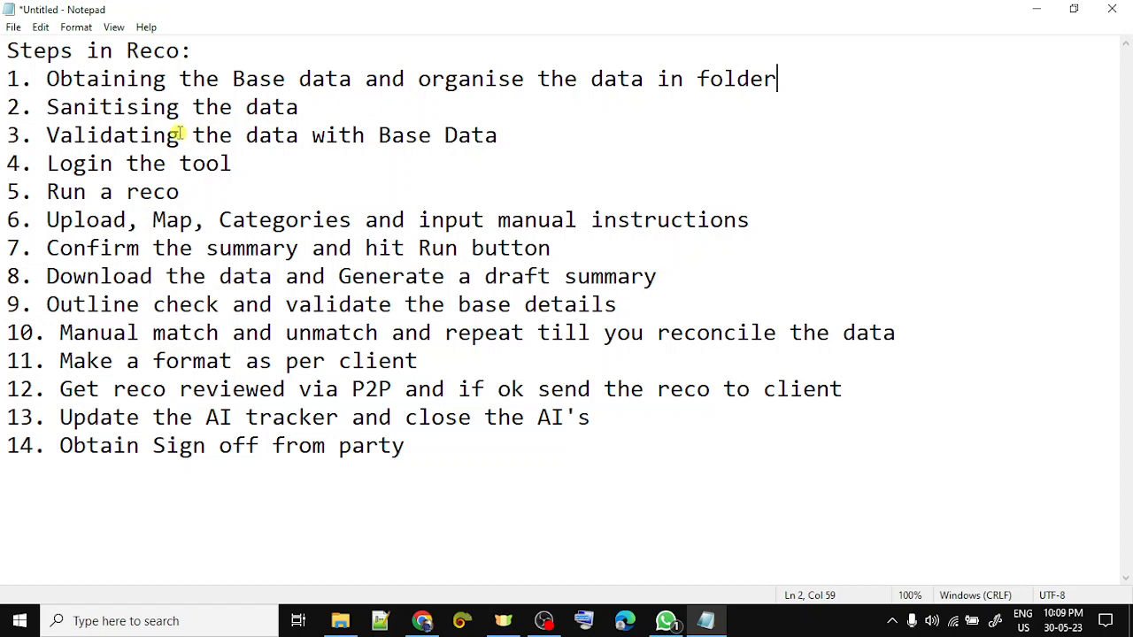
# - Highlight Base, Validating, Run, Upload and Obtaining in the Notepad reco steps, then switch windows
pyautogui.moveTo(68, 137); pyautogui.dragTo(153, 137)
pyautogui.moveTo(232, 78); pyautogui.dragTo(288, 76)
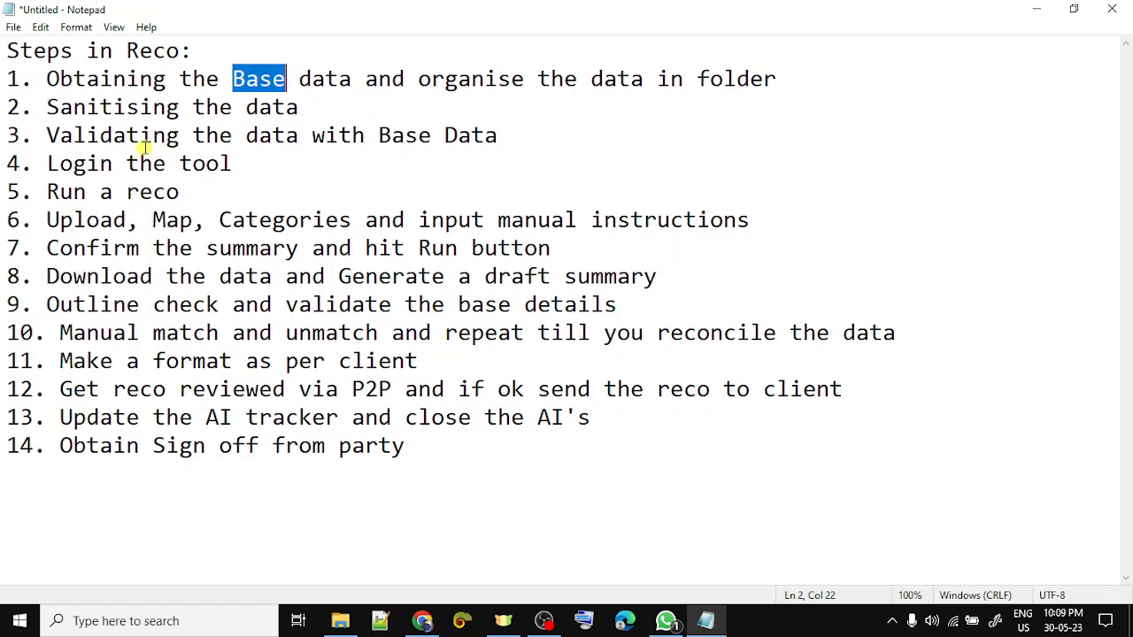
pyautogui.doubleClick(142, 135)
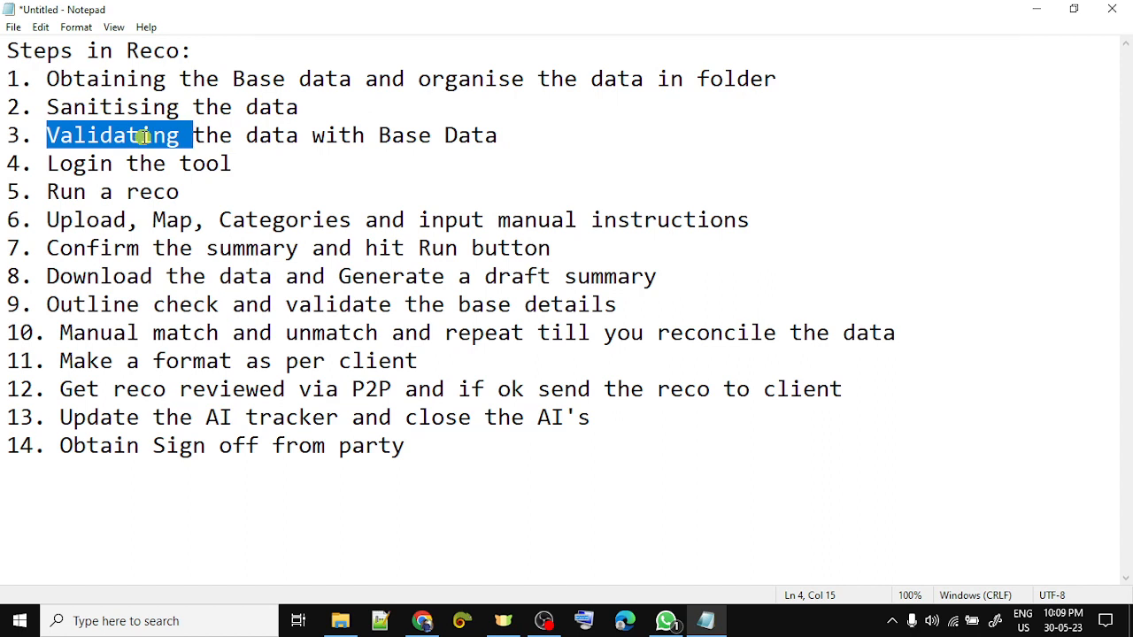
pyautogui.doubleClick(67, 193)
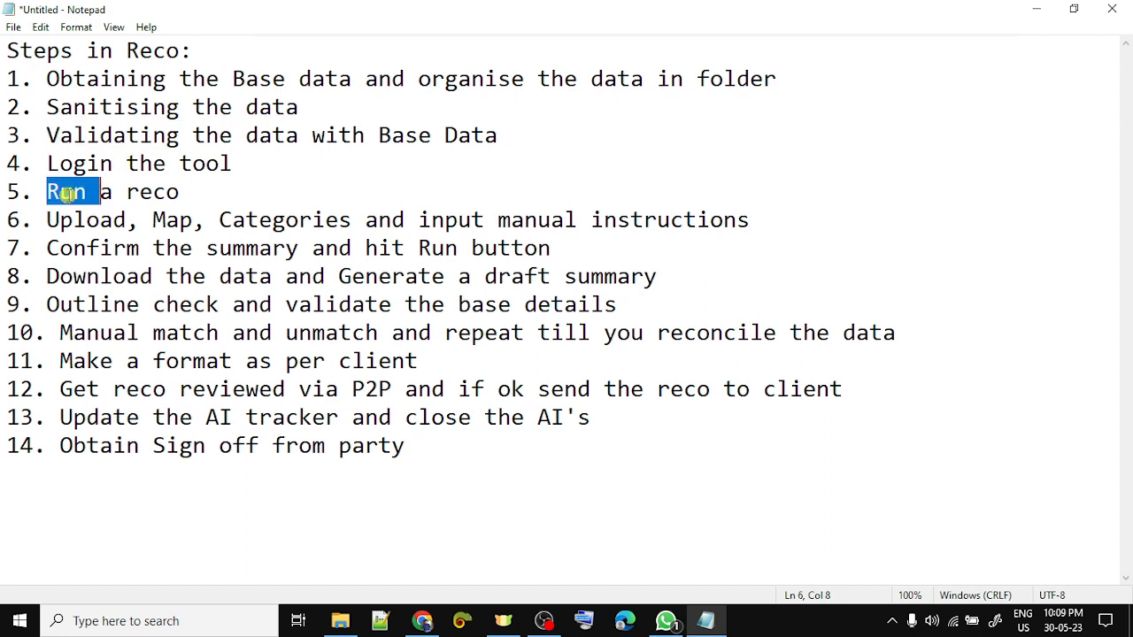
pyautogui.doubleClick(85, 221)
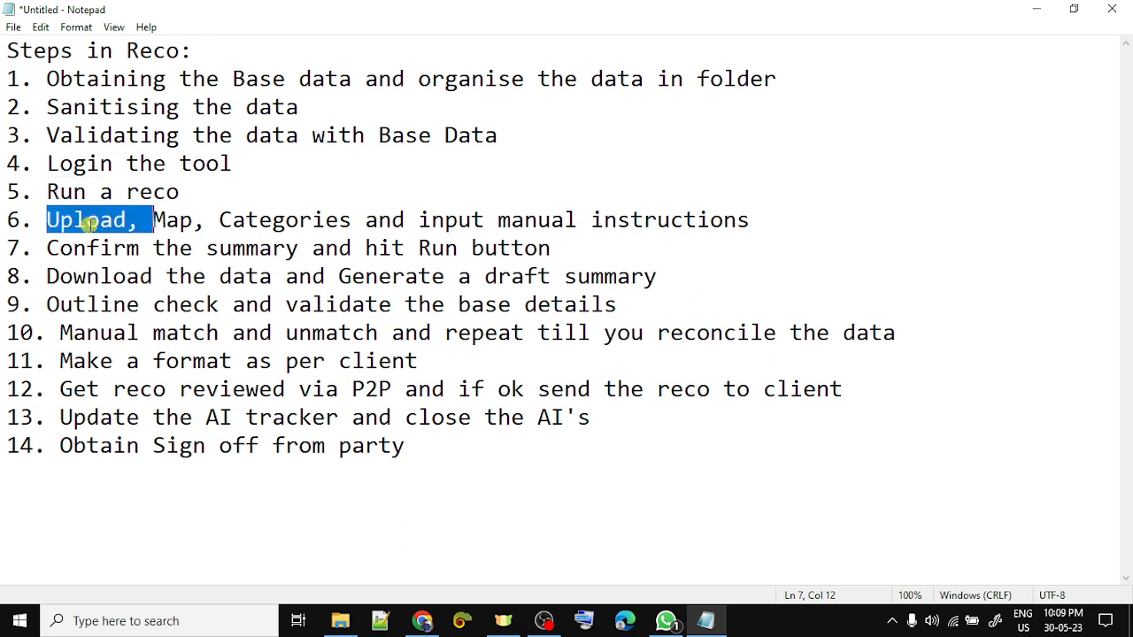
pyautogui.doubleClick(115, 80)
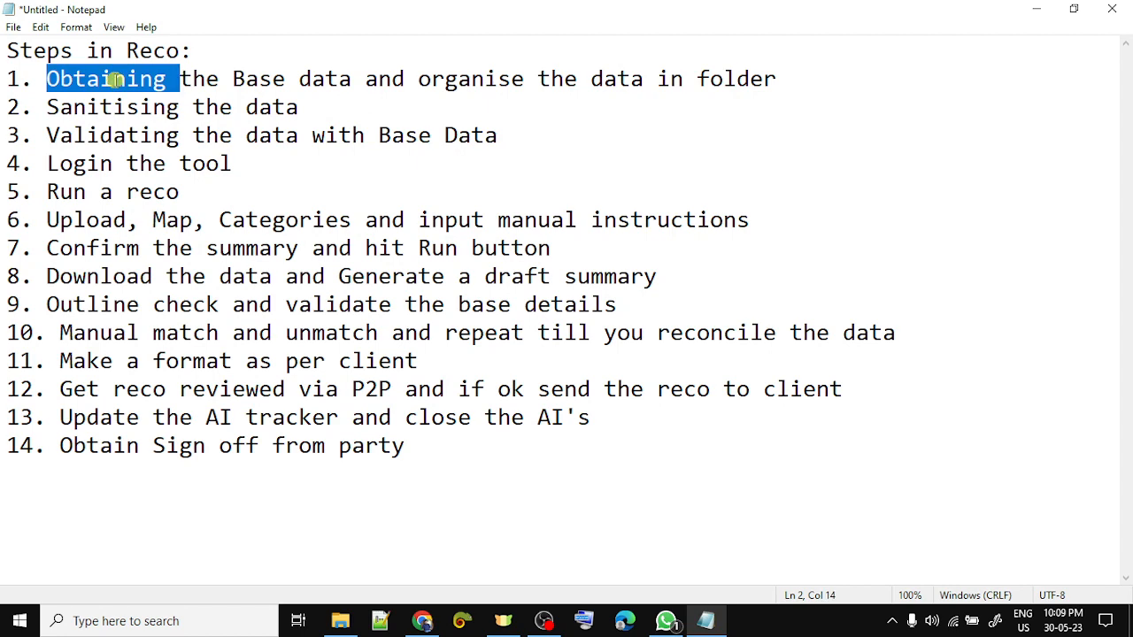
pyautogui.hotkey('alt', 'Tab')
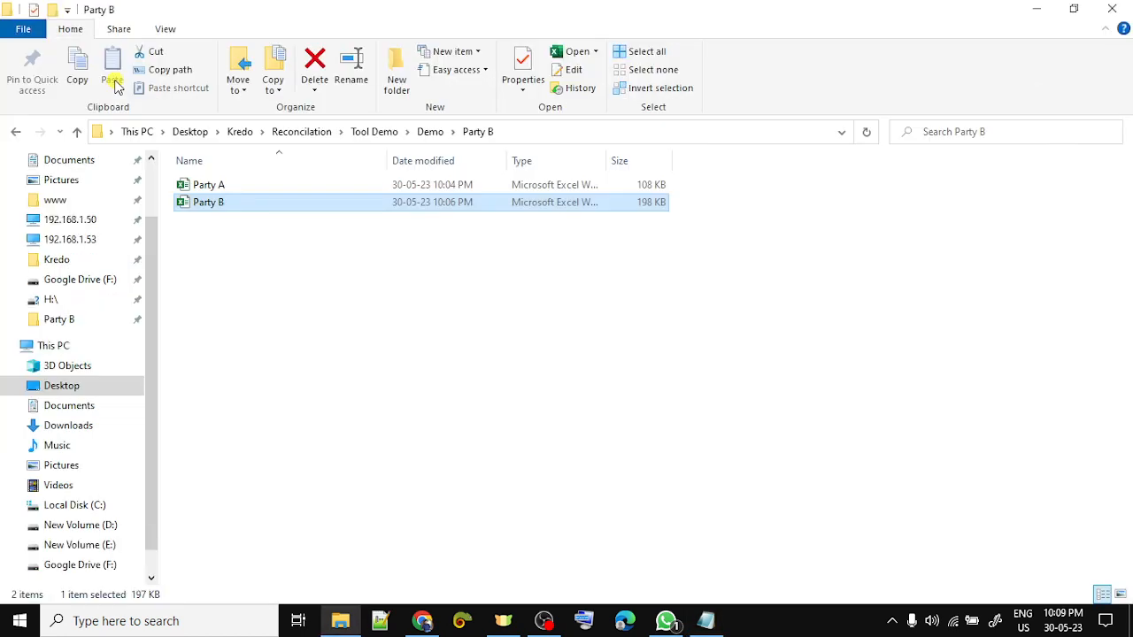
# - Open the Party A workbook from the Party B folder
pyautogui.doubleClick(250, 186)
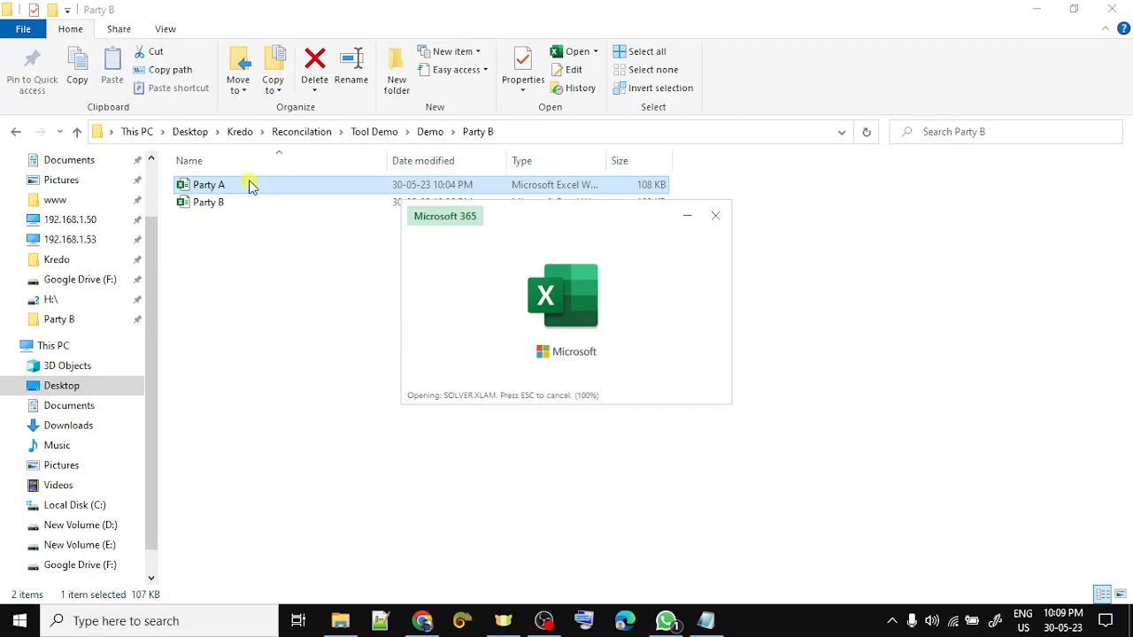
# - Check Party A's opening balance 58,96,333 and closing balance 1,79,48,815
pyautogui.press('Up')
pyautogui.press('Up')
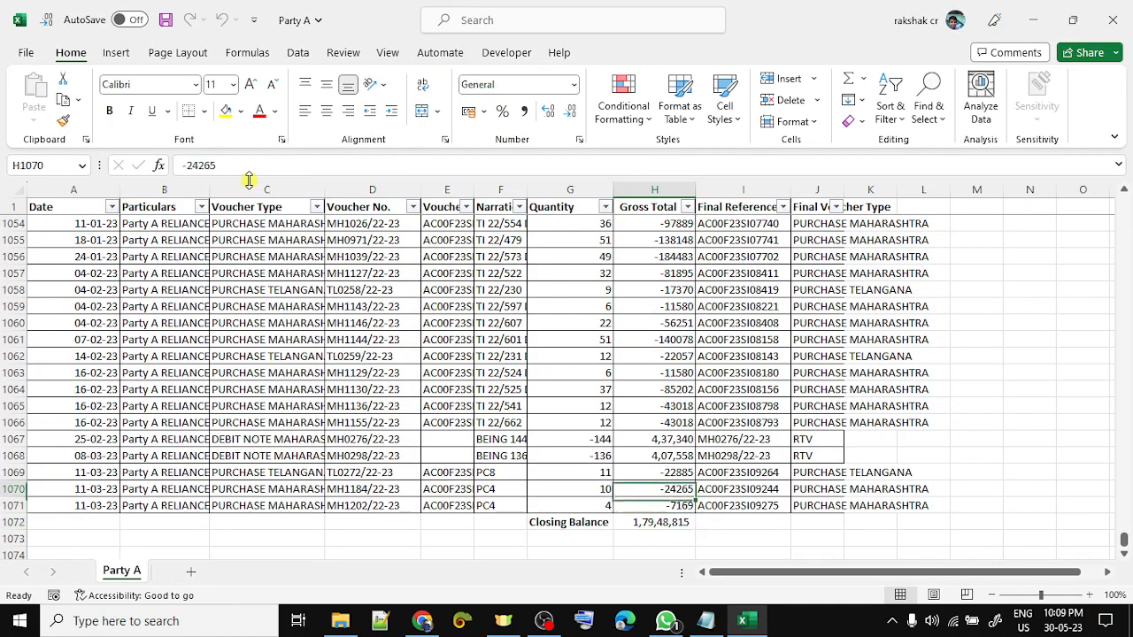
pyautogui.hotkey('ctrl', 'Up')
pyautogui.press('Down')
pyautogui.press('Left')
pyautogui.press('Left')
pyautogui.press('Left')
pyautogui.press('Left')
pyautogui.press('Left')
pyautogui.press('Left')
pyautogui.press('Left')
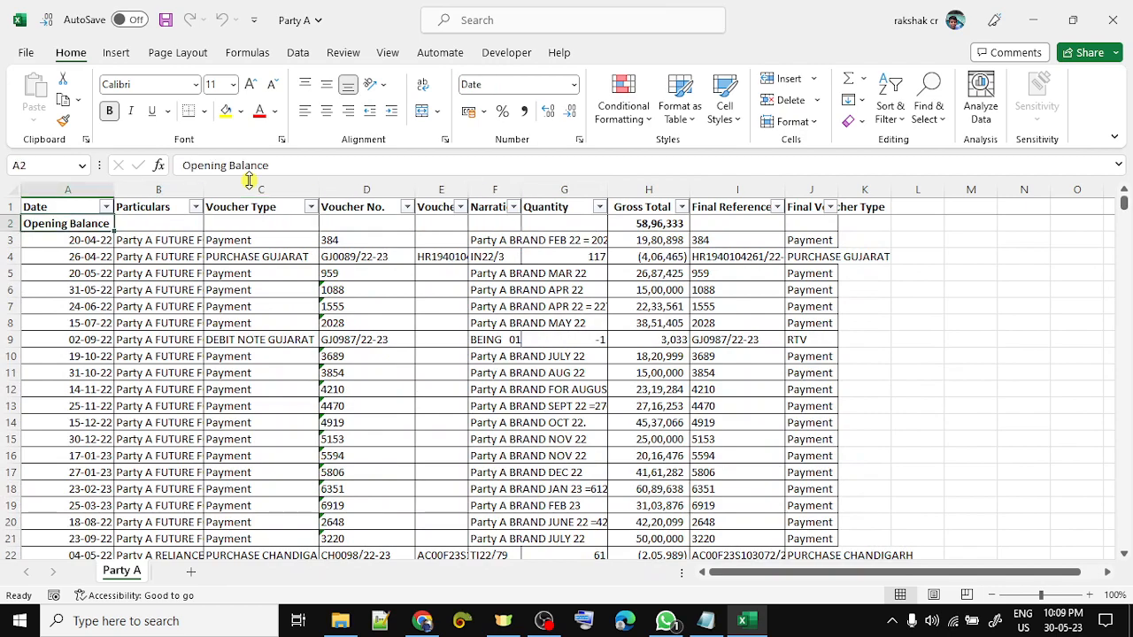
pyautogui.press('Down')
pyautogui.hotkey('ctrl', 'Down')
pyautogui.press('Down')
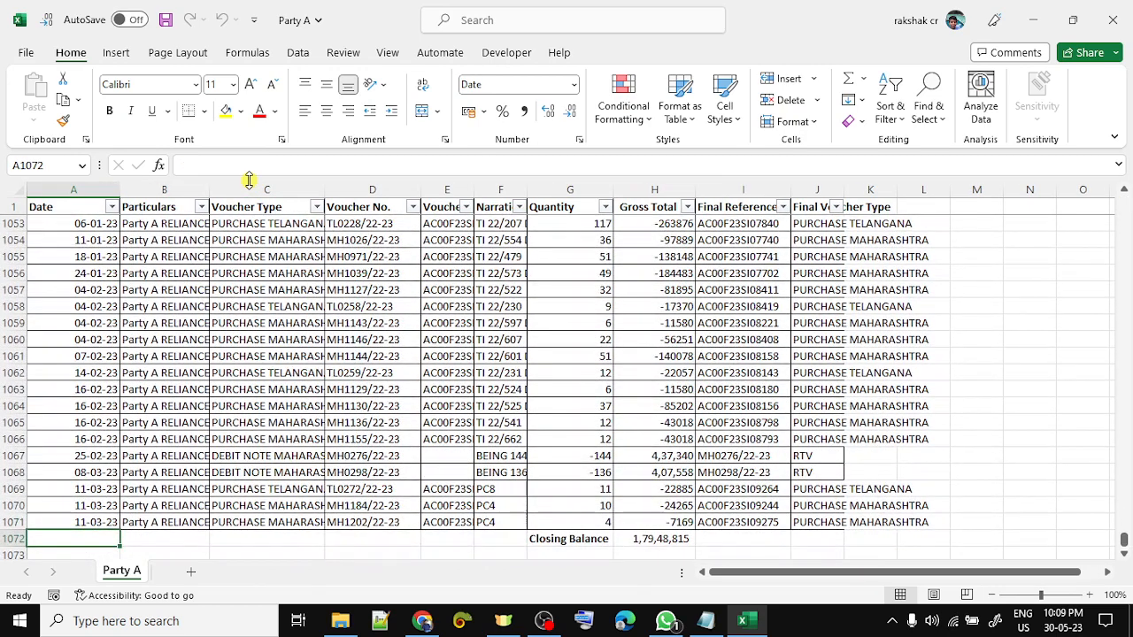
pyautogui.hotkey('shift', 'space')
pyautogui.press('Up')
pyautogui.hotkey('ctrl', 'Up')
pyautogui.press('Down')
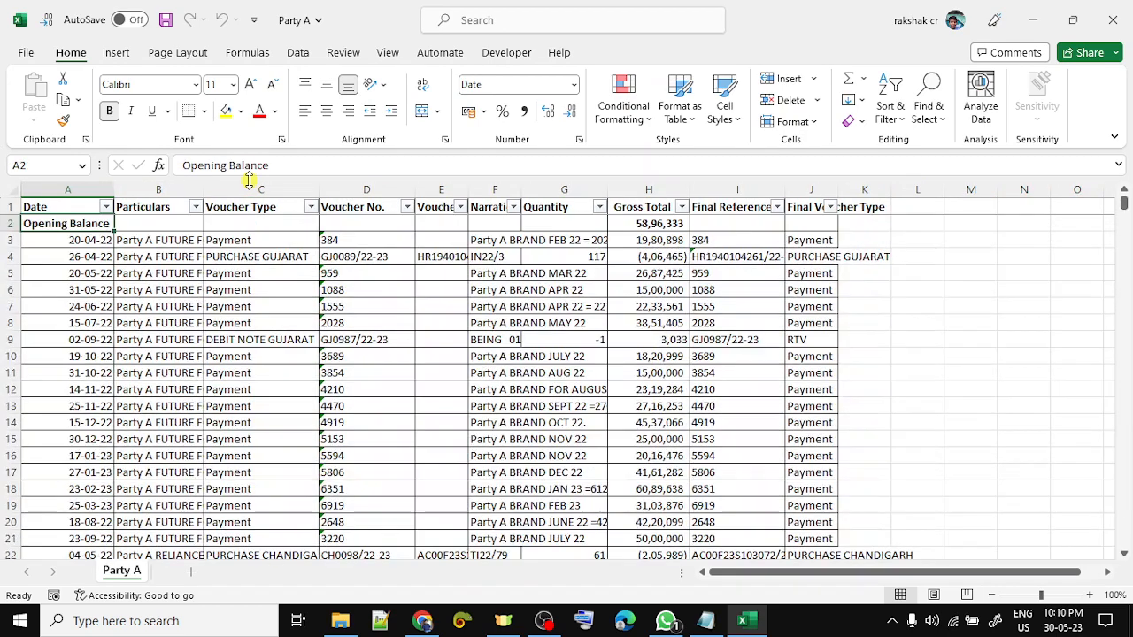
# - Count the entries in each column from Date through Final Voucher Type
pyautogui.hotkey('ctrl', 'shift', 'Down')
pyautogui.press('Right')
pyautogui.hotkey('ctrl', 'shift', 'Down')
pyautogui.press('Right')
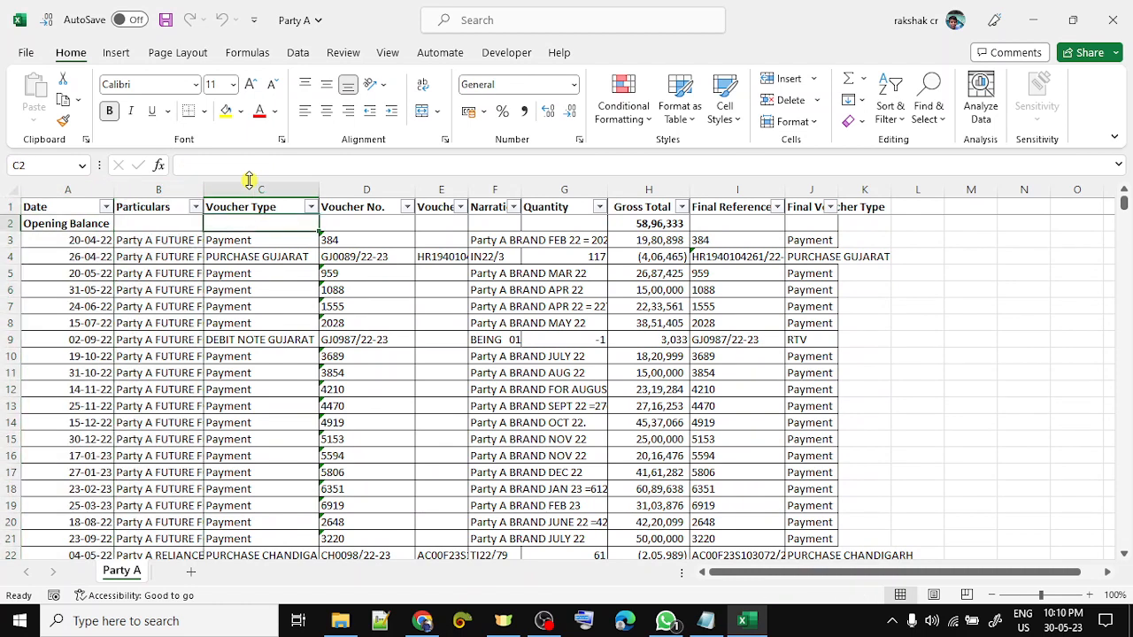
pyautogui.hotkey('ctrl', 'shift', 'Down')
pyautogui.press('Right')
pyautogui.hotkey('ctrl', 'shift', 'Down')
pyautogui.press('Right')
pyautogui.hotkey('ctrl', 'shift', 'Down')
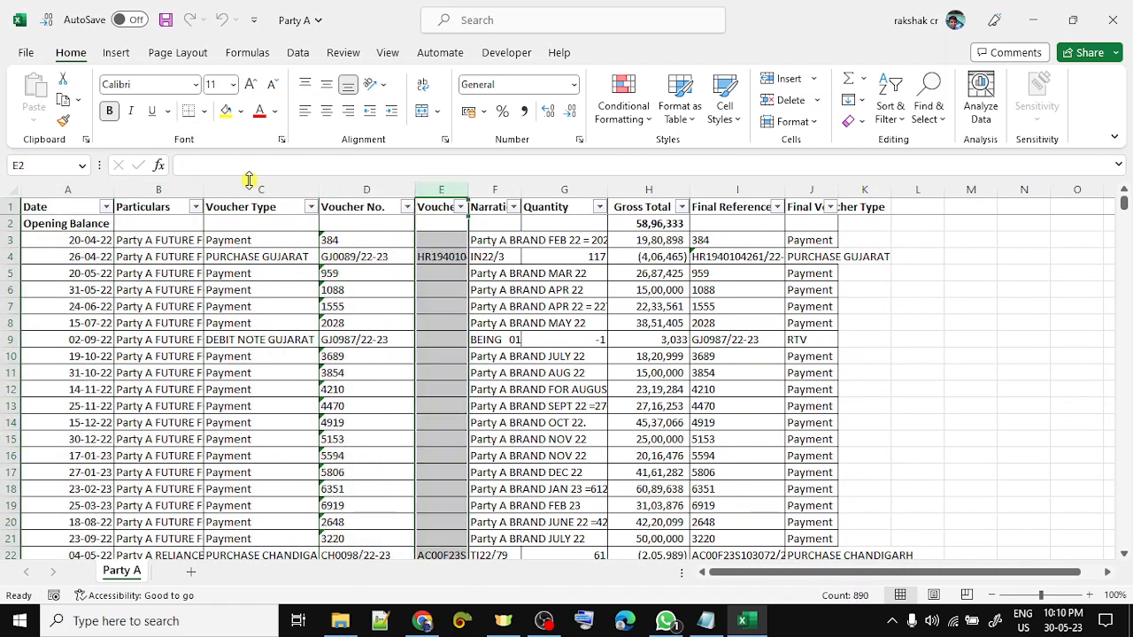
pyautogui.press('Right')
pyautogui.hotkey('ctrl', 'shift', 'Down')
pyautogui.press('Right')
pyautogui.hotkey('ctrl', 'shift', 'Down')
pyautogui.press('Right')
pyautogui.hotkey('ctrl', 'shift', 'Down')
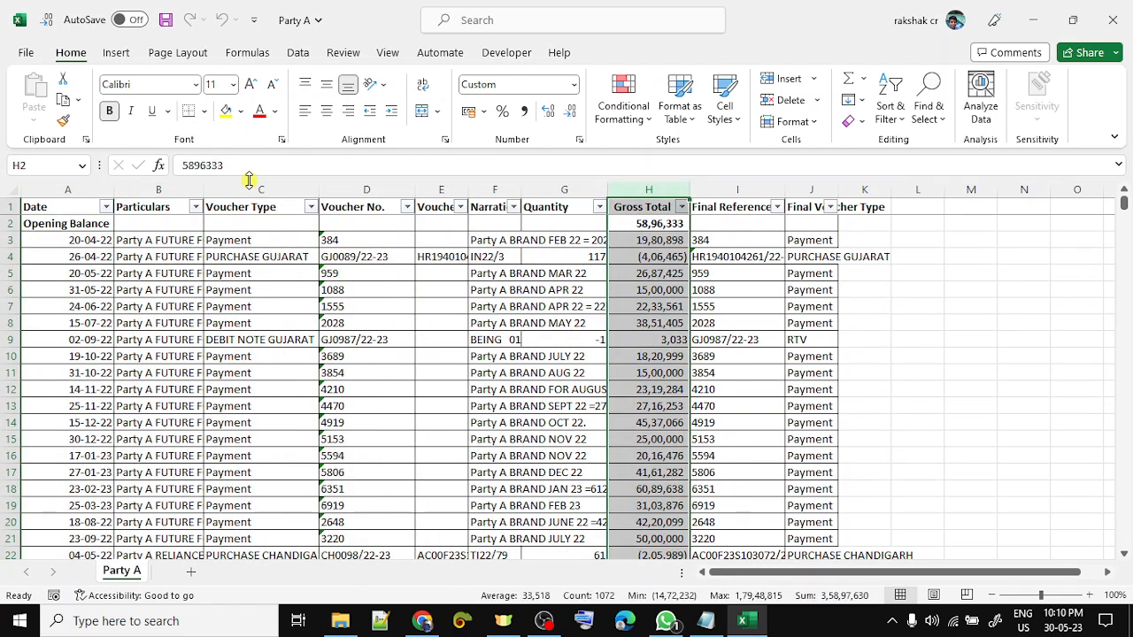
pyautogui.press('Right')
pyautogui.hotkey('ctrl', 'shift', 'Down')
pyautogui.press('Right')
pyautogui.hotkey('ctrl', 'shift', 'Down')
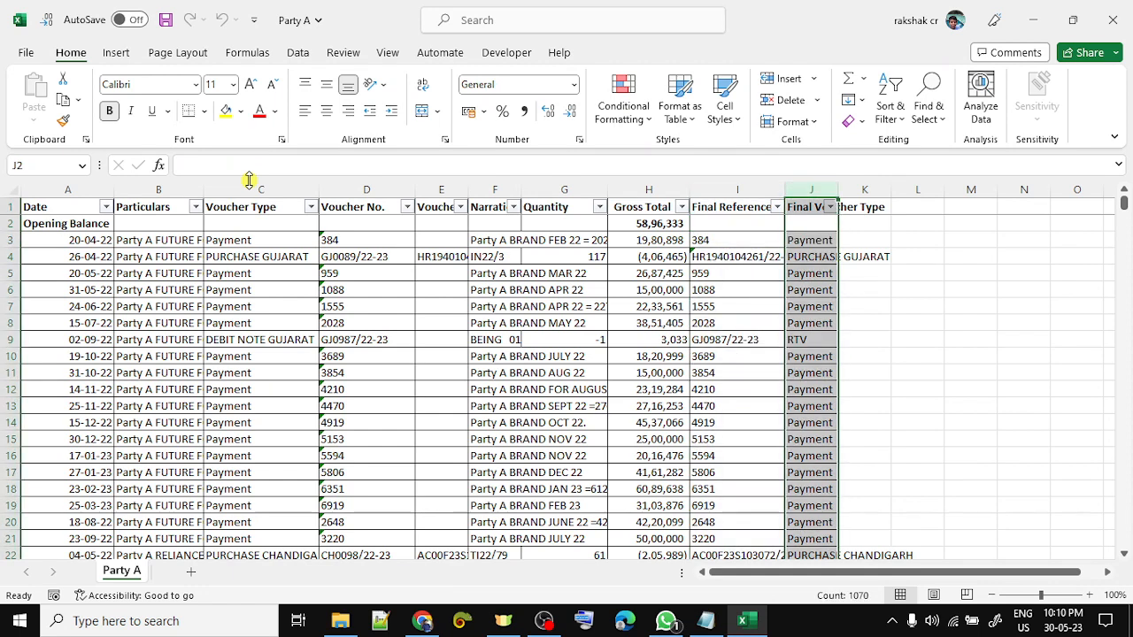
# - Recount the Final Reference and Final Voucher Type entries
pyautogui.press('Left')
pyautogui.hotkey('ctrl', 'shift', 'Down')
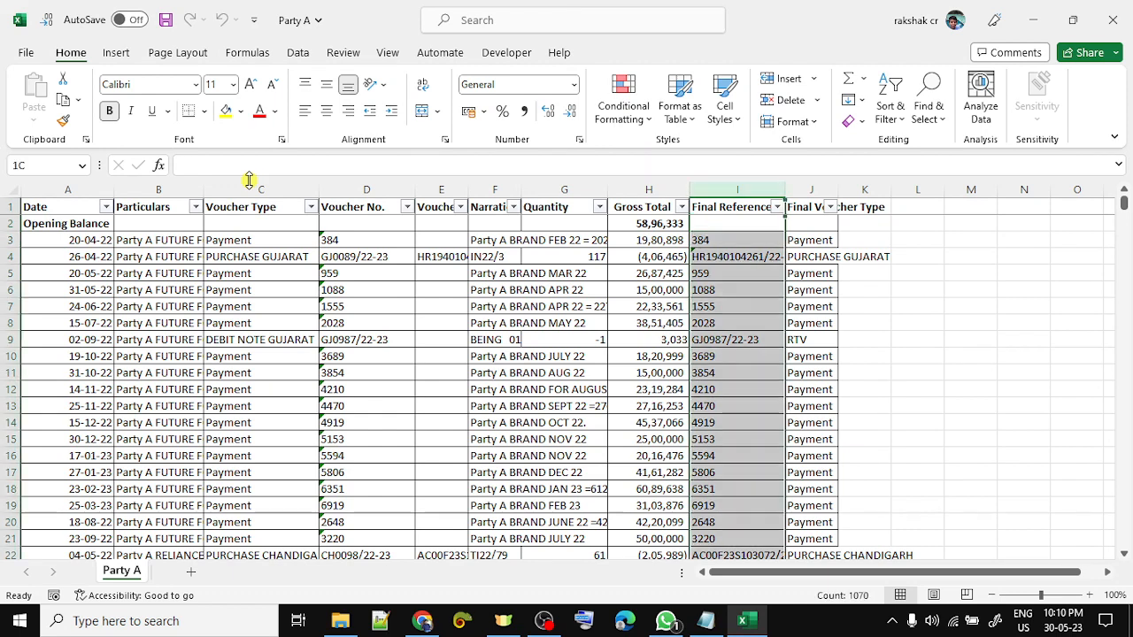
pyautogui.hotkey('shift', 'Right')
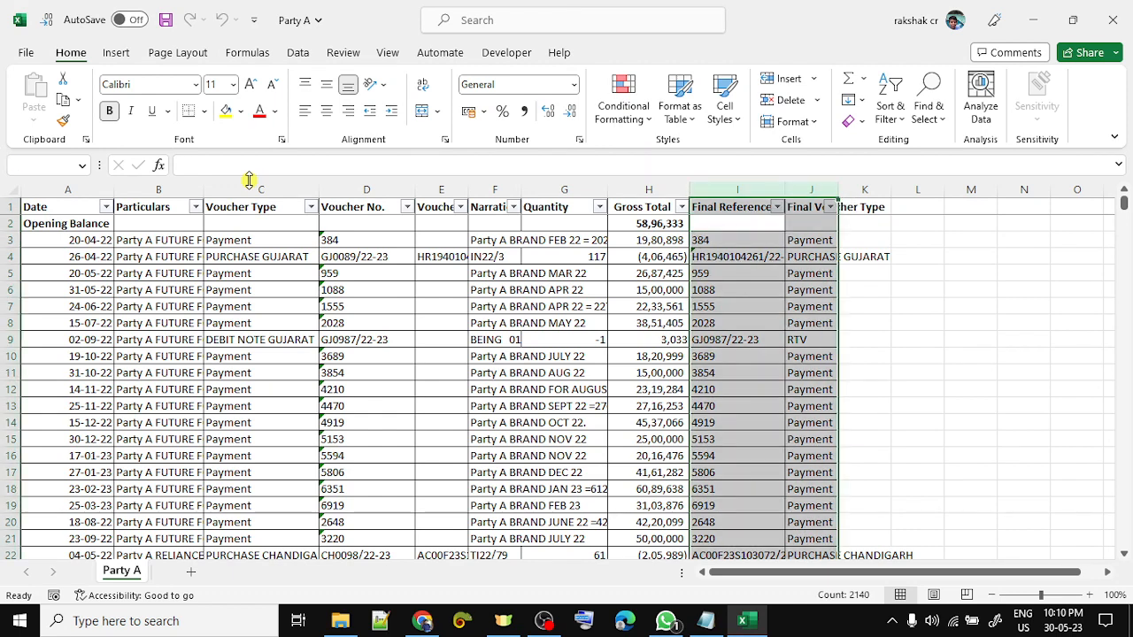
pyautogui.press('Right')
pyautogui.press('Left')
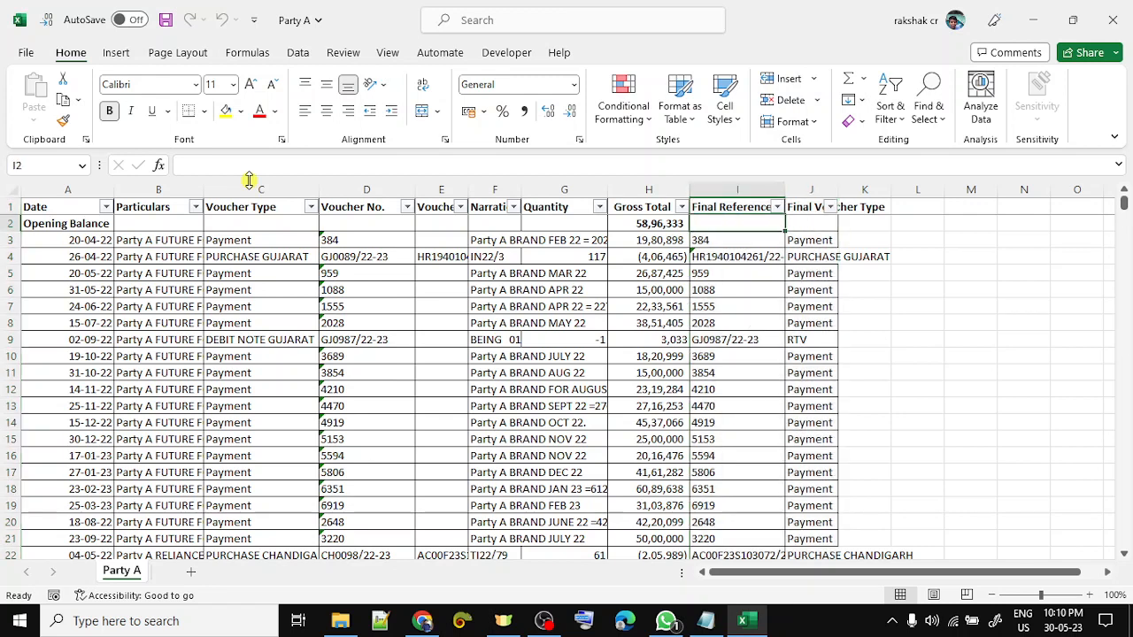
pyautogui.hotkey('ctrl', 'shift', 'Down')
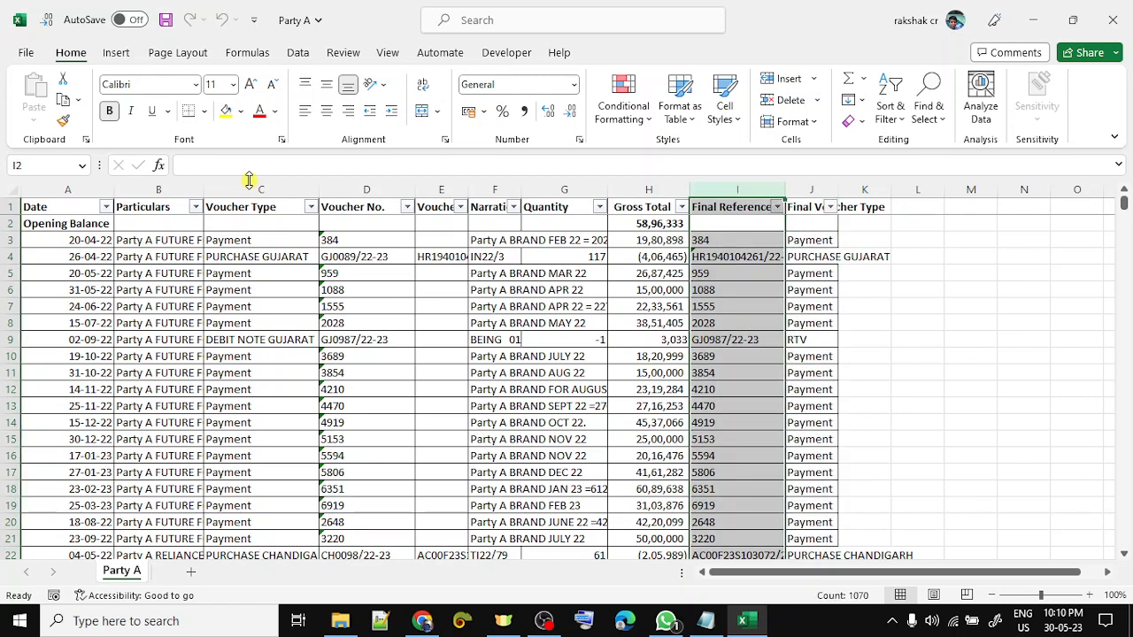
pyautogui.press('Right')
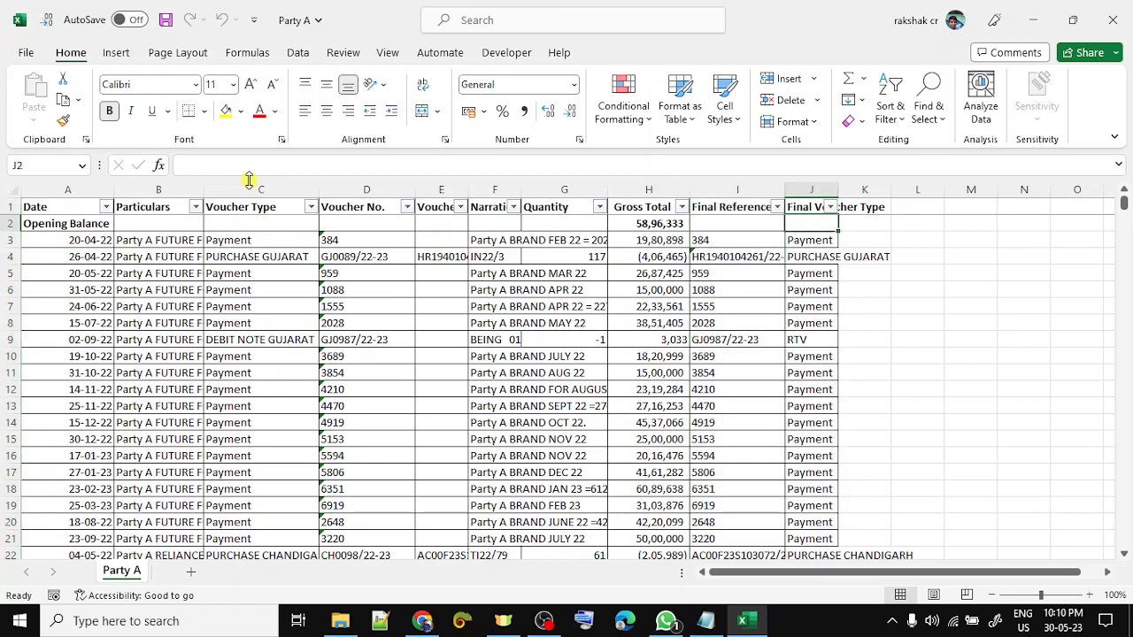
# - Check the first and last transaction dates, then return to the Party B folder
pyautogui.press('Left')
pyautogui.press('Left')
pyautogui.press('Left')
pyautogui.press('Left')
pyautogui.press('Left')
pyautogui.press('Left')
pyautogui.press('Left')
pyautogui.press('Left')
pyautogui.press('Left')
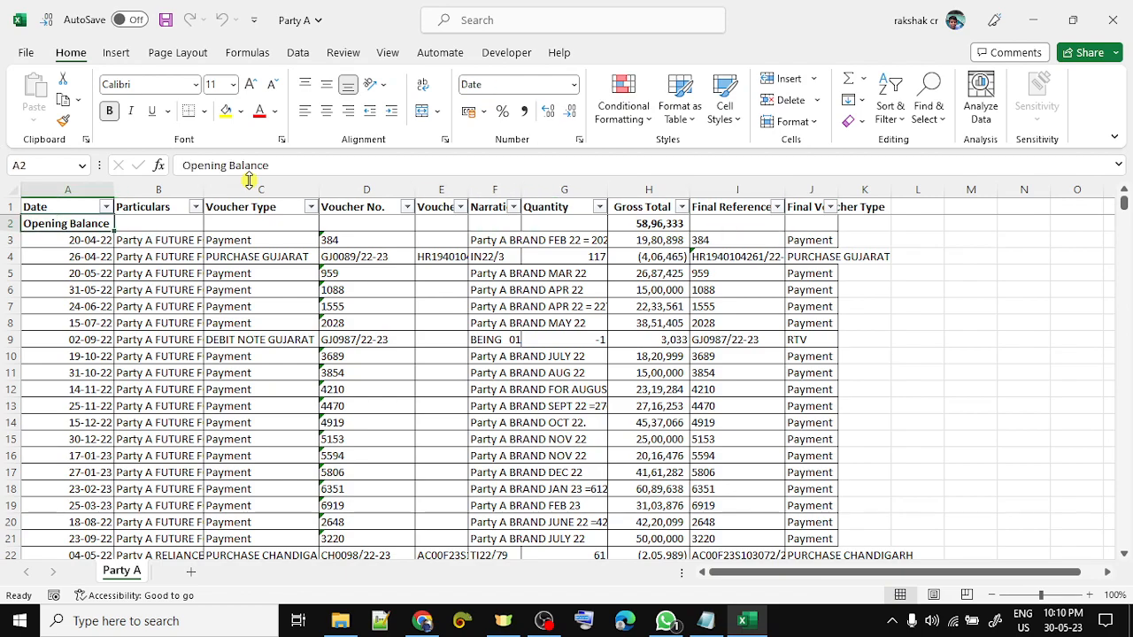
pyautogui.press('Down')
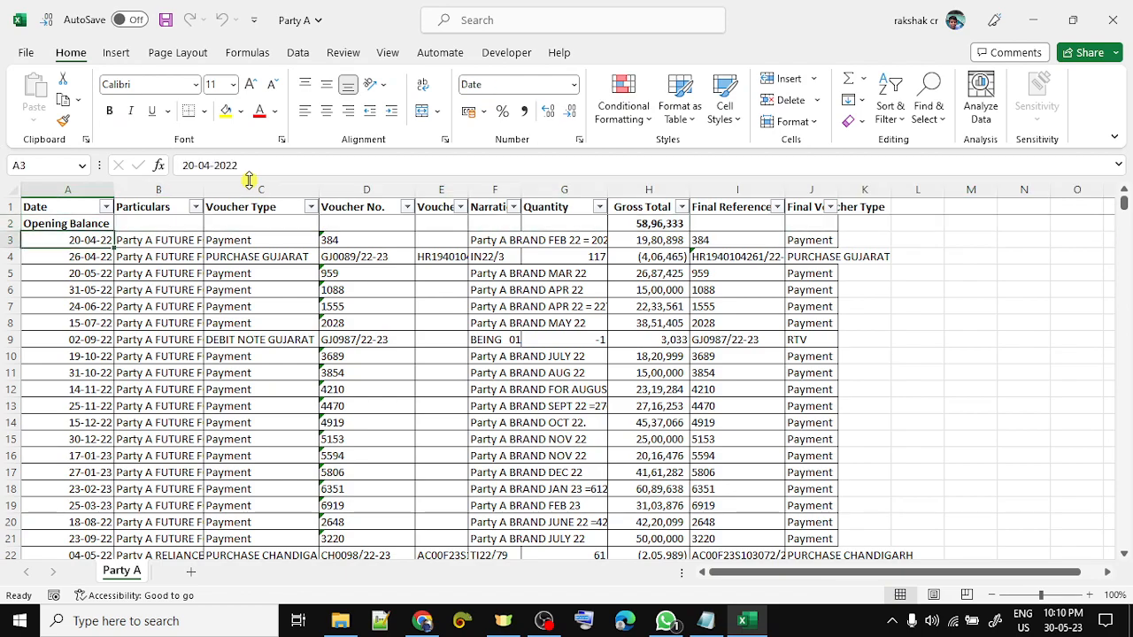
pyautogui.hotkey('ctrl', 'Down')
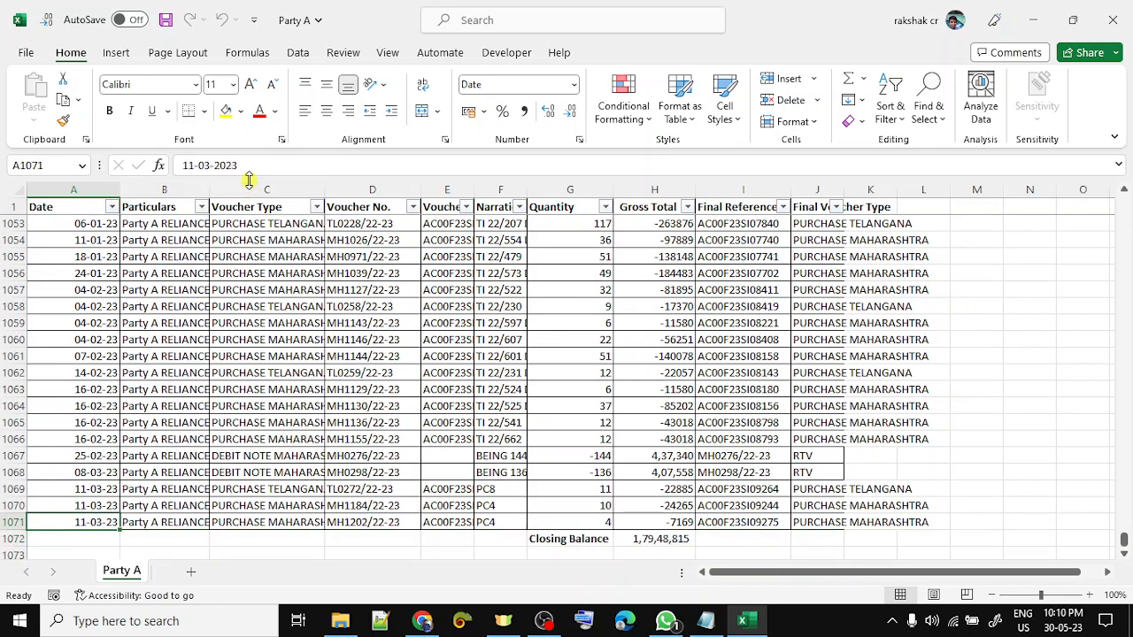
pyautogui.hotkey('ctrl', 'Up')
pyautogui.press('Down')
pyautogui.hotkey('alt', 'Tab')
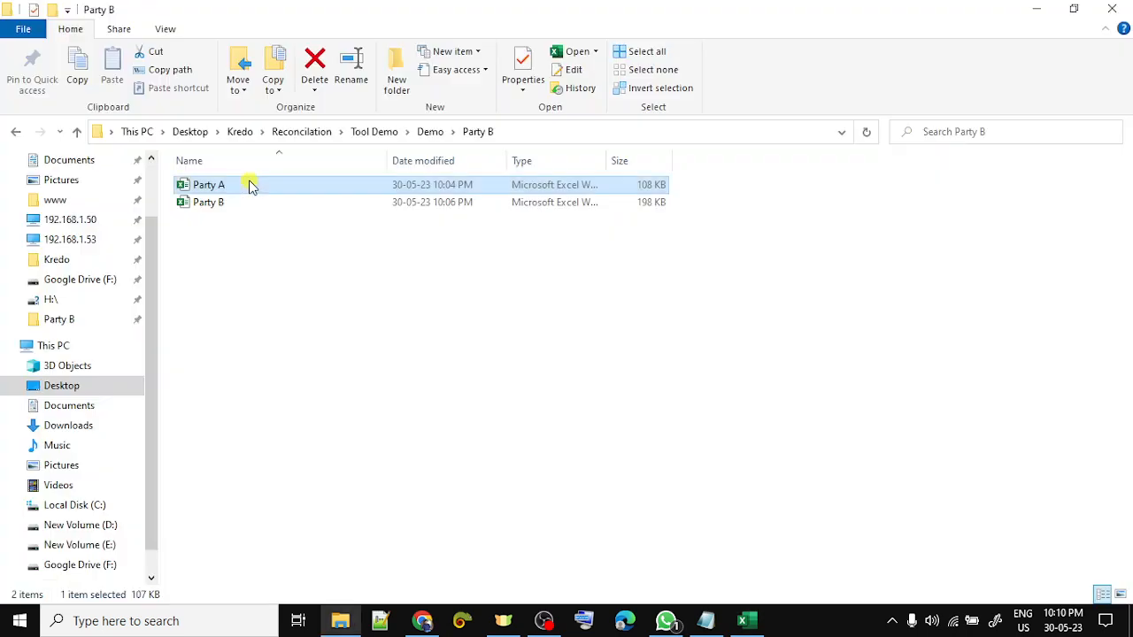
pyautogui.doubleClick(251, 184)
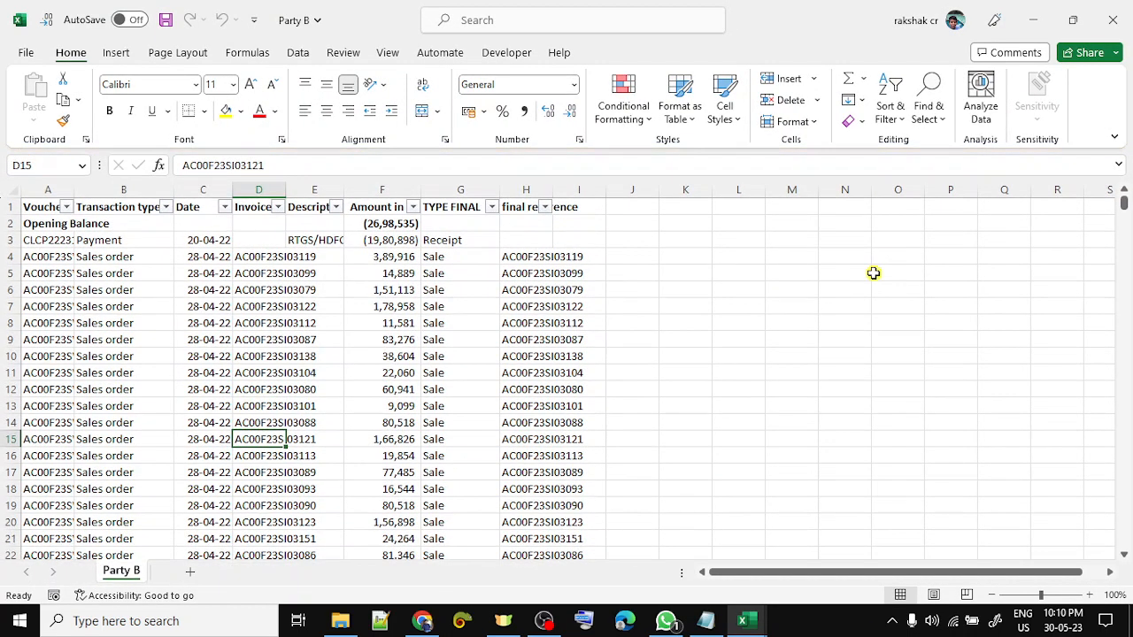
pyautogui.press('Up')
pyautogui.press('Up')
pyautogui.press('Up')
pyautogui.press('Up')
pyautogui.press('Up')
pyautogui.press('Up')
pyautogui.press('Up')
pyautogui.press('Up')
pyautogui.press('Up')
pyautogui.press('Up')
pyautogui.press('Up')
pyautogui.press('Right')
pyautogui.press('Right')
pyautogui.press('Up')
pyautogui.press('Up')
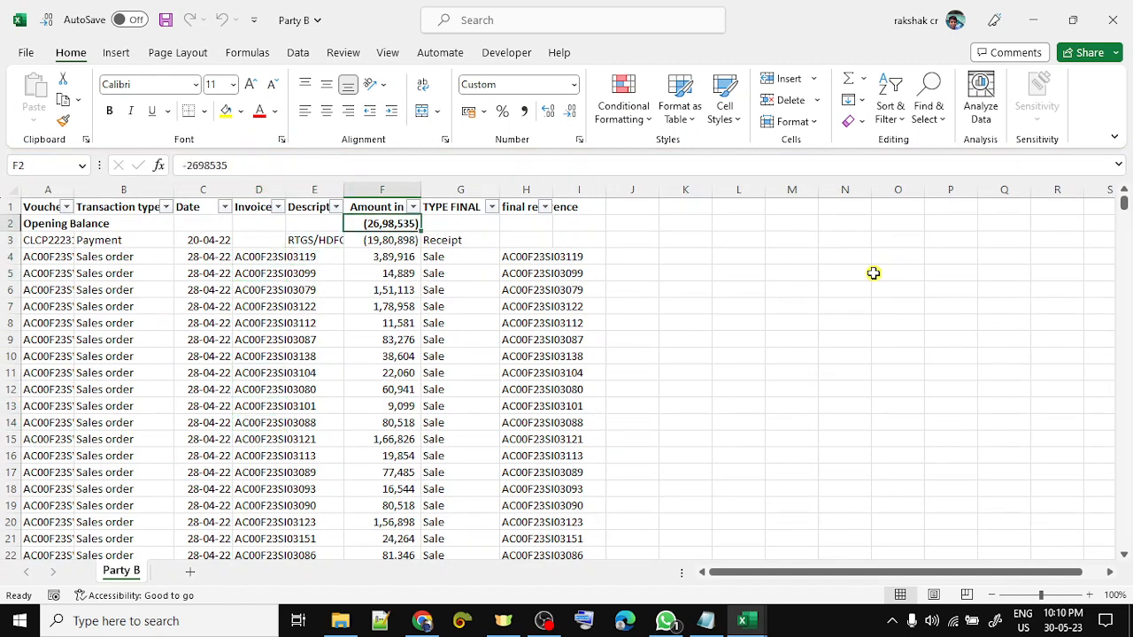
pyautogui.press('Down')
pyautogui.hotkey('ctrl', 'Down')
pyautogui.hotkey('shift', 'space')
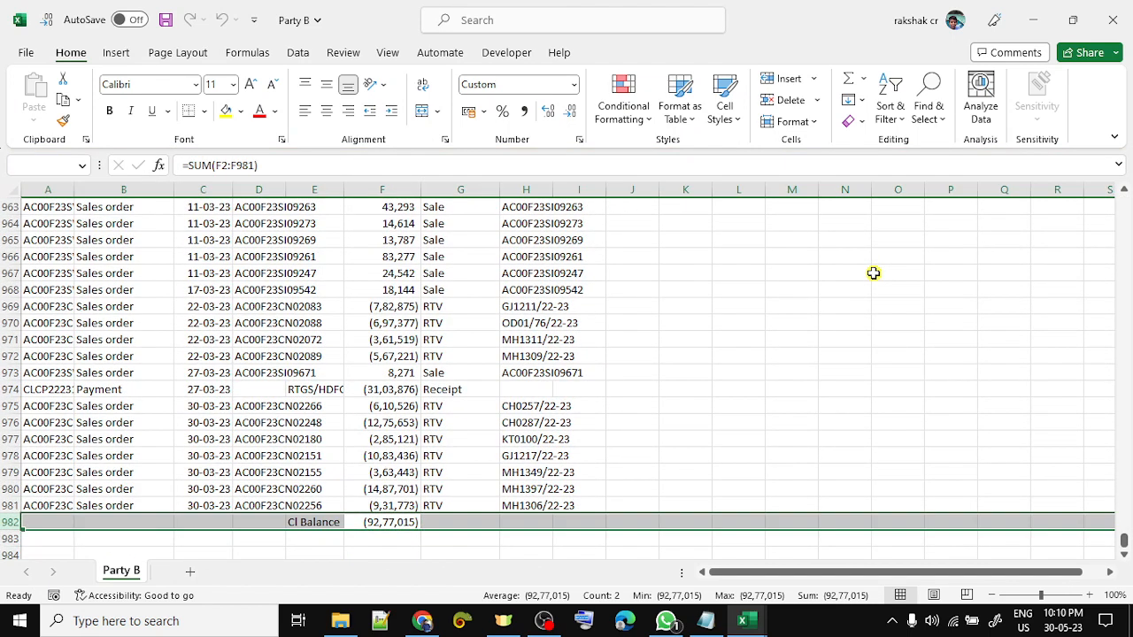
pyautogui.hotkey('ctrl', 'Up')
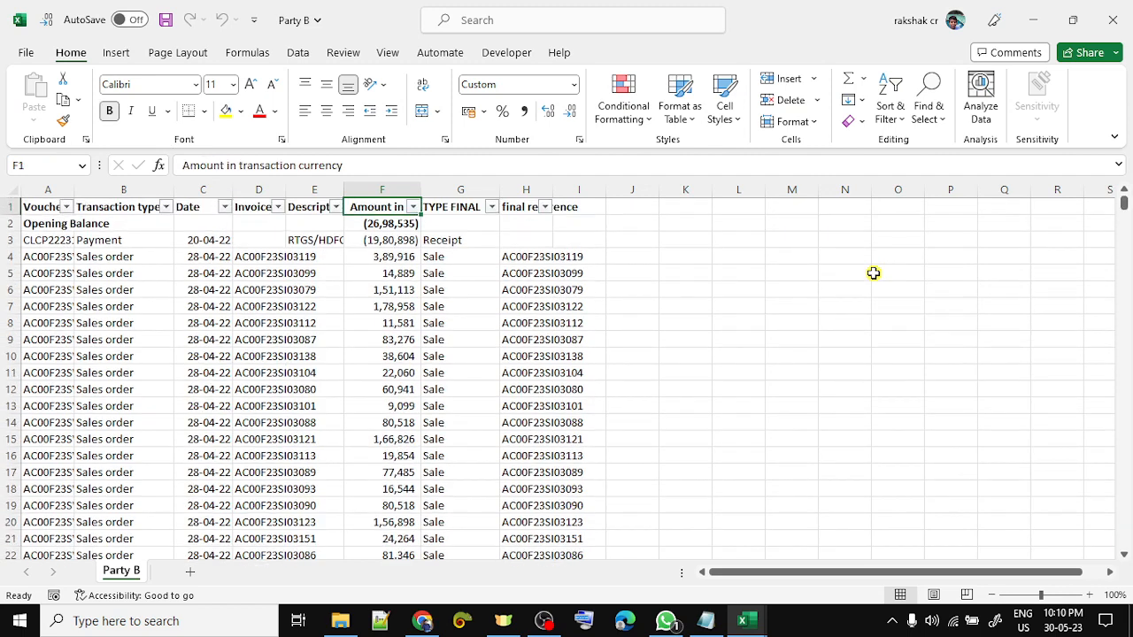
pyautogui.press('Left')
pyautogui.press('Left')
pyautogui.press('Left')
pyautogui.press('Left')
pyautogui.press('Left')
pyautogui.hotkey('ctrl', 'shift', 'Down')
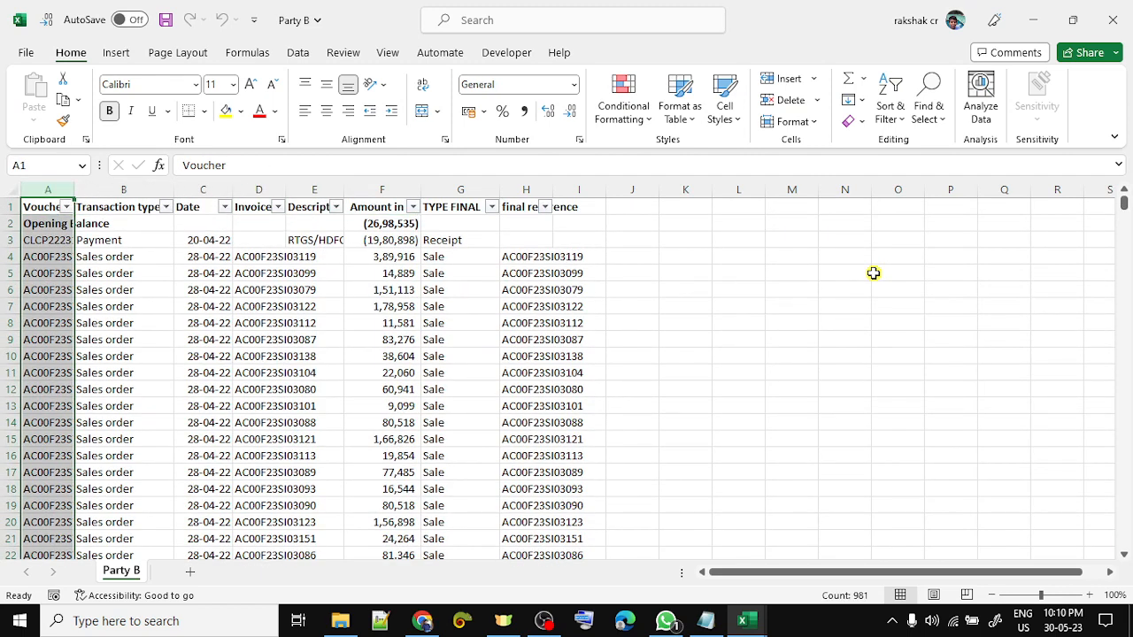
pyautogui.press('Right')
pyautogui.hotkey('ctrl', 'shift', 'Down')
pyautogui.press('Right')
pyautogui.hotkey('ctrl', 'shift', 'Down')
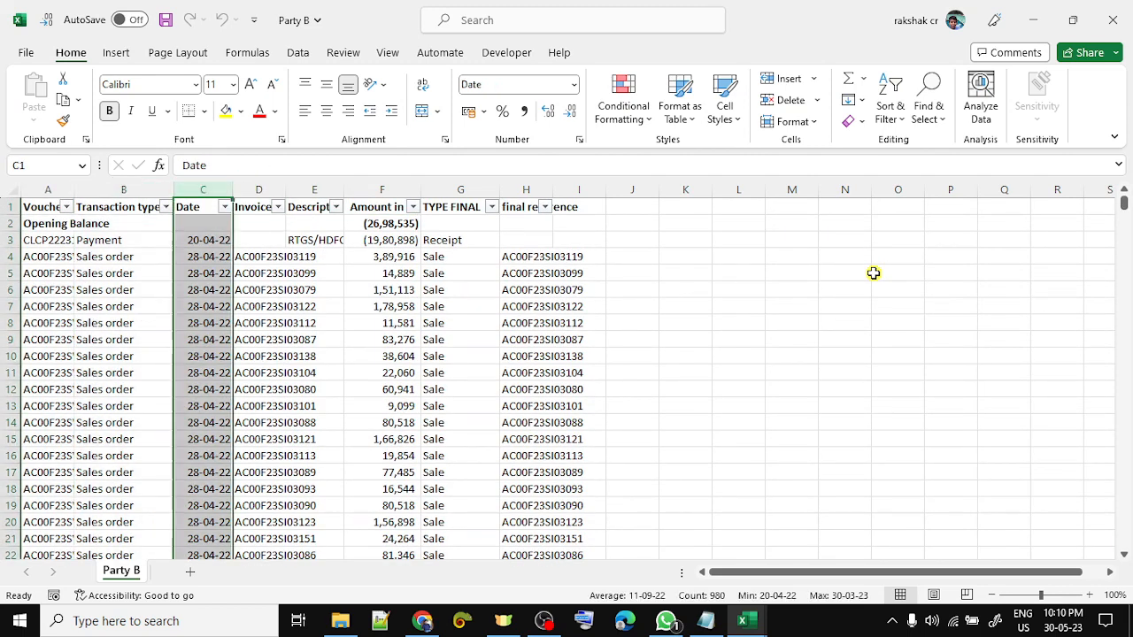
pyautogui.press('Right')
pyautogui.hotkey('ctrl', 'shift', 'Down')
pyautogui.press('Right')
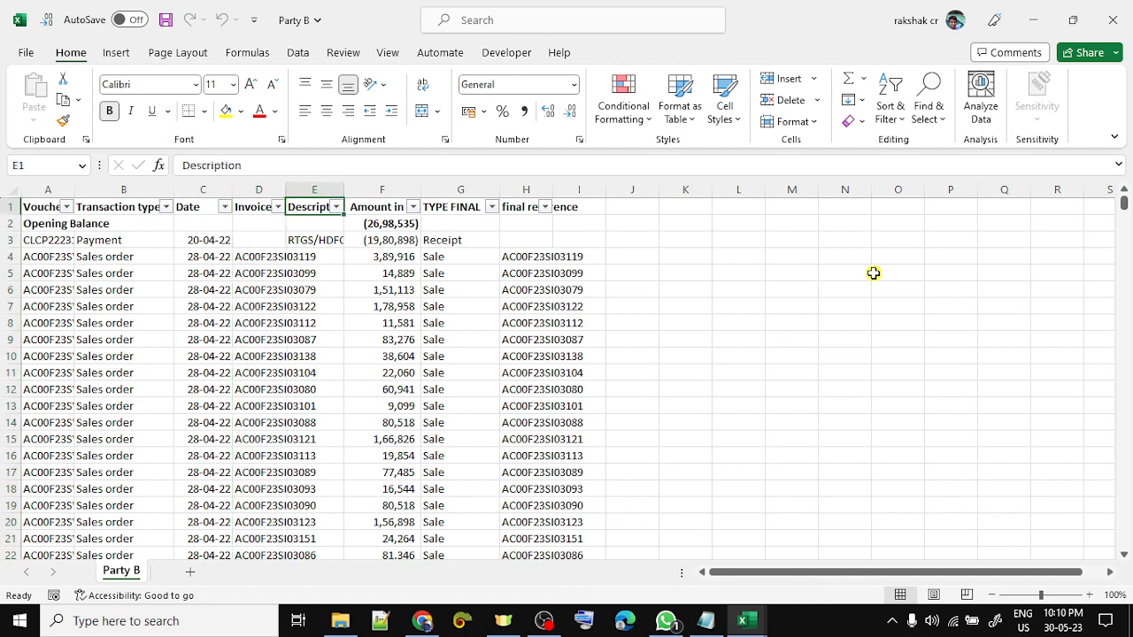
pyautogui.hotkey('ctrl', 'shift', 'Down')
pyautogui.press('Right')
pyautogui.hotkey('ctrl', 'shift', 'Down')
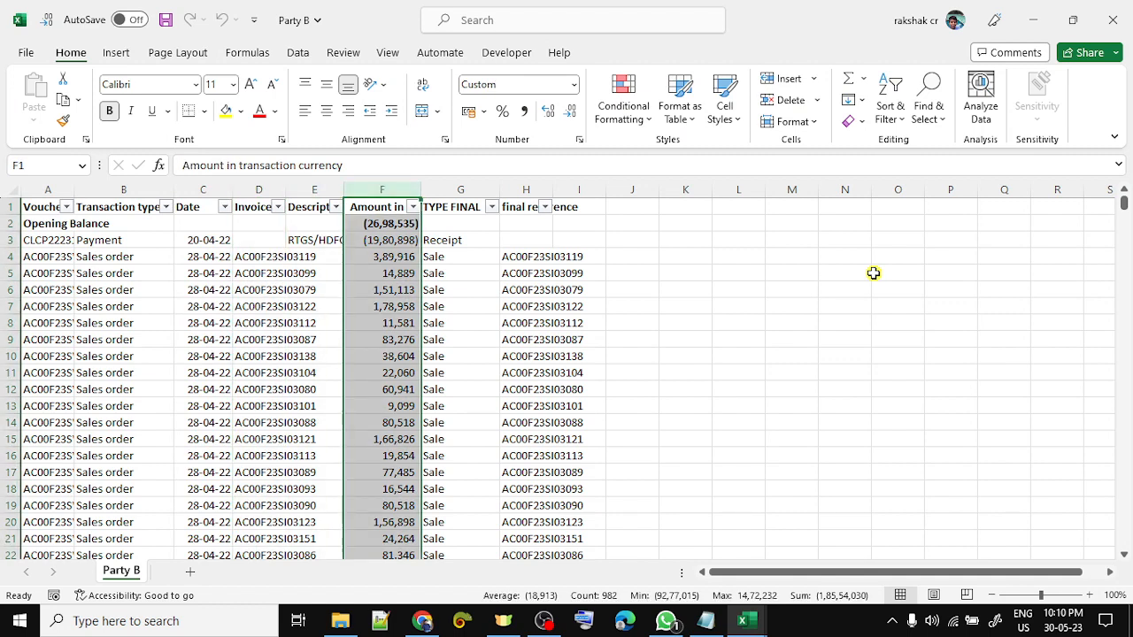
pyautogui.press('Right')
pyautogui.press('Right')
pyautogui.hotkey('ctrl', 'shift', 'Down')
pyautogui.press('Left')
pyautogui.press('Left')
pyautogui.press('Left')
pyautogui.press('Left')
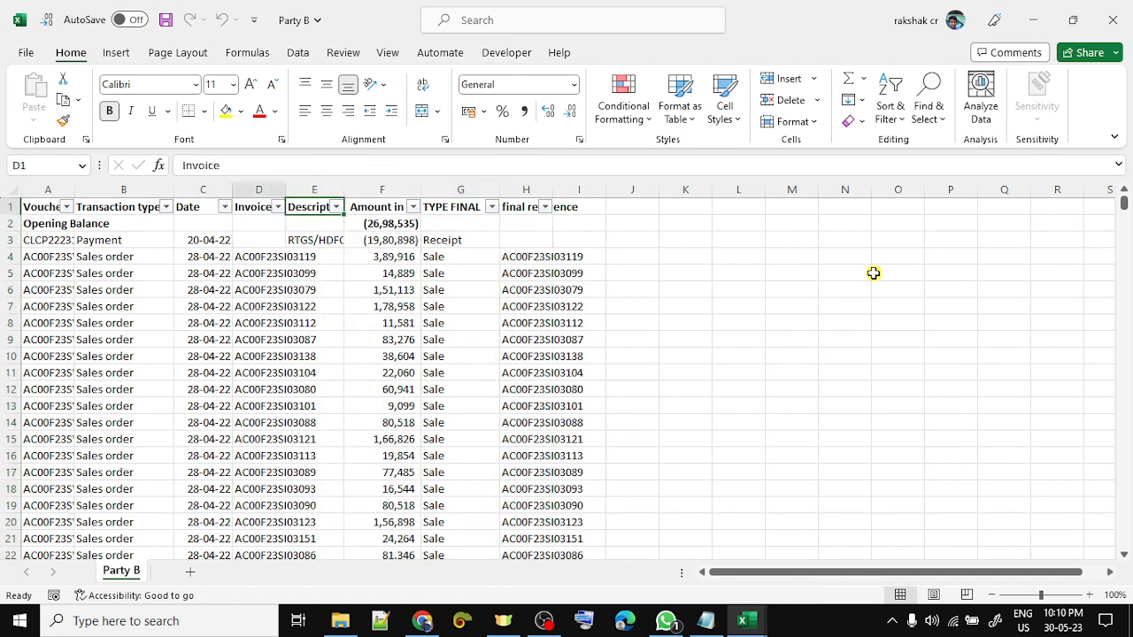
pyautogui.press('Left')
pyautogui.press('Left')
pyautogui.press('Left')
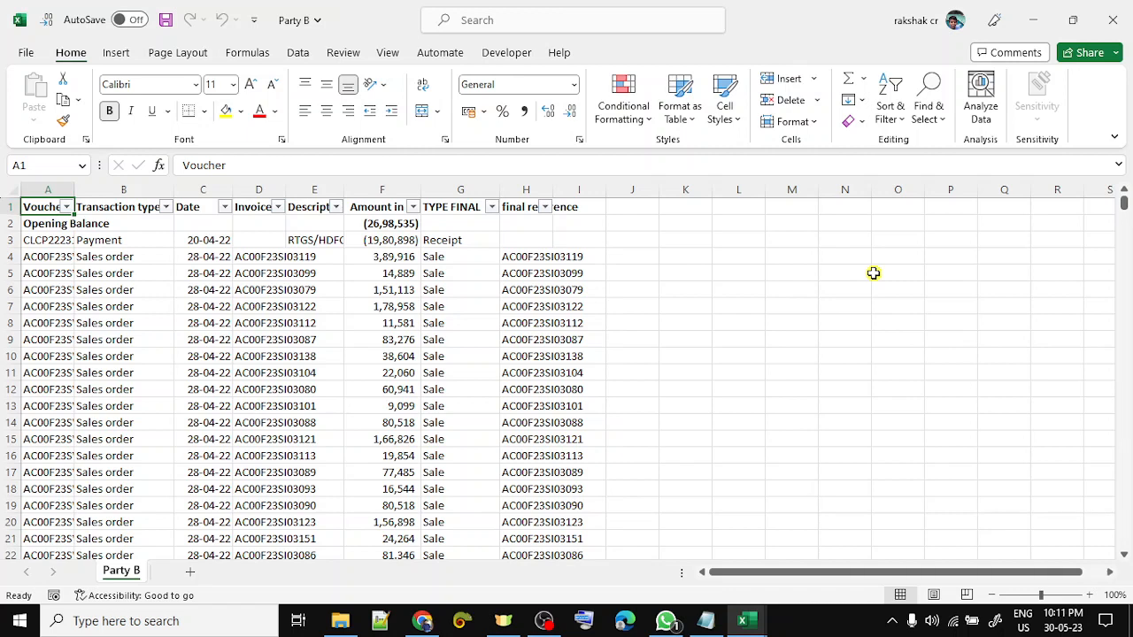
pyautogui.hotkey('alt', 'Tab')
# - Delete the Final Reference and Final Voucher Type columns from Party A
pyautogui.press('Up')
pyautogui.press('Right')
pyautogui.hotkey('ctrl', 'Right')
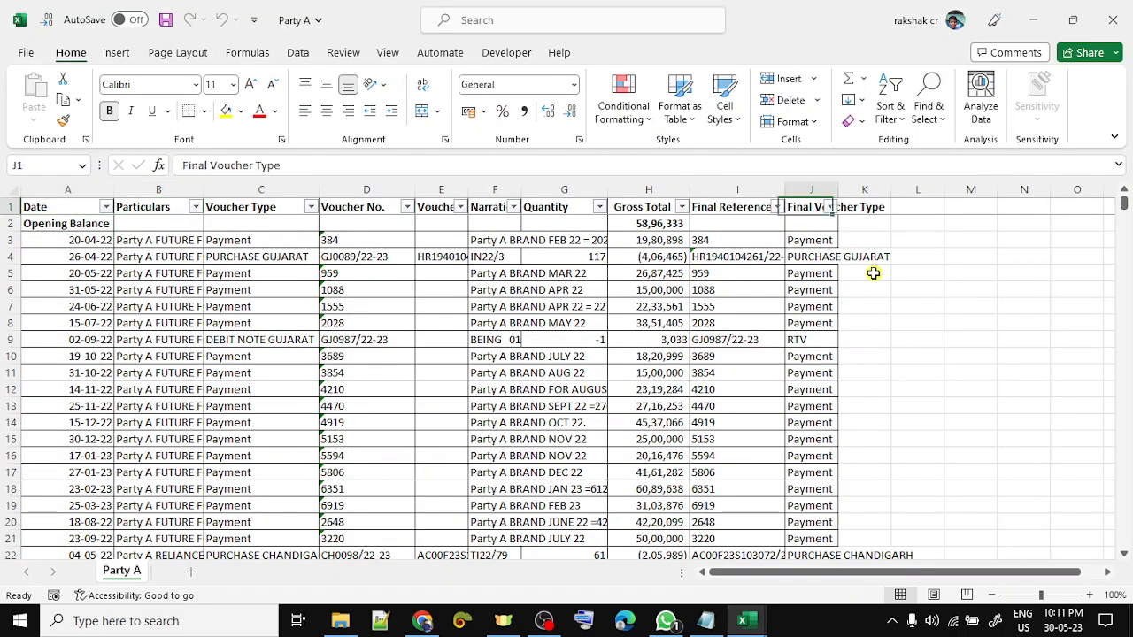
pyautogui.press('Left')
pyautogui.hotkey('ctrl', 'shift', 'Down')
pyautogui.hotkey('shift', 'Right')
pyautogui.hotkey('shift', 'Right')
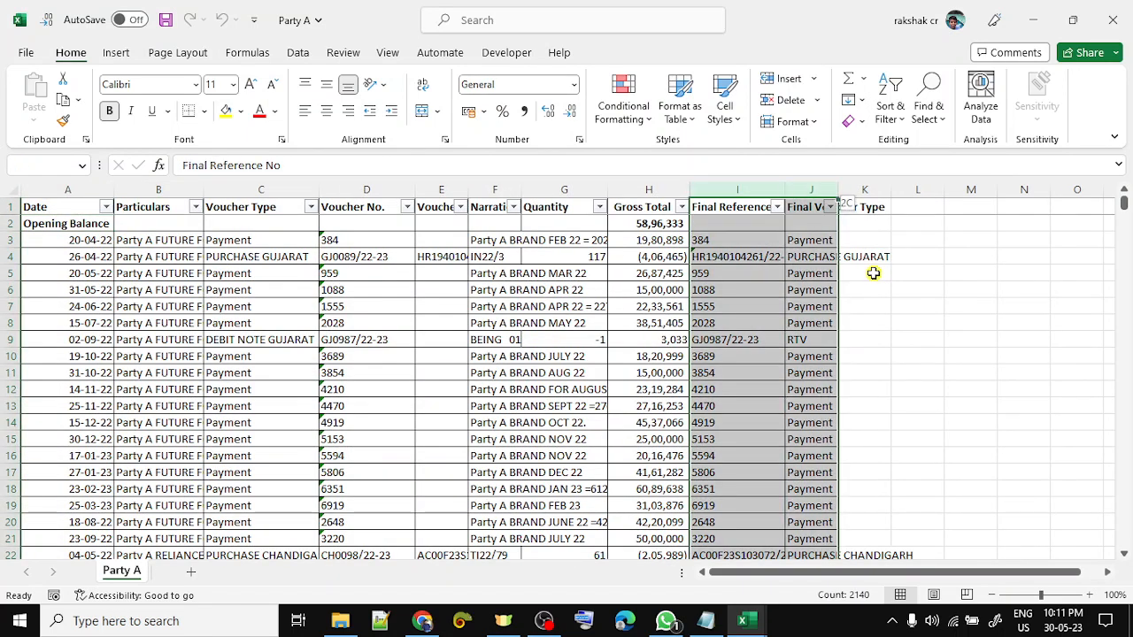
pyautogui.hotkey('ctrl', '-')
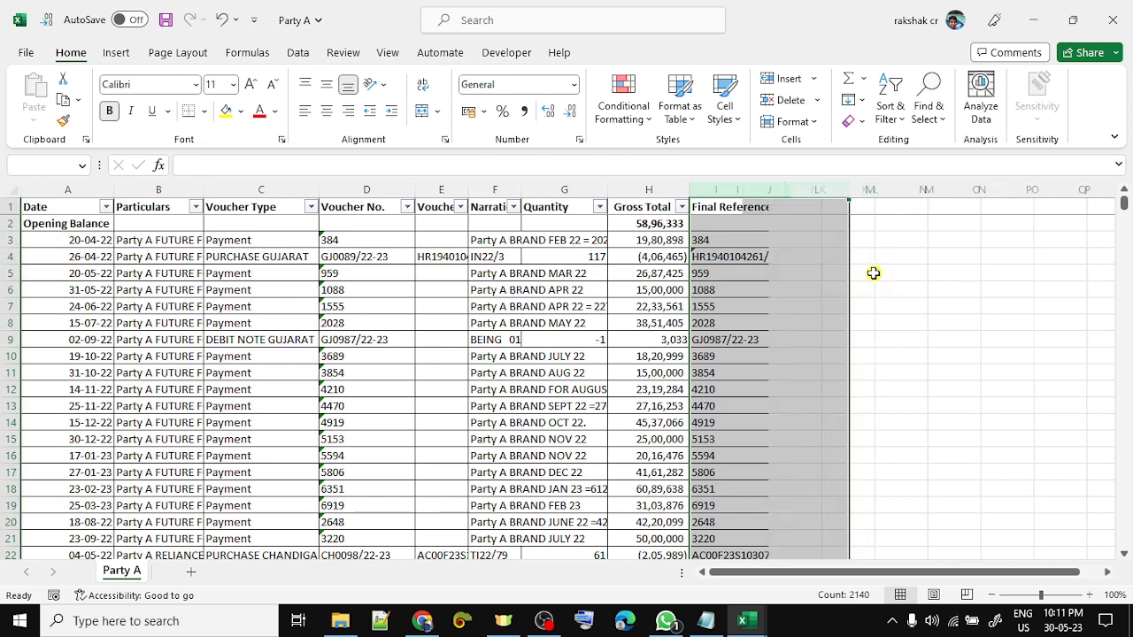
pyautogui.press('Up')
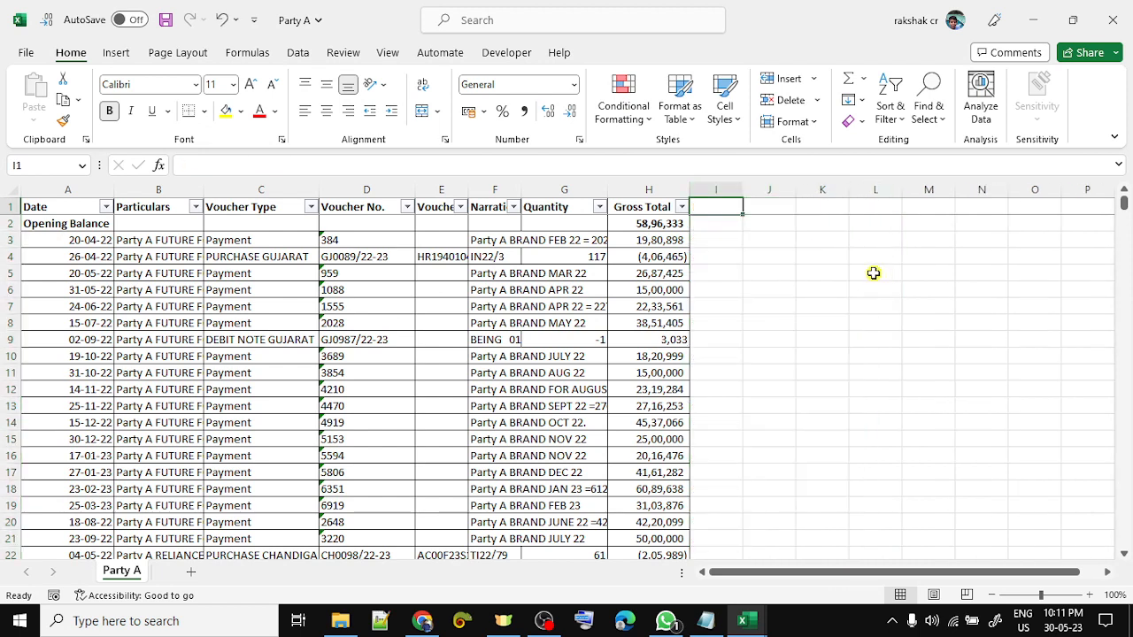
# - Autofit the Voucher Ref. No. column (E) to its contents
pyautogui.press('Left')
pyautogui.press('Left')
pyautogui.press('Left')
pyautogui.press('Left')
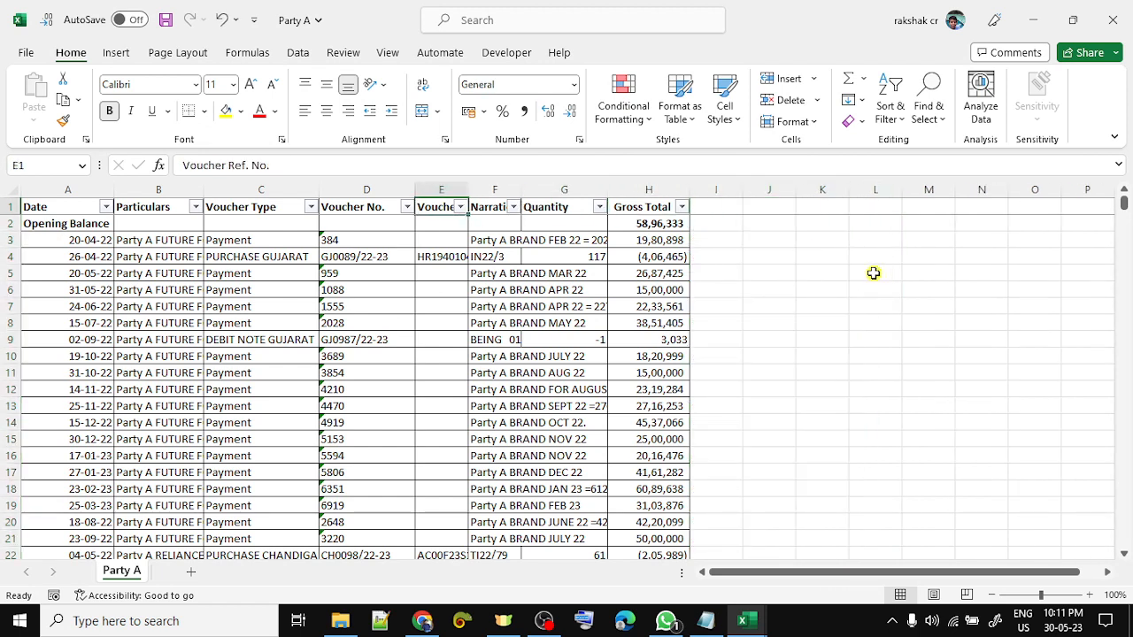
pyautogui.hotkey('ctrl', 'space')
pyautogui.hotkey('alt', 'h')
pyautogui.press('o')
pyautogui.press('i')
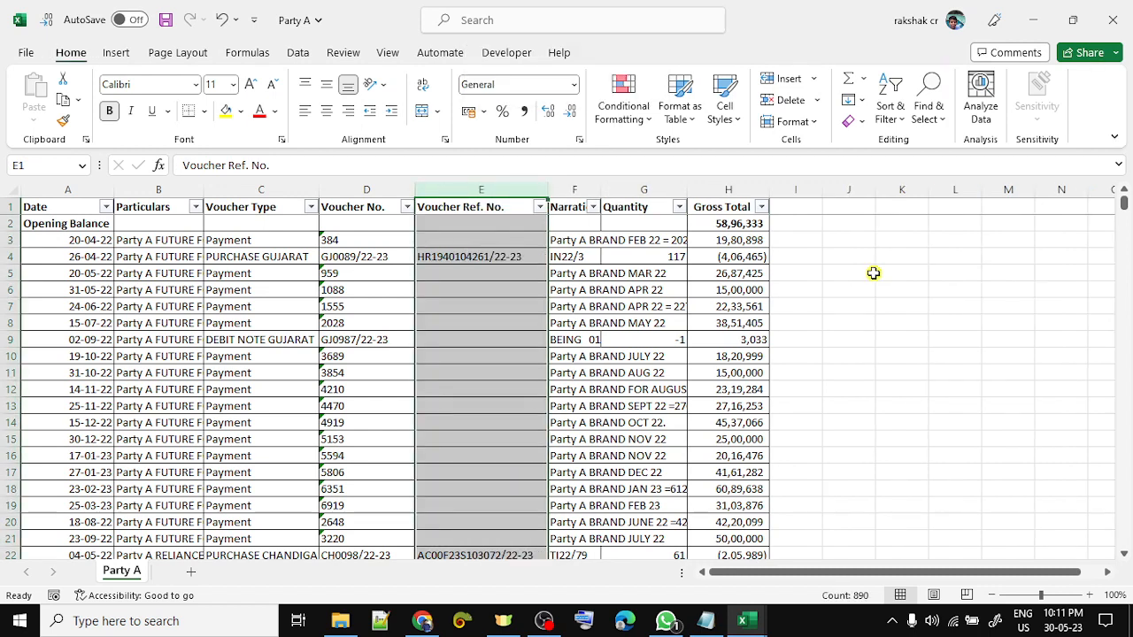
pyautogui.press('Down')
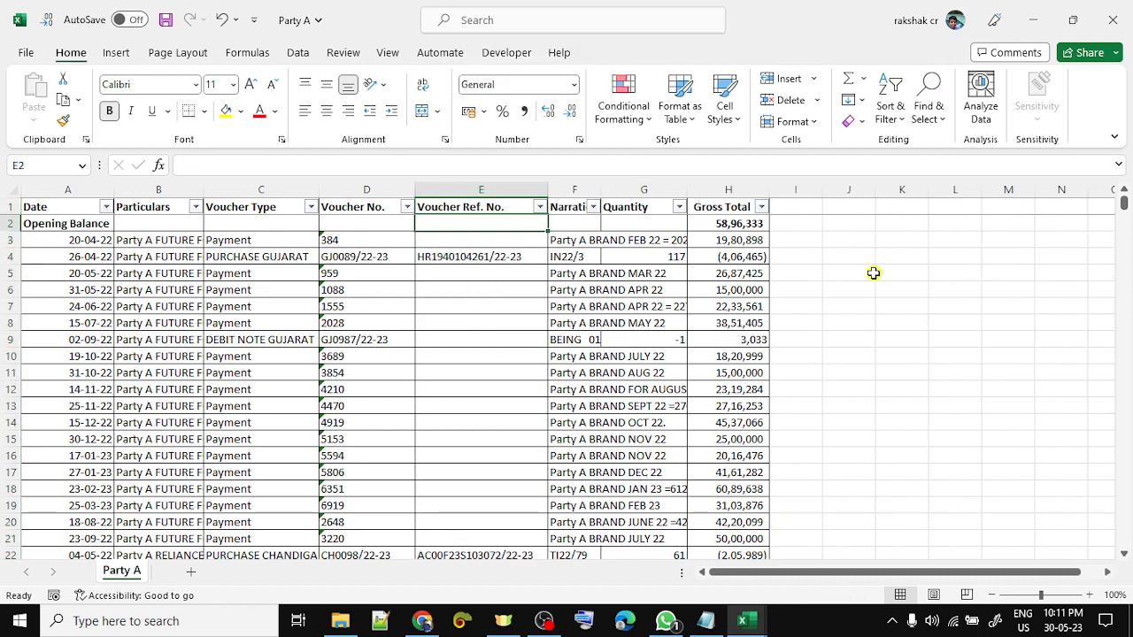
pyautogui.hotkey('ctrl', 'space')
# - Undo the previous column deletion and widening with Ctrl+Z
pyautogui.press('Left')
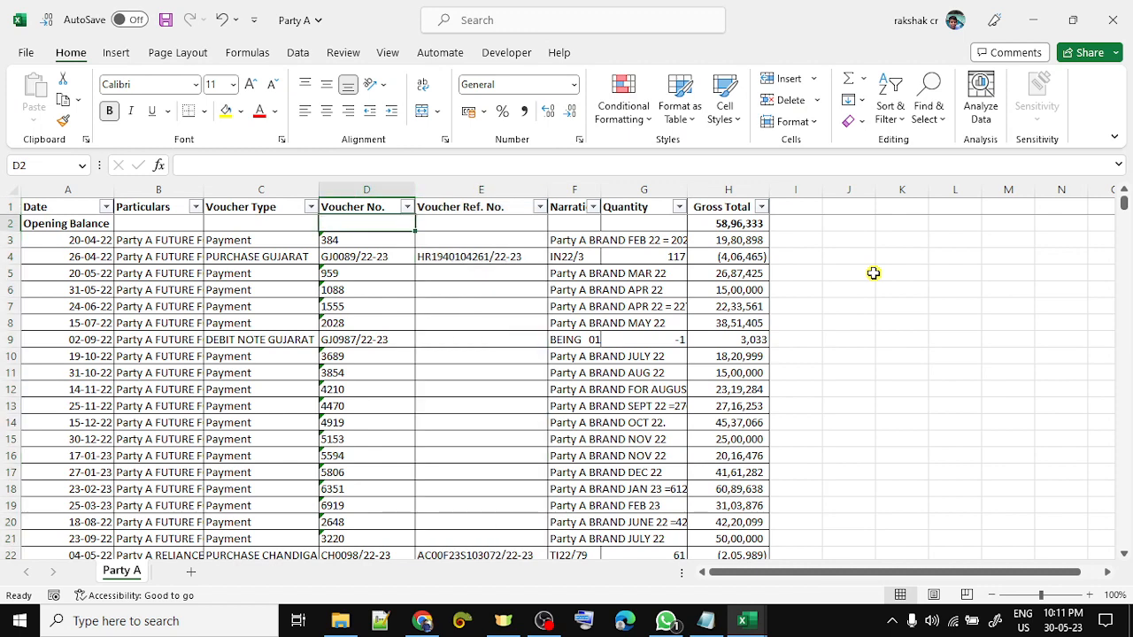
pyautogui.hotkey('ctrl', 'space')
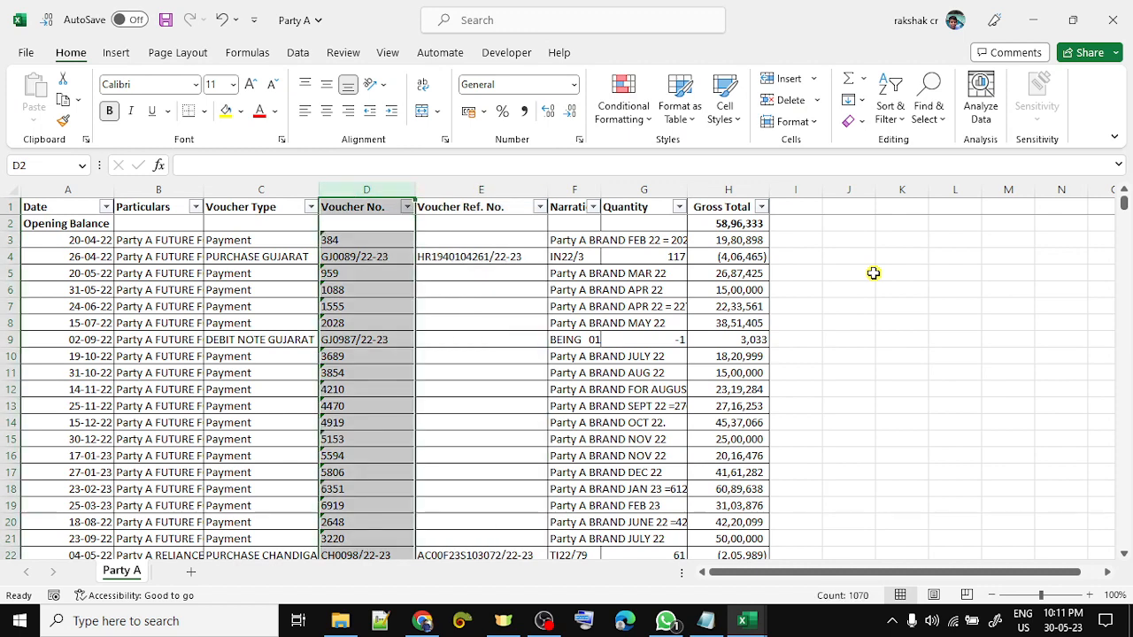
pyautogui.hotkey('ctrl', 'z')
pyautogui.hotkey('ctrl', 'z')
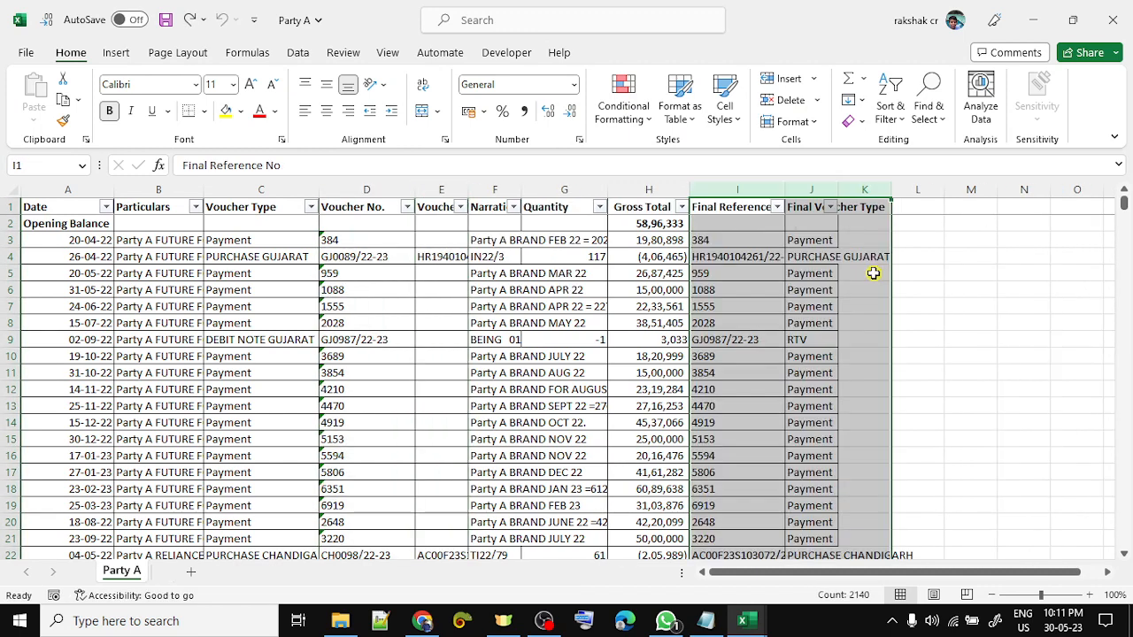
pyautogui.press('Left')
# - Delete only the Final Reference and Final Voucher Type columns (I:J)
pyautogui.press('Right')
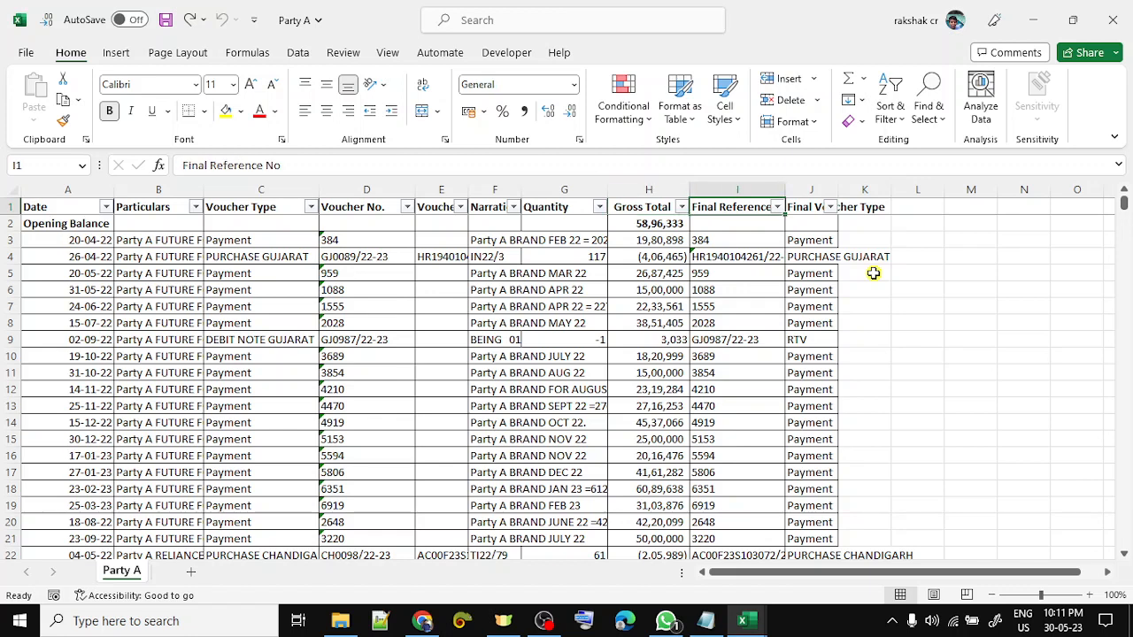
pyautogui.hotkey('ctrl', 'space')
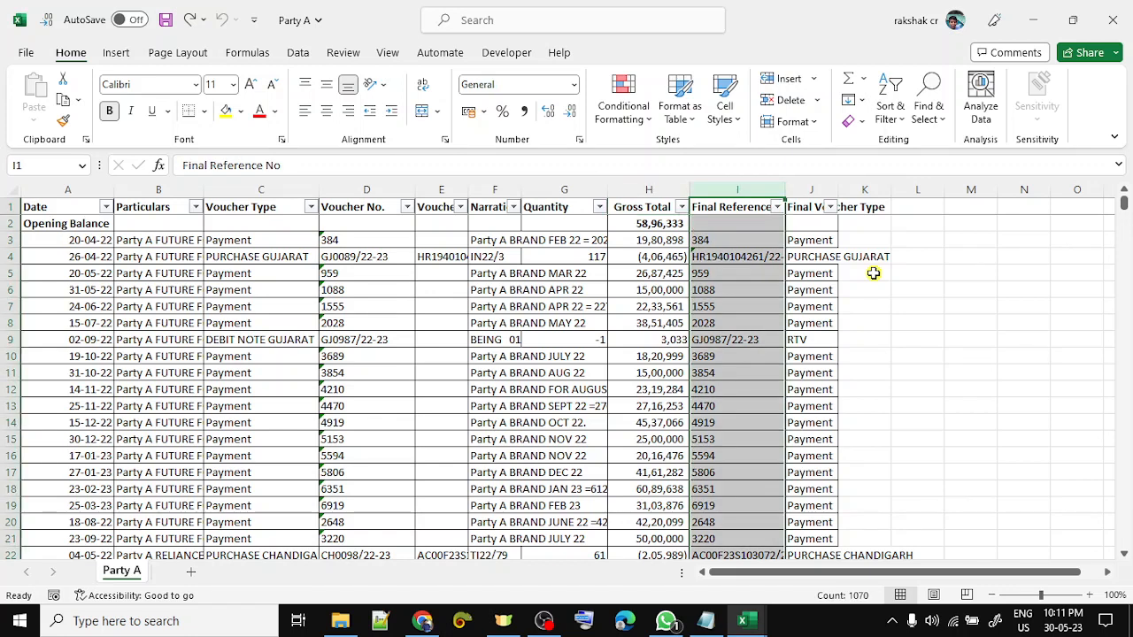
pyautogui.hotkey('shift', 'Right')
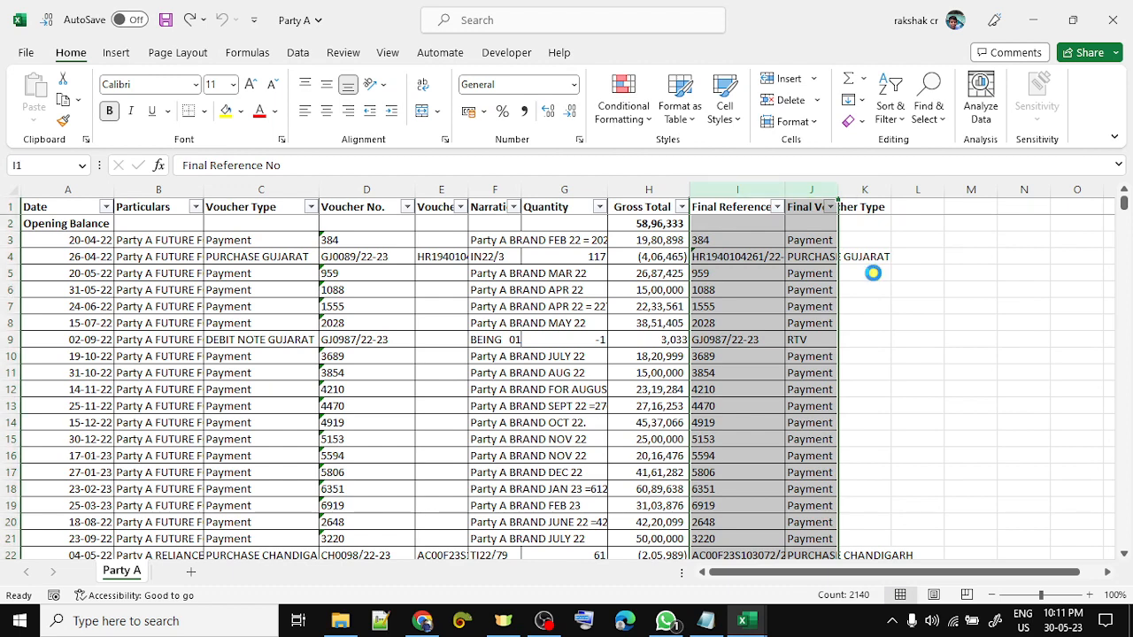
pyautogui.hotkey('ctrl', '-')
pyautogui.press('Left')
pyautogui.press('Left')
pyautogui.press('Left')
pyautogui.press('Left')
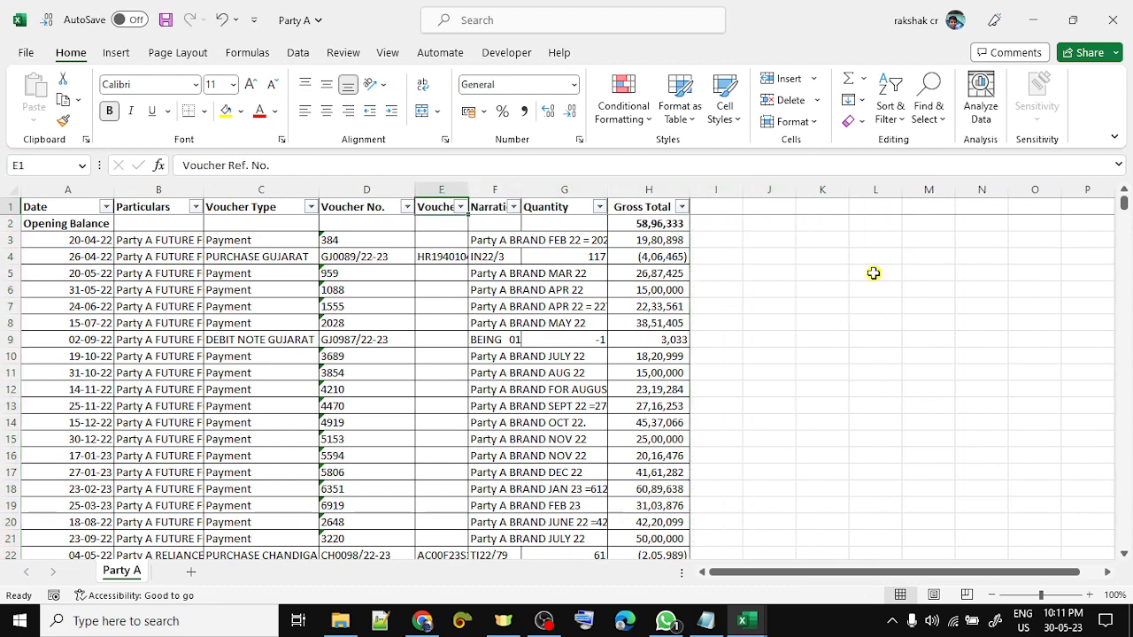
# - Autofit the Voucher Ref. No. column so full references show
pyautogui.press('Down')
pyautogui.press('Left')
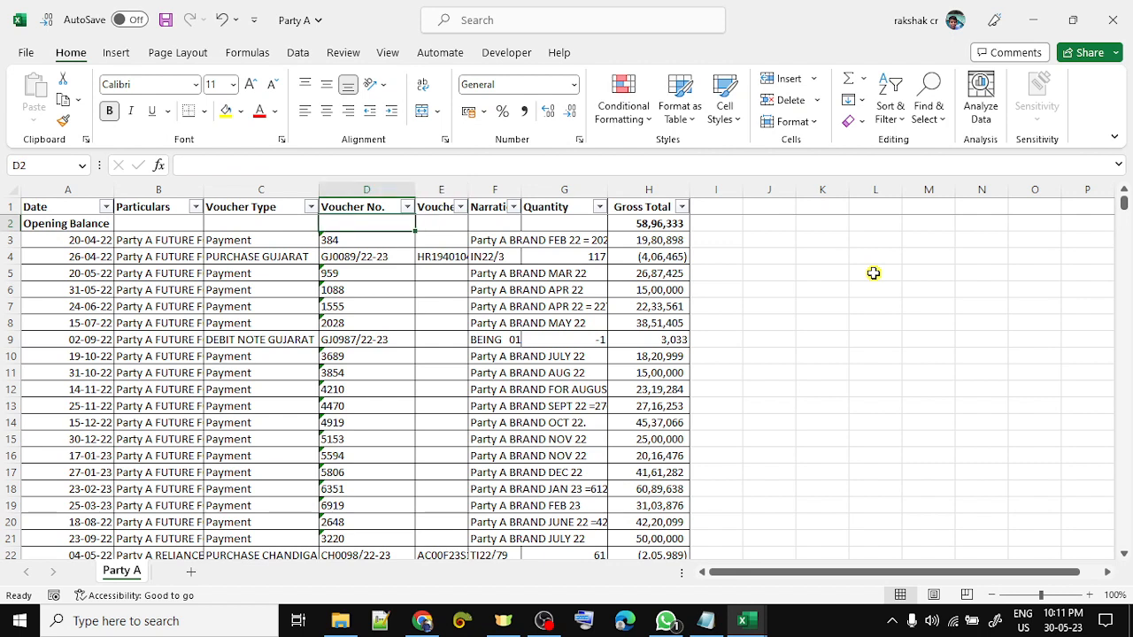
pyautogui.press('Down')
pyautogui.press('Down')
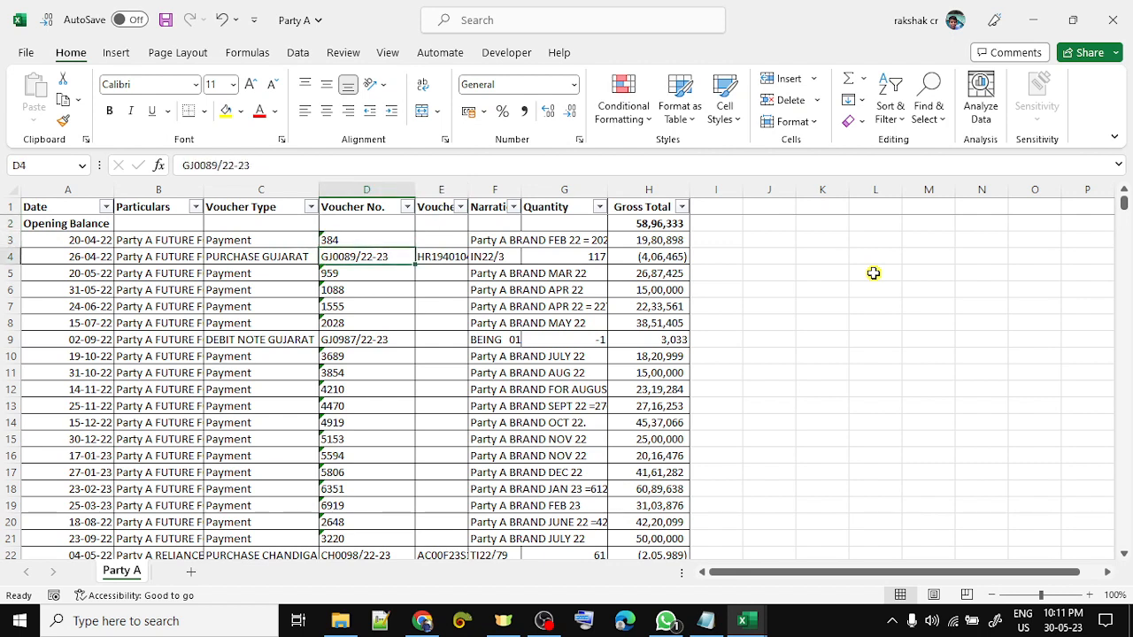
pyautogui.hotkey('shift', 'Right')
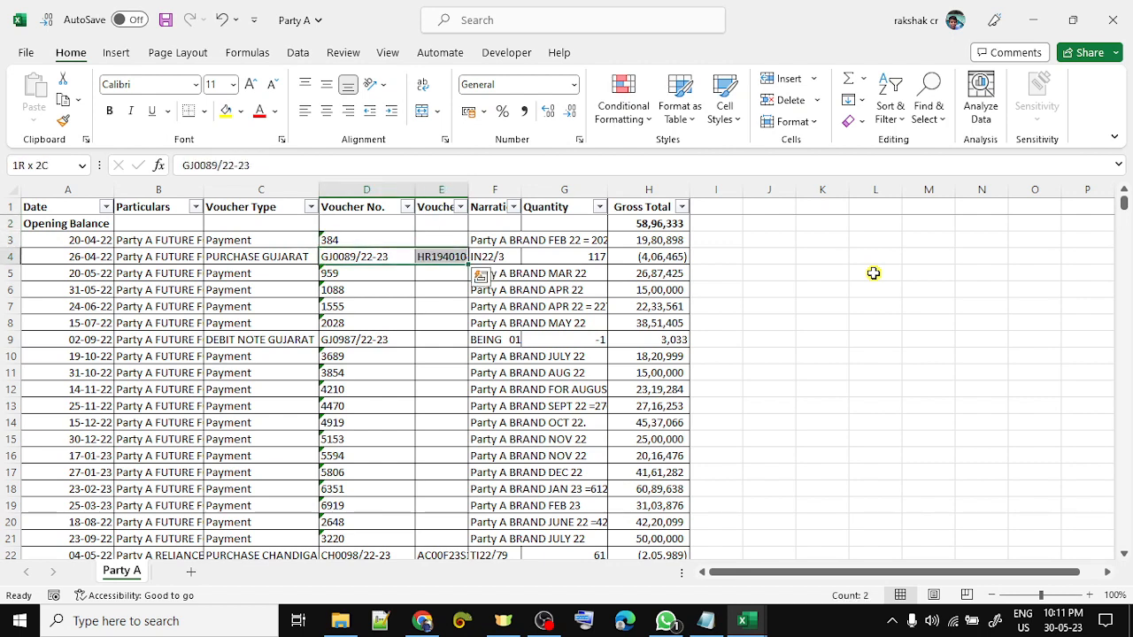
pyautogui.press('Right')
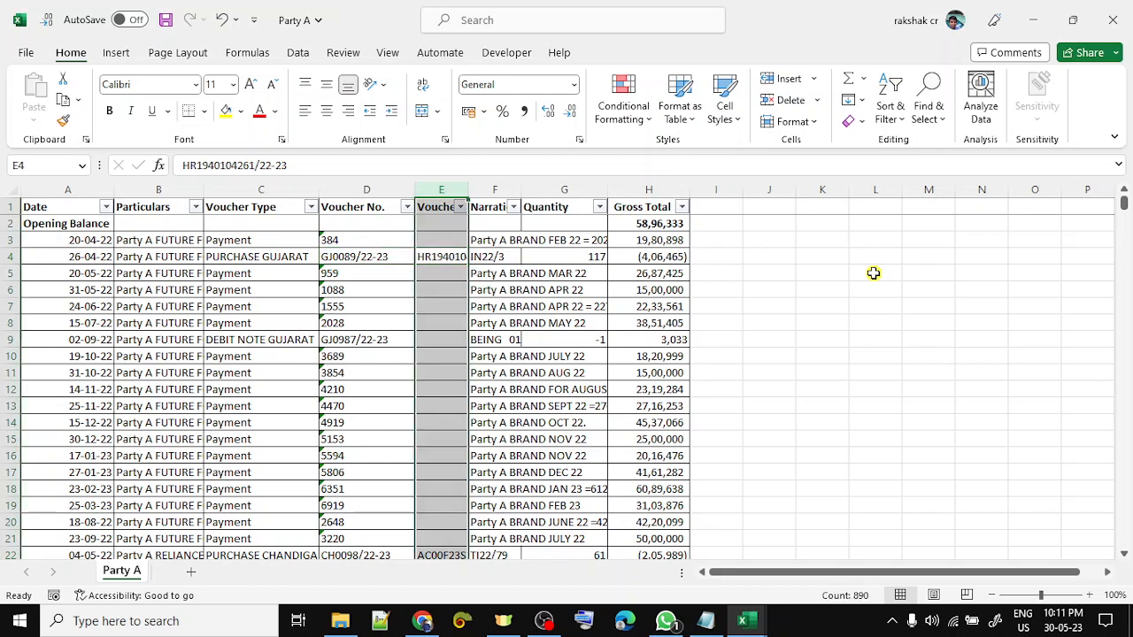
pyautogui.hotkey('ctrl', 'space')
pyautogui.hotkey('alt', 'h')
pyautogui.press('o')
pyautogui.press('i')
# - Autofit the Voucher No. column (D) to its contents
pyautogui.hotkey('ctrl', 'space')
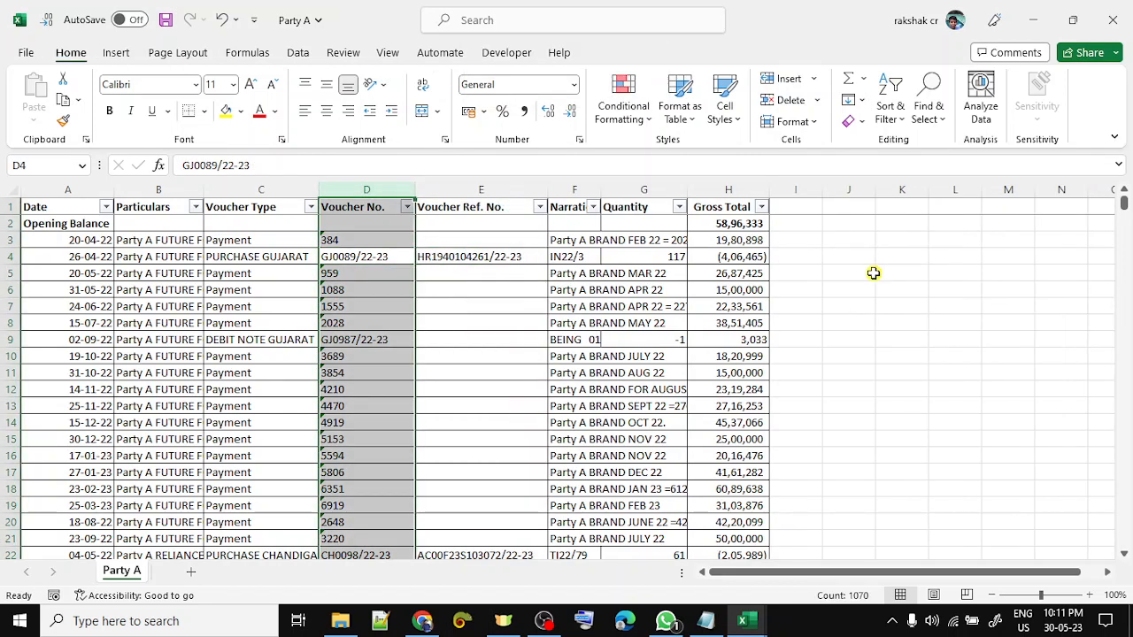
pyautogui.hotkey('alt', 'h')
pyautogui.press('o')
pyautogui.press('i')
pyautogui.press('Right')
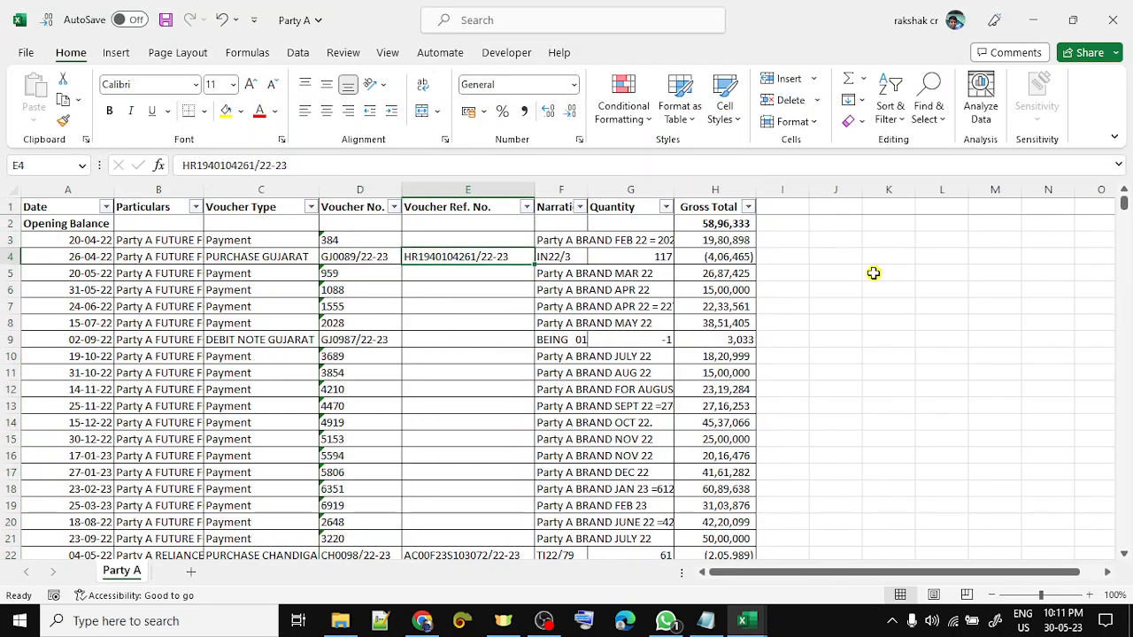
pyautogui.press('Down')
pyautogui.hotkey('ctrl', 'space')
pyautogui.press('Left')
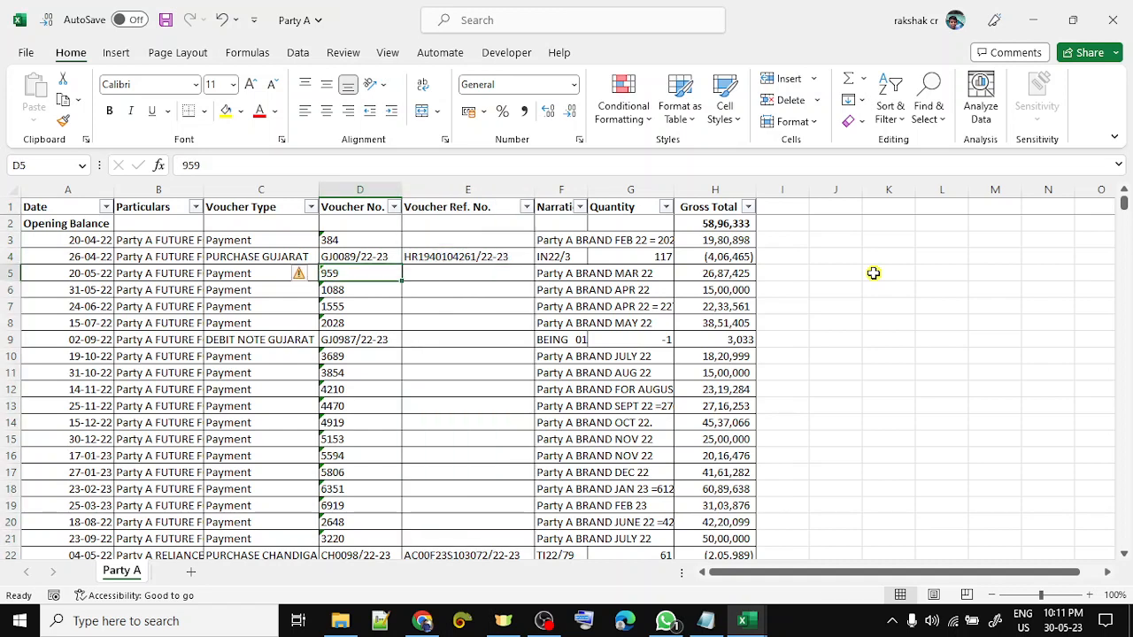
pyautogui.hotkey('ctrl', 'space')
# - Inspect the voucher entries in rows 3 and 4, selecting row 3
pyautogui.press('Up')
pyautogui.press('Right')
pyautogui.press('Up')
pyautogui.press('Up')
pyautogui.press('Up')
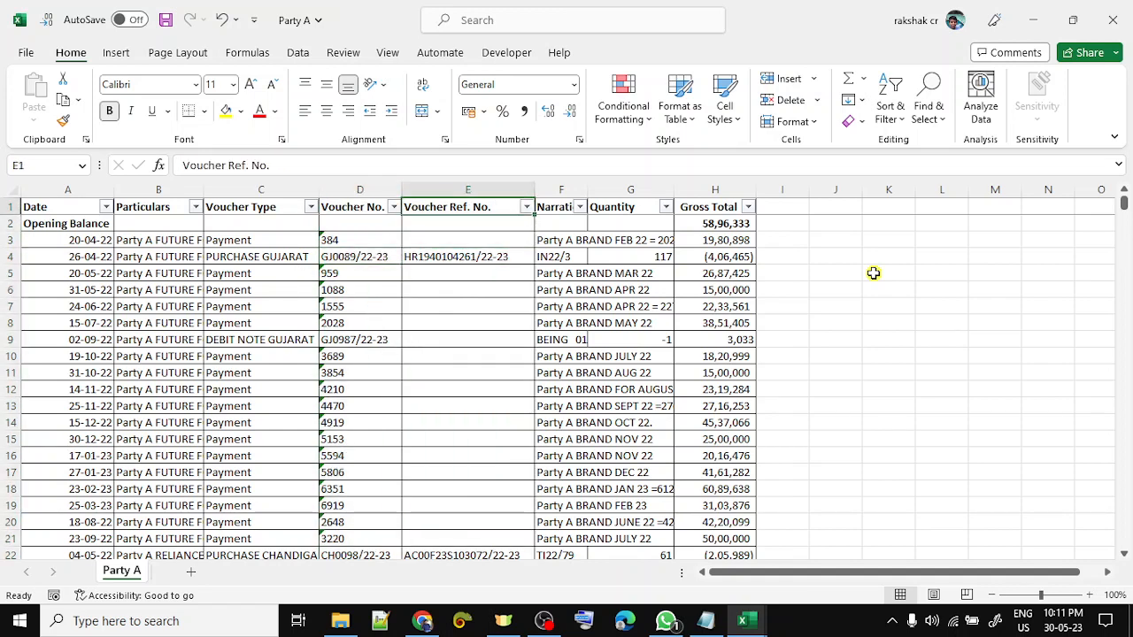
pyautogui.press('Down')
pyautogui.press('Down')
pyautogui.press('Down')
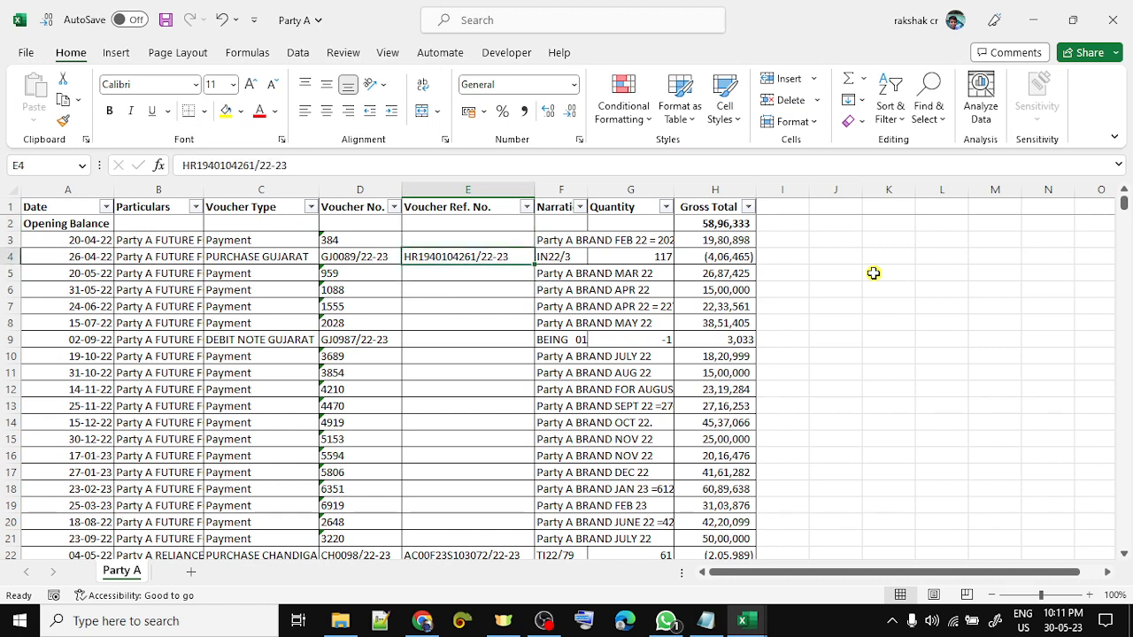
pyautogui.press('Up')
pyautogui.press('Left')
pyautogui.press('Left')
pyautogui.hotkey('shift', 'space')
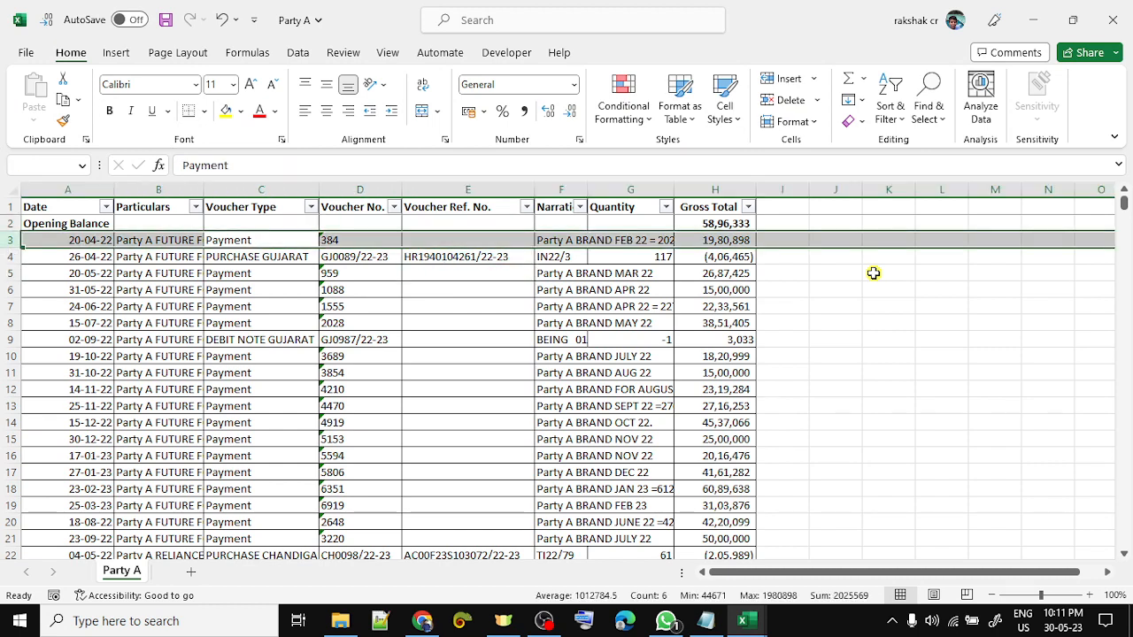
pyautogui.press('Up')
pyautogui.press('Up')
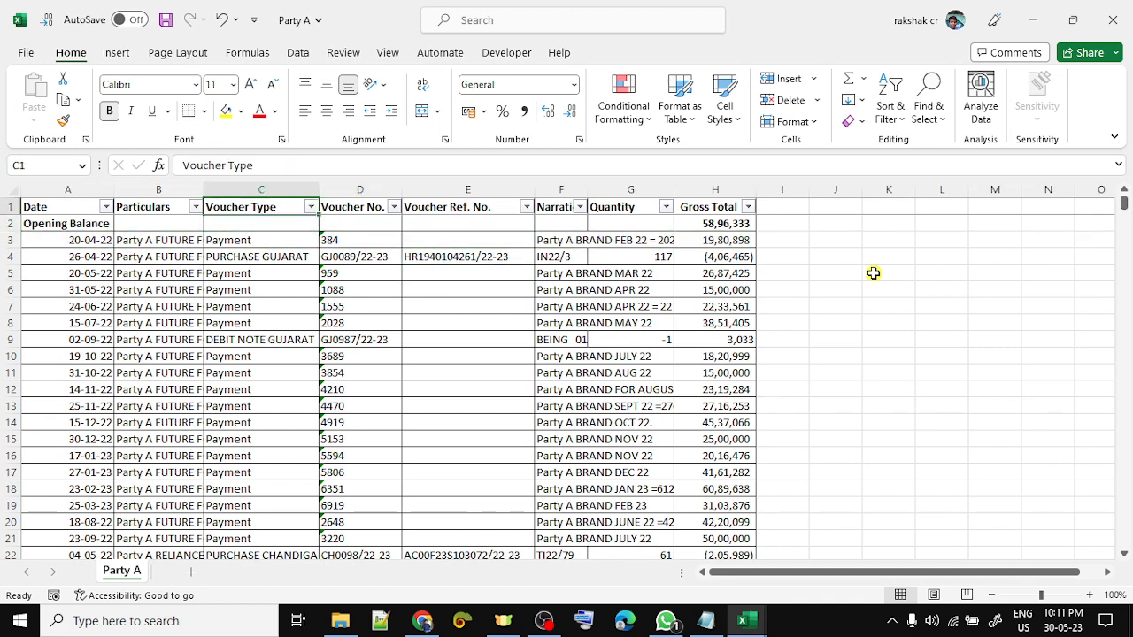
pyautogui.hotkey('alt', 'Down')
pyautogui.press('Down')
pyautogui.press('Down')
pyautogui.press('Down')
pyautogui.press('Down')
pyautogui.press('Down')
pyautogui.press('Down')
pyautogui.press('Down')
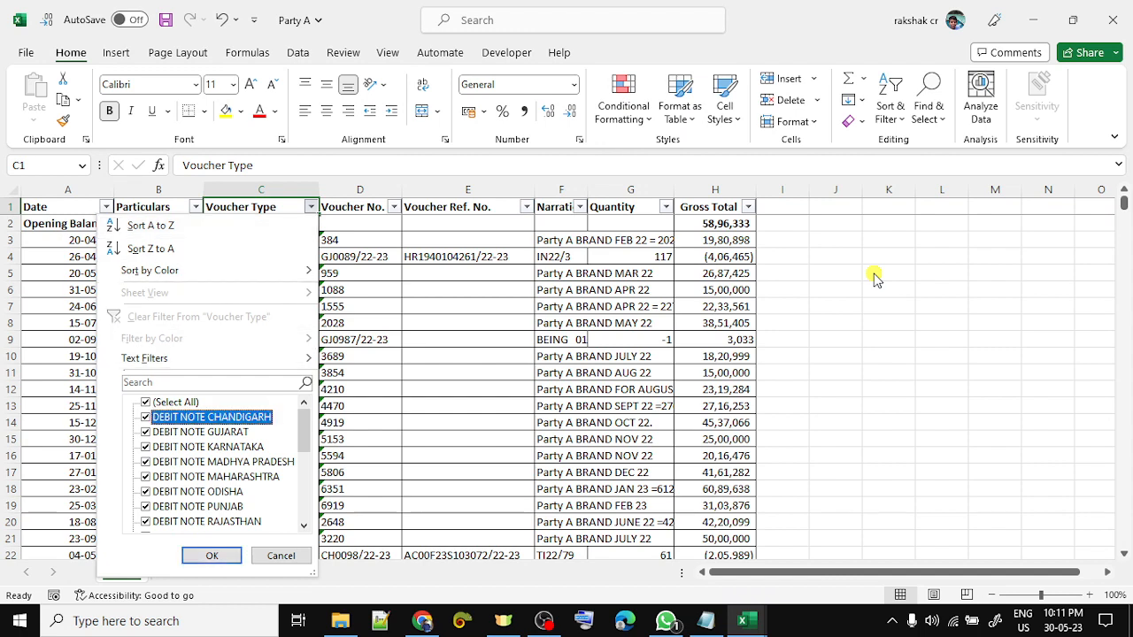
pyautogui.press('Down')
pyautogui.press('Down')
pyautogui.press('Down')
pyautogui.press('Down')
pyautogui.press('Down')
pyautogui.press('Down')
pyautogui.press('Down')
pyautogui.press('Down')
pyautogui.press('Down')
pyautogui.press('Down')
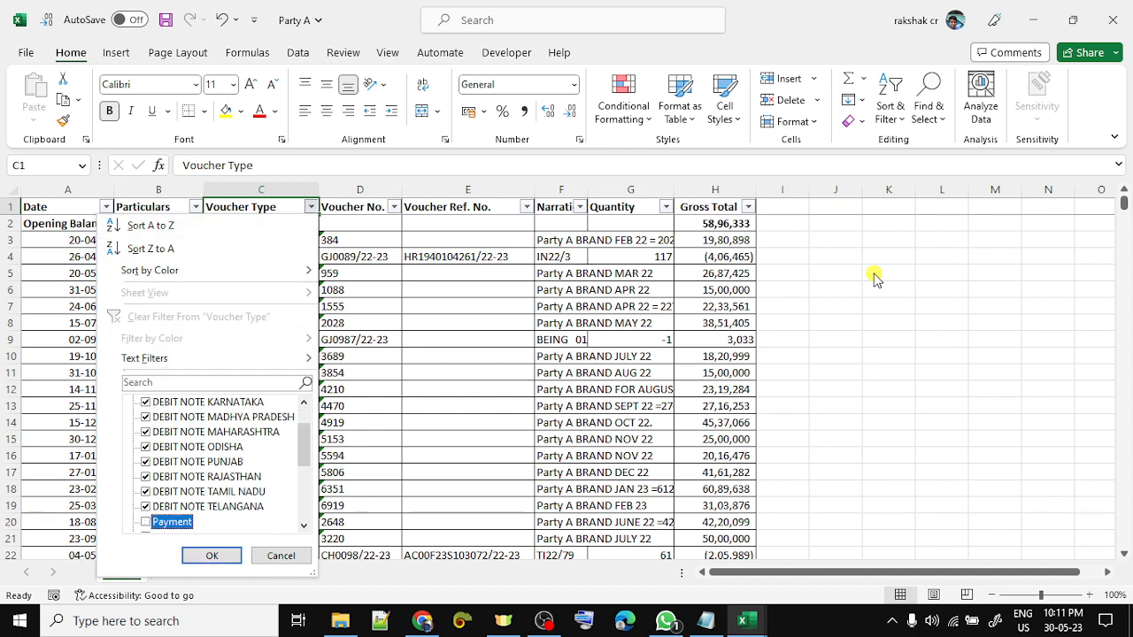
pyautogui.press('Return')
pyautogui.press('Right')
pyautogui.press('Down')
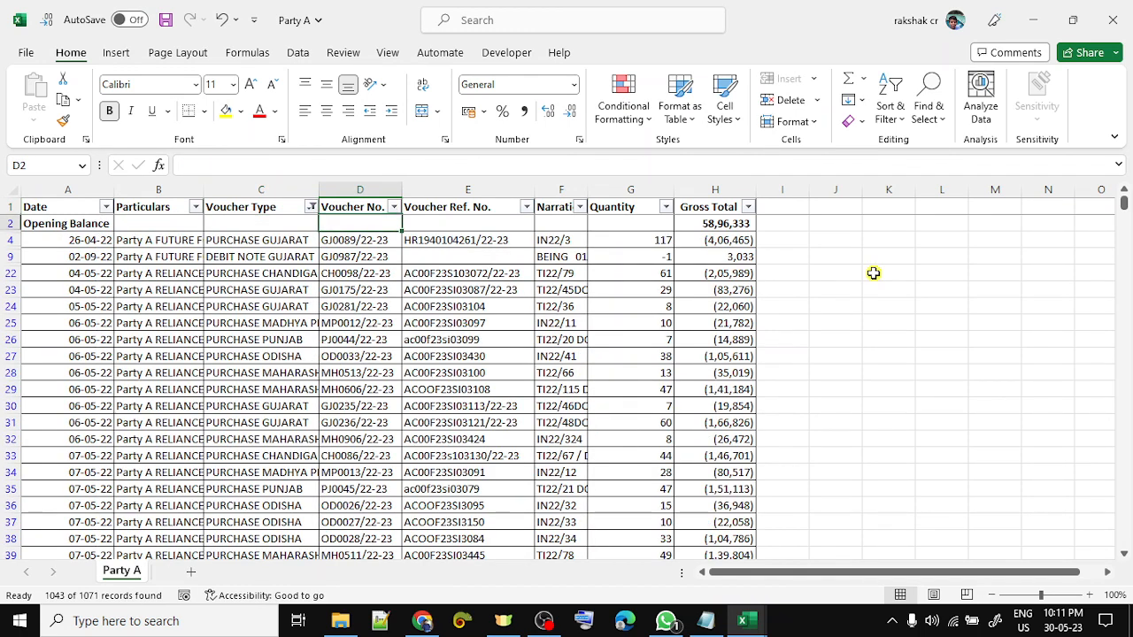
pyautogui.press('Down')
pyautogui.press('Down')
pyautogui.press('Down')
pyautogui.press('Down')
pyautogui.press('Down')
pyautogui.press('Down')
pyautogui.press('Down')
pyautogui.press('Down')
pyautogui.press('Down')
pyautogui.press('Down')
pyautogui.press('Down')
pyautogui.press('Down')
pyautogui.press('Down')
pyautogui.press('Right')
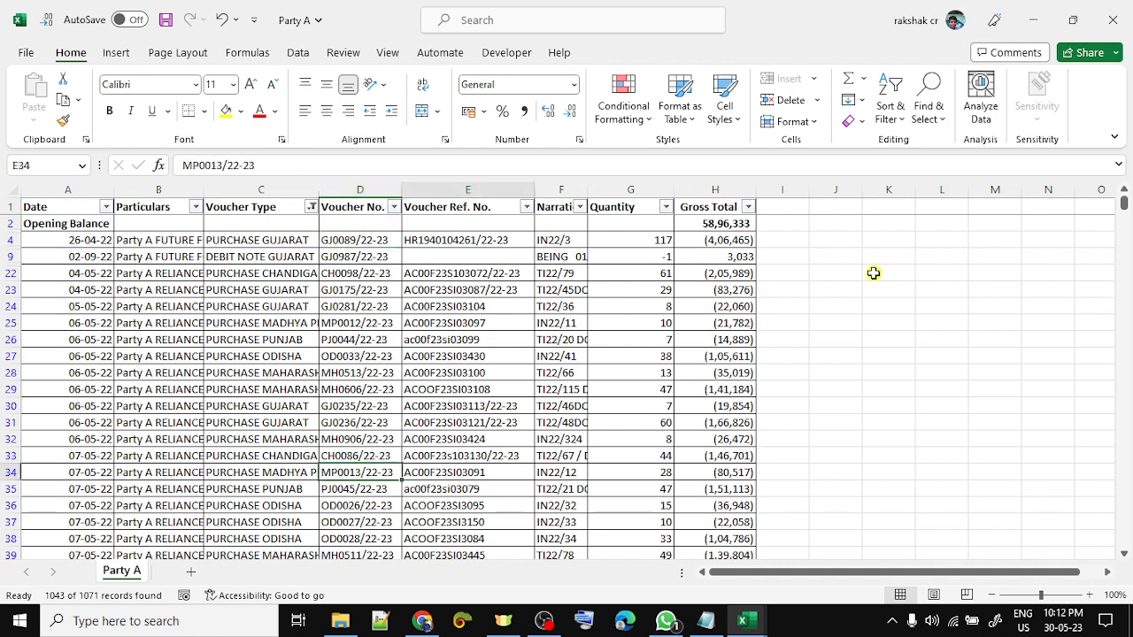
pyautogui.press('Up')
pyautogui.press('Up')
pyautogui.press('Up')
pyautogui.press('Up')
pyautogui.press('Up')
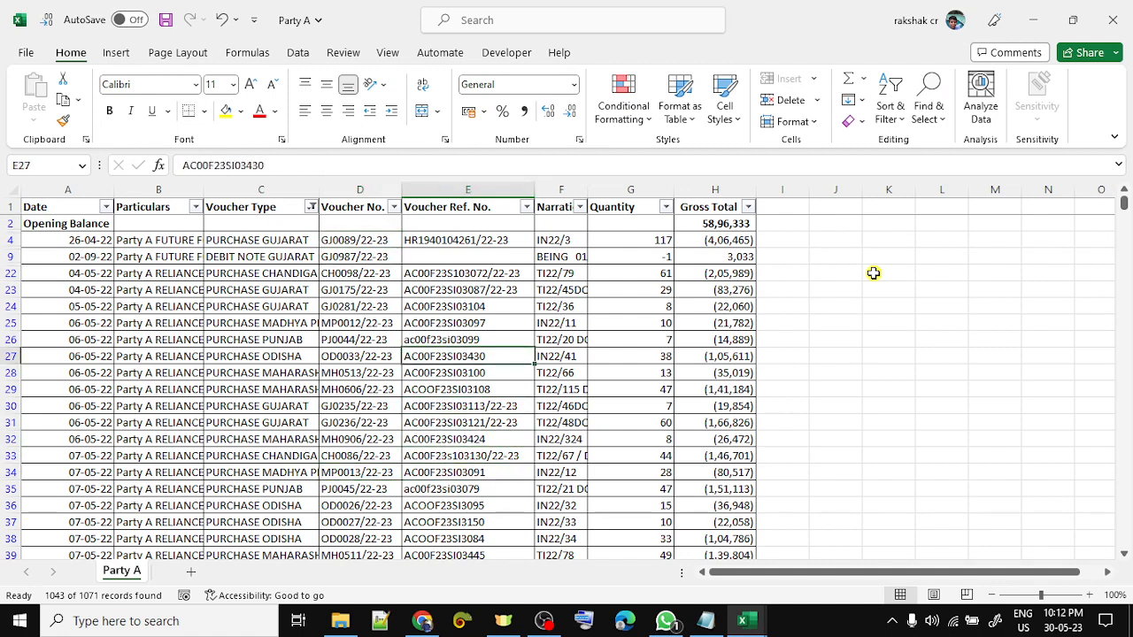
pyautogui.hotkey('ctrl', 'space')
pyautogui.press('Down')
pyautogui.press('Left')
pyautogui.press('Up')
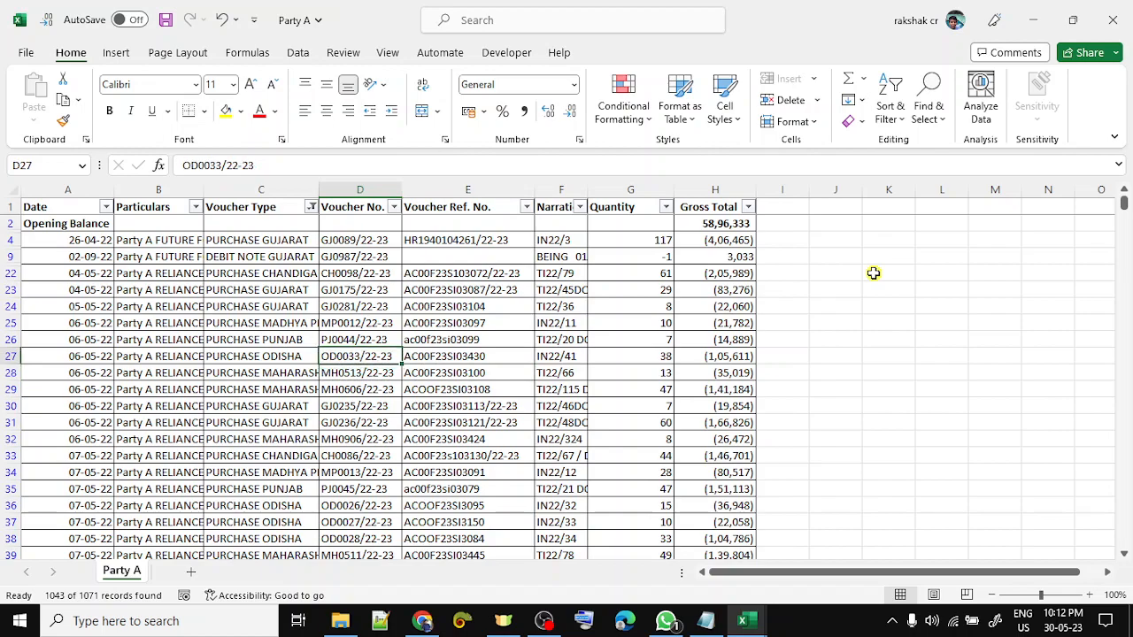
pyautogui.hotkey('ctrl', 'space')
pyautogui.press('Down')
pyautogui.press('Down')
pyautogui.press('Down')
pyautogui.press('Down')
pyautogui.press('Down')
pyautogui.press('Down')
pyautogui.press('Down')
pyautogui.press('Down')
pyautogui.press('Down')
pyautogui.press('Down')
pyautogui.press('Down')
pyautogui.press('Down')
pyautogui.press('Down')
pyautogui.press('Down')
pyautogui.press('Down')
pyautogui.press('Down')
pyautogui.press('Down')
pyautogui.press('Down')
pyautogui.press('Down')
pyautogui.press('Down')
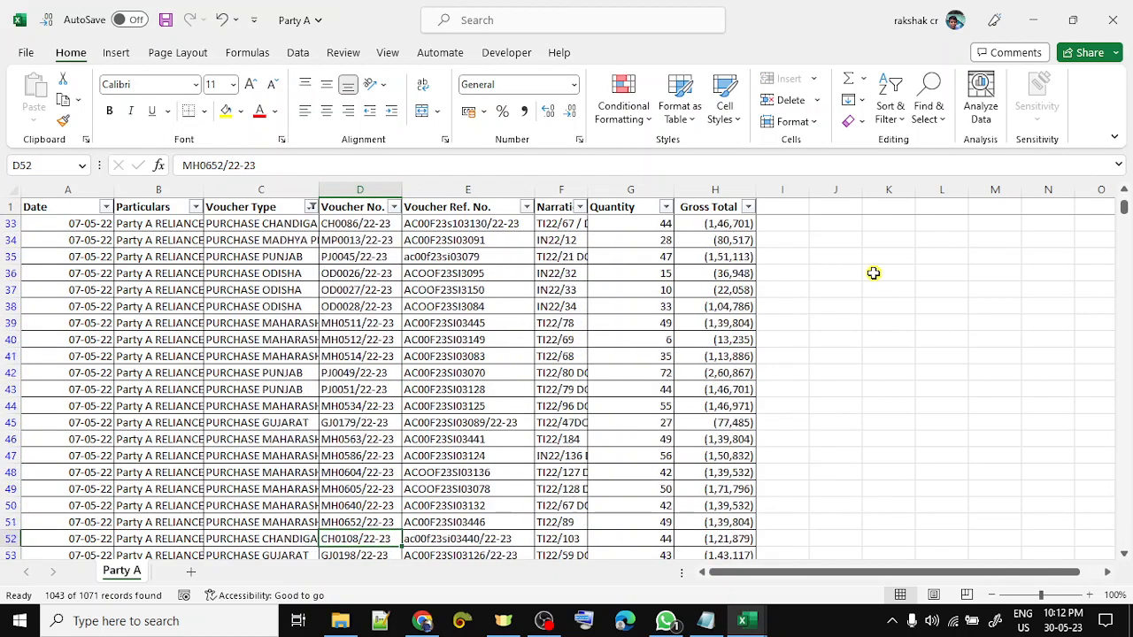
pyautogui.press('Down')
pyautogui.press('Down')
pyautogui.press('Down')
pyautogui.press('Down')
pyautogui.press('Down')
pyautogui.press('Down')
pyautogui.press('Down')
pyautogui.press('Down')
pyautogui.press('Down')
pyautogui.press('Down')
pyautogui.press('Down')
pyautogui.press('Down')
pyautogui.press('Down')
pyautogui.press('Down')
pyautogui.press('Down')
pyautogui.press('Down')
pyautogui.press('Down')
pyautogui.press('Down')
pyautogui.press('Down')
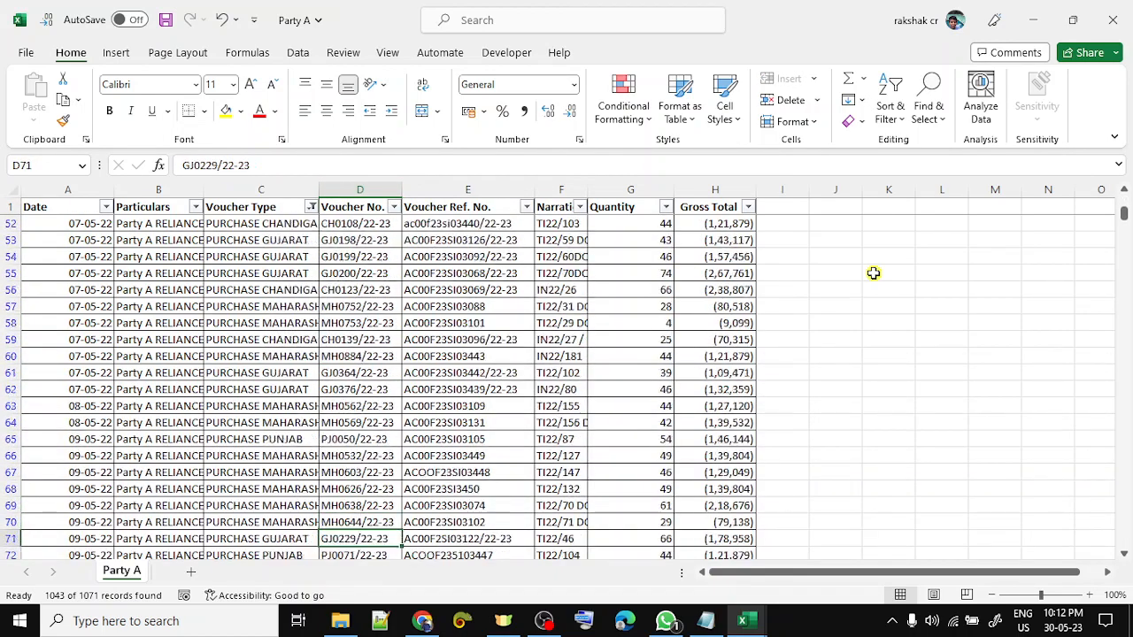
pyautogui.press('Down')
pyautogui.press('Down')
pyautogui.press('Down')
pyautogui.press('Down')
pyautogui.press('Down')
pyautogui.press('Down')
pyautogui.press('Up')
pyautogui.press('Up')
pyautogui.press('Up')
pyautogui.press('Up')
pyautogui.press('Up')
pyautogui.press('Up')
pyautogui.press('Up')
pyautogui.press('Up')
pyautogui.press('Up')
pyautogui.press('Up')
pyautogui.press('Up')
pyautogui.press('Up')
pyautogui.press('Up')
pyautogui.press('Up')
pyautogui.press('Up')
pyautogui.press('Up')
pyautogui.press('Up')
pyautogui.press('Up')
pyautogui.press('Up')
pyautogui.press('Up')
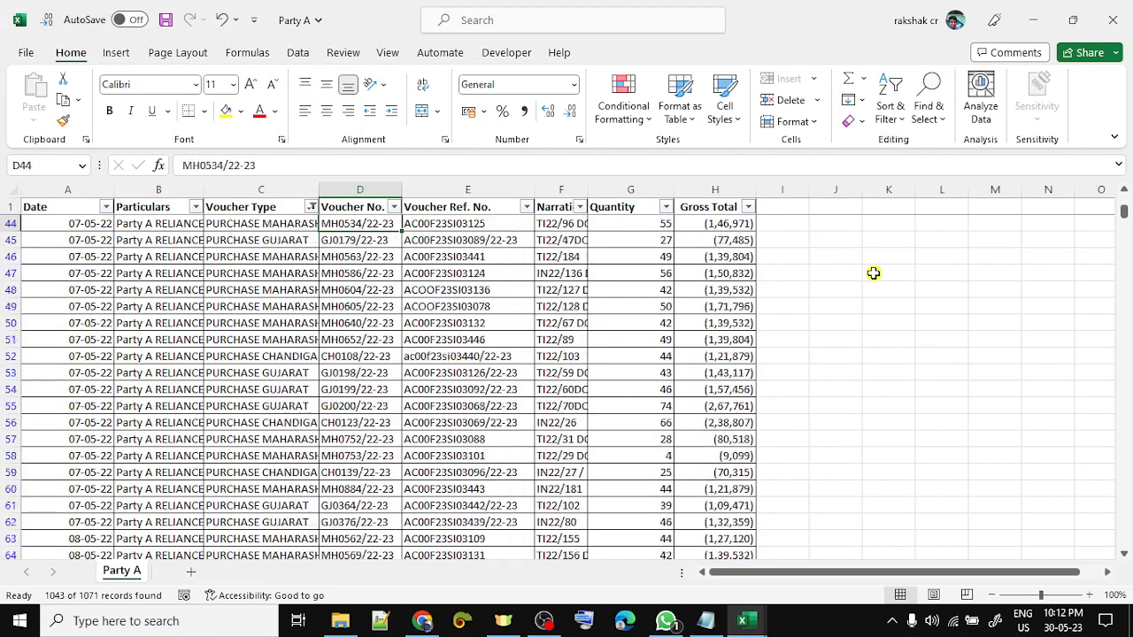
pyautogui.press('Up')
pyautogui.press('Up')
pyautogui.press('Up')
pyautogui.press('Up')
pyautogui.press('Up')
pyautogui.press('Up')
pyautogui.press('Up')
pyautogui.press('Up')
pyautogui.press('Up')
pyautogui.press('Up')
pyautogui.press('Up')
pyautogui.press('Up')
pyautogui.press('Up')
pyautogui.press('Up')
pyautogui.press('Up')
pyautogui.press('Up')
pyautogui.press('Up')
pyautogui.press('Up')
pyautogui.press('Up')
pyautogui.press('Up')
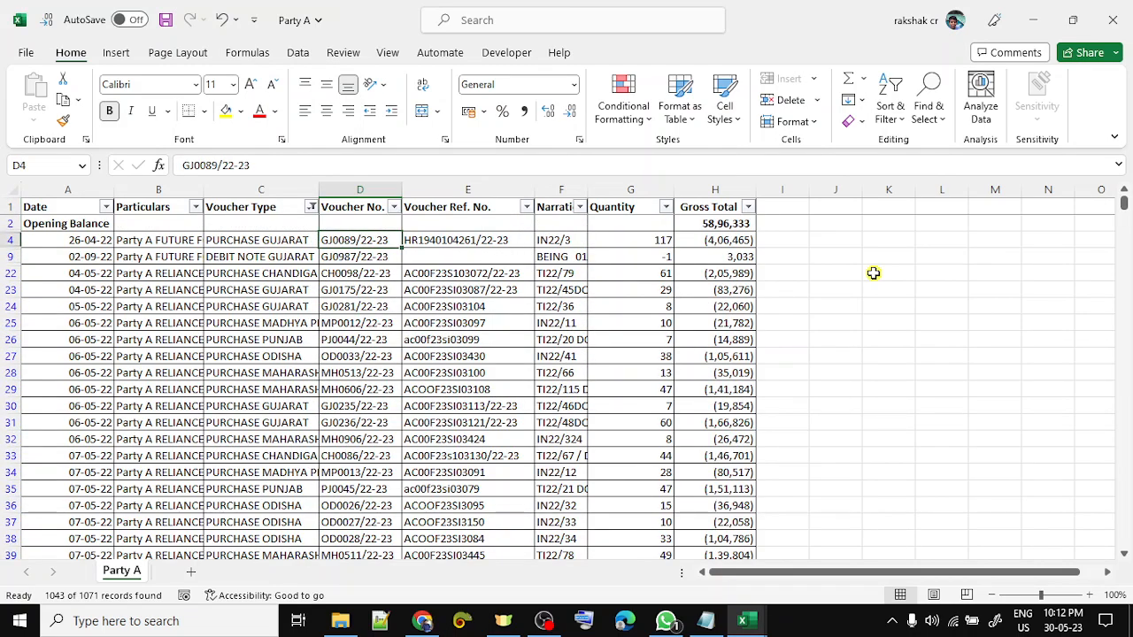
pyautogui.press('Down')
pyautogui.press('Down')
pyautogui.press('Down')
pyautogui.press('Down')
pyautogui.press('Down')
pyautogui.press('Down')
pyautogui.press('Down')
pyautogui.press('Down')
pyautogui.press('Down')
pyautogui.press('Left')
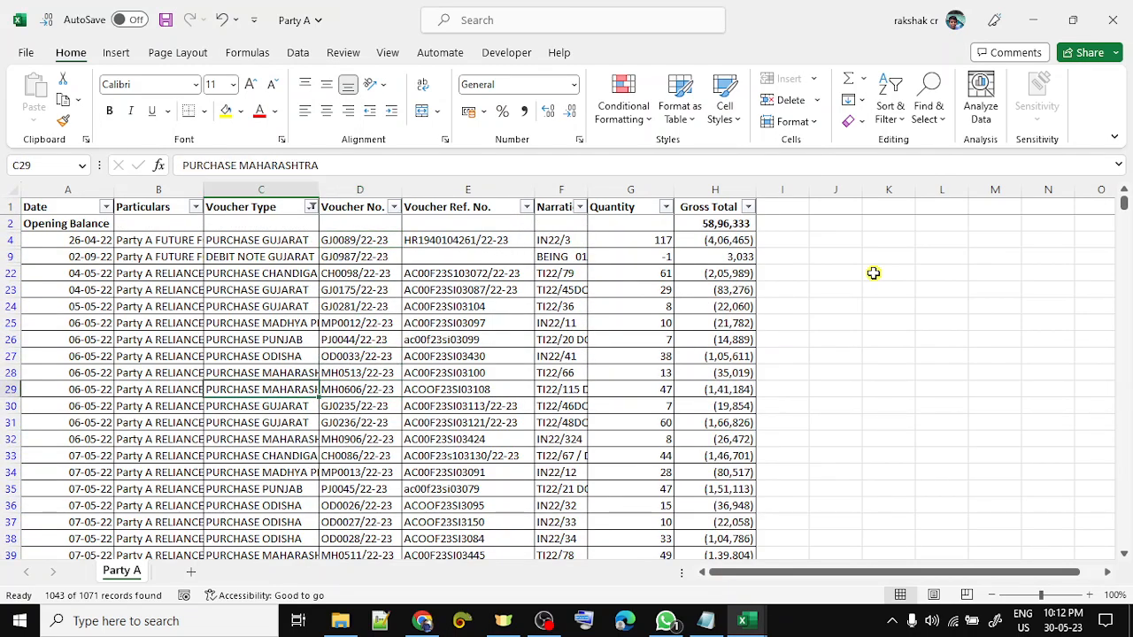
pyautogui.press('Right')
pyautogui.press('Right')
pyautogui.click(873, 272)
pyautogui.hotkey('ctrl', 'Down')
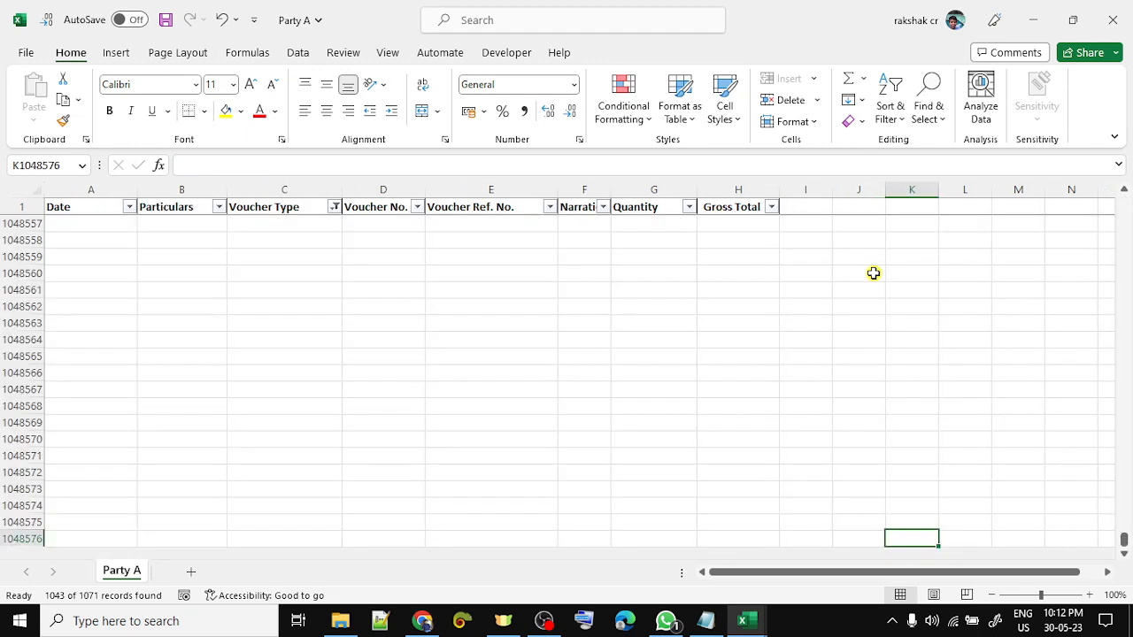
pyautogui.hotkey('ctrl', 'Up')
pyautogui.press('Left')
pyautogui.press('Left')
pyautogui.press('Left')
pyautogui.press('Down')
pyautogui.press('Left')
pyautogui.press('Left')
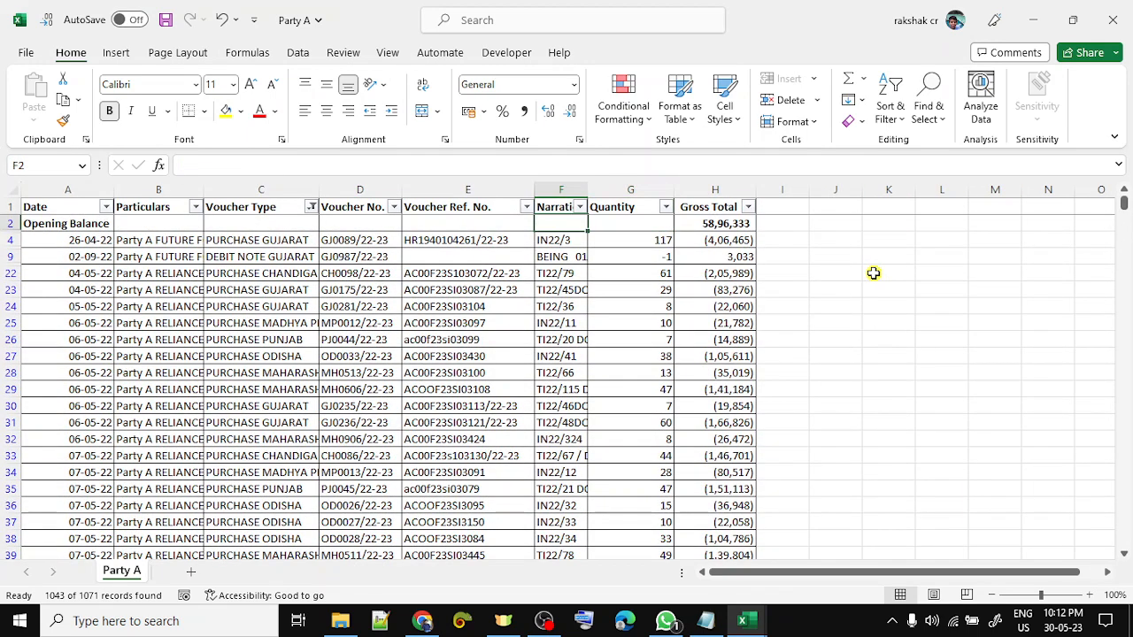
pyautogui.press('Left')
pyautogui.press('Left')
pyautogui.press('Left')
pyautogui.press('Left')
pyautogui.press('Left')
pyautogui.press('Right')
pyautogui.press('Right')
pyautogui.press('Up')
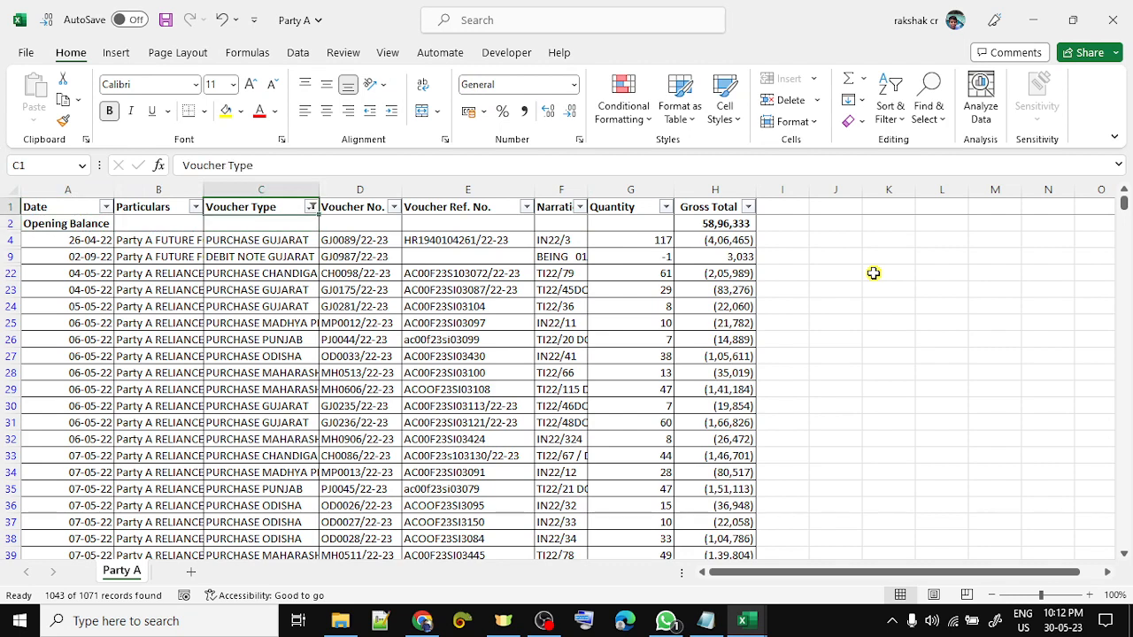
# - Undo the Voucher Type filter so all Party A rows show
pyautogui.hotkey('ctrl', 'z')
pyautogui.hotkey('ctrl', 'z')
pyautogui.hotkey('ctrl', 'z')
pyautogui.hotkey('ctrl', 'z')
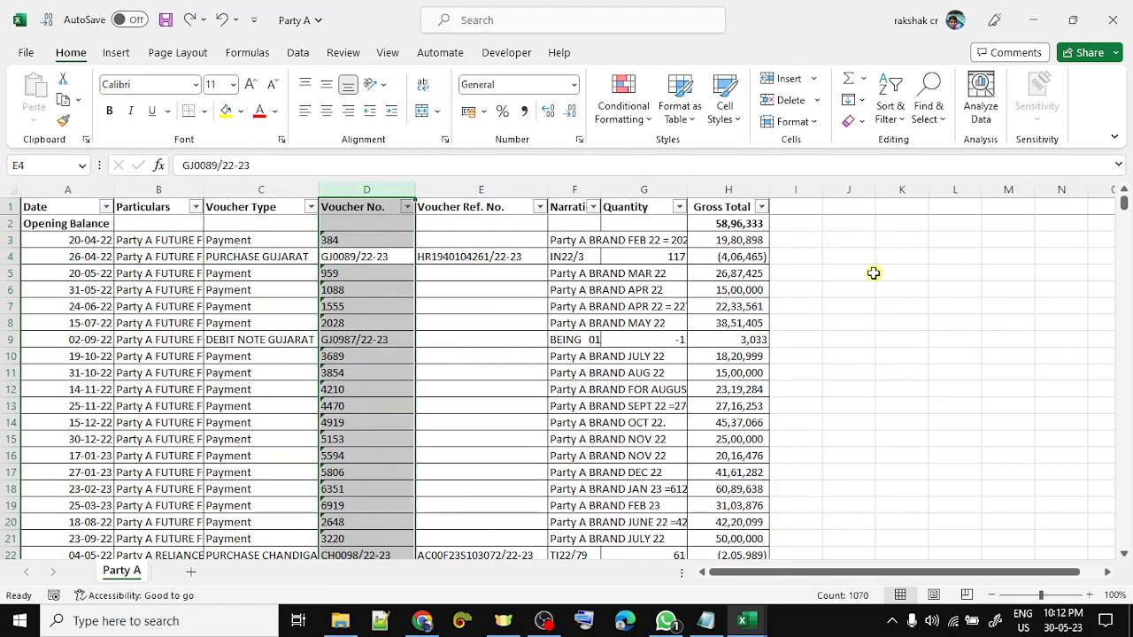
pyautogui.press('Left')
pyautogui.press('Right')
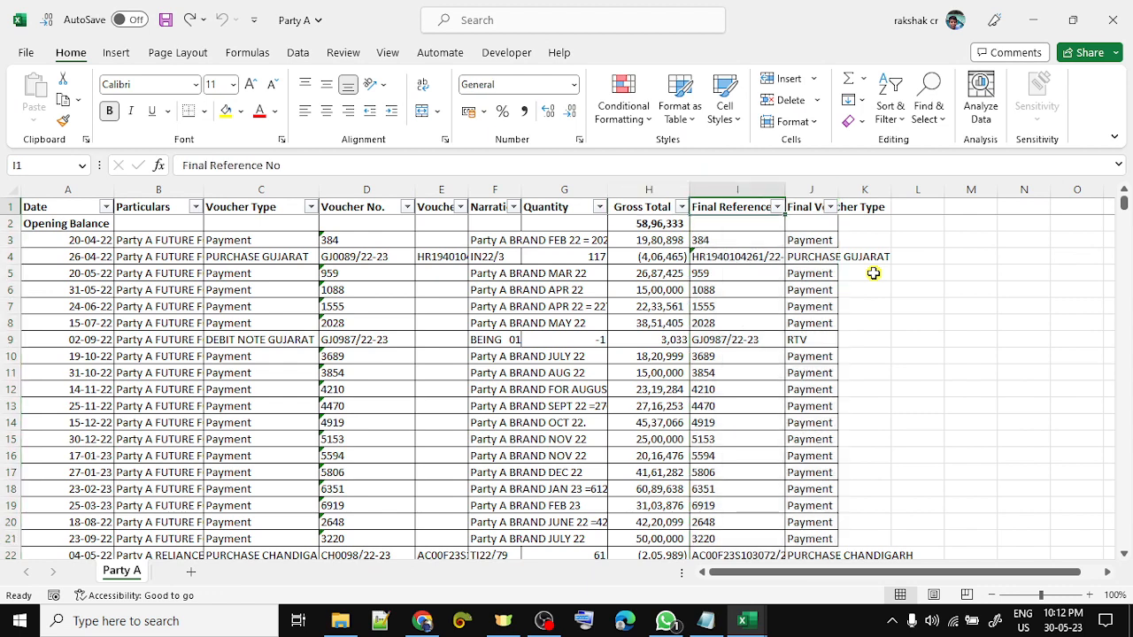
pyautogui.press('Right')
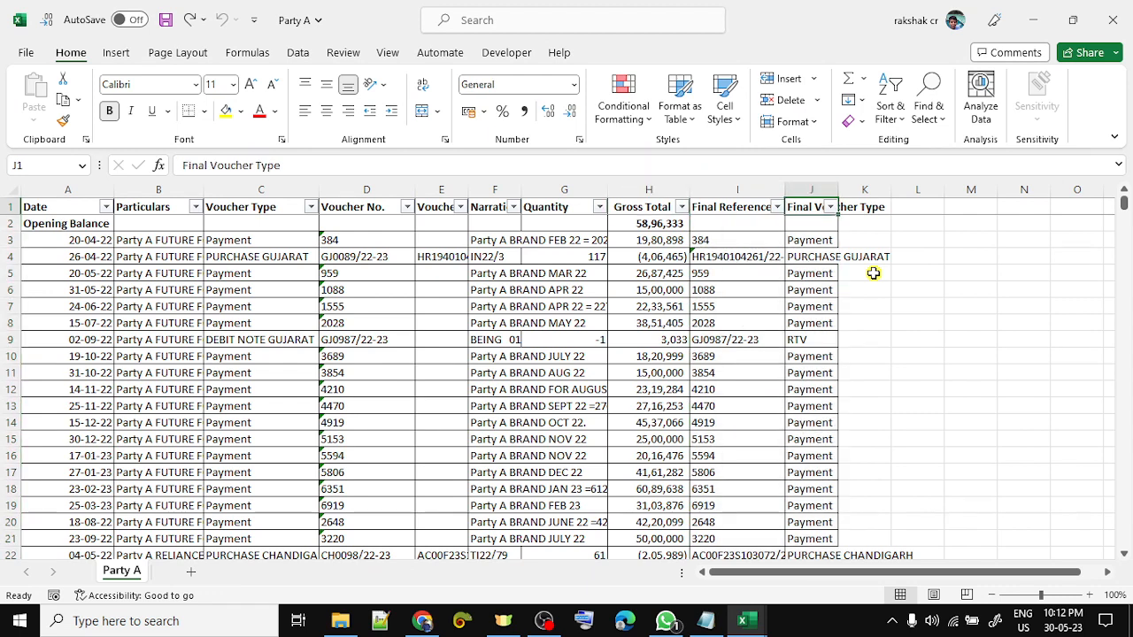
pyautogui.press('Down')
pyautogui.press('Left')
# - Enter Final Reference No formulas =E4 in I4 and =D3 in I3
pyautogui.press('Down')
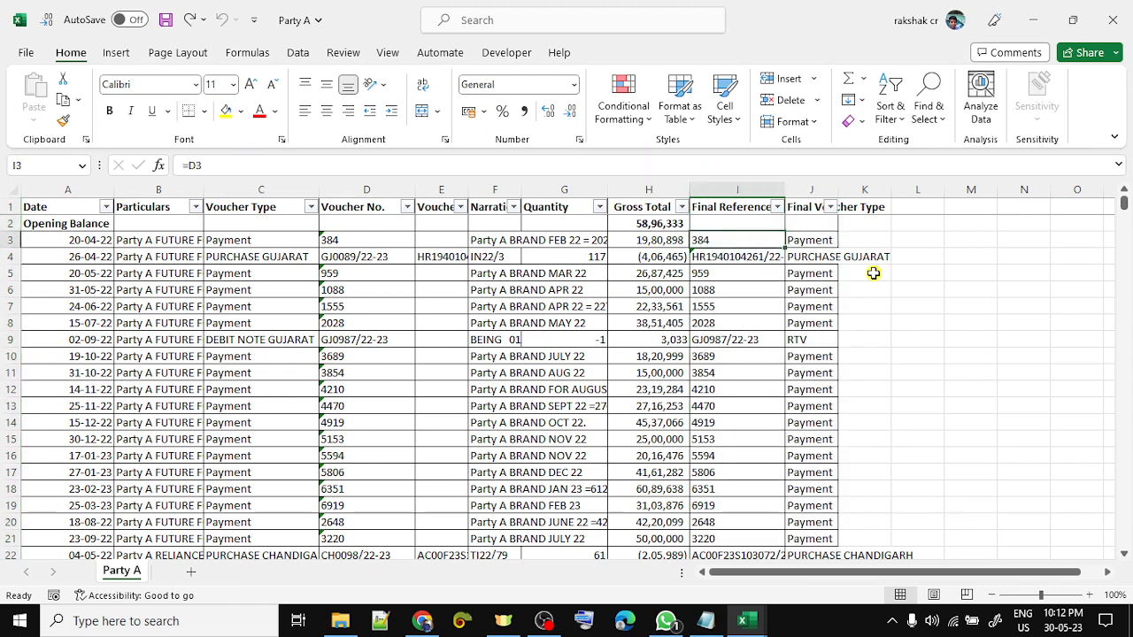
pyautogui.press('Down')
pyautogui.press('F2')
pyautogui.press('Return')
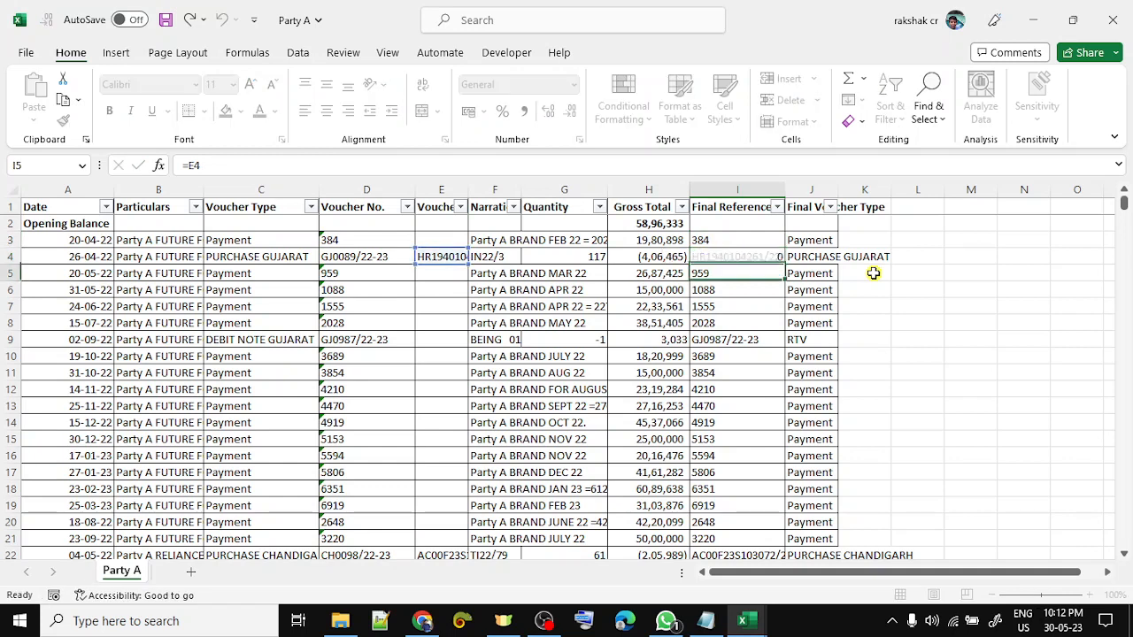
pyautogui.press('Up')
pyautogui.press('Up')
pyautogui.write('=')
pyautogui.press('Left')
pyautogui.press('Left')
pyautogui.press('Left')
pyautogui.press('Left')
pyautogui.press('Left')
pyautogui.press('Return')
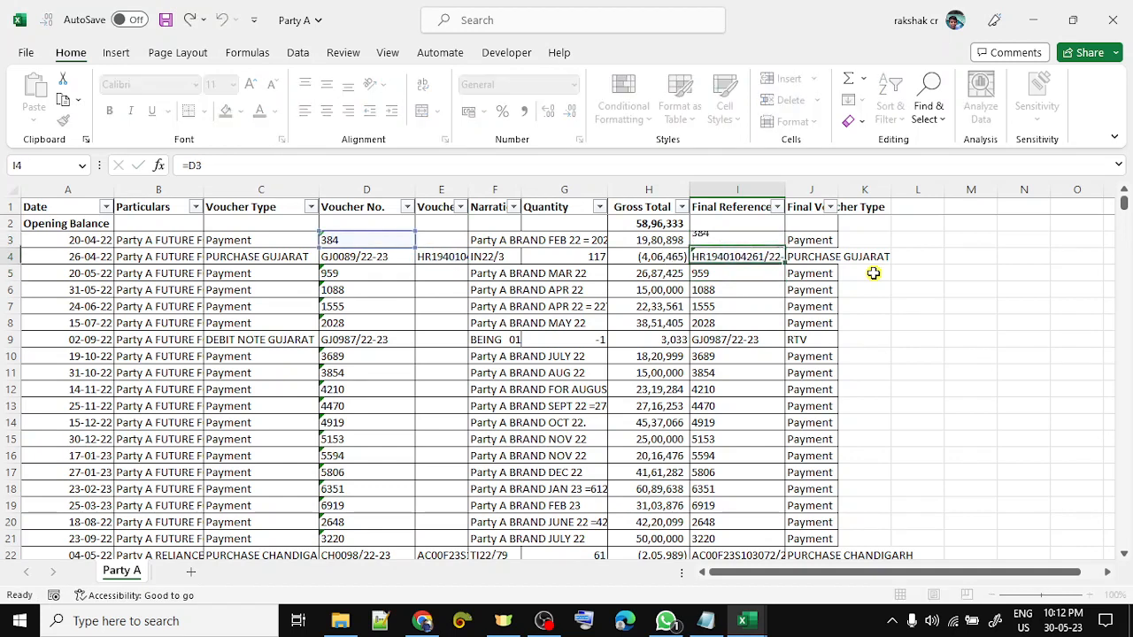
# - Compare the Voucher Ref. No. and Voucher No. columns against the new formulas
pyautogui.press('Left')
pyautogui.press('Left')
pyautogui.press('Left')
pyautogui.press('Left')
pyautogui.hotkey('ctrl', 'space')
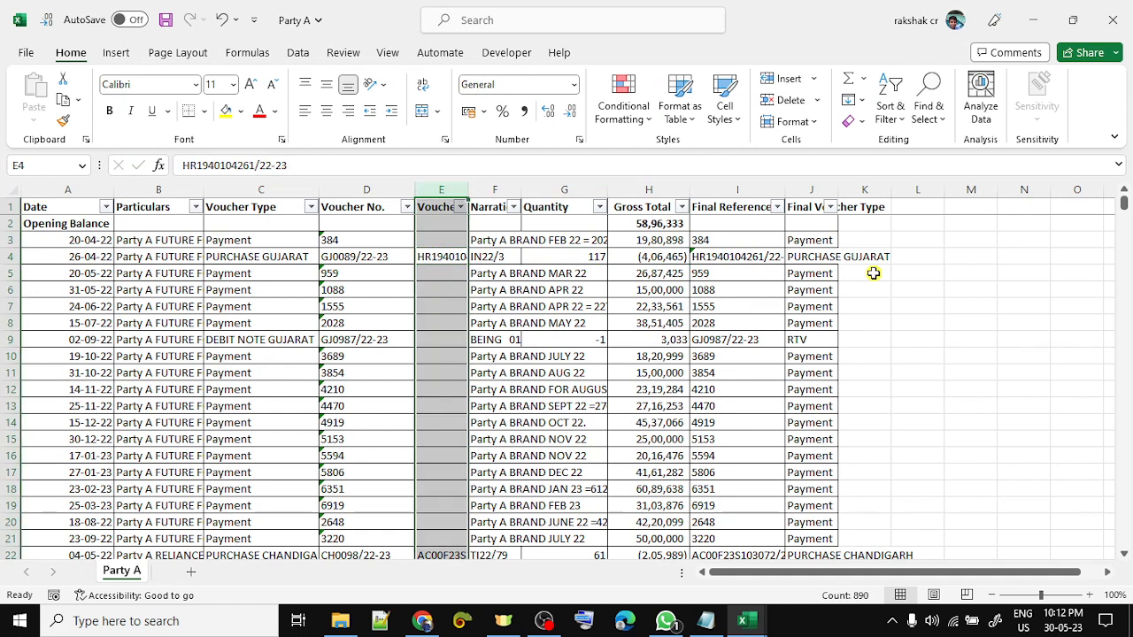
pyautogui.press('Right')
pyautogui.press('Right')
pyautogui.press('Right')
pyautogui.press('Right')
pyautogui.press('F2')
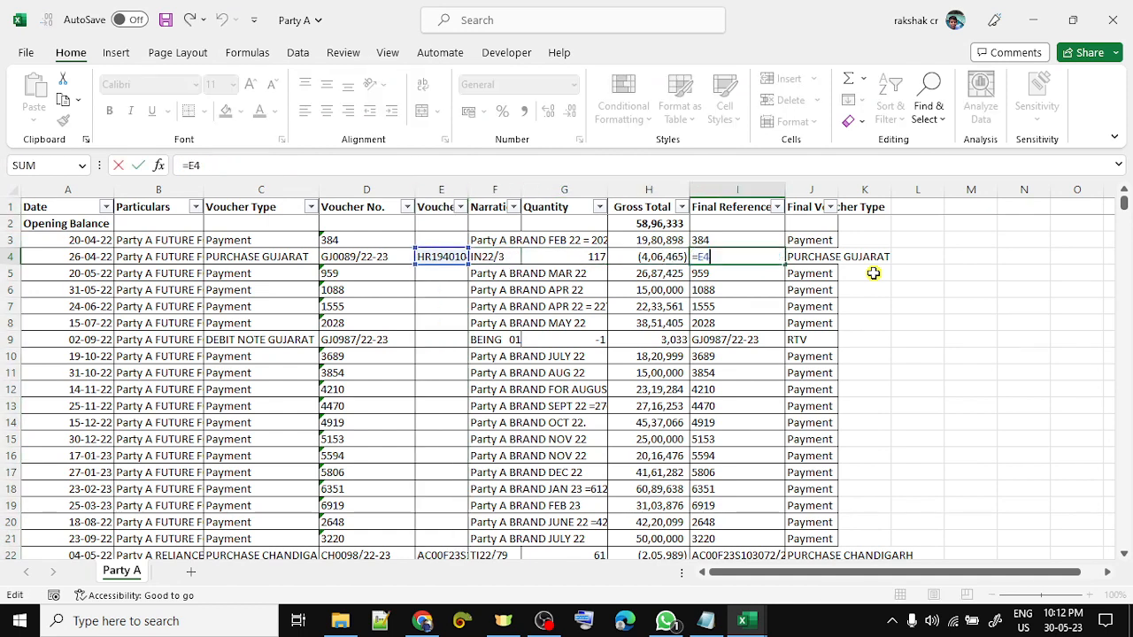
pyautogui.press('Return')
pyautogui.press('Left')
pyautogui.press('Left')
pyautogui.press('Left')
pyautogui.press('Left')
pyautogui.press('Left')
pyautogui.press('Up')
pyautogui.press('Up')
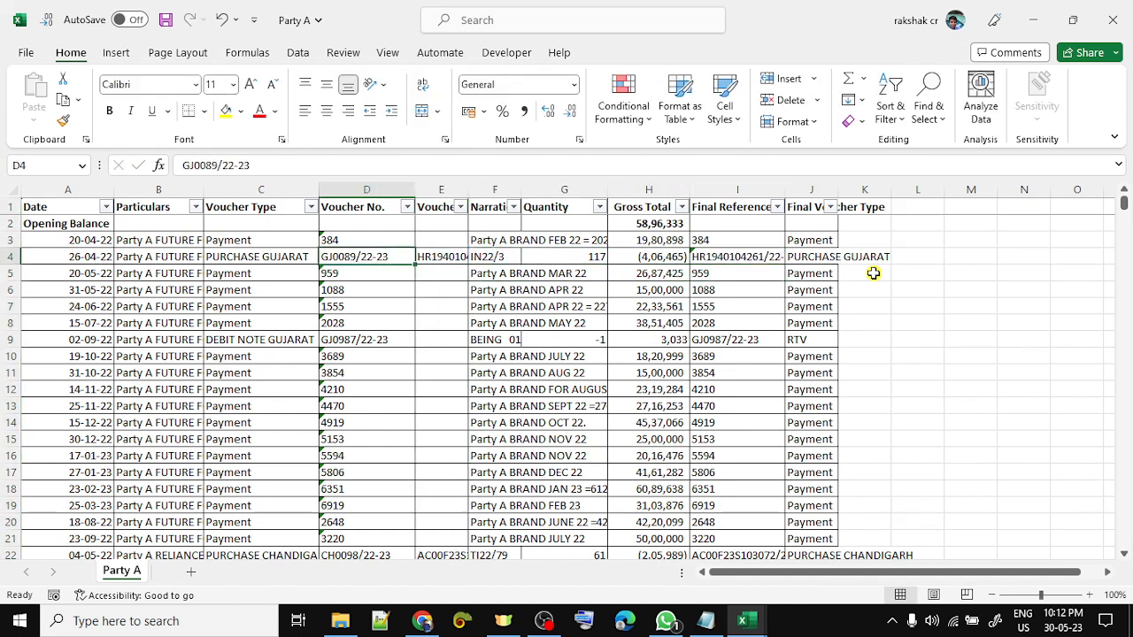
pyautogui.hotkey('ctrl', 'space')
pyautogui.press('Up')
pyautogui.press('Down')
pyautogui.hotkey('shift', 'space')
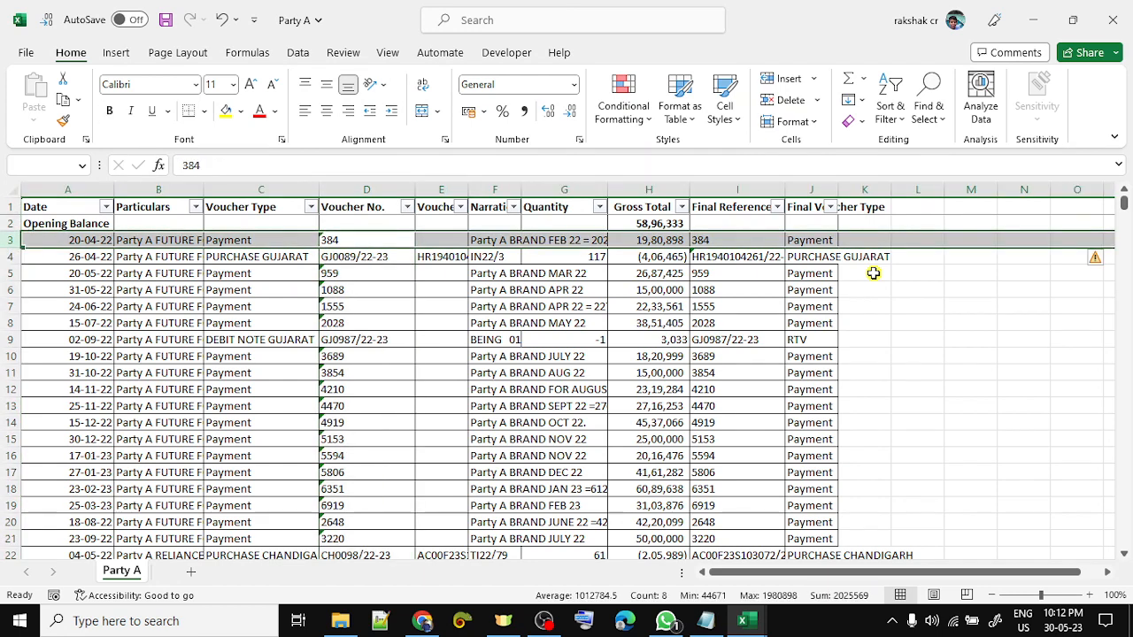
pyautogui.press('Right')
pyautogui.press('Right')
pyautogui.press('Right')
pyautogui.press('Right')
pyautogui.press('Right')
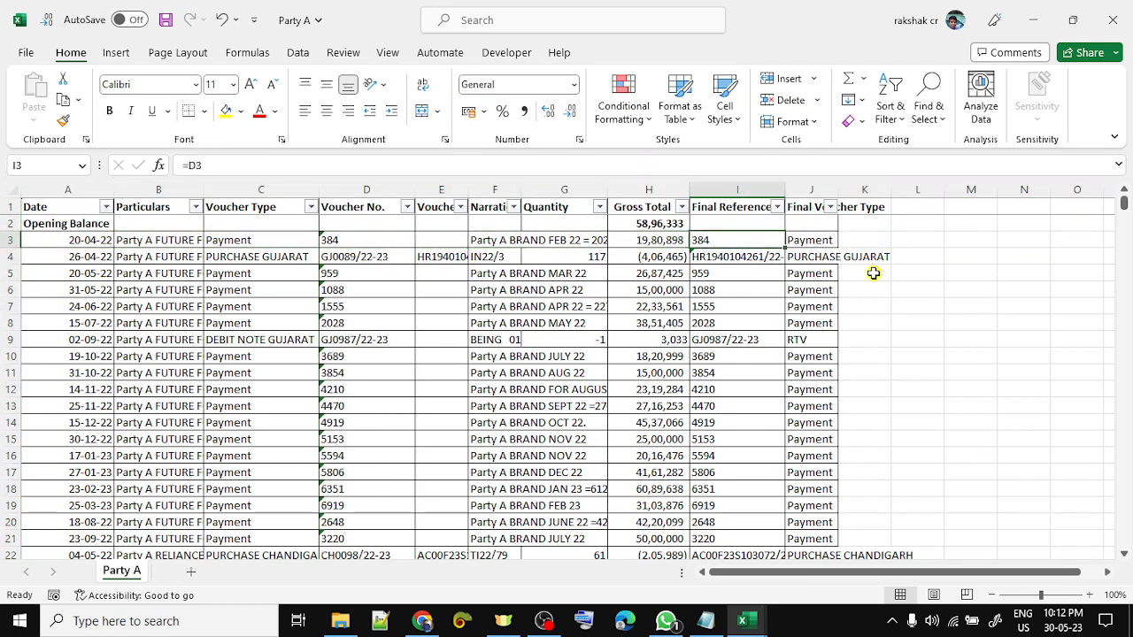
# - Check the Final Reference No formulas further down the column
pyautogui.press('Down')
pyautogui.press('F2')
pyautogui.press('Return')
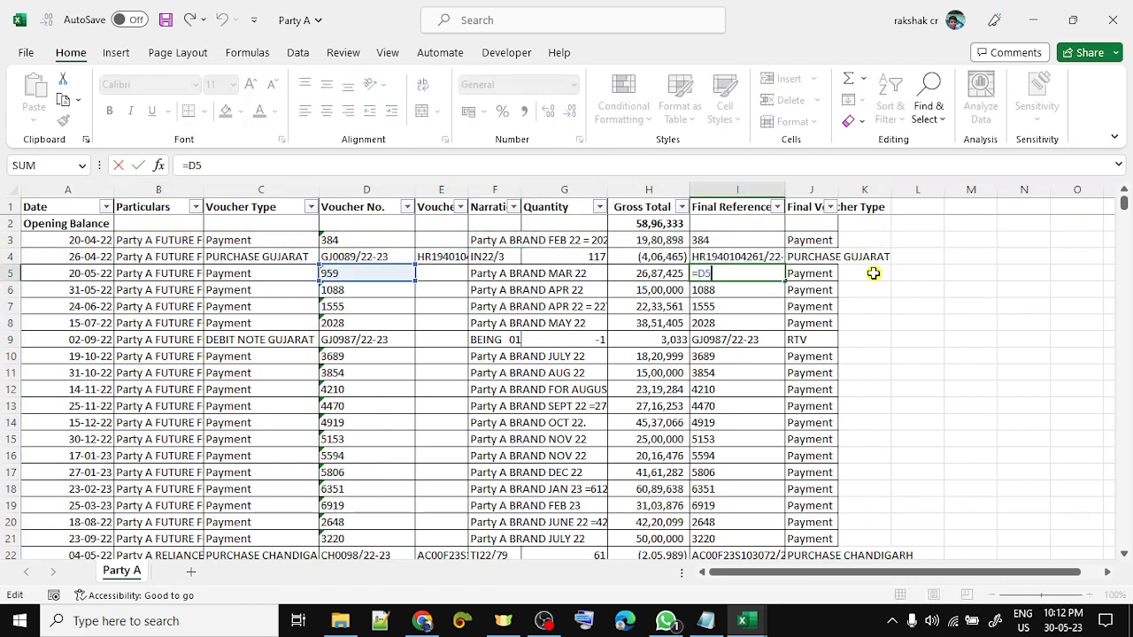
pyautogui.press('Down')
pyautogui.press('Down')
pyautogui.press('F2')
pyautogui.press('Return')
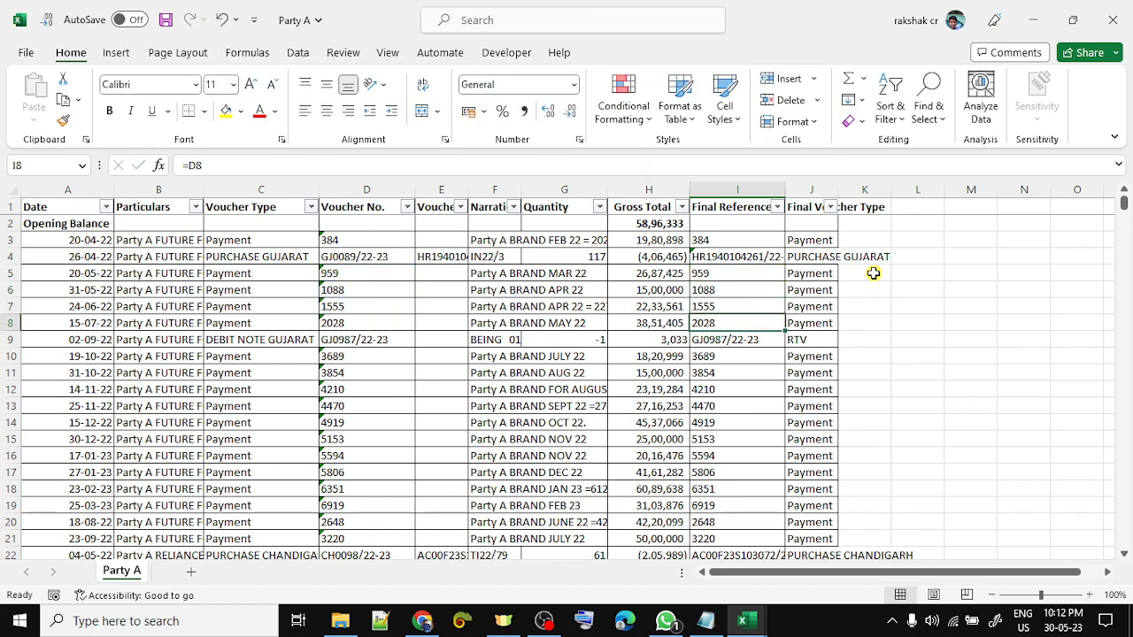
pyautogui.press('Up')
pyautogui.press('Up')
pyautogui.press('Up')
pyautogui.press('Up')
pyautogui.press('Up')
pyautogui.press('Up')
pyautogui.press('Up')
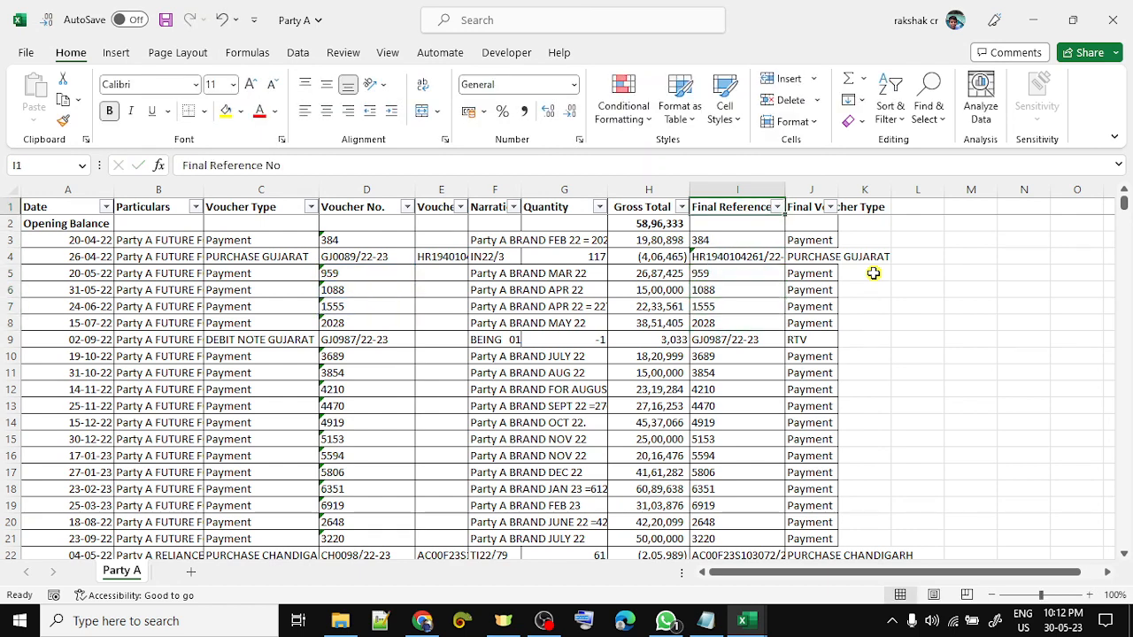
pyautogui.press('Right')
pyautogui.press('Right')
pyautogui.press('Down')
pyautogui.press('Down')
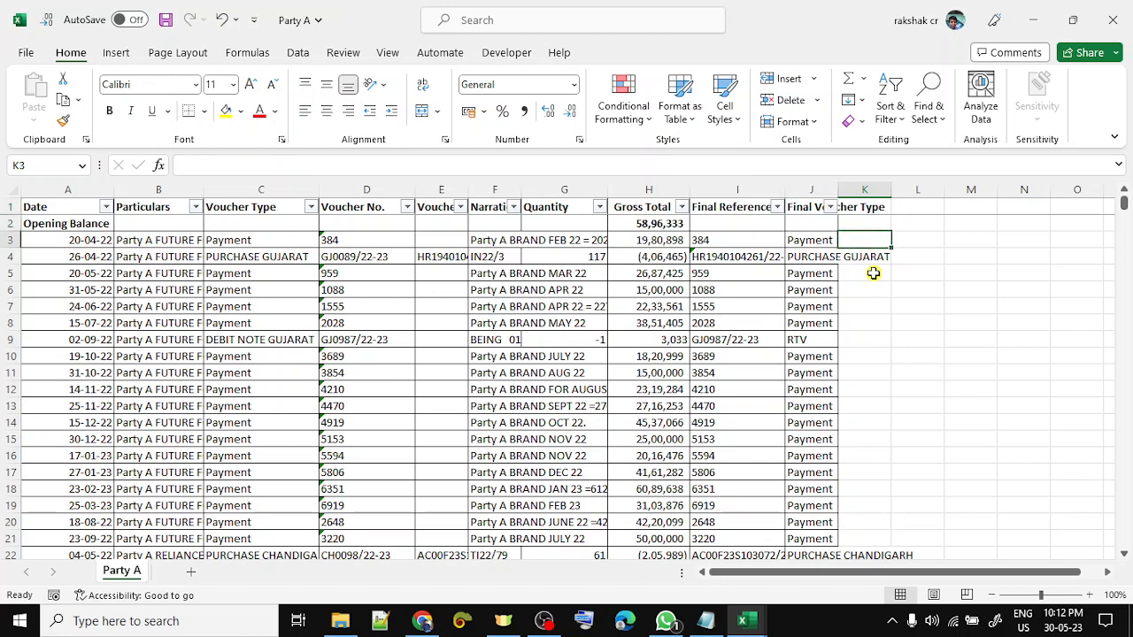
# - Enter =IF(E3>0,E3,D3) in K3 and copy it down to K4
pyautogui.write('=if')
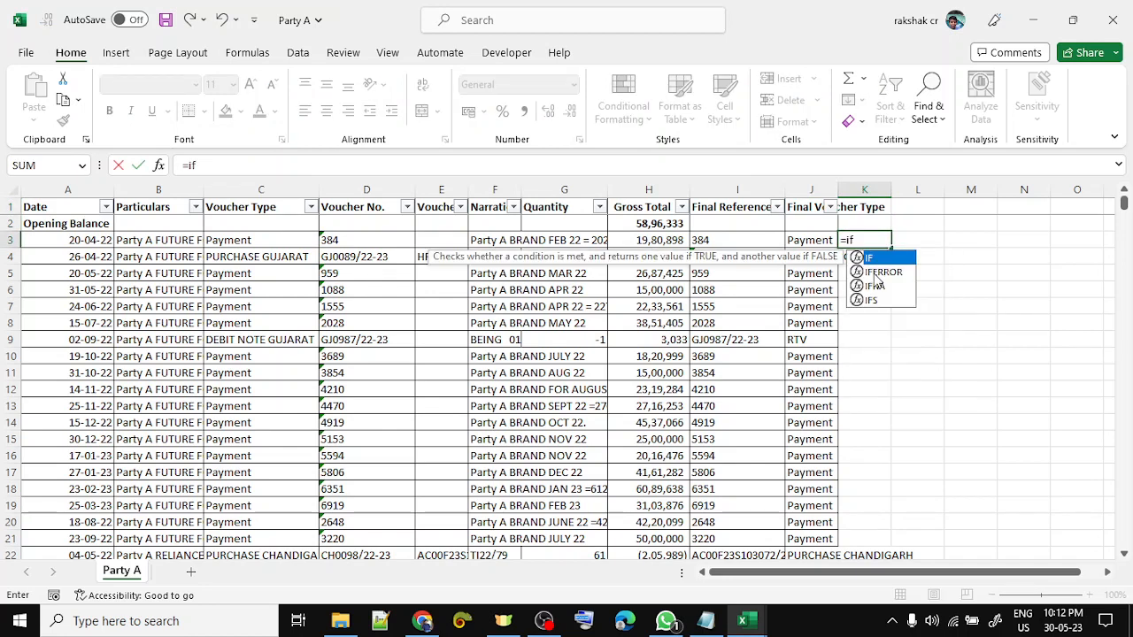
pyautogui.press('Tab')
pyautogui.press('Left')
pyautogui.press('Left')
pyautogui.press('Left')
pyautogui.press('Left')
pyautogui.press('Left')
pyautogui.press('Left')
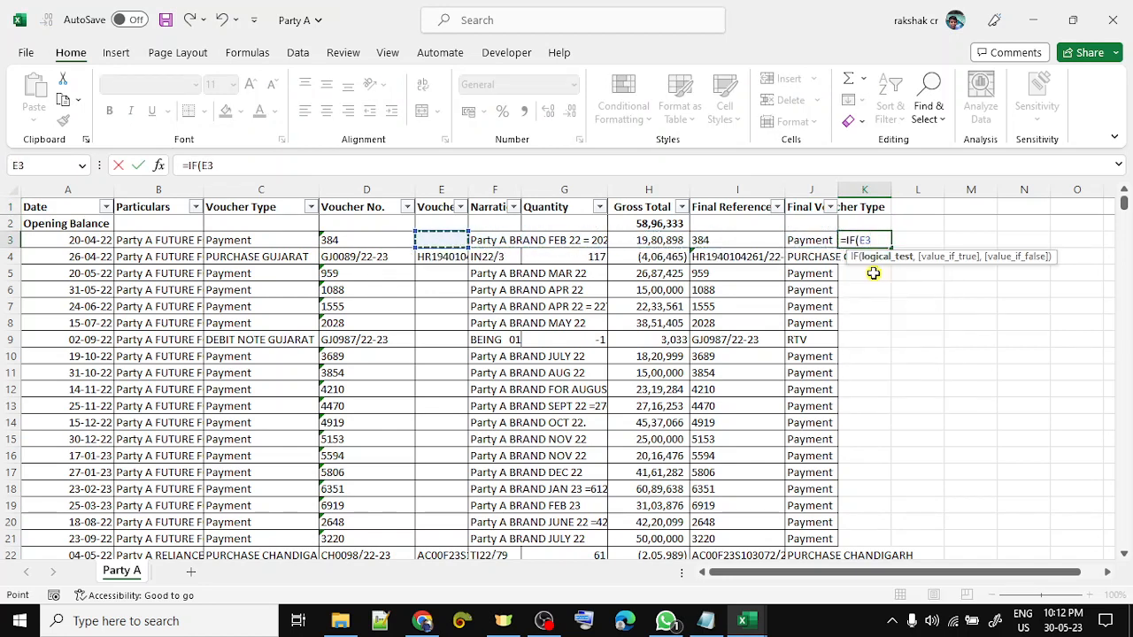
pyautogui.write('>0,')
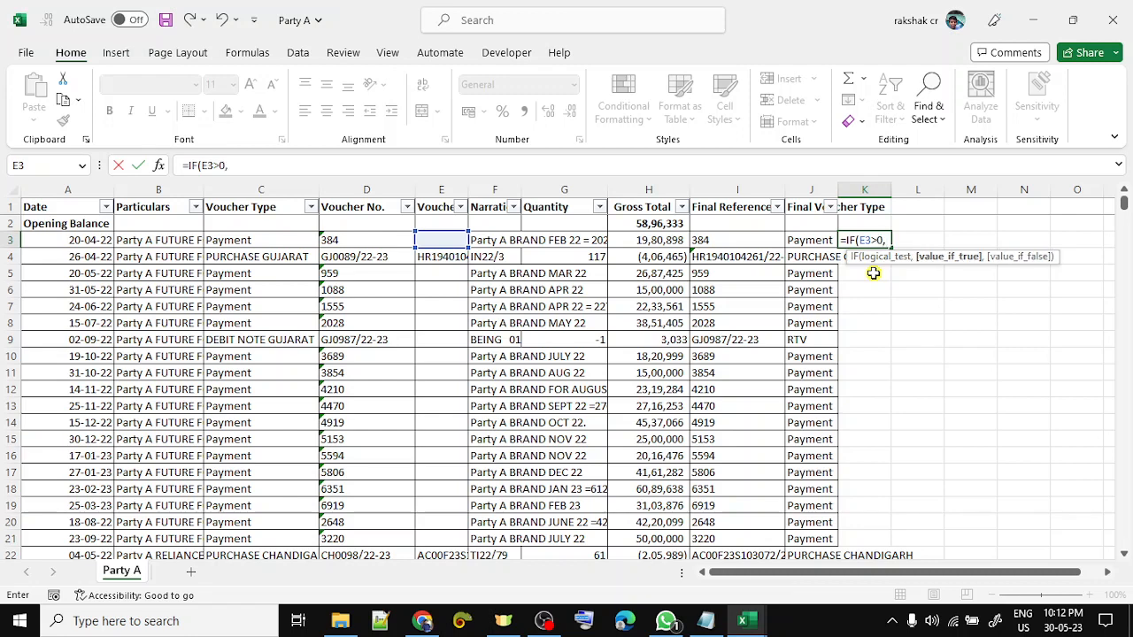
pyautogui.press('Left')
pyautogui.press('Left')
pyautogui.press('Left')
pyautogui.press('Left')
pyautogui.press('Left')
pyautogui.press('Left')
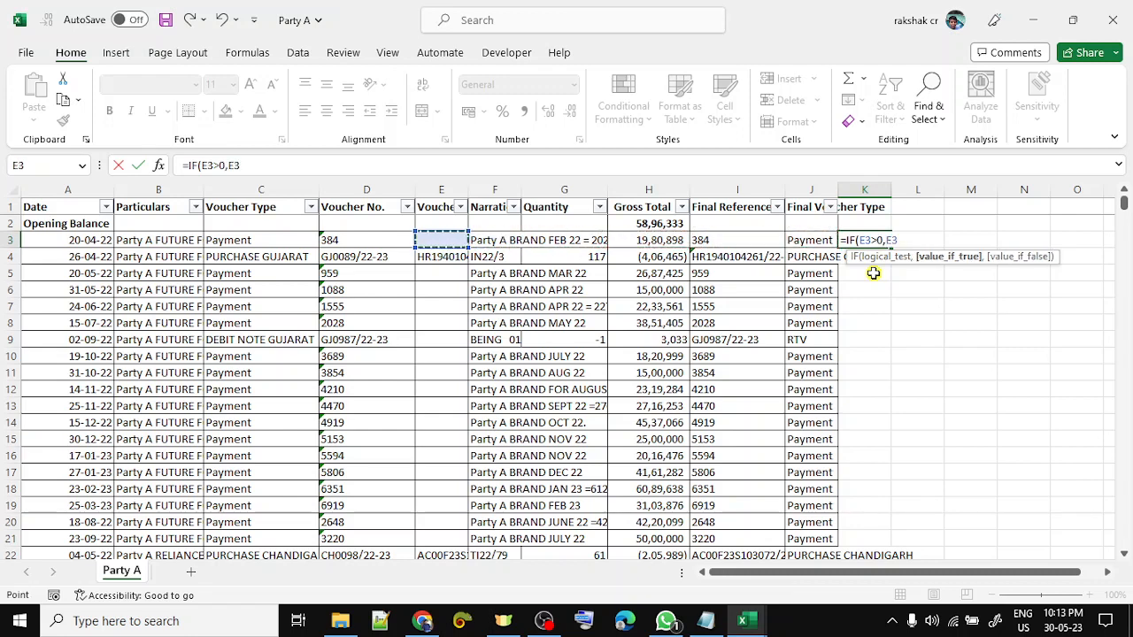
pyautogui.write(',')
pyautogui.press('Left')
pyautogui.press('Left')
pyautogui.press('Left')
pyautogui.press('Left')
pyautogui.press('Left')
pyautogui.press('Left')
pyautogui.press('Left')
pyautogui.press('Left')
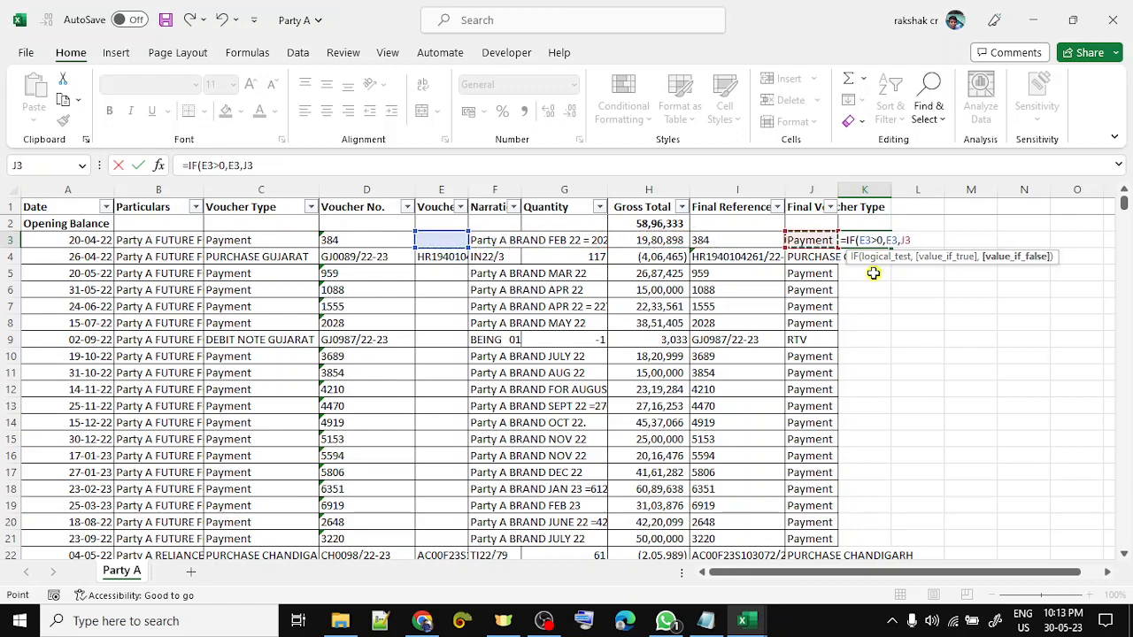
pyautogui.press('Right')
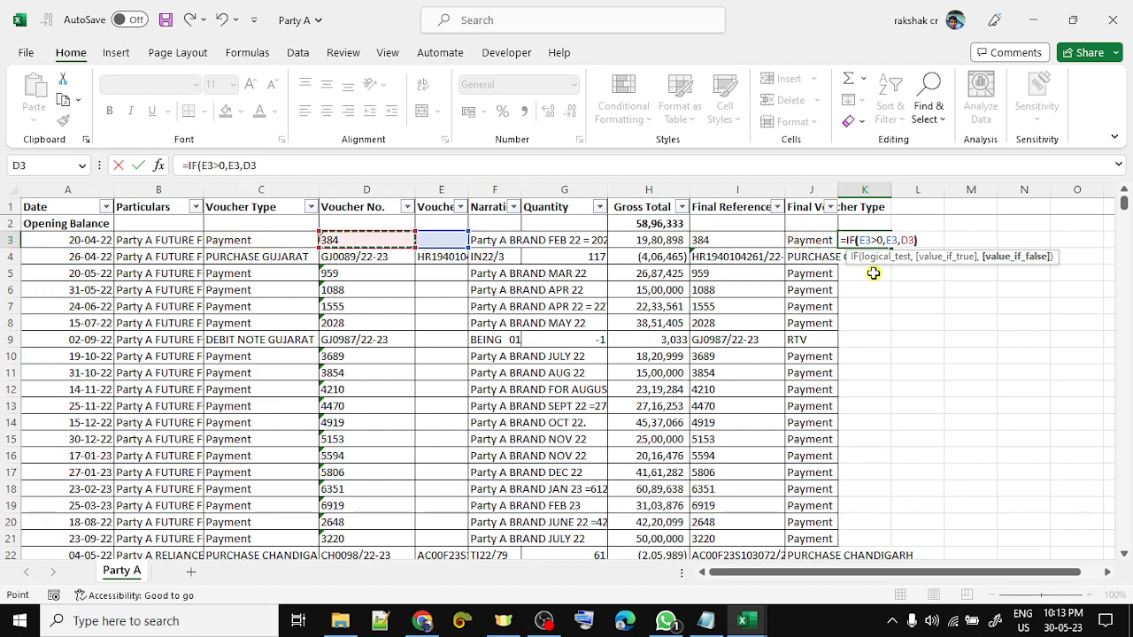
pyautogui.press('Return')
pyautogui.press('Up')
pyautogui.hotkey('ctrl', 'c')
pyautogui.press('Down')
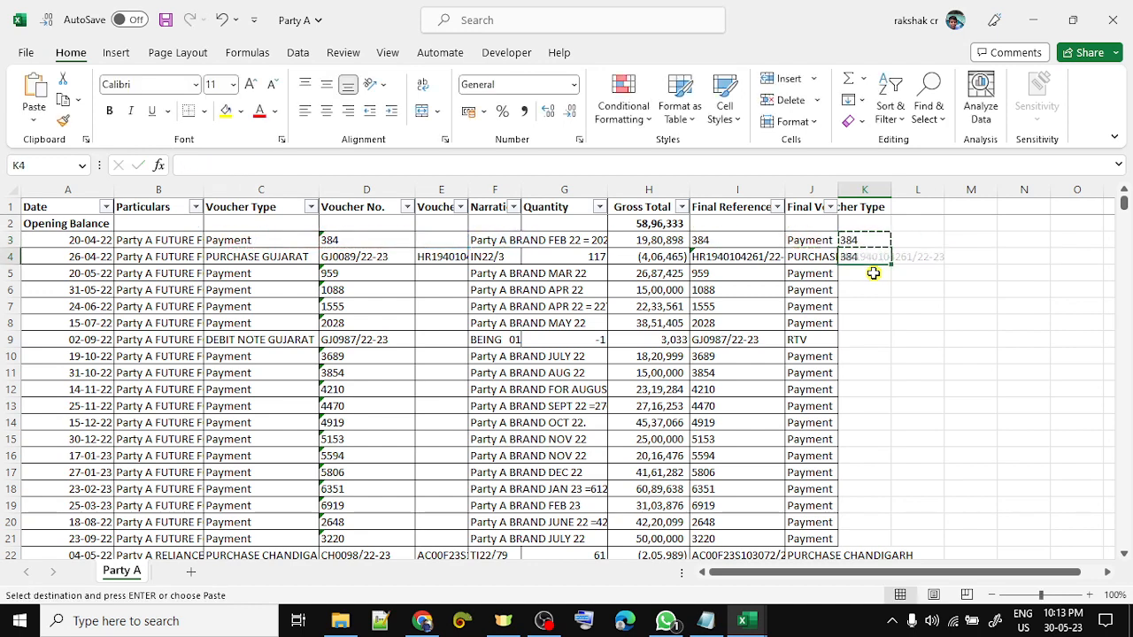
pyautogui.hotkey('ctrl', 'v')
# - Compare against the Final Reference formulas in I3:I4, then clear the test formulas from K3:K4
pyautogui.press('Down')
pyautogui.press('Up')
pyautogui.press('Left')
pyautogui.press('Left')
pyautogui.press('Up')
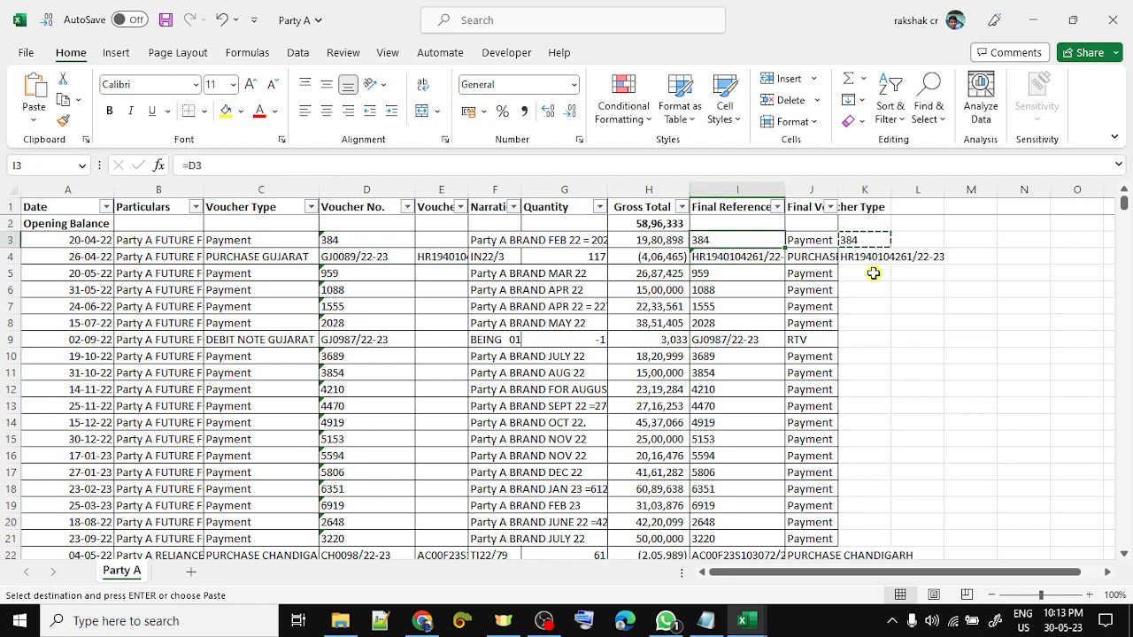
pyautogui.hotkey('shift', 'Down')
pyautogui.press('Right')
pyautogui.press('Right')
pyautogui.hotkey('shift', 'Down')
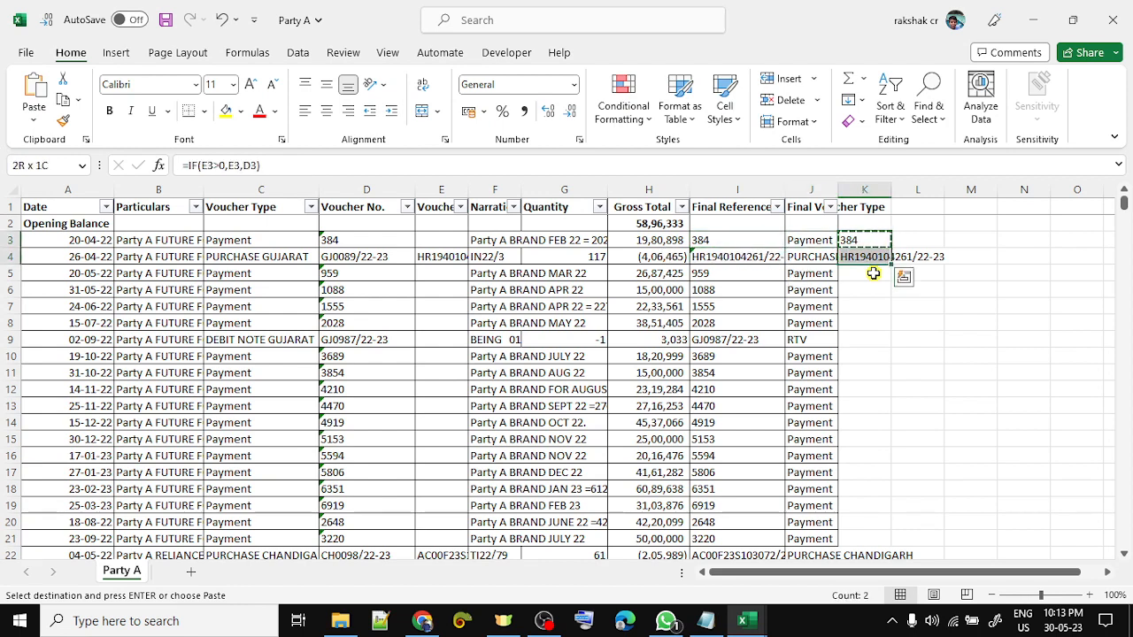
pyautogui.press('Delete')
pyautogui.press('Left')
pyautogui.press('Left')
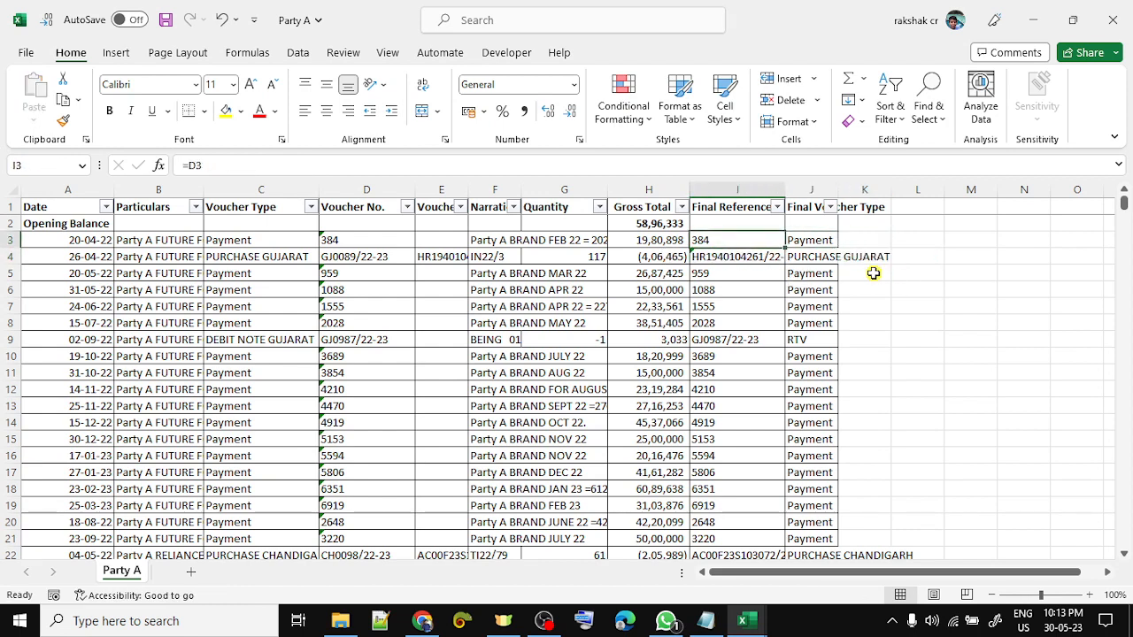
pyautogui.press('Right')
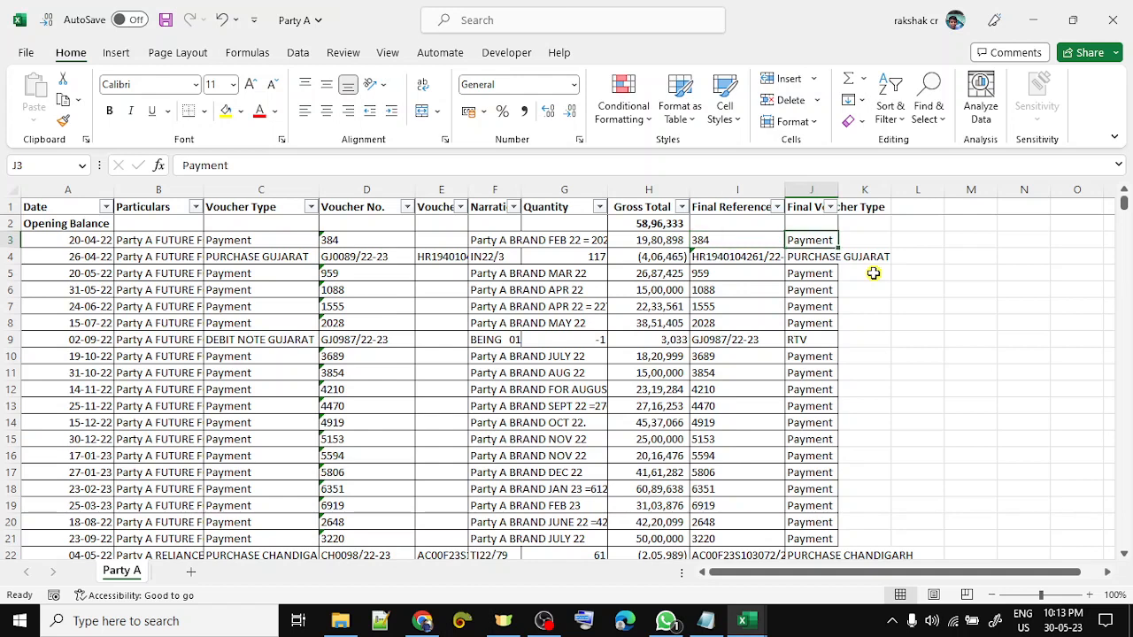
pyautogui.hotkey('ctrl', 'shift', 'Down')
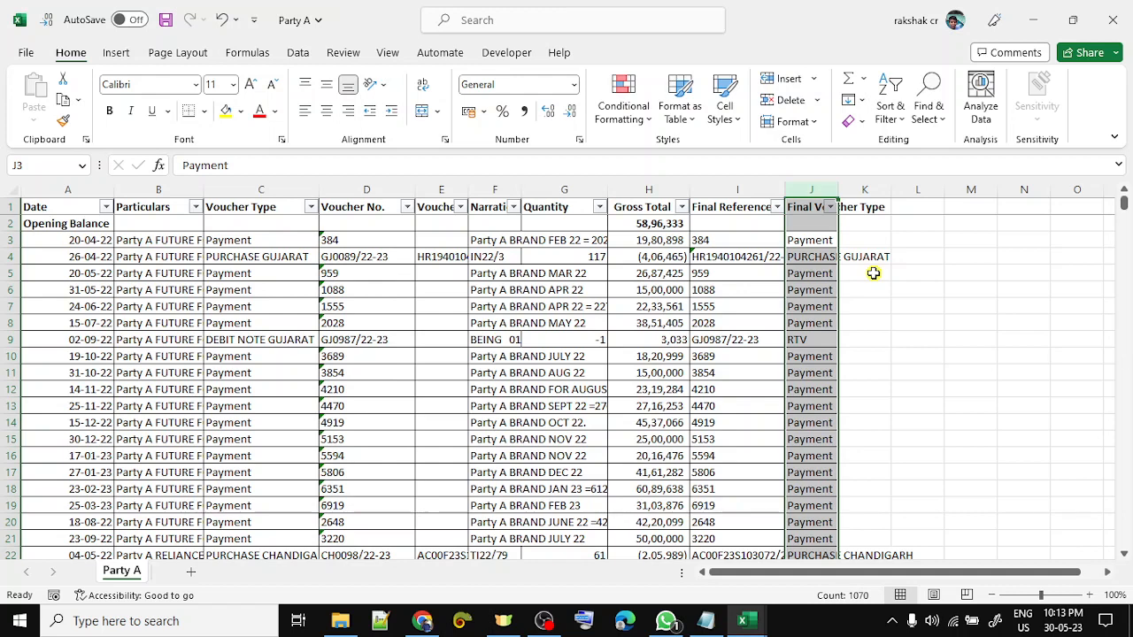
pyautogui.press('Up')
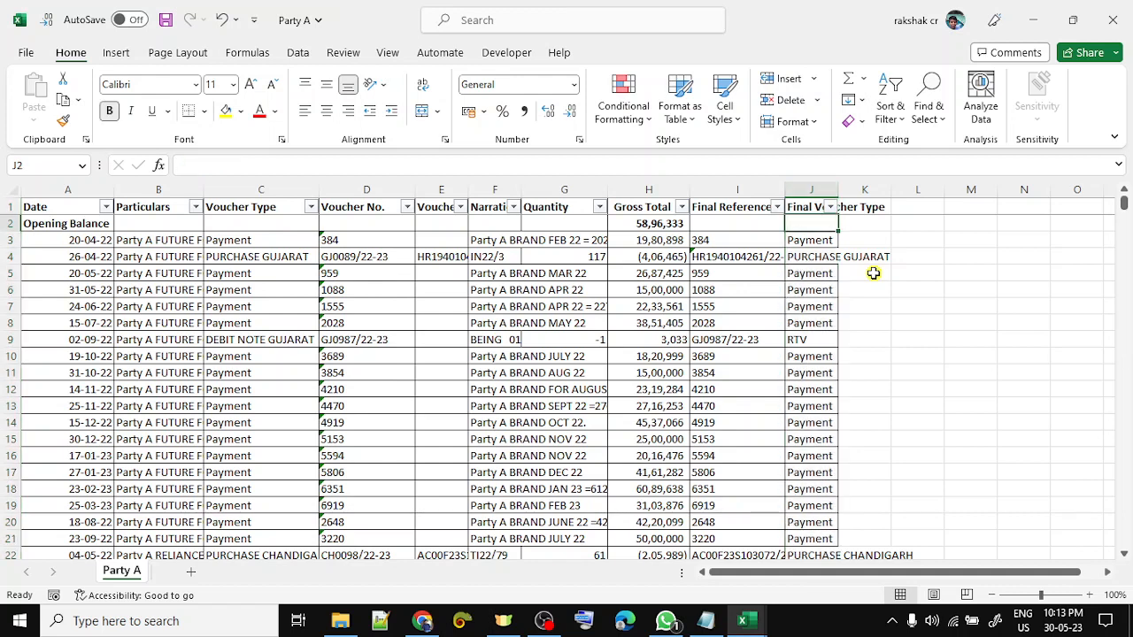
pyautogui.press('Up')
pyautogui.press('Down')
pyautogui.hotkey('alt', 'Tab')
pyautogui.press('Left')
pyautogui.press('Left')
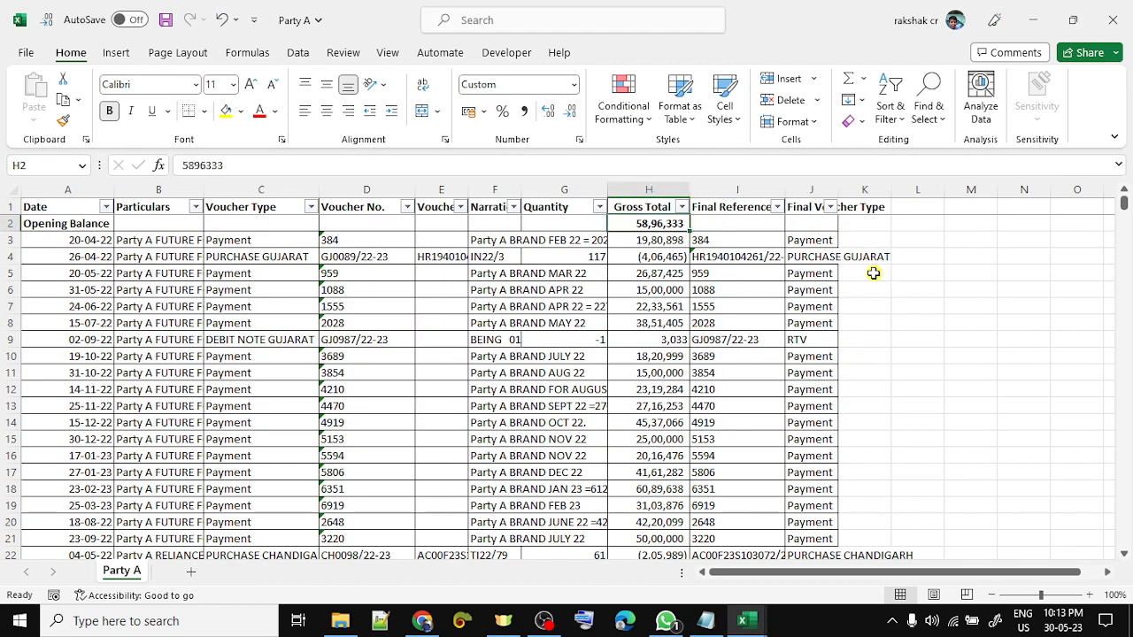
pyautogui.hotkey('ctrl', 'shift', 'Down')
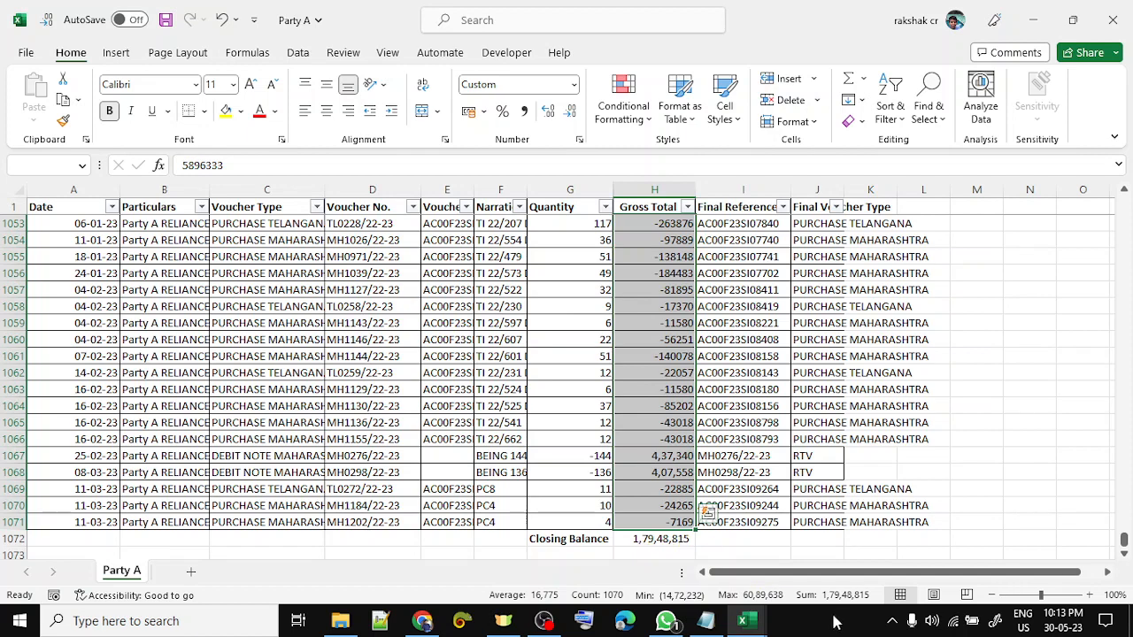
pyautogui.click(641, 456)
pyautogui.hotkey('ctrl', 'Up')
pyautogui.press('Down')
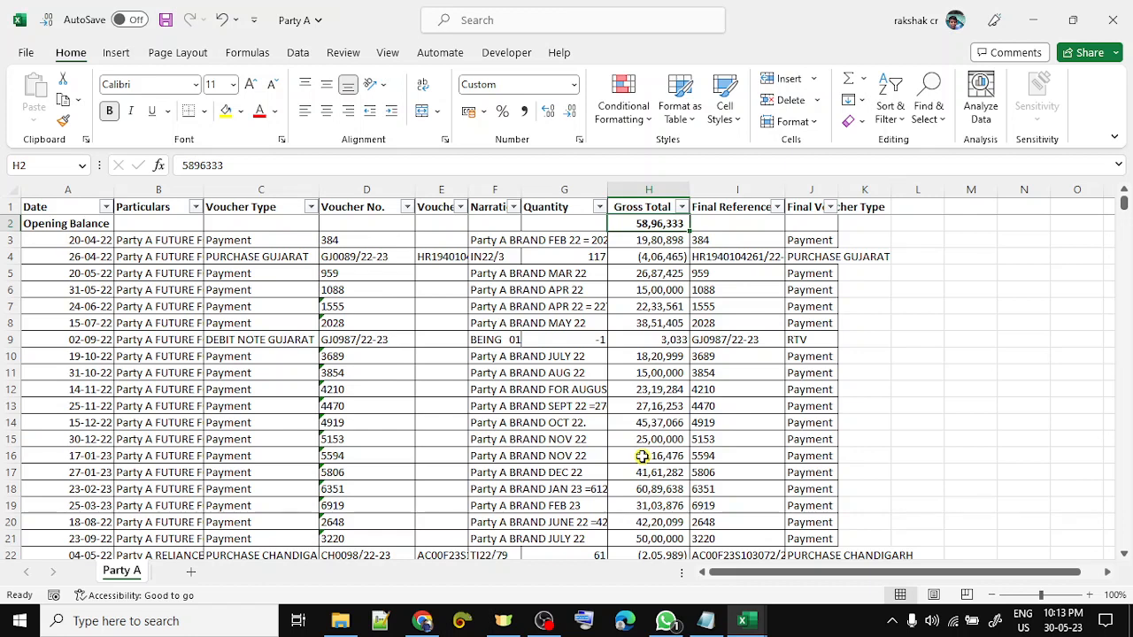
# - Create a new blank workbook and rename its first sheet Party A
pyautogui.click(24, 51)
pyautogui.click(213, 175)
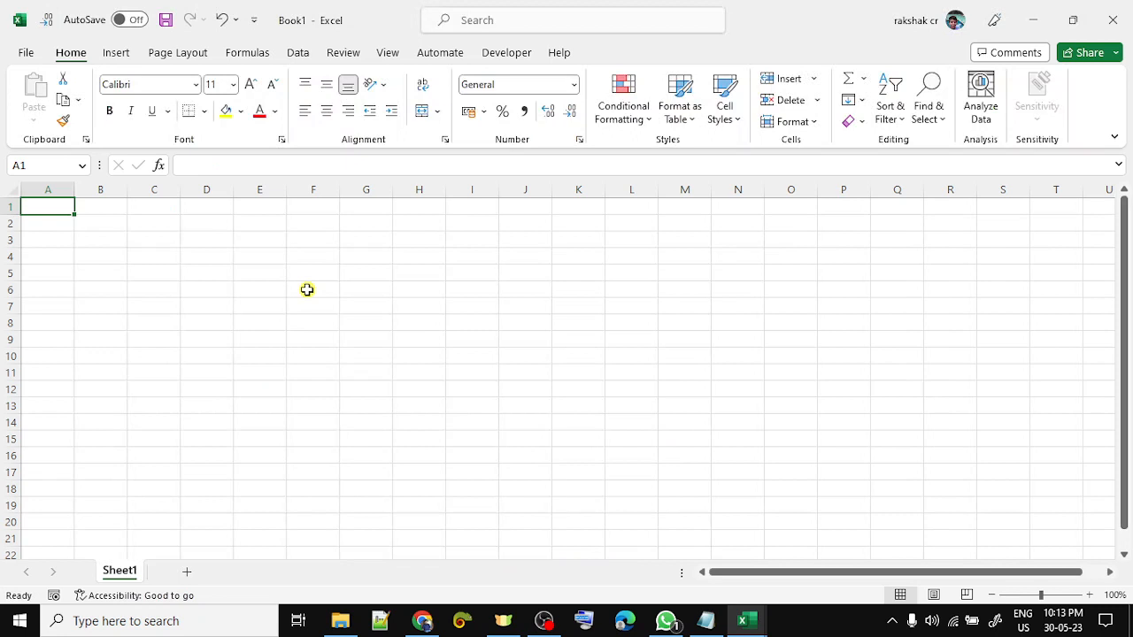
pyautogui.doubleClick(118, 572)
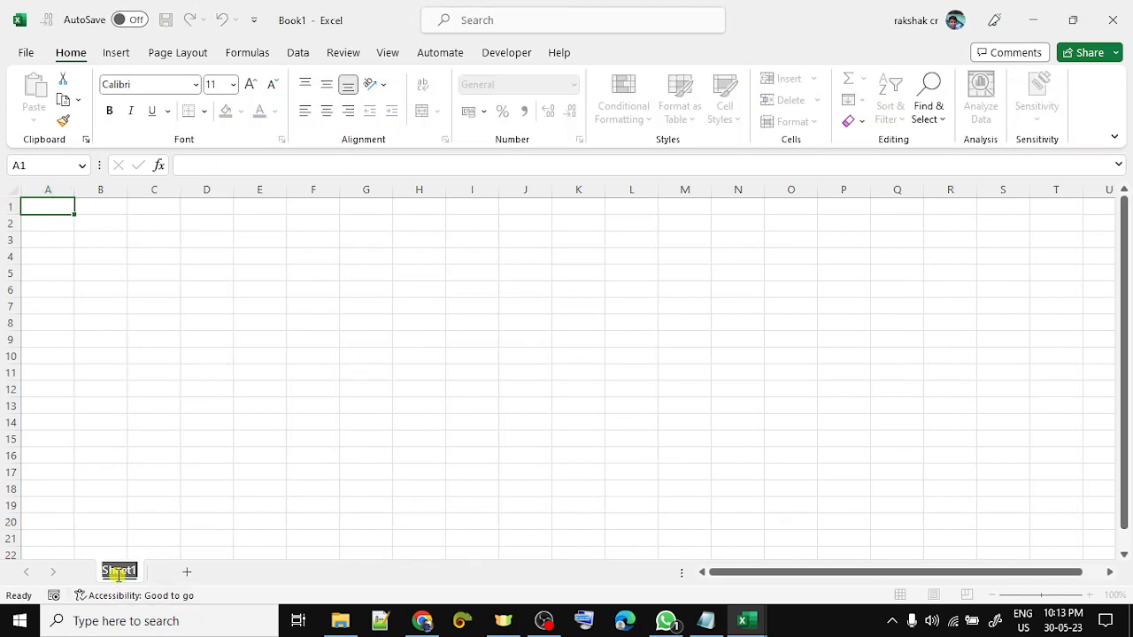
pyautogui.write('Party A')
pyautogui.press('Return')
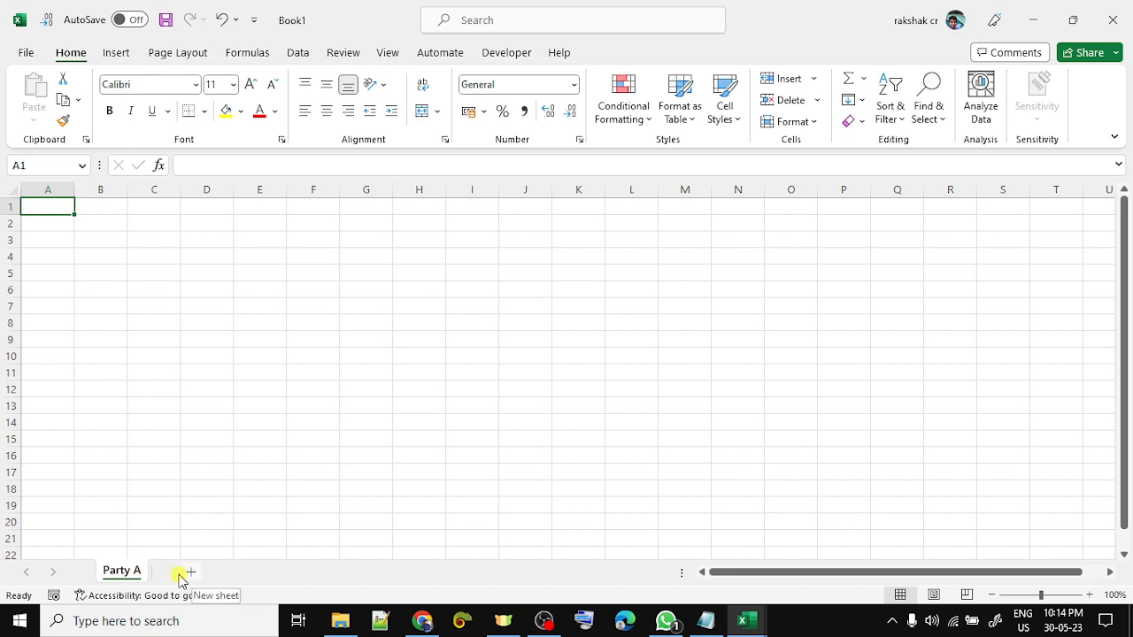
# - Add sheets named Party B and Info, and move Info to the first position
pyautogui.click(188, 574)
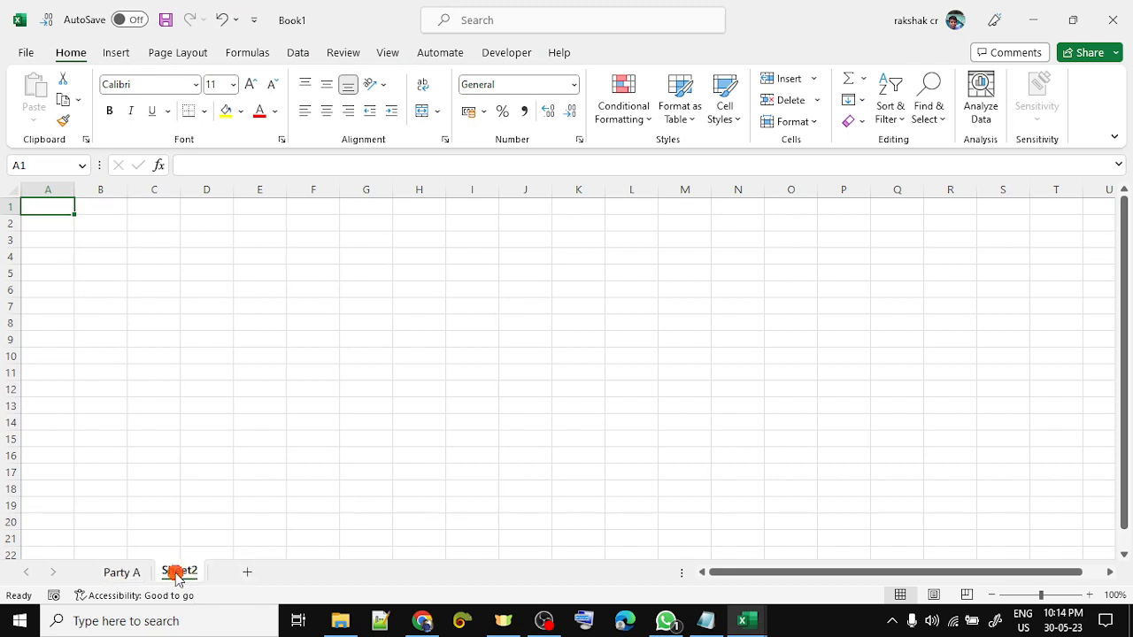
pyautogui.doubleClick(177, 573)
pyautogui.write('Party')
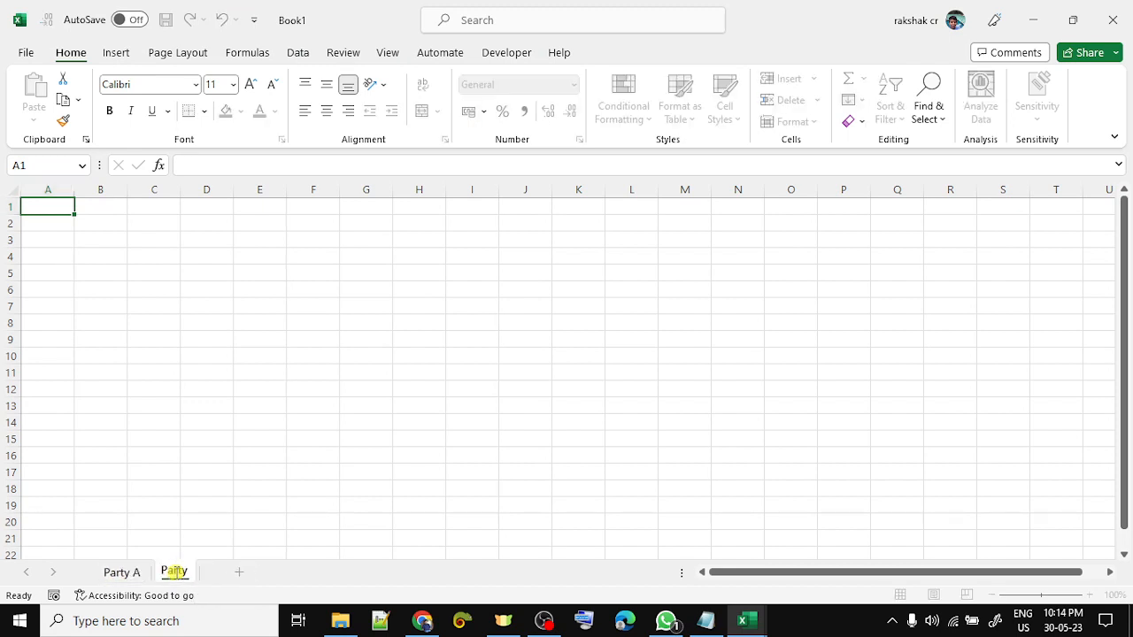
pyautogui.write(' B')
pyautogui.press('Return')
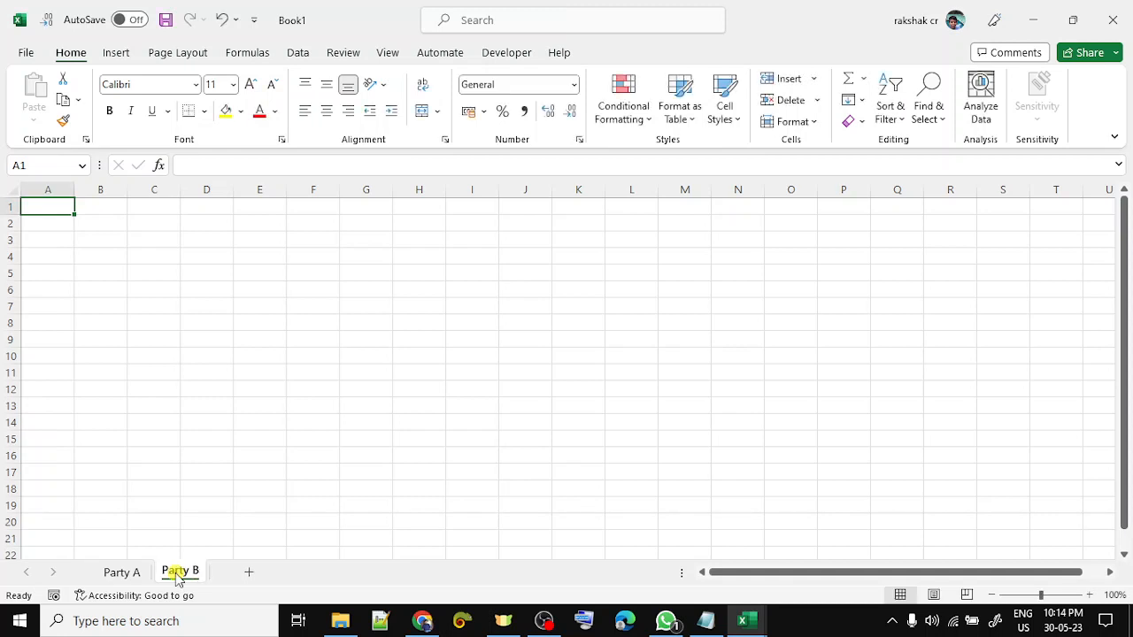
pyautogui.hotkey('ctrl', 'pageup')
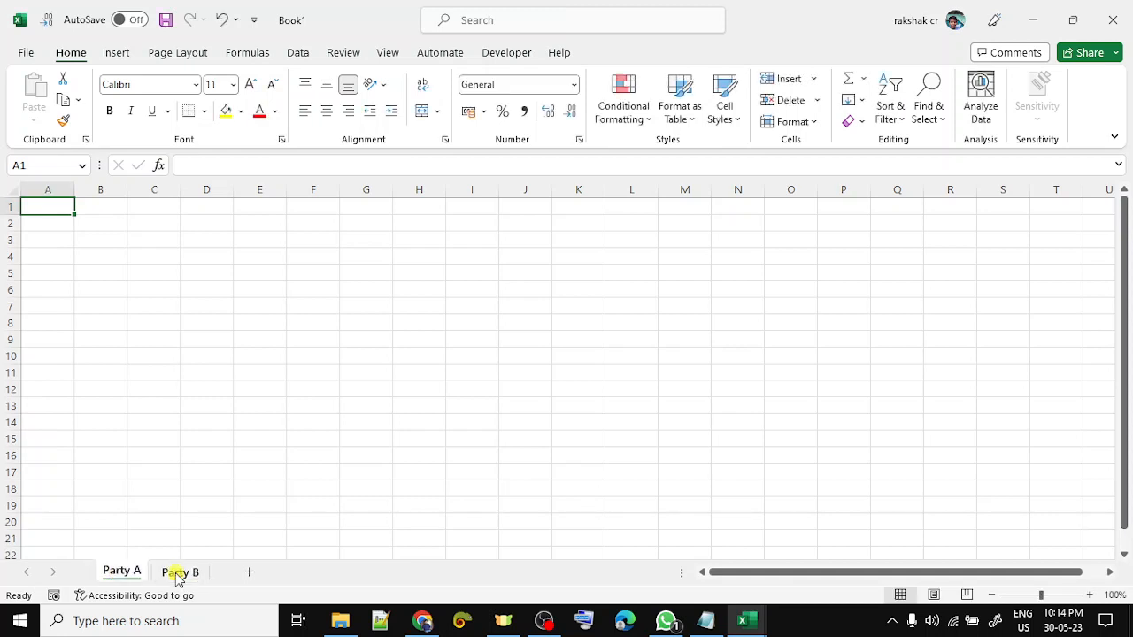
pyautogui.click(248, 573)
pyautogui.doubleClick(189, 572)
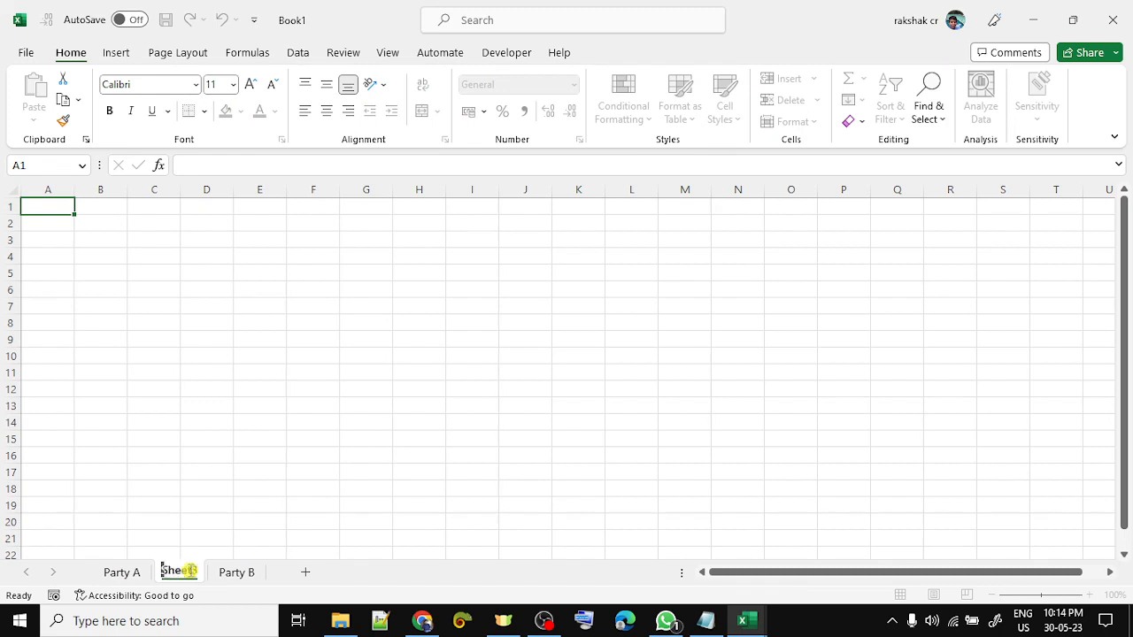
pyautogui.write('Info')
pyautogui.press('Return')
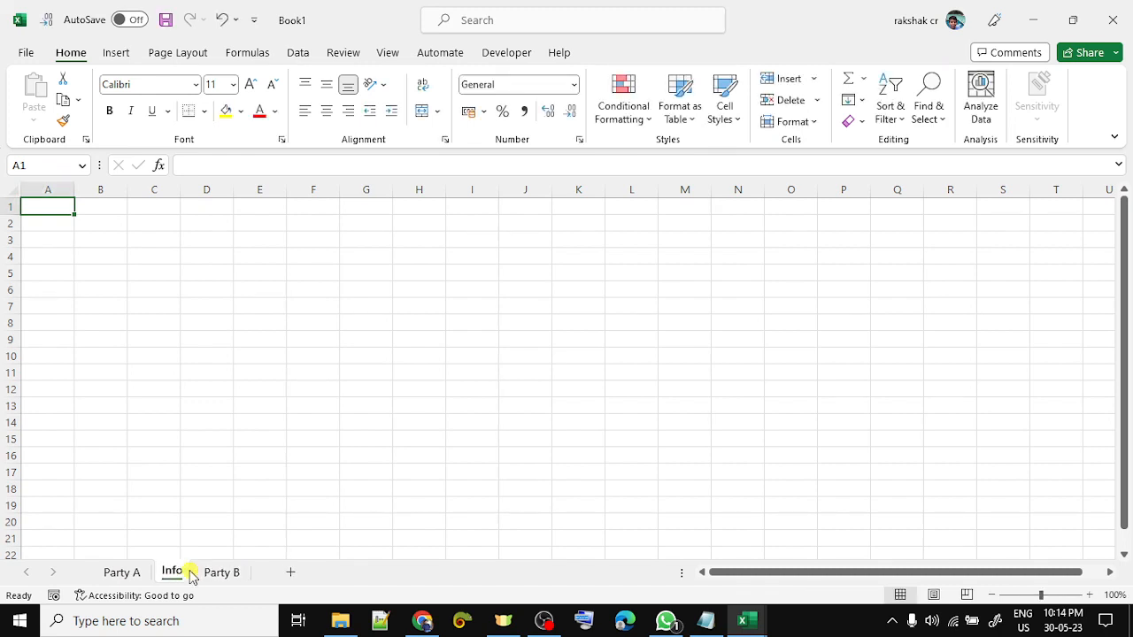
pyautogui.moveTo(191, 575); pyautogui.dragTo(101, 576)
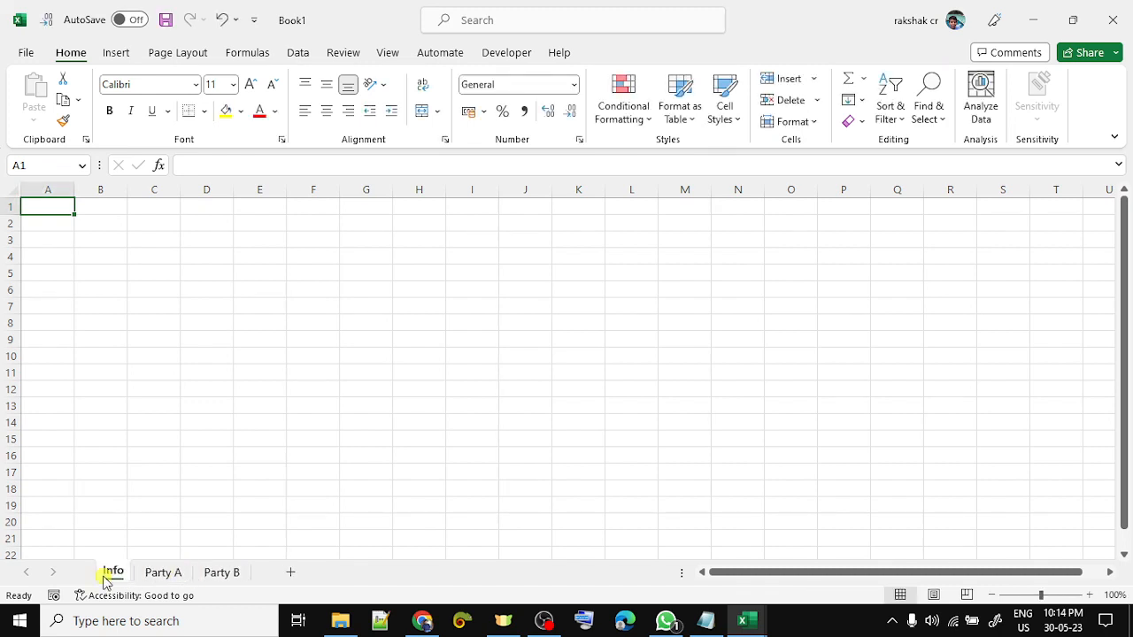
pyautogui.click(165, 573)
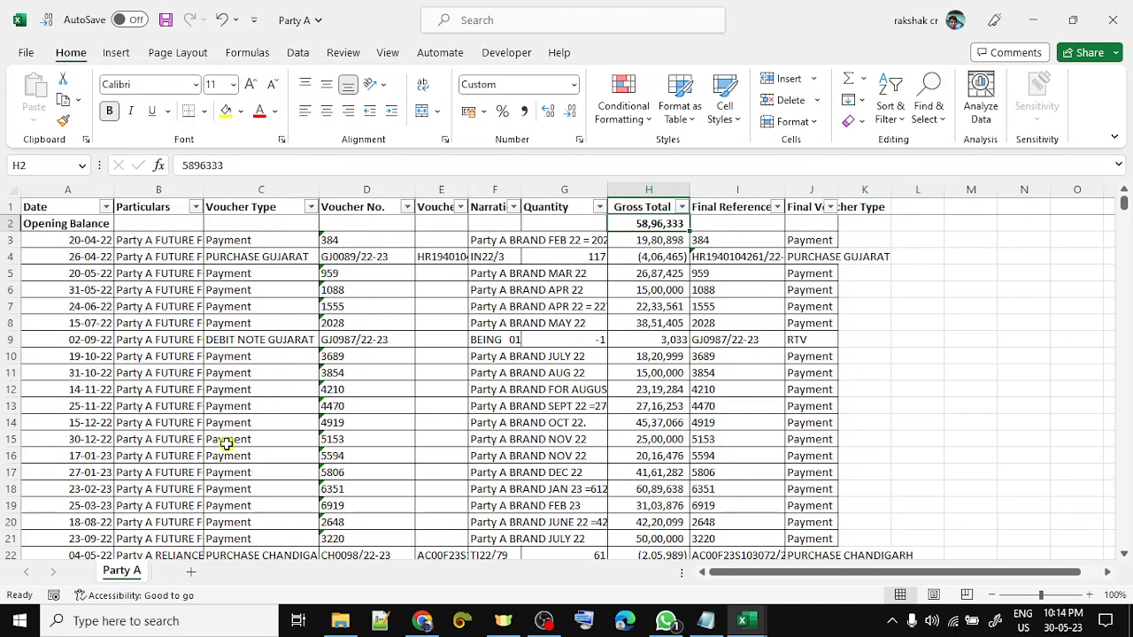
# - Copy the entire Party A table and paste it as values into Book1's Party A sheet
pyautogui.hotkey('ctrl', 'Home')
pyautogui.hotkey('ctrl', 'shift', 'Right')
pyautogui.hotkey('ctrl', 'shift', 'Down')
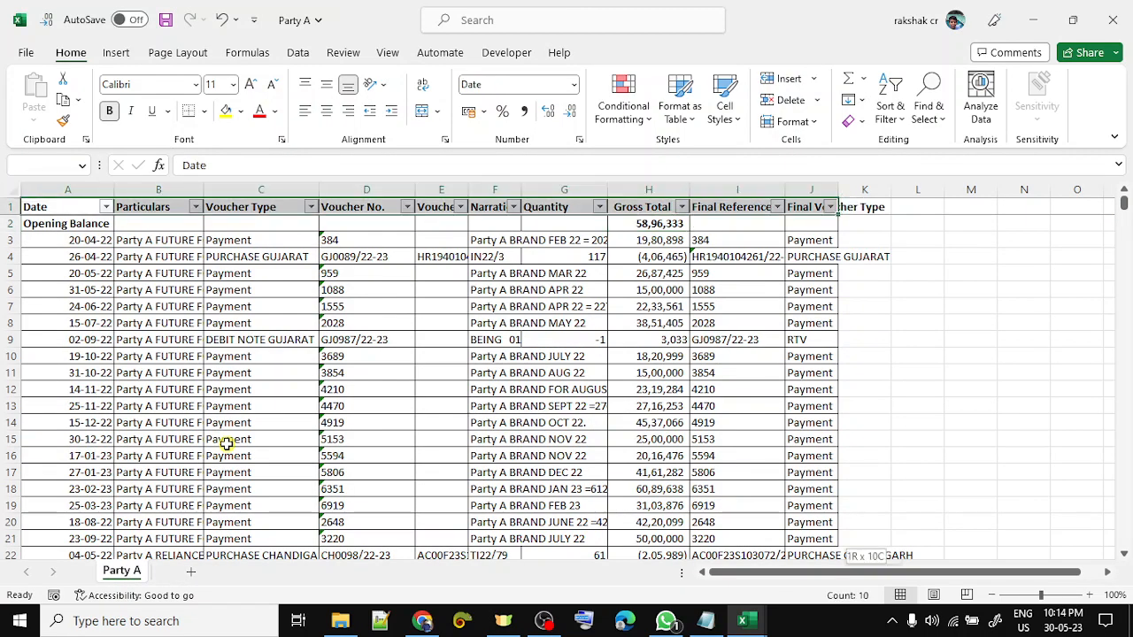
pyautogui.hotkey('ctrl', 'c')
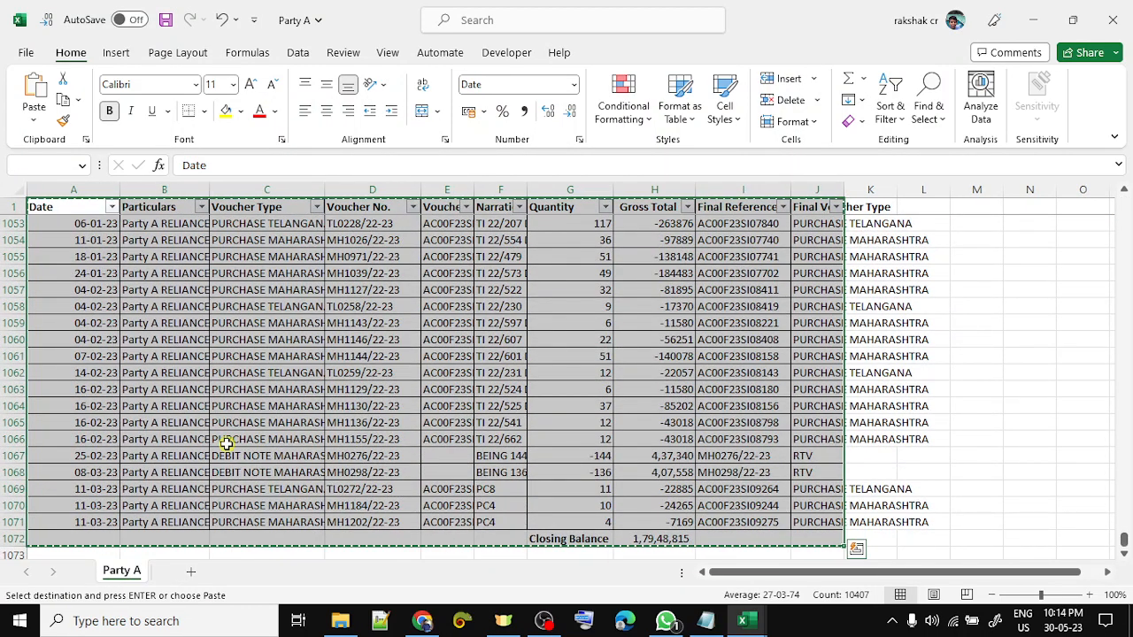
pyautogui.hotkey('alt', 'Tab')
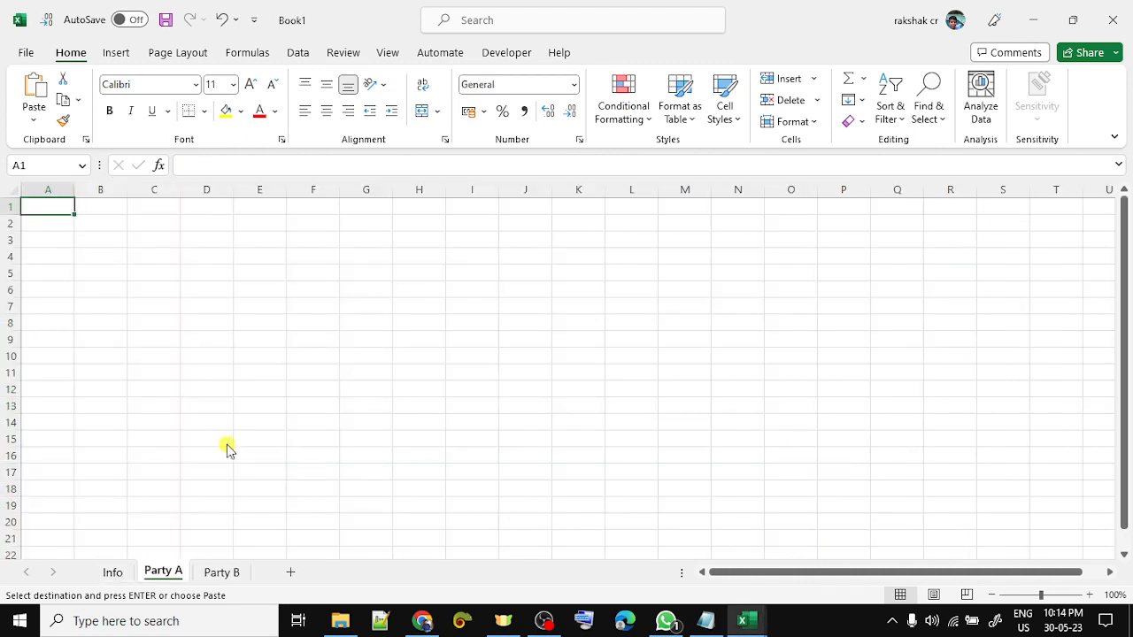
pyautogui.hotkey('ctrl', 'alt', 'v')
pyautogui.press('v')
pyautogui.press('Return')
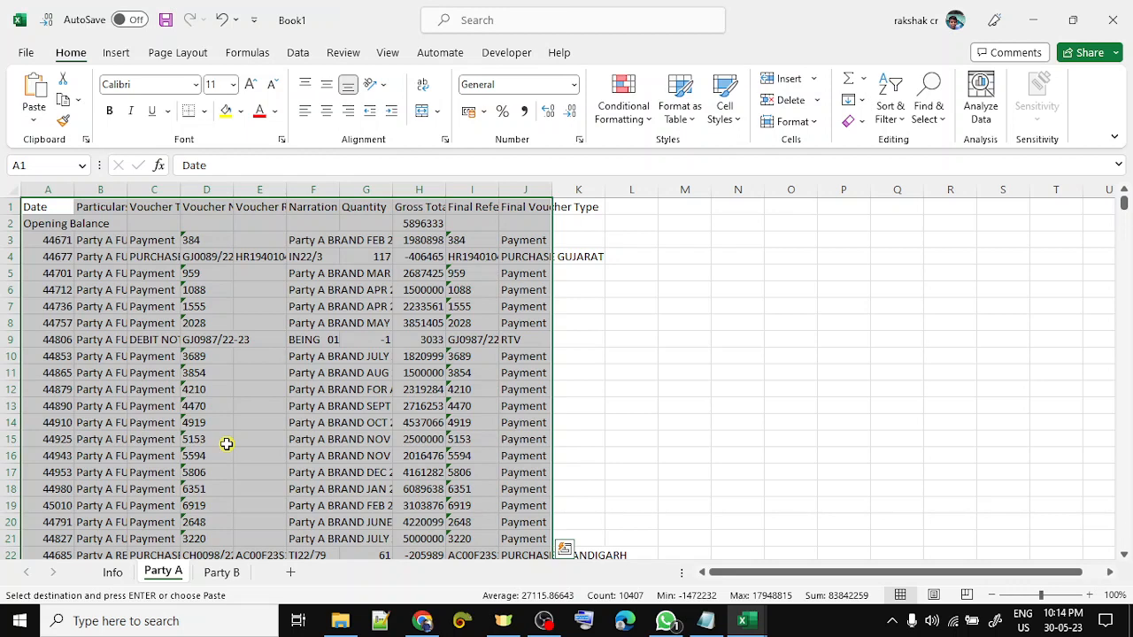
# - Format column A as dates and turn on header filters for the pasted table
pyautogui.hotkey('ctrl', 'Home')
pyautogui.hotkey('ctrl', 'space')
pyautogui.hotkey('ctrl', 'shift', '3')
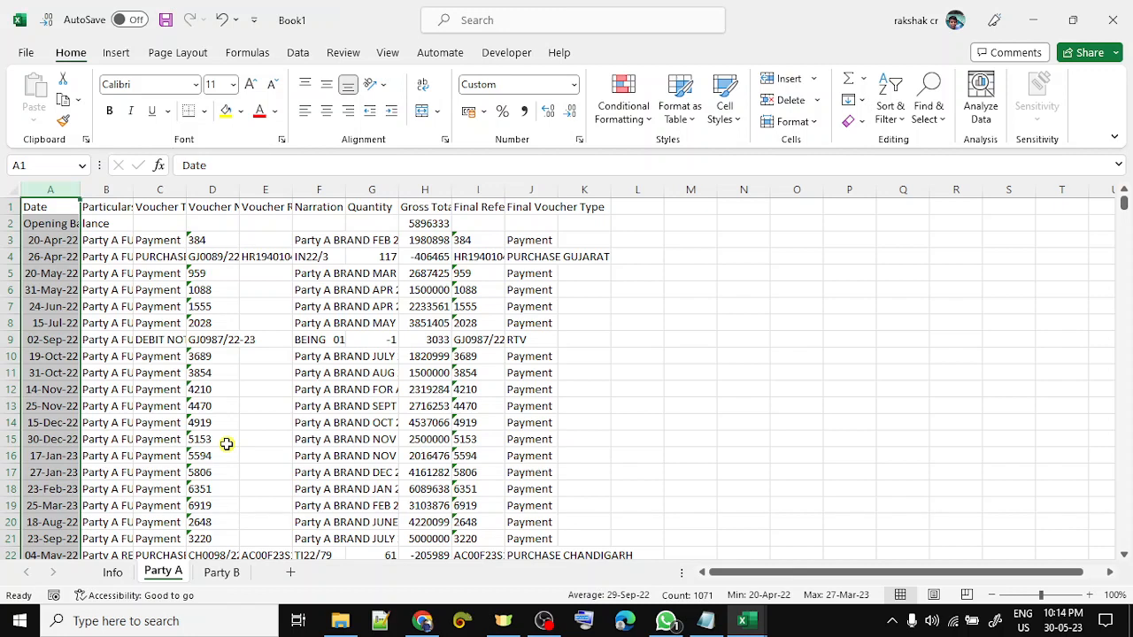
pyautogui.hotkey('ctrl', 'Home')
pyautogui.press('Down')
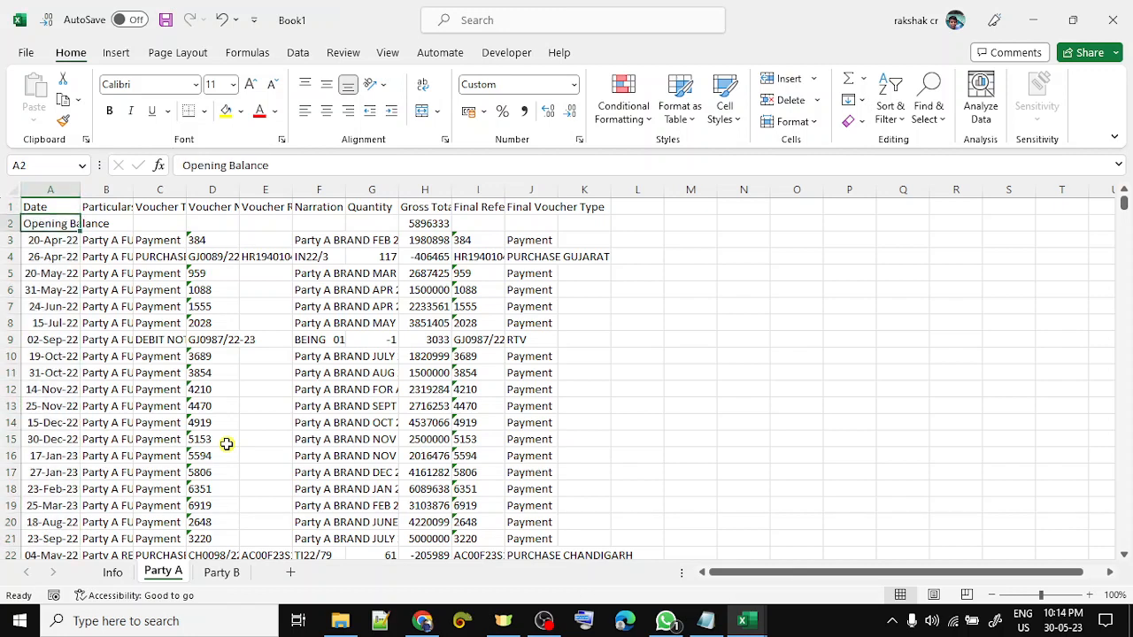
pyautogui.press('Up')
pyautogui.hotkey('ctrl', 'shift', 'Right')
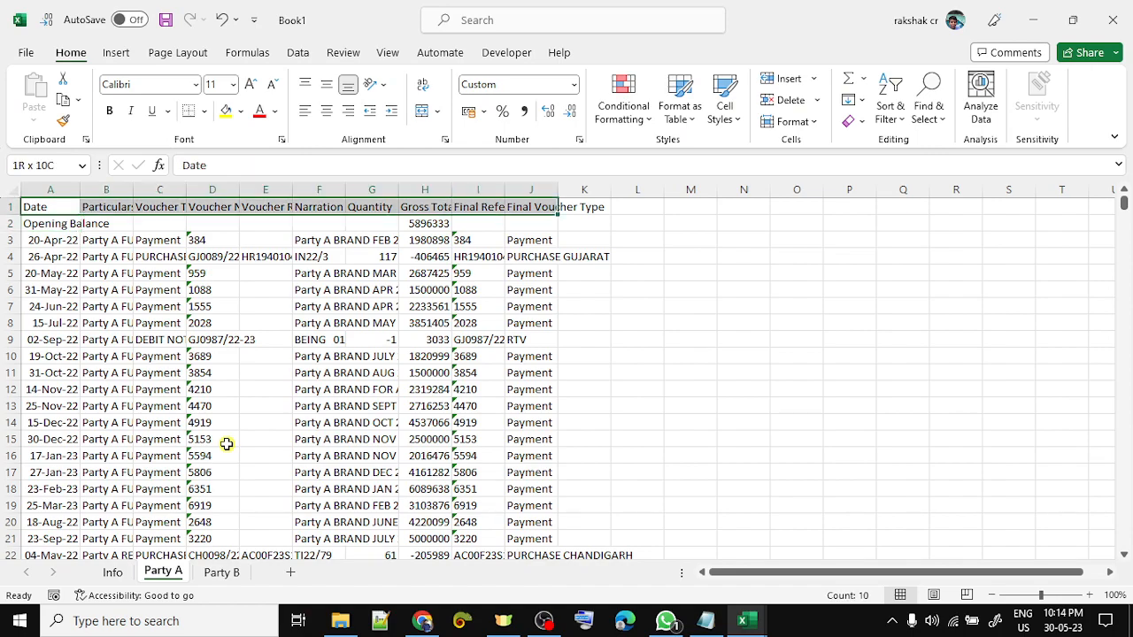
pyautogui.hotkey('ctrl', 'shift', 'Down')
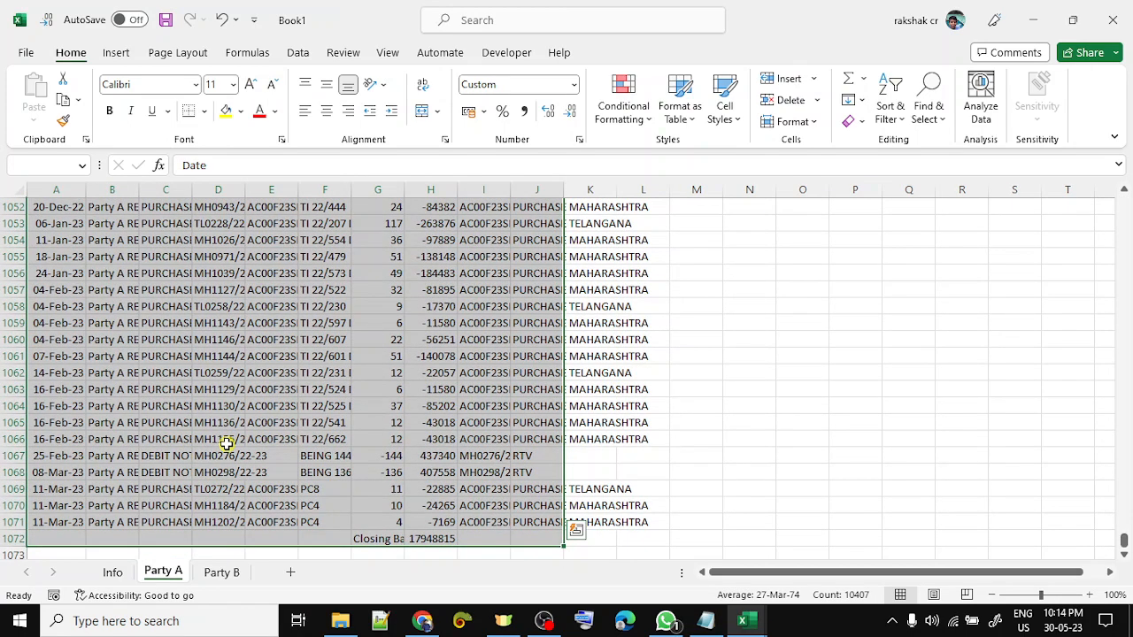
pyautogui.hotkey('ctrl', 'Home')
pyautogui.hotkey('ctrl', 'shift', 'l')
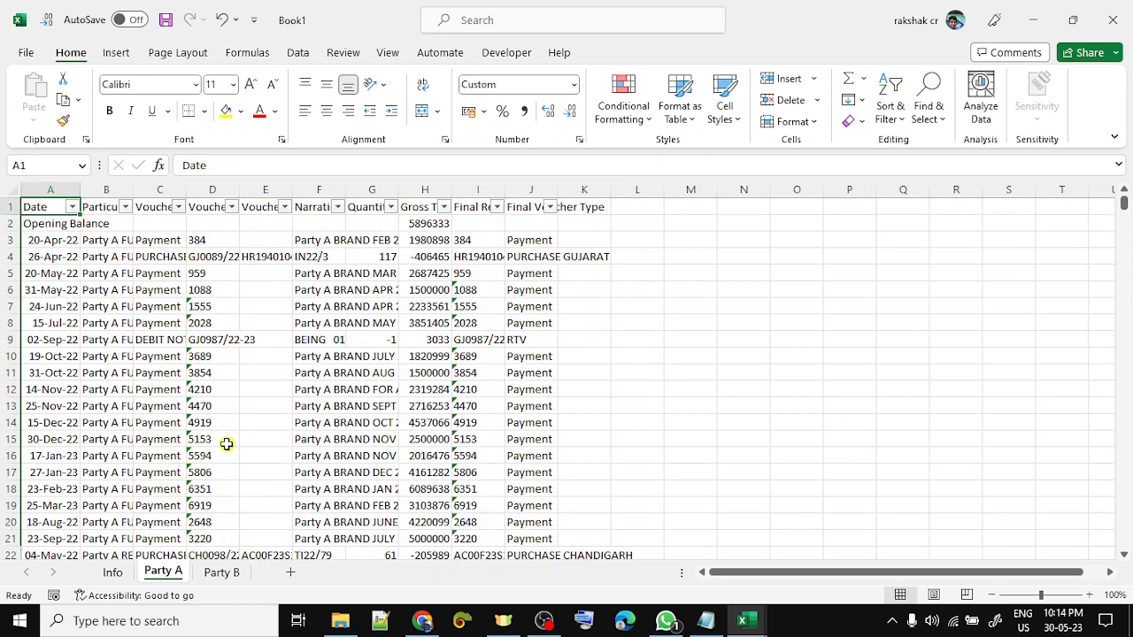
pyautogui.press('Down')
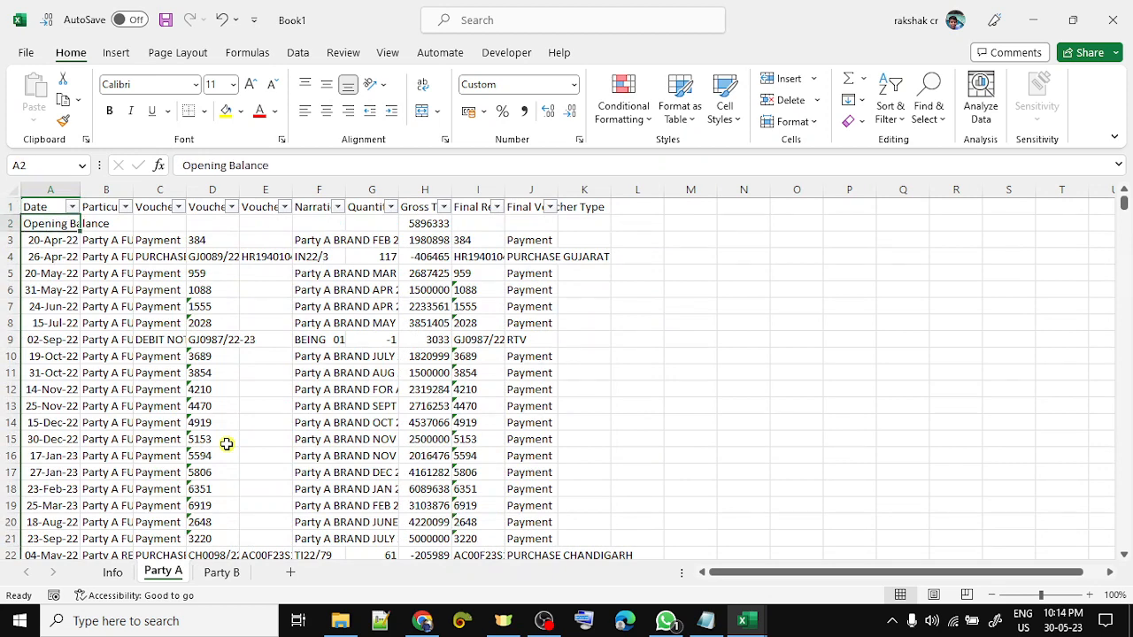
pyautogui.click(112, 571)
# - Label B3 Party A and B4 Party B on the Info sheet
pyautogui.click(101, 236)
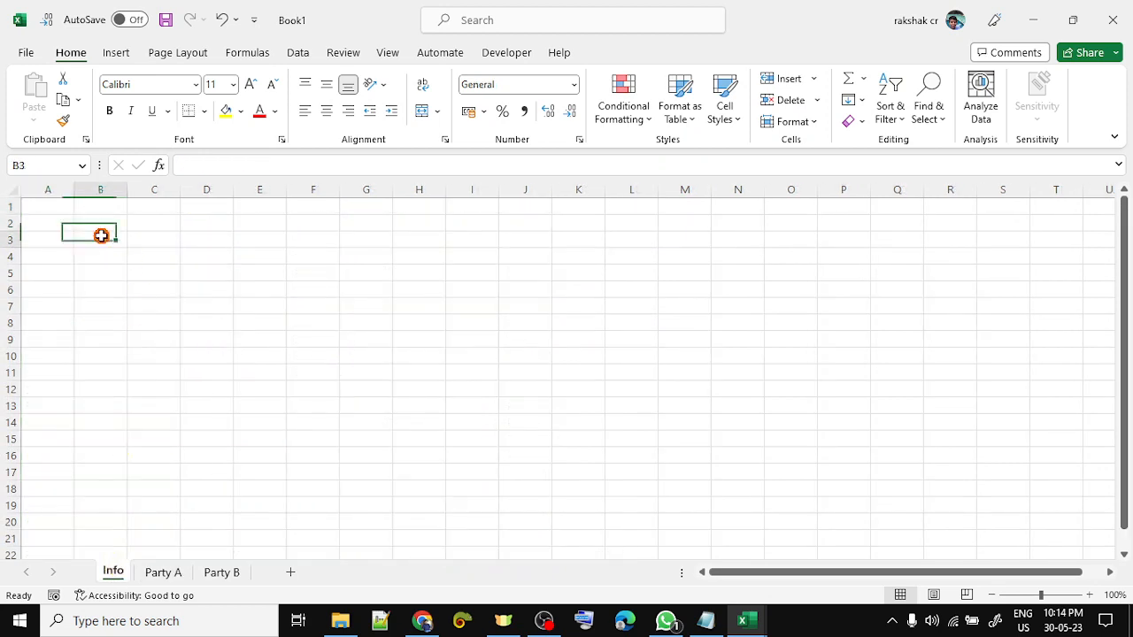
pyautogui.write('Partyb')
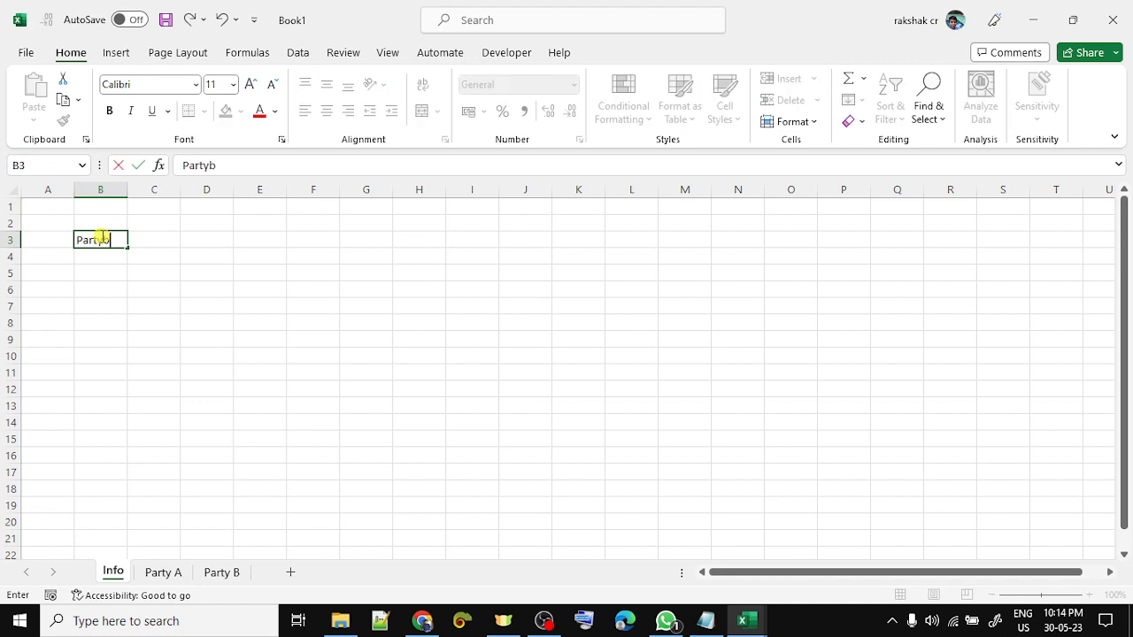
pyautogui.press('Return')
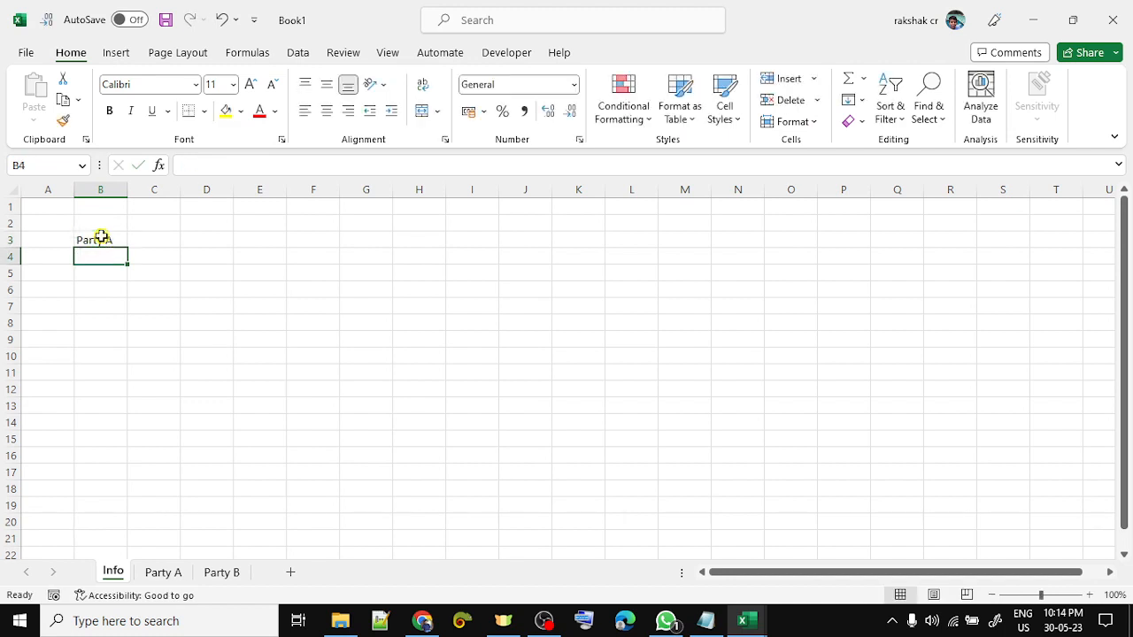
pyautogui.hotkey('ctrl', "'")
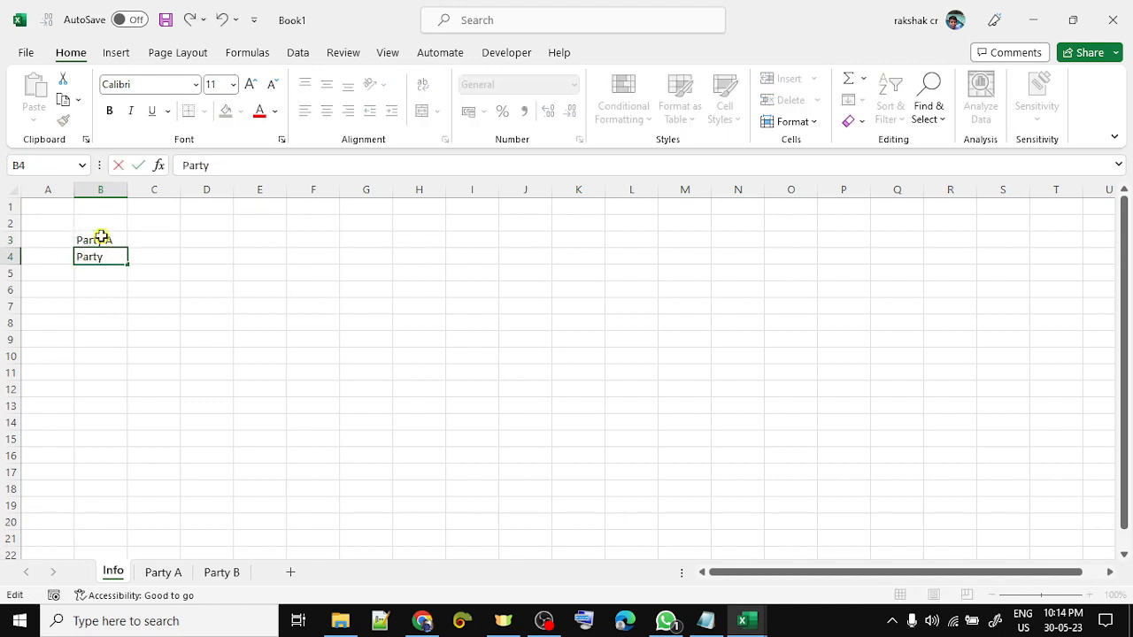
pyautogui.write('B')
pyautogui.press('Tab')
# - Add Op Bal and Cl Bal headings in C2:D2 and a Variance label in E5
pyautogui.press('Up')
pyautogui.press('Up')
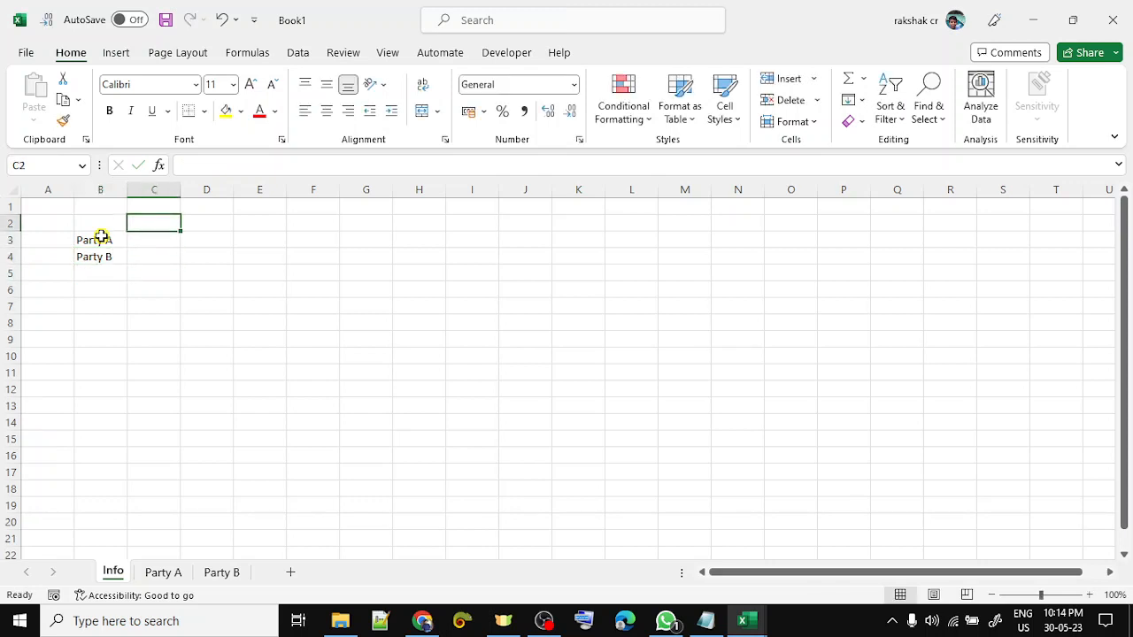
pyautogui.write('Op Bal')
pyautogui.press('Tab')
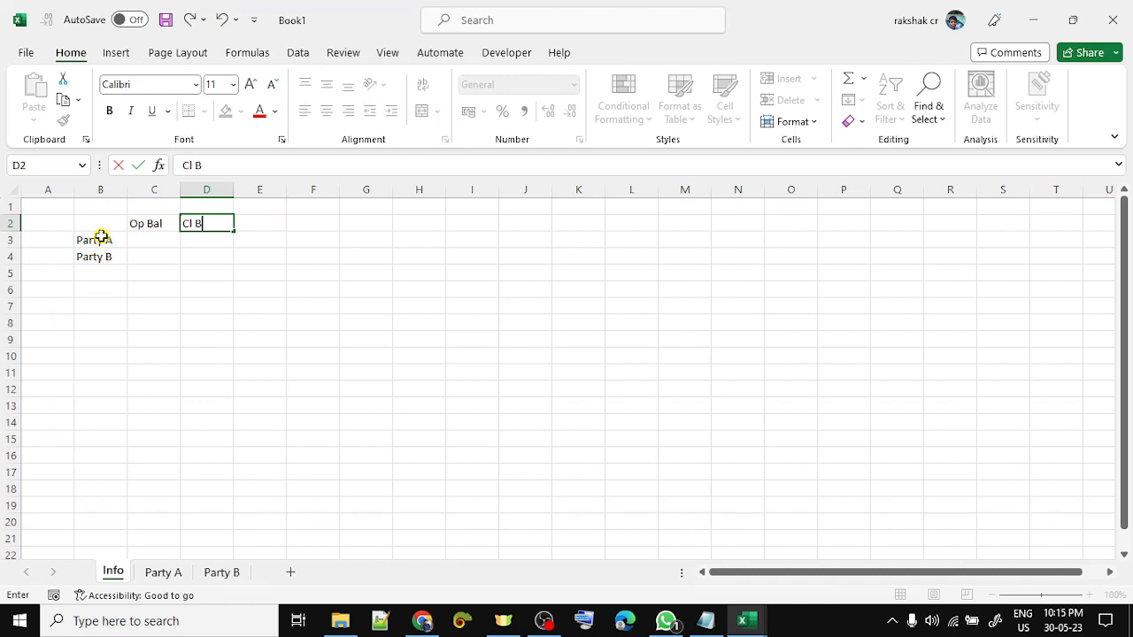
pyautogui.press('Return')
pyautogui.press('Down')
pyautogui.press('Down')
pyautogui.press('Right')
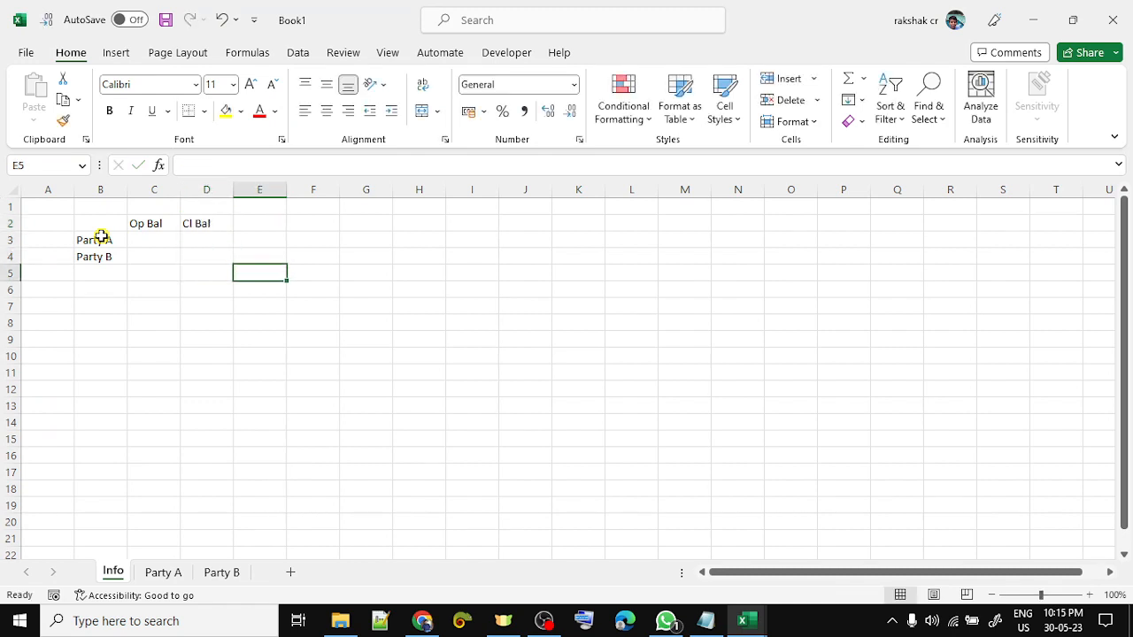
pyautogui.write('Variance')
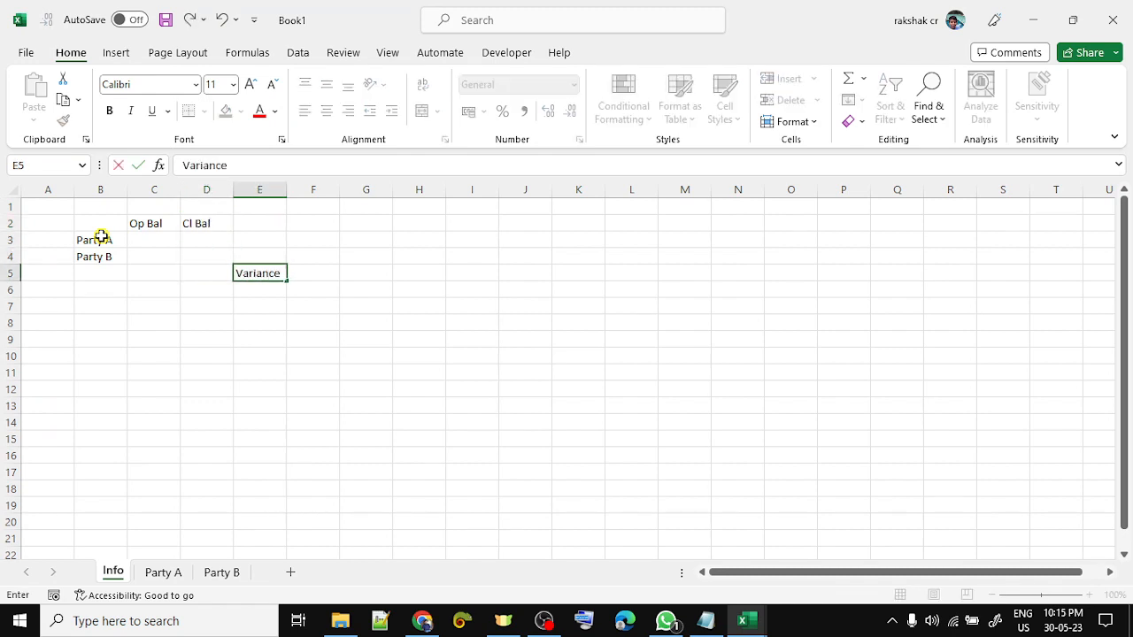
pyautogui.press('Return')
pyautogui.press('Up')
pyautogui.press('Left')
pyautogui.press('Up')
pyautogui.press('Left')
pyautogui.press('Up')
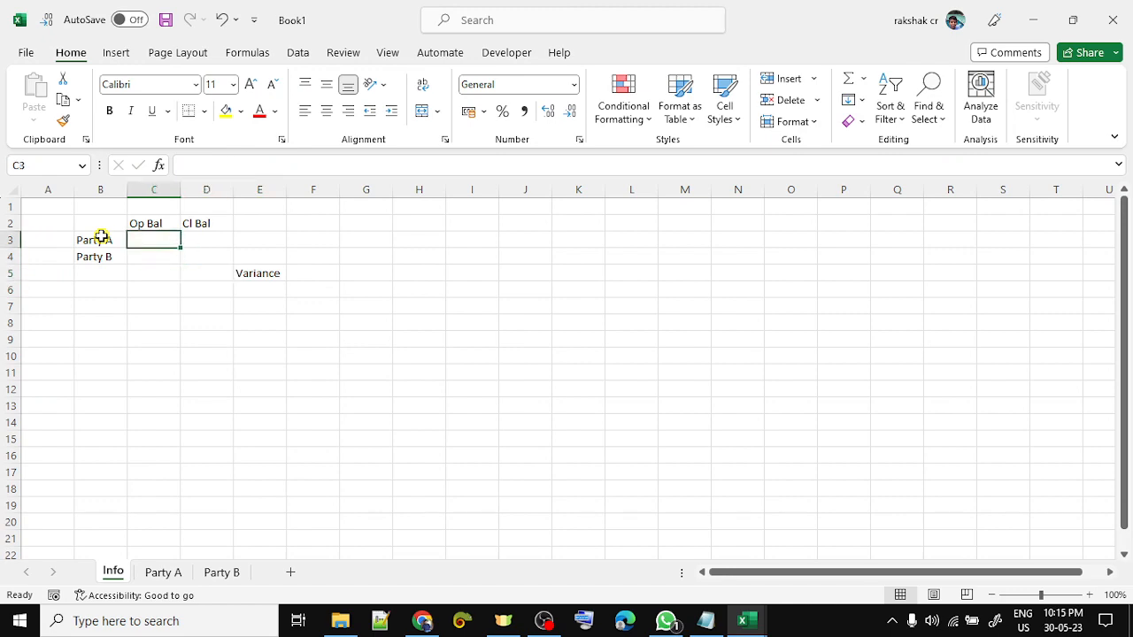
# - Paste Party A's opening balance 58,96,333 from H2 into Info C3 as a no-decimal number value
pyautogui.hotkey('ctrl', 'pagedown')
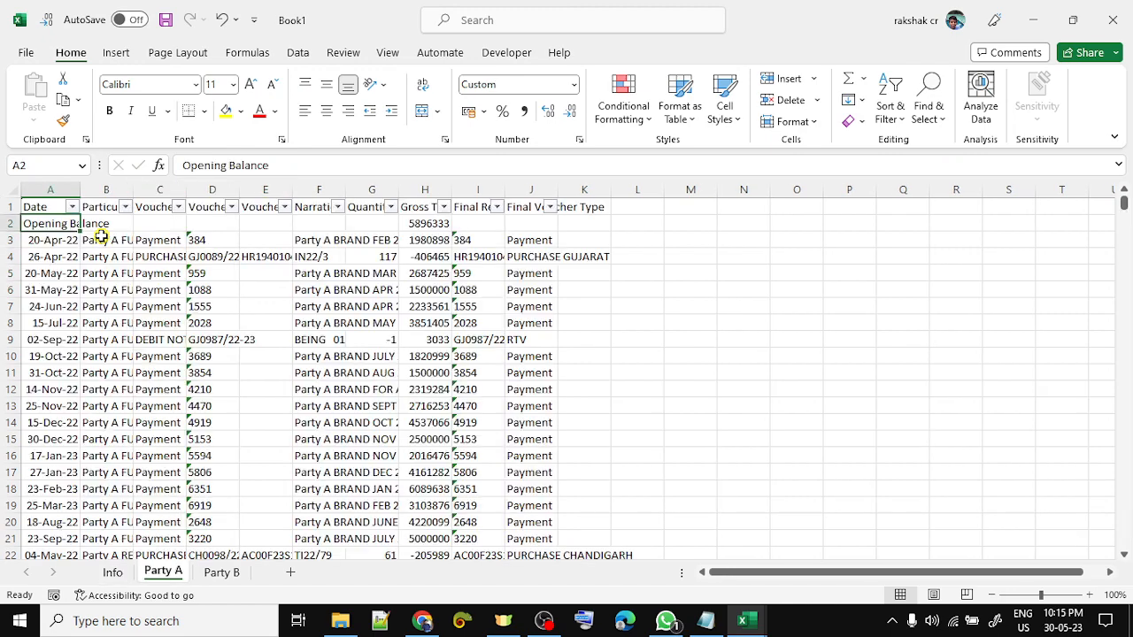
pyautogui.hotkey('ctrl', 'Right')
pyautogui.hotkey('ctrl', 'c')
pyautogui.hotkey('ctrl', 'pageup')
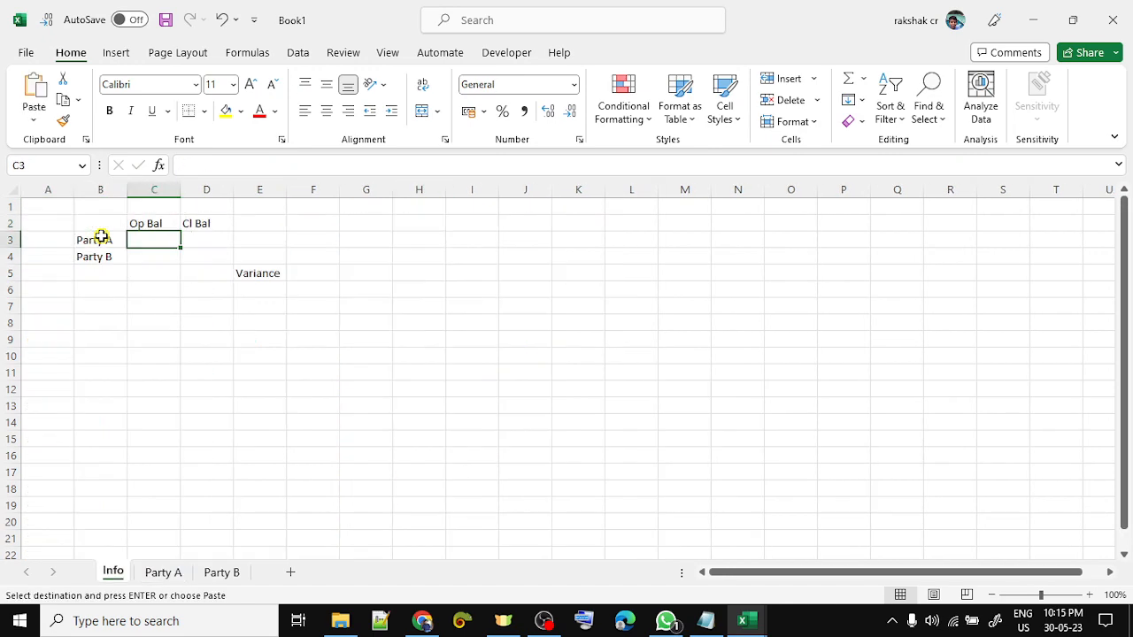
pyautogui.hotkey('ctrl', 'alt', 'v')
pyautogui.press('v')
pyautogui.press('Return')
pyautogui.hotkey('ctrl', 'shift', '1')
pyautogui.hotkey('alt', 'h')
pyautogui.press('9')
pyautogui.hotkey('alt', 'h')
pyautogui.press('9')
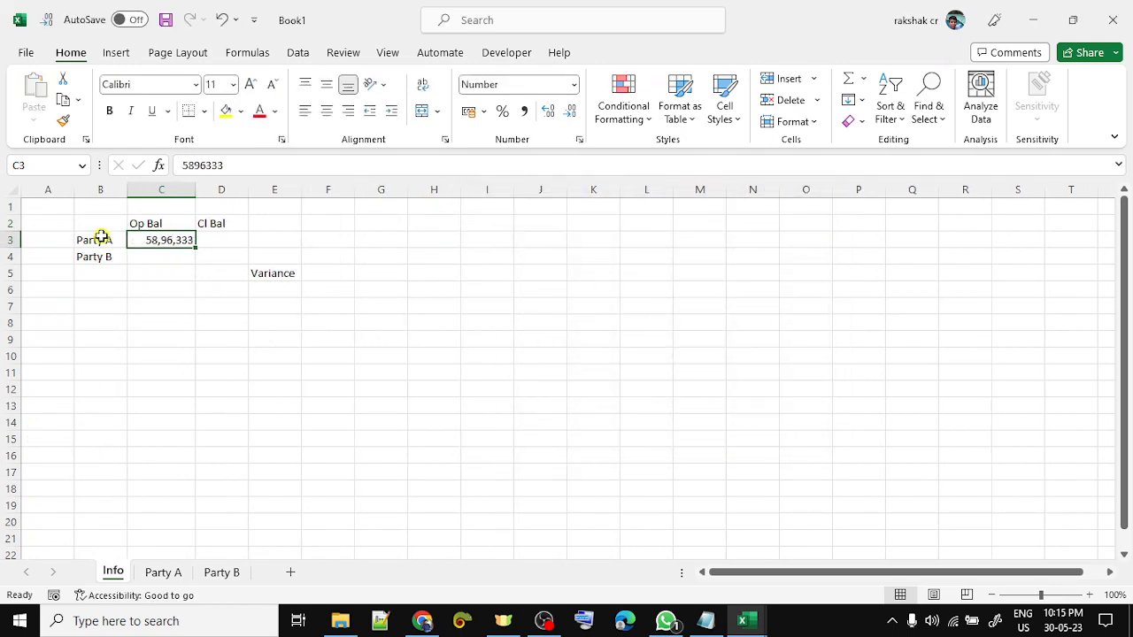
pyautogui.press('Right')
# - Paste Party A's closing balance 1,79,48,815 from H1072 into Info D3 as a value
pyautogui.hotkey('ctrl', 'pagedown')
pyautogui.press('Down')
pyautogui.hotkey('ctrl', 'Down')
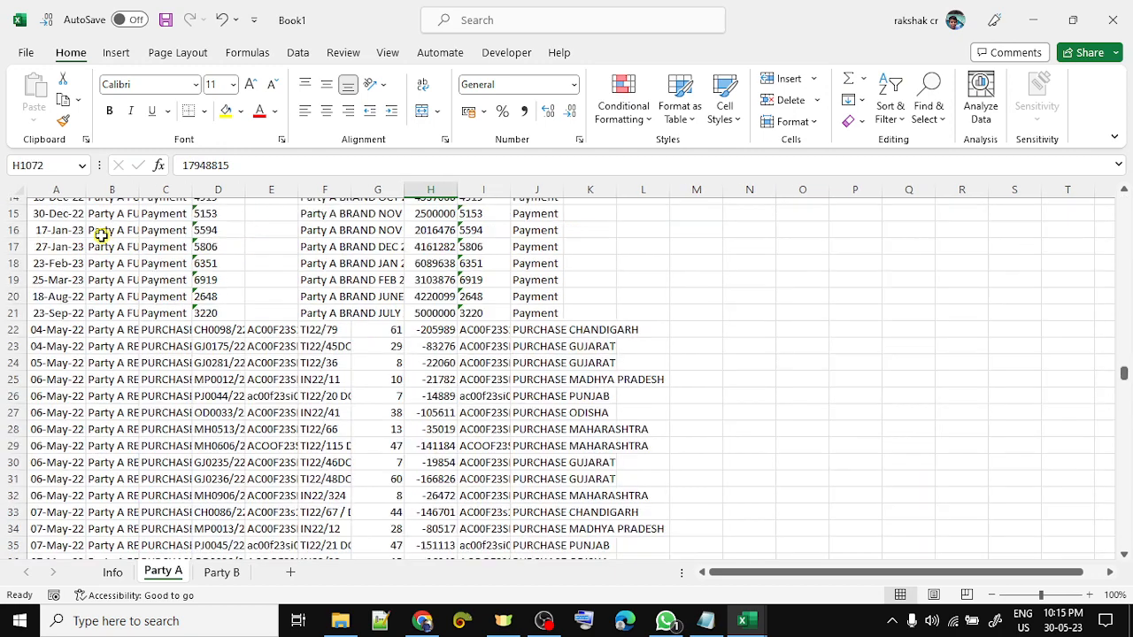
pyautogui.hotkey('ctrl', 'c')
pyautogui.hotkey('ctrl', 'pageup')
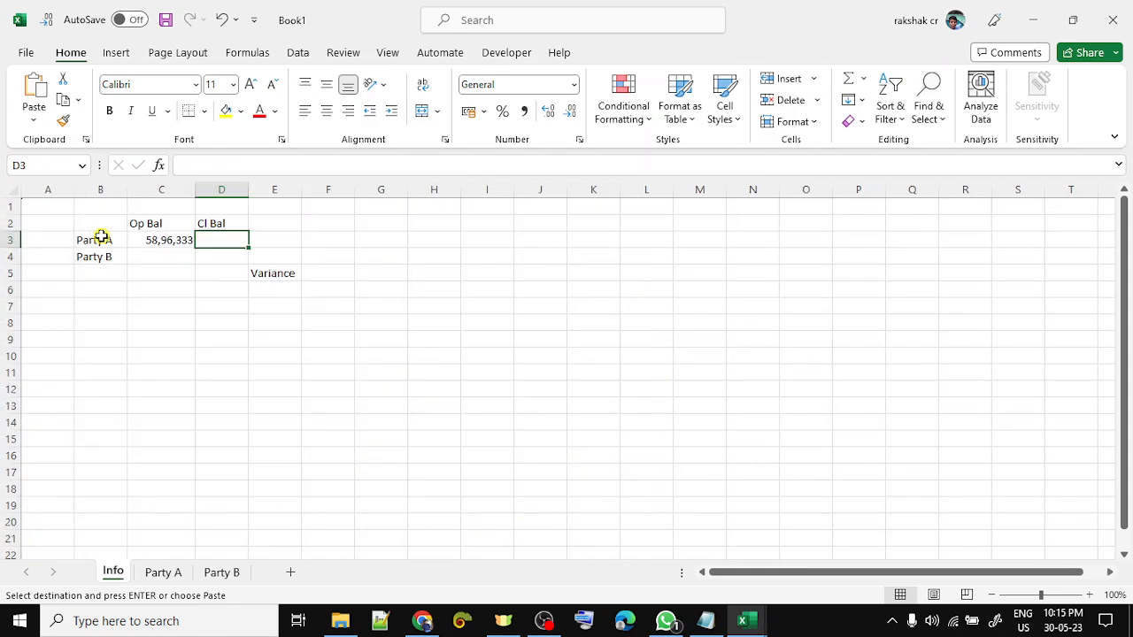
pyautogui.hotkey('ctrl', 'alt', 'v')
pyautogui.press('v')
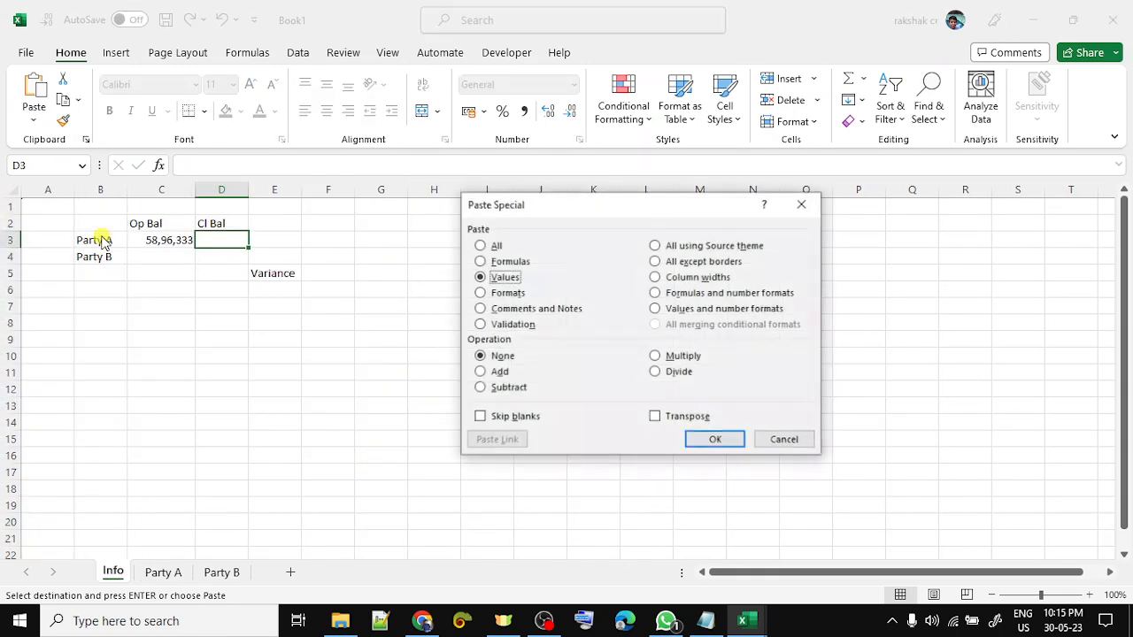
pyautogui.press('Return')
pyautogui.press('Escape')
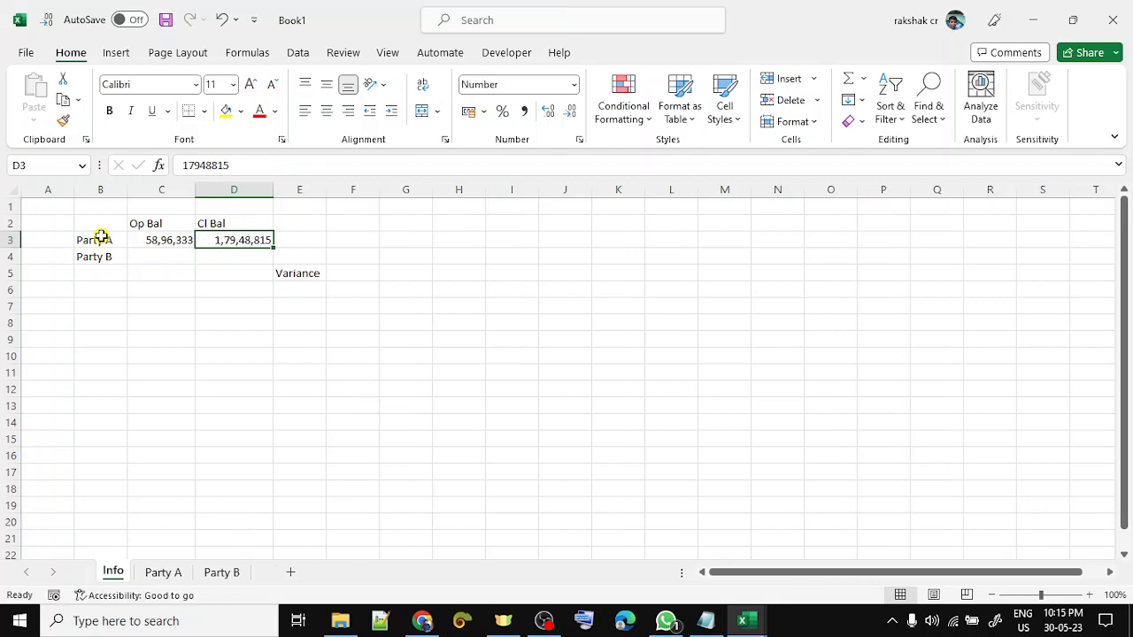
pyautogui.press('Up')
pyautogui.press('Left')
pyautogui.press('Down')
pyautogui.press('Down')
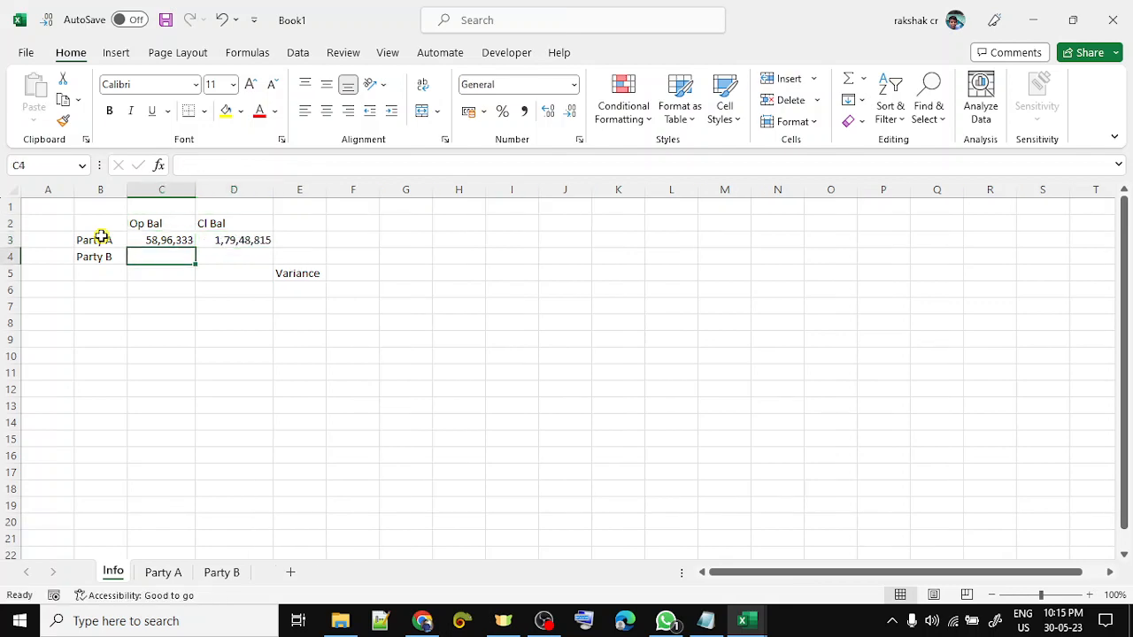
pyautogui.hotkey('ctrl', 'pagedown')
pyautogui.press('Up')
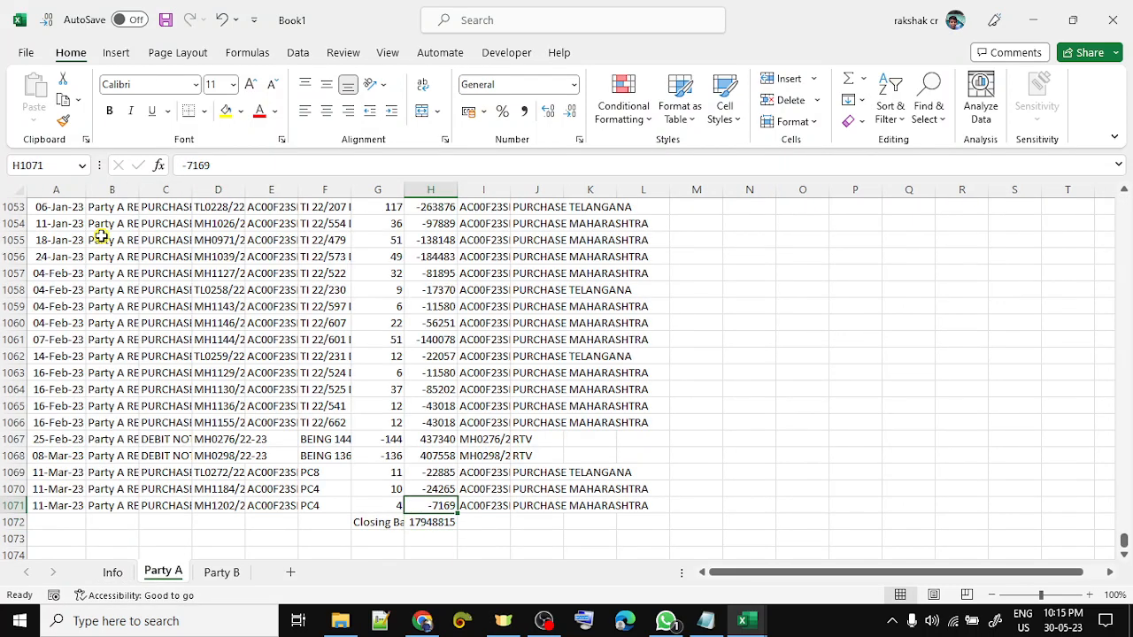
pyautogui.press('Down')
pyautogui.hotkey('shift', 'space')
pyautogui.hotkey('ctrl', 'Up')
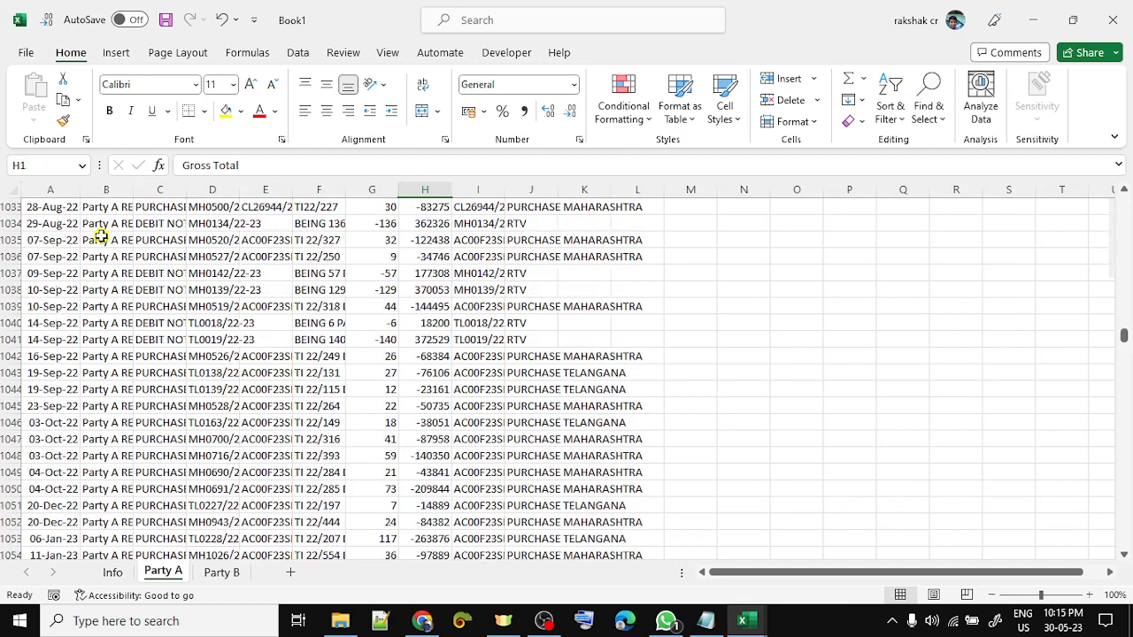
pyautogui.press('Down')
pyautogui.hotkey('shift', 'space')
pyautogui.hotkey('ctrl', '-')
pyautogui.press('Up')
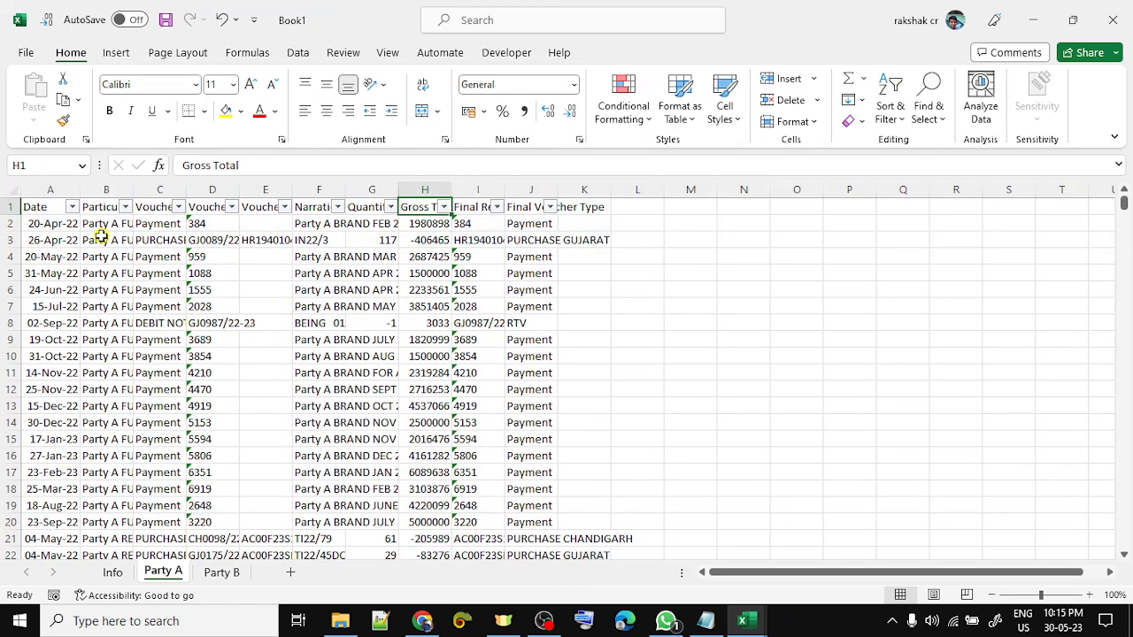
pyautogui.hotkey('ctrl', 'Left')
pyautogui.hotkey('ctrl', 'shift', 'Right')
pyautogui.hotkey('ctrl', 'shift', 'Down')
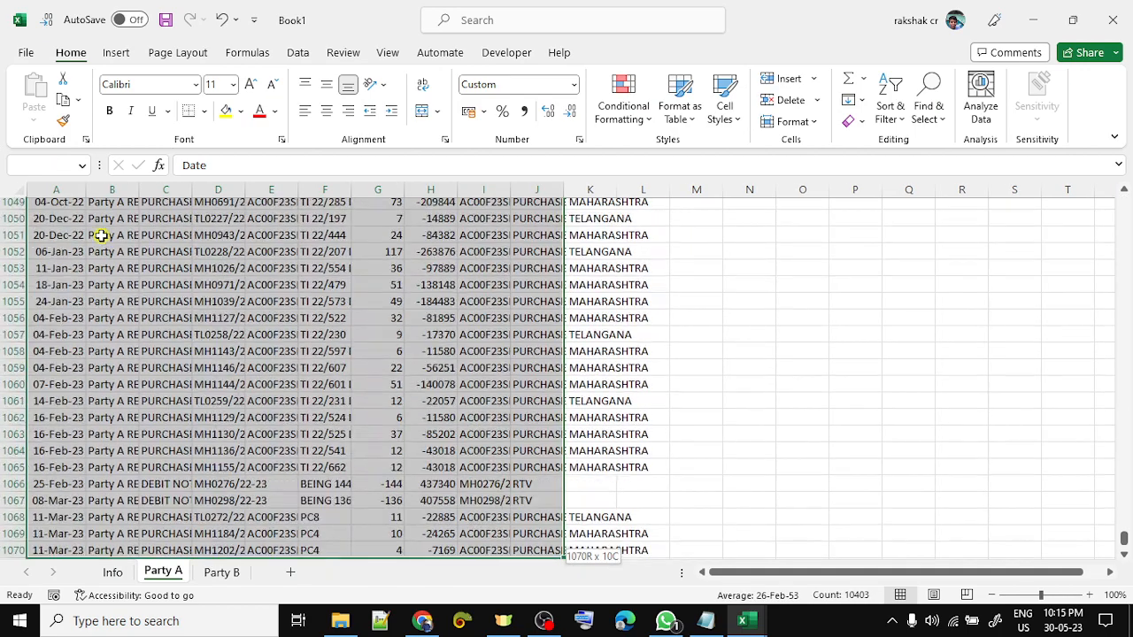
pyautogui.hotkey('ctrl', 'shift', 'l')
pyautogui.hotkey('ctrl', 'Up')
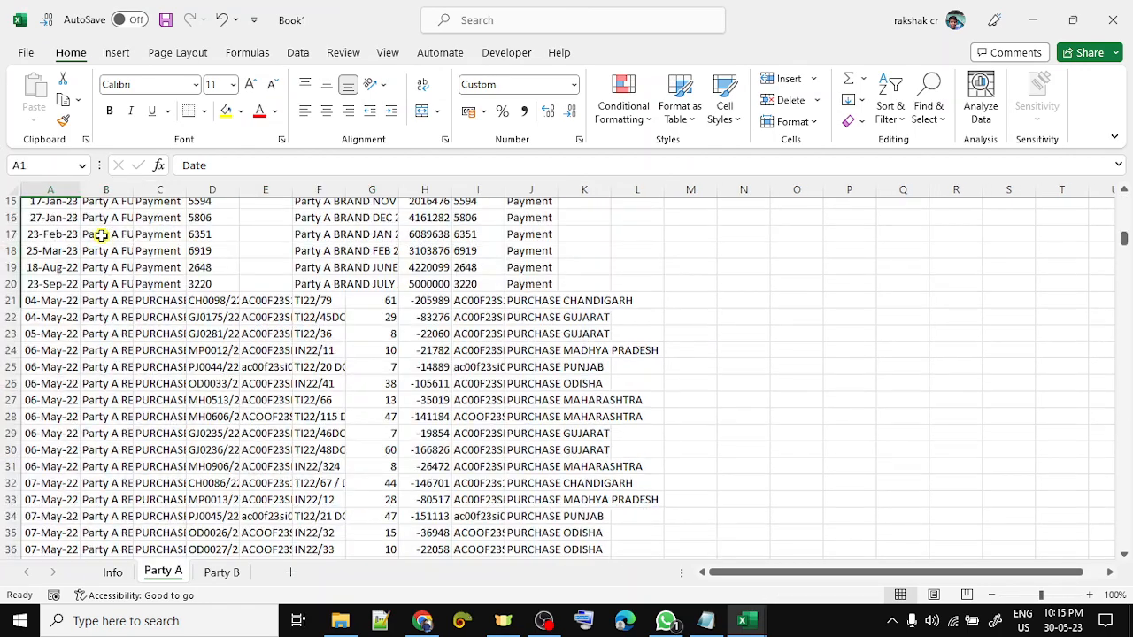
pyautogui.press('Down')
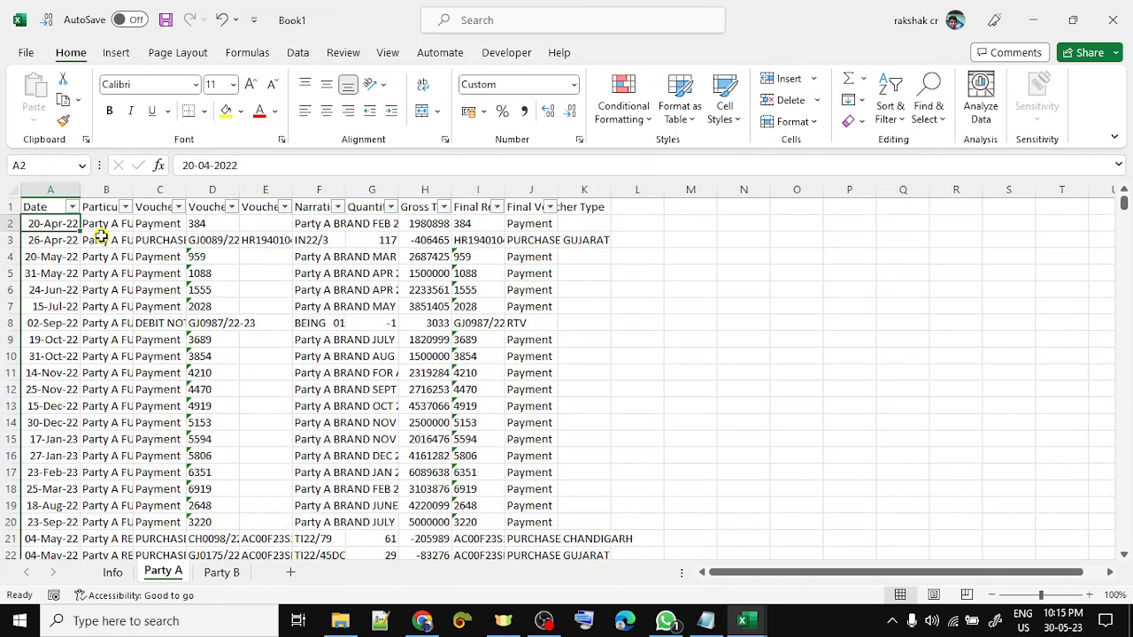
pyautogui.hotkey('ctrl', 'pageup')
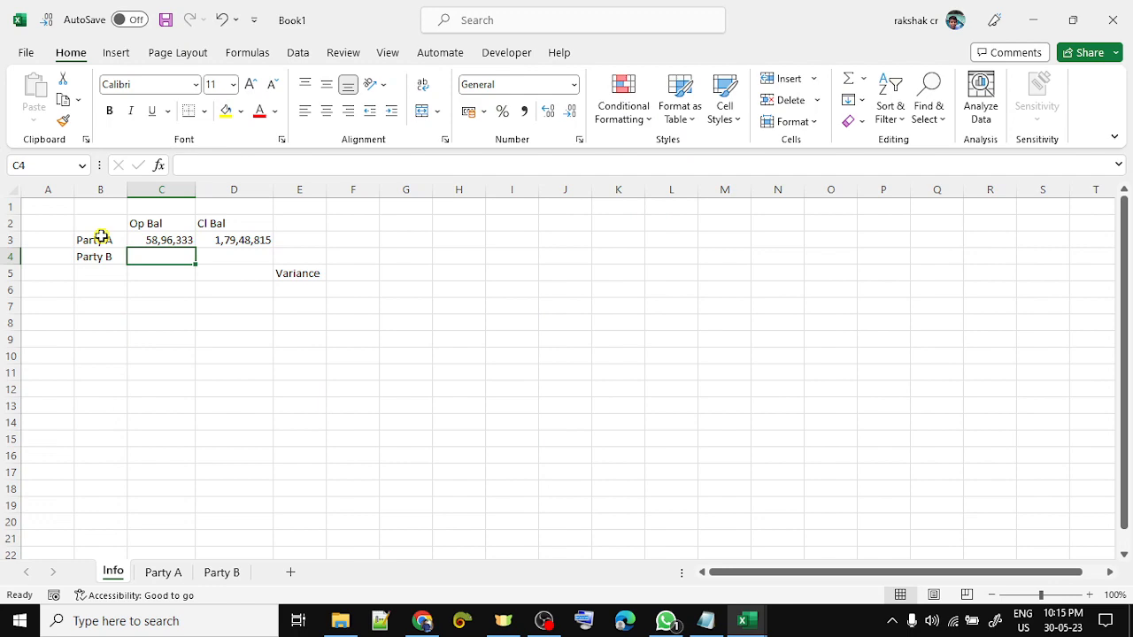
pyautogui.hotkey('ctrl', 'pagedown')
pyautogui.press('Up')
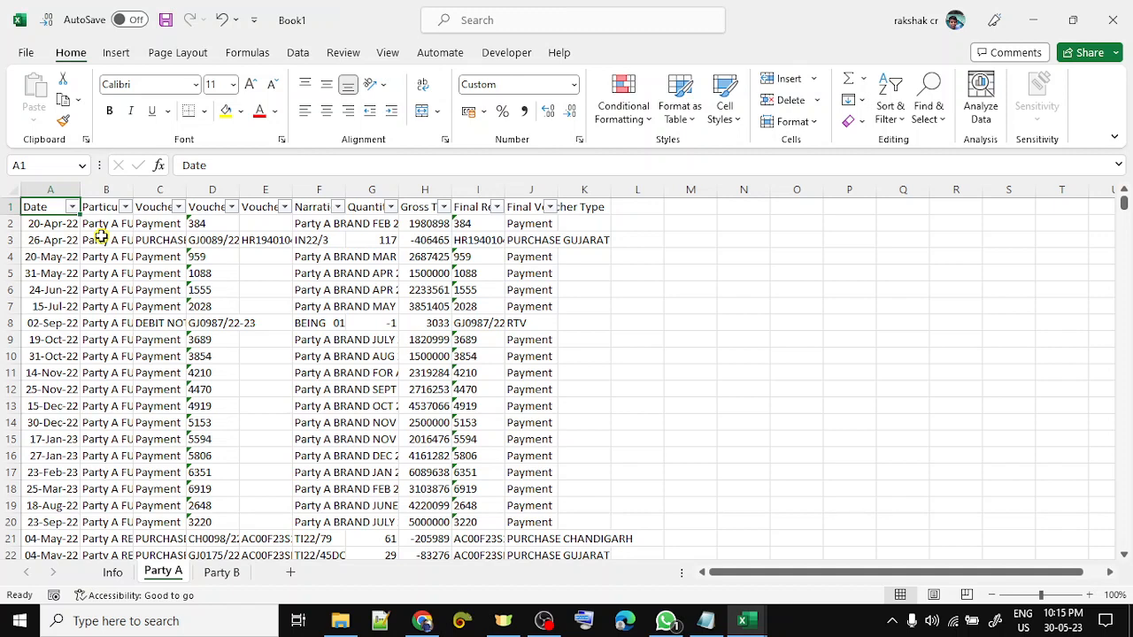
pyautogui.hotkey('alt', 'Down')
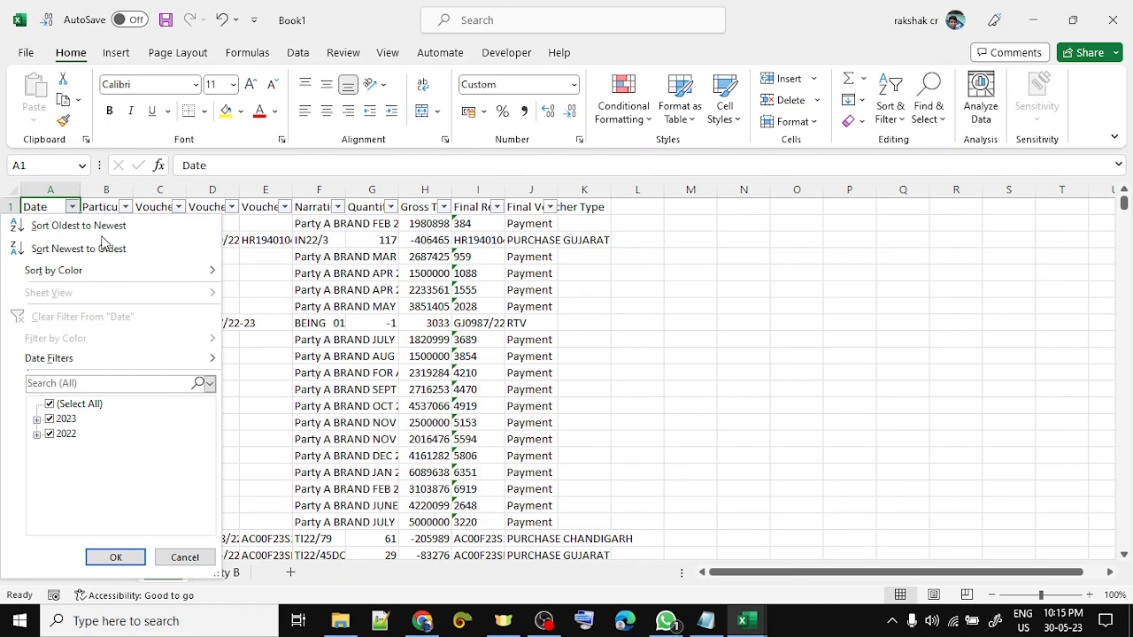
pyautogui.press('Escape')
pyautogui.press('Right')
pyautogui.press('Right')
pyautogui.press('Right')
pyautogui.press('Right')
pyautogui.press('Right')
pyautogui.press('Right')
pyautogui.press('Right')
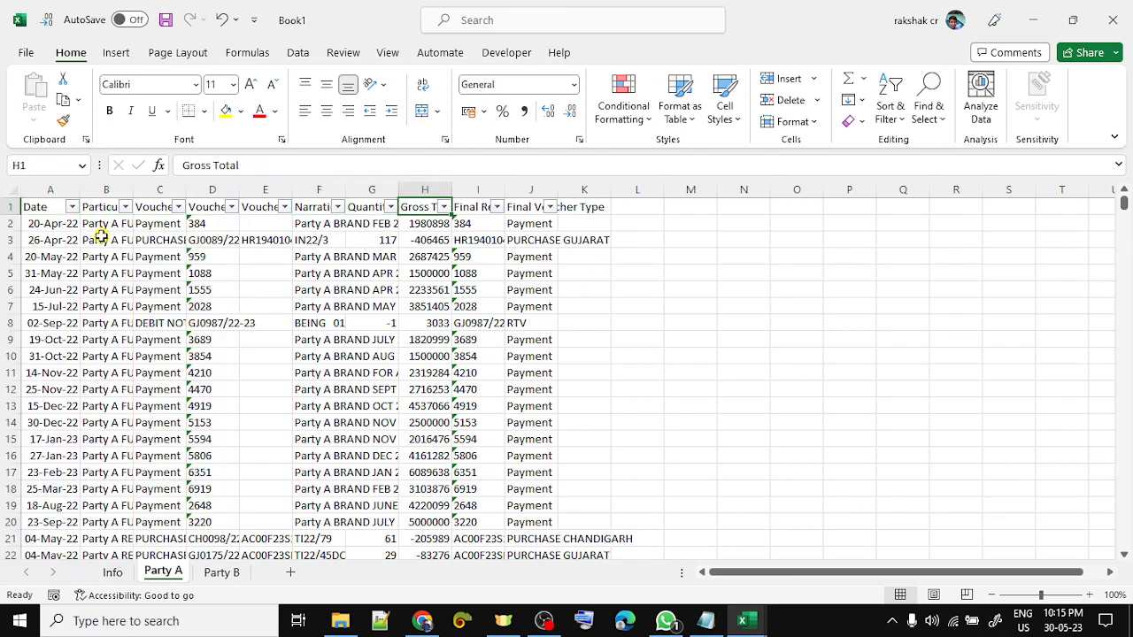
pyautogui.hotkey('alt', 'Down')
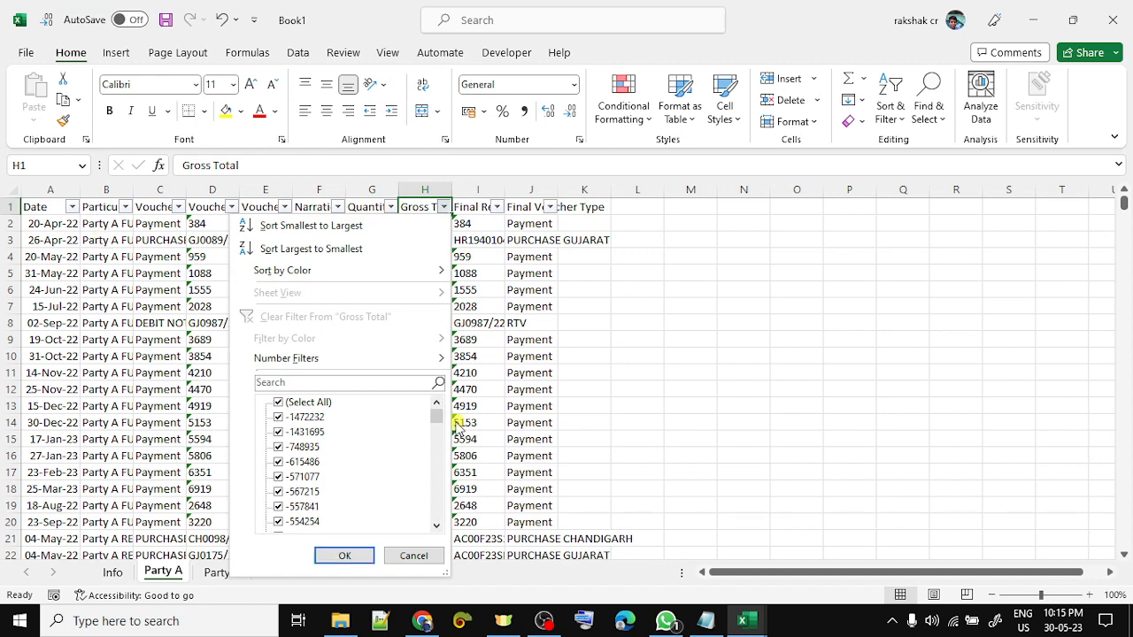
pyautogui.moveTo(437, 415); pyautogui.dragTo(436, 511)
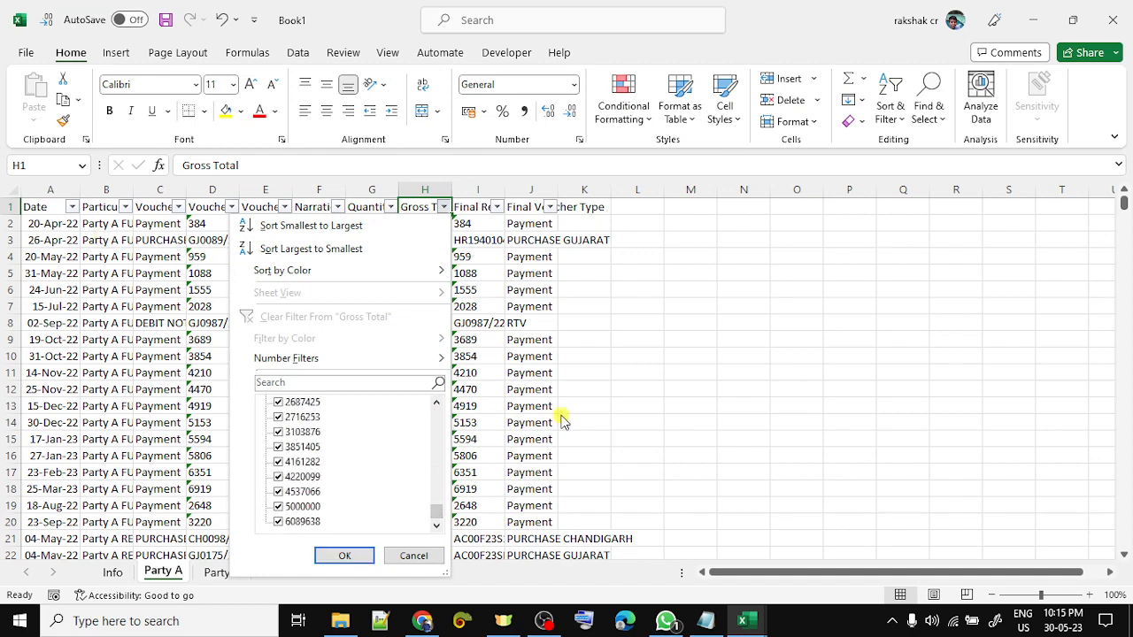
pyautogui.press('Escape')
pyautogui.press('Right')
pyautogui.press('Right')
pyautogui.hotkey('alt', 'Down')
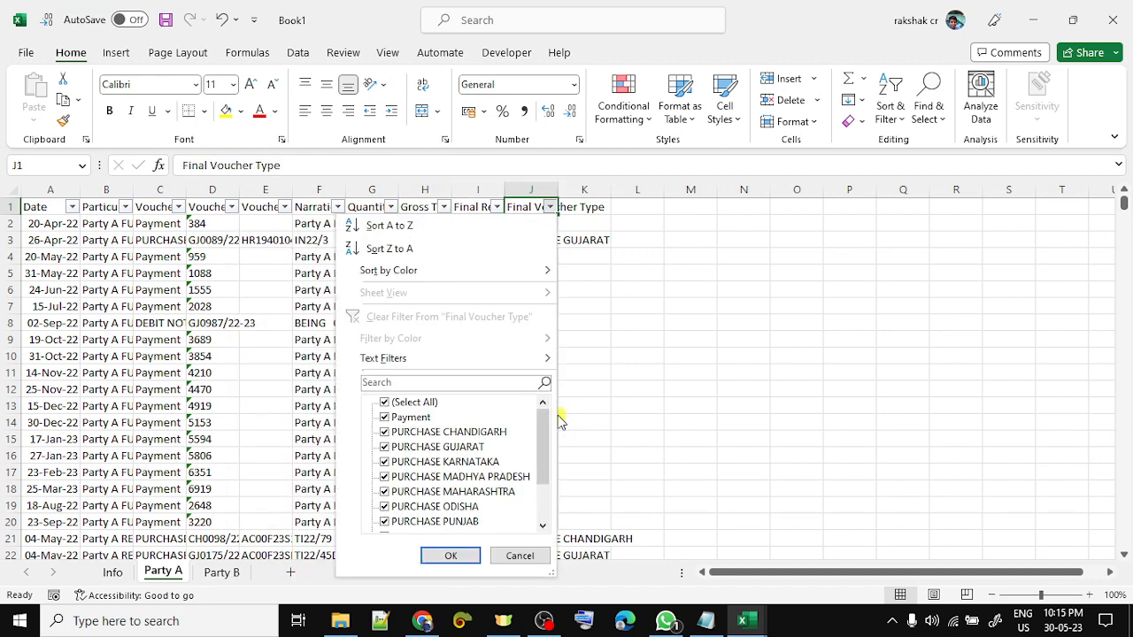
pyautogui.moveTo(542, 431); pyautogui.dragTo(543, 466)
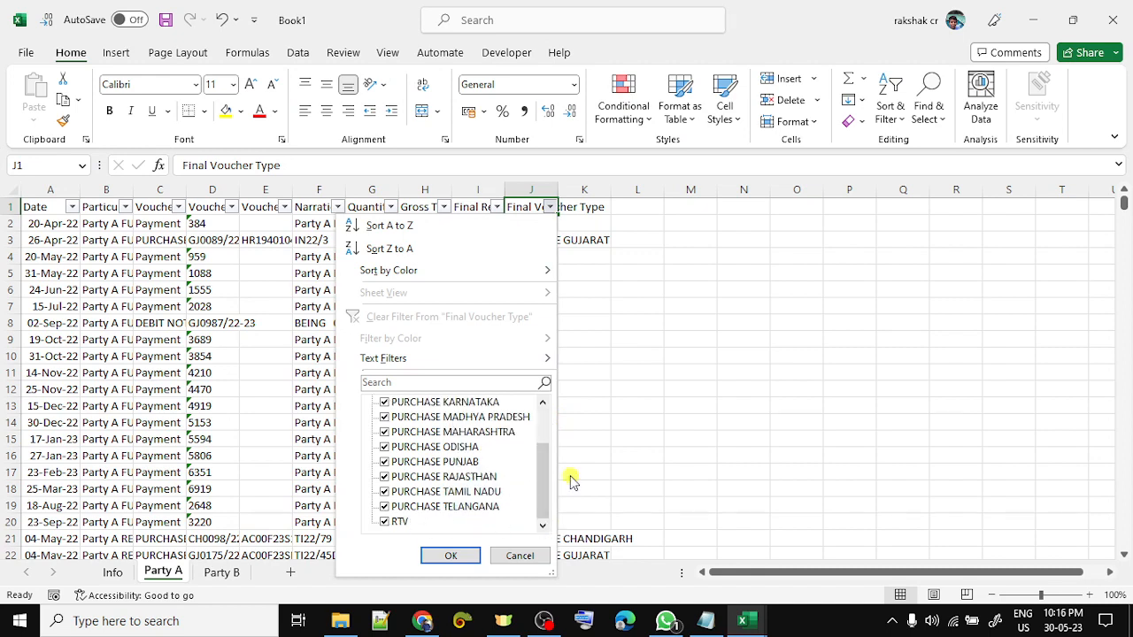
pyautogui.moveTo(545, 494); pyautogui.dragTo(546, 447)
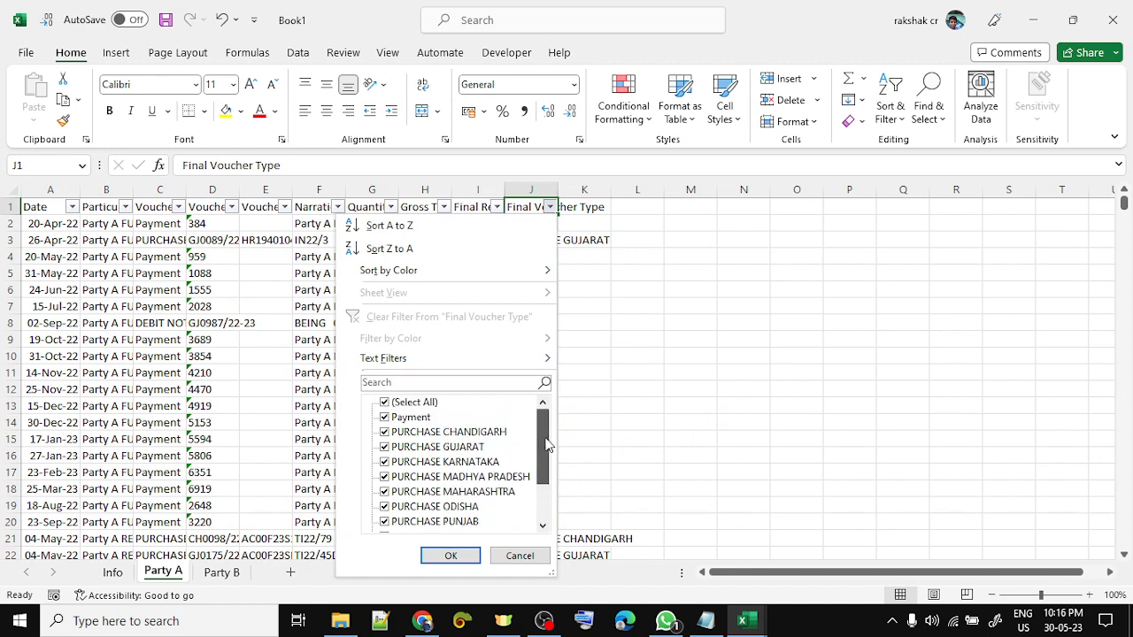
pyautogui.press('Escape')
pyautogui.press('Down')
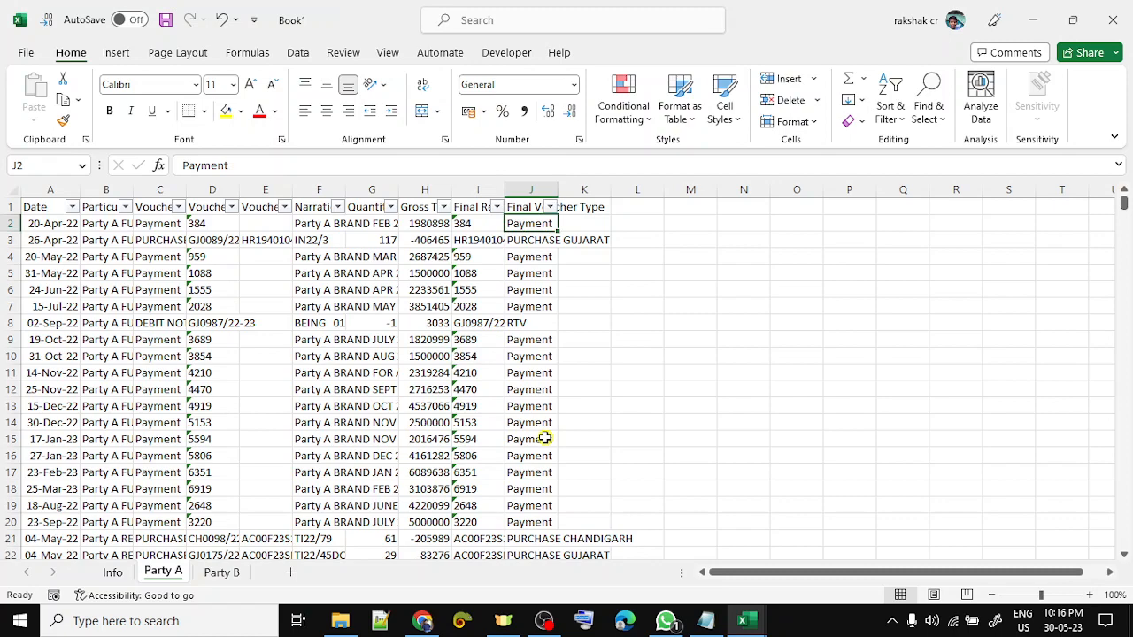
pyautogui.hotkey('ctrl', 'pagedown')
# - Copy the Party B ledger A1:H982 into Book1's Party B sheet as plain values
pyautogui.hotkey('alt', 'Tab')
pyautogui.hotkey('alt', 'Tab')
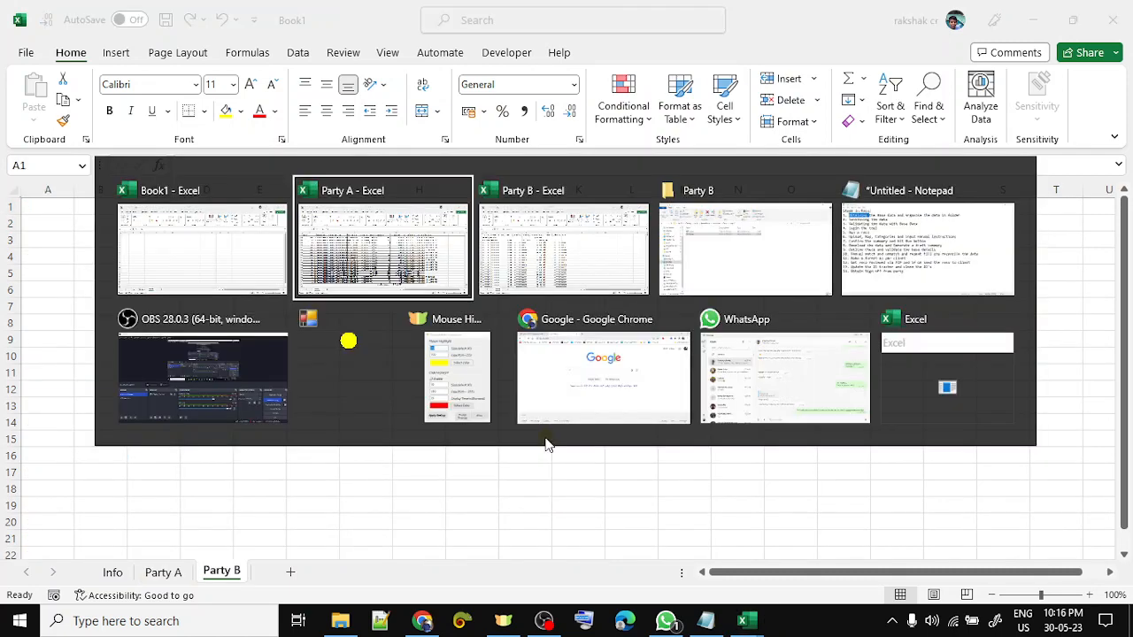
pyautogui.hotkey('ctrl', 'shift', 'Right')
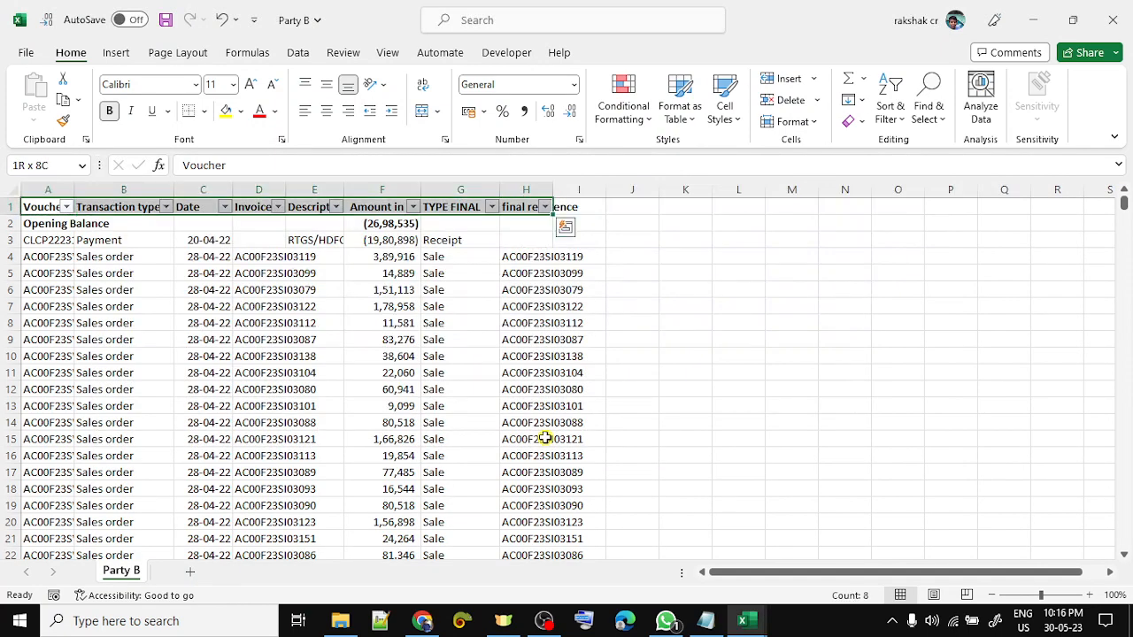
pyautogui.hotkey('ctrl', 'shift', 'Down')
pyautogui.hotkey('ctrl', 'c')
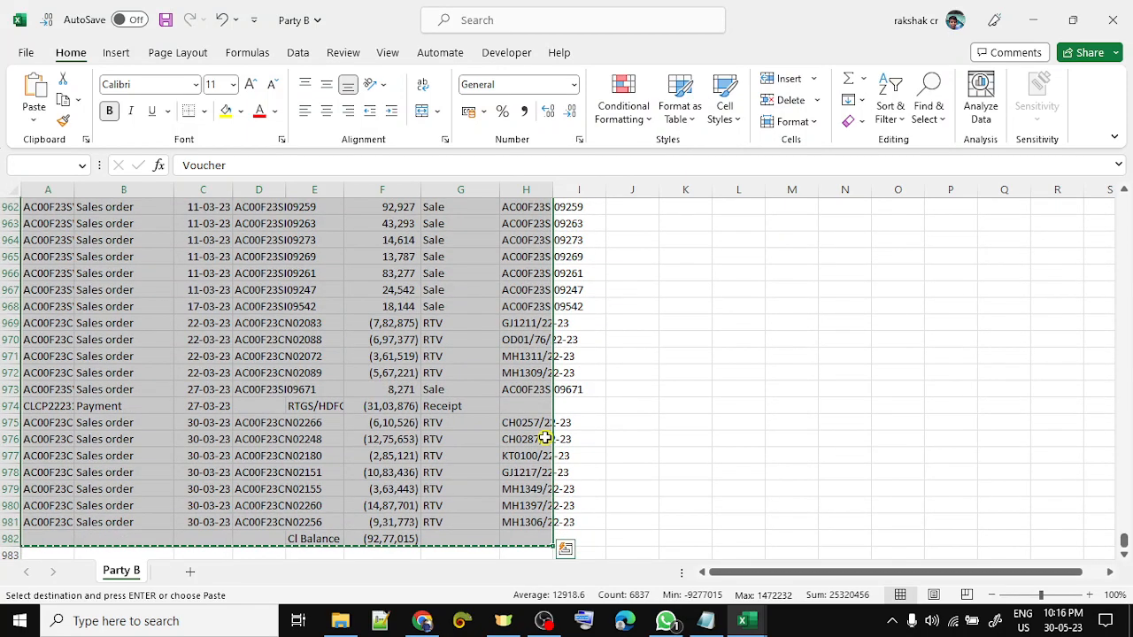
pyautogui.hotkey('alt', 'Tab')
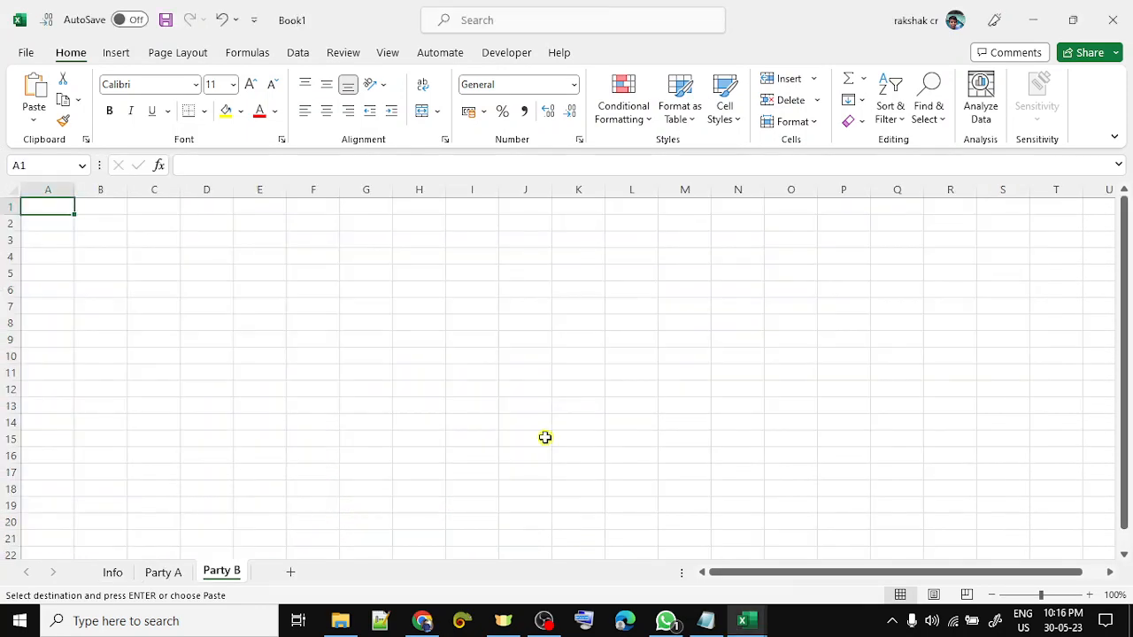
pyautogui.hotkey('ctrl', 'v')
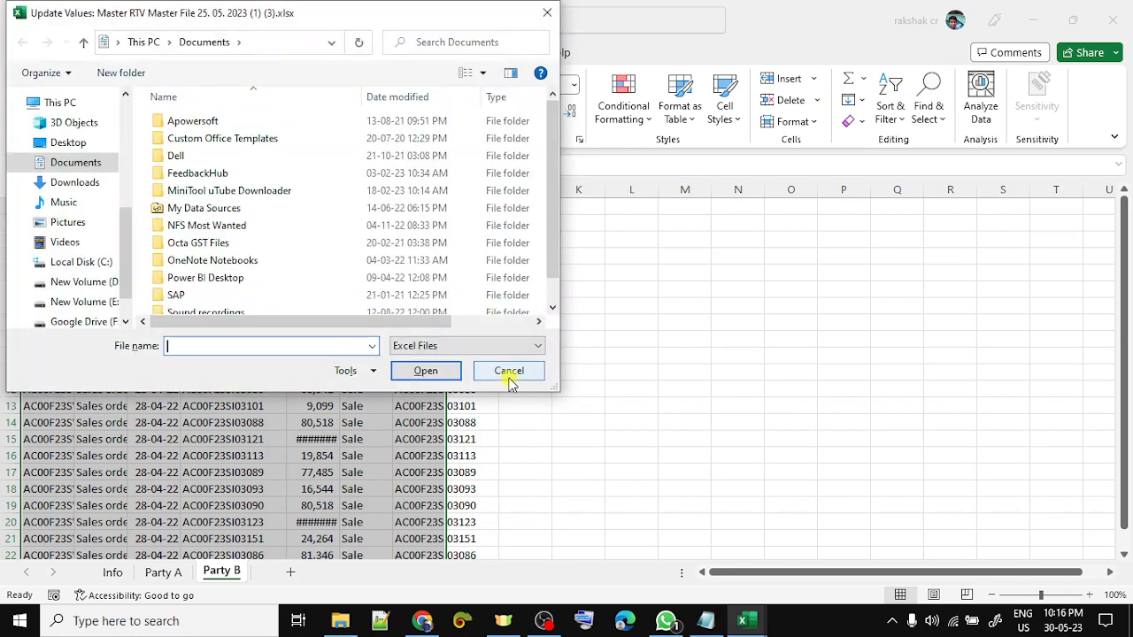
pyautogui.click(510, 372)
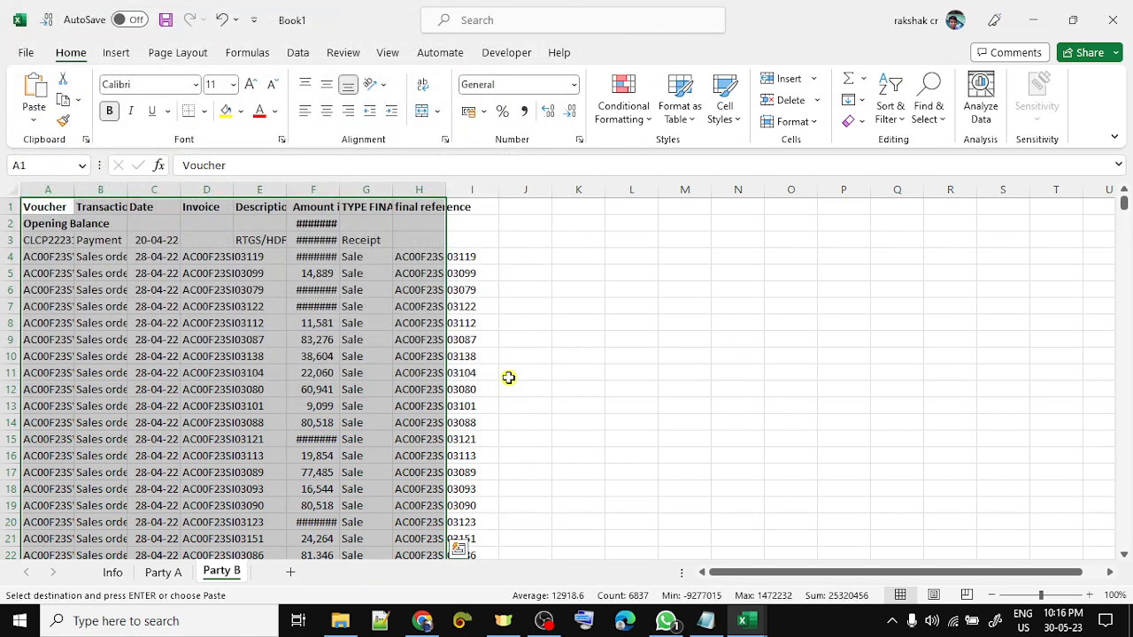
pyautogui.hotkey('ctrl', 'z')
pyautogui.hotkey('ctrl', 'alt', 'v')
pyautogui.press('v')
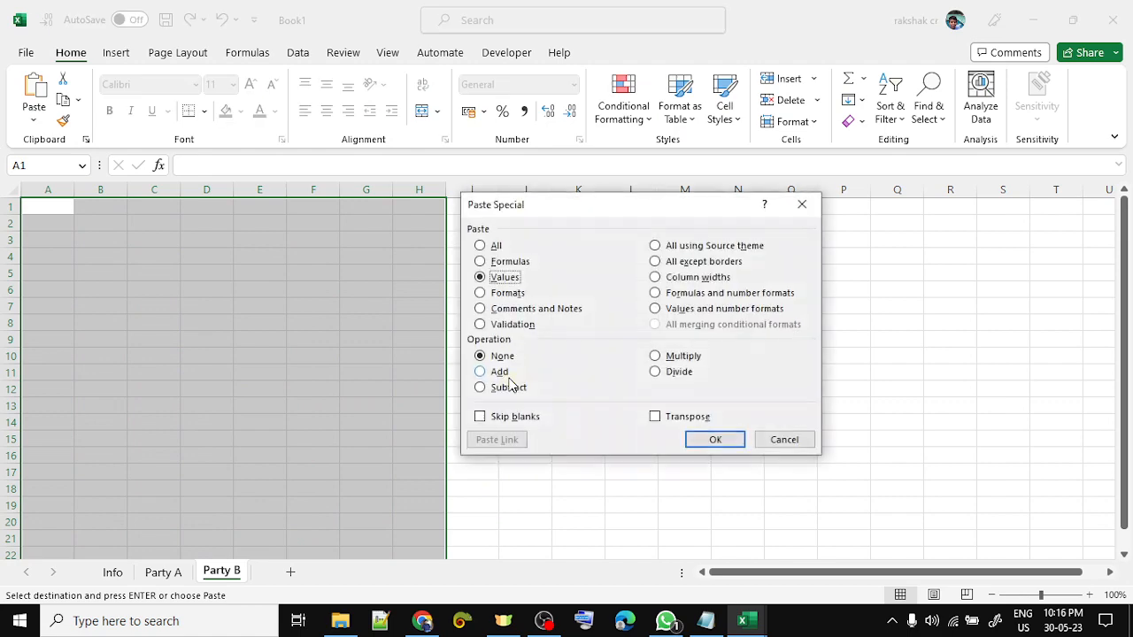
pyautogui.press('Return')
# - Format the Date column as dd-mmm-yy dates
pyautogui.press('Right')
pyautogui.press('Down')
pyautogui.press('Left')
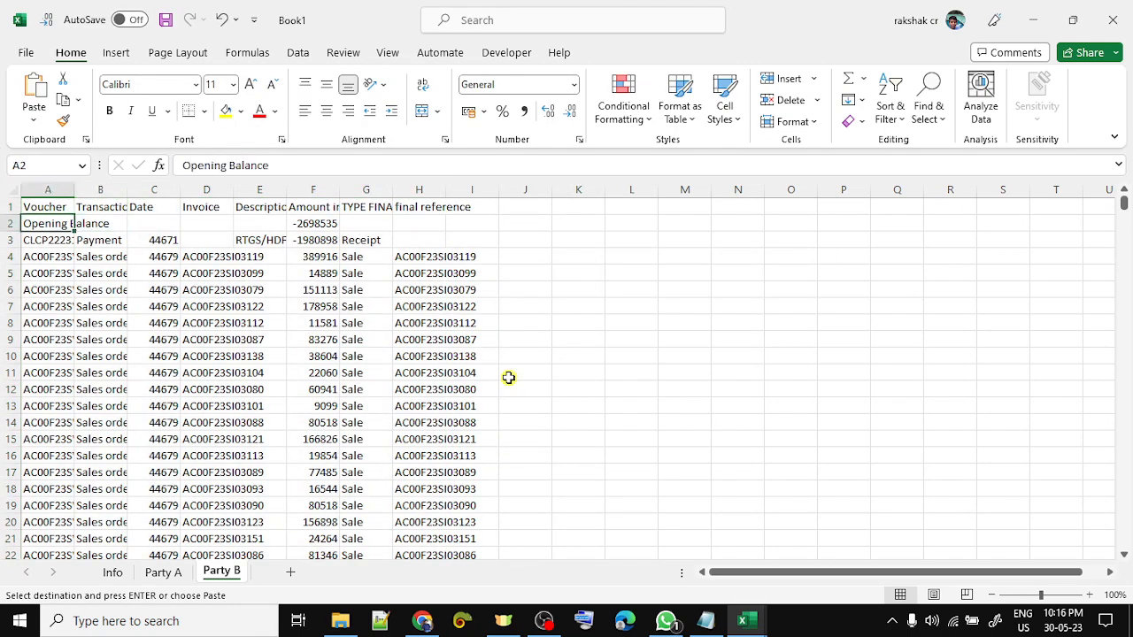
pyautogui.press('Right')
pyautogui.press('Right')
pyautogui.hotkey('ctrl', 'shift', 'Down')
pyautogui.hotkey('ctrl', 'shift', 'Down')
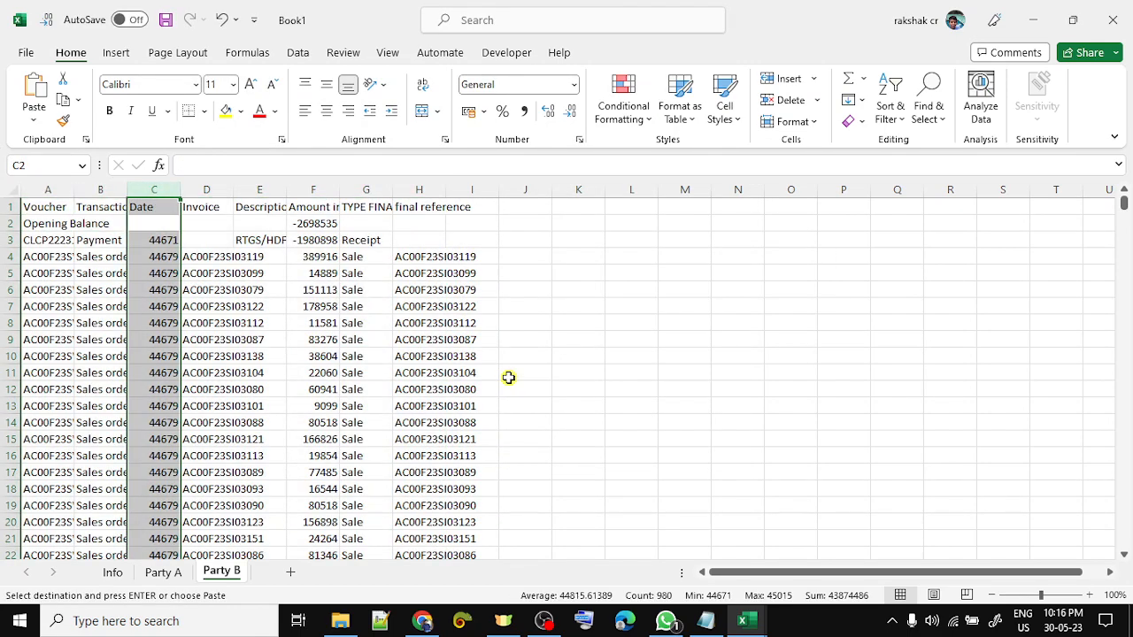
pyautogui.hotkey('ctrl', 'shift', '3')
# - Turn on header filters for the Party B table and copy its opening balance amount
pyautogui.hotkey('ctrl', 'Home')
pyautogui.hotkey('ctrl', 'shift', 'Right')
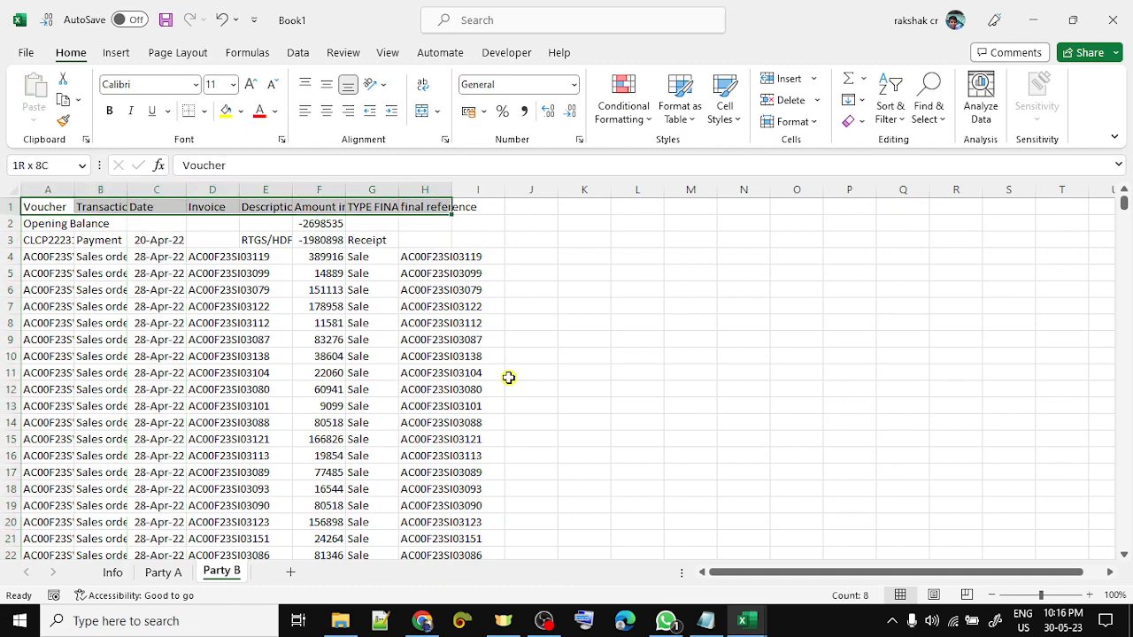
pyautogui.hotkey('ctrl', 'shift', 'End')
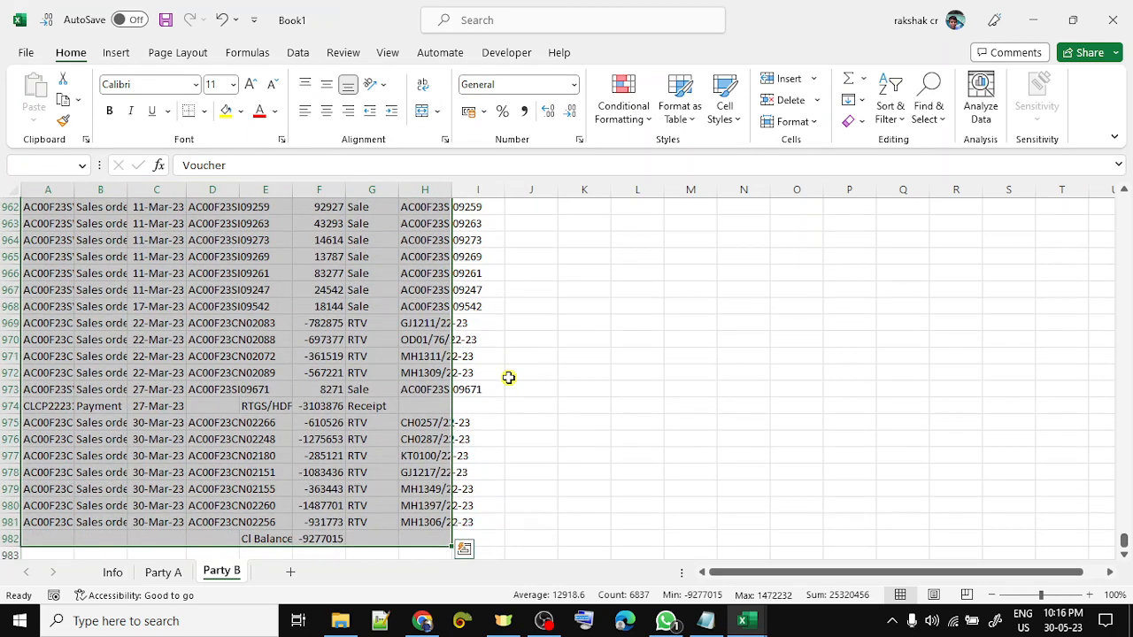
pyautogui.hotkey('ctrl', 'Home')
pyautogui.press('Down')
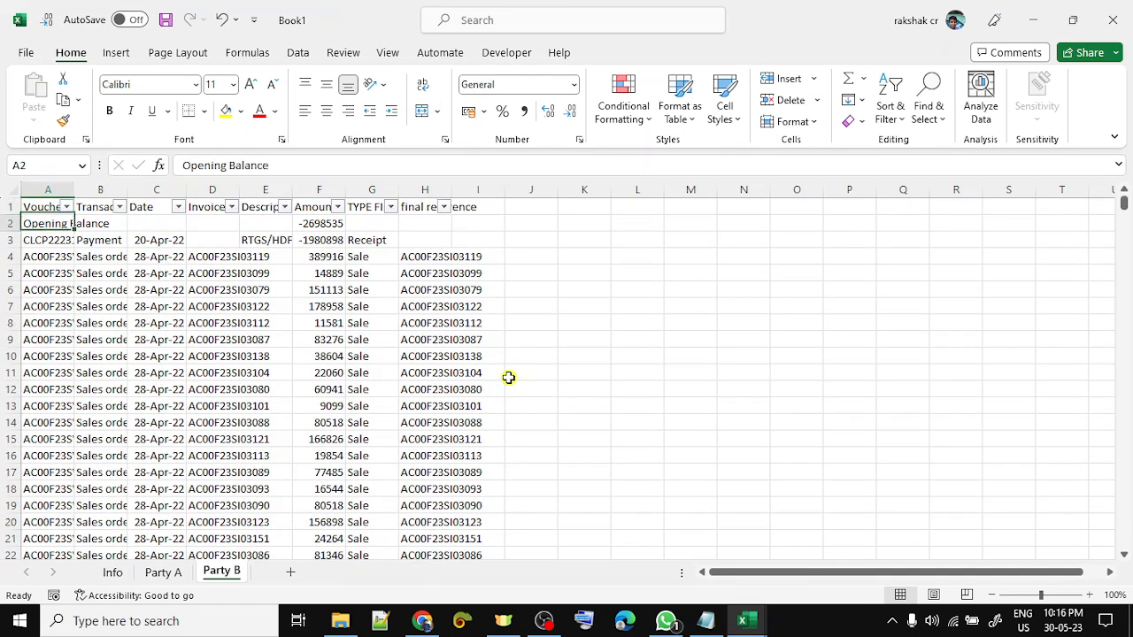
pyautogui.press('Right')
pyautogui.press('Right')
pyautogui.press('Right')
pyautogui.press('Right')
pyautogui.press('Right')
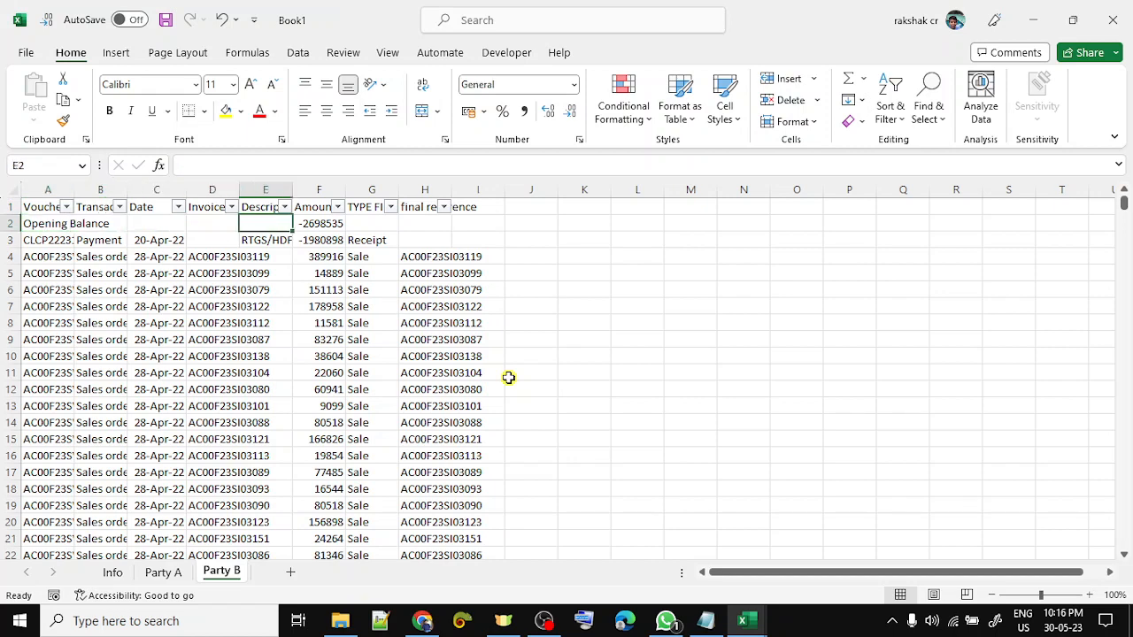
pyautogui.hotkey('ctrl', 'c')
# - Paste Party B's opening balance -2698535 as a value into C4 on the Info sheet
pyautogui.hotkey('ctrl', 'pageup')
pyautogui.hotkey('ctrl', 'pageup')
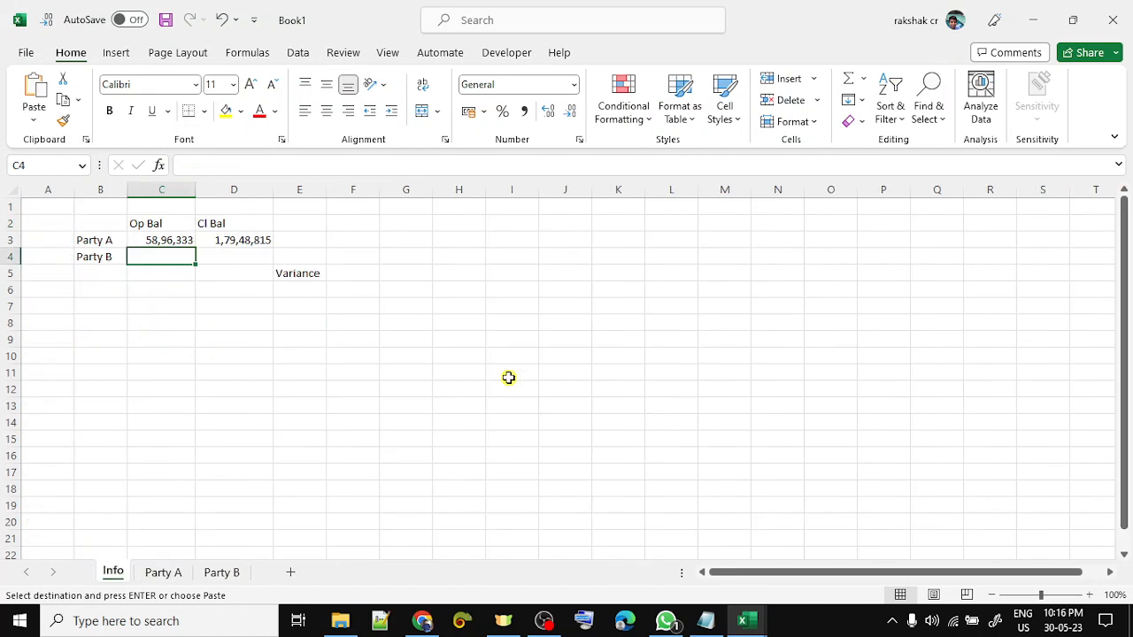
pyautogui.hotkey('ctrl', 'alt', 'v')
pyautogui.press('v')
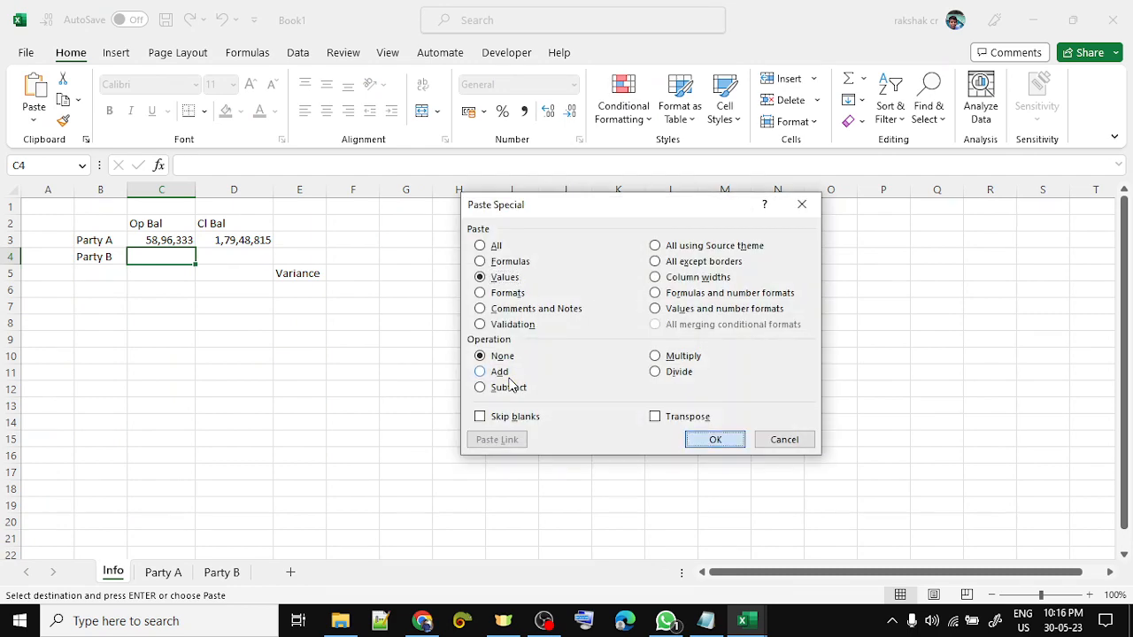
pyautogui.press('Return')
# - Copy Party B's closing balance -9277015 and paste it as a value into D4
pyautogui.press('Right')
pyautogui.hotkey('ctrl', 'pagedown')
pyautogui.hotkey('ctrl', 'pagedown')
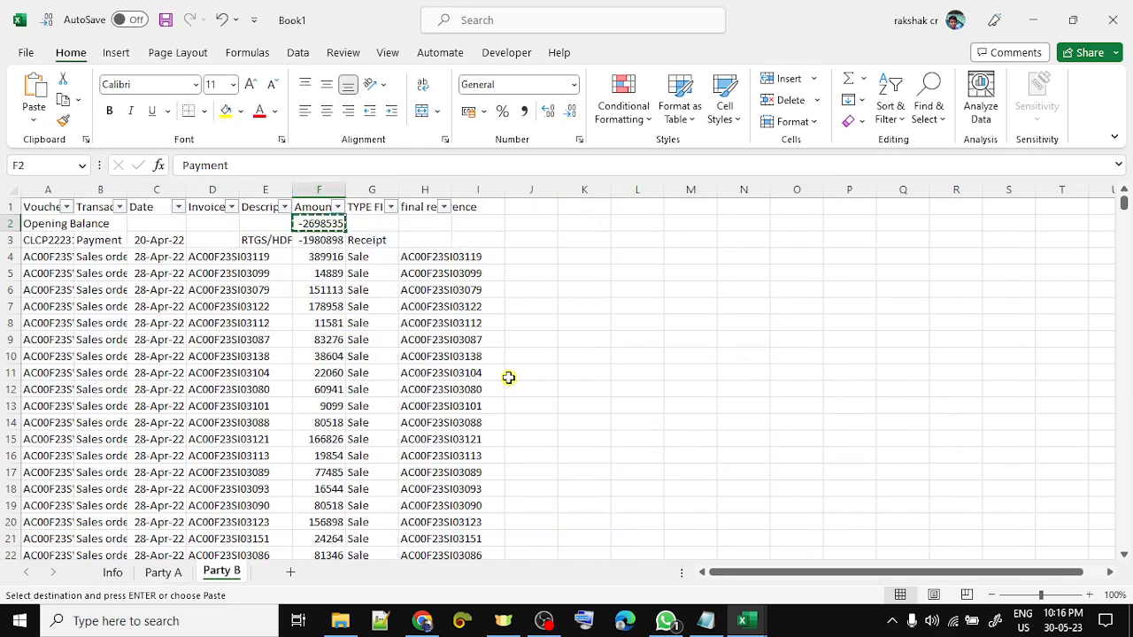
pyautogui.press('Down')
pyautogui.hotkey('ctrl', 'Down')
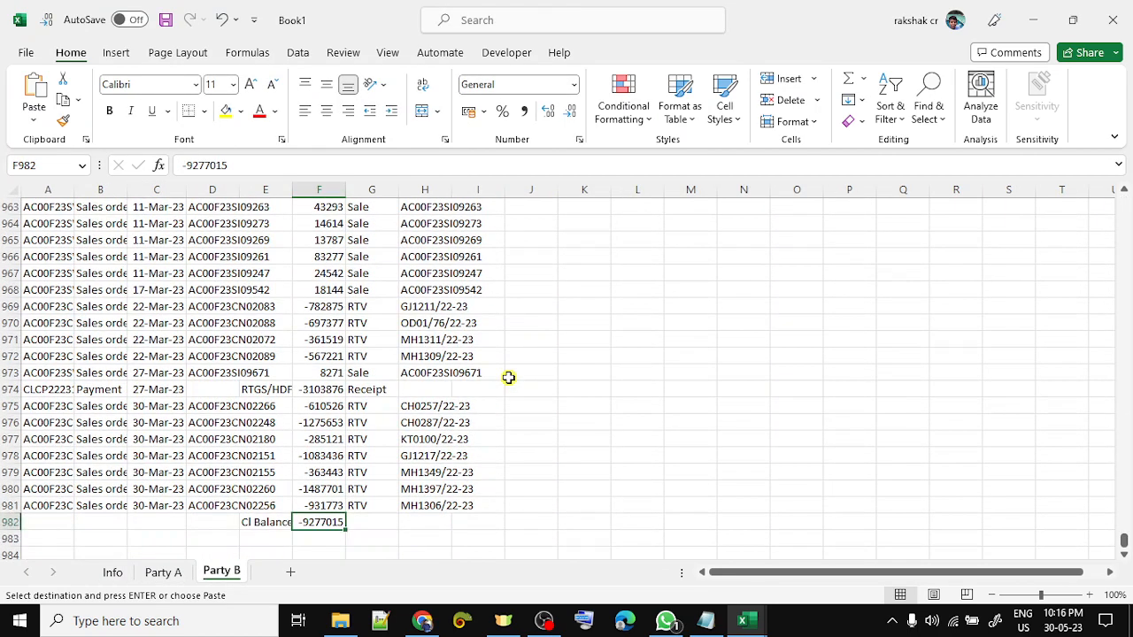
pyautogui.hotkey('ctrl', 'c')
pyautogui.hotkey('ctrl', 'pageup')
pyautogui.hotkey('ctrl', 'pageup')
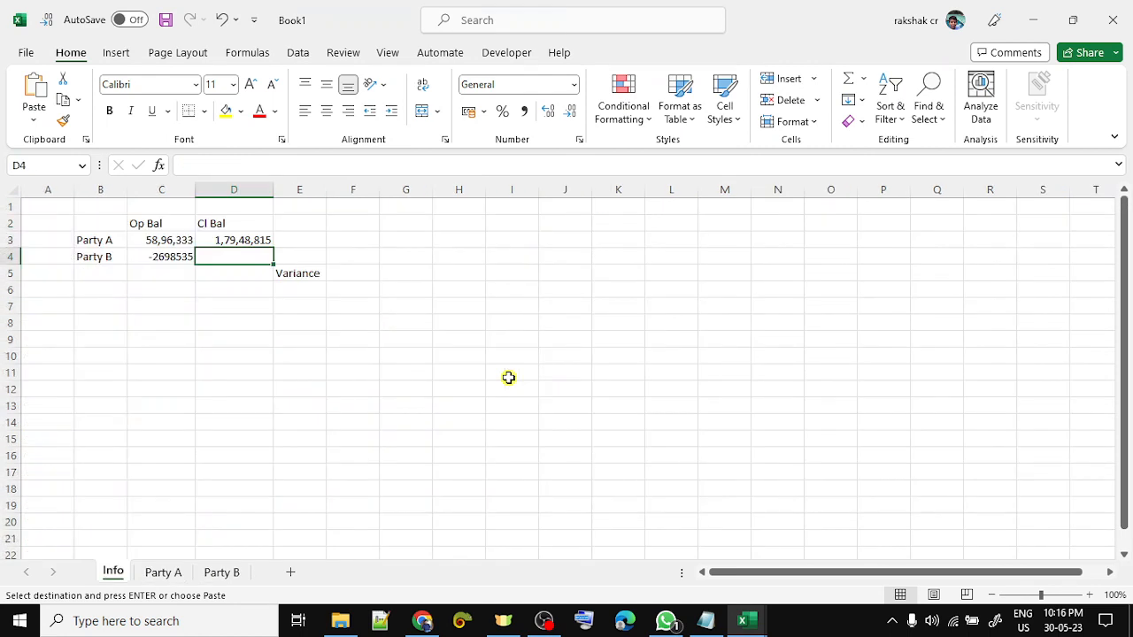
pyautogui.hotkey('ctrl', 'alt', 'v')
pyautogui.press('v')
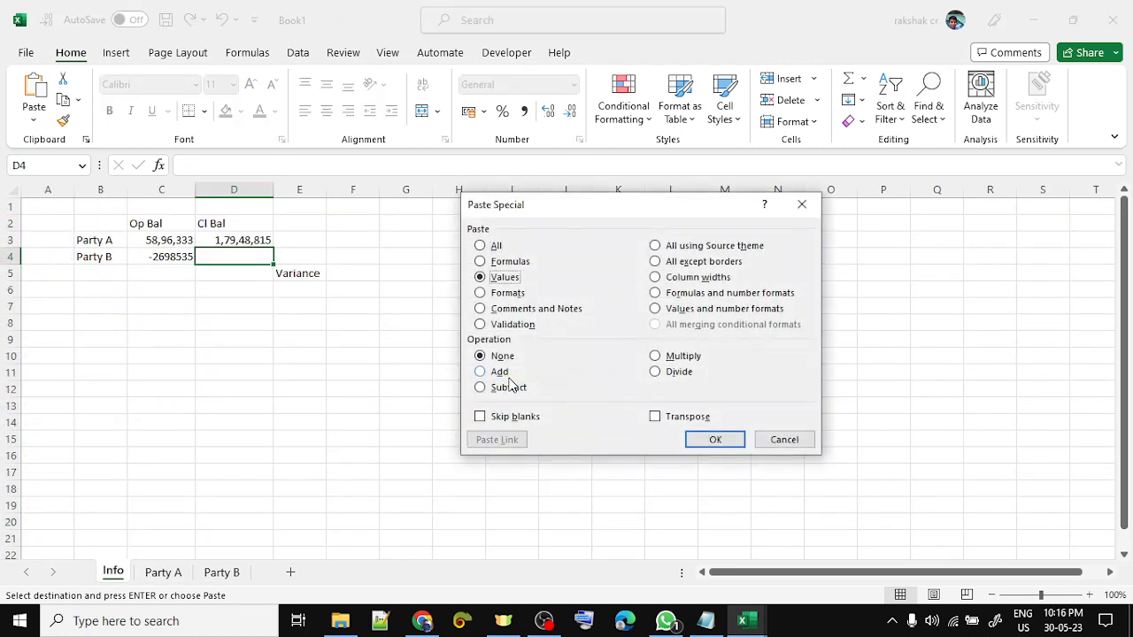
pyautogui.press('Return')
# - AutoSum the two closing balances in D5 to get the 86,71,800 variance
pyautogui.press('Down')
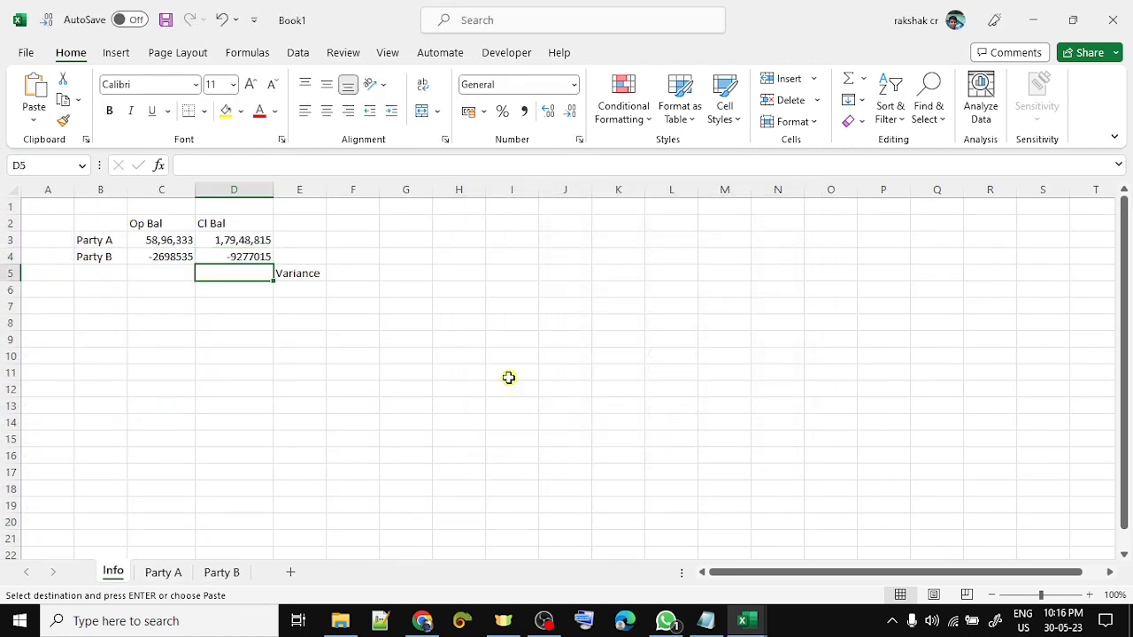
pyautogui.hotkey('alt', '=')
pyautogui.press('Return')
# - Auto-fit columns C and D and format the balances with commas and no decimals
pyautogui.press('Up')
pyautogui.press('Left')
pyautogui.press('Up')
pyautogui.press('Up')
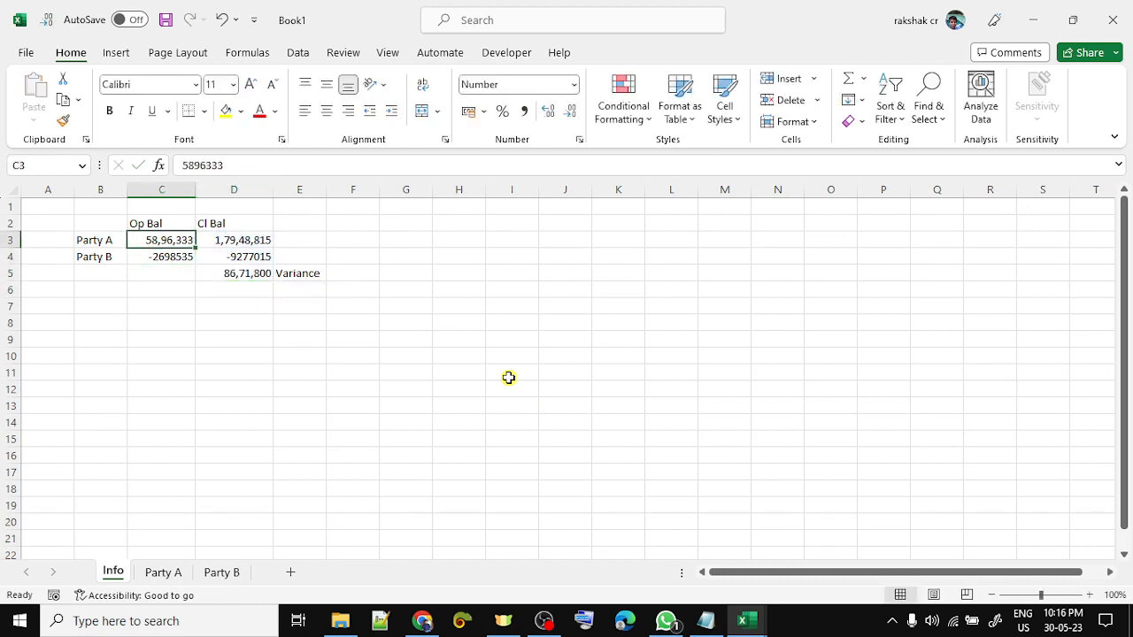
pyautogui.hotkey('shift', 'Right')
pyautogui.hotkey('shift', 'Down')
pyautogui.hotkey('shift', 'Down')
pyautogui.hotkey('alt', 'o')
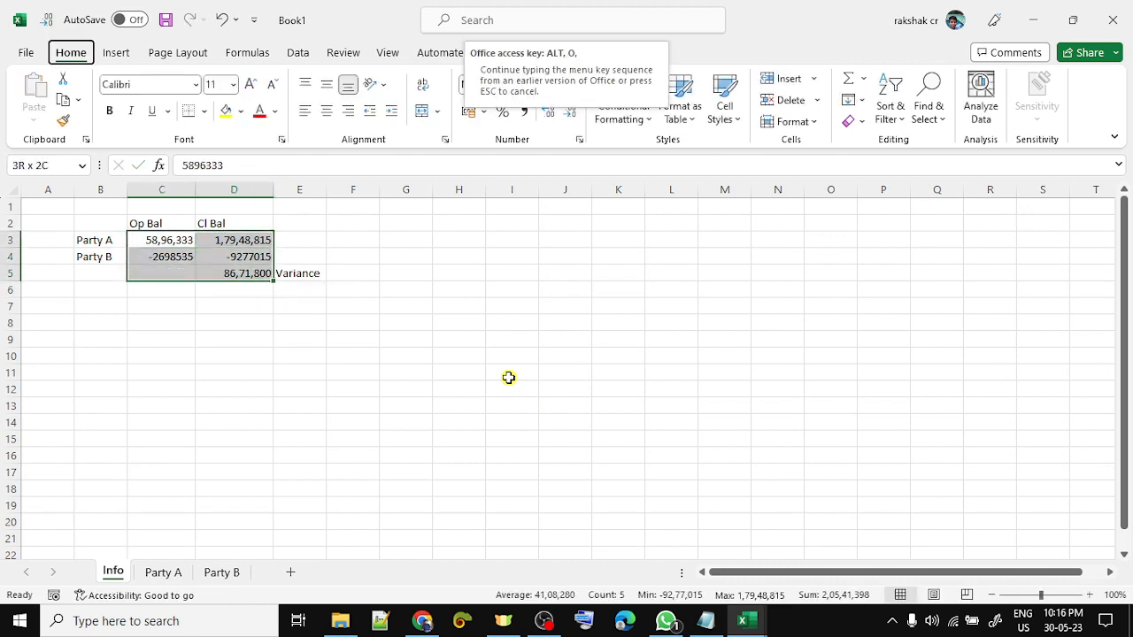
pyautogui.press('c')
pyautogui.press('a')
pyautogui.hotkey('ctrl', 'shift', '1')
pyautogui.hotkey('alt', '1')
pyautogui.hotkey('alt', '1')
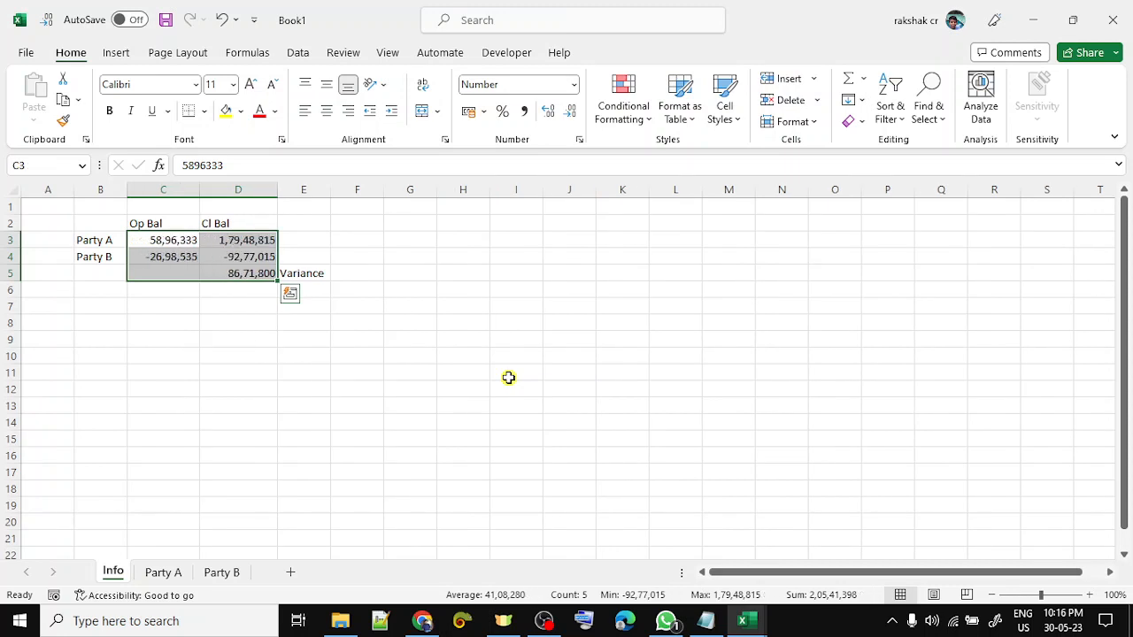
# - Make the D5 variance total bold
pyautogui.press('Left')
pyautogui.press('Up')
pyautogui.press('Right')
pyautogui.press('Right')
pyautogui.press('Down')
pyautogui.press('Down')
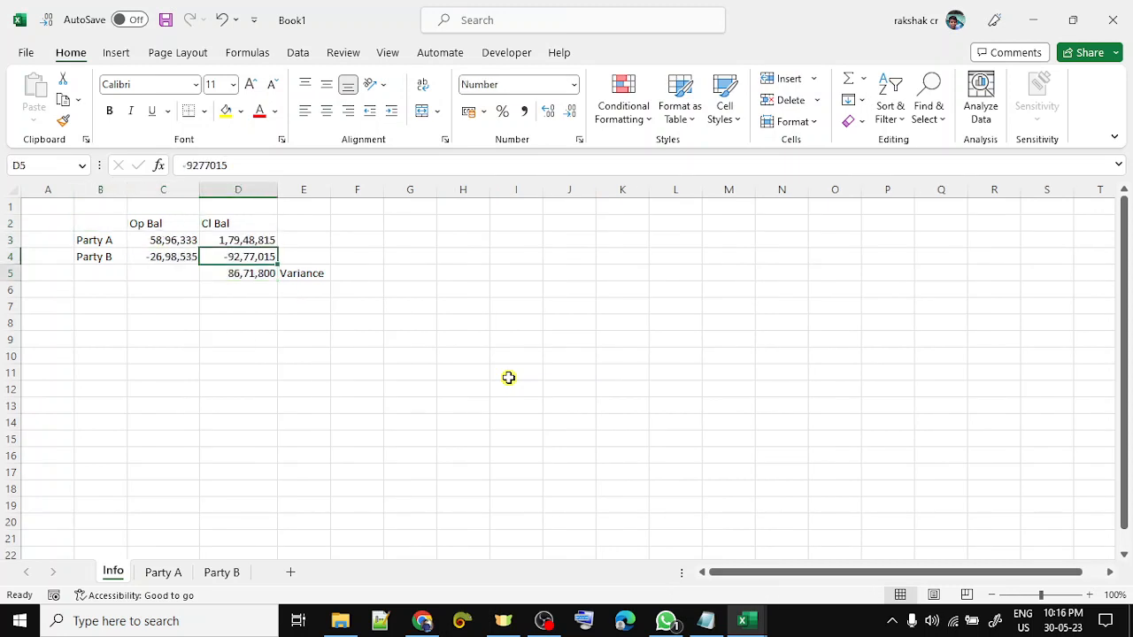
pyautogui.press('Down')
pyautogui.hotkey('ctrl', 'b')
pyautogui.press('Up')
pyautogui.press('Right')
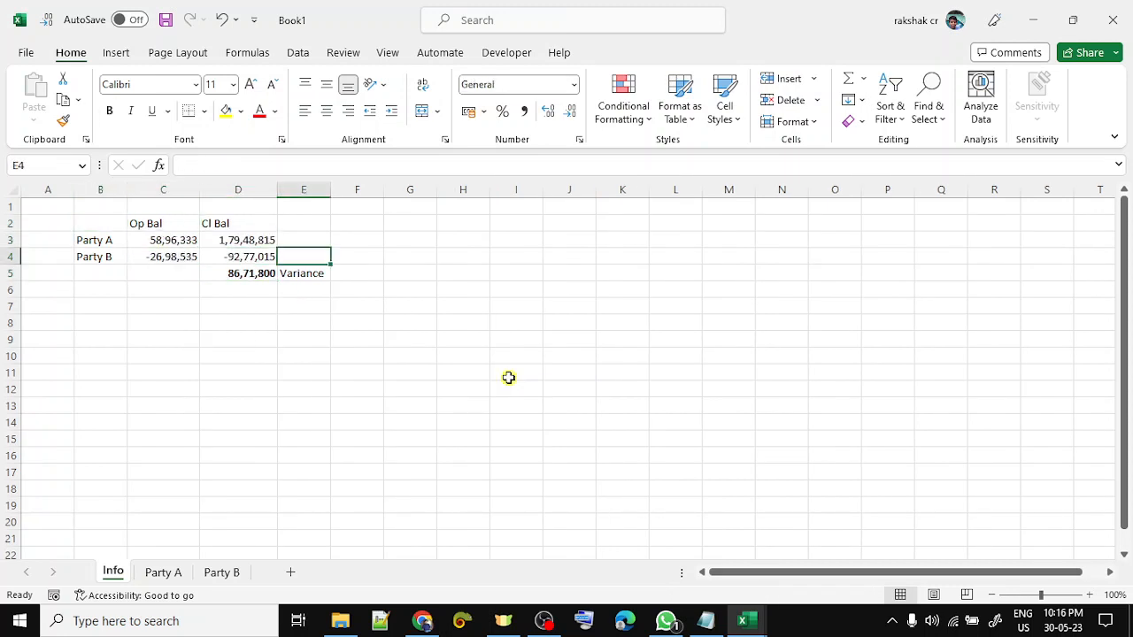
pyautogui.press('Left')
pyautogui.press('Up')
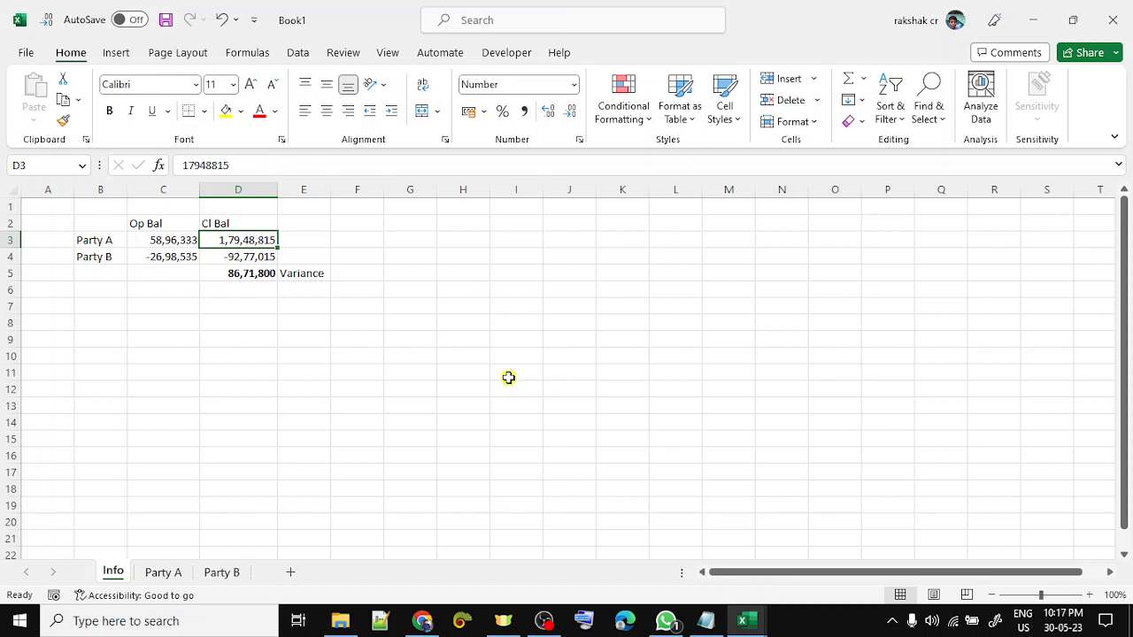
pyautogui.press('Down')
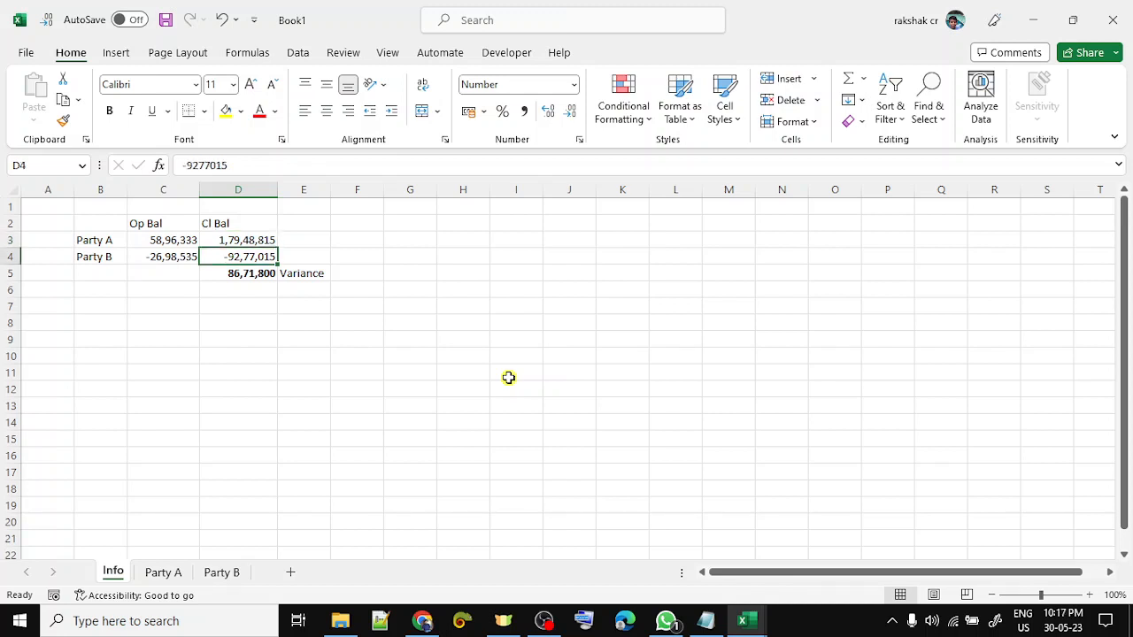
pyautogui.press('Down')
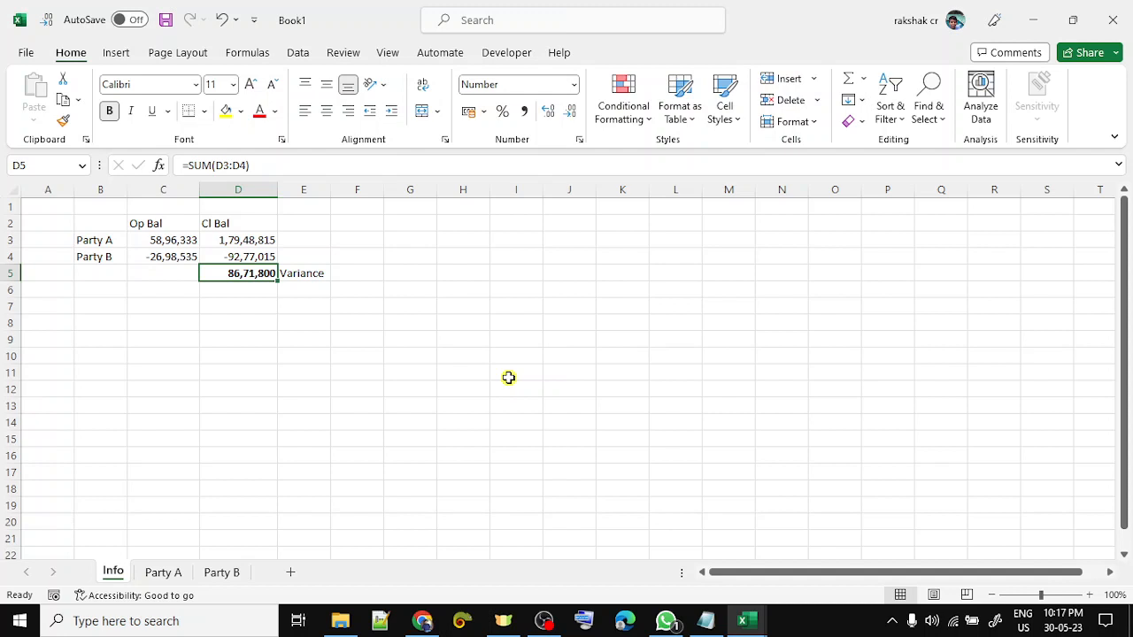
# - Copy the D5 sum formula into C5 to show the 31,97,798 opening-balance variance
pyautogui.hotkey('ctrl', 'c')
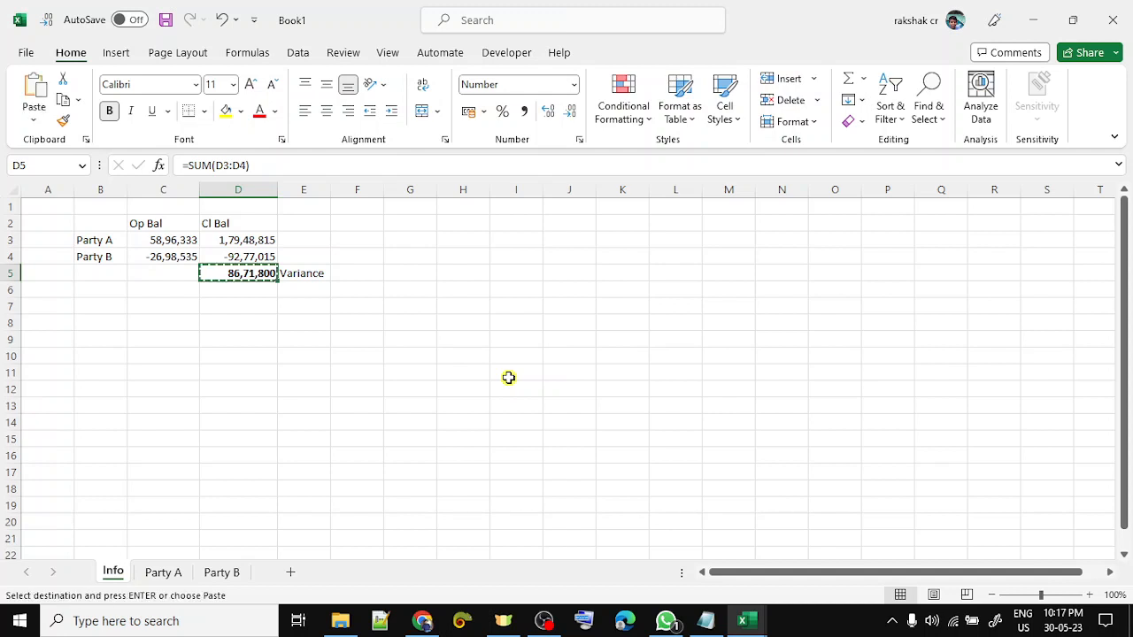
pyautogui.press('Left')
pyautogui.hotkey('ctrl', 'v')
pyautogui.press('Down')
pyautogui.press('Up')
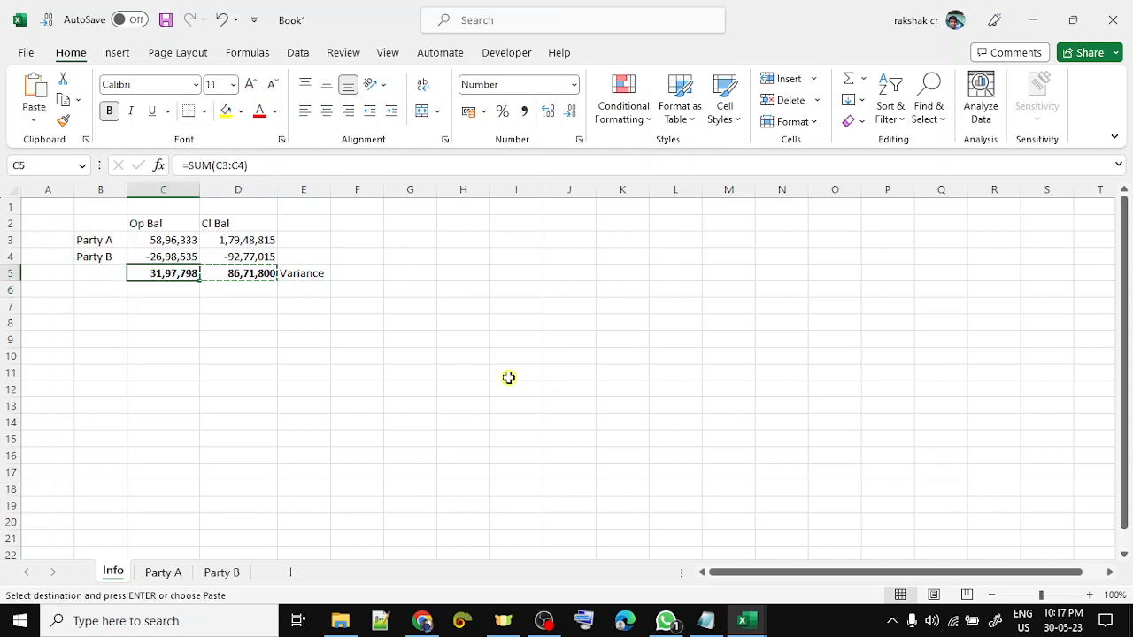
pyautogui.press('Escape')
pyautogui.press('Down')
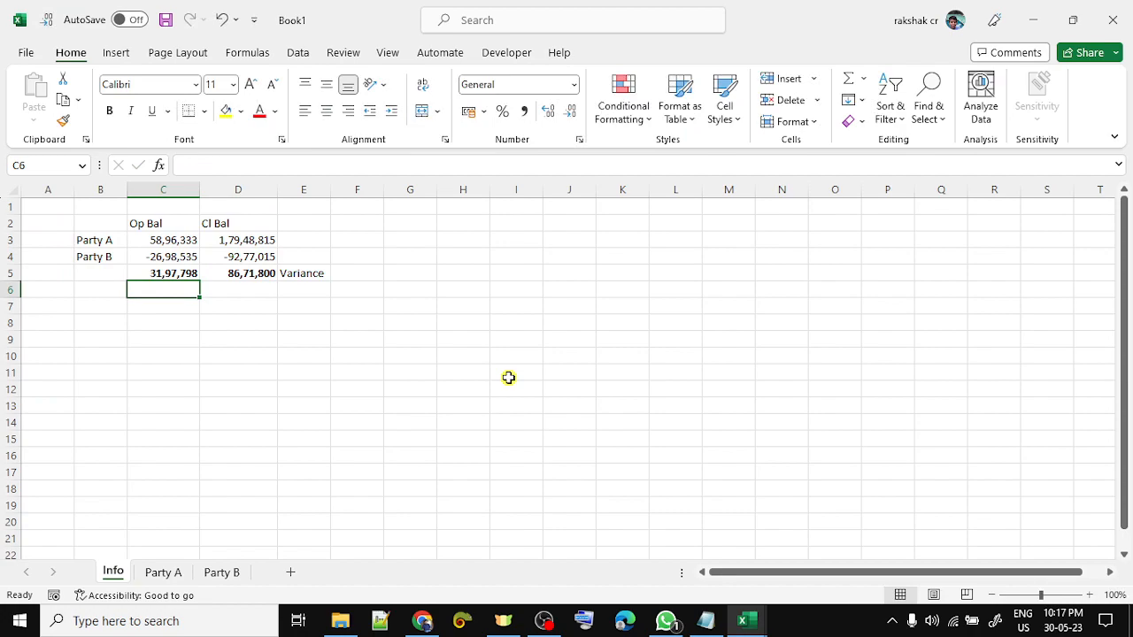
pyautogui.hotkey('ctrl', 'pagedown')
pyautogui.hotkey('ctrl', 'pagedown')
# - Delete the Opening Balance row from the Party B transaction list
pyautogui.press('Up')
pyautogui.press('Down')
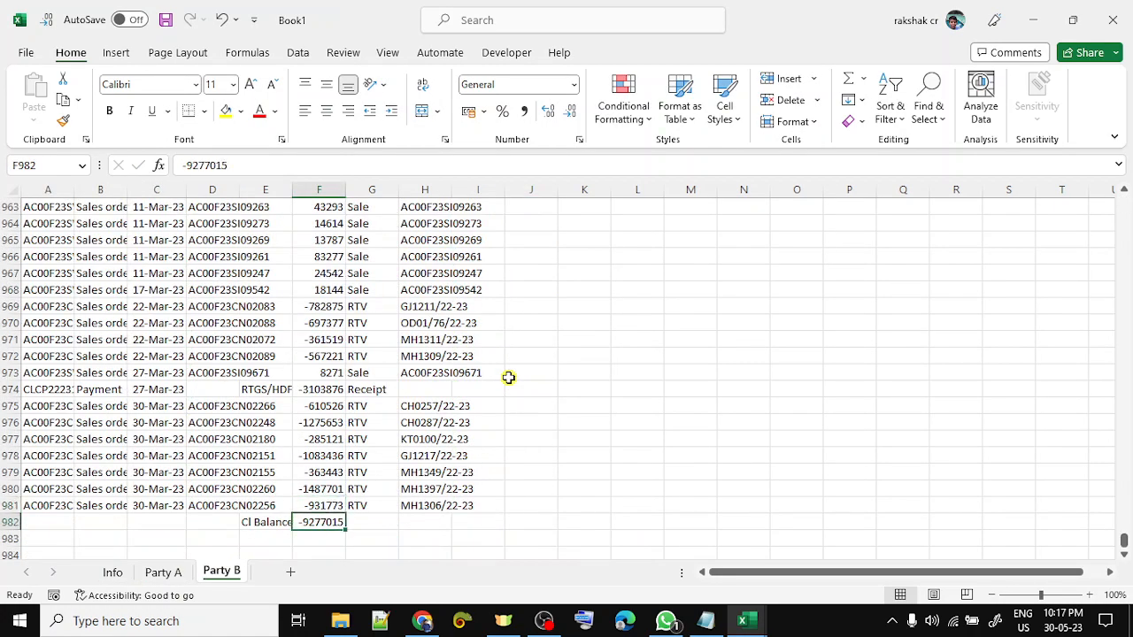
pyautogui.hotkey('shift', 'space')
pyautogui.hotkey('ctrl', 'Up')
pyautogui.press('Down')
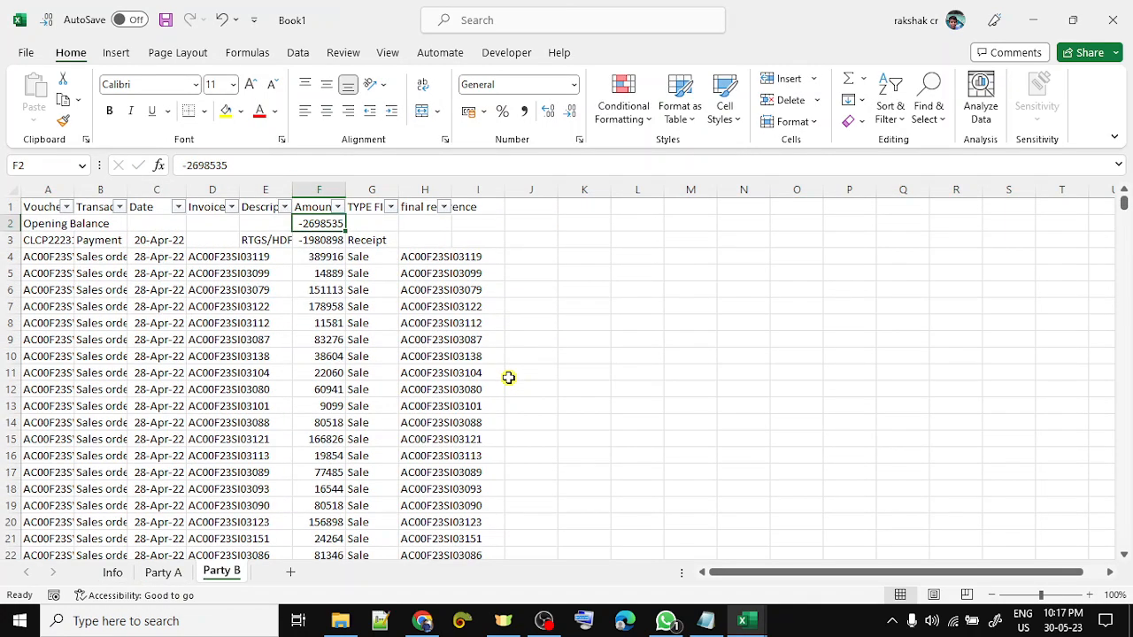
pyautogui.hotkey('shift', 'space')
pyautogui.hotkey('ctrl', '-')
# - Inspect the Party B Date column's filter list without filtering
pyautogui.press('Down')
pyautogui.press('Up')
pyautogui.press('Left')
pyautogui.press('Up')
pyautogui.press('Left')
pyautogui.press('Left')
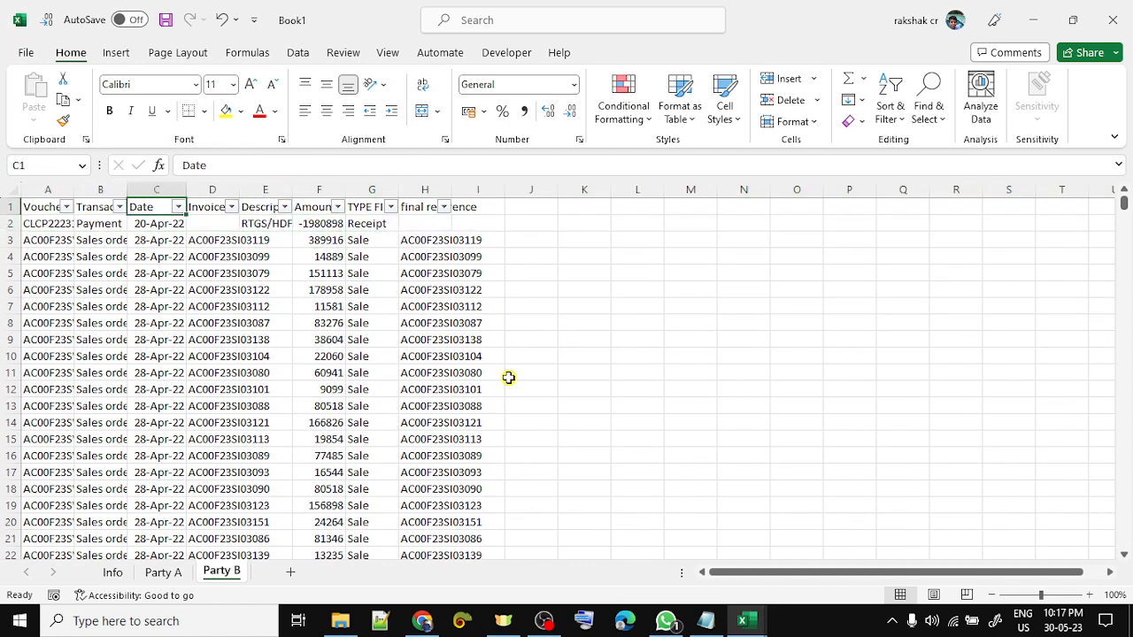
pyautogui.hotkey('alt', 'Down')
pyautogui.press('Escape')
# - Inspect the Amount column's filter list, then return to the Info sheet
pyautogui.press('Right')
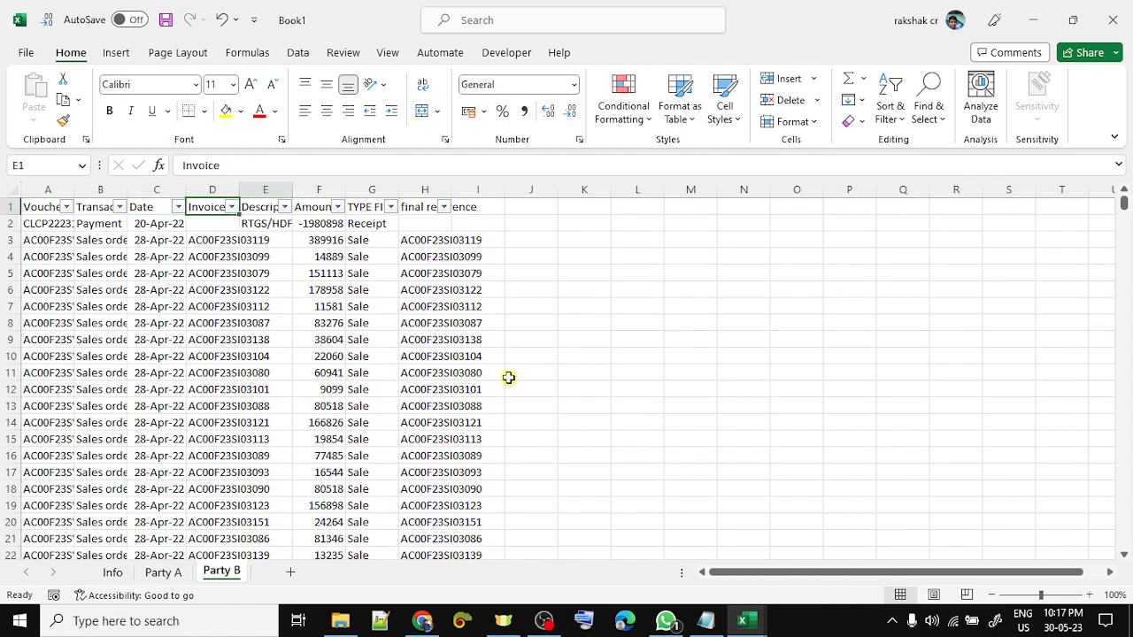
pyautogui.press('Right')
pyautogui.press('Right')
pyautogui.hotkey('alt', 'Down')
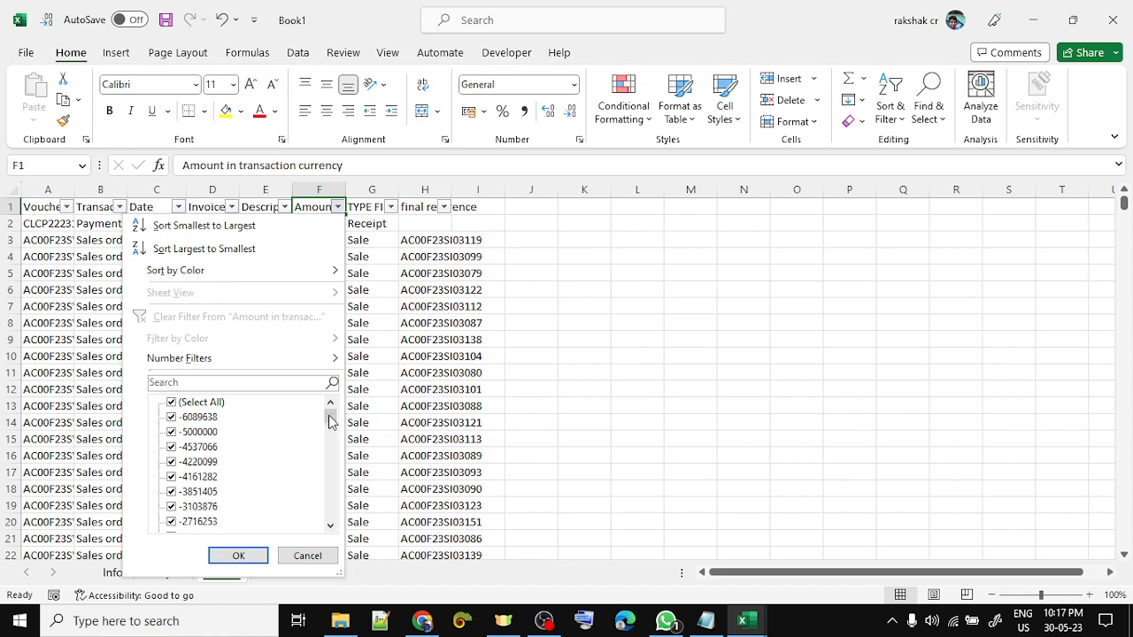
pyautogui.moveTo(332, 417); pyautogui.dragTo(352, 531)
pyautogui.press('Escape')
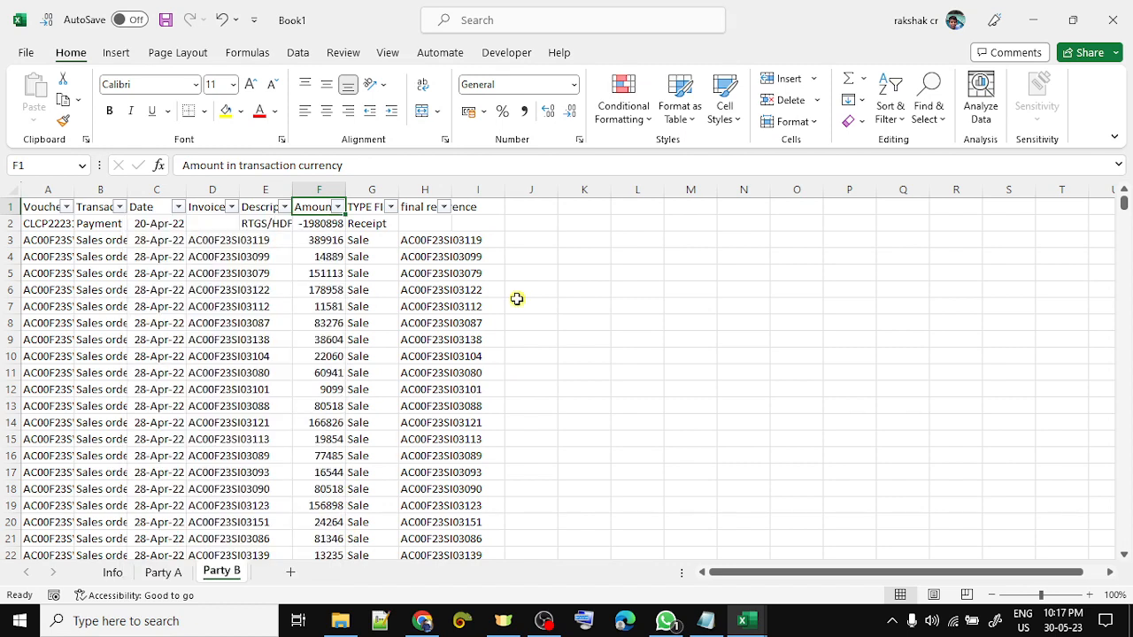
pyautogui.press('Down')
pyautogui.hotkey('ctrl', 'pageup')
pyautogui.hotkey('ctrl', 'pageup')
pyautogui.press('Down')
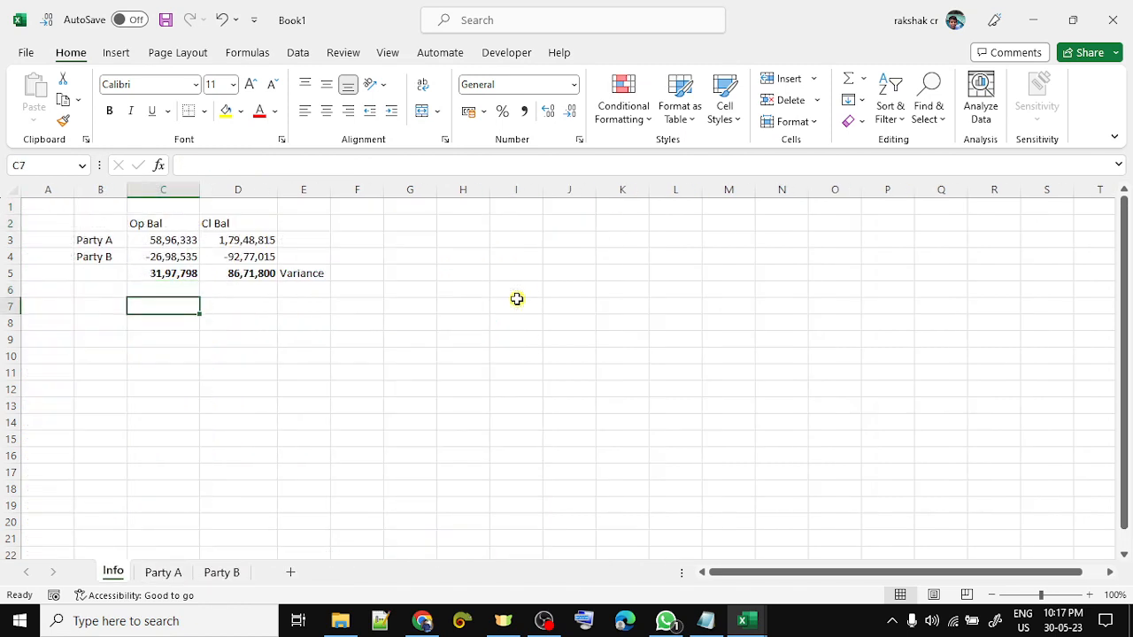
# - Enter 'Period of Reco' in B7 and auto-fit column B to it
pyautogui.press('Left')
pyautogui.write('Period')
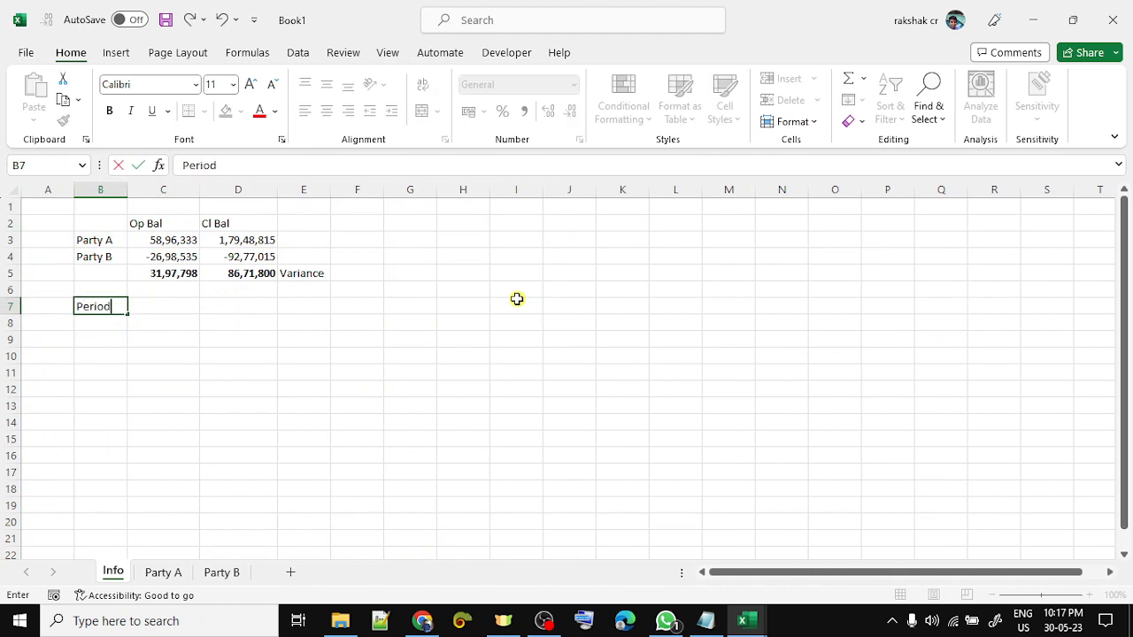
pyautogui.write(' of Reco')
pyautogui.hotkey('ctrl', 'Return')
pyautogui.hotkey('alt', 'h')
pyautogui.press('o')
pyautogui.press('i')
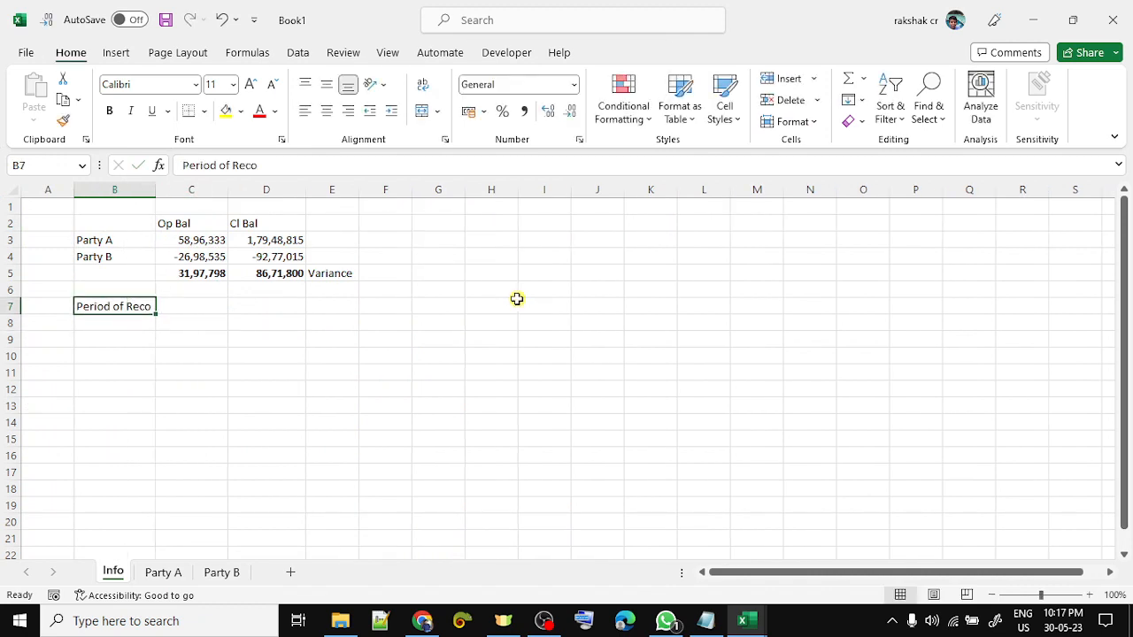
# - Label C7 'Party A' and D7 'Party B'
pyautogui.press('Right')
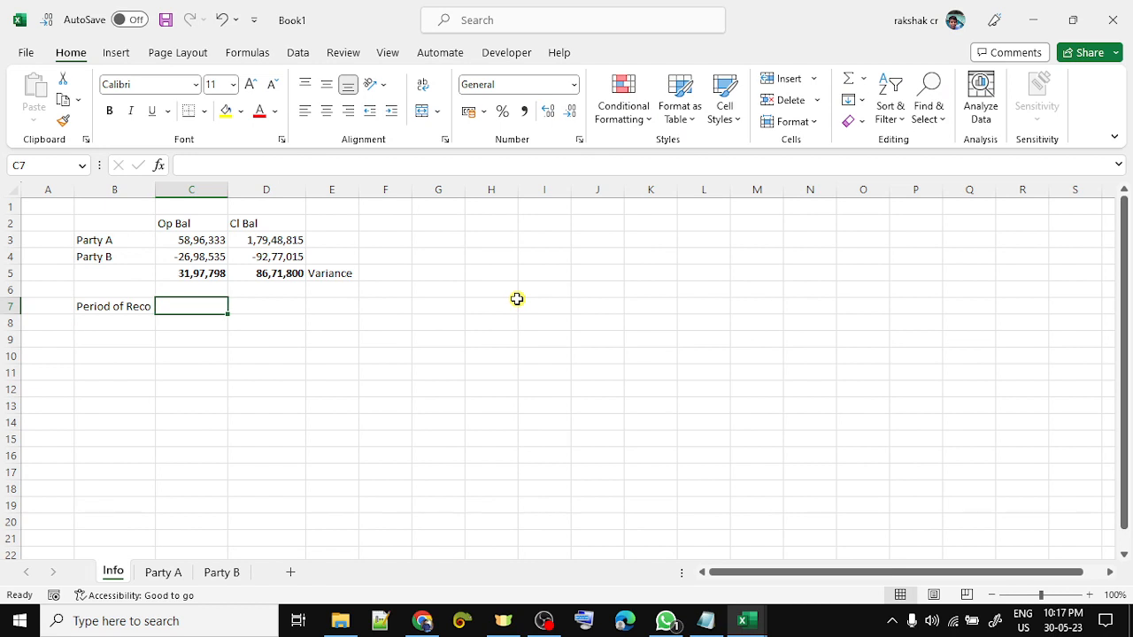
pyautogui.write('Part')
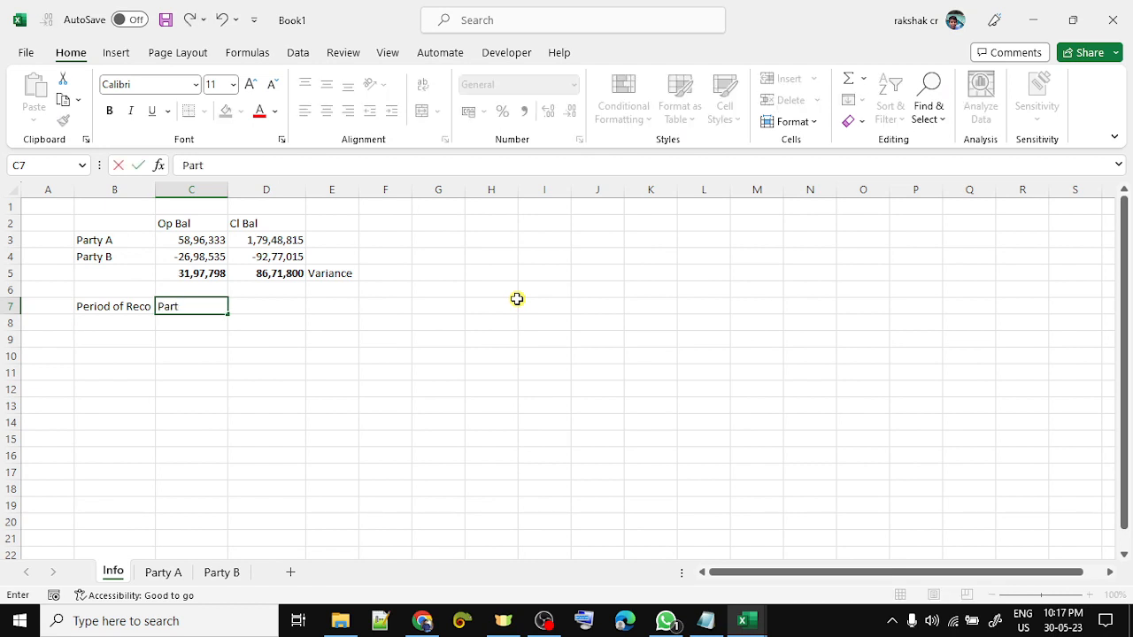
pyautogui.write('y A')
pyautogui.press('Return')
pyautogui.press('Up')
pyautogui.press('Right')
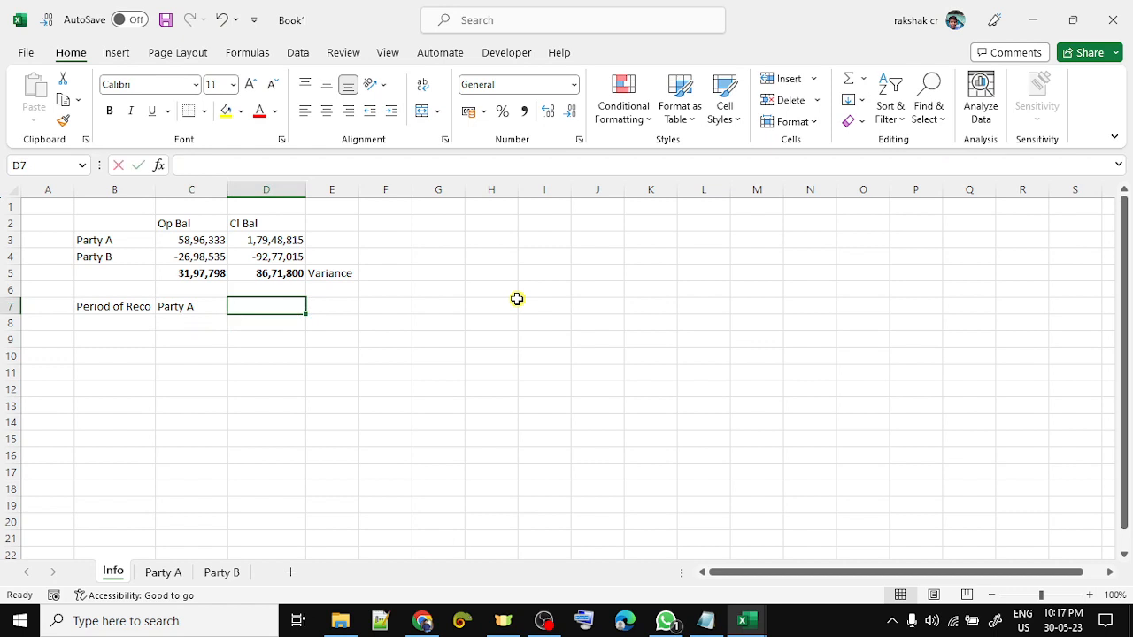
pyautogui.write('(Party B')
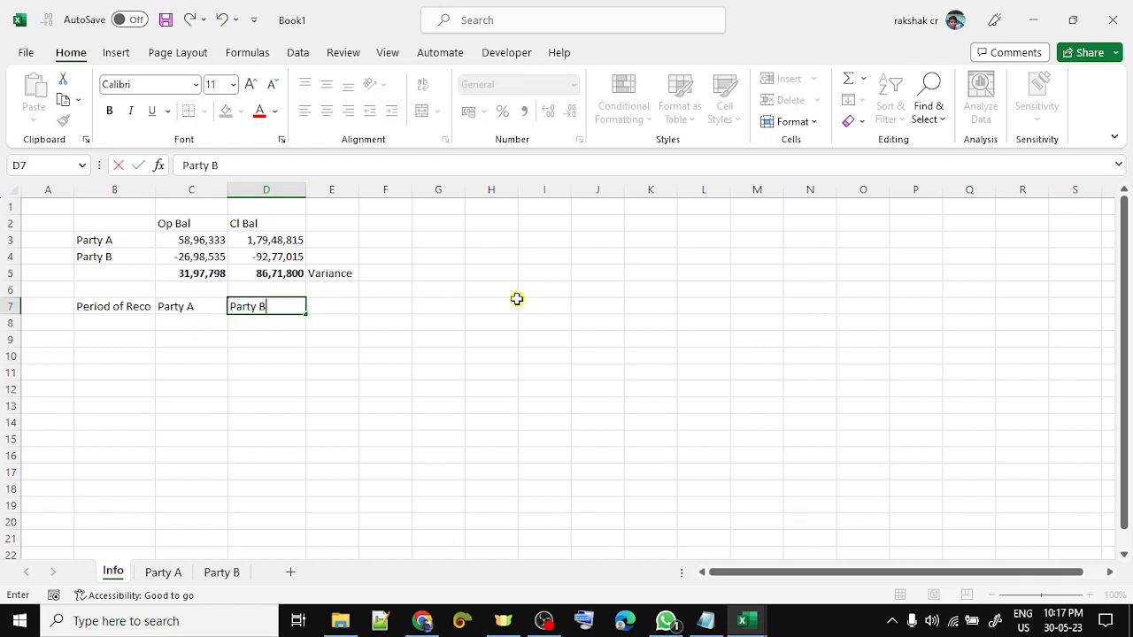
pyautogui.press('Return')
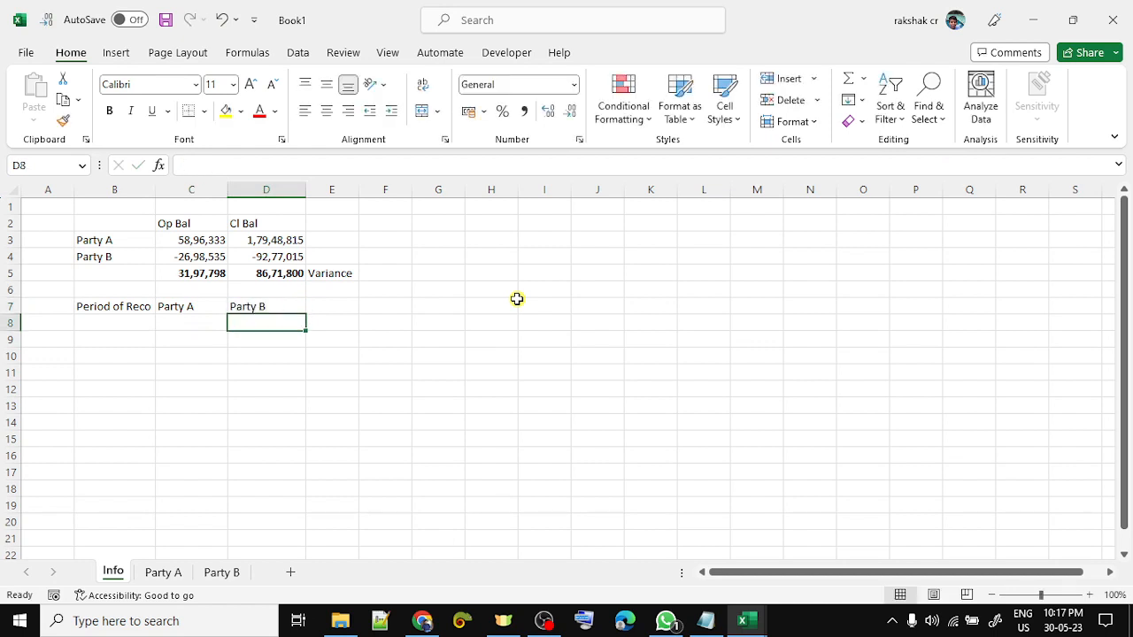
# - Add the row labels 'Start Date' in B8 and 'End Date' in B9
pyautogui.press('Left')
pyautogui.press('Left')
pyautogui.write('Start Date')
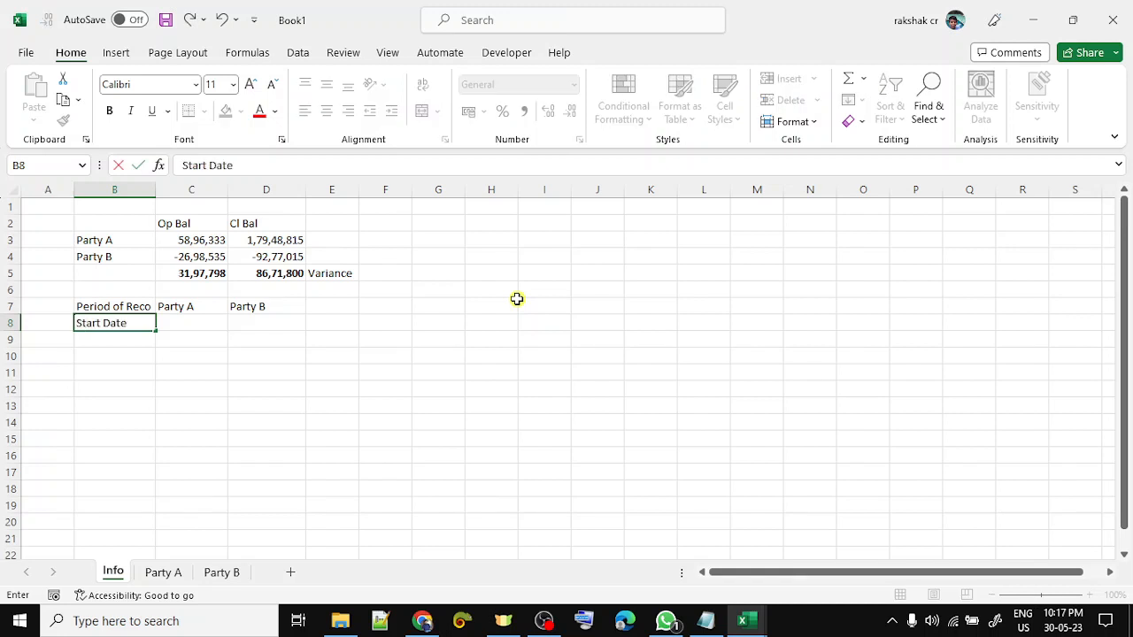
pyautogui.press('Return')
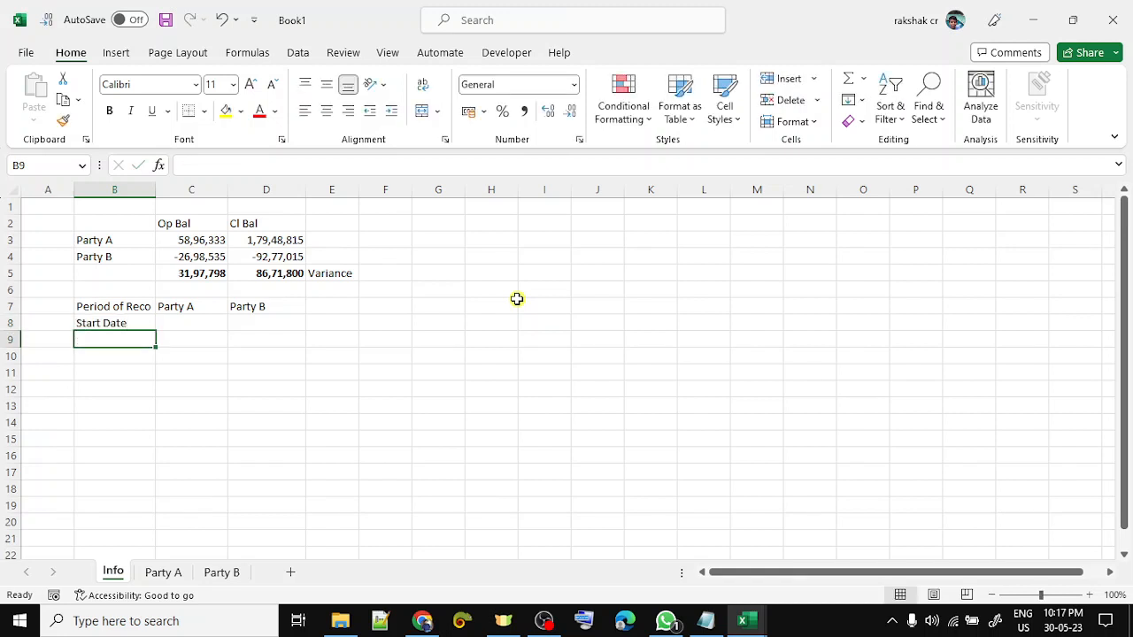
pyautogui.write('End Date')
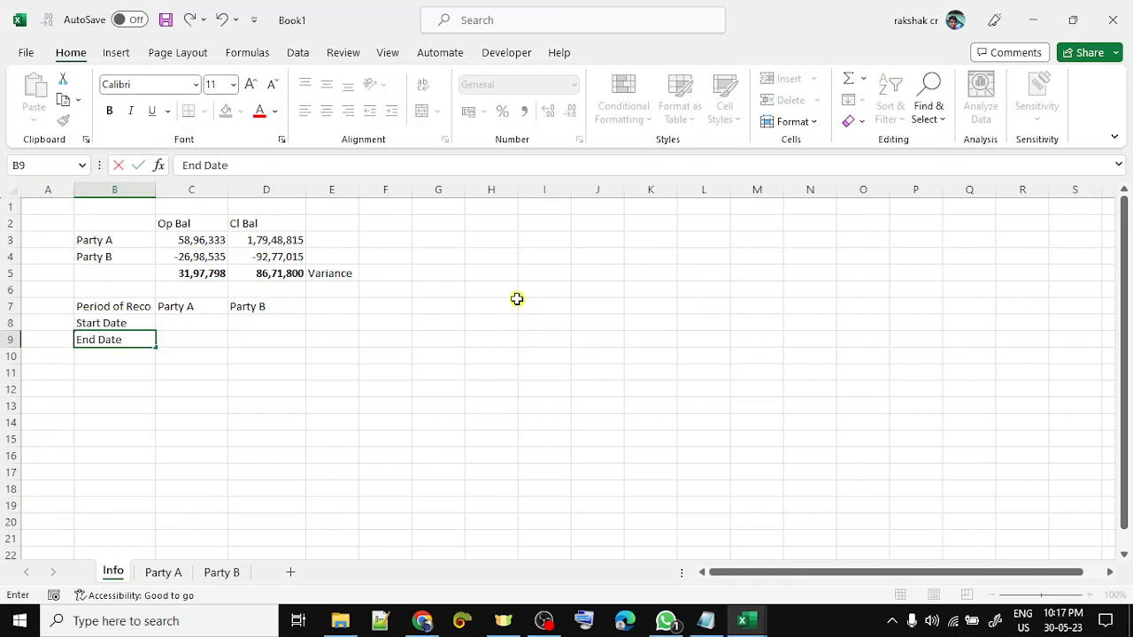
pyautogui.press('Return')
pyautogui.press('Right')
pyautogui.press('Up')
pyautogui.press('Up')
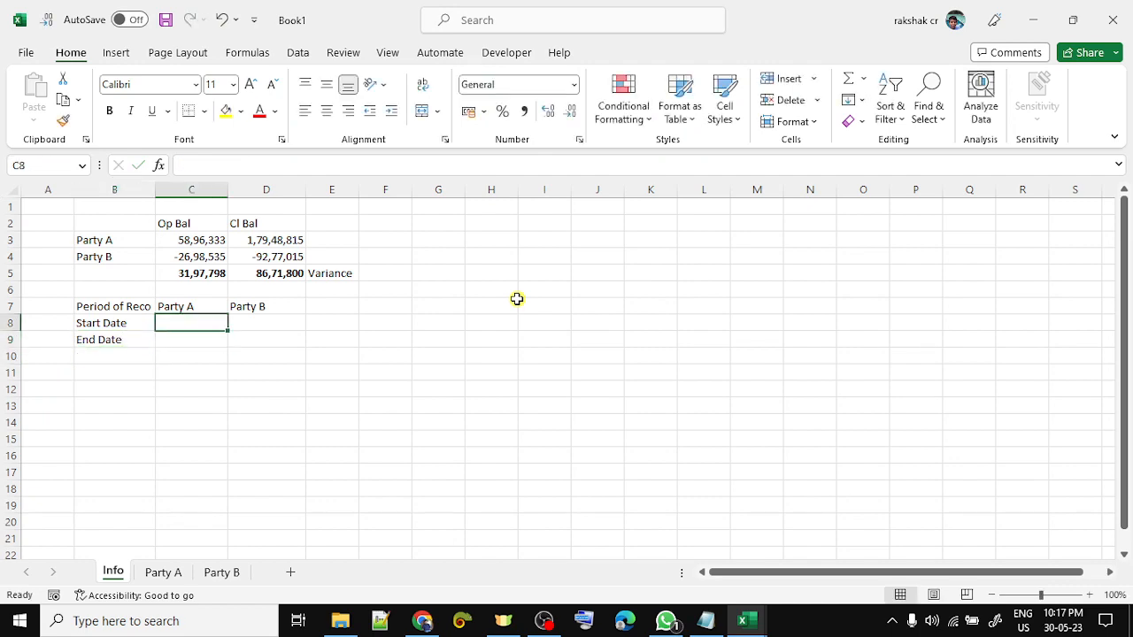
pyautogui.hotkey('ctrl', 'pagedown')
pyautogui.press('Up')
# - Check in the Date filter that the 2022 dates start in April 2022, without filtering
pyautogui.hotkey('ctrl', 'Home')
pyautogui.hotkey('alt', 'Down')
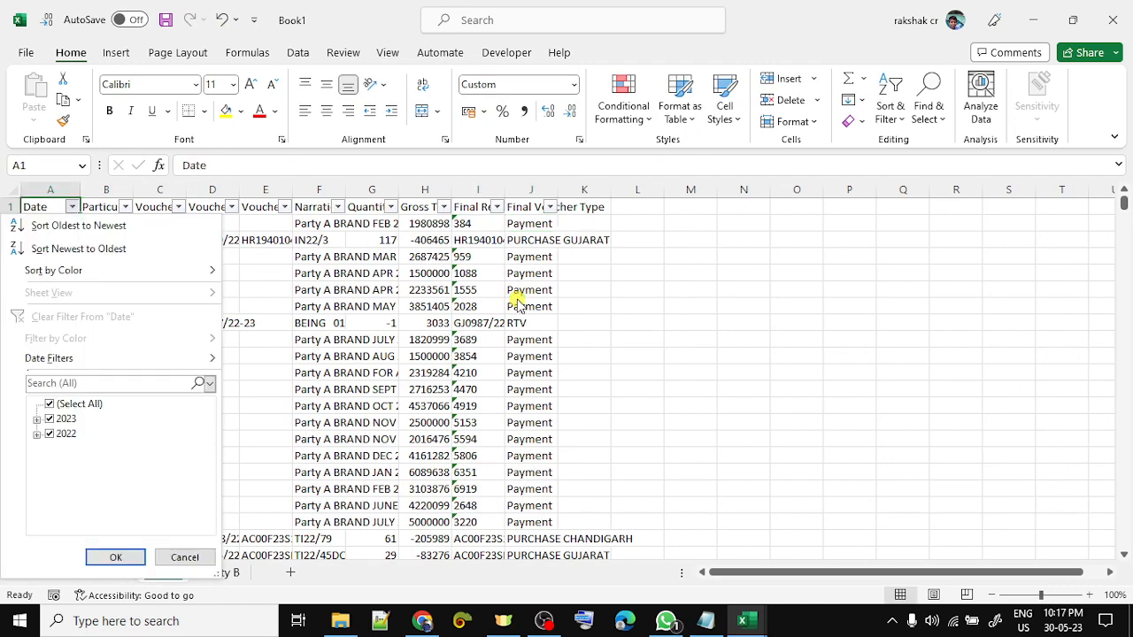
pyautogui.click(51, 404)
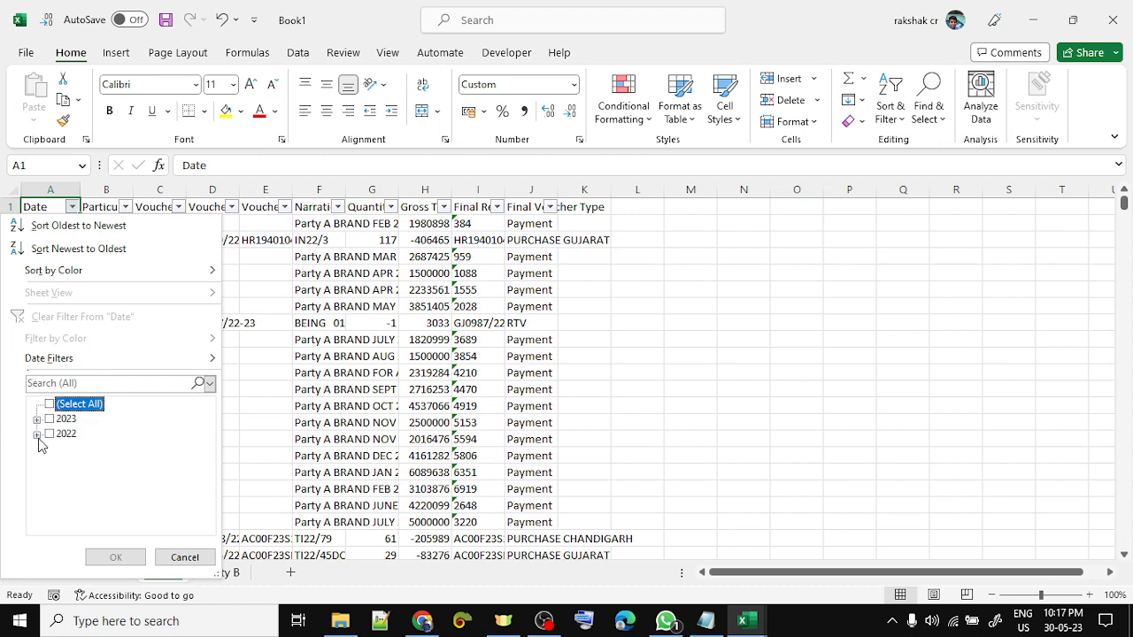
pyautogui.click(36, 434)
pyautogui.click(53, 420)
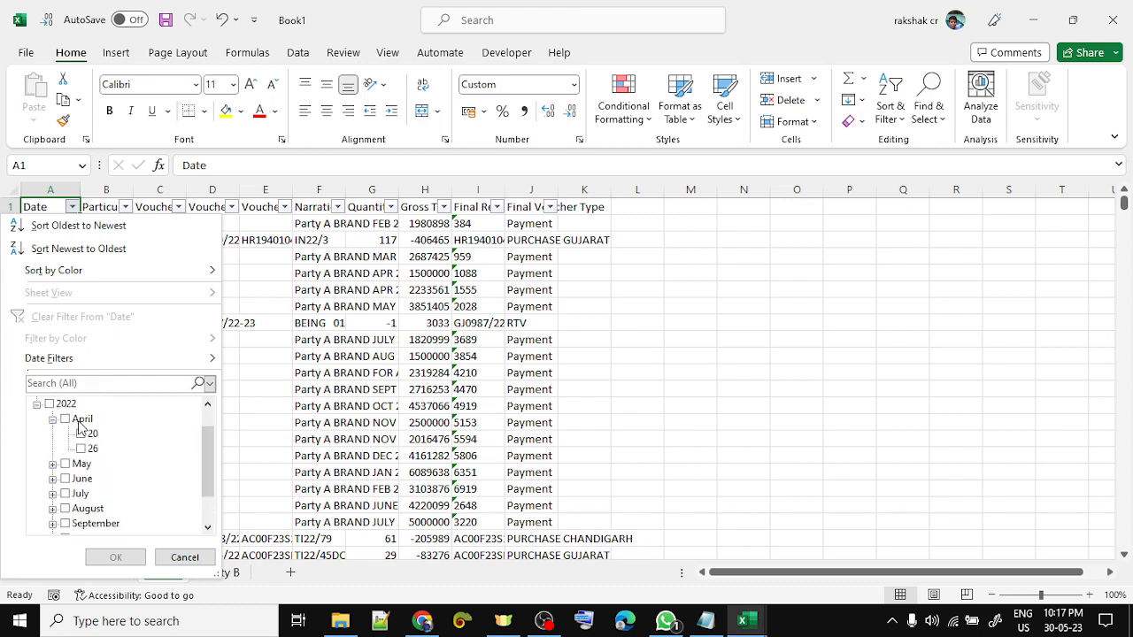
pyautogui.press('Escape')
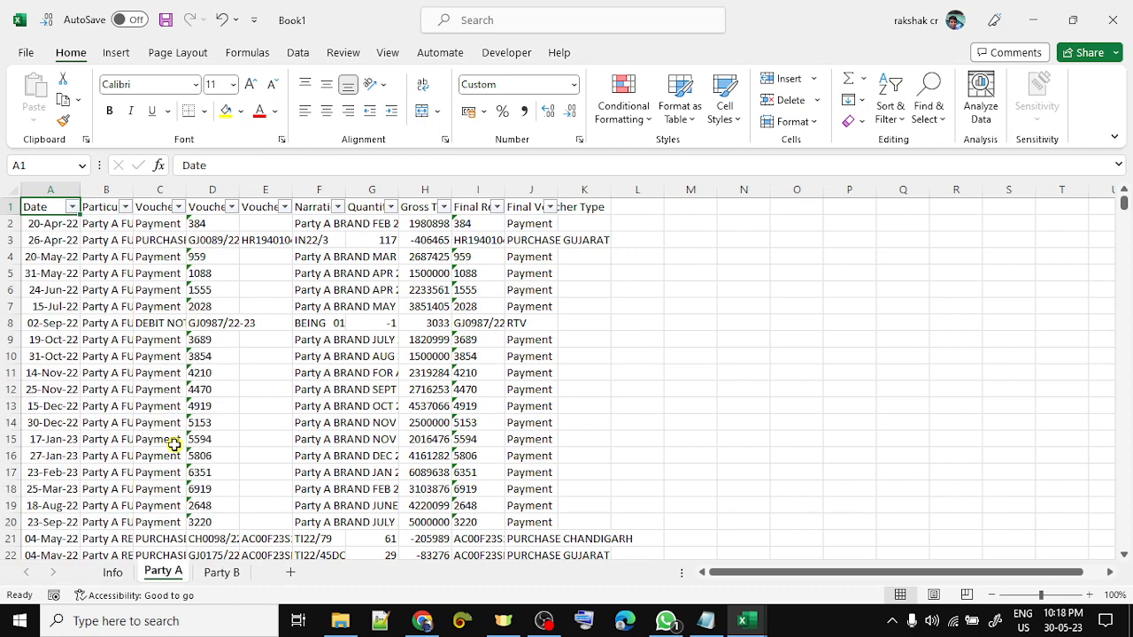
# - Expand 2023 in the Date filter to confirm the dates end in March 2023
pyautogui.hotkey('ctrl', 'pagedown')
pyautogui.hotkey('ctrl', 'pageup')
pyautogui.hotkey('alt', 'Down')
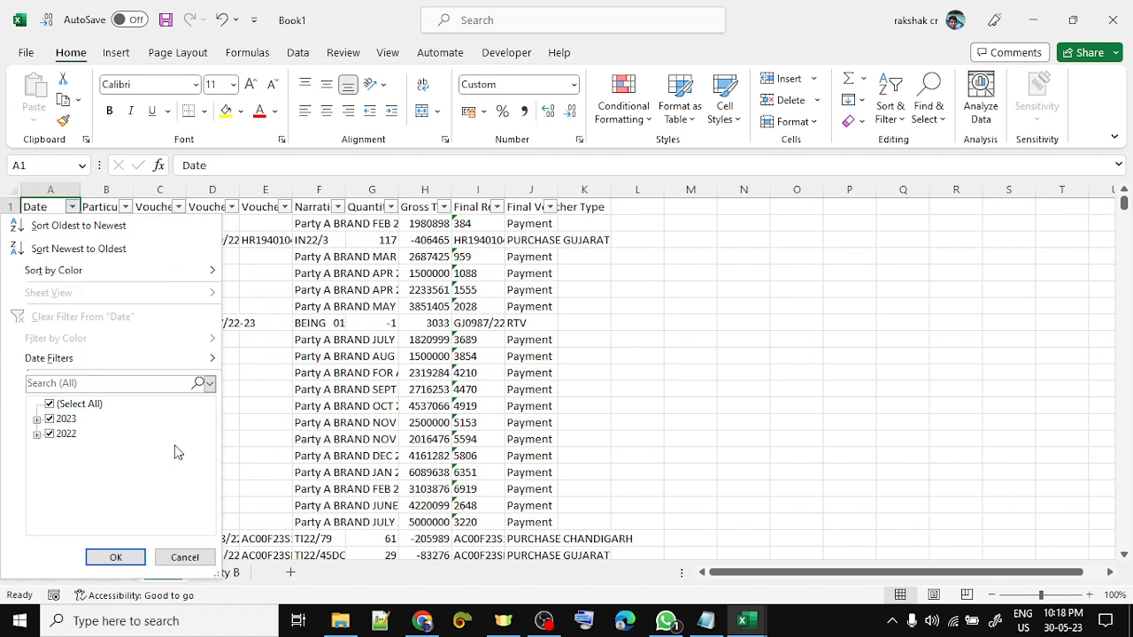
pyautogui.click(50, 405)
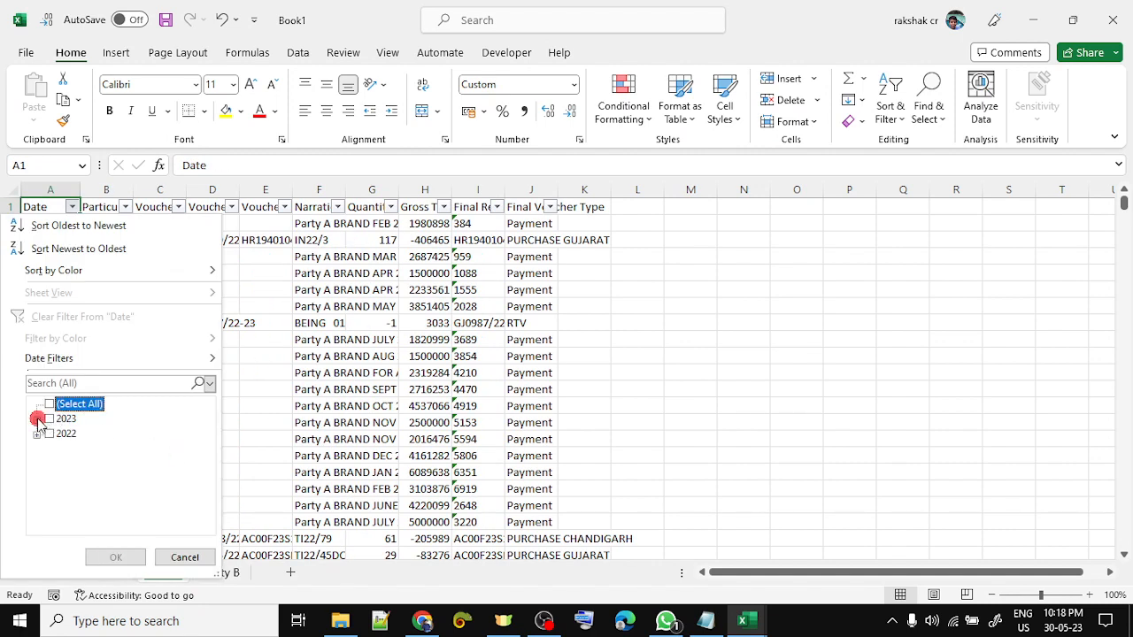
pyautogui.click(36, 419)
pyautogui.click(52, 463)
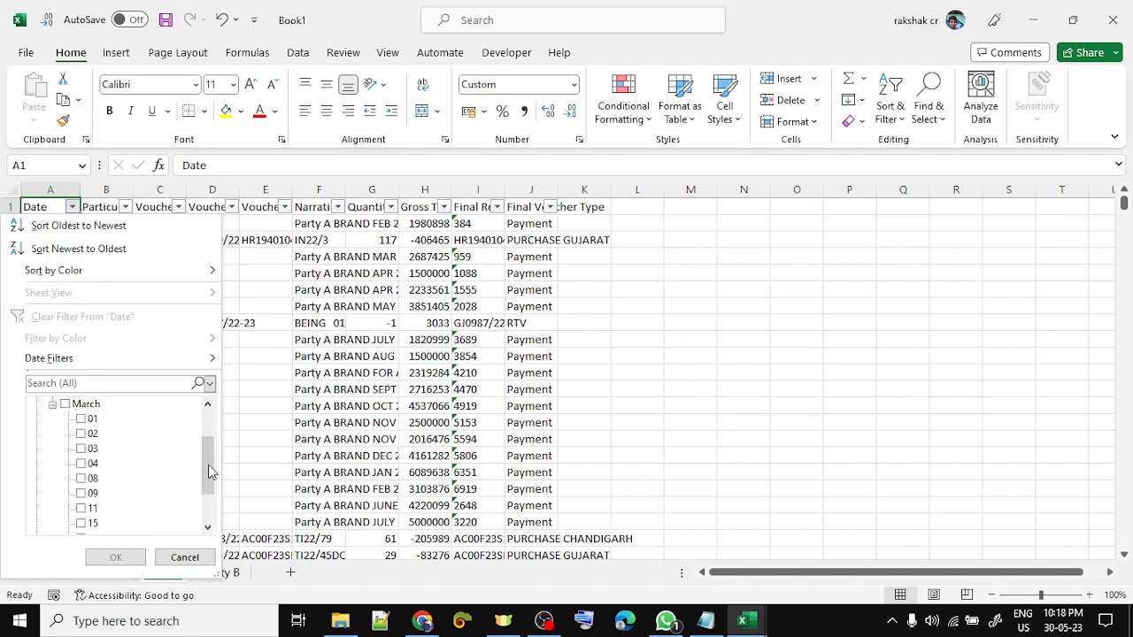
pyautogui.moveTo(210, 471); pyautogui.dragTo(210, 503)
pyautogui.press('Escape')
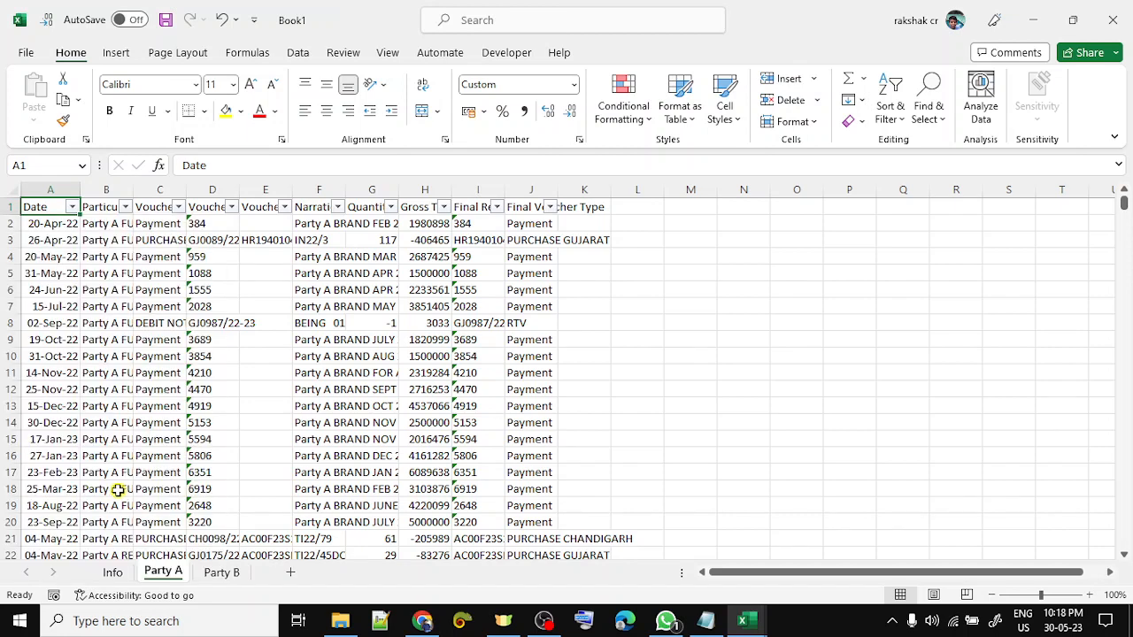
# - Review Party B's 2022 and 2023 date months unfiltered, then return to the Info sheet
pyautogui.hotkey('ctrl', 'pagedown')
pyautogui.press('Up')
pyautogui.press('Left')
pyautogui.press('Left')
pyautogui.press('Left')
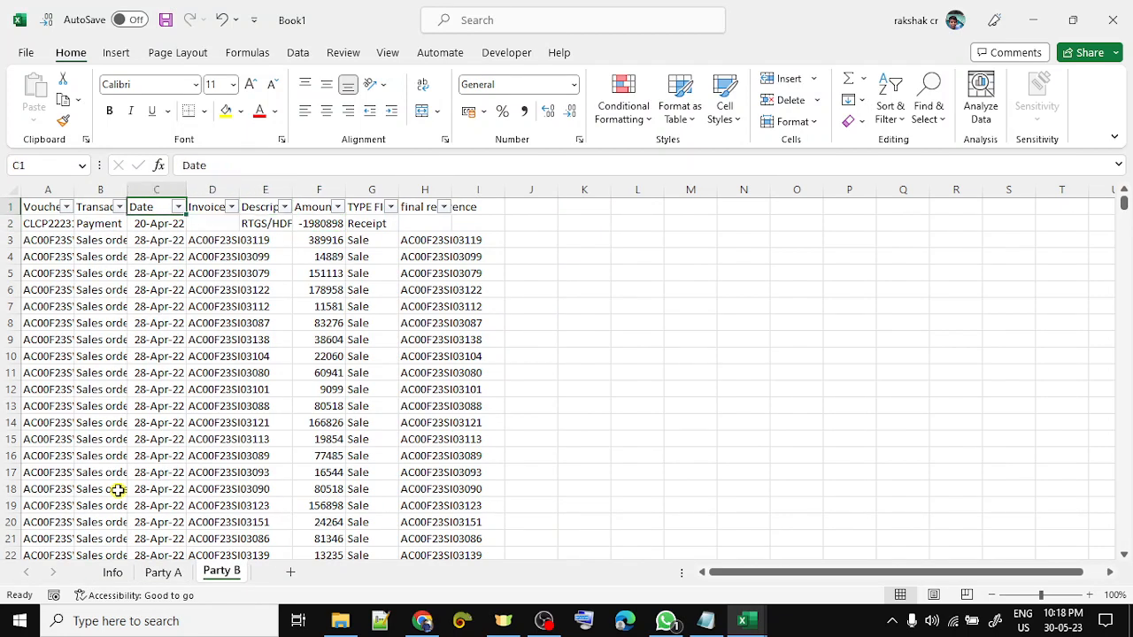
pyautogui.hotkey('alt', 'Down')
pyautogui.click(50, 405)
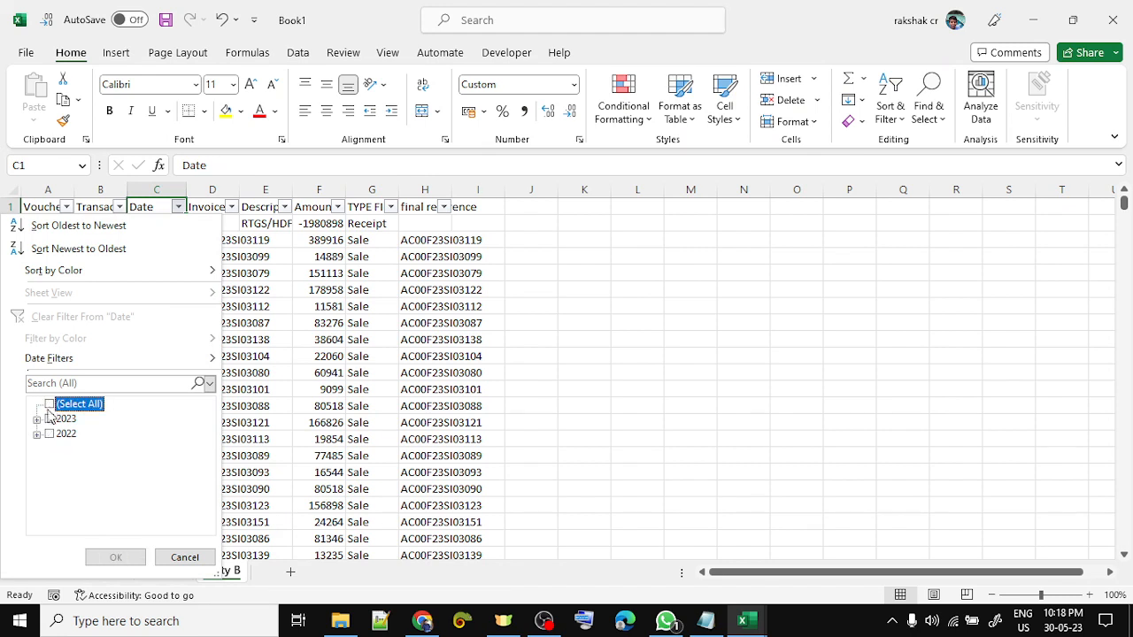
pyautogui.click(37, 434)
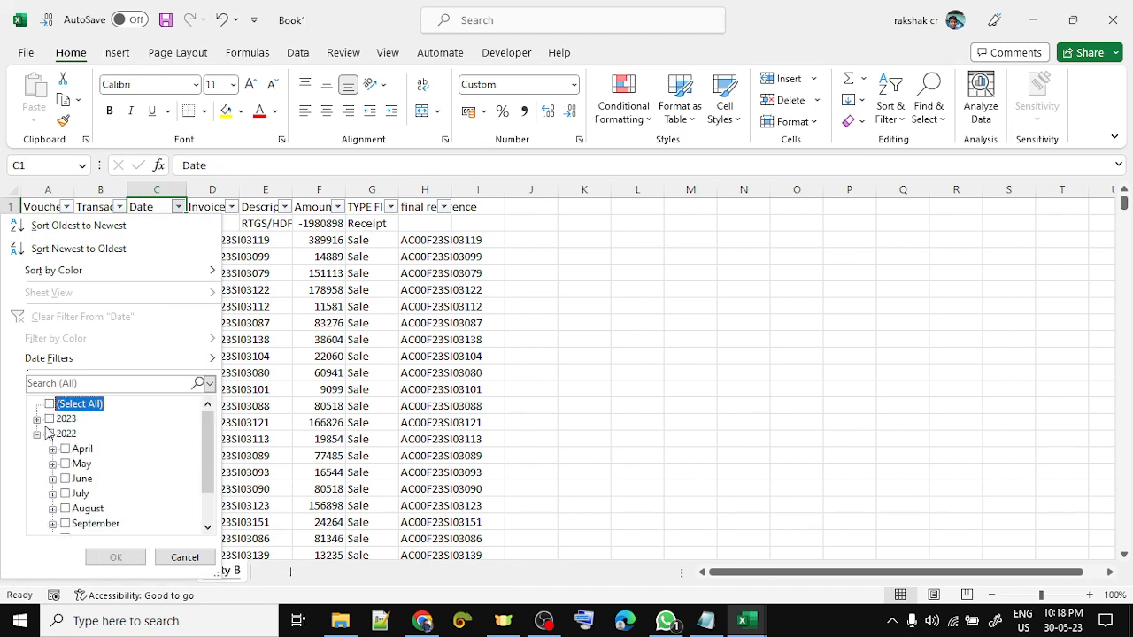
pyautogui.click(38, 419)
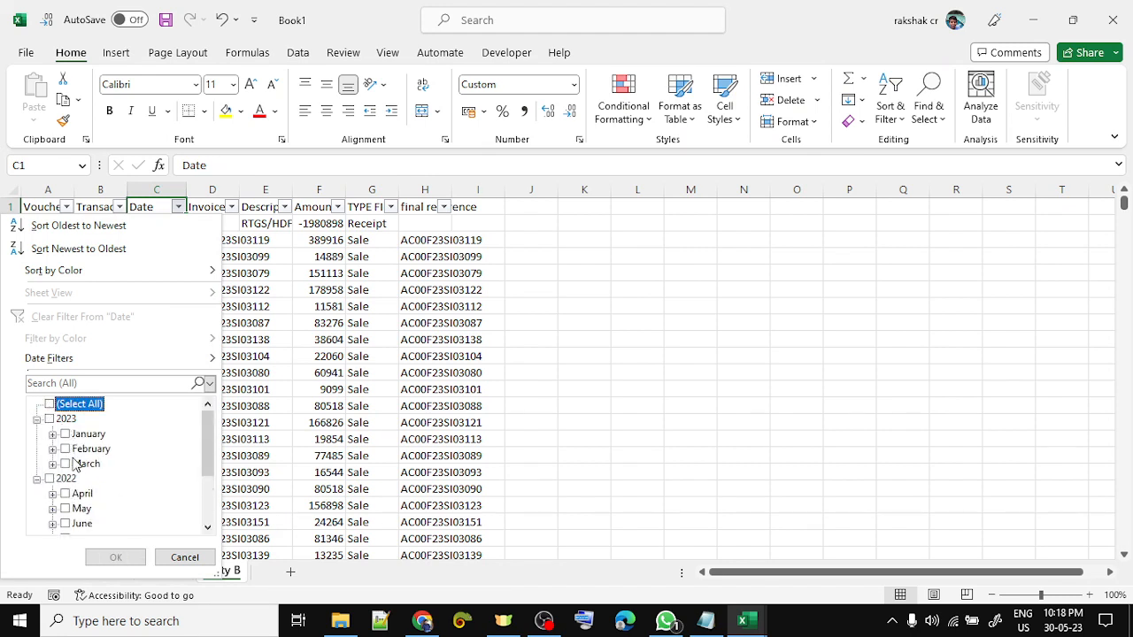
pyautogui.press('Escape')
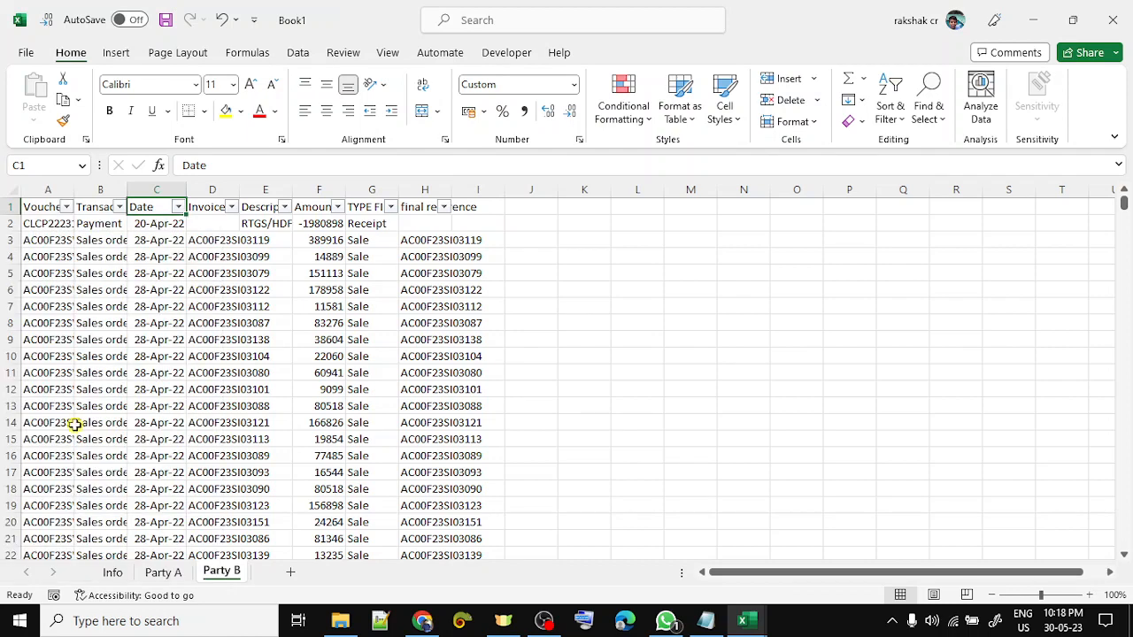
pyautogui.hotkey('ctrl', 'pageup')
pyautogui.hotkey('ctrl', 'pageup')
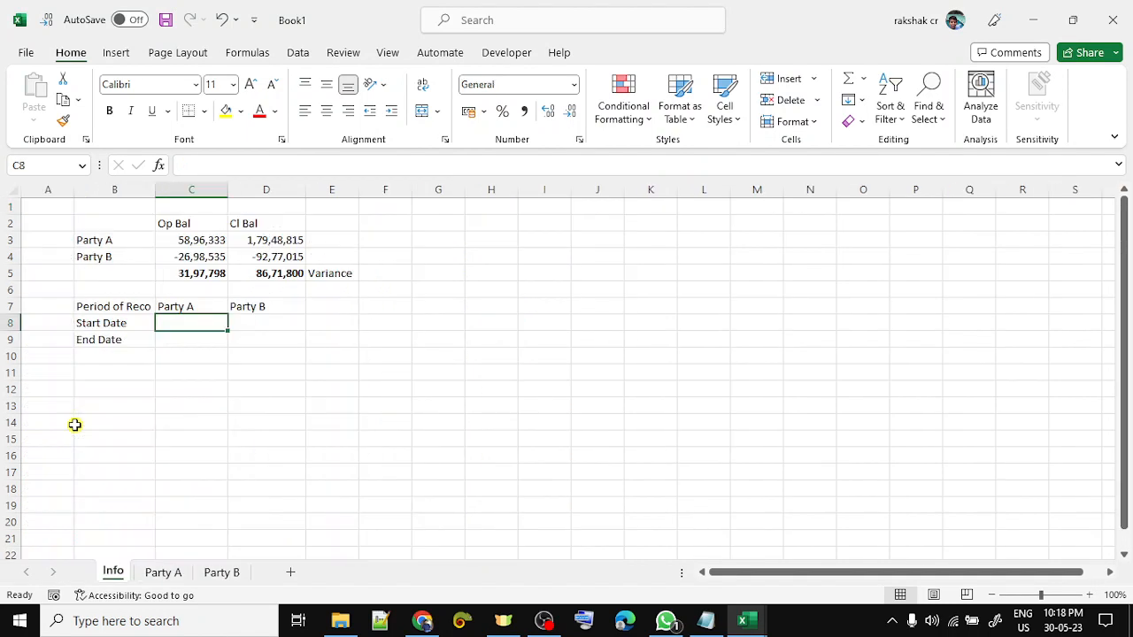
# - Enter Apr-22 as Party A's start date in C8 and copy it to Party B's start date
pyautogui.write('Apr')
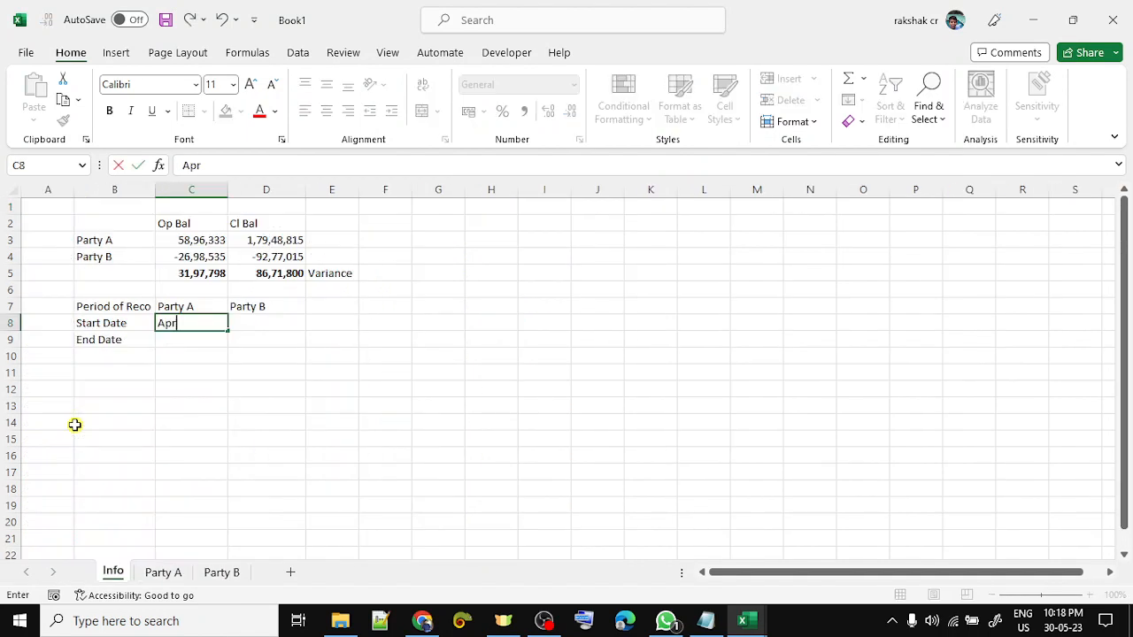
pyautogui.write(' 22')
pyautogui.press('Return')
pyautogui.press('Right')
pyautogui.press('Up')
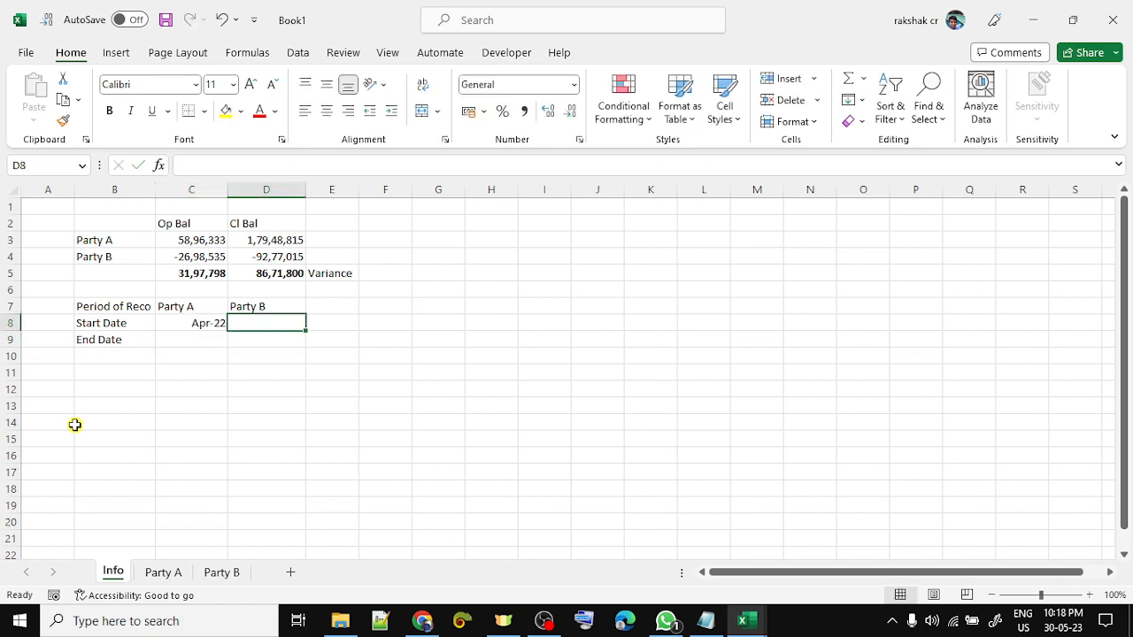
pyautogui.press('Left')
pyautogui.hotkey('ctrl', 'c')
pyautogui.press('Right')
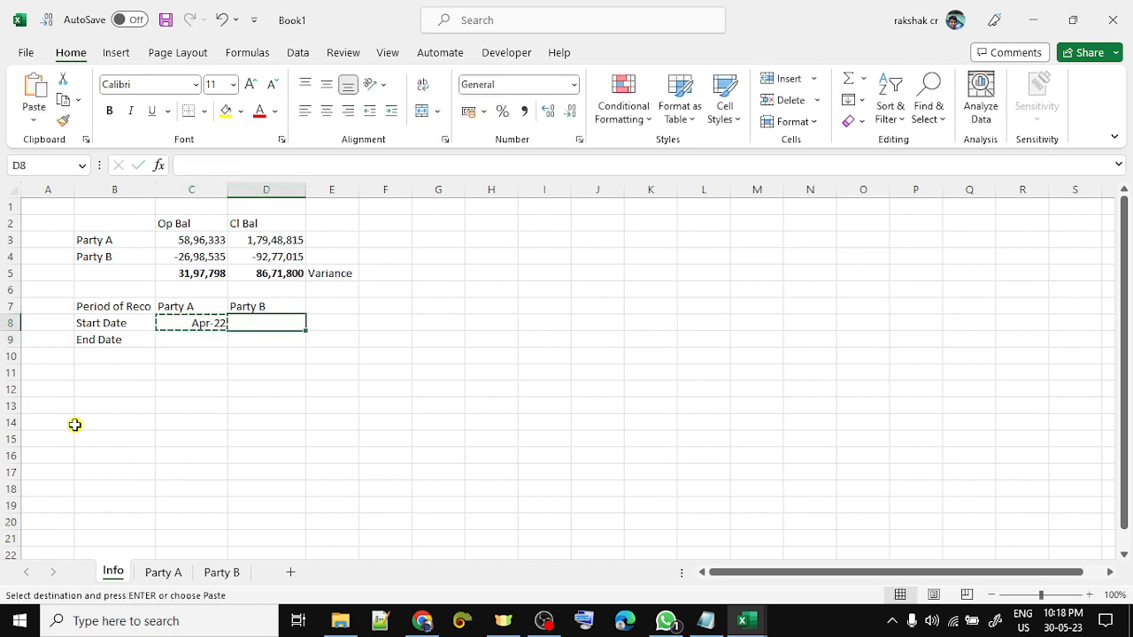
pyautogui.hotkey('ctrl', 'v')
pyautogui.press('Down')
# - Enter Mar-23 as Party A's end date in C9 and copy it to Party B's end date
pyautogui.press('Left')
pyautogui.press('F2')
pyautogui.write('Mar 23')
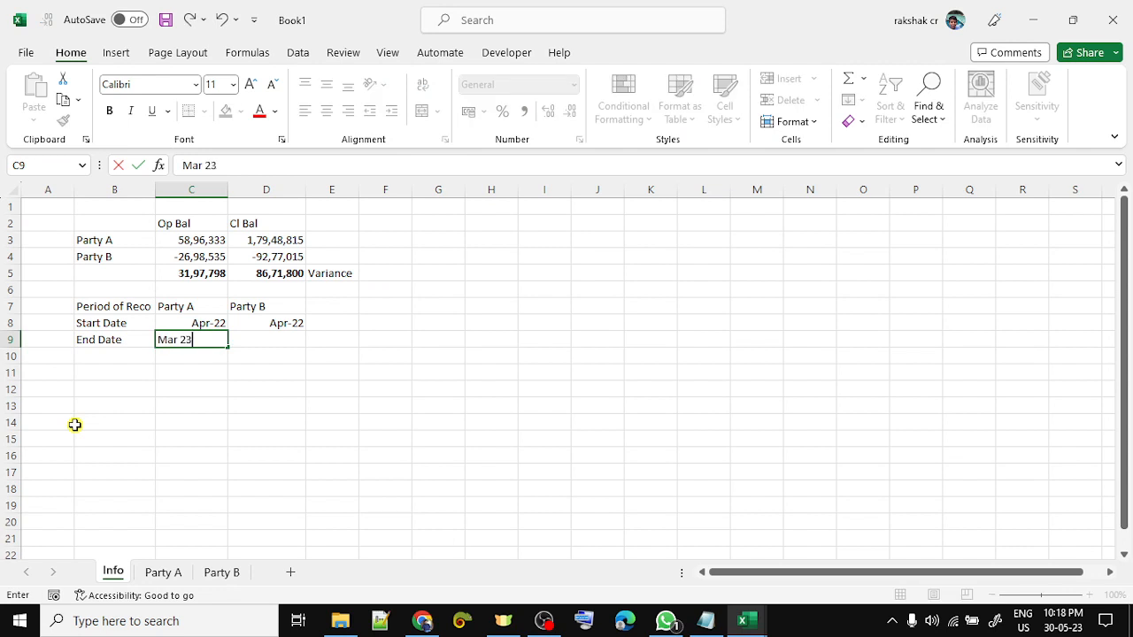
pyautogui.press('Return')
pyautogui.press('Up')
pyautogui.hotkey('ctrl', 'c')
pyautogui.press('Right')
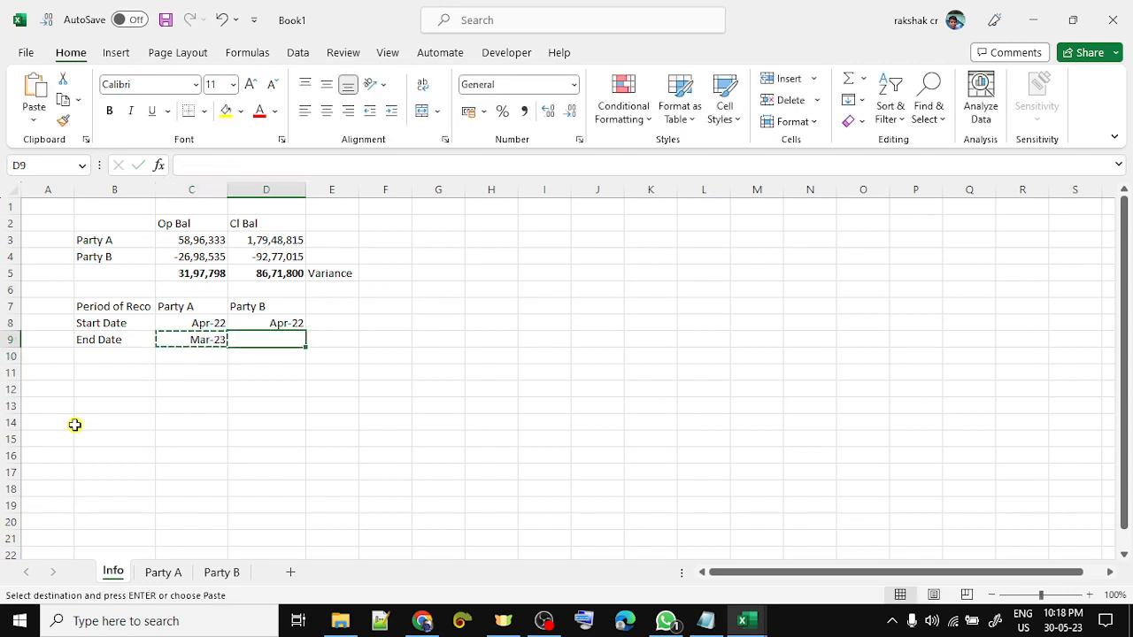
pyautogui.hotkey('ctrl', 'v')
# - Check both parties' date cells and enter 100% in F8
pyautogui.press('Right')
pyautogui.press('Escape')
pyautogui.press('Down')
pyautogui.press('Up')
pyautogui.press('Left')
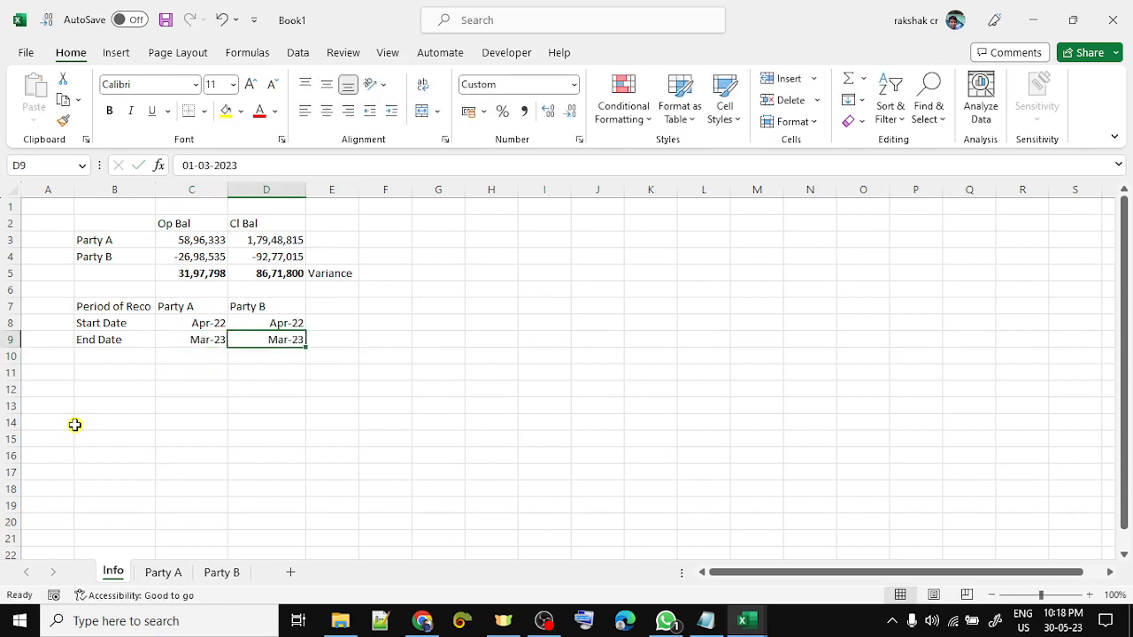
pyautogui.press('Up')
pyautogui.press('Left')
pyautogui.hotkey('shift', 'Down')
pyautogui.press('Right')
pyautogui.hotkey('shift', 'Down')
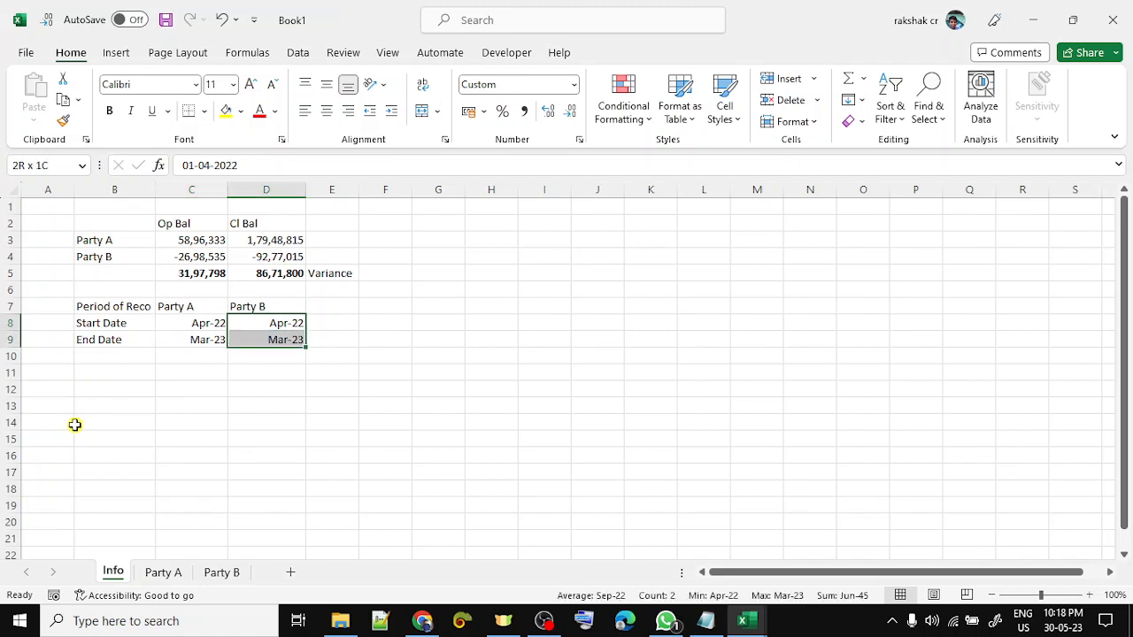
pyautogui.press('Right')
pyautogui.press('Right')
pyautogui.write('100')
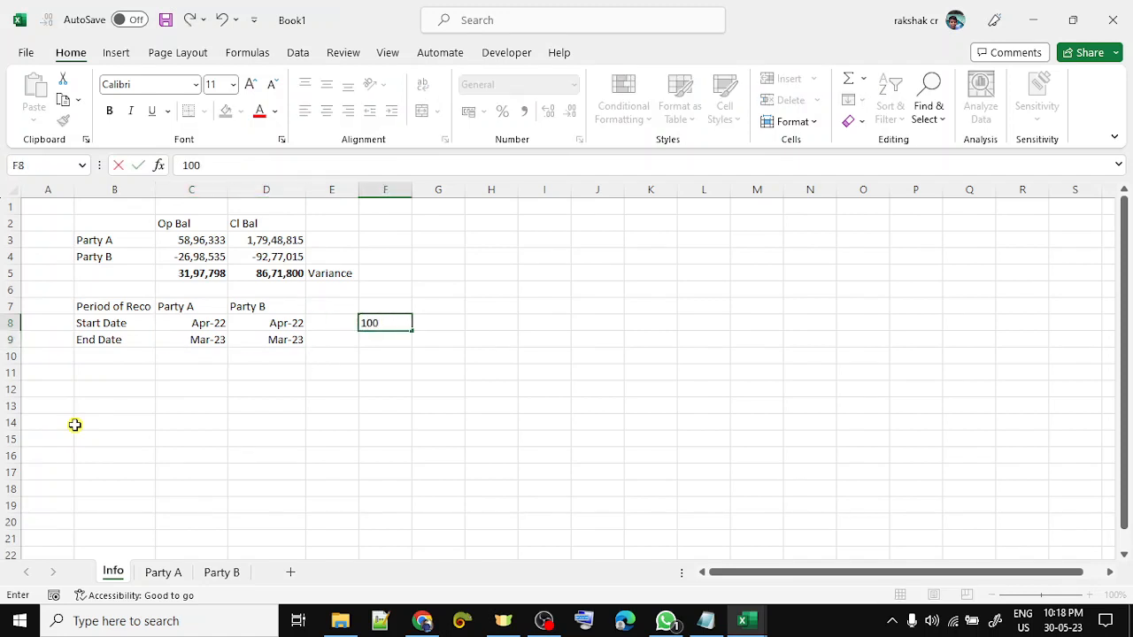
pyautogui.write('%')
pyautogui.press('Return')
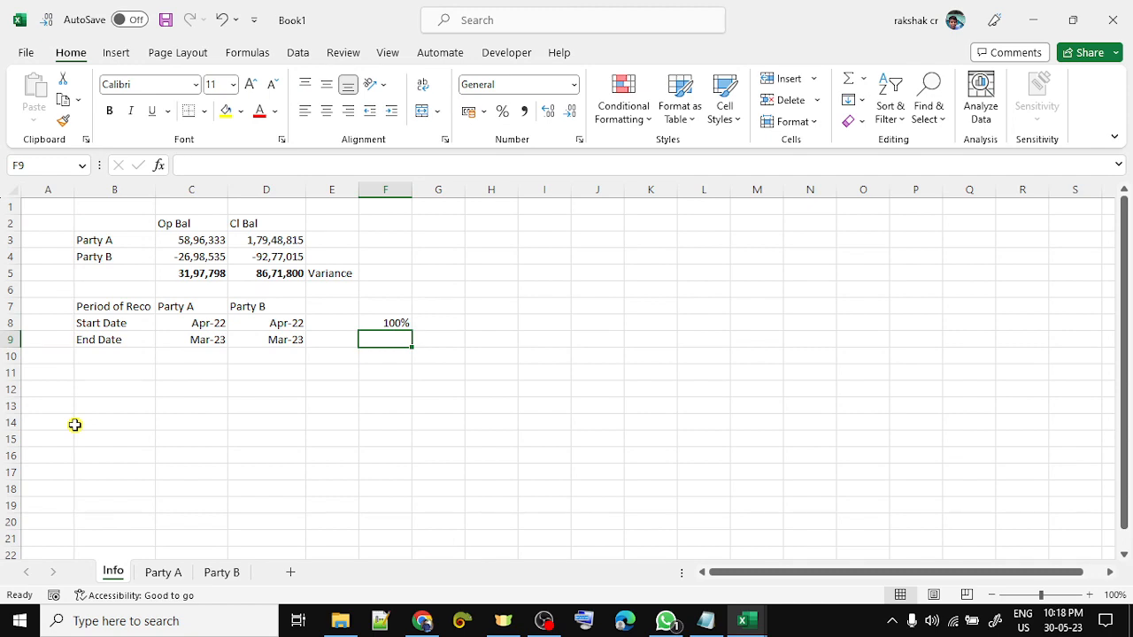
pyautogui.hotkey('ctrl', 'pagedown')
# - Count Party A's dated records and enter 1069 in C11 on the Info sheet
pyautogui.press('Right')
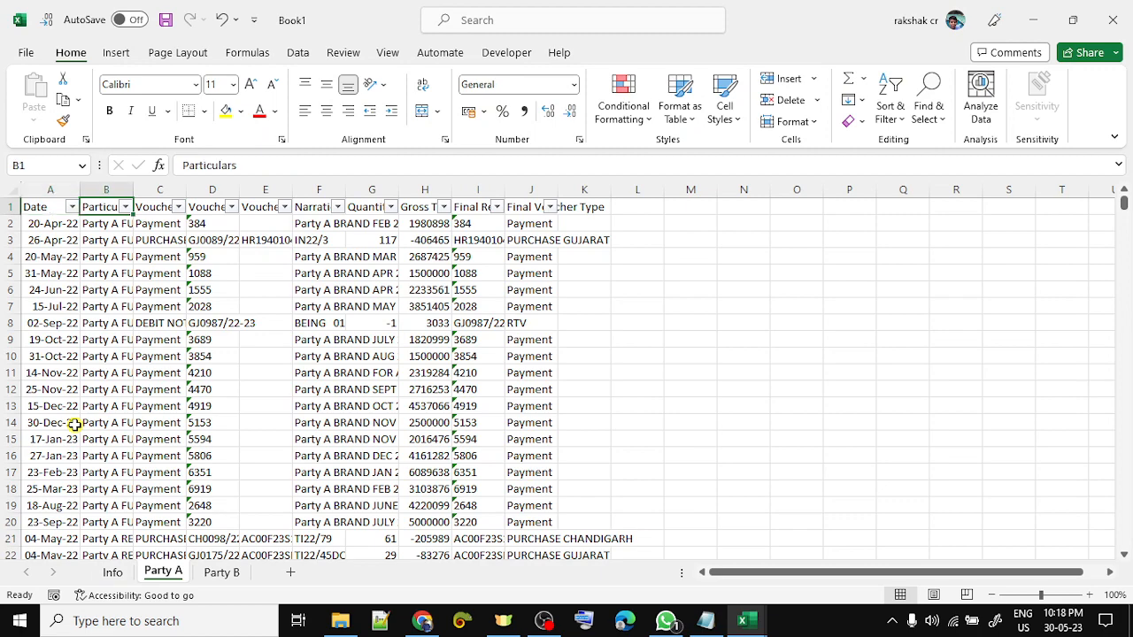
pyautogui.press('Down')
pyautogui.press('Left')
pyautogui.hotkey('ctrl', 'shift', 'Down')
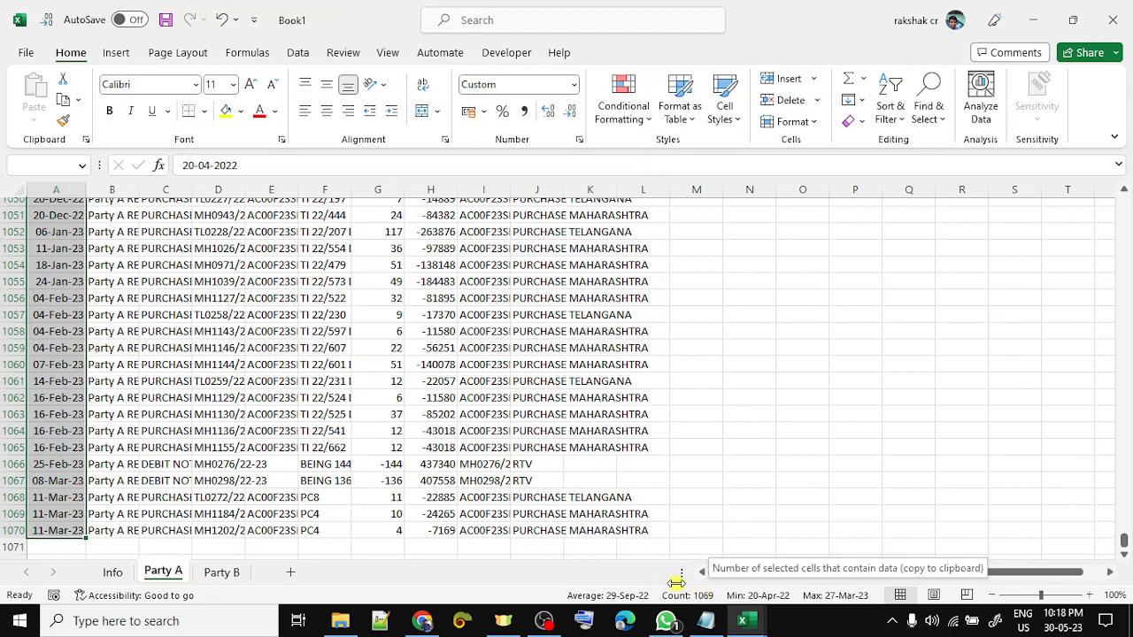
pyautogui.hotkey('ctrl', 'pageup')
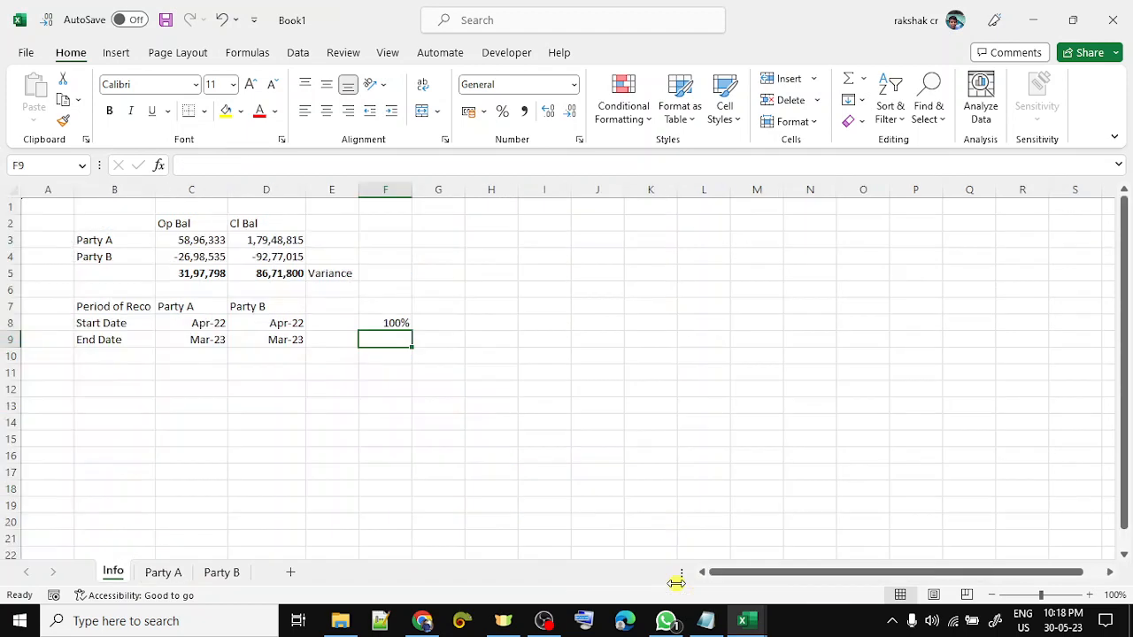
pyautogui.press('Up')
pyautogui.press('Left')
pyautogui.press('Left')
pyautogui.press('Left')
pyautogui.press('Down')
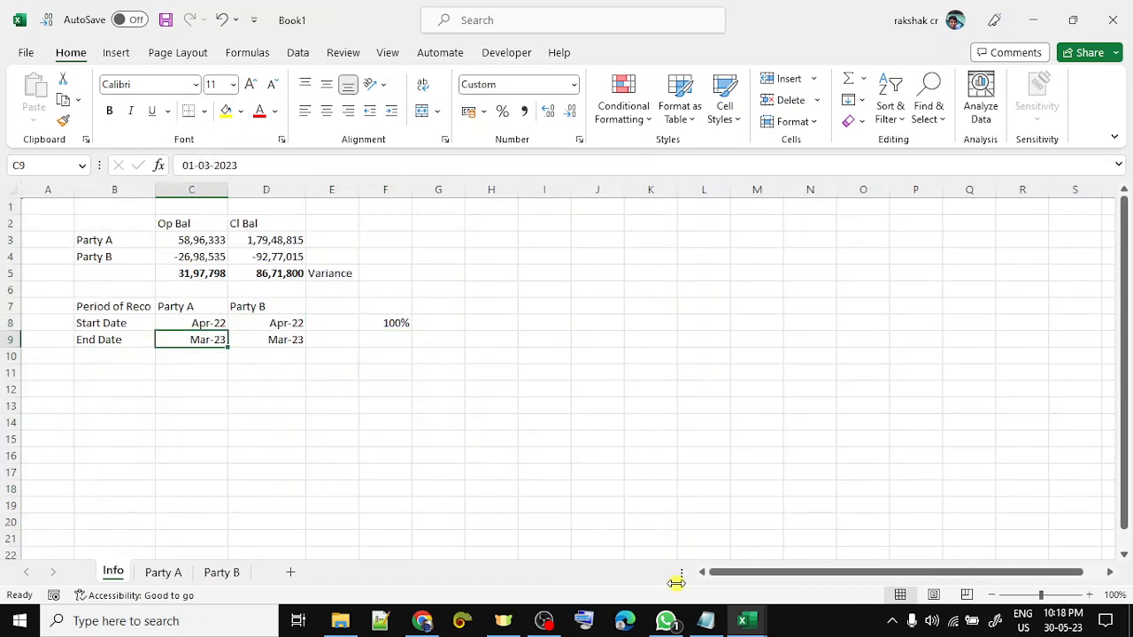
pyautogui.press('Down')
pyautogui.press('Down')
pyautogui.write('1069')
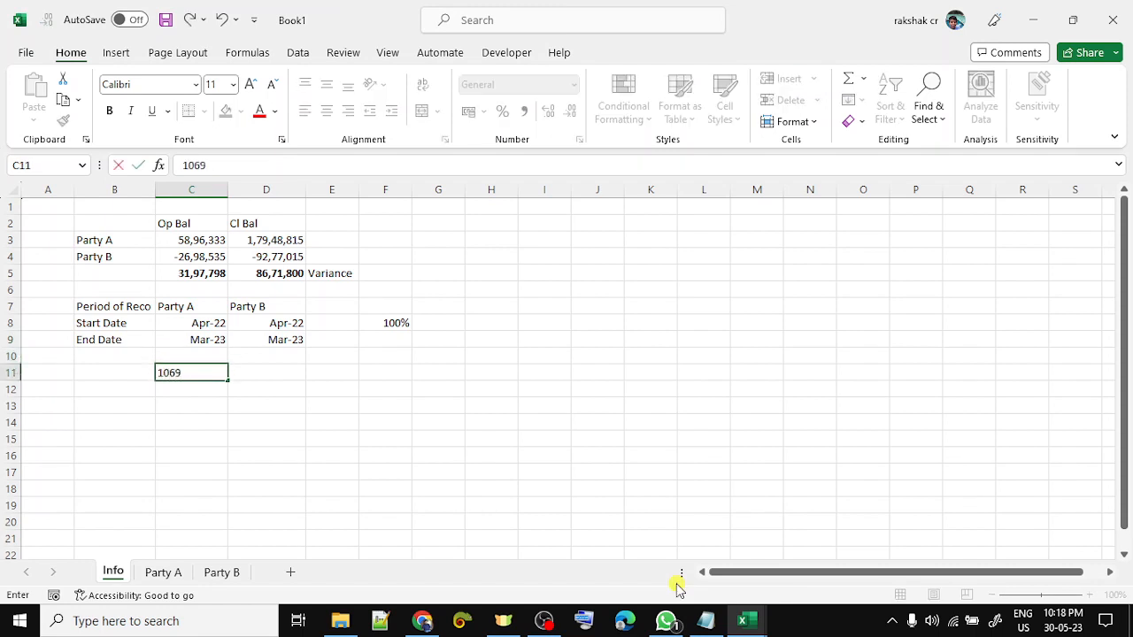
pyautogui.press('Return')
# - Label row 11 'Transactions' in B11
pyautogui.press('Up')
pyautogui.press('Left')
pyautogui.write('Tra')
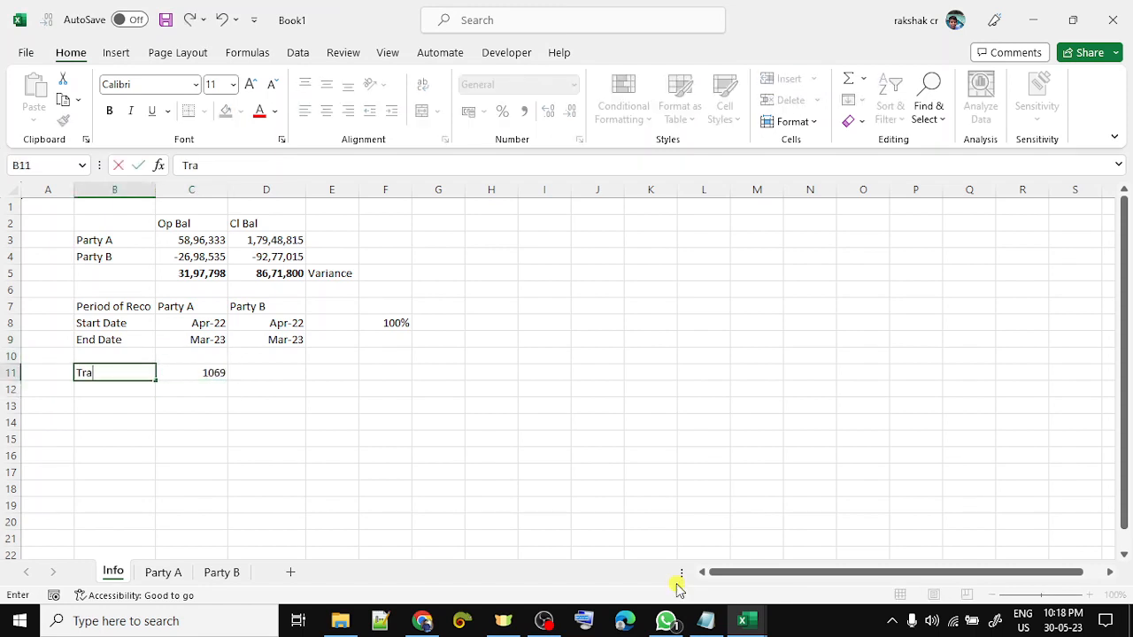
pyautogui.write('nsactions')
pyautogui.press('Return')
# - Count Party B's records and enter 979 in D11
pyautogui.press('Up')
pyautogui.press('Right')
pyautogui.press('Right')
pyautogui.hotkey('ctrl', 'pagedown')
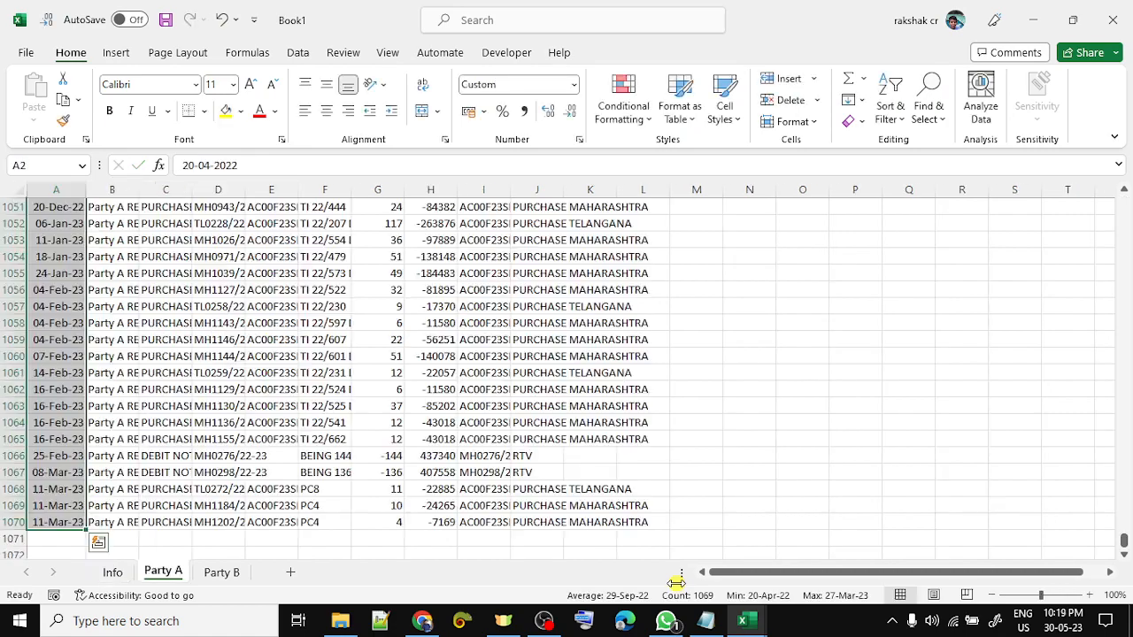
pyautogui.hotkey('ctrl', 'pagedown')
pyautogui.press('Left')
pyautogui.press('Left')
pyautogui.press('Down')
pyautogui.hotkey('ctrl', 'shift', 'Down')
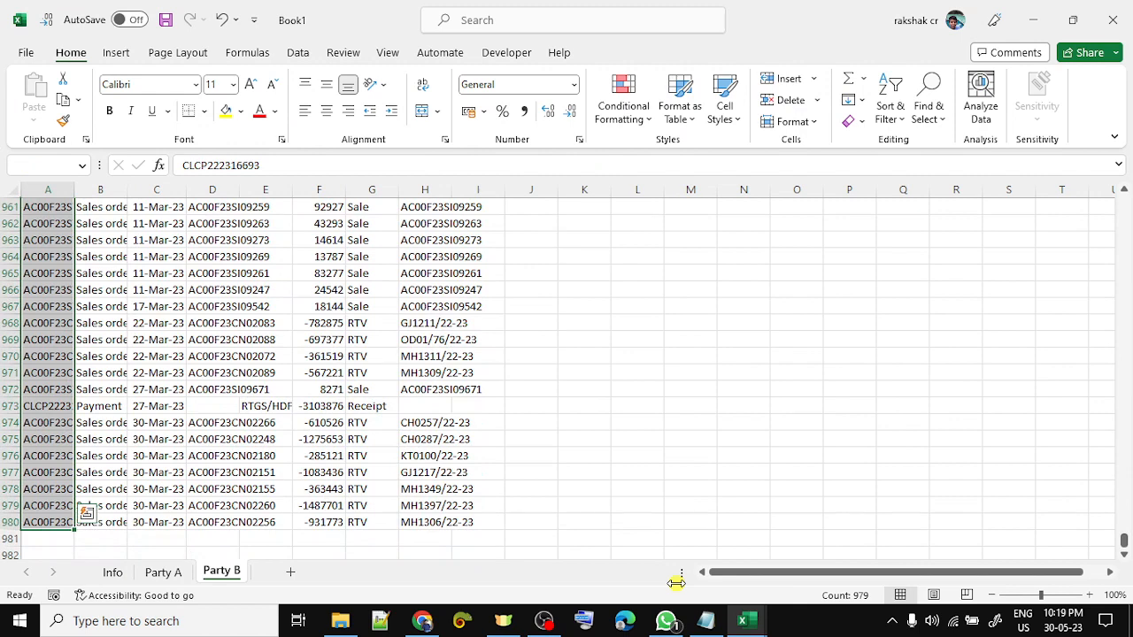
pyautogui.hotkey('ctrl', 'pageup')
pyautogui.hotkey('ctrl', 'pageup')
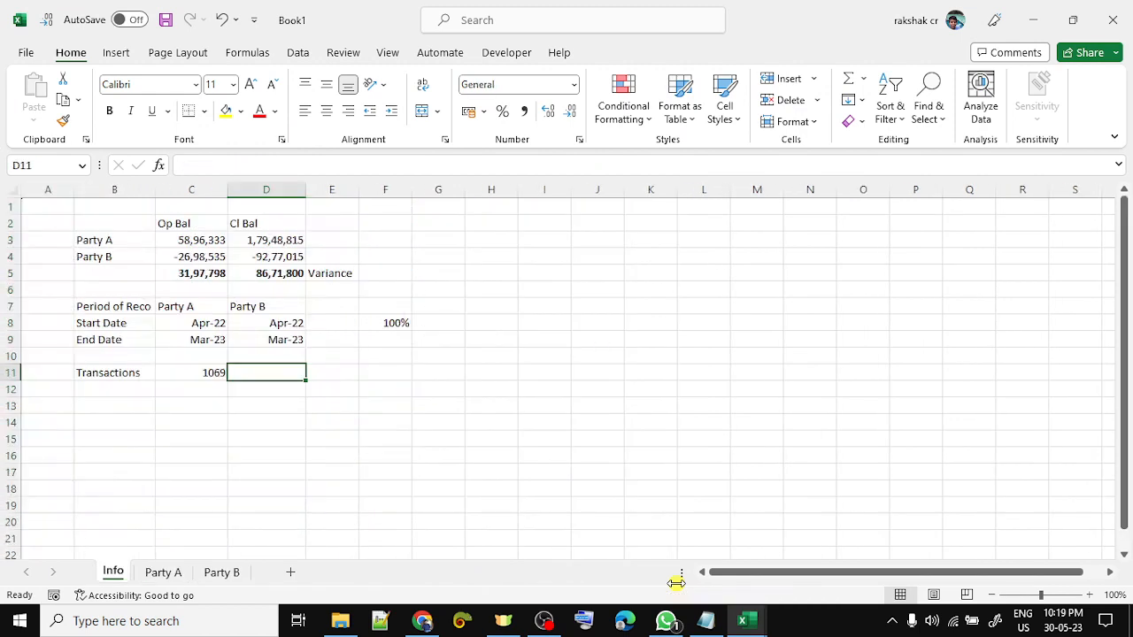
pyautogui.write('979')
pyautogui.press('Return')
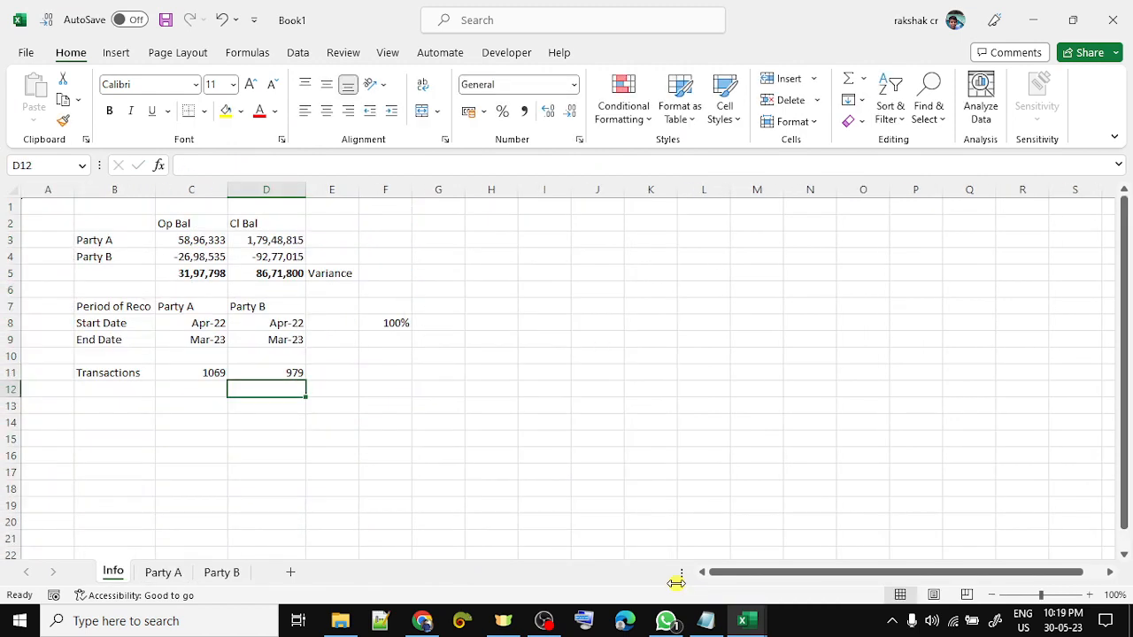
# - Enter the count difference =C11-D11 in F12
pyautogui.press('Right')
pyautogui.press('Right')
pyautogui.write('=')
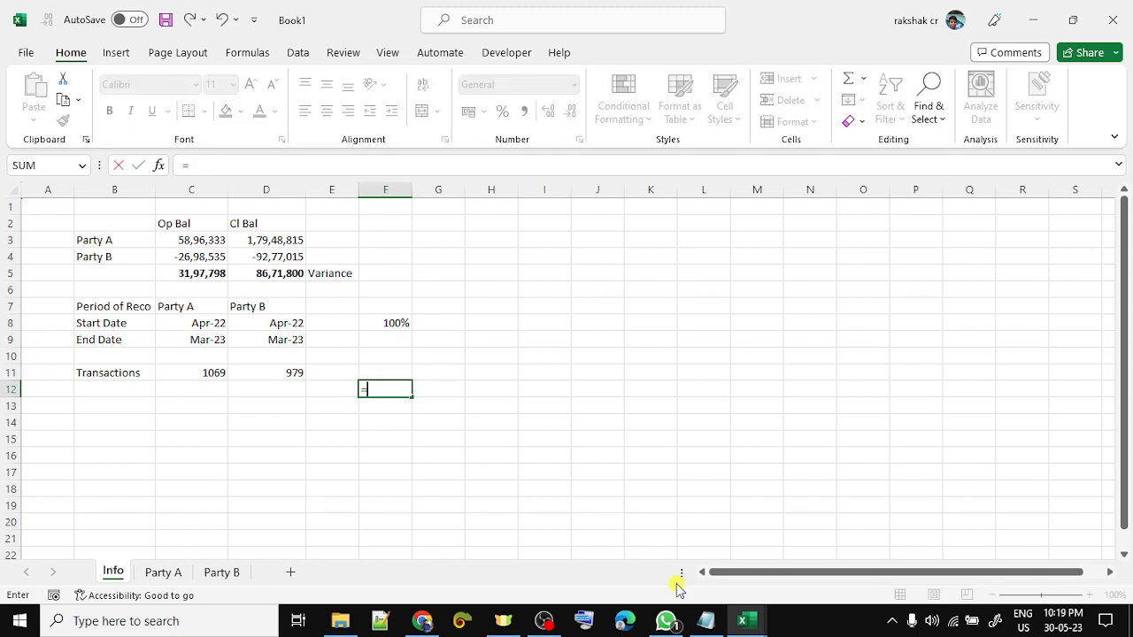
pyautogui.press('Up')
pyautogui.press('Left')
pyautogui.press('Left')
pyautogui.press('Left')
pyautogui.write('-')
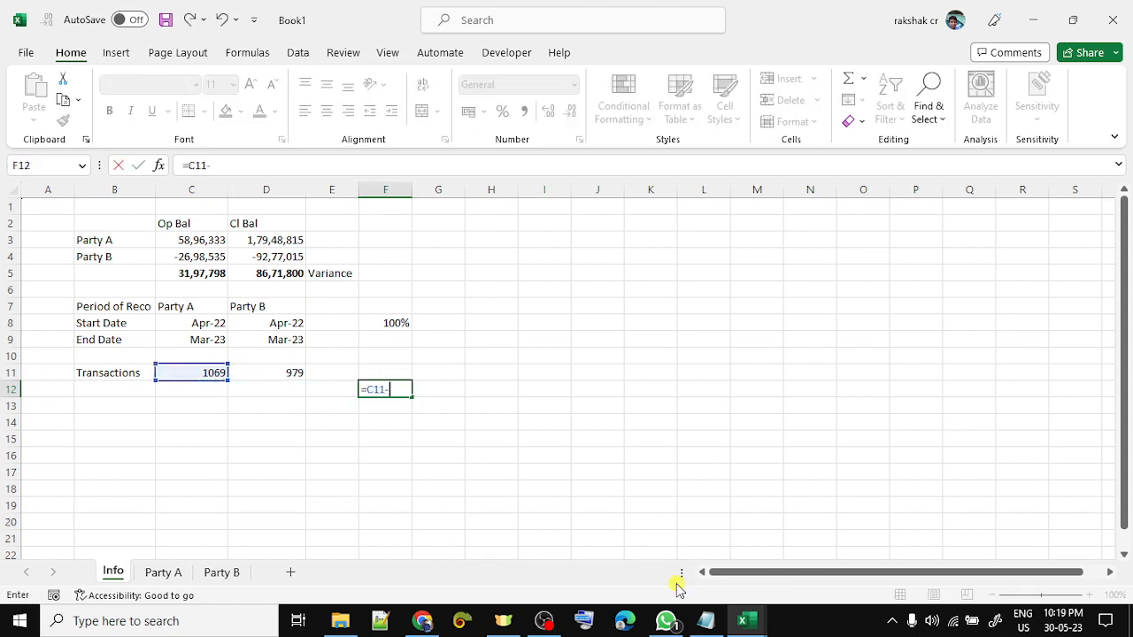
pyautogui.press('Up')
pyautogui.press('Left')
pyautogui.press('Left')
pyautogui.press('Return')
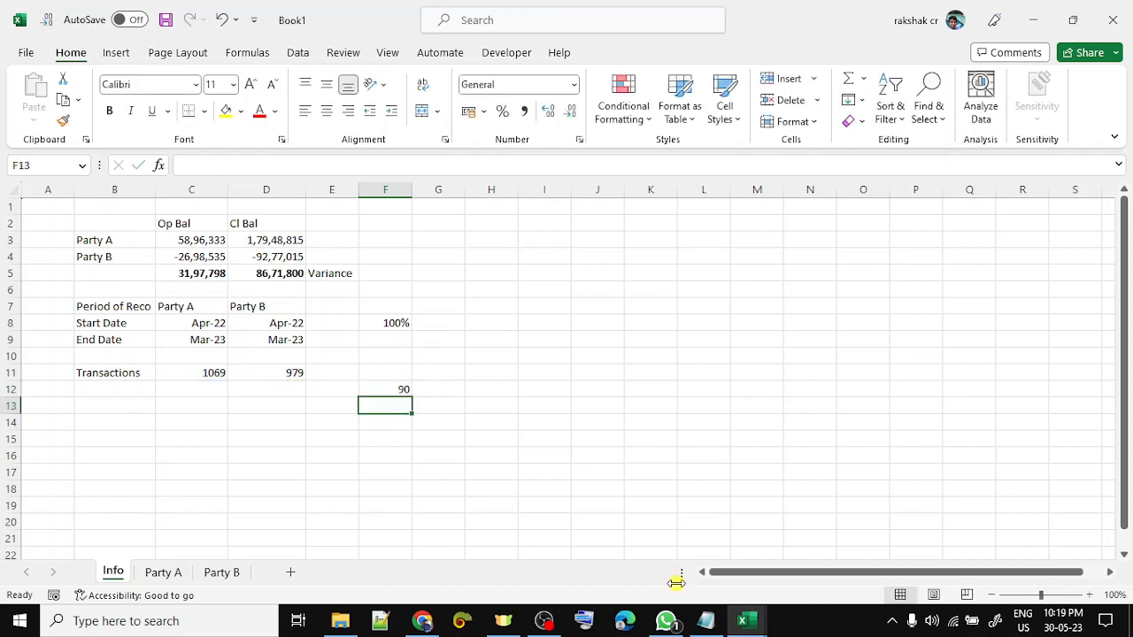
# - Change F12 to =(C11-D11)/C11 and format it as a percentage, showing 8%
pyautogui.press('Up')
pyautogui.press('F2')
pyautogui.press('Left')
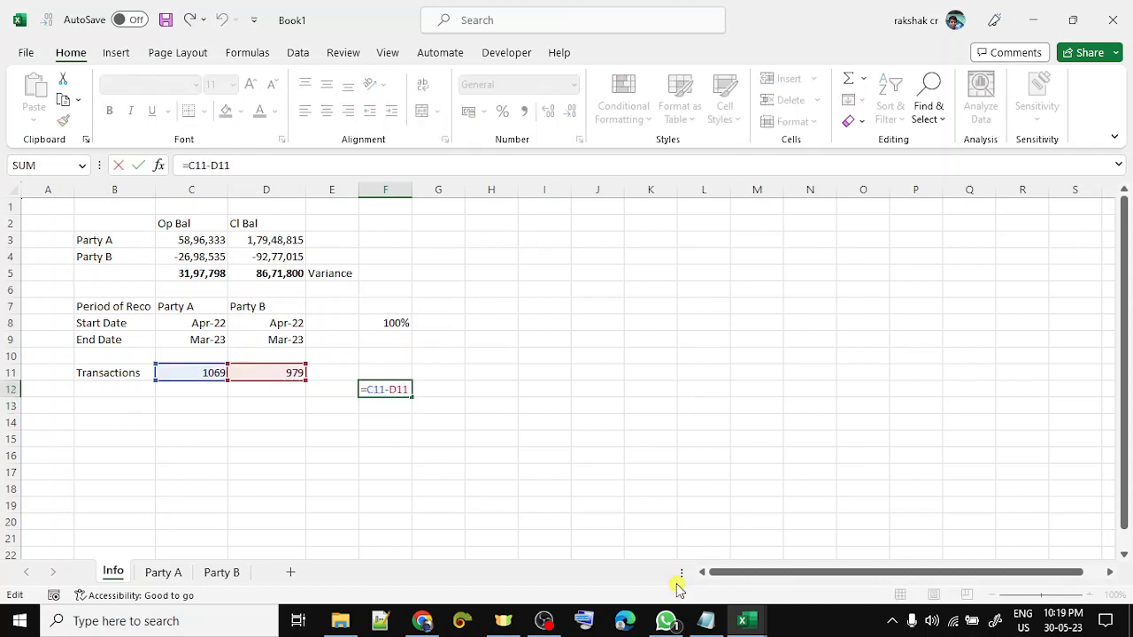
pyautogui.write('(')
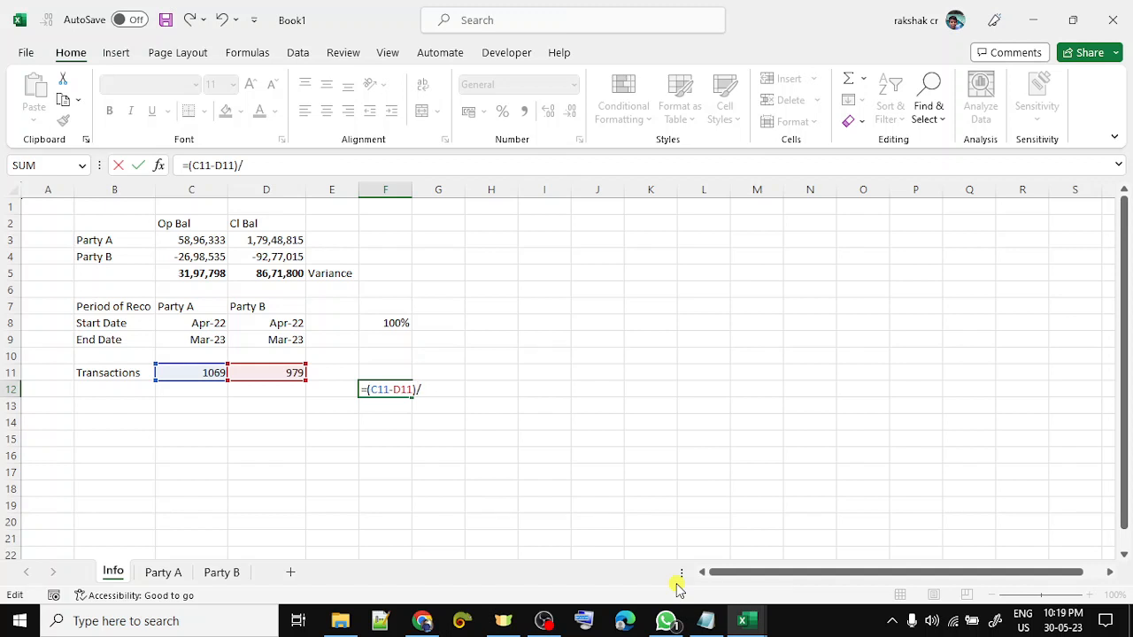
pyautogui.click(186, 372)
pyautogui.press('Return')
pyautogui.press('Up')
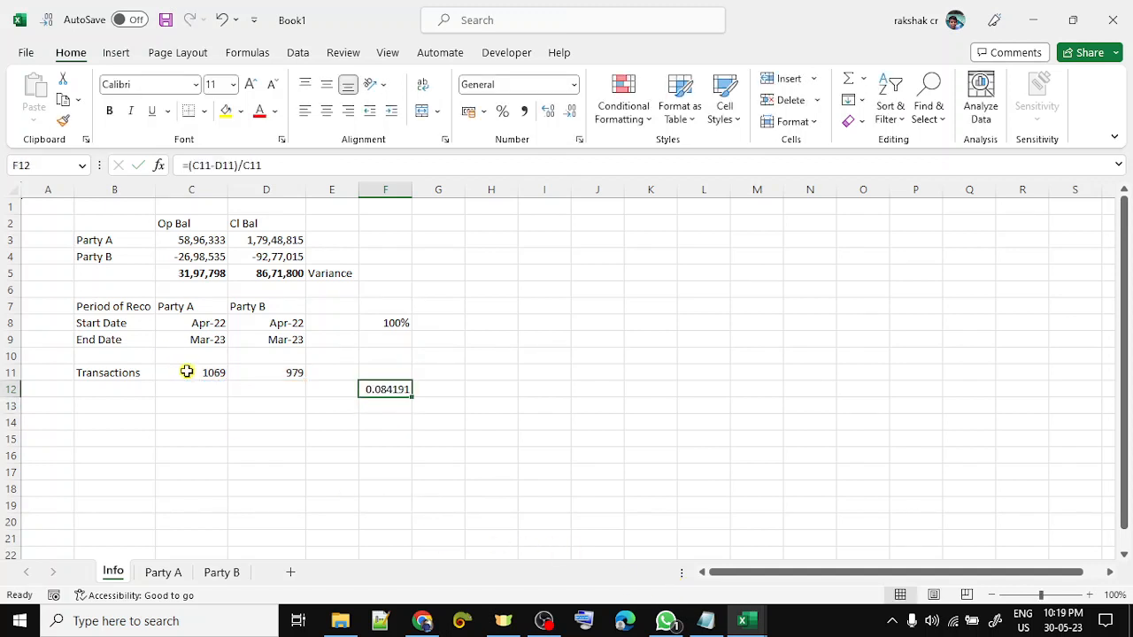
pyautogui.hotkey('ctrl', 'shift', '5')
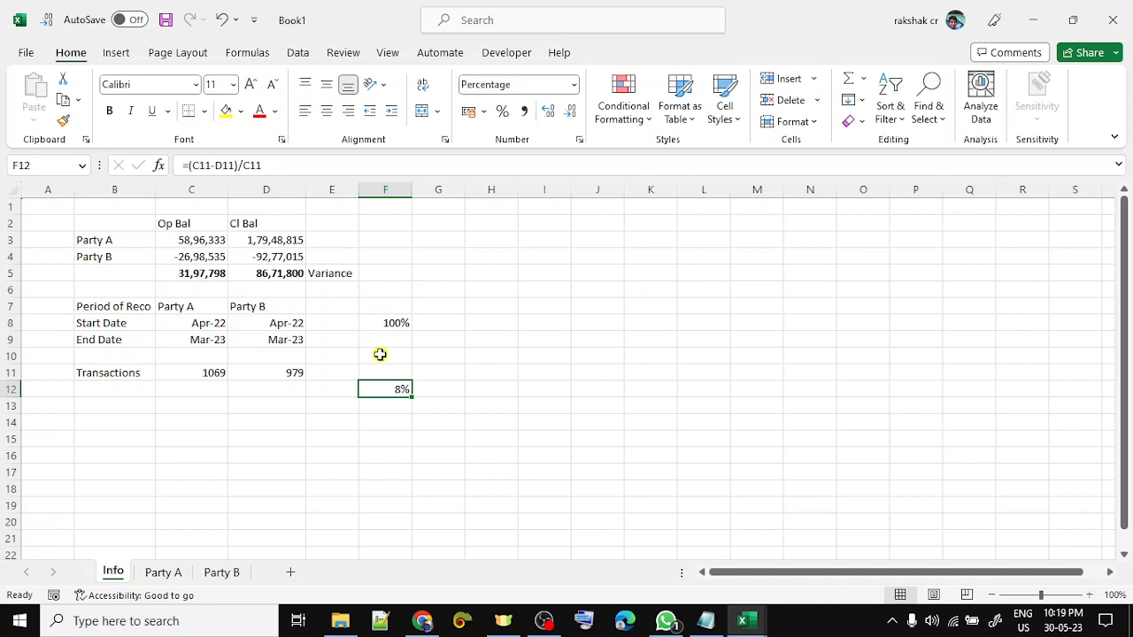
# - Enter the trial values 1000, 100 and Missing in C12, D12 and E12
pyautogui.press('Left')
pyautogui.press('Left')
pyautogui.press('Left')
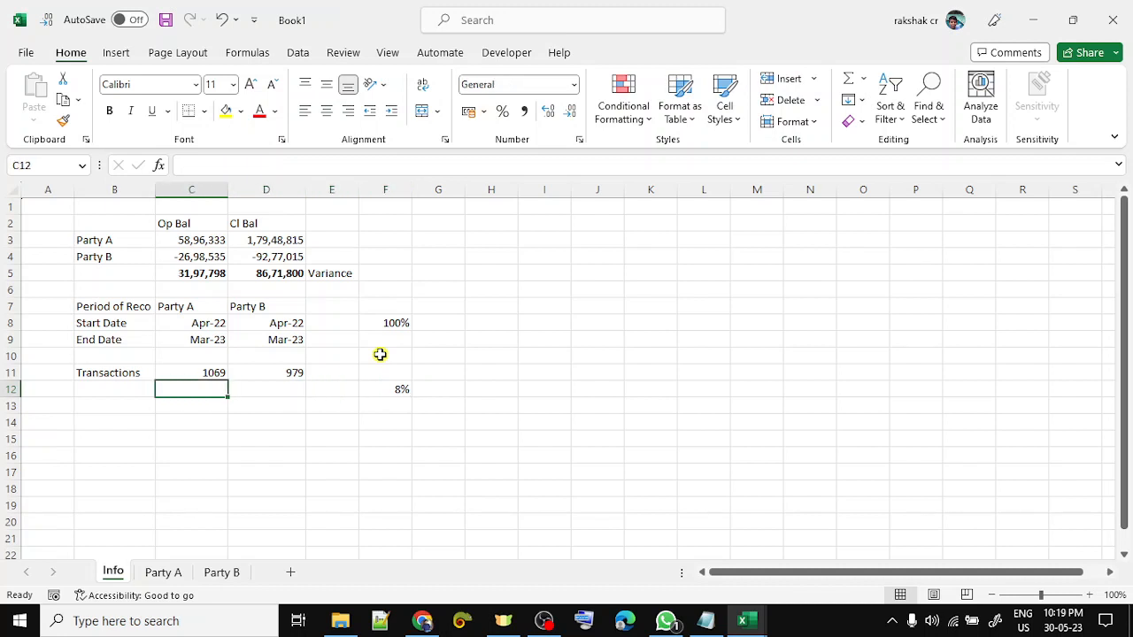
pyautogui.write('1000')
pyautogui.press('Tab')
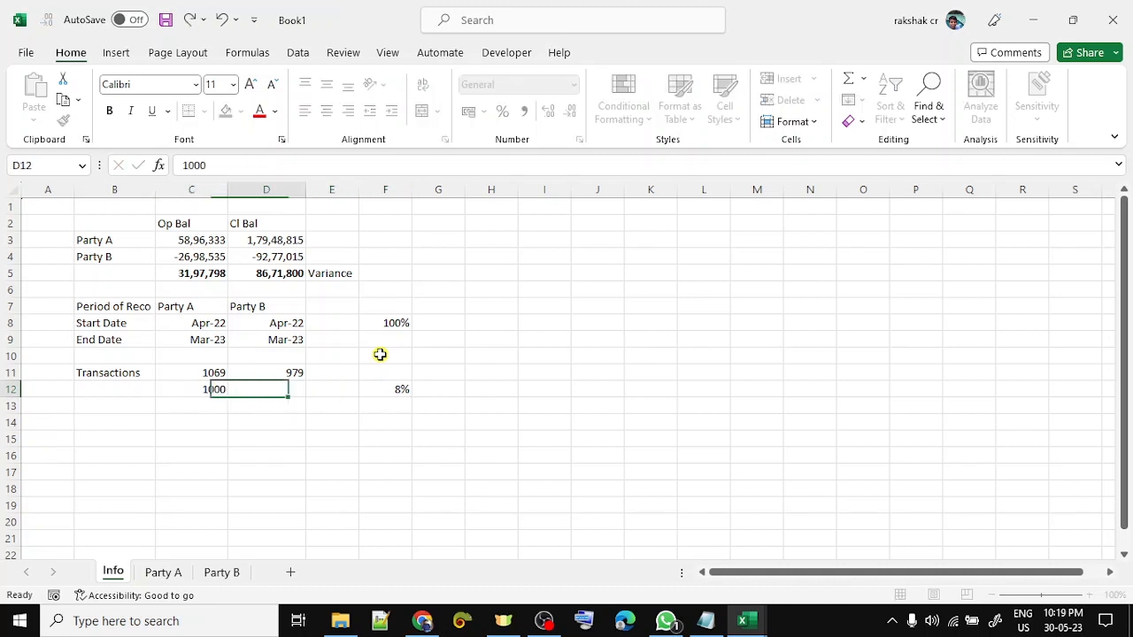
pyautogui.write('100')
pyautogui.press('Return')
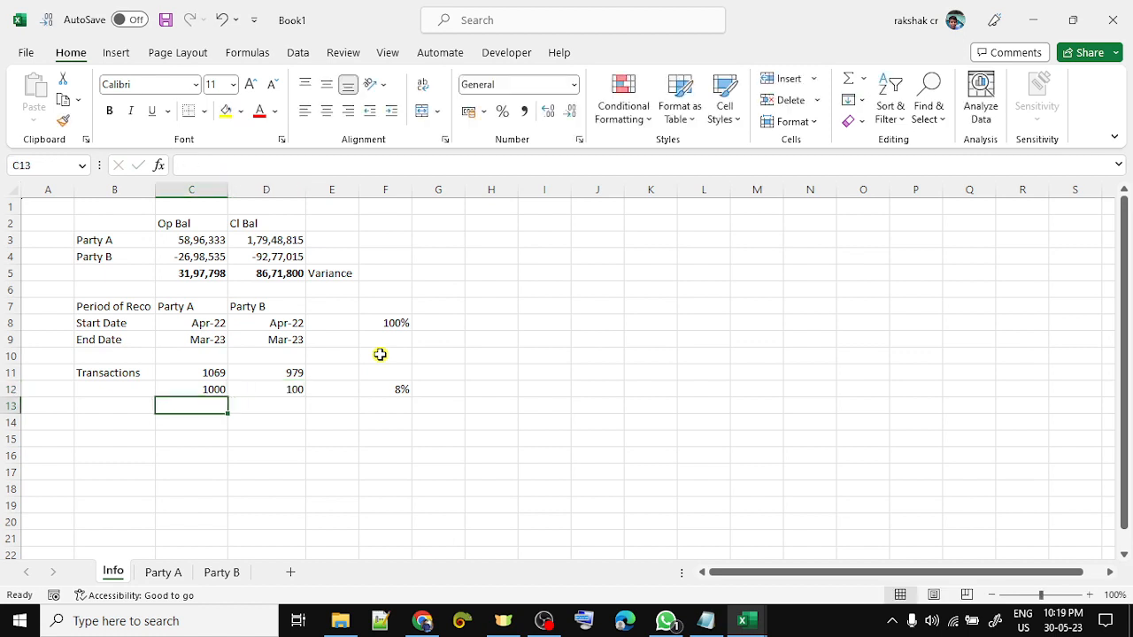
pyautogui.press('Up')
pyautogui.press('Right')
pyautogui.press('Right')
pyautogui.write('M')
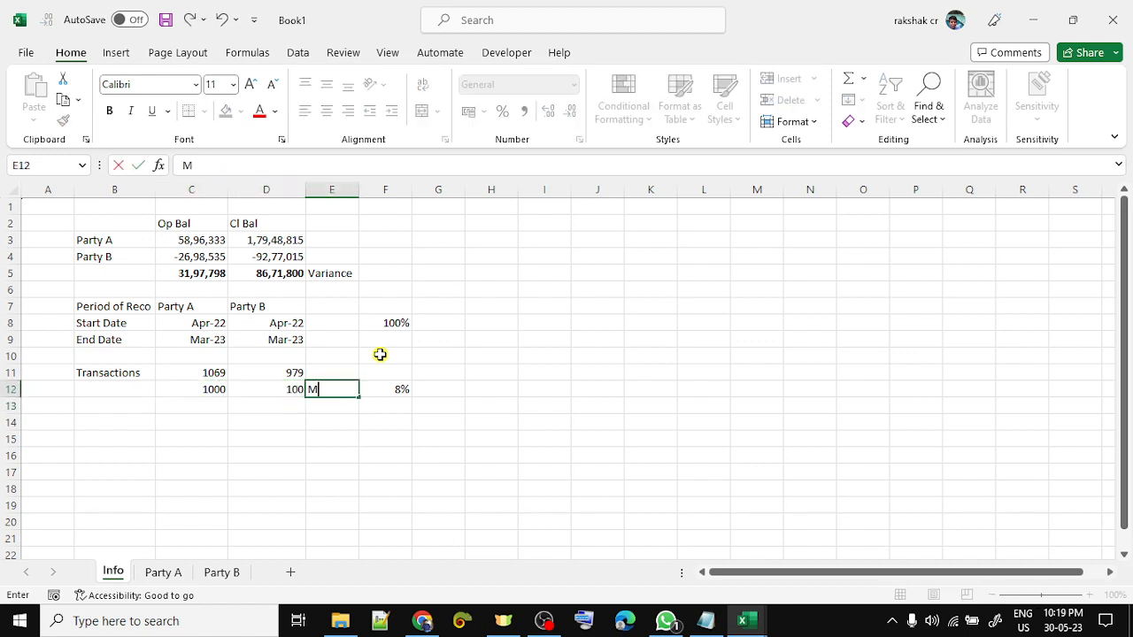
pyautogui.write('issing')
pyautogui.press('Return')
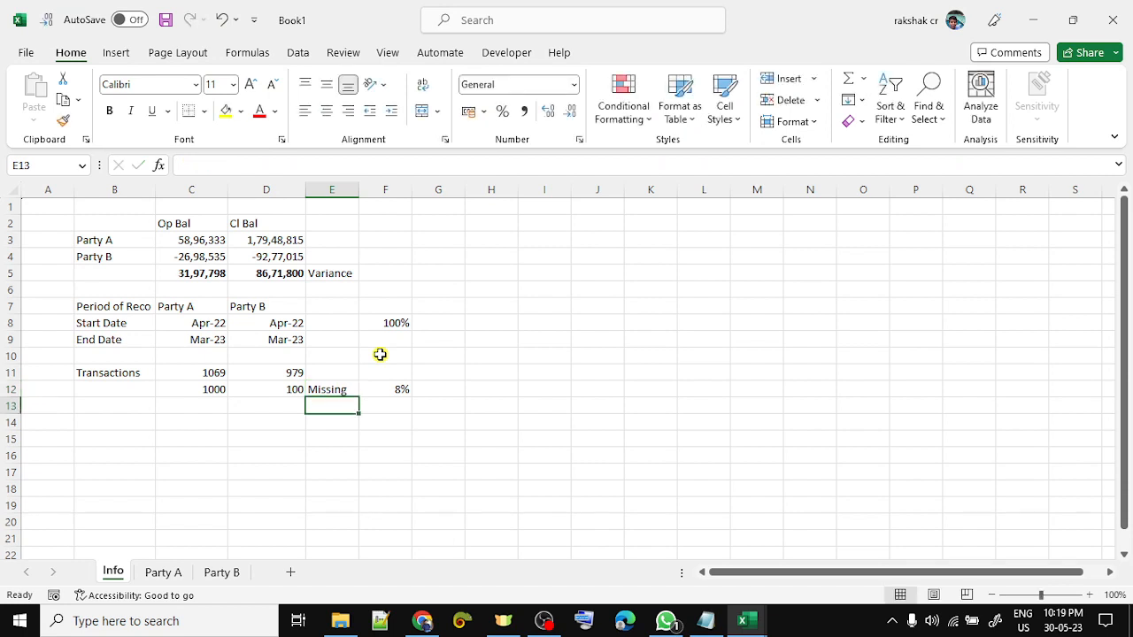
# - Clear the trial entries and the 8% variance from C12:F12
pyautogui.press('Up')
pyautogui.press('Left')
pyautogui.press('Left')
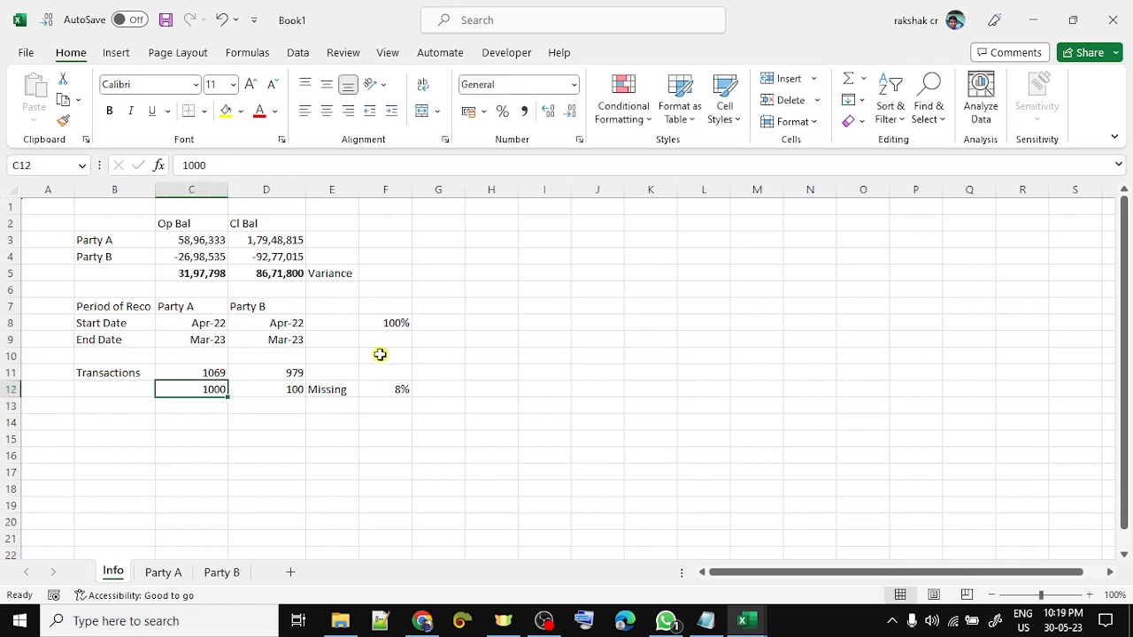
pyautogui.hotkey('shift', 'Right')
pyautogui.hotkey('shift', 'Right')
pyautogui.hotkey('shift', 'Right')
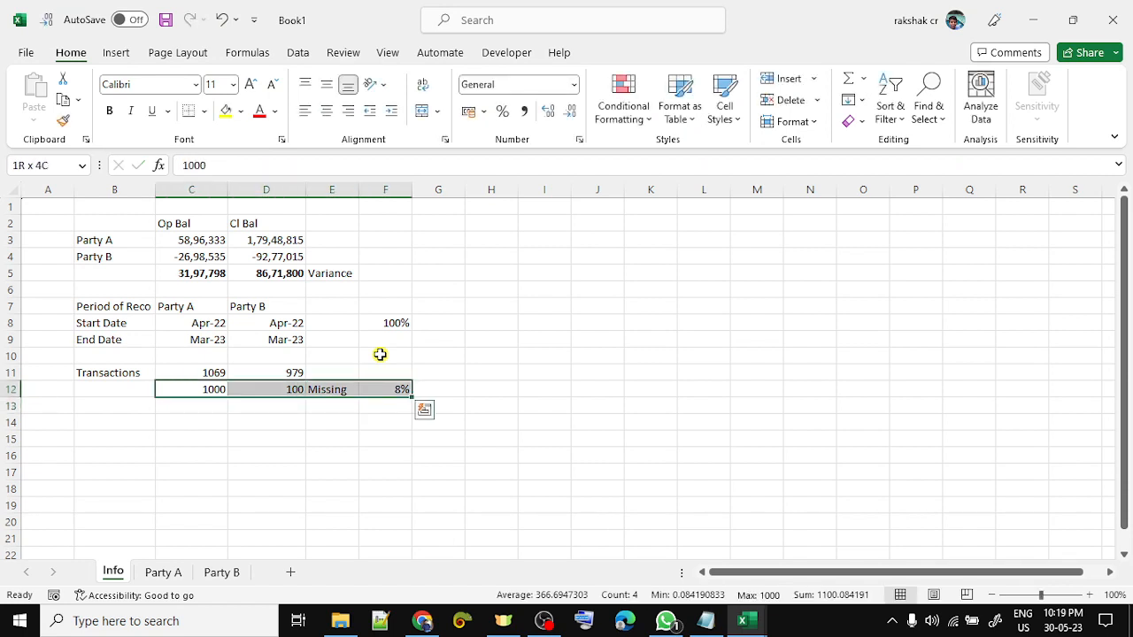
pyautogui.press('Delete')
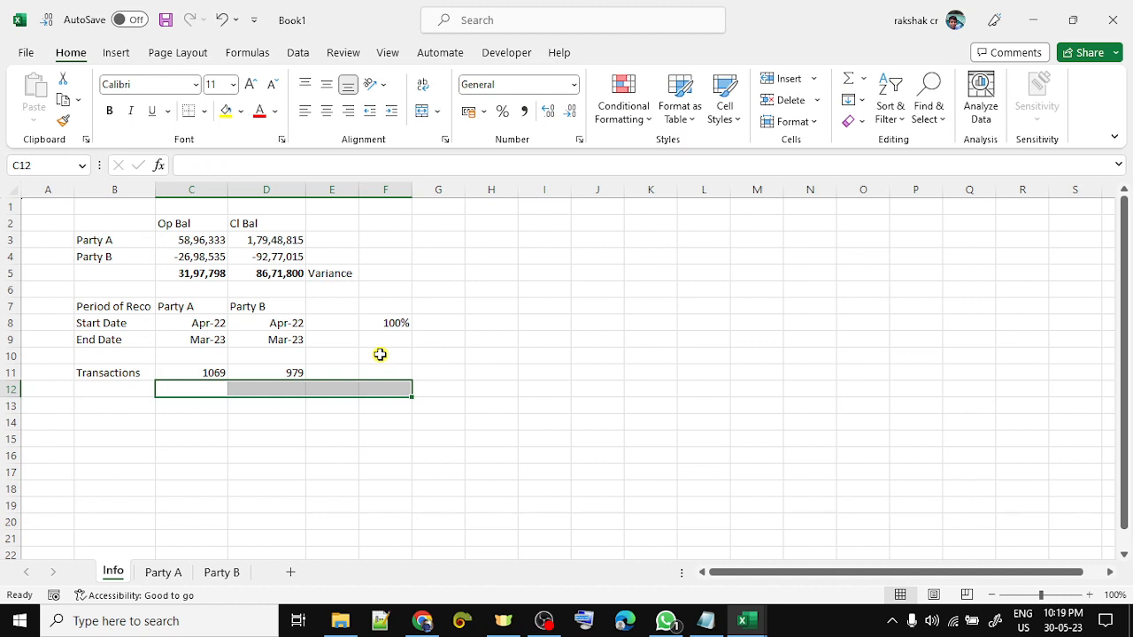
pyautogui.press('Up')
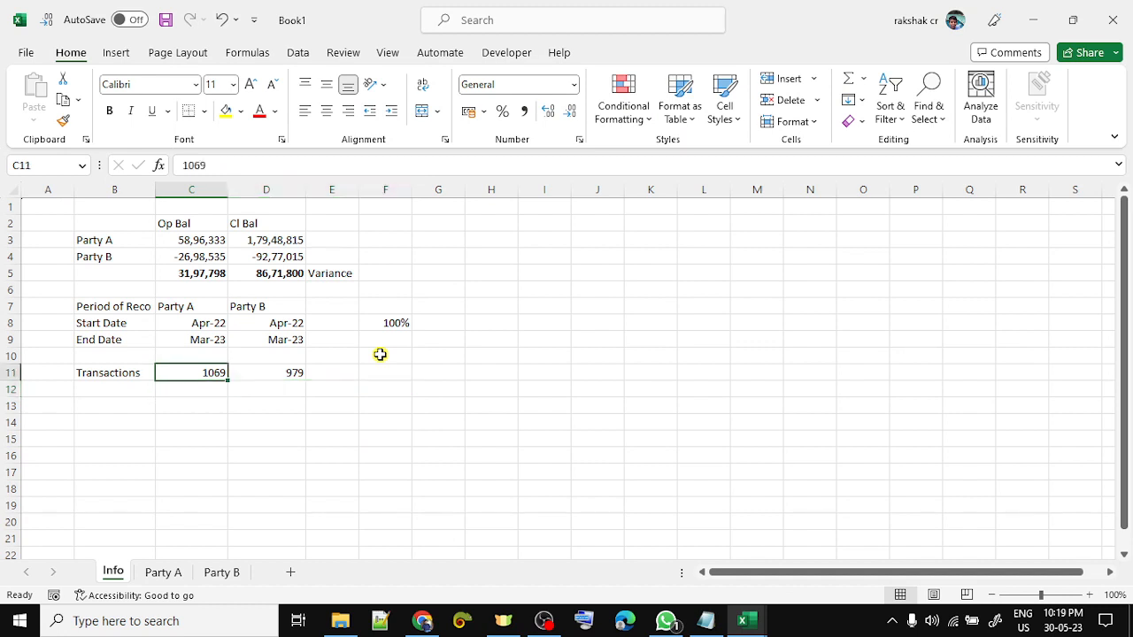
pyautogui.press('Up')
pyautogui.press('Up')
pyautogui.press('Up')
pyautogui.press('Up')
pyautogui.press('Up')
pyautogui.press('Up')
pyautogui.press('Up')
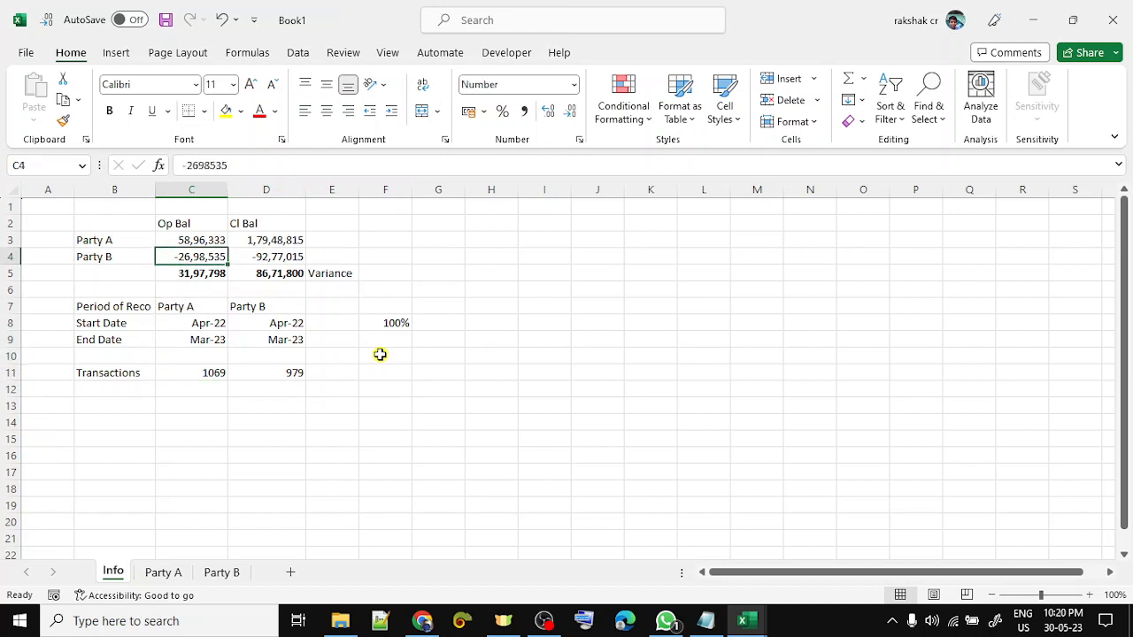
pyautogui.press('Down')
pyautogui.press('Down')
pyautogui.press('Up')
pyautogui.press('Up')
pyautogui.press('Up')
pyautogui.press('Right')
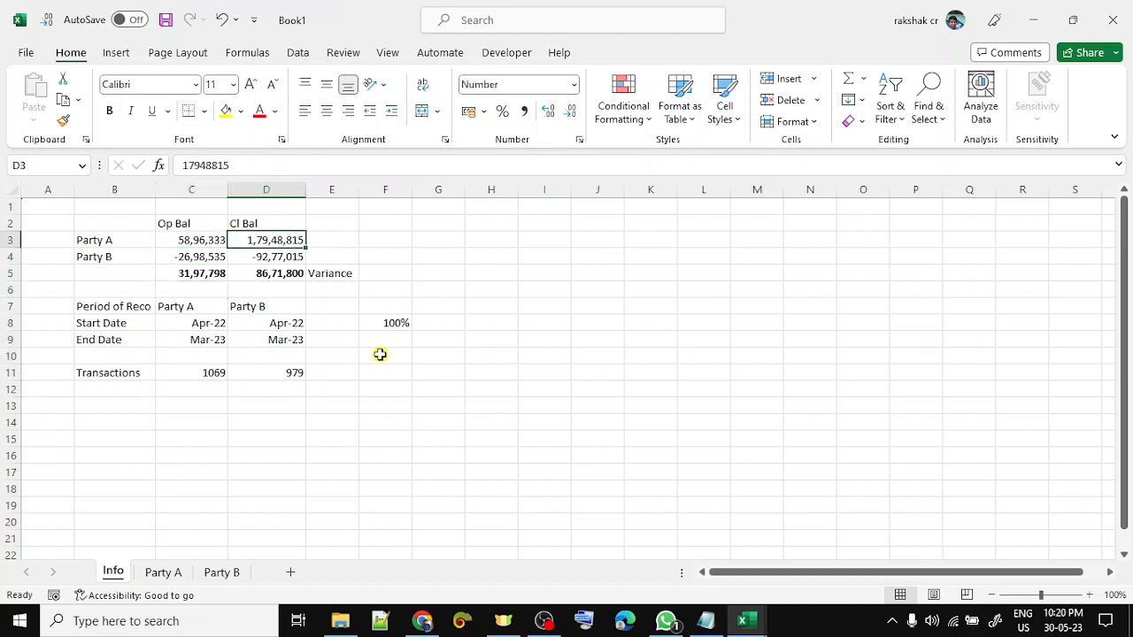
pyautogui.press('Down')
pyautogui.press('Down')
pyautogui.press('Down')
pyautogui.press('Down')
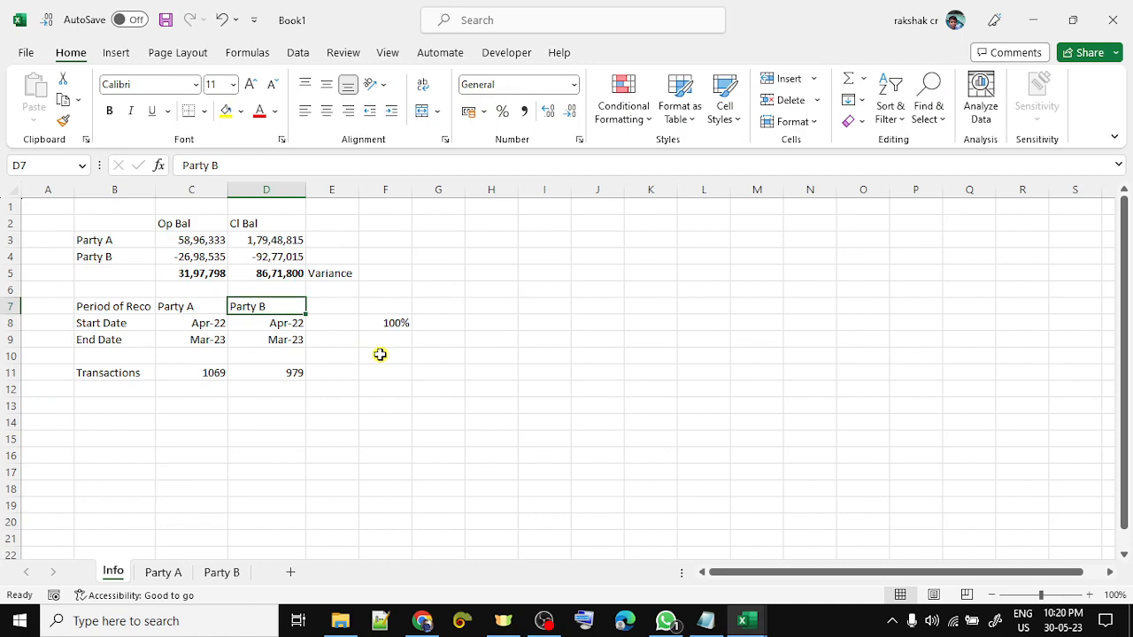
pyautogui.hotkey('ctrl', 'pagedown')
pyautogui.hotkey('ctrl', 'pagedown')
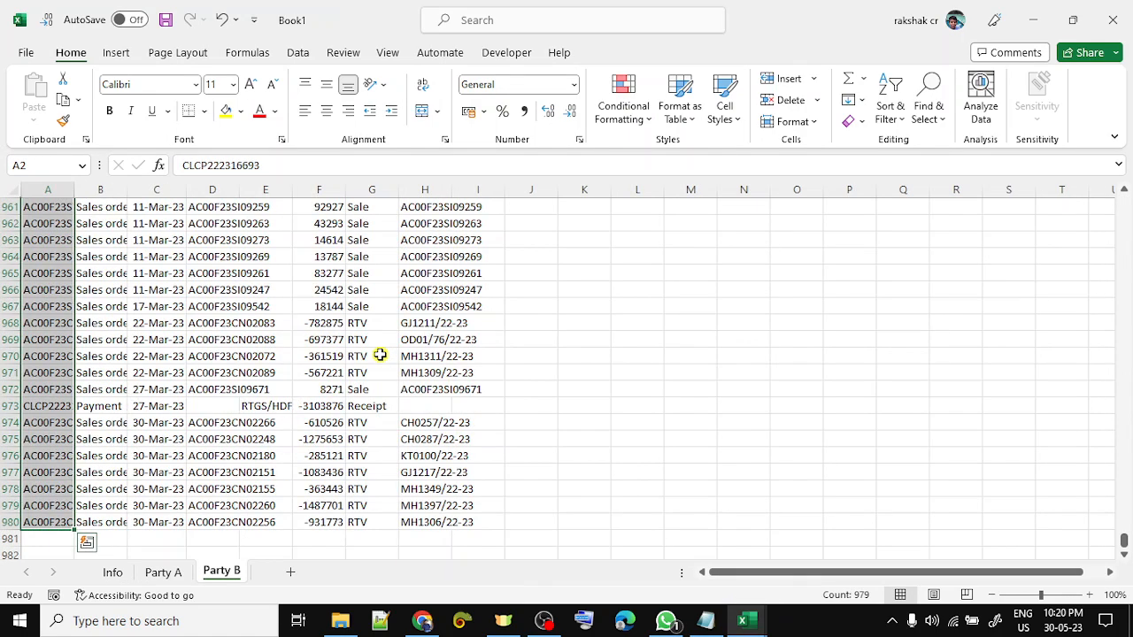
pyautogui.hotkey('ctrl', 'pageup')
pyautogui.hotkey('ctrl', 'pageup')
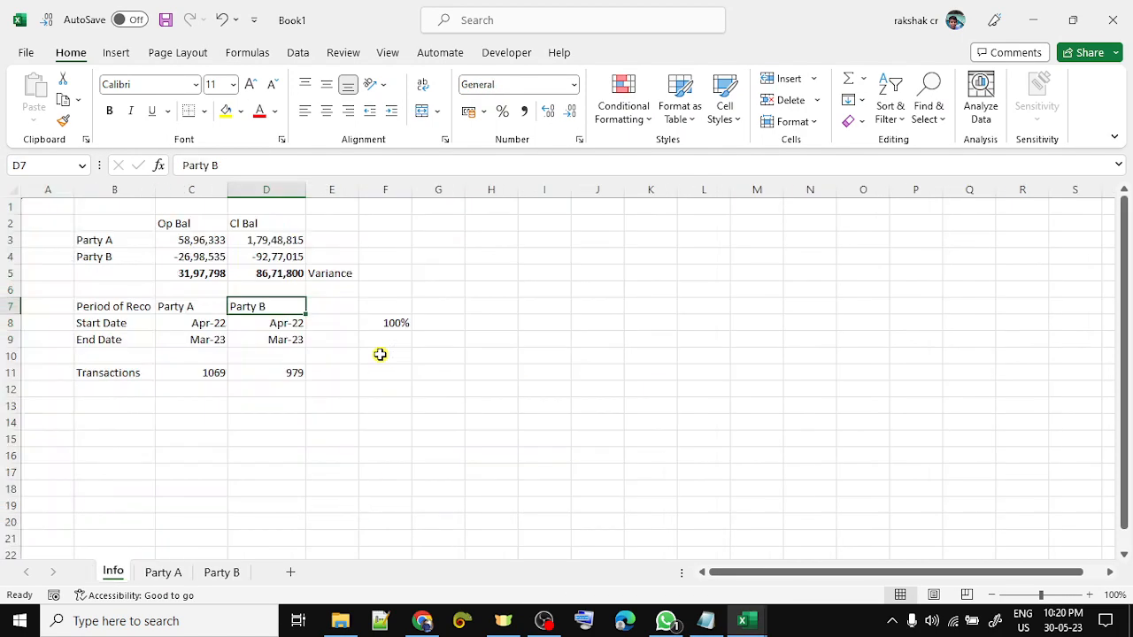
pyautogui.click(30, 55)
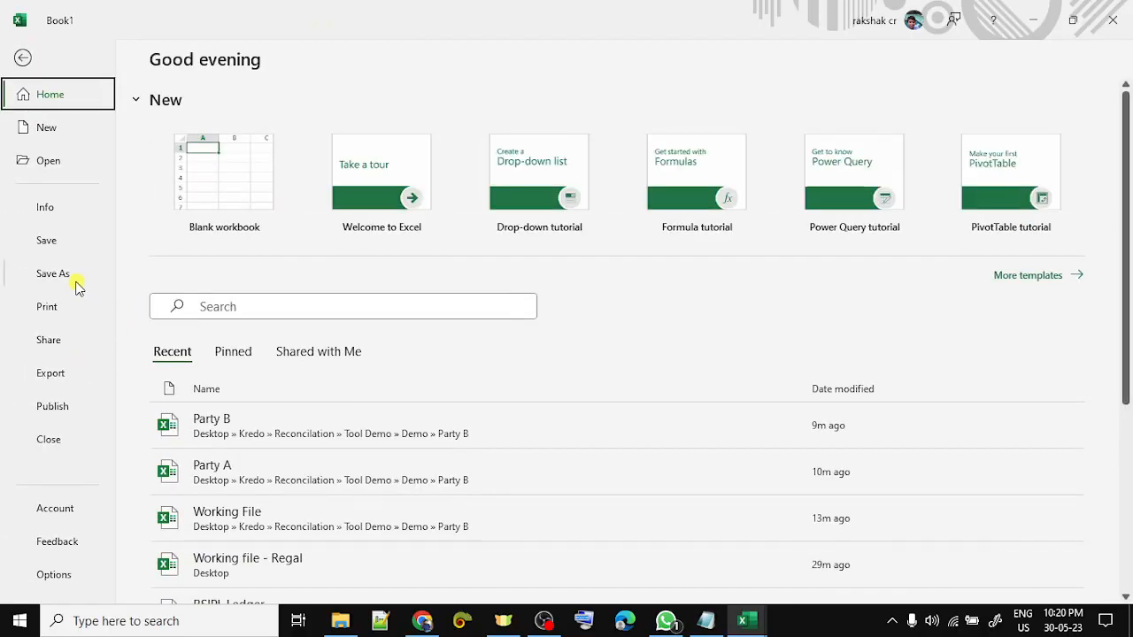
# - Save the workbook as 'Working File' in the Demo › Party B folder
pyautogui.click(77, 283)
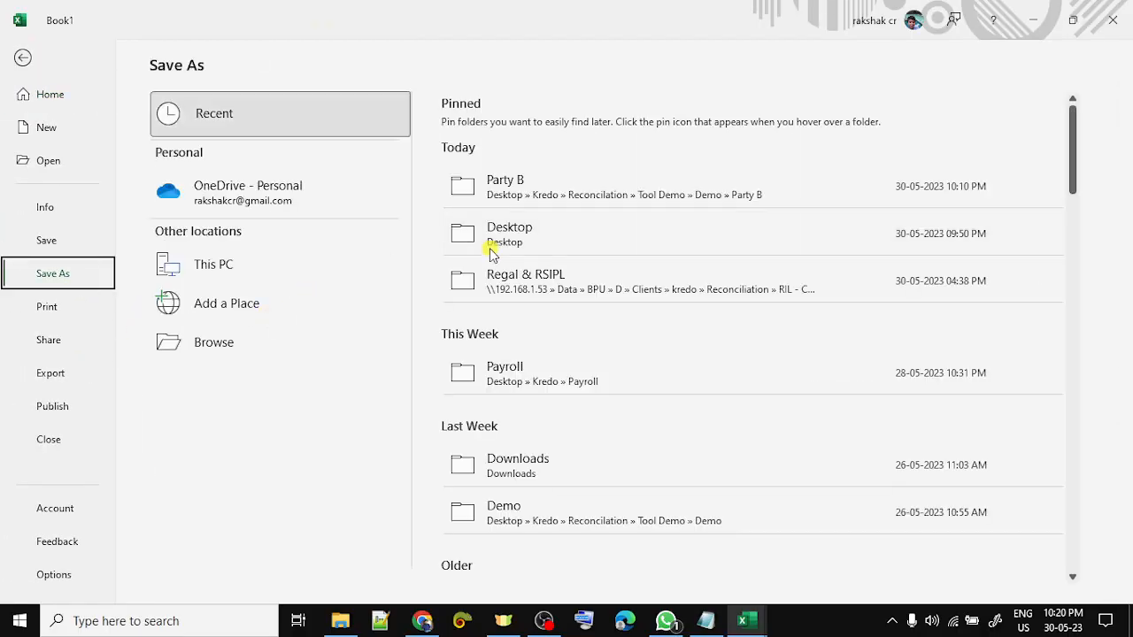
pyautogui.click(550, 193)
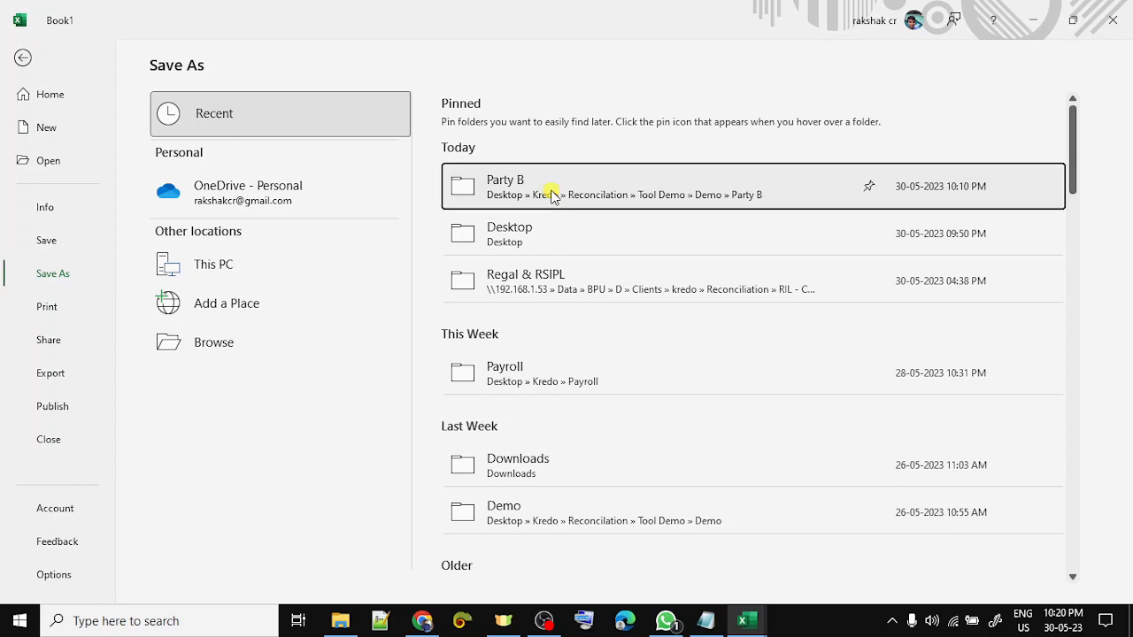
pyautogui.click(531, 121)
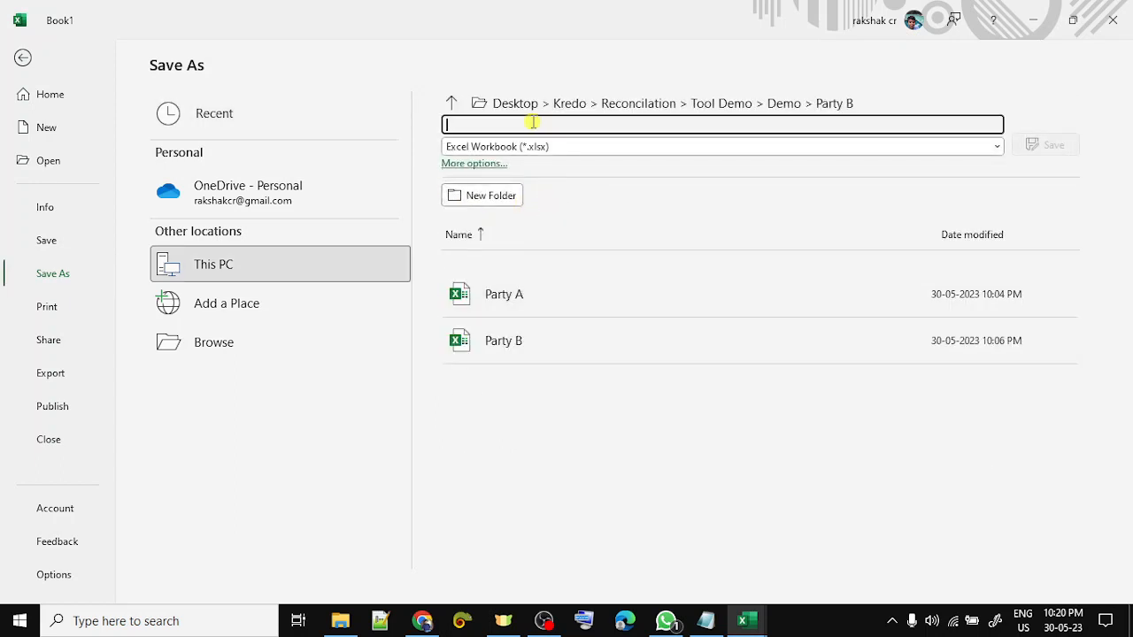
pyautogui.write('Working Fi')
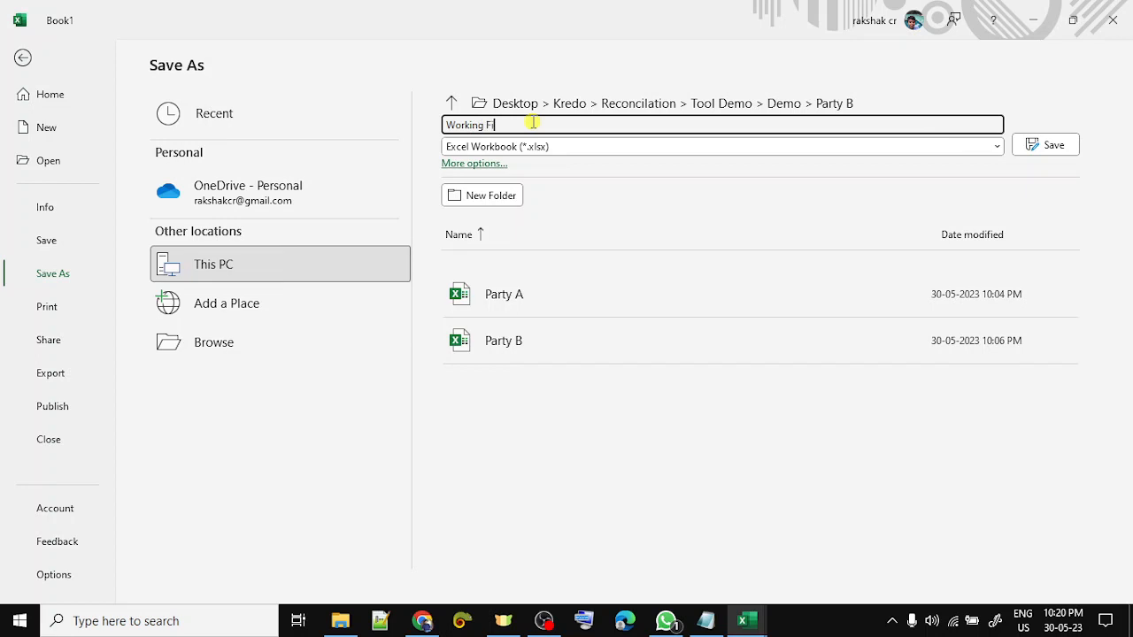
pyautogui.write('le')
pyautogui.press('Return')
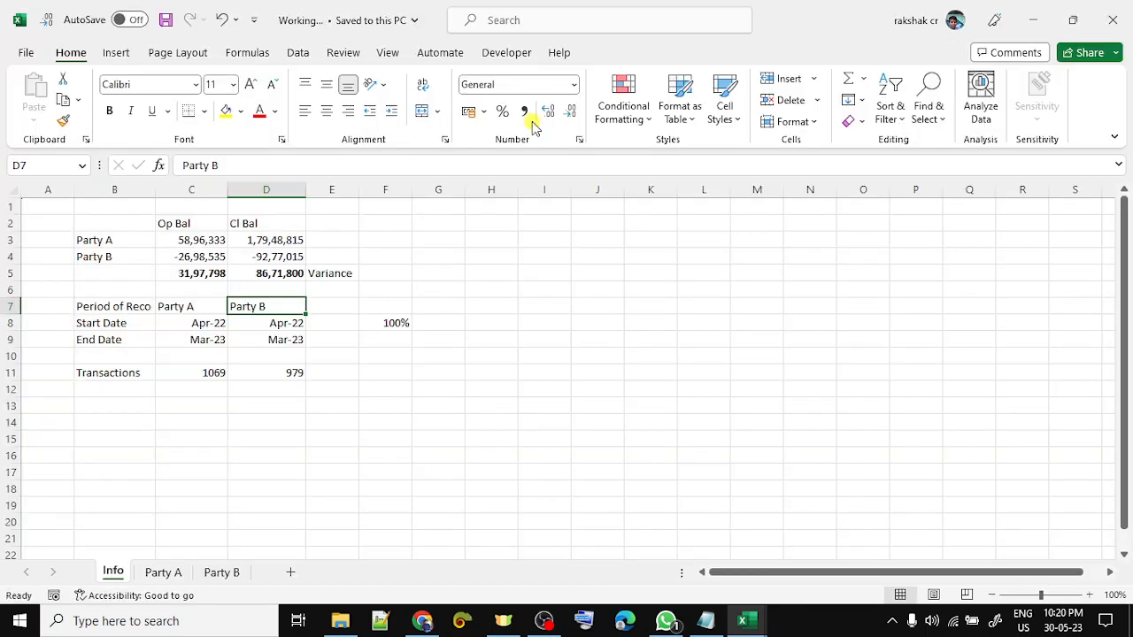
pyautogui.click(515, 277)
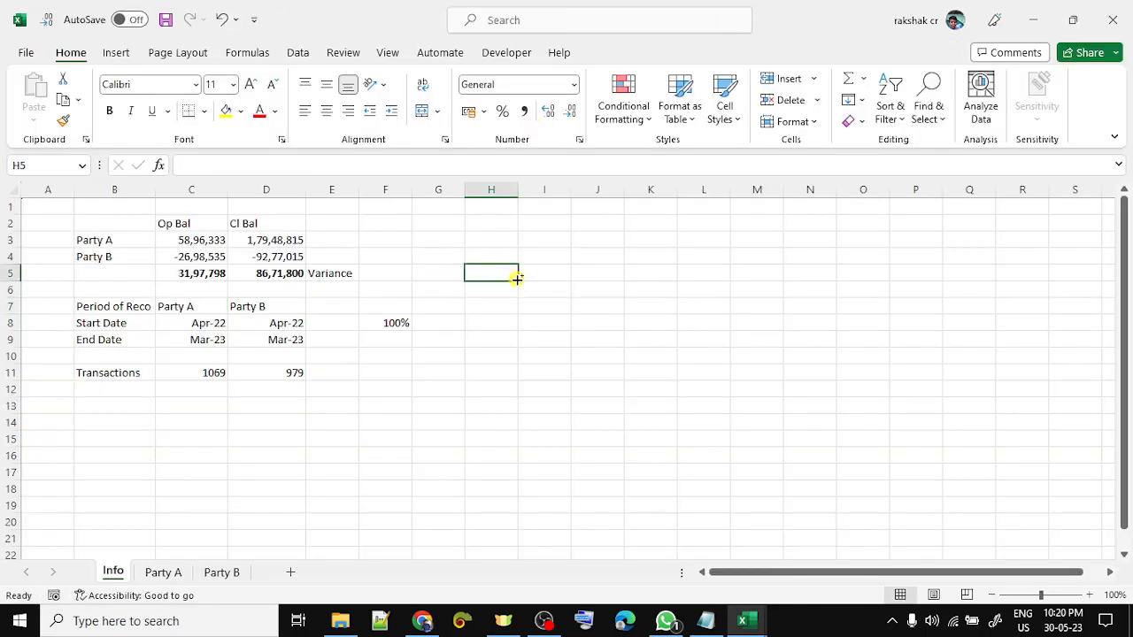
# - Close Working File, Party B and Party A without saving, then select Working File in Explorer
pyautogui.click(1112, 20)
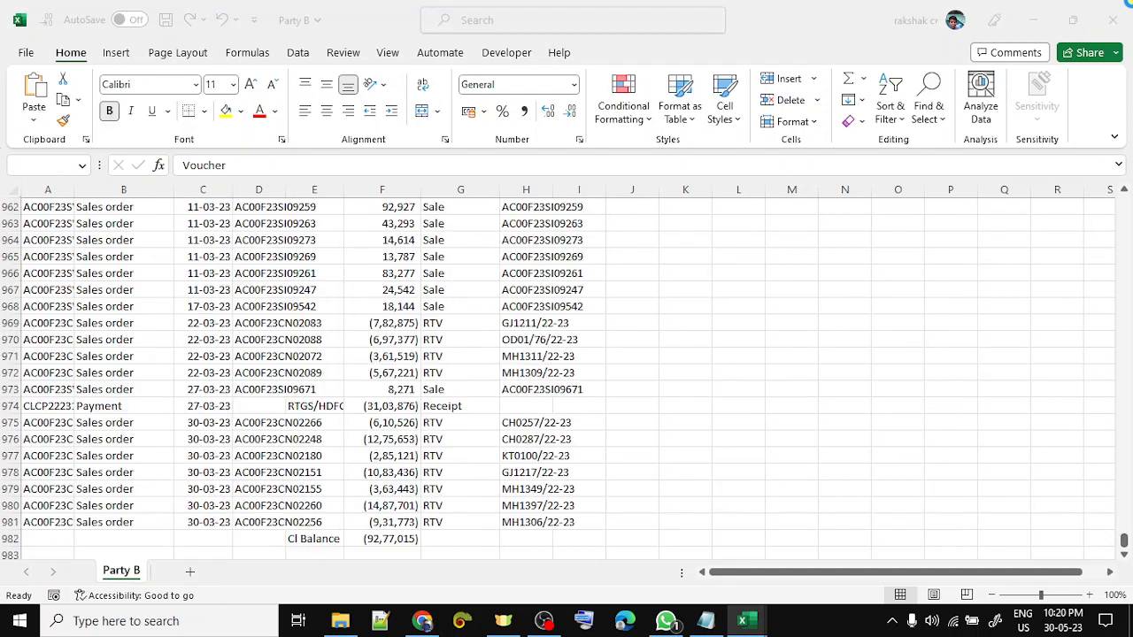
pyautogui.click(1112, 19)
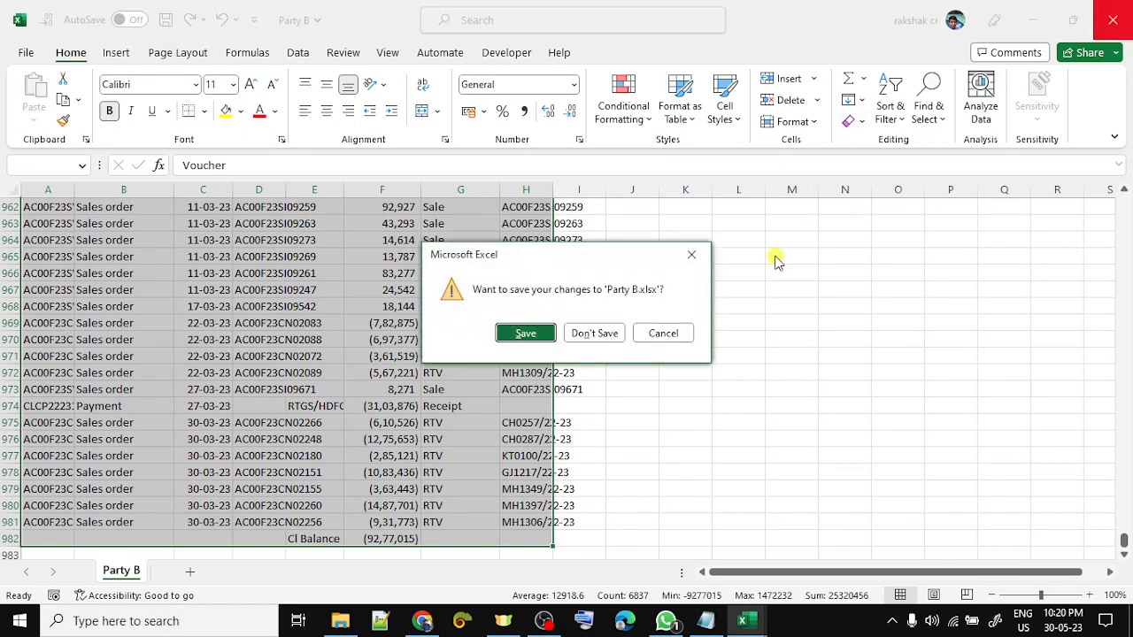
pyautogui.click(608, 333)
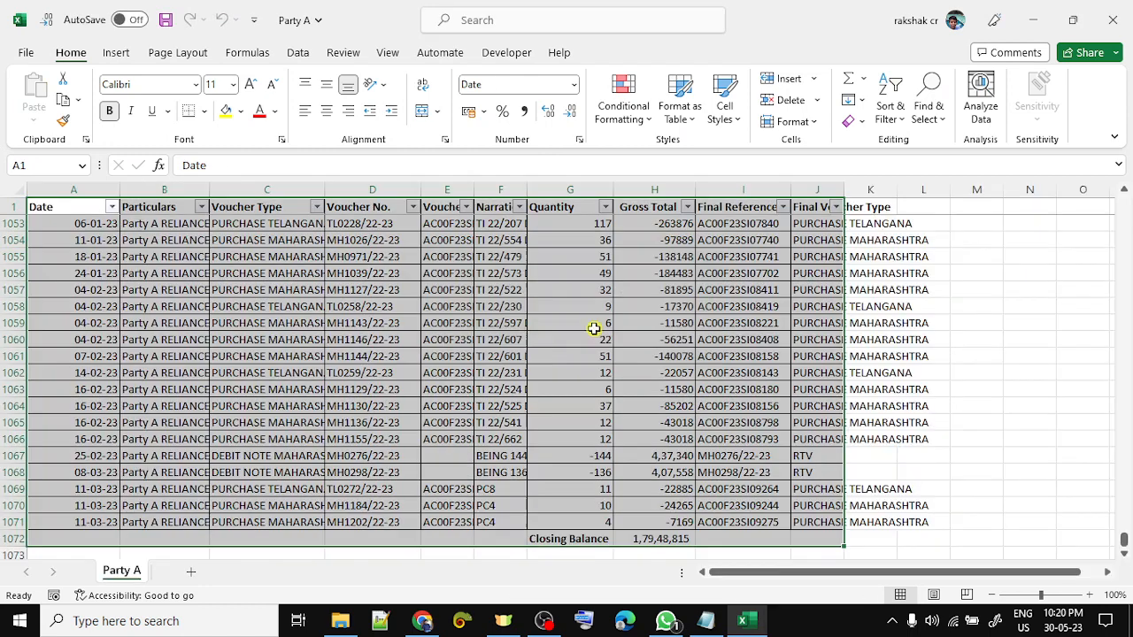
pyautogui.click(1113, 19)
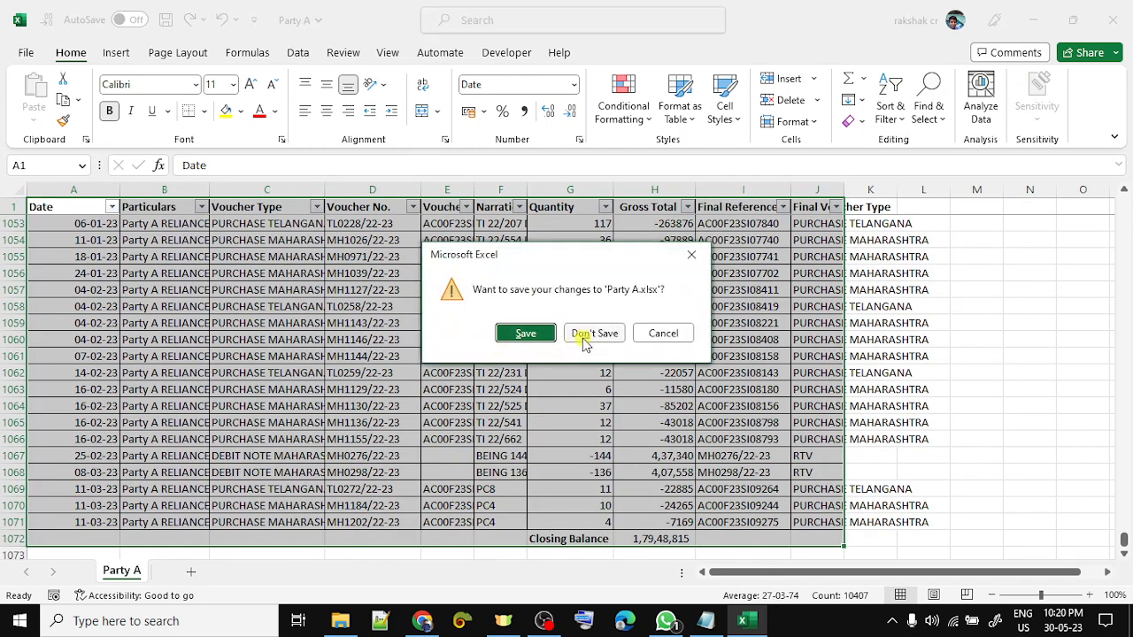
pyautogui.click(590, 332)
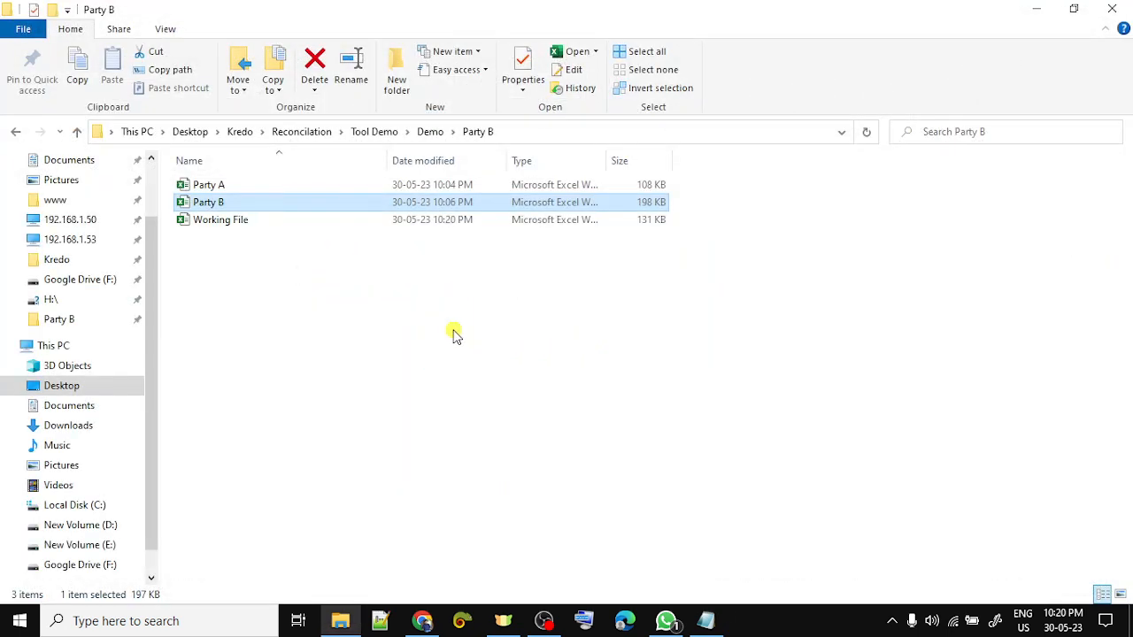
pyautogui.click(304, 220)
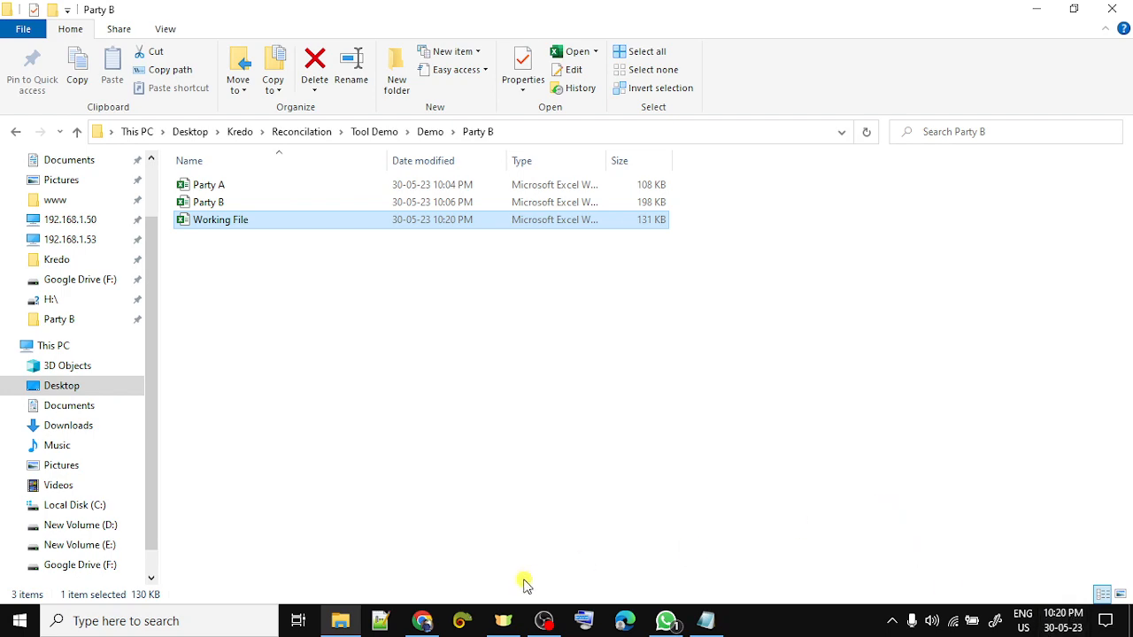
pyautogui.click(422, 621)
# - Load apps.kredo.in, log out and sign back in
pyautogui.click(261, 42)
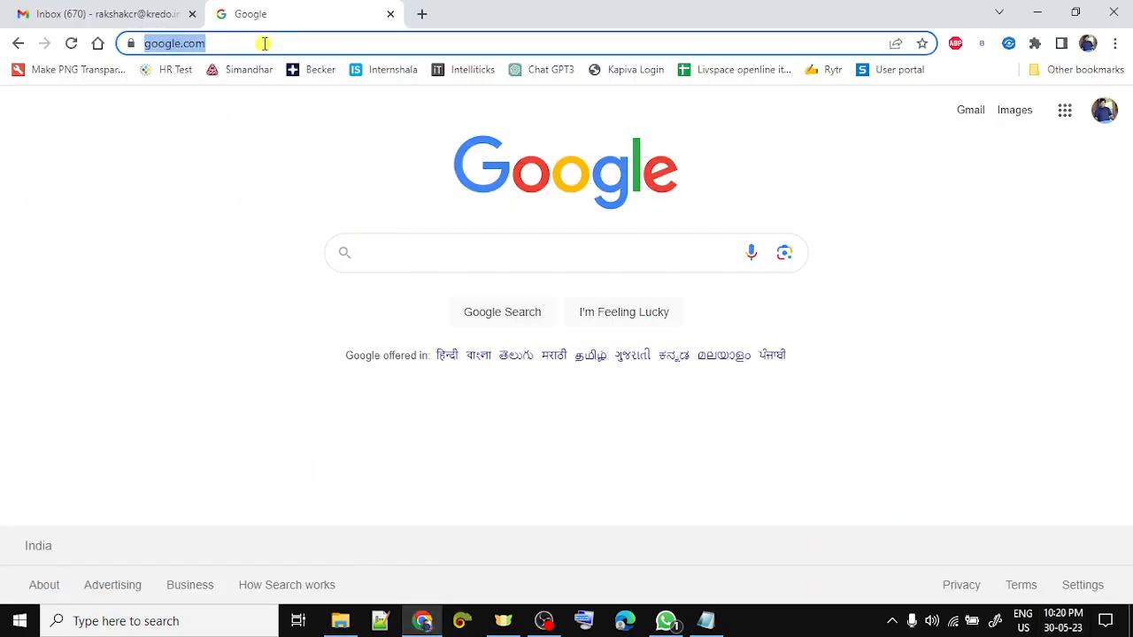
pyautogui.write('apps')
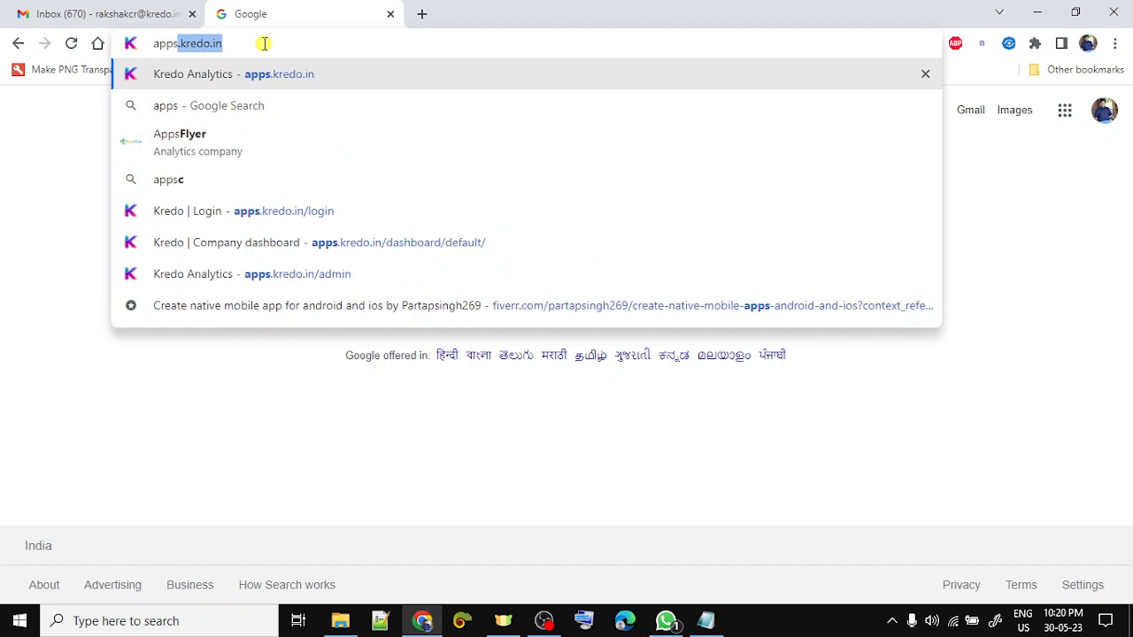
pyautogui.press('Return')
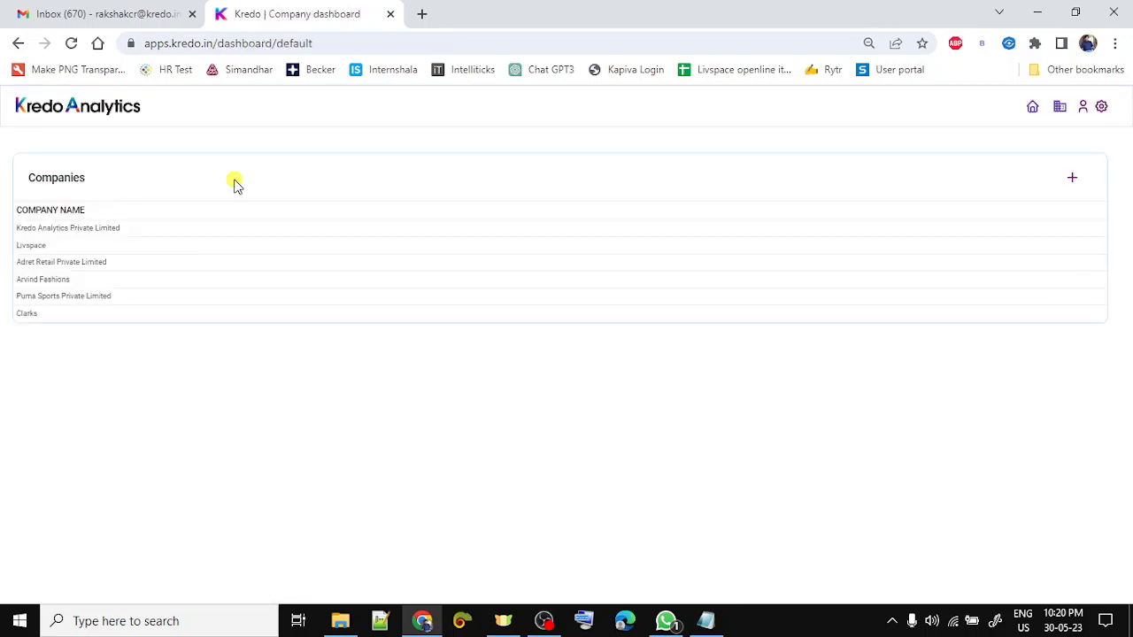
pyautogui.click(1082, 106)
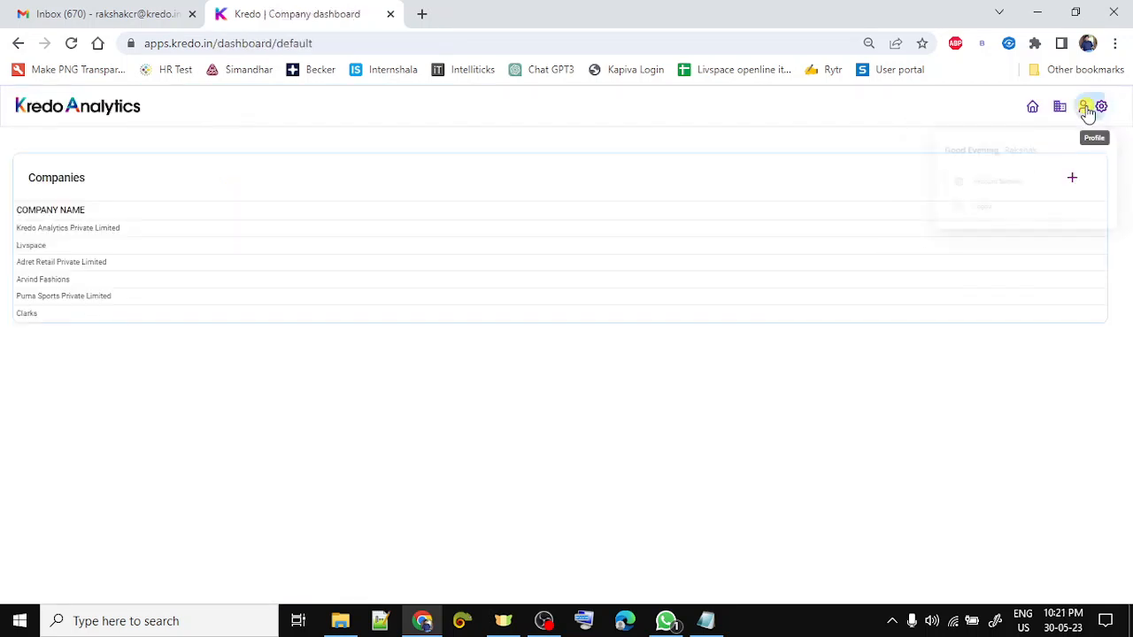
pyautogui.click(944, 229)
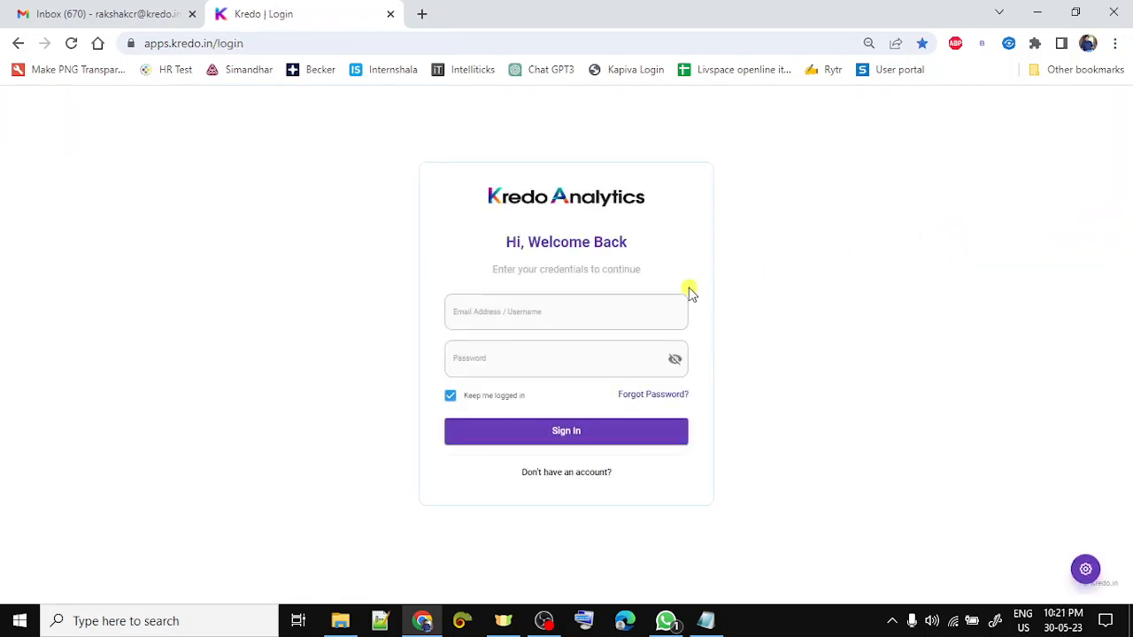
pyautogui.click(589, 429)
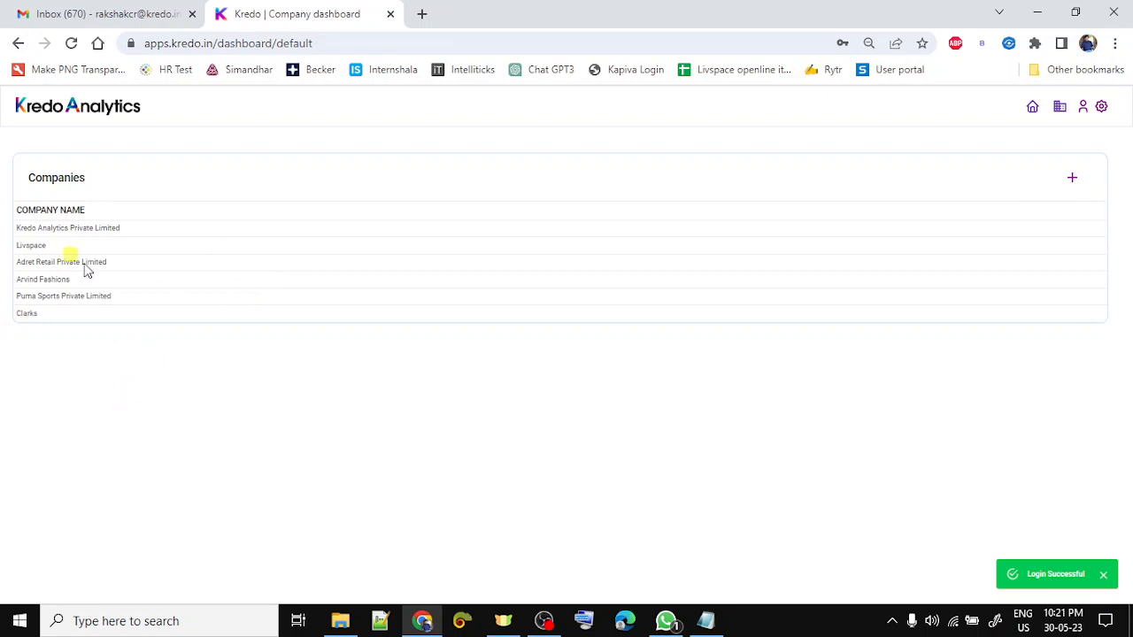
# - Go to Kredo Analytics Private Limited's Reconciliation home and start a new reco
pyautogui.click(61, 227)
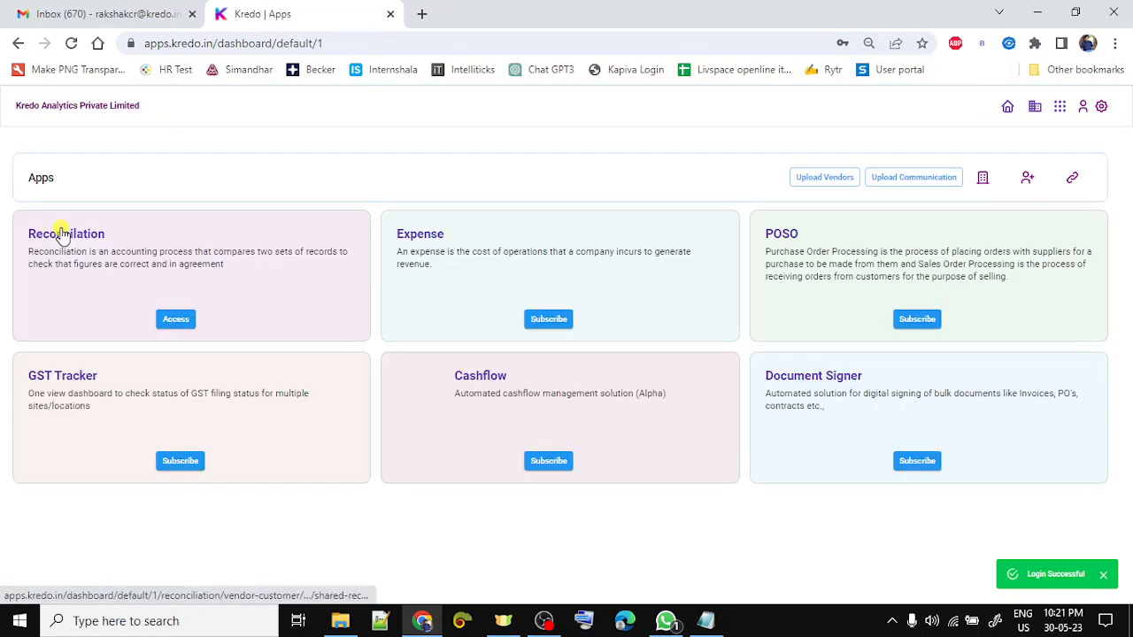
pyautogui.click(177, 319)
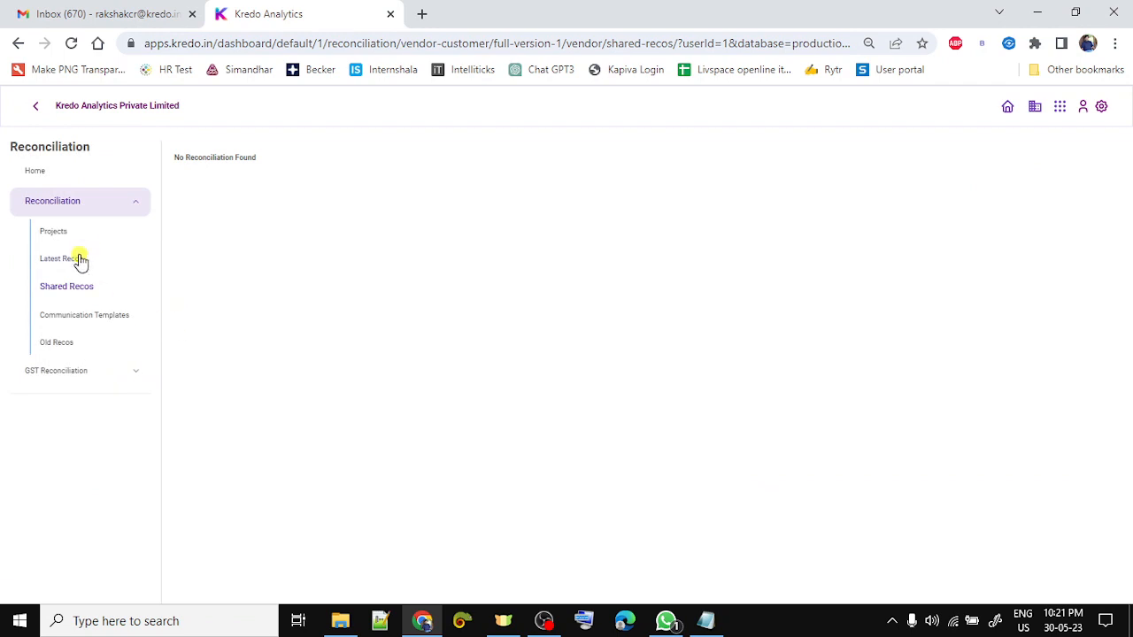
pyautogui.click(79, 259)
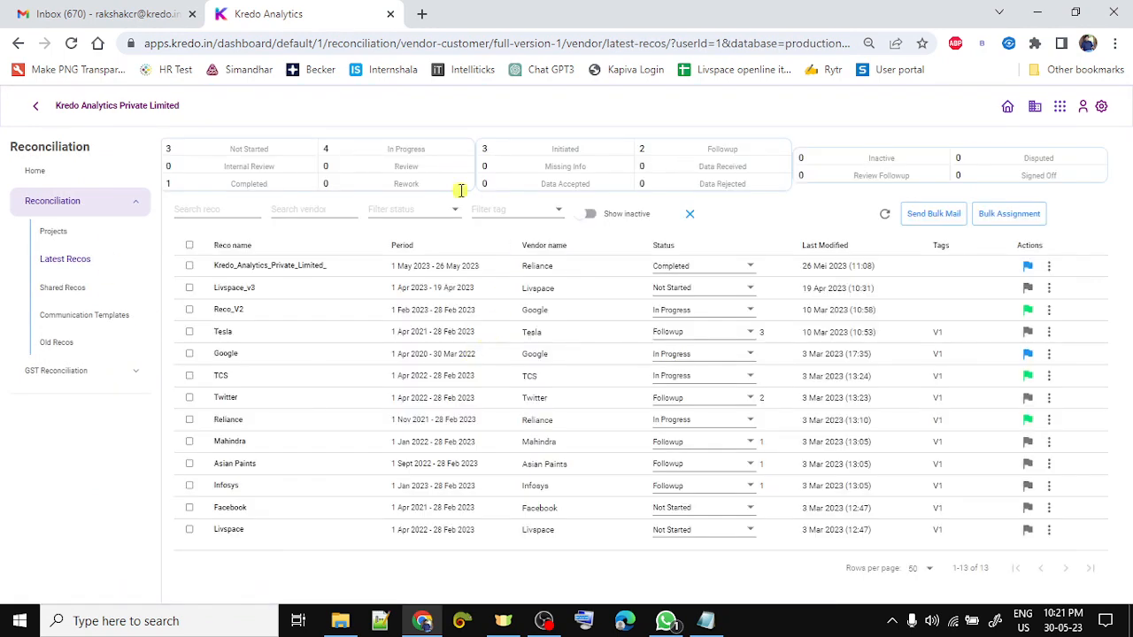
pyautogui.click(47, 175)
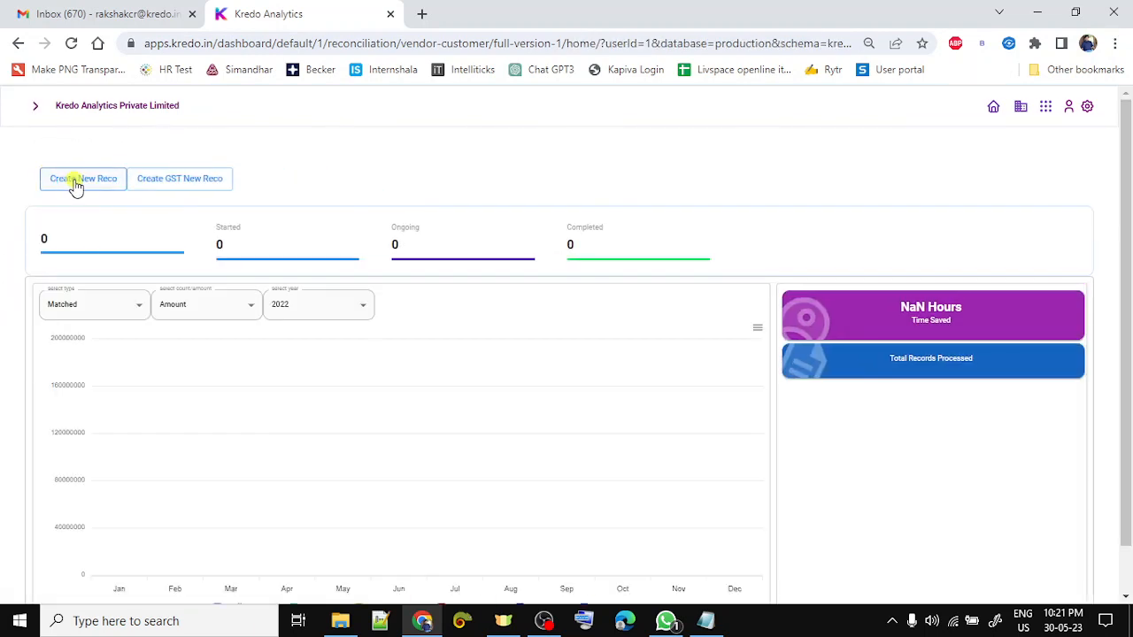
pyautogui.click(75, 181)
# - Choose vendor Party B and rename the reconciliation to Party B
pyautogui.click(101, 213)
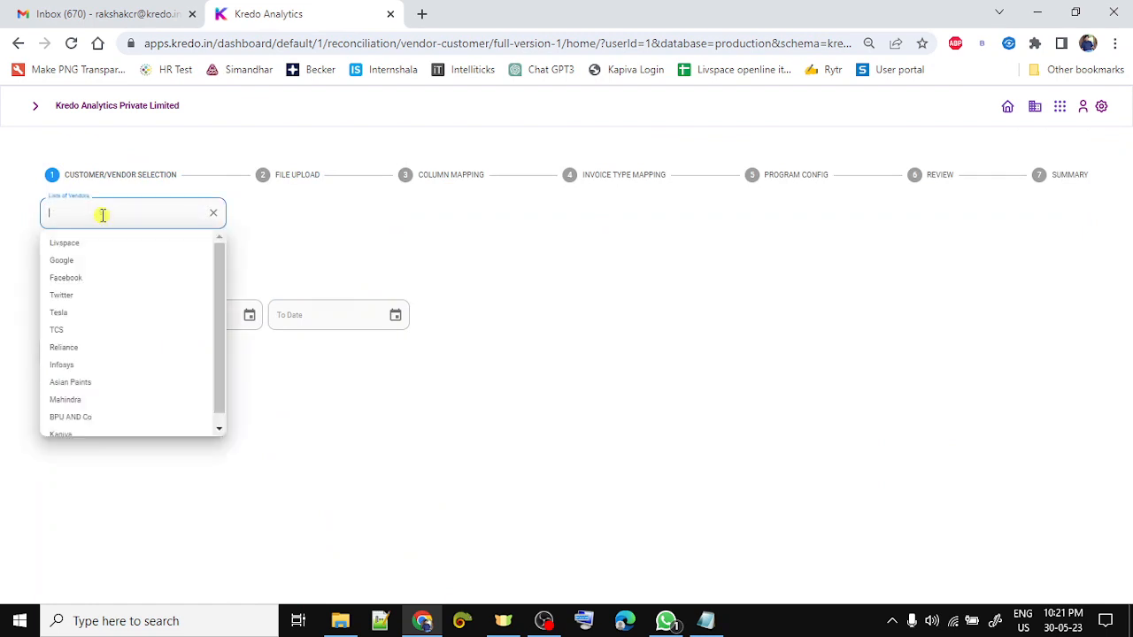
pyautogui.write('Party B')
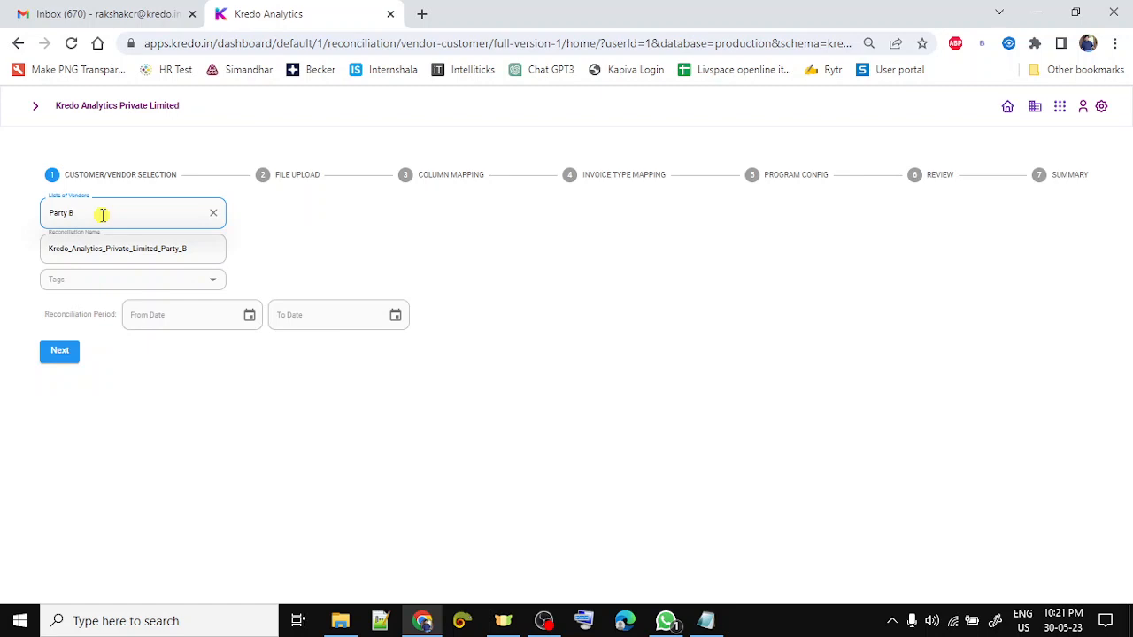
pyautogui.press('Tab')
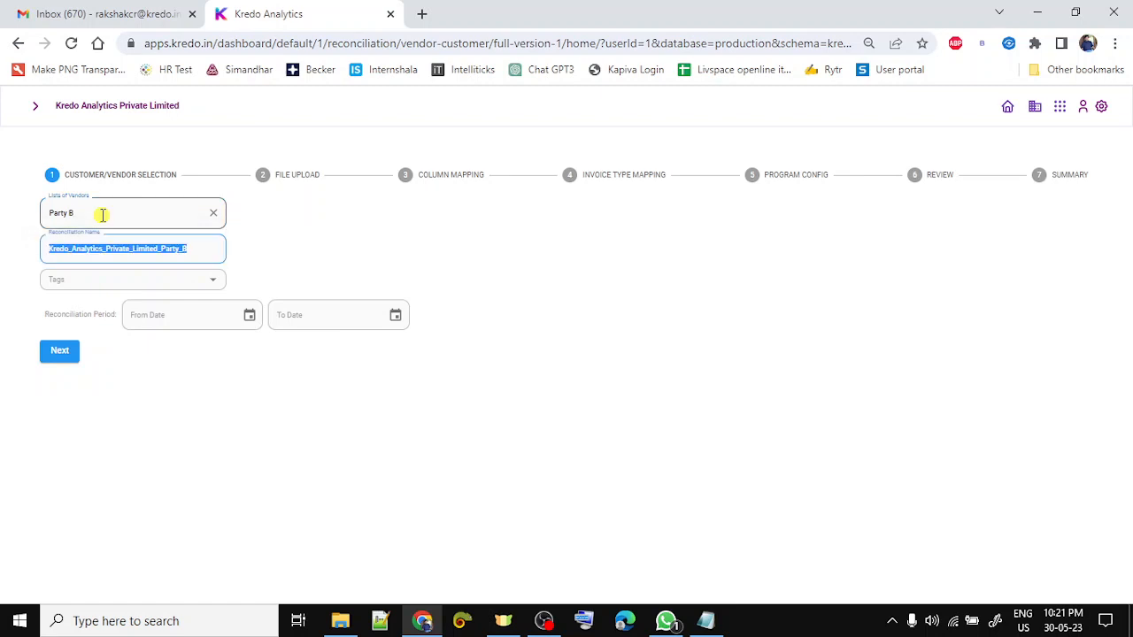
pyautogui.write('Party B')
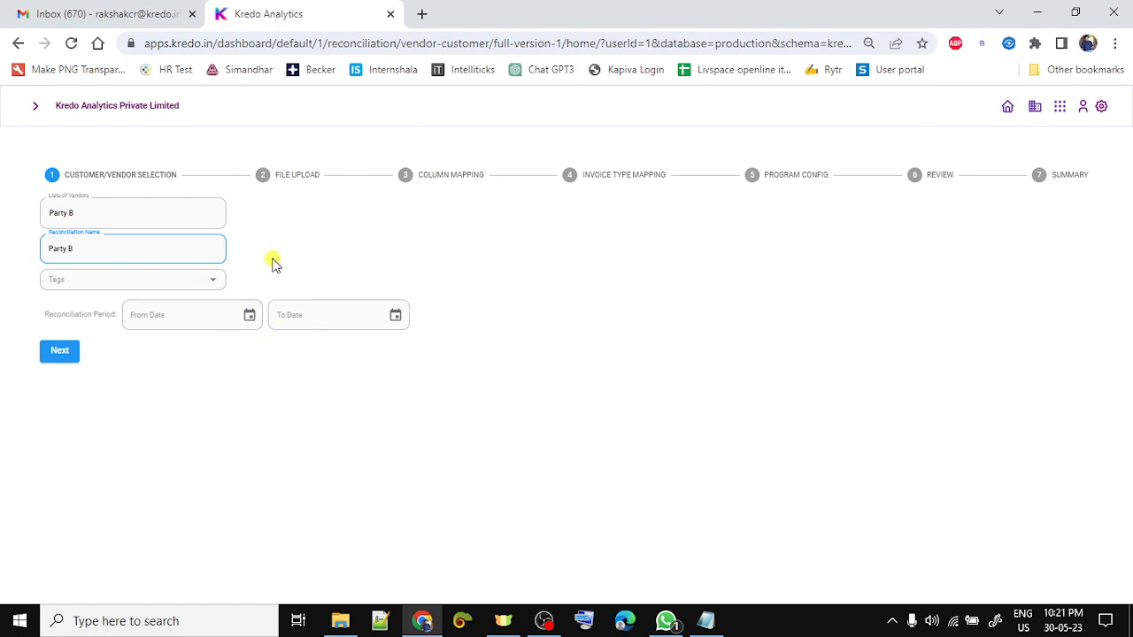
# - Set the period from 01/04/2022 to 31/03/2023 and proceed to file upload
pyautogui.click(248, 314)
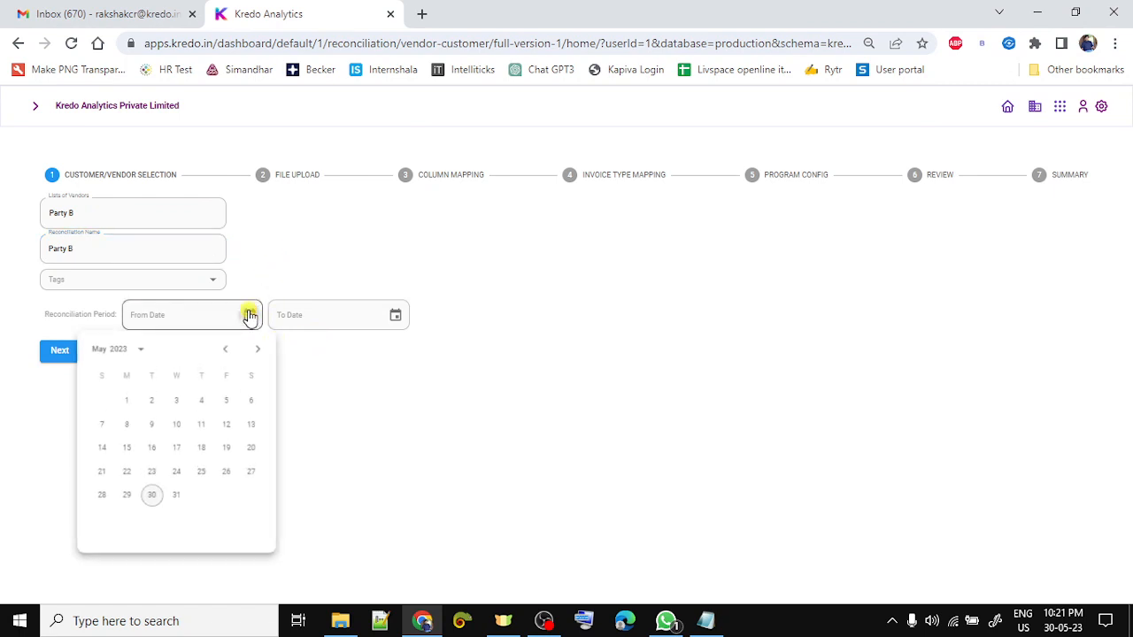
pyautogui.click(116, 352)
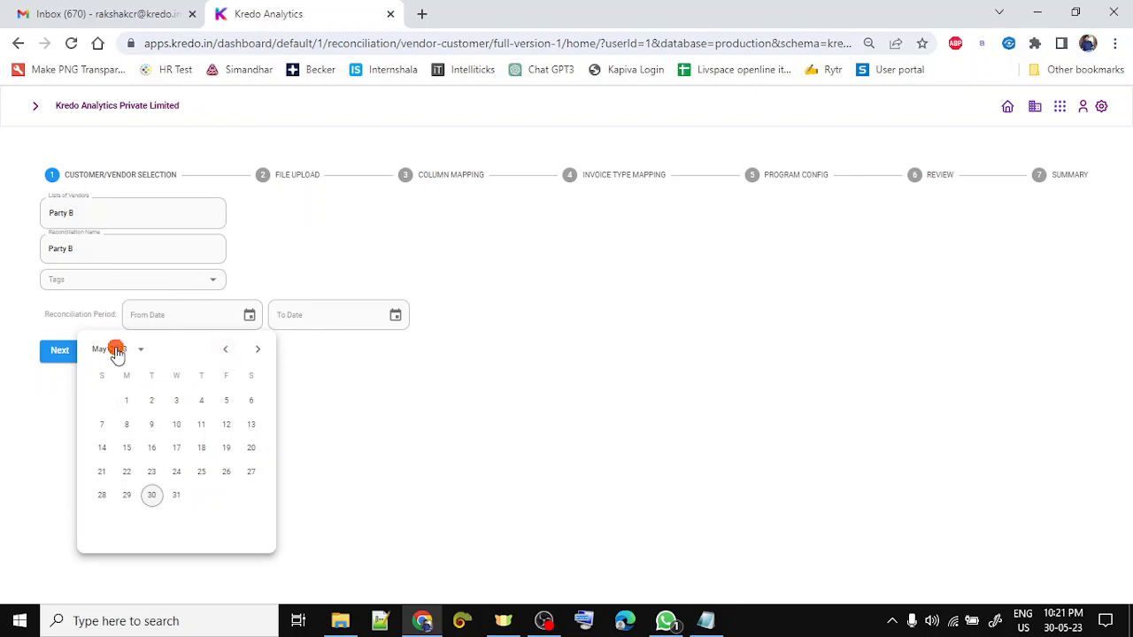
pyautogui.click(202, 458)
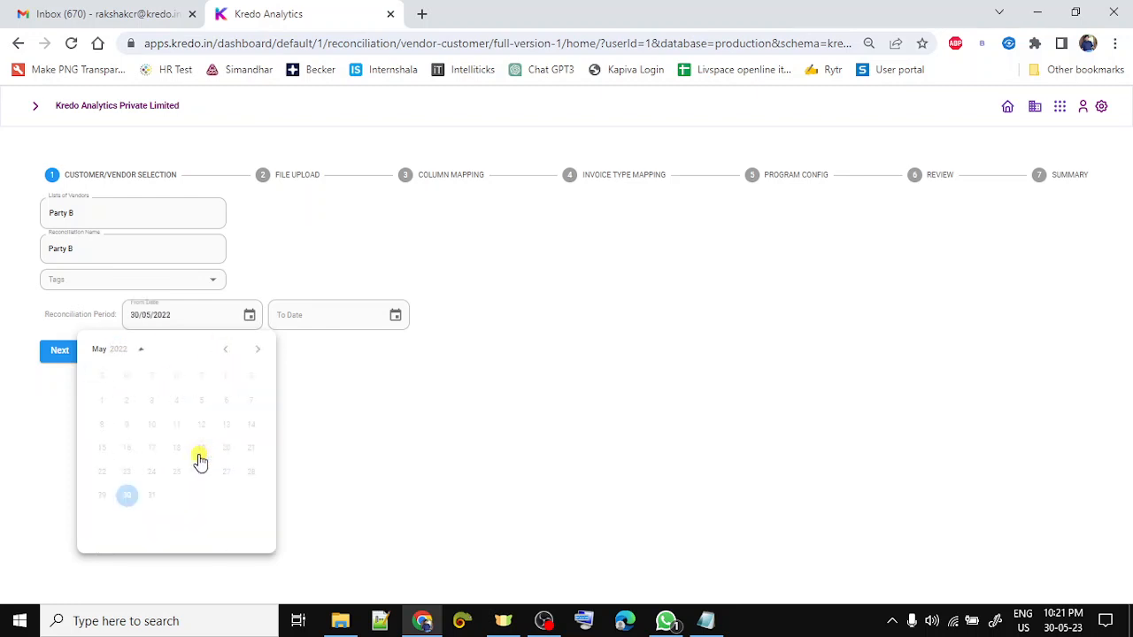
pyautogui.click(222, 352)
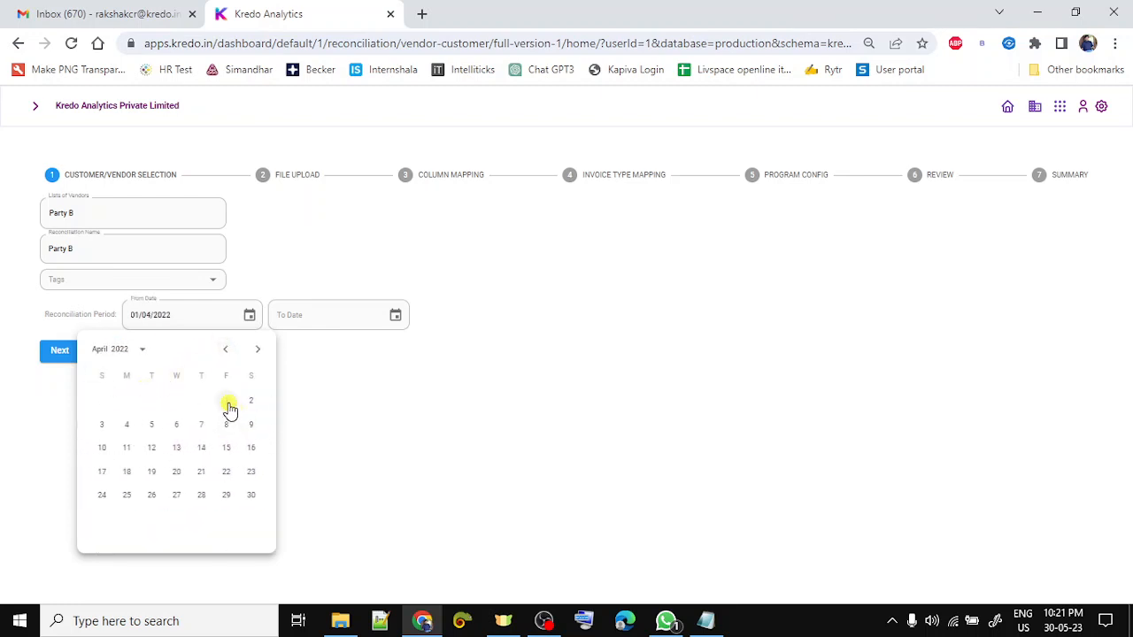
pyautogui.click(394, 324)
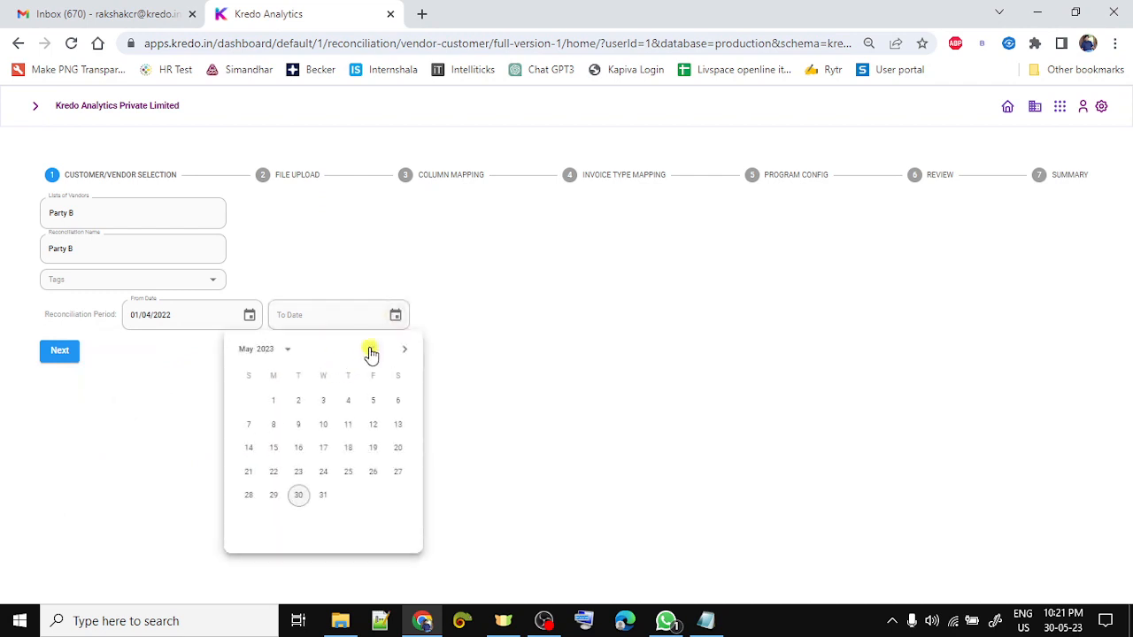
pyautogui.click(369, 350)
pyautogui.click(370, 351)
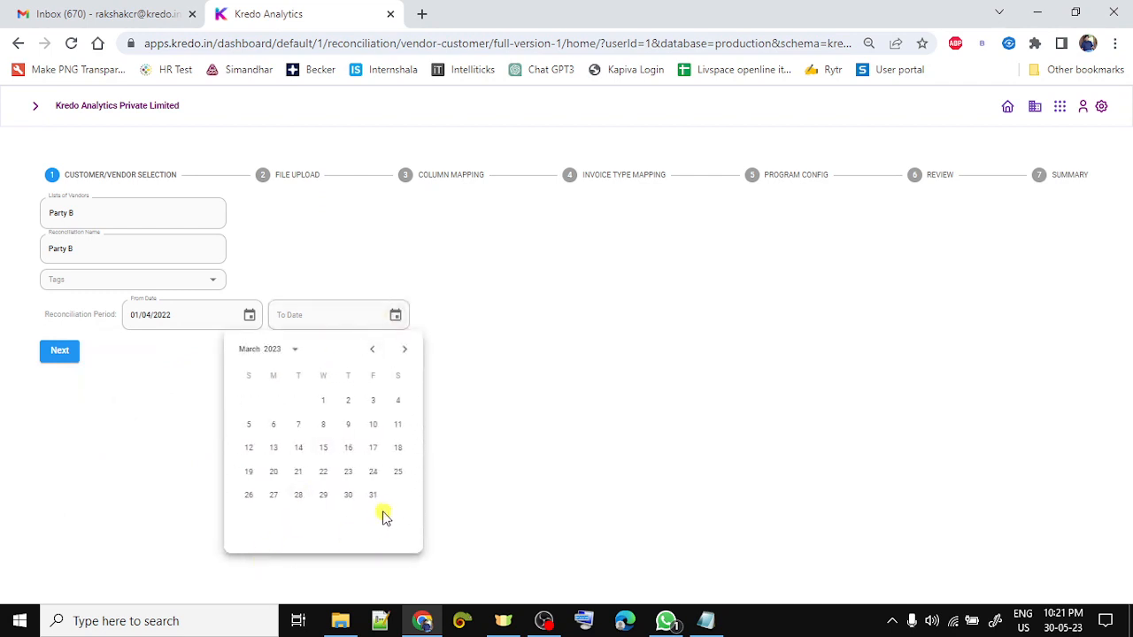
pyautogui.click(373, 497)
pyautogui.click(77, 357)
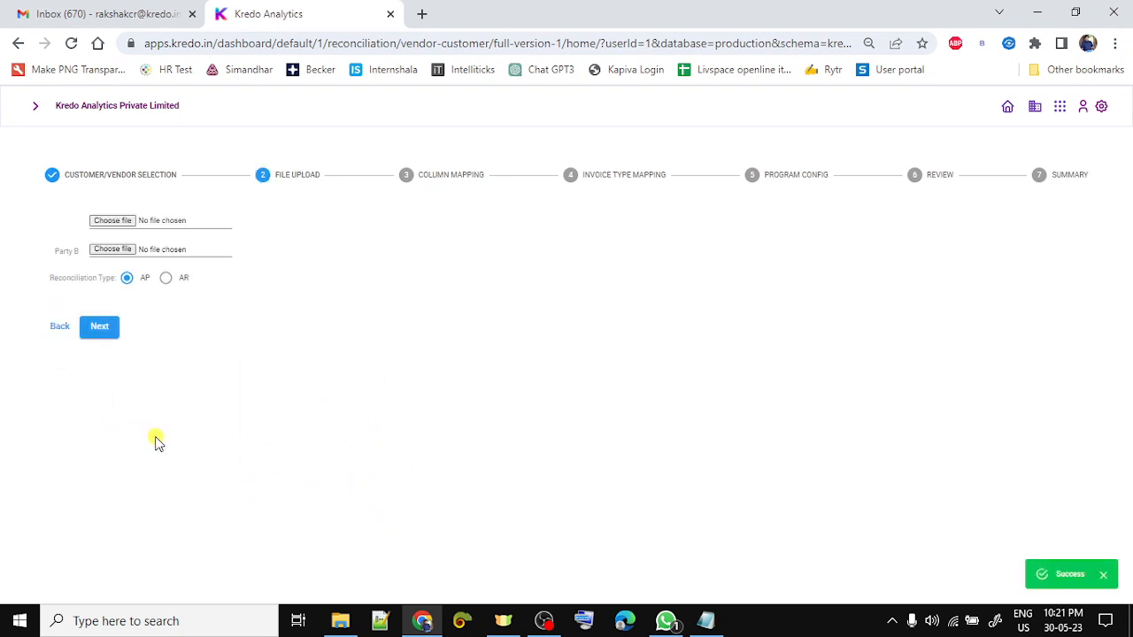
# - Upload Working File from the Party B folder as the file for both parties
pyautogui.click(120, 221)
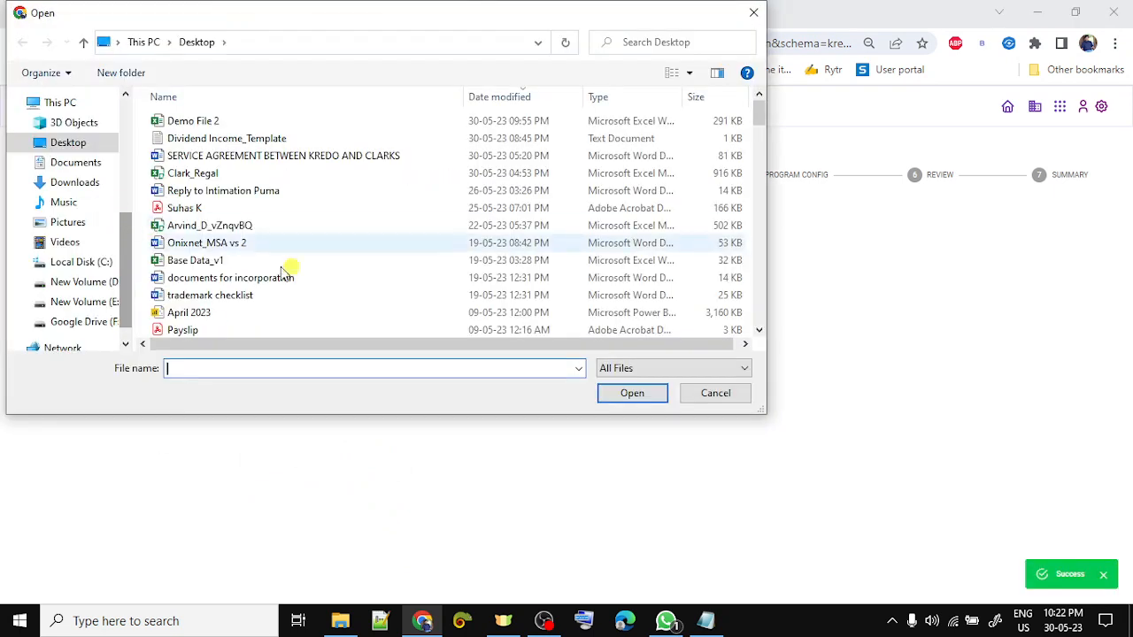
pyautogui.click(340, 620)
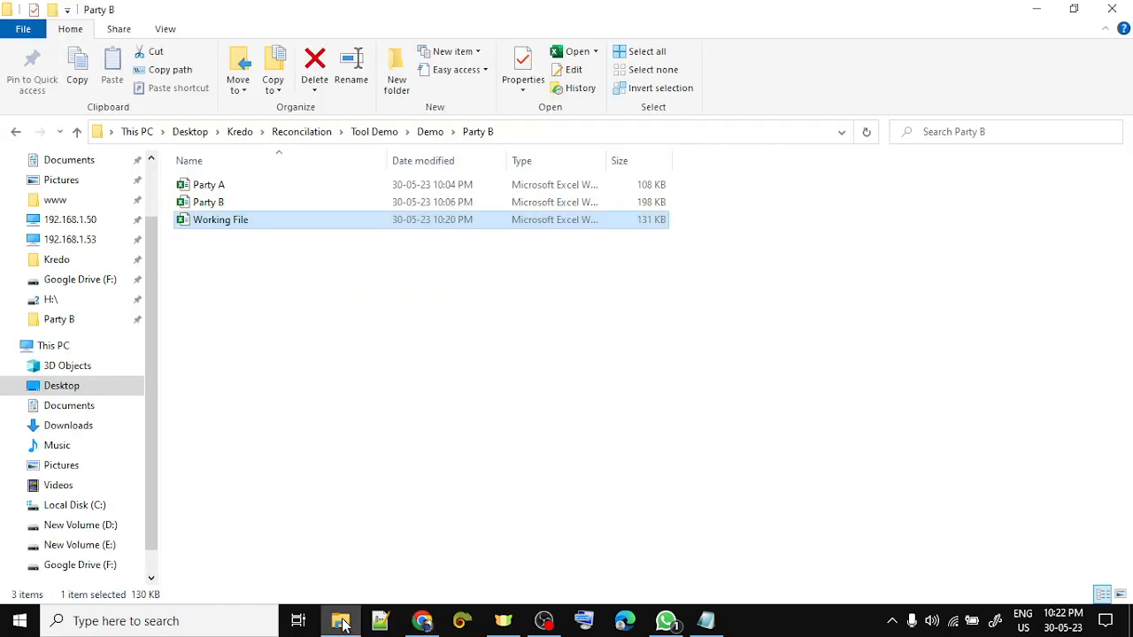
pyautogui.click(549, 140)
pyautogui.hotkey('alt', 'Tab')
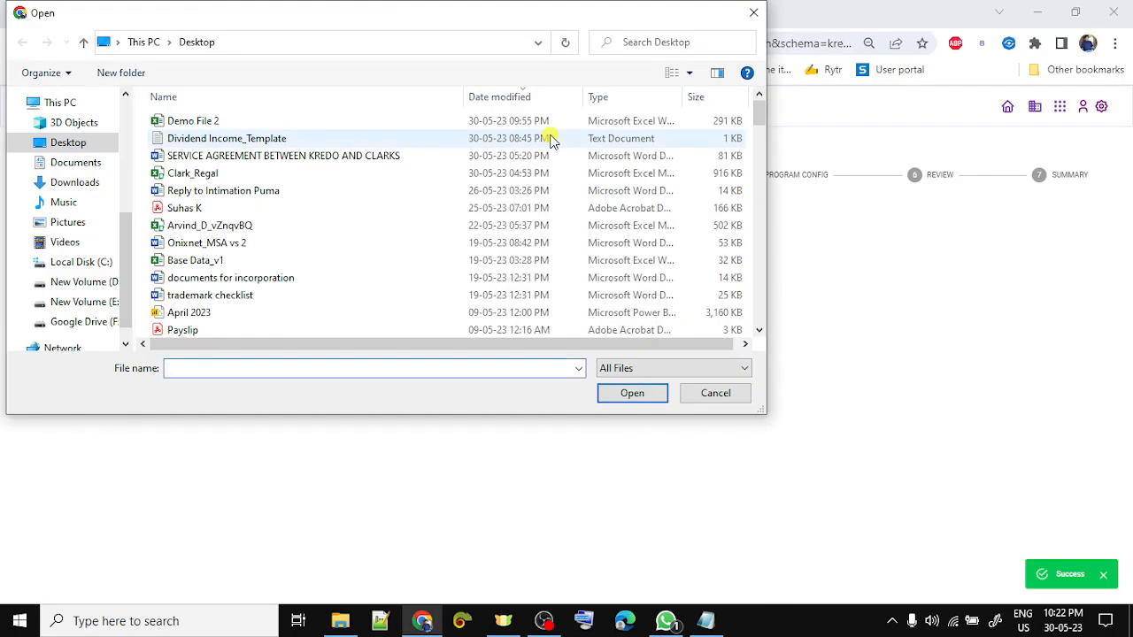
pyautogui.hotkey('alt', 'd')
pyautogui.write('C:\\Users\\Admin\\Desktop\\Kredo\\Reconciliation\\Tool Demo\\Demo\\Party B')
pyautogui.press('Return')
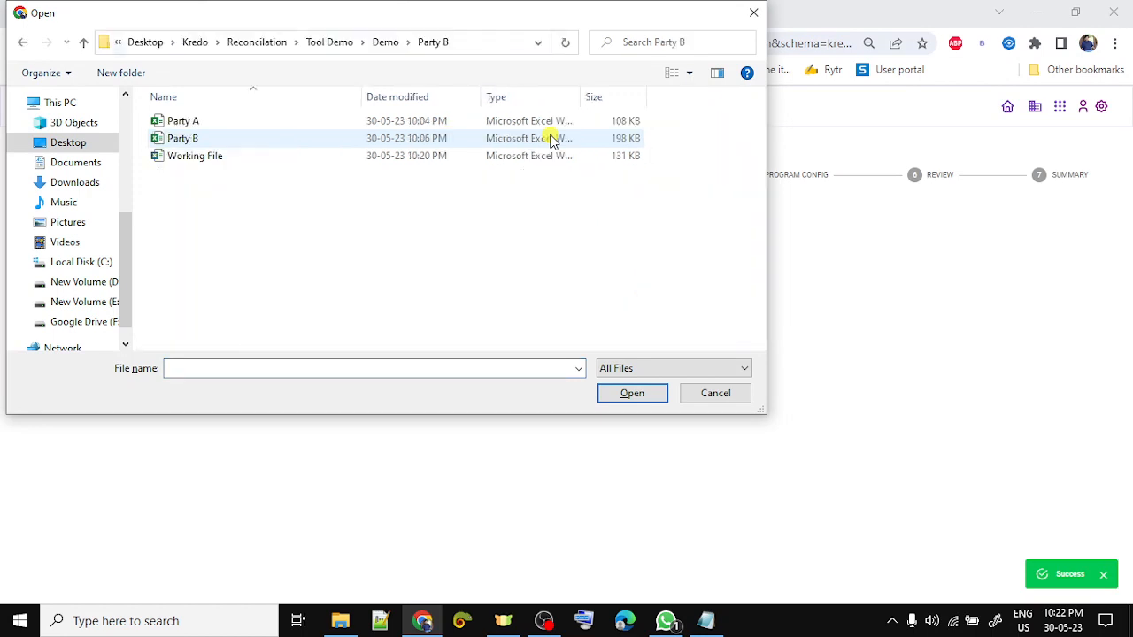
pyautogui.doubleClick(492, 155)
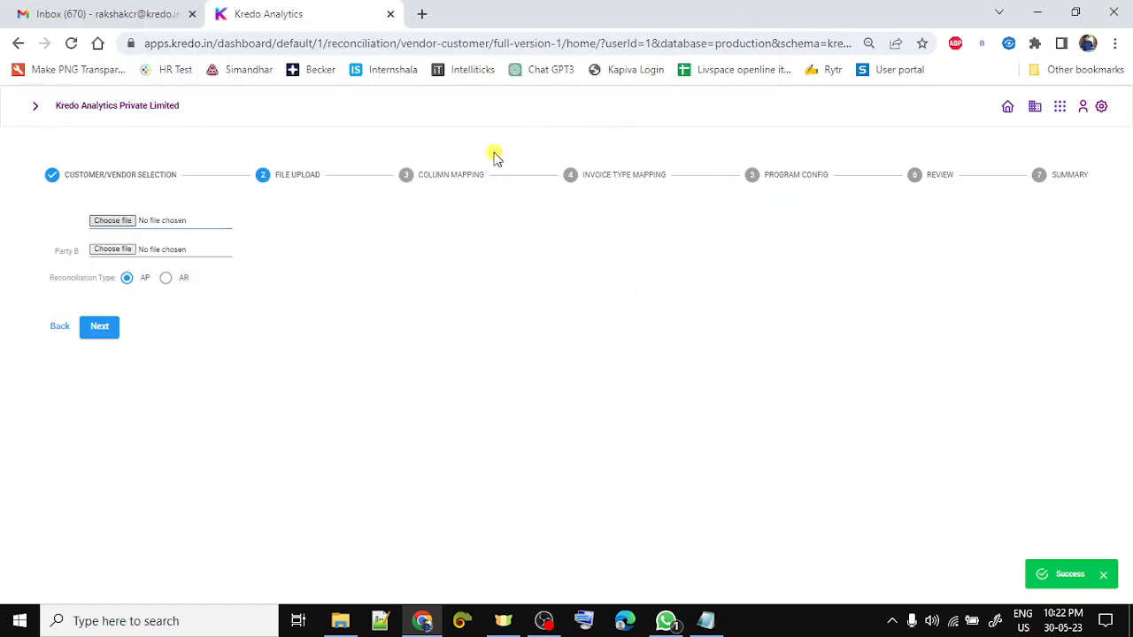
pyautogui.click(164, 251)
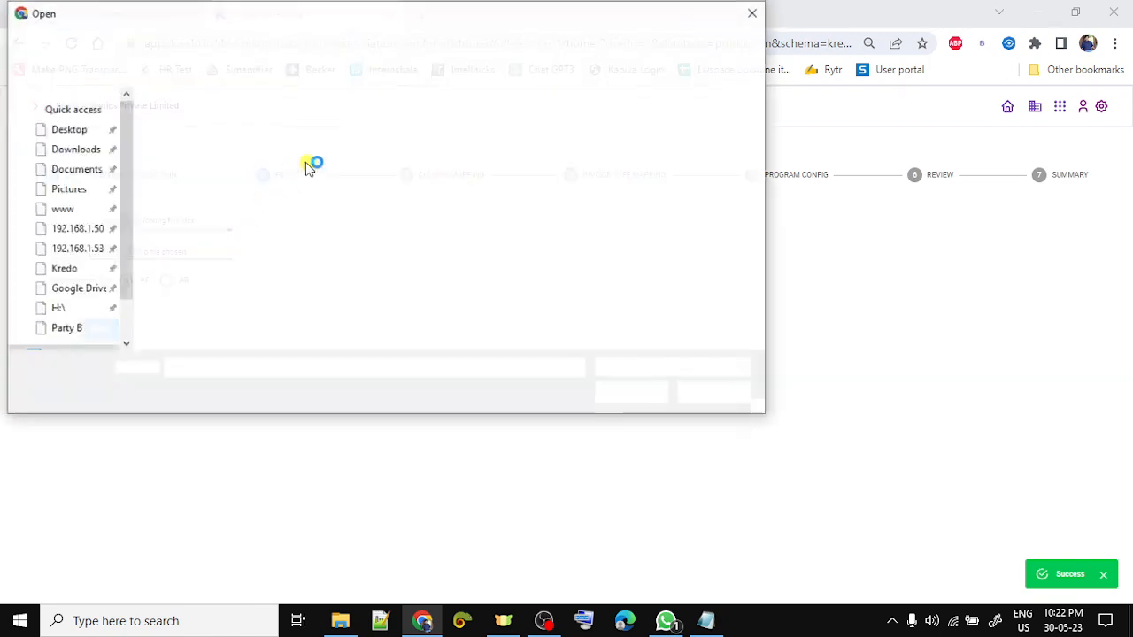
pyautogui.click(259, 163)
pyautogui.click(639, 392)
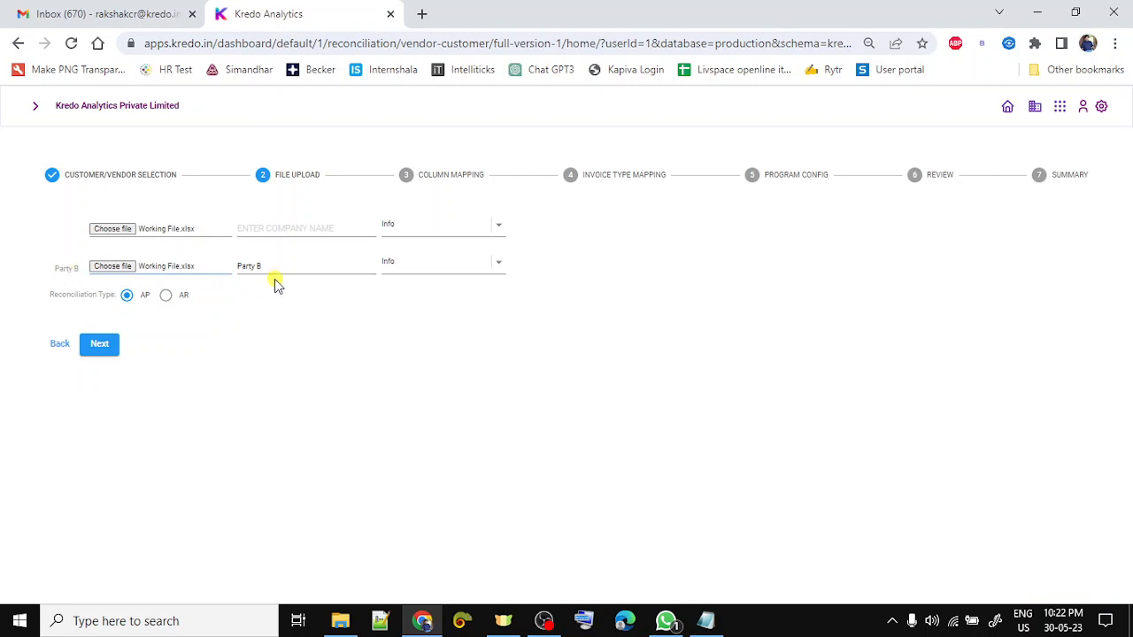
# - Assign the Party B and Party A sheets, enter the first party's company name, and submit
pyautogui.click(452, 267)
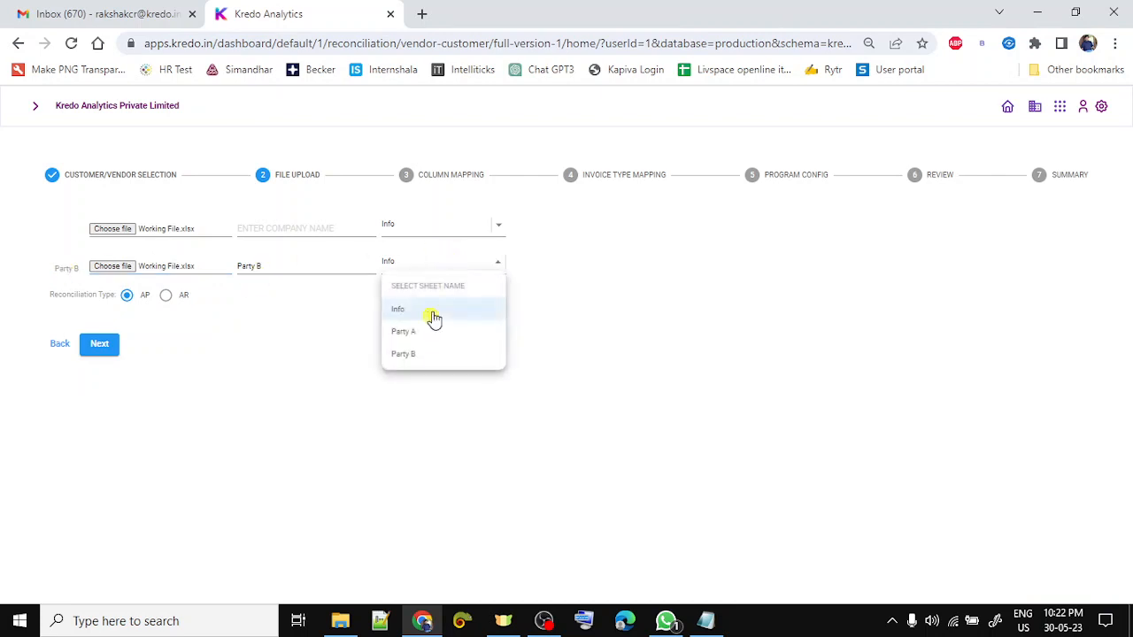
pyautogui.click(427, 361)
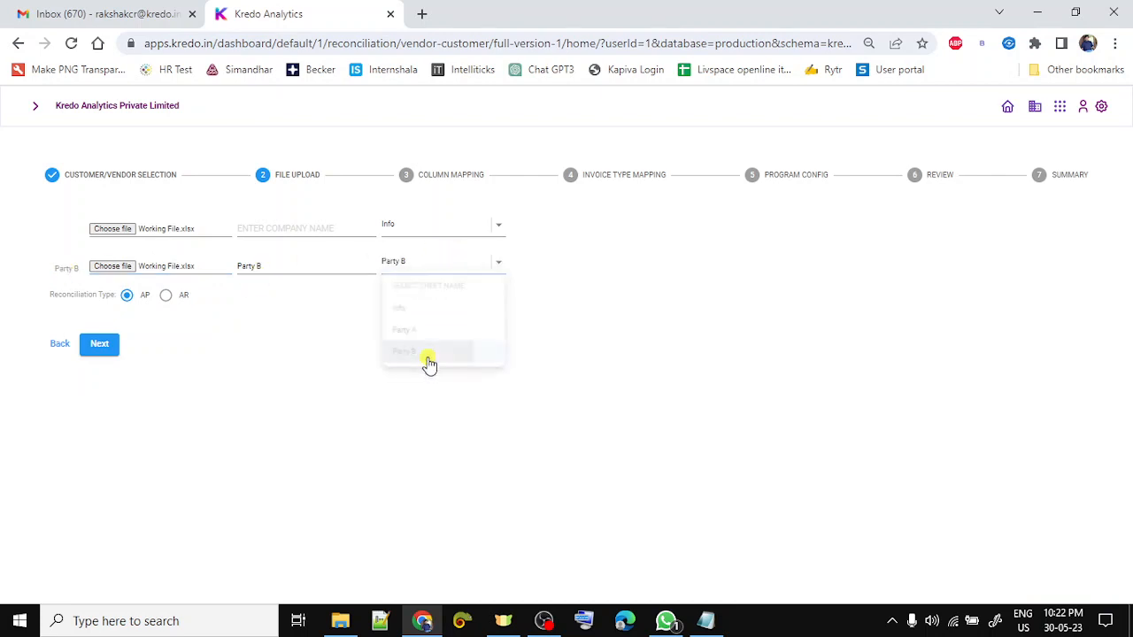
pyautogui.click(412, 228)
pyautogui.click(416, 297)
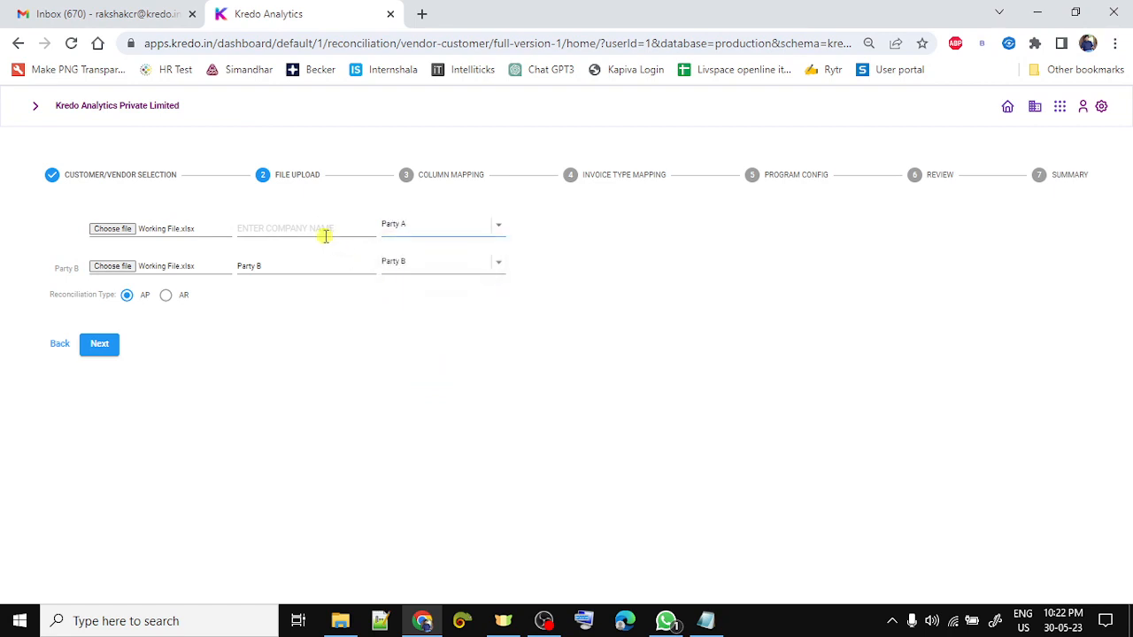
pyautogui.click(315, 229)
pyautogui.write('Party A')
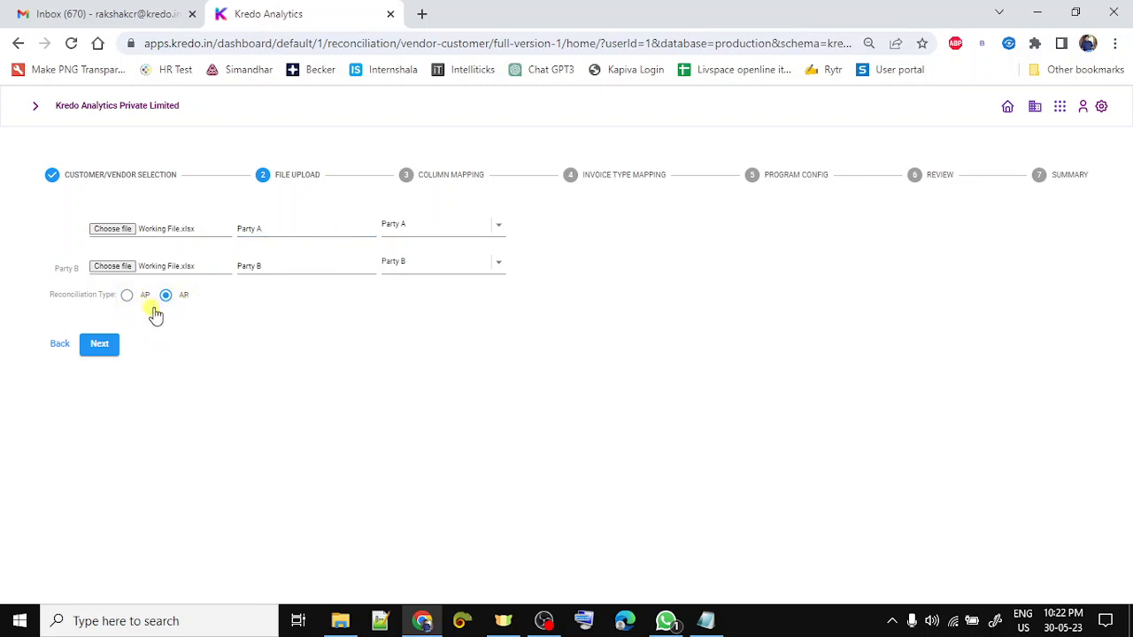
pyautogui.click(116, 344)
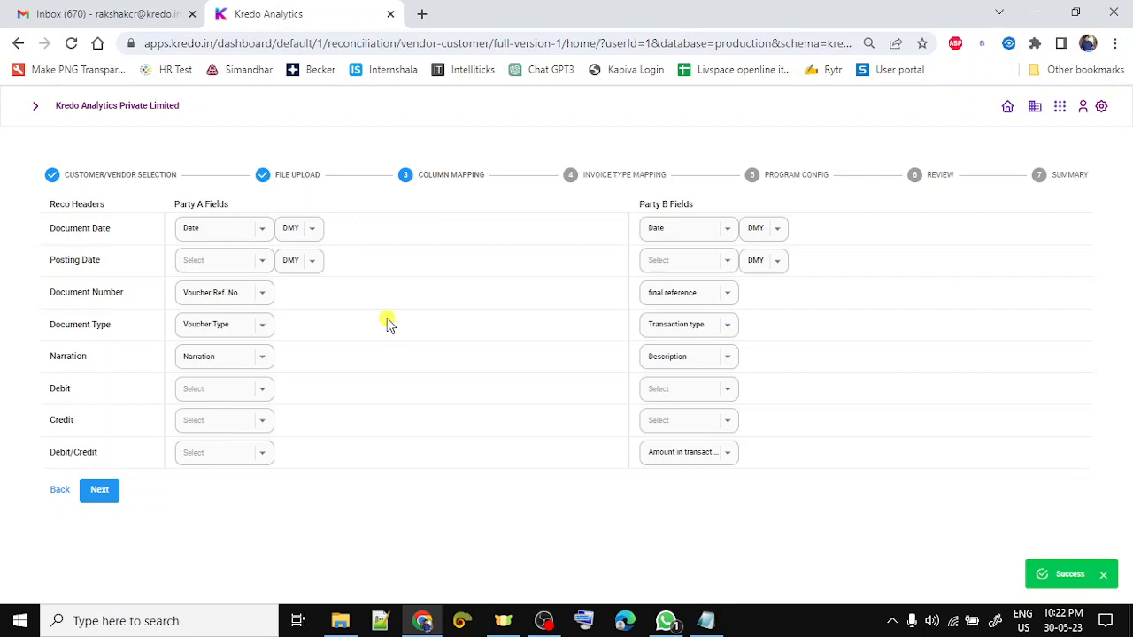
# - Show the Steps in Reco notes as a window and highlight parts of step 1
pyautogui.click(705, 621)
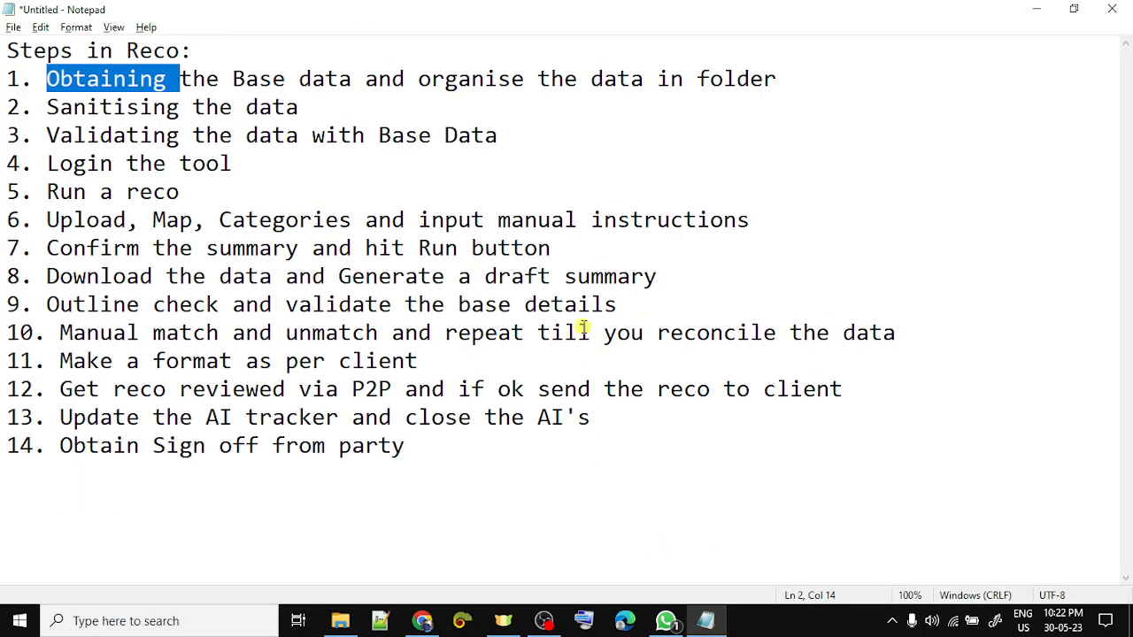
pyautogui.click(235, 80)
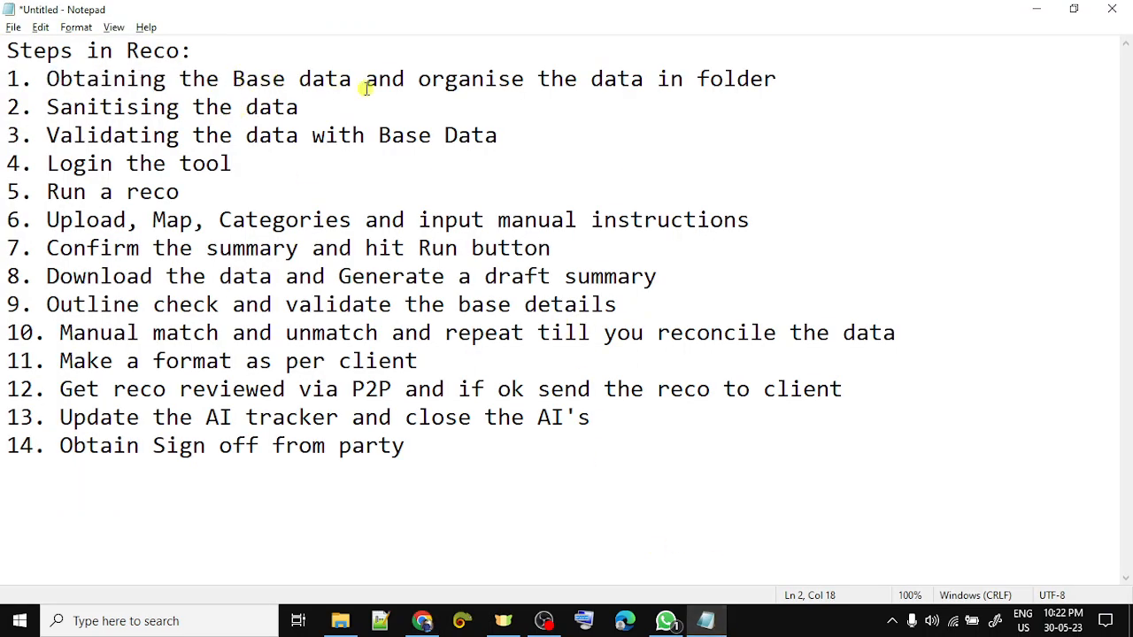
pyautogui.click(1073, 9)
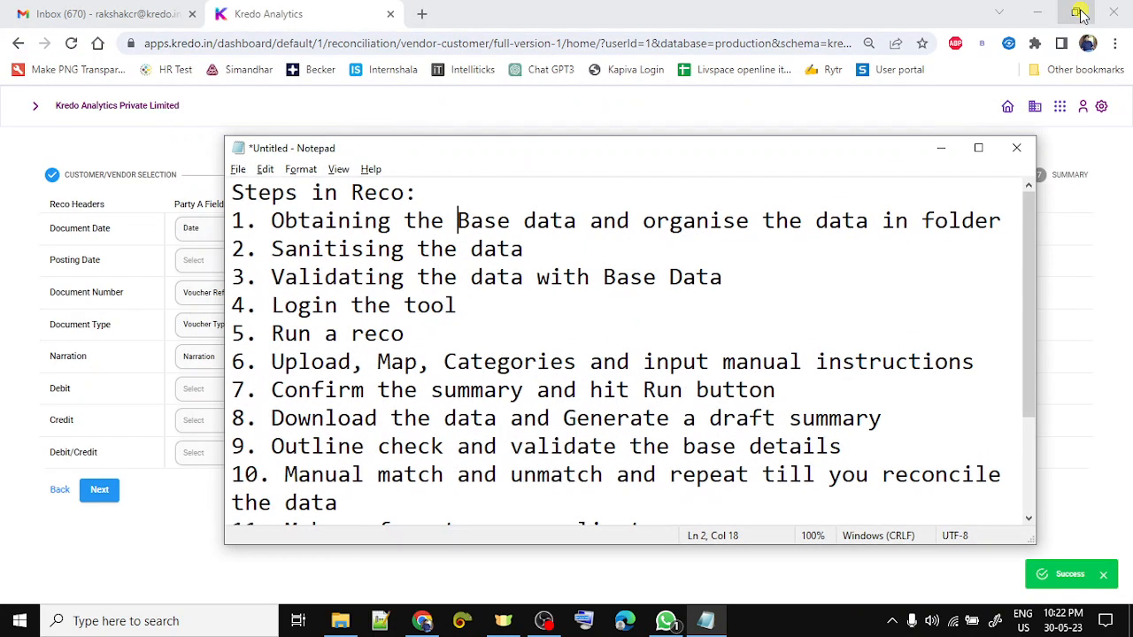
pyautogui.moveTo(311, 220); pyautogui.dragTo(455, 221)
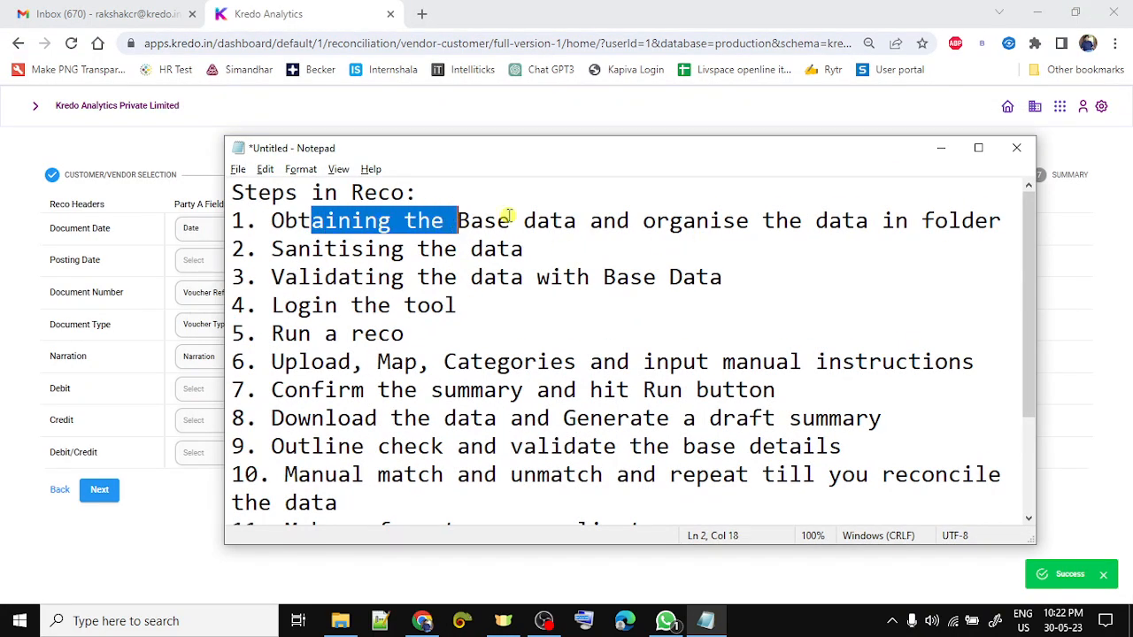
pyautogui.moveTo(748, 221); pyautogui.dragTo(910, 225)
# - Point out the Party A, Party B and Working File files in the Party B folder
pyautogui.hotkey('alt', 'Tab')
pyautogui.press('Tab')
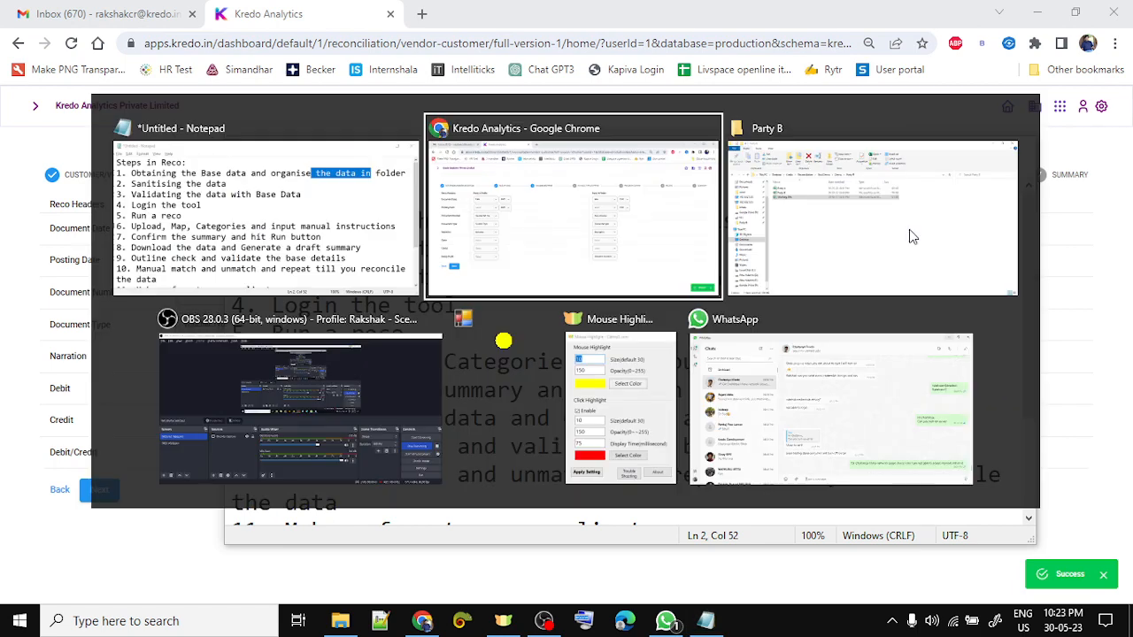
pyautogui.click(254, 186)
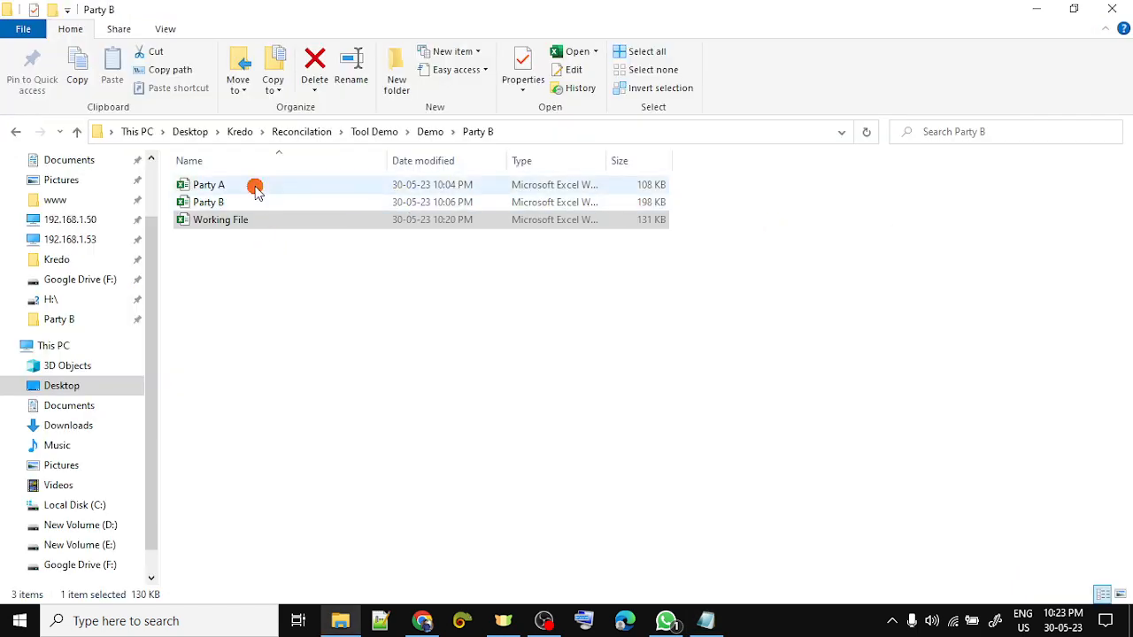
pyautogui.click(257, 203)
pyautogui.click(260, 223)
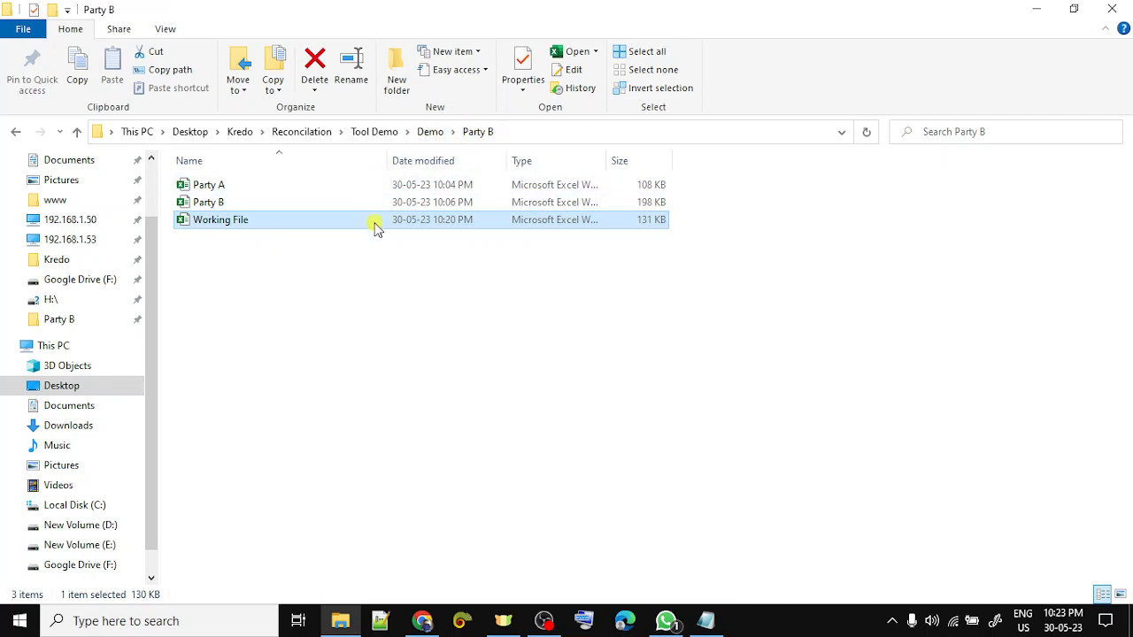
# - Highlight the text of steps 2 through 4 in the notes
pyautogui.hotkey('alt', 'Tab')
pyautogui.moveTo(272, 248); pyautogui.dragTo(483, 248)
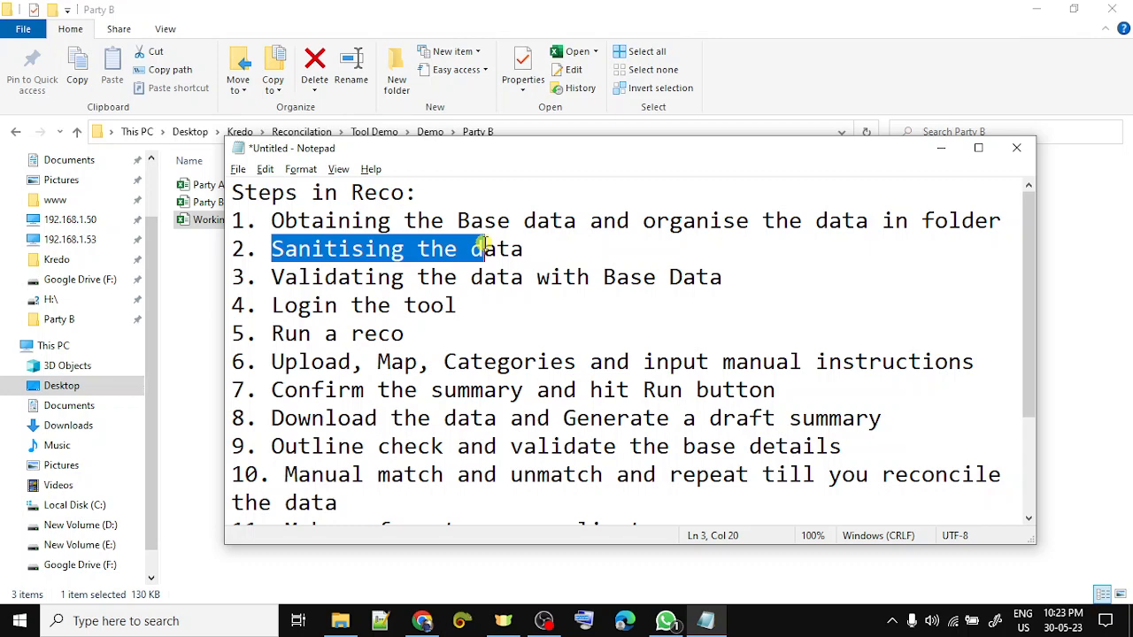
pyautogui.moveTo(482, 249); pyautogui.dragTo(468, 249)
pyautogui.moveTo(324, 277); pyautogui.dragTo(607, 278)
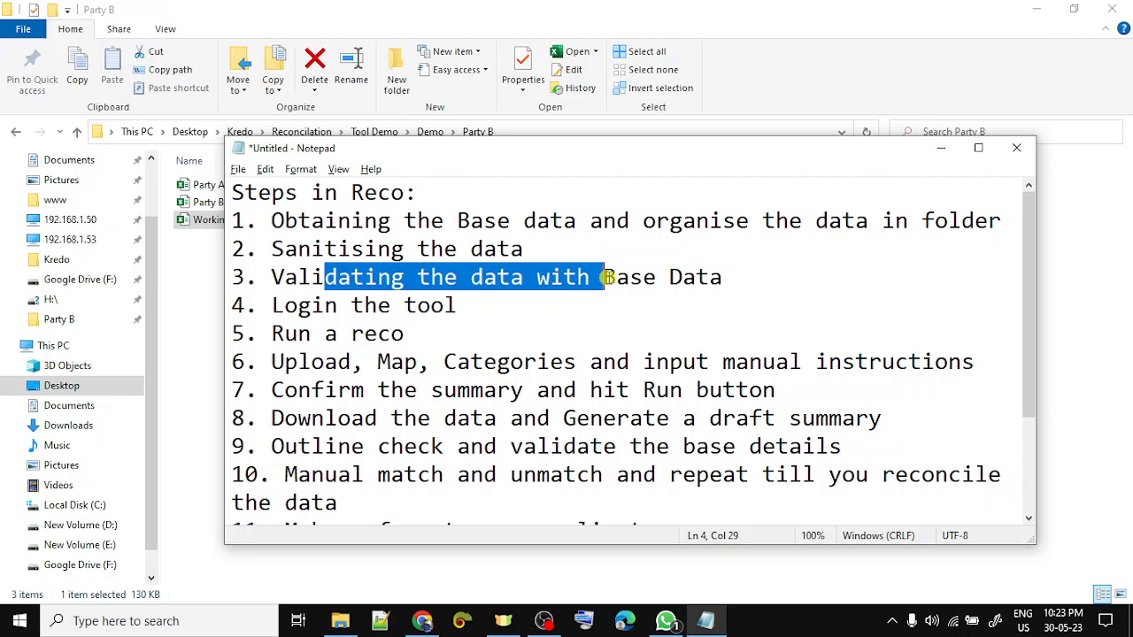
pyautogui.click(392, 307)
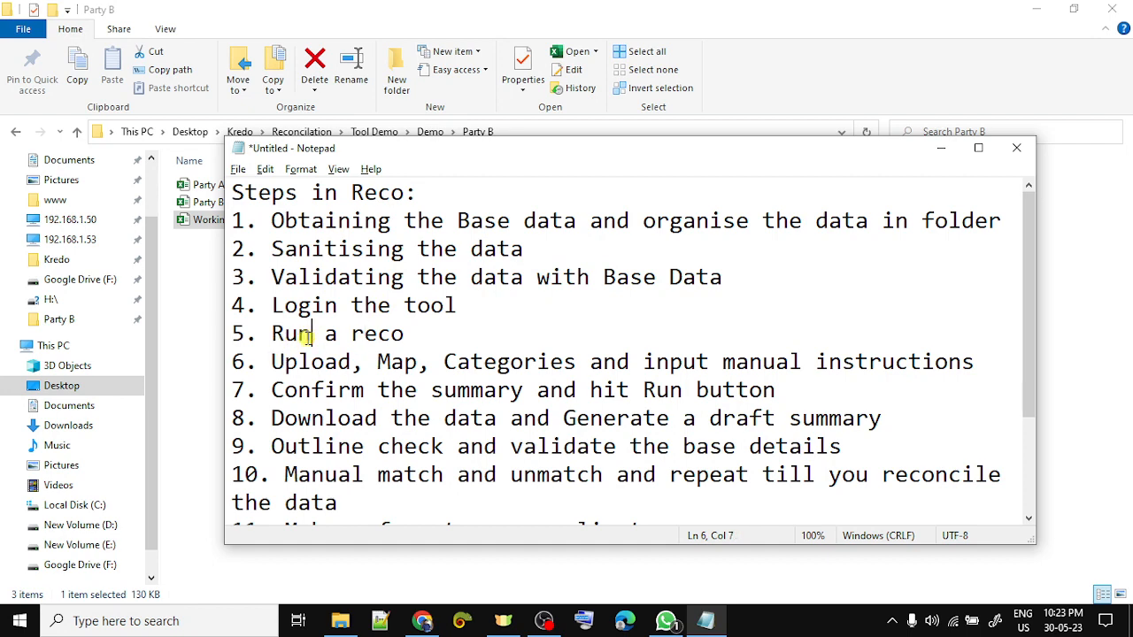
# - Change 'Run' to 'Create' in step 5, then return to the Kredo mapping page
pyautogui.press('BackSpace')
pyautogui.press('BackSpace')
pyautogui.press('BackSpace')
pyautogui.write('Create')
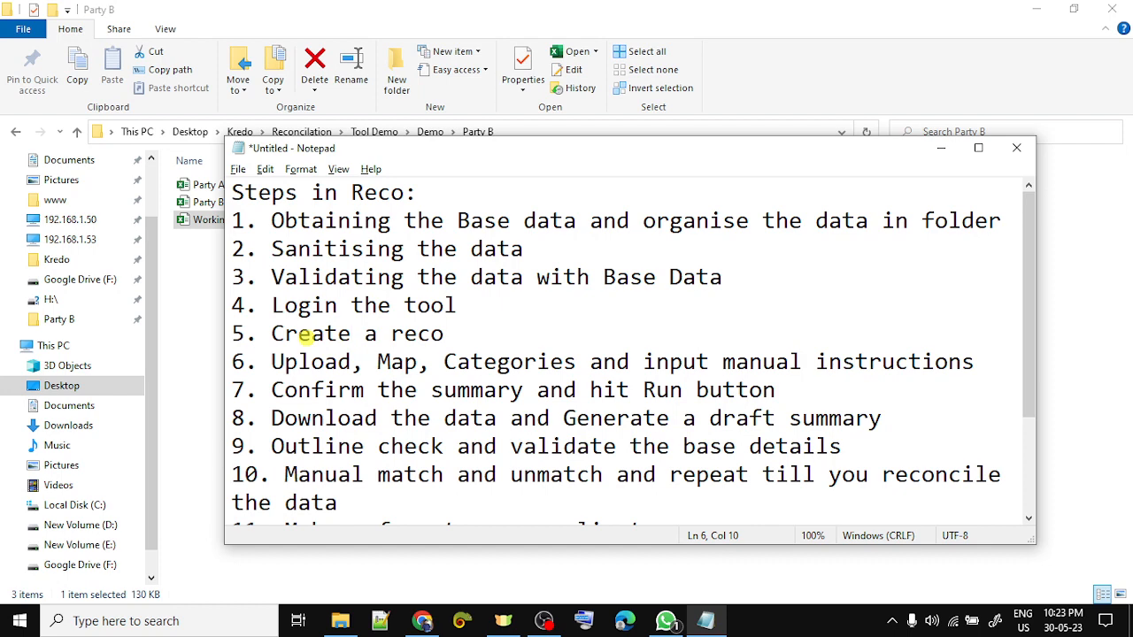
pyautogui.click(325, 361)
pyautogui.click(379, 361)
pyautogui.click(522, 343)
pyautogui.hotkey('alt', 'Tab')
pyautogui.press('Tab')
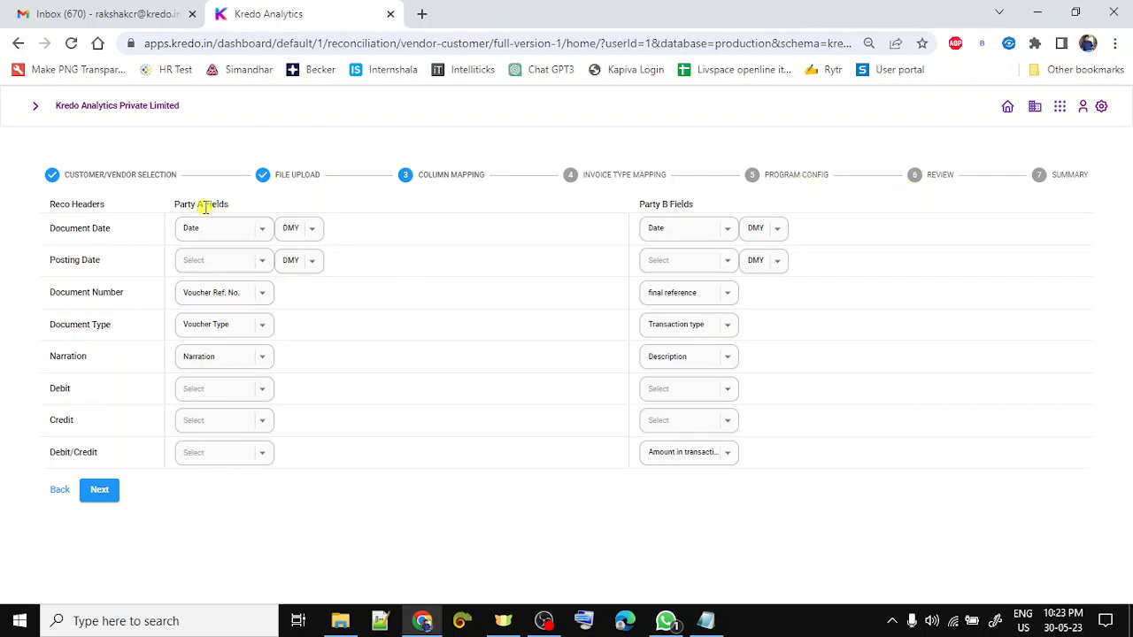
# - Check Document Date's Party A field options, then open Working File from the Party B folder
pyautogui.click(262, 231)
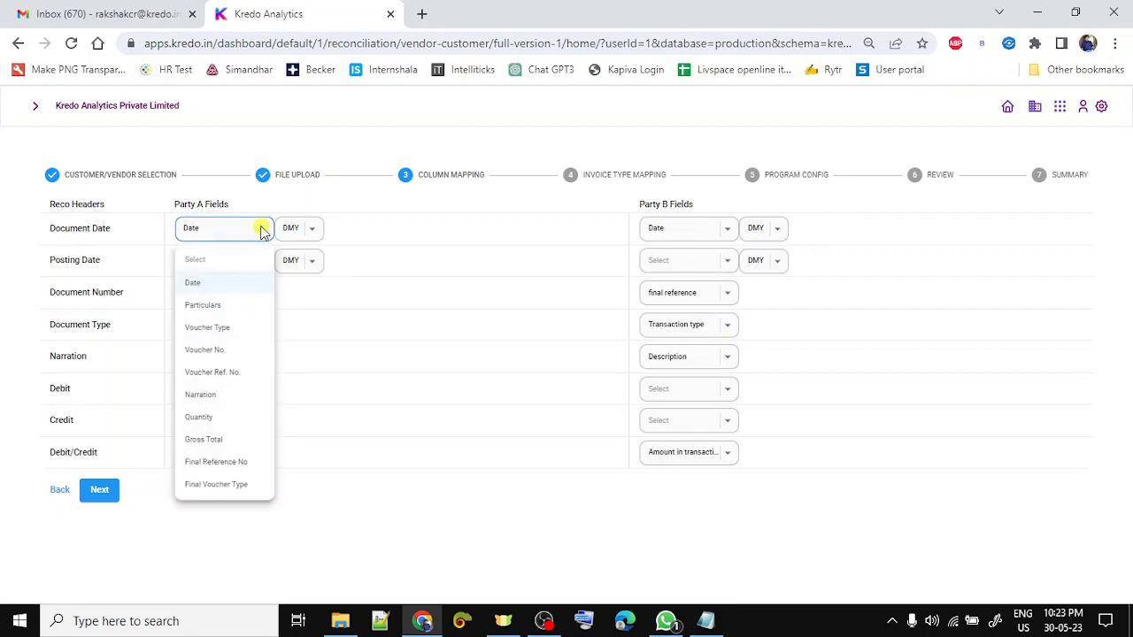
pyautogui.click(459, 349)
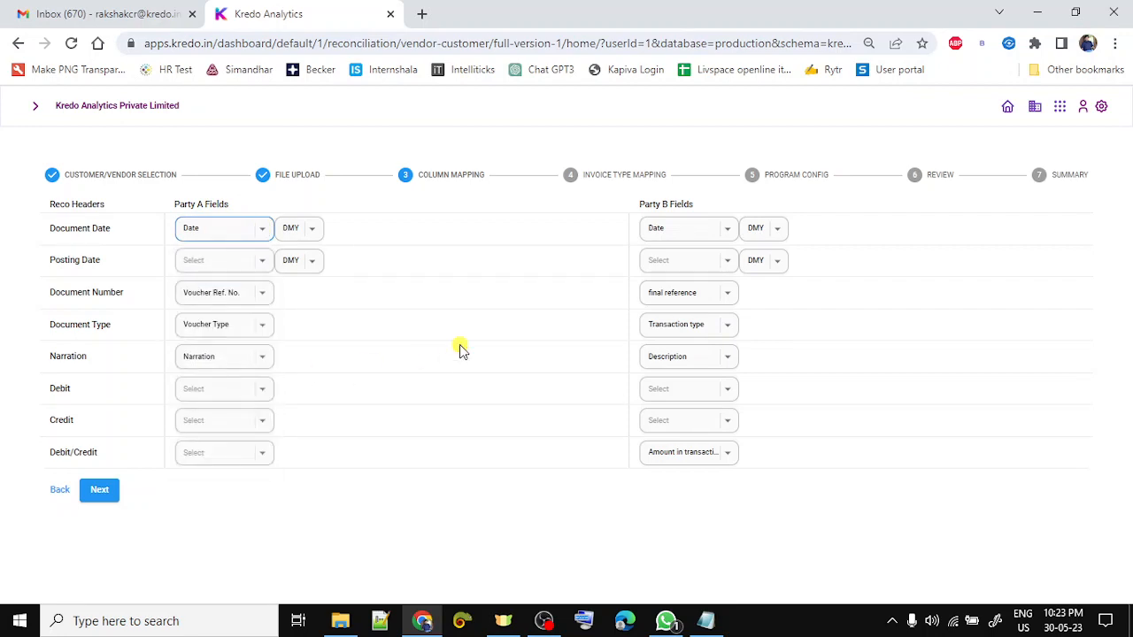
pyautogui.hotkey('alt', 'Tab')
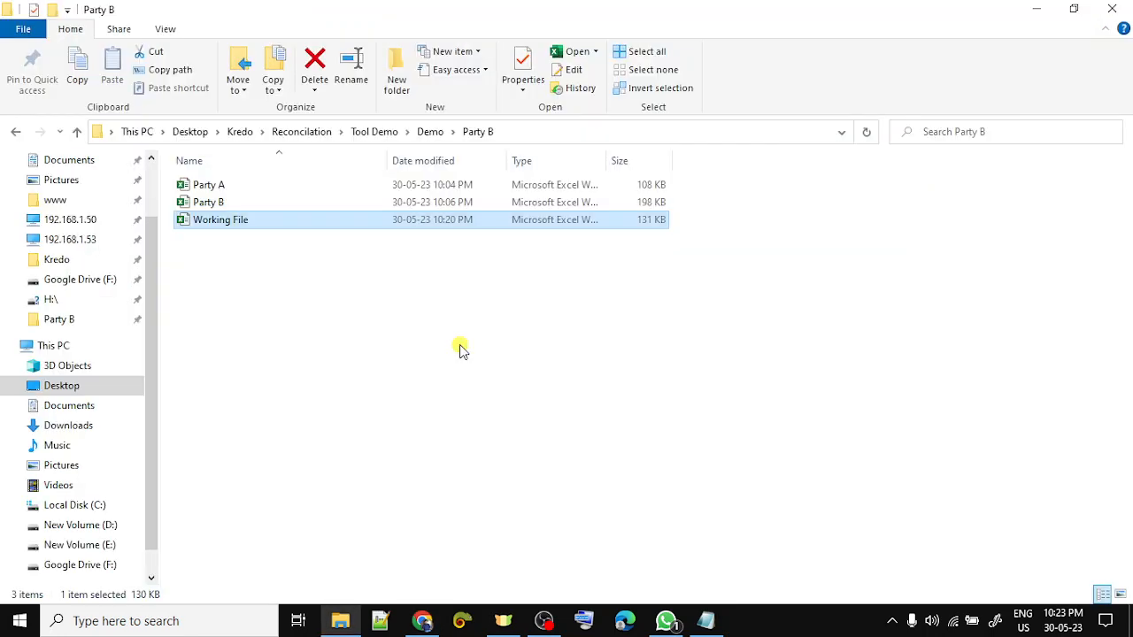
pyautogui.press('Return')
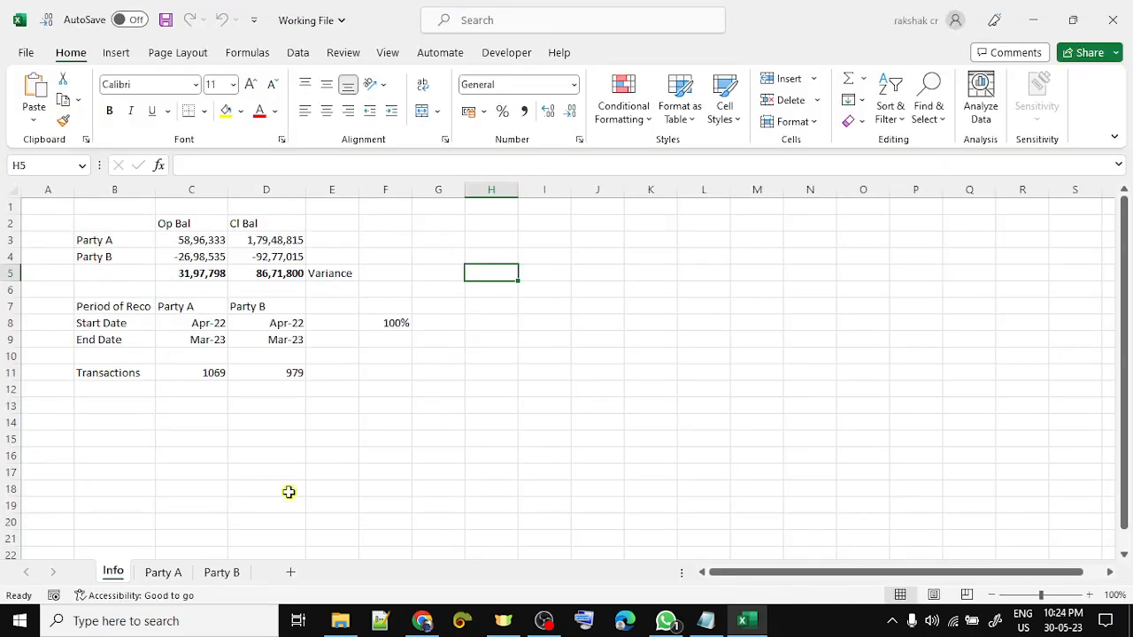
# - Show the Party A sheet of Working File in Excel
pyautogui.click(165, 573)
pyautogui.hotkey('alt', 'Tab')
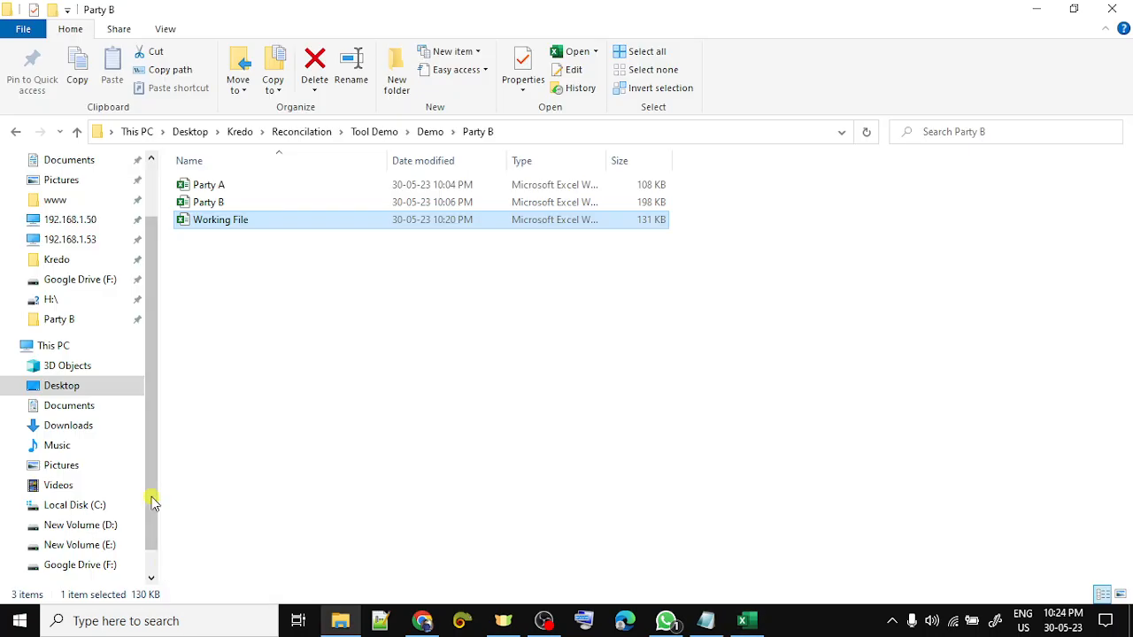
pyautogui.hotkey('alt', 'Tab')
pyautogui.press('Tab')
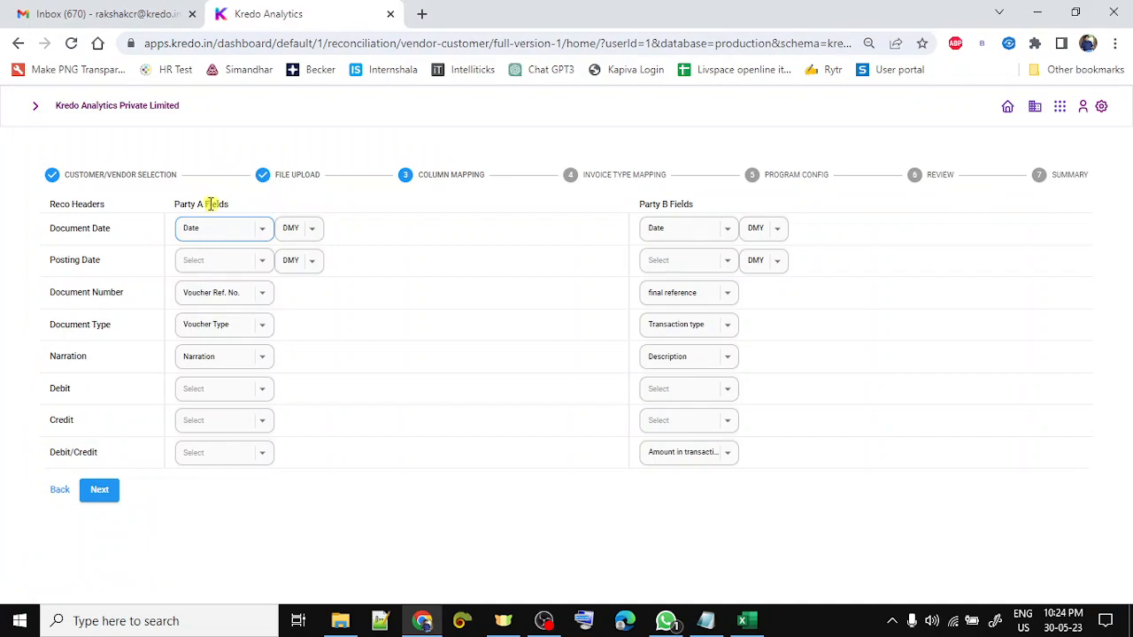
pyautogui.hotkey('alt', 'Tab')
pyautogui.hotkey('alt', 'Tab')
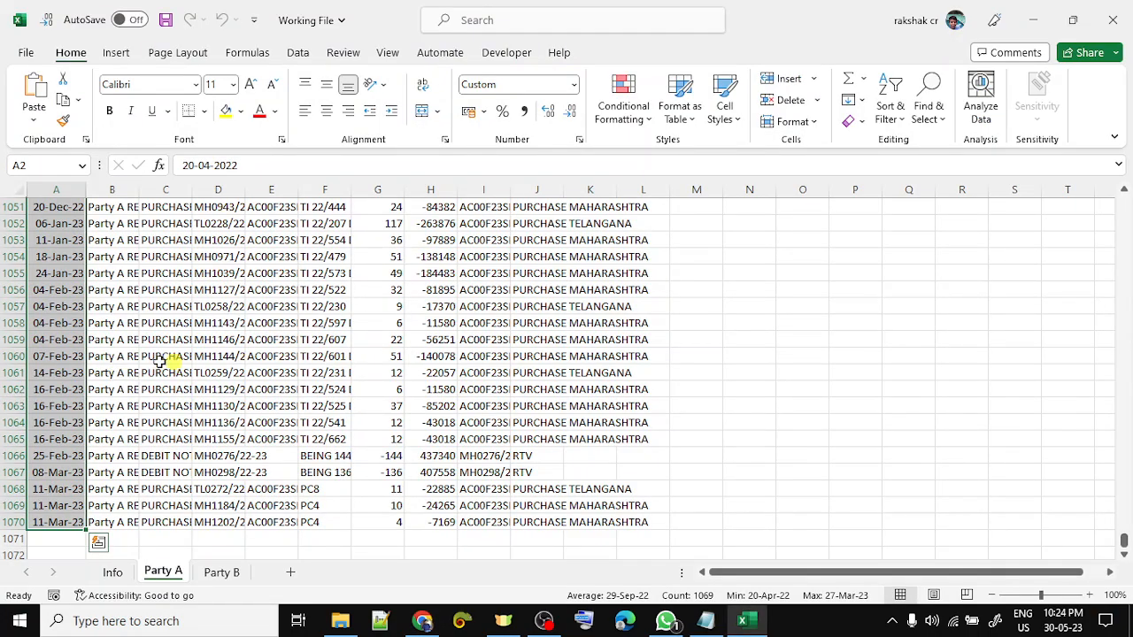
# - Step through Party A's headers from Date to Final Voucher Type, then reopen Kredo's Document Date options
pyautogui.hotkey('ctrl', 'Home')
pyautogui.hotkey('ctrl', 'shift', 'Right')
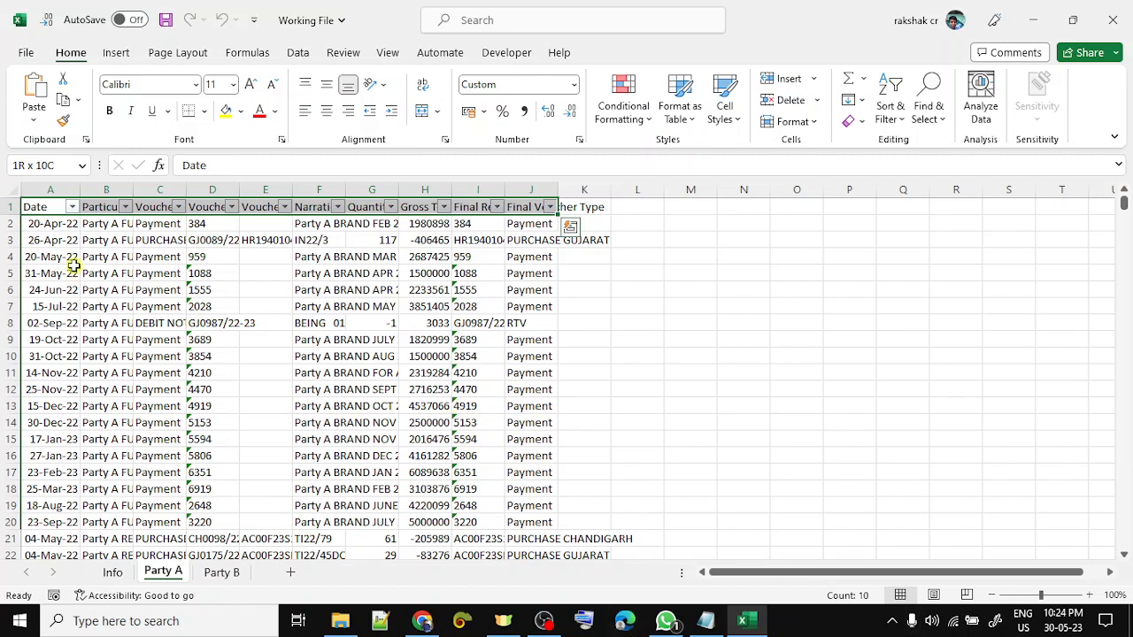
pyautogui.click(48, 214)
pyautogui.click(48, 211)
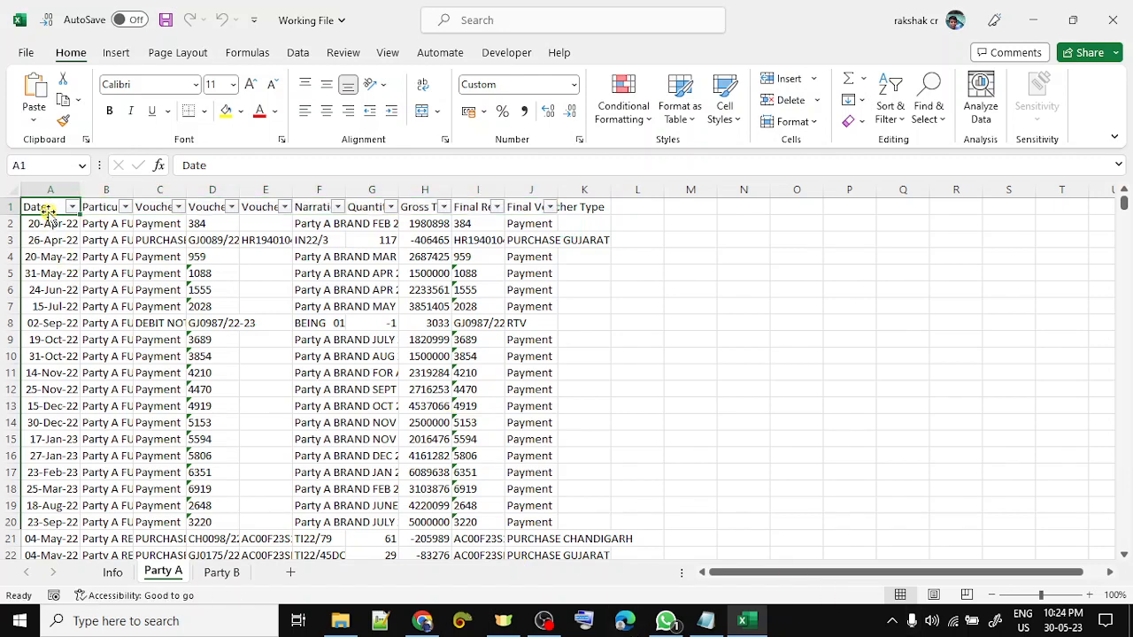
pyautogui.press('Right')
pyautogui.press('Right')
pyautogui.press('Right')
pyautogui.press('Right')
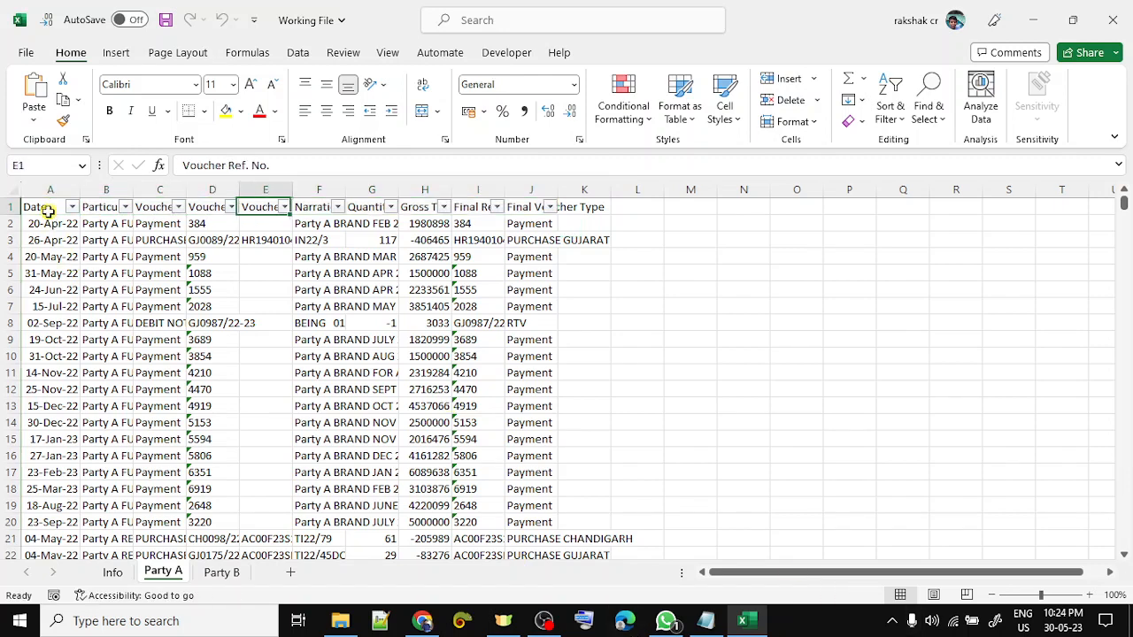
pyautogui.press('Right')
pyautogui.press('Right')
pyautogui.press('Right')
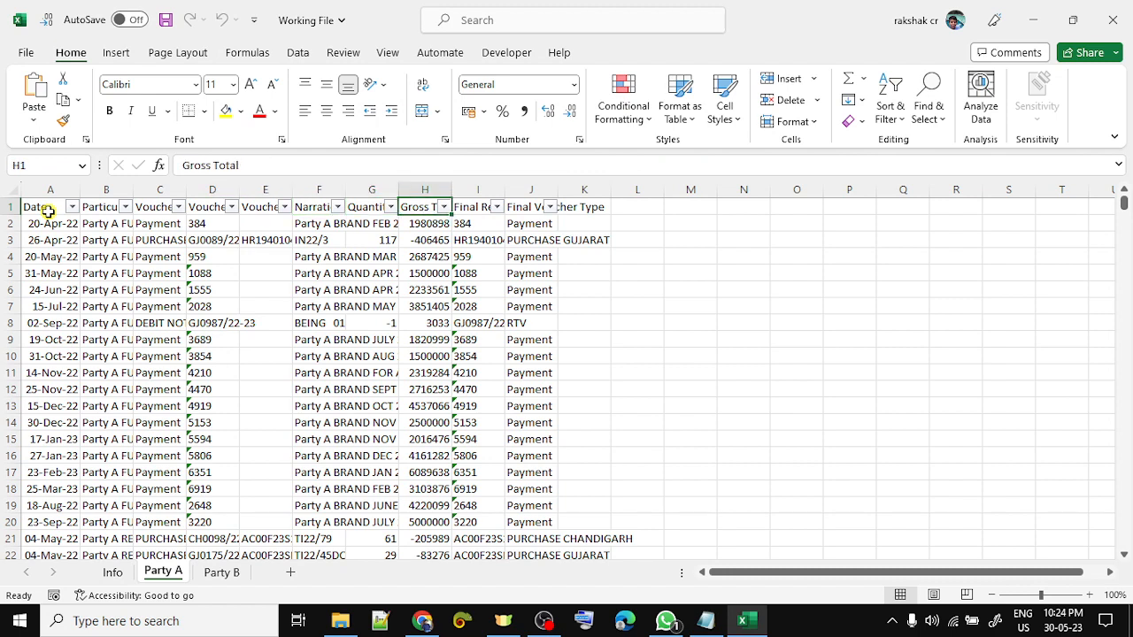
pyautogui.press('Right')
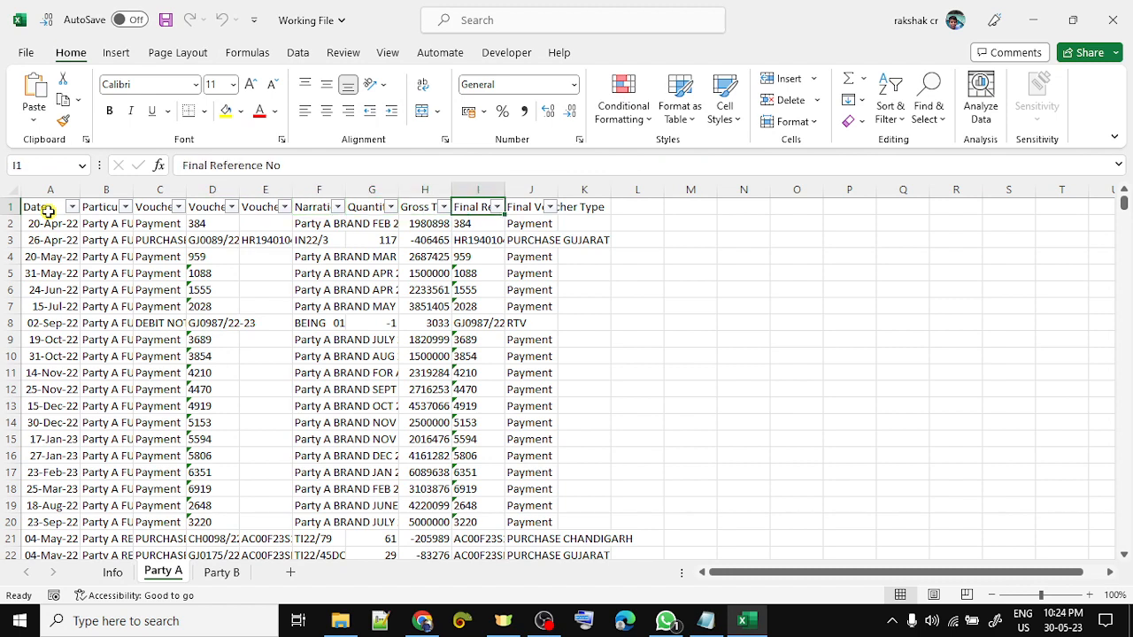
pyautogui.press('Right')
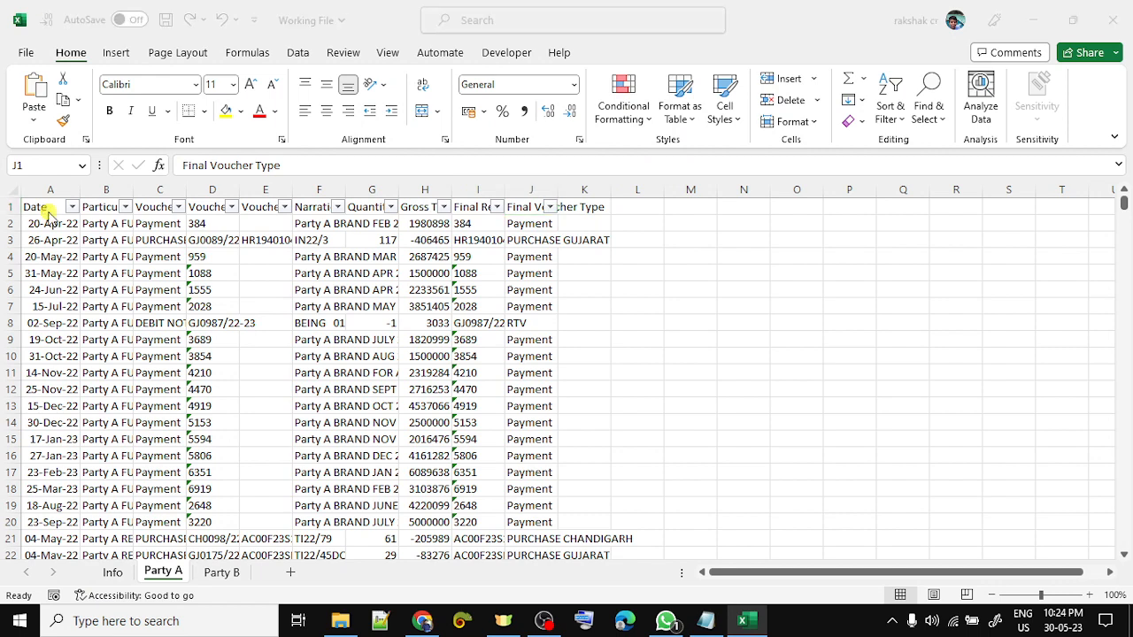
pyautogui.hotkey('alt', 'Tab')
pyautogui.click(251, 231)
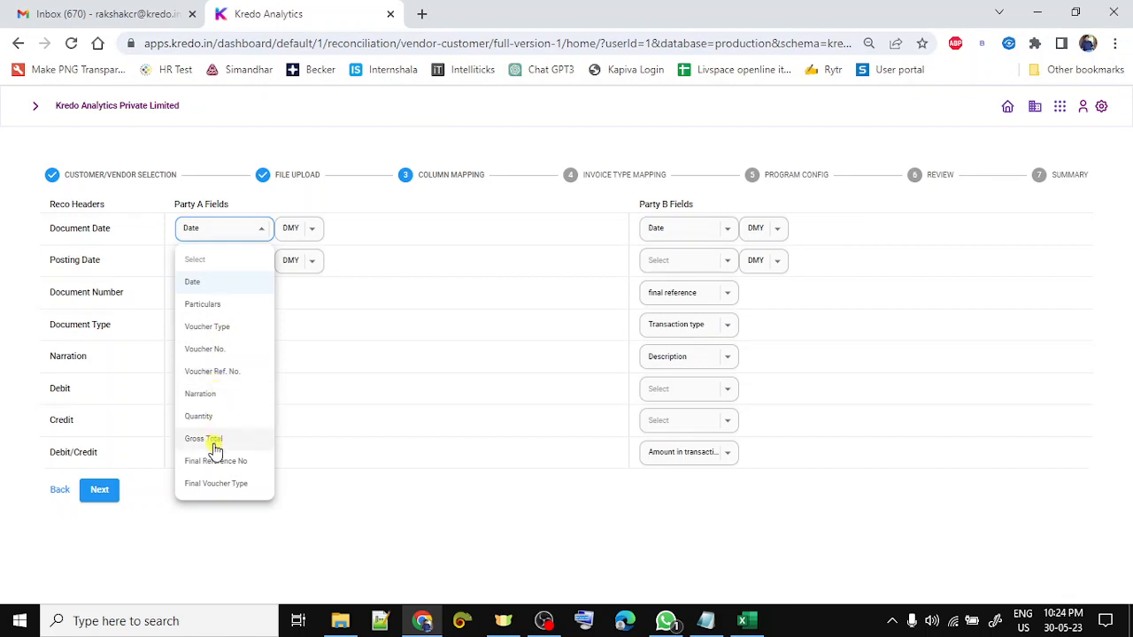
# - Keep Date as Document Date and map Document Number to Final Reference No
pyautogui.click(212, 282)
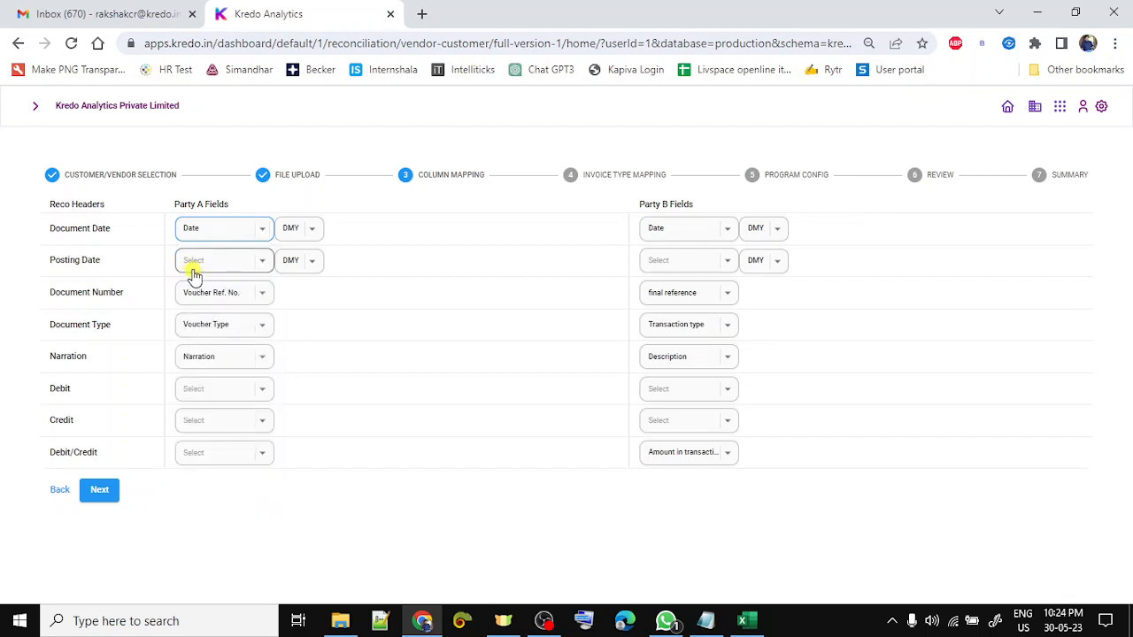
pyautogui.click(198, 295)
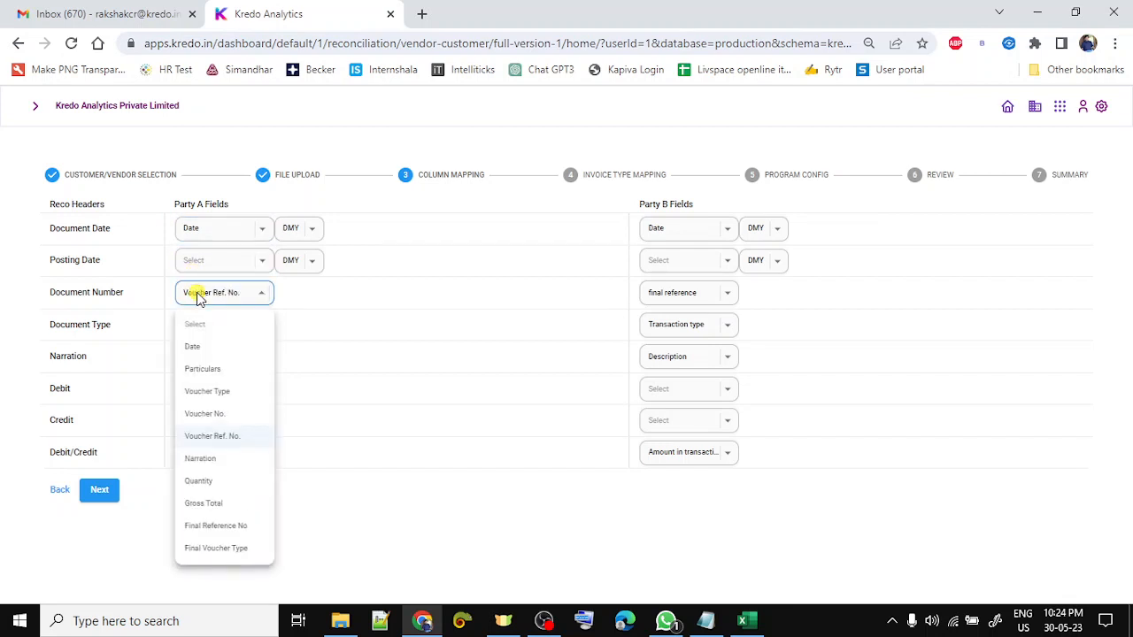
pyautogui.click(237, 531)
pyautogui.hotkey('alt', 'Tab')
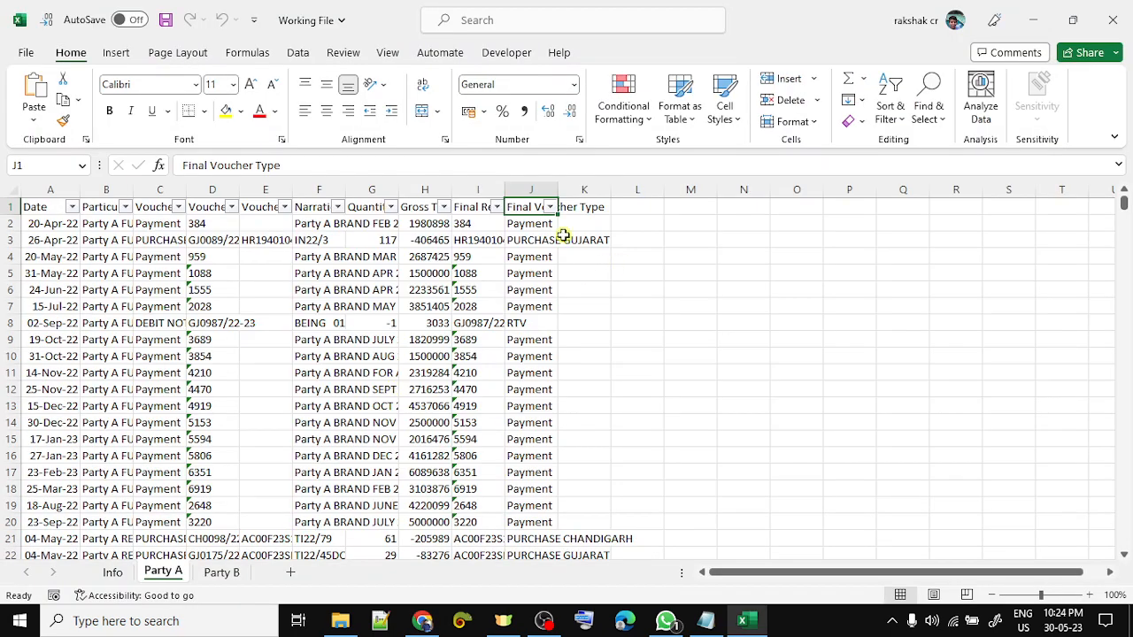
pyautogui.doubleClick(488, 223)
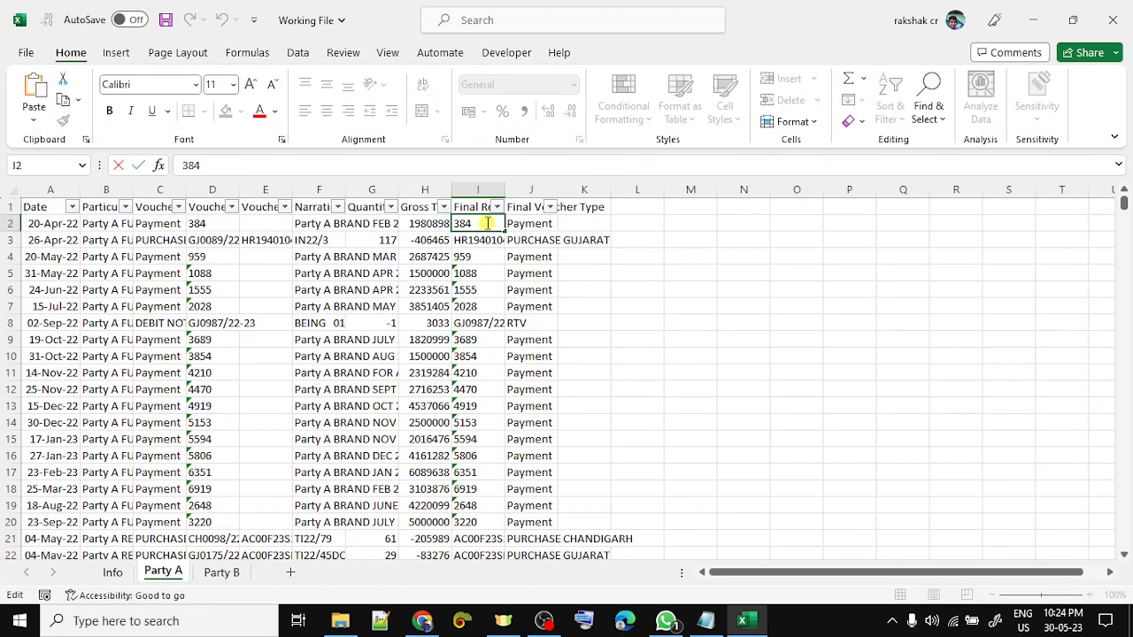
pyautogui.press('Escape')
pyautogui.hotkey('alt', 'Tab')
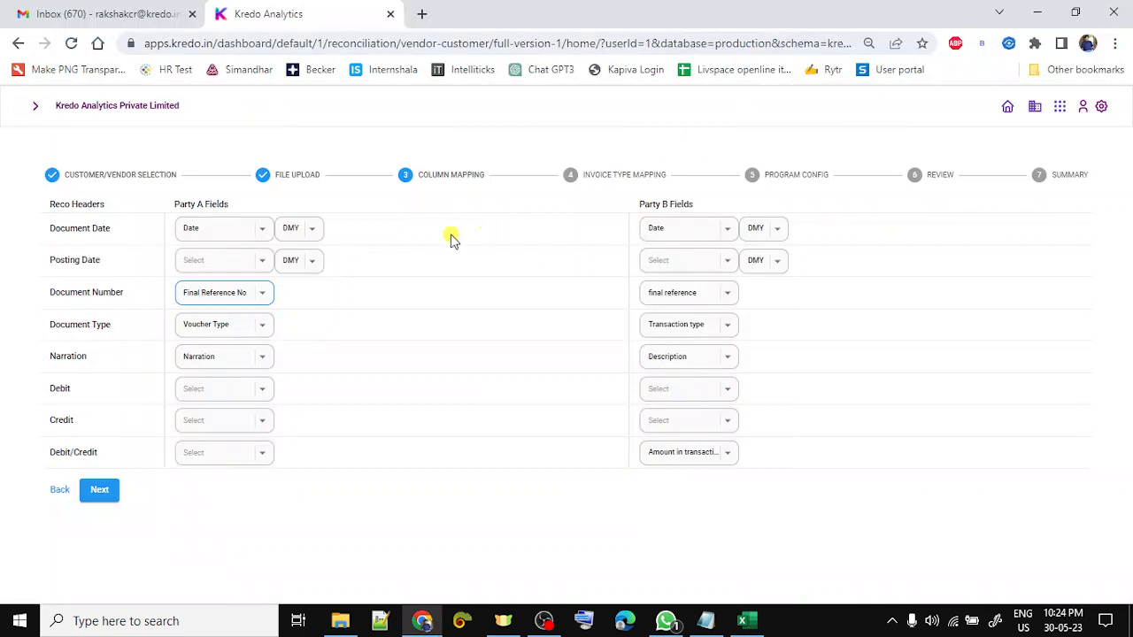
# - Map Document Type to Final Voucher Type and Debit/Credit to Gross Total
pyautogui.click(221, 335)
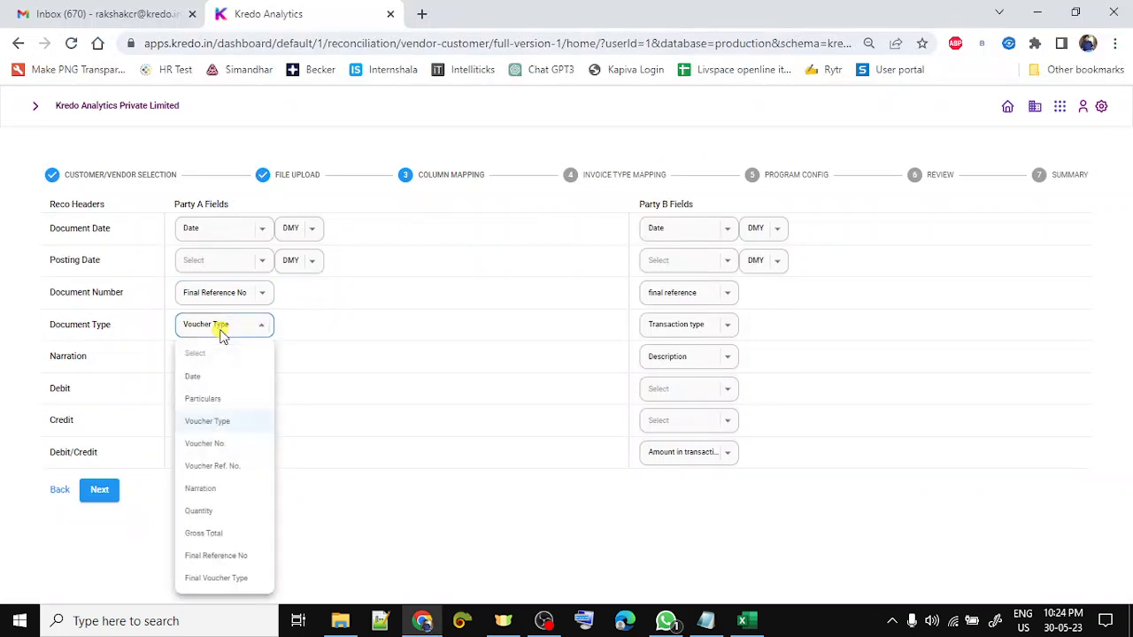
pyautogui.click(224, 578)
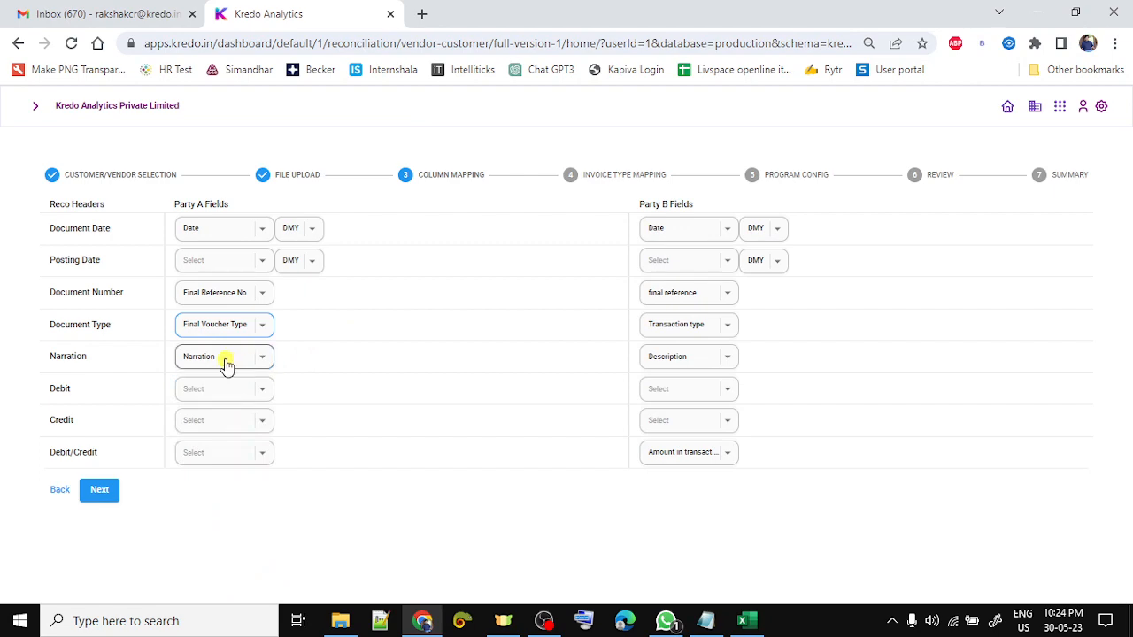
pyautogui.hotkey('alt', 'Tab')
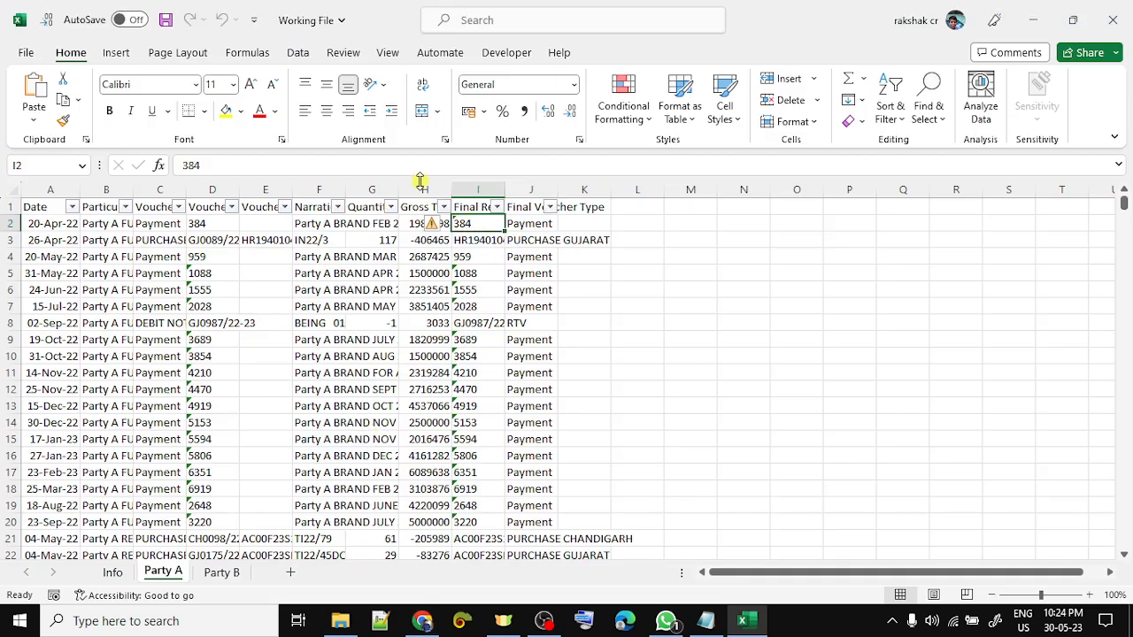
pyautogui.click(421, 189)
pyautogui.hotkey('alt', 'Tab')
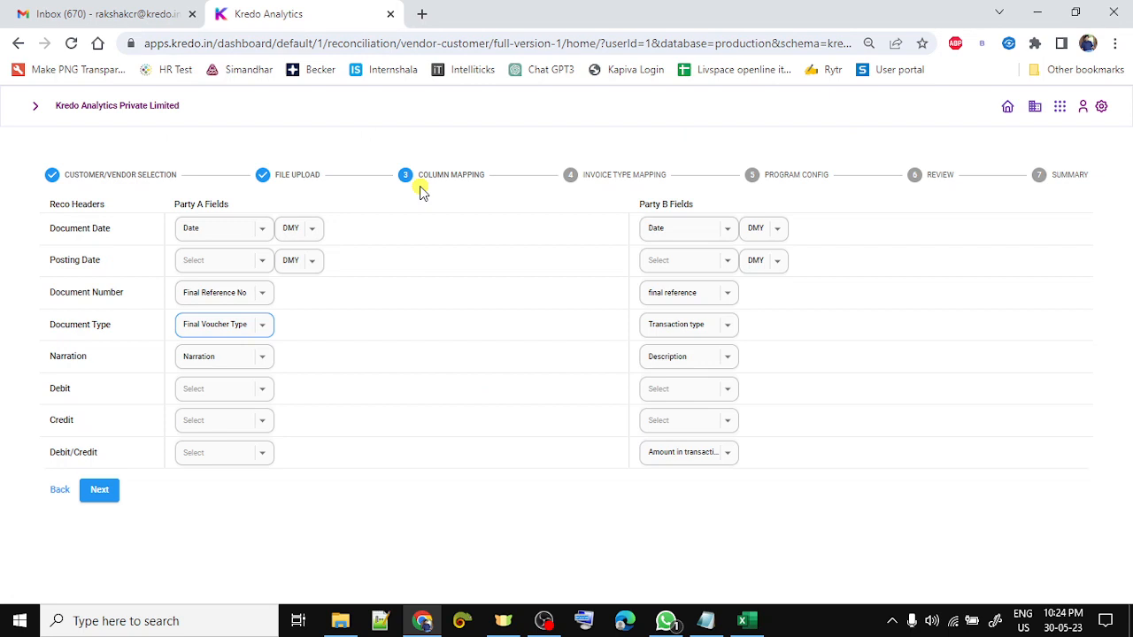
pyautogui.click(227, 456)
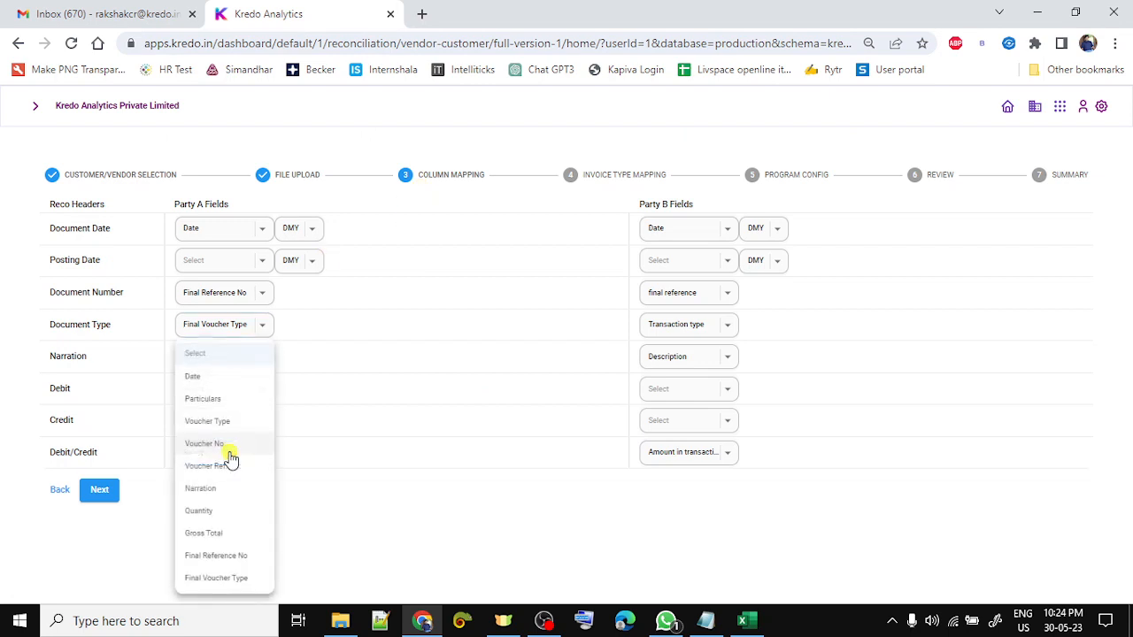
pyautogui.click(228, 536)
pyautogui.click(412, 469)
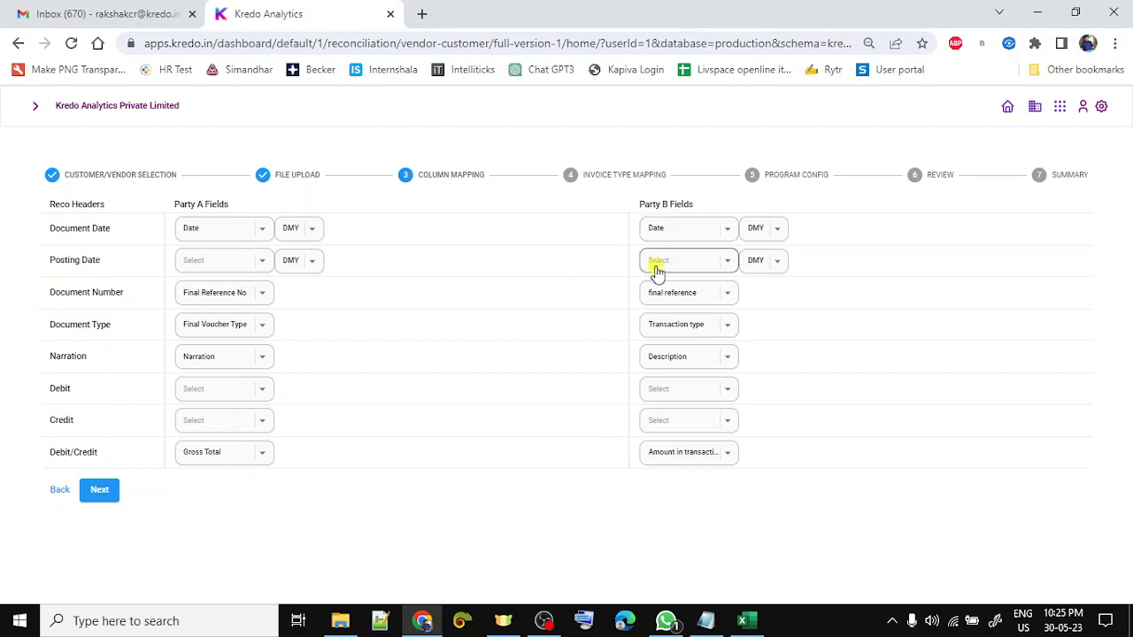
# - Keep final reference as Party B's Document Number and map Party B's Document Type to TYPE FINAL
pyautogui.click(699, 294)
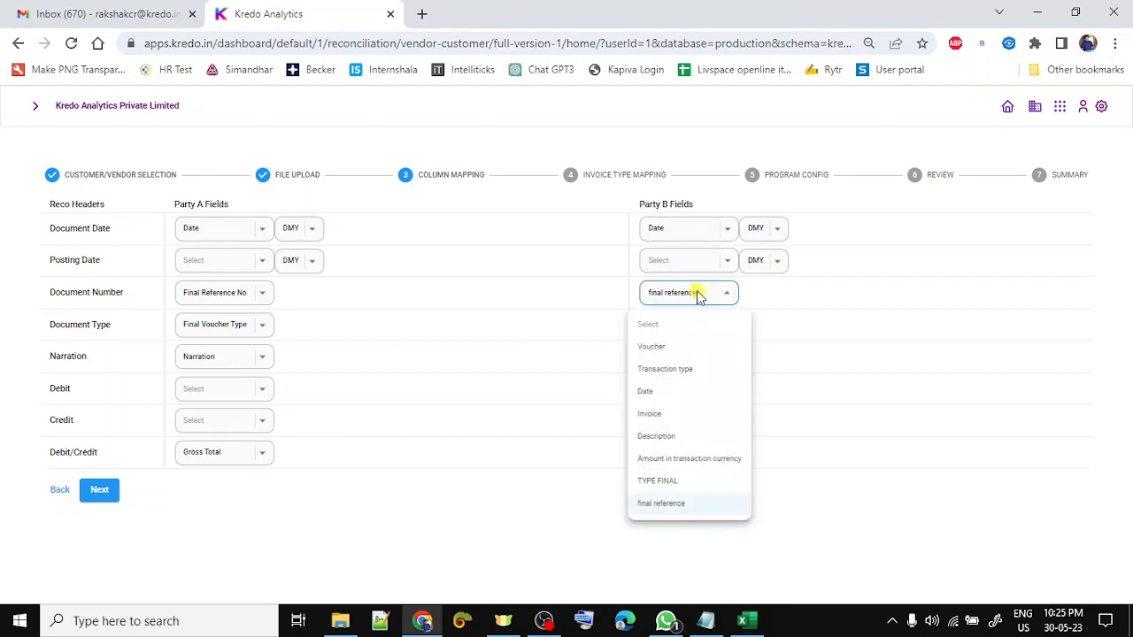
pyautogui.click(674, 504)
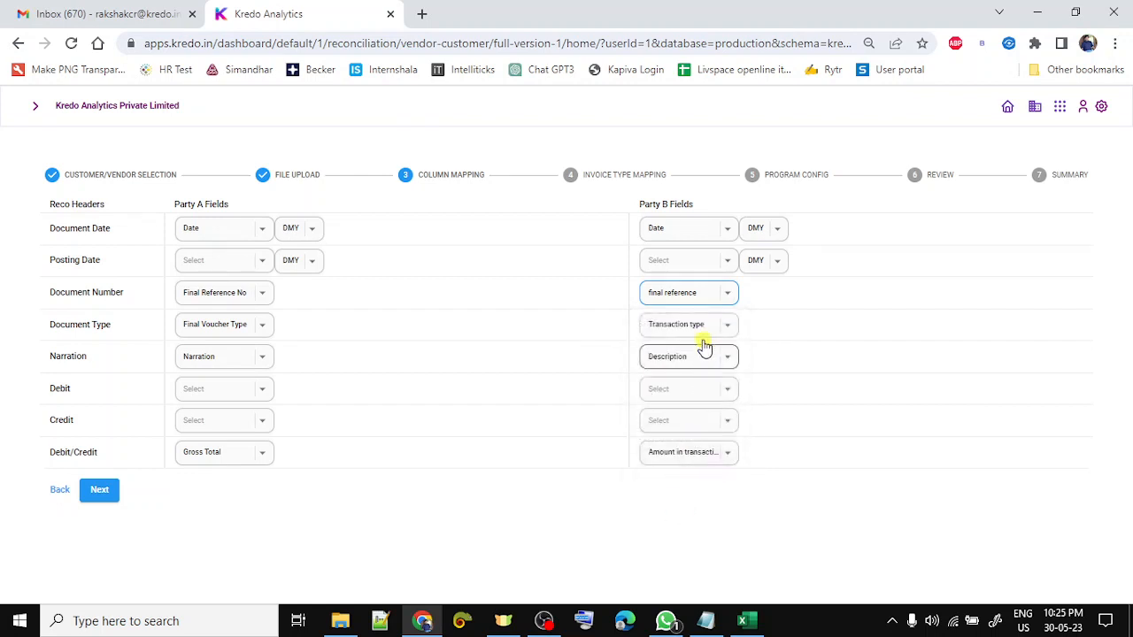
pyautogui.click(699, 326)
pyautogui.click(684, 521)
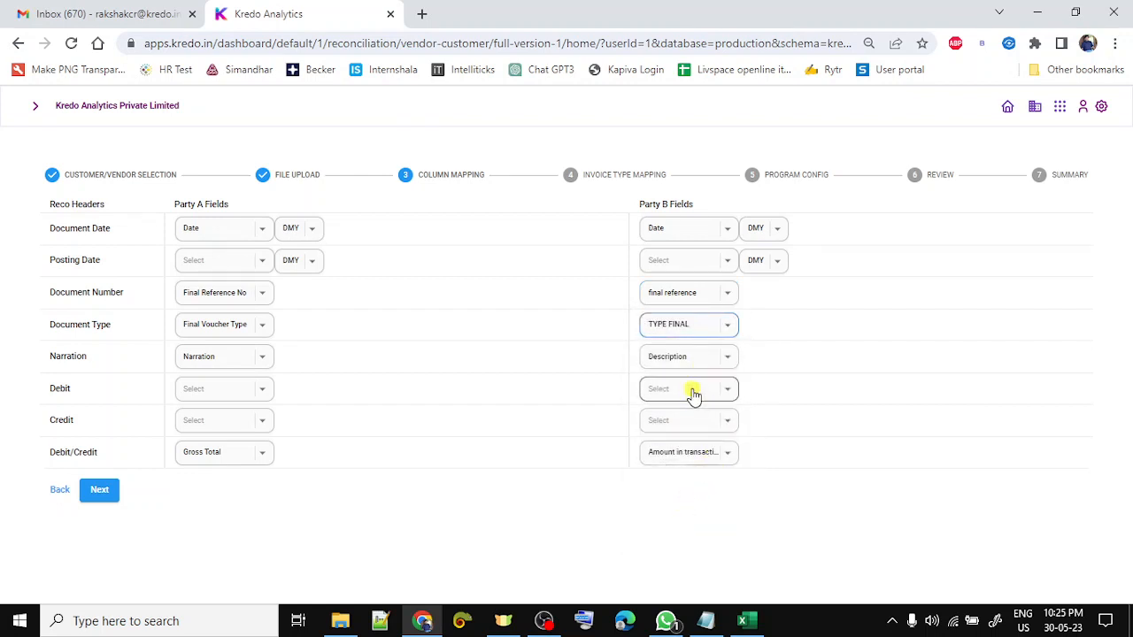
pyautogui.click(710, 365)
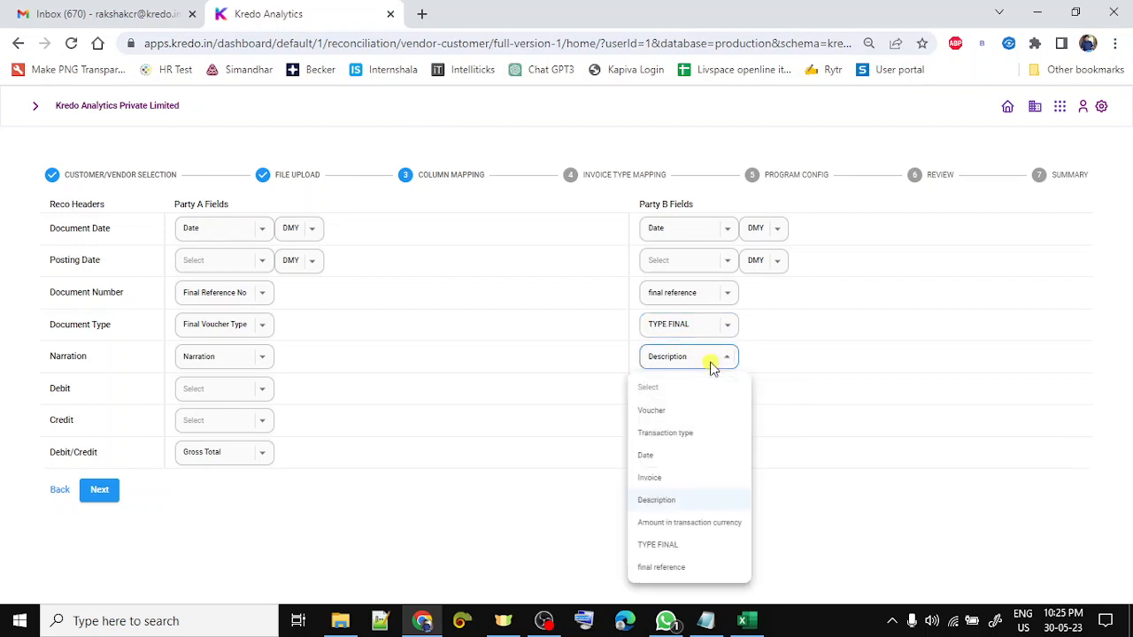
pyautogui.click(567, 506)
# - Review the Party B sheet's columns H, TYPE FINAL, amount and date in the working file
pyautogui.hotkey('alt', 'Tab')
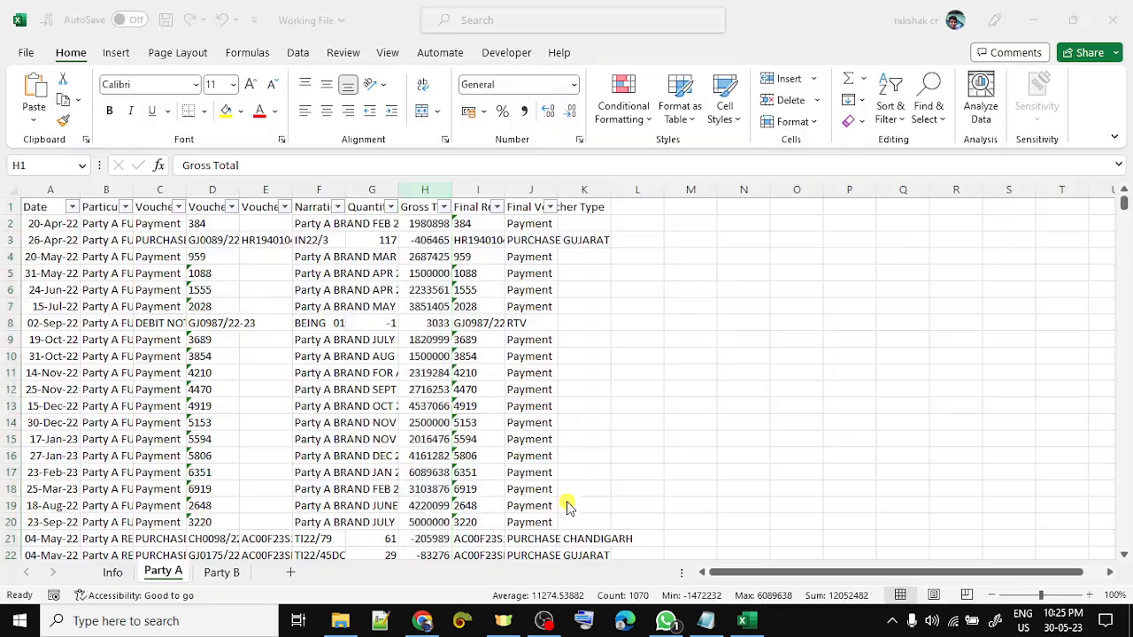
pyautogui.press('Left')
pyautogui.hotkey('ctrl', 'pagedown')
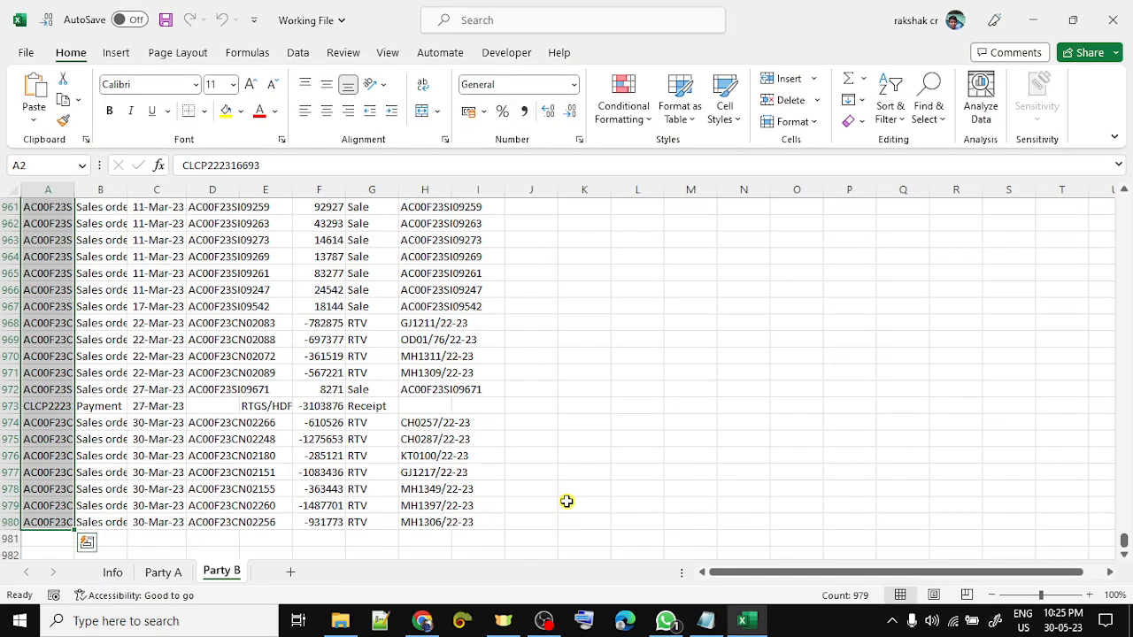
pyautogui.hotkey('ctrl', 'Up')
pyautogui.press('Down')
pyautogui.press('Right')
pyautogui.press('Right')
pyautogui.press('Right')
pyautogui.press('Right')
pyautogui.press('Right')
pyautogui.press('Right')
pyautogui.press('Right')
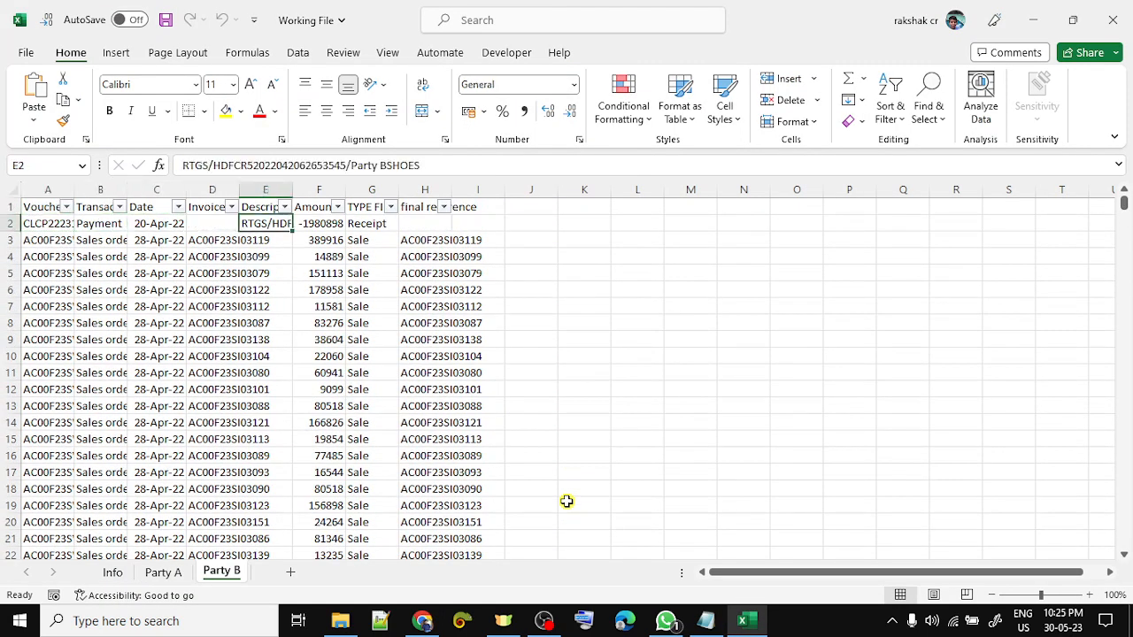
pyautogui.hotkey('ctrl', 'space')
pyautogui.press('Left')
pyautogui.hotkey('ctrl', 'space')
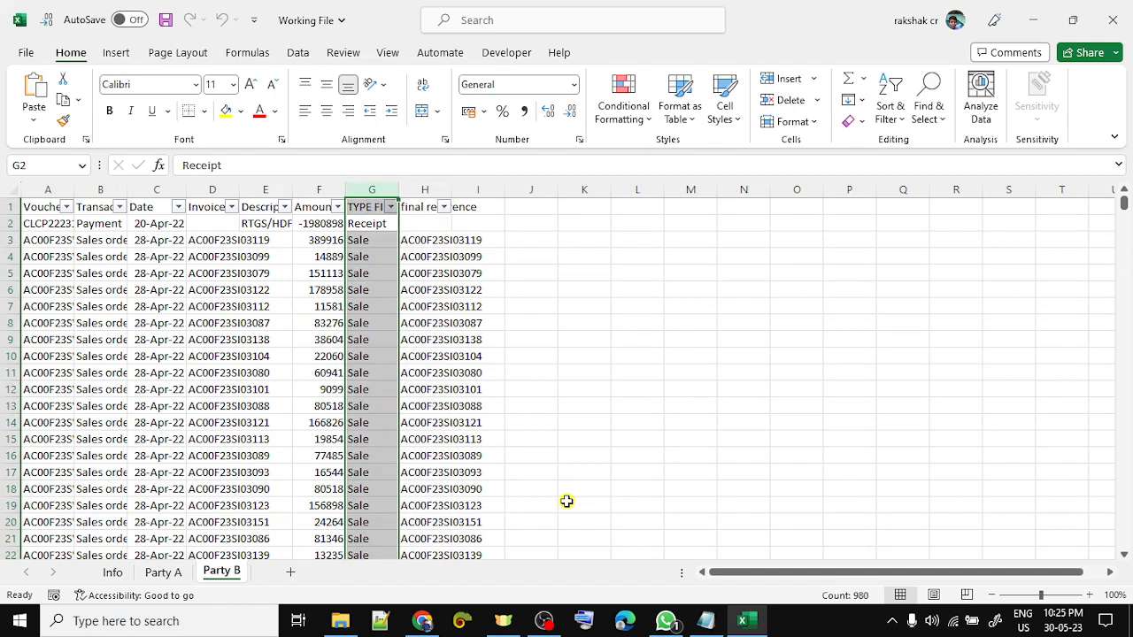
pyautogui.press('Left')
pyautogui.hotkey('ctrl', 'space')
pyautogui.press('Left')
pyautogui.press('Left')
pyautogui.press('Left')
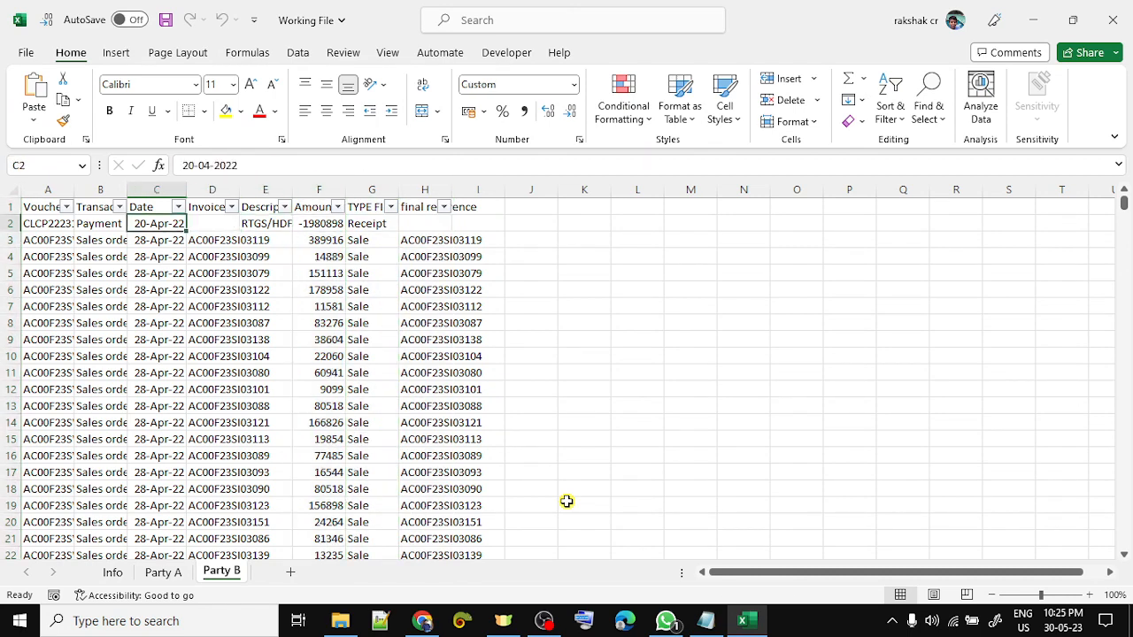
pyautogui.hotkey('alt', 'Tab')
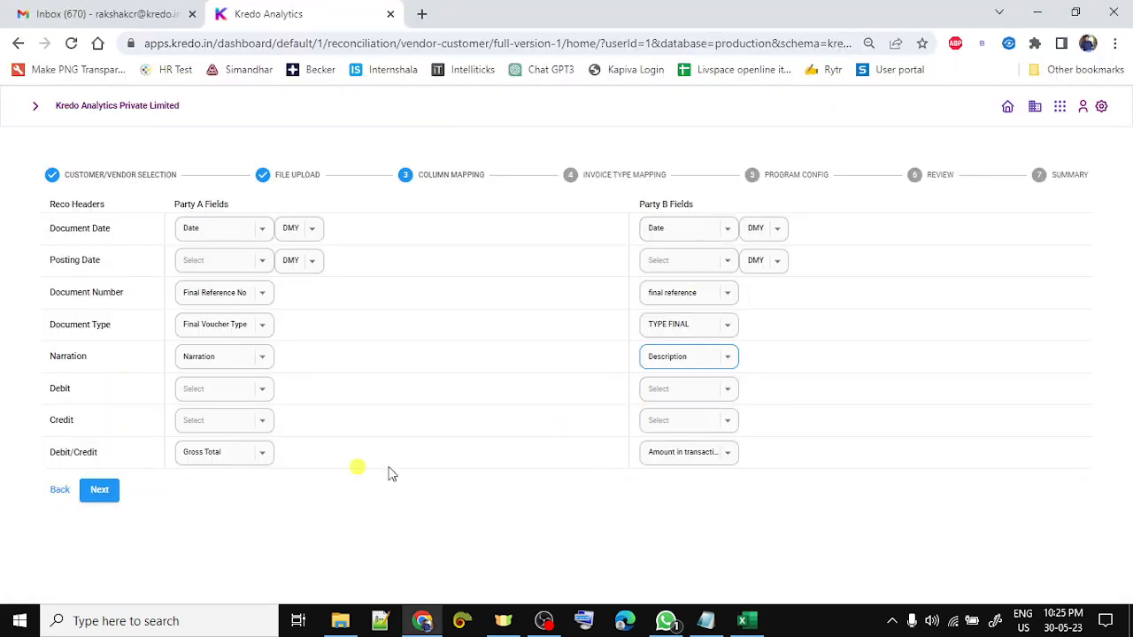
# - Confirm the column mapping and drop PURCHASE PUNJAB from Party A's Ignore Types
pyautogui.click(112, 496)
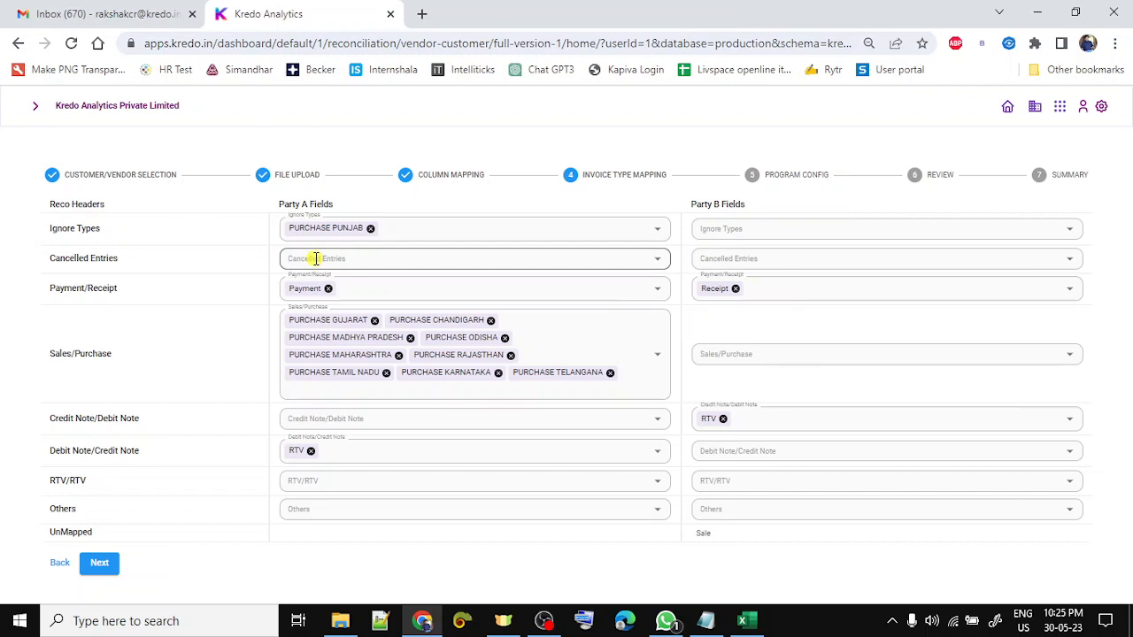
pyautogui.click(371, 229)
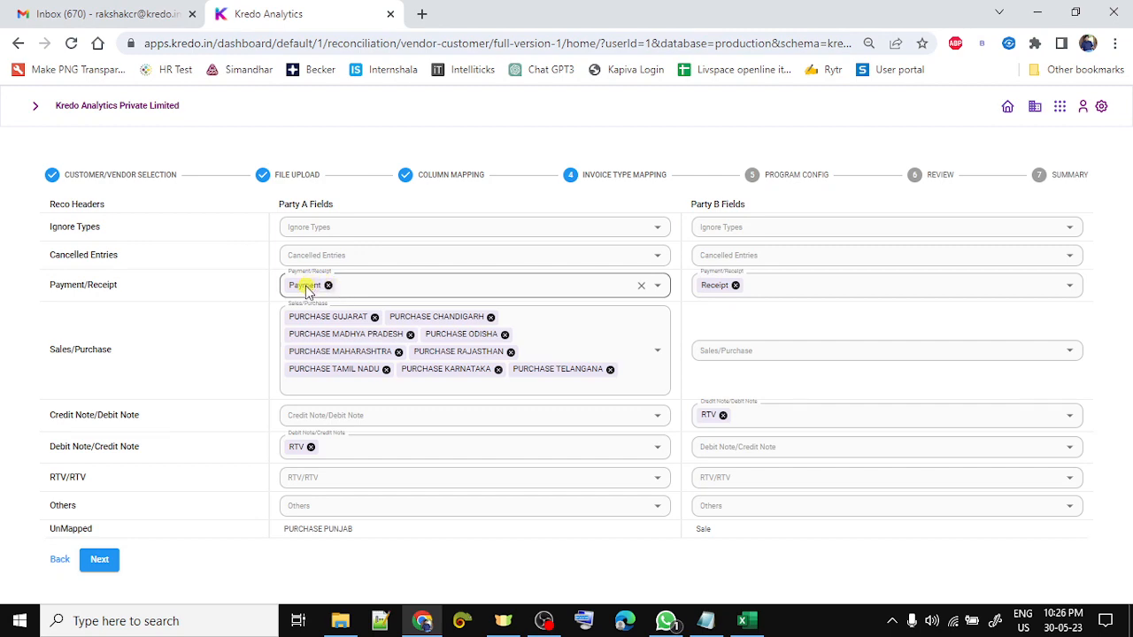
# - Check the distinct TYPE FINAL values through the Party B header's filter list
pyautogui.hotkey('alt', 'Tab')
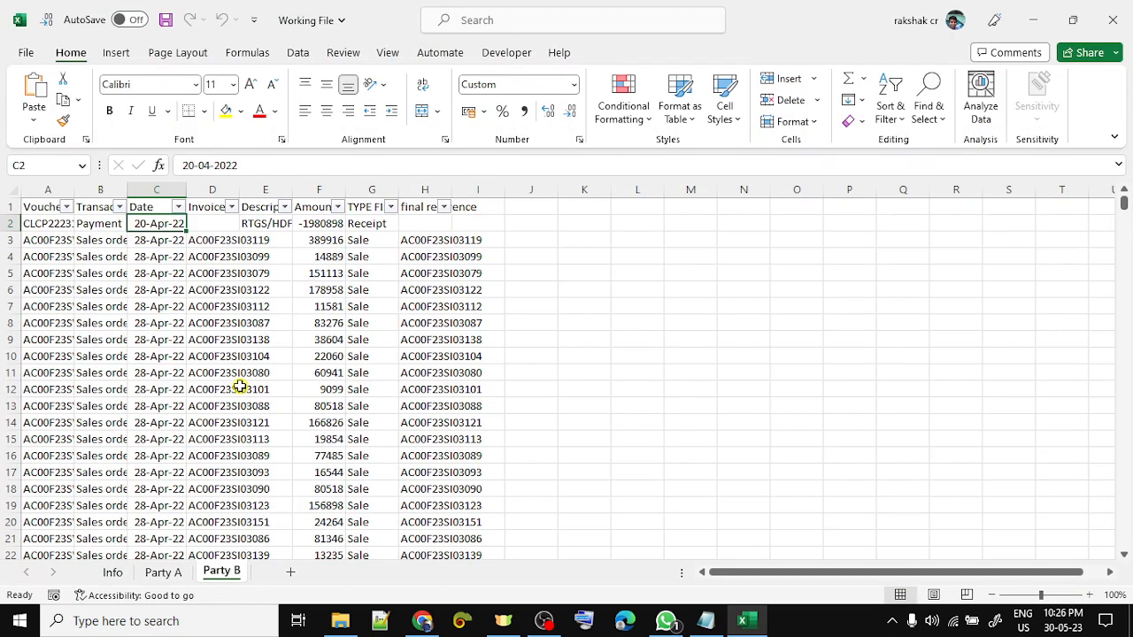
pyautogui.press('Up')
pyautogui.press('Right')
pyautogui.press('Right')
pyautogui.press('Right')
pyautogui.press('Right')
pyautogui.hotkey('alt', 'Down')
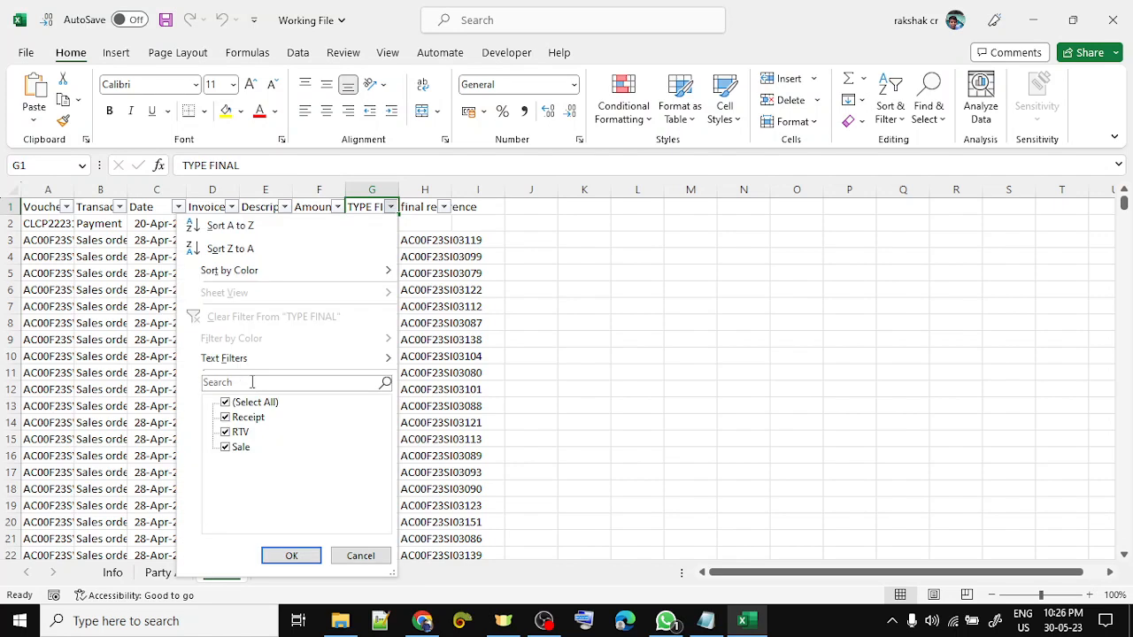
pyautogui.hotkey('alt', 'Tab')
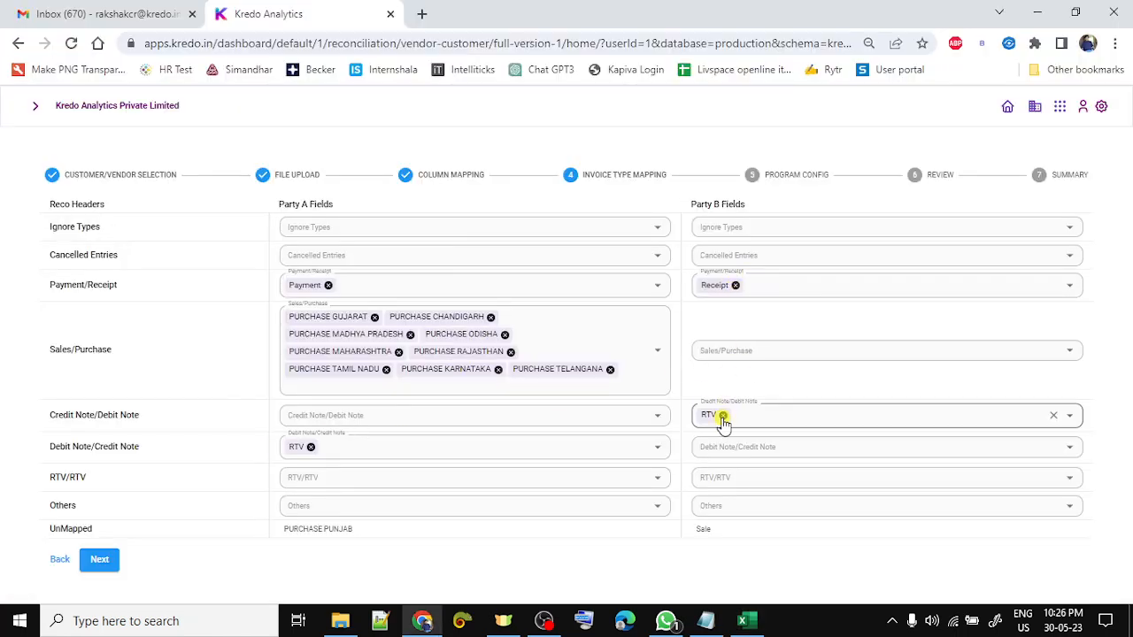
# - On the Party A sheet, enter =UNIQUE(J:J) in M2 to list distinct voucher types
pyautogui.hotkey('alt', 'Tab')
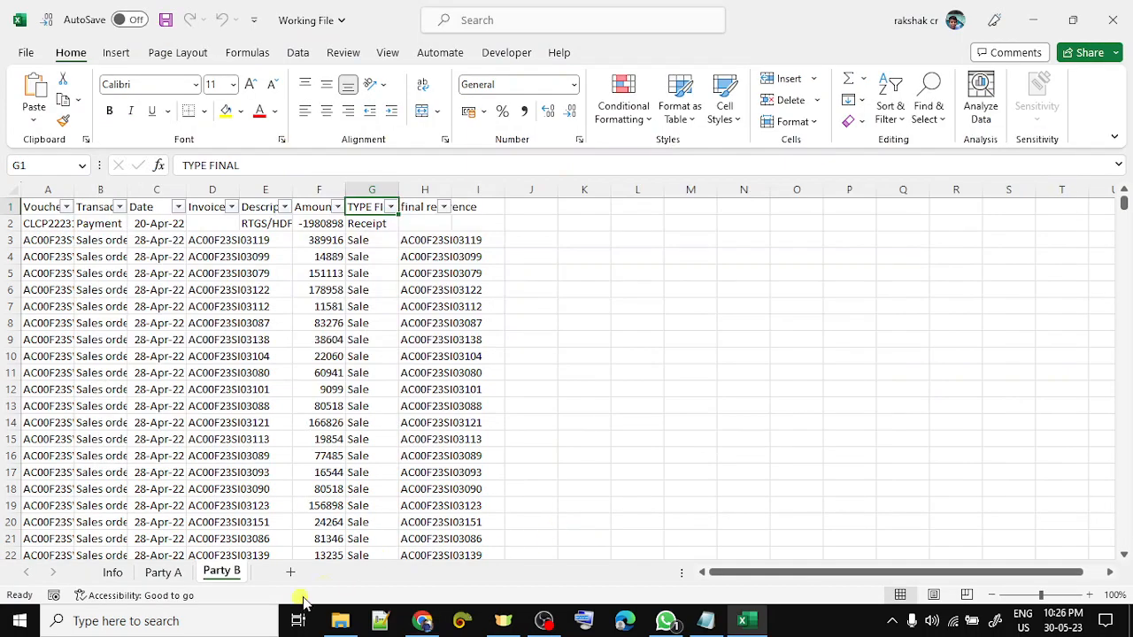
pyautogui.click(166, 573)
pyautogui.press('Right')
pyautogui.press('Right')
pyautogui.press('Right')
pyautogui.press('Right')
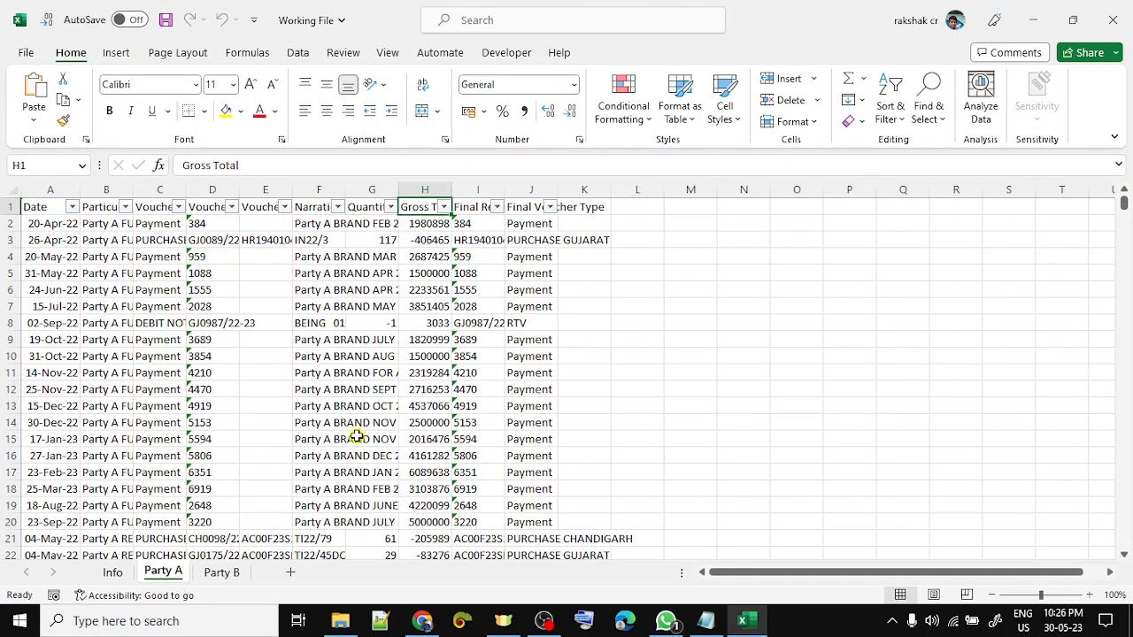
pyautogui.press('Right')
pyautogui.press('Down')
pyautogui.press('Right')
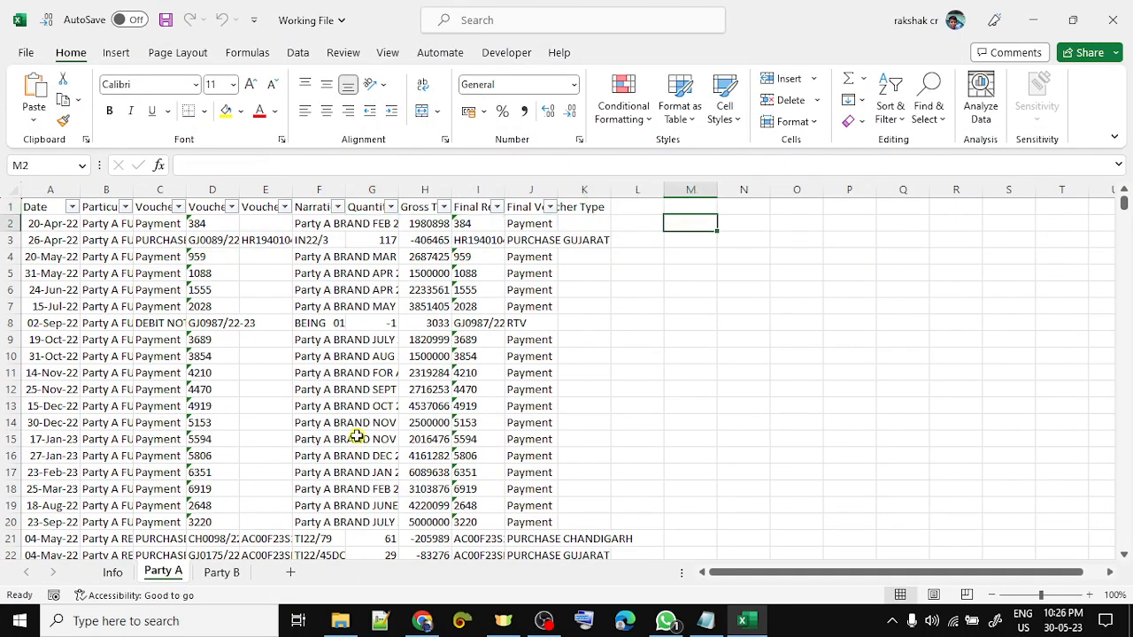
pyautogui.write('=uniq')
pyautogui.press('Tab')
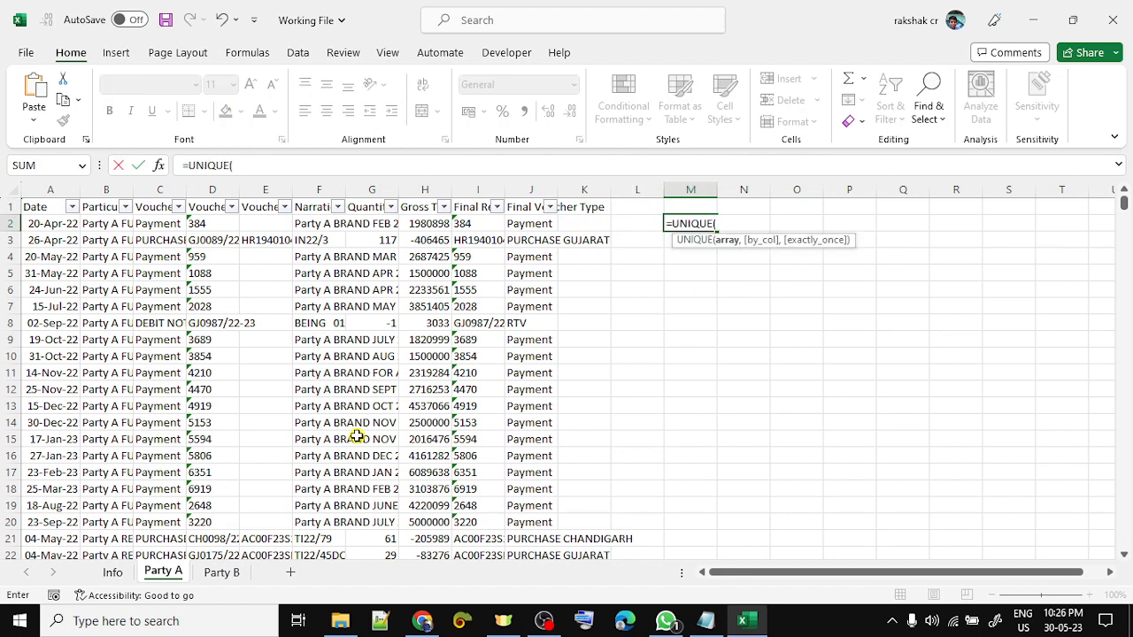
pyautogui.press('Left')
pyautogui.press('Left')
pyautogui.press('Left')
pyautogui.hotkey('ctrl', 'space')
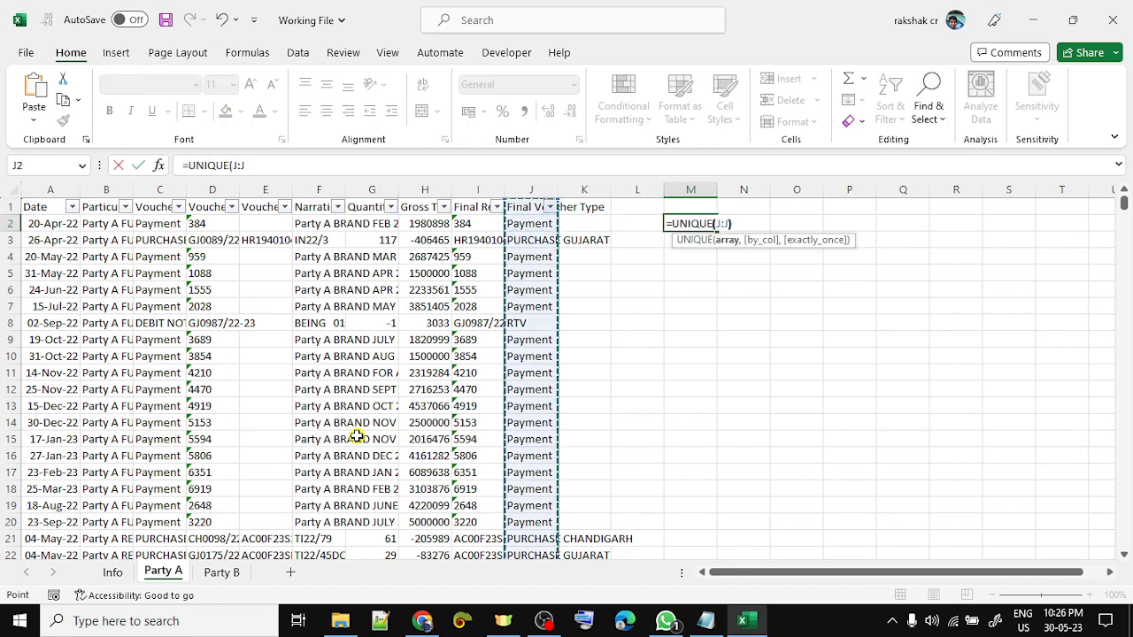
pyautogui.write(')')
pyautogui.press('Return')
# - Look over the spilled unique voucher types before returning to Kredo
pyautogui.press('Up')
pyautogui.press('Down')
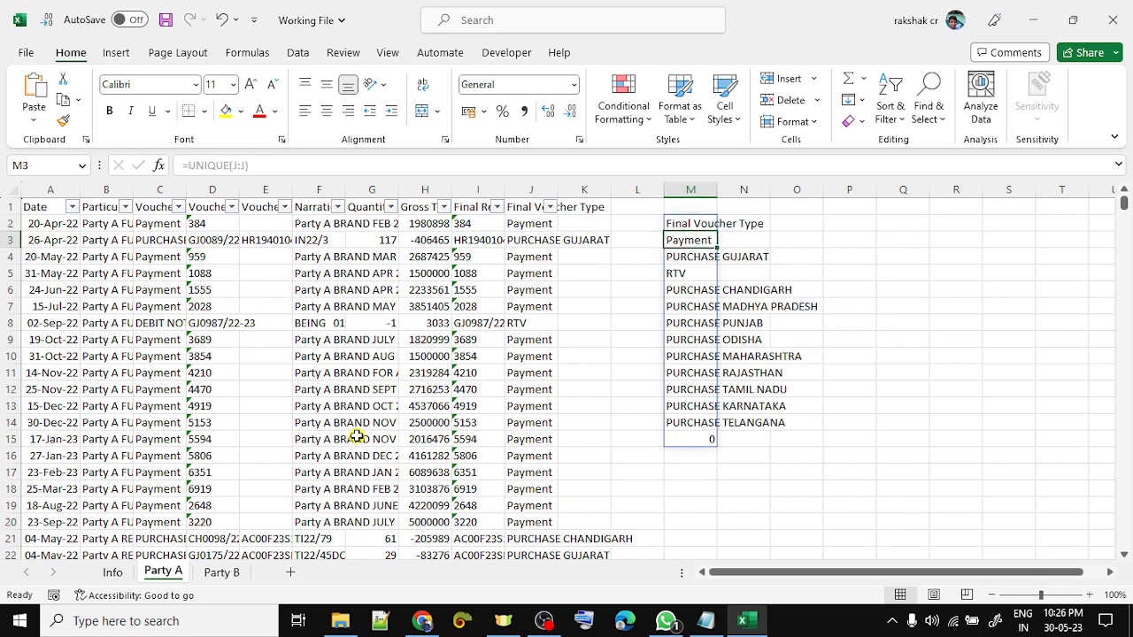
pyautogui.hotkey('shift', 'Down')
pyautogui.hotkey('shift', 'Down')
pyautogui.hotkey('shift', 'Down')
pyautogui.hotkey('shift', 'Down')
pyautogui.hotkey('shift', 'Down')
pyautogui.hotkey('shift', 'Down')
pyautogui.hotkey('shift', 'Down')
pyautogui.hotkey('shift', 'Down')
pyautogui.hotkey('shift', 'Down')
pyautogui.hotkey('shift', 'Down')
pyautogui.hotkey('shift', 'Down')
pyautogui.hotkey('alt', 'Tab')
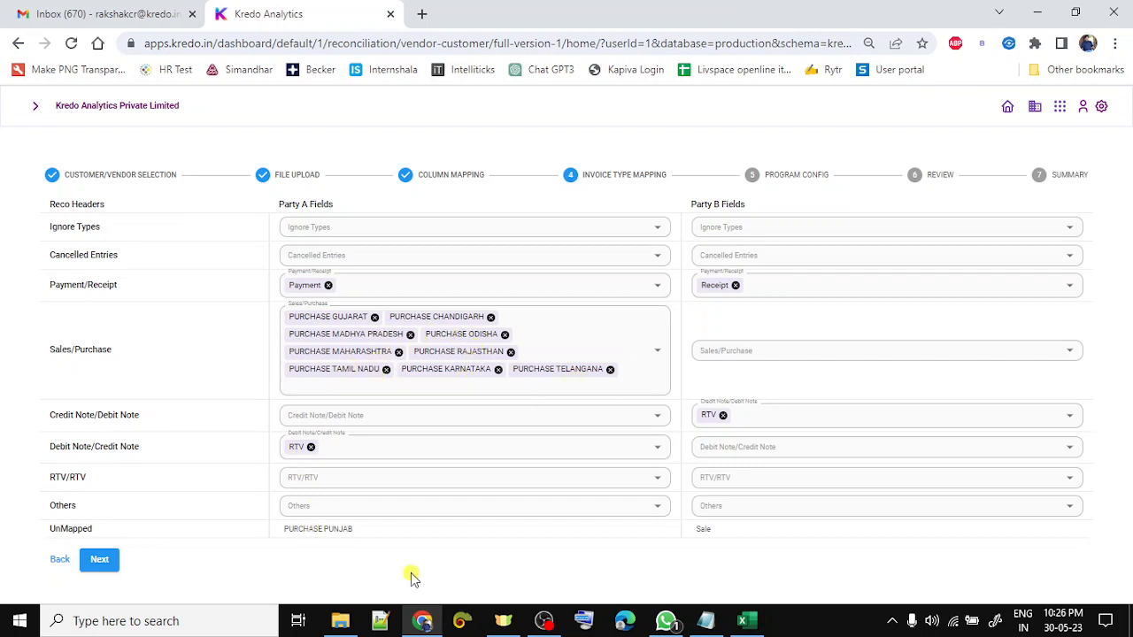
# - Map Sale under Party B's Sales/Purchase type
pyautogui.hotkey('alt', 'Tab')
pyautogui.hotkey('alt', 'Tab')
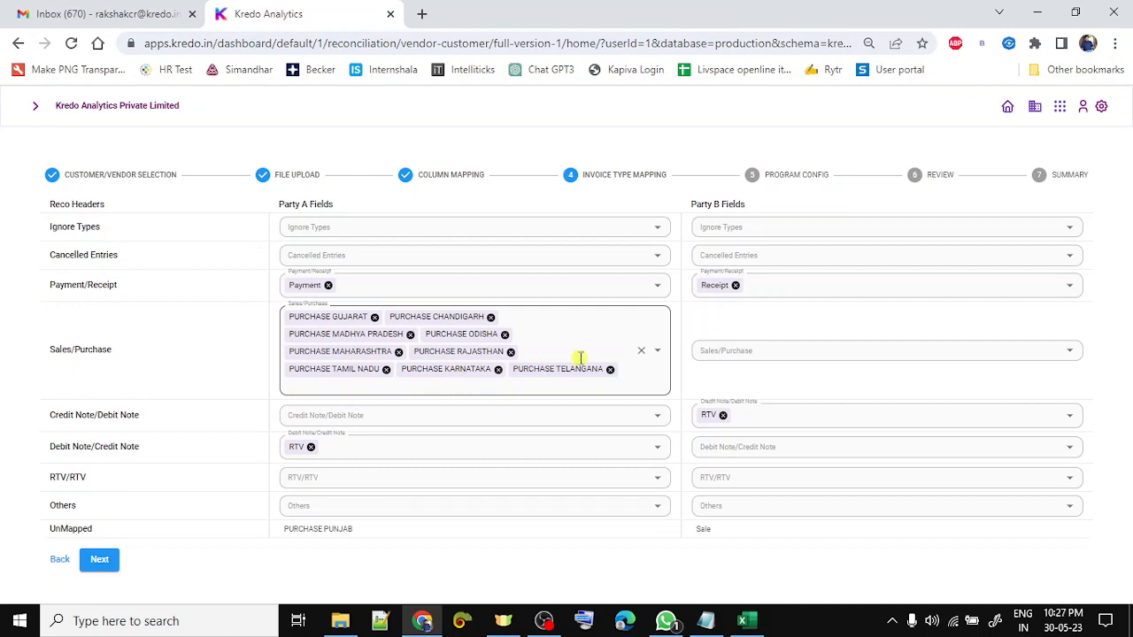
pyautogui.click(752, 349)
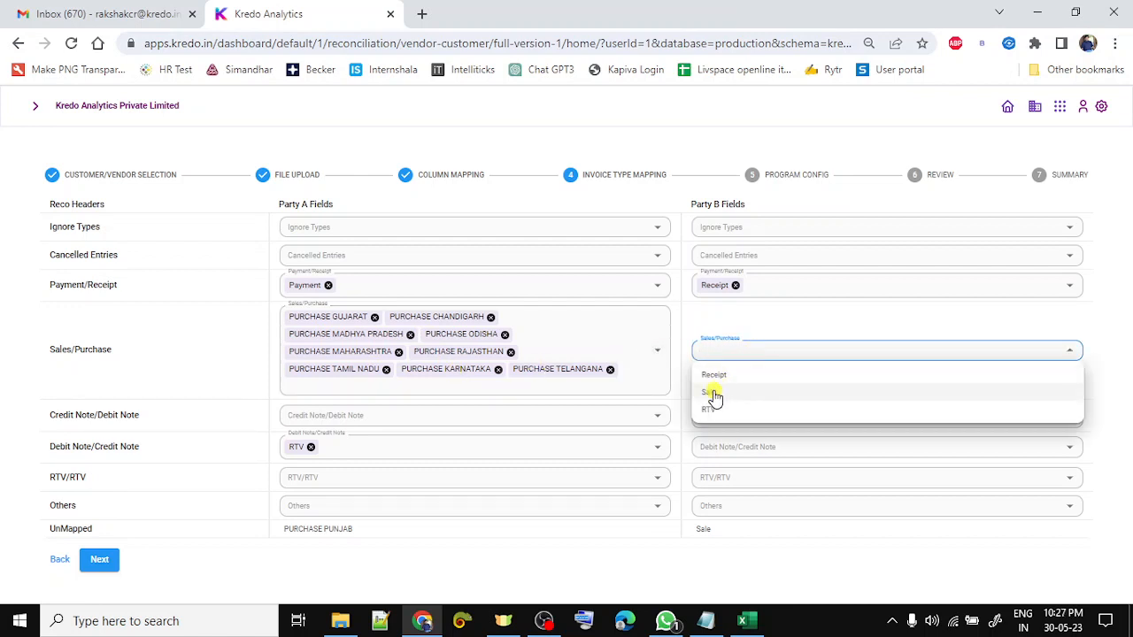
pyautogui.click(715, 394)
pyautogui.click(715, 323)
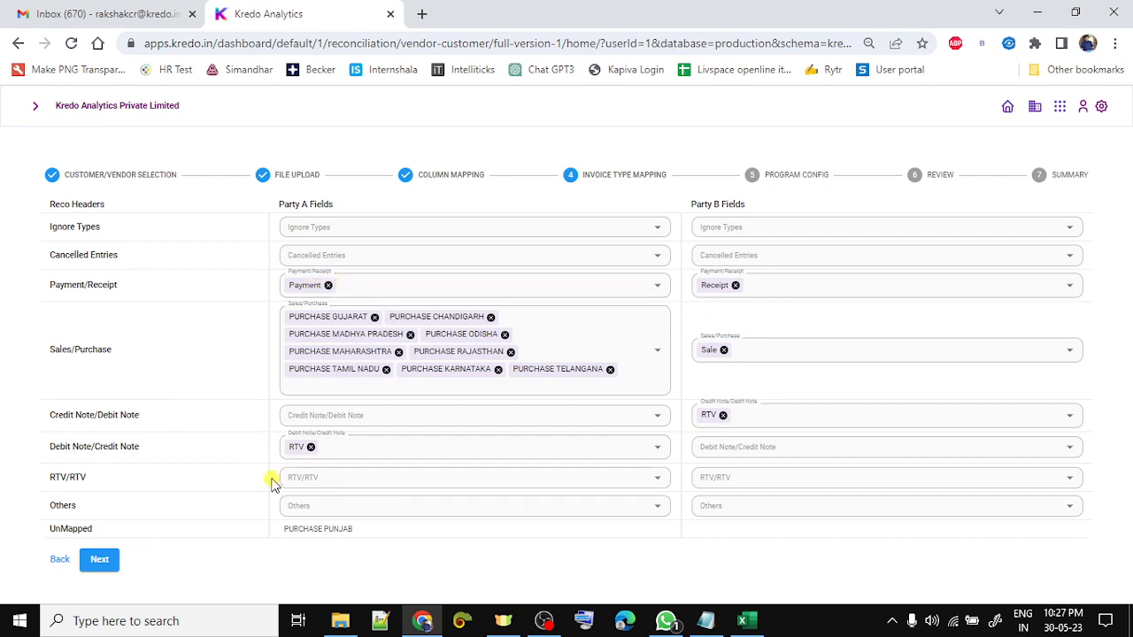
# - Move RTV from the note rows to RTV/RTV for both Party A and Party B
pyautogui.click(312, 448)
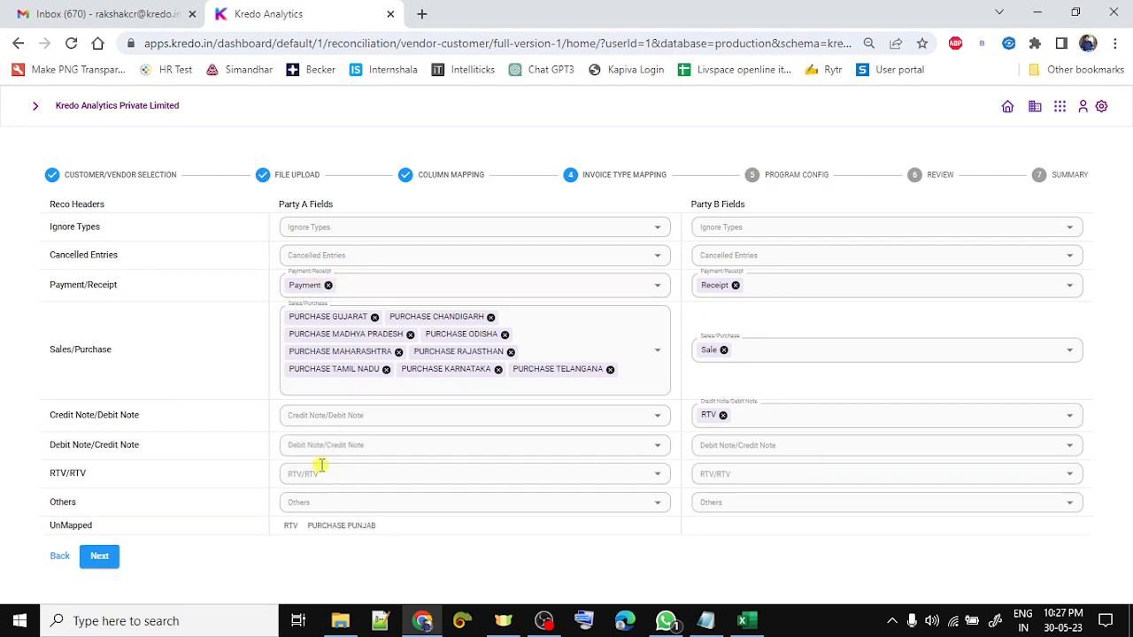
pyautogui.click(321, 471)
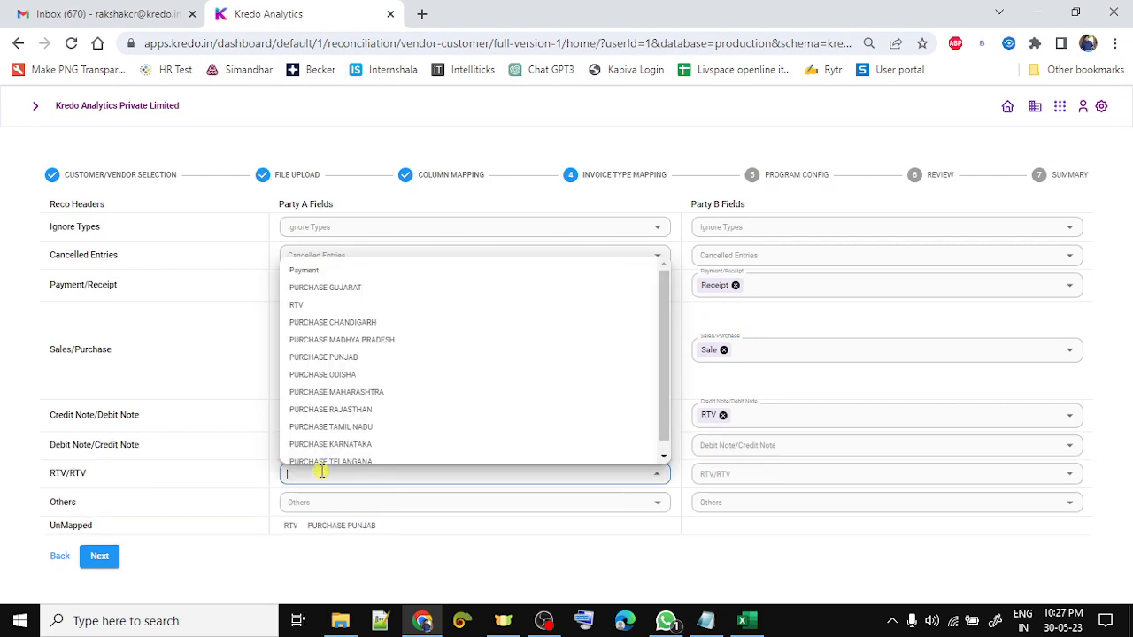
pyautogui.click(342, 305)
pyautogui.click(737, 477)
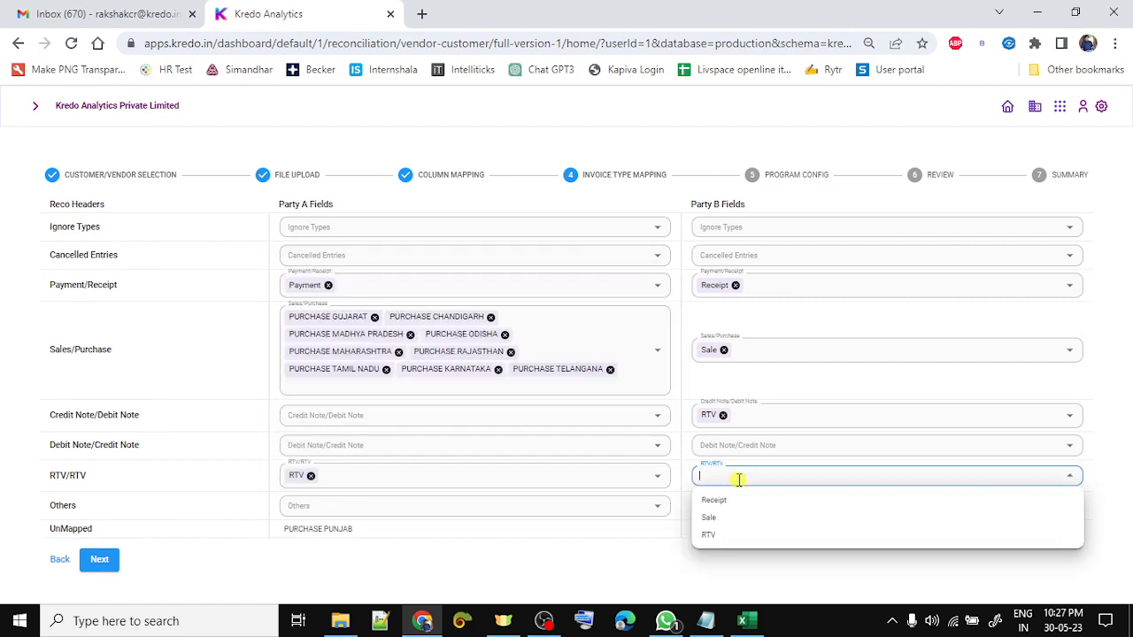
pyautogui.click(711, 535)
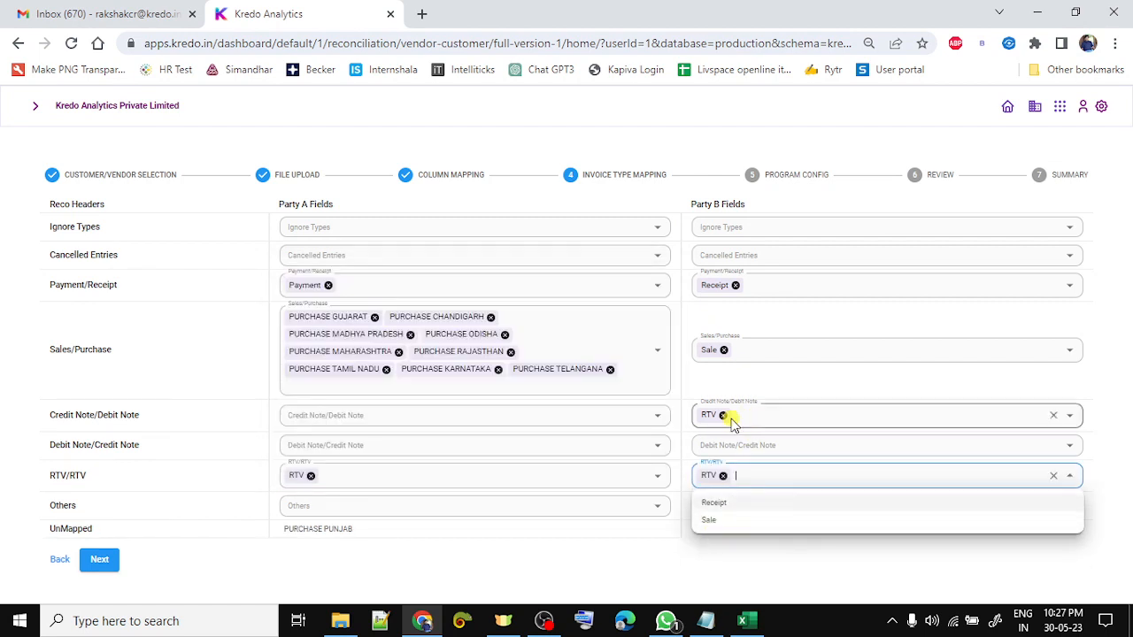
pyautogui.click(722, 415)
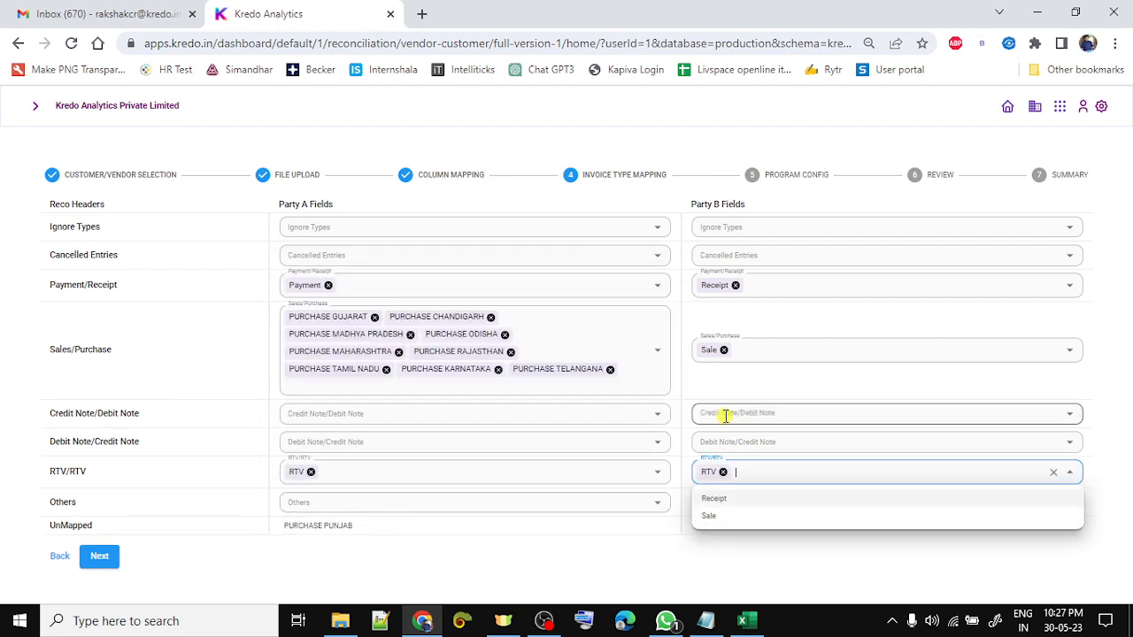
pyautogui.click(488, 556)
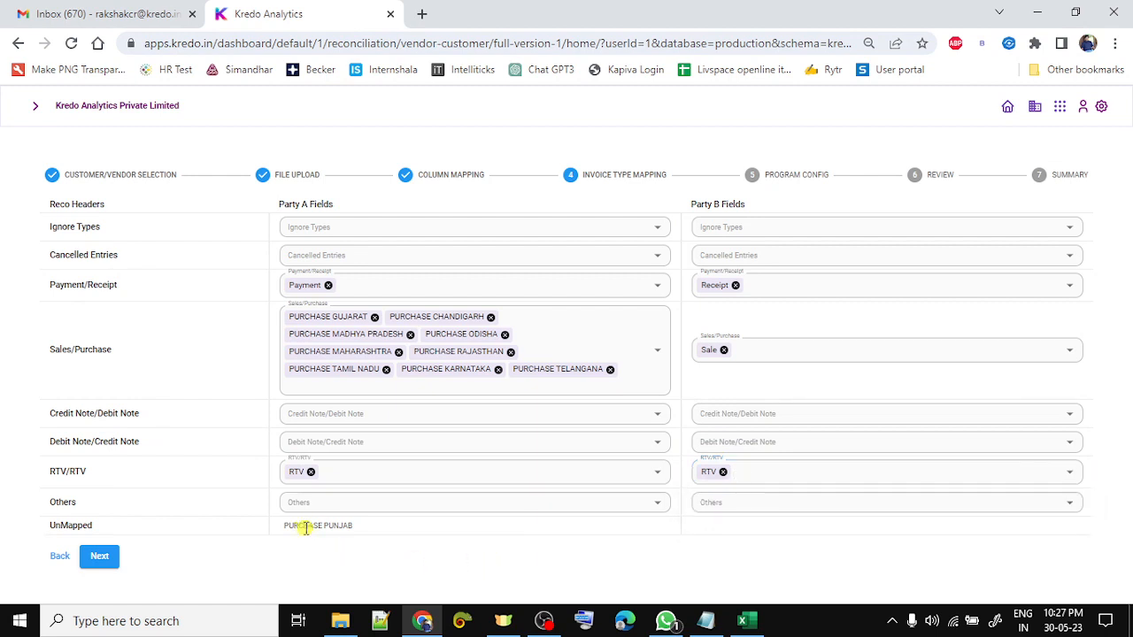
# - Add PURCHASE PUNJAB to Party A's Sales/Purchase mapping
pyautogui.click(579, 330)
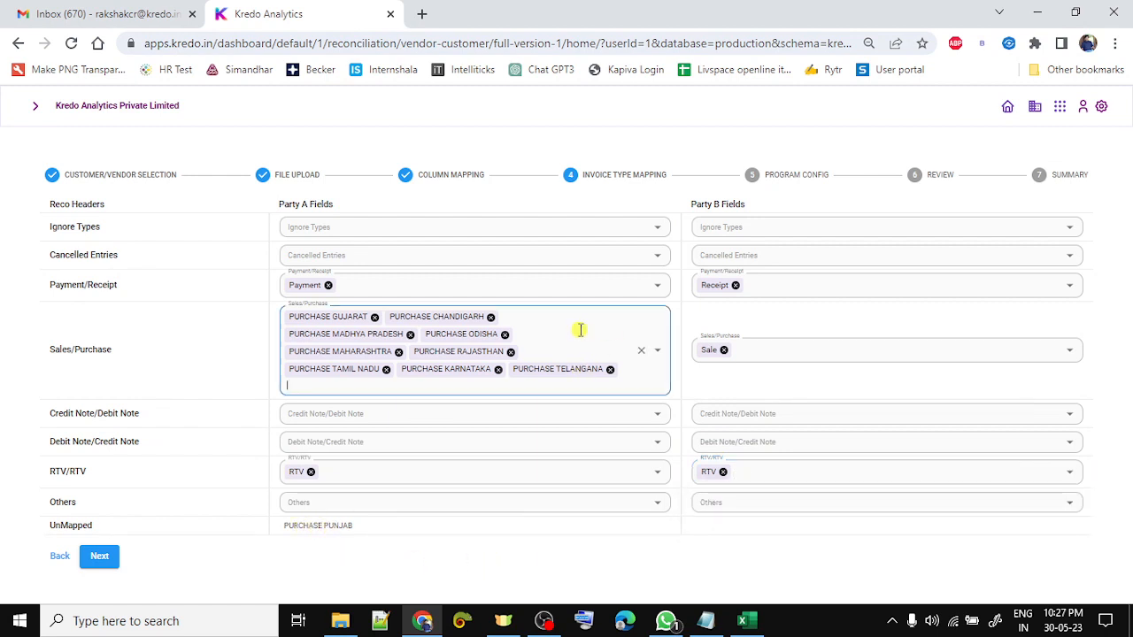
pyautogui.click(340, 383)
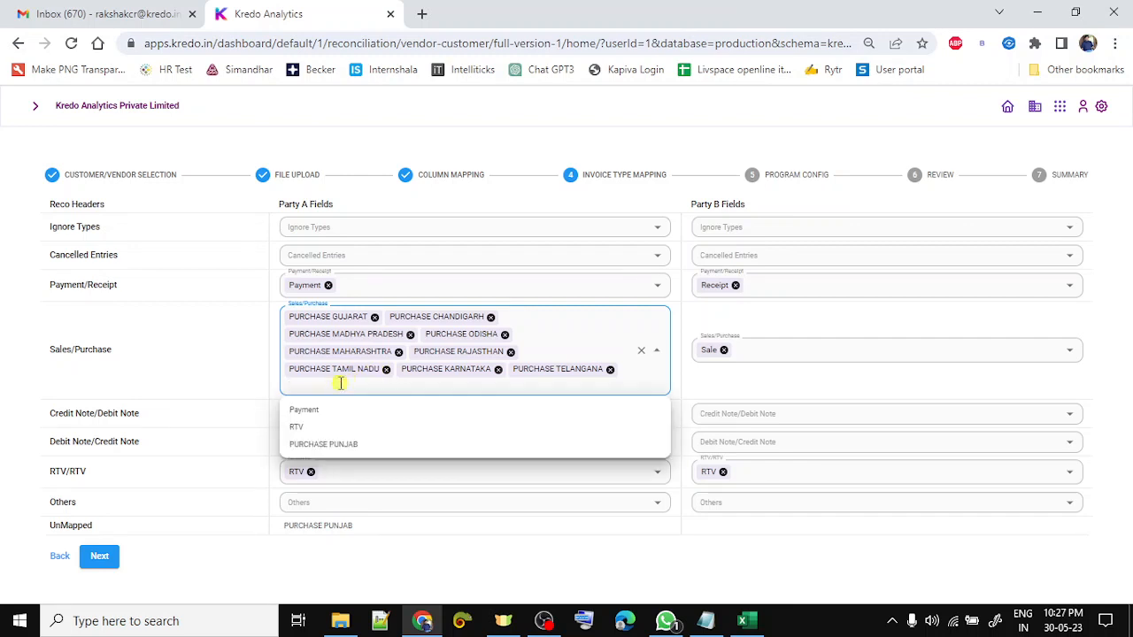
pyautogui.click(354, 442)
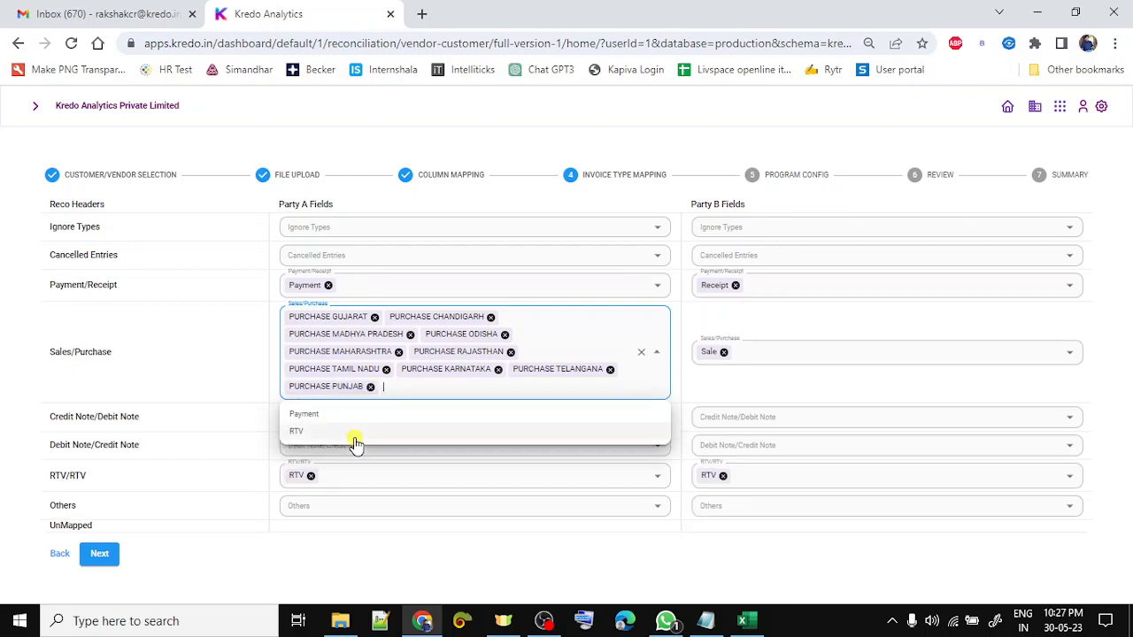
pyautogui.click(395, 575)
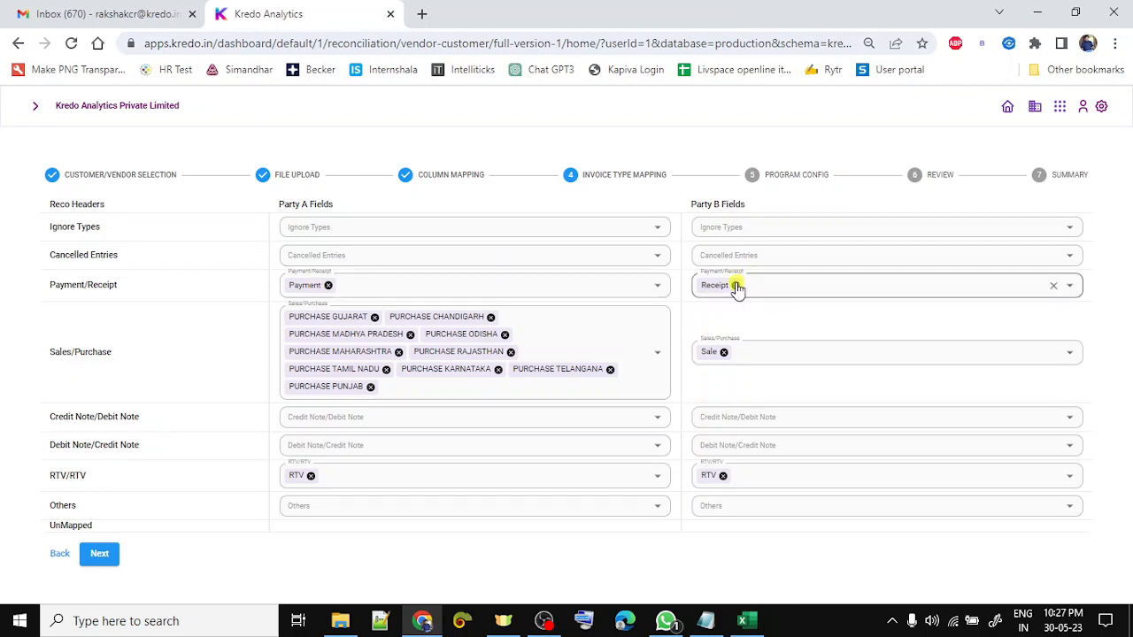
# - Try PURCHASE MAHARASHTRA and Sale under Others, then restore PURCHASE MAHARASHTRA to Party A Sales/Purchase
pyautogui.click(328, 503)
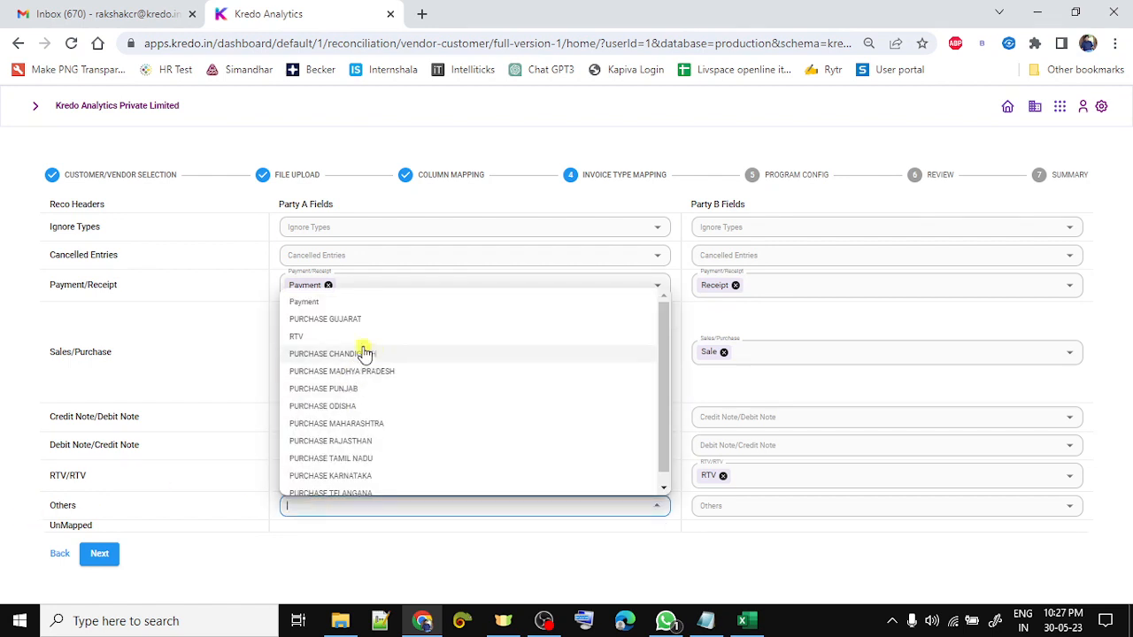
pyautogui.click(363, 423)
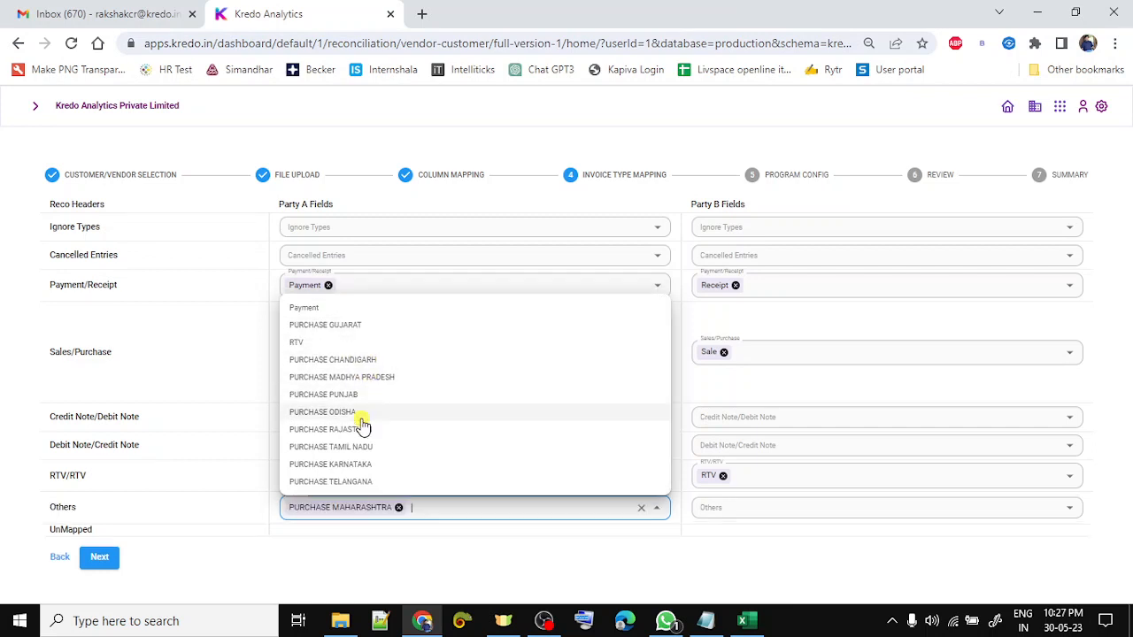
pyautogui.click(751, 507)
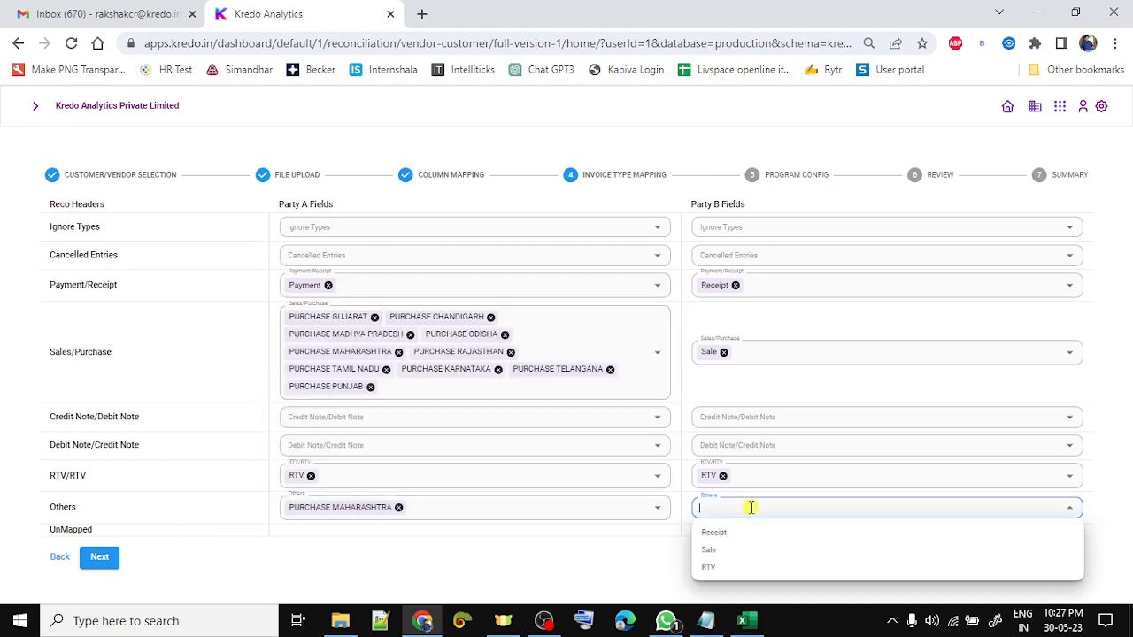
pyautogui.click(713, 551)
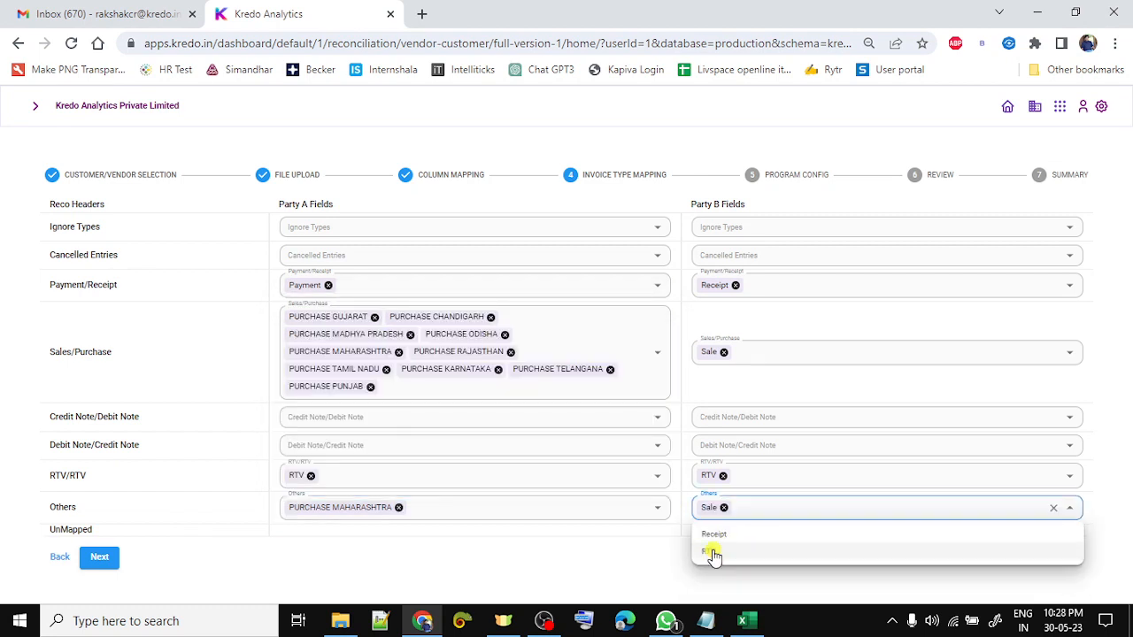
pyautogui.click(400, 352)
pyautogui.click(182, 449)
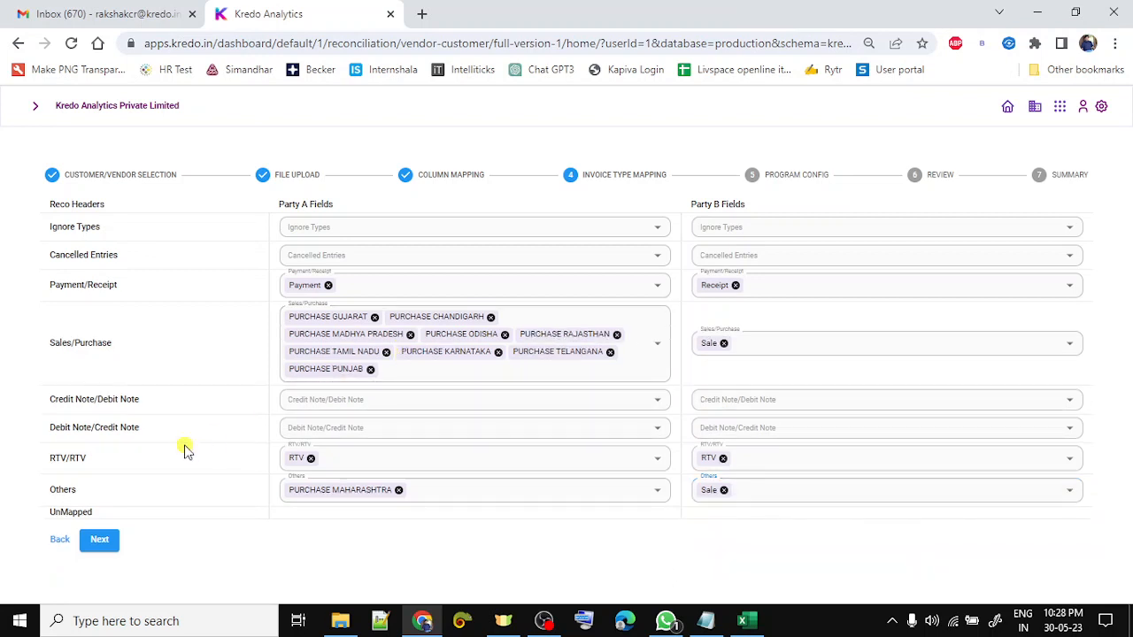
pyautogui.click(400, 491)
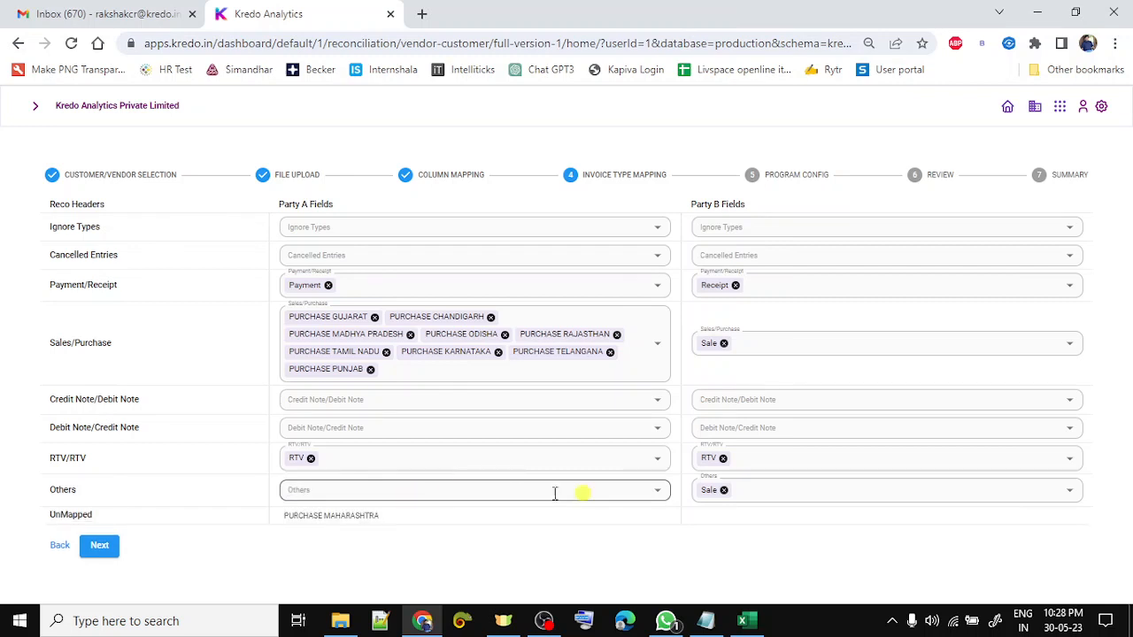
pyautogui.click(724, 491)
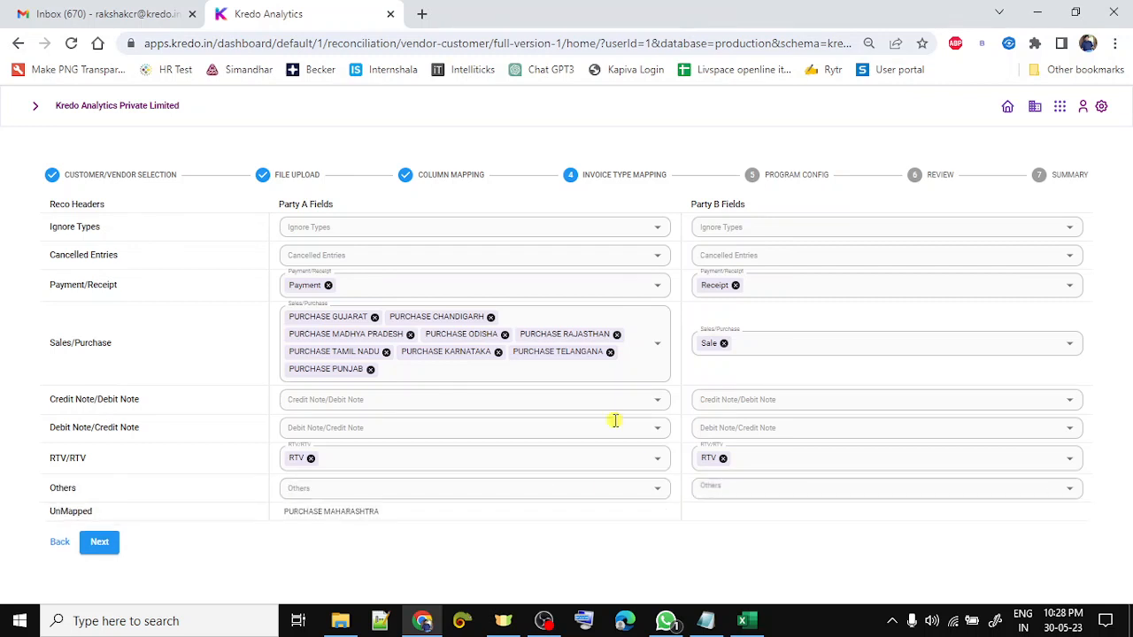
pyautogui.click(492, 364)
pyautogui.click(419, 437)
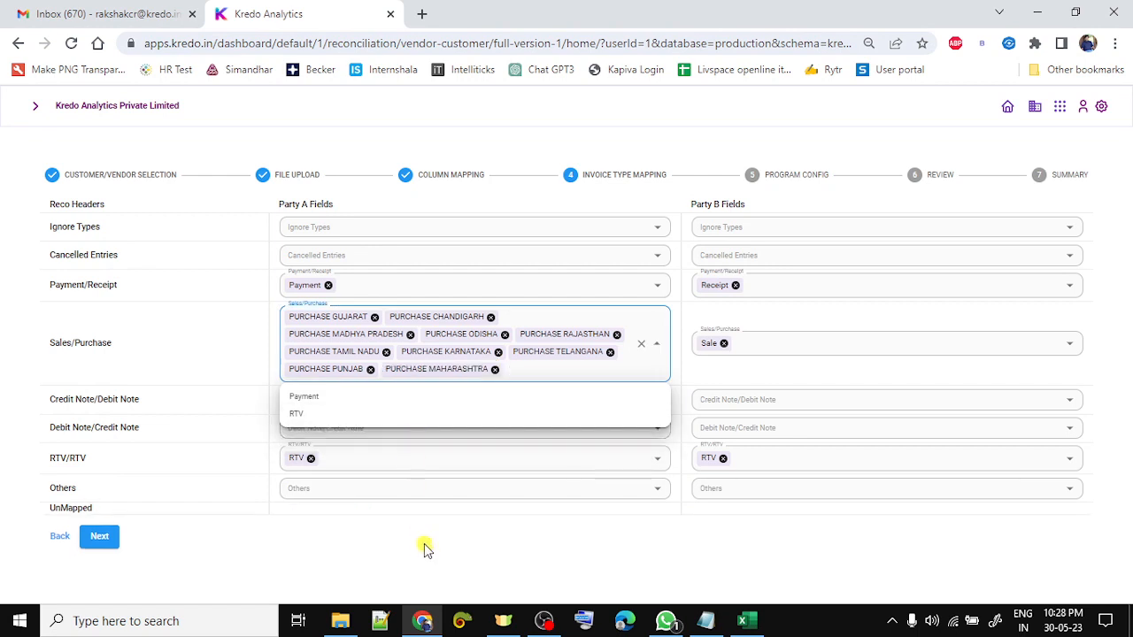
pyautogui.click(397, 541)
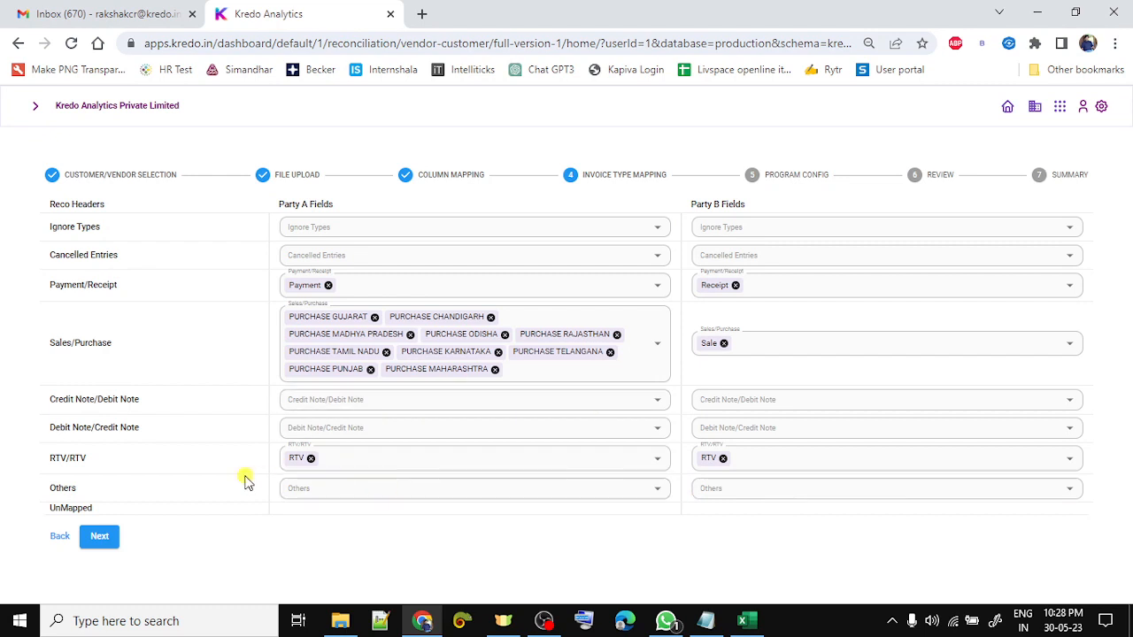
# - Re-map RTV under Party A's RTV/RTV and proceed to Program Config
pyautogui.doubleClick(62, 487)
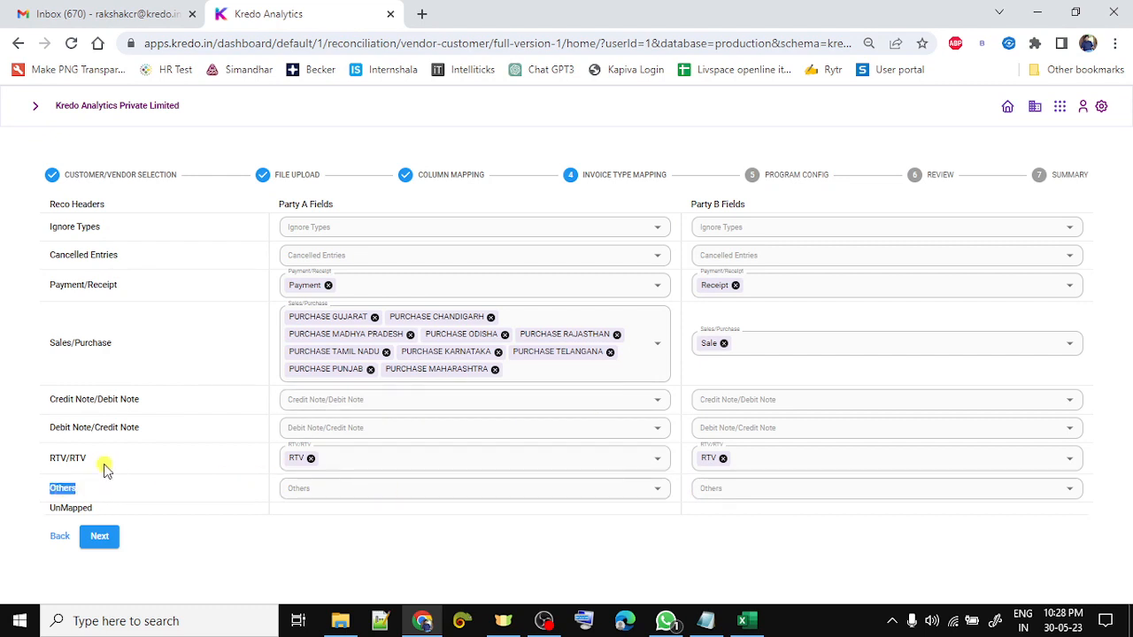
pyautogui.click(78, 456)
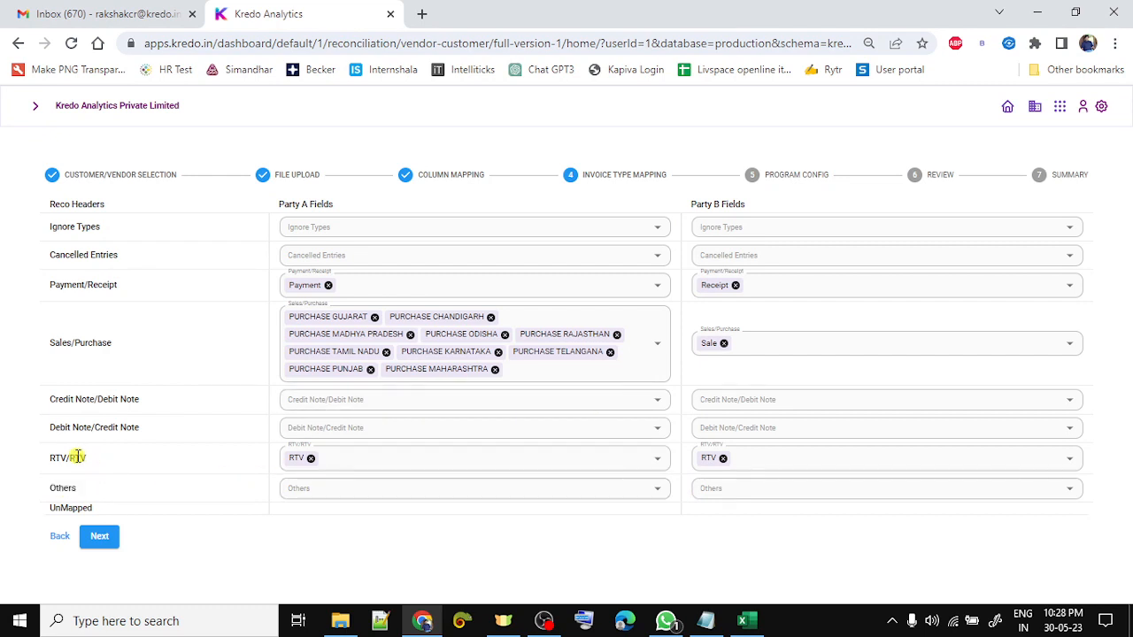
pyautogui.doubleClick(55, 509)
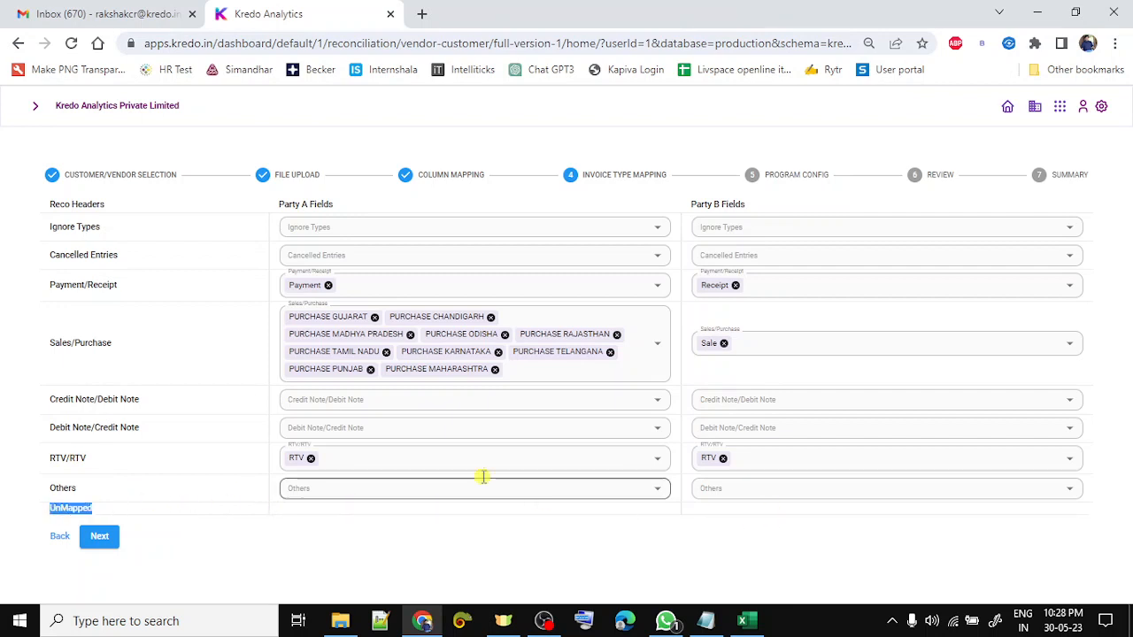
pyautogui.click(310, 458)
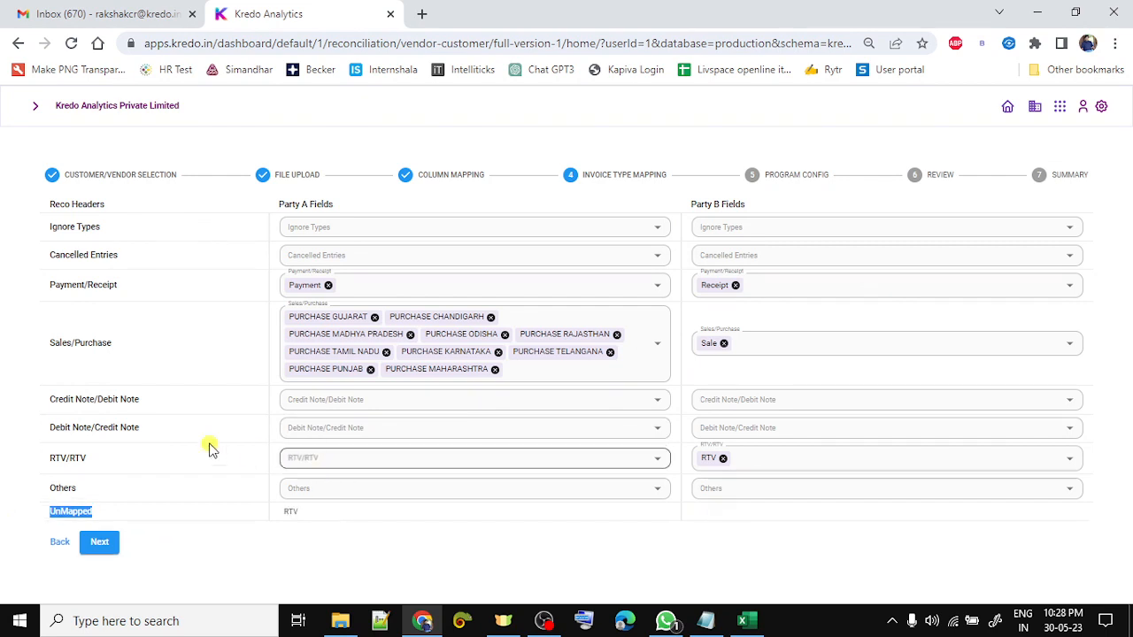
pyautogui.doubleClick(55, 511)
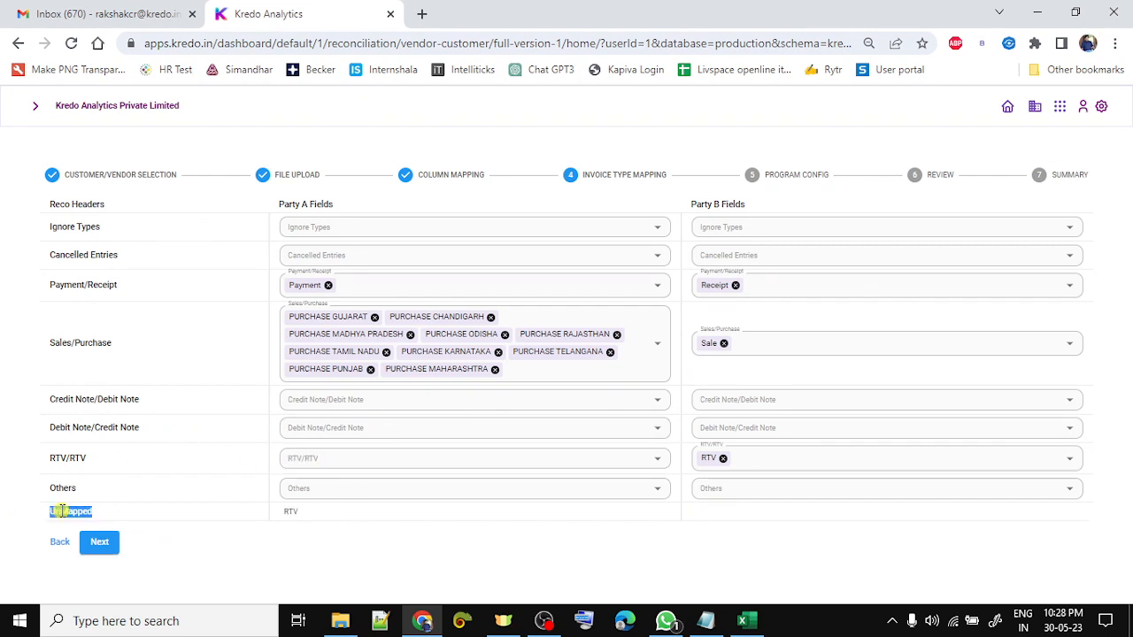
pyautogui.click(304, 458)
pyautogui.click(315, 292)
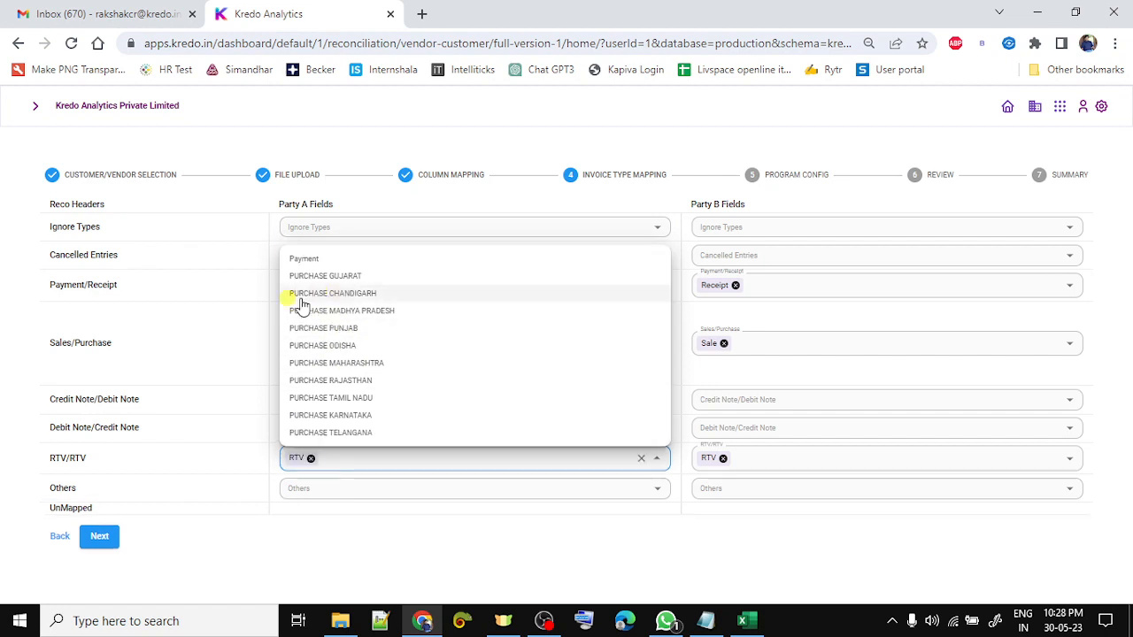
pyautogui.click(190, 399)
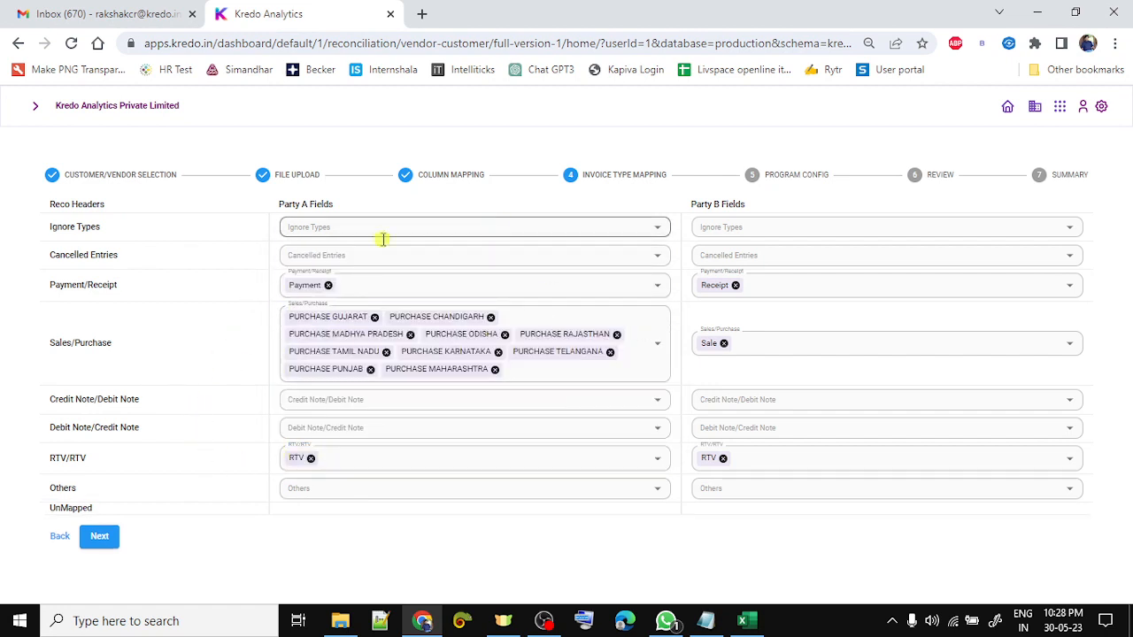
pyautogui.click(100, 537)
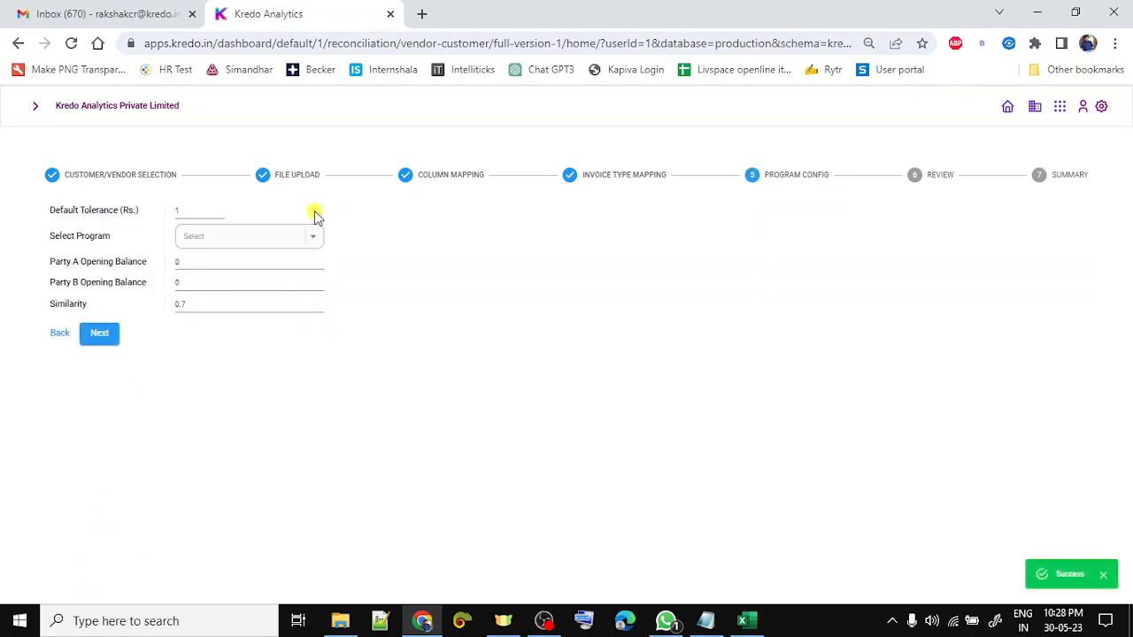
# - Choose Match Records from the Select Program dropdown
pyautogui.click(257, 235)
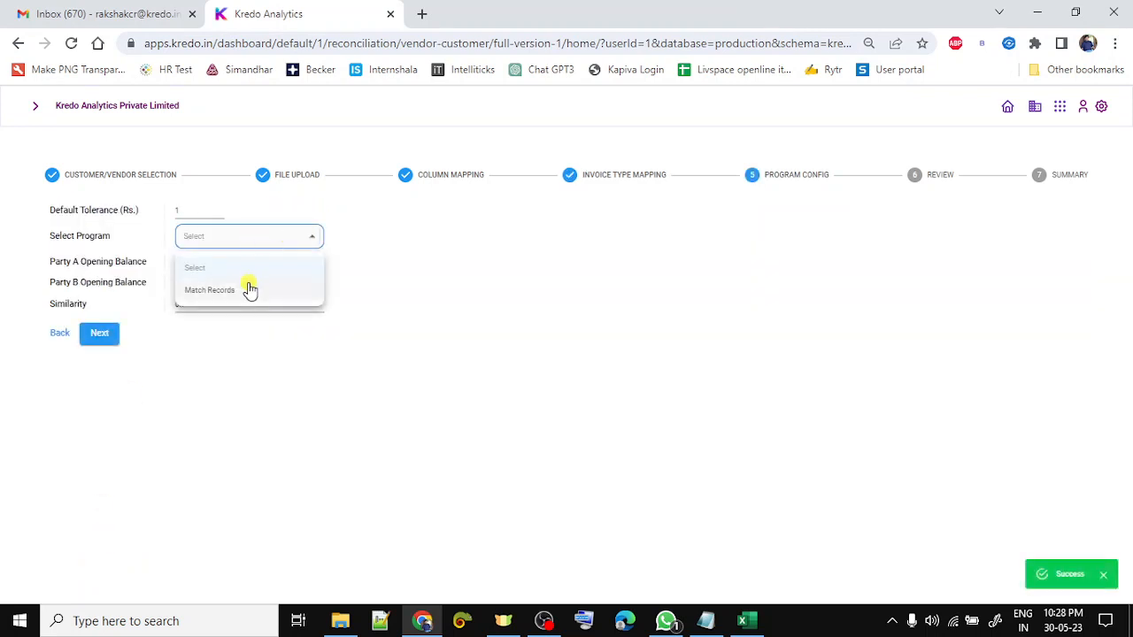
pyautogui.click(250, 290)
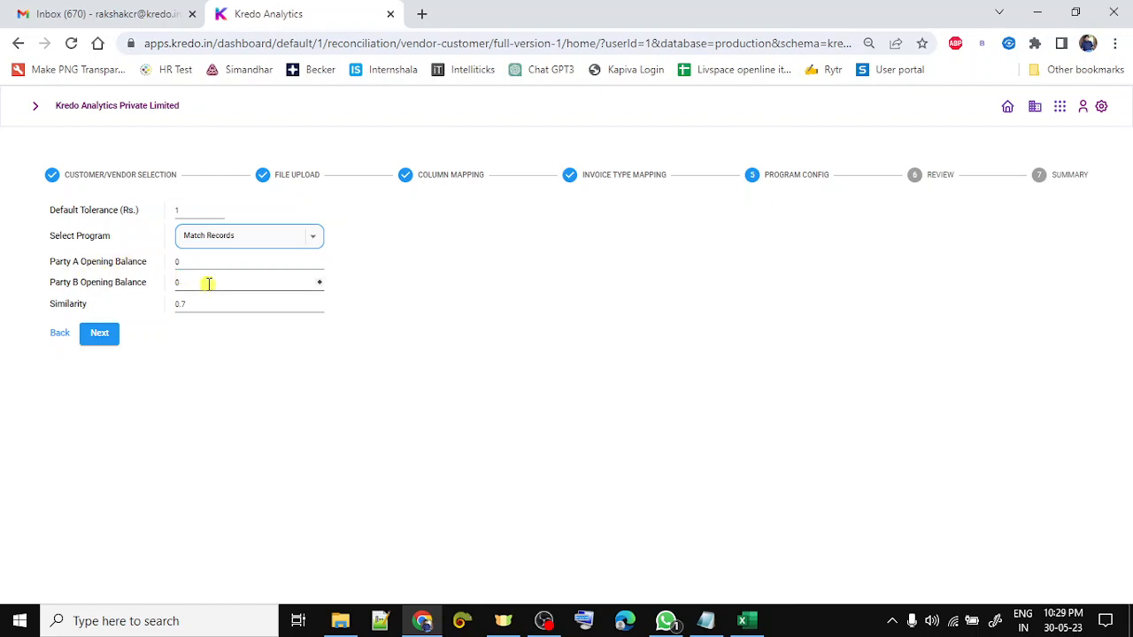
pyautogui.hotkey('alt', 'Tab')
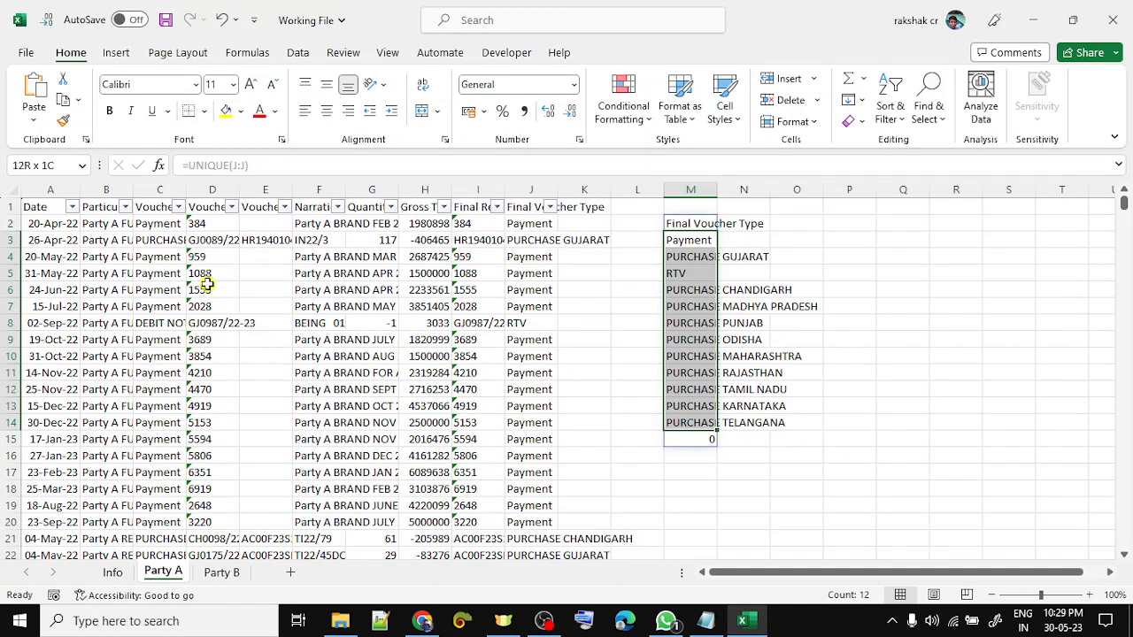
# - Copy Party A's opening balance 5896333 from the Info sheet into its Opening Balance field
pyautogui.hotkey('ctrl', 'pageup')
pyautogui.press('Left')
pyautogui.press('Left')
pyautogui.press('Left')
pyautogui.press('Left')
pyautogui.press('Left')
pyautogui.press('Up')
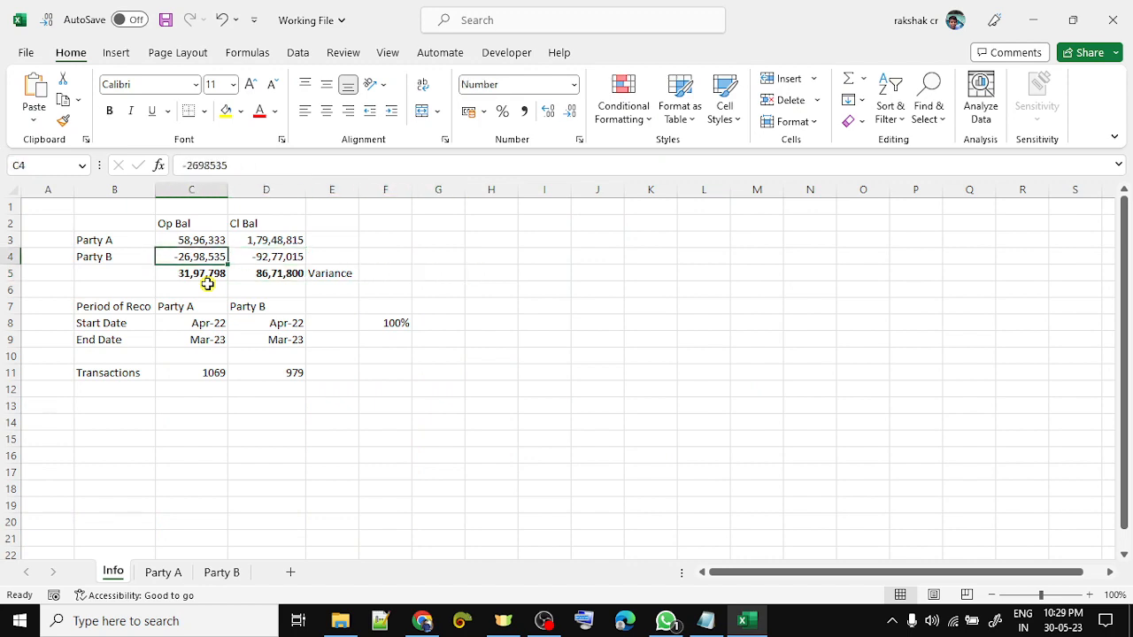
pyautogui.press('Up')
pyautogui.hotkey('ctrl', 'c')
pyautogui.hotkey('alt', 'Tab')
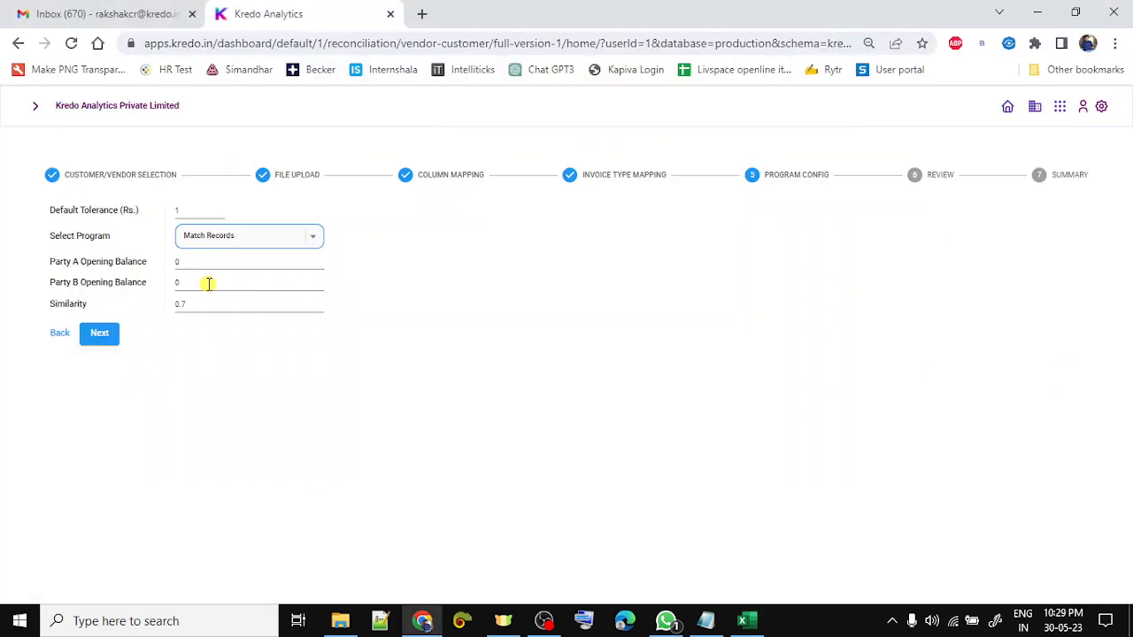
pyautogui.click(186, 262)
pyautogui.press('BackSpace')
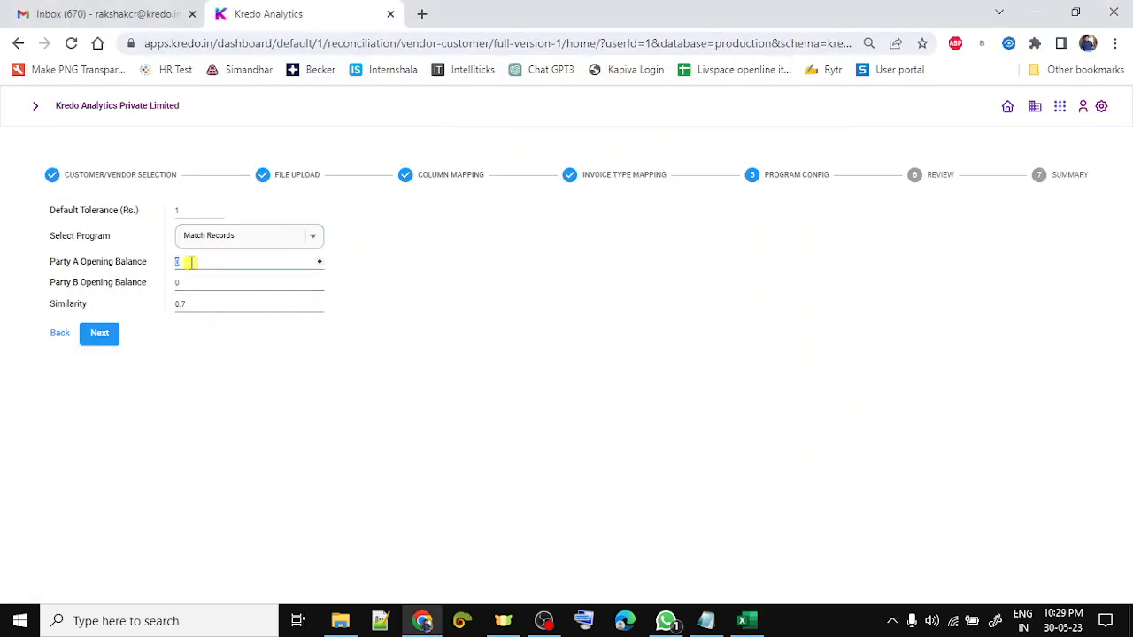
pyautogui.hotkey('ctrl', 'v')
pyautogui.press('Tab')
# - Copy Party B's opening balance -2698535 from cell C4 into its Opening Balance field
pyautogui.hotkey('alt', 'Tab')
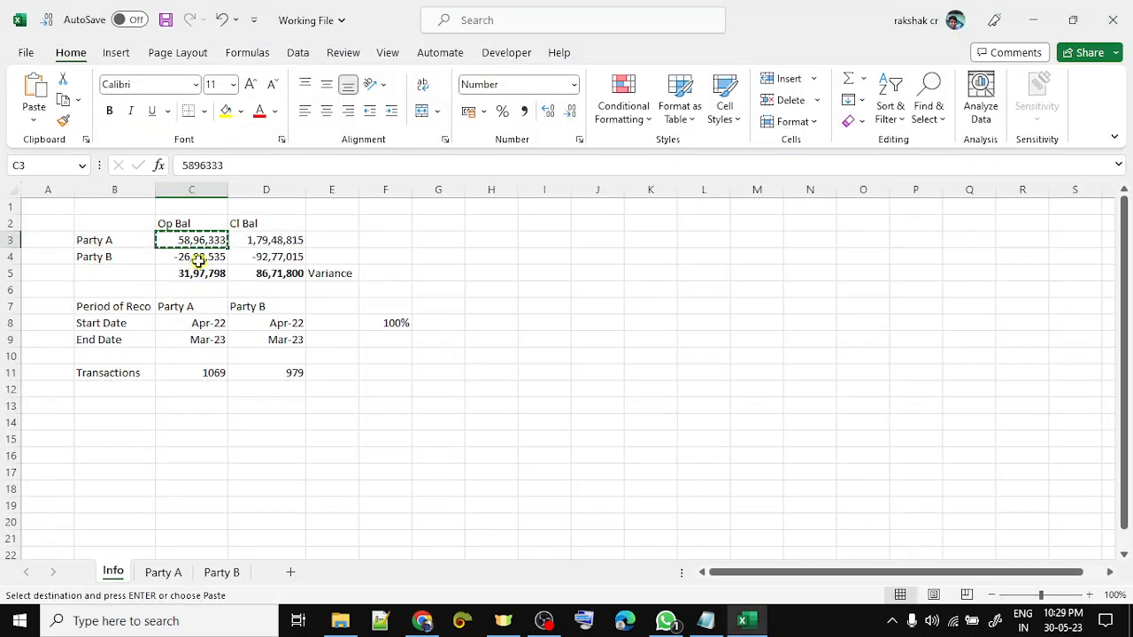
pyautogui.hotkey('ctrl', 'c')
pyautogui.hotkey('alt', 'Tab')
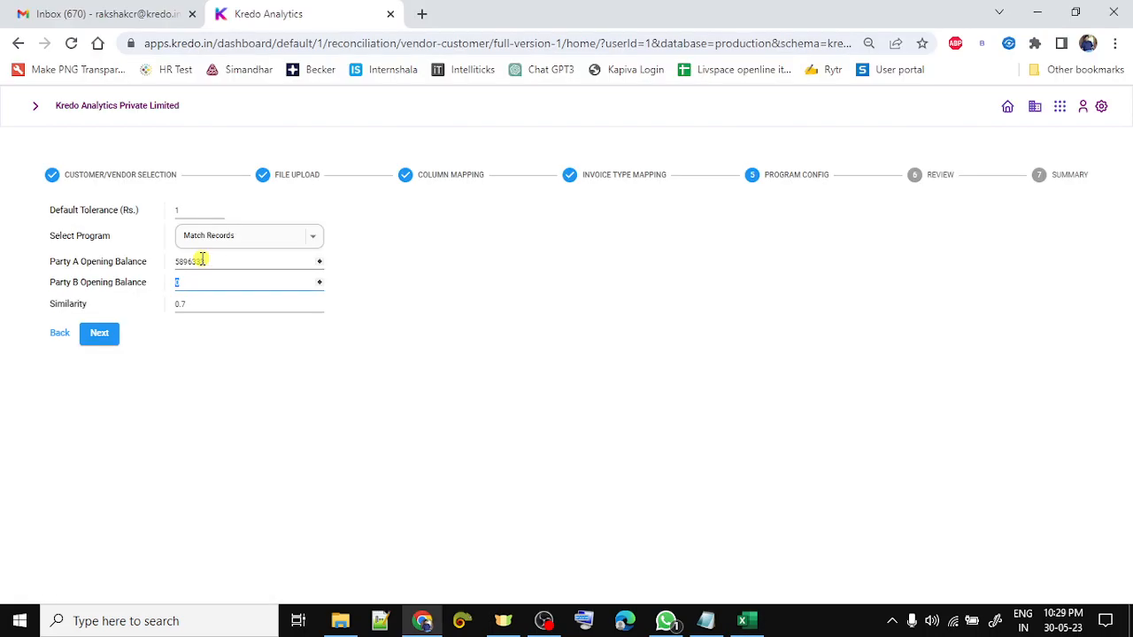
pyautogui.hotkey('ctrl', 'v')
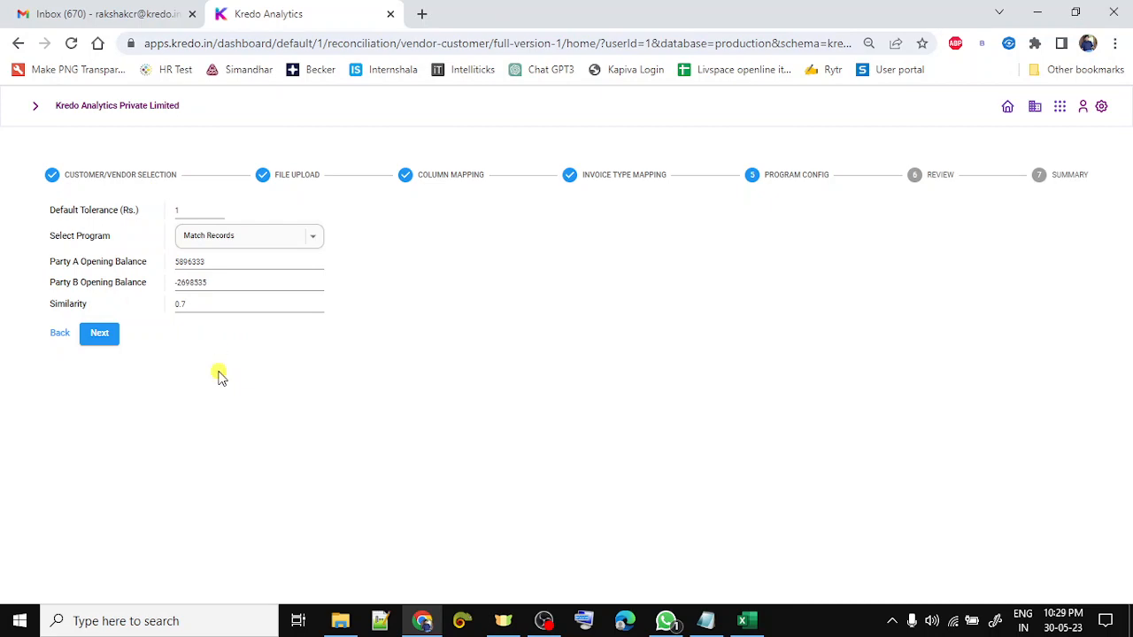
pyautogui.hotkey('alt', 'Tab')
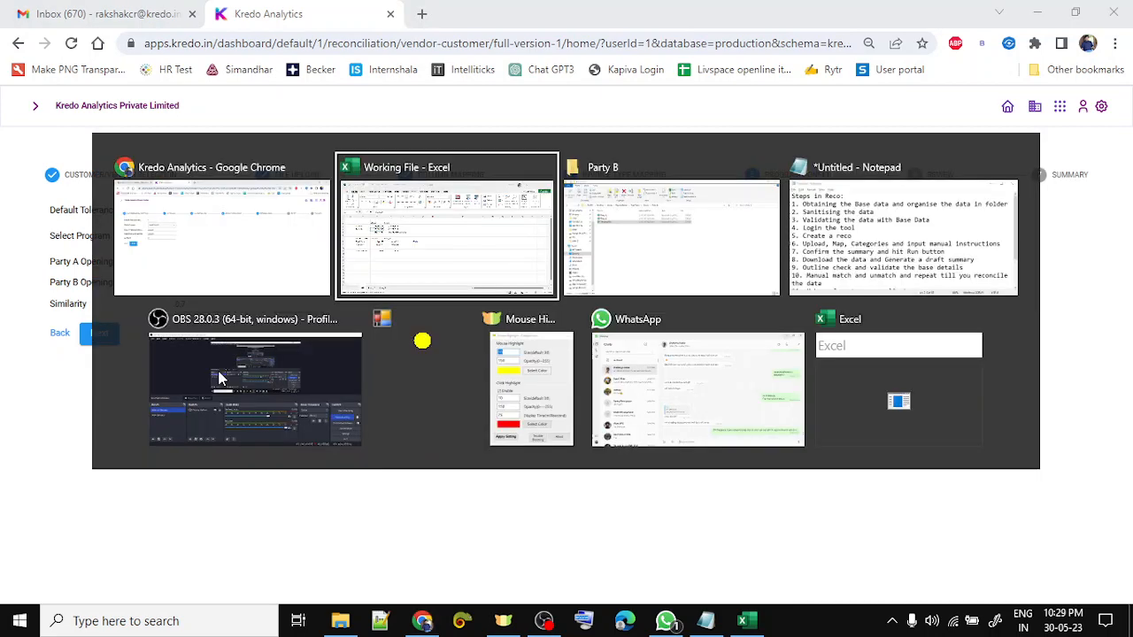
# - Enter the codes AOO12345 and A0012345 in cells L7 and L8
pyautogui.press('Right')
pyautogui.press('Right')
pyautogui.press('Right')
pyautogui.press('Right')
pyautogui.press('Right')
pyautogui.press('Right')
pyautogui.press('Right')
pyautogui.press('Right')
pyautogui.press('Right')
pyautogui.press('Down')
pyautogui.press('Down')
pyautogui.press('Down')
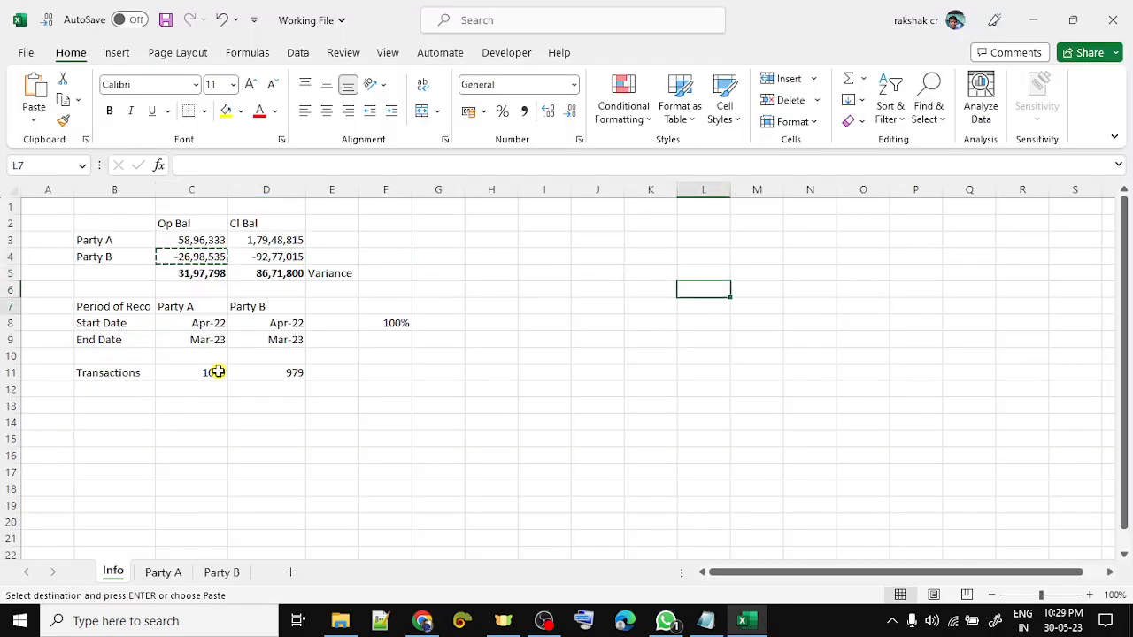
pyautogui.write('A')
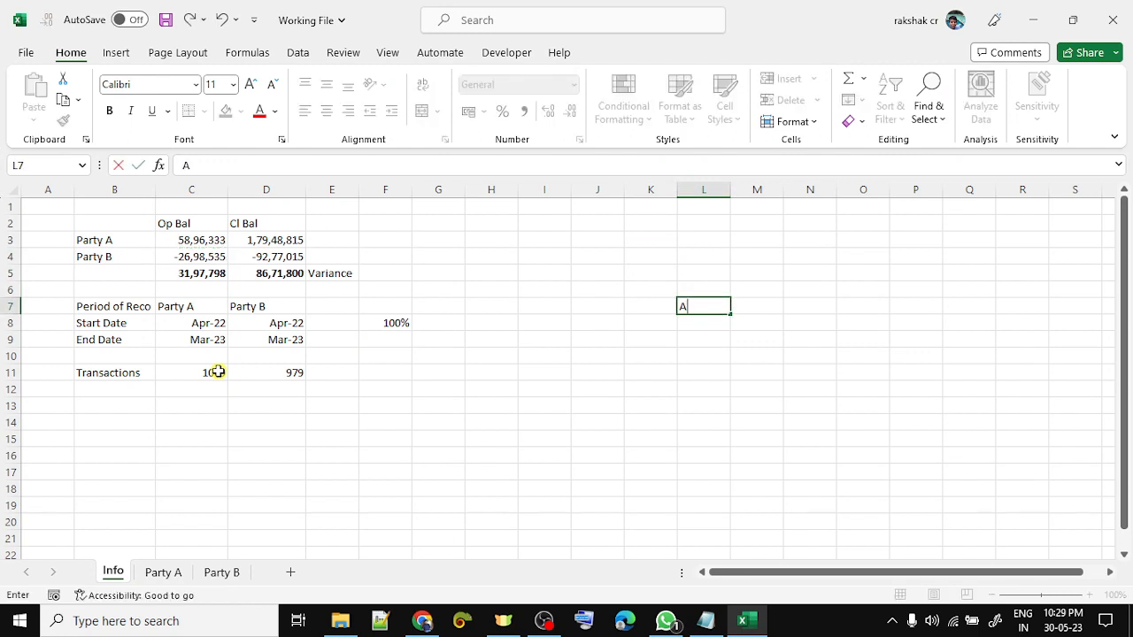
pyautogui.write('OO12345')
pyautogui.press('Return')
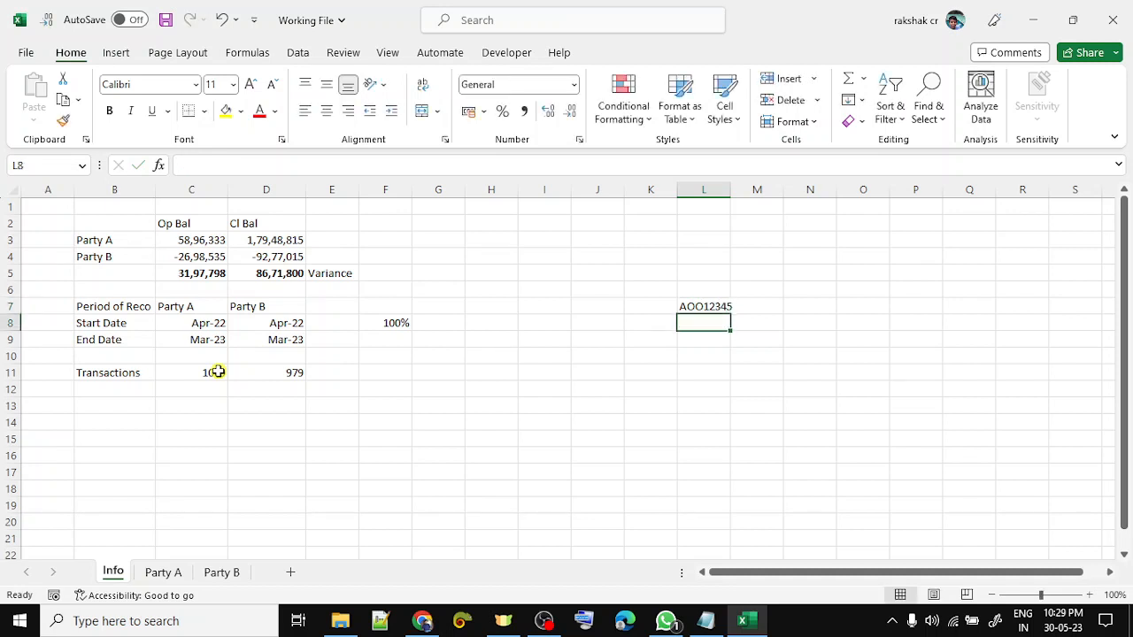
pyautogui.write('A00')
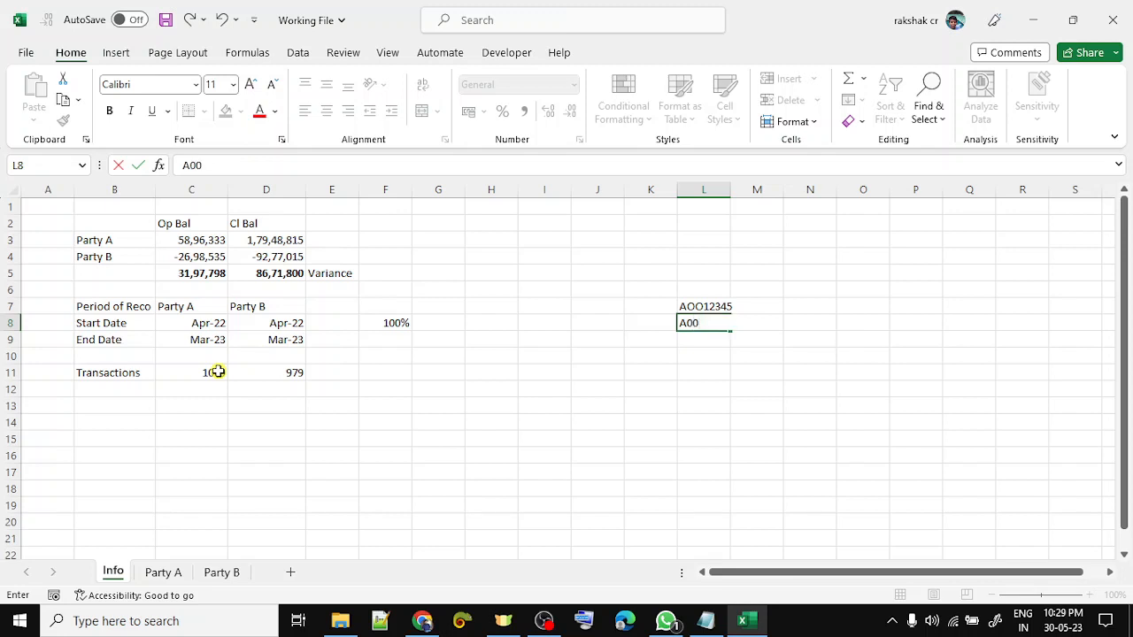
pyautogui.write('12345')
pyautogui.press('Return')
# - Append 6 to both codes, making AOO123456 and A00123456
pyautogui.press('Up')
pyautogui.press('Up')
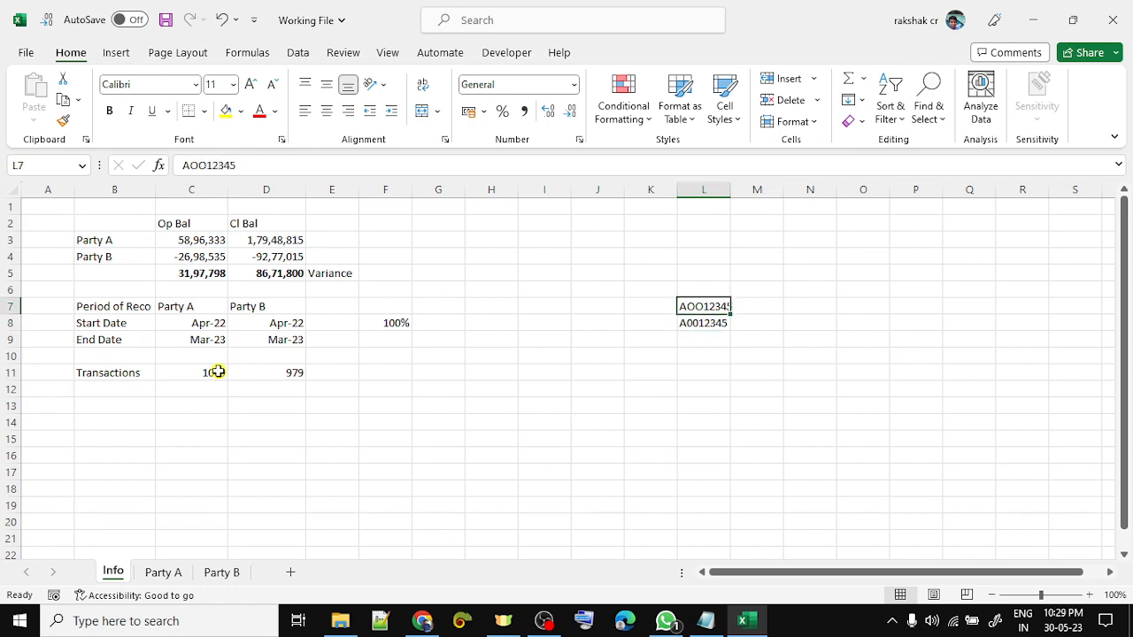
pyautogui.press('F2')
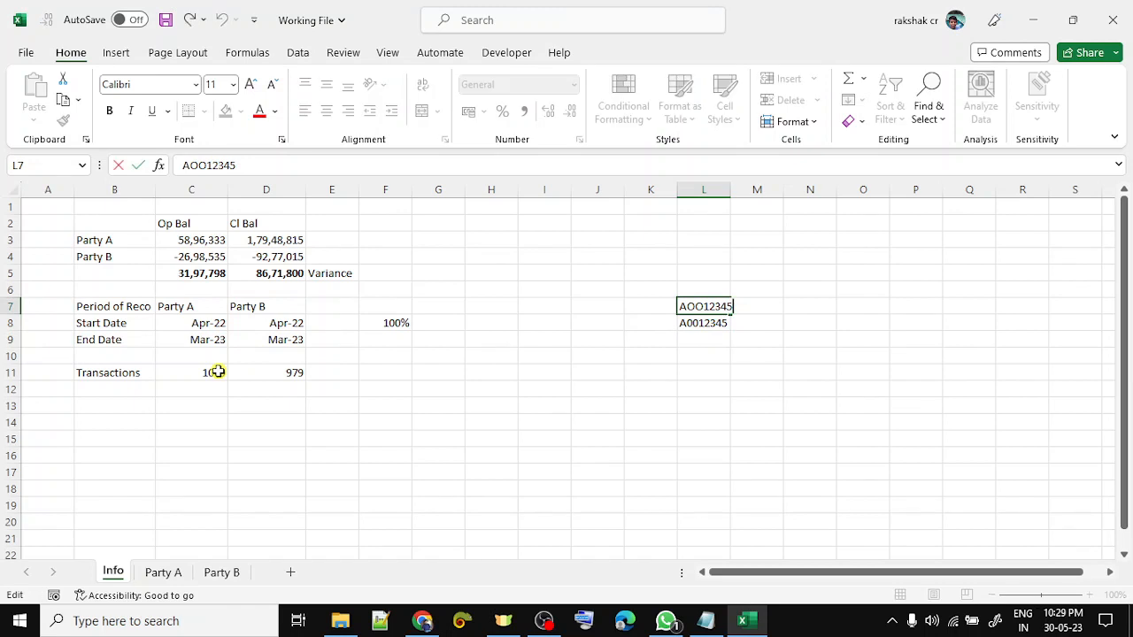
pyautogui.write('6')
pyautogui.press('Return')
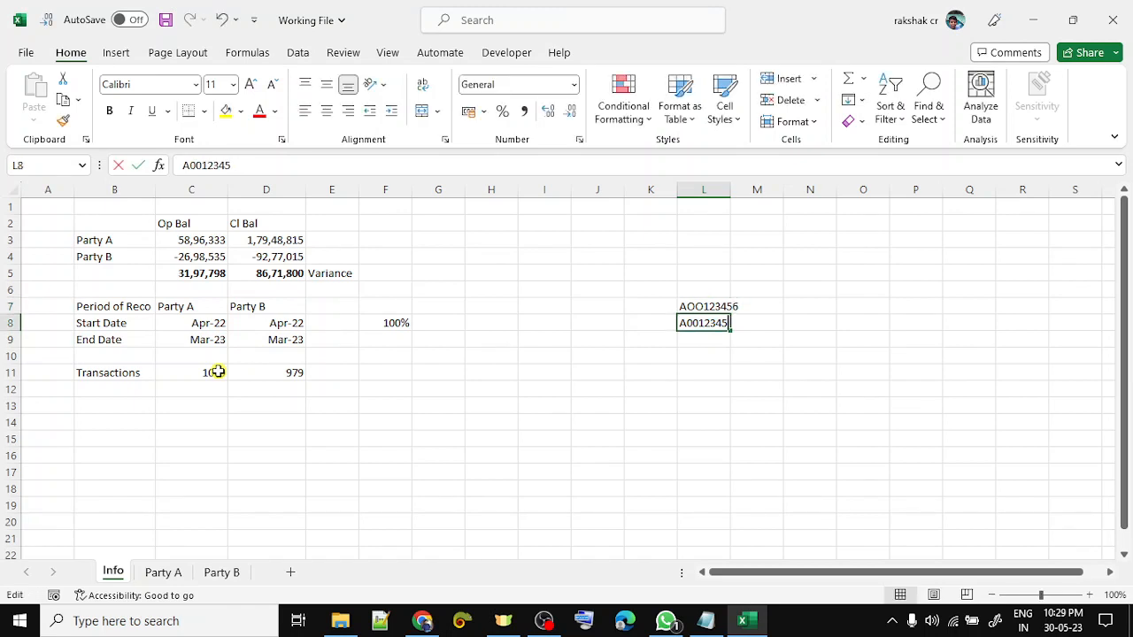
pyautogui.press('F2')
pyautogui.write('6')
pyautogui.hotkey('ctrl', 'Return')
# - Autofit column L to the width of the codes using Alt, O, C, A
pyautogui.hotkey('ctrl', 'space')
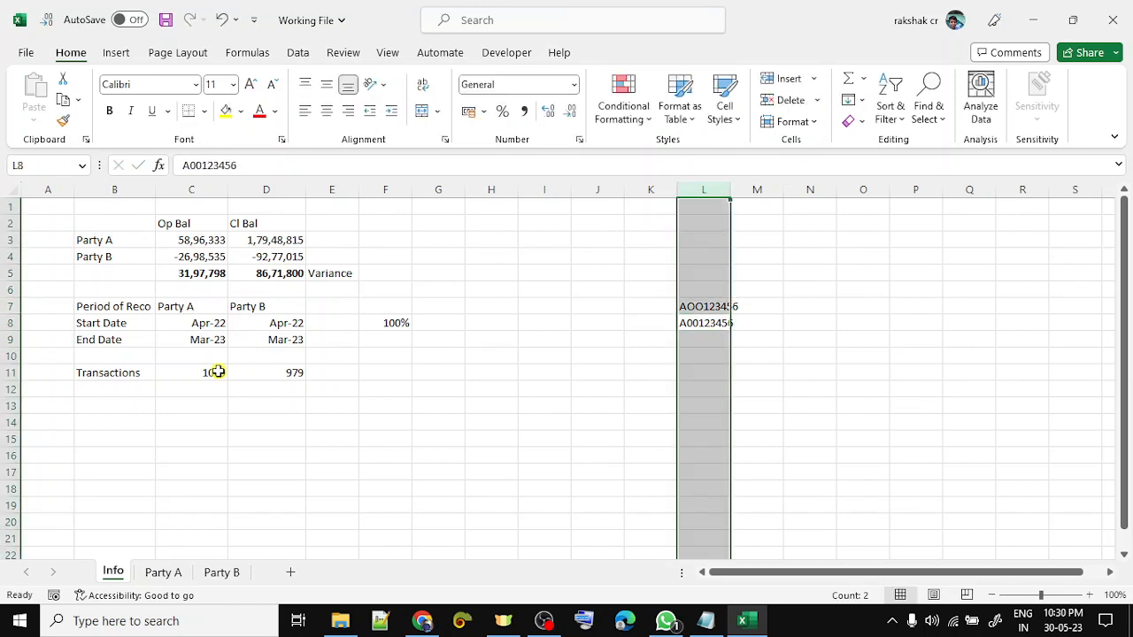
pyautogui.hotkey('alt', 'o')
pyautogui.press('c')
pyautogui.press('a')
pyautogui.press('Up')
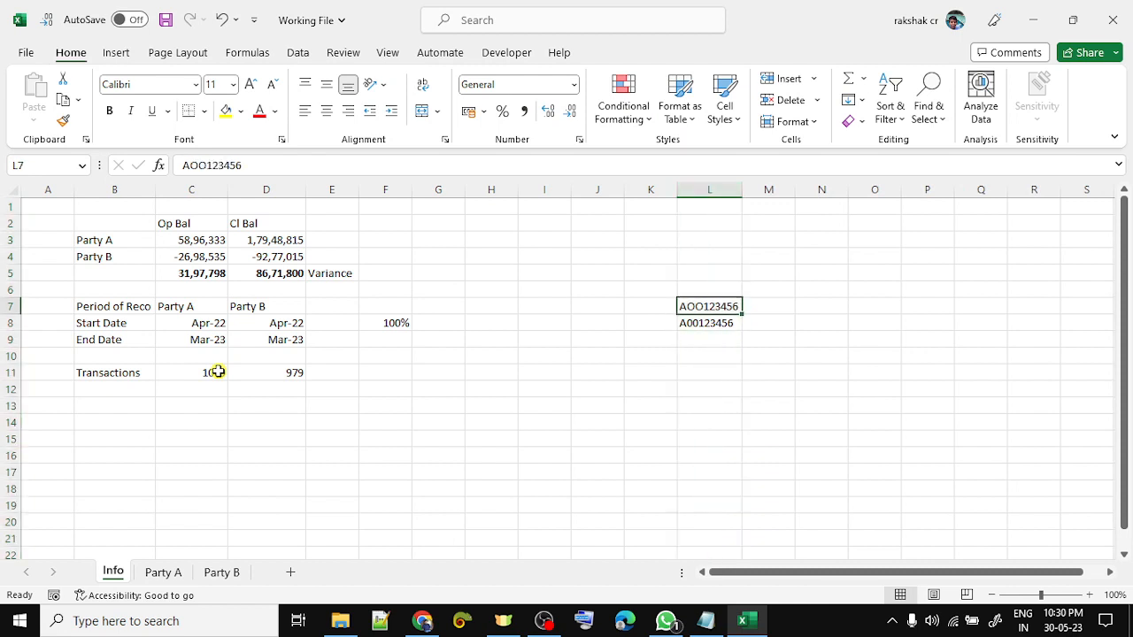
# - Enter 10 in M7:M8 and 8 in N7:N8 beside the two sample codes
pyautogui.hotkey('shift', 'Down')
pyautogui.press('Right')
pyautogui.write('10')
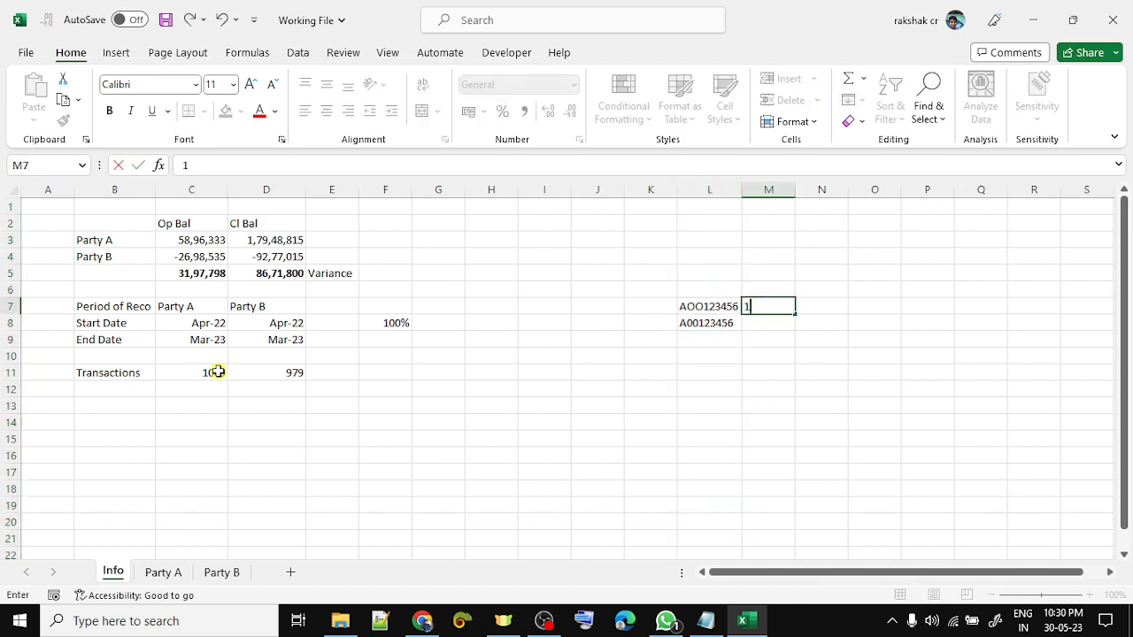
pyautogui.press('Return')
pyautogui.write('10')
pyautogui.press('Return')
pyautogui.press('Up')
pyautogui.press('Right')
pyautogui.press('Up')
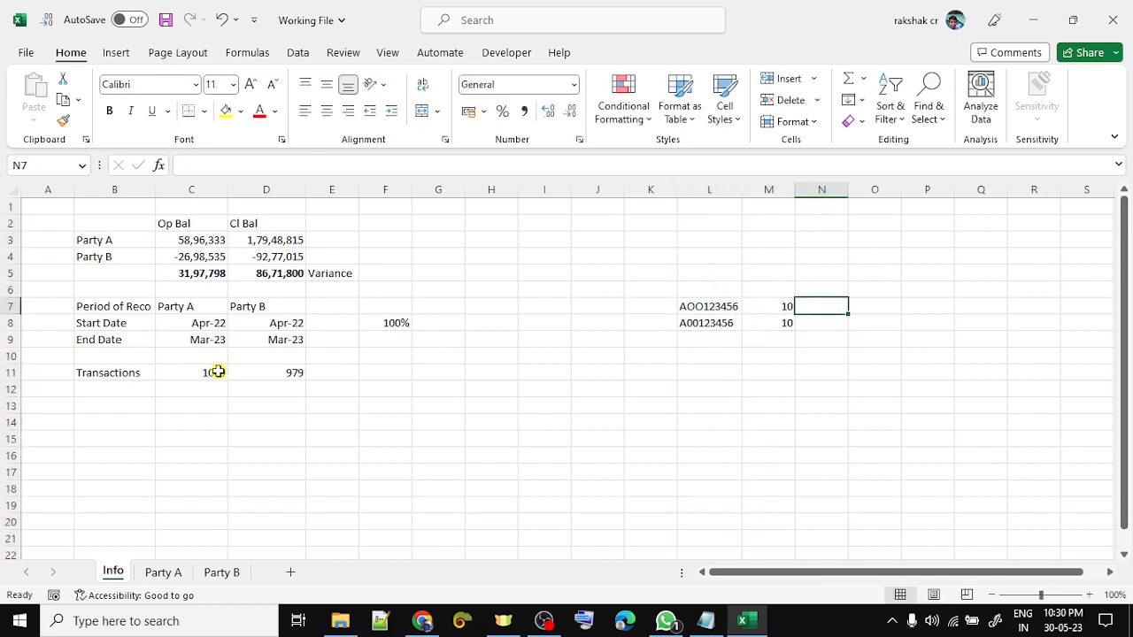
pyautogui.write('8')
pyautogui.press('Return')
pyautogui.write('8')
pyautogui.press('Return')
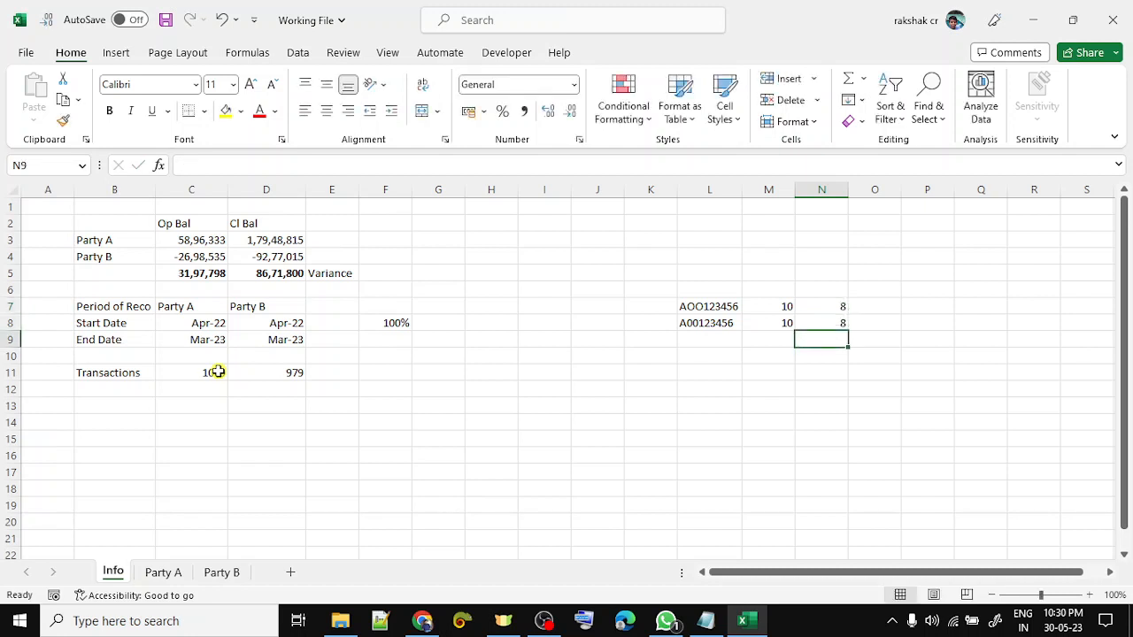
# - Enter 0.8 in cell O6
pyautogui.press('Right')
pyautogui.press('Up')
pyautogui.press('Up')
pyautogui.press('Up')
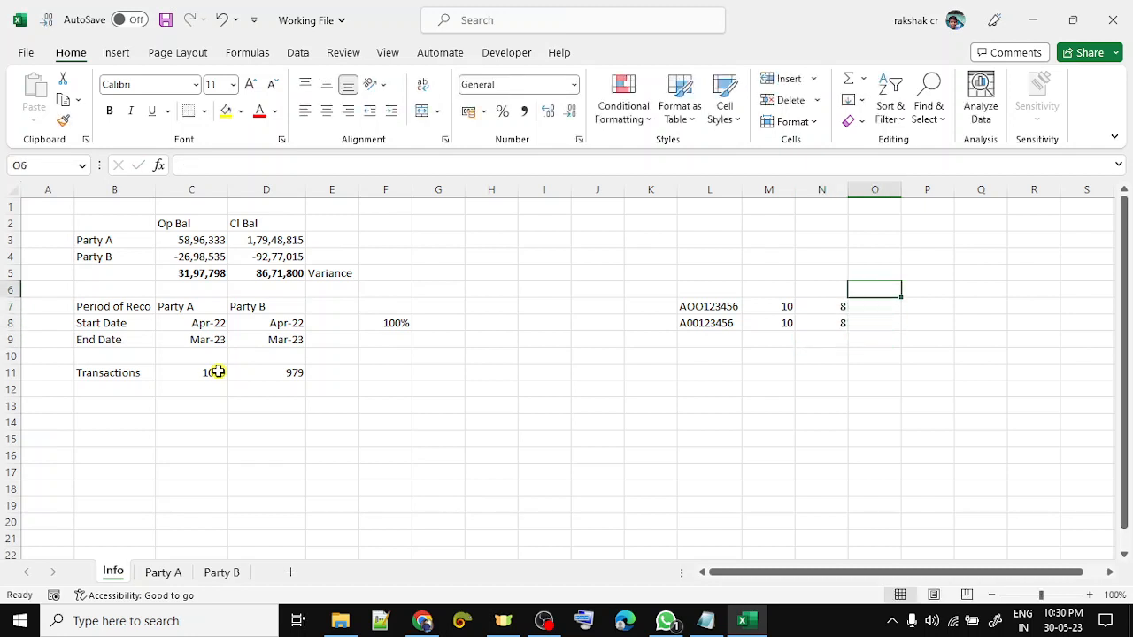
pyautogui.write('0.8')
pyautogui.press('Return')
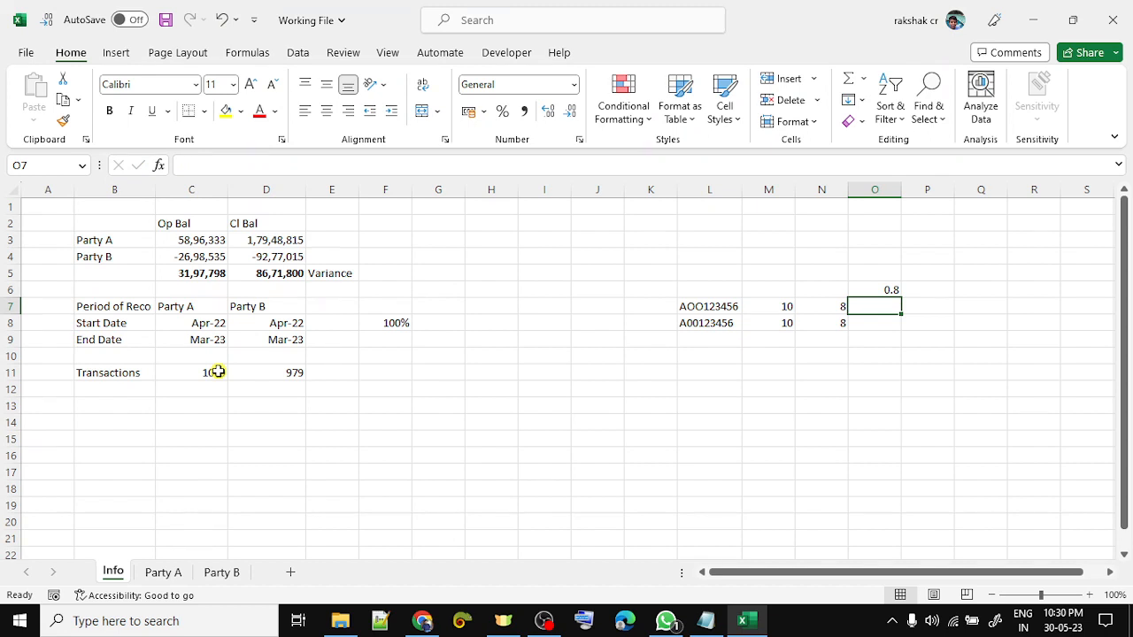
# - Change the second sample ID in L8 to A00L123456HHHH and autofit column L
pyautogui.press('Left')
pyautogui.press('Left')
pyautogui.press('Left')
pyautogui.press('F2')
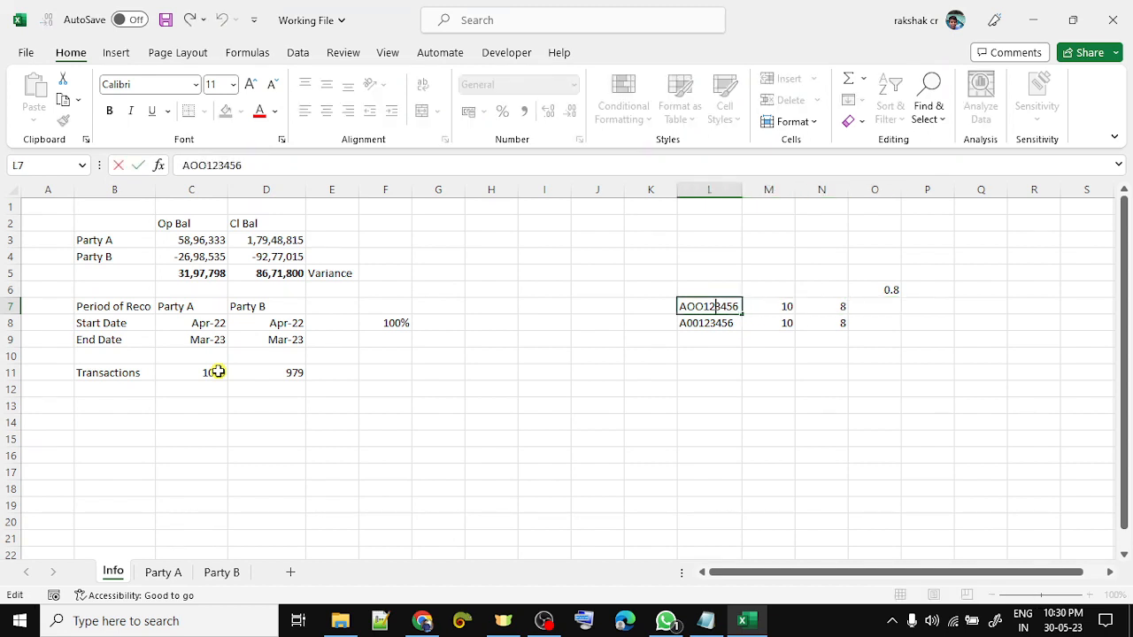
pyautogui.press('Left')
pyautogui.press('Return')
pyautogui.press('F2')
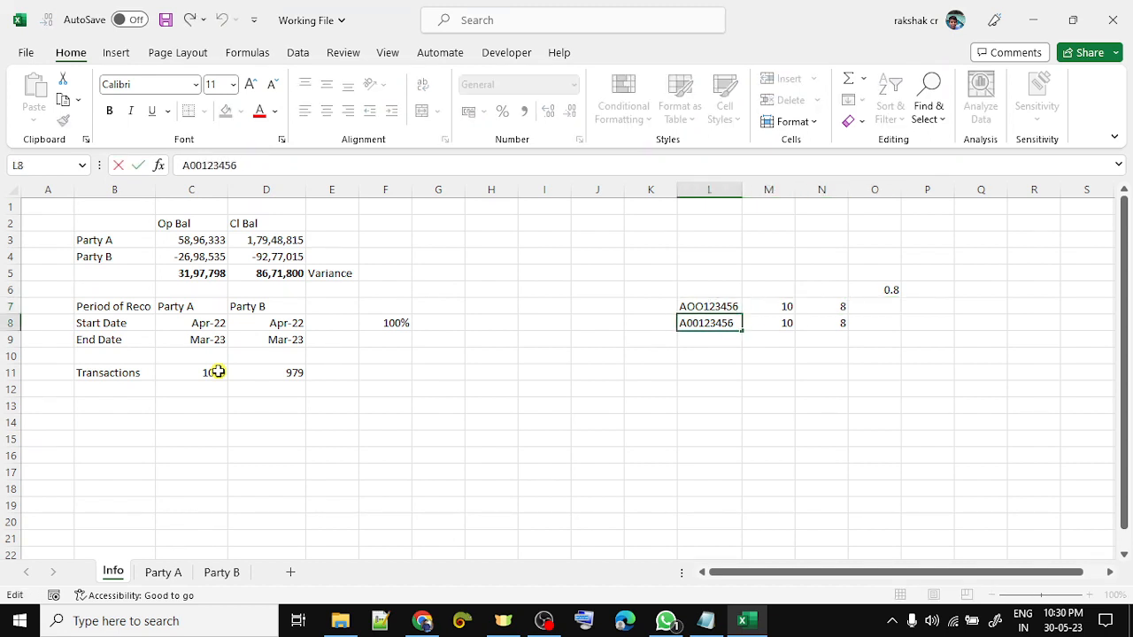
pyautogui.press('BackSpace')
pyautogui.write('L1')
pyautogui.write('HHHH')
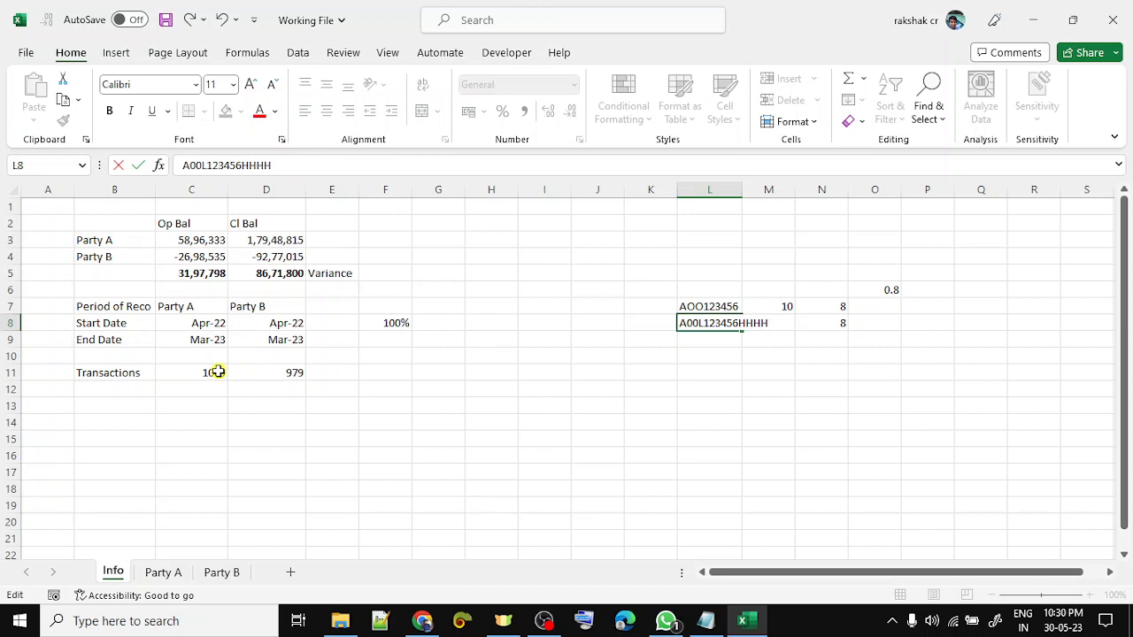
pyautogui.press('Return')
pyautogui.press('Up')
pyautogui.hotkey('alt', 'h')
pyautogui.press('o')
pyautogui.press('i')
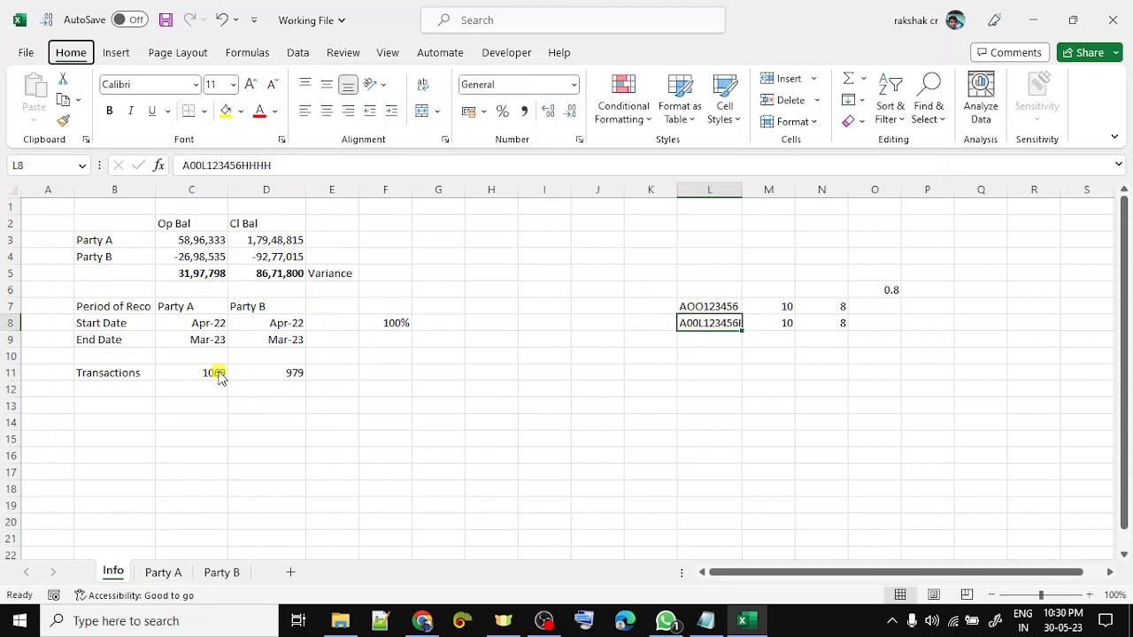
# - Check the new ID's length with a temporary LEN formula, then set M8 to 14
pyautogui.press('Down')
pyautogui.press('Right')
pyautogui.press('Down')
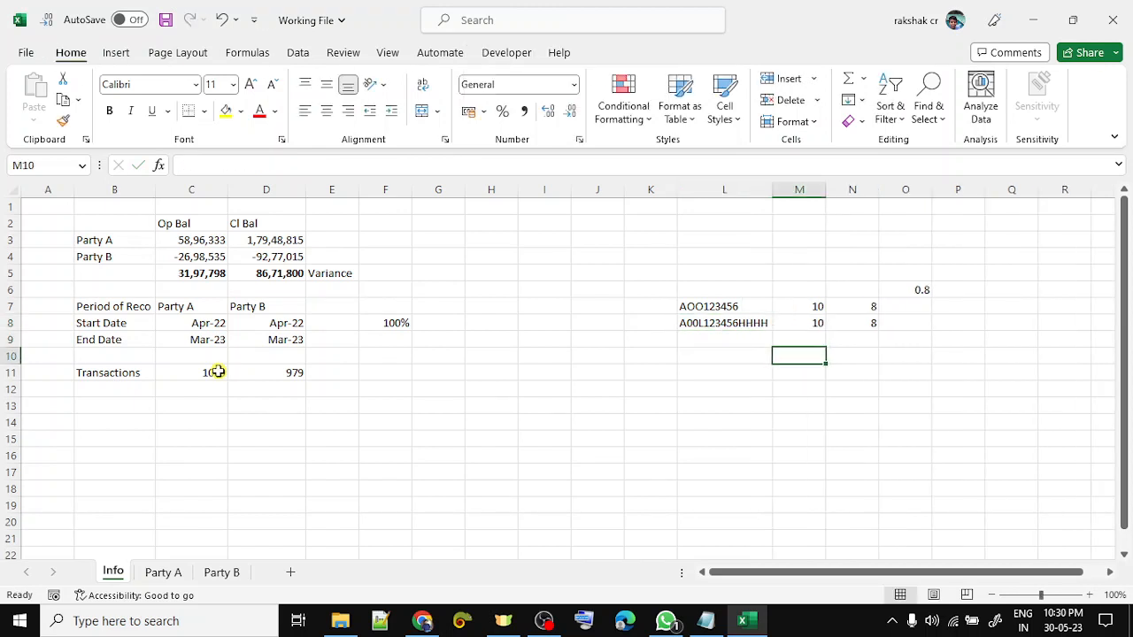
pyautogui.write('=len')
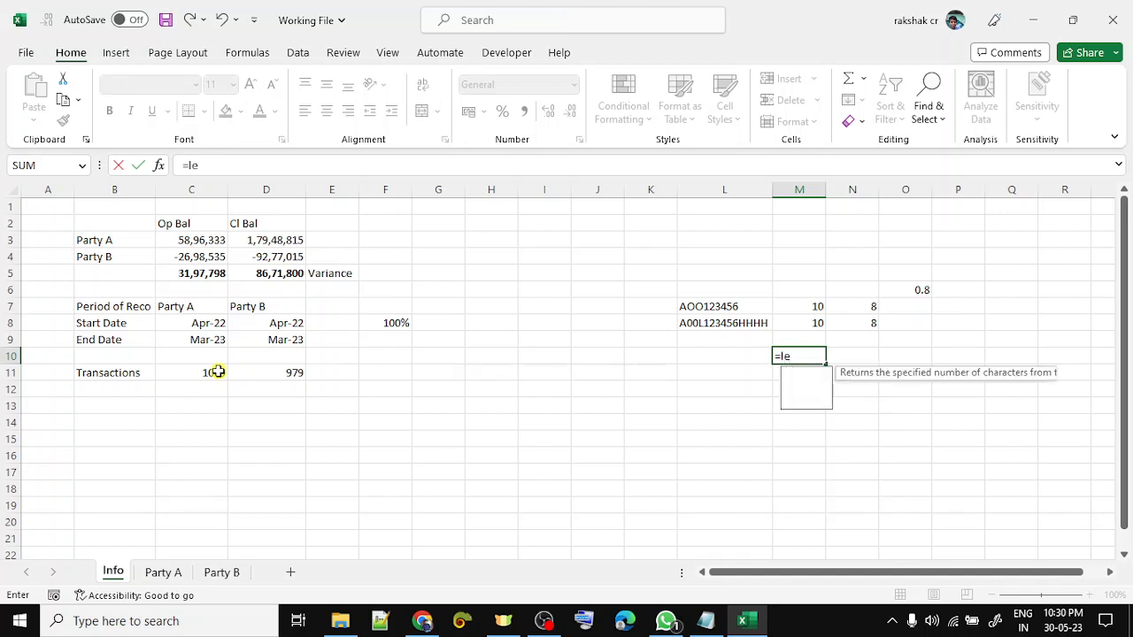
pyautogui.press('Tab')
pyautogui.press('Left')
pyautogui.press('Up')
pyautogui.press('Up')
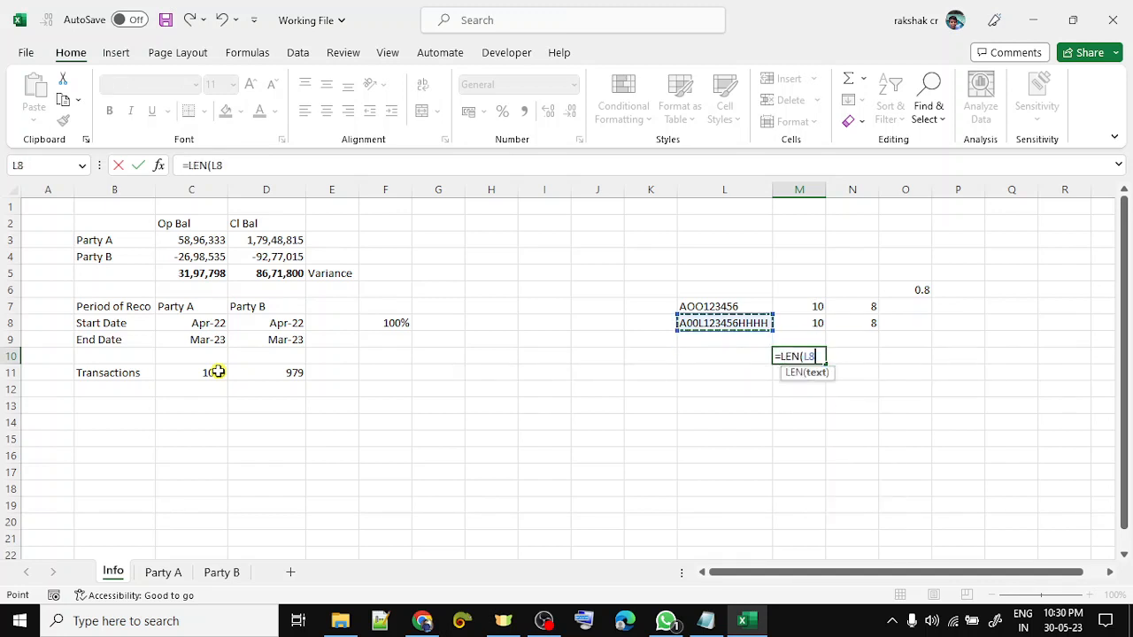
pyautogui.press('Return')
pyautogui.press('Up')
pyautogui.press('Up')
pyautogui.press('Up')
pyautogui.write('14')
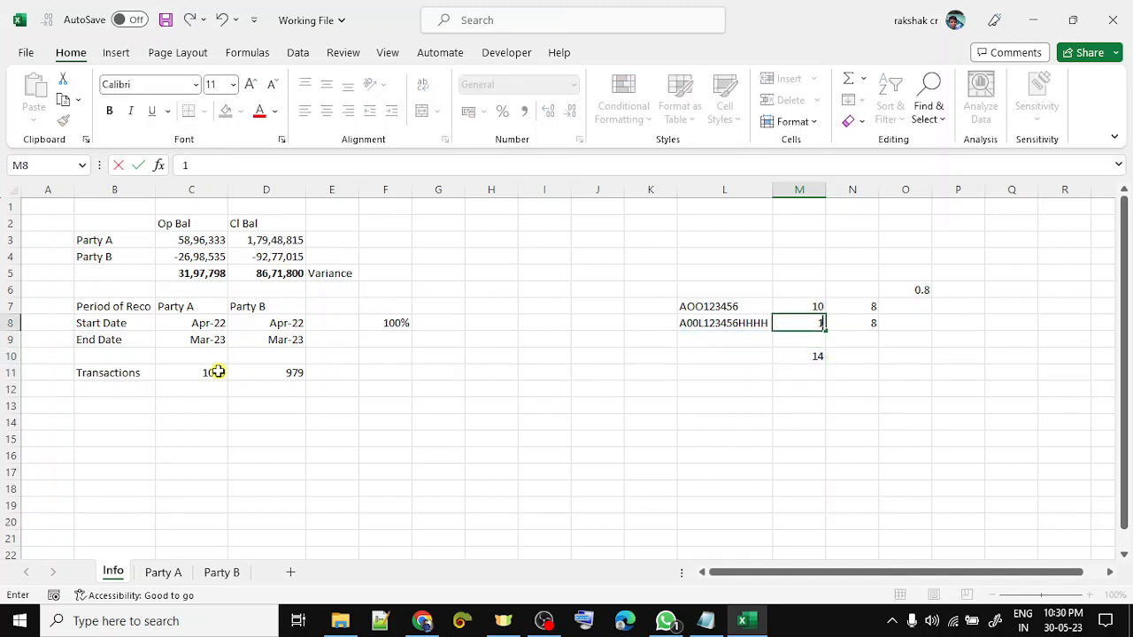
pyautogui.press('Return')
pyautogui.press('Down')
pyautogui.press('Delete')
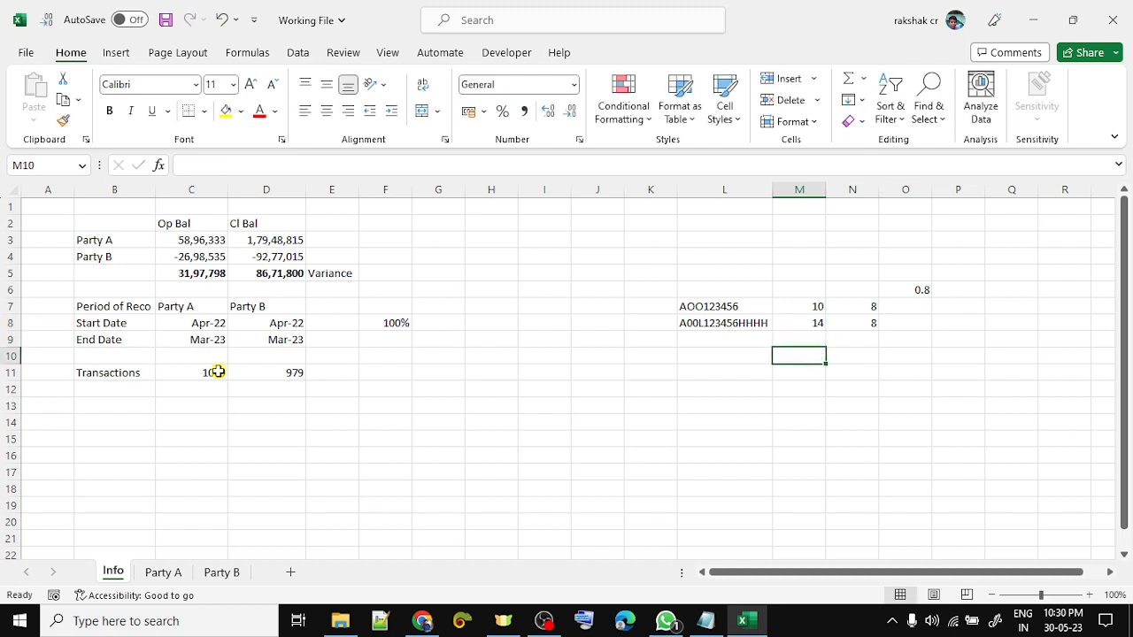
# - Set both match counts in N7 and N8 to 7
pyautogui.press('Right')
pyautogui.press('Up')
pyautogui.press('Up')
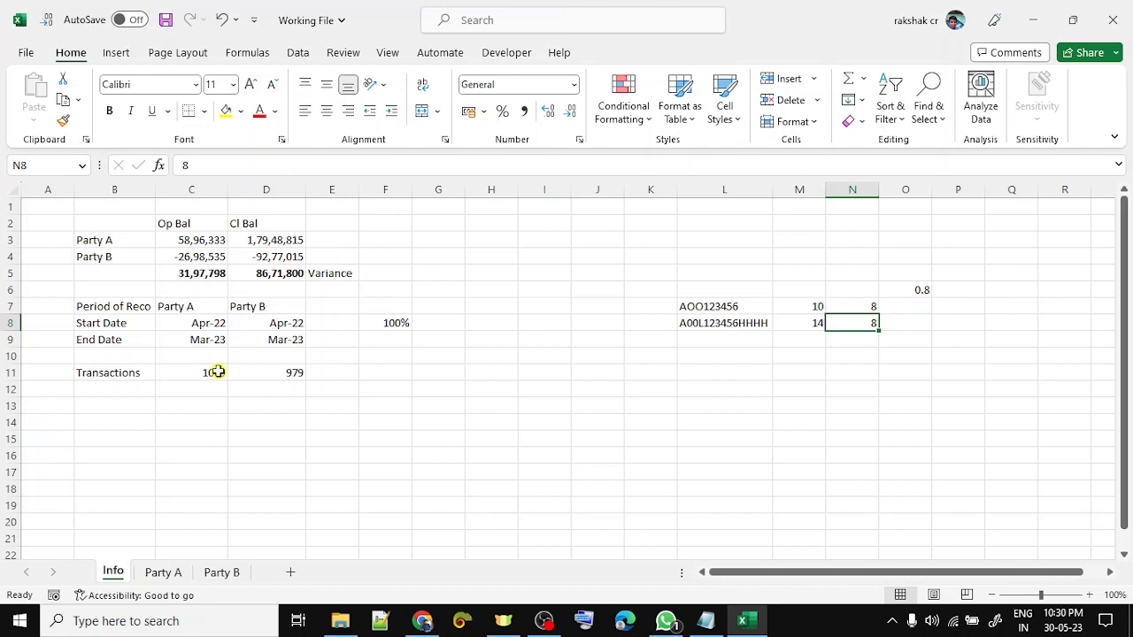
pyautogui.write('7')
pyautogui.press('Return')
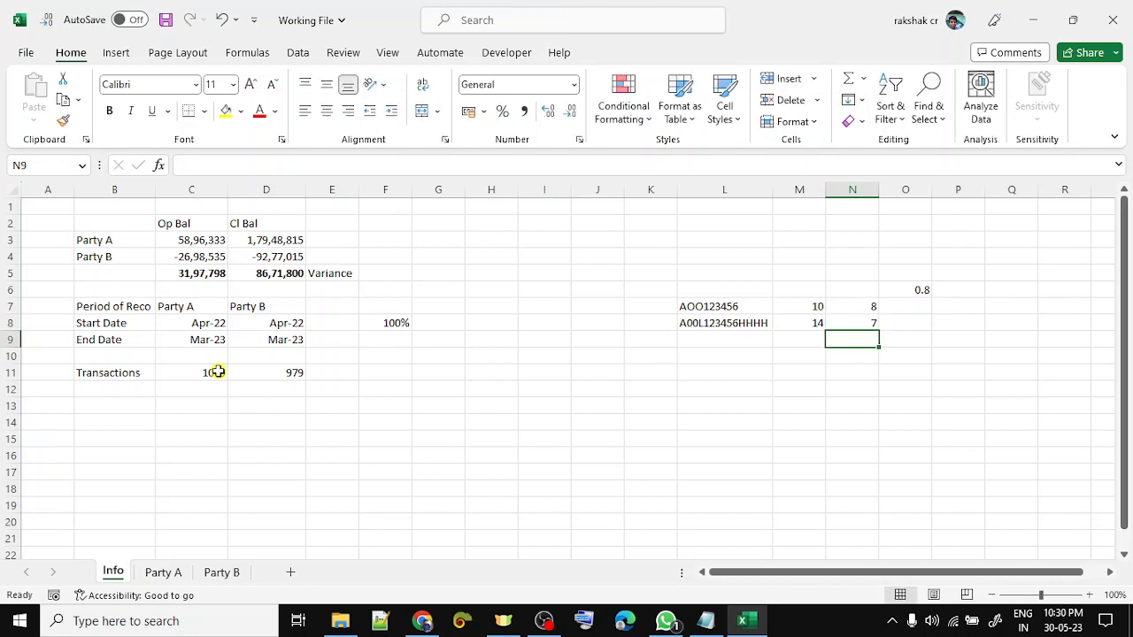
pyautogui.press('Up')
pyautogui.press('Up')
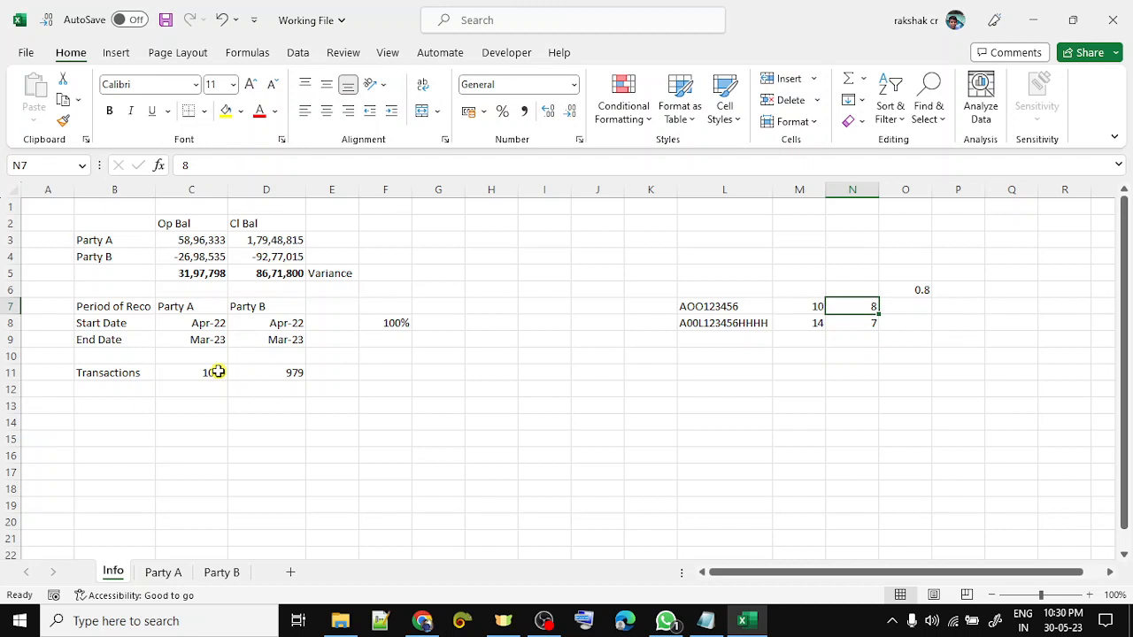
pyautogui.write('7')
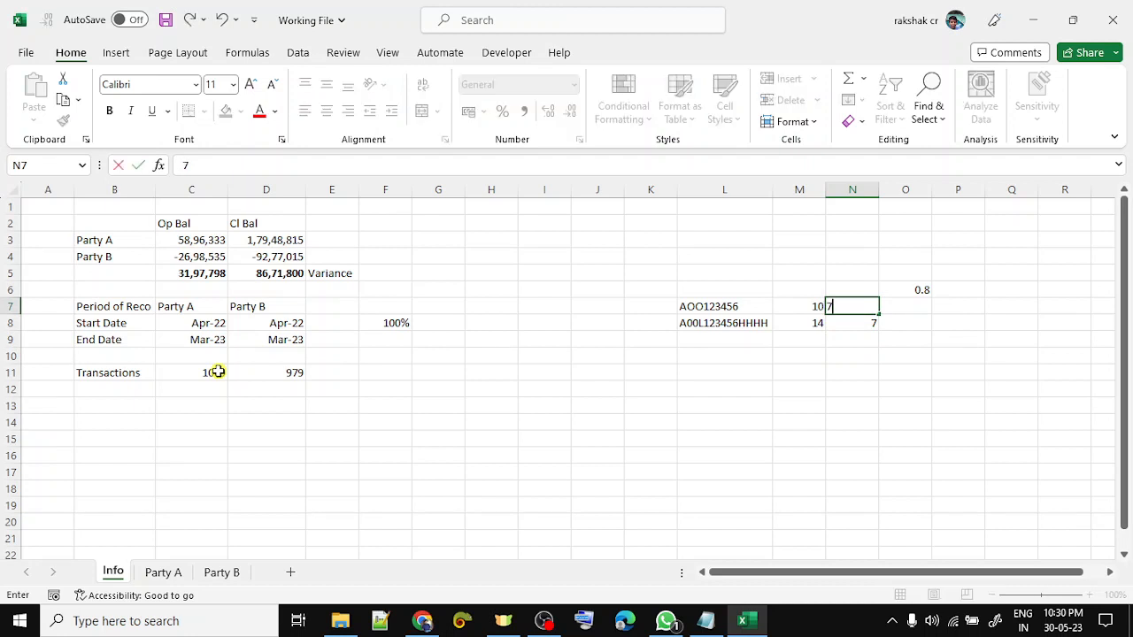
pyautogui.press('Return')
pyautogui.press('Up')
pyautogui.hotkey('shift', 'Down')
pyautogui.press('Down')
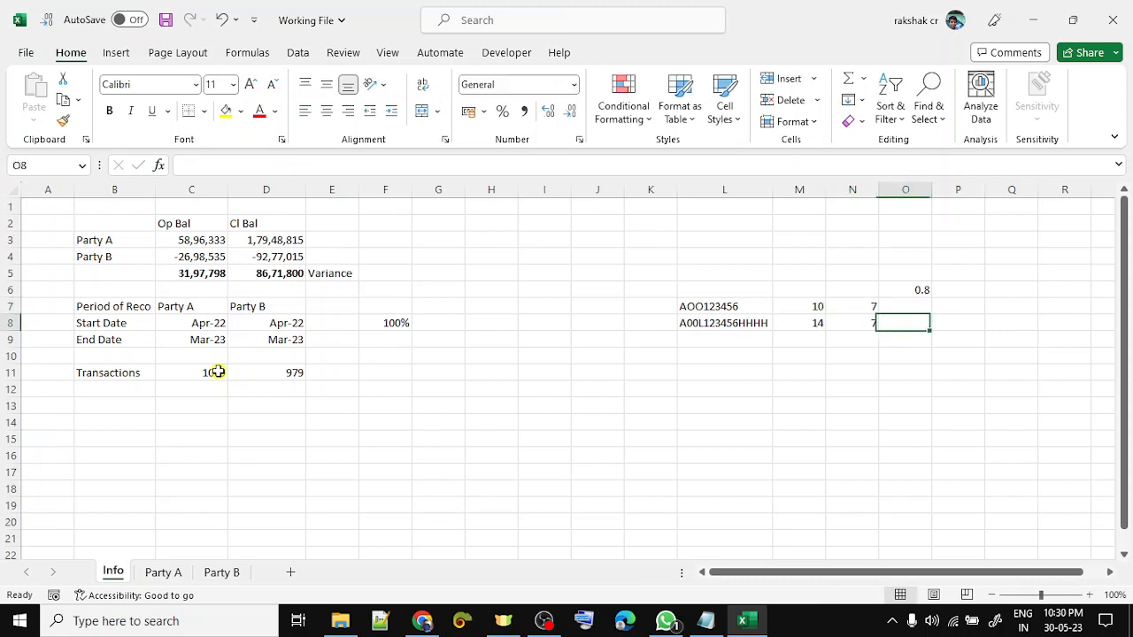
pyautogui.press('Down')
# - AutoSum the lengths in M10 (24) and the match counts in N10 (14)
pyautogui.press('Left')
pyautogui.press('Down')
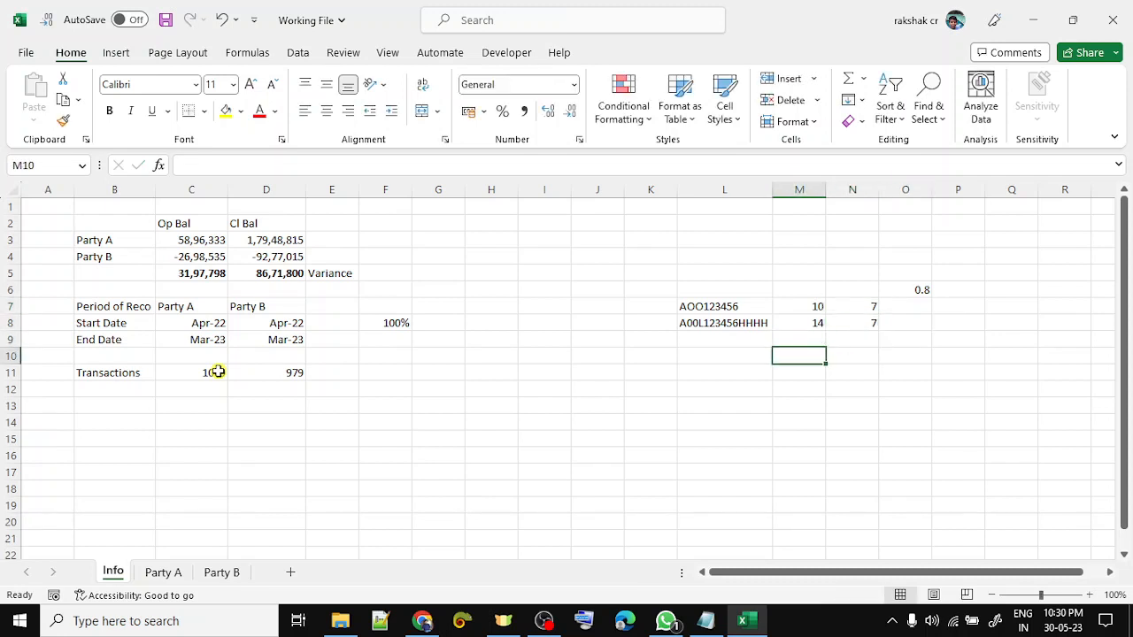
pyautogui.hotkey('alt', '=')
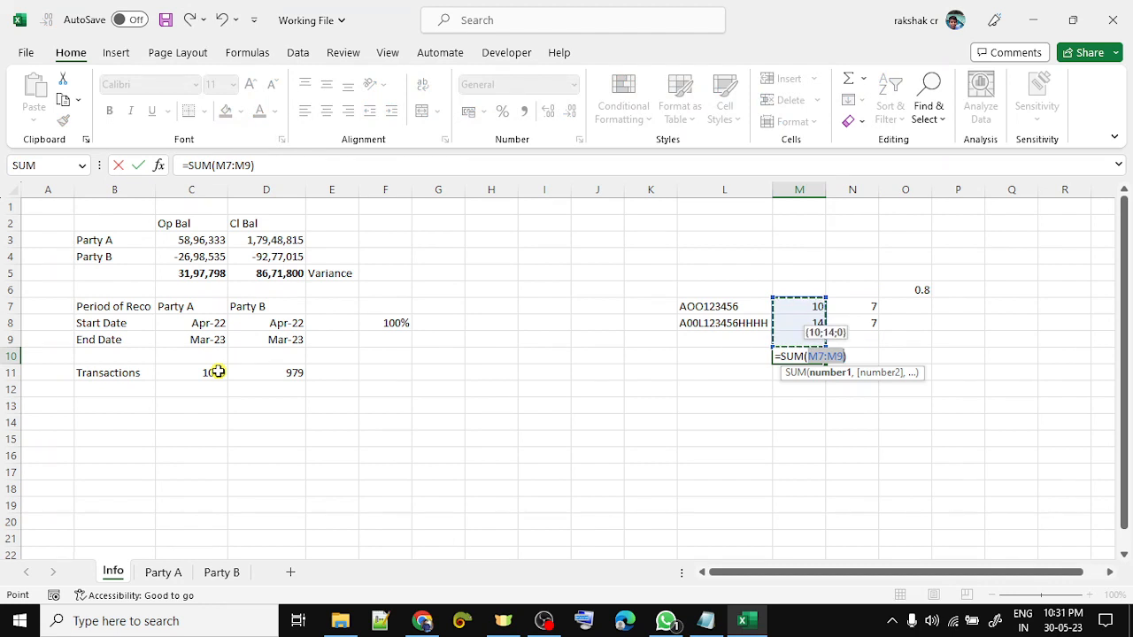
pyautogui.press('Tab')
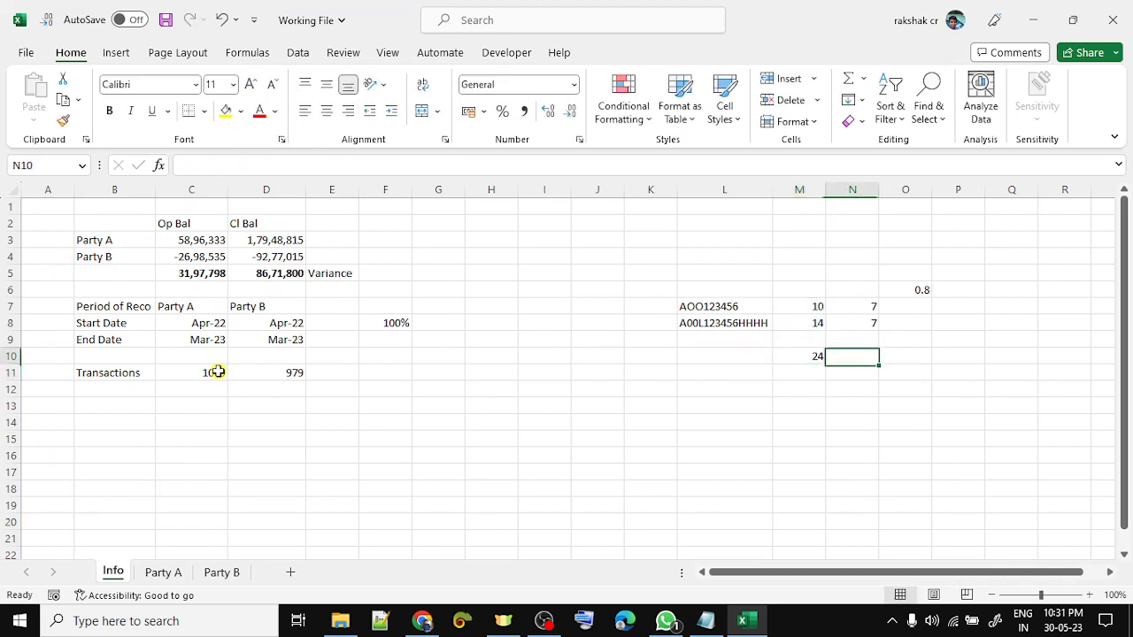
pyautogui.hotkey('alt', '=')
pyautogui.press('Return')
# - Enter =M10-N10 in O10, giving a difference of 10
pyautogui.press('Right')
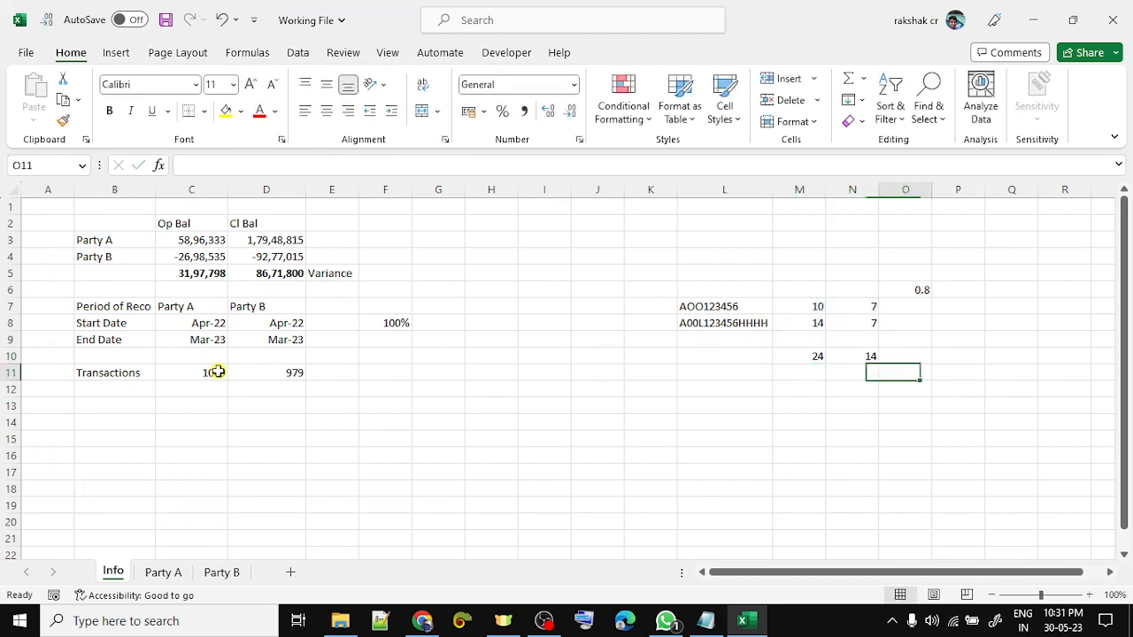
pyautogui.press('Up')
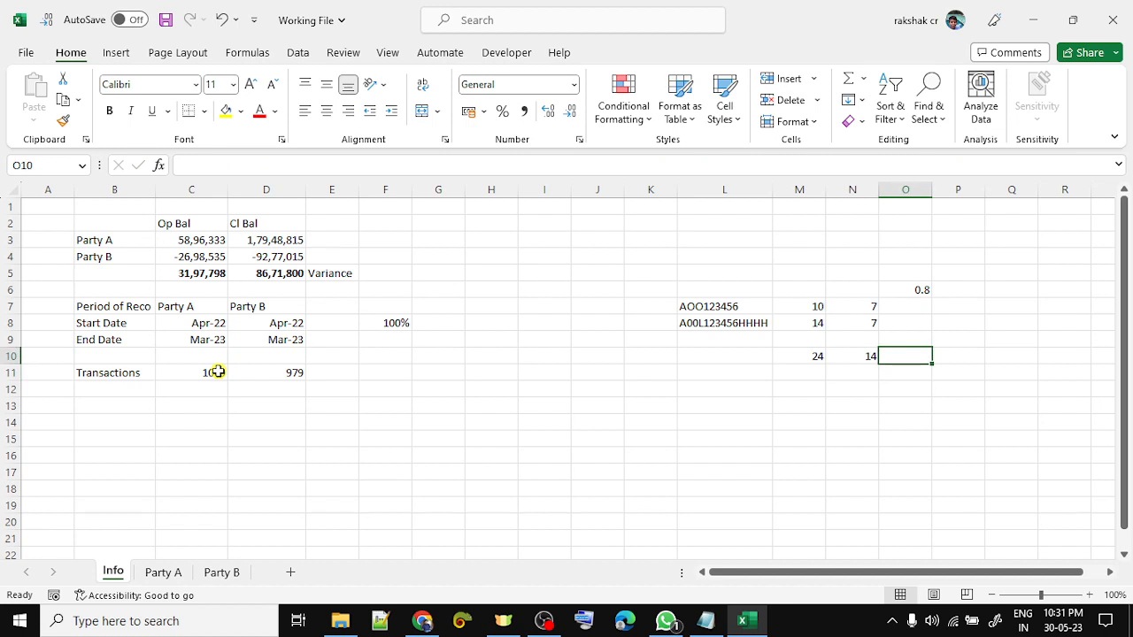
pyautogui.write('=')
pyautogui.press('Left')
pyautogui.press('Left')
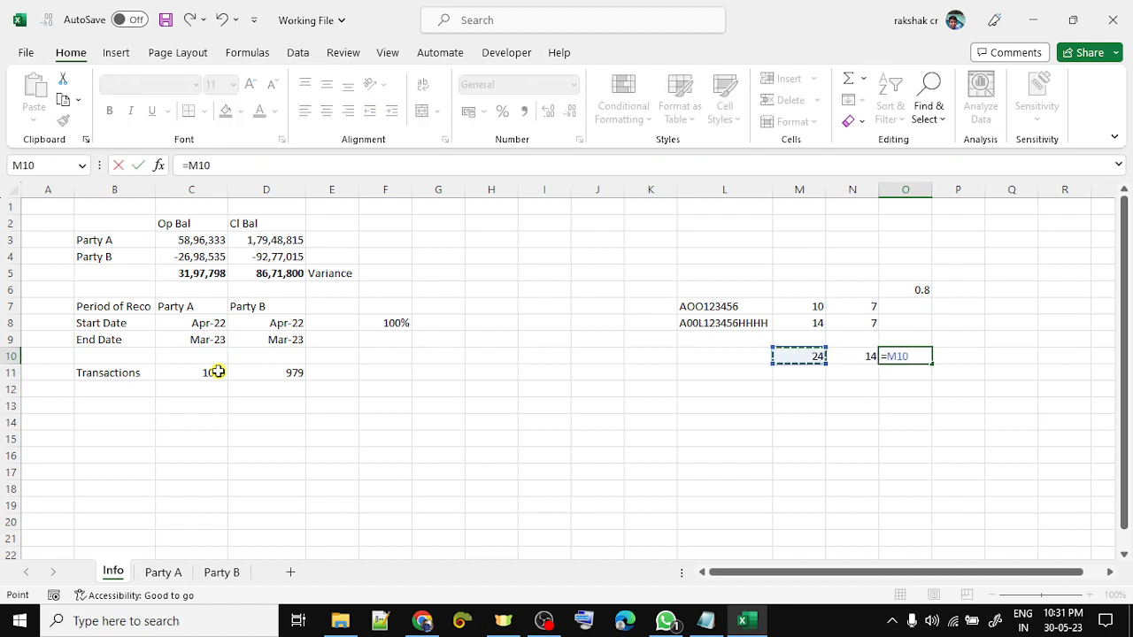
pyautogui.write('-')
pyautogui.press('Left')
pyautogui.press('Return')
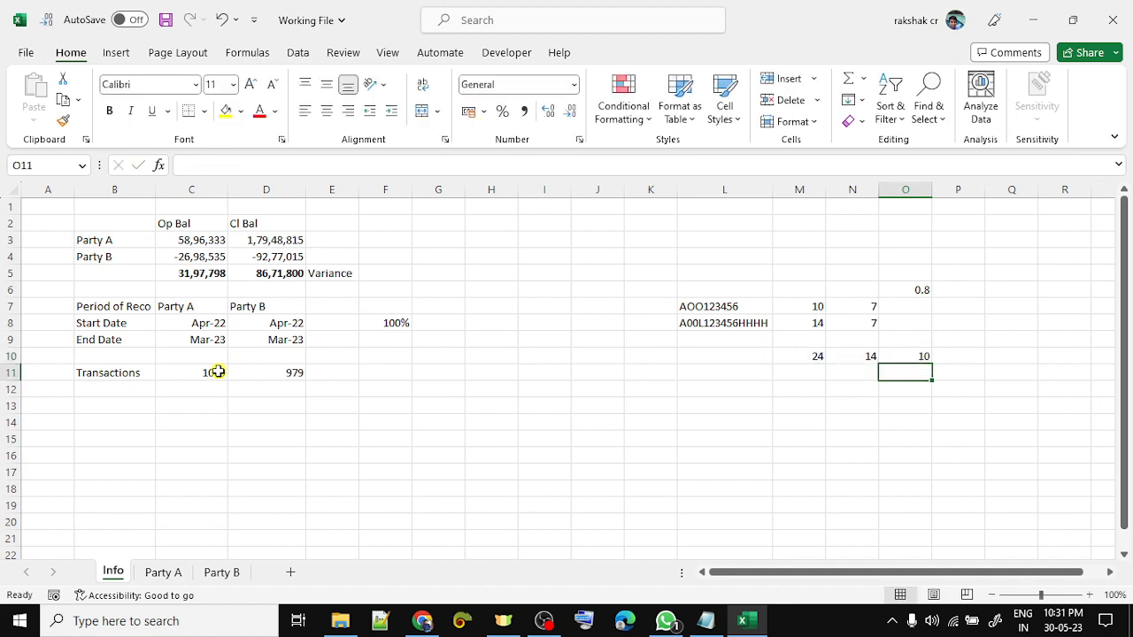
# - Enter =O10/M10 in P10 and format it as a percentage (42%)
pyautogui.press('Right')
pyautogui.press('Up')
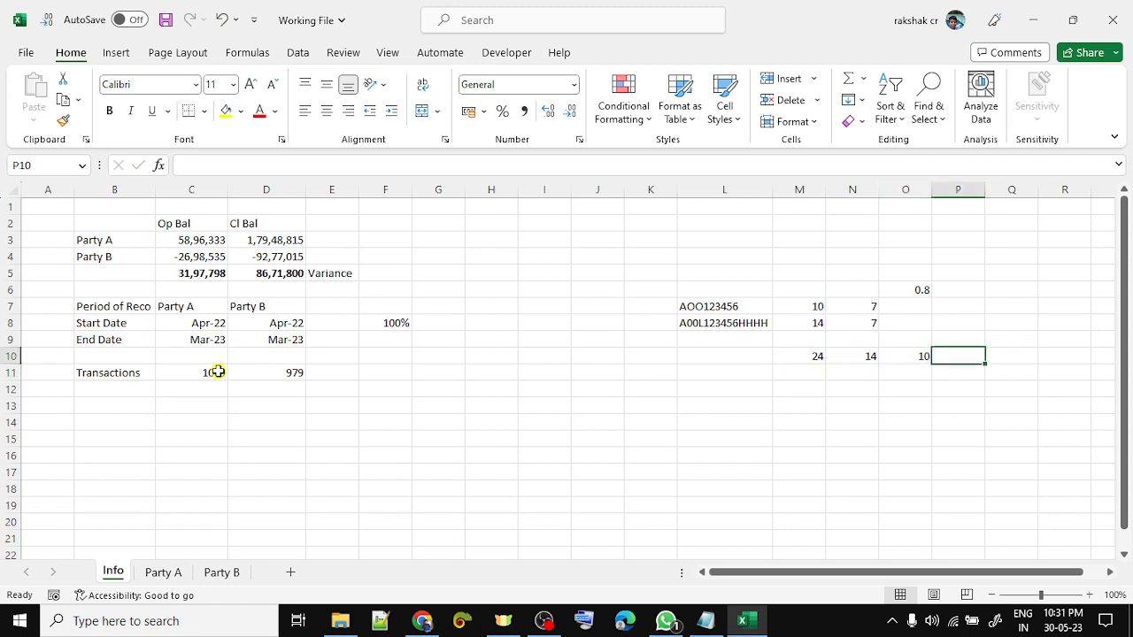
pyautogui.write('=')
pyautogui.press('Left')
pyautogui.write('/')
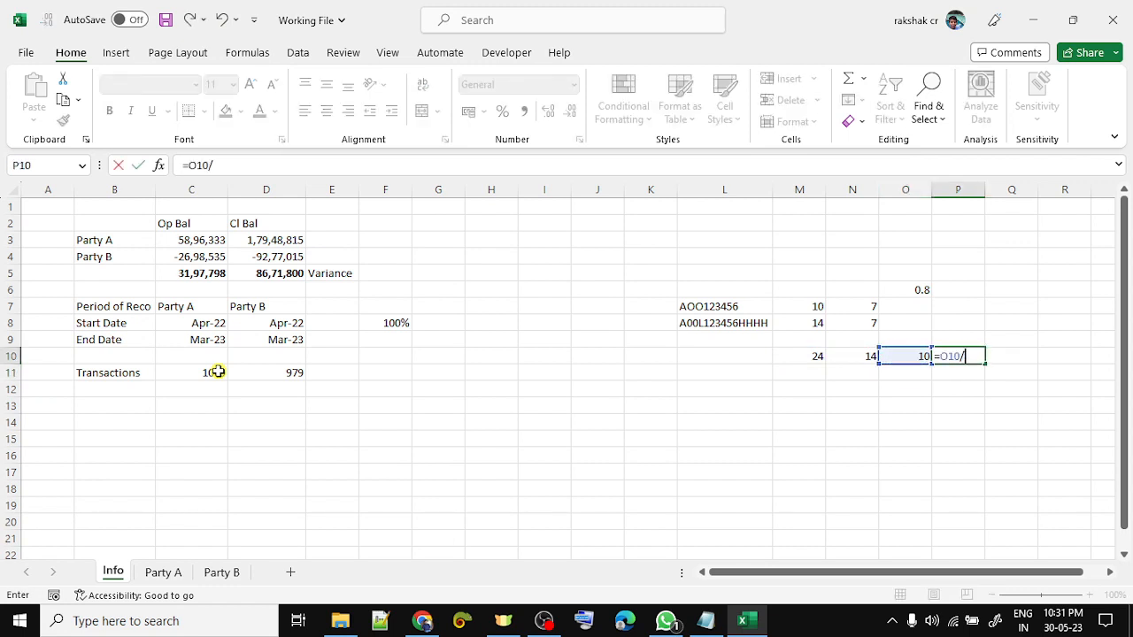
pyautogui.press('Left')
pyautogui.press('Left')
pyautogui.press('Left')
pyautogui.press('Return')
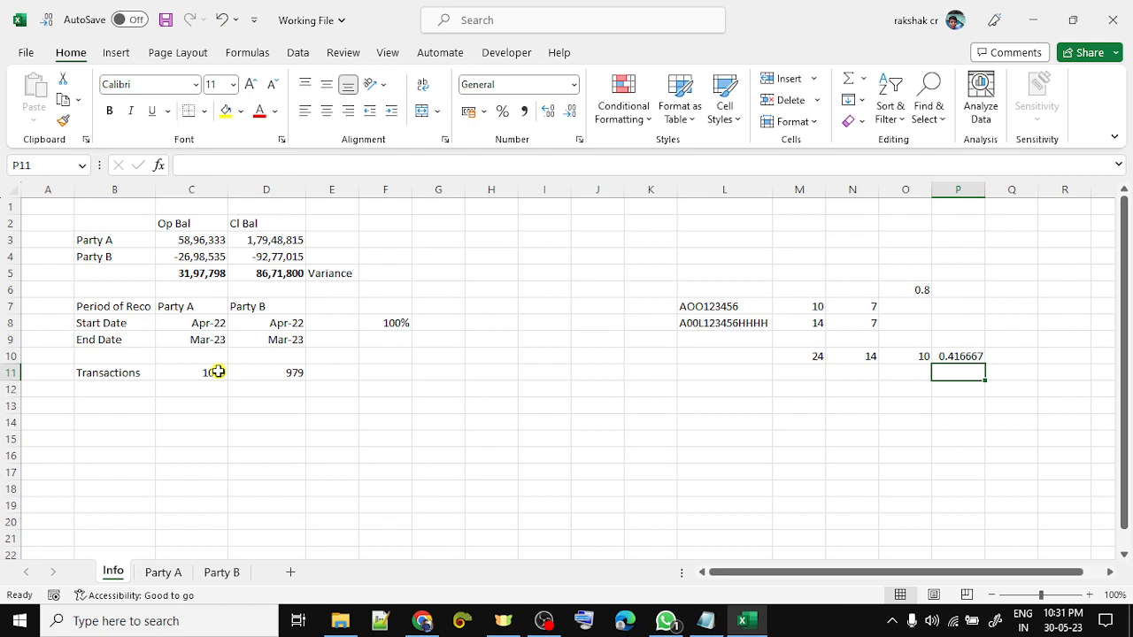
pyautogui.press('Up')
pyautogui.hotkey('ctrl', 'shift', '%')
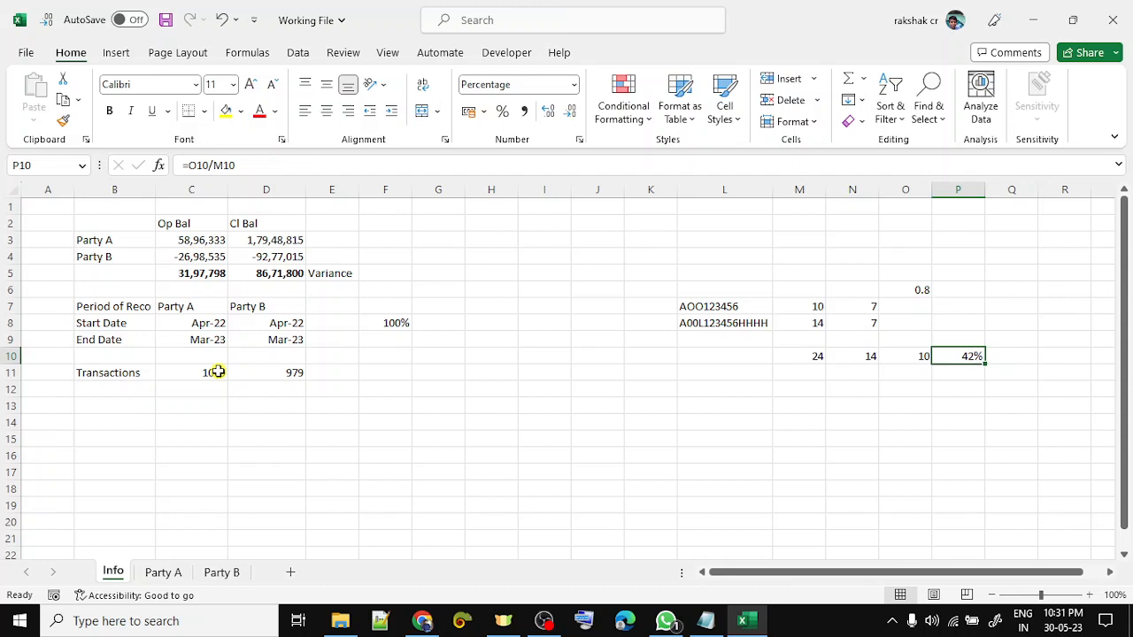
pyautogui.hotkey('alt', 'Tab')
# - Try the value .420 in the Similarity field
pyautogui.click(208, 305)
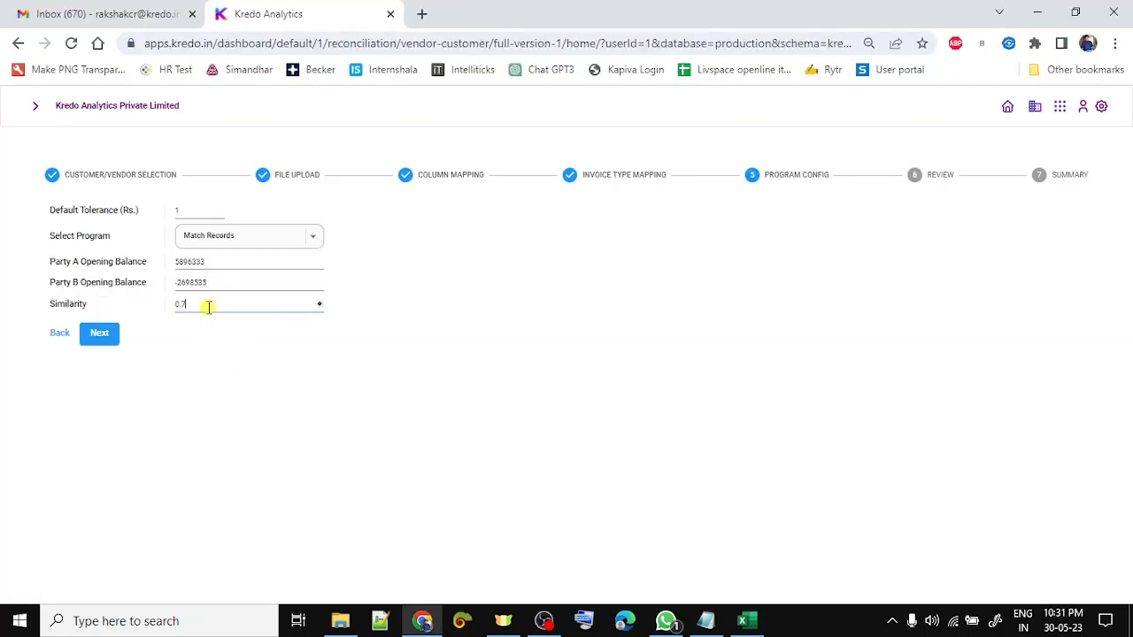
pyautogui.write('.42')
pyautogui.write('0')
pyautogui.hotkey('alt', 'Tab')
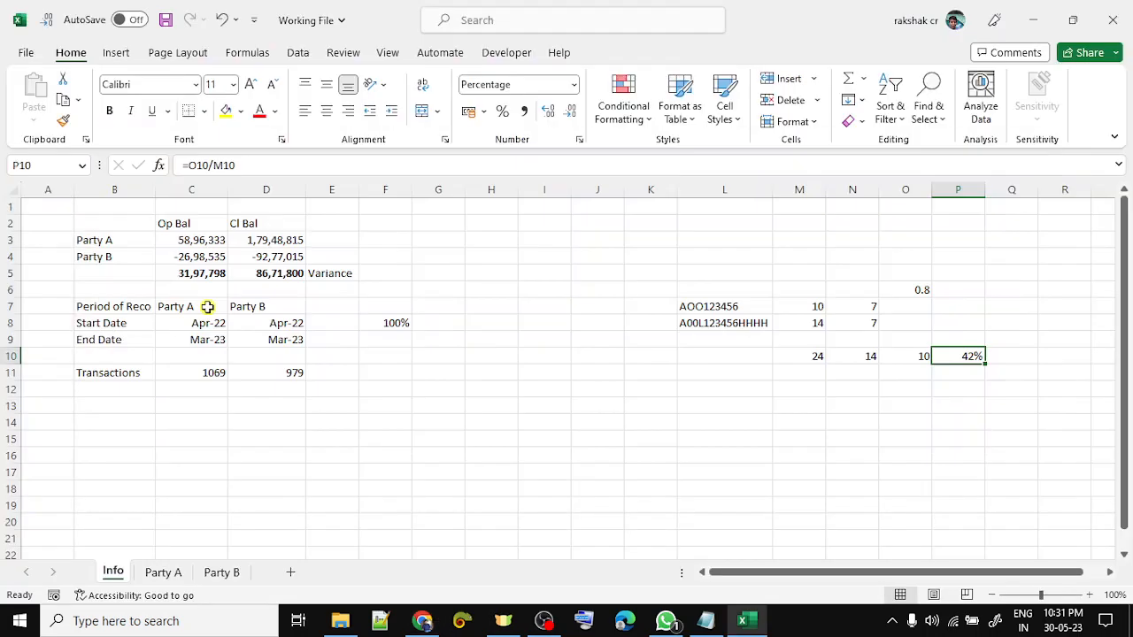
# - Clear the Excel scratch calculations in L6:P10, then advance Program Config to the review step
pyautogui.click(713, 283)
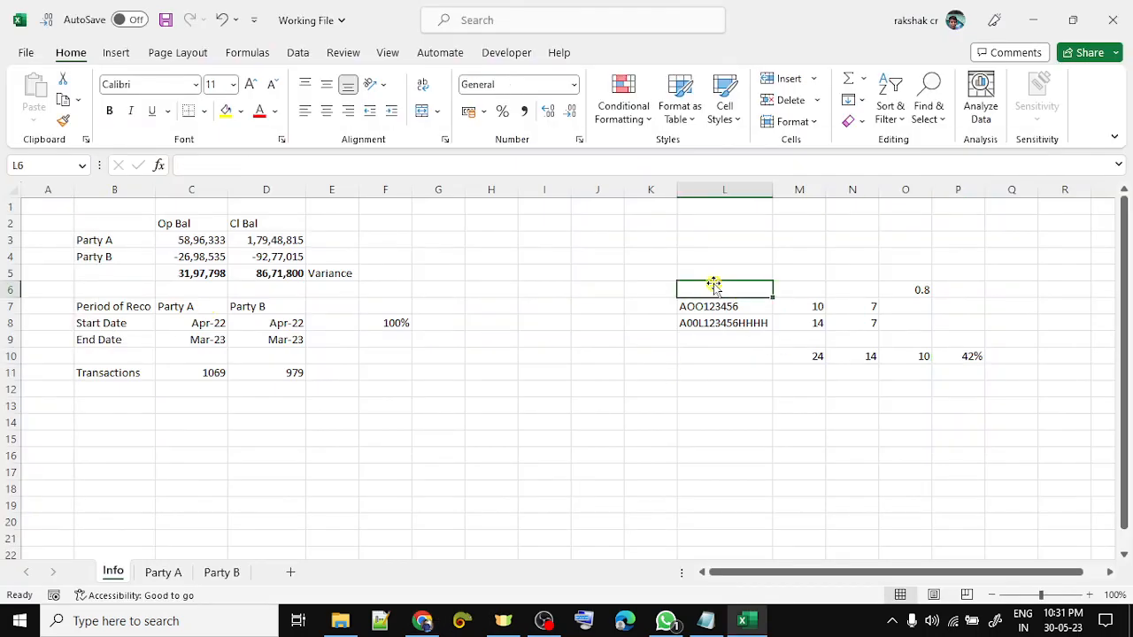
pyautogui.hotkey('shift', 'Right')
pyautogui.hotkey('shift', 'Right')
pyautogui.hotkey('shift', 'Right')
pyautogui.hotkey('shift', 'Right')
pyautogui.hotkey('shift', 'Down')
pyautogui.hotkey('shift', 'Down')
pyautogui.hotkey('shift', 'Down')
pyautogui.hotkey('shift', 'Down')
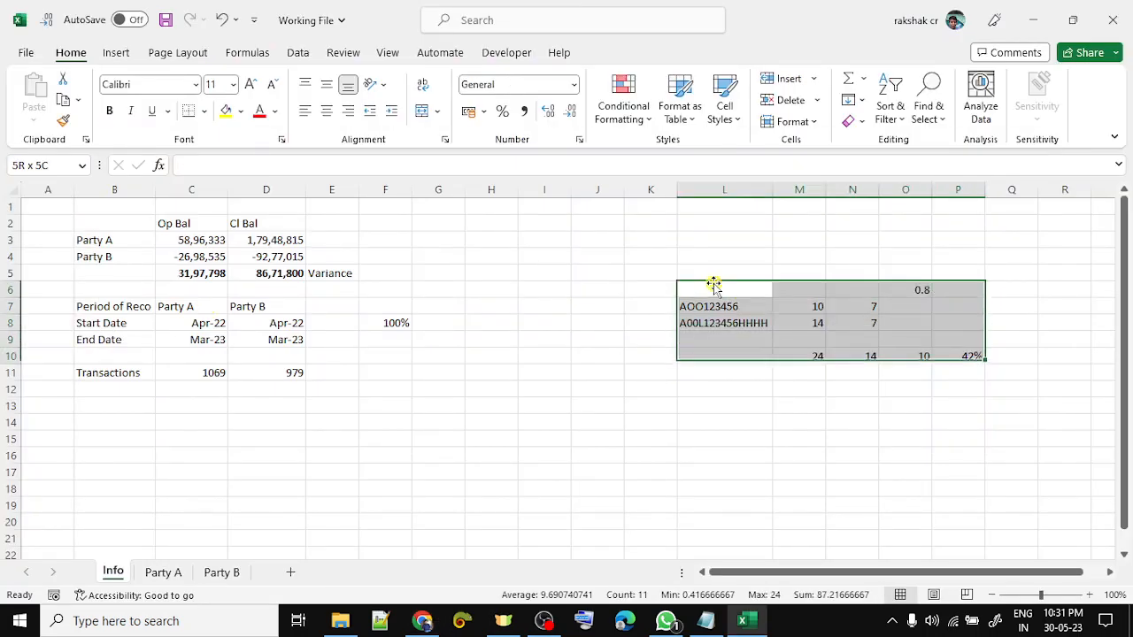
pyautogui.press('Delete')
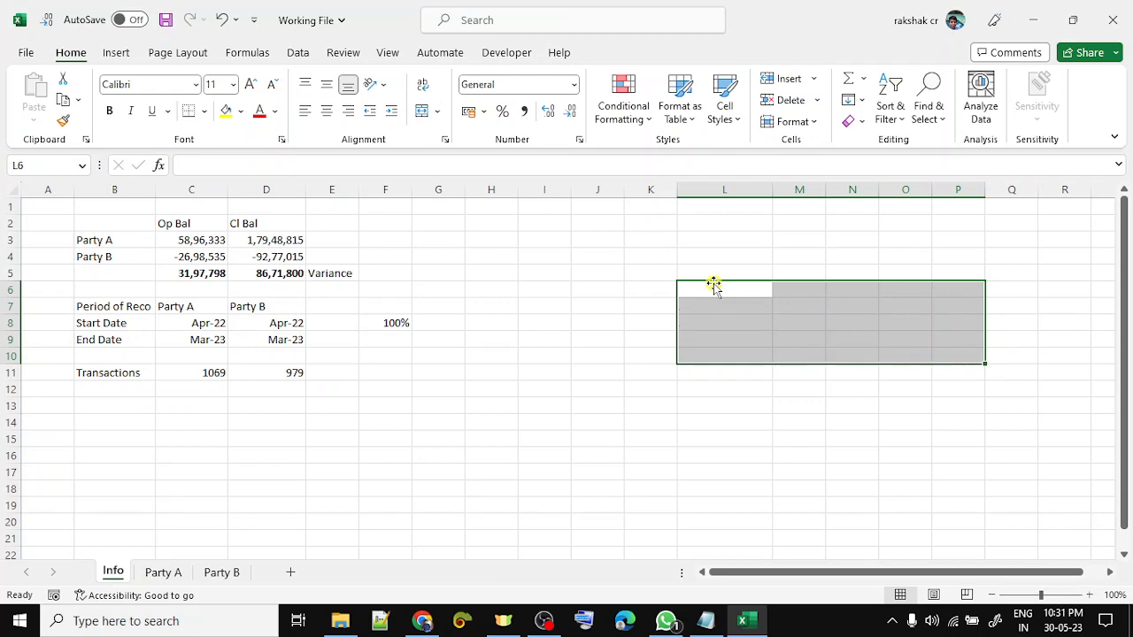
pyautogui.hotkey('alt', 'Tab')
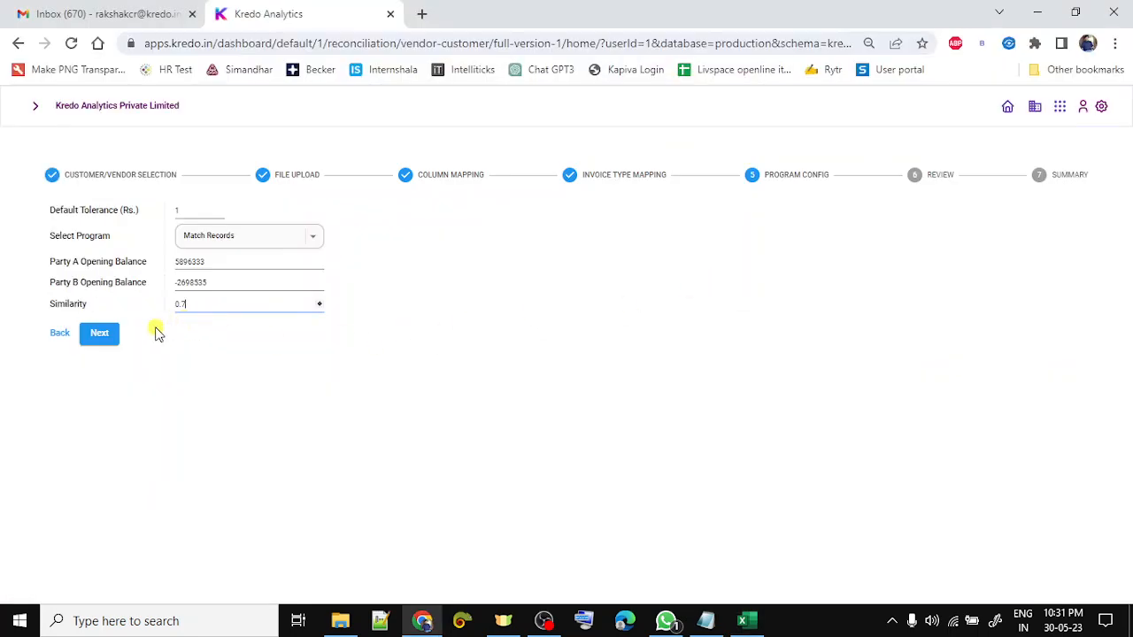
pyautogui.click(110, 340)
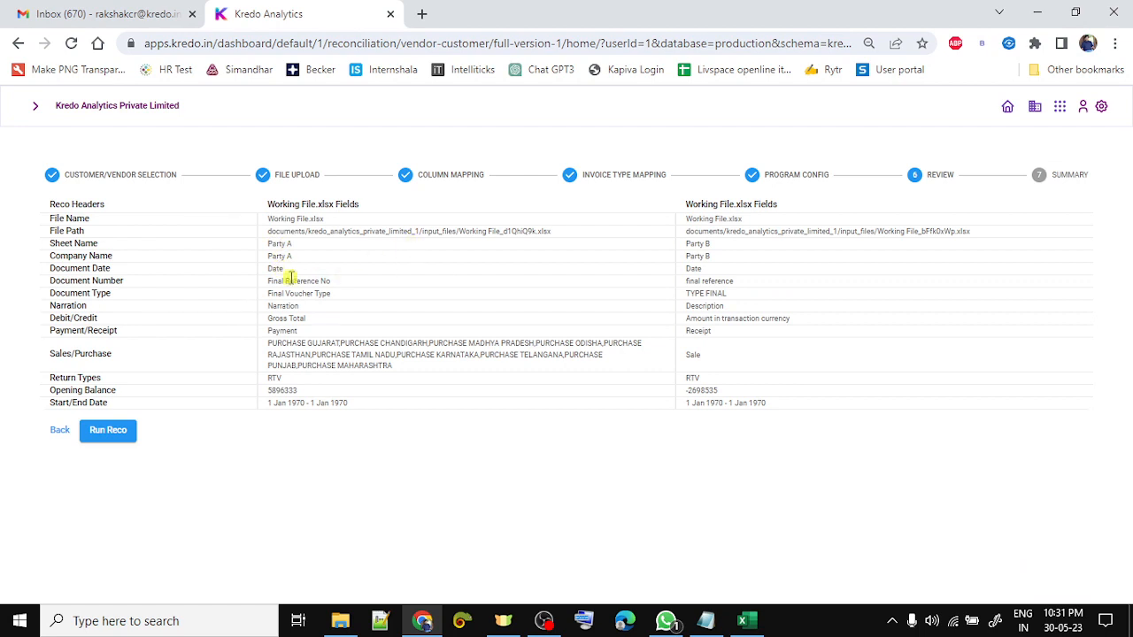
# - Verify the Start/End Date values on the Review page and launch Run Reco
pyautogui.click(267, 403)
pyautogui.moveTo(267, 402); pyautogui.dragTo(783, 410)
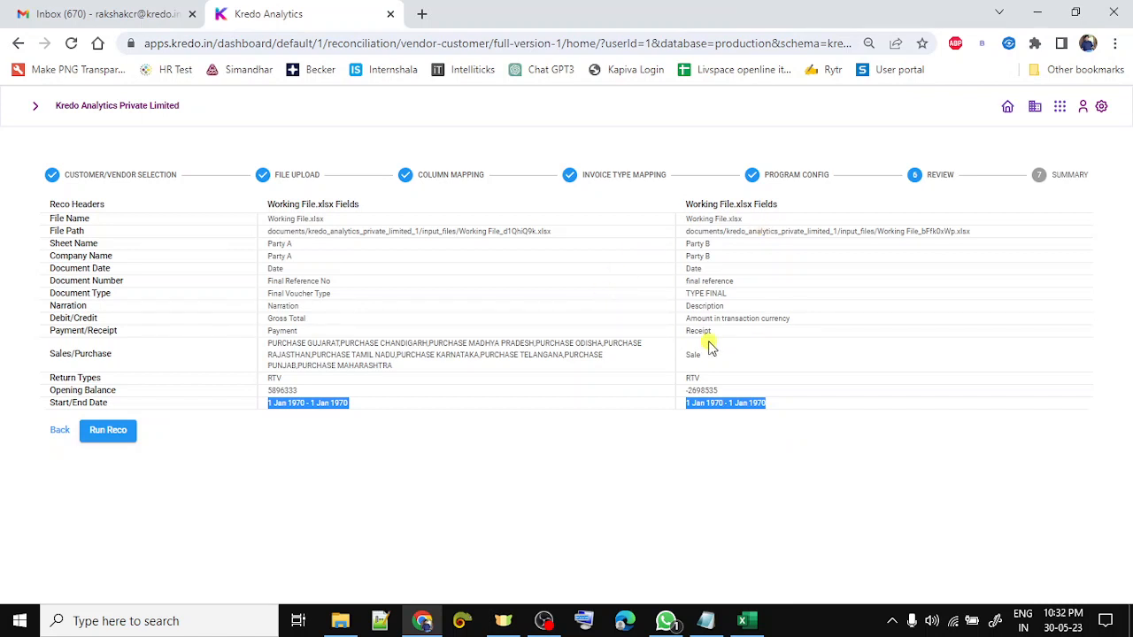
pyautogui.click(116, 432)
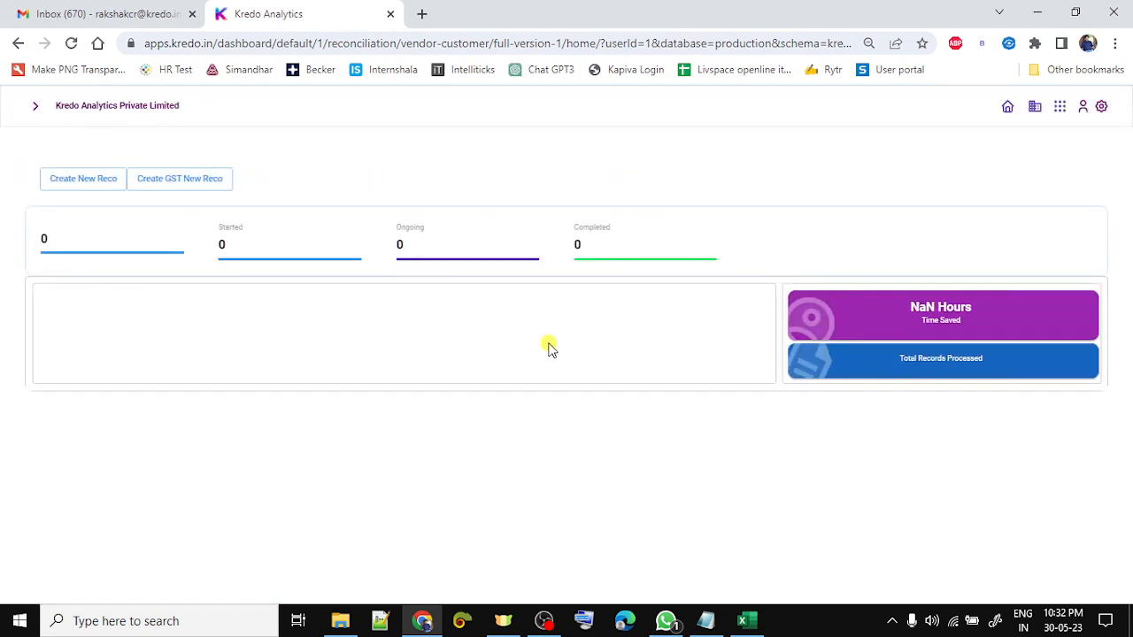
# - Open Reconciliation › Latest Recos from the sidebar and refresh the list
pyautogui.click(37, 106)
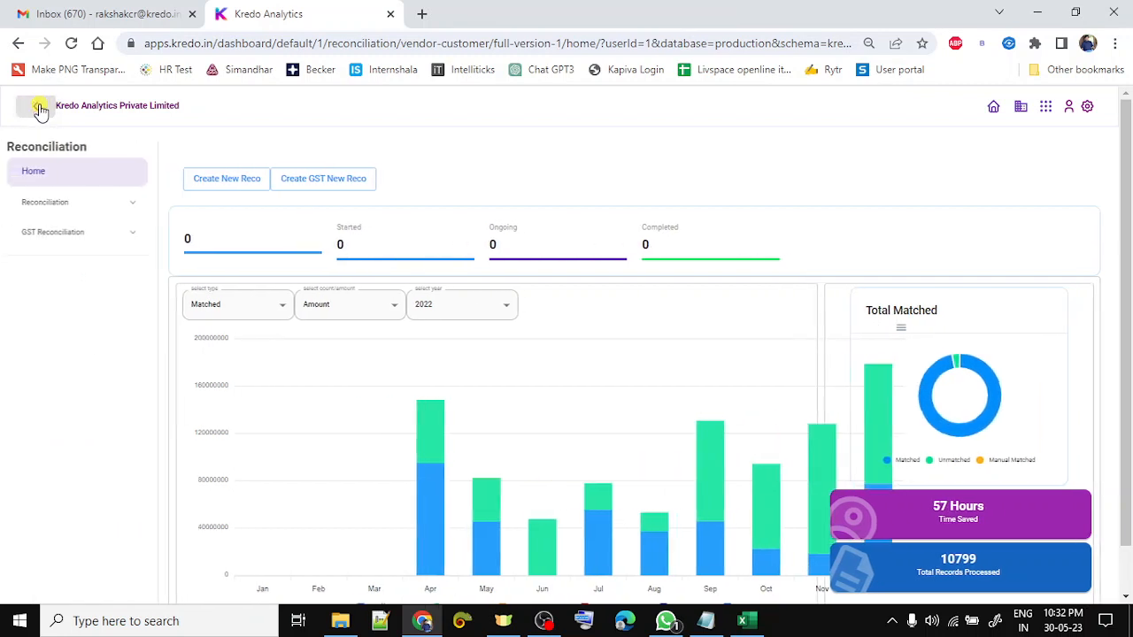
pyautogui.click(100, 205)
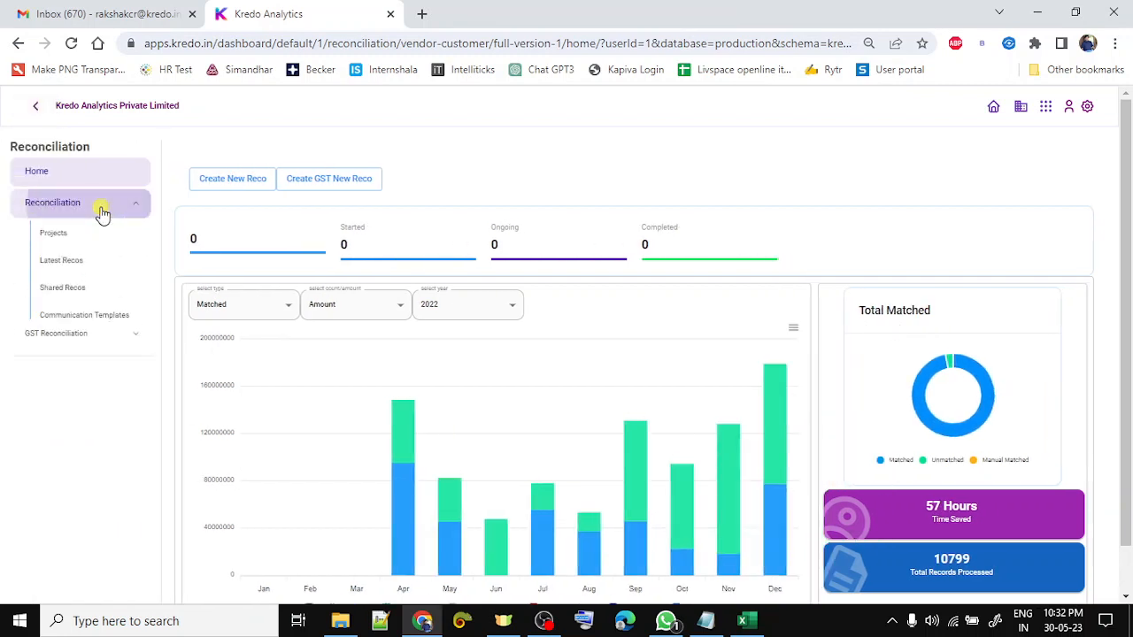
pyautogui.click(71, 262)
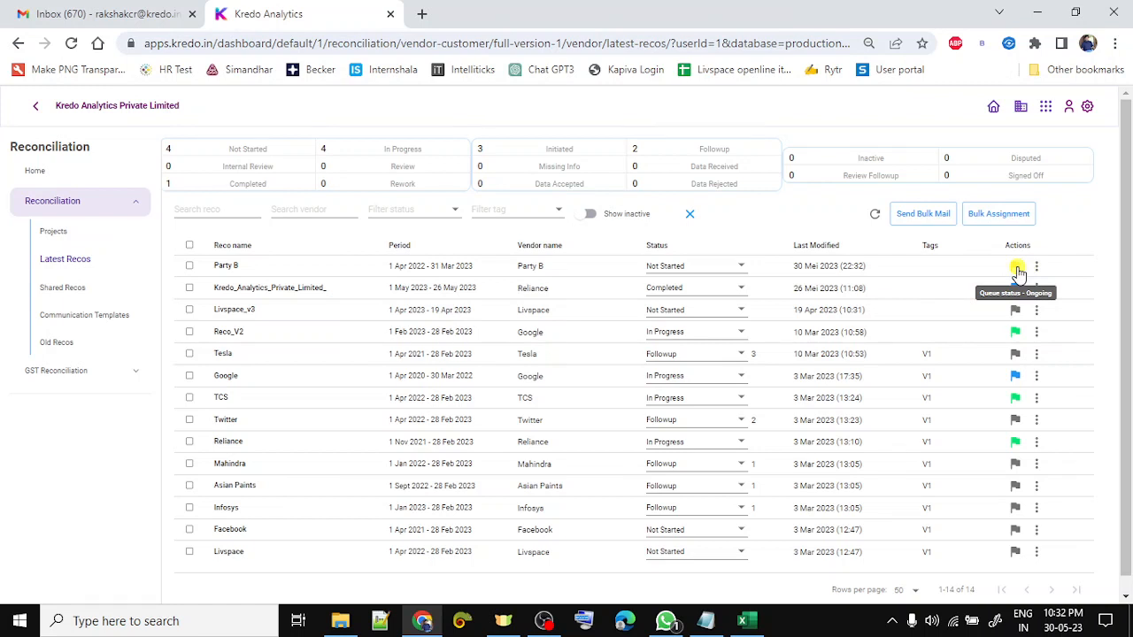
pyautogui.click(874, 215)
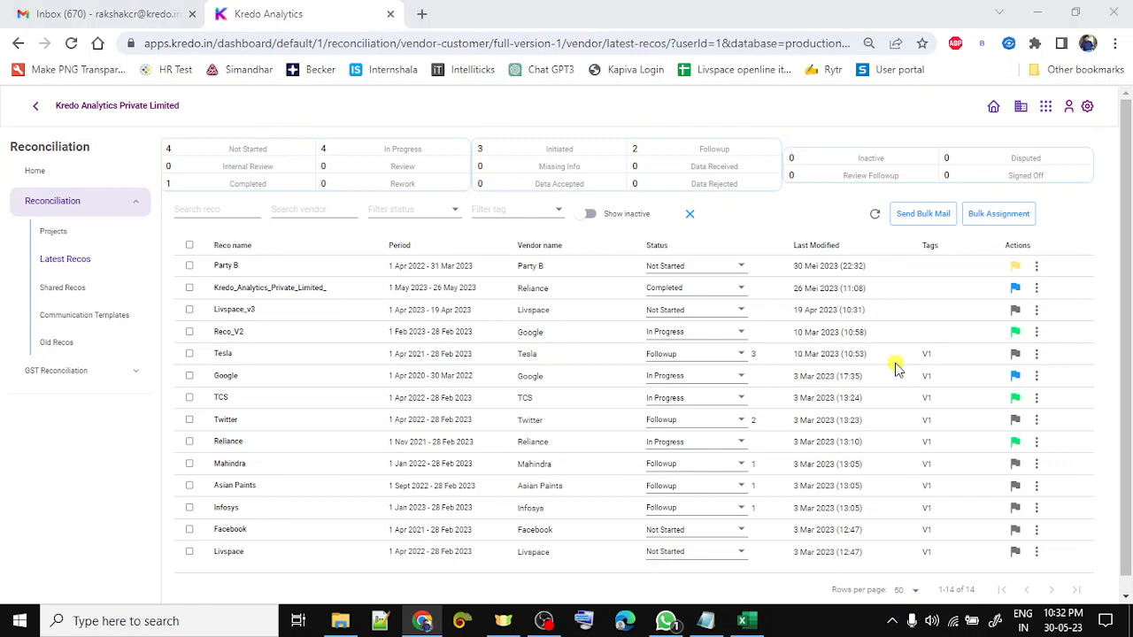
pyautogui.hotkey('alt', 'Tab')
pyautogui.press('Left')
pyautogui.press('Left')
pyautogui.press('Left')
pyautogui.press('Left')
pyautogui.press('Left')
pyautogui.press('Left')
pyautogui.press('Left')
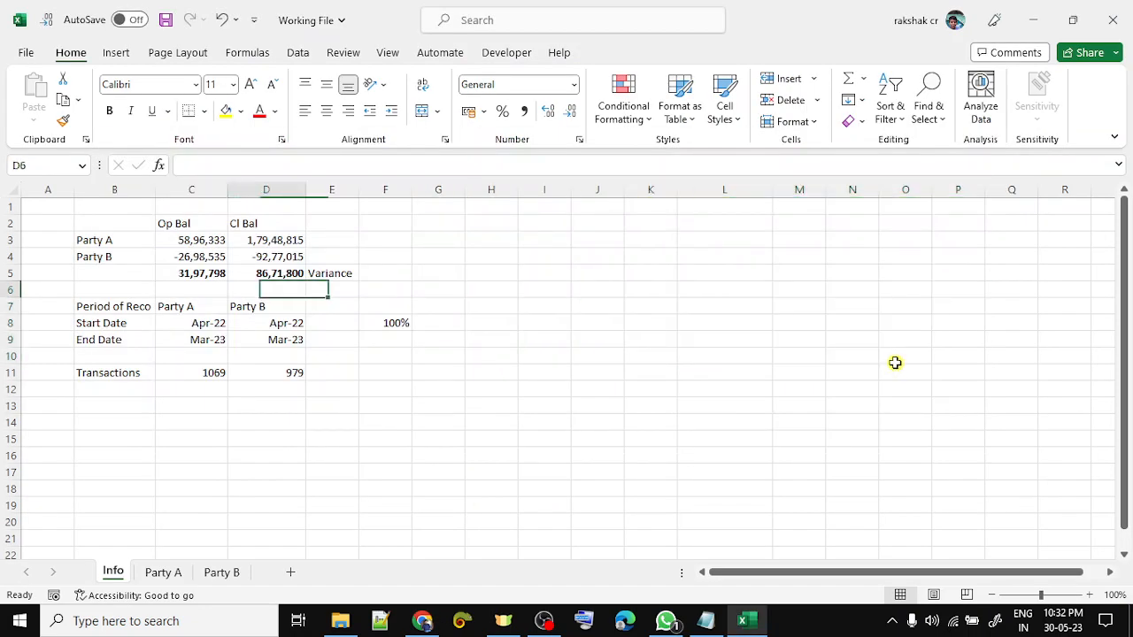
pyautogui.press('Down')
pyautogui.press('Down')
pyautogui.press('Down')
pyautogui.press('Down')
pyautogui.press('Down')
pyautogui.press('Left')
pyautogui.hotkey('shift', 'Right')
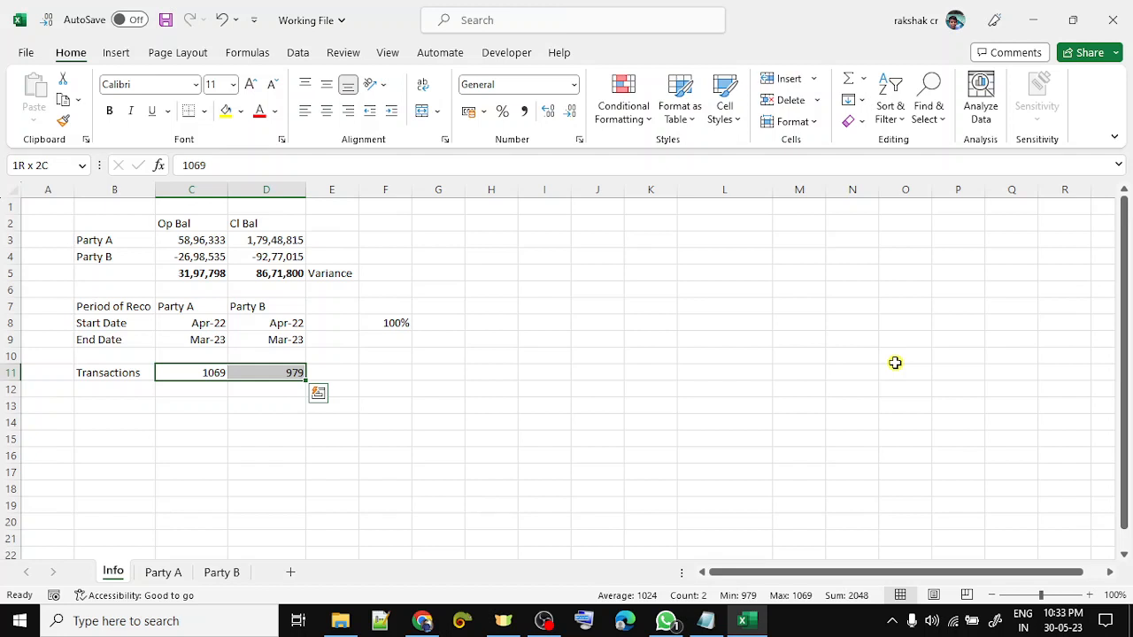
pyautogui.hotkey('alt', 'Tab')
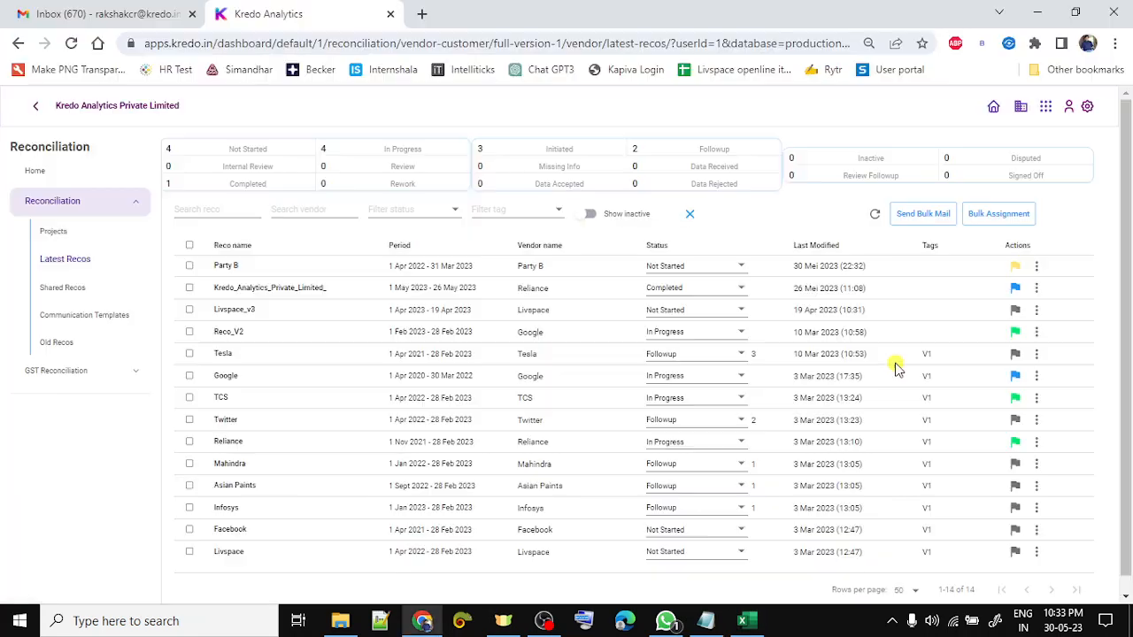
# - Refresh Latest Recos until Party B is In Progress, then choose Download from its ⋮ menu
pyautogui.click(871, 213)
pyautogui.click(73, 48)
pyautogui.click(873, 219)
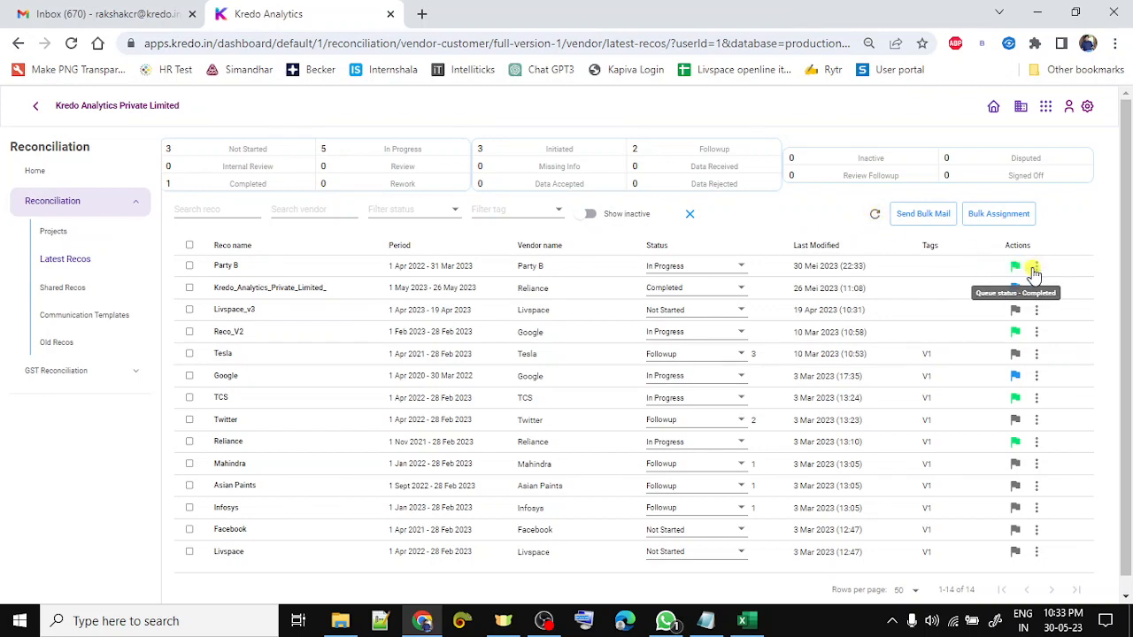
pyautogui.click(1036, 265)
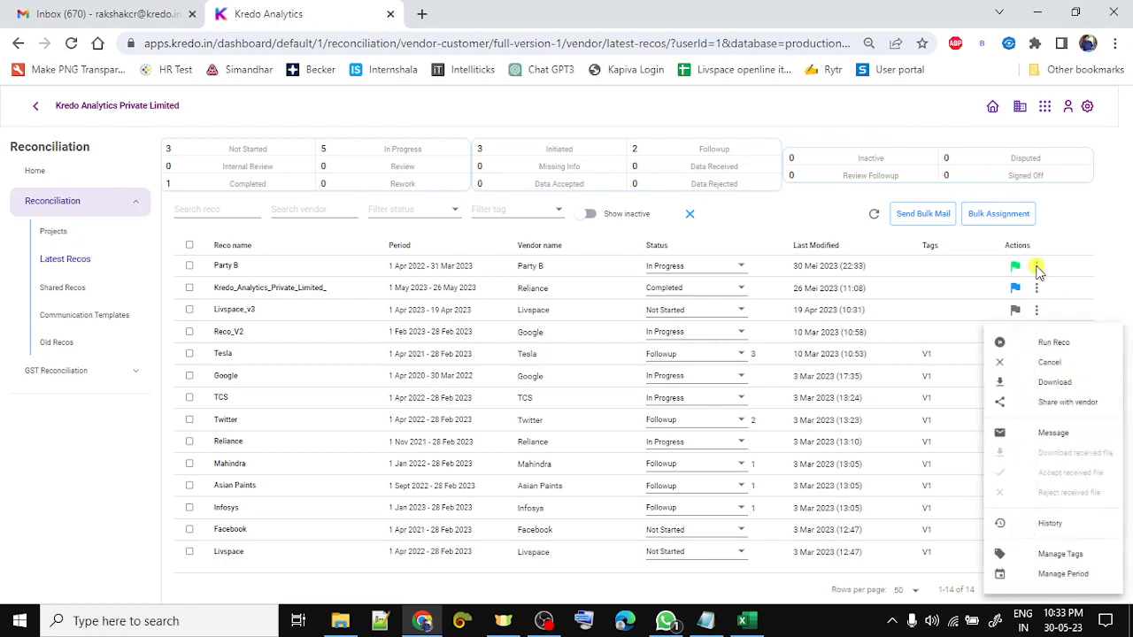
pyautogui.click(1040, 382)
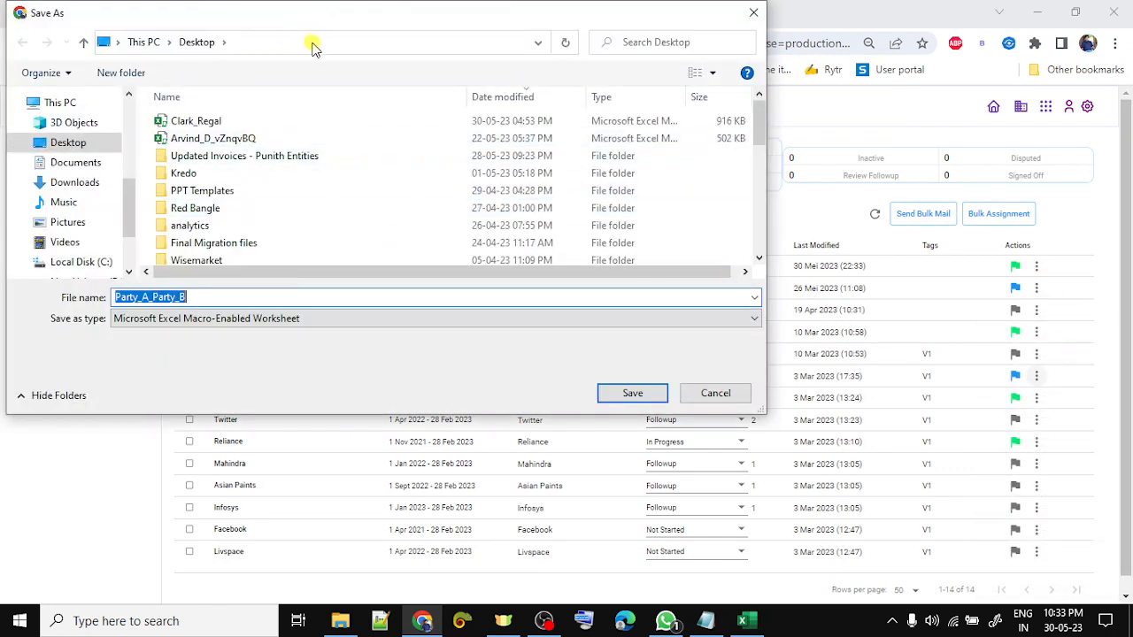
# - Point the Save As location to the Party B folder using the copied path
pyautogui.click(311, 43)
pyautogui.press('super+v')
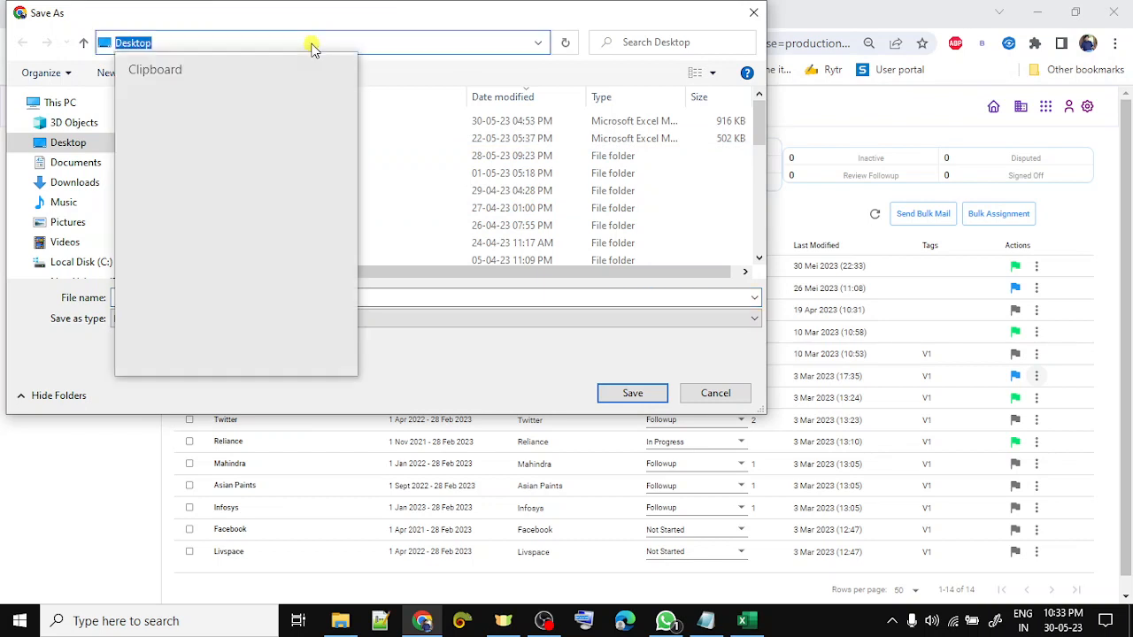
pyautogui.press('Down')
pyautogui.press('Down')
pyautogui.press('Return')
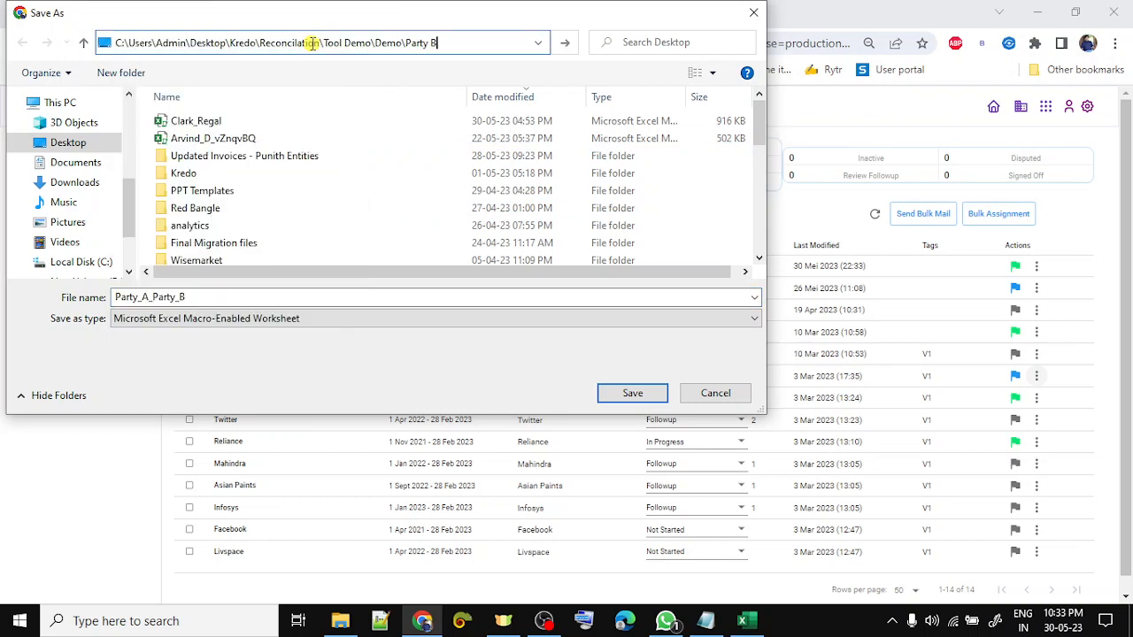
pyautogui.press('Return')
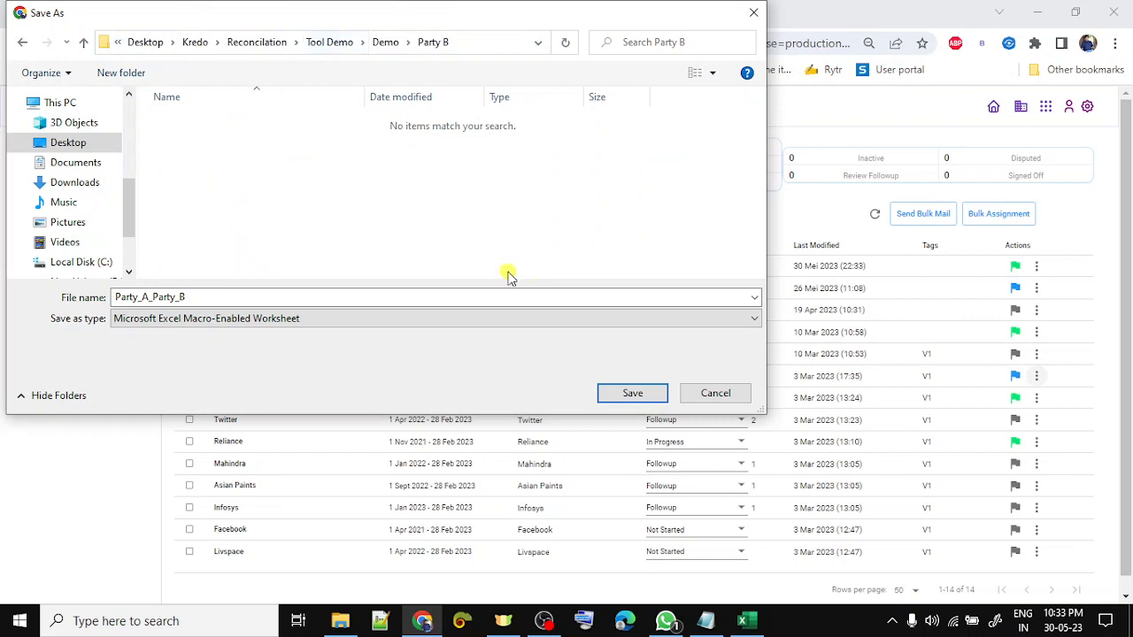
# - Save the workbook as Party_A_Party_B_V1
pyautogui.click(552, 294)
pyautogui.click(552, 295)
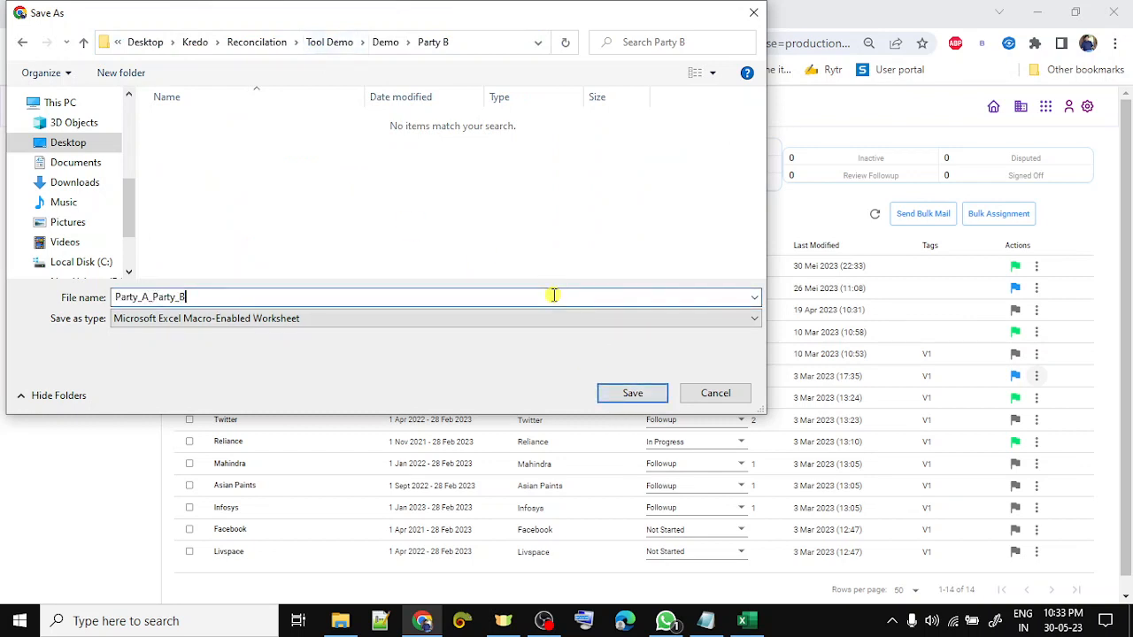
pyautogui.write('_V1')
pyautogui.press('Return')
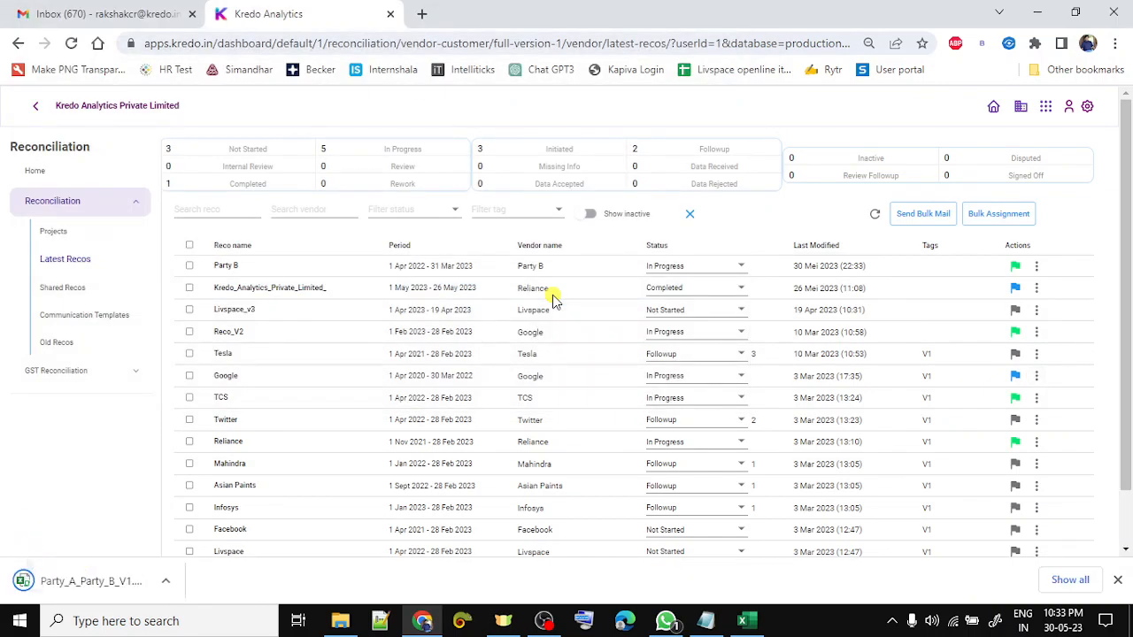
pyautogui.hotkey('alt', 'Tab')
pyautogui.hotkey('alt', 'Tab')
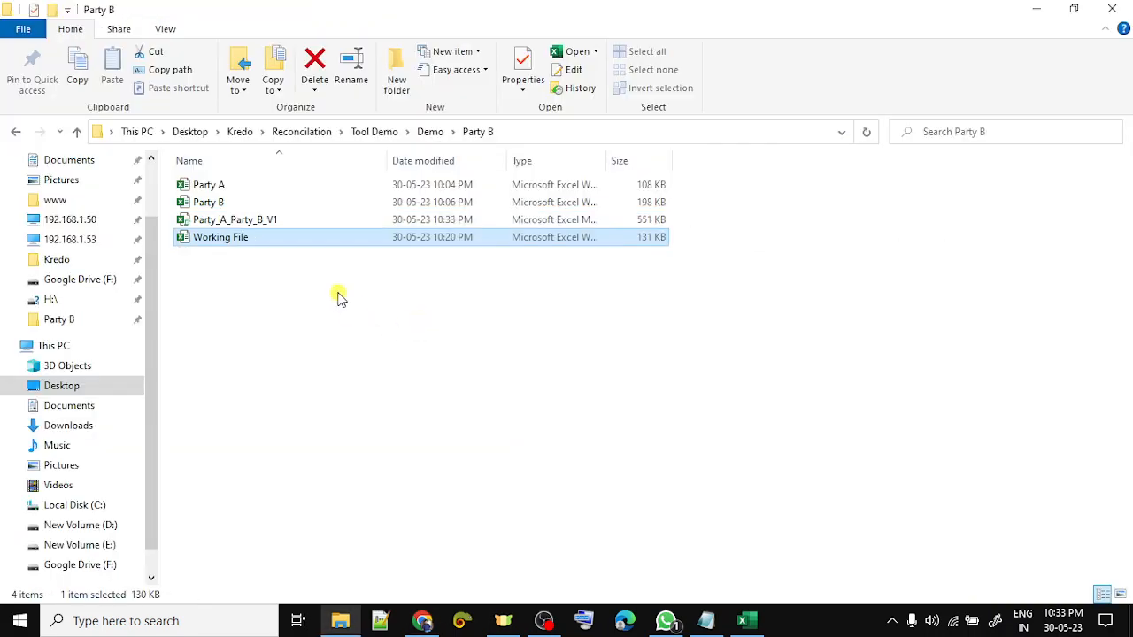
# - Refresh the Party B folder and select the new 551 KB Party_A_Party_B_V1 file
pyautogui.rightClick(339, 297)
pyautogui.click(404, 361)
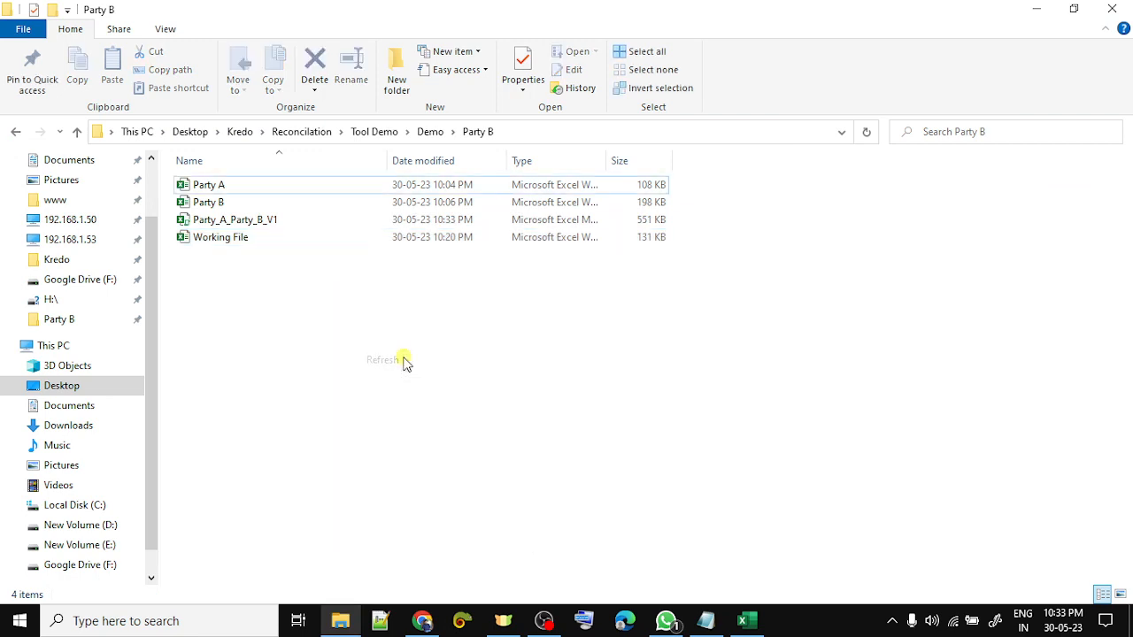
pyautogui.click(286, 225)
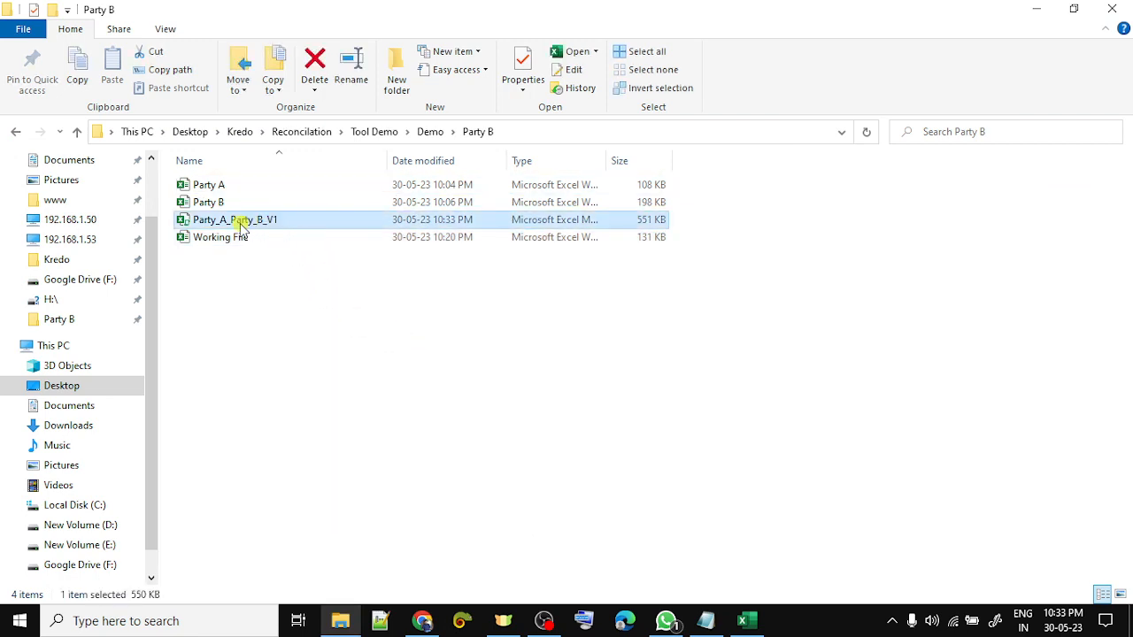
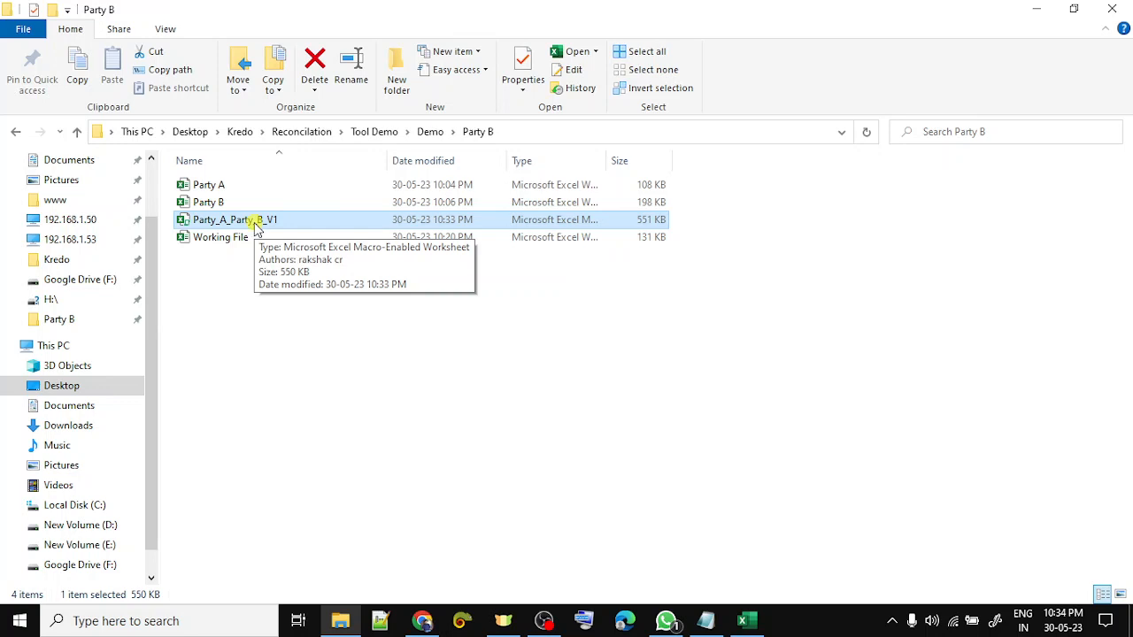
# - Open Party_A_Party_B_V1 from the Party B folder so it appears in Excel
pyautogui.doubleClick(256, 225)
pyautogui.write('1069\t979')
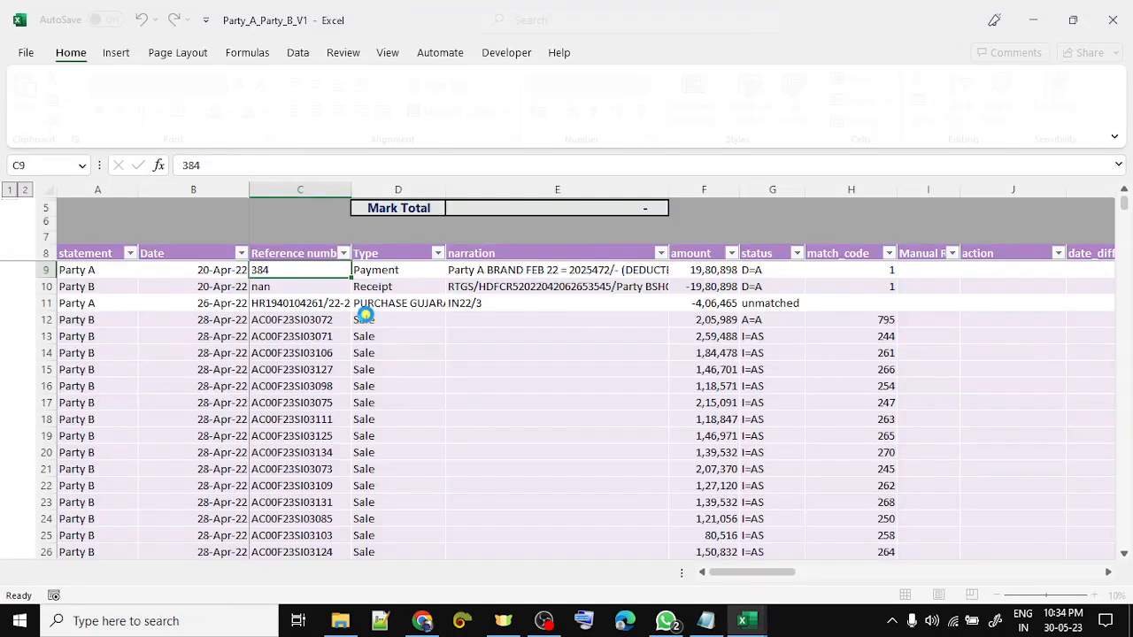
# - Glance at the Working File's Info totals, then run Generate summary2 on Consolidated_Data
pyautogui.hotkey('alt', 'Tab')
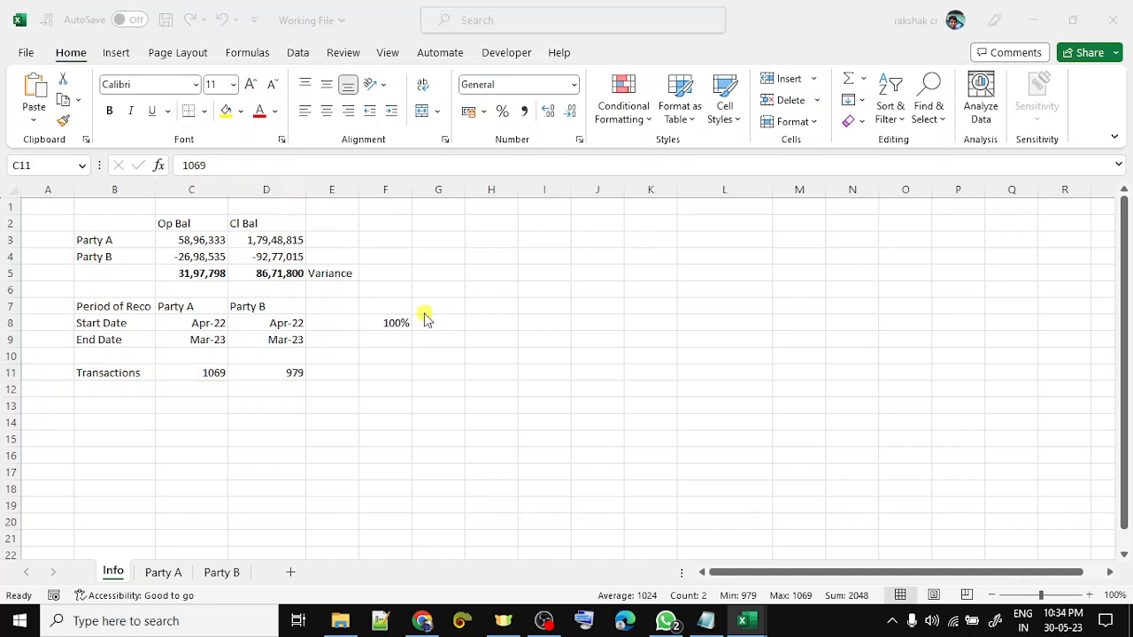
pyautogui.hotkey('alt', 'Tab')
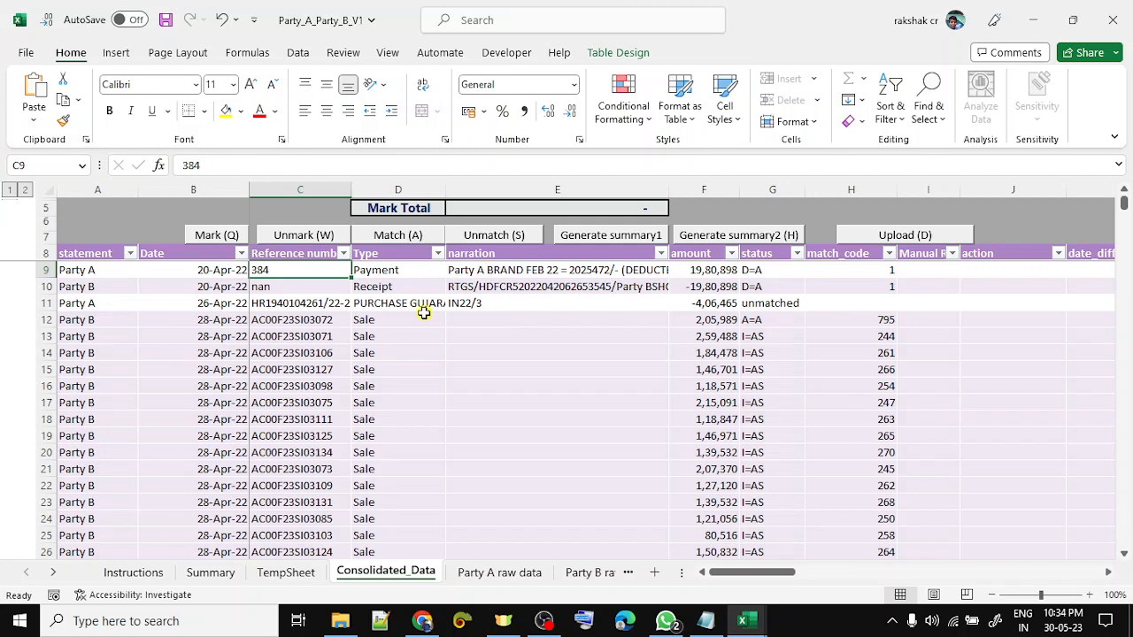
pyautogui.click(727, 239)
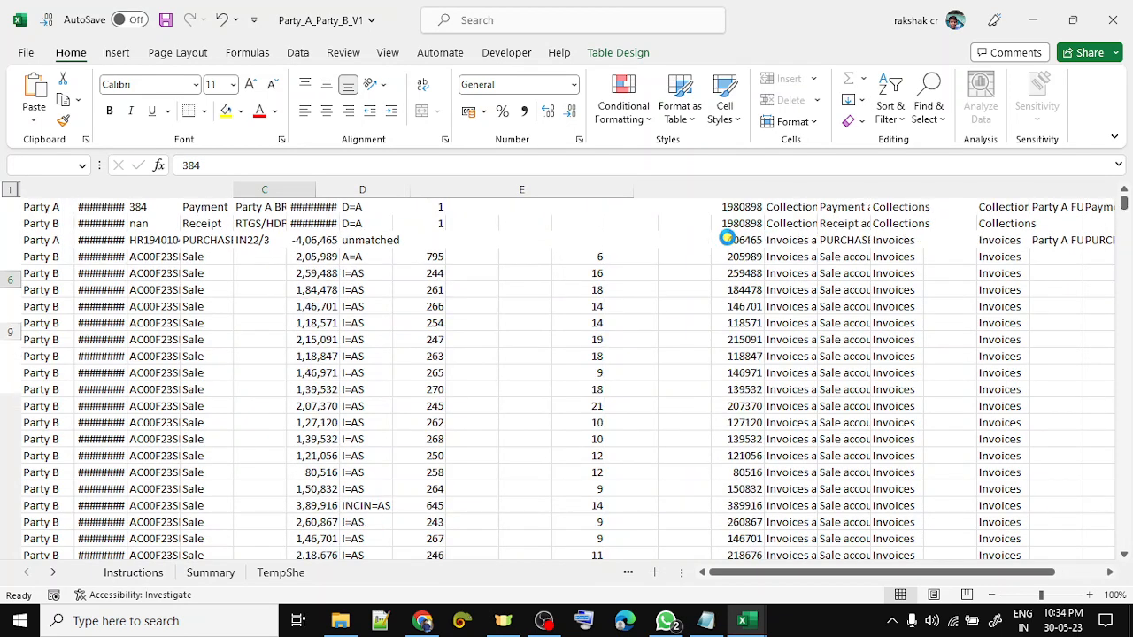
# - Compare Party A's ledger closing balance in the summary with the Working File's D3
pyautogui.press('Down')
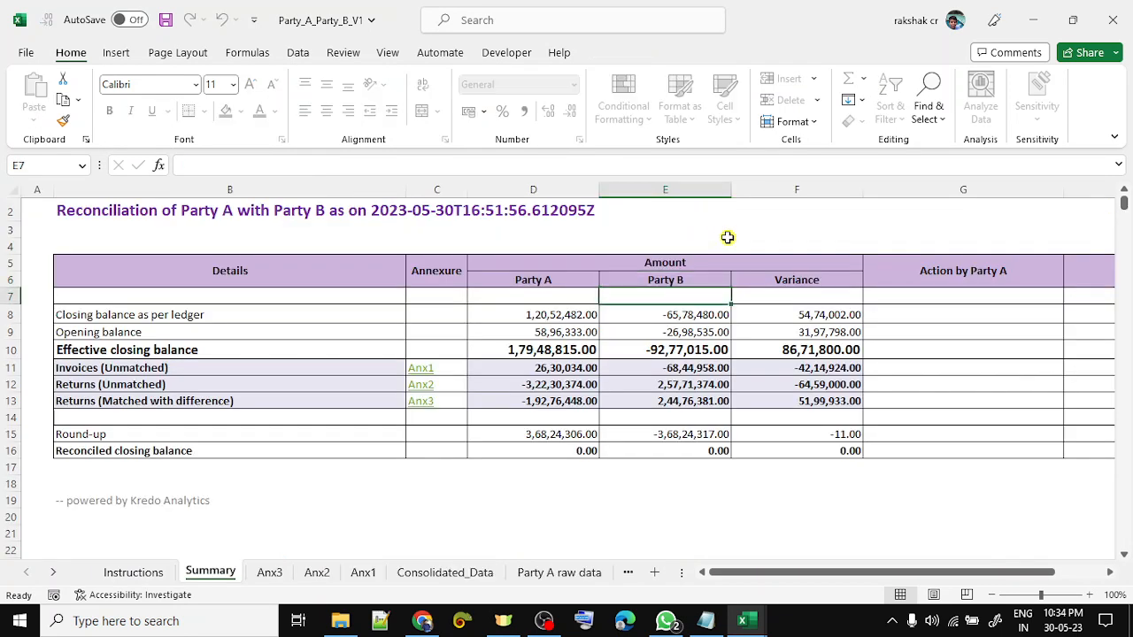
pyautogui.press('Down')
pyautogui.press('Left')
pyautogui.hotkey('shift', 'space')
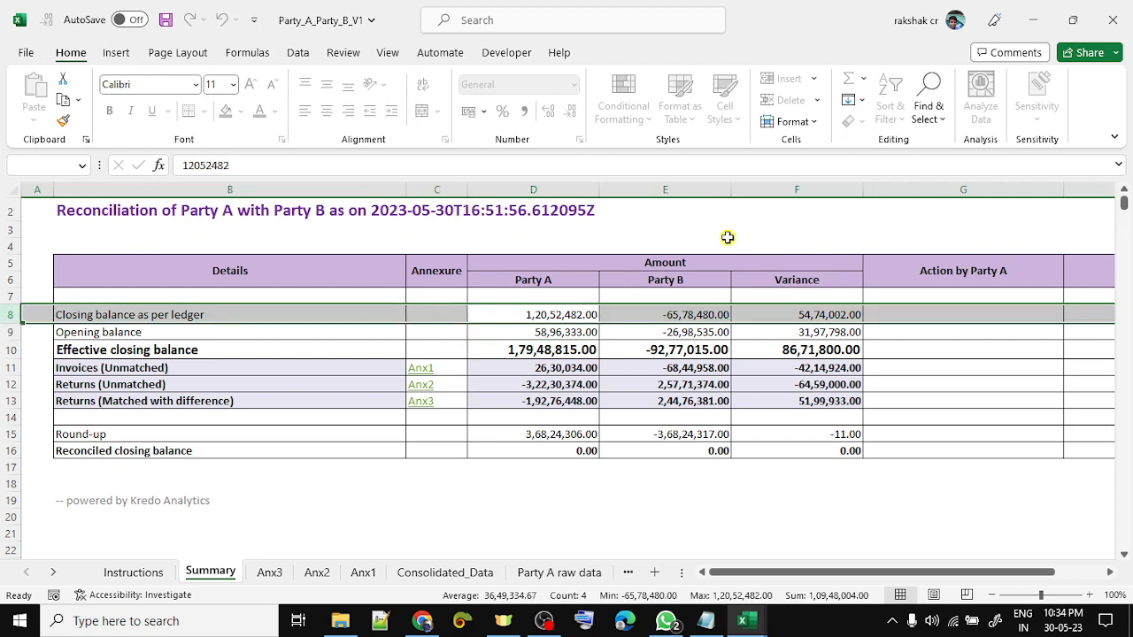
pyautogui.hotkey('alt', 'Tab')
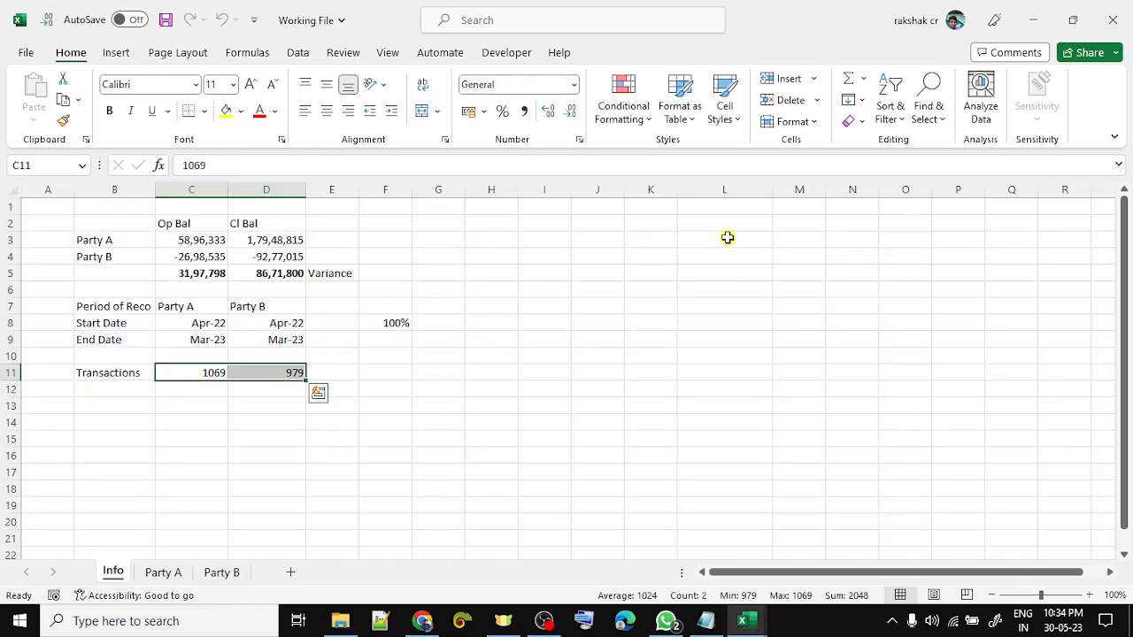
pyautogui.press('Up')
pyautogui.press('Up')
pyautogui.press('Up')
pyautogui.press('Up')
pyautogui.press('Up')
pyautogui.press('Up')
pyautogui.press('Right')
pyautogui.press('Up')
pyautogui.press('Up')
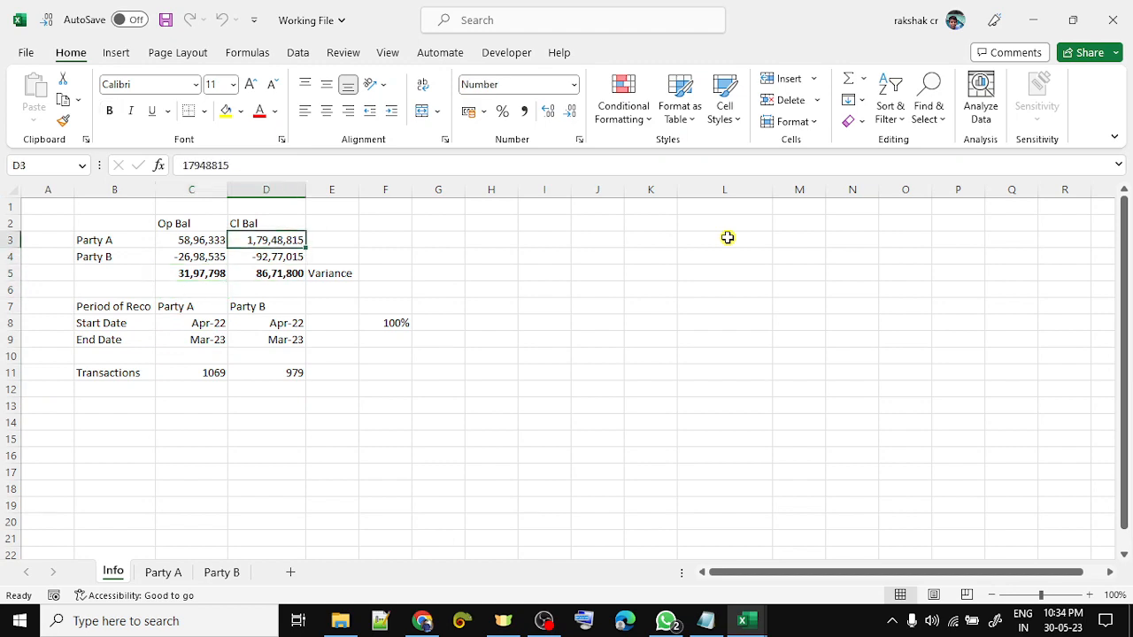
pyautogui.hotkey('alt', 'Tab')
# - Check Party A's effective closing balance and highlight its Working File closing balance yellow
pyautogui.press('Down')
pyautogui.press('Down')
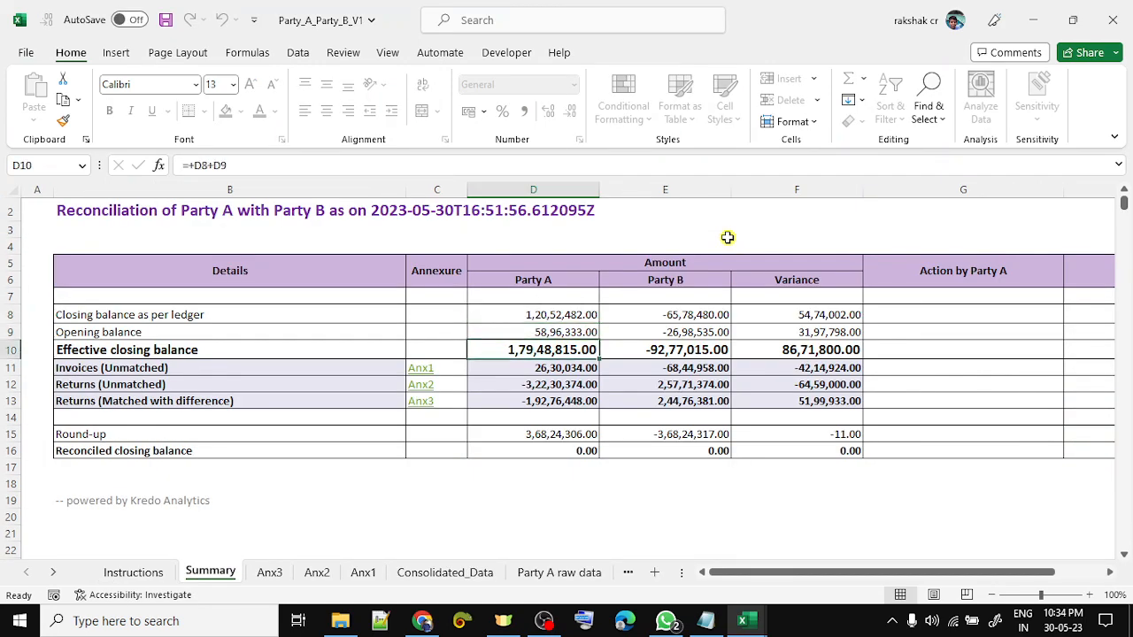
pyautogui.press('Left')
pyautogui.press('Left')
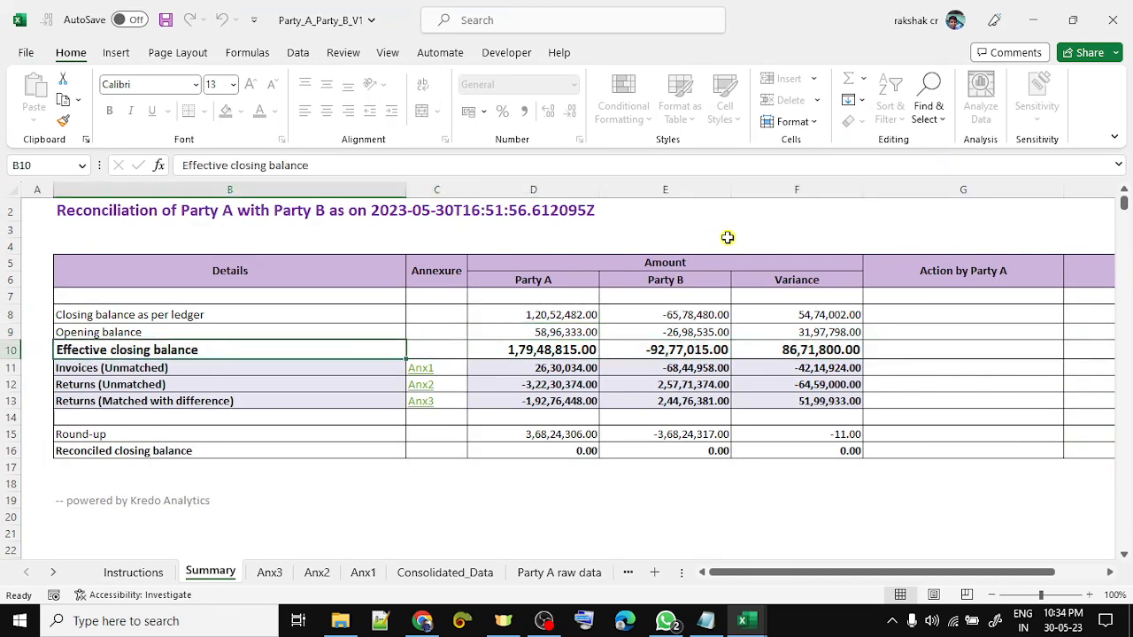
pyautogui.press('Right')
pyautogui.press('Right')
pyautogui.hotkey('alt', 'Tab')
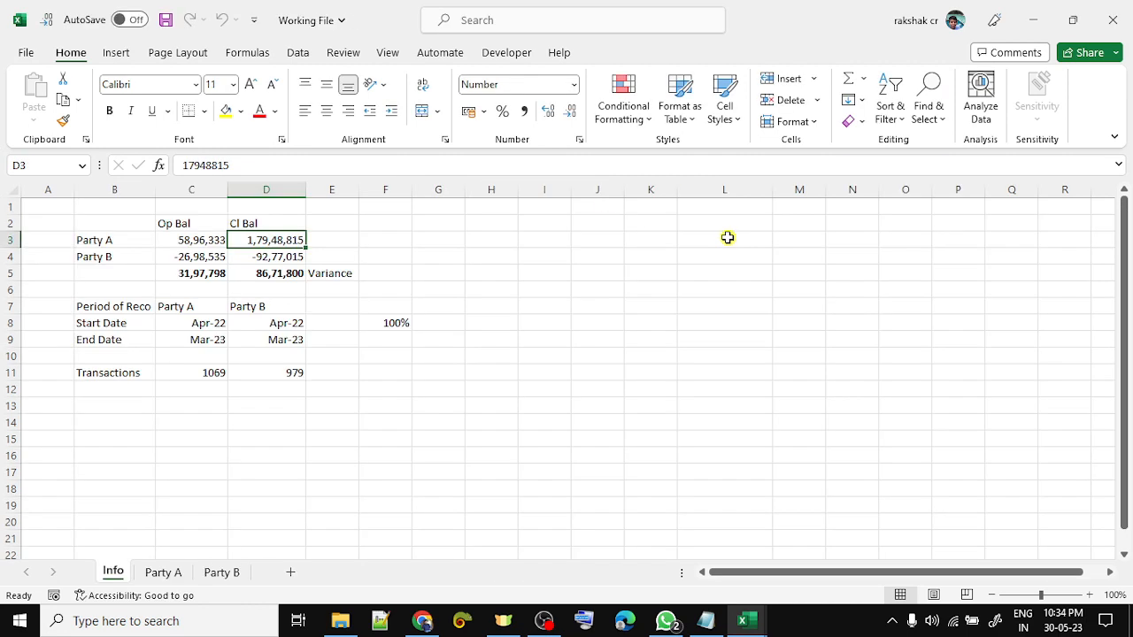
pyautogui.click(225, 110)
pyautogui.hotkey('alt', 'Tab')
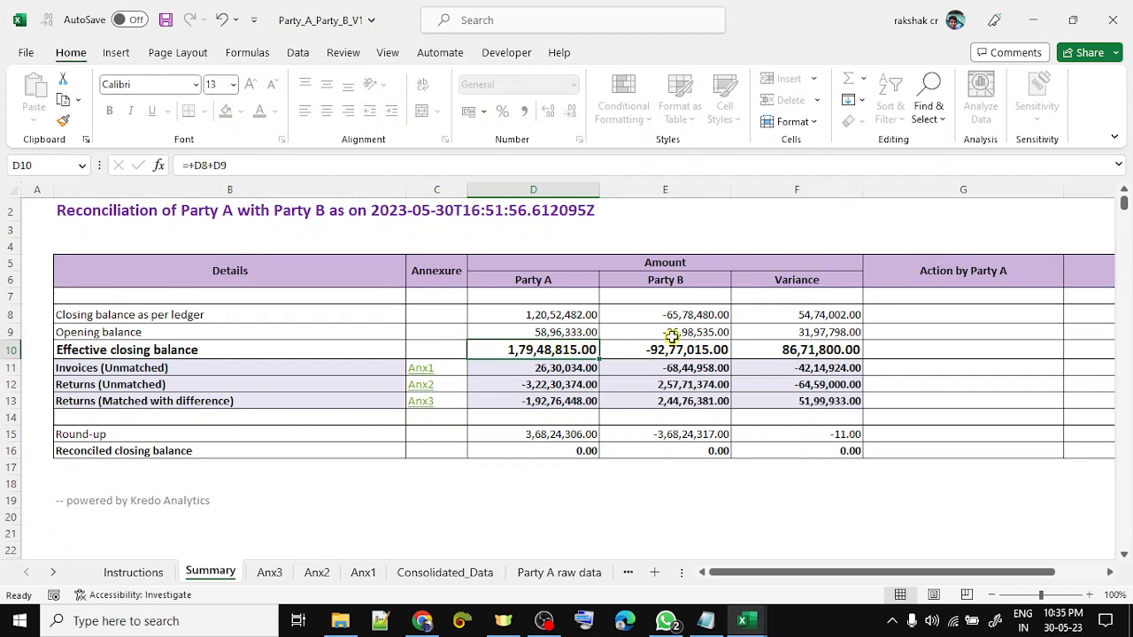
# - Compare Party B's closing balance and the variance, highlighting Party B's D4 yellow
pyautogui.press('Right')
pyautogui.hotkey('alt', 'Tab')
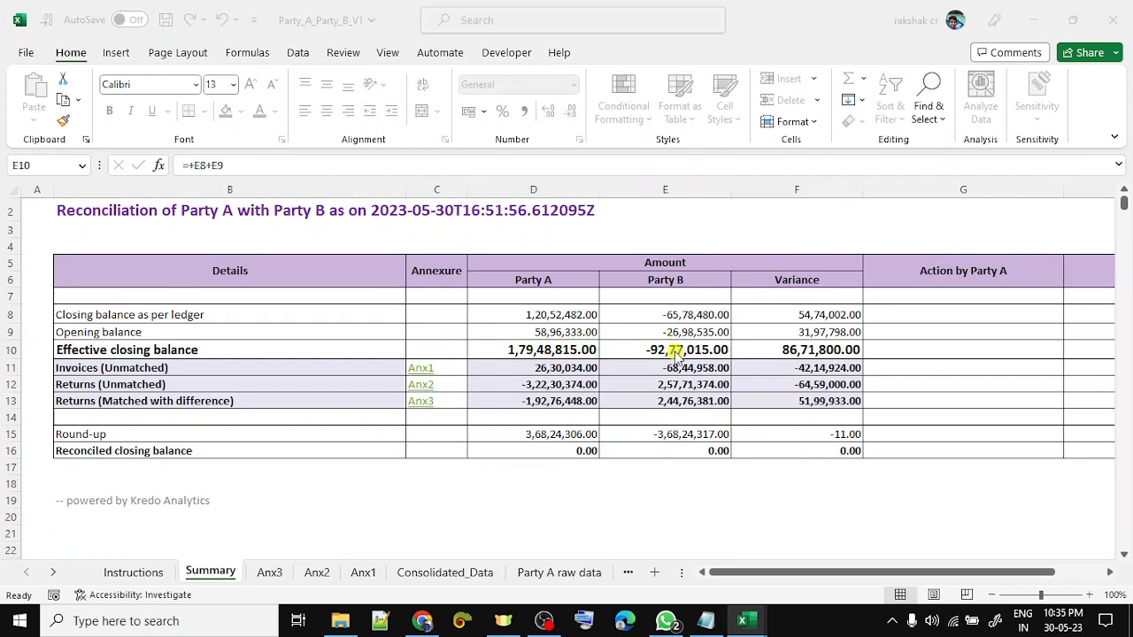
pyautogui.press('Down')
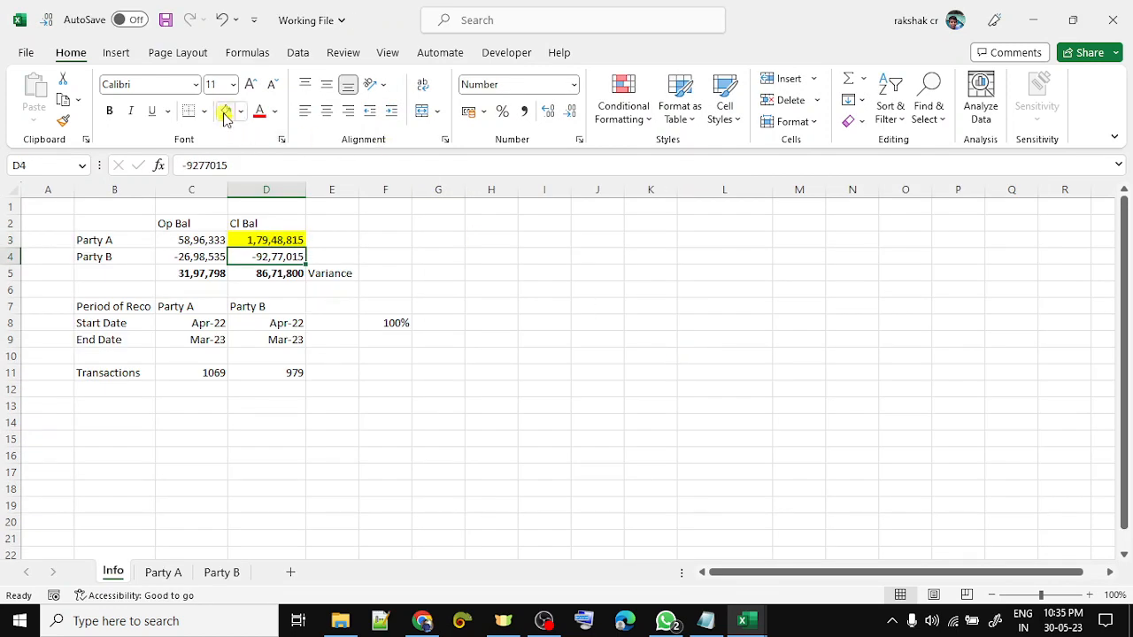
pyautogui.click(224, 112)
pyautogui.press('Down')
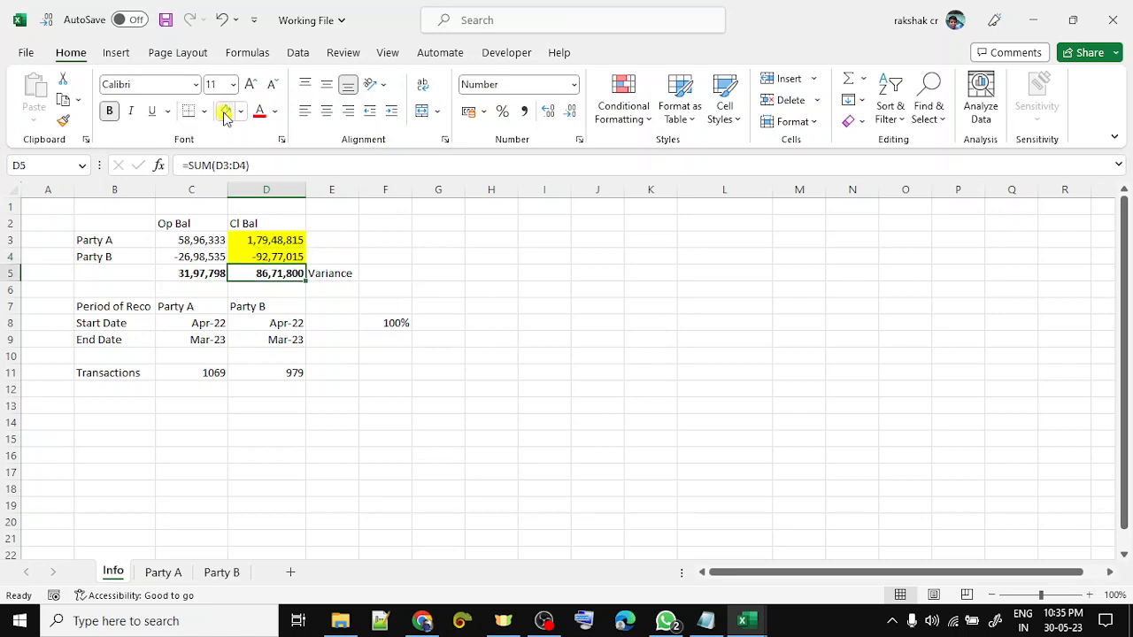
pyautogui.hotkey('alt', 'Tab')
pyautogui.press('Right')
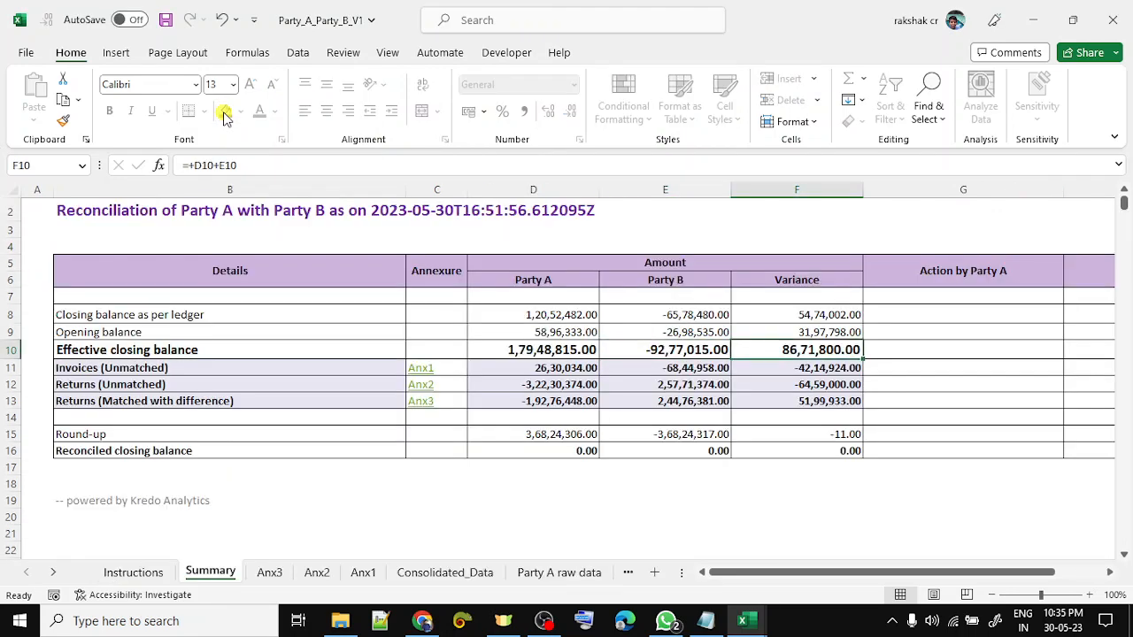
pyautogui.hotkey('alt', 'Tab')
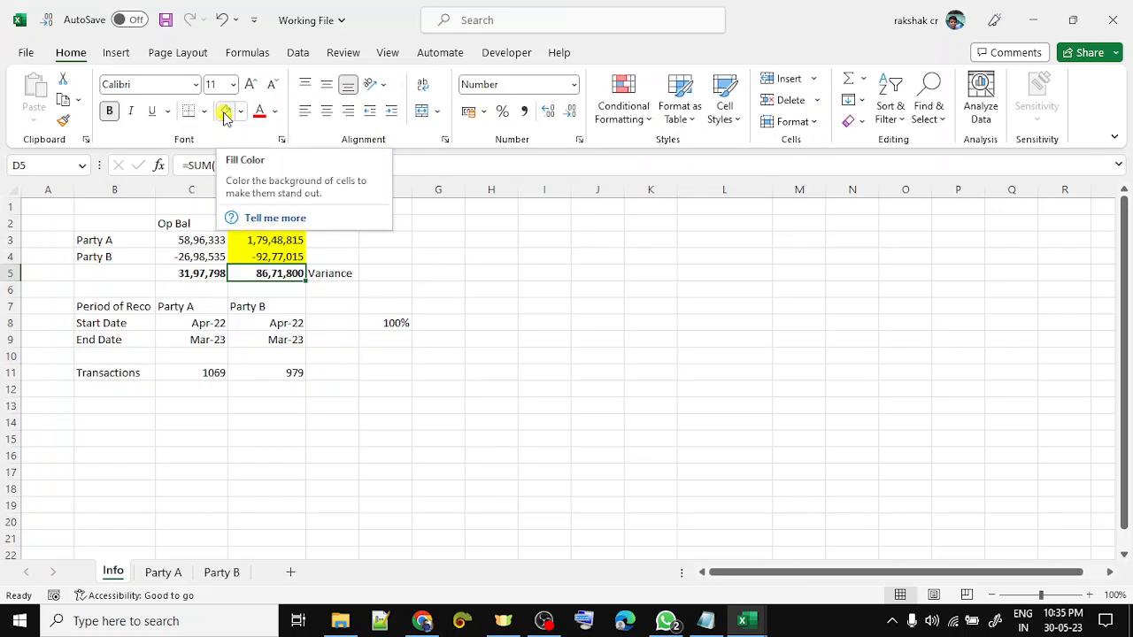
# - Compare both parties' opening balances and highlight Working File cells C3:C5 yellow
pyautogui.press('Left')
pyautogui.press('Up')
pyautogui.press('Up')
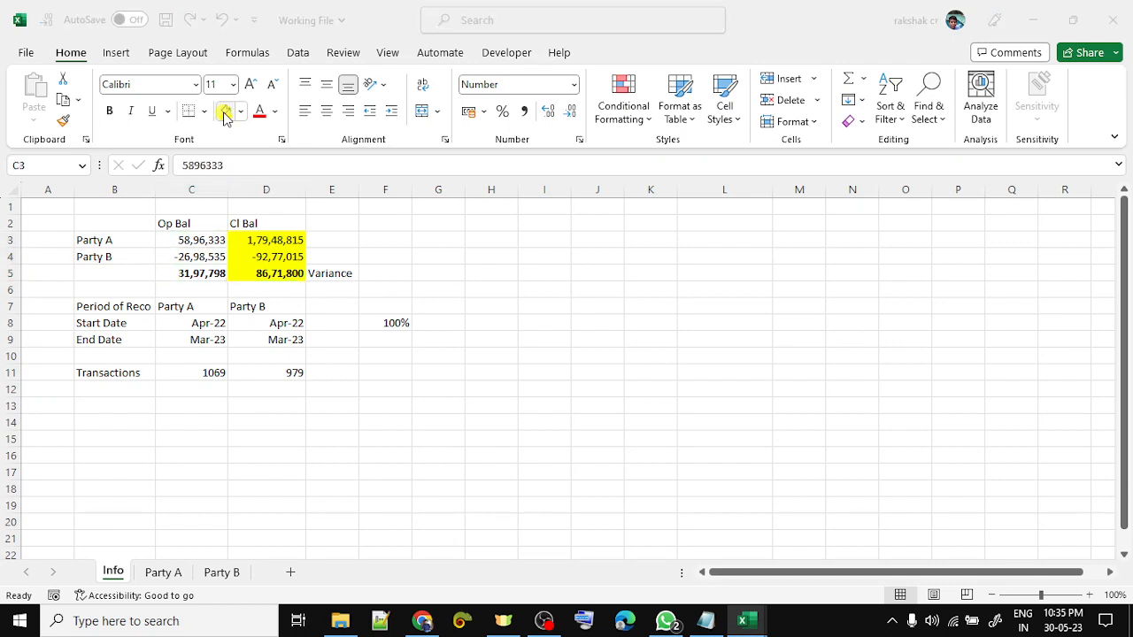
pyautogui.hotkey('alt', 'Tab')
pyautogui.press('Up')
pyautogui.press('Left')
pyautogui.press('Left')
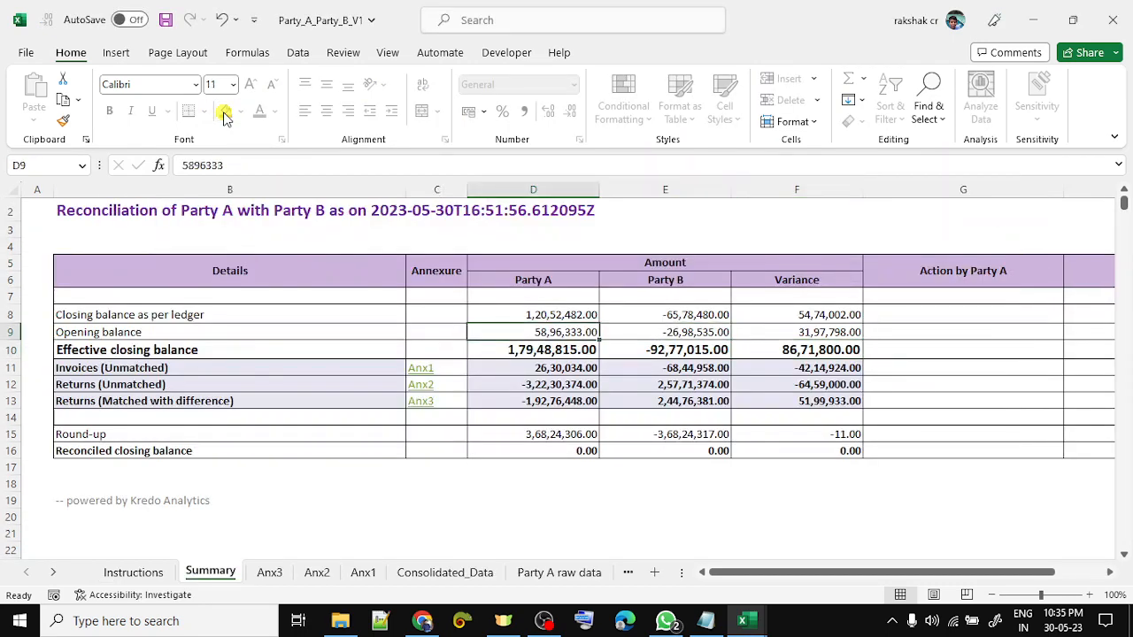
pyautogui.hotkey('alt', 'Tab')
pyautogui.press('Down')
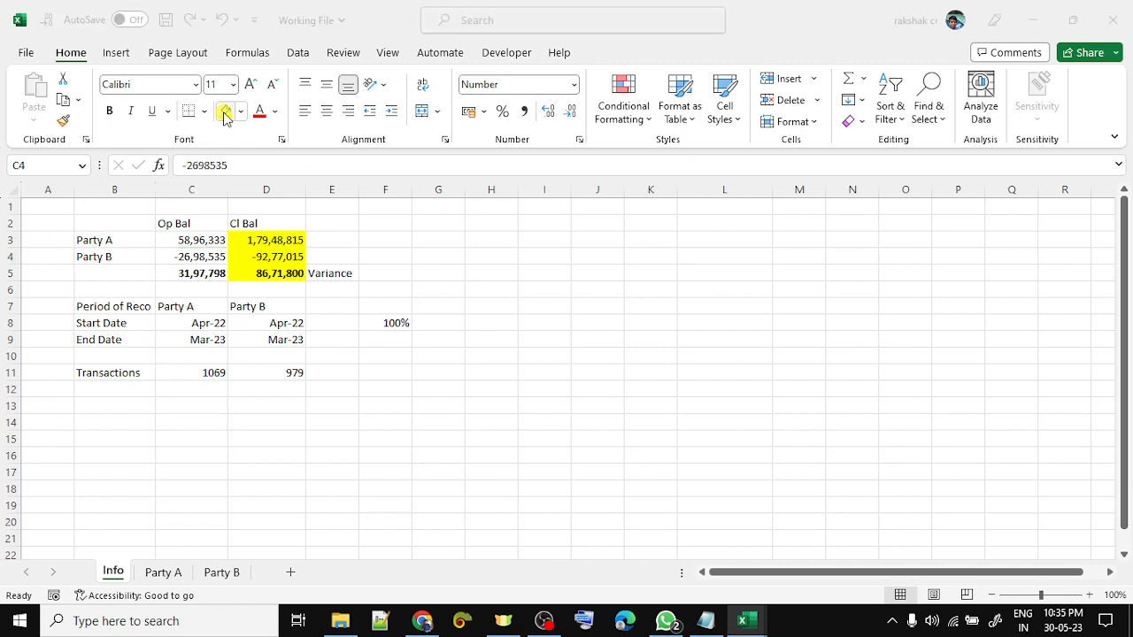
pyautogui.hotkey('alt', 'Tab')
pyautogui.press('Right')
pyautogui.press('Right')
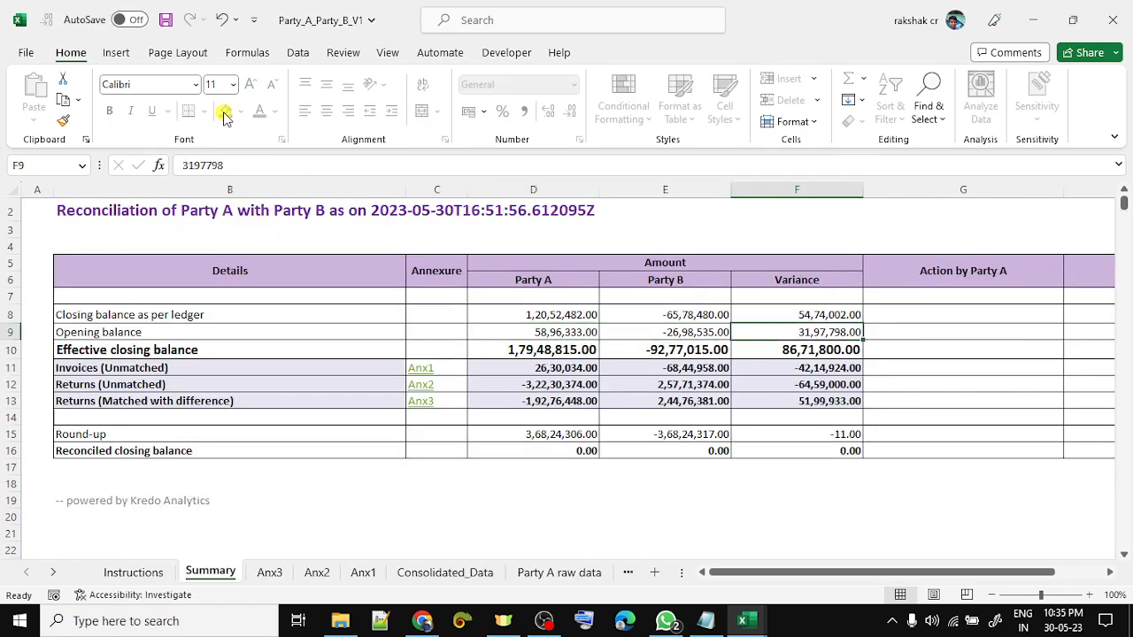
pyautogui.hotkey('alt', 'Tab')
pyautogui.press('Up')
pyautogui.hotkey('shift', 'Down')
pyautogui.hotkey('shift', 'Down')
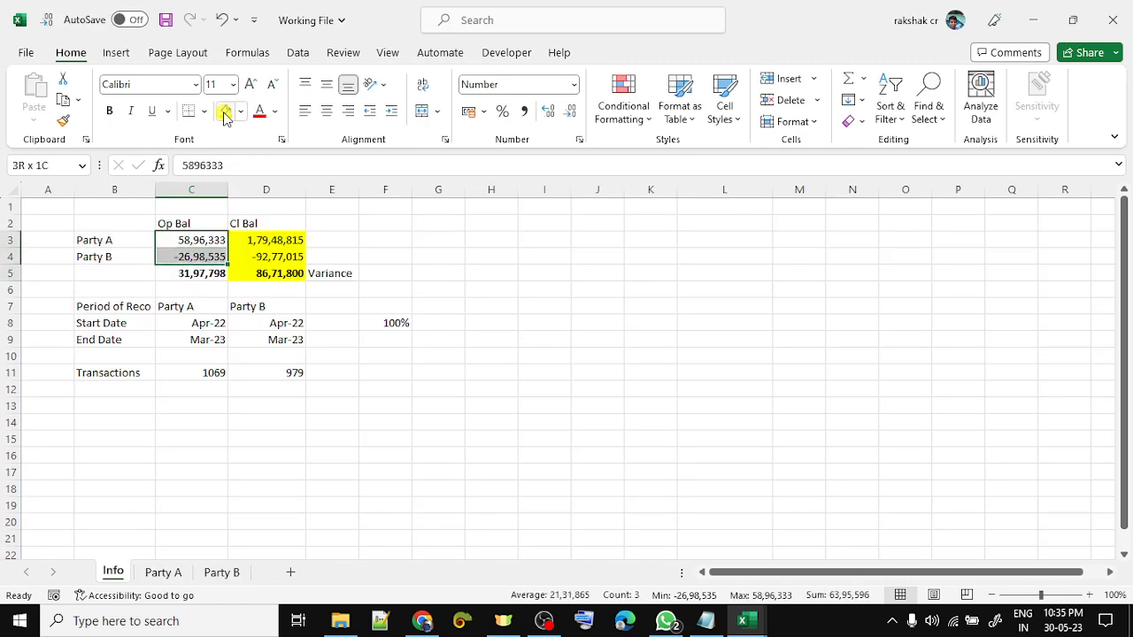
pyautogui.click(226, 113)
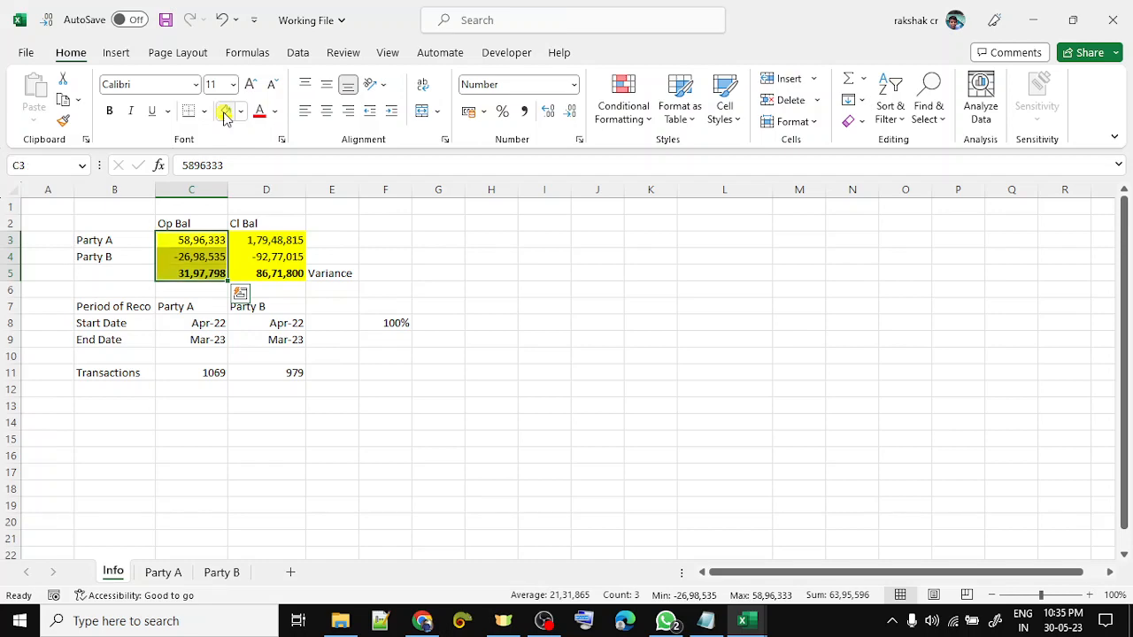
pyautogui.hotkey('alt', 'Tab')
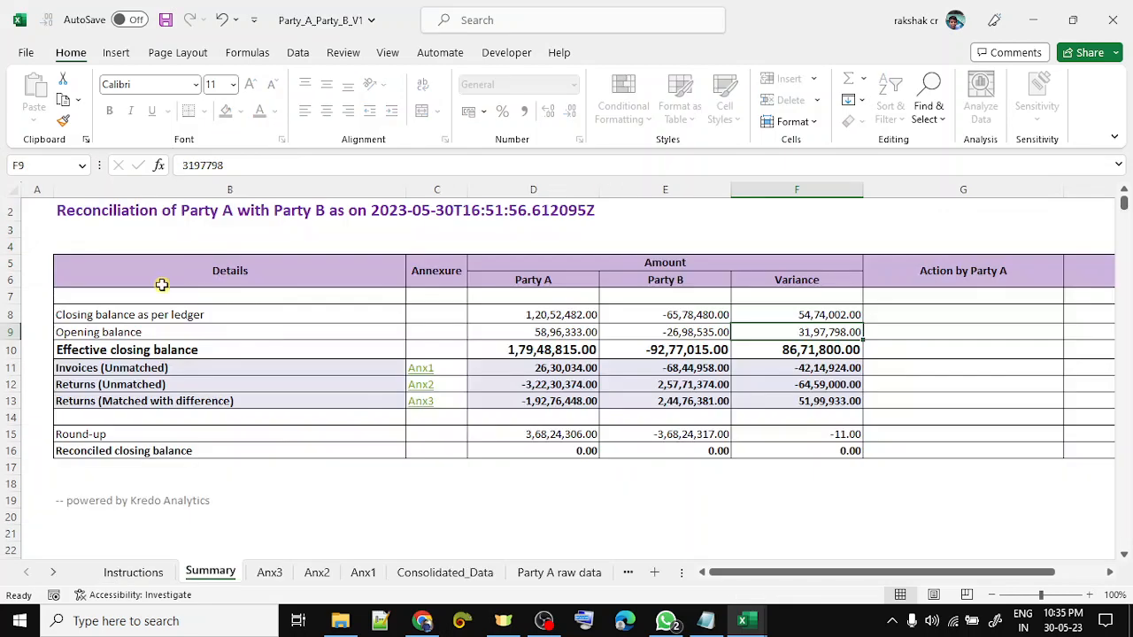
# - Review the summary's opening, closing and effective closing balance rows, then show Instructions
pyautogui.click(6, 349)
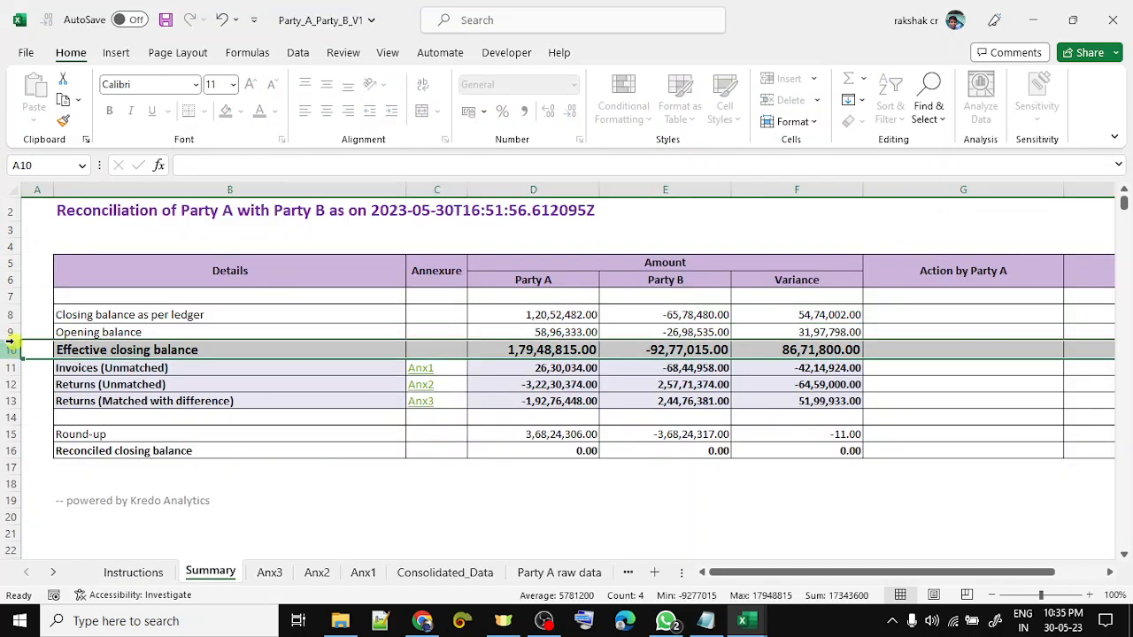
pyautogui.click(10, 331)
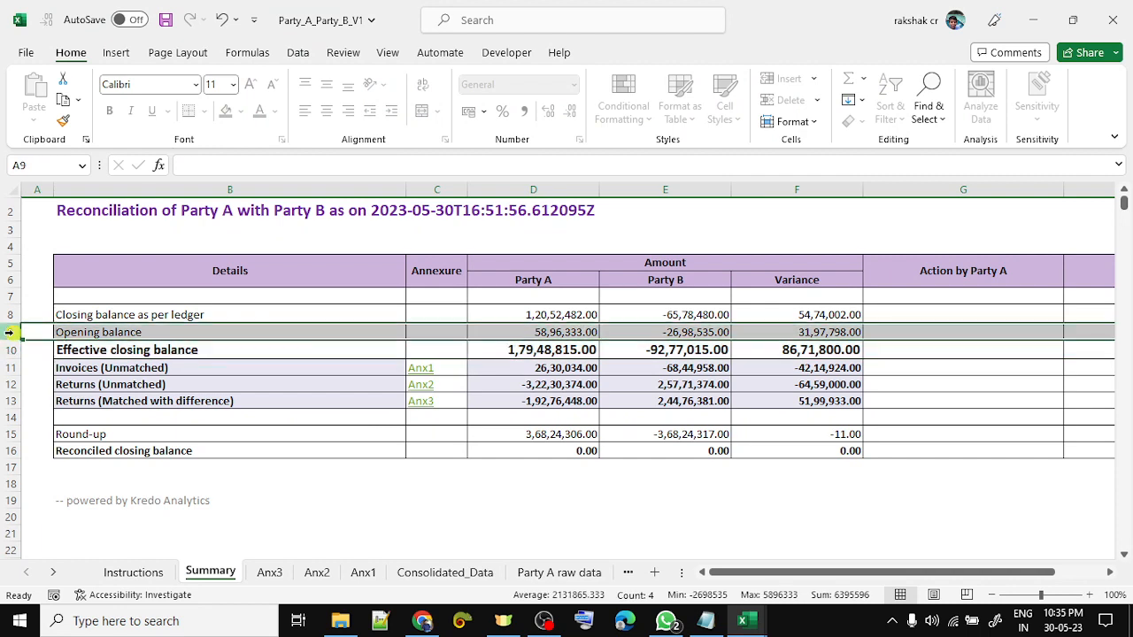
pyautogui.click(163, 351)
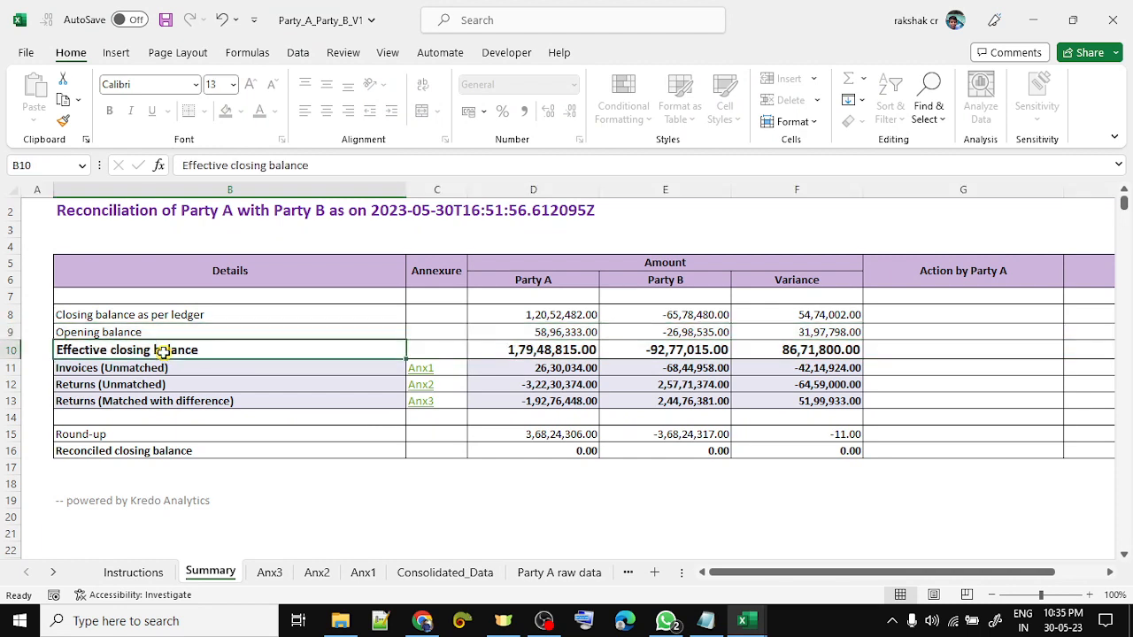
pyautogui.click(129, 316)
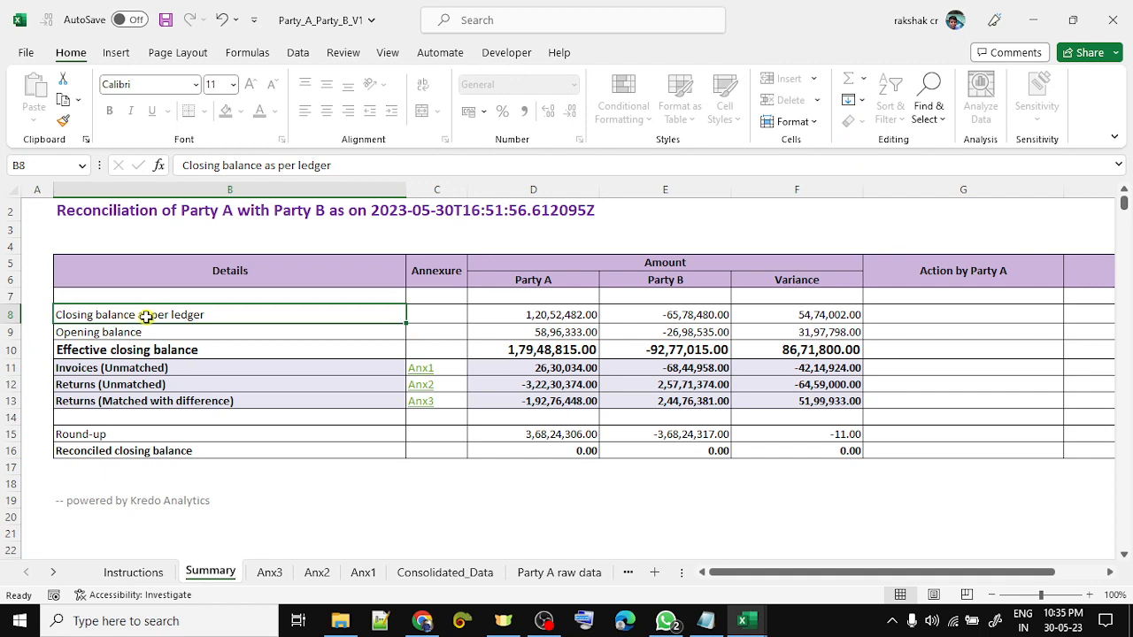
pyautogui.click(162, 351)
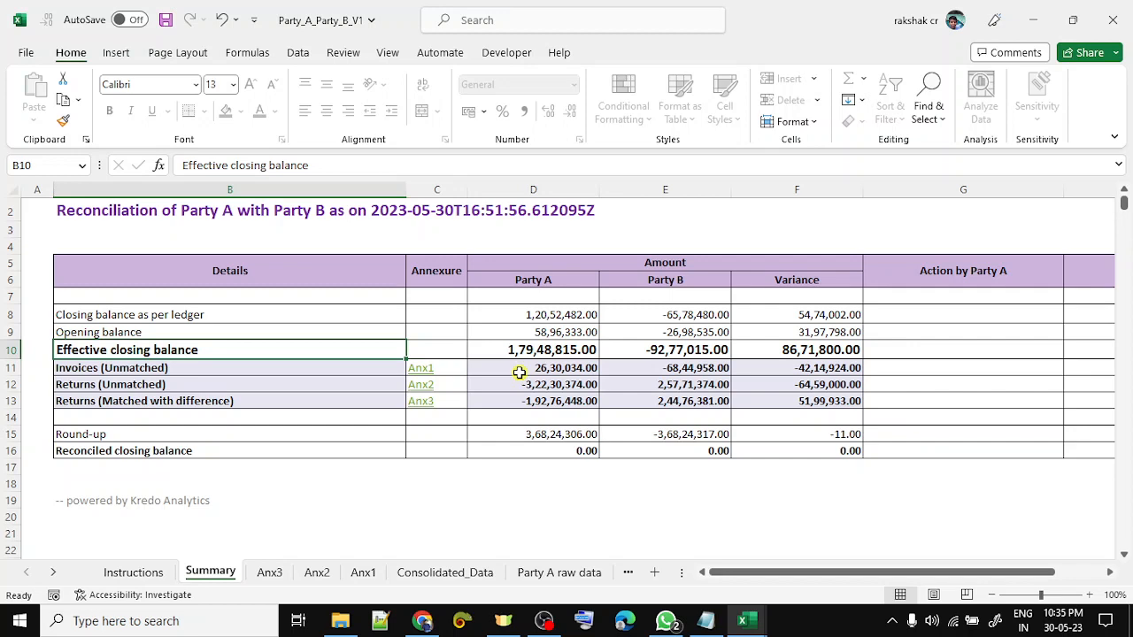
pyautogui.click(454, 573)
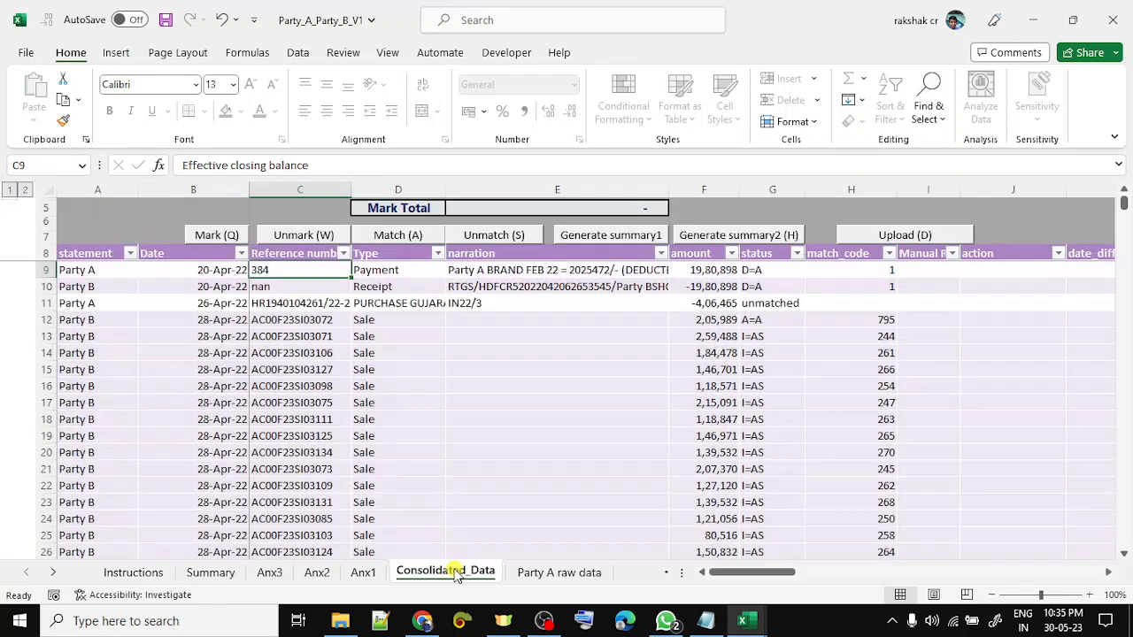
pyautogui.click(142, 575)
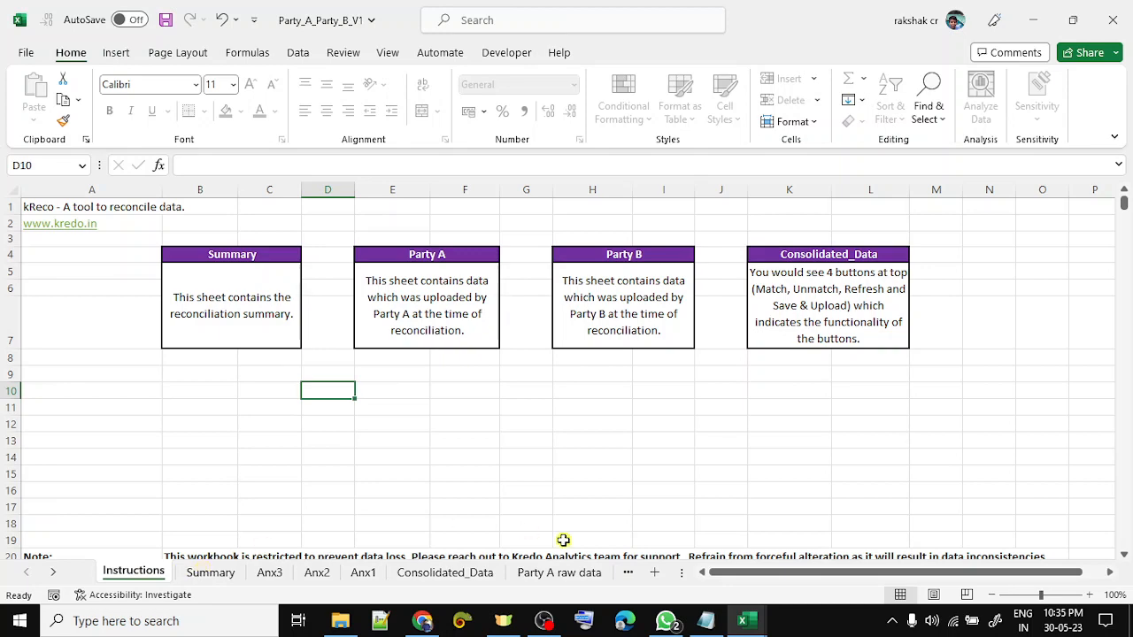
pyautogui.rightClick(124, 573)
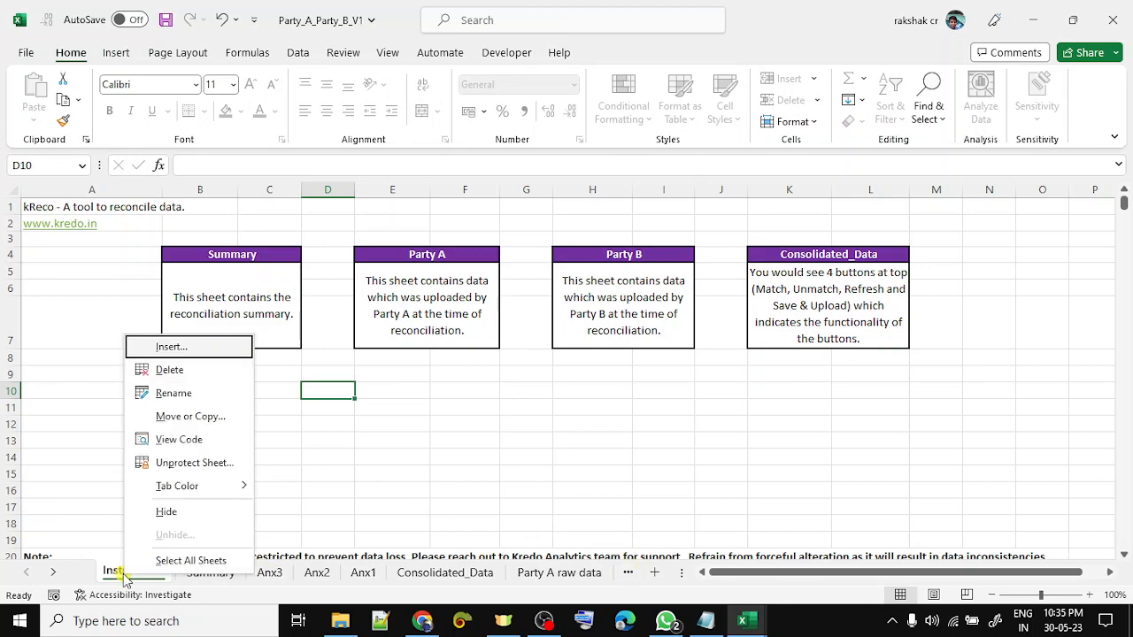
pyautogui.click(62, 476)
pyautogui.scroll(-4, 59, 469)
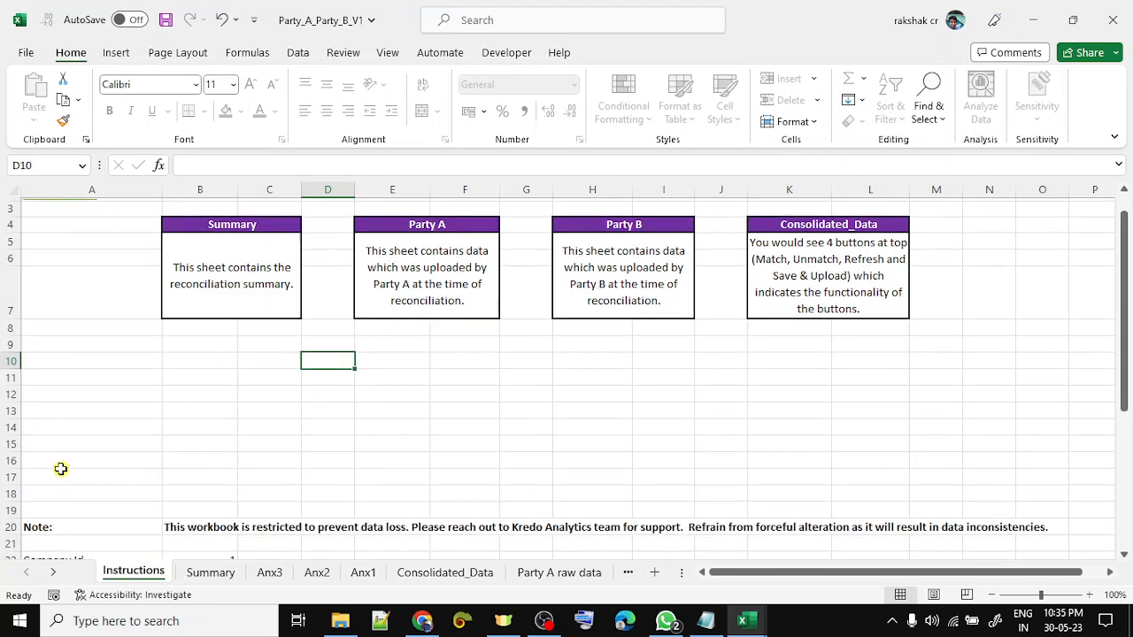
pyautogui.scroll(-4, 59, 465)
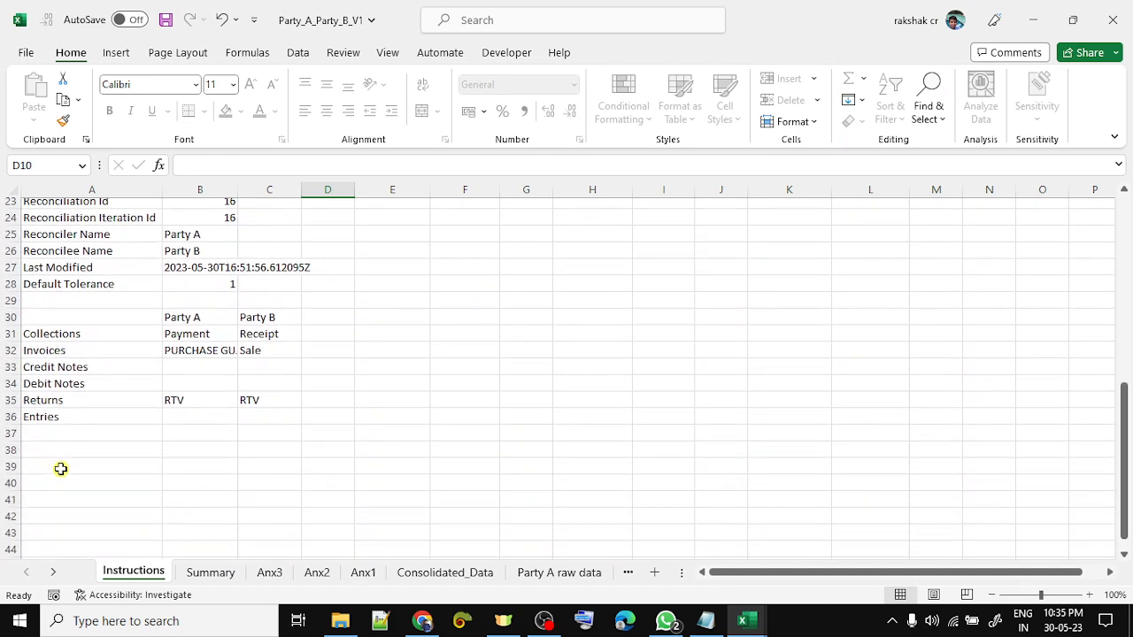
pyautogui.scroll(3, 68, 465)
pyautogui.scroll(-2, 171, 500)
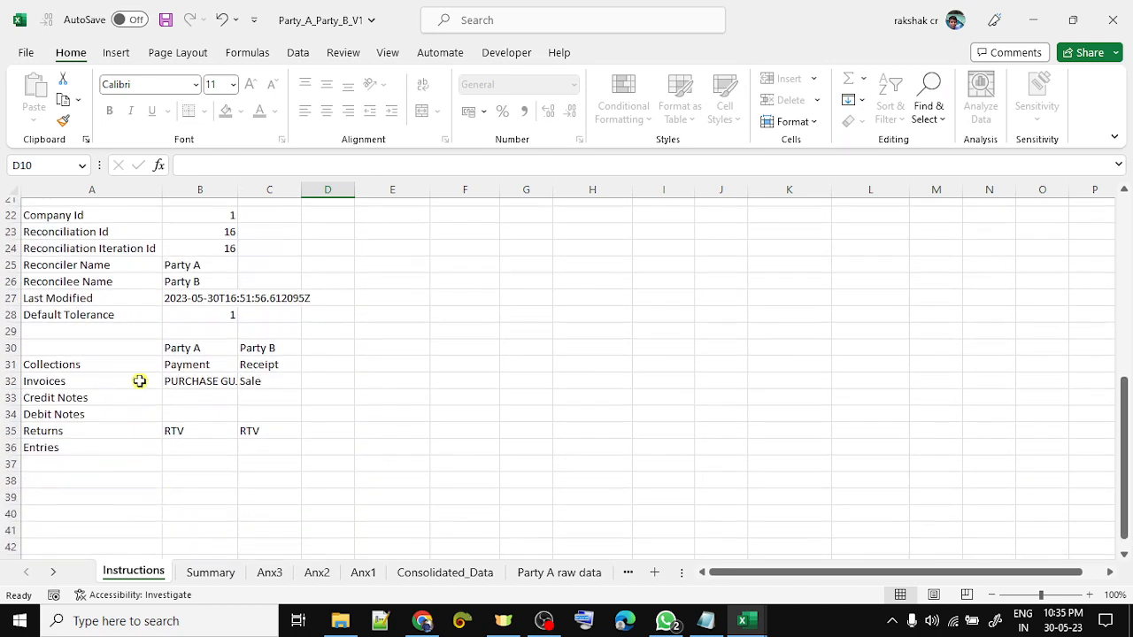
pyautogui.moveTo(86, 363); pyautogui.dragTo(274, 458)
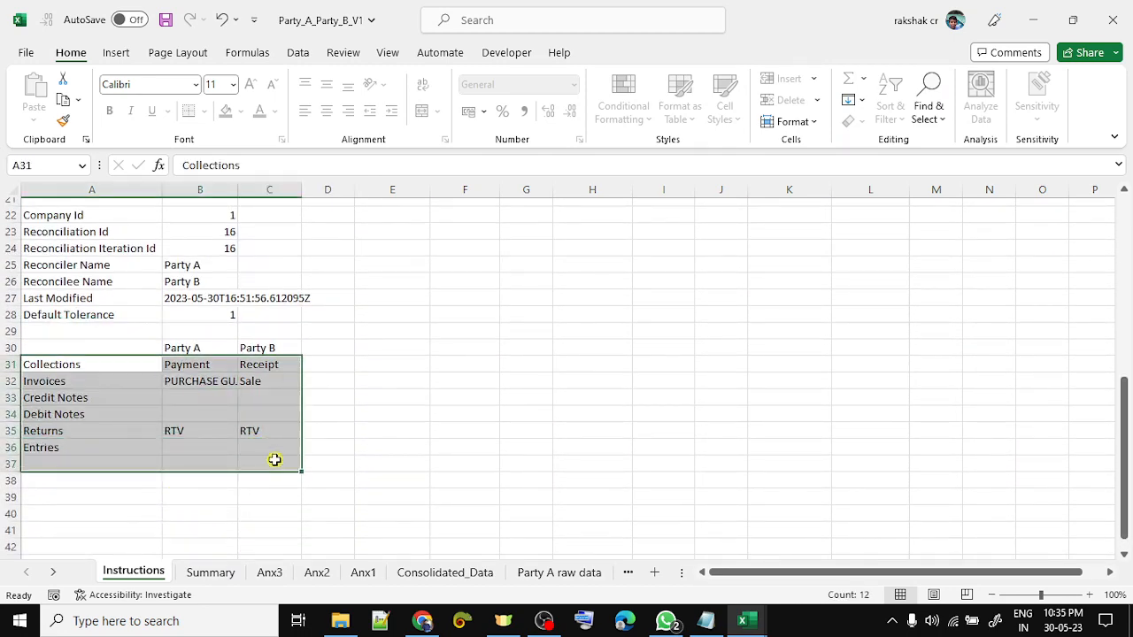
pyautogui.click(417, 447)
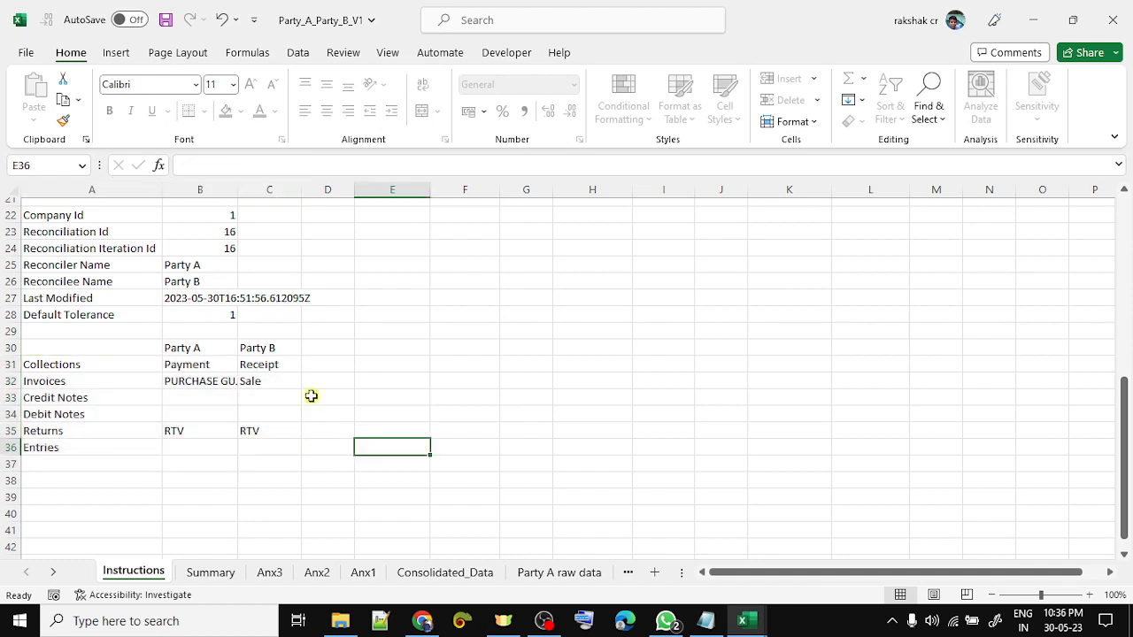
pyautogui.click(193, 233)
pyautogui.click(10, 232)
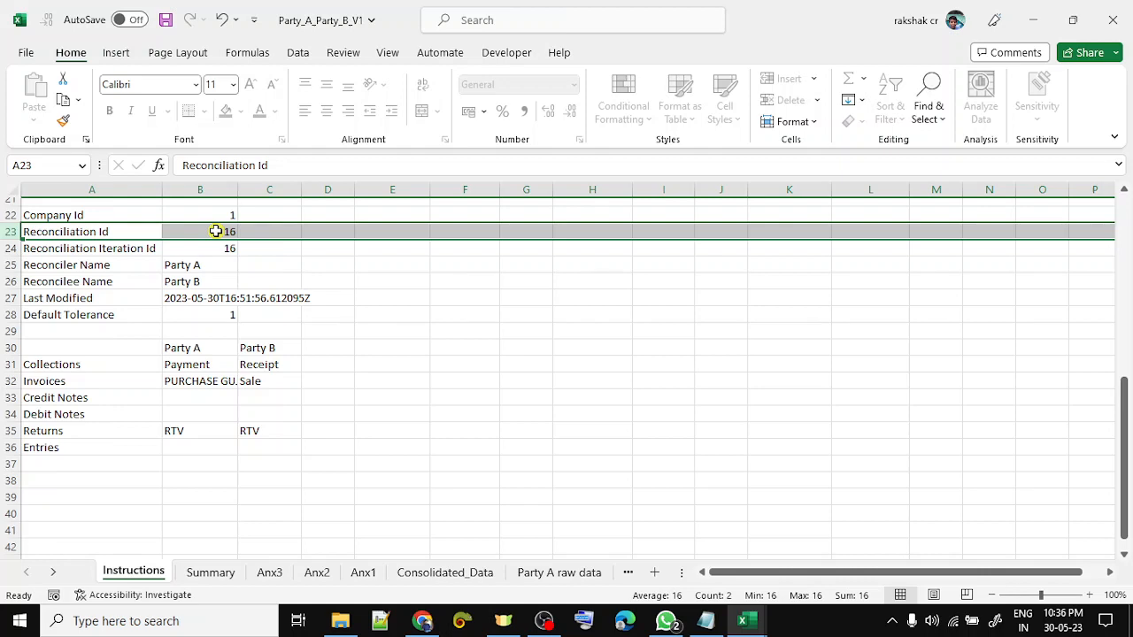
# - Return to Consolidated_Data and inspect the statement column down to its last row
pyautogui.click(469, 580)
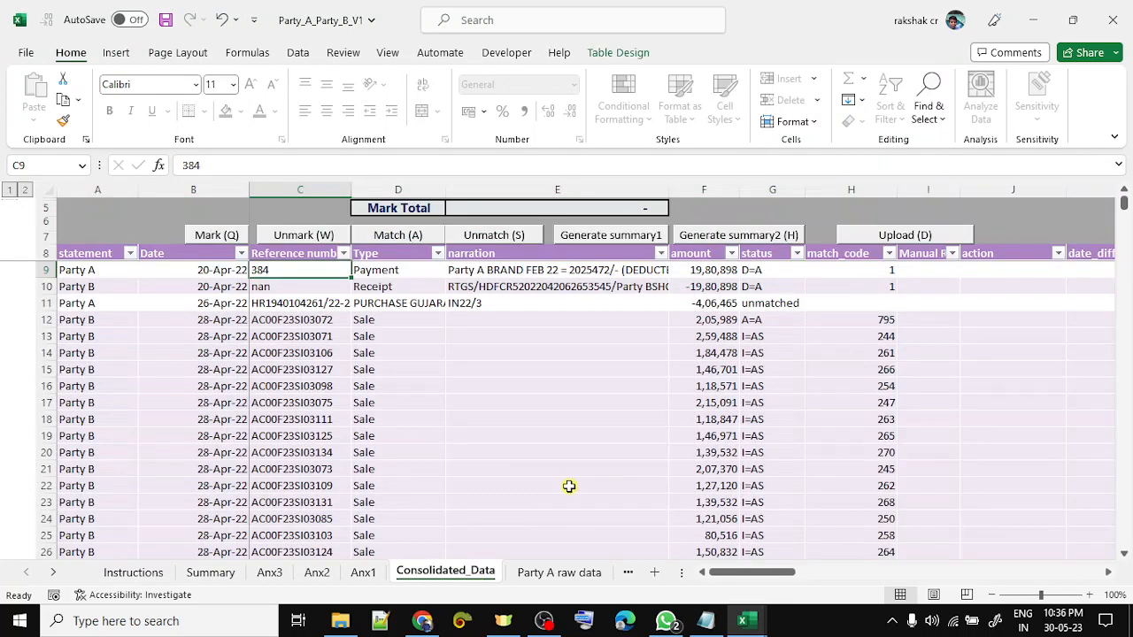
pyautogui.press('Up')
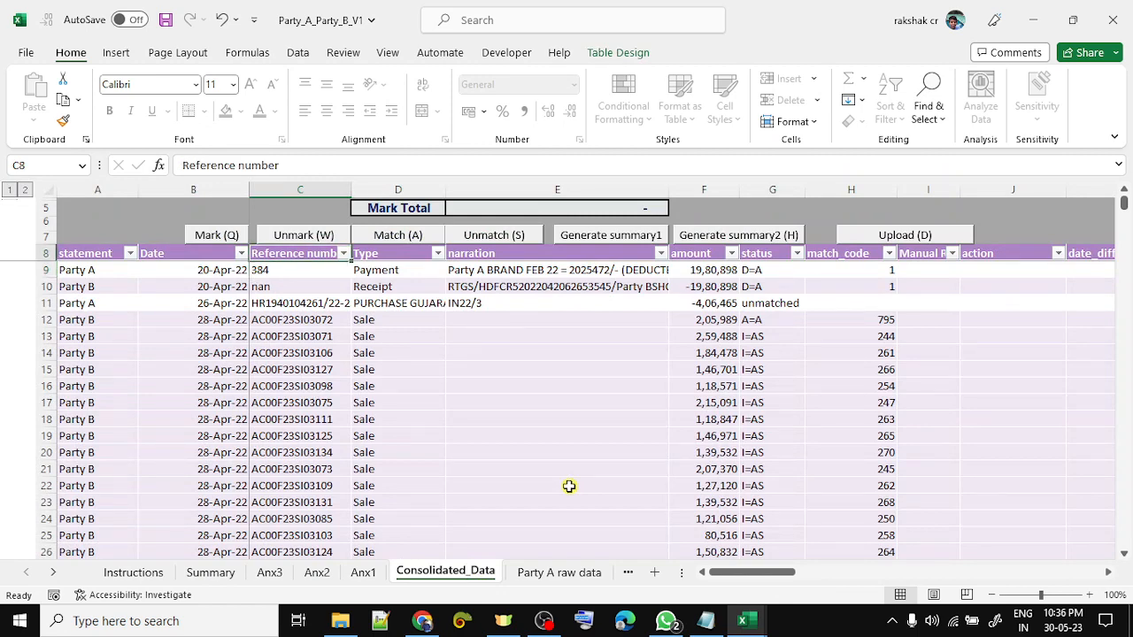
pyautogui.press('Left')
pyautogui.press('Left')
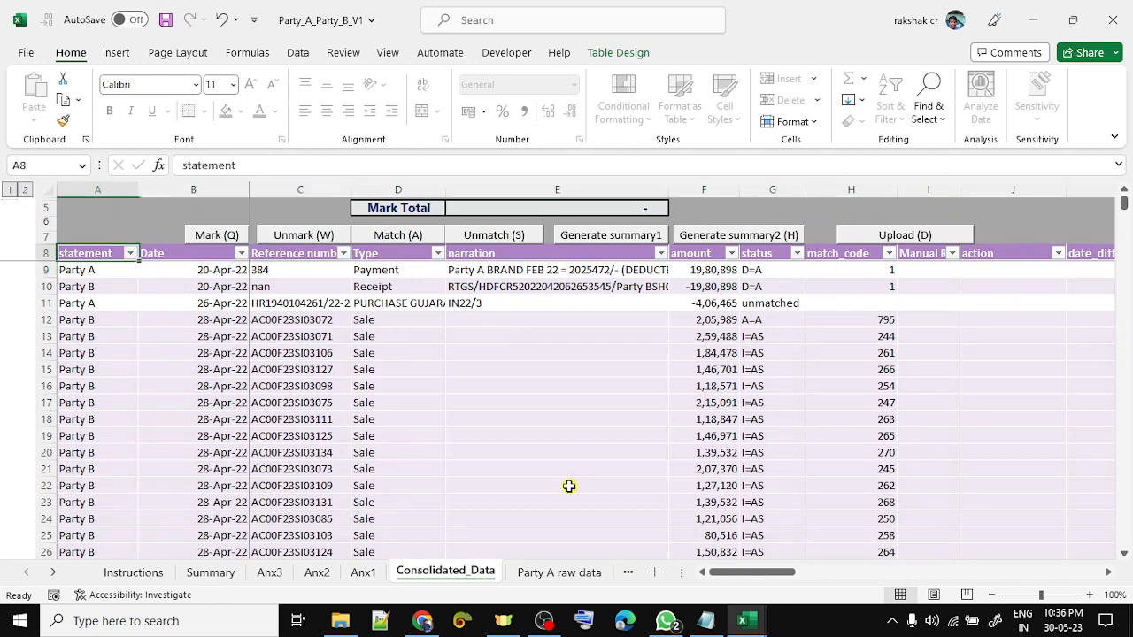
pyautogui.hotkey('ctrl', 'shift', 'Down')
pyautogui.press('Up')
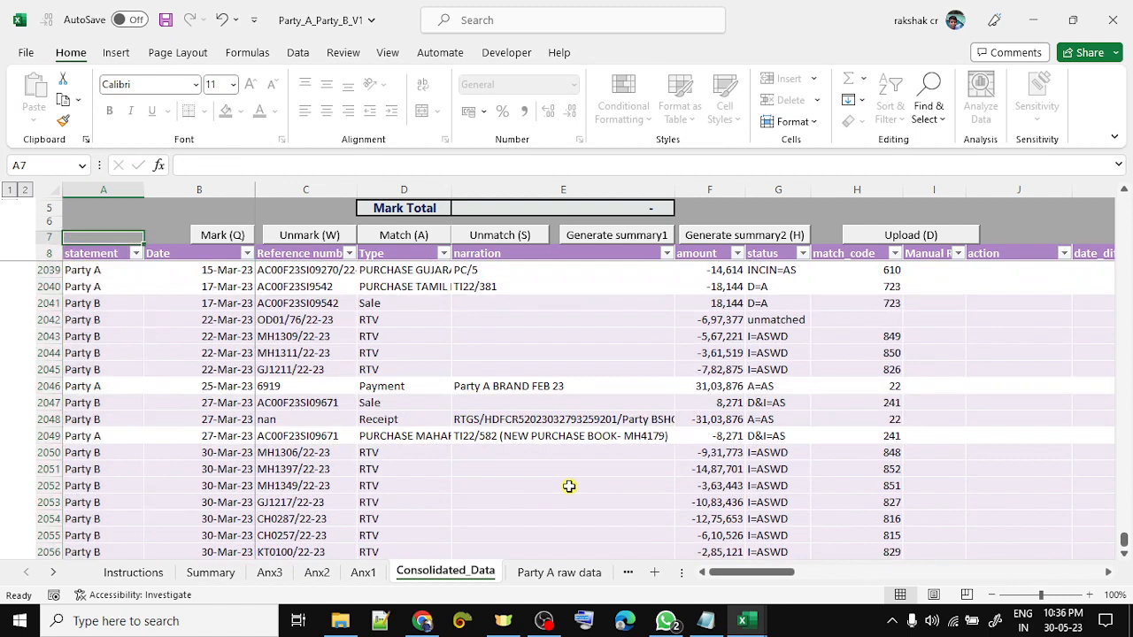
pyautogui.press('Down')
pyautogui.press('Down')
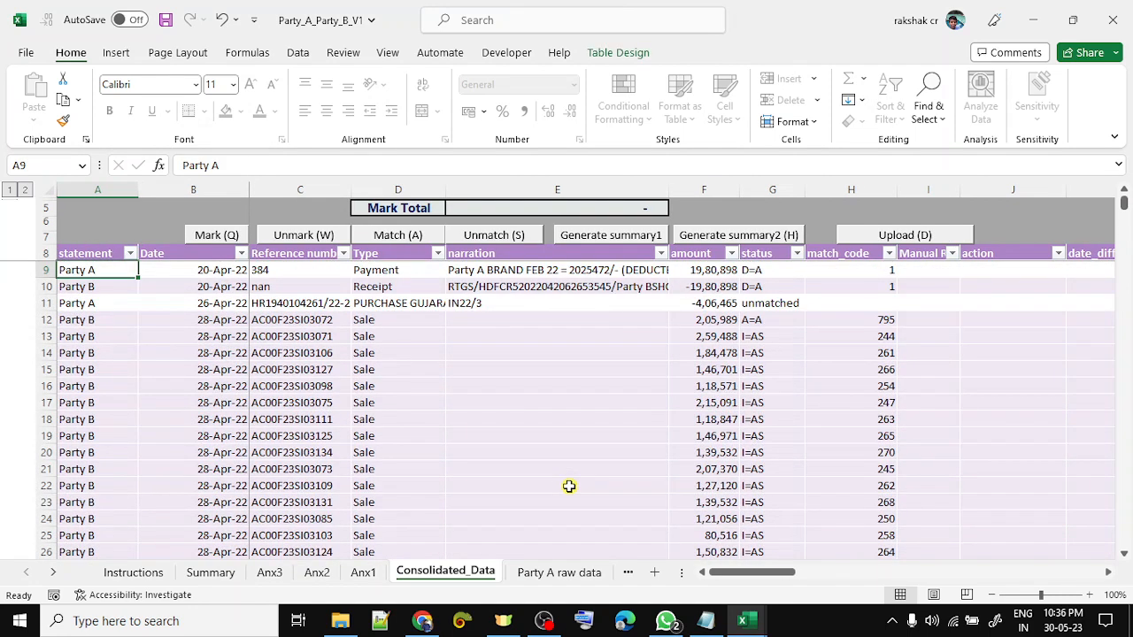
pyautogui.hscroll(6, 569, 486)
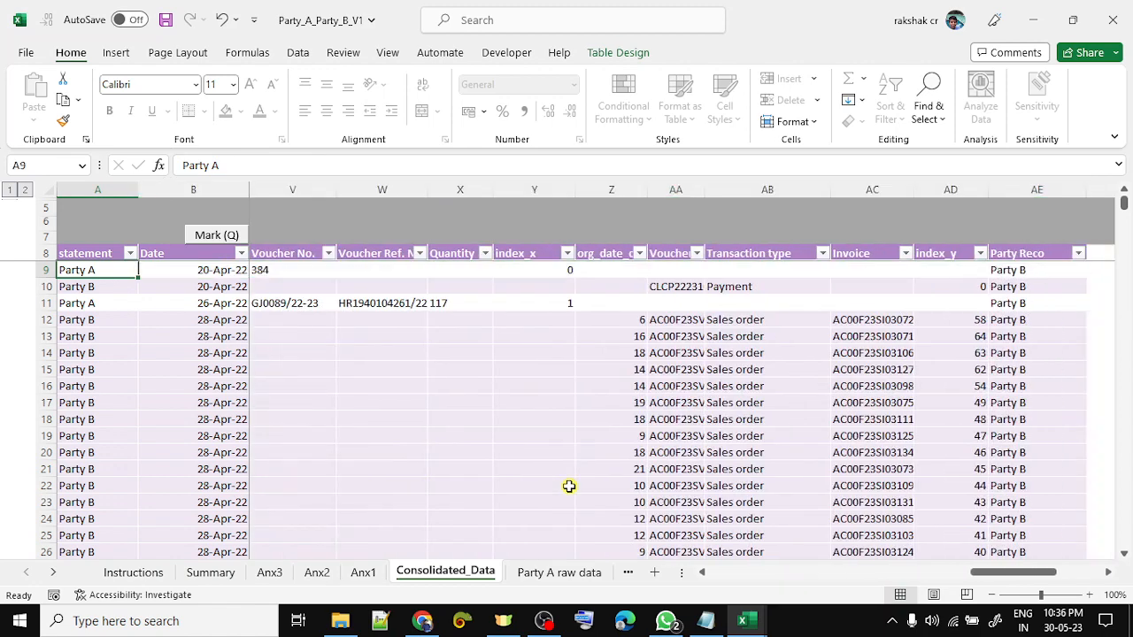
pyautogui.press('Right')
pyautogui.press('Right')
pyautogui.press('Home')
pyautogui.hotkey('shift', 'Down')
pyautogui.hotkey('shift', 'Down')
pyautogui.hotkey('shift', 'Down')
pyautogui.hotkey('shift', 'Down')
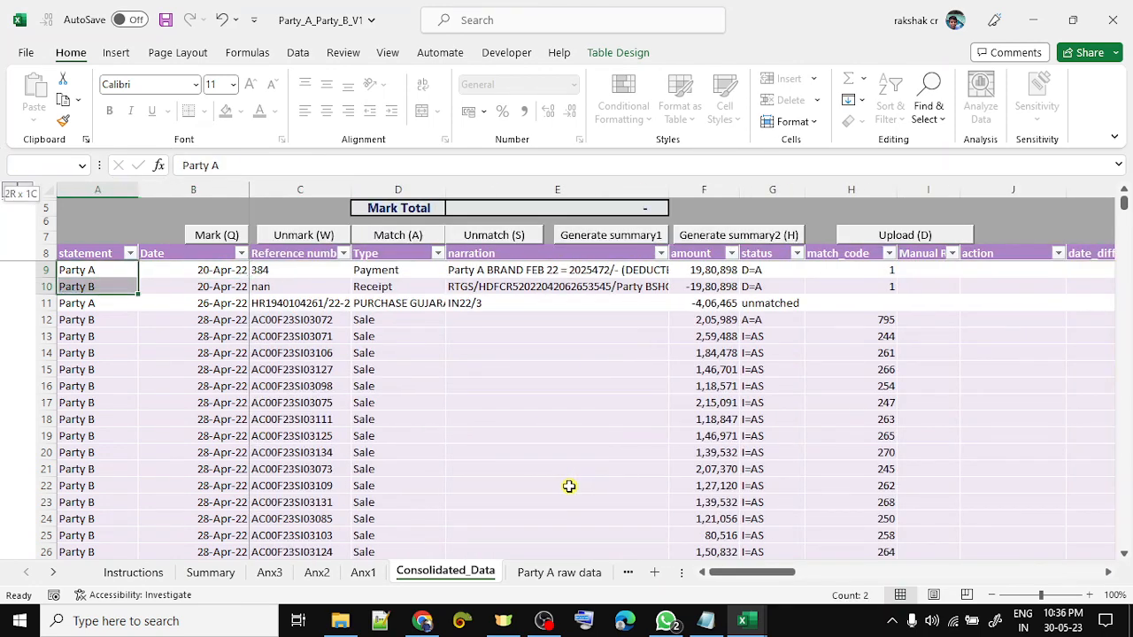
pyautogui.press('Right')
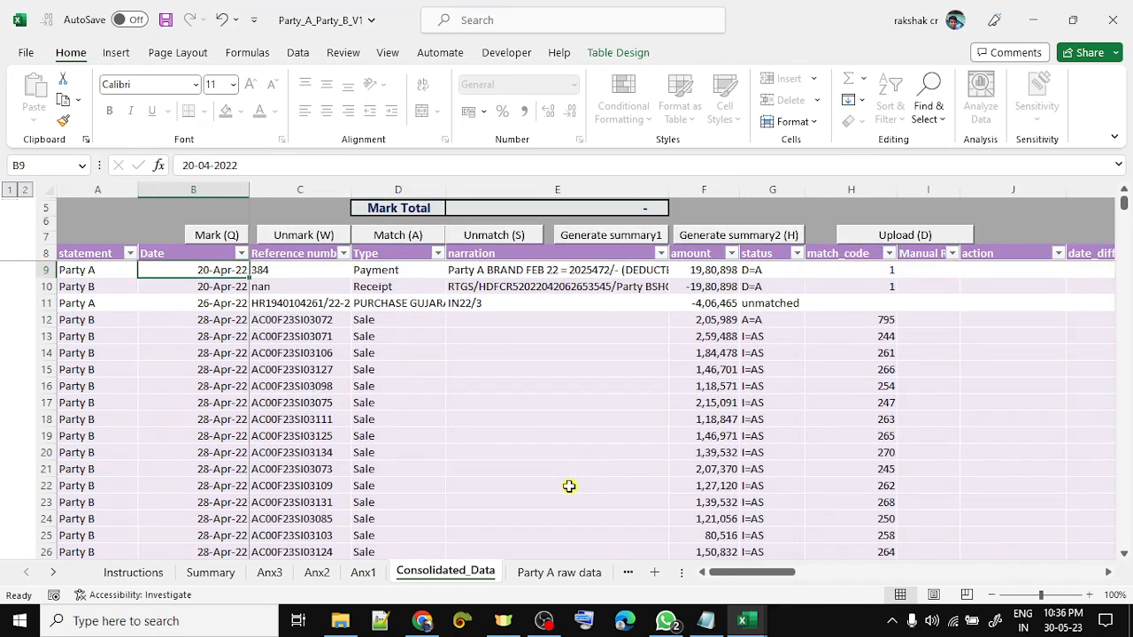
pyautogui.hotkey('shift', 'Down')
pyautogui.hotkey('shift', 'Down')
pyautogui.hotkey('shift', 'Down')
pyautogui.hotkey('shift', 'Down')
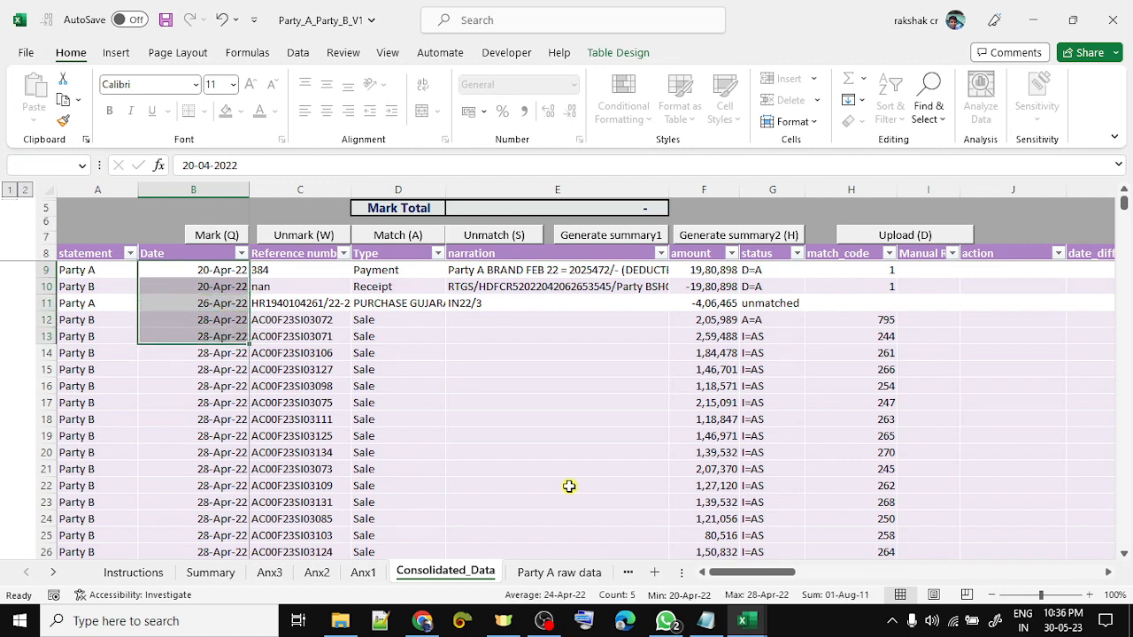
pyautogui.press('Right')
pyautogui.press('Right')
pyautogui.press('Right')
pyautogui.press('Right')
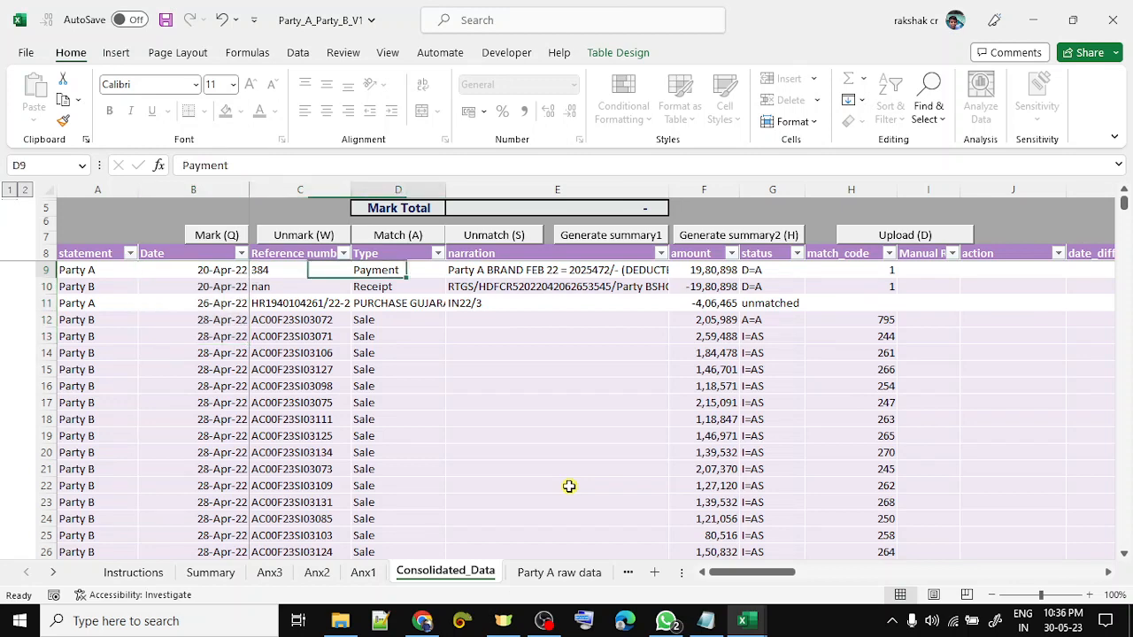
pyautogui.hotkey('shift', 'Down')
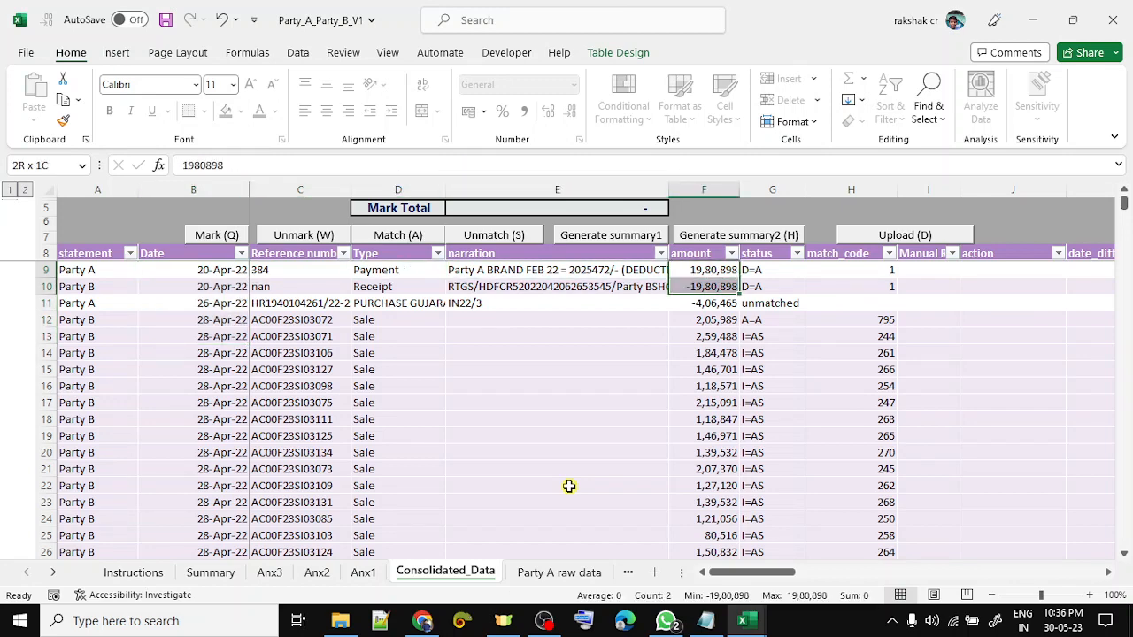
pyautogui.press('Down')
pyautogui.press('Down')
pyautogui.press('Down')
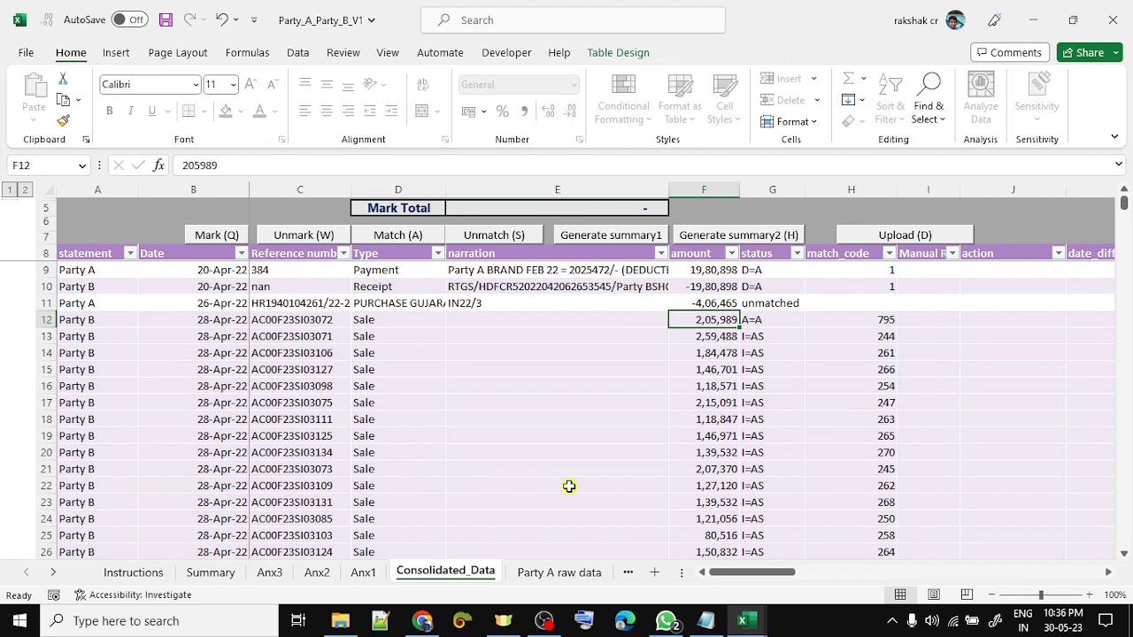
pyautogui.press('Left')
pyautogui.press('Left')
pyautogui.press('Left')
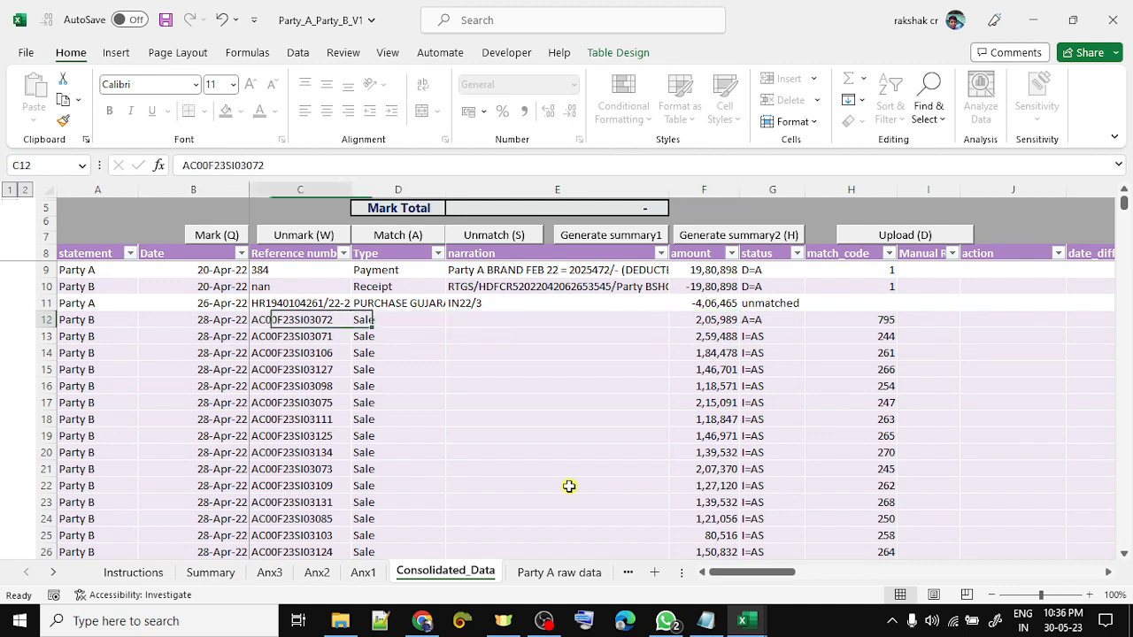
pyautogui.press('Left')
pyautogui.press('Up')
pyautogui.press('Up')
pyautogui.press('Up')
pyautogui.press('Left')
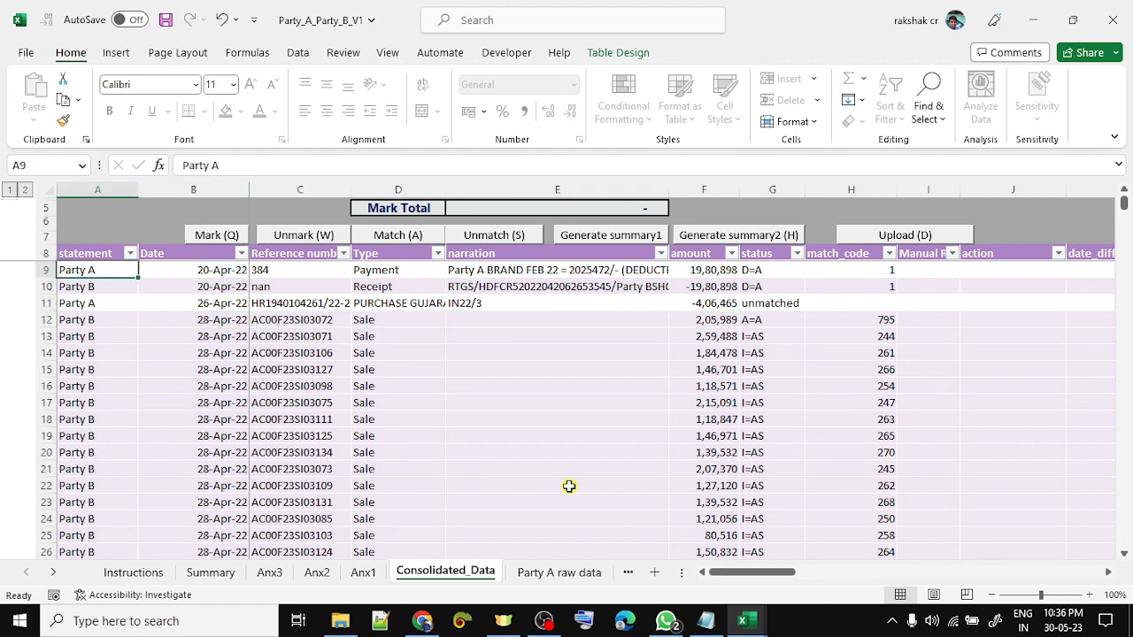
pyautogui.press('Right')
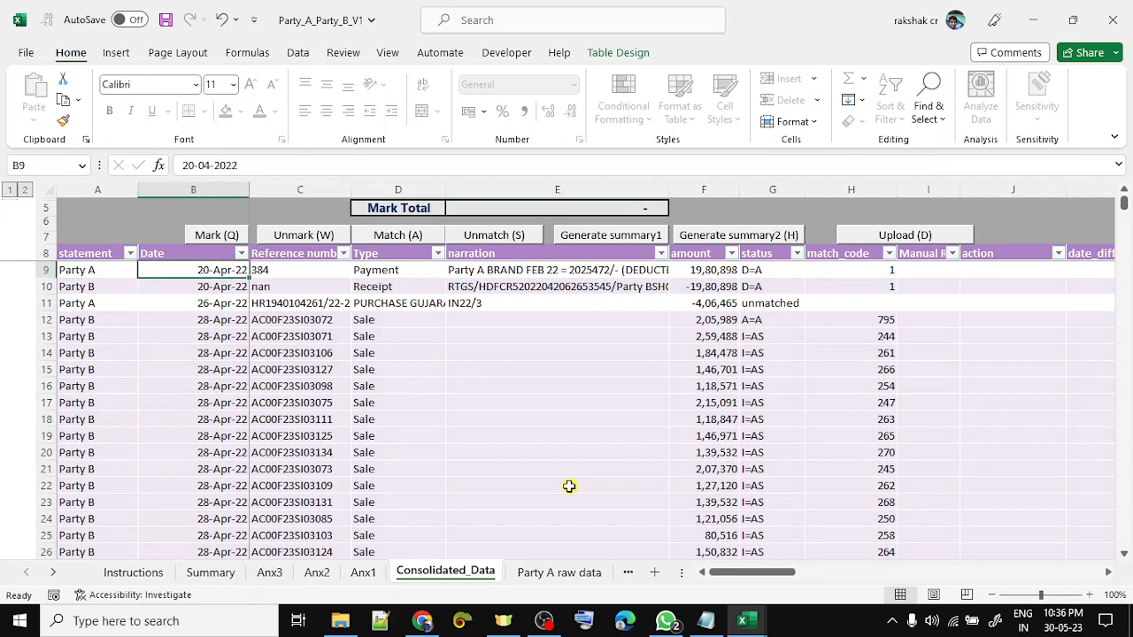
pyautogui.press('Right')
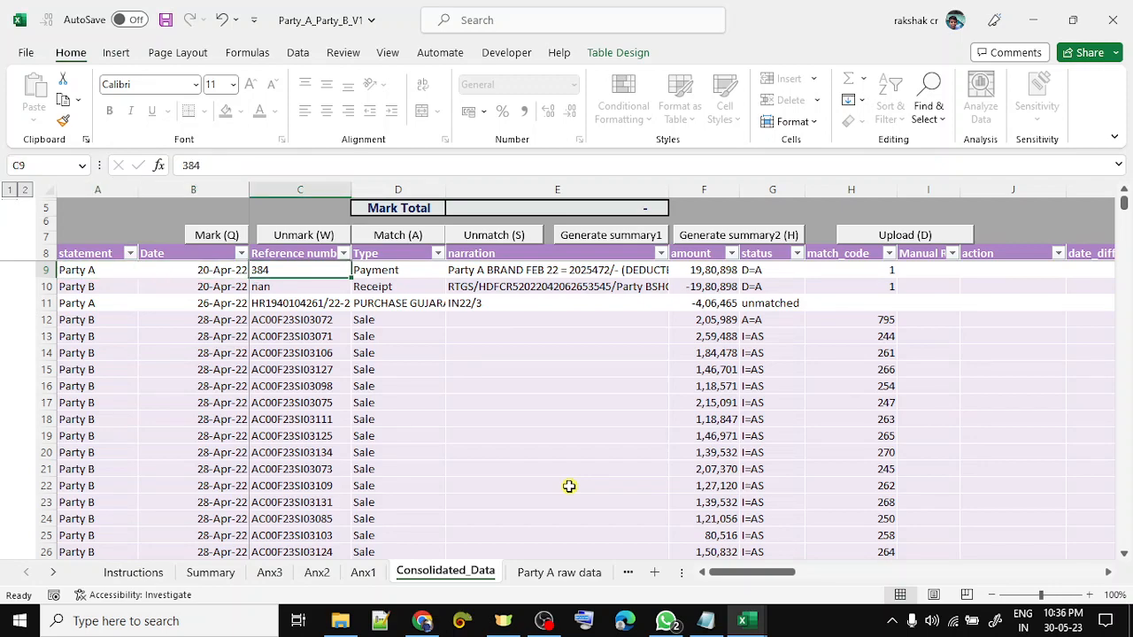
pyautogui.hotkey('ctrl', 'shift', 'Down')
pyautogui.press('Right')
pyautogui.hotkey('ctrl', 'shift', 'Down')
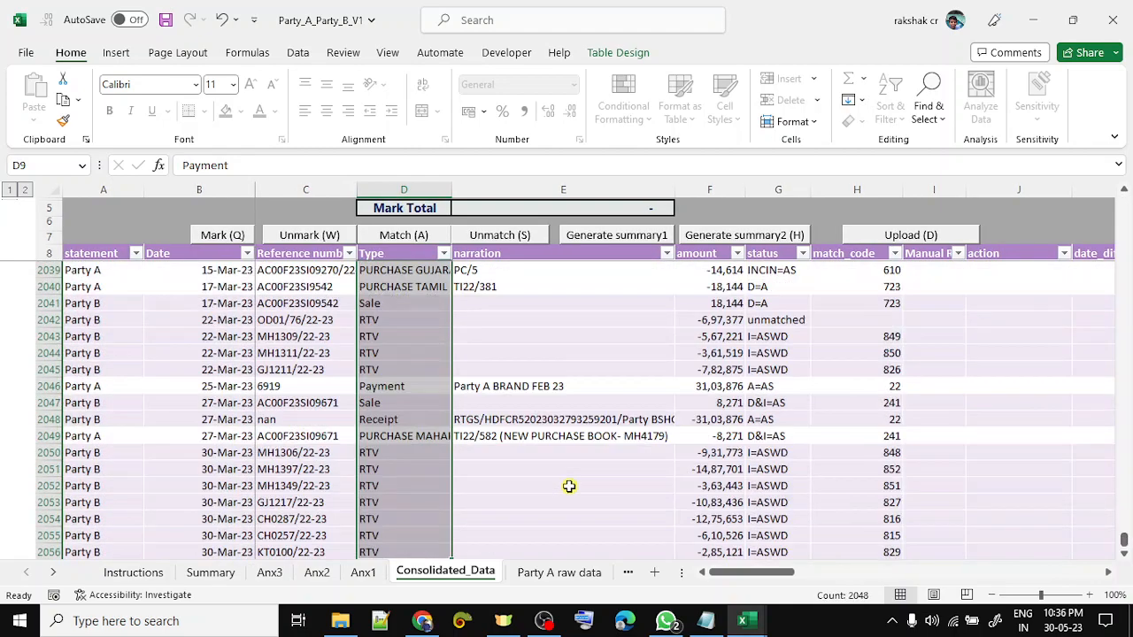
pyautogui.press('Right')
pyautogui.hotkey('ctrl', 'shift', 'Down')
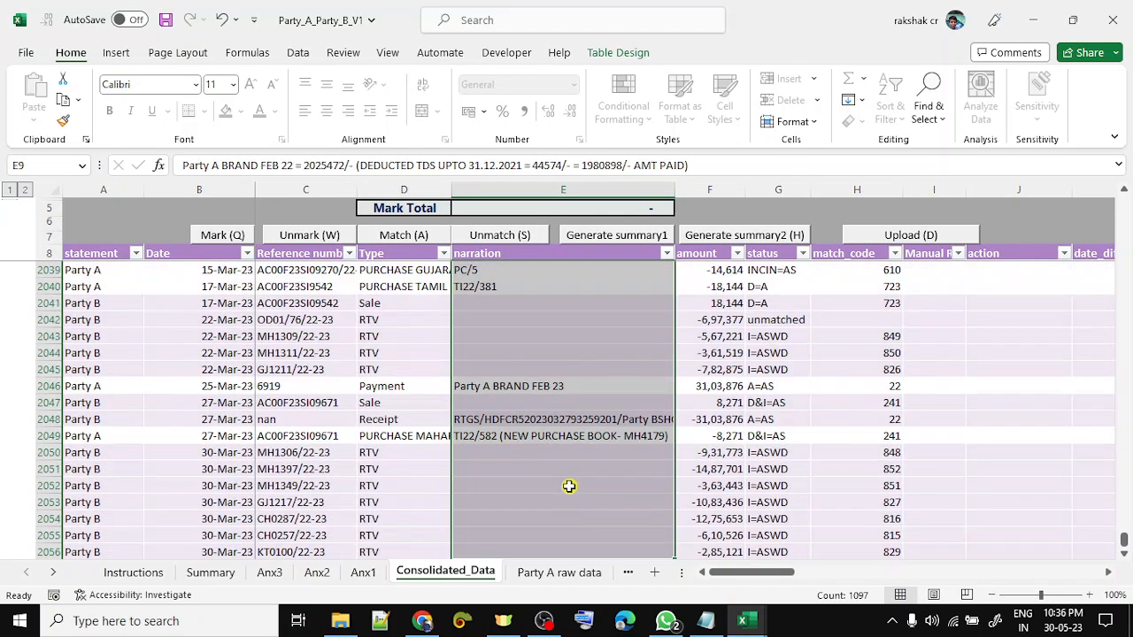
pyautogui.press('Right')
pyautogui.hotkey('ctrl', 'shift', 'Down')
pyautogui.press('Up')
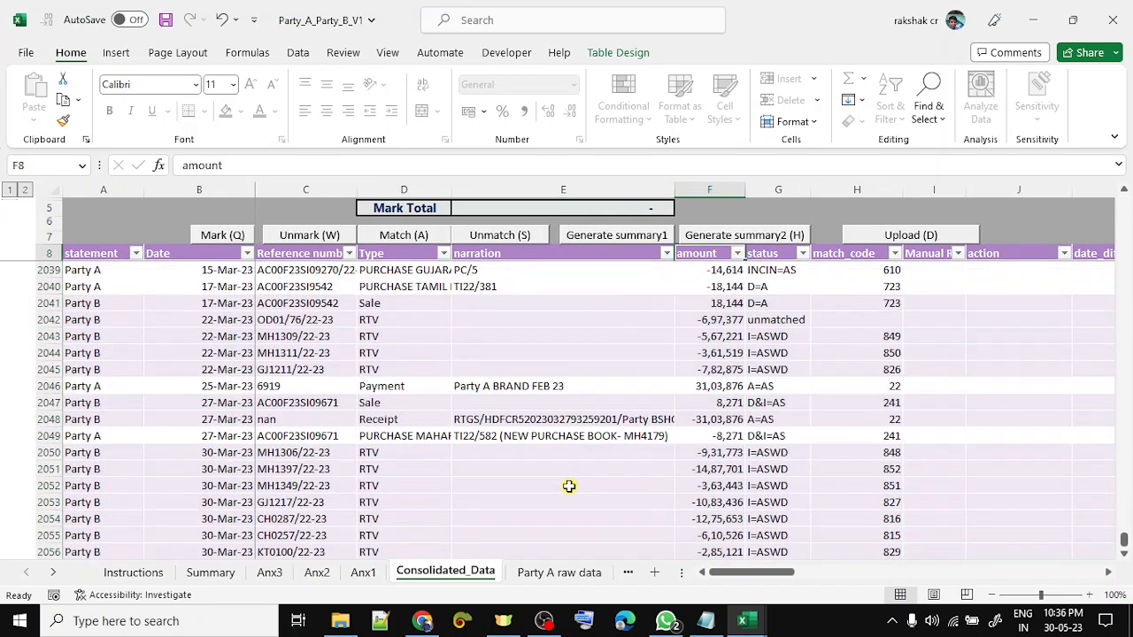
pyautogui.press('Down')
pyautogui.press('Up')
pyautogui.press('Right')
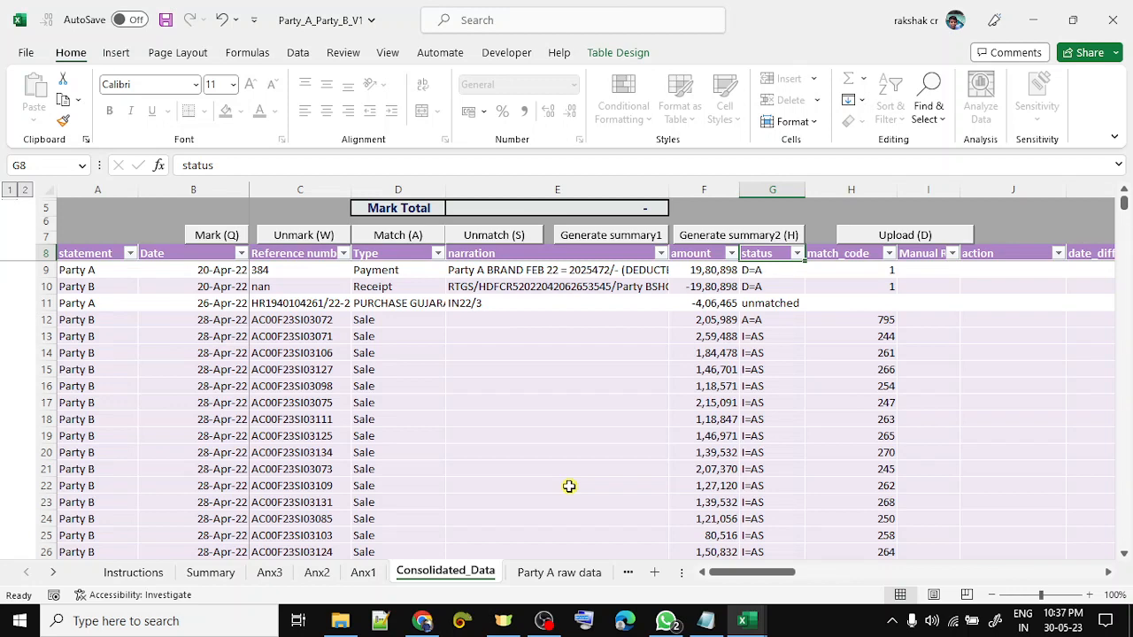
# - Filter the status column to show only A=A rows
pyautogui.hotkey('alt', 'Down')
pyautogui.press('Down')
pyautogui.press('Down')
pyautogui.press('Down')
pyautogui.press('Down')
pyautogui.press('Down')
pyautogui.press('Down')
pyautogui.press('Down')
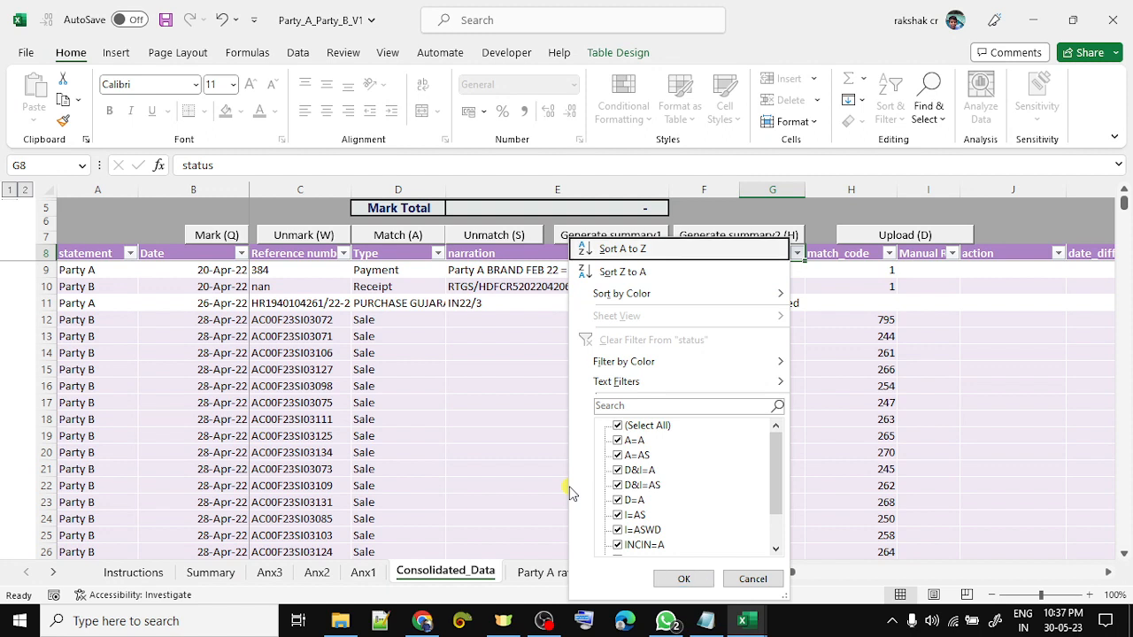
pyautogui.press('space')
pyautogui.press('Down')
pyautogui.press('Down')
pyautogui.press('Down')
pyautogui.press('Down')
pyautogui.press('Down')
pyautogui.press('Down')
pyautogui.press('Down')
pyautogui.press('Down')
pyautogui.press('Down')
pyautogui.press('Down')
pyautogui.press('Down')
pyautogui.press('Down')
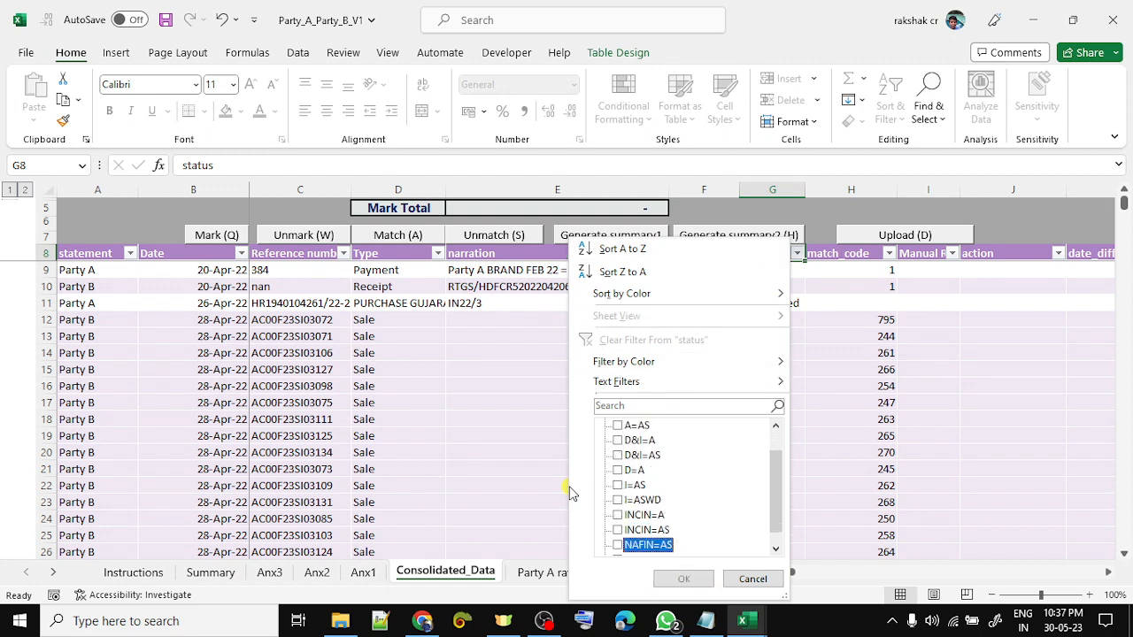
pyautogui.press('Up')
pyautogui.press('Up')
pyautogui.press('Up')
pyautogui.press('Up')
pyautogui.press('Up')
pyautogui.press('Up')
pyautogui.press('Up')
pyautogui.press('Up')
pyautogui.press('Up')
pyautogui.press('Up')
pyautogui.press('Up')
pyautogui.press('Up')
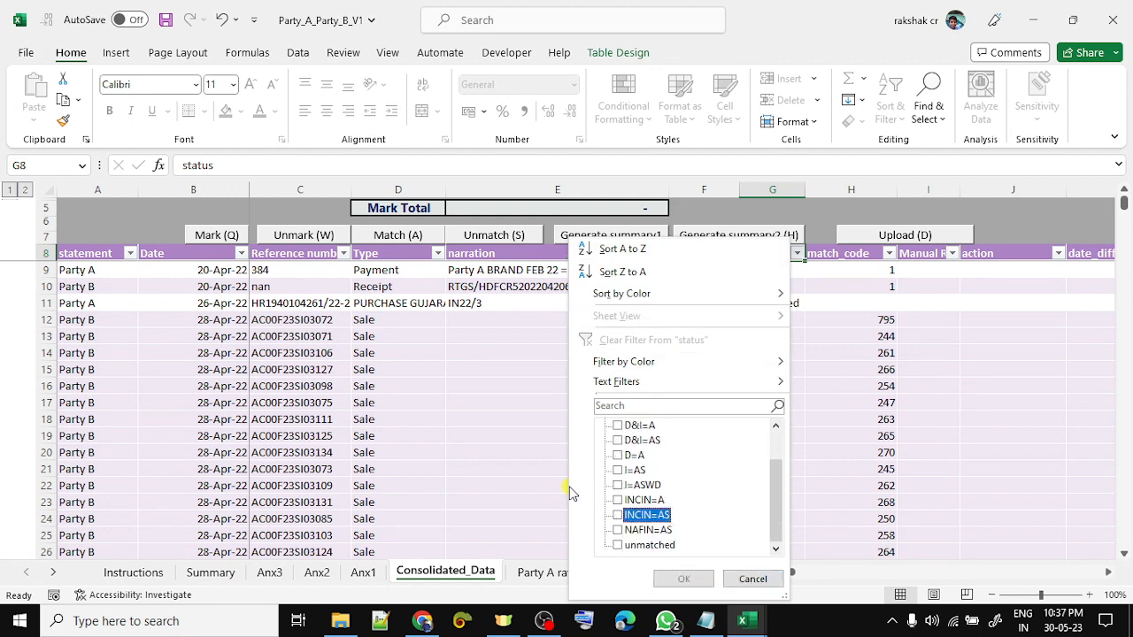
pyautogui.press('Down')
pyautogui.press('space')
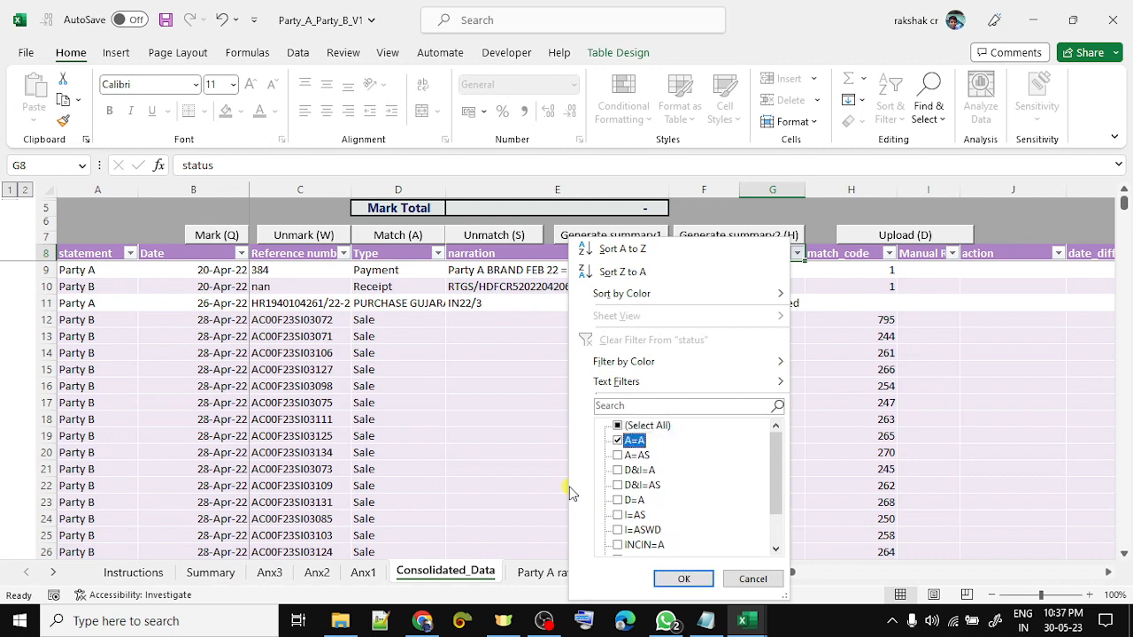
pyautogui.press('Return')
pyautogui.press('Down')
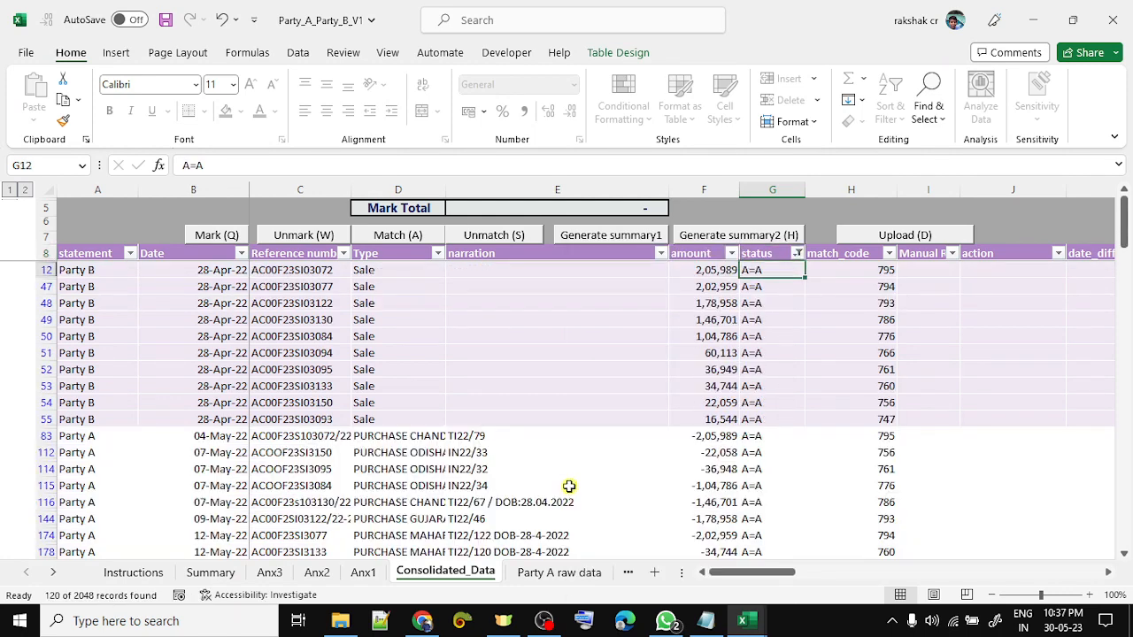
# - Filter match_code to 795 and select both amounts to confirm they offset
pyautogui.press('Right')
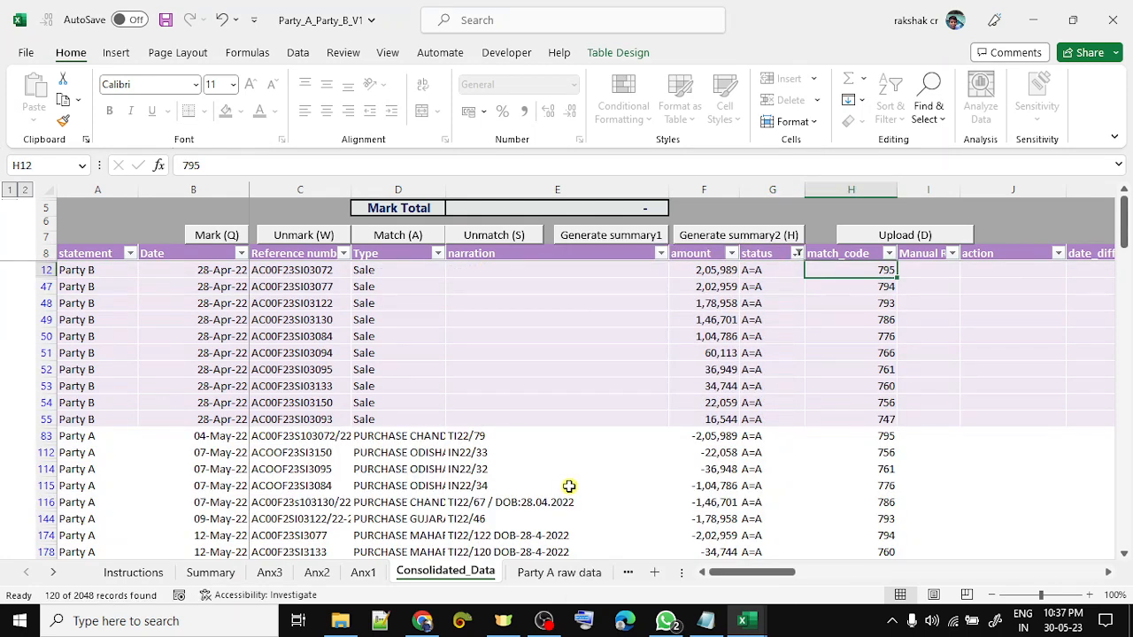
pyautogui.hotkey('ctrl', 'c')
pyautogui.press('Up')
pyautogui.hotkey('alt', 'Down')
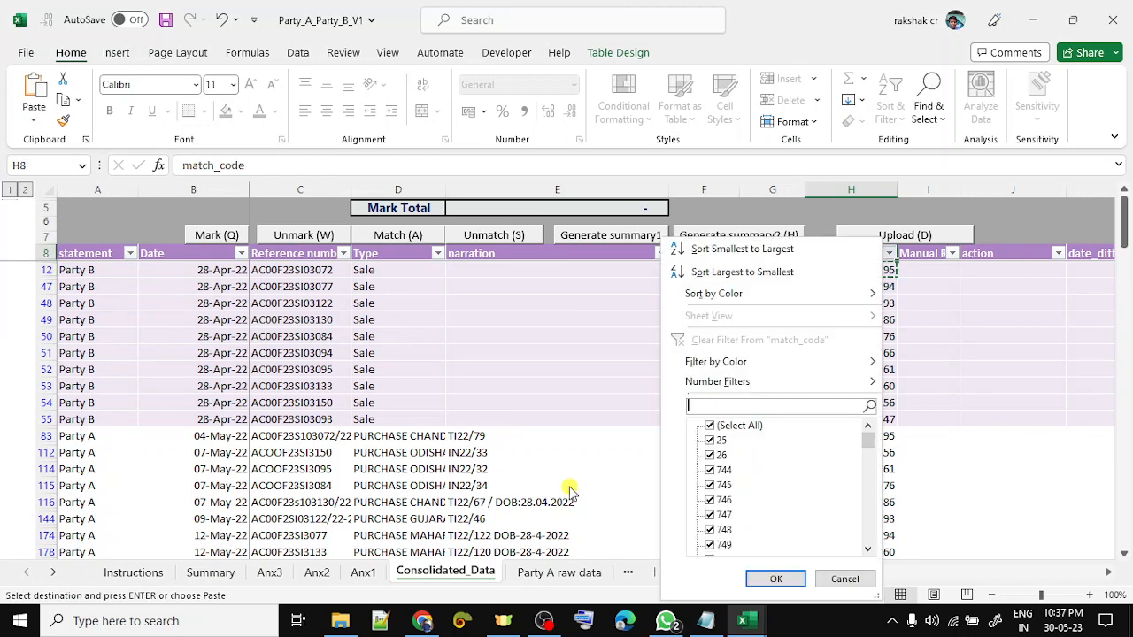
pyautogui.hotkey('ctrl', 'v')
pyautogui.press('Return')
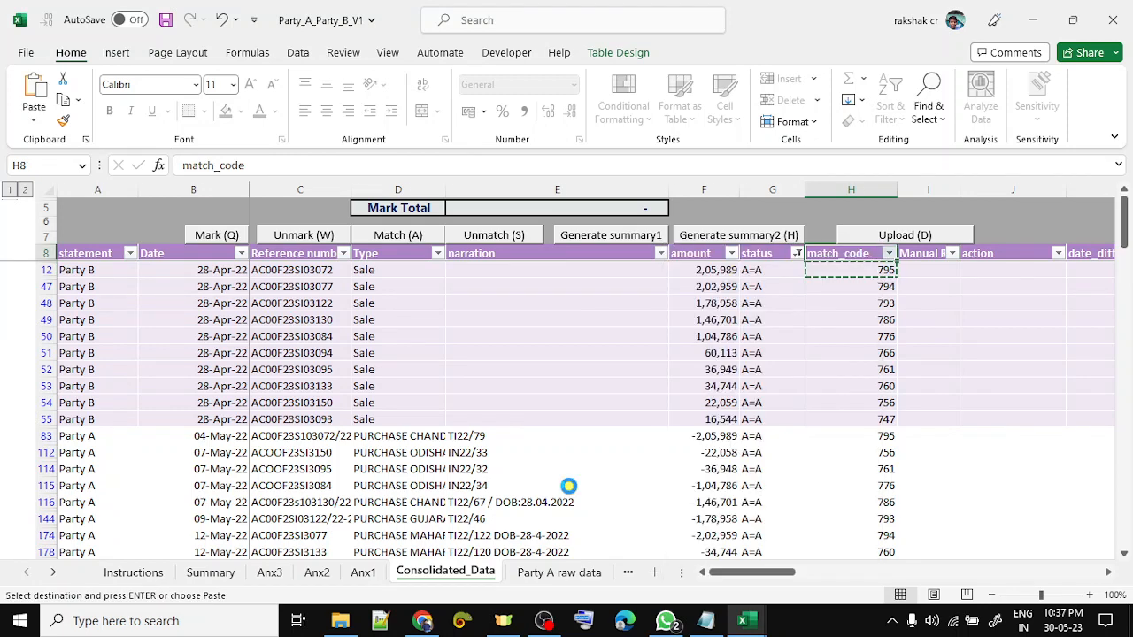
pyautogui.press('Down')
pyautogui.press('Left')
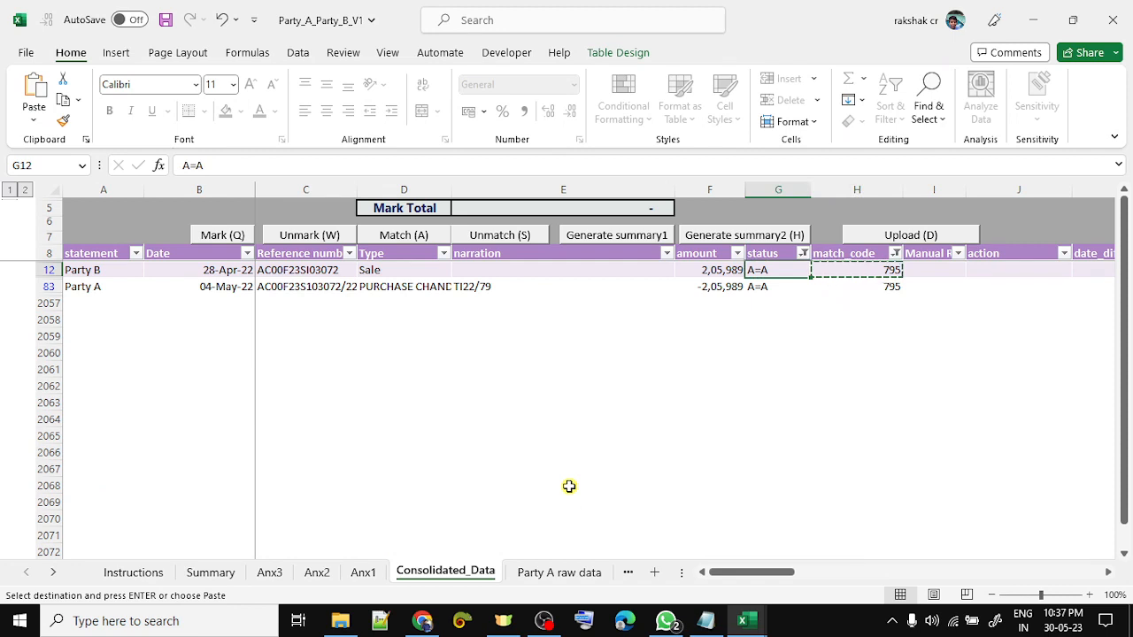
pyautogui.hotkey('shift', 'Down')
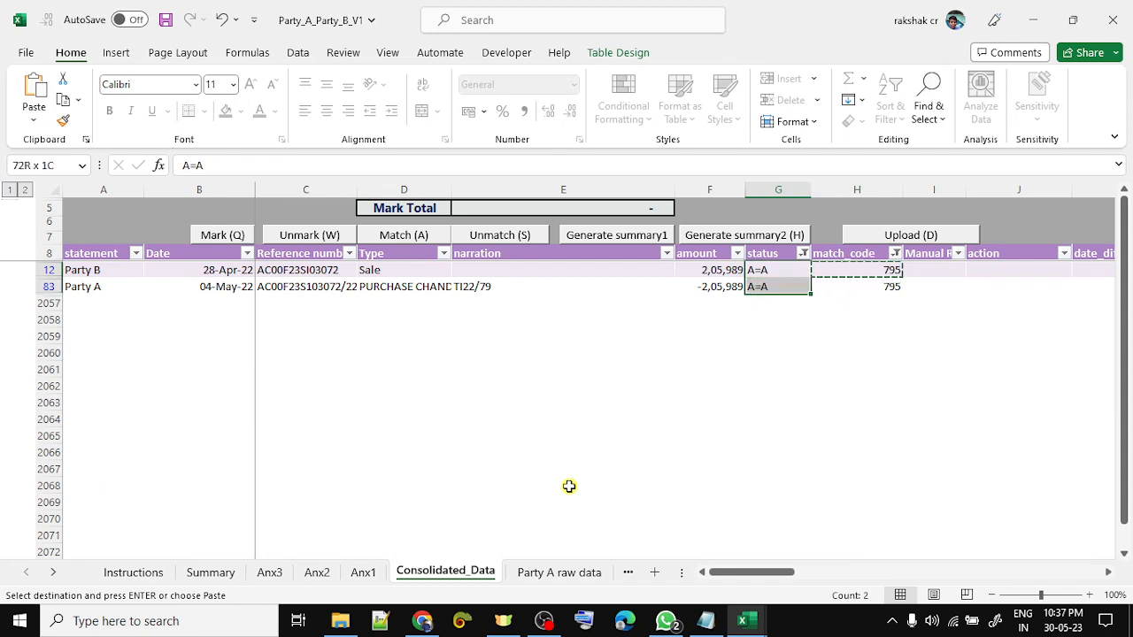
pyautogui.press('Left')
pyautogui.hotkey('shift', 'Down')
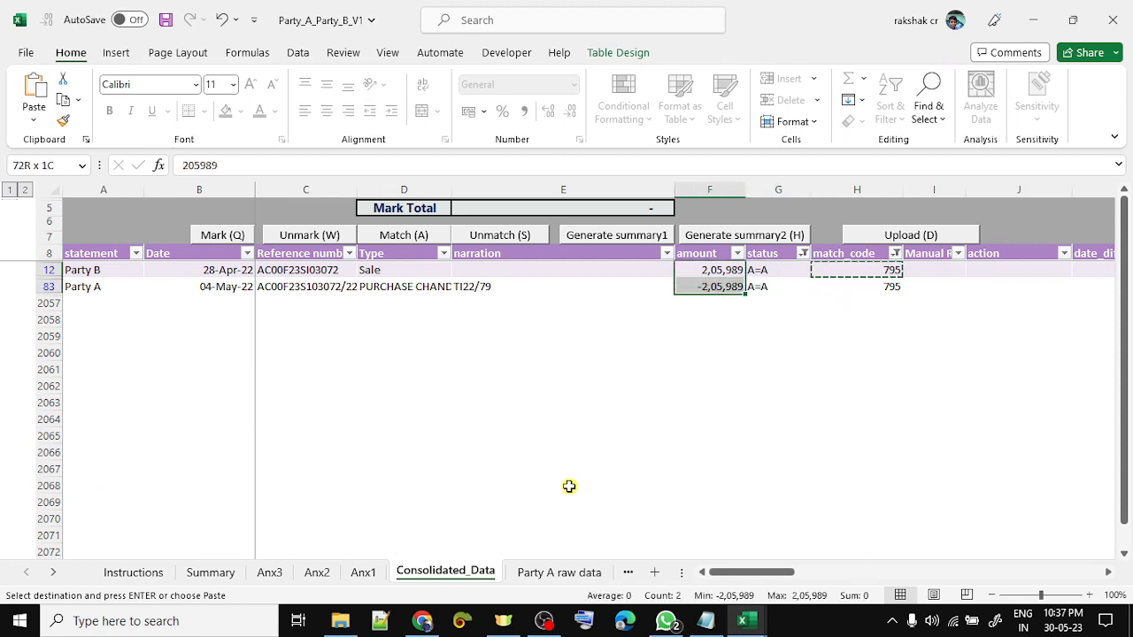
pyautogui.press('Left')
pyautogui.press('Left')
pyautogui.press('Left')
pyautogui.press('Right')
pyautogui.press('Right')
pyautogui.press('Right')
pyautogui.press('Right')
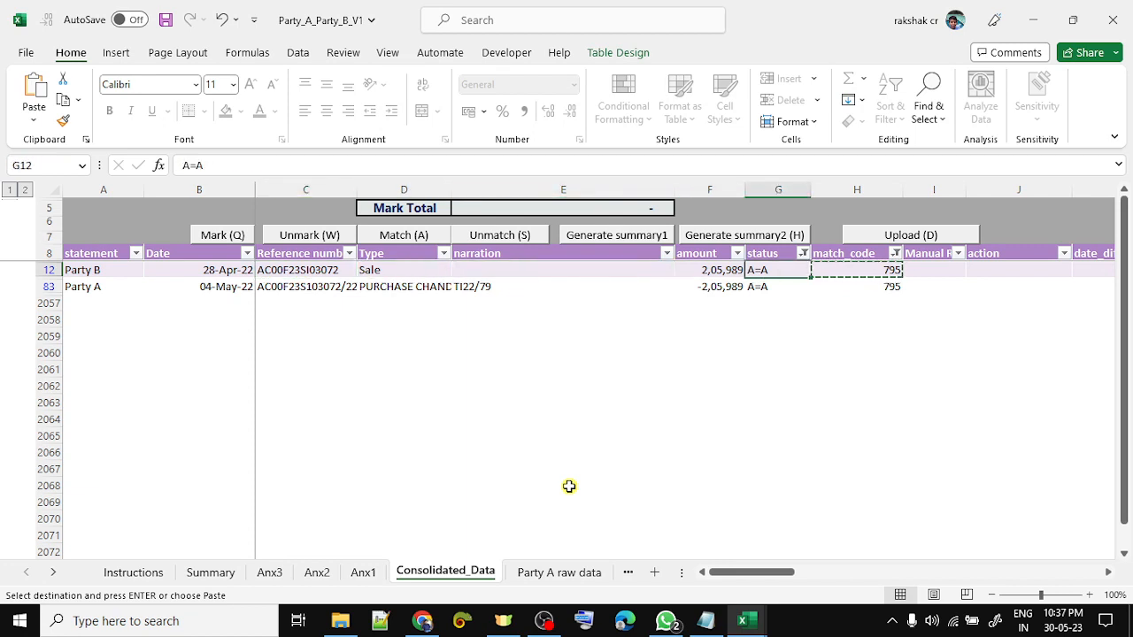
# - Select both matched 795 rows, starting from row 12, to review them
pyautogui.press('Up')
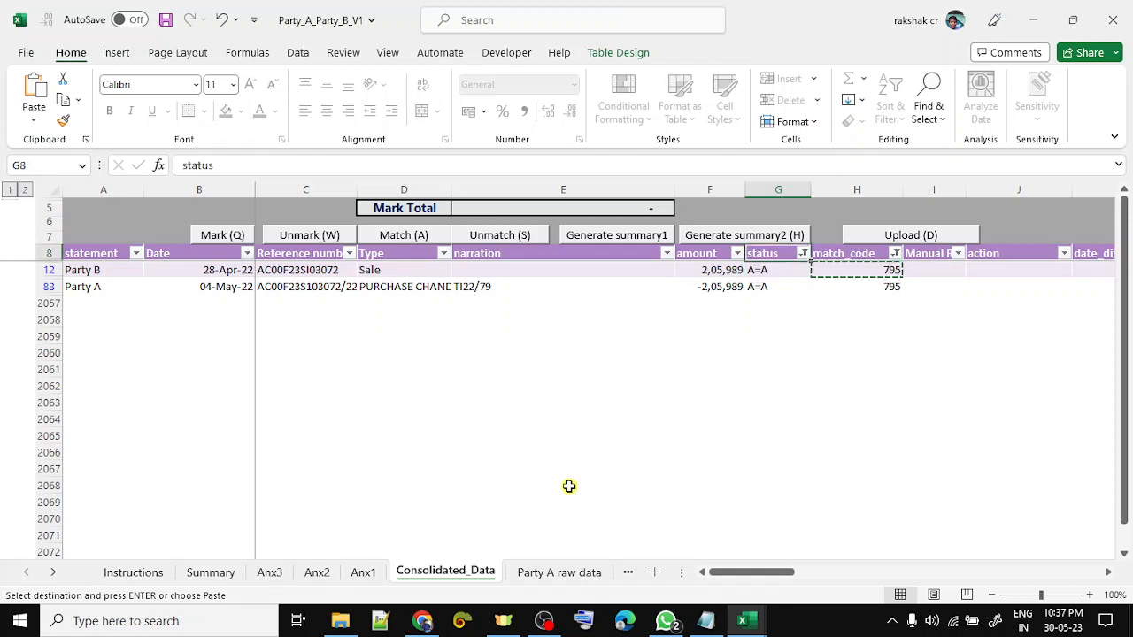
pyautogui.press('Right')
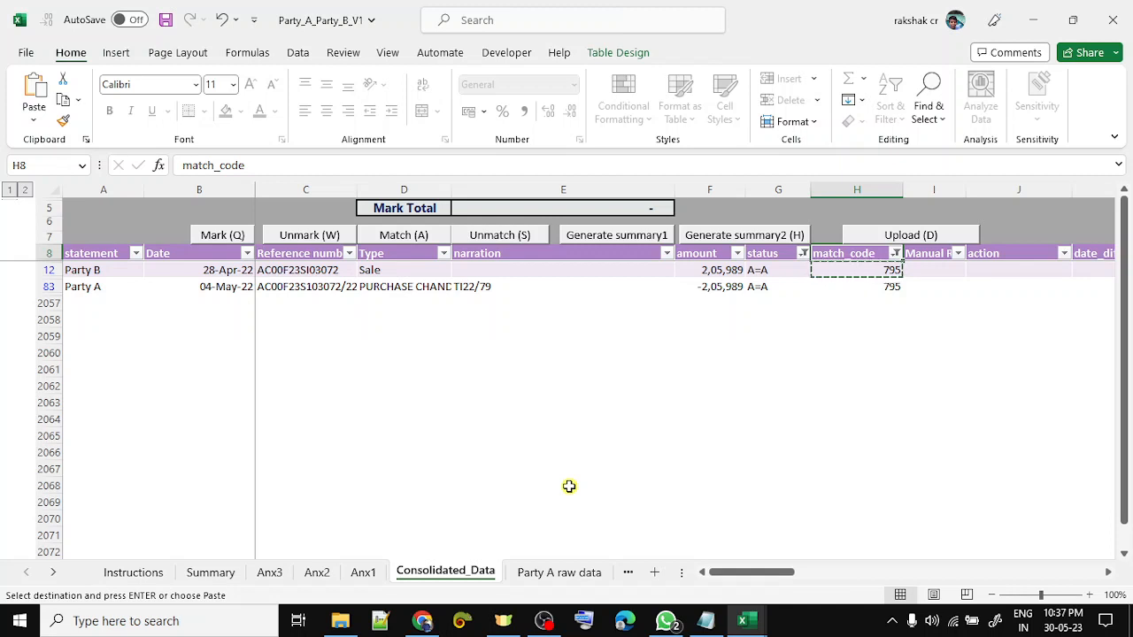
pyautogui.hotkey('alt', 'Down')
pyautogui.press('Escape')
pyautogui.press('Down')
pyautogui.hotkey('shift', 'space')
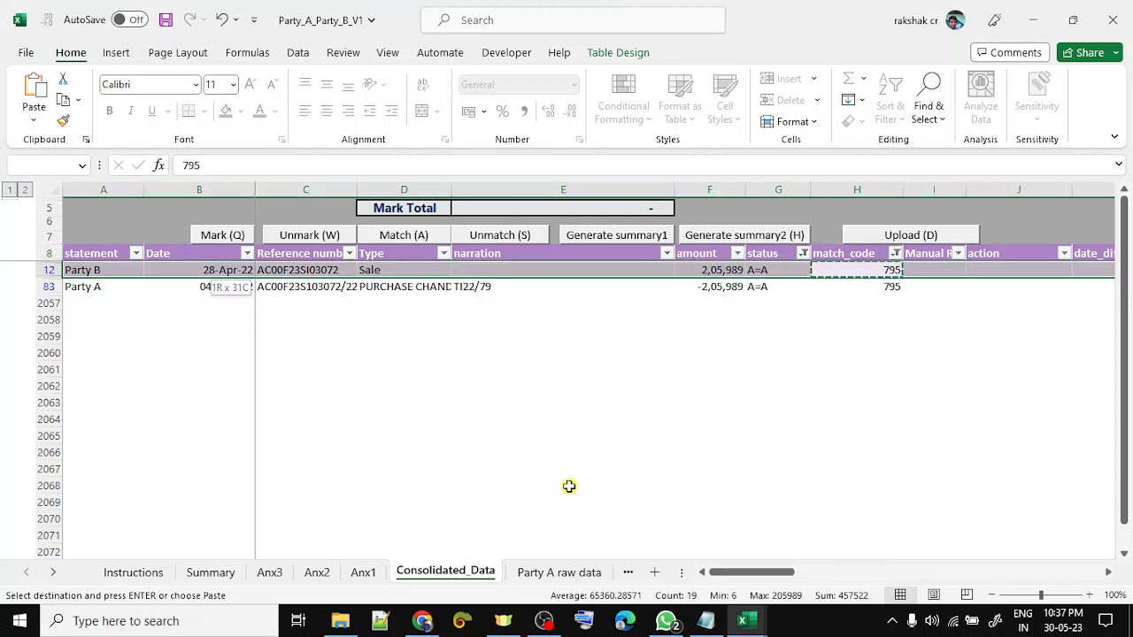
pyautogui.hotkey('shift', 'Down')
pyautogui.press('Up')
pyautogui.press('Down')
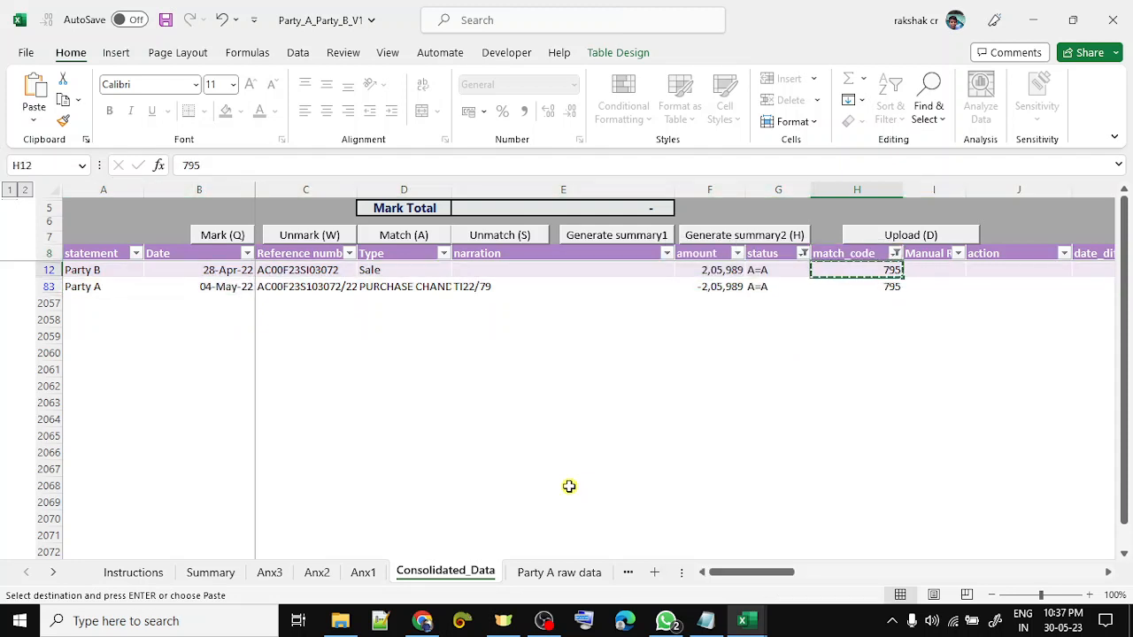
pyautogui.hotkey('shift', 'space')
pyautogui.hotkey('shift', 'Down')
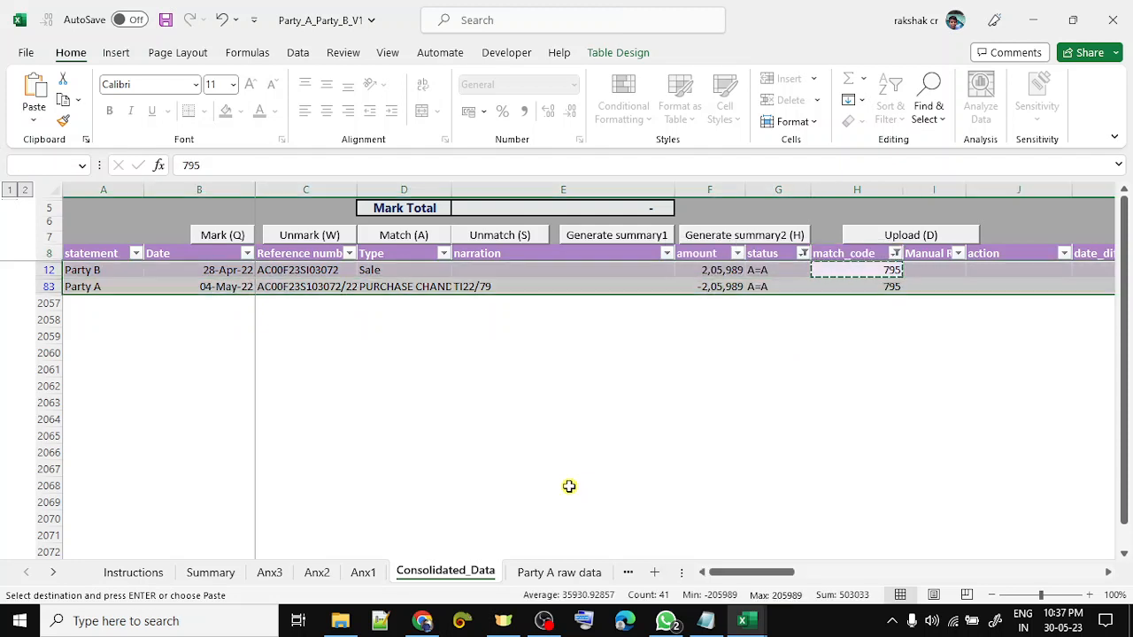
# - Review the second 795 row and open the match_code filter to clear it
pyautogui.press('Down')
pyautogui.press('Left')
pyautogui.press('Left')
pyautogui.hotkey('shift', 'space')
pyautogui.hotkey('shift', 'Up')
pyautogui.press('Right')
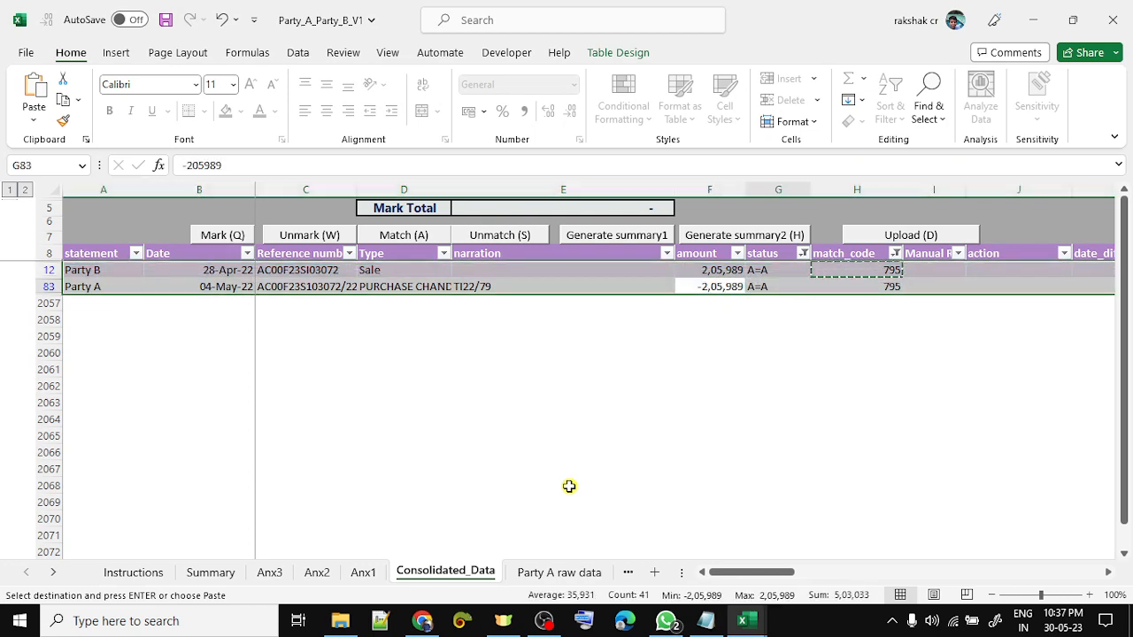
pyautogui.press('Up')
pyautogui.press('Right')
pyautogui.press('Up')
pyautogui.hotkey('alt', 'Down')
# - Clear the 795 filter and switch the status filter from A=A to D&I=A
pyautogui.press('c')
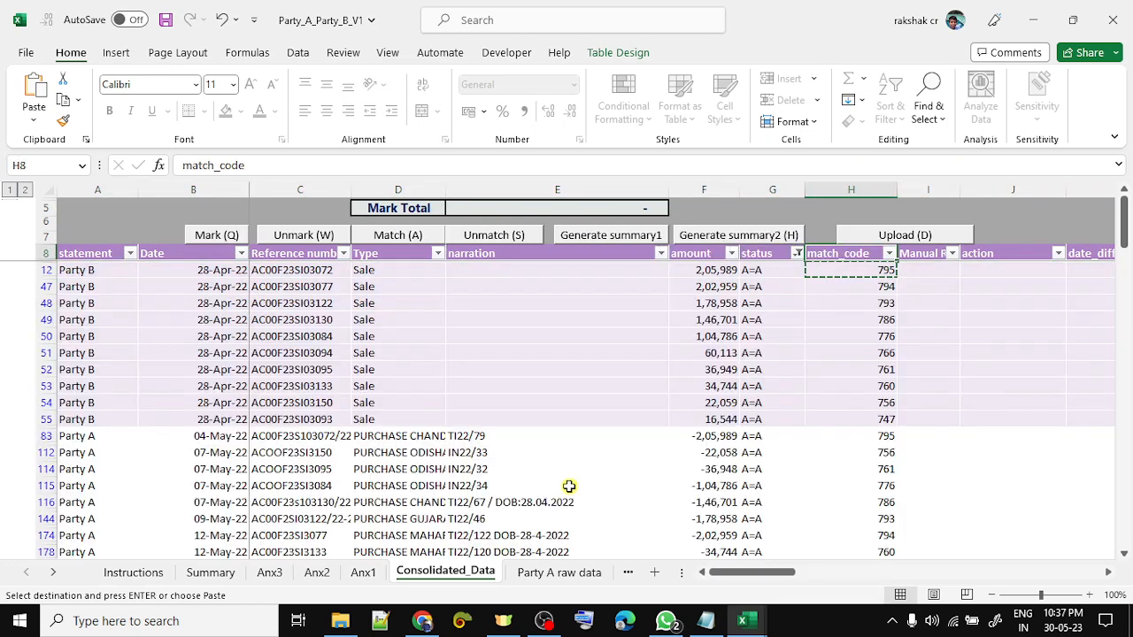
pyautogui.press('Left')
pyautogui.hotkey('alt', 'Down')
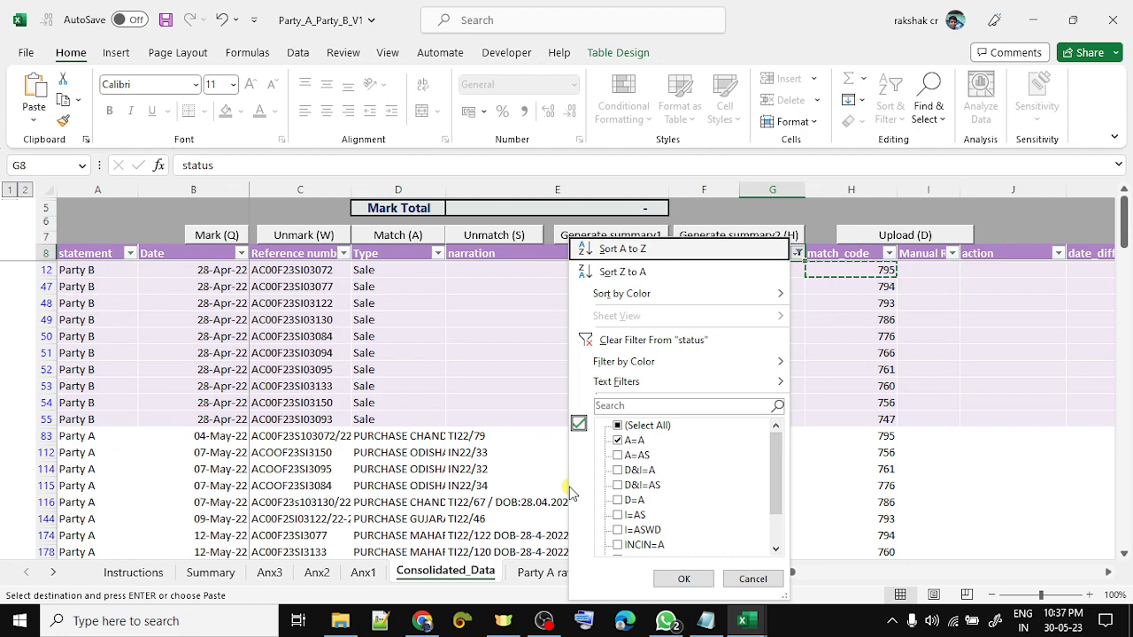
pyautogui.press('e')
pyautogui.press('Down')
pyautogui.press('Down')
pyautogui.press('space')
pyautogui.press('Down')
pyautogui.press('Down')
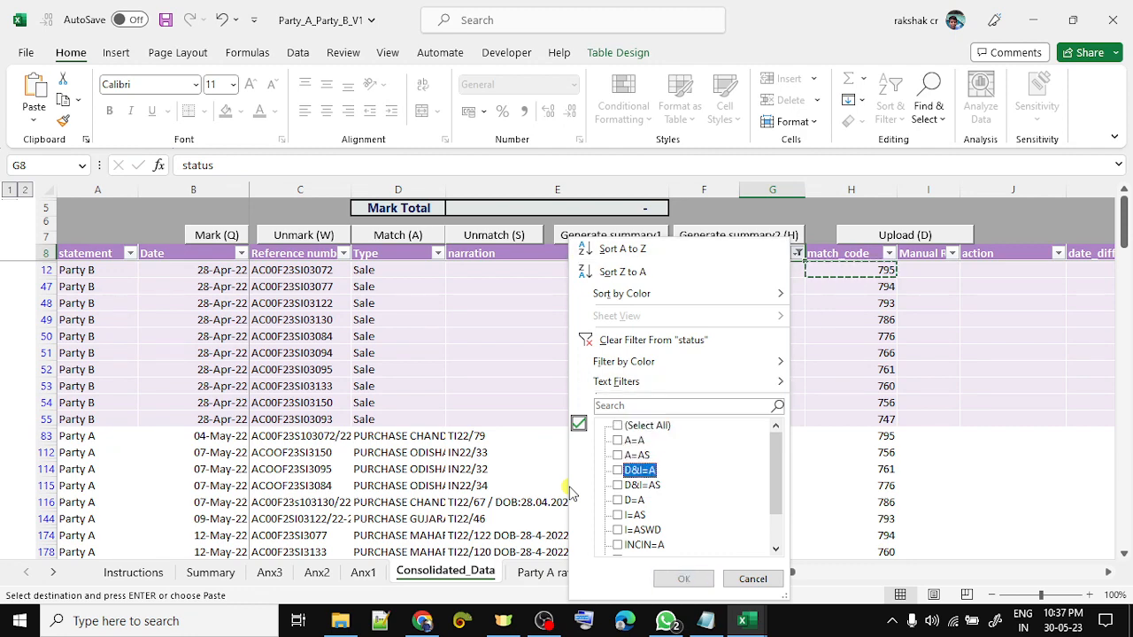
pyautogui.press('space')
pyautogui.press('Return')
pyautogui.press('Down')
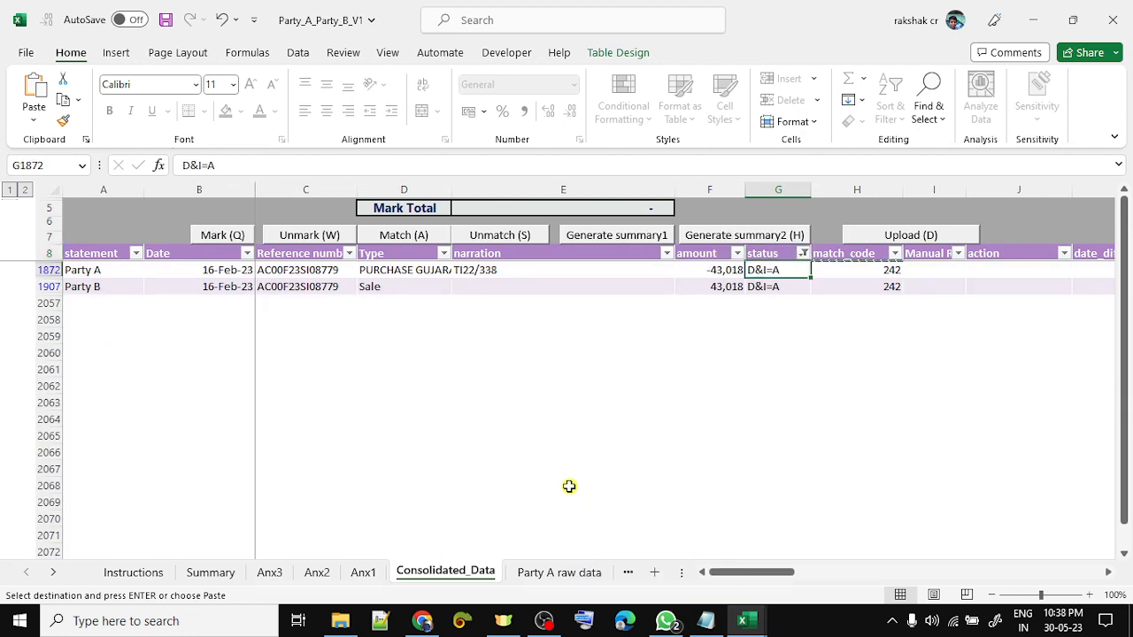
# - Compare the code 242 pair's dates, references and amounts, -43,018 and 43,018
pyautogui.hotkey('shift', 'space')
pyautogui.press('Left')
pyautogui.press('Left')
pyautogui.press('Left')
pyautogui.press('Left')
pyautogui.press('Left')
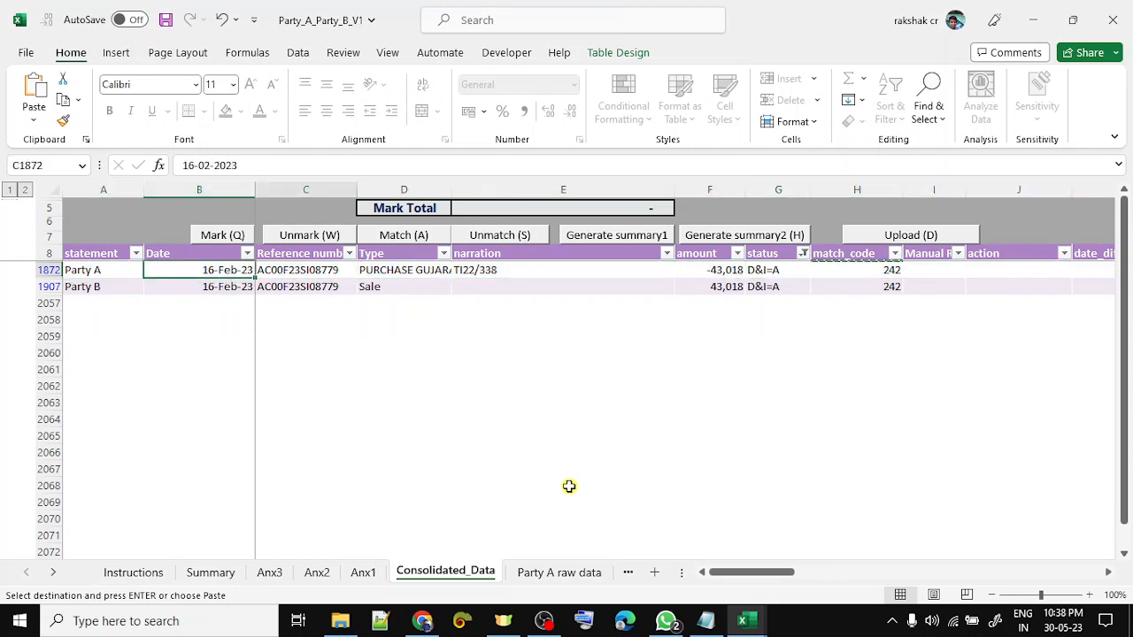
pyautogui.press('Right')
pyautogui.hotkey('shift', 'Down')
pyautogui.press('Left')
pyautogui.hotkey('shift', 'Down')
pyautogui.press('Right')
pyautogui.press('Right')
pyautogui.press('Right')
pyautogui.press('Right')
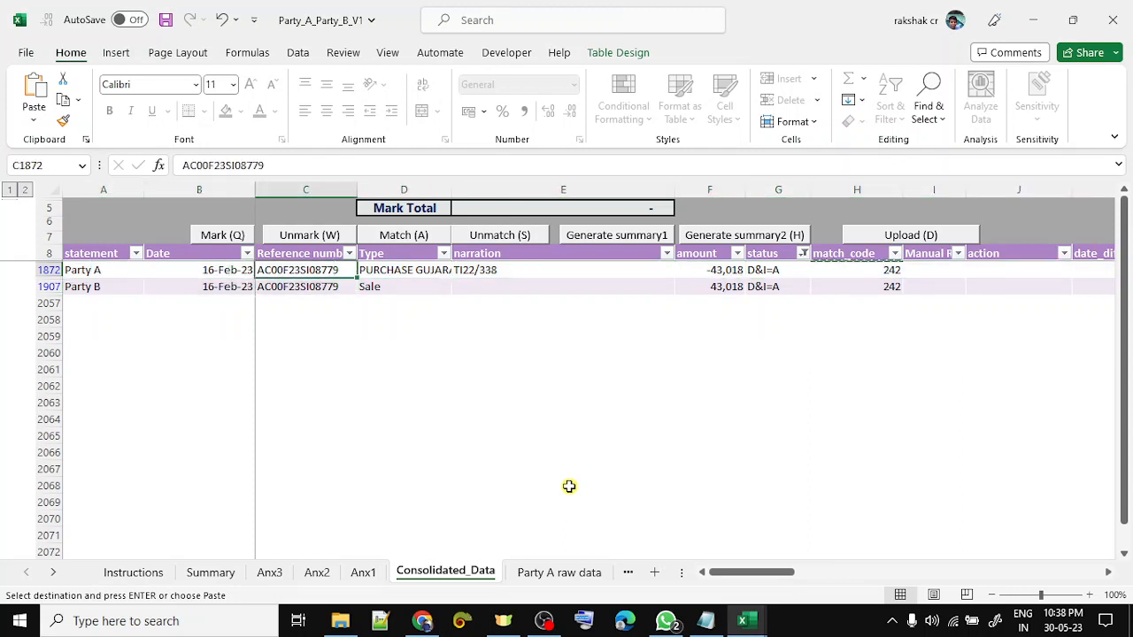
pyautogui.hotkey('shift', 'Down')
pyautogui.press('Right')
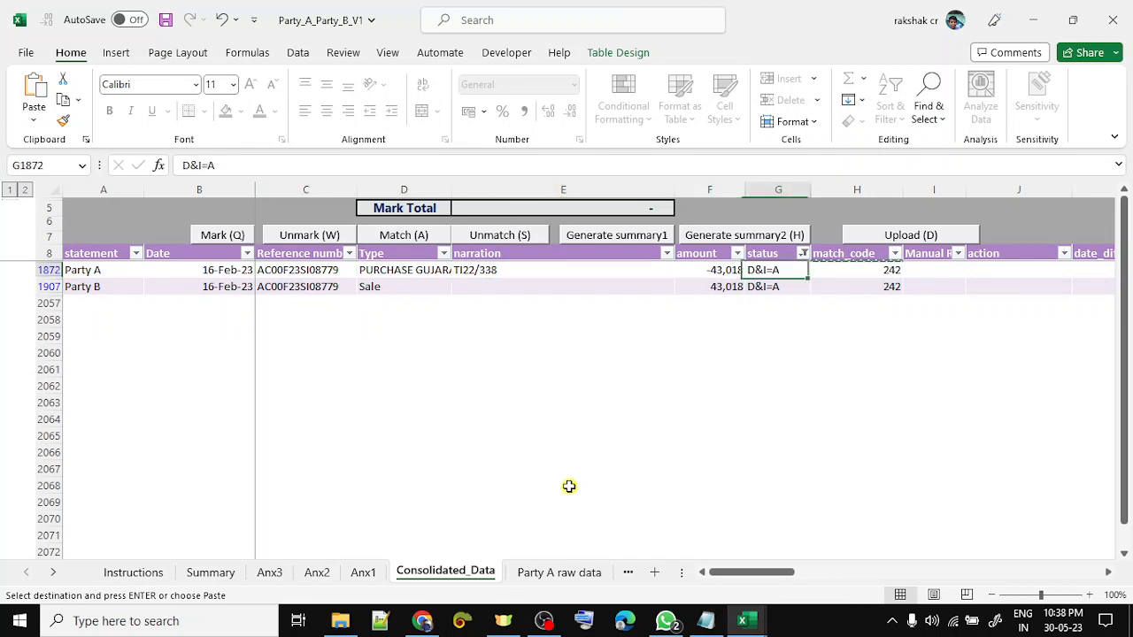
# - Change the status filter from D&I=A to D&I=AS
pyautogui.press('Up')
pyautogui.hotkey('alt', 'Down')
pyautogui.press('Tab')
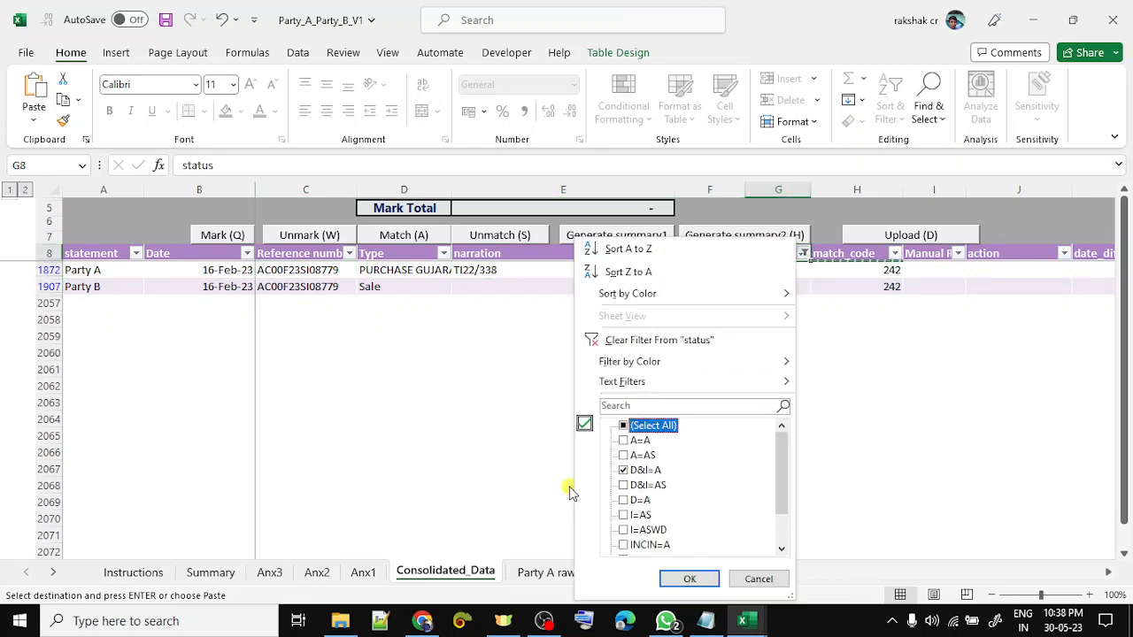
pyautogui.press('Down')
pyautogui.press('Down')
pyautogui.press('Down')
pyautogui.press('space')
pyautogui.press('Down')
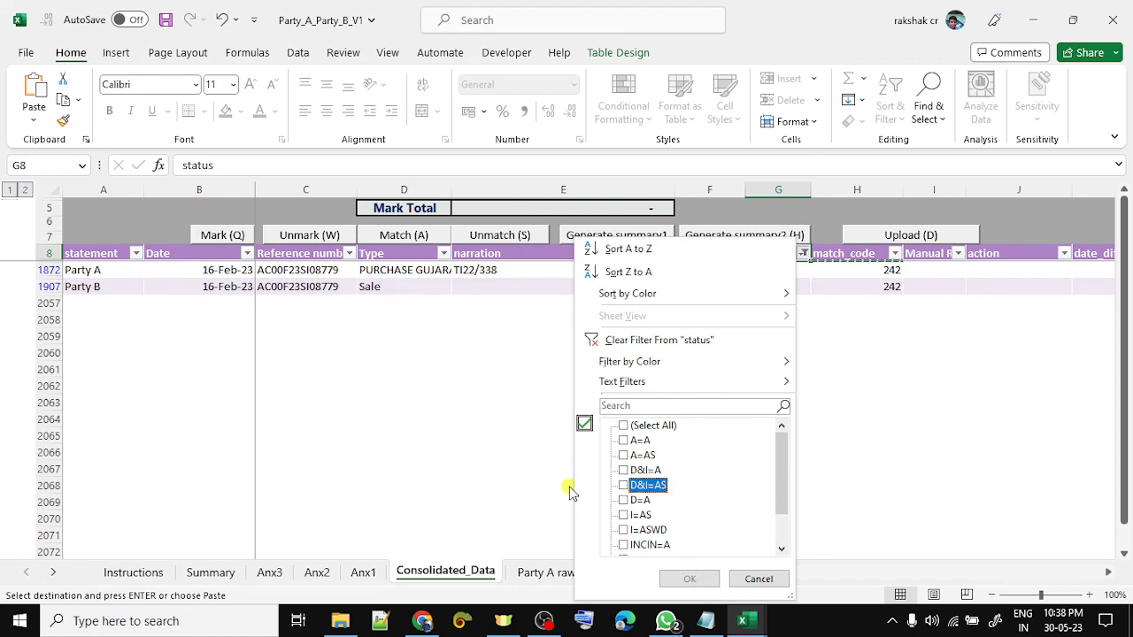
pyautogui.press('space')
pyautogui.press('Return')
# - Filter the match_code column down to match code 27
pyautogui.press('Down')
pyautogui.press('Right')
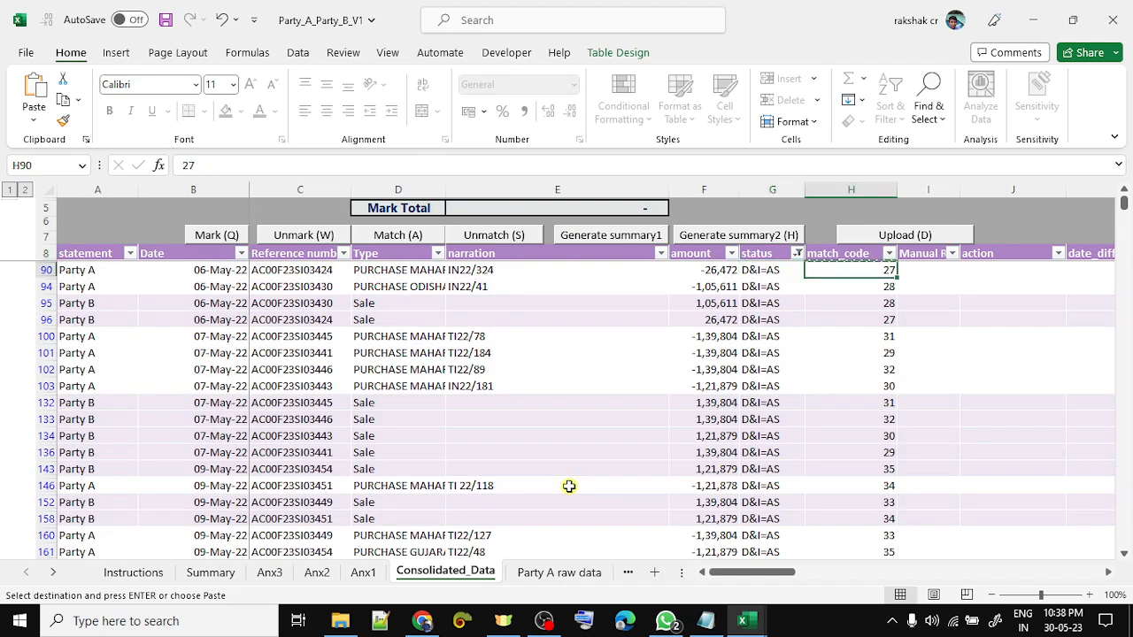
pyautogui.press('Up')
pyautogui.hotkey('alt', 'Down')
pyautogui.write('e27')
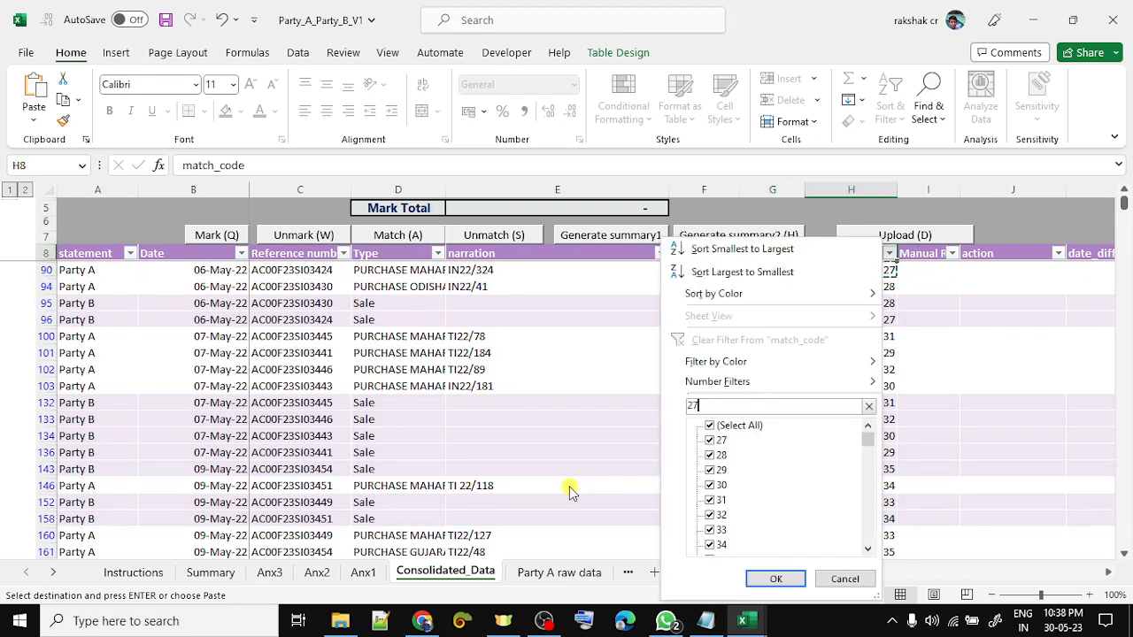
pyautogui.press('Return')
# - Select and compare the amounts of the match code 27 pair and the next matched pairs
pyautogui.press('Down')
pyautogui.press('Left')
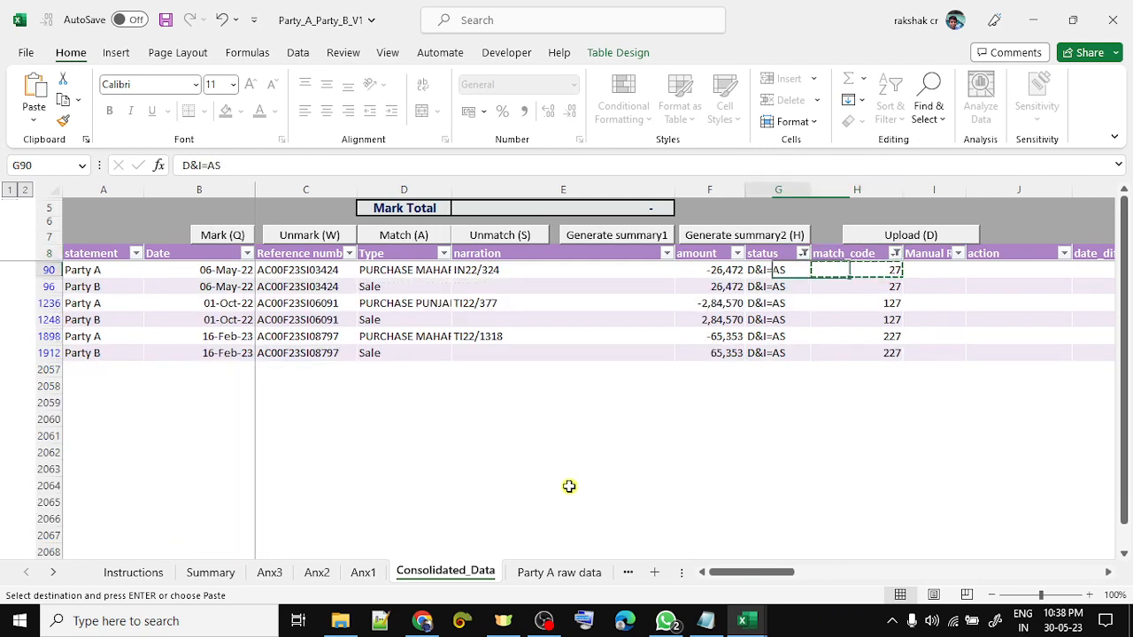
pyautogui.press('Left')
pyautogui.hotkey('shift', 'Down')
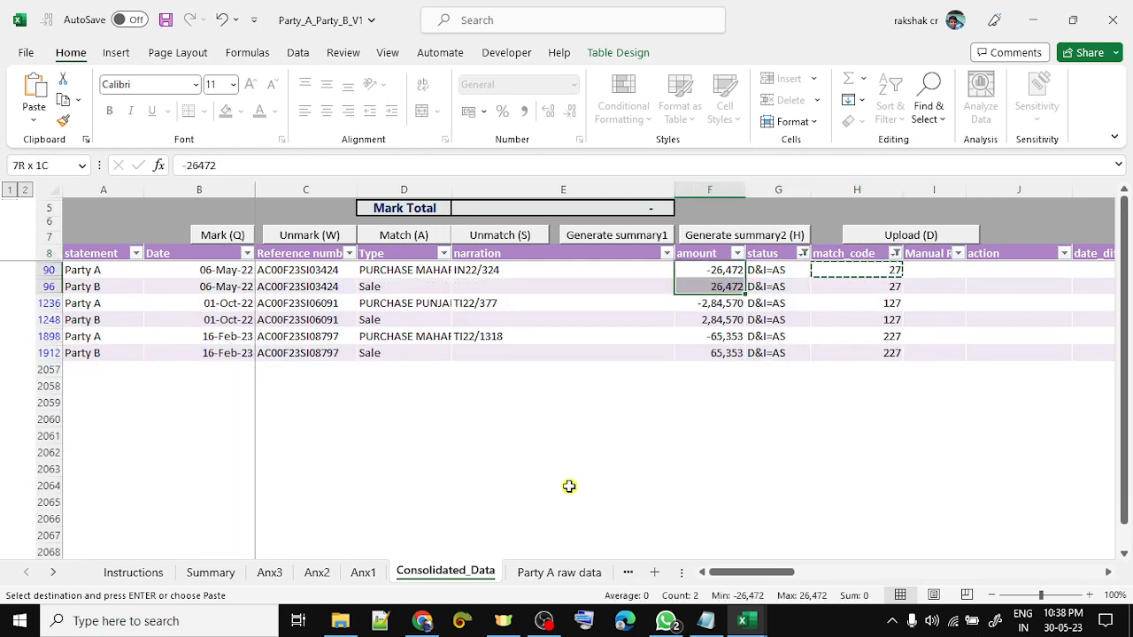
pyautogui.hotkey('shift', 'space')
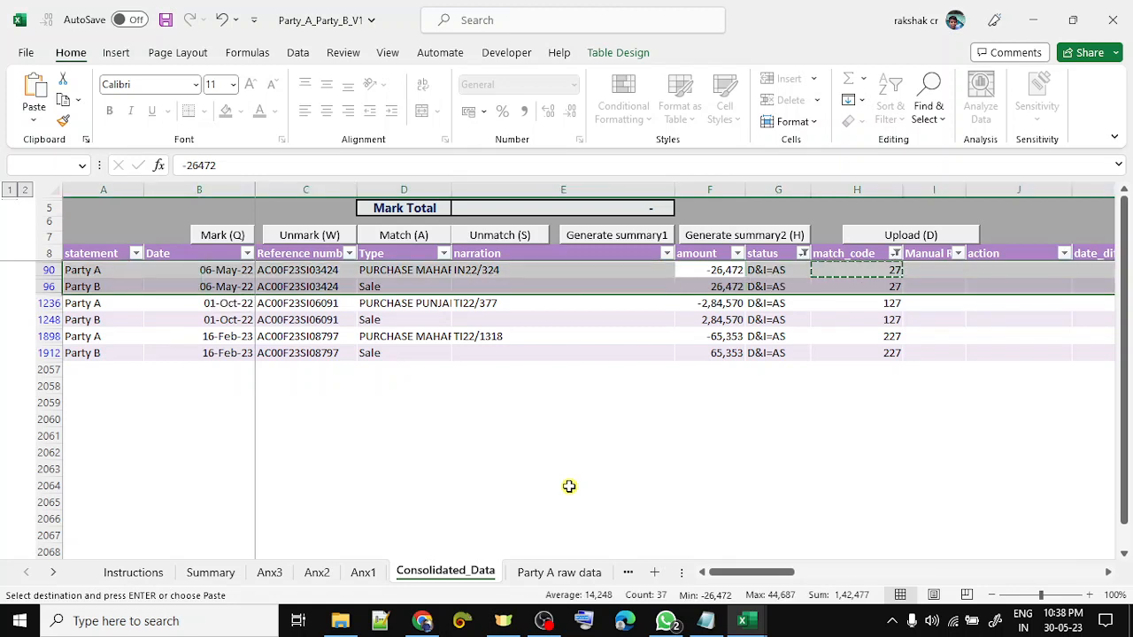
pyautogui.press('Down')
pyautogui.press('Down')
pyautogui.hotkey('shift', 'space')
pyautogui.hotkey('shift', 'Down')
pyautogui.press('Down')
pyautogui.press('Down')
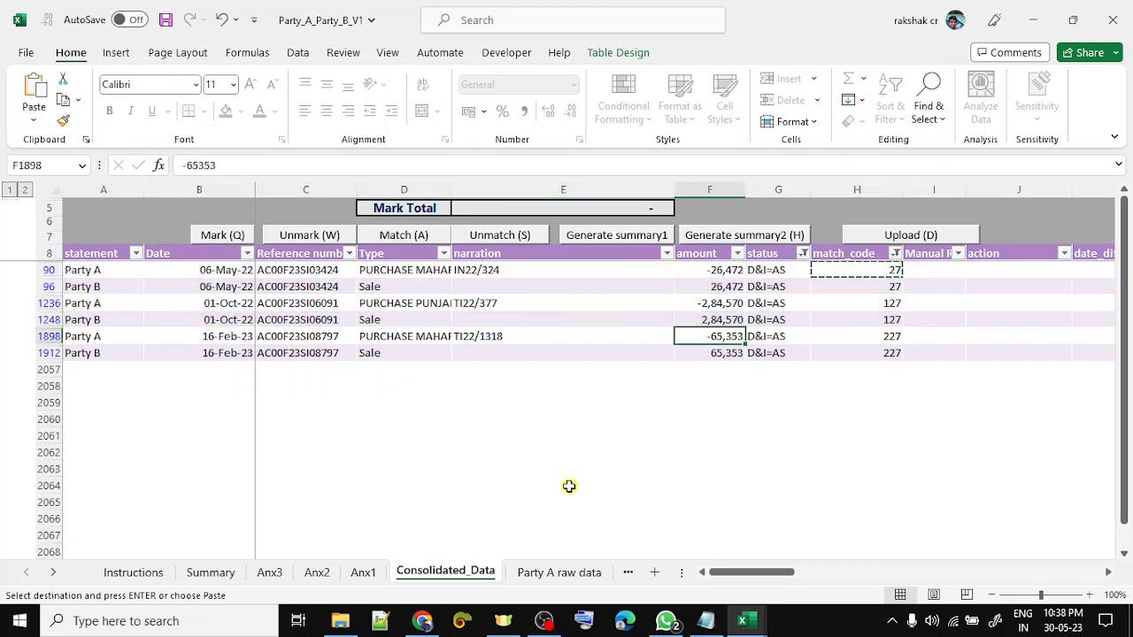
pyautogui.hotkey('shift', 'space')
pyautogui.hotkey('shift', 'Down')
pyautogui.press('Up')
pyautogui.press('Right')
# - Clear the match_code column filter
pyautogui.hotkey('ctrl', 'Up')
pyautogui.press('Right')
pyautogui.hotkey('alt', 'Down')
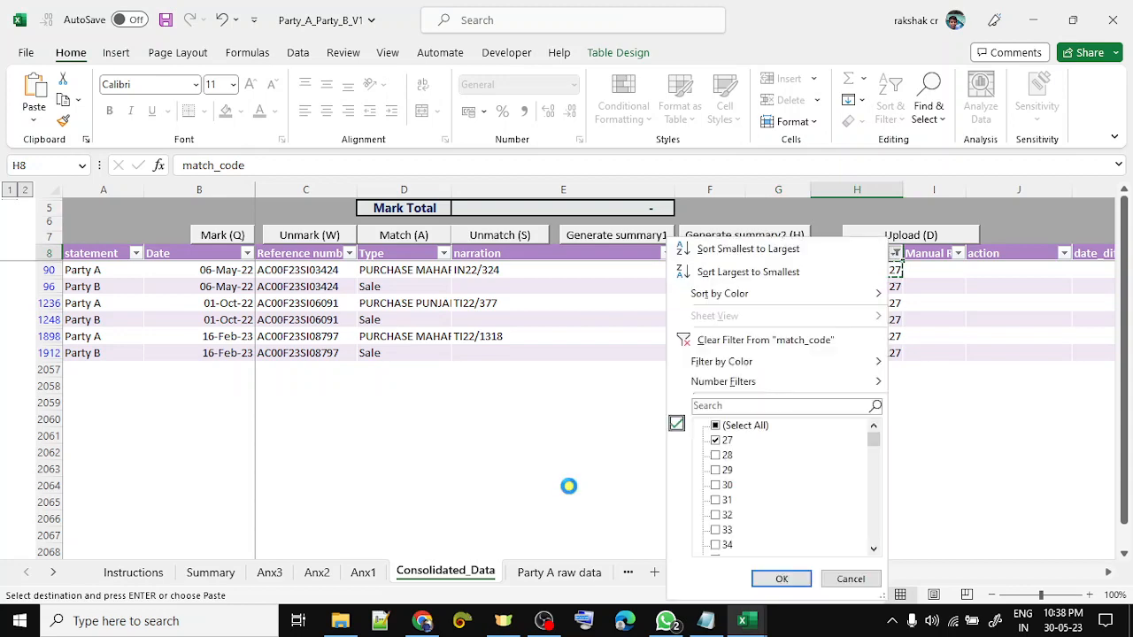
pyautogui.press('c')
# - Filter the status column to show only D=A rows
pyautogui.press('Left')
pyautogui.hotkey('alt', 'Down')
pyautogui.press('Down')
pyautogui.press('Down')
pyautogui.press('Down')
pyautogui.press('Down')
pyautogui.press('Down')
pyautogui.press('Down')
pyautogui.press('Down')
pyautogui.press('Down')
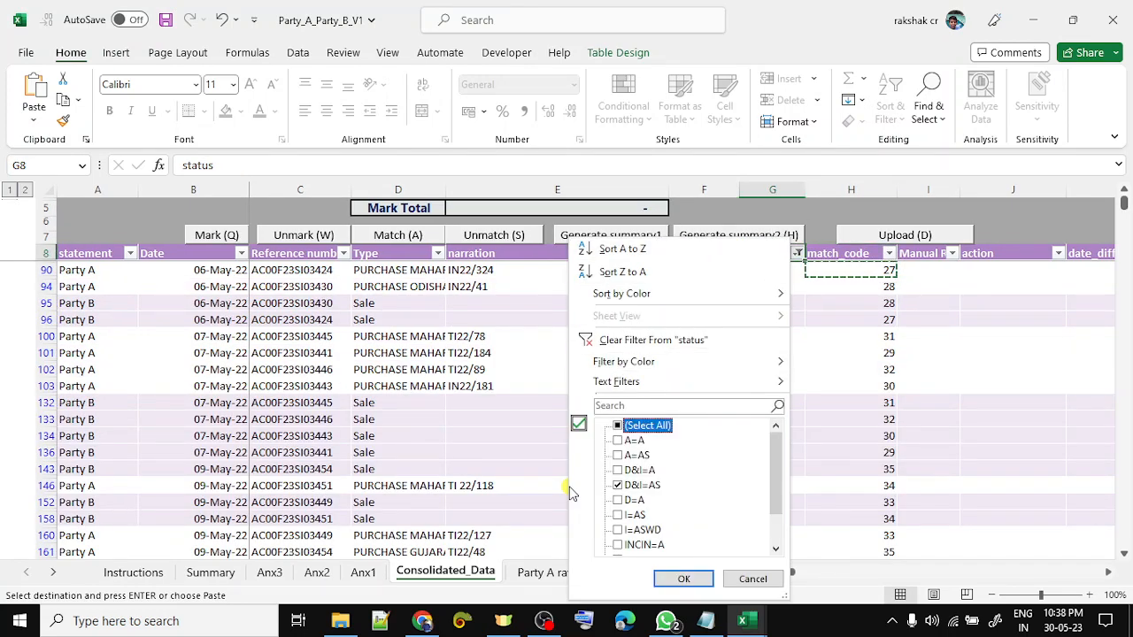
pyautogui.press('space')
pyautogui.press('space')
pyautogui.press('Down')
pyautogui.press('space')
pyautogui.press('space')
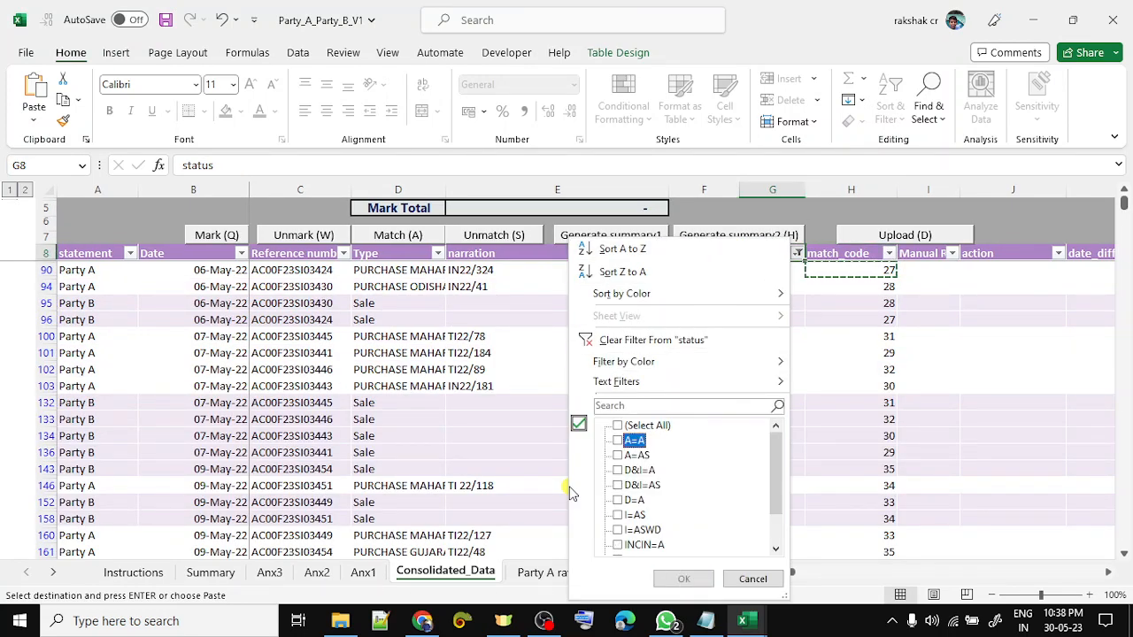
pyautogui.press('Down')
pyautogui.press('Down')
pyautogui.press('space')
pyautogui.press('space')
pyautogui.press('Down')
pyautogui.press('space')
pyautogui.press('Down')
pyautogui.press('space')
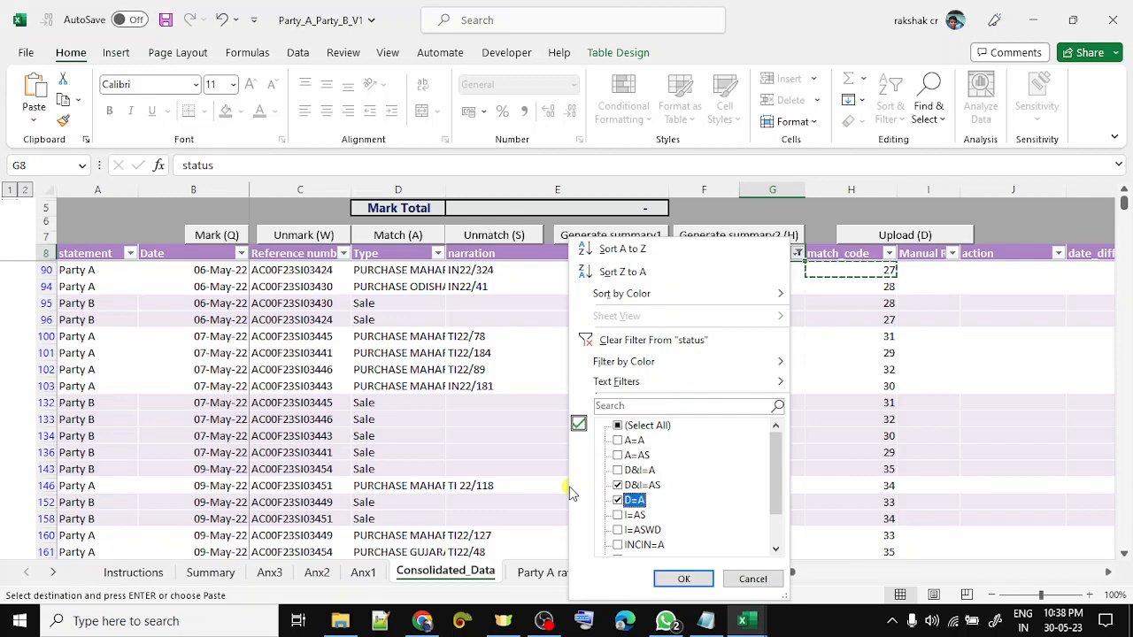
pyautogui.press('Up')
pyautogui.press('space')
pyautogui.press('Down')
pyautogui.press('Return')
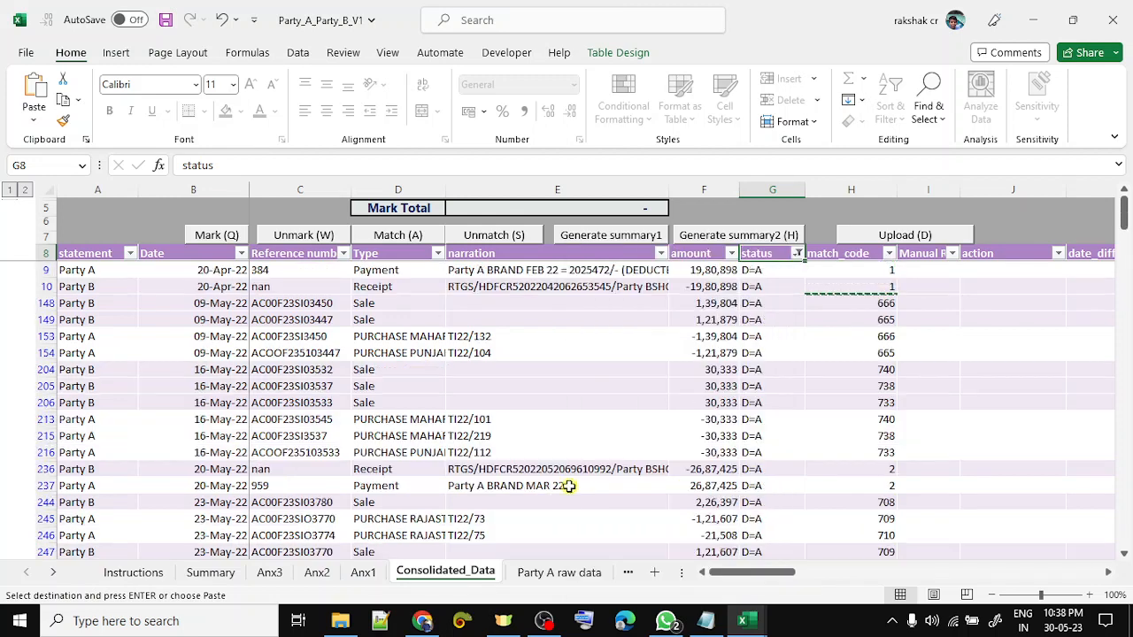
pyautogui.press('Down')
pyautogui.press('Left')
pyautogui.press('Left')
pyautogui.press('Left')
pyautogui.press('Up')
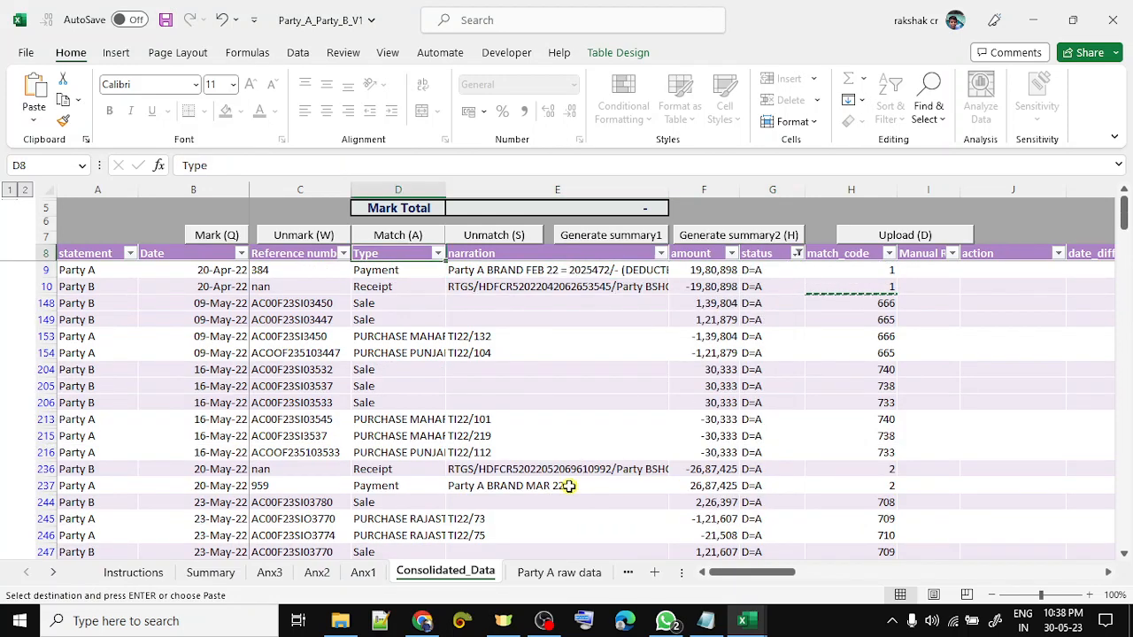
pyautogui.hotkey('alt', 'Down')
pyautogui.press('Down')
pyautogui.press('Down')
pyautogui.press('Down')
pyautogui.press('Down')
pyautogui.press('Down')
pyautogui.press('Down')
pyautogui.press('space')
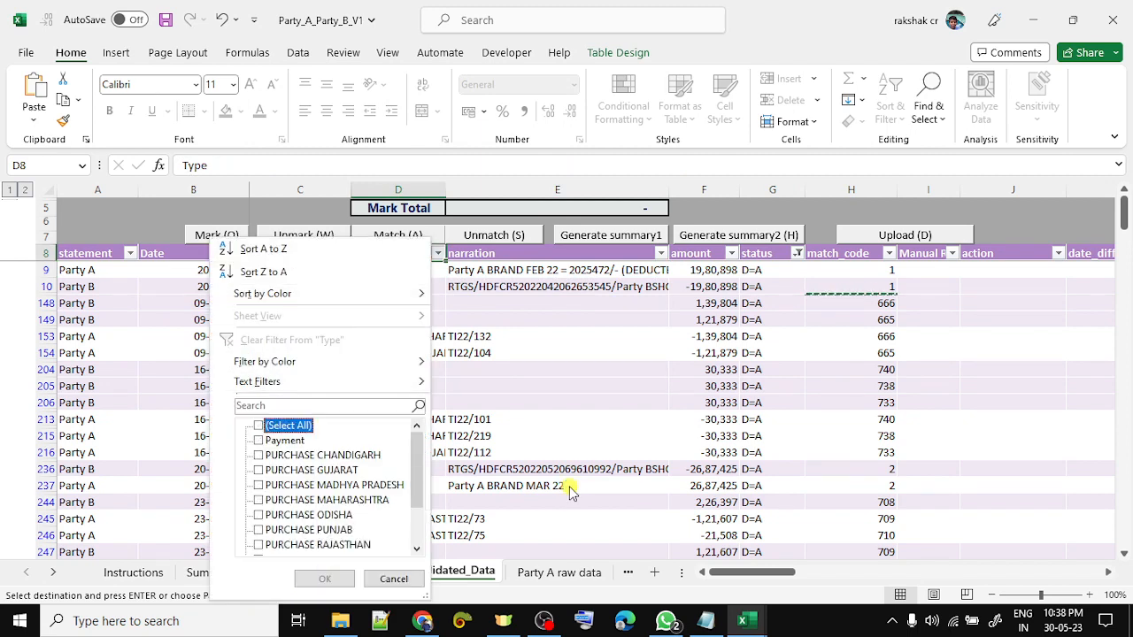
pyautogui.press('Down')
pyautogui.press('space')
pyautogui.press('Down')
pyautogui.press('Down')
pyautogui.press('Down')
pyautogui.press('Down')
pyautogui.press('Down')
pyautogui.press('Down')
pyautogui.press('Down')
pyautogui.press('Down')
pyautogui.press('Down')
pyautogui.press('Down')
pyautogui.press('Down')
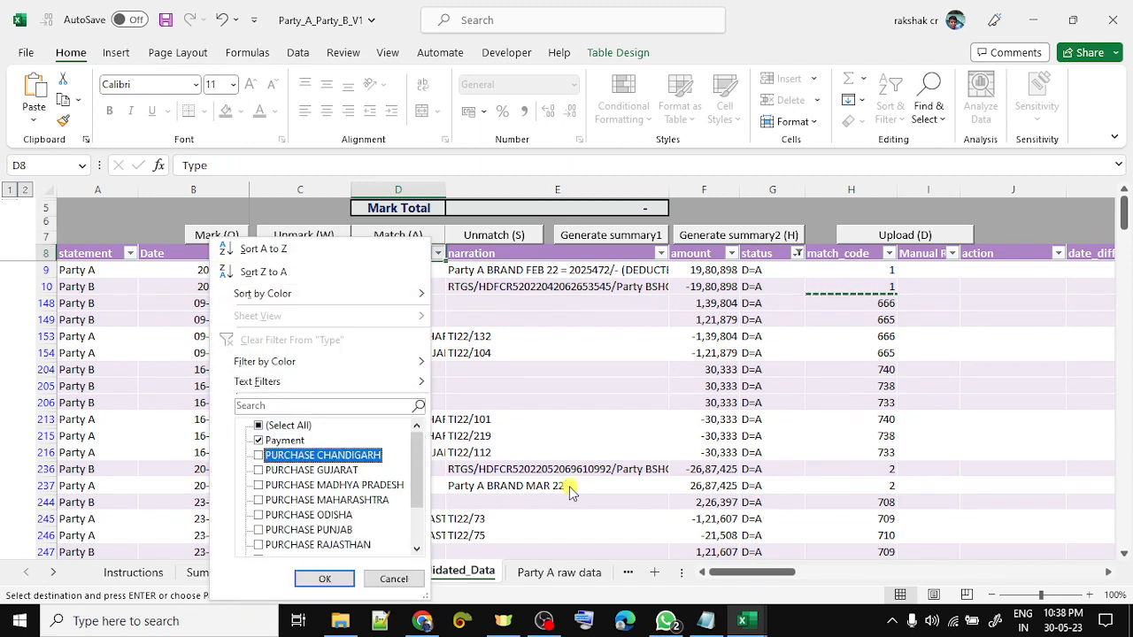
pyautogui.press('Up')
pyautogui.press('space')
pyautogui.press('Return')
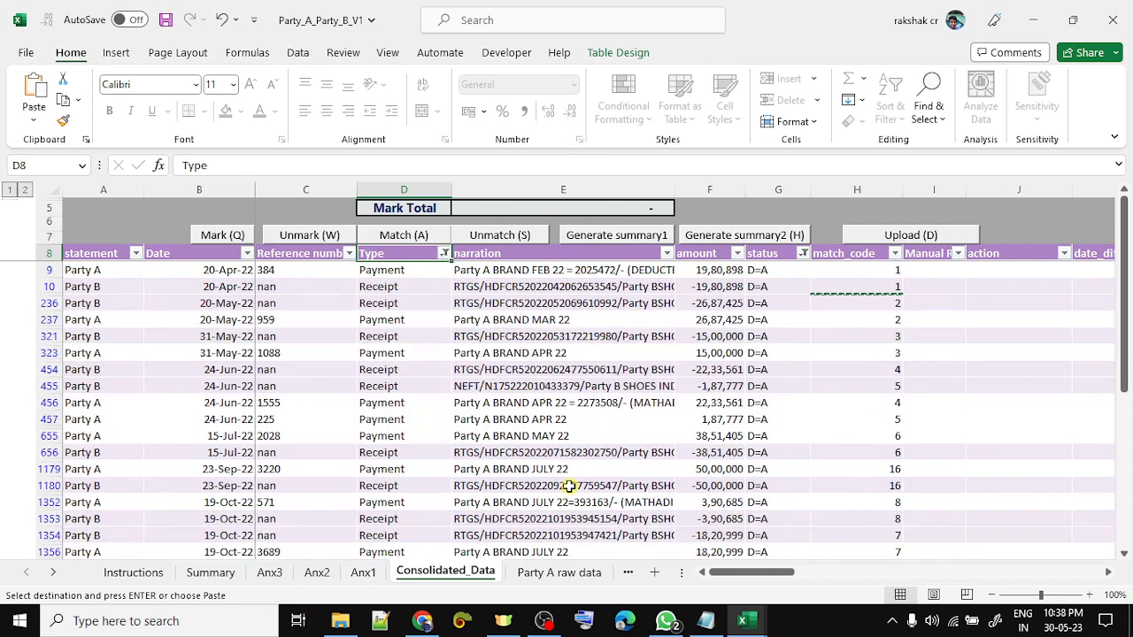
pyautogui.press('Down')
pyautogui.press('Right')
pyautogui.press('Right')
pyautogui.press('Left')
pyautogui.press('Left')
pyautogui.press('Left')
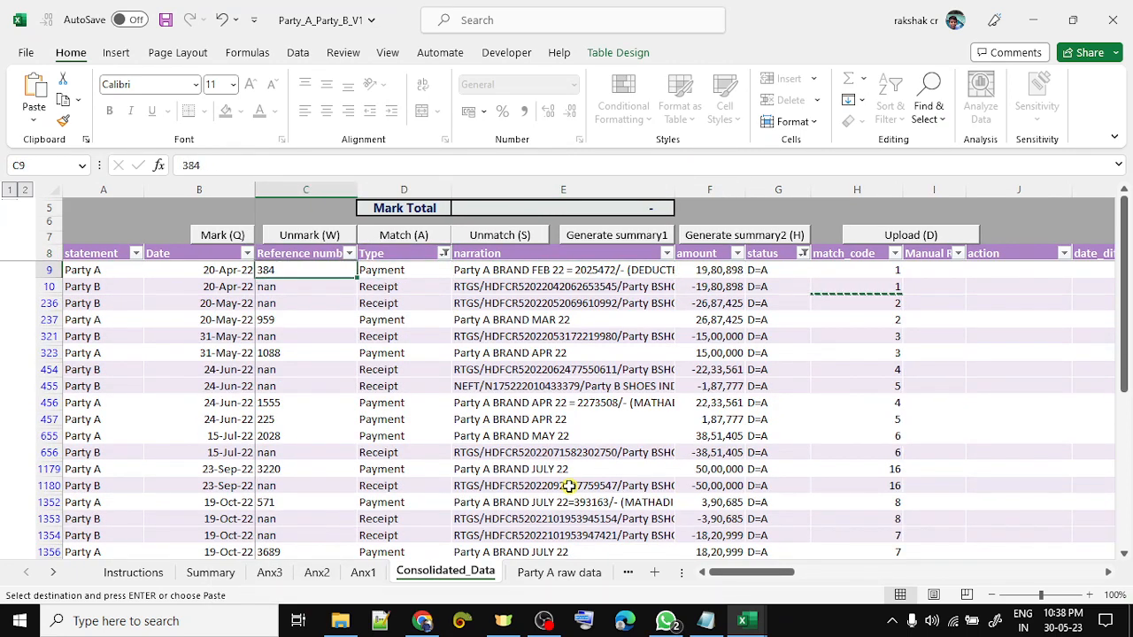
pyautogui.press('Right')
pyautogui.press('Right')
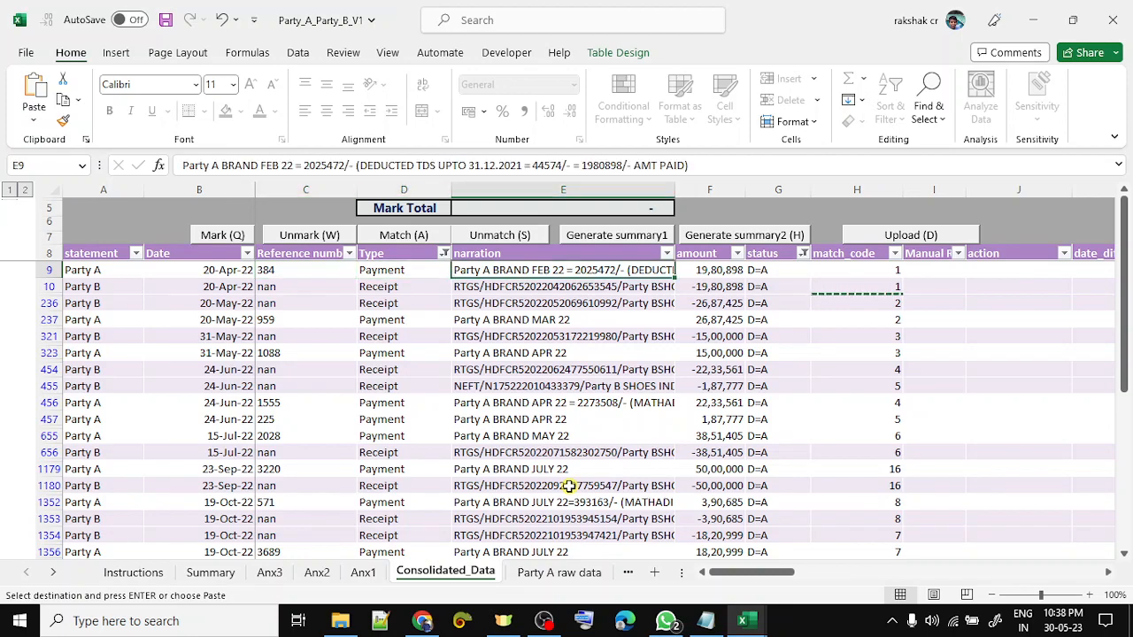
pyautogui.press('Left')
pyautogui.press('Left')
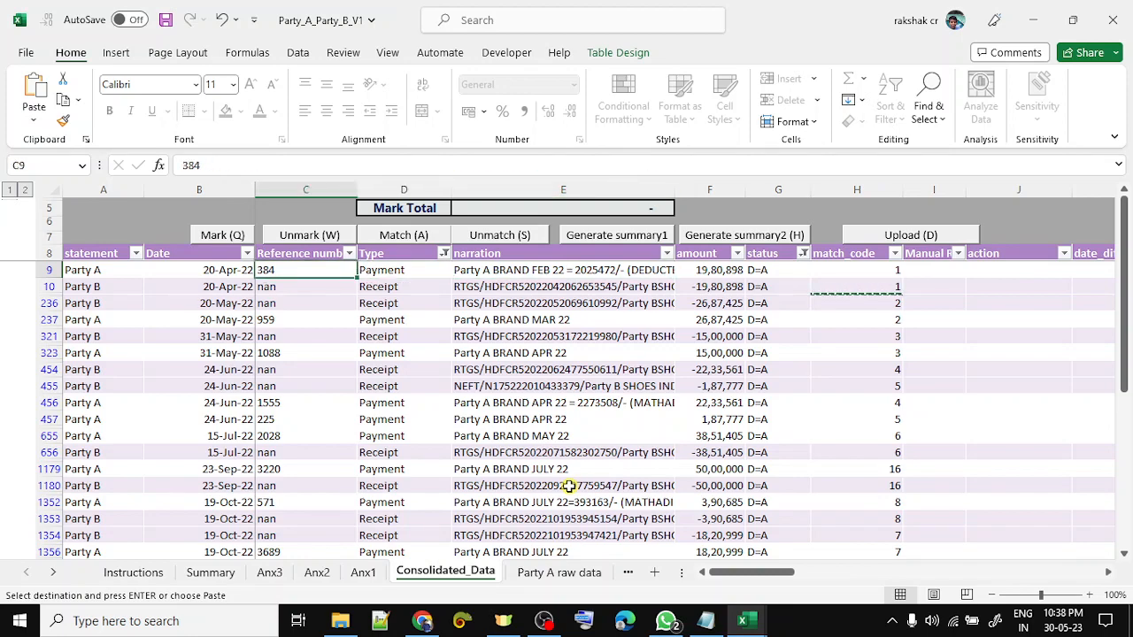
pyautogui.hotkey('ctrl', 'shift', 'Down')
pyautogui.press('Up')
pyautogui.press('Down')
pyautogui.press('Right')
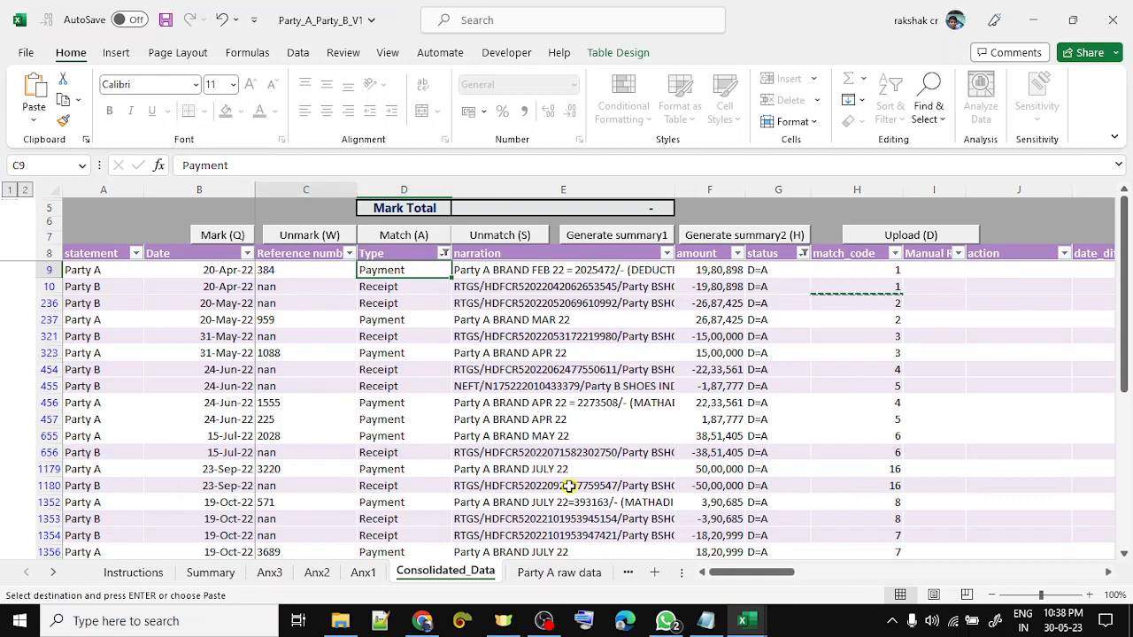
pyautogui.press('Left')
pyautogui.press('Right')
pyautogui.press('Right')
pyautogui.press('Right')
pyautogui.press('Right')
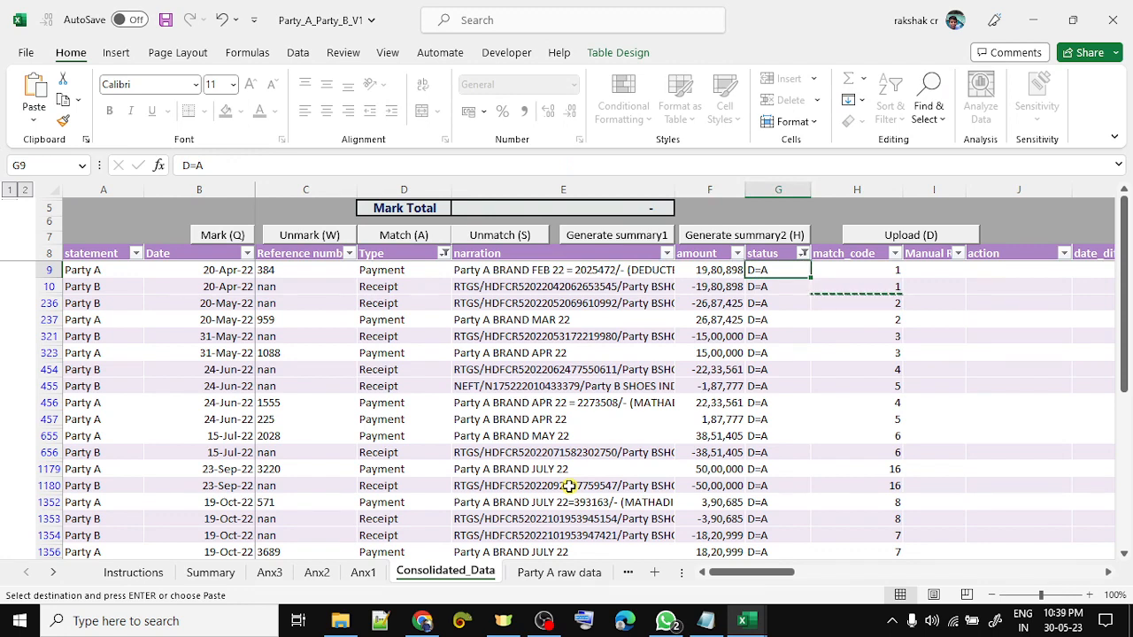
pyautogui.press('Up')
pyautogui.press('Left')
pyautogui.press('Left')
pyautogui.press('Left')
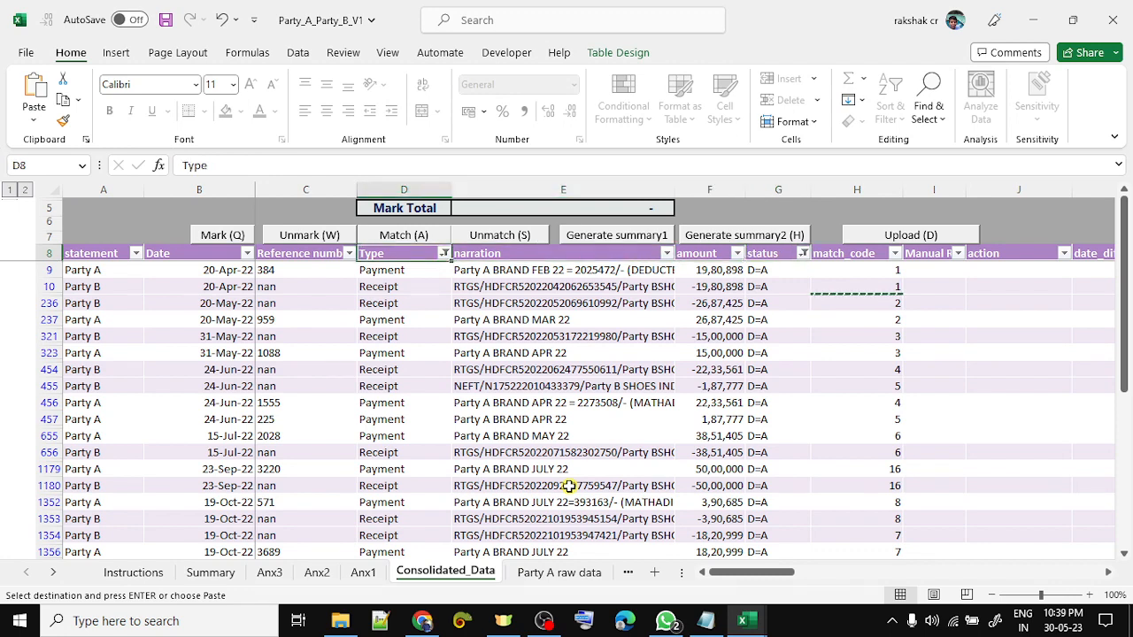
pyautogui.hotkey('alt', 'Down')
pyautogui.press('Down')
pyautogui.press('Down')
pyautogui.press('Down')
pyautogui.press('Down')
pyautogui.press('Down')
pyautogui.press('Down')
pyautogui.press('Down')
pyautogui.press('Down')
pyautogui.press('Down')
pyautogui.press('Down')
pyautogui.press('space')
pyautogui.press('Down')
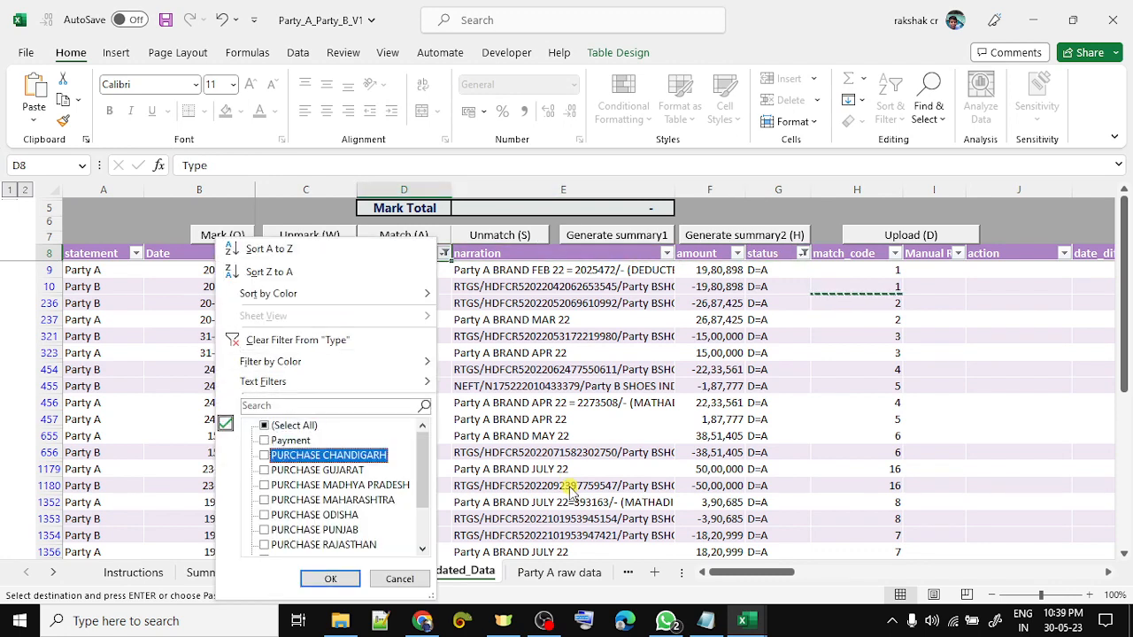
pyautogui.press('Down')
pyautogui.press('Down')
pyautogui.press('Down')
pyautogui.press('Down')
pyautogui.press('Down')
pyautogui.press('Down')
pyautogui.press('Down')
pyautogui.press('Down')
pyautogui.press('Down')
pyautogui.press('Down')
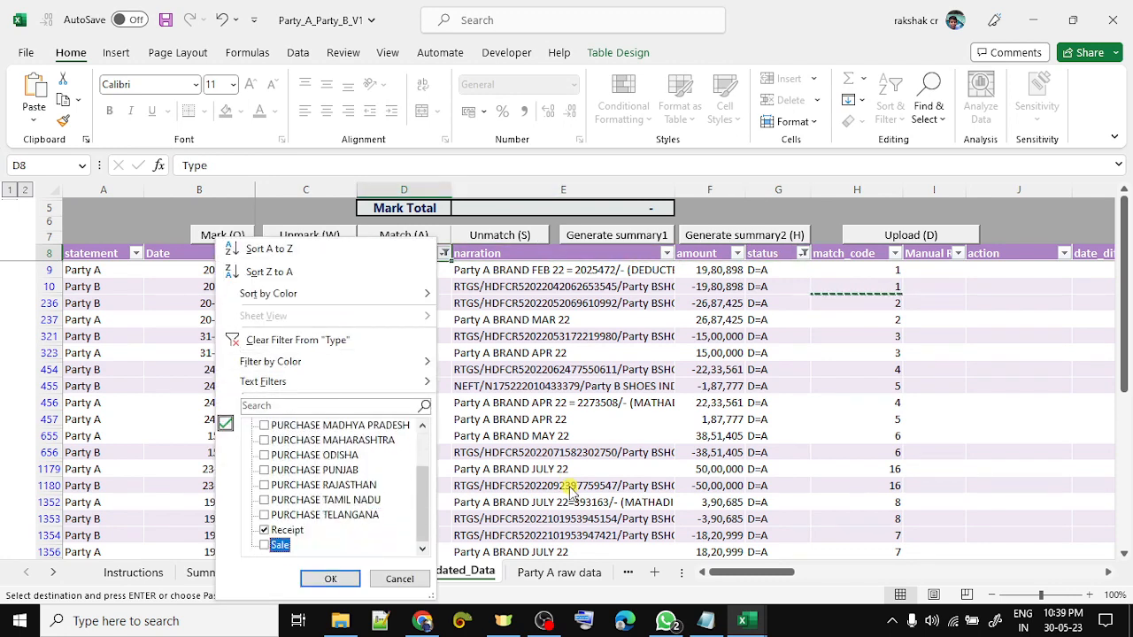
pyautogui.press('Up')
pyautogui.press('space')
pyautogui.press('Down')
pyautogui.press('Tab')
pyautogui.hotkey('shift', 'Tab')
pyautogui.press('space')
pyautogui.press('Up')
pyautogui.press('Up')
pyautogui.press('space')
pyautogui.press('Up')
pyautogui.press('space')
pyautogui.press('Up')
pyautogui.press('space')
pyautogui.press('Up')
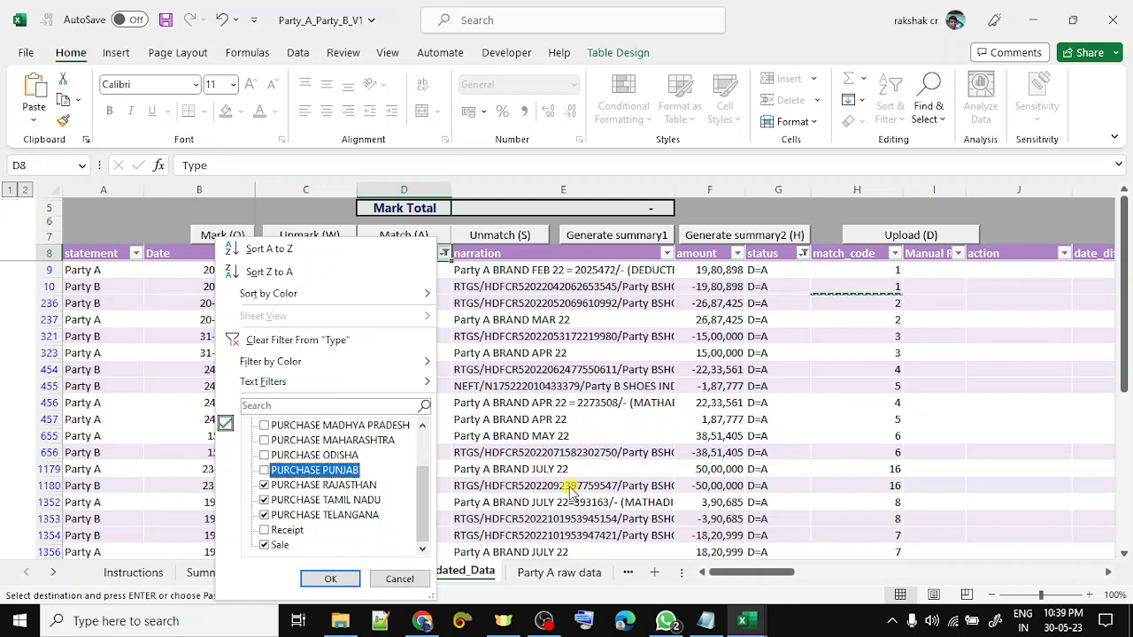
pyautogui.press('space')
pyautogui.press('Up')
pyautogui.press('space')
pyautogui.press('Up')
pyautogui.press('space')
pyautogui.press('Up')
pyautogui.press('space')
pyautogui.press('Up')
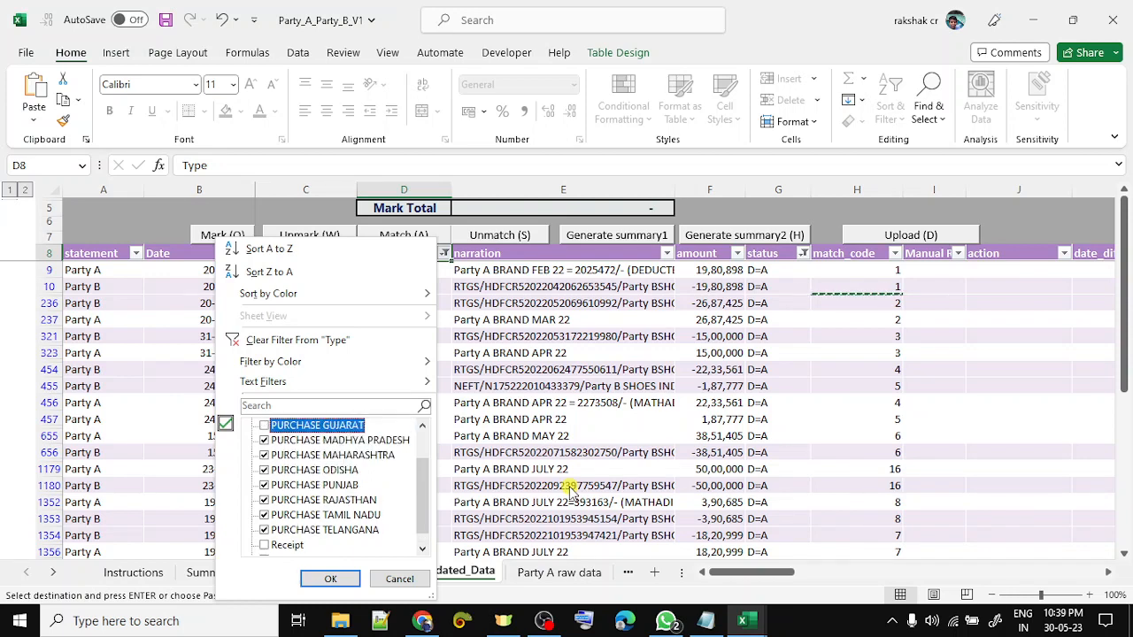
pyautogui.press('space')
pyautogui.press('Up')
pyautogui.press('Return')
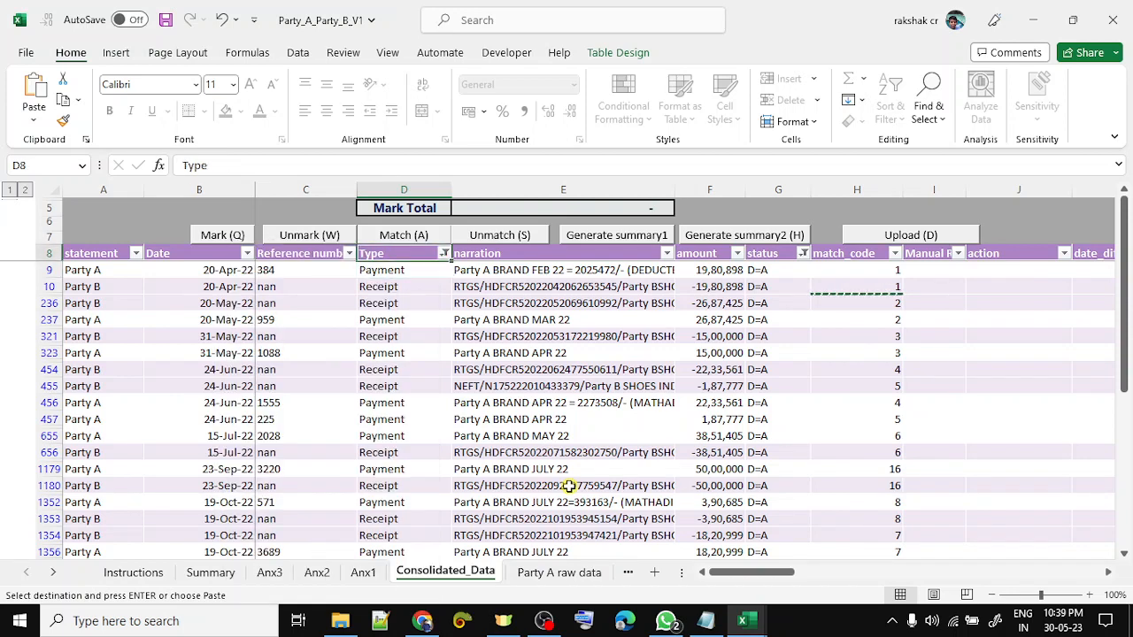
pyautogui.press('Up')
pyautogui.press('Right')
pyautogui.press('Right')
pyautogui.press('Right')
pyautogui.press('Right')
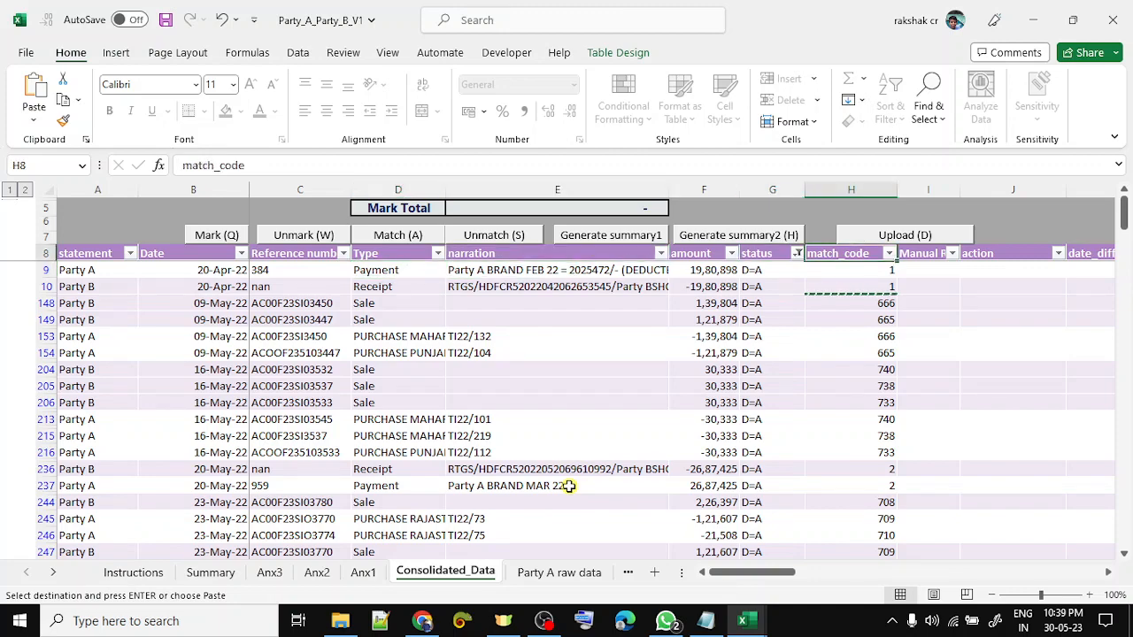
# - Go to Party A's invoice type list at B32 on the Instructions sheet, dismissing the protection warning
pyautogui.hotkey('ctrl', 'pageup')
pyautogui.hotkey('ctrl', 'pageup')
pyautogui.hotkey('ctrl', 'pageup')
pyautogui.hotkey('ctrl', 'pageup')
pyautogui.hotkey('ctrl', 'pageup')
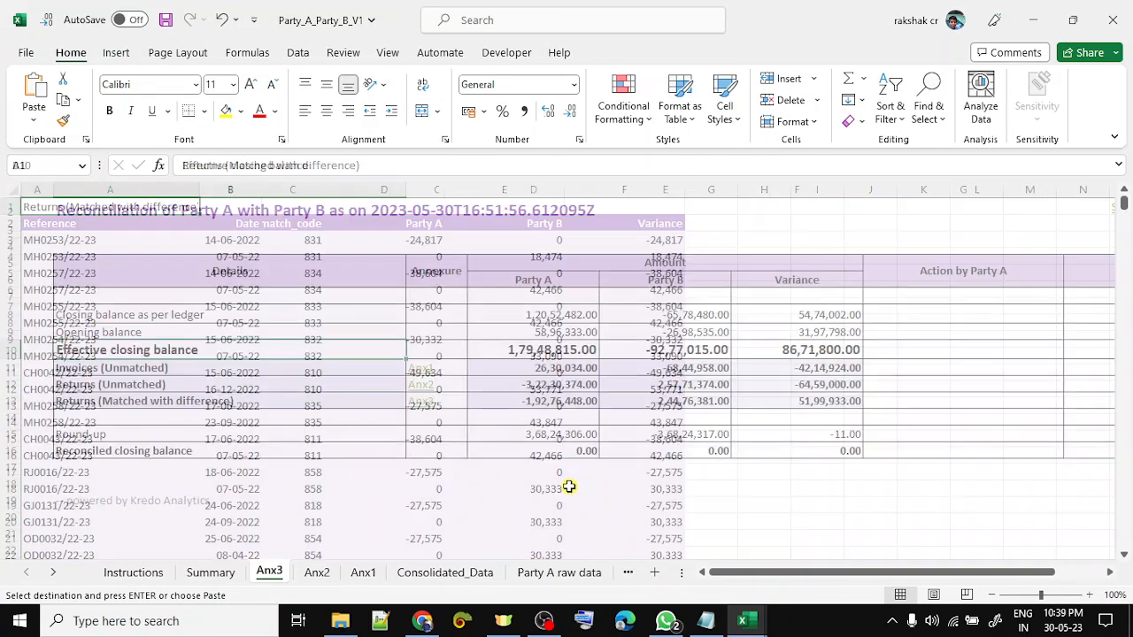
pyautogui.press('Down')
pyautogui.press('Down')
pyautogui.press('Down')
pyautogui.press('Down')
pyautogui.press('Down')
pyautogui.press('Down')
pyautogui.press('Down')
pyautogui.press('Down')
pyautogui.press('Down')
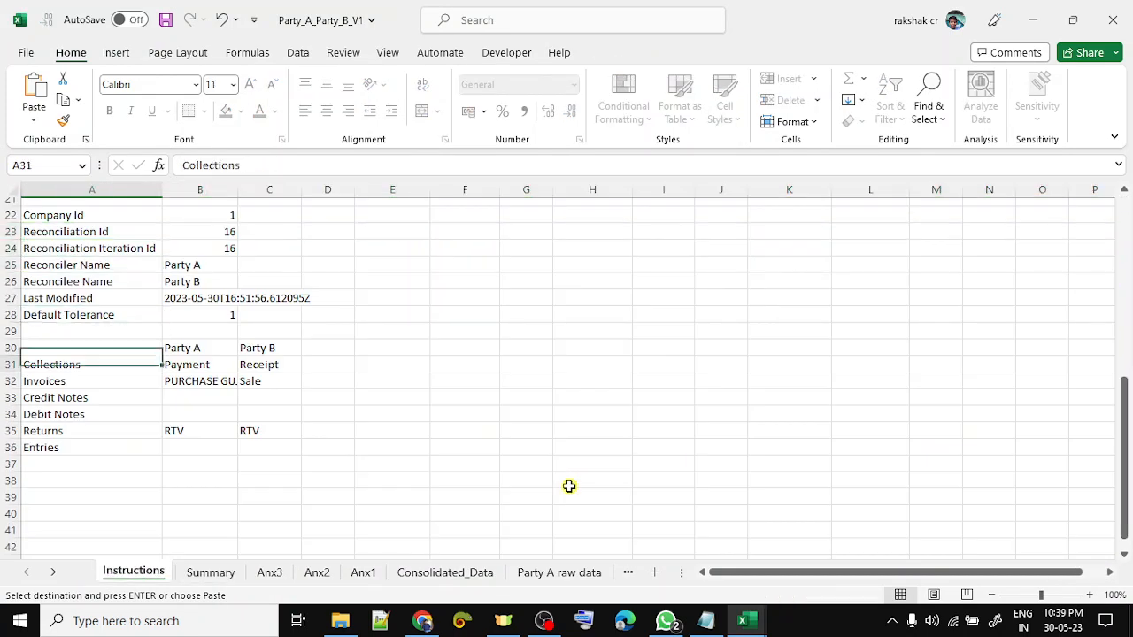
pyautogui.press('Right')
pyautogui.press('Return')
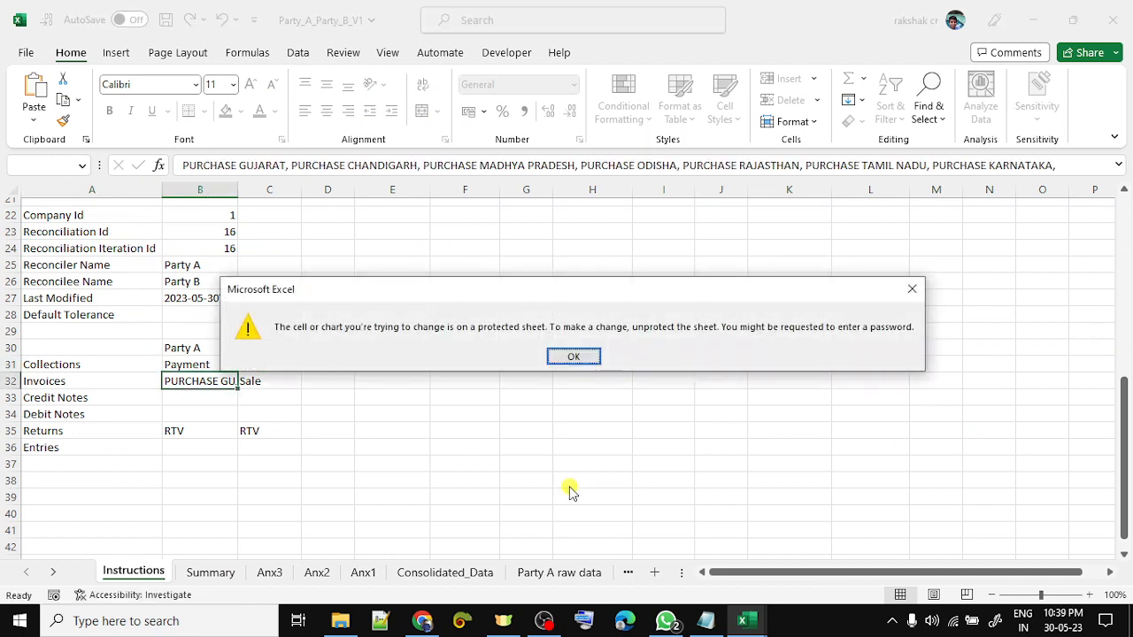
pyautogui.press('Return')
# - Widen column B to reveal types like PURCHASE GUJARAT, then return to Consolidated_Data
pyautogui.moveTo(238, 189); pyautogui.dragTo(380, 189)
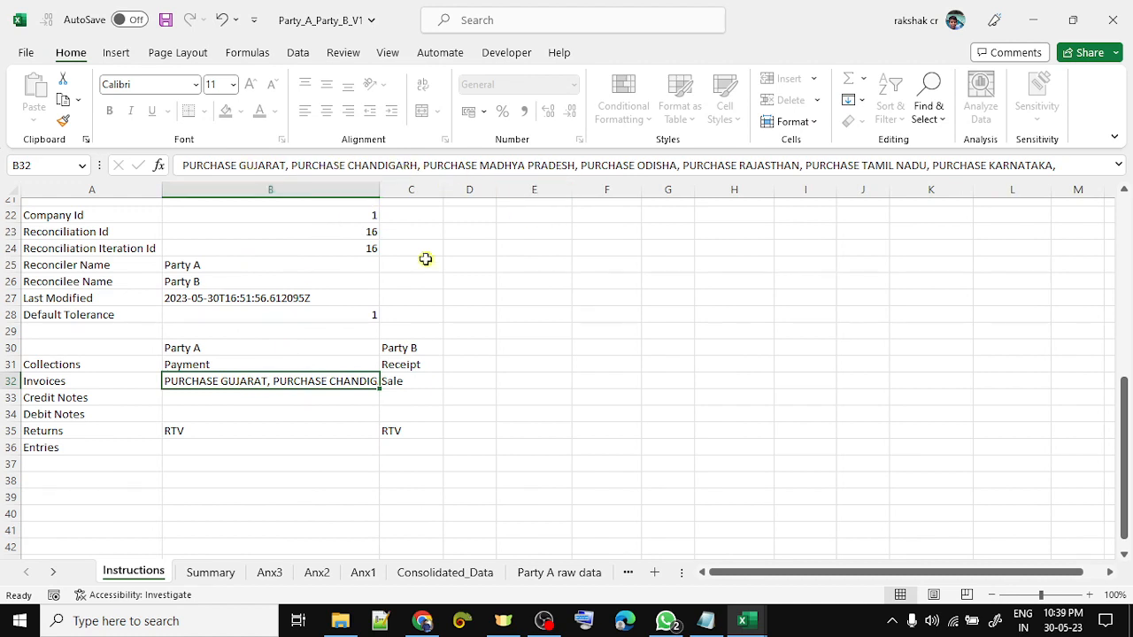
pyautogui.click(7, 381)
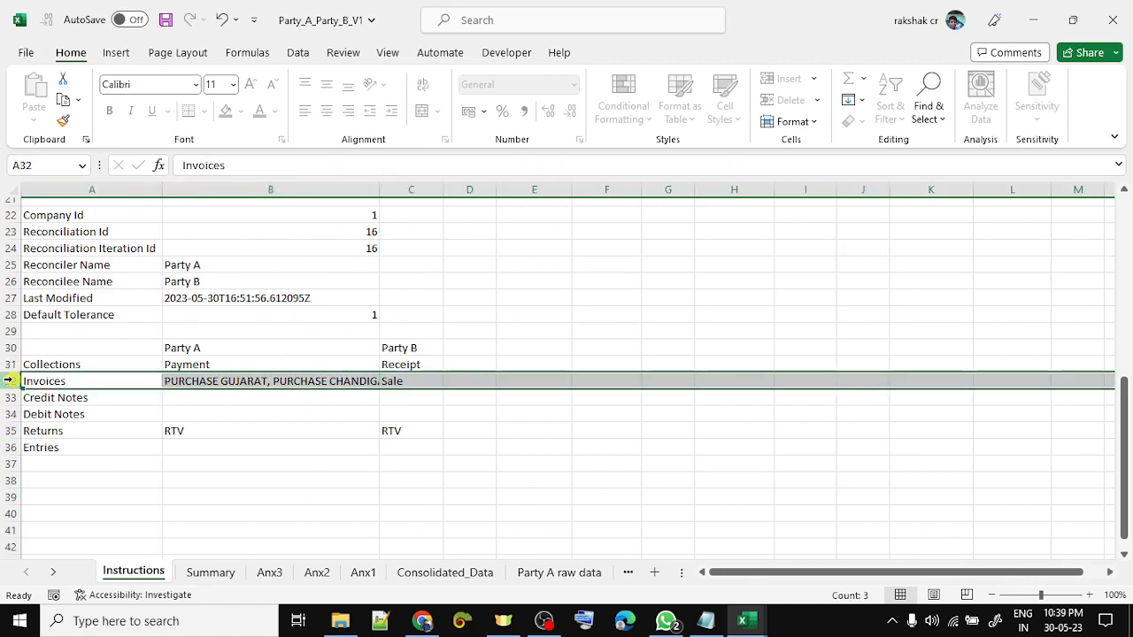
pyautogui.click(479, 577)
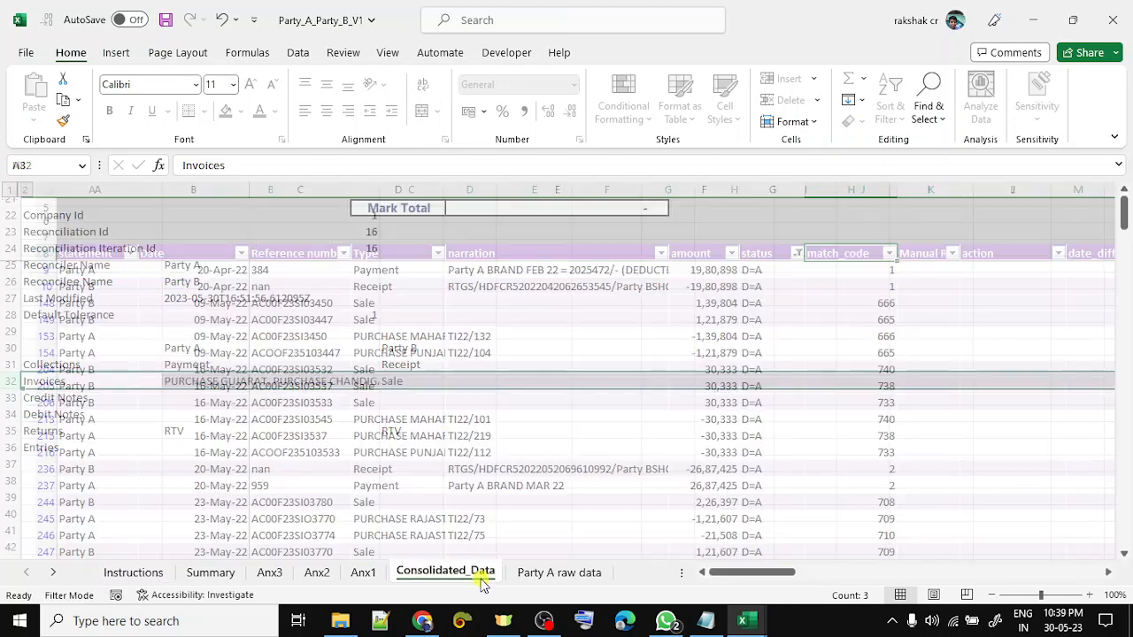
# - Filter the original_category column to show only Invoices
pyautogui.press('Right')
pyautogui.press('Right')
pyautogui.press('Right')
pyautogui.press('Right')
pyautogui.press('Right')
pyautogui.press('Right')
pyautogui.press('Right')
pyautogui.press('Right')
pyautogui.press('Right')
pyautogui.press('Right')
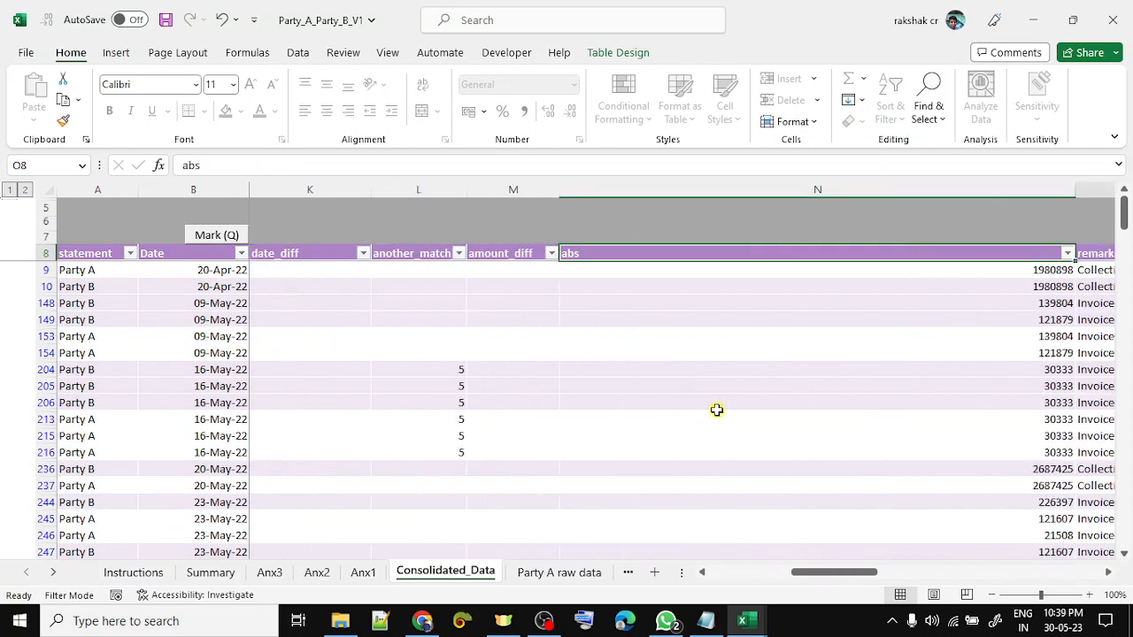
pyautogui.press('Right')
pyautogui.press('Left')
pyautogui.press('Left')
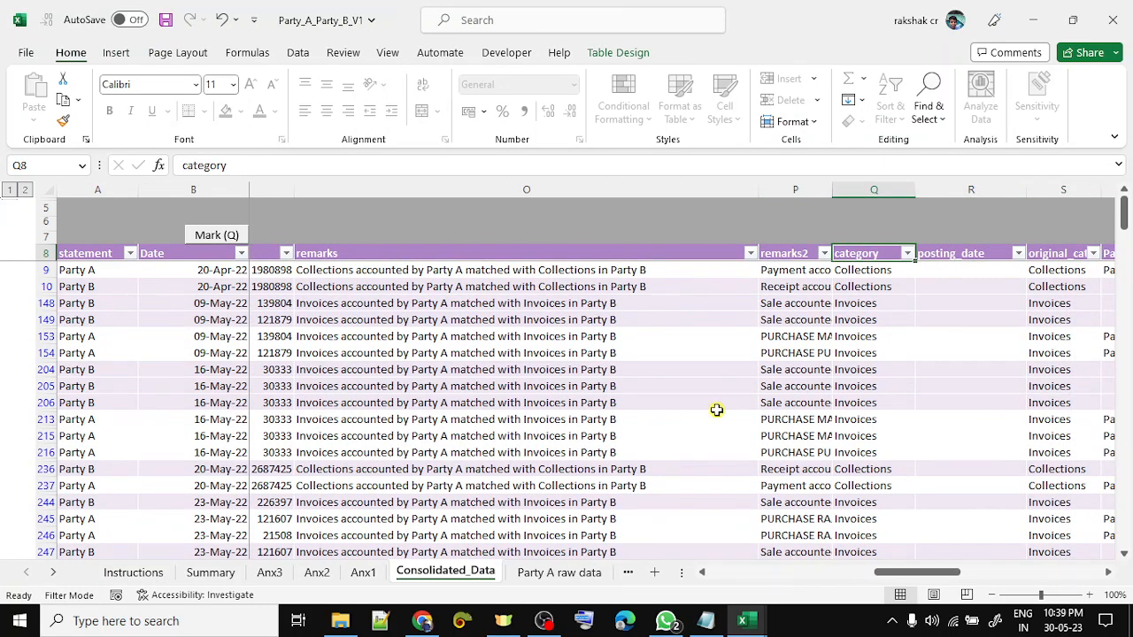
pyautogui.press('Right')
pyautogui.press('Right')
pyautogui.hotkey('alt', 'Down')
pyautogui.press('Down')
pyautogui.press('Down')
pyautogui.press('Down')
pyautogui.press('Down')
pyautogui.press('Down')
pyautogui.press('Down')
pyautogui.press('Down')
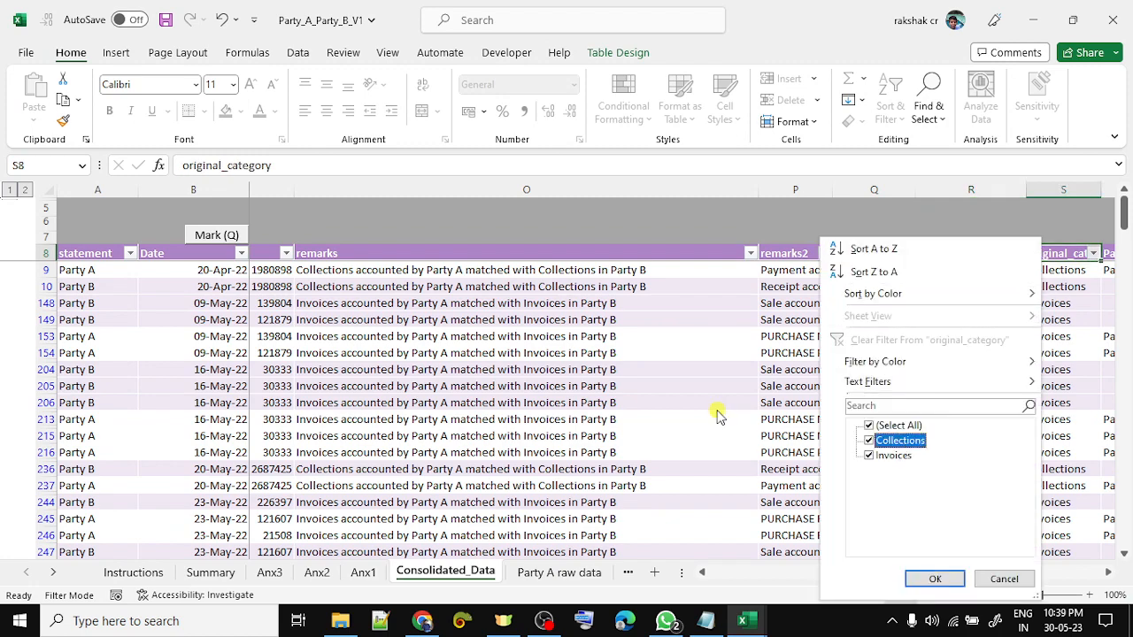
pyautogui.press('Up')
pyautogui.press('space')
pyautogui.press('Down')
pyautogui.press('Down')
pyautogui.press('space')
pyautogui.press('Return')
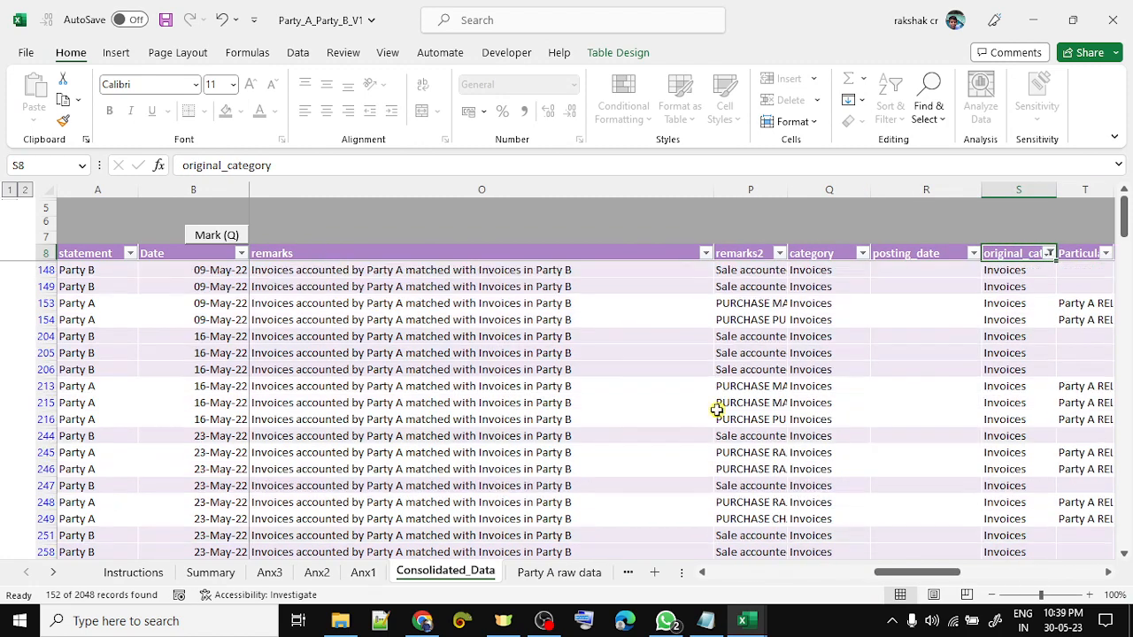
# - Find match code 666 and select rows 153 and 148 to compare the pair
pyautogui.press('Left')
pyautogui.hotkey('ctrl', 'Left')
pyautogui.press('Right')
pyautogui.press('Right')
pyautogui.press('Right')
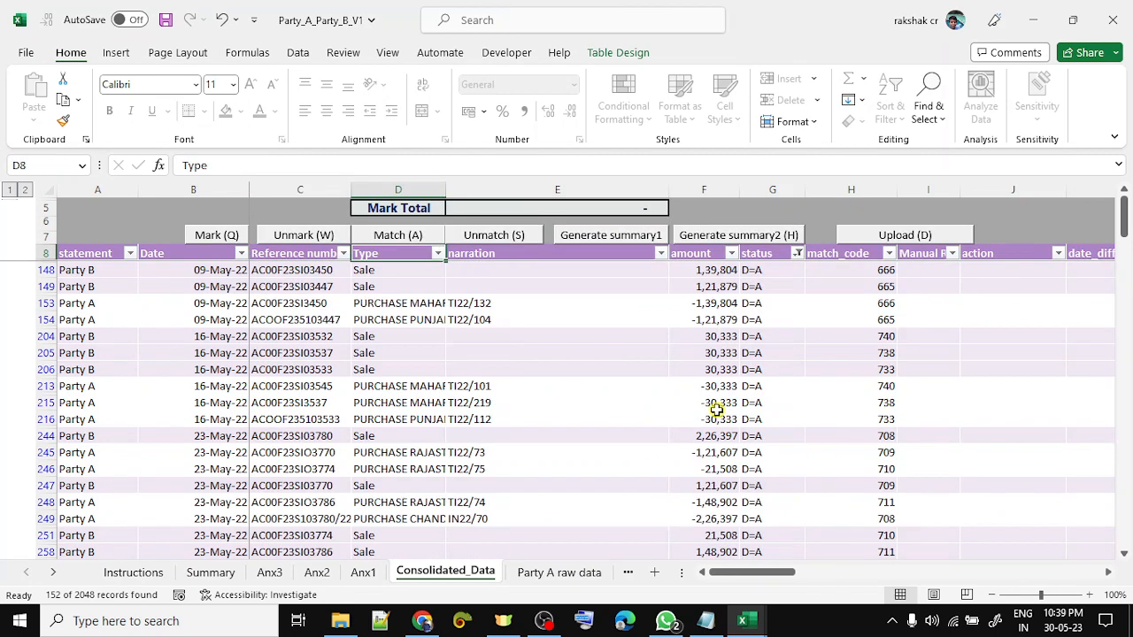
pyautogui.press('Down')
pyautogui.press('Down')
pyautogui.press('Down')
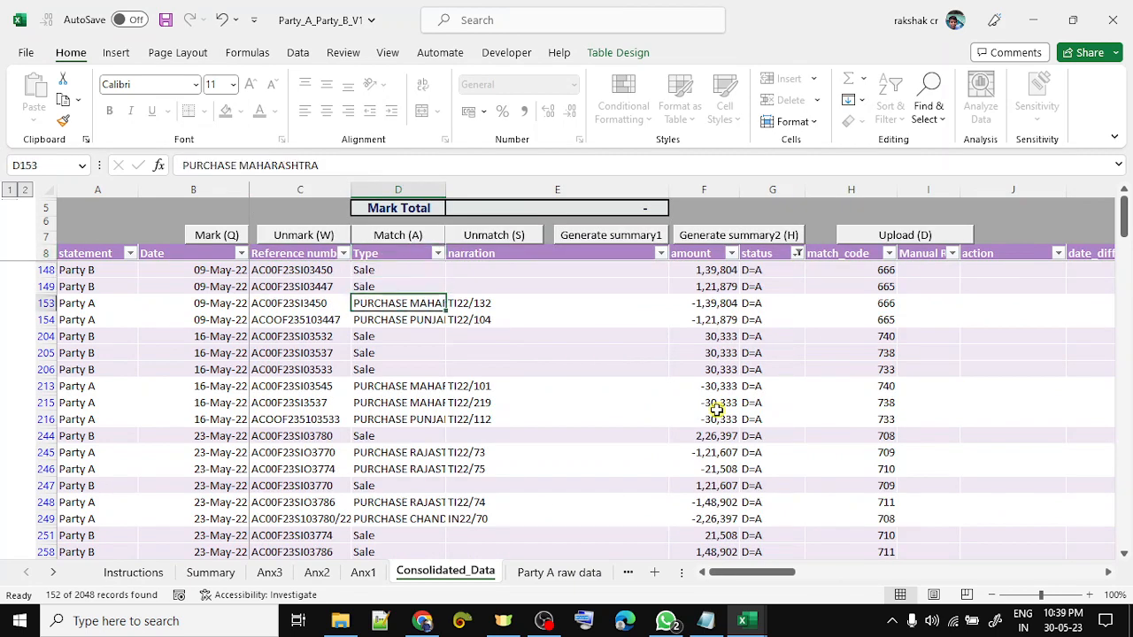
pyautogui.press('Right')
pyautogui.press('Right')
pyautogui.press('Right')
pyautogui.press('Right')
pyautogui.press('Up')
pyautogui.press('Down')
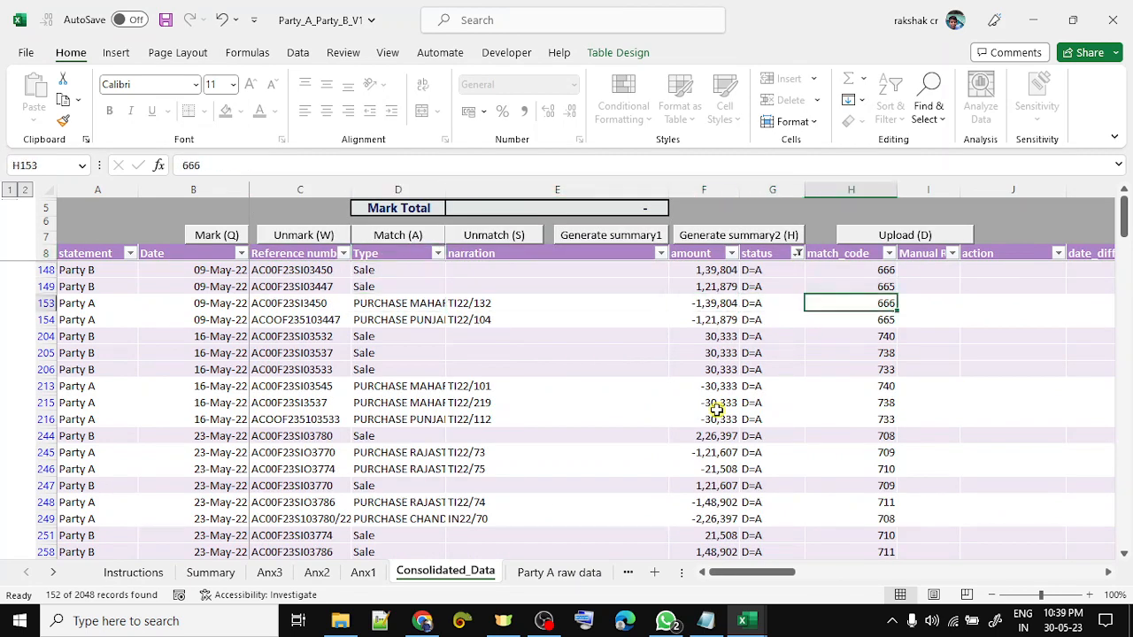
pyautogui.hotkey('shift', 'space')
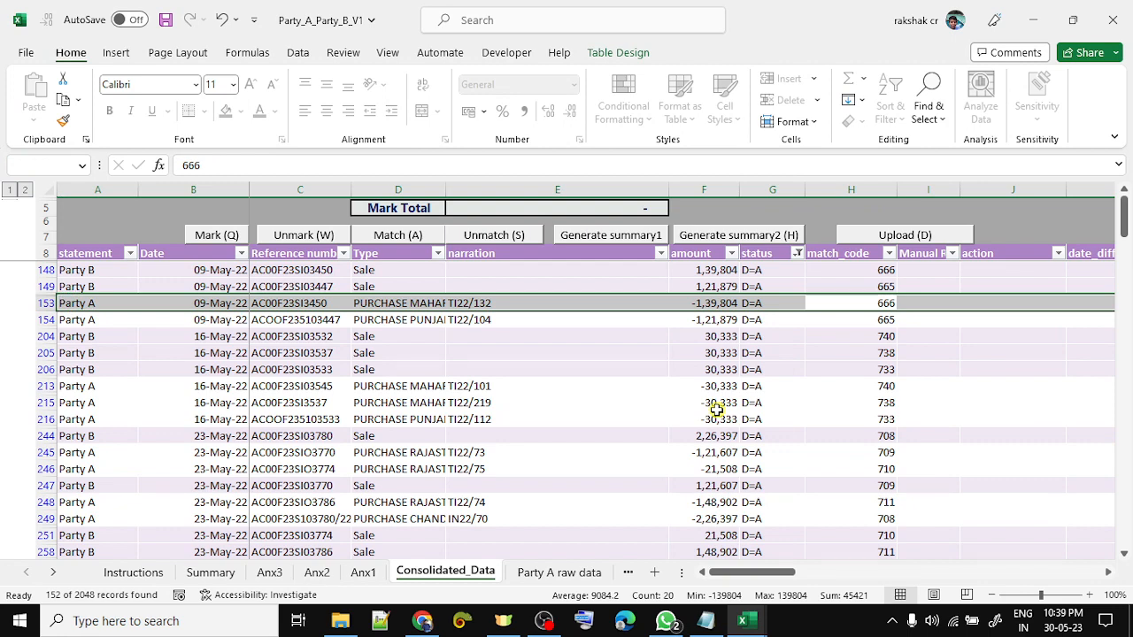
pyautogui.press('Up')
pyautogui.press('Up')
pyautogui.hotkey('shift', 'space')
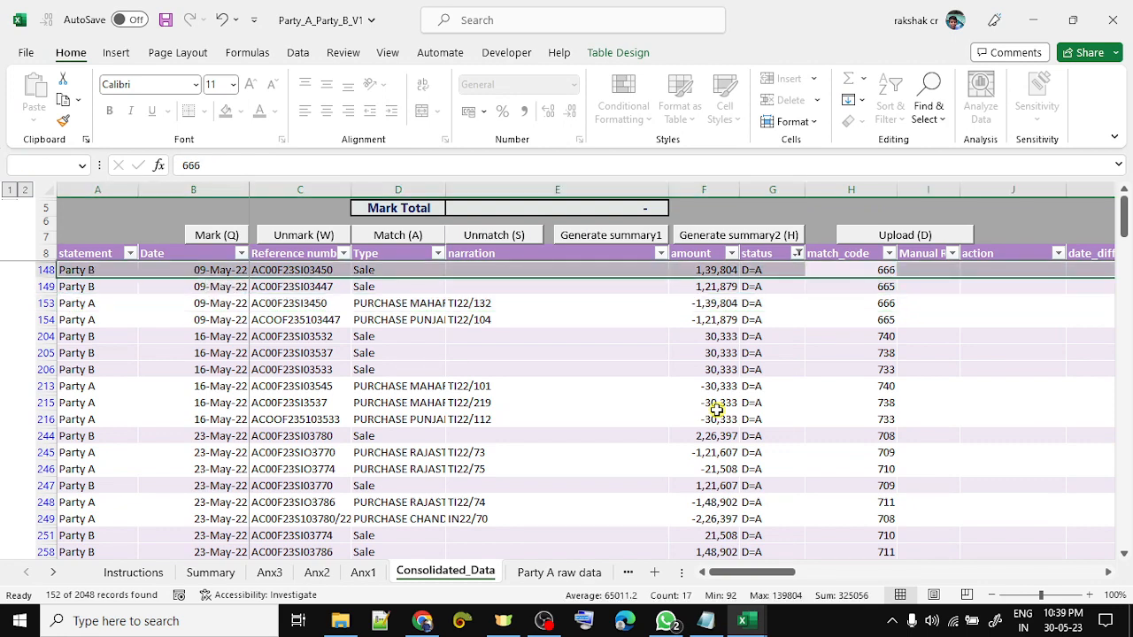
# - Compare the amounts and reference numbers of rows 153 and 148
pyautogui.press('Down')
pyautogui.press('Down')
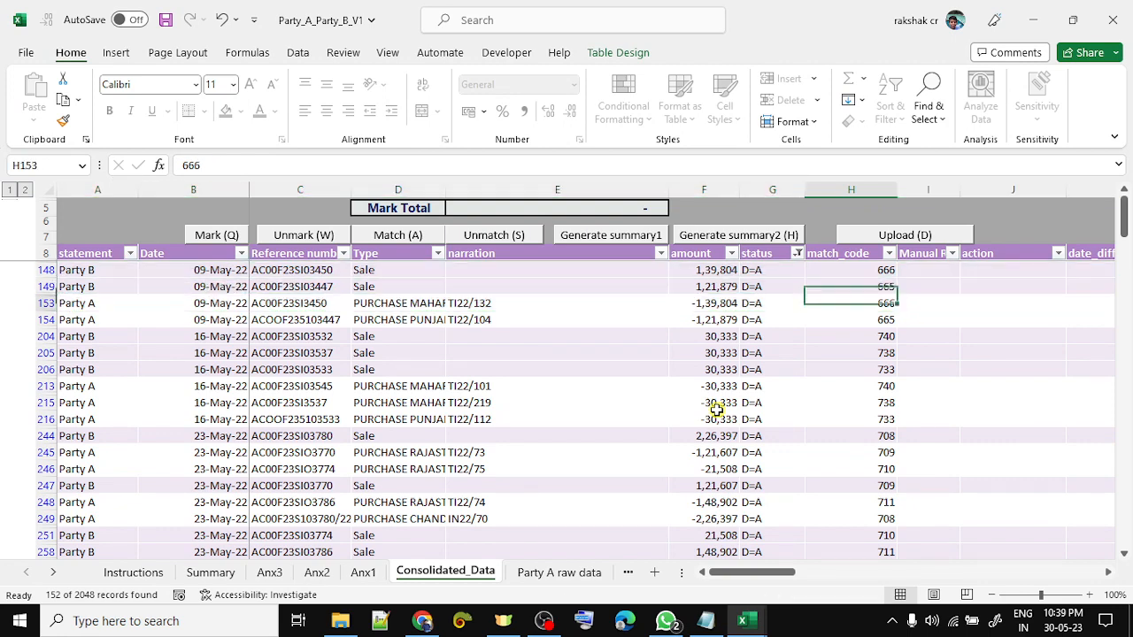
pyautogui.press('Left')
pyautogui.press('Left')
pyautogui.hotkey('shift', 'space')
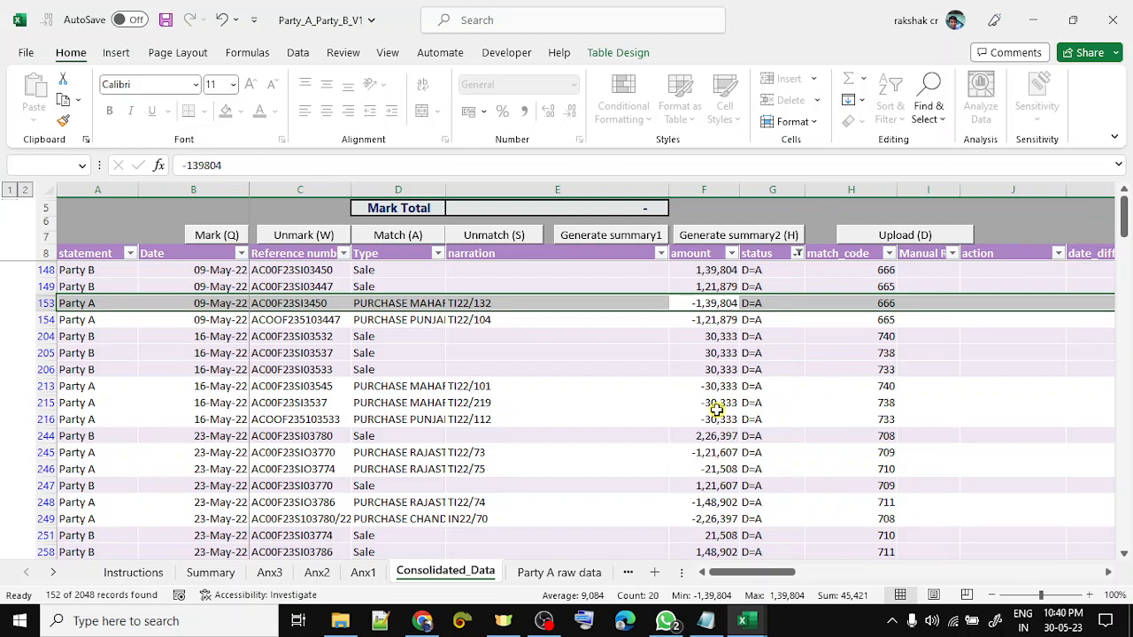
pyautogui.press('Left')
pyautogui.press('Left')
pyautogui.press('Left')
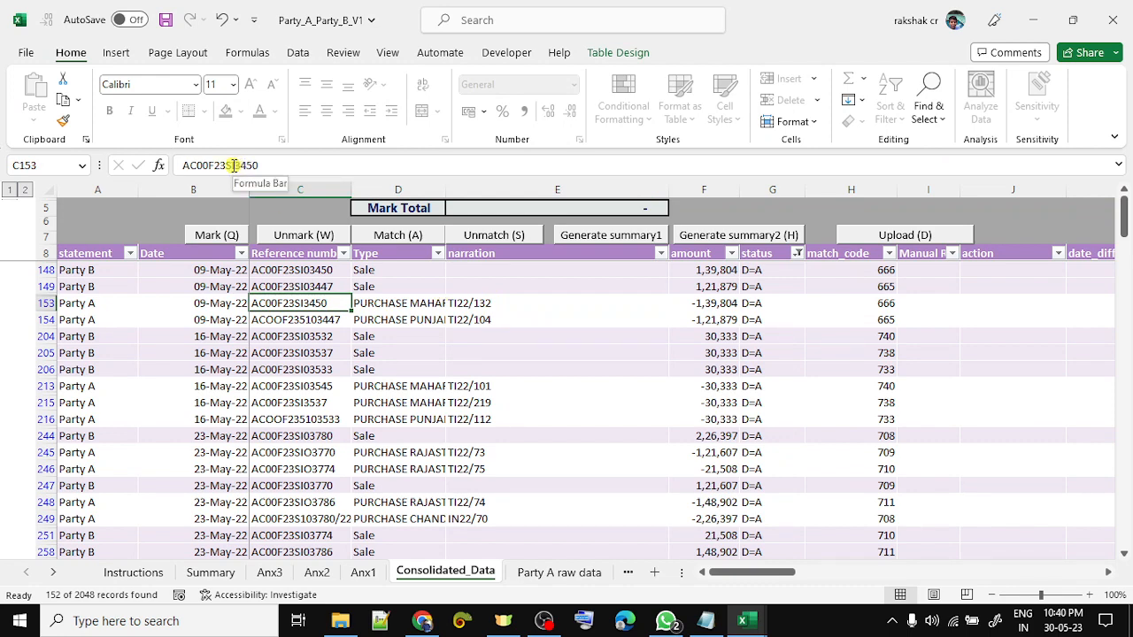
pyautogui.keyDown('ctrl'); pyautogui.click(317, 270); pyautogui.keyUp('ctrl')
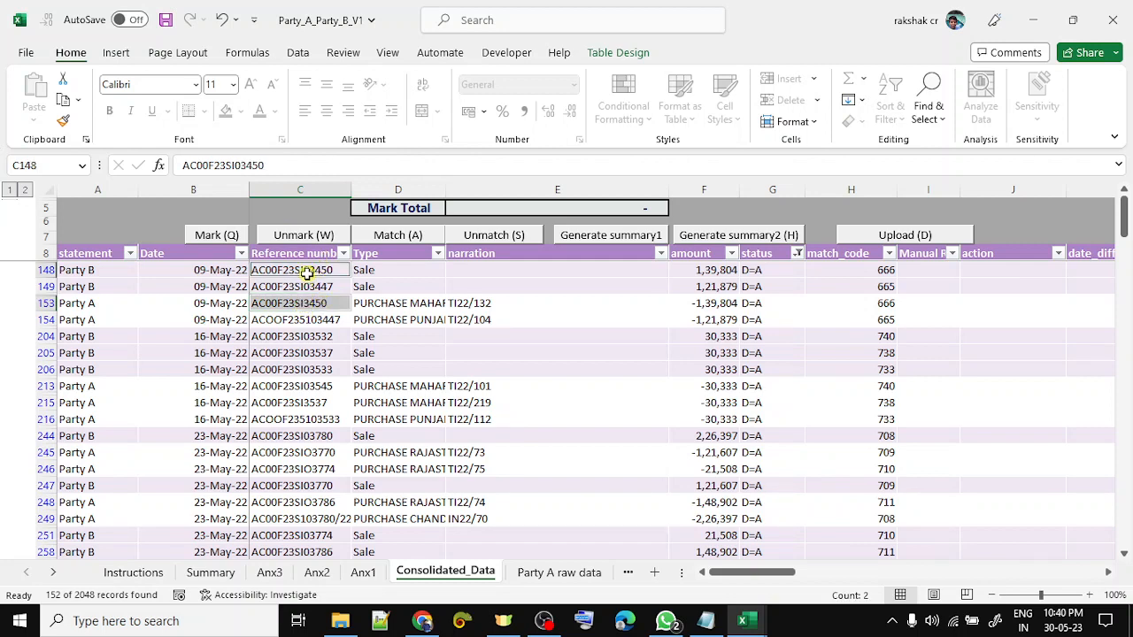
pyautogui.click(700, 299)
# - Clear the D=A filter from the status column
pyautogui.press('Right')
pyautogui.press('Up')
pyautogui.press('Up')
pyautogui.press('Up')
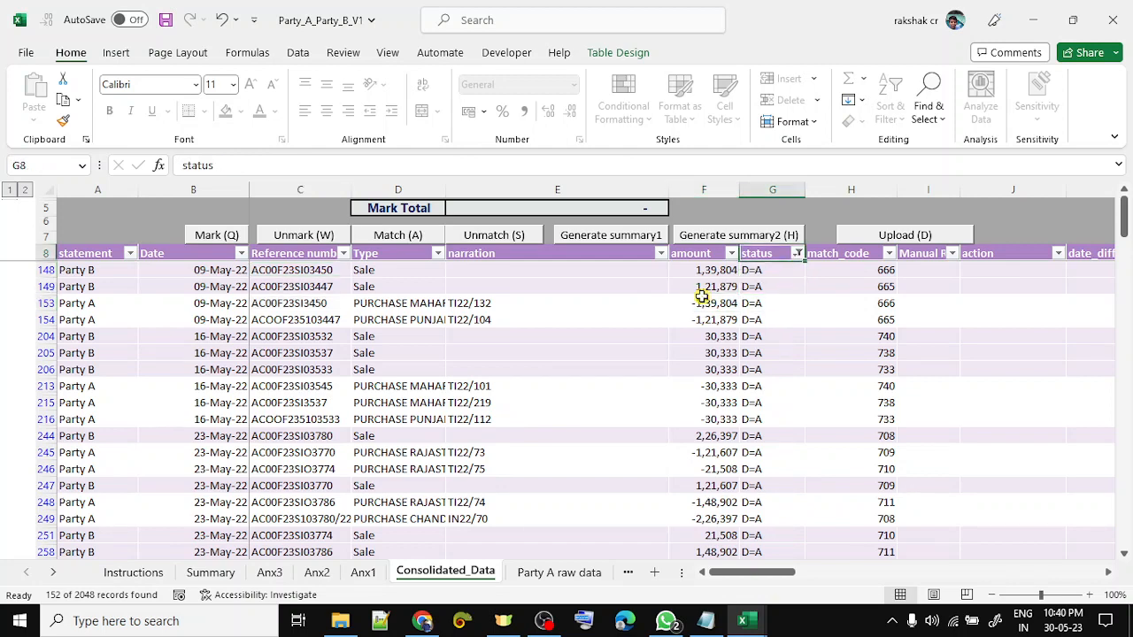
pyautogui.hotkey('alt', 'Down')
pyautogui.press('c')
pyautogui.press('Down')
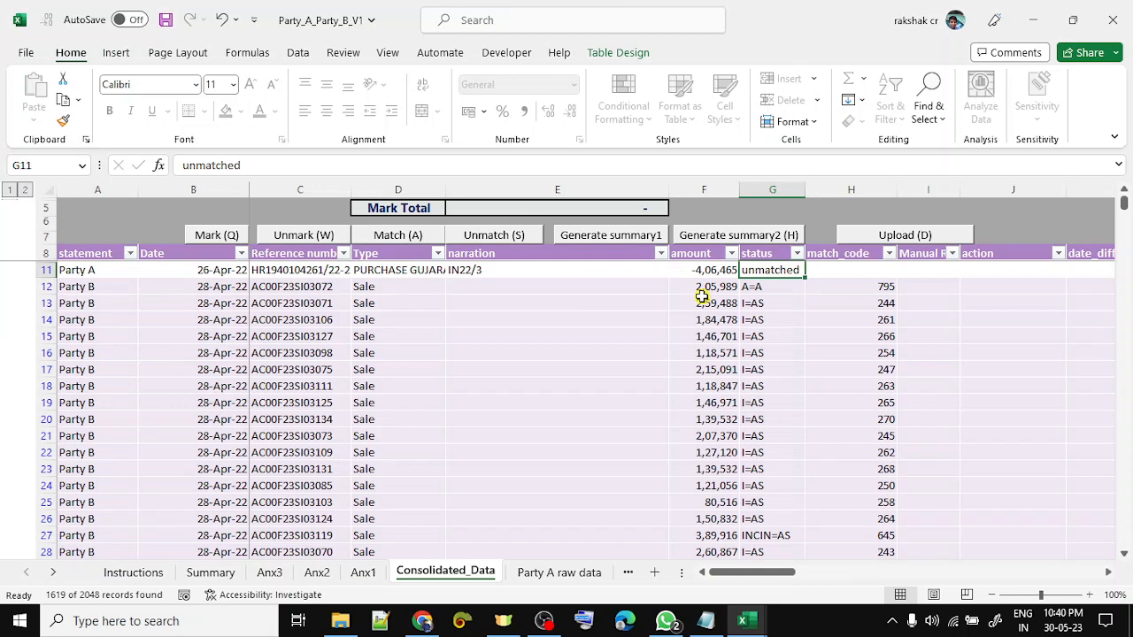
# - Filter the status column to show only I=AS rows
pyautogui.press('Up')
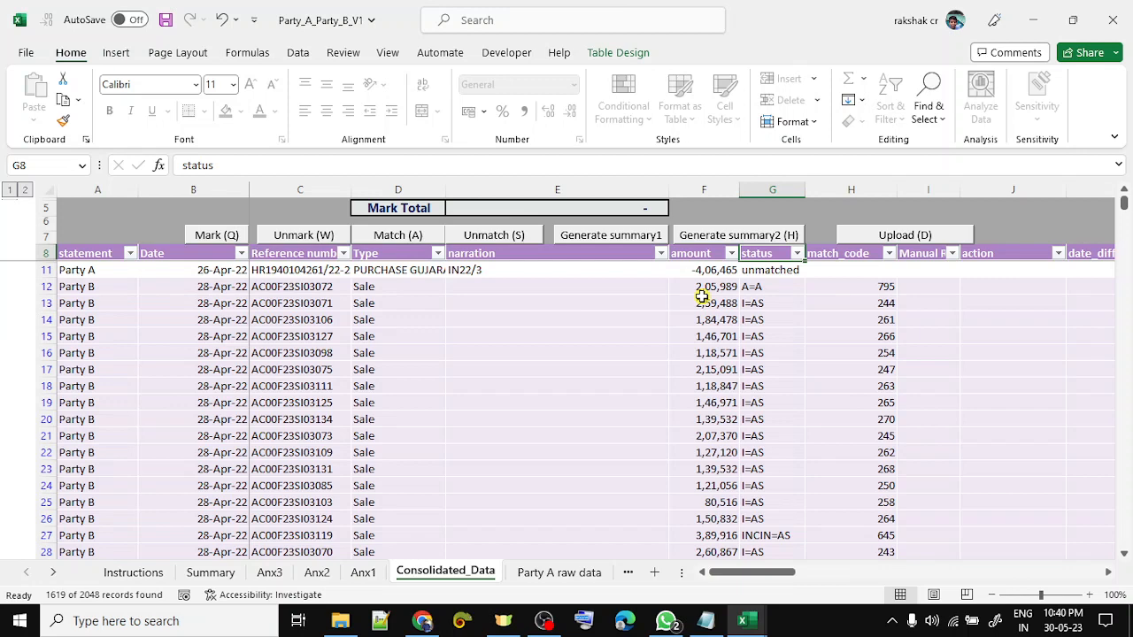
pyautogui.hotkey('alt', 'Down')
pyautogui.press('Down')
pyautogui.press('Down')
pyautogui.press('Down')
pyautogui.press('Down')
pyautogui.press('Down')
pyautogui.press('Down')
pyautogui.press('Down')
pyautogui.press('Down')
pyautogui.press('Down')
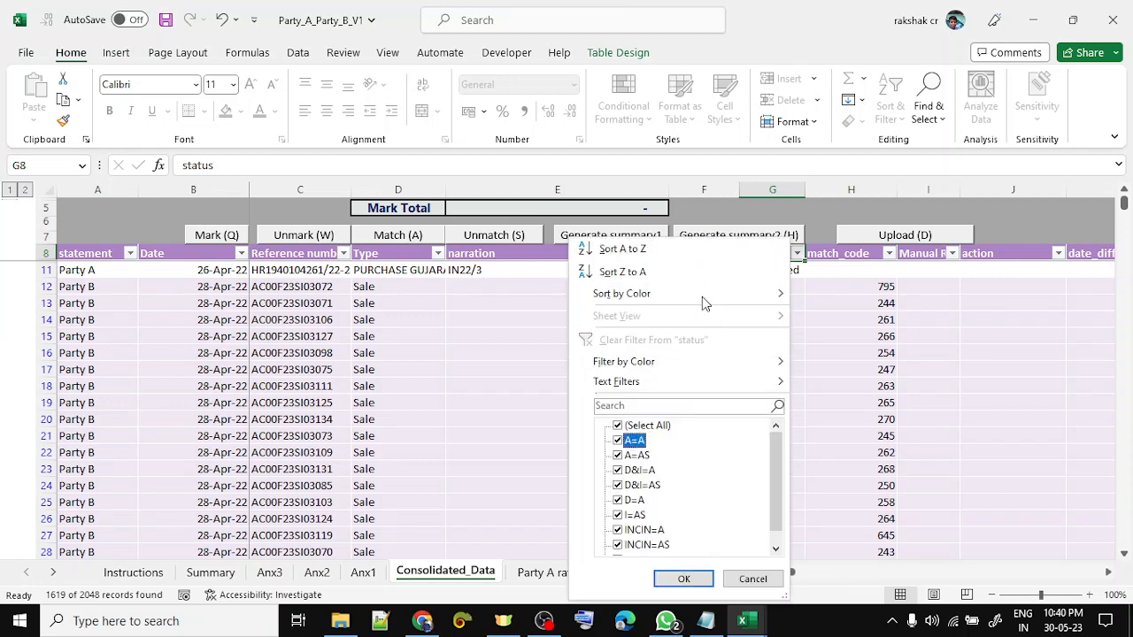
pyautogui.press('Up')
pyautogui.press('space')
pyautogui.press('Down')
pyautogui.press('Down')
pyautogui.press('Down')
pyautogui.press('Down')
pyautogui.press('Down')
pyautogui.press('Down')
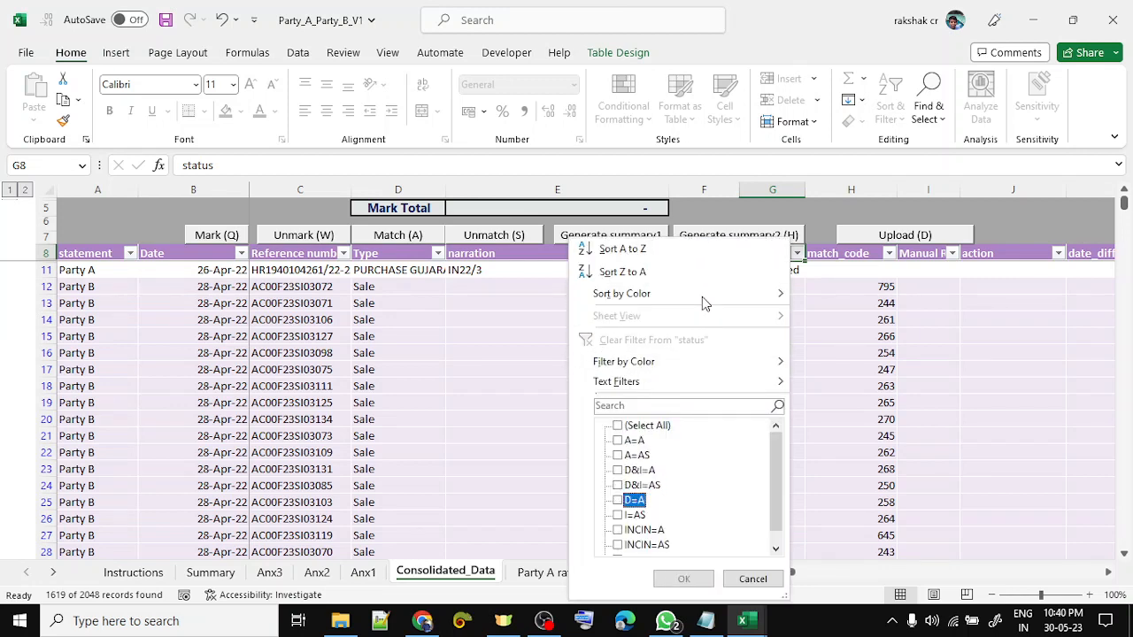
pyautogui.press('space')
pyautogui.press('Return')
# - Copy match code 244 and filter the match_code column to just 244
pyautogui.press('Down')
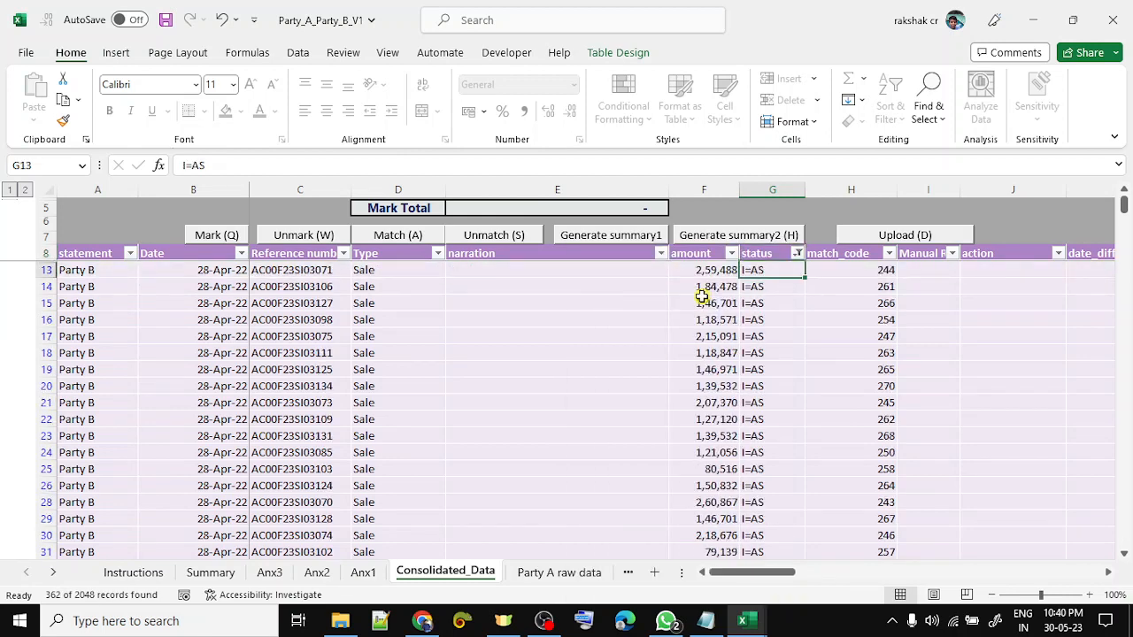
pyautogui.press('Up')
pyautogui.press('Right')
pyautogui.press('Down')
pyautogui.hotkey('ctrl', 'c')
pyautogui.press('Up')
pyautogui.hotkey('alt', 'Down')
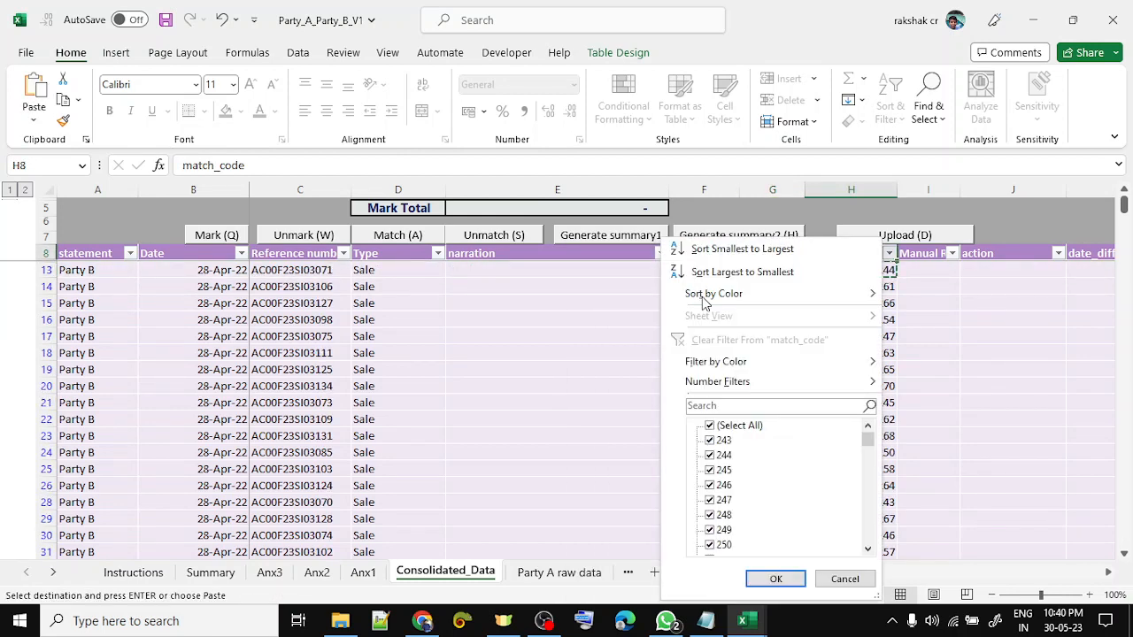
pyautogui.hotkey('ctrl', 'v')
pyautogui.press('Return')
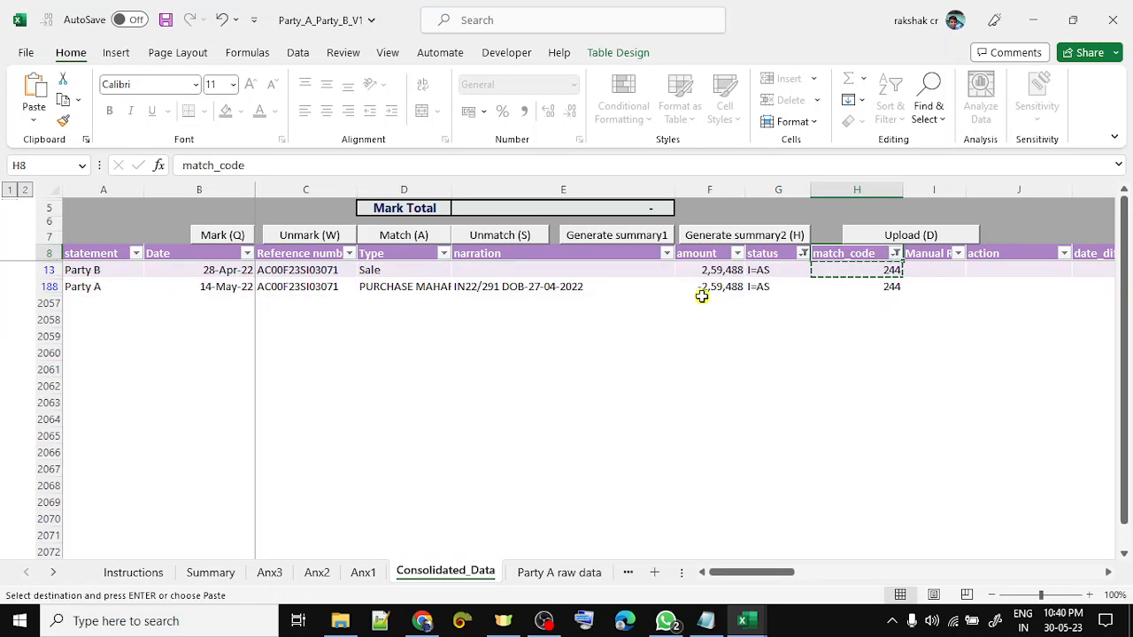
pyautogui.press('Down')
# - Check the pair's amounts 2,59,488 and -2,59,488 and their date_diff values of 16
pyautogui.press('Left')
pyautogui.press('Left')
pyautogui.hotkey('shift', 'Down')
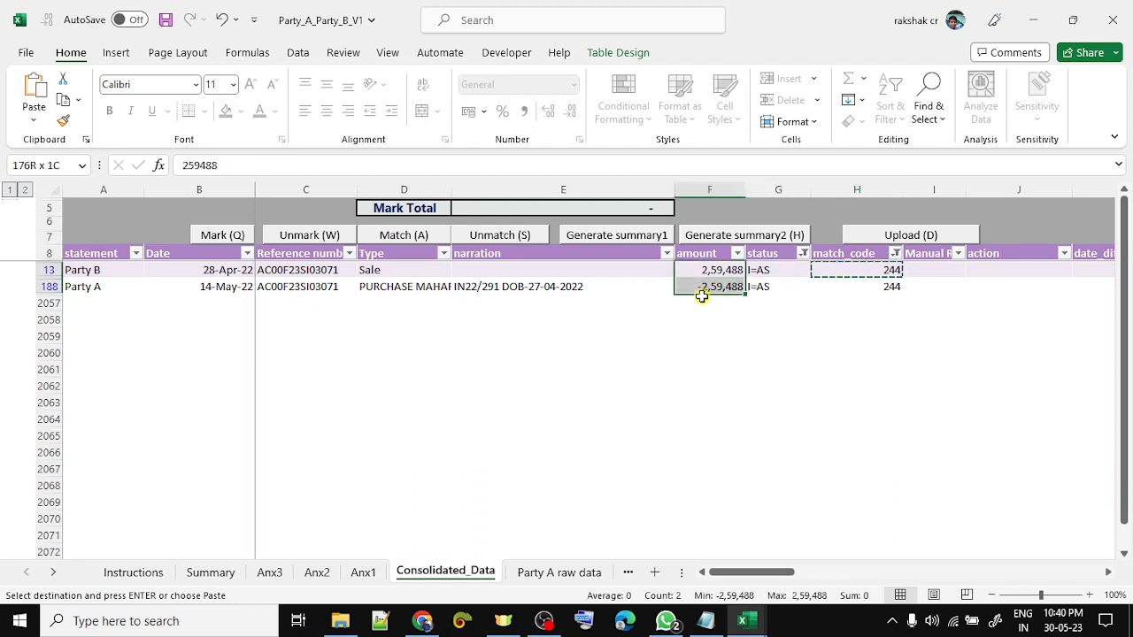
pyautogui.press('Right')
pyautogui.press('Right')
pyautogui.press('Right')
pyautogui.press('Right')
pyautogui.press('Right')
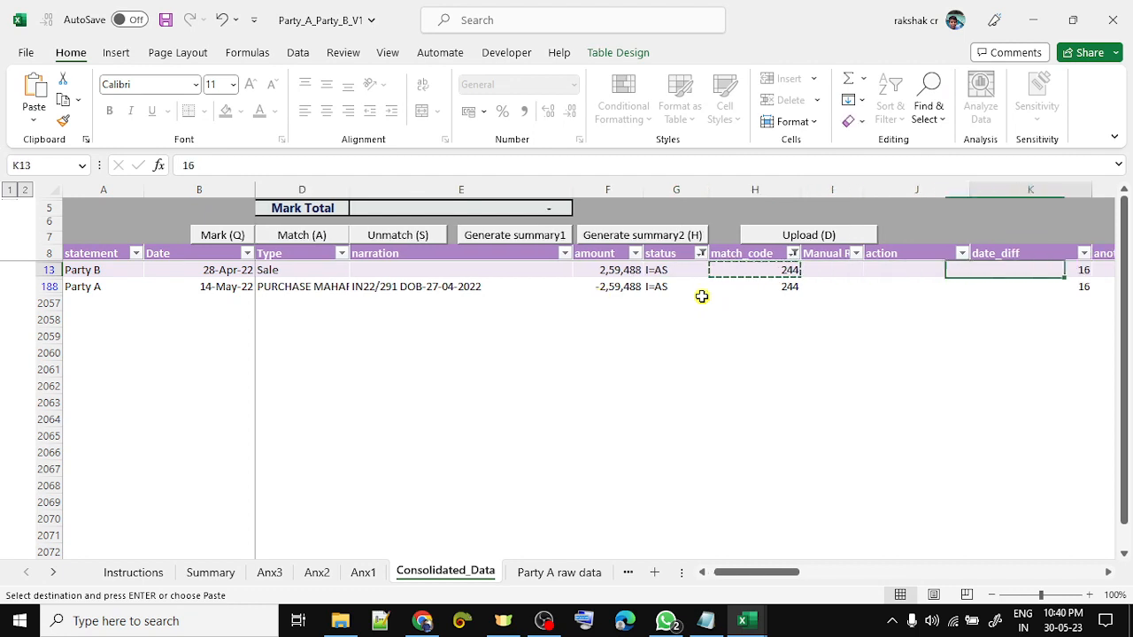
pyautogui.hotkey('shift', 'Down')
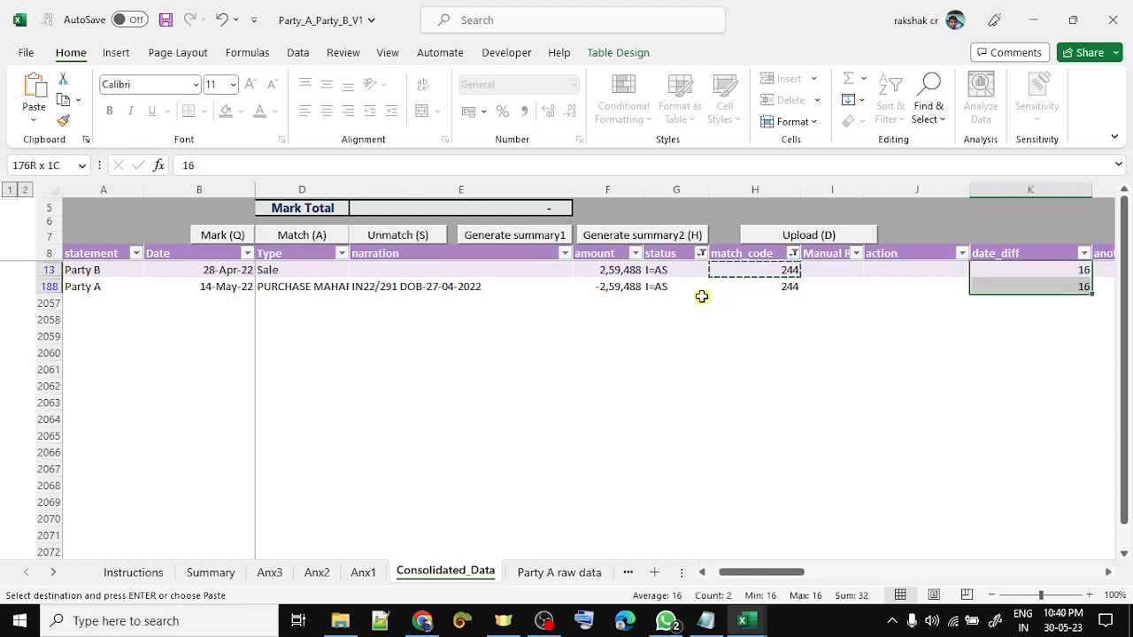
pyautogui.press('Down')
pyautogui.press('Up')
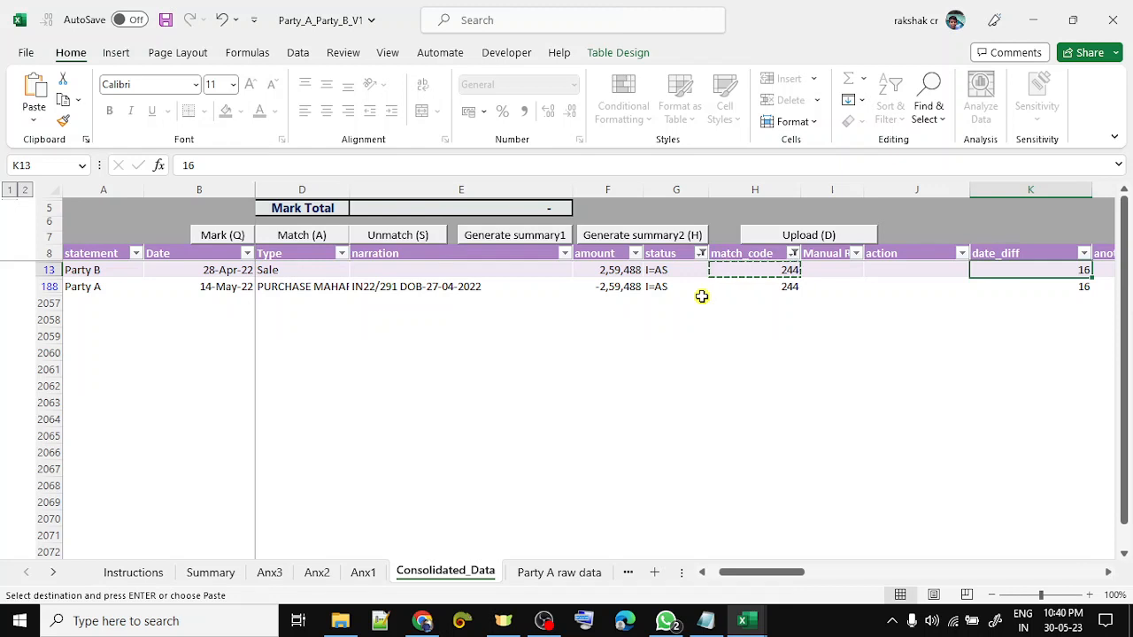
pyautogui.press('Left')
pyautogui.press('Left')
pyautogui.press('Left')
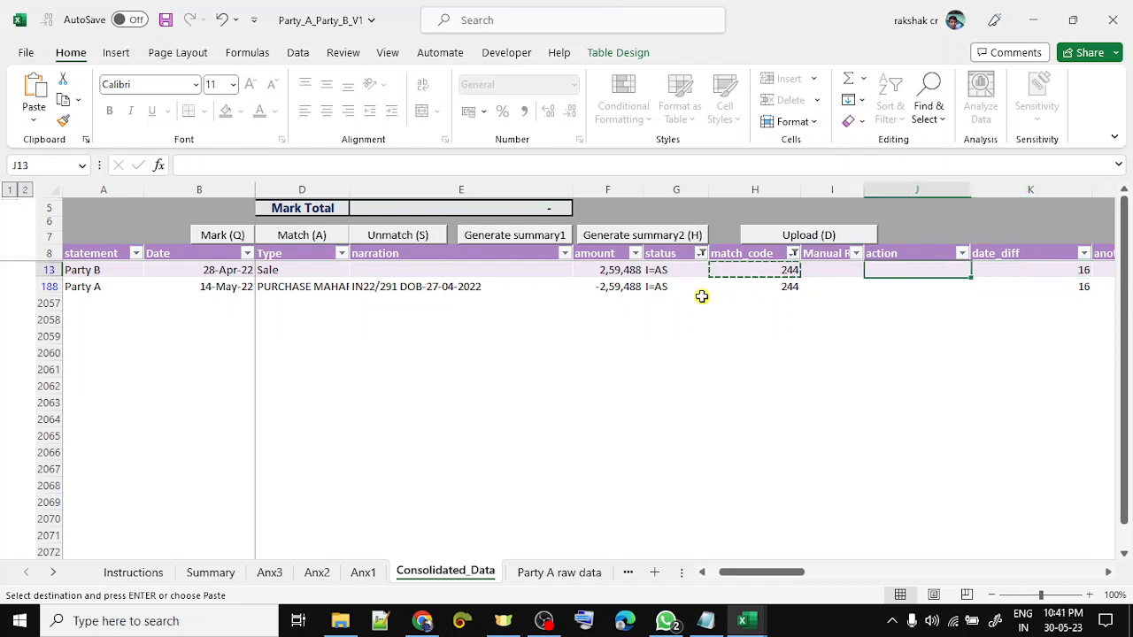
pyautogui.press('Up')
pyautogui.hotkey('alt', 'Down')
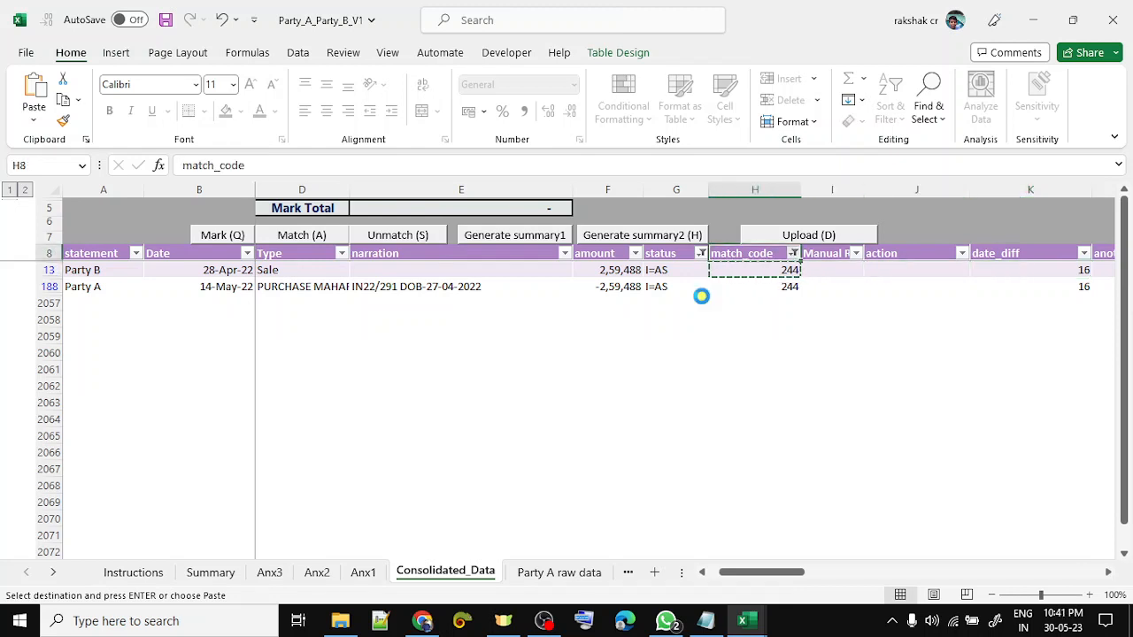
# - Clear the match_code filter and the I=AS status filter
pyautogui.press('c')
pyautogui.press('Left')
pyautogui.hotkey('alt', 'Down')
pyautogui.press('c')
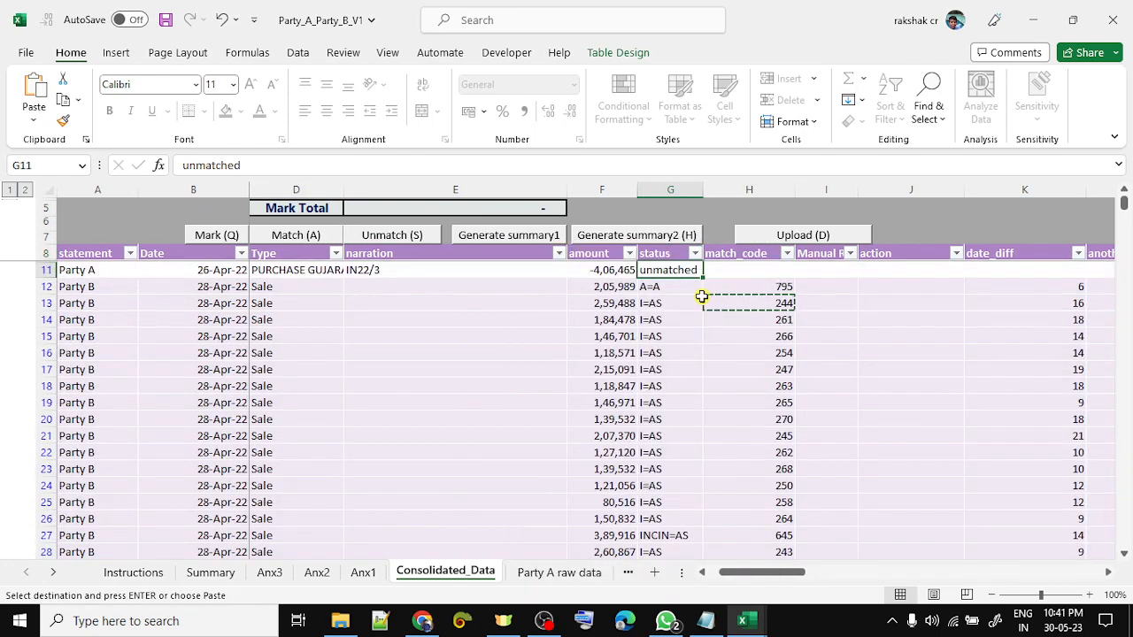
# - Filter the date_diff column to show only the values 64, 65 and 72
pyautogui.press('Right')
pyautogui.press('Right')
pyautogui.press('Right')
pyautogui.press('Right')
pyautogui.hotkey('alt', 'Down')
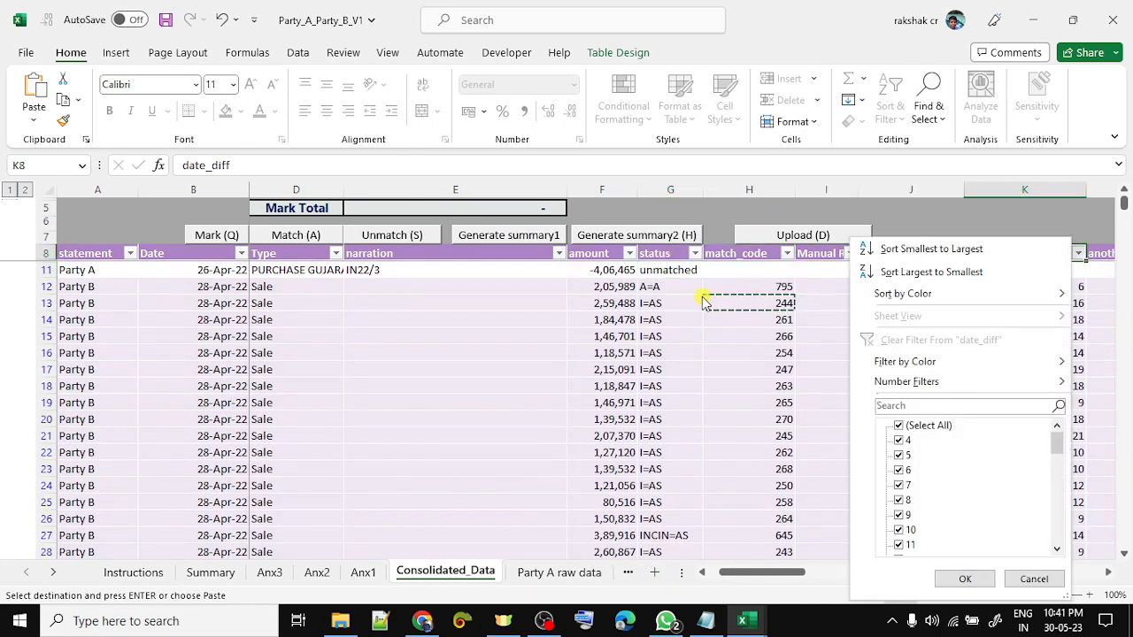
pyautogui.press('space')
pyautogui.press('End')
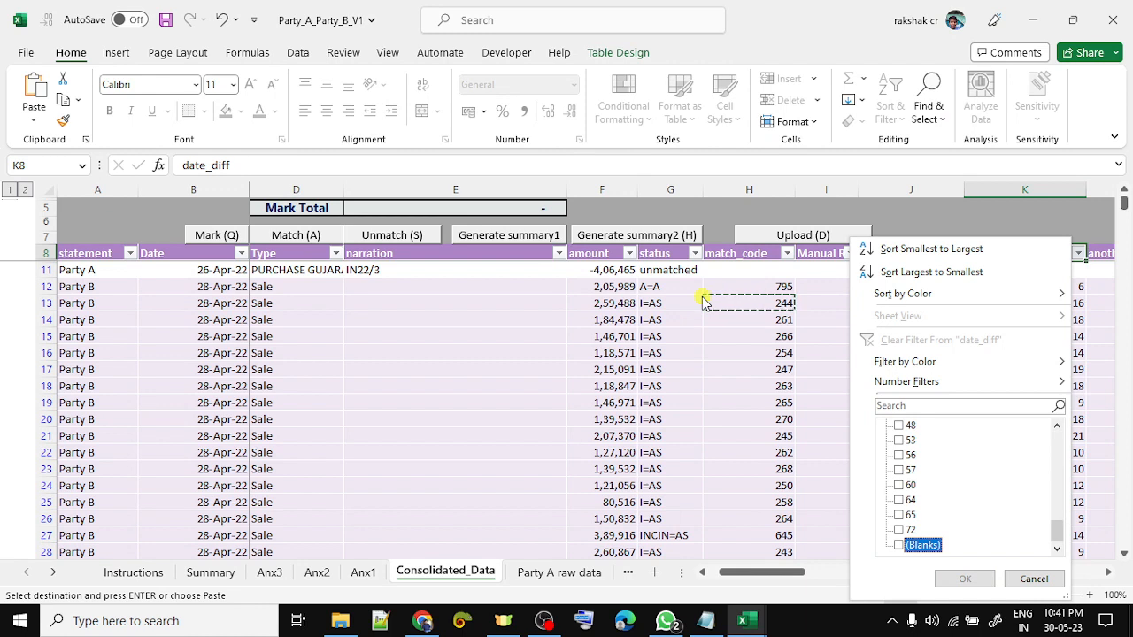
pyautogui.press('Up')
pyautogui.press('space')
pyautogui.press('Up')
pyautogui.press('space')
pyautogui.press('Up')
pyautogui.press('space')
pyautogui.press('Up')
pyautogui.press('space')
pyautogui.press('Up')
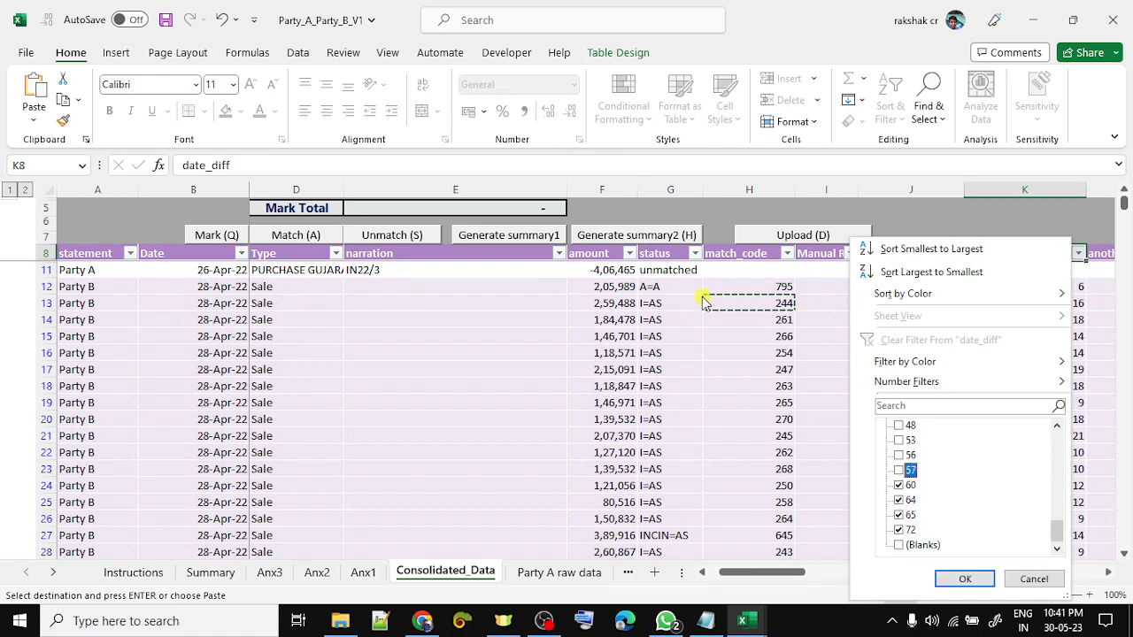
pyautogui.press('Down')
pyautogui.press('Down')
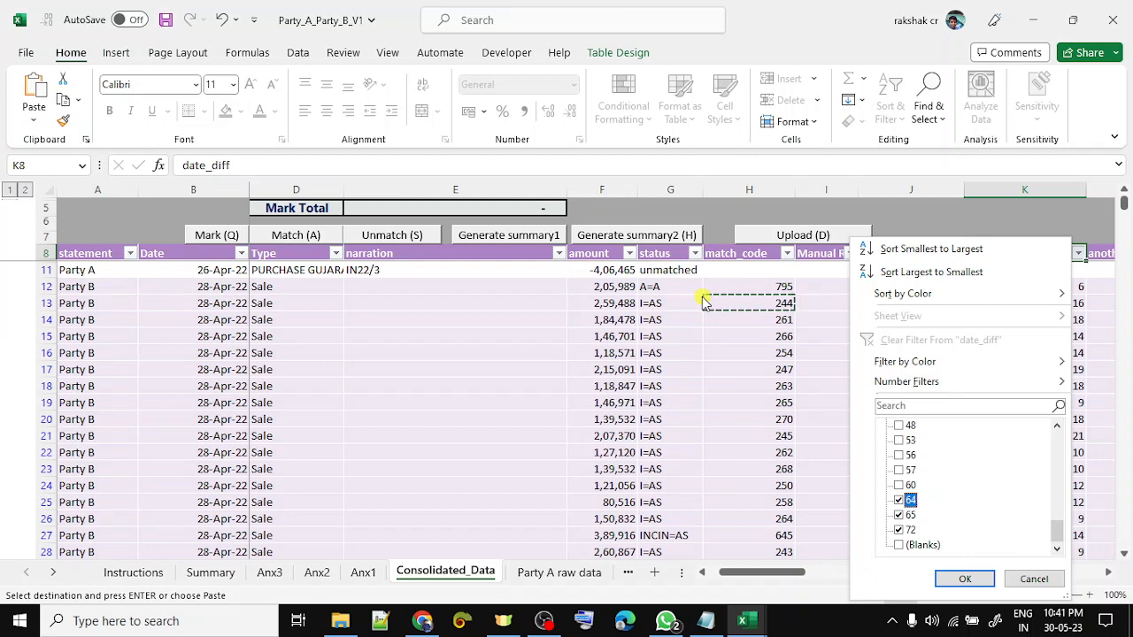
pyautogui.press('Return')
pyautogui.press('Down')
pyautogui.press('Left')
pyautogui.press('Left')
pyautogui.press('Left')
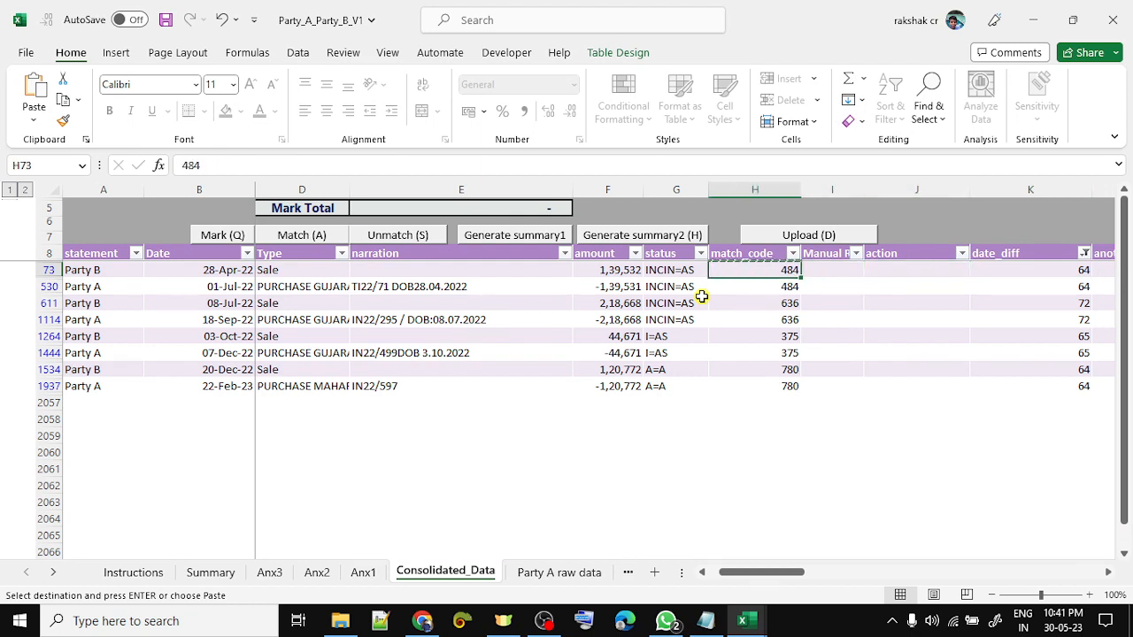
# - Select and copy the row 1534/1937 pair, then select the 611/1114 and 73/530 pairs
pyautogui.press('Left')
pyautogui.press('Down')
pyautogui.press('Down')
pyautogui.press('Down')
pyautogui.press('Down')
pyautogui.press('Down')
pyautogui.press('Left')
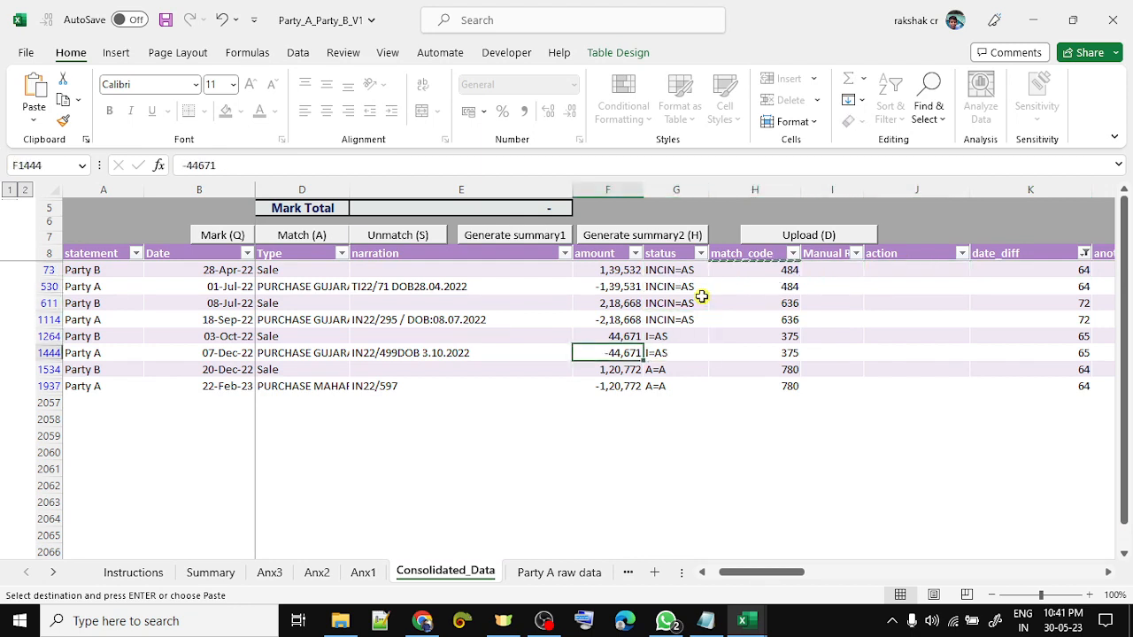
pyautogui.press('Left')
pyautogui.press('Left')
pyautogui.press('Left')
pyautogui.press('Down')
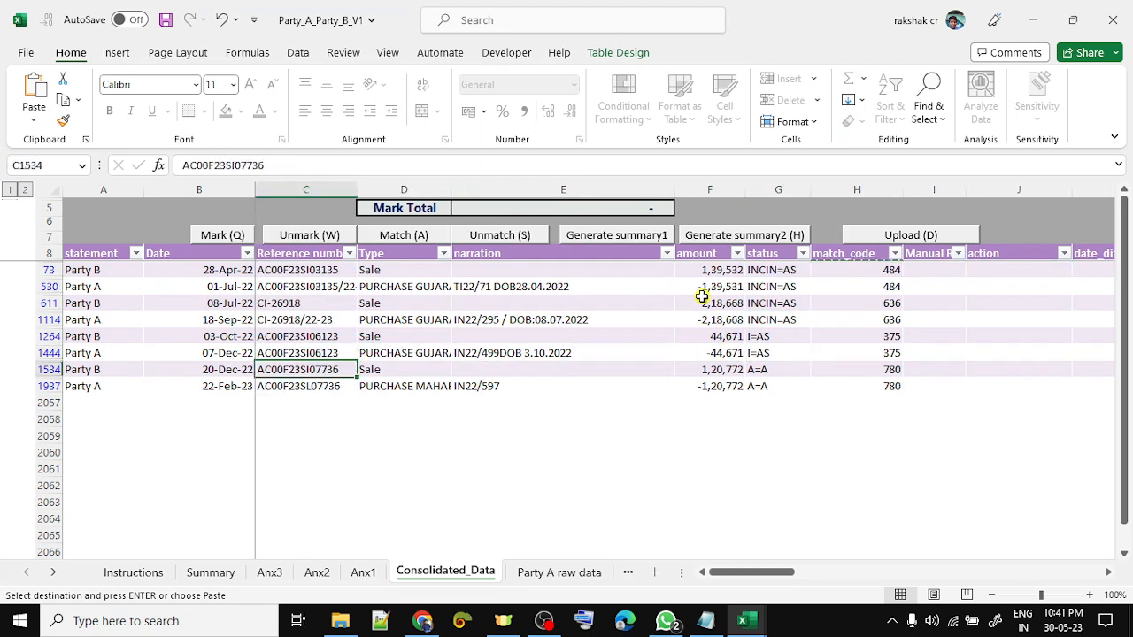
pyautogui.hotkey('shift', 'Down')
pyautogui.hotkey('ctrl', 'shift', 'Right')
pyautogui.hotkey('shift', 'space')
pyautogui.hotkey('ctrl', 'c')
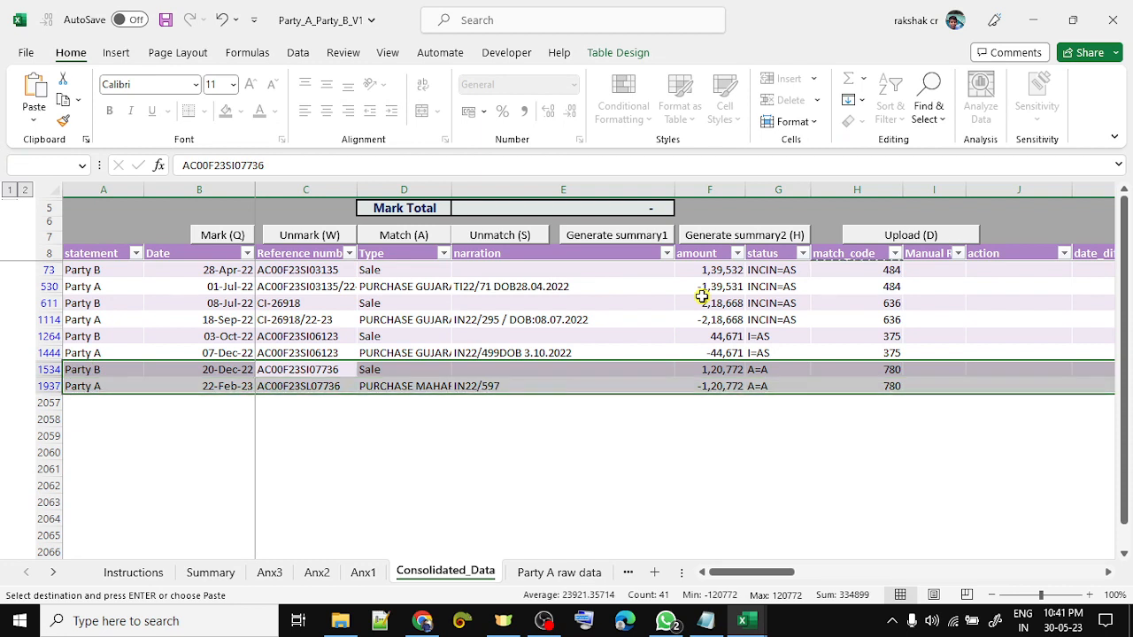
pyautogui.press('Down')
pyautogui.press('Up')
pyautogui.press('Up')
pyautogui.press('Up')
pyautogui.press('Up')
pyautogui.hotkey('shift', 'space')
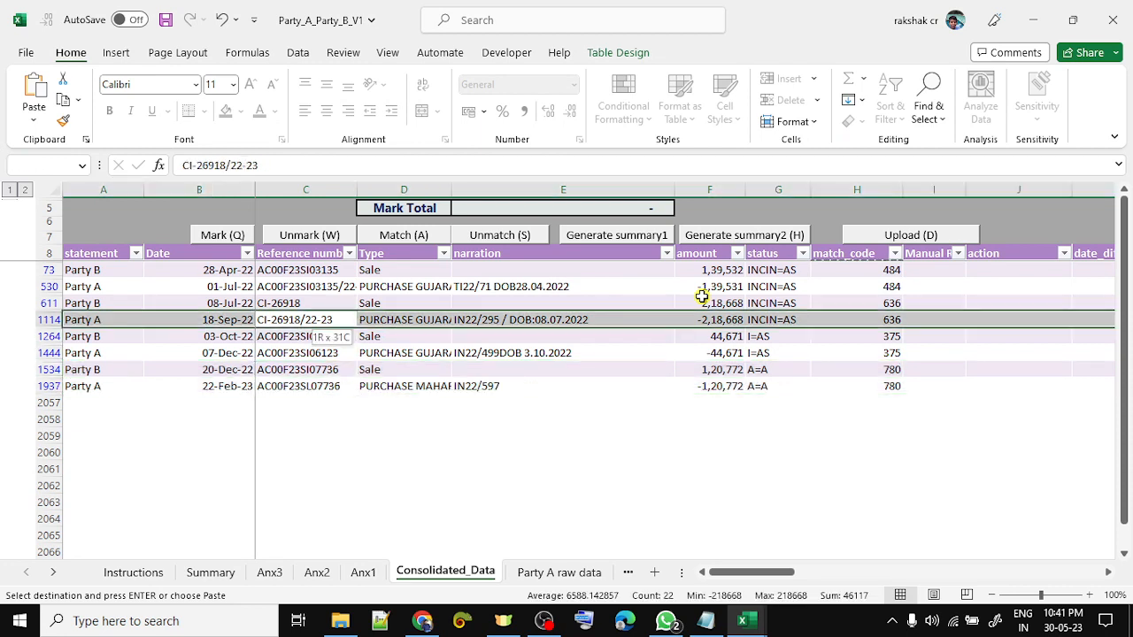
pyautogui.hotkey('shift', 'Up')
pyautogui.press('Up')
# - Compare the dates, reference numbers, statuses and amounts of rows 73 and 530
pyautogui.press('Up')
pyautogui.hotkey('shift', 'space')
pyautogui.hotkey('shift', 'Up')
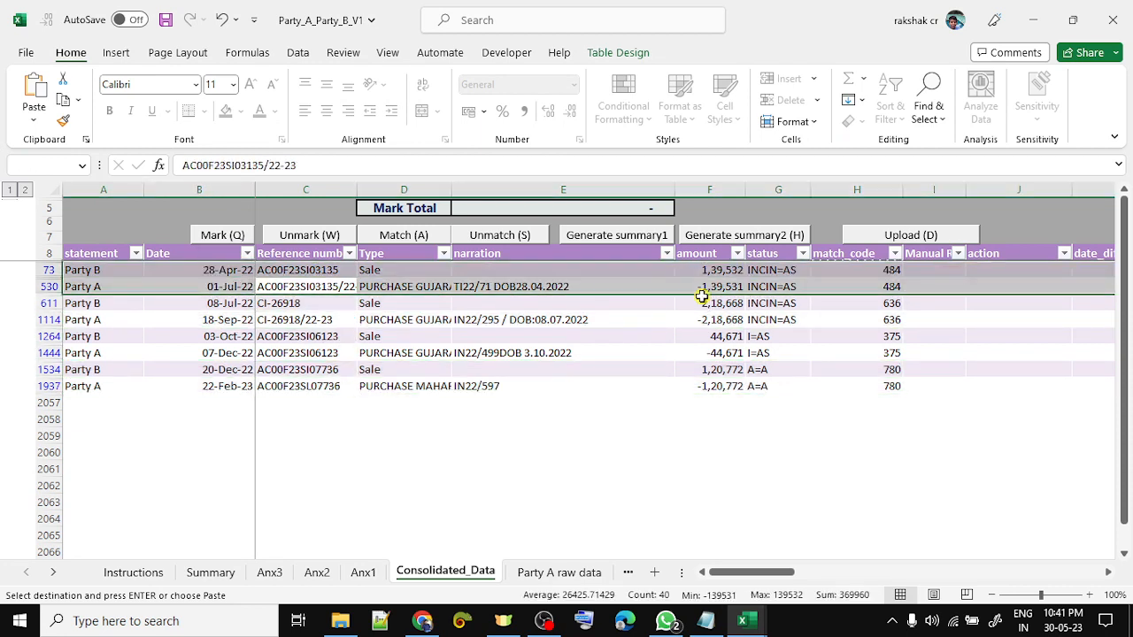
pyautogui.press('Left')
pyautogui.press('Up')
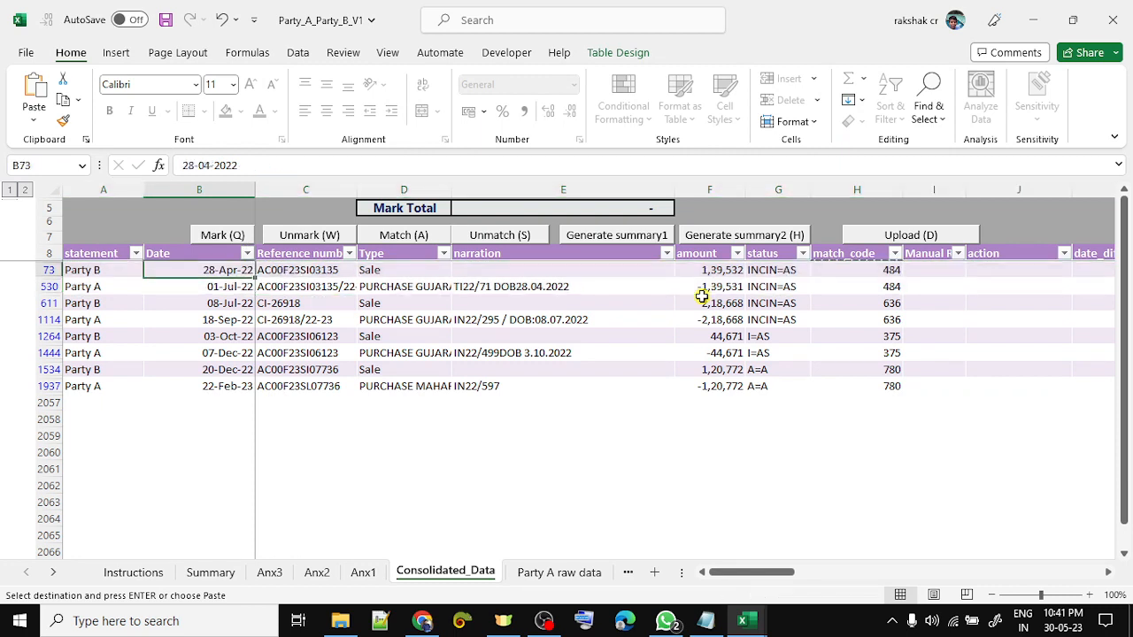
pyautogui.hotkey('shift', 'space')
pyautogui.hotkey('shift', 'Down')
pyautogui.press('Down')
pyautogui.press('Right')
pyautogui.press('Up')
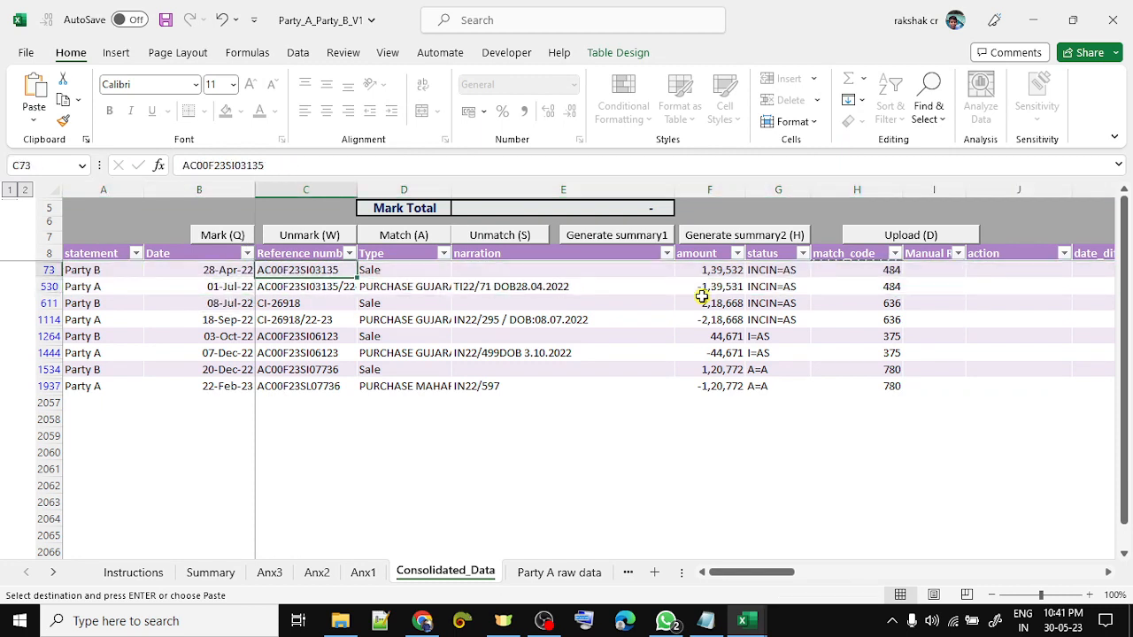
pyautogui.press('Down')
pyautogui.press('Right')
pyautogui.press('Right')
pyautogui.press('Right')
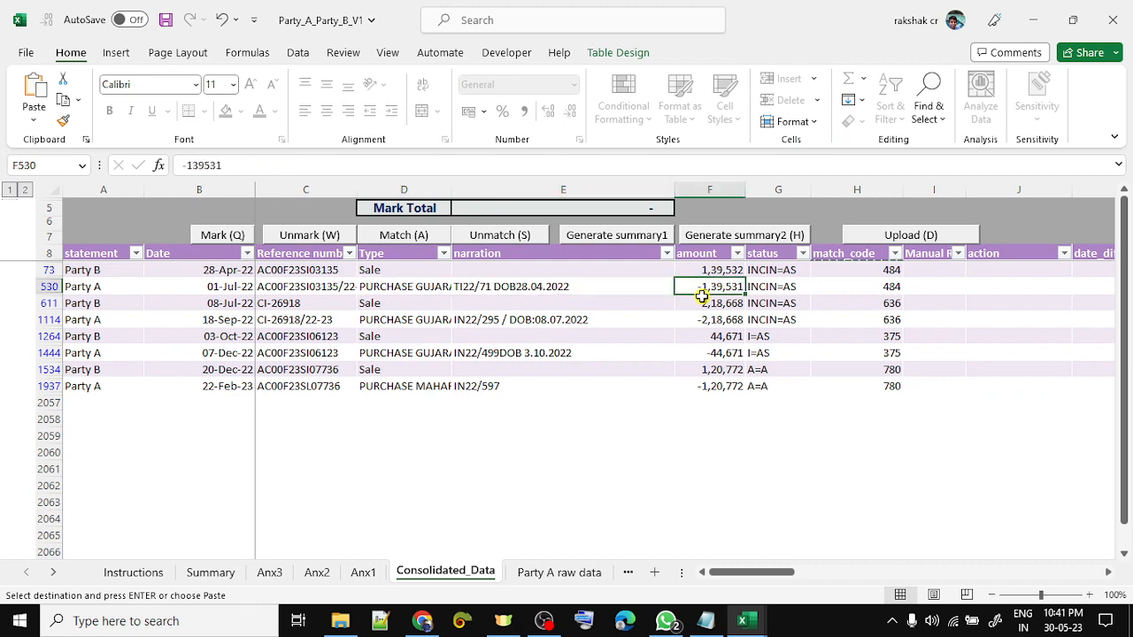
pyautogui.press('Left')
pyautogui.press('Up')
pyautogui.press('Down')
pyautogui.press('Up')
pyautogui.press('Down')
pyautogui.press('Down')
pyautogui.press('Down')
pyautogui.press('Down')
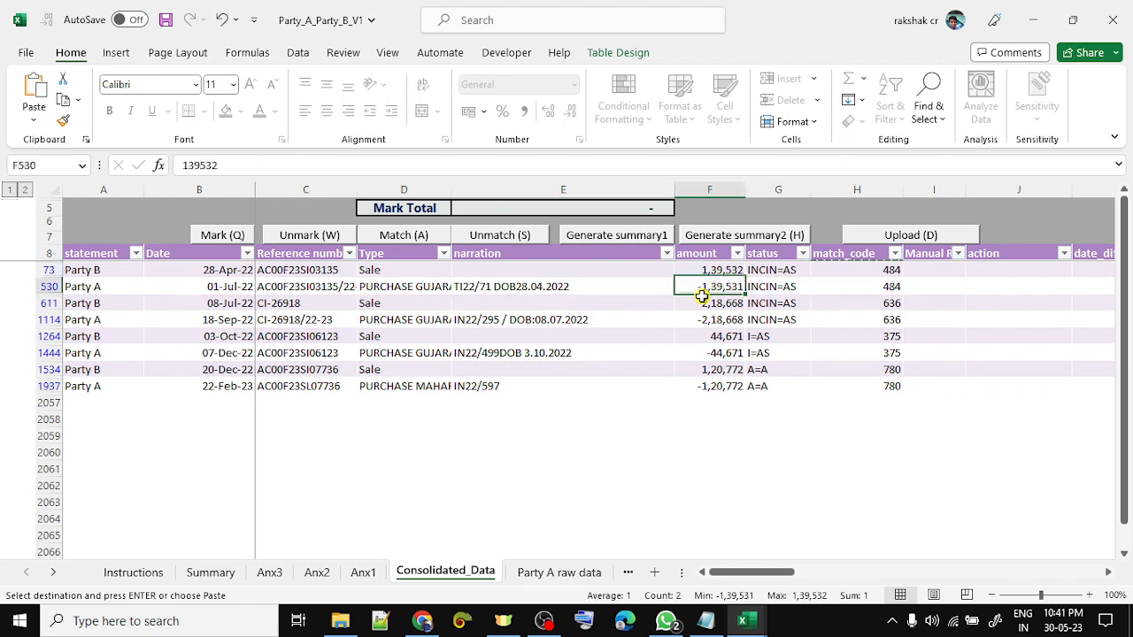
# - Select the amounts of rows 1264/1444 and 1534/1937, then reopen the date_diff filter
pyautogui.hotkey('shift', 'Down')
pyautogui.press('Down')
pyautogui.press('Down')
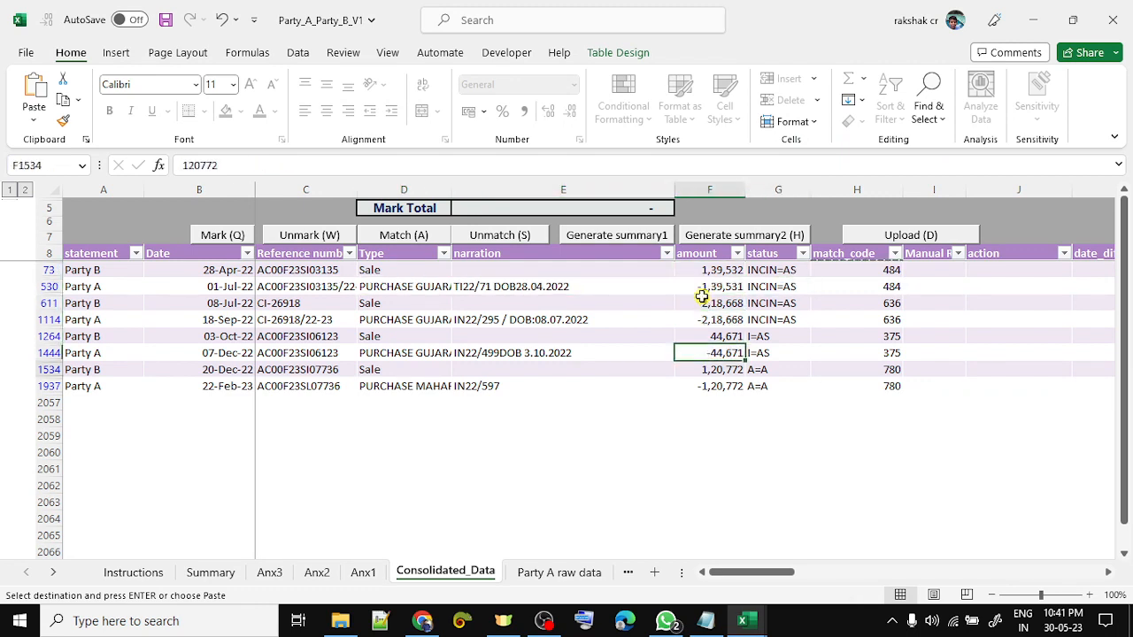
pyautogui.hotkey('shift', 'Down')
pyautogui.press('Right')
pyautogui.press('Right')
pyautogui.press('Right')
pyautogui.press('Right')
pyautogui.press('Right')
pyautogui.press('Right')
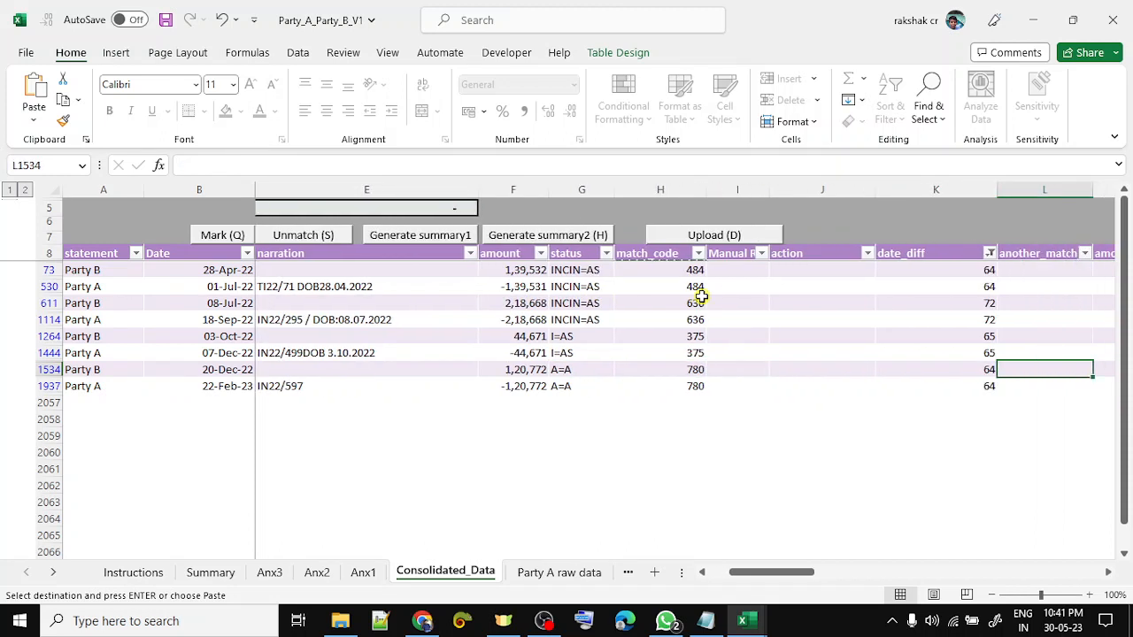
pyautogui.press('Left')
pyautogui.hotkey('ctrl', 'Up')
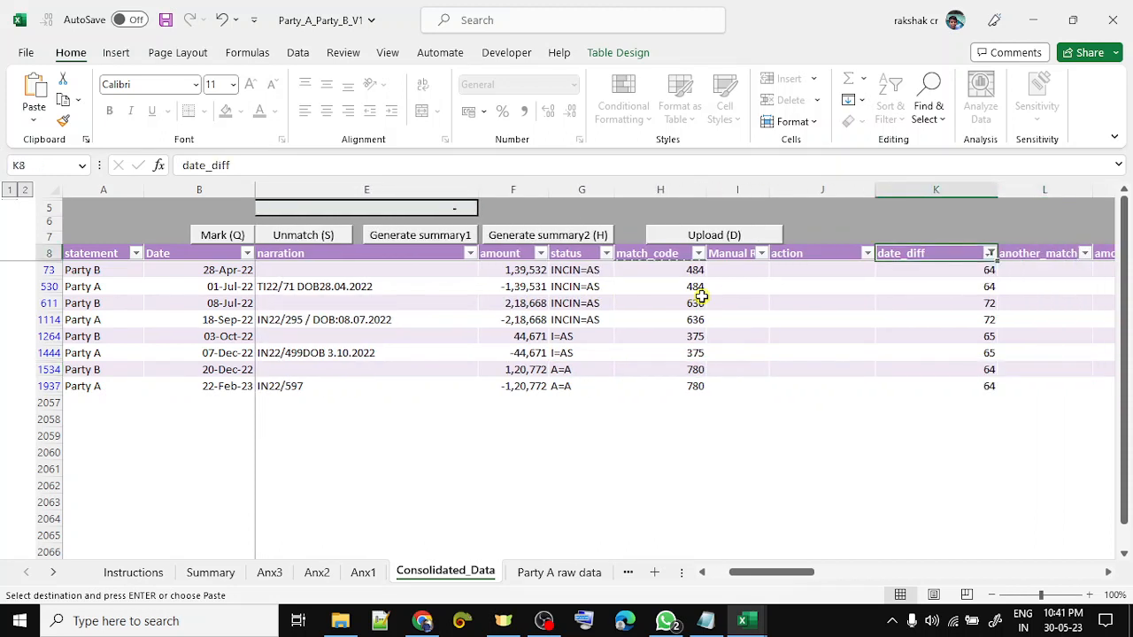
pyautogui.hotkey('alt', 'Down')
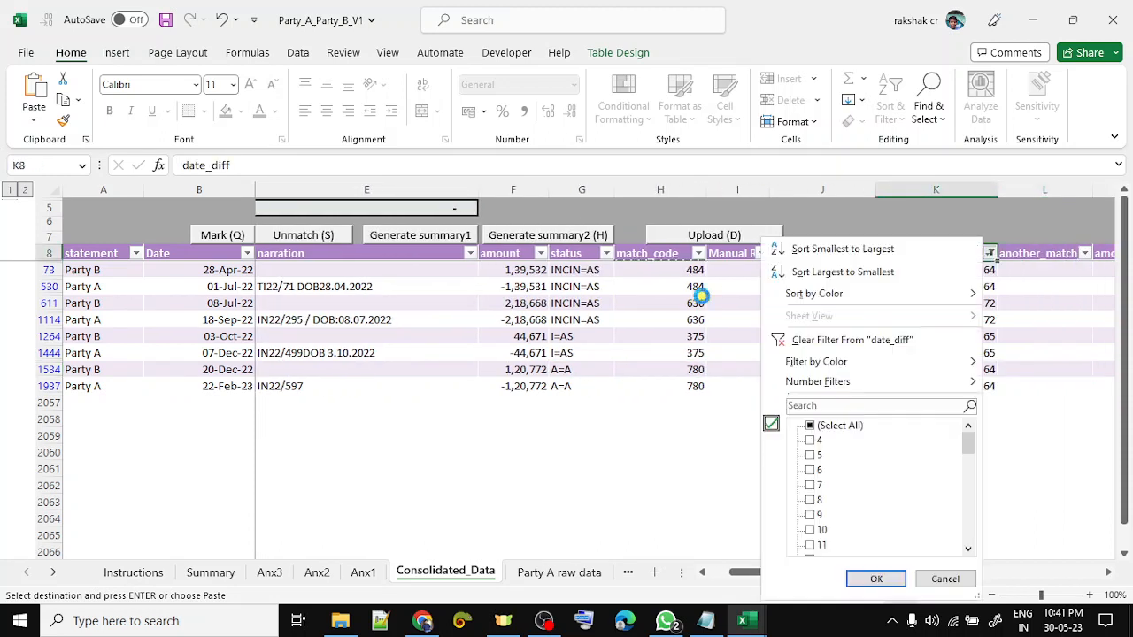
# - Clear the date_diff filter and filter the status column to INCIN=A only
pyautogui.press('c')
pyautogui.press('Left')
pyautogui.press('Left')
pyautogui.press('Left')
pyautogui.press('Left')
pyautogui.press('Left')
pyautogui.press('Left')
pyautogui.press('Left')
pyautogui.press('Left')
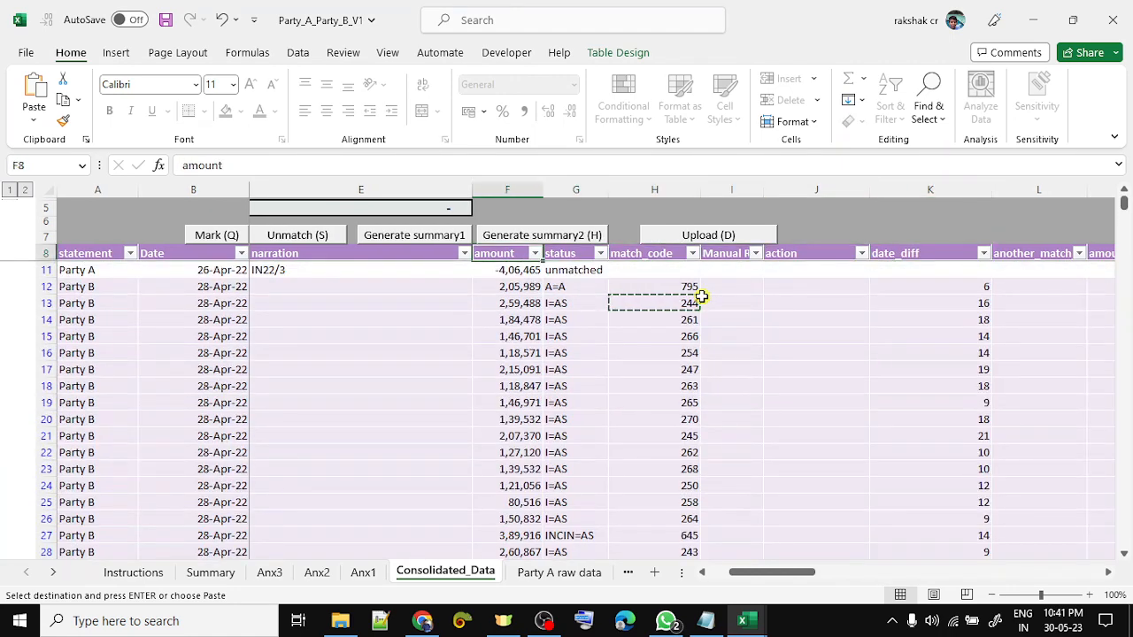
pyautogui.press('Right')
pyautogui.press('Right')
pyautogui.press('Right')
pyautogui.press('Right')
pyautogui.hotkey('alt', 'Down')
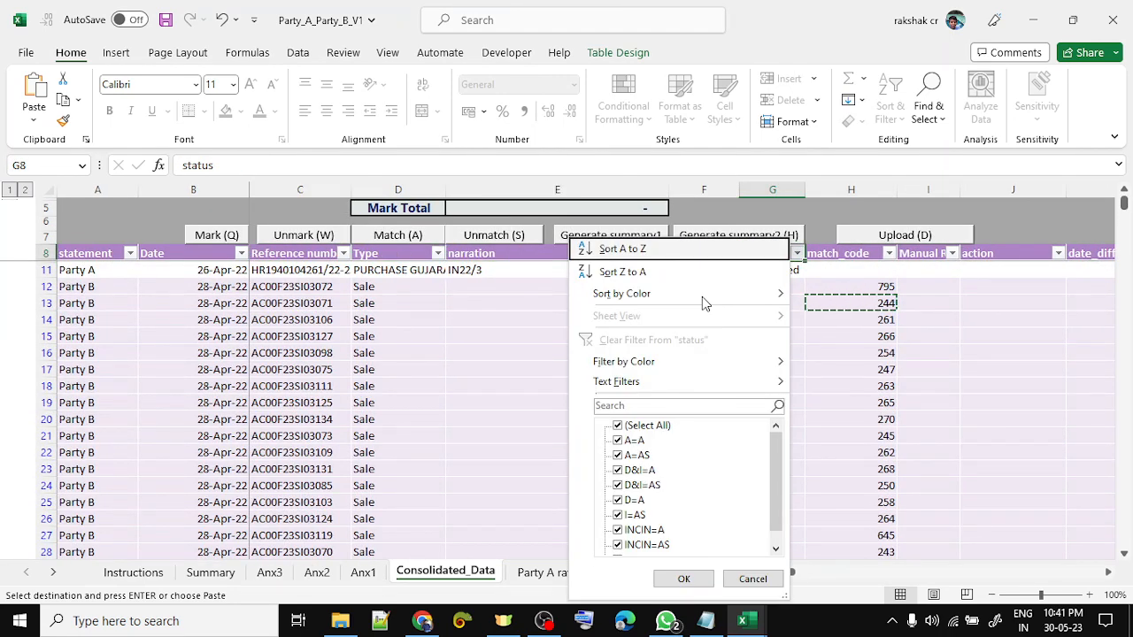
pyautogui.press('Down')
pyautogui.press('Down')
pyautogui.press('Down')
pyautogui.press('Down')
pyautogui.press('Down')
pyautogui.press('Down')
pyautogui.press('Down')
pyautogui.press('Down')
pyautogui.press('space')
pyautogui.press('Down')
pyautogui.press('Down')
pyautogui.press('Down')
pyautogui.press('Down')
pyautogui.press('Down')
pyautogui.press('Down')
pyautogui.press('Down')
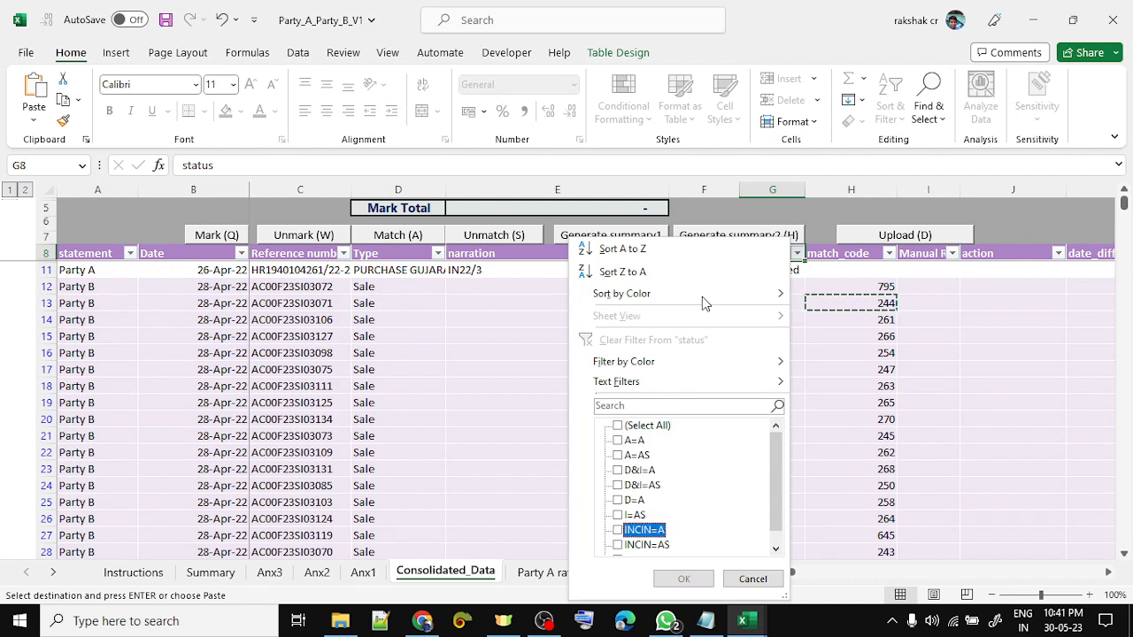
pyautogui.press('space')
pyautogui.press('Return')
# - Compare the INCIN=A reference numbers pair by pair, selecting rows 1146 and 1317
pyautogui.press('Left')
pyautogui.press('Left')
pyautogui.press('Left')
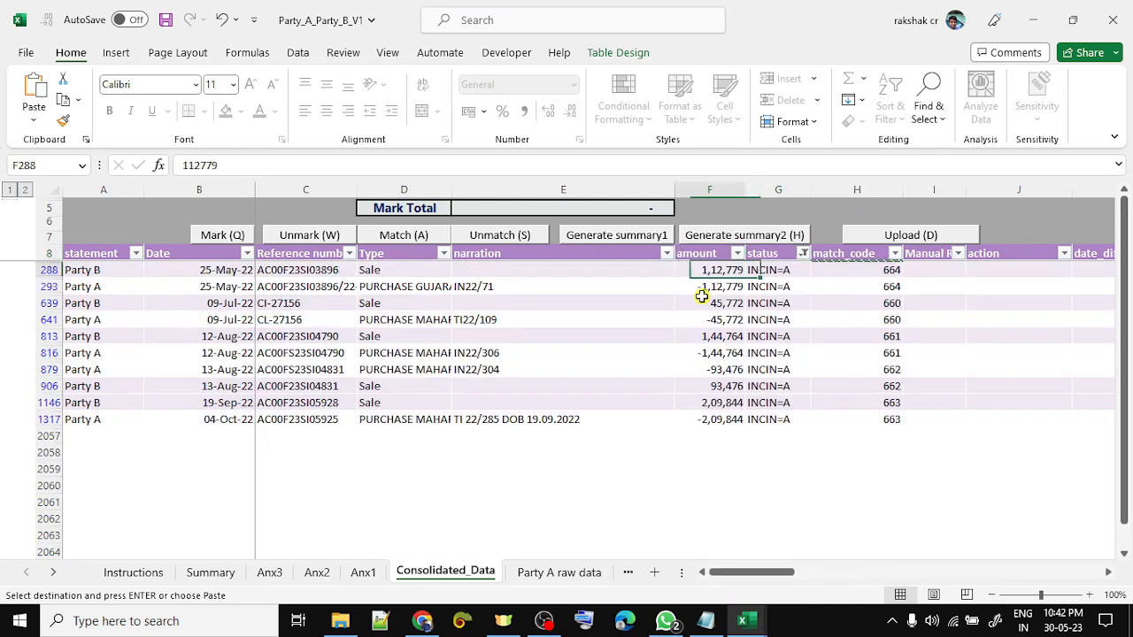
pyautogui.press('Down')
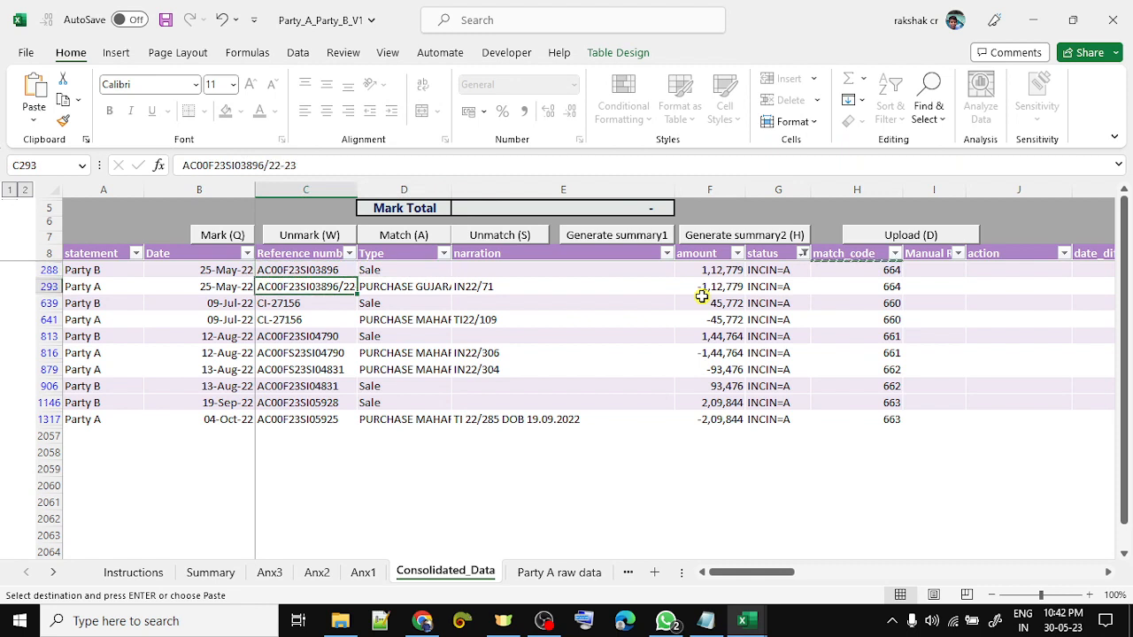
pyautogui.press('Down')
pyautogui.press('Down')
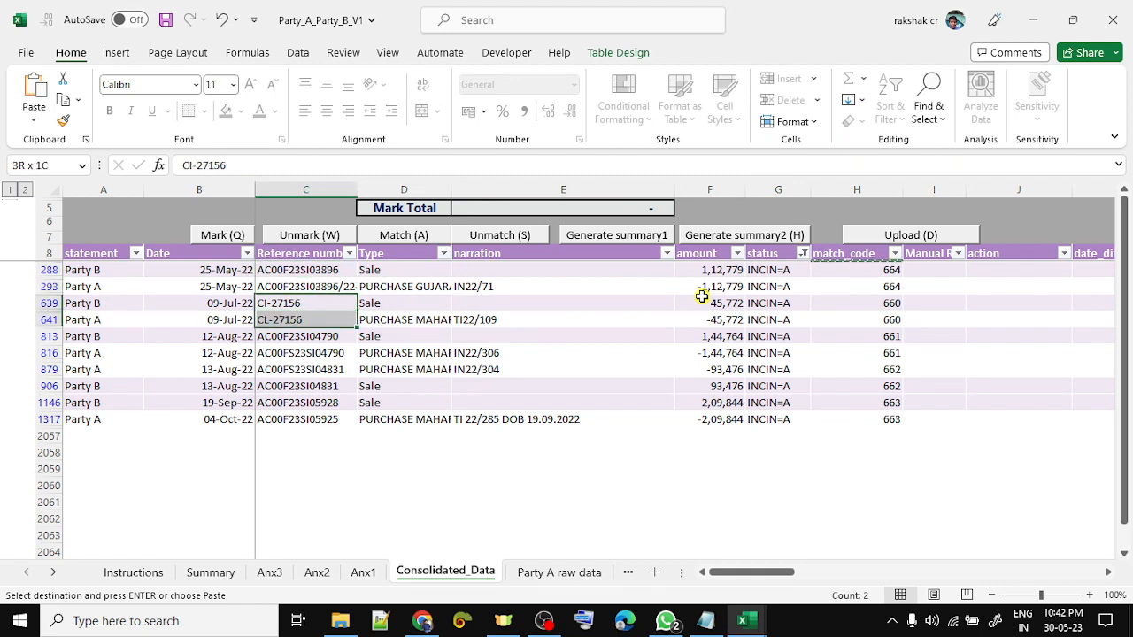
pyautogui.press('Down')
pyautogui.hotkey('shift', 'Down')
pyautogui.press('Down')
pyautogui.press('Down')
pyautogui.press('Down')
pyautogui.press('Down')
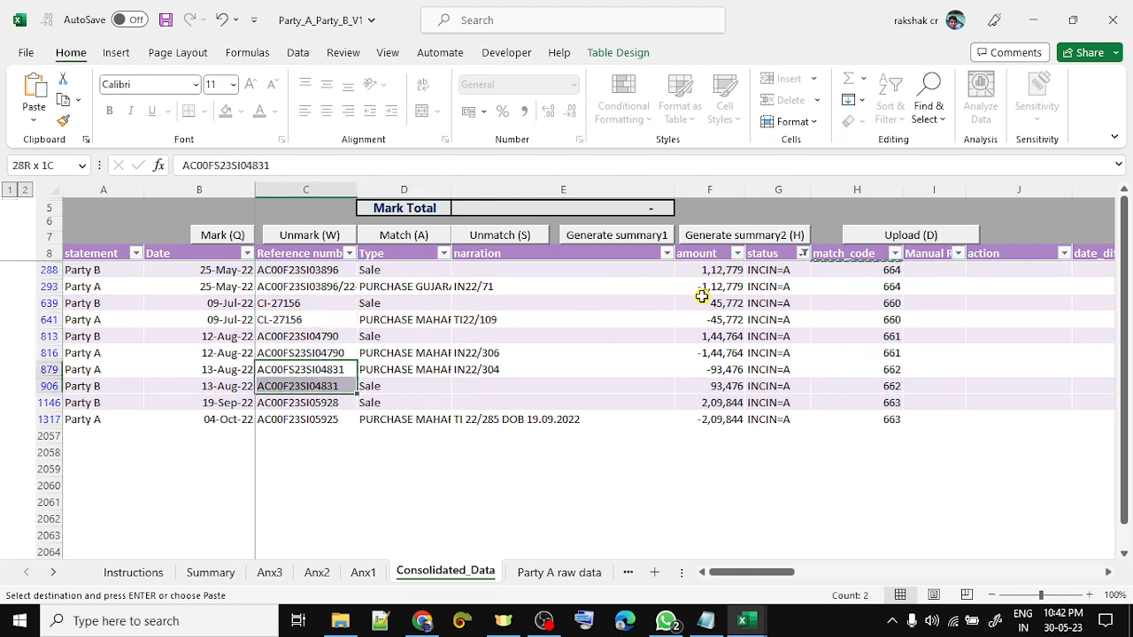
pyautogui.hotkey('shift', 'Down')
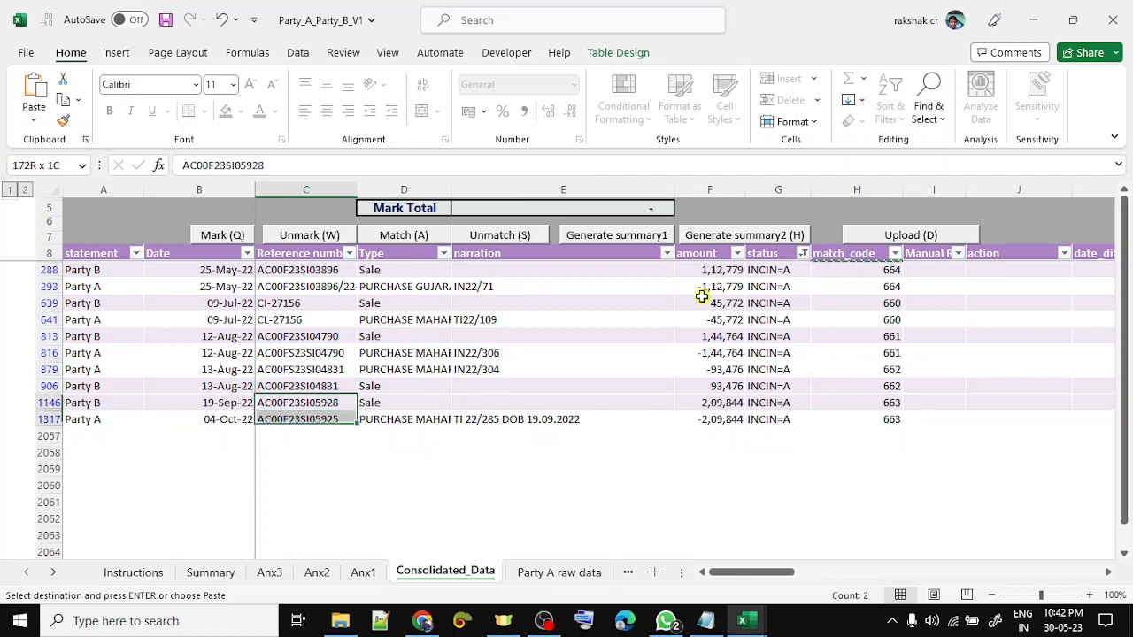
pyautogui.hotkey('shift', 'space')
pyautogui.press('Down')
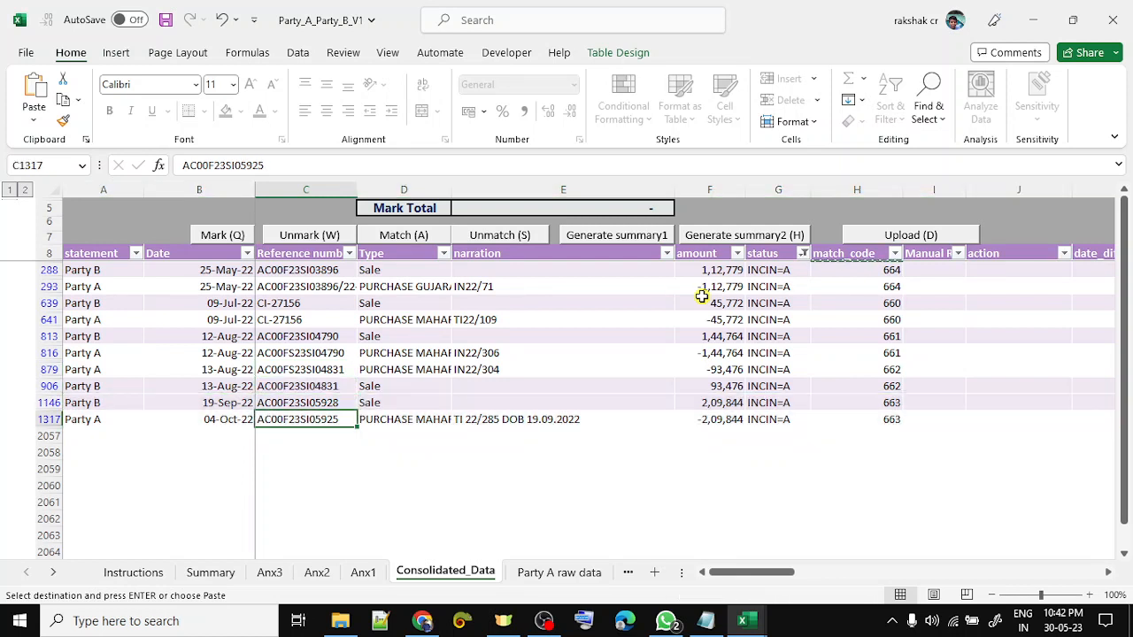
pyautogui.press('Up')
# - Check that rows 1146 and 1317 amounts net to zero, then select the 2,09,844 cell F1146
pyautogui.press('Right')
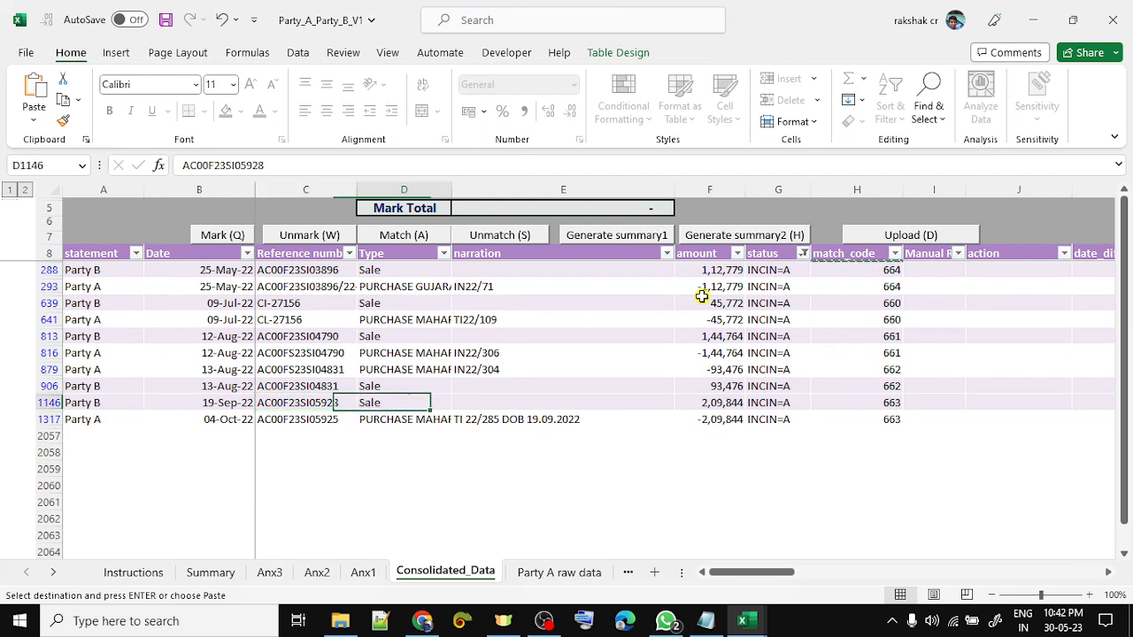
pyautogui.press('Down')
pyautogui.press('Right')
pyautogui.press('Left')
pyautogui.press('Left')
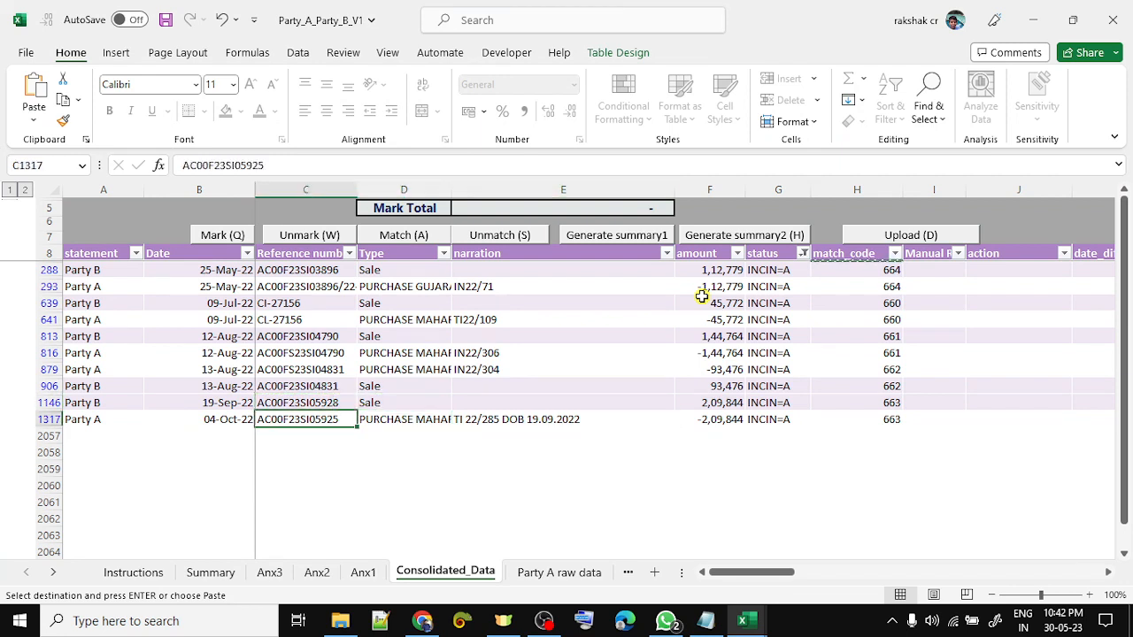
pyautogui.press('Up')
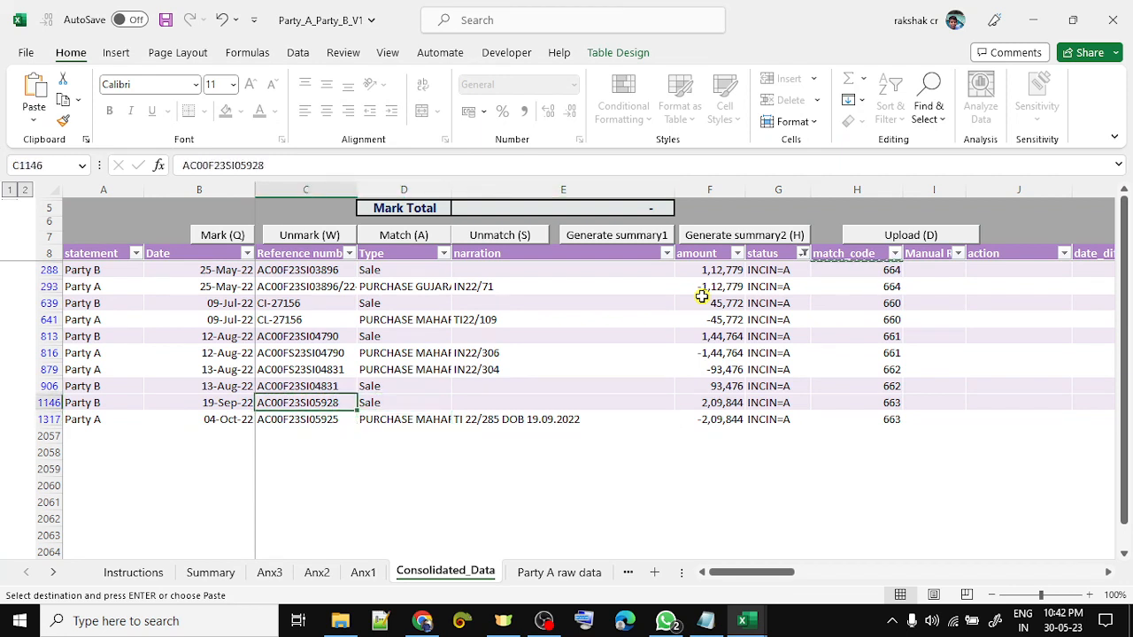
pyautogui.hotkey('shift', 'Down')
pyautogui.press('Right')
pyautogui.press('Right')
pyautogui.press('Right')
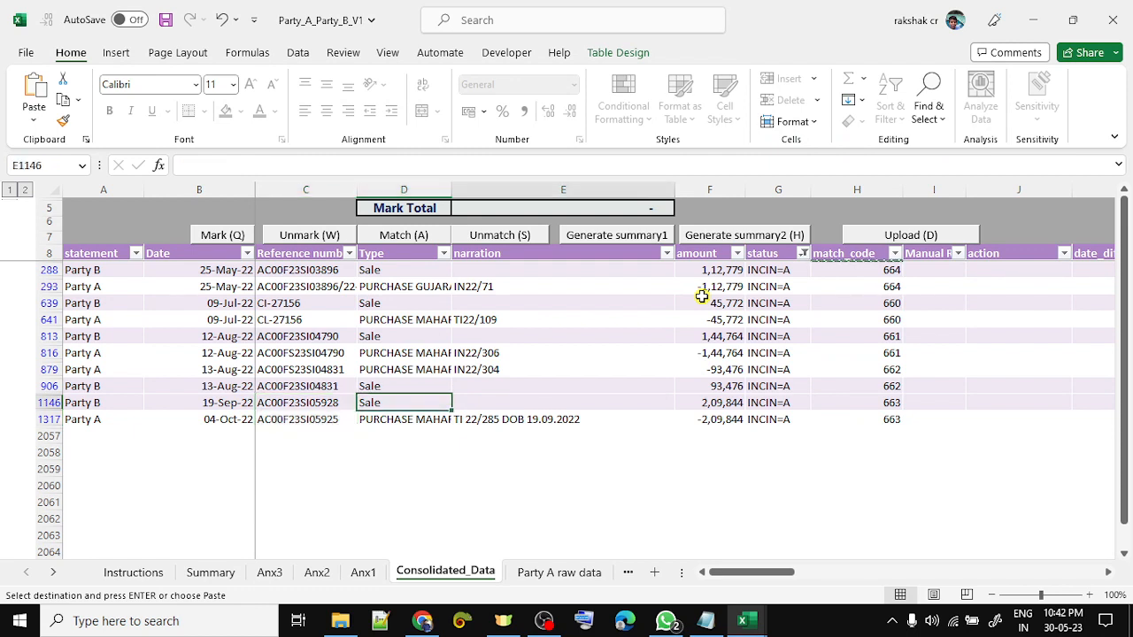
pyautogui.hotkey('shift', 'Down')
pyautogui.press('Down')
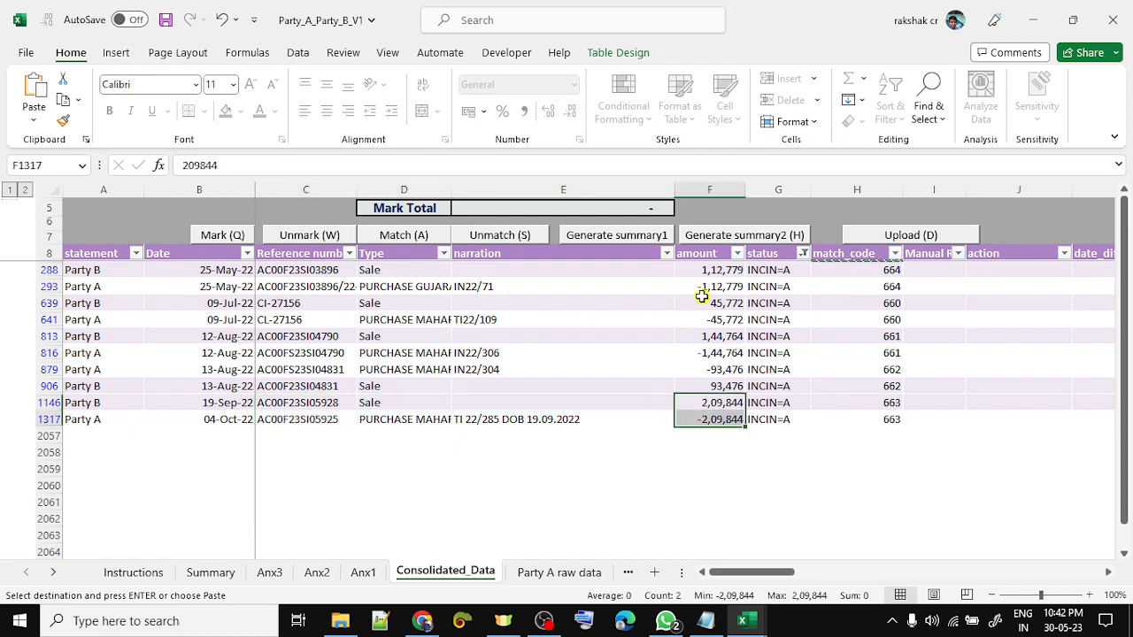
pyautogui.press('Up')
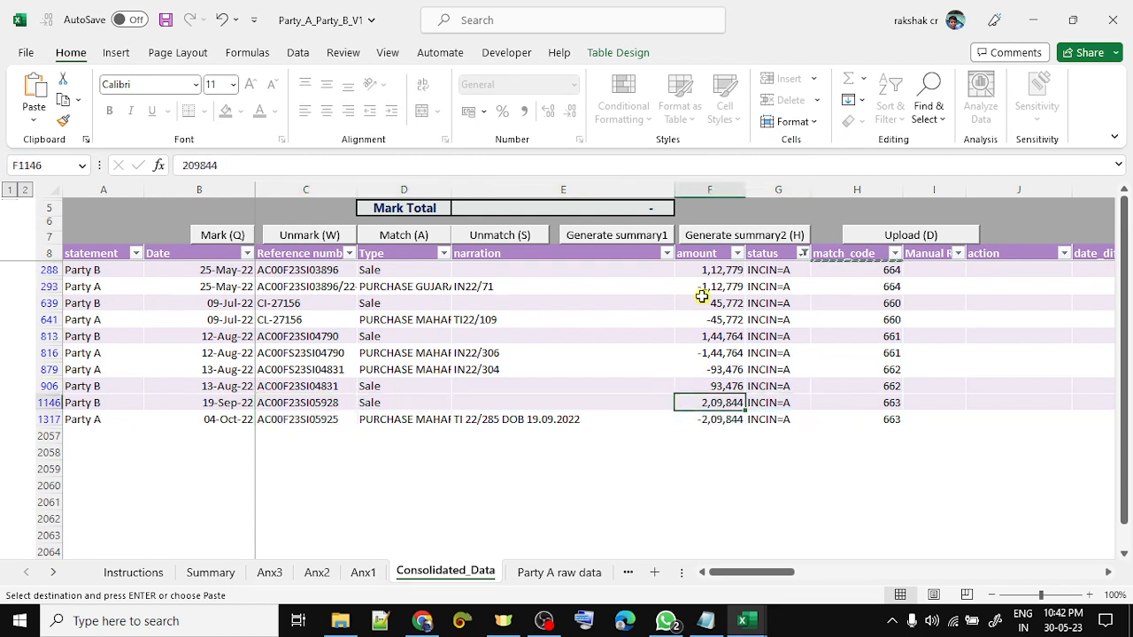
pyautogui.click(714, 184)
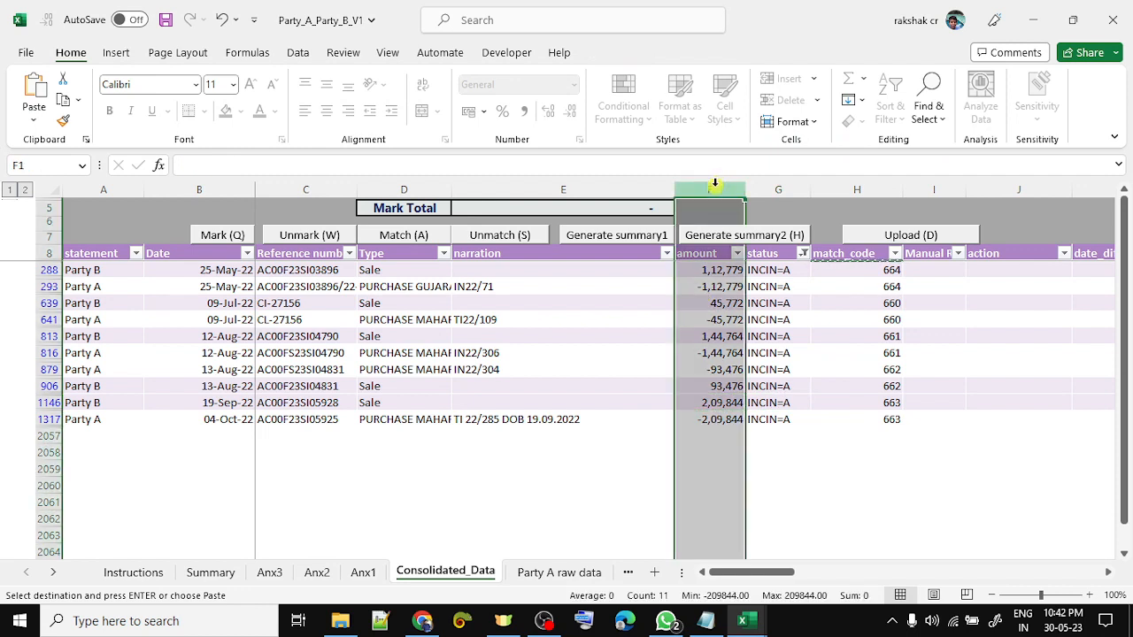
pyautogui.click(712, 406)
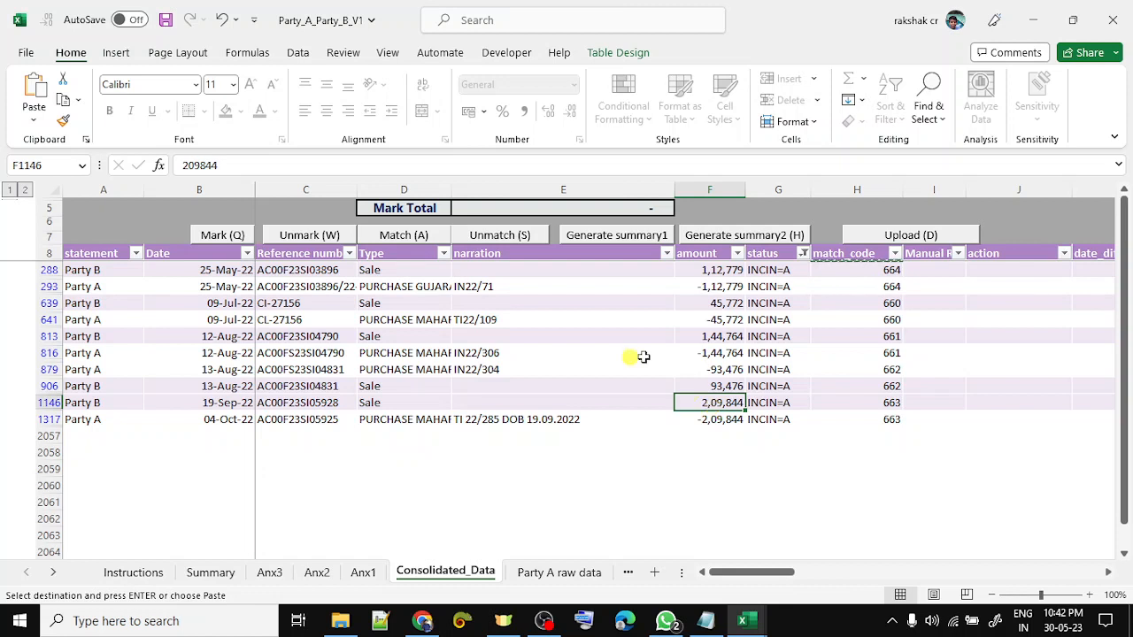
# - Unmatch the match code 663 pair with Yes, then decline a bulk unmatch of F288:F906
pyautogui.click(497, 240)
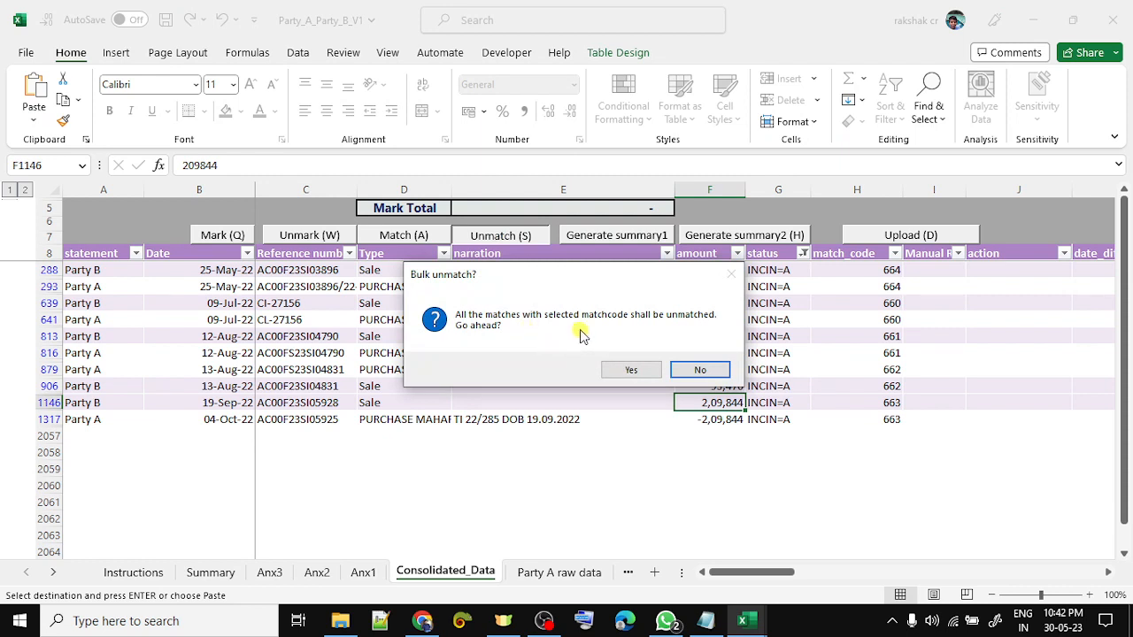
pyautogui.click(620, 373)
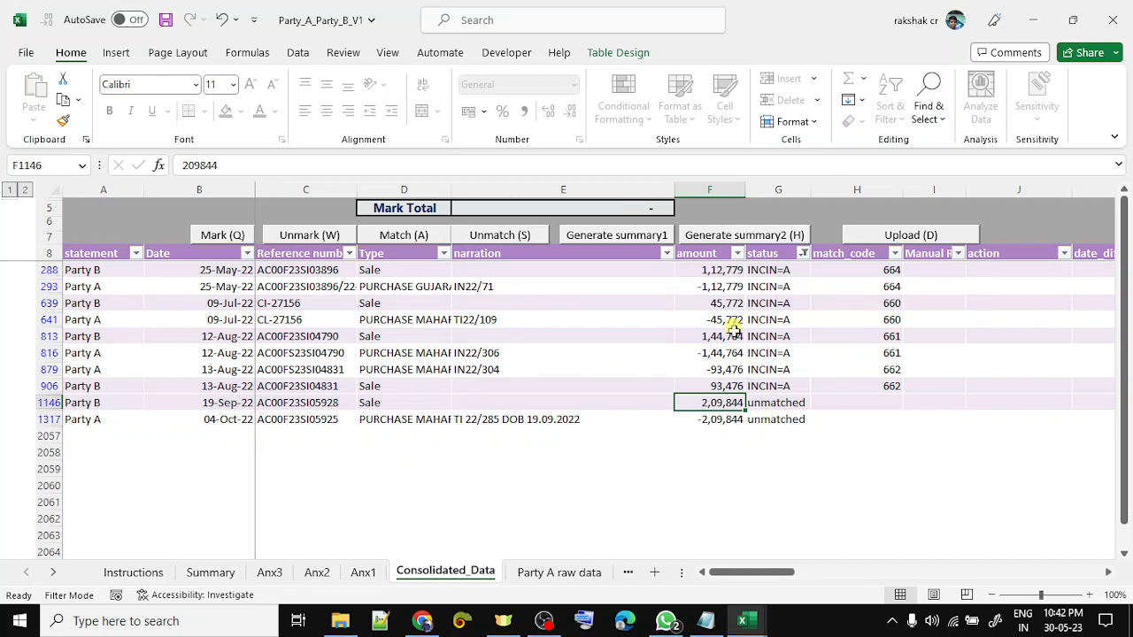
pyautogui.click(723, 270)
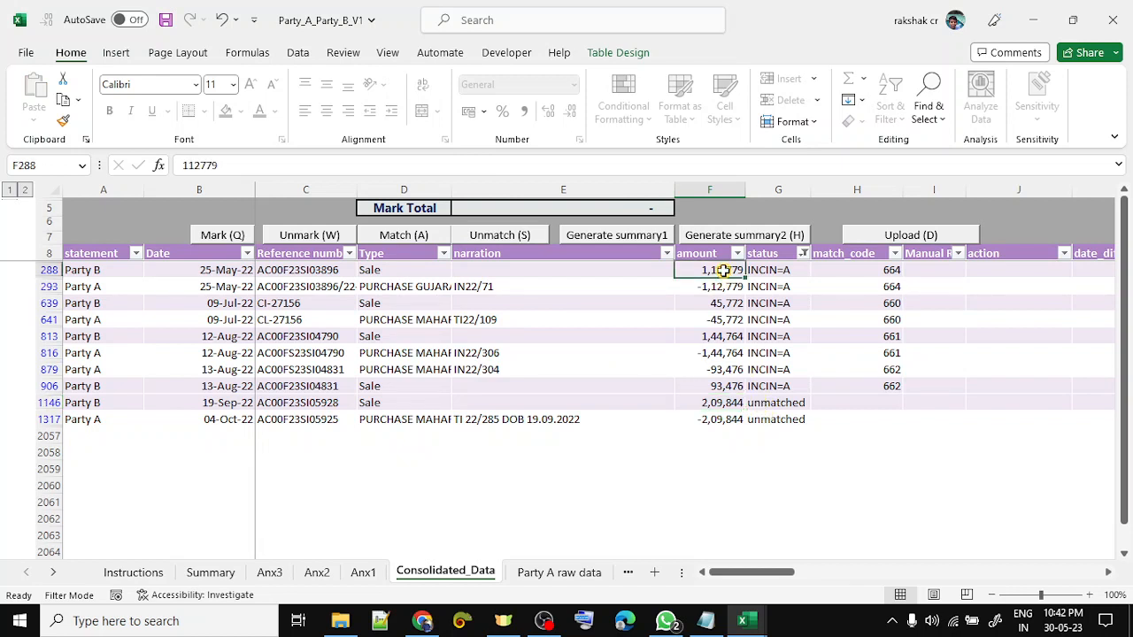
pyautogui.hotkey('shift', 'Down')
pyautogui.hotkey('shift', 'Down')
pyautogui.hotkey('shift', 'Down')
pyautogui.hotkey('shift', 'Down')
pyautogui.hotkey('shift', 'Down')
pyautogui.hotkey('shift', 'Down')
pyautogui.hotkey('shift', 'Down')
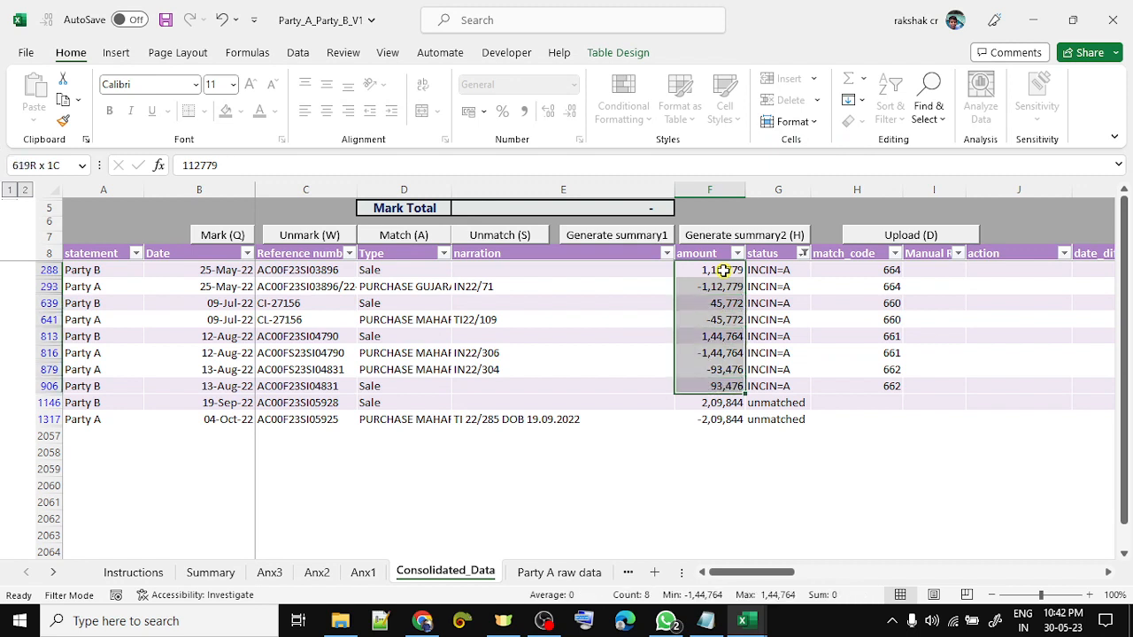
pyautogui.hotkey('ctrl', 'shift', 's')
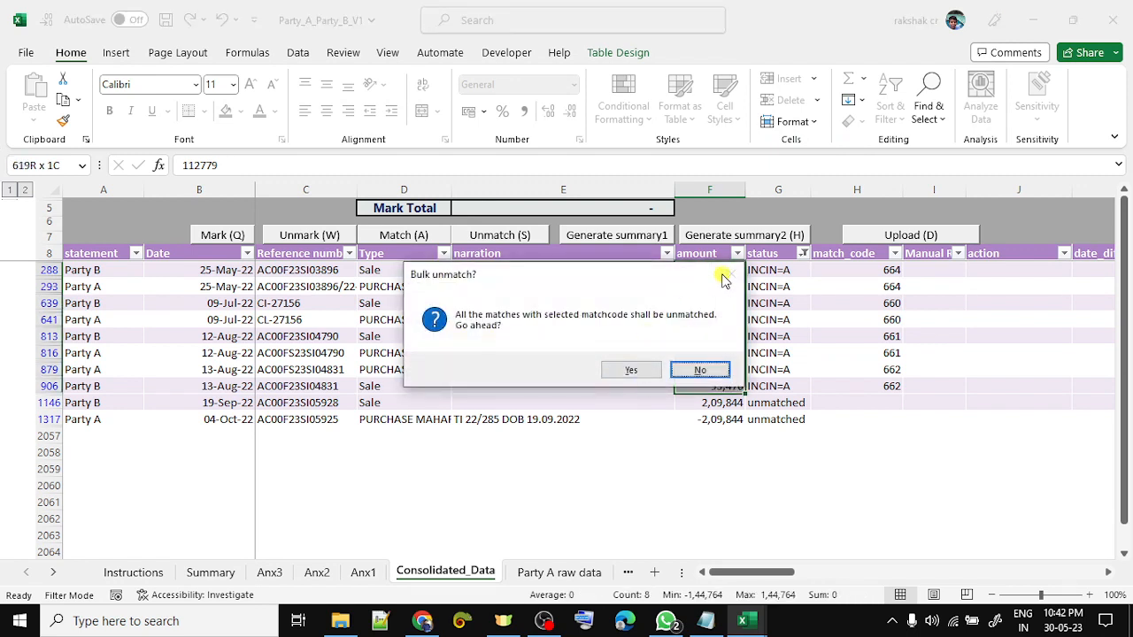
pyautogui.click(699, 370)
pyautogui.press('Down')
pyautogui.press('Right')
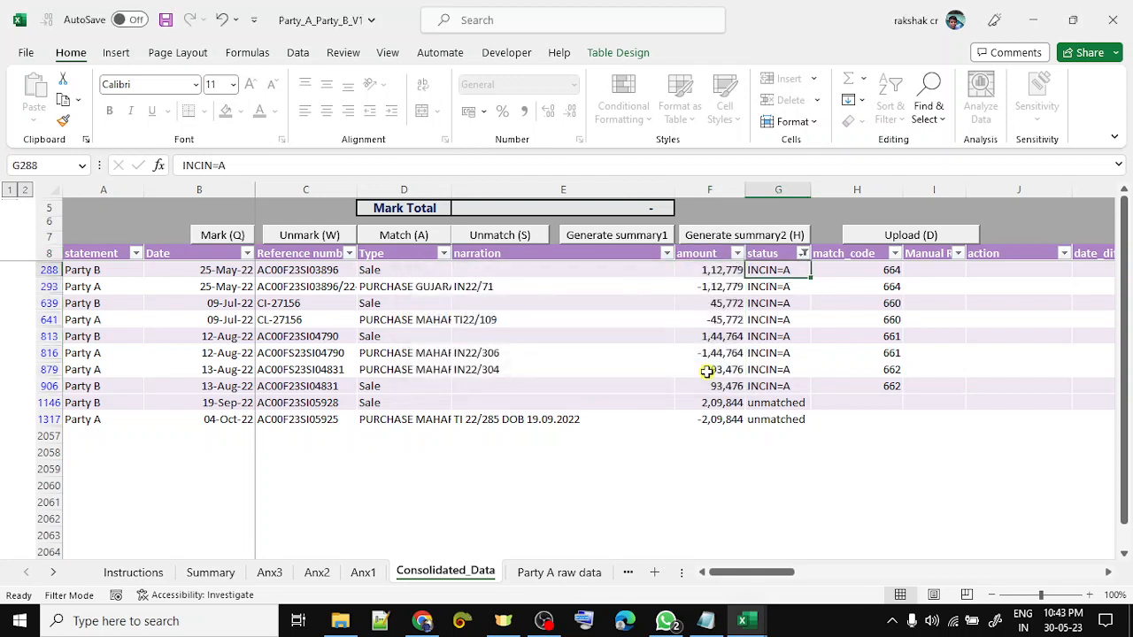
pyautogui.press('Down')
pyautogui.press('Down')
pyautogui.press('Up')
pyautogui.press('Up')
pyautogui.press('Up')
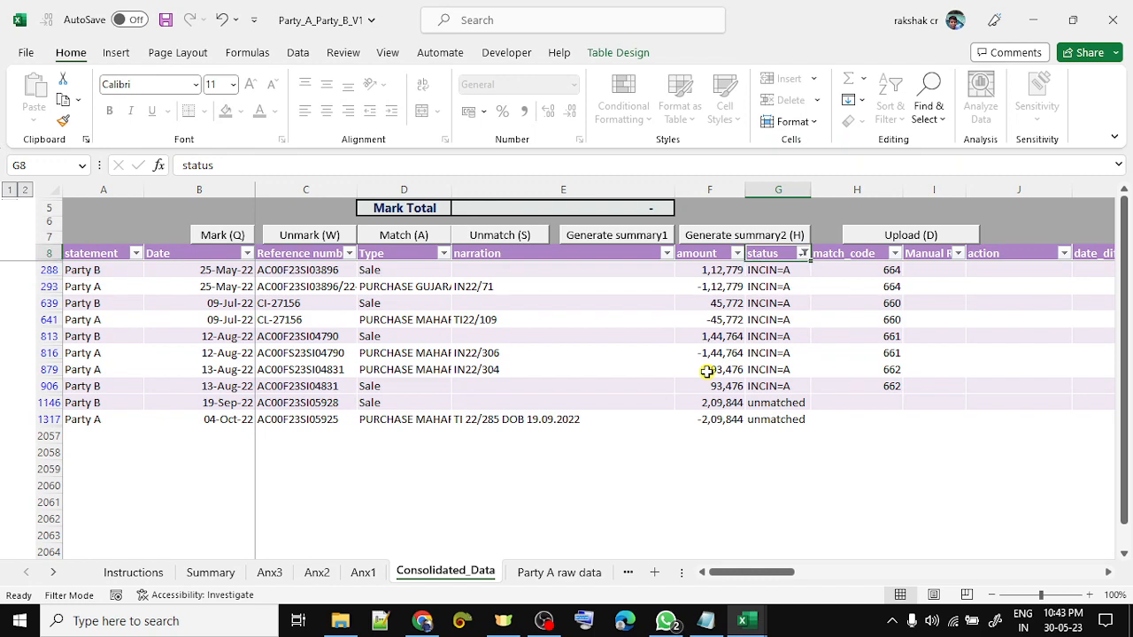
# - Reapply the table filters from the original_category dropdown and open the status filter list
pyautogui.press('Right')
pyautogui.press('Right')
pyautogui.press('Right')
pyautogui.press('Right')
pyautogui.press('Right')
pyautogui.press('Right')
pyautogui.press('Right')
pyautogui.press('Right')
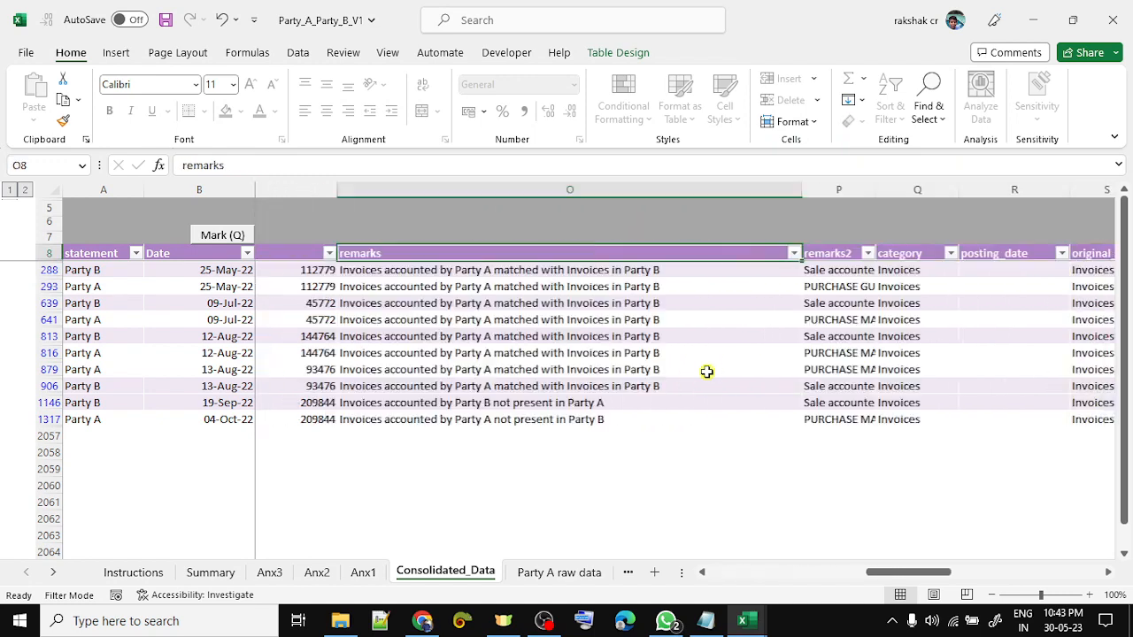
pyautogui.press('Right')
pyautogui.press('Right')
pyautogui.press('Right')
pyautogui.press('Right')
pyautogui.press('Right')
pyautogui.press('Left')
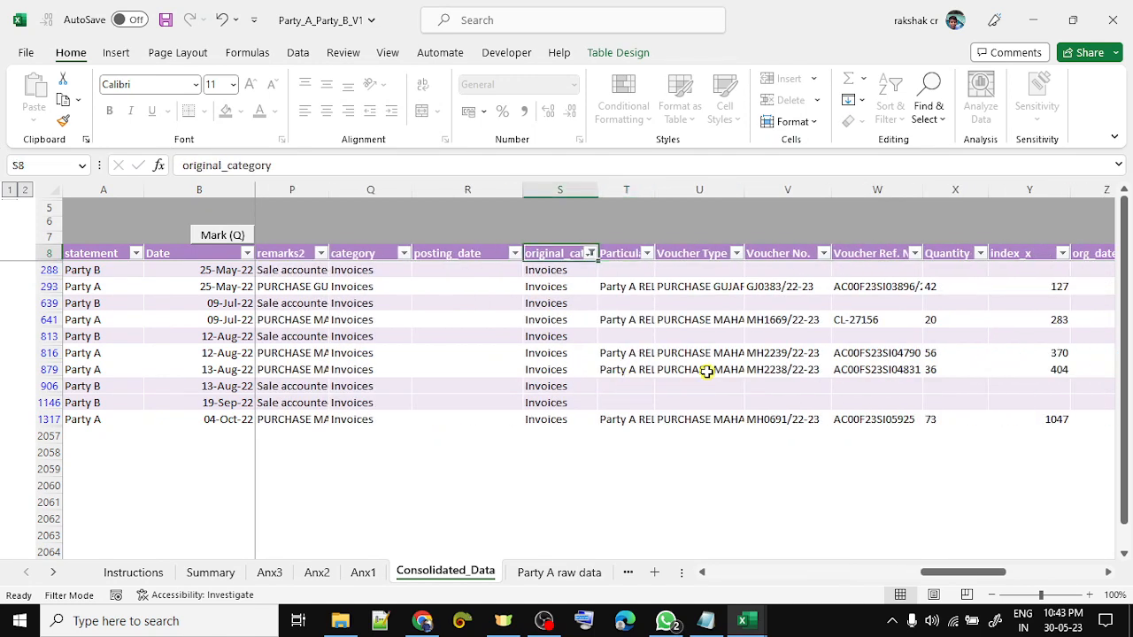
pyautogui.hotkey('alt', 'Down')
pyautogui.press('Return')
pyautogui.press('Left')
pyautogui.press('Left')
pyautogui.press('Left')
pyautogui.press('Left')
pyautogui.press('Left')
pyautogui.press('Left')
pyautogui.press('Left')
pyautogui.press('Left')
pyautogui.press('Left')
pyautogui.press('Left')
pyautogui.press('Left')
pyautogui.press('Left')
pyautogui.press('Left')
pyautogui.press('Left')
pyautogui.press('Left')
pyautogui.press('Left')
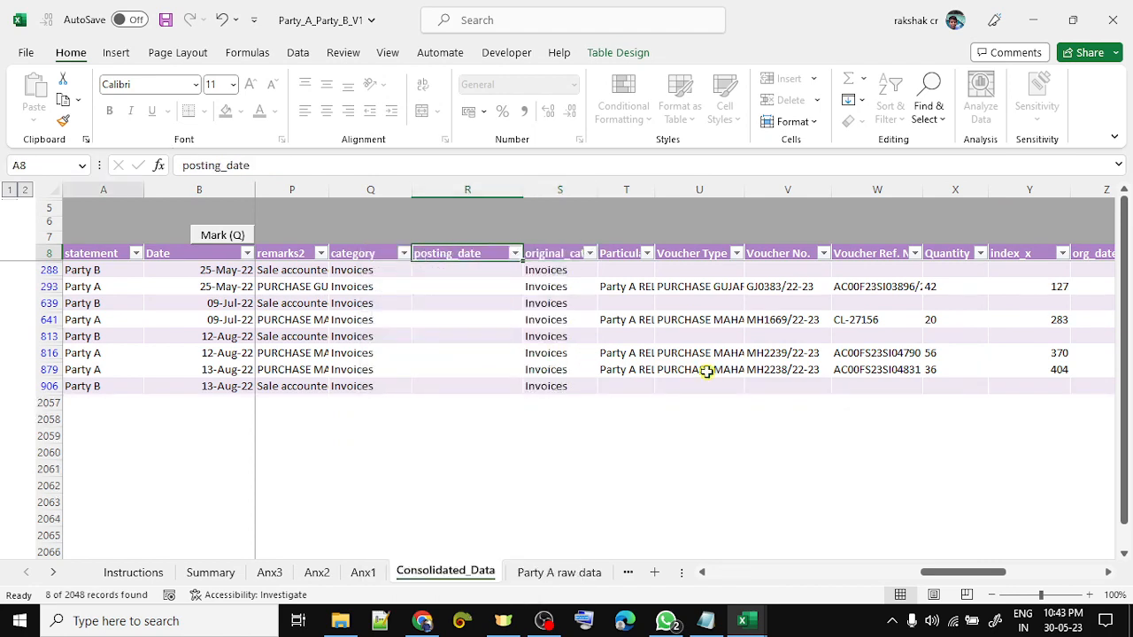
pyautogui.press('Right')
pyautogui.press('Right')
pyautogui.press('Right')
pyautogui.press('Right')
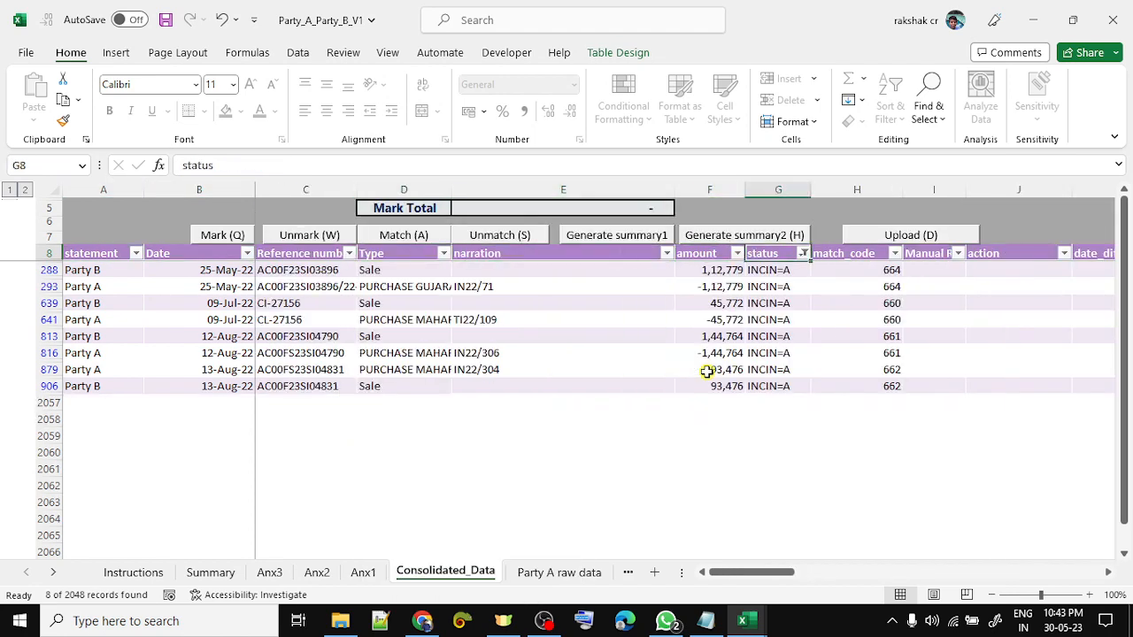
pyautogui.hotkey('alt', 'Down')
# - Clear the status filter and show only the I=ASWD rows
pyautogui.press('c')
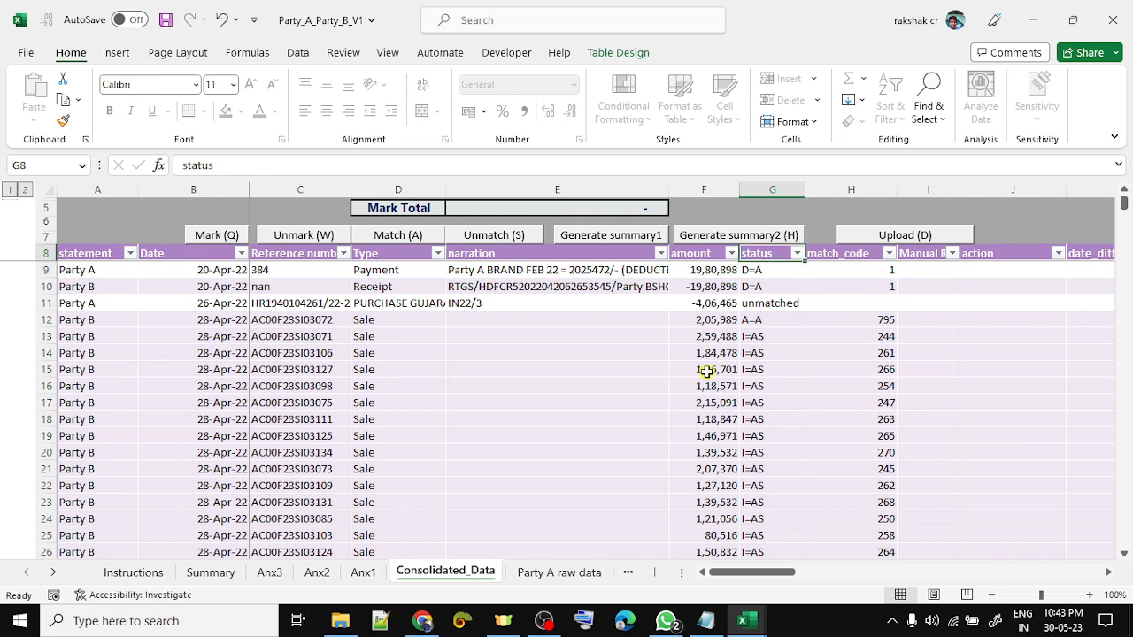
pyautogui.hotkey('alt', 'Down')
pyautogui.press('Down')
pyautogui.press('Down')
pyautogui.press('Down')
pyautogui.press('Down')
pyautogui.press('Down')
pyautogui.press('Down')
pyautogui.press('Down')
pyautogui.press('Down')
pyautogui.press('Down')
pyautogui.press('Up')
pyautogui.press('Up')
pyautogui.press('space')
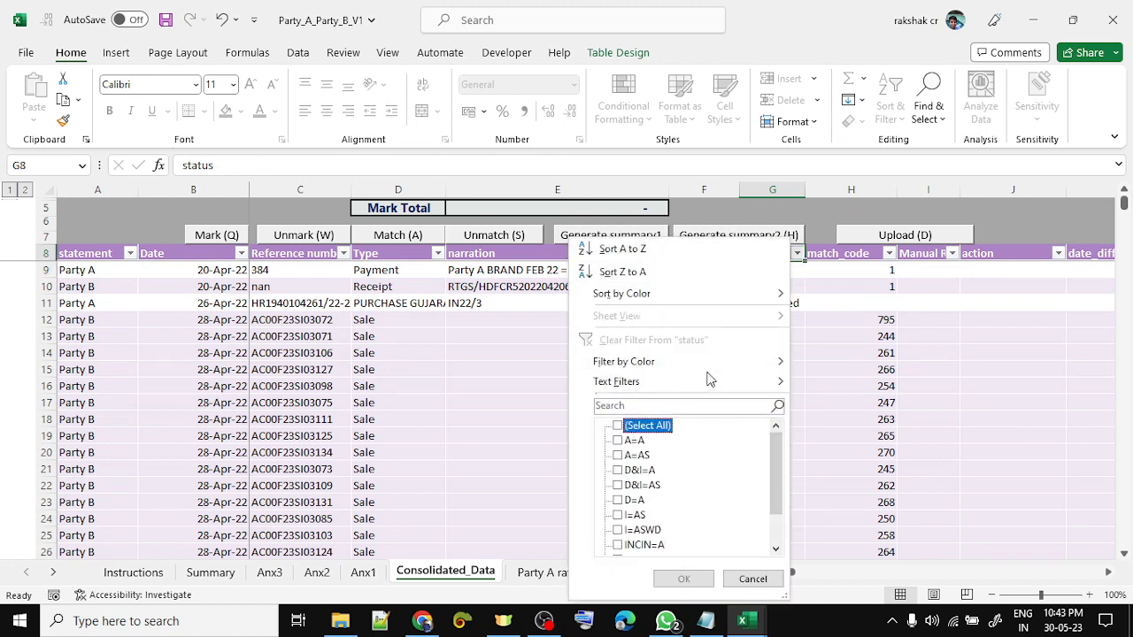
pyautogui.press('Down')
pyautogui.press('Down')
pyautogui.press('Down')
pyautogui.press('Down')
pyautogui.press('Down')
pyautogui.press('Down')
pyautogui.press('Down')
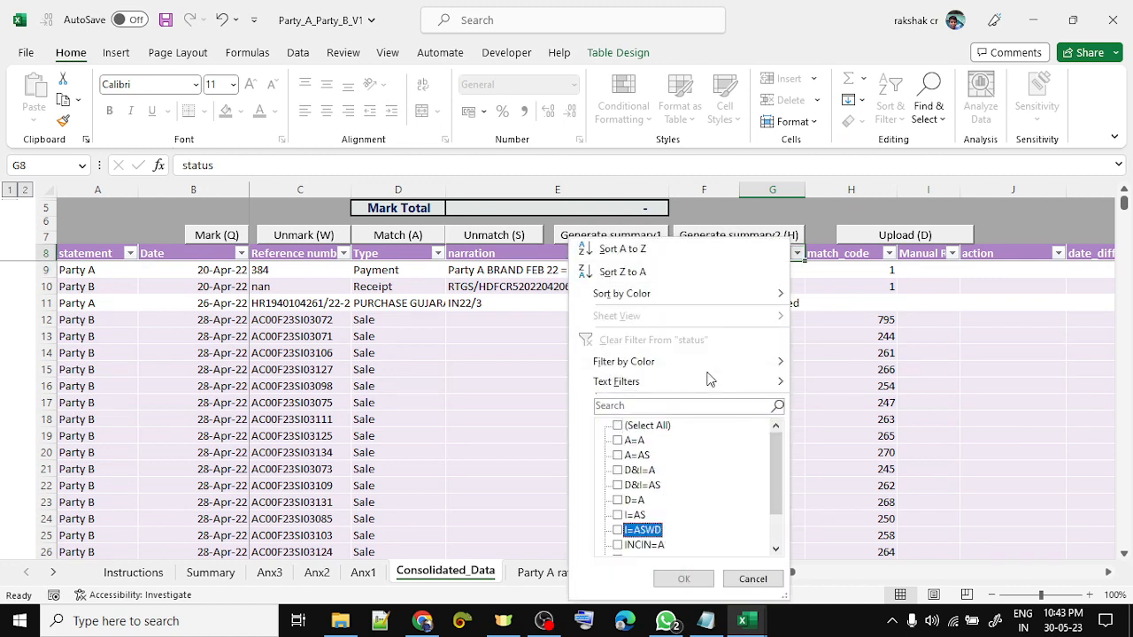
pyautogui.press('Down')
pyautogui.press('Up')
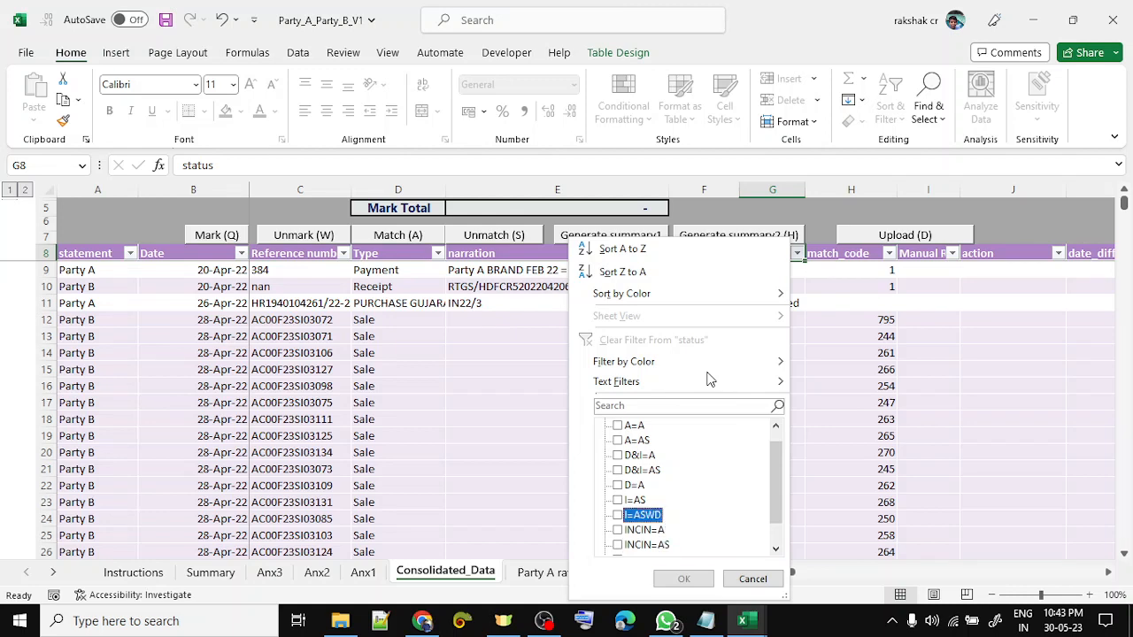
pyautogui.press('space')
pyautogui.press('Return')
# - Copy match code 831 and filter the match_code column to it
pyautogui.press('Down')
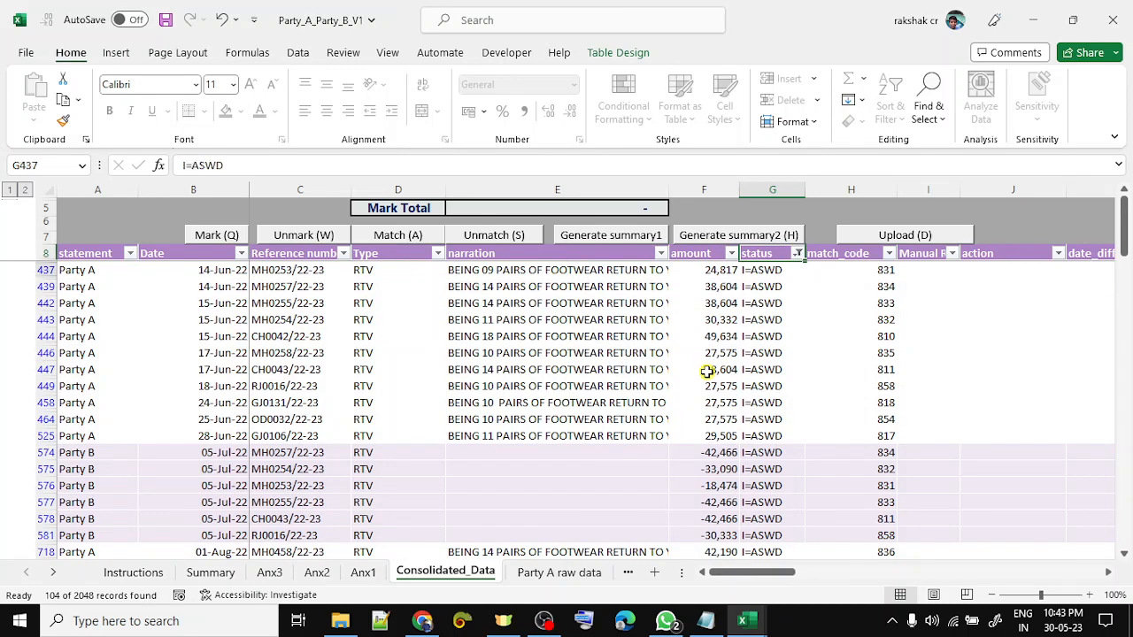
pyautogui.press('Right')
pyautogui.hotkey('ctrl', 'c')
pyautogui.hotkey('ctrl', 'Up')
pyautogui.hotkey('alt', 'Down')
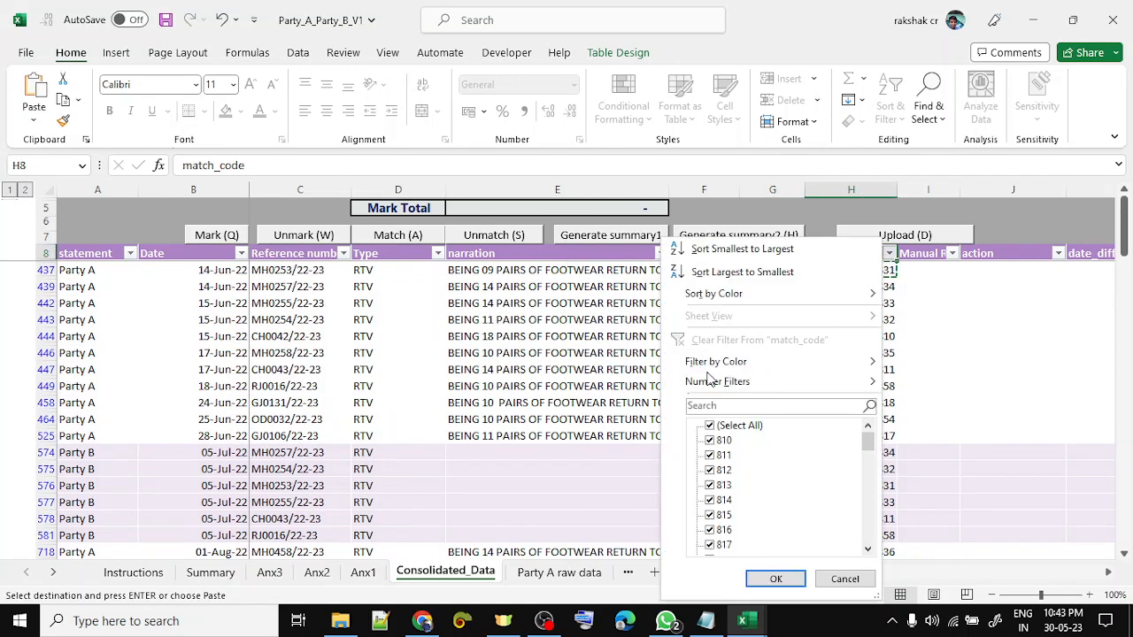
pyautogui.hotkey('ctrl', 'v')
pyautogui.press('Return')
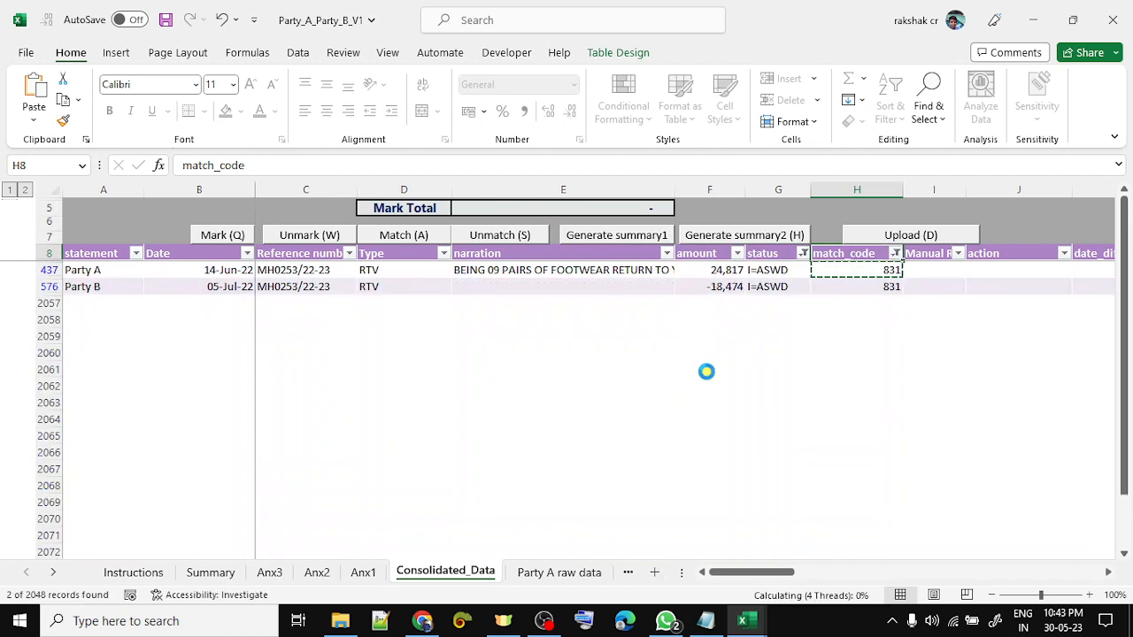
# - Select the pair's reference numbers and amounts, 24,817 and -18,474, to check their total
pyautogui.press('Down')
pyautogui.press('Left')
pyautogui.press('Left')
pyautogui.press('Left')
pyautogui.press('Left')
pyautogui.press('Left')
pyautogui.press('Left')
pyautogui.press('Left')
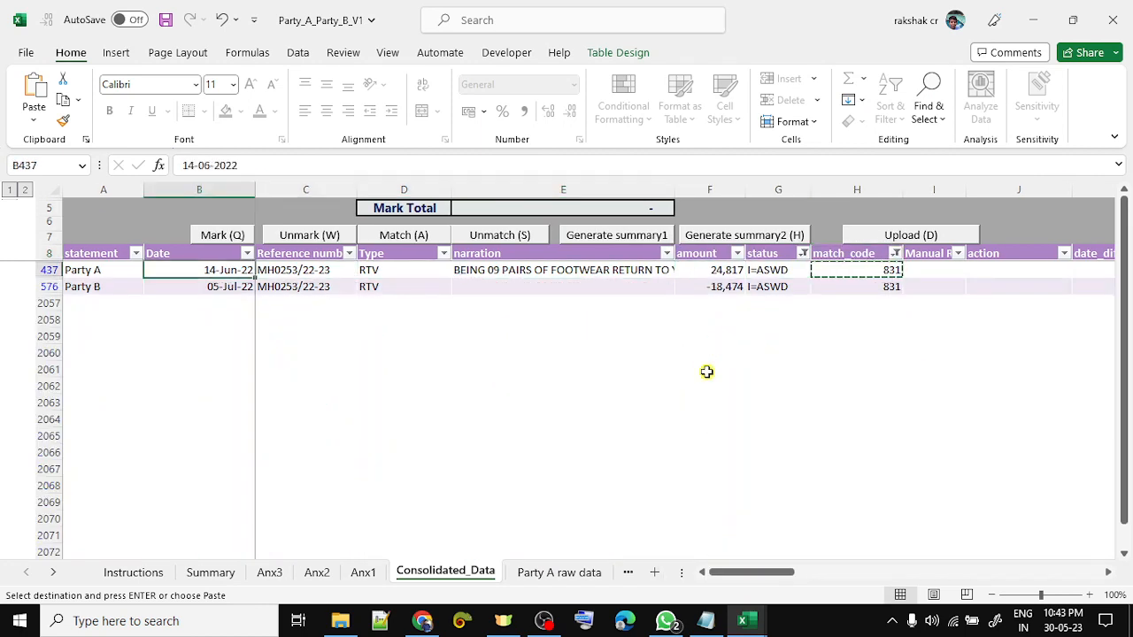
pyautogui.press('Right')
pyautogui.press('Right')
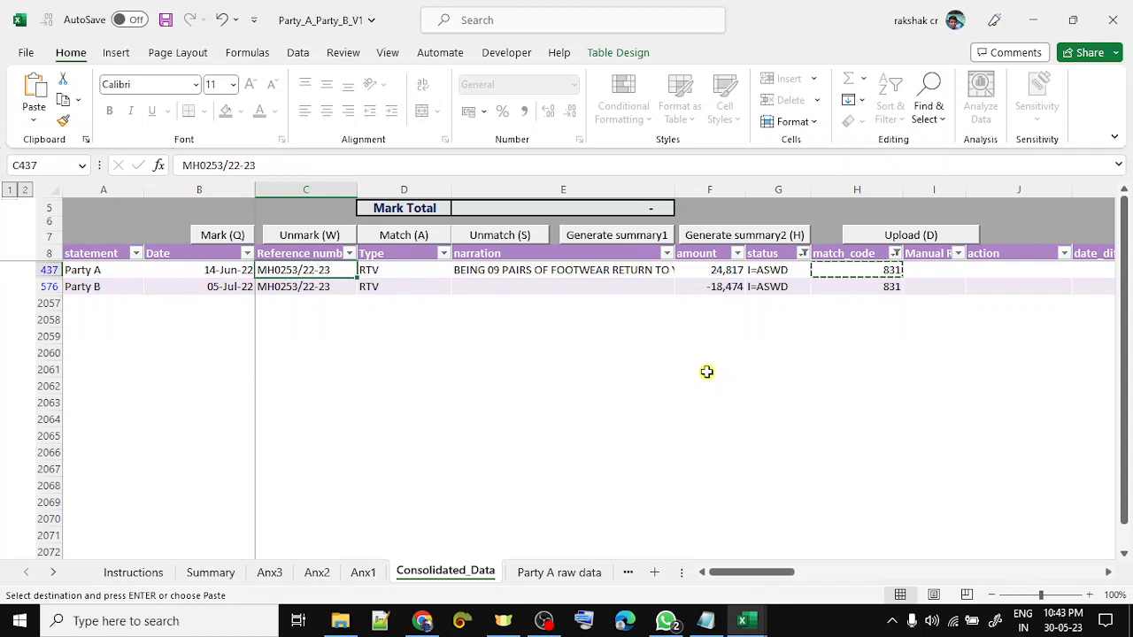
pyautogui.hotkey('shift', 'Down')
pyautogui.press('Right')
pyautogui.press('Right')
pyautogui.press('Right')
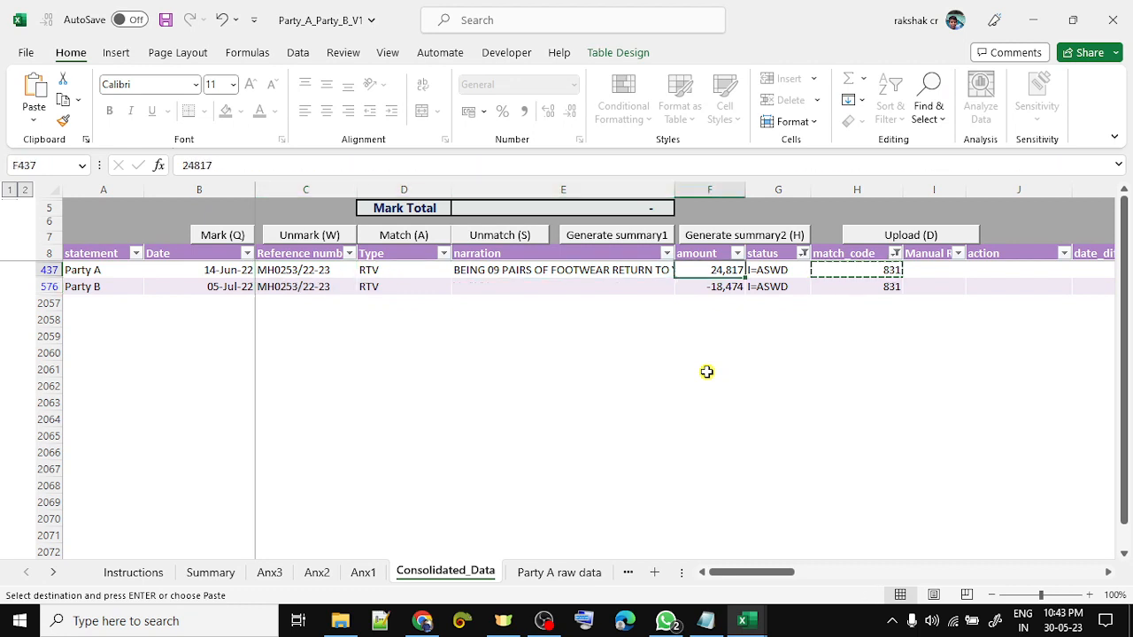
pyautogui.hotkey('shift', 'Down')
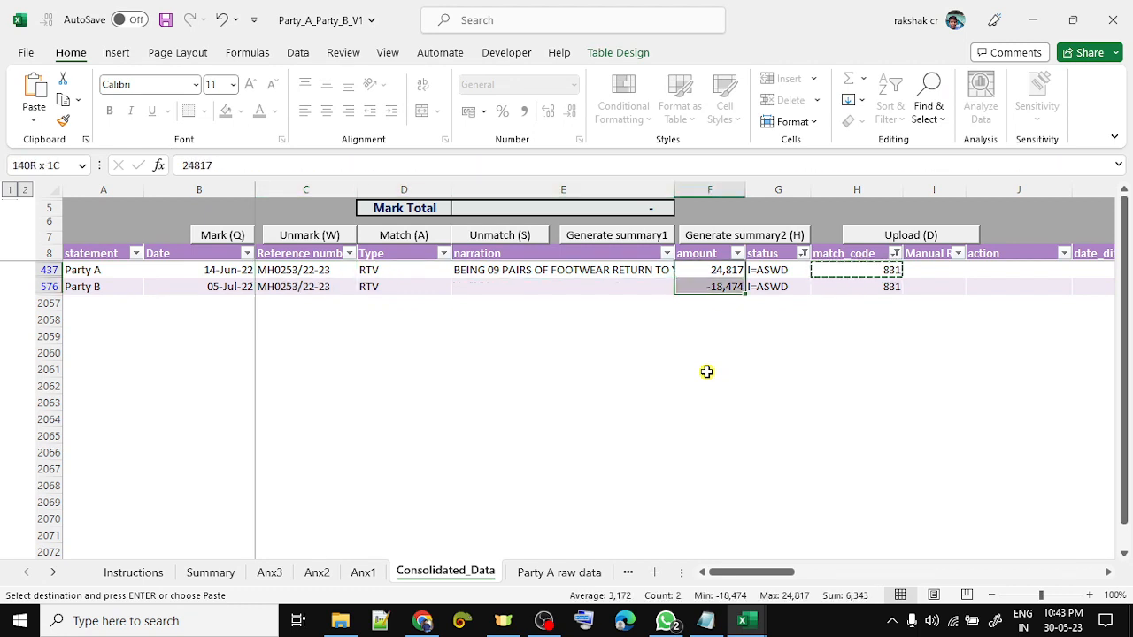
# - Clear the match code 831 filter and open the status filter
pyautogui.press('Up')
pyautogui.press('Right')
pyautogui.press('Right')
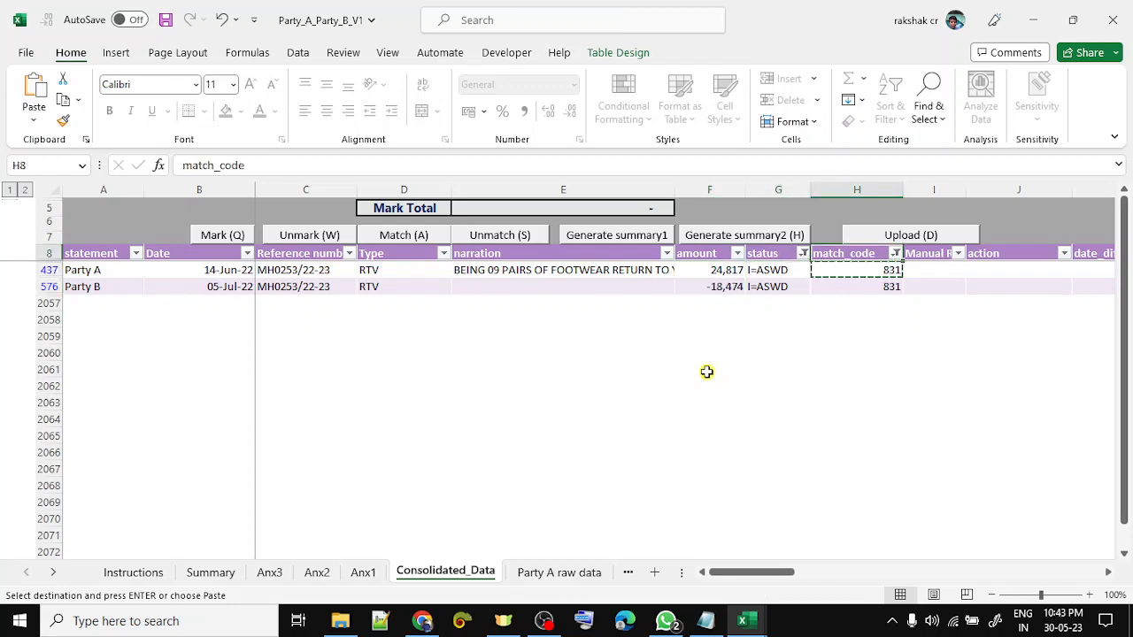
pyautogui.hotkey('alt', 'Down')
pyautogui.press('c')
pyautogui.press('Left')
pyautogui.hotkey('alt', 'Down')
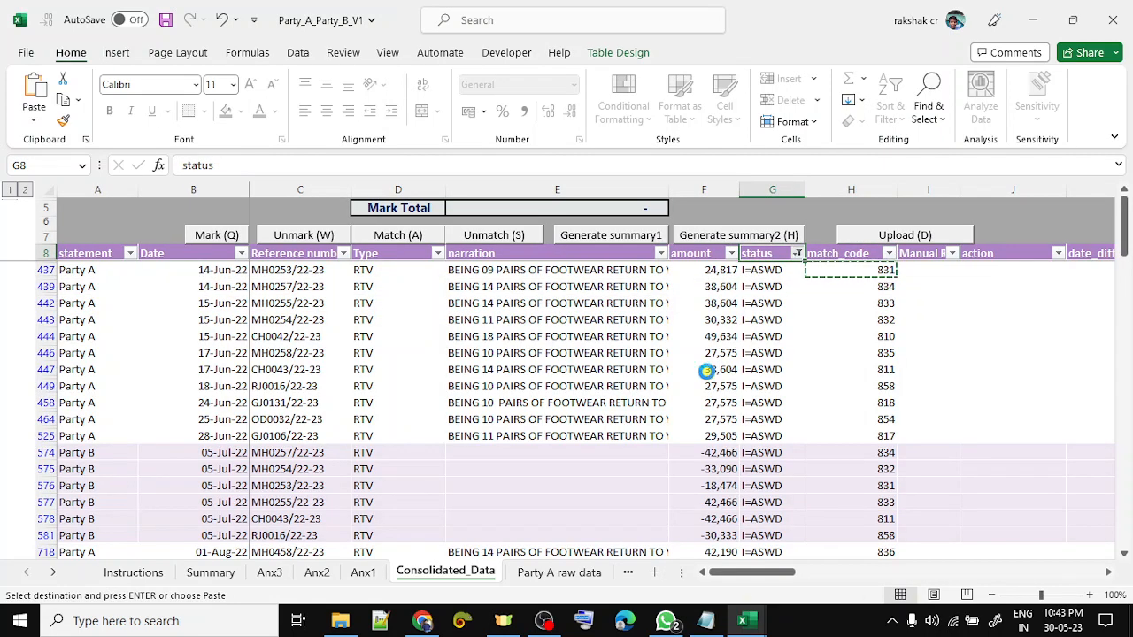
# - Swap the status filter from I=ASWD to NAFIN=AS, then view row 1447's narration
pyautogui.press('Down')
pyautogui.press('Down')
pyautogui.press('Down')
pyautogui.press('Down')
pyautogui.press('Down')
pyautogui.press('Down')
pyautogui.press('Down')
pyautogui.press('Down')
pyautogui.press('Down')
pyautogui.press('Down')
pyautogui.press('Down')
pyautogui.press('Down')
pyautogui.press('Down')
pyautogui.press('Down')
pyautogui.press('Down')
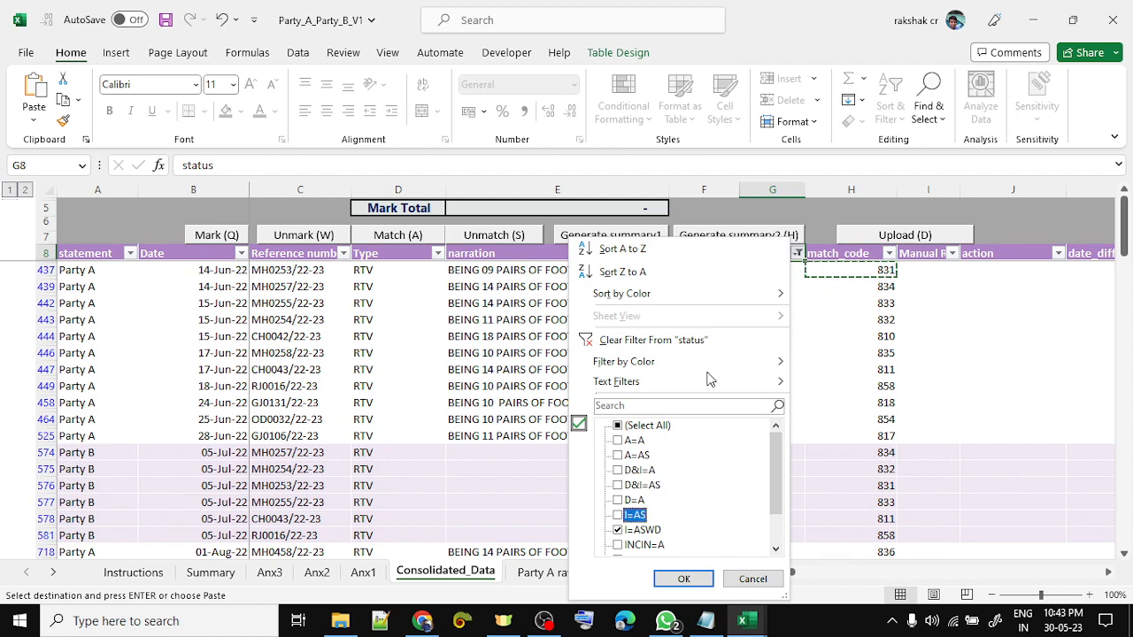
pyautogui.press('Down')
pyautogui.press('space')
pyautogui.press('Down')
pyautogui.press('Down')
pyautogui.press('Down')
pyautogui.press('Down')
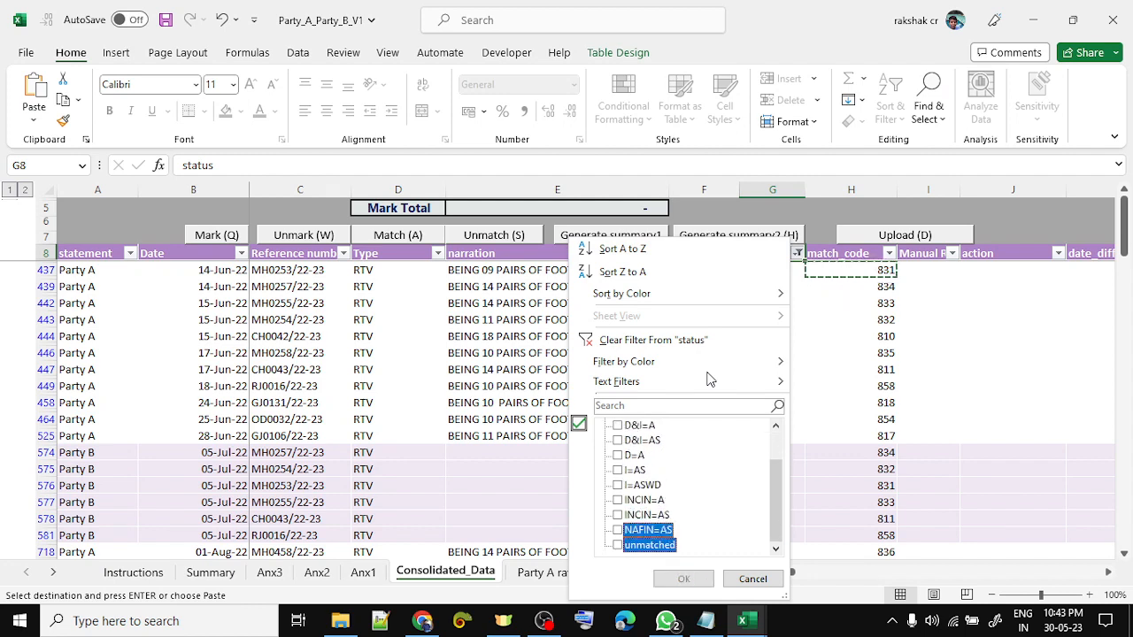
pyautogui.press('space')
pyautogui.press('Return')
pyautogui.press('Down')
pyautogui.press('Left')
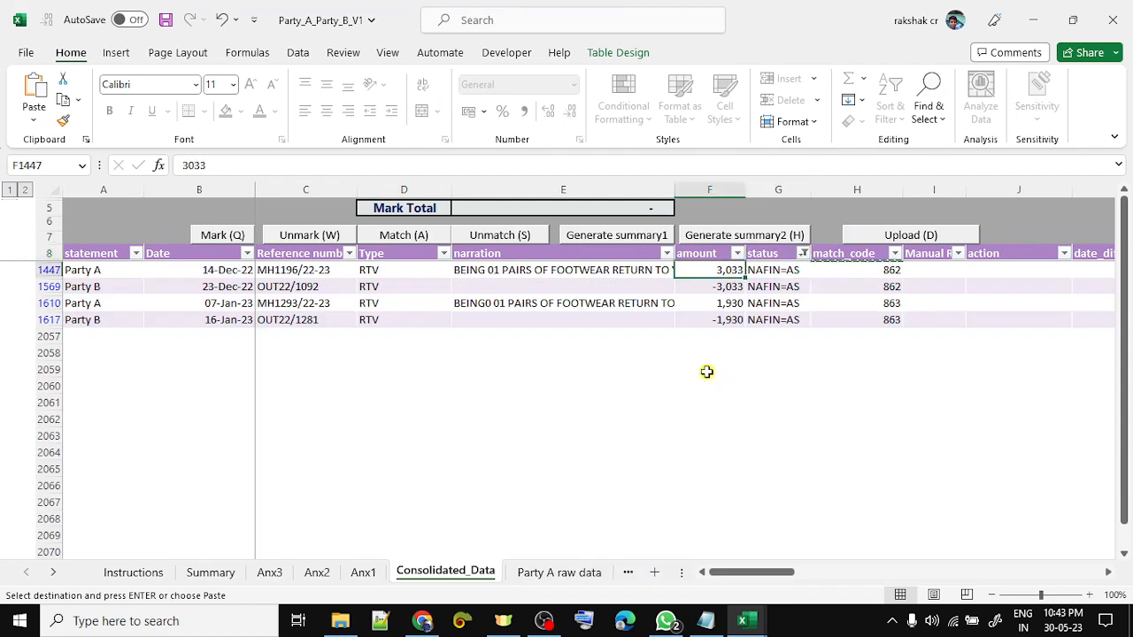
pyautogui.press('Left')
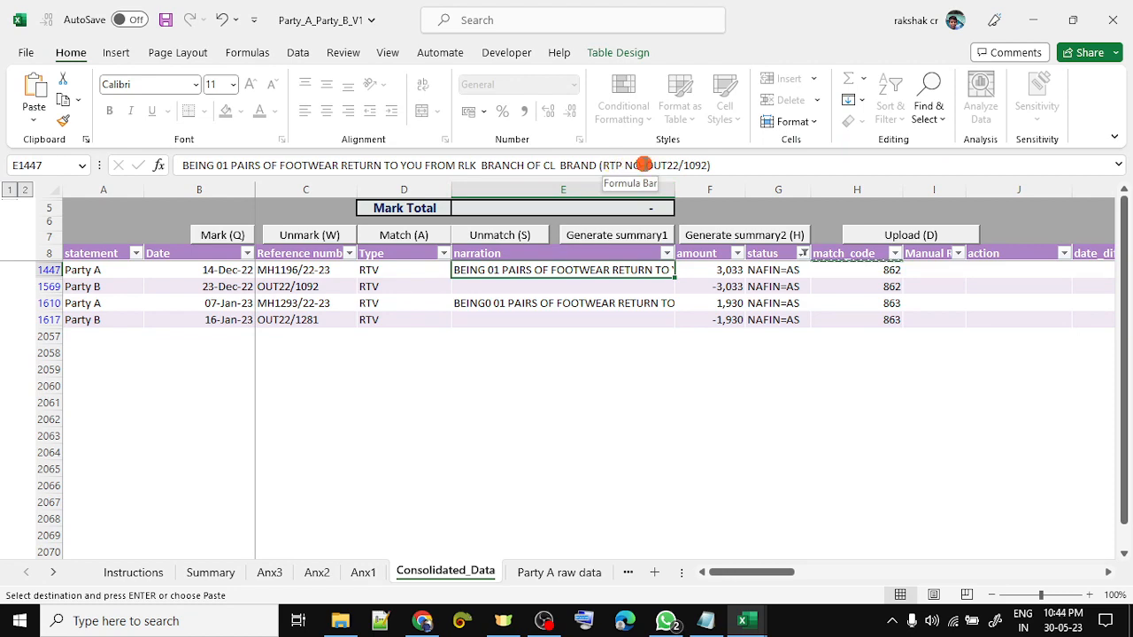
# - Unprotect the Consolidated_Data sheet and inspect the reference at the end of row 1447's narration
pyautogui.click(644, 165)
pyautogui.click(911, 288)
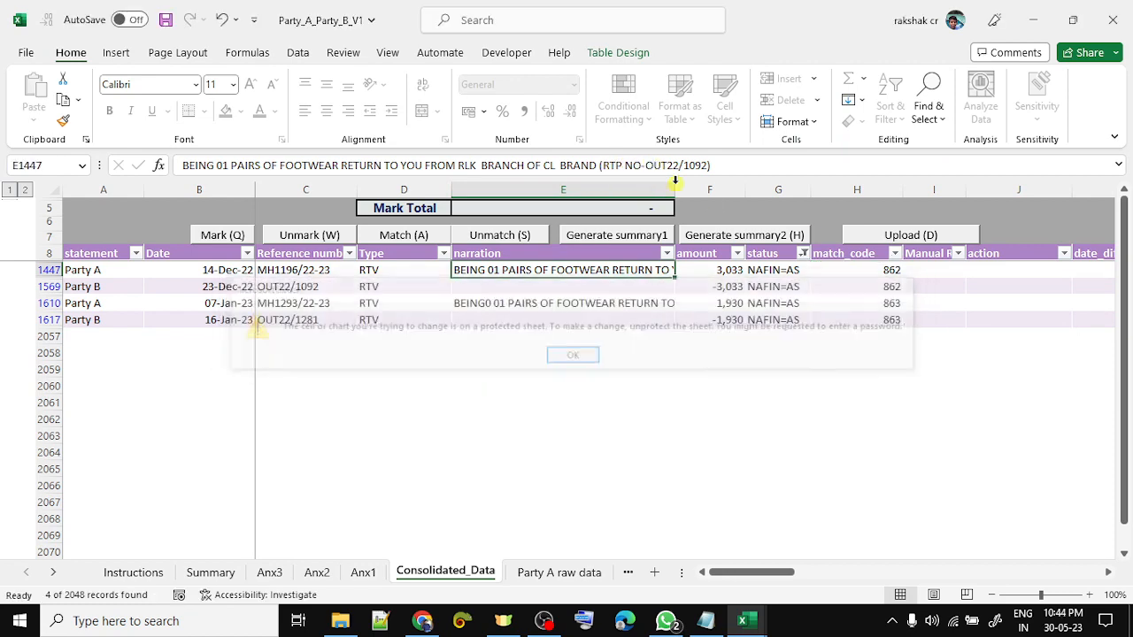
pyautogui.click(352, 53)
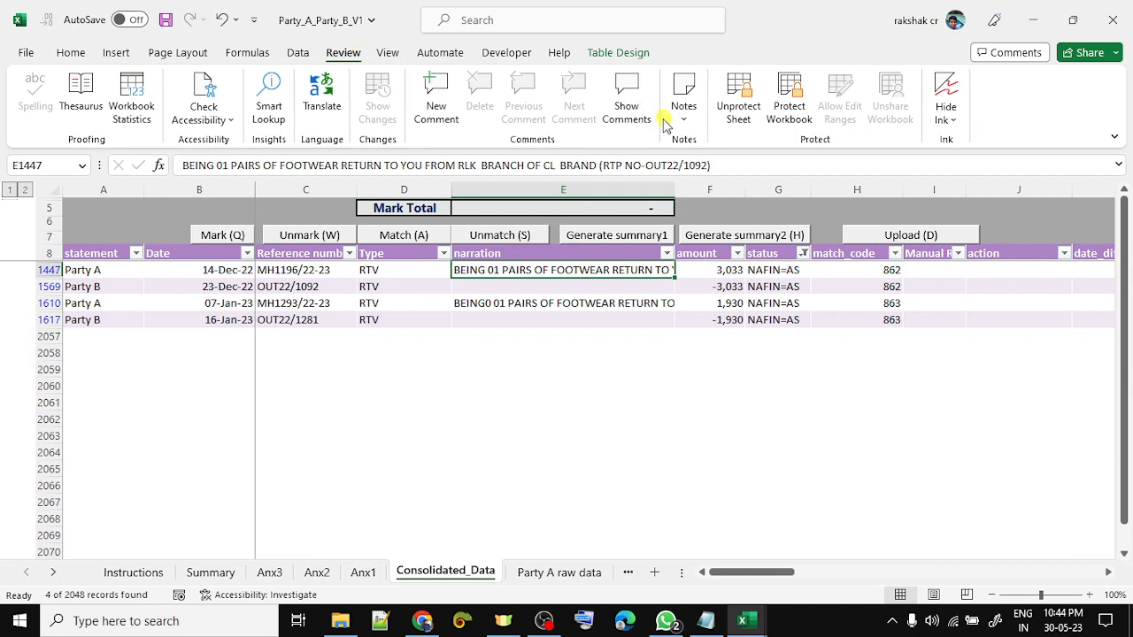
pyautogui.click(737, 106)
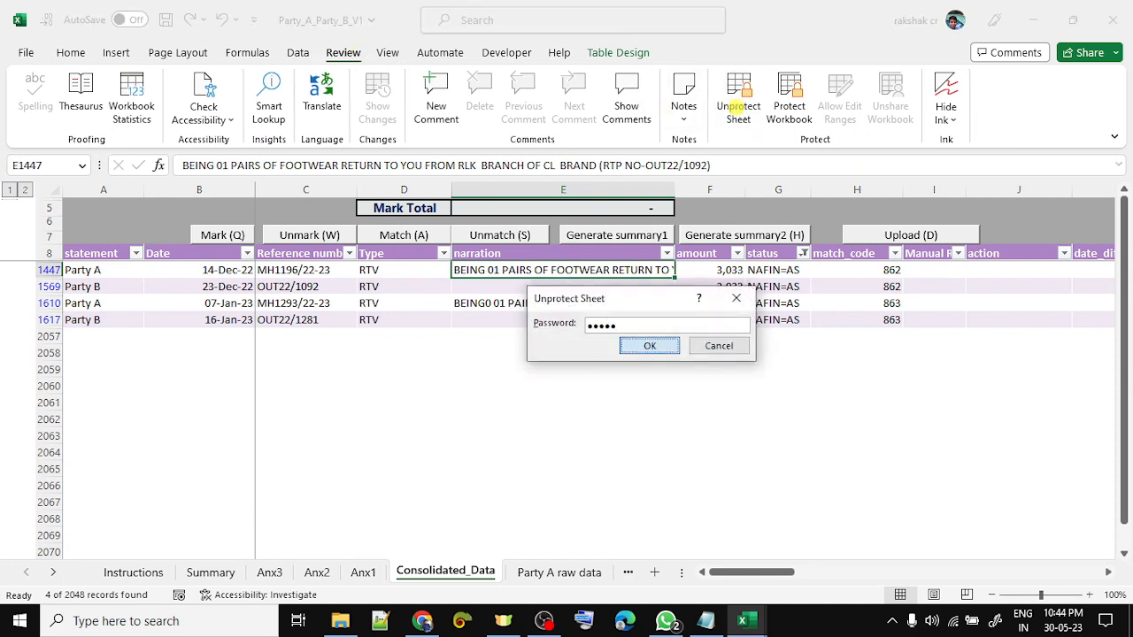
pyautogui.press('Return')
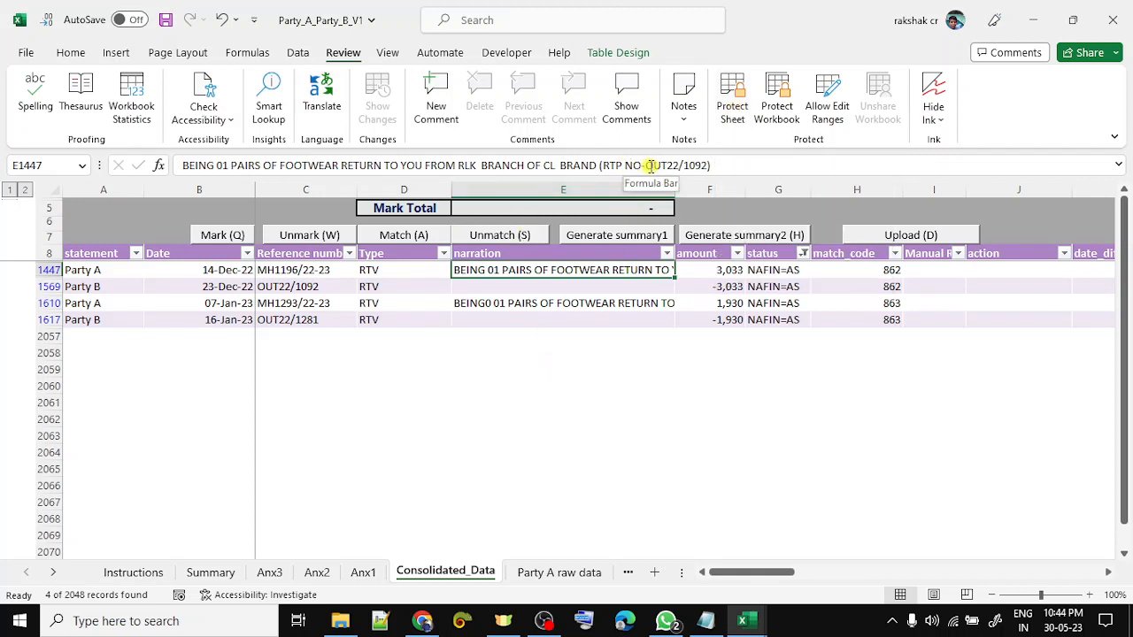
pyautogui.moveTo(646, 166); pyautogui.dragTo(708, 166)
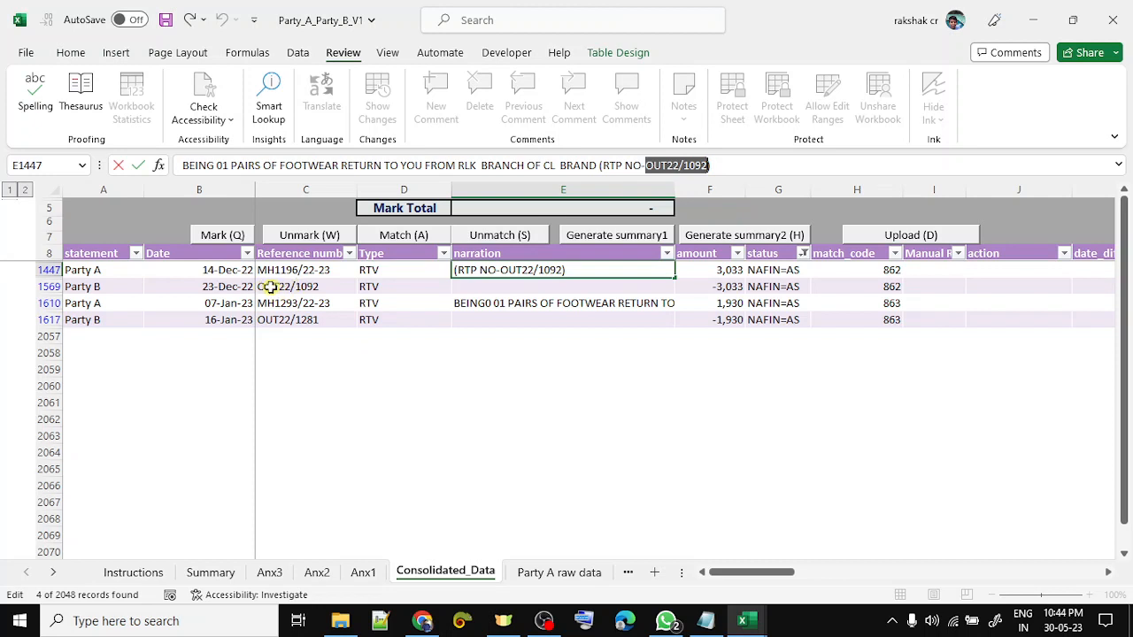
pyautogui.press('Escape')
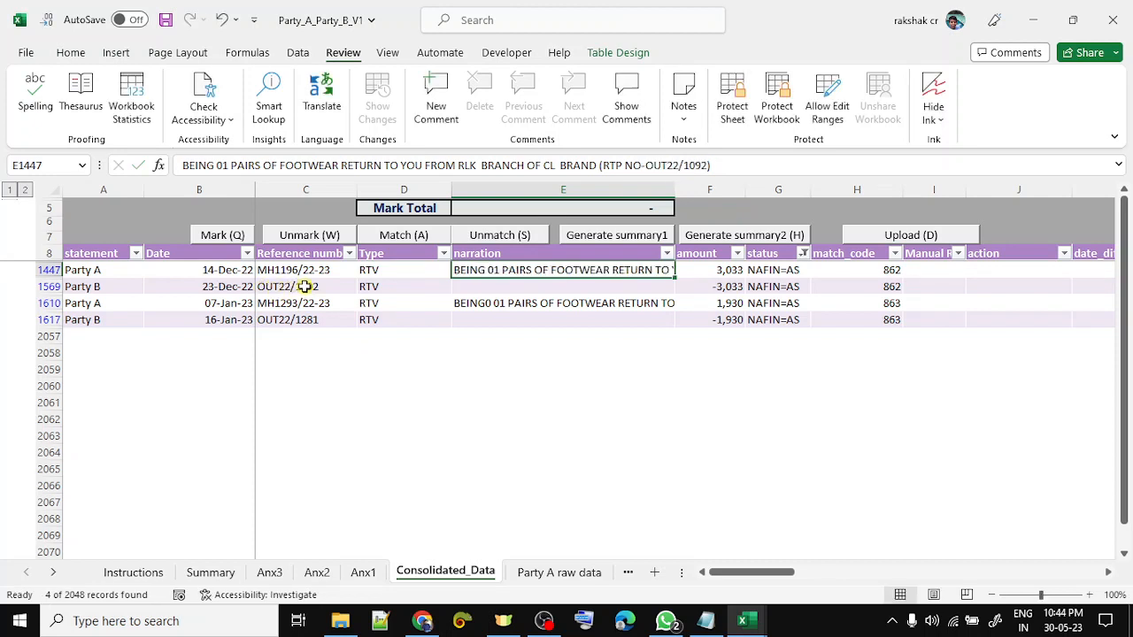
# - Check the two matched pairs' amounts and date_diff, then clear the status filter
pyautogui.press('Right')
pyautogui.hotkey('shift', 'Down')
pyautogui.press('Down')
pyautogui.press('Down')
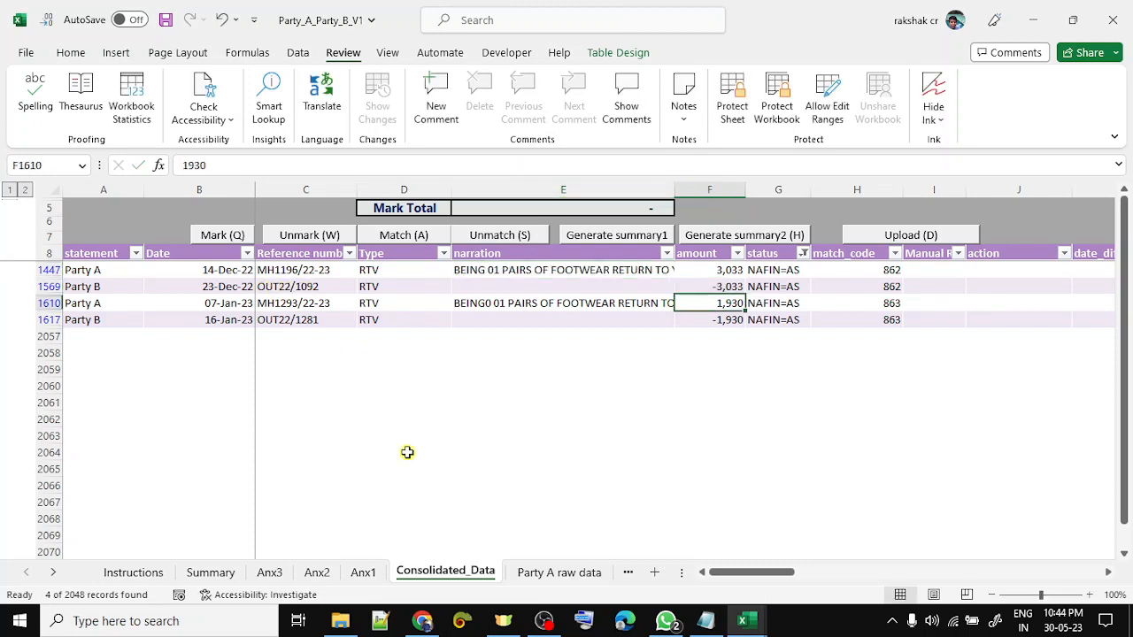
pyautogui.hotkey('shift', 'Down')
pyautogui.press('Right')
pyautogui.press('Right')
pyautogui.press('Right')
pyautogui.press('Right')
pyautogui.press('Right')
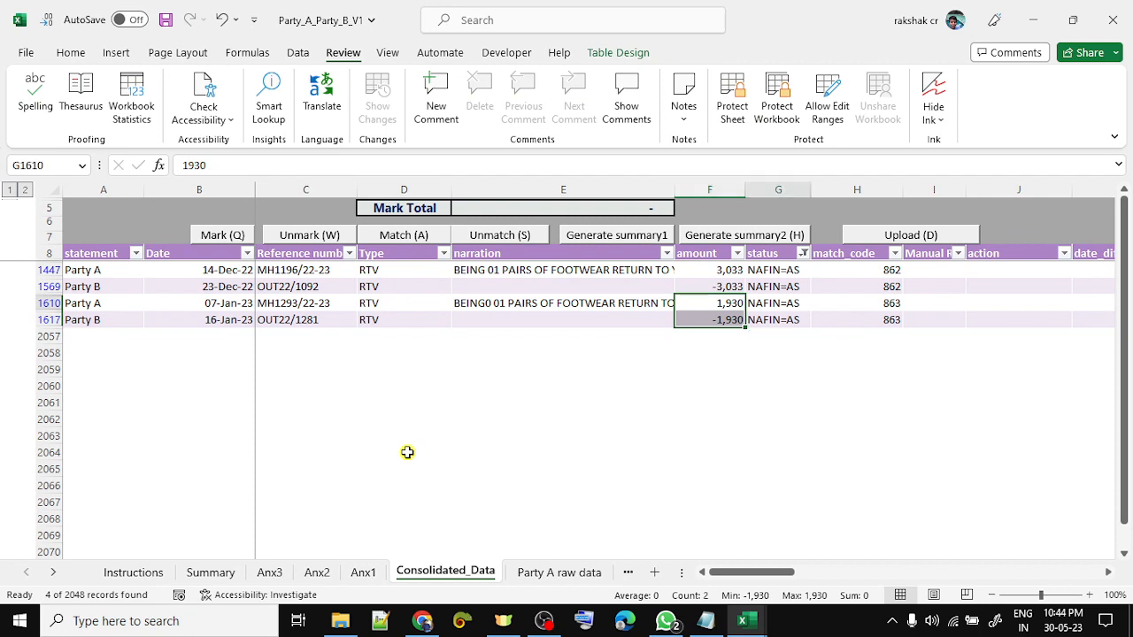
pyautogui.press('Up')
pyautogui.press('Up')
pyautogui.press('Down')
pyautogui.press('Down')
pyautogui.press('Down')
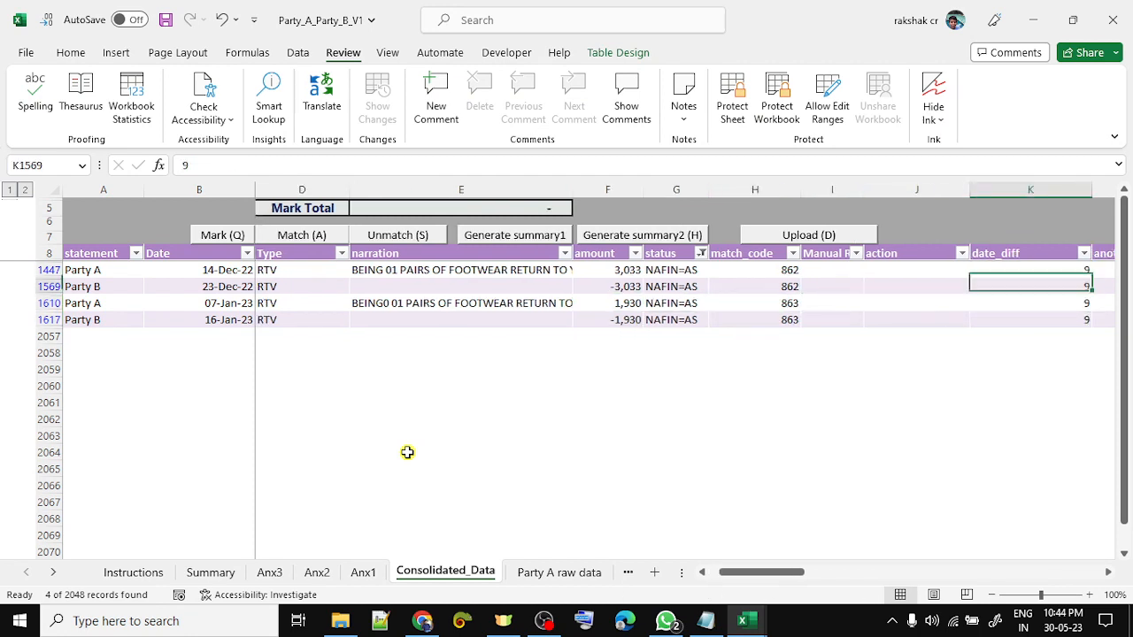
pyautogui.press('Left')
pyautogui.press('Left')
pyautogui.press('Left')
pyautogui.press('Left')
pyautogui.press('Up')
pyautogui.press('Up')
pyautogui.press('Up')
pyautogui.press('Up')
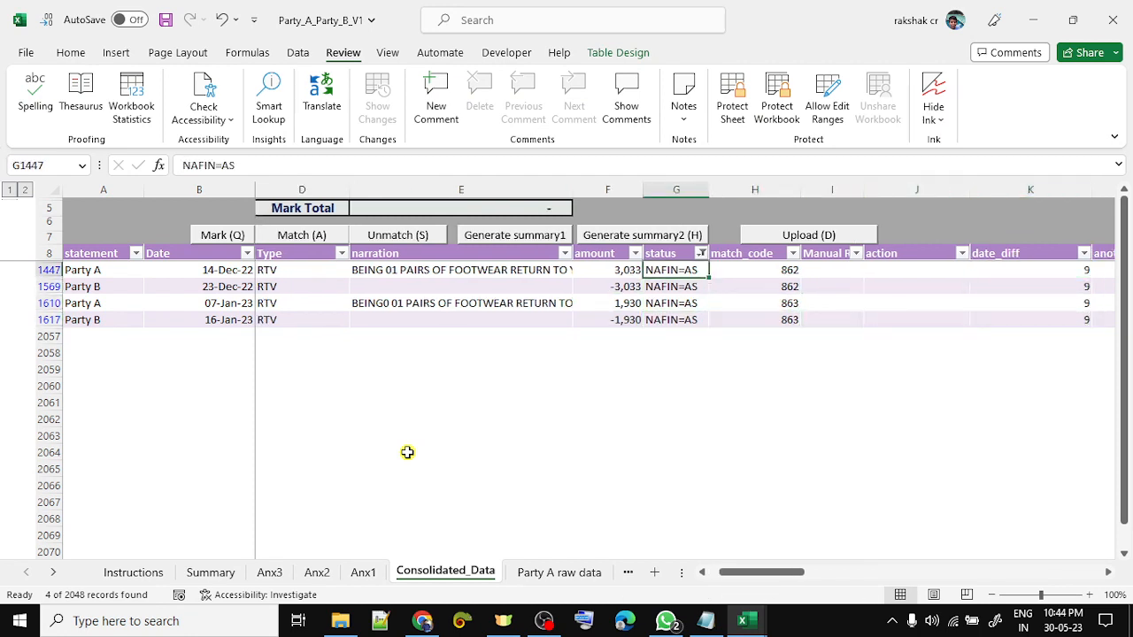
pyautogui.hotkey('alt', 'Down')
pyautogui.press('c')
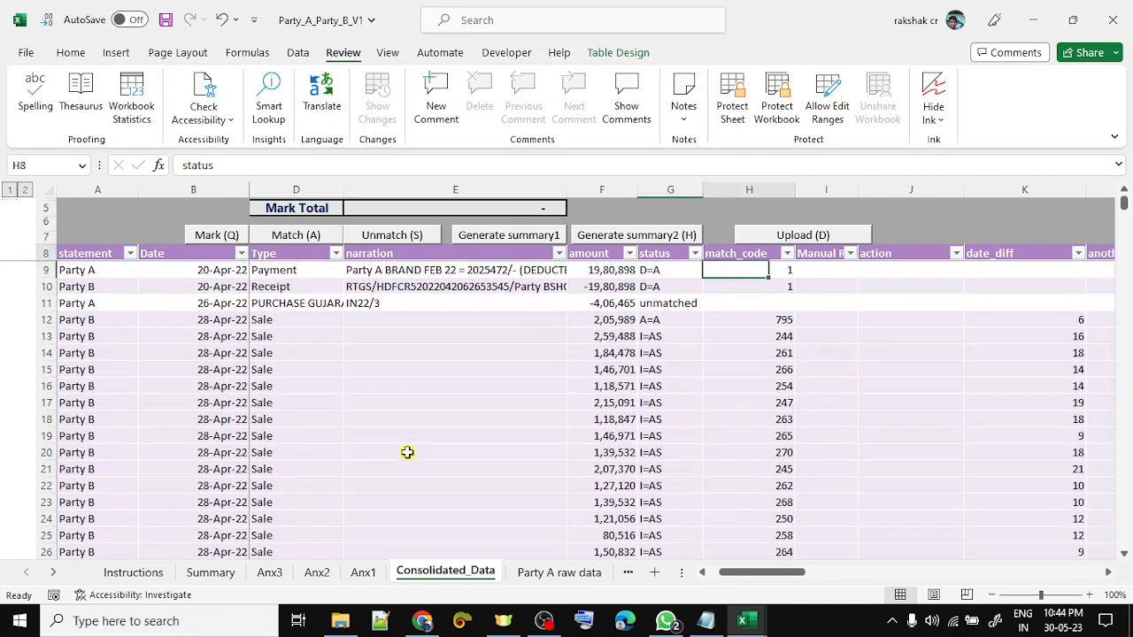
pyautogui.hotkey('alt', 'Down')
pyautogui.press('Tab')
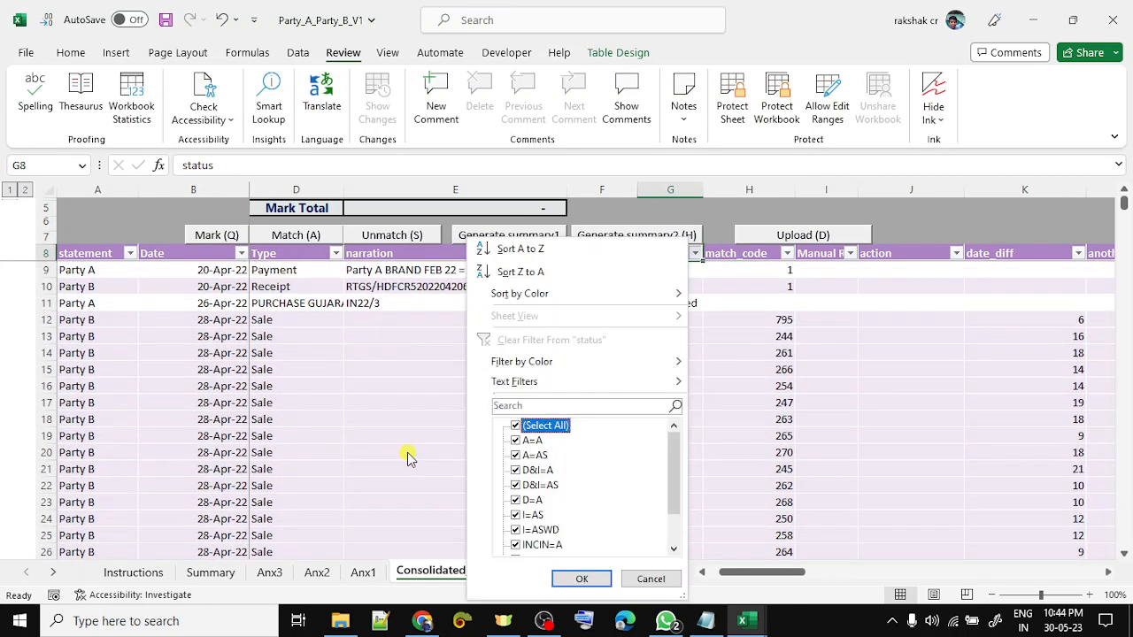
pyautogui.press('space')
pyautogui.press('Down')
pyautogui.press('Down')
pyautogui.press('Down')
pyautogui.press('Down')
pyautogui.press('Down')
pyautogui.press('Down')
pyautogui.press('Down')
pyautogui.press('Down')
pyautogui.press('space')
pyautogui.press('Down')
pyautogui.press('Down')
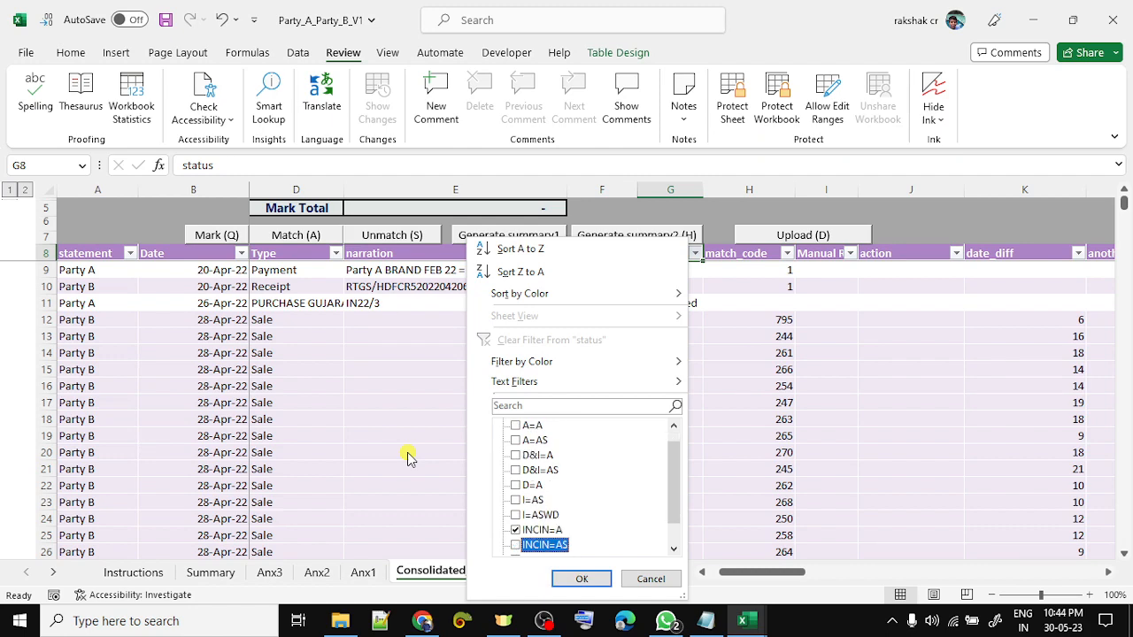
pyautogui.press('Up')
pyautogui.press('Up')
pyautogui.press('space')
pyautogui.press('Down')
pyautogui.press('Down')
pyautogui.press('Down')
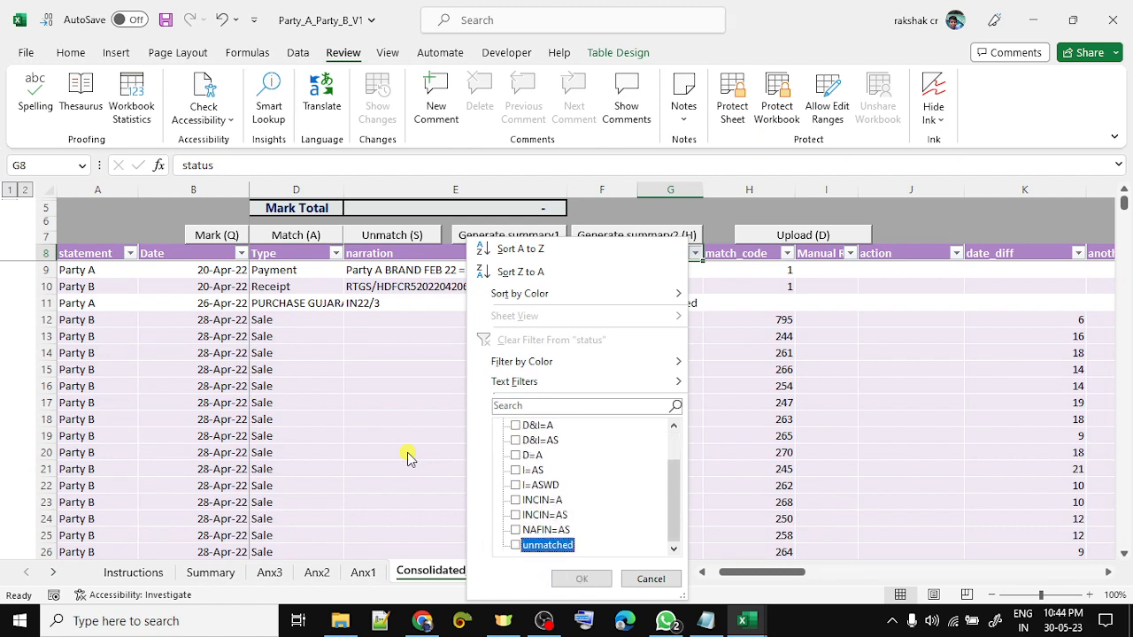
pyautogui.press('space')
pyautogui.press('Return')
pyautogui.press('Down')
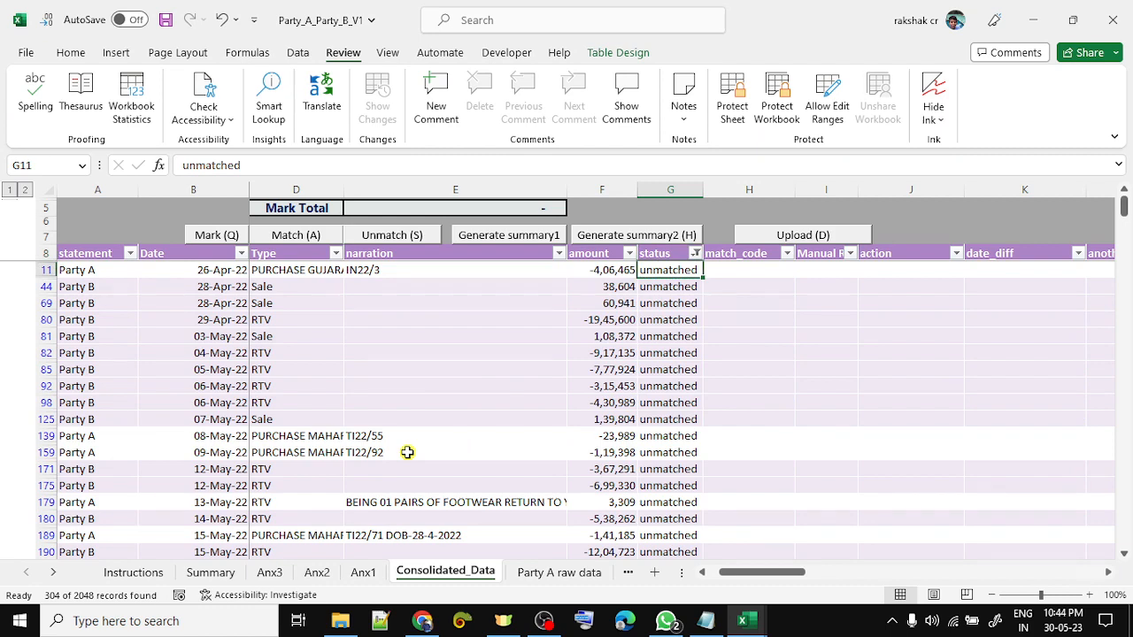
pyautogui.press('Up')
pyautogui.hotkey('alt', 'Down')
pyautogui.press('c')
pyautogui.press('Down')
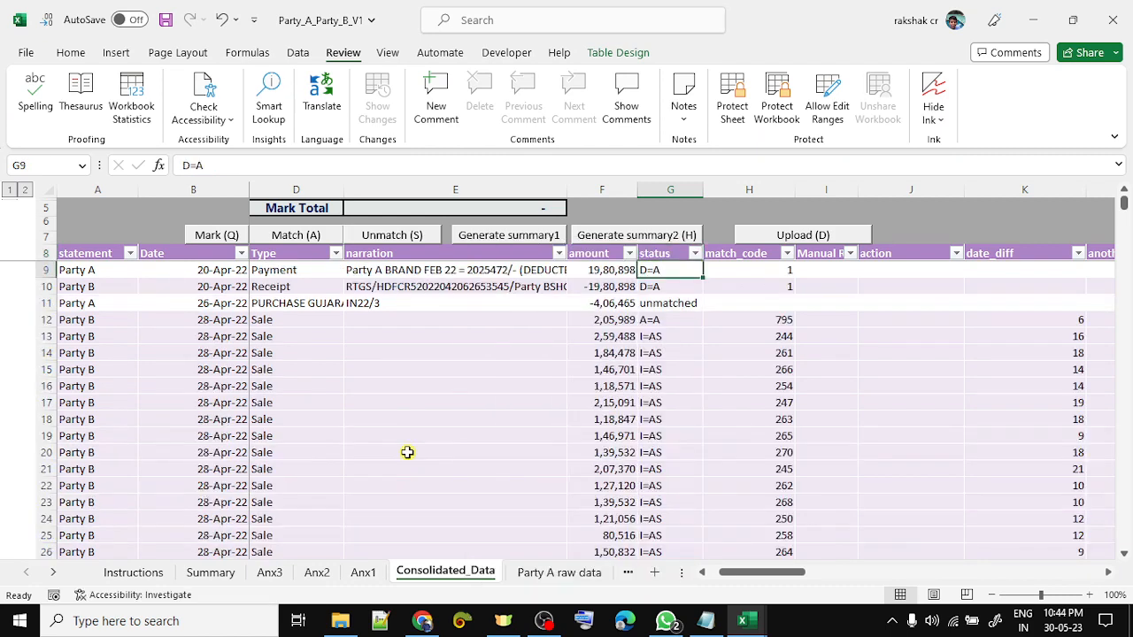
# - Select the whole table from the statement header down and insert a PivotTable on new Sheet8
pyautogui.press('Up')
pyautogui.press('Right')
pyautogui.press('Right')
pyautogui.press('Right')
pyautogui.press('Right')
pyautogui.press('Right')
pyautogui.press('Right')
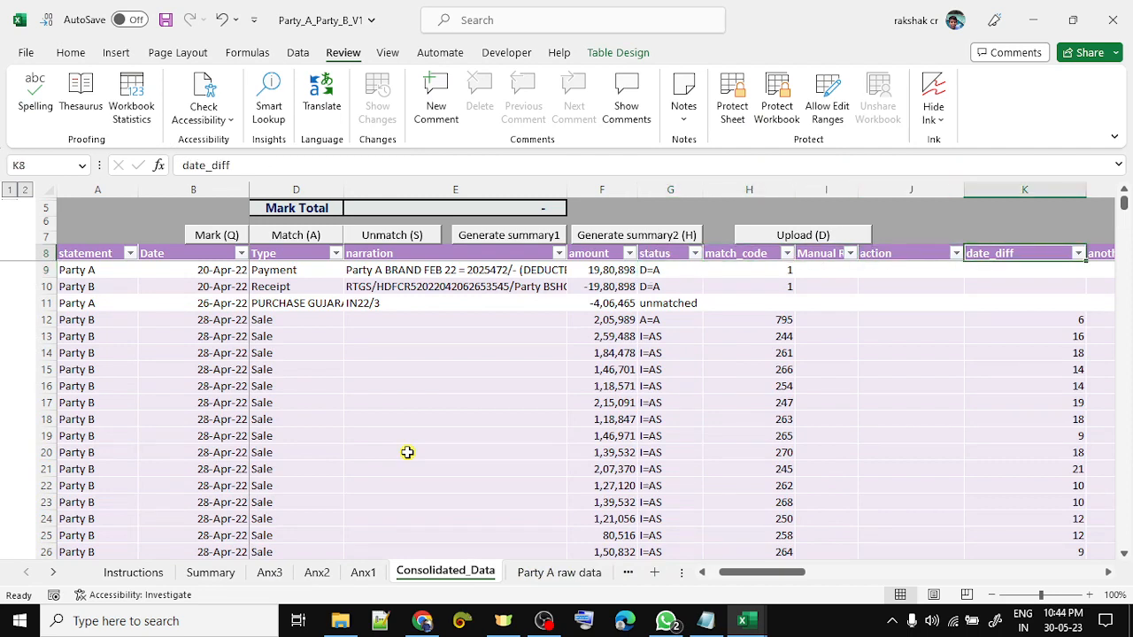
pyautogui.press('Left')
pyautogui.press('Left')
pyautogui.press('Left')
pyautogui.press('Left')
pyautogui.press('Left')
pyautogui.press('Left')
pyautogui.press('Left')
pyautogui.press('Left')
pyautogui.press('Left')
pyautogui.press('Left')
pyautogui.press('Left')
pyautogui.press('Left')
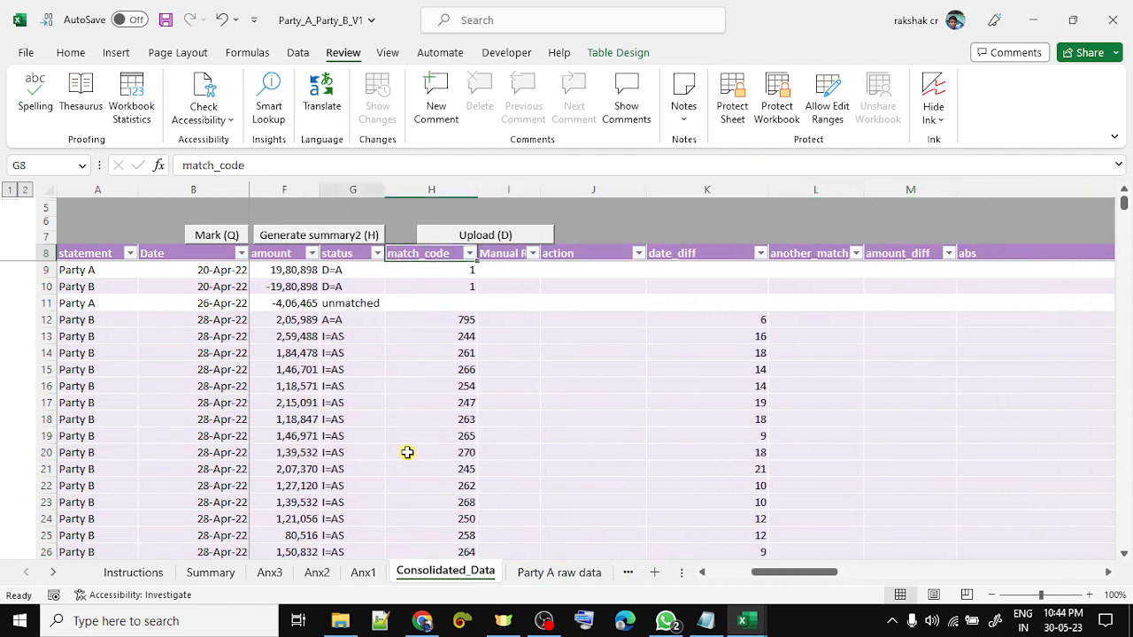
pyautogui.press('Right')
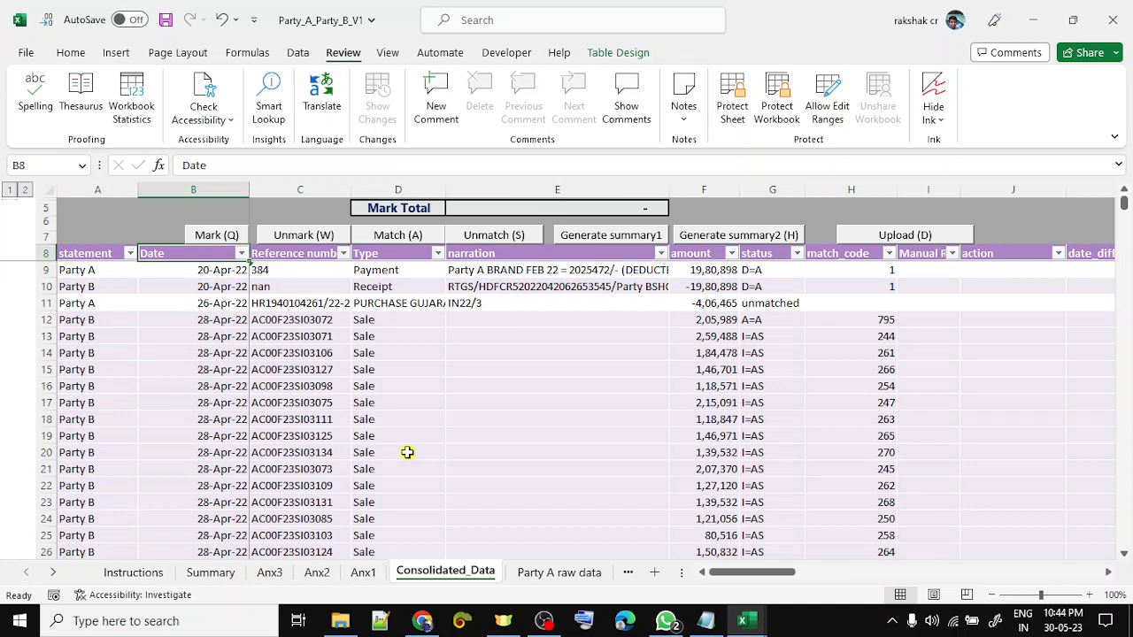
pyautogui.press('Left')
pyautogui.hotkey('ctrl', 'shift', 'Right')
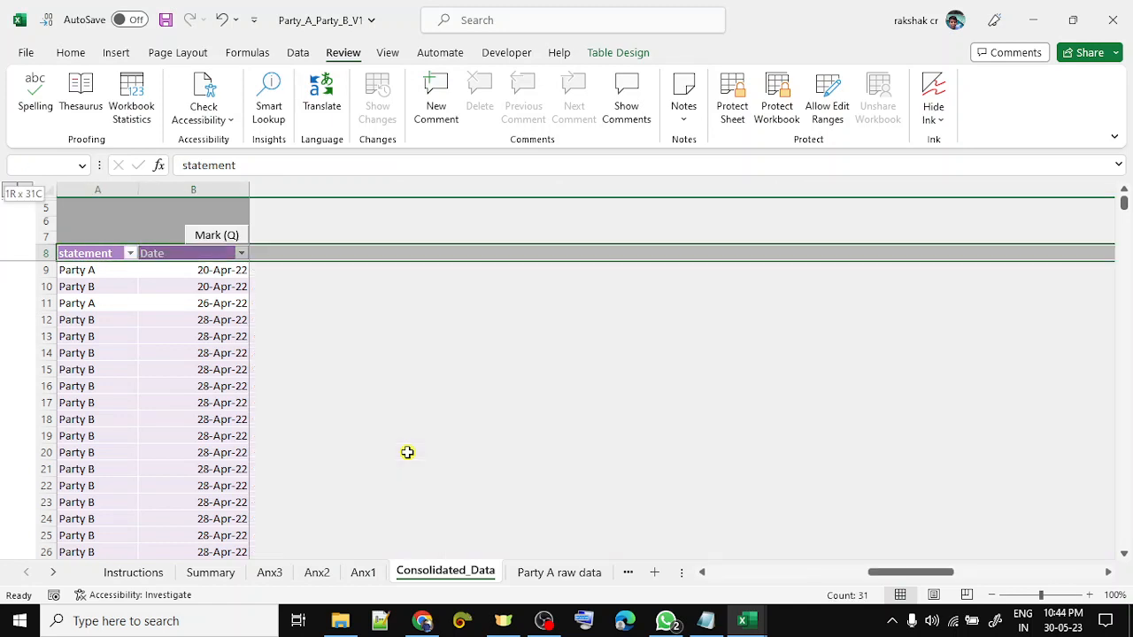
pyautogui.hotkey('ctrl', 'shift', 'Down')
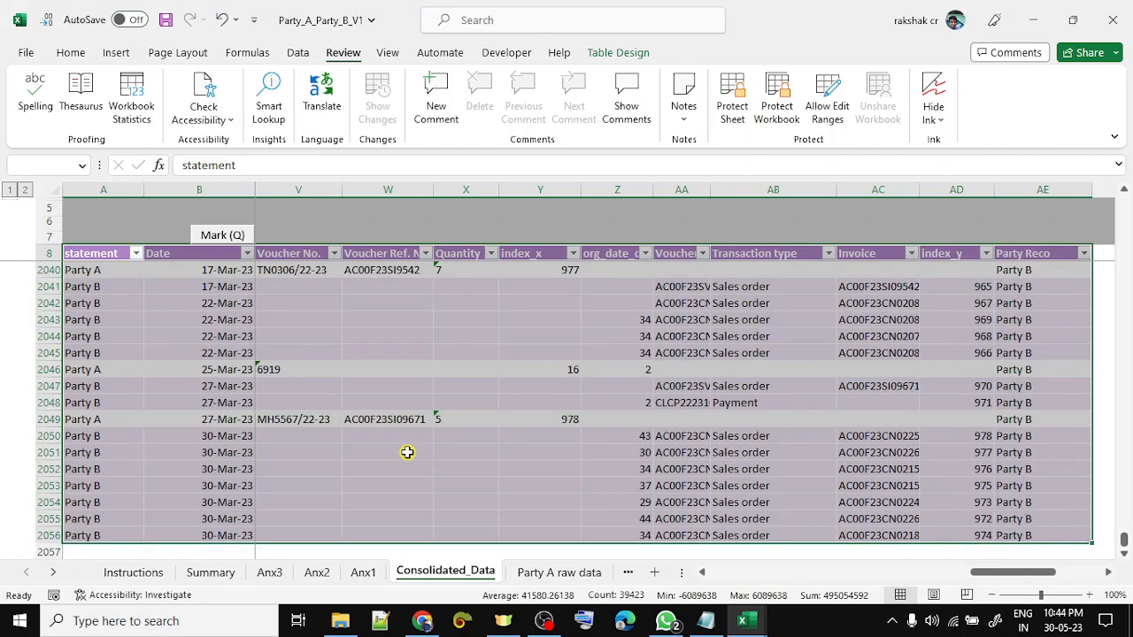
pyautogui.press('Return')
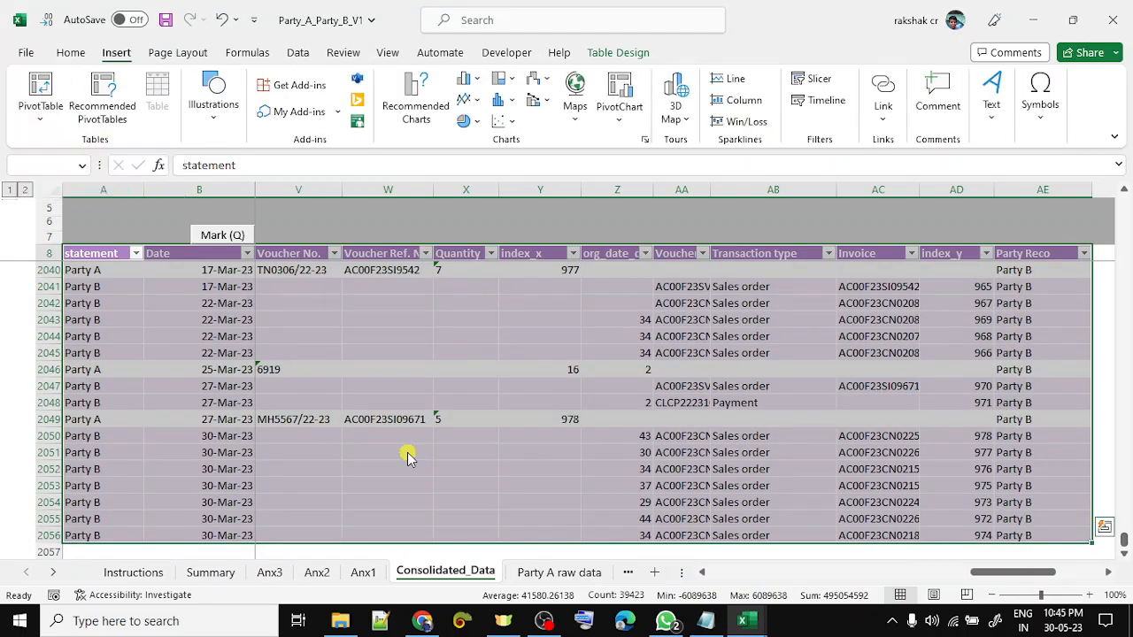
pyautogui.press('Return')
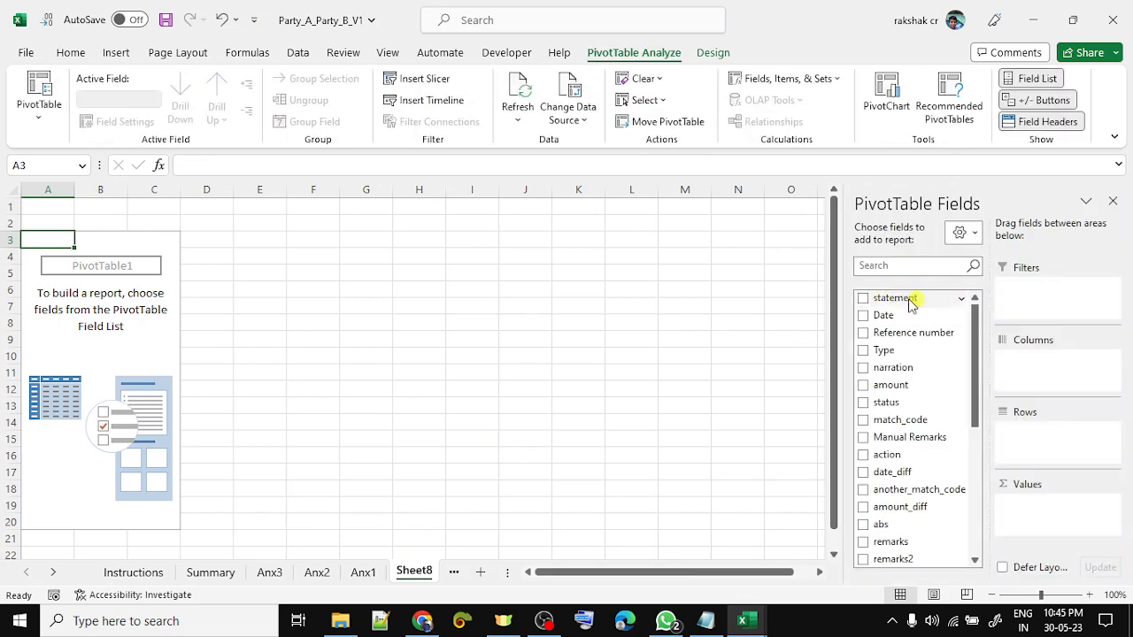
# - Build the pivot: party as columns, Type as rows, sum of amount, status filtered to unmatched
pyautogui.moveTo(902, 298); pyautogui.dragTo(1035, 375)
pyautogui.moveTo(908, 352); pyautogui.dragTo(1056, 453)
pyautogui.moveTo(914, 386); pyautogui.dragTo(1047, 520)
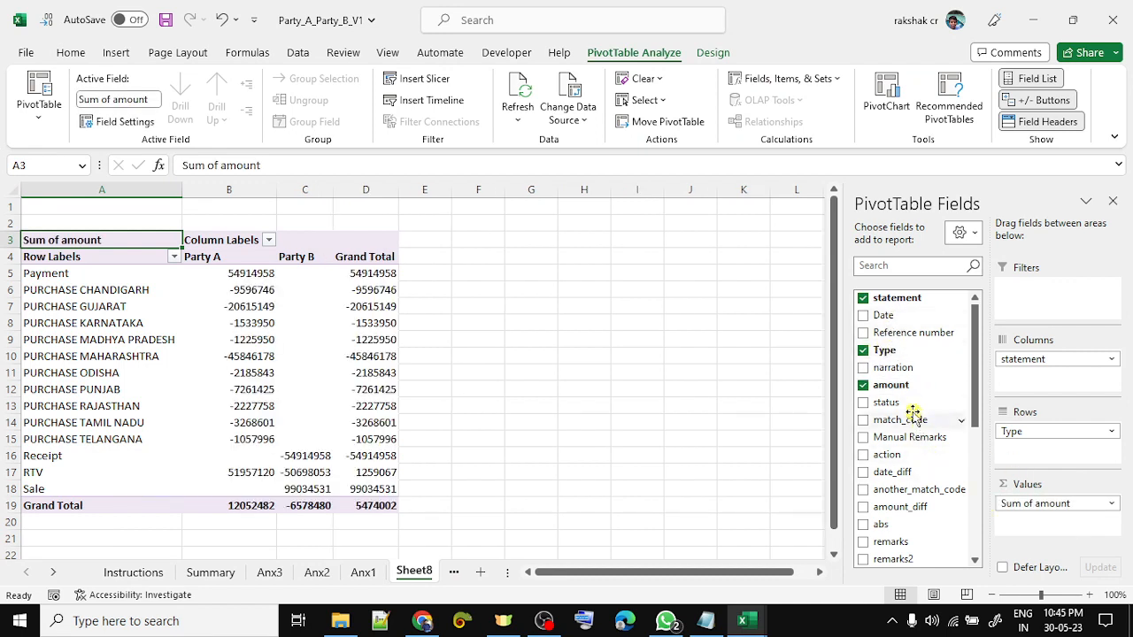
pyautogui.moveTo(912, 402); pyautogui.dragTo(1043, 300)
pyautogui.click(269, 208)
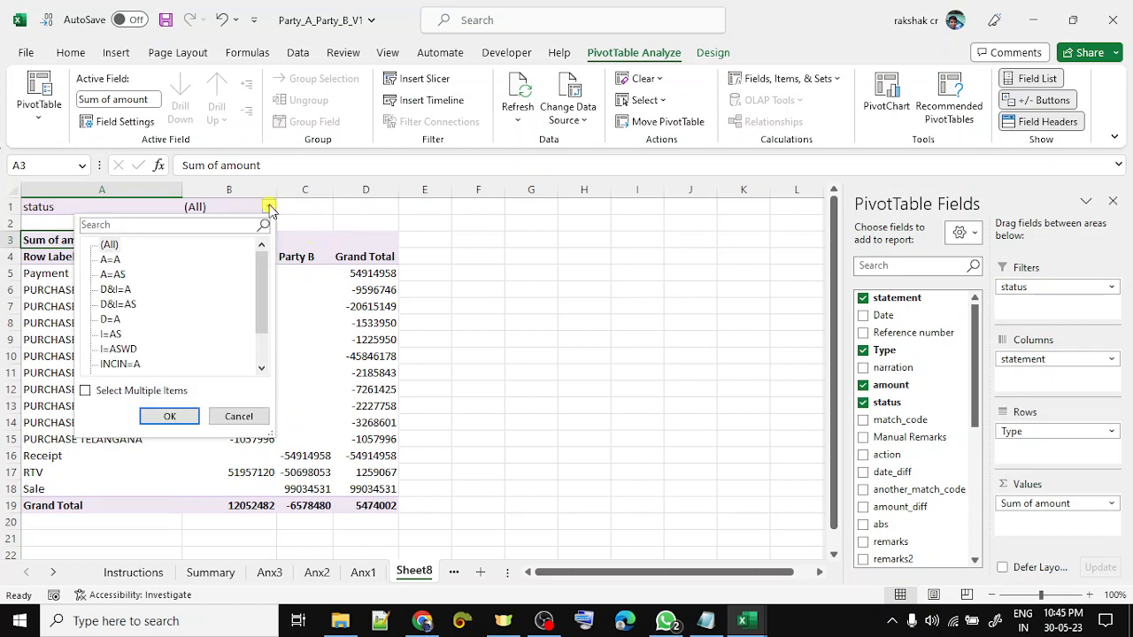
pyautogui.moveTo(269, 293); pyautogui.dragTo(269, 320)
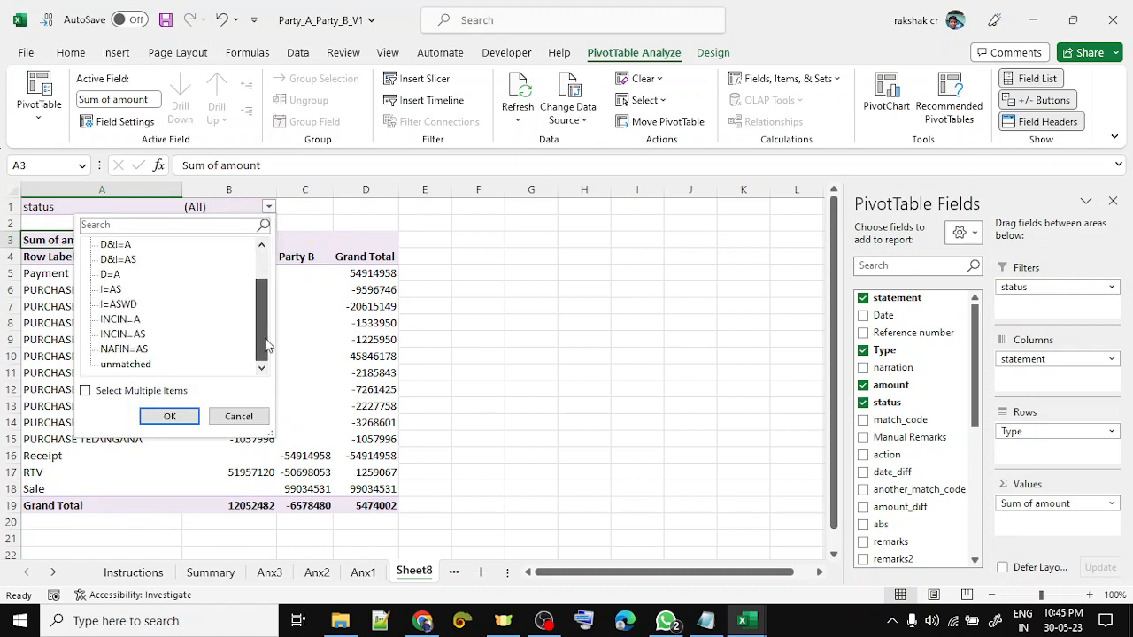
pyautogui.click(128, 363)
pyautogui.click(170, 417)
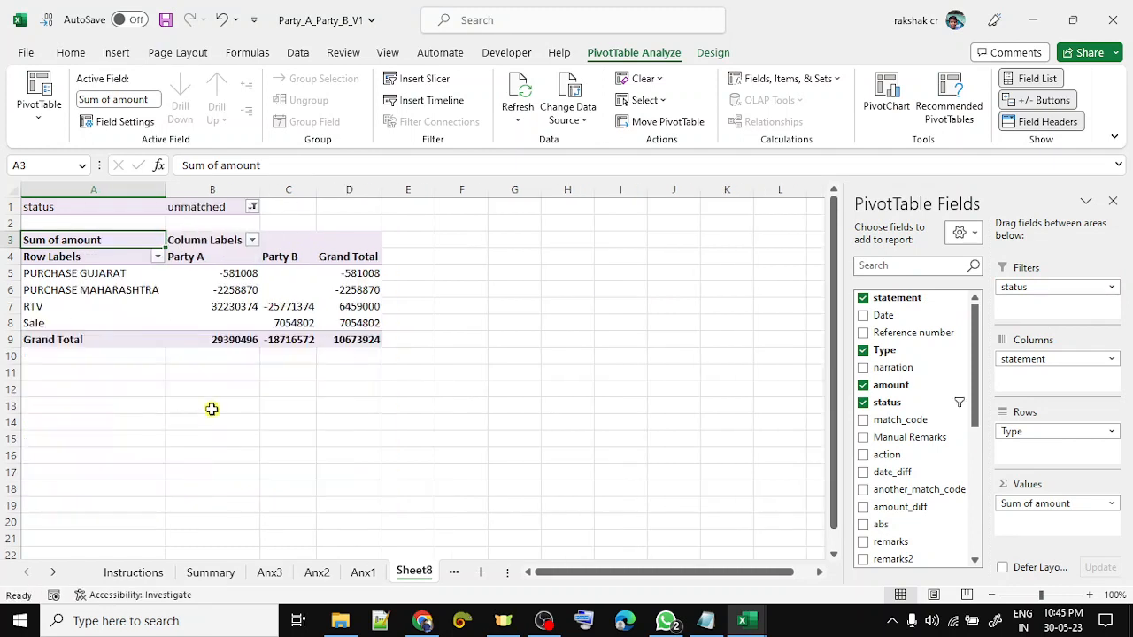
# - Format the pivot's amount columns with thousand separators and no decimals
pyautogui.click(233, 315)
pyautogui.hotkey('ctrl', 'space')
pyautogui.hotkey('shift', 'Right')
pyautogui.hotkey('shift', 'Right')
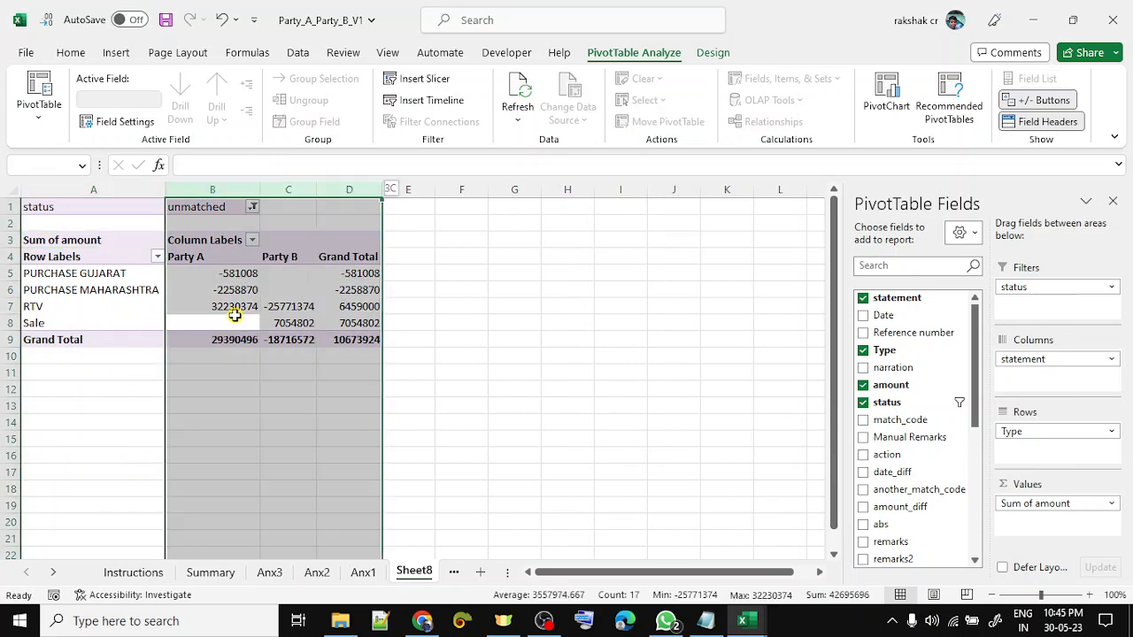
pyautogui.hotkey('ctrl', 'shift', '1')
pyautogui.hotkey('alt', '1')
pyautogui.hotkey('alt', '1')
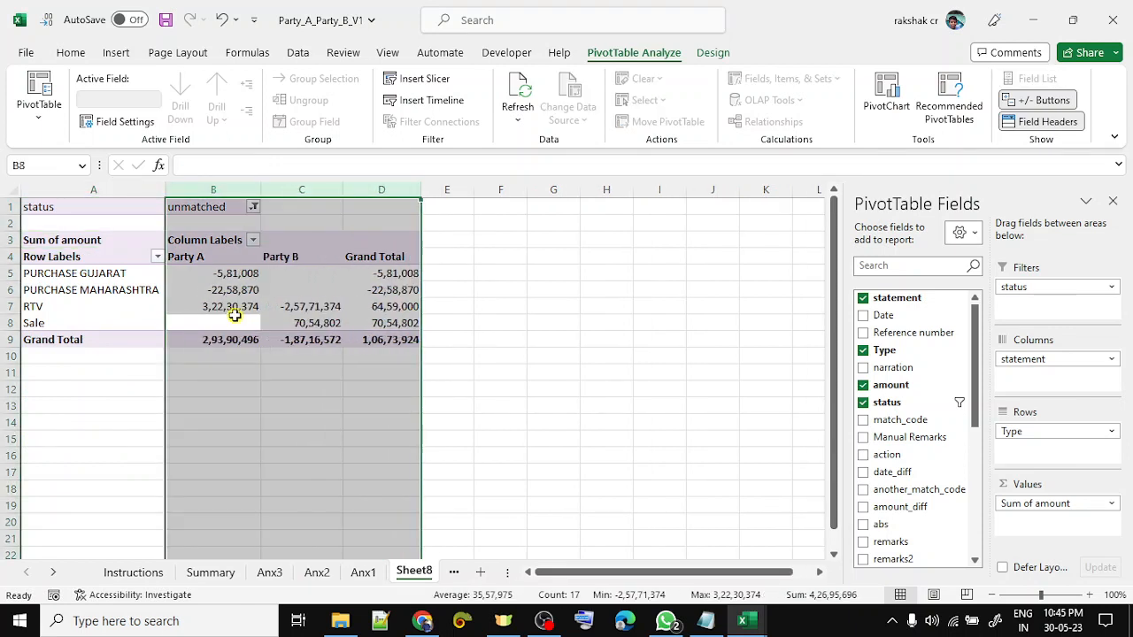
pyautogui.click(234, 315)
# - Copy the whole unmatched pivot table and paste it at A15
pyautogui.press('Up')
pyautogui.press('Up')
pyautogui.press('Up')
pyautogui.press('Up')
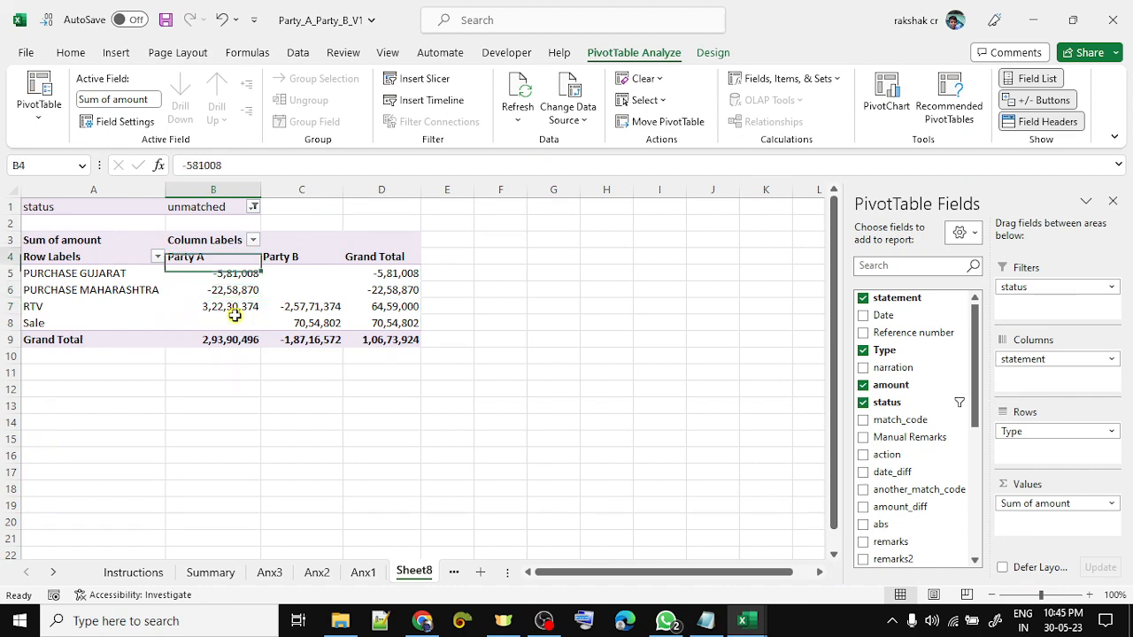
pyautogui.press('Up')
pyautogui.press('Up')
pyautogui.press('Up')
pyautogui.press('Left')
pyautogui.hotkey('shift', 'Down')
pyautogui.hotkey('shift', 'Down')
pyautogui.hotkey('shift', 'Down')
pyautogui.hotkey('shift', 'Down')
pyautogui.hotkey('shift', 'Down')
pyautogui.hotkey('shift', 'Down')
pyautogui.hotkey('shift', 'Down')
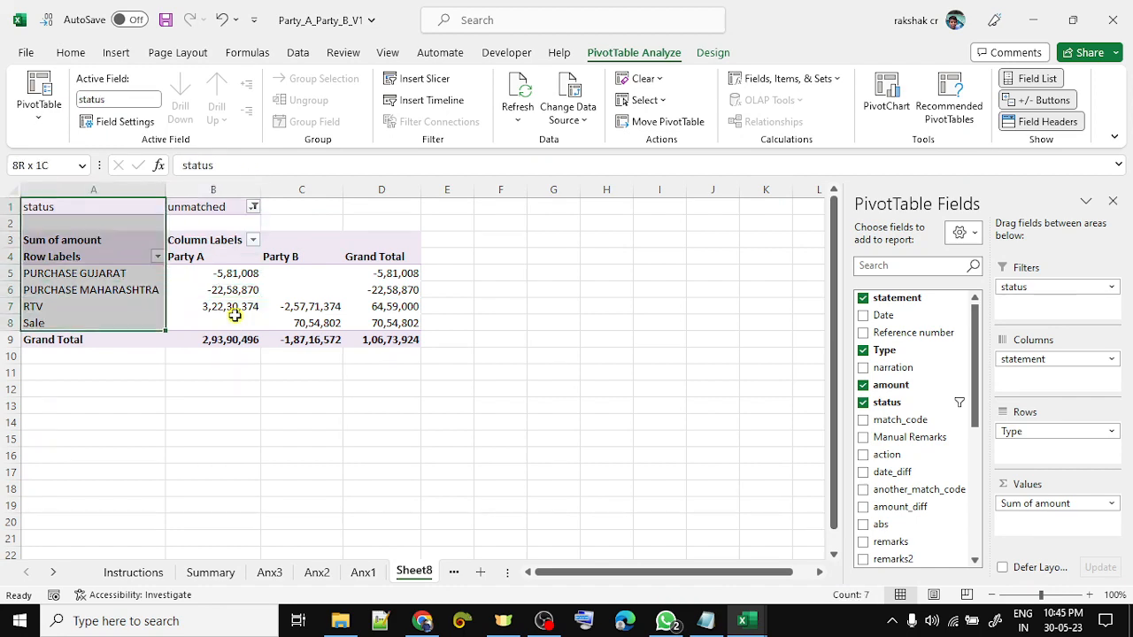
pyautogui.hotkey('shift', 'Down')
pyautogui.hotkey('shift', 'Right')
pyautogui.hotkey('shift', 'Right')
pyautogui.hotkey('shift', 'Right')
pyautogui.hotkey('ctrl', 'c')
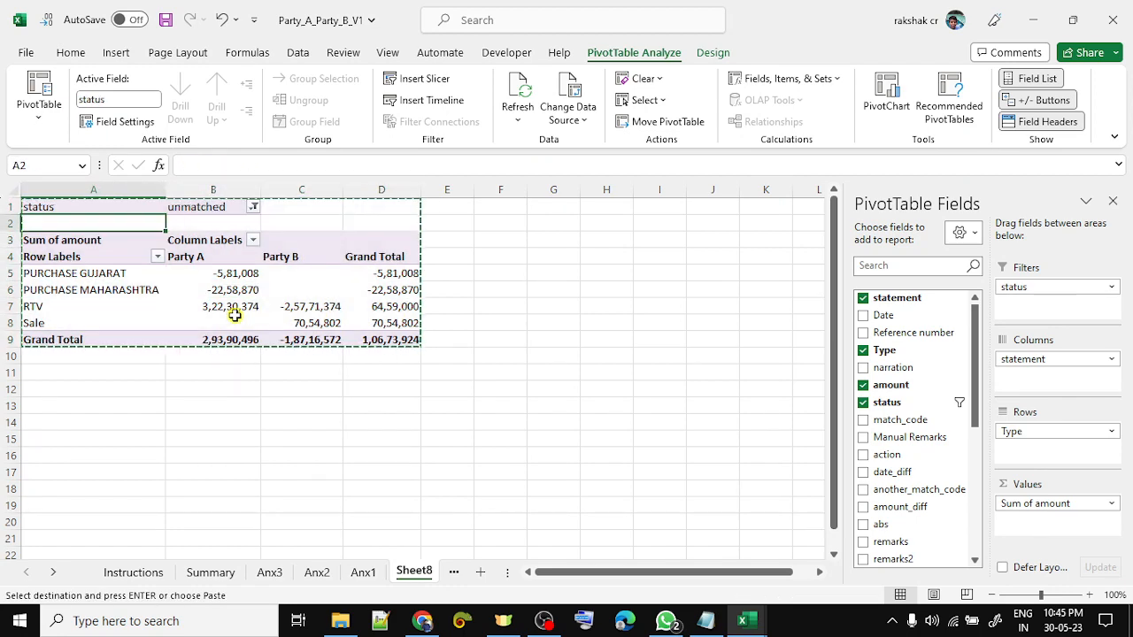
pyautogui.press('Down')
pyautogui.press('Down')
pyautogui.press('Down')
pyautogui.press('Down')
pyautogui.press('Down')
pyautogui.press('Down')
pyautogui.press('Down')
pyautogui.press('Down')
pyautogui.press('Down')
pyautogui.press('Down')
pyautogui.press('Down')
pyautogui.press('Down')
pyautogui.press('Down')
pyautogui.press('Down')
pyautogui.hotkey('ctrl', 'v')
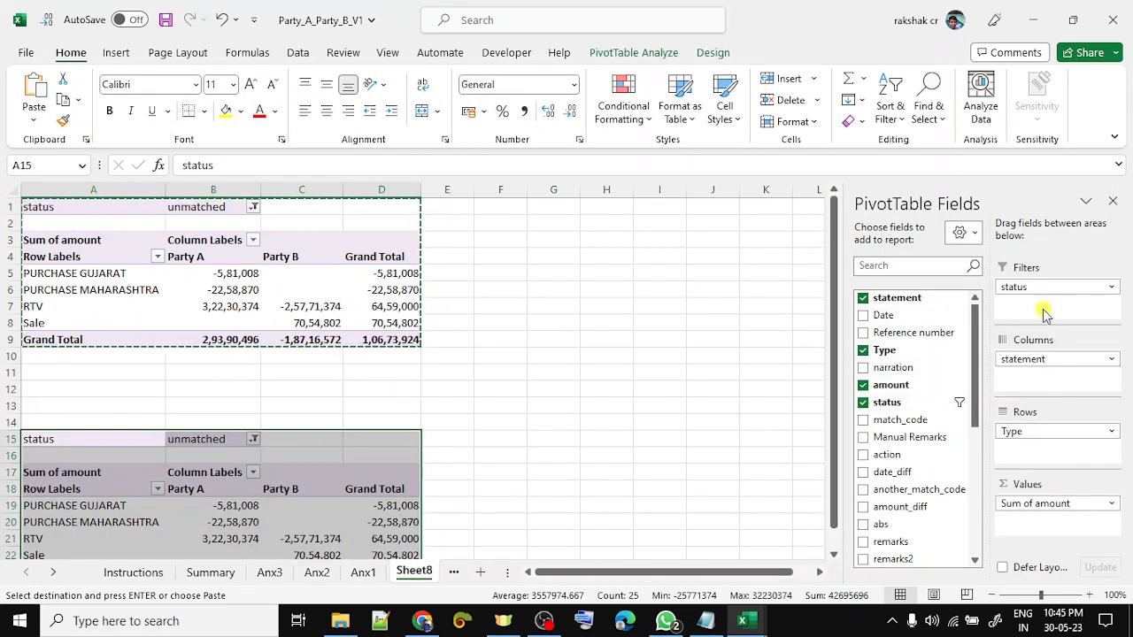
# - Move status from the filter into the copied pivot's rows so it sums amounts by status
pyautogui.moveTo(1039, 288); pyautogui.dragTo(953, 451)
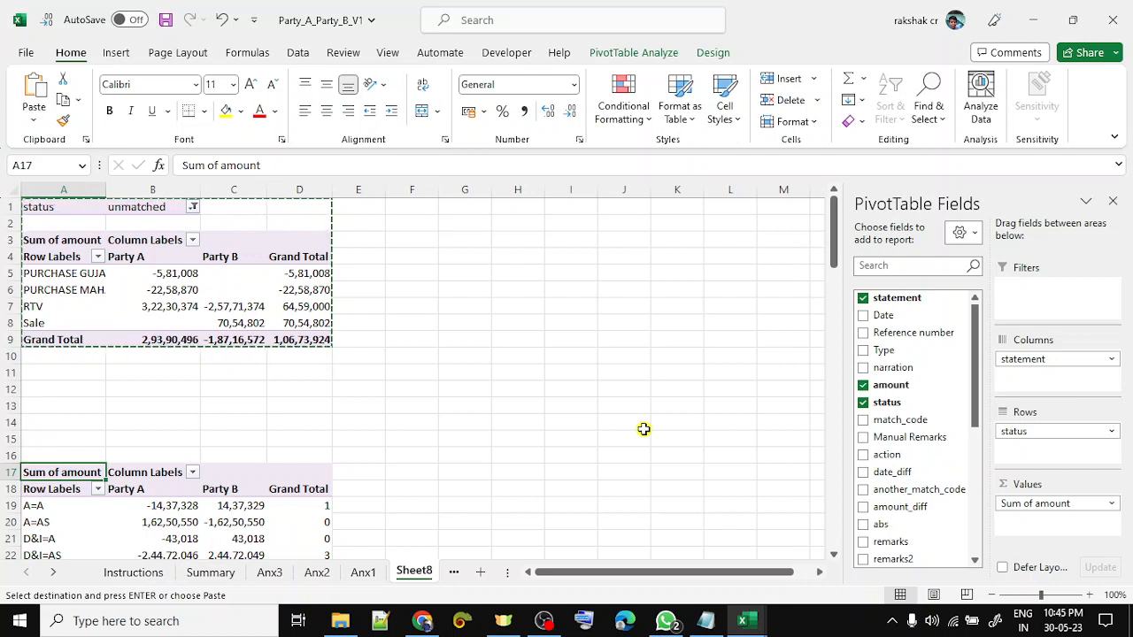
pyautogui.press('Down')
pyautogui.press('Down')
pyautogui.press('Right')
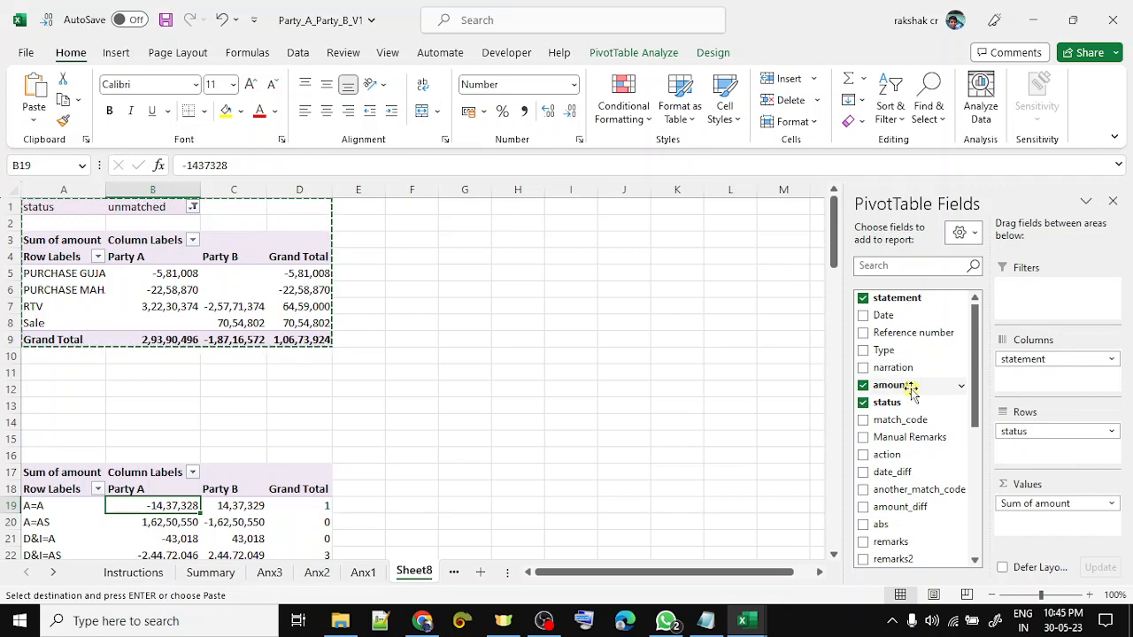
pyautogui.moveTo(911, 389); pyautogui.dragTo(1042, 531)
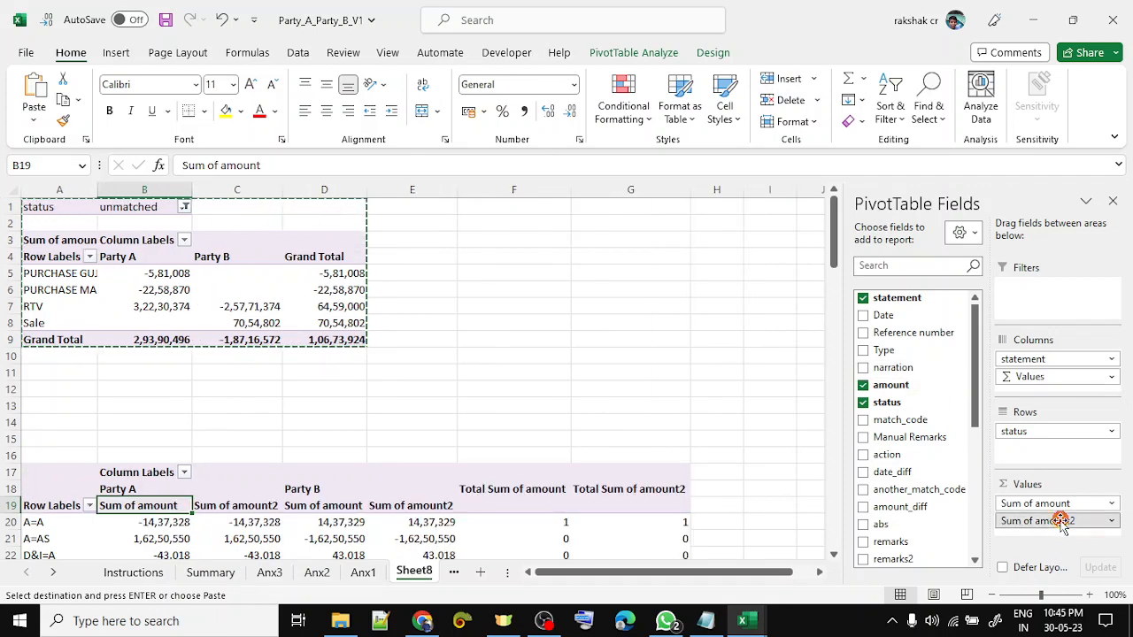
pyautogui.click(1061, 522)
pyautogui.click(1018, 499)
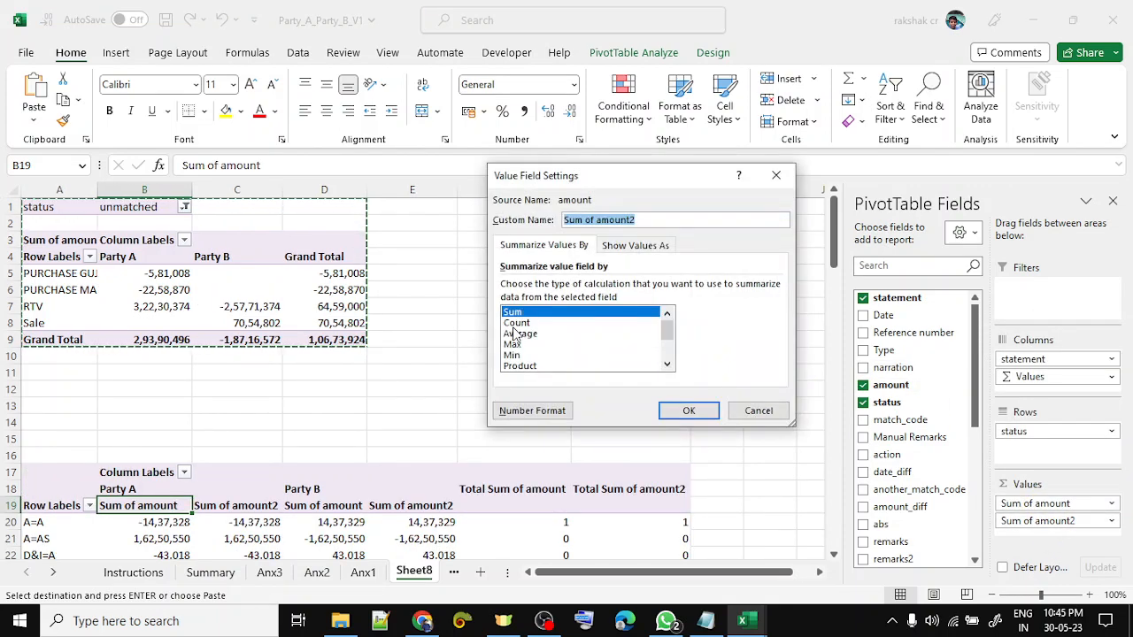
pyautogui.click(516, 323)
pyautogui.click(688, 411)
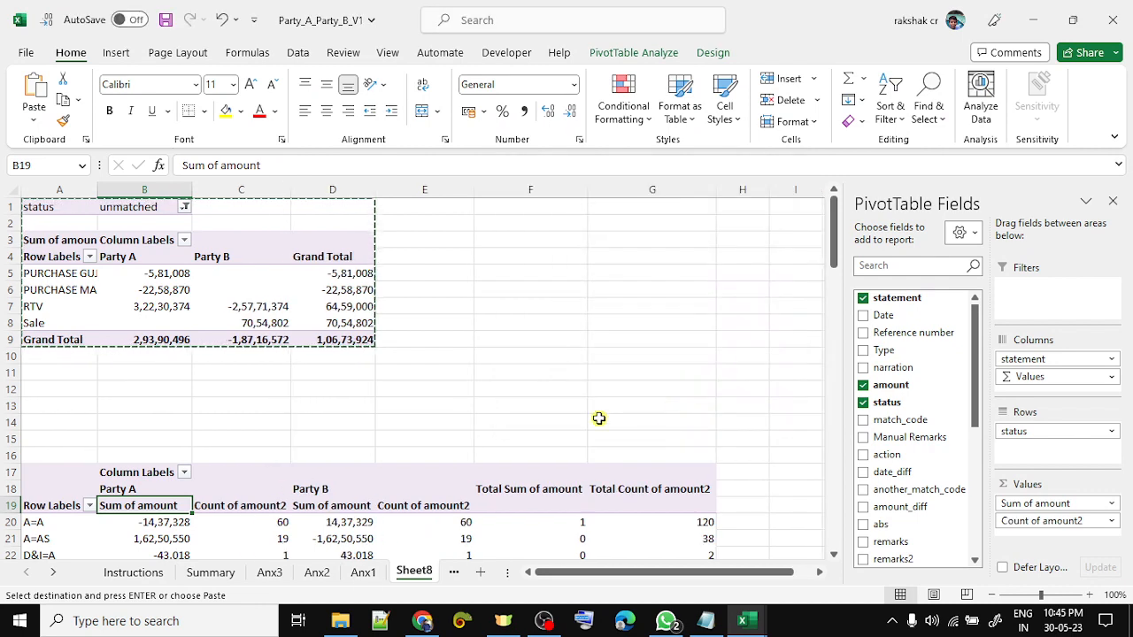
pyautogui.moveTo(516, 523)
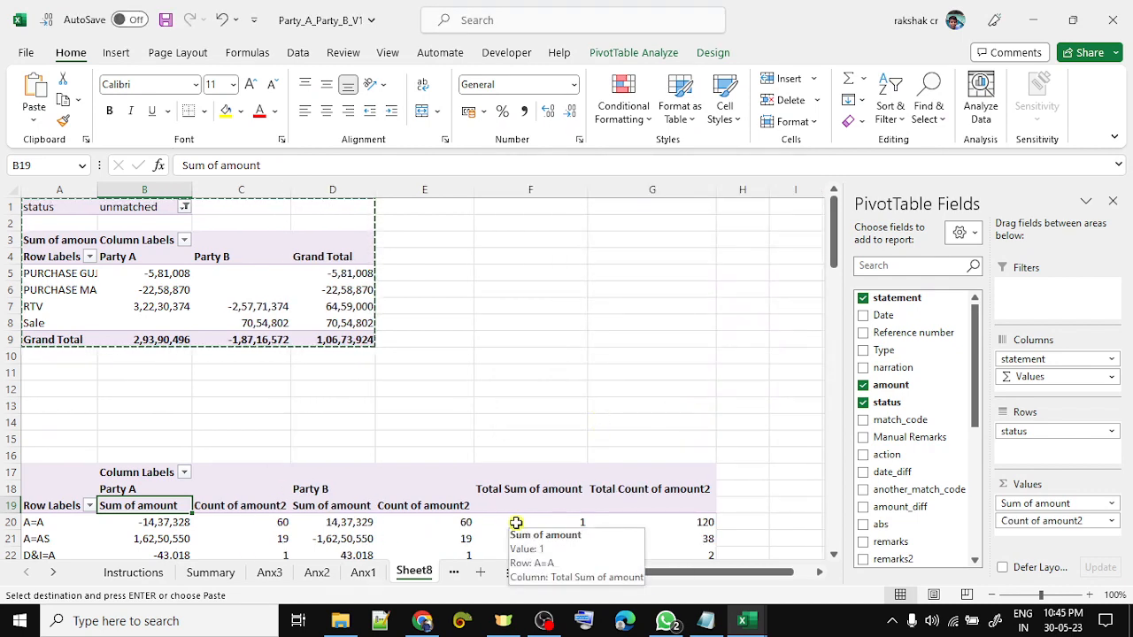
pyautogui.scroll(-4, 501, 478)
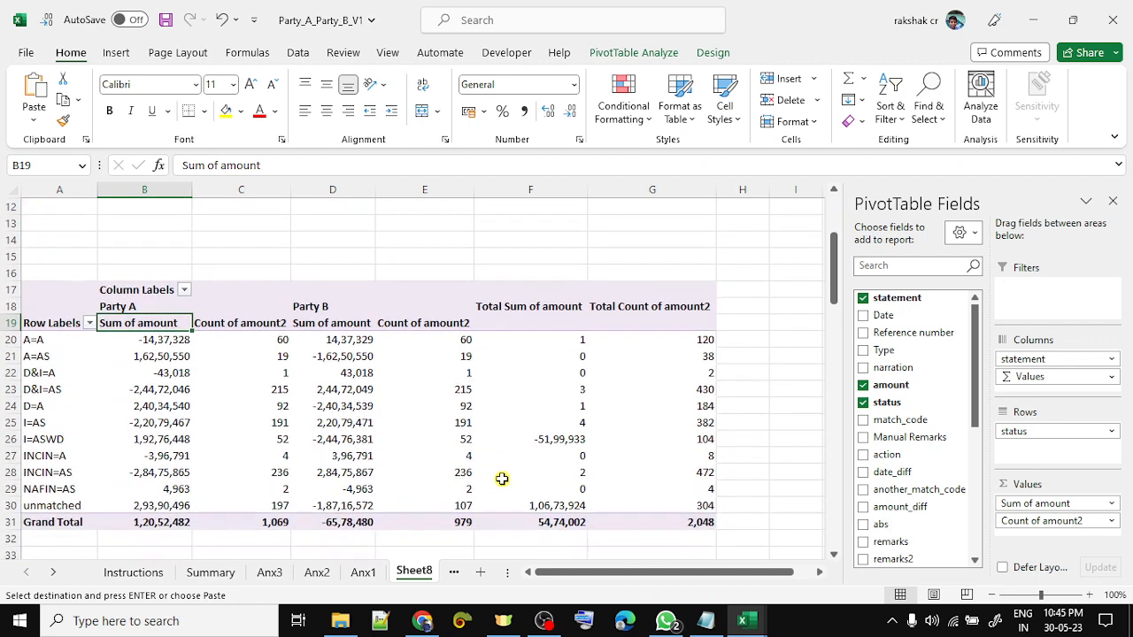
pyautogui.scroll(4, 400, 442)
pyautogui.click(253, 397)
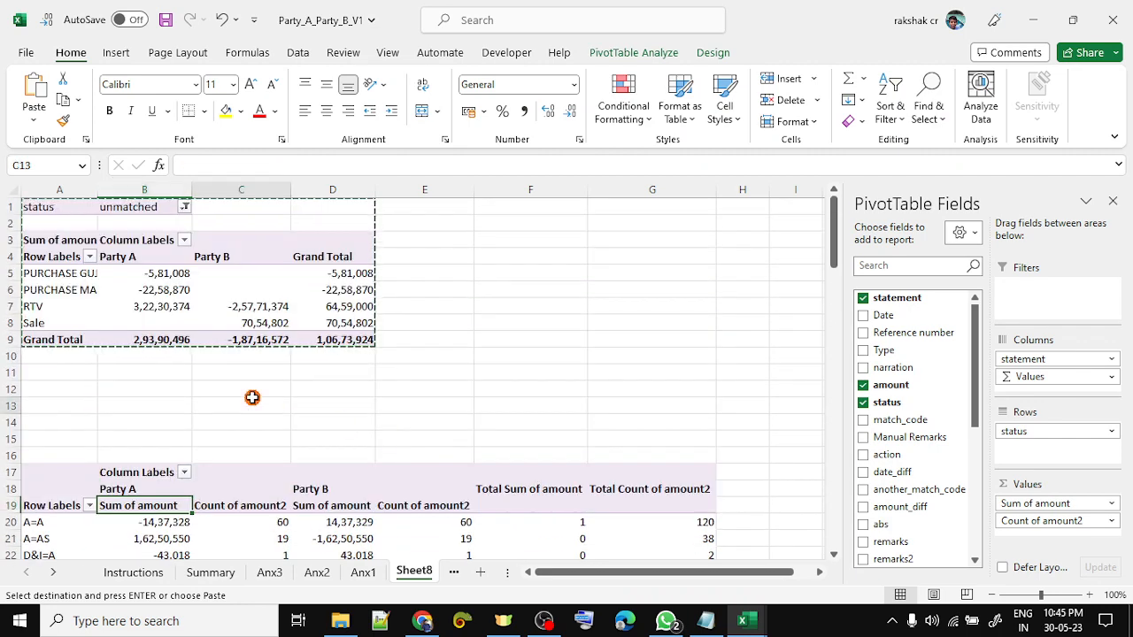
pyautogui.scroll(-4, 252, 398)
pyautogui.click(252, 397)
pyautogui.press('Left')
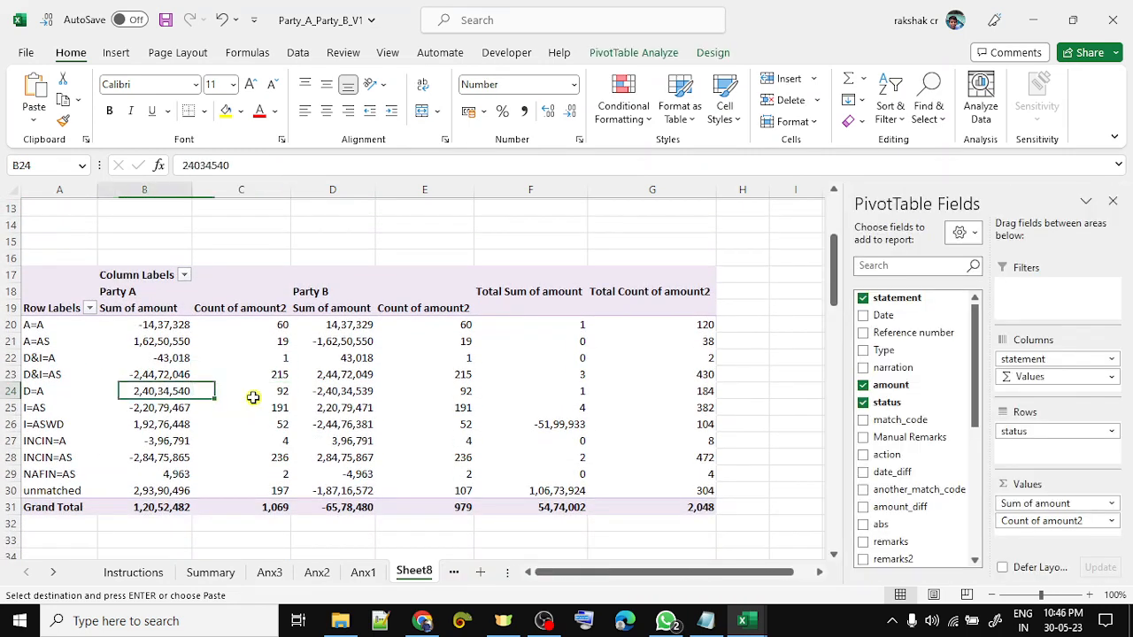
pyautogui.hotkey('ctrl', 'space')
pyautogui.hotkey('shift', 'Right')
pyautogui.hotkey('shift', 'Right')
pyautogui.hotkey('shift', 'Right')
pyautogui.hotkey('shift', 'Right')
pyautogui.hotkey('shift', 'Right')
pyautogui.hotkey('shift', 'Right')
pyautogui.hotkey('shift', 'Left')
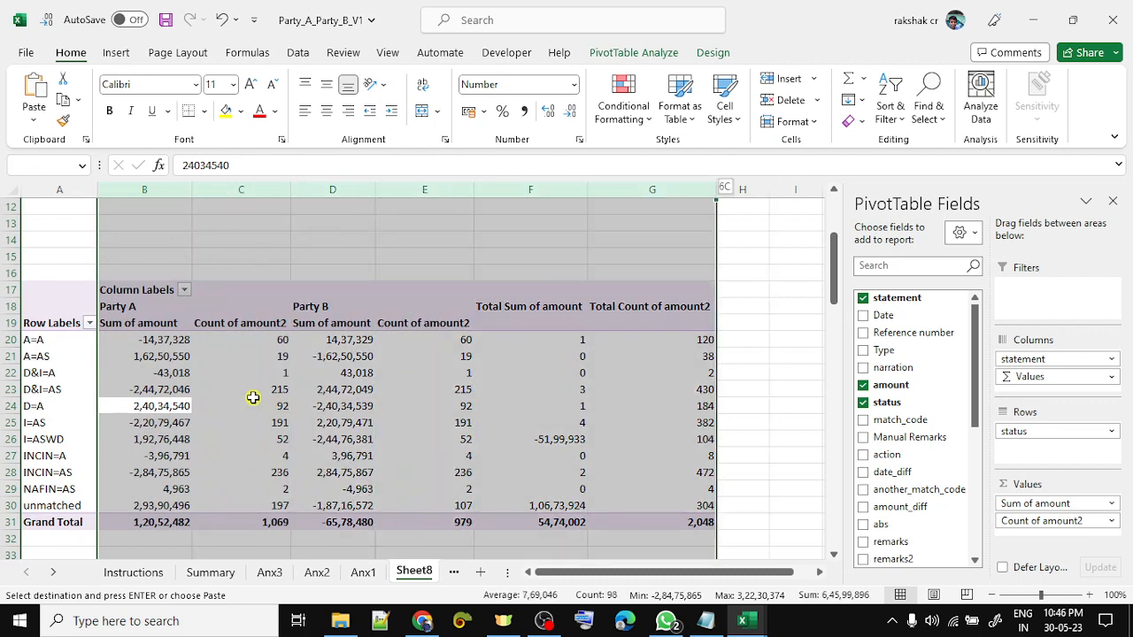
pyautogui.press('Escape')
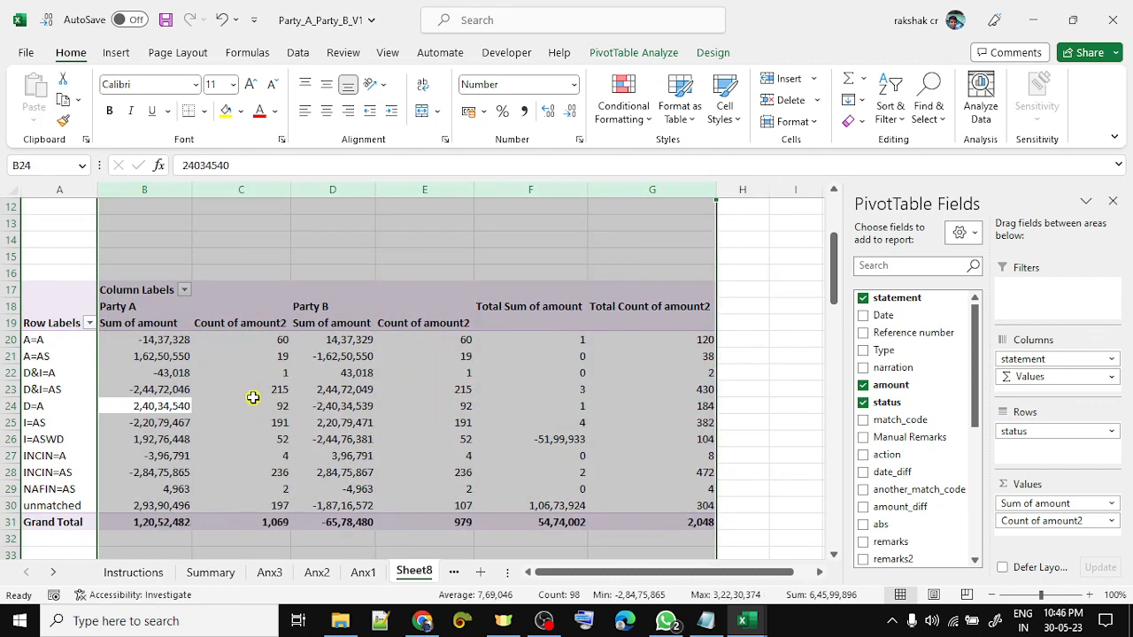
pyautogui.press('Left')
pyautogui.press('Up')
pyautogui.press('Up')
pyautogui.press('Up')
pyautogui.press('Up')
pyautogui.hotkey('shift', 'space')
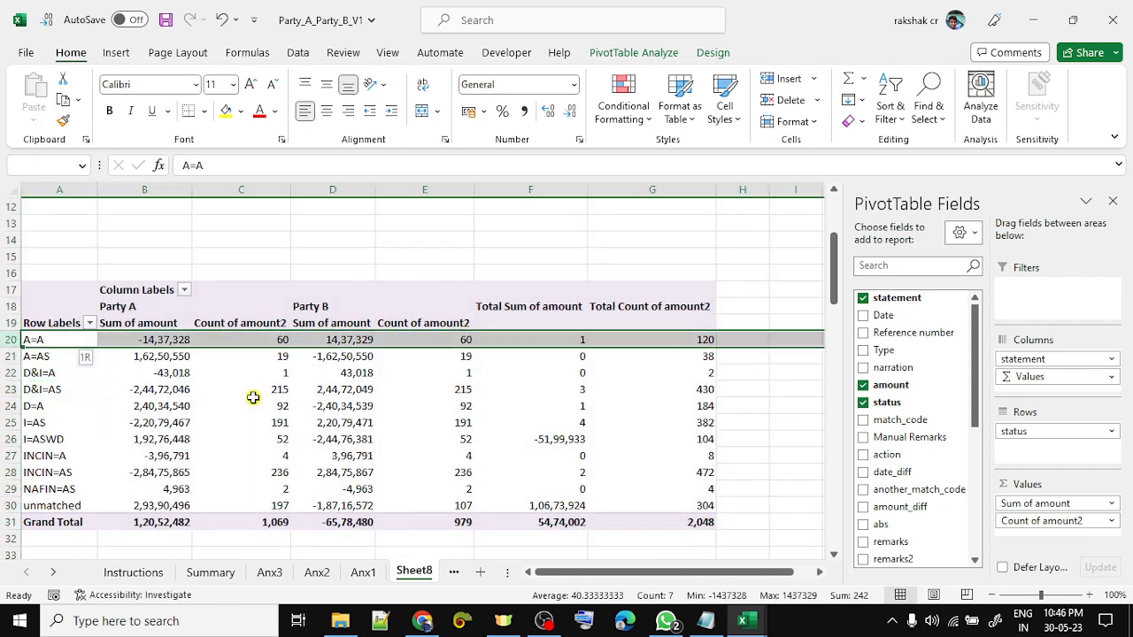
pyautogui.press('Right')
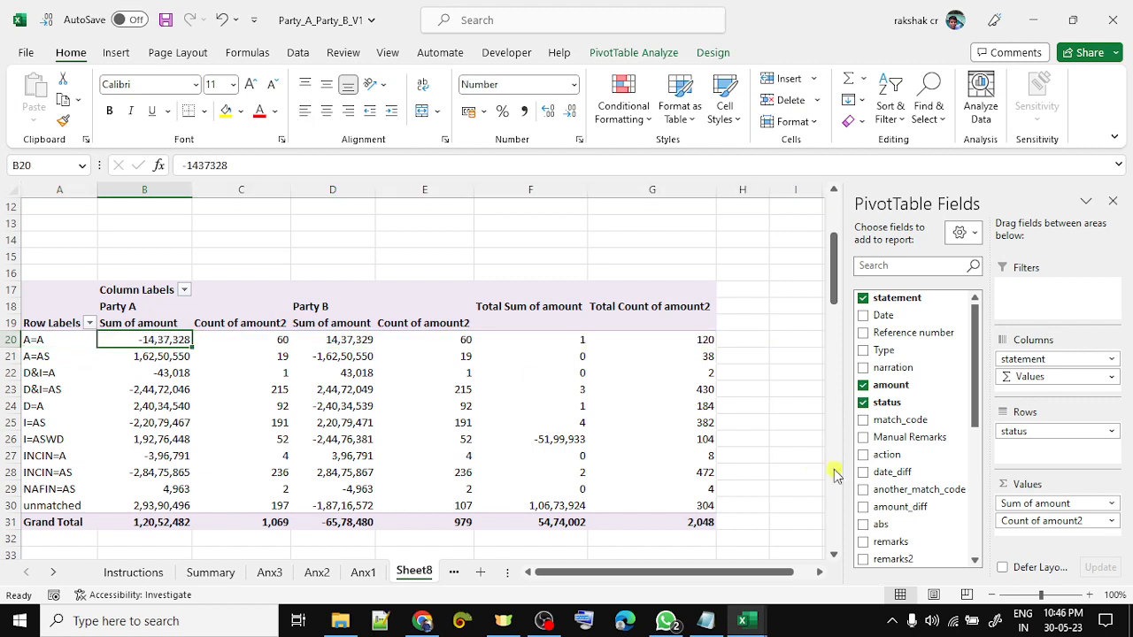
pyautogui.moveTo(1041, 521); pyautogui.dragTo(834, 492)
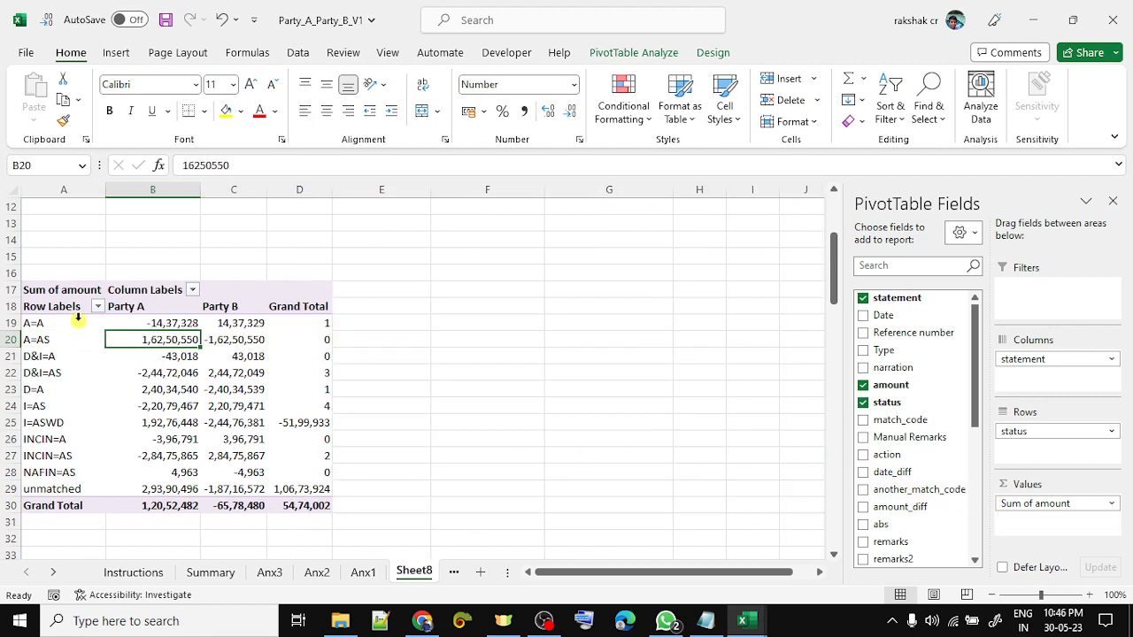
pyautogui.click(51, 290)
pyautogui.hotkey('shift', 'Right')
pyautogui.hotkey('shift', 'Down')
pyautogui.hotkey('shift', 'Down')
pyautogui.hotkey('shift', 'Down')
pyautogui.hotkey('shift', 'Down')
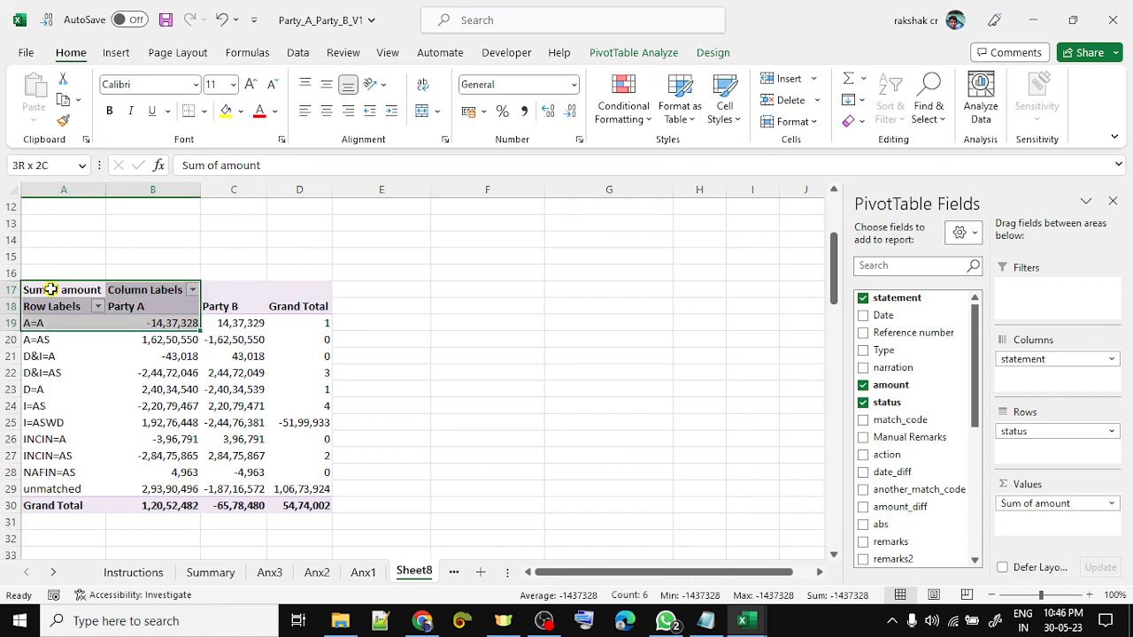
pyautogui.hotkey('shift', 'Down')
pyautogui.hotkey('shift', 'Down')
pyautogui.hotkey('shift', 'Down')
pyautogui.hotkey('shift', 'Down')
pyautogui.hotkey('shift', 'Down')
pyautogui.hotkey('shift', 'Down')
pyautogui.hotkey('shift', 'Down')
pyautogui.hotkey('shift', 'Down')
pyautogui.hotkey('shift', 'Down')
pyautogui.hotkey('shift', 'Down')
# - Copy the status Sum pivot and paste it at F17
pyautogui.hotkey('shift', 'Right')
pyautogui.hotkey('shift', 'Right')
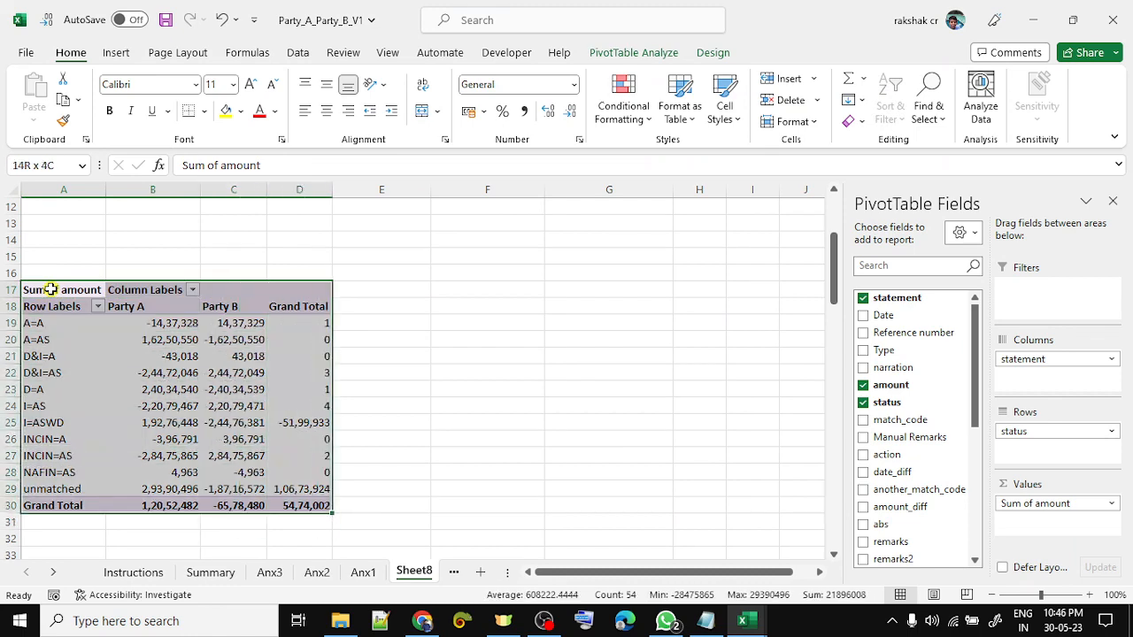
pyautogui.hotkey('ctrl', 'c')
pyautogui.press('Right')
pyautogui.press('Right')
pyautogui.press('Right')
pyautogui.press('Right')
pyautogui.press('Right')
pyautogui.hotkey('shift', 'Right')
pyautogui.hotkey('shift', 'Right')
pyautogui.hotkey('shift', 'Right')
pyautogui.hotkey('shift', 'Down')
pyautogui.hotkey('shift', 'Down')
pyautogui.hotkey('shift', 'Down')
pyautogui.hotkey('shift', 'Down')
pyautogui.hotkey('shift', 'Down')
pyautogui.hotkey('shift', 'Down')
pyautogui.hotkey('shift', 'Down')
pyautogui.hotkey('shift', 'Down')
pyautogui.hotkey('shift', 'Down')
pyautogui.hotkey('shift', 'Down')
pyautogui.hotkey('shift', 'Down')
pyautogui.hotkey('shift', 'Down')
pyautogui.hotkey('shift', 'Down')
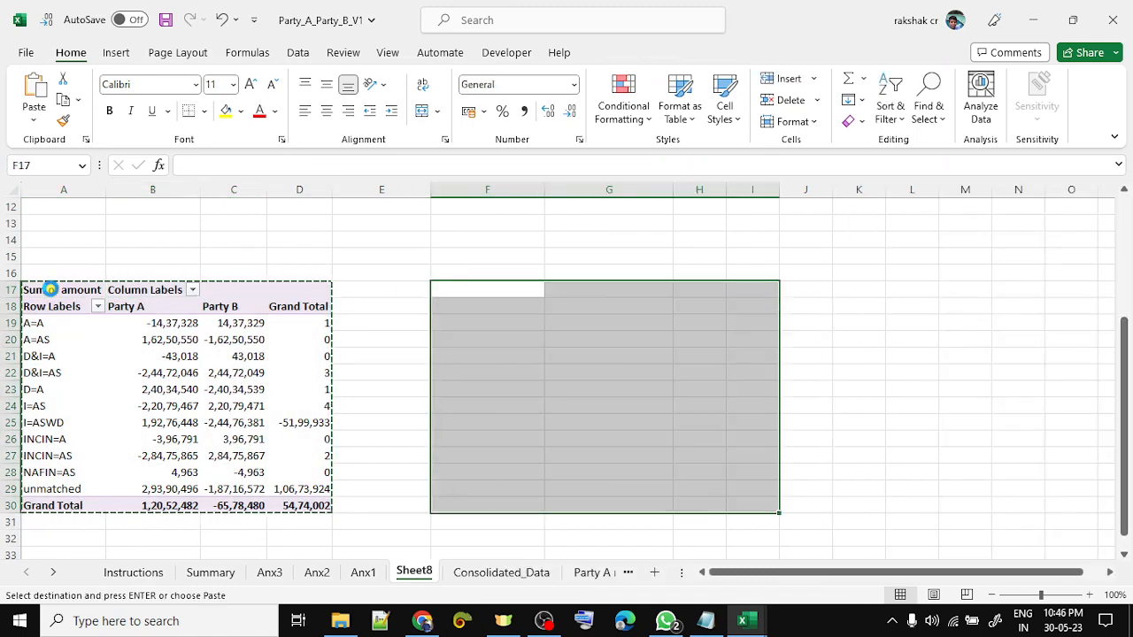
pyautogui.hotkey('ctrl', 'v')
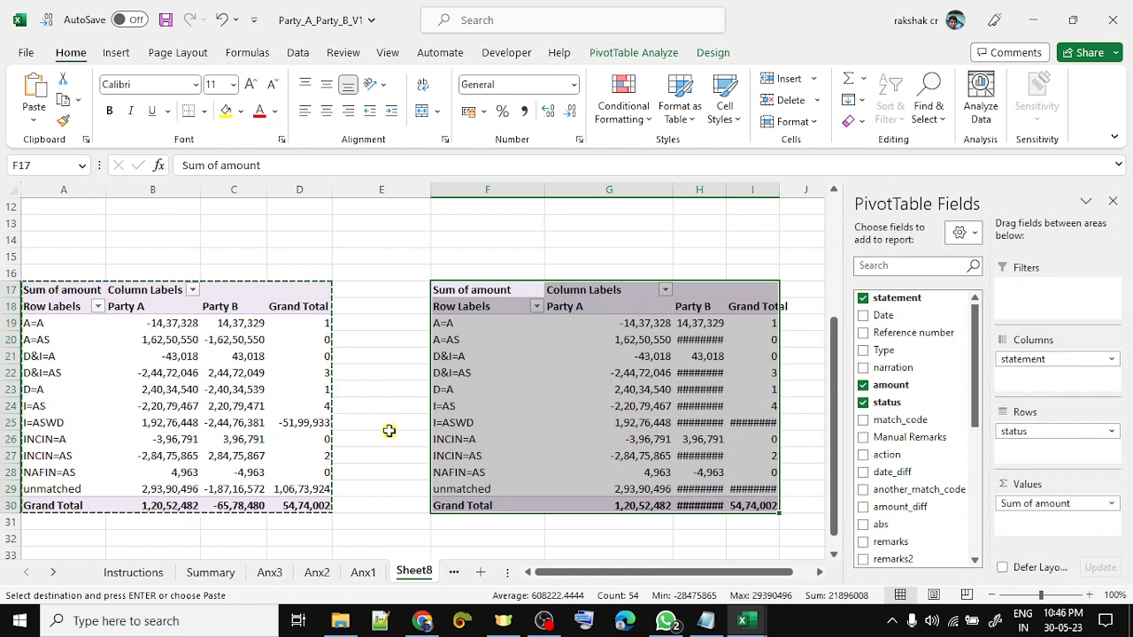
# - Change the copy's value field to Count of amount and check the A=A counts
pyautogui.click(1018, 502)
pyautogui.click(1027, 485)
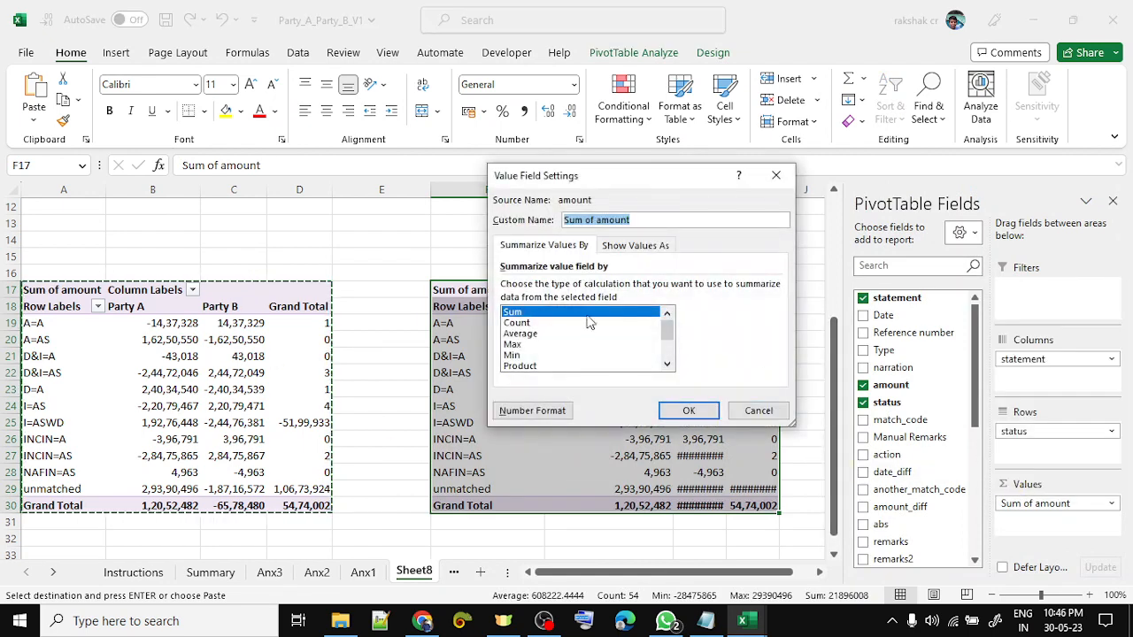
pyautogui.click(531, 322)
pyautogui.click(713, 414)
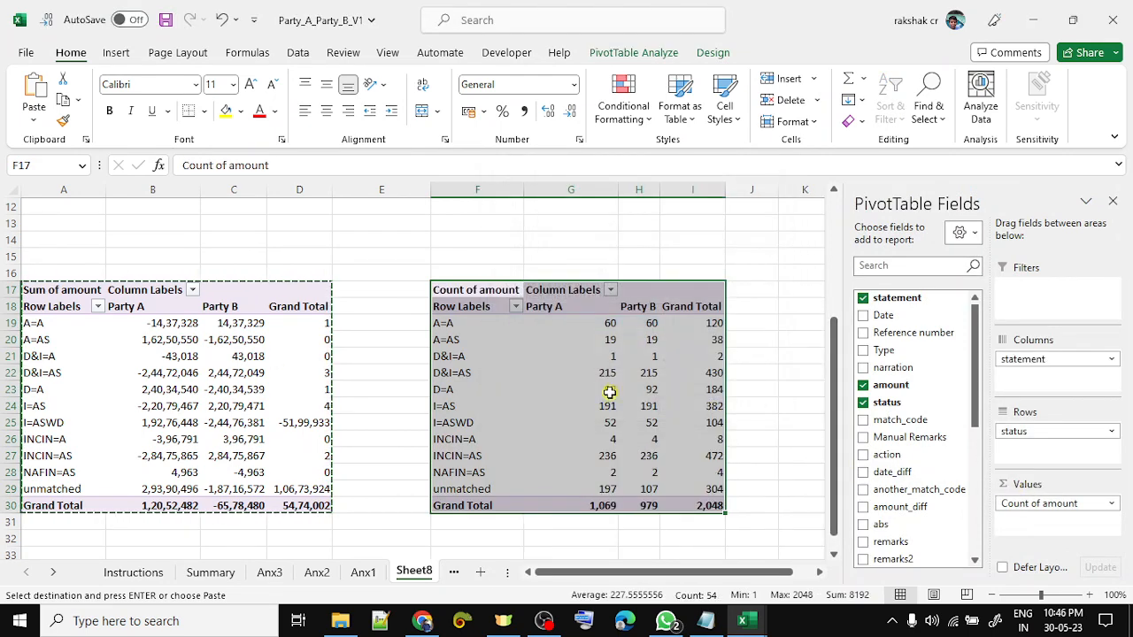
pyautogui.click(610, 392)
pyautogui.click(478, 327)
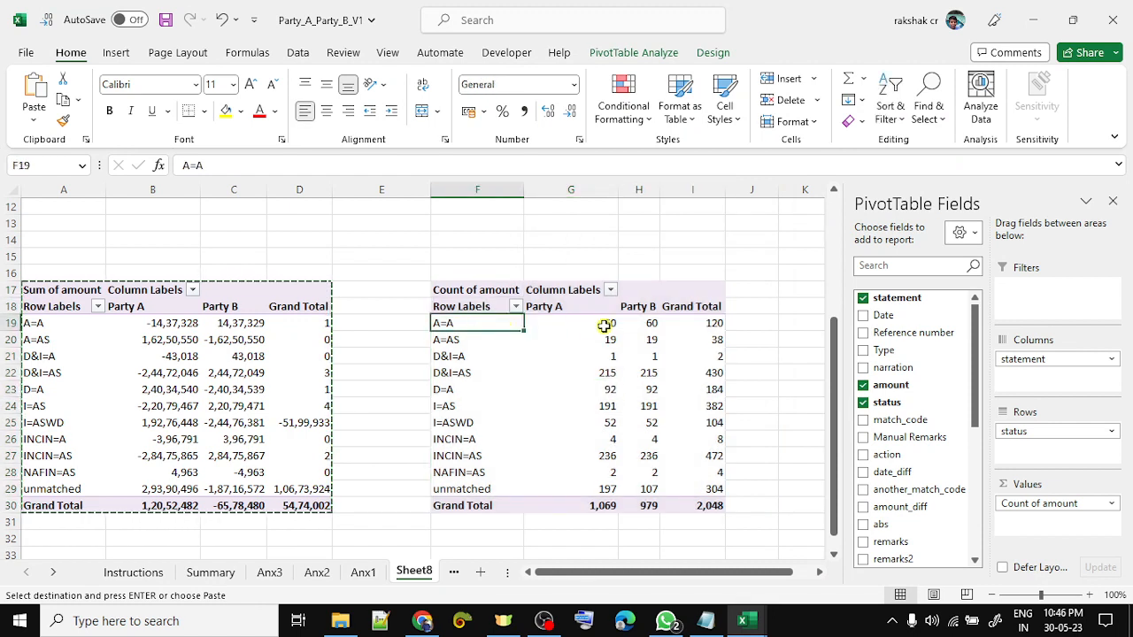
pyautogui.click(604, 325)
pyautogui.hotkey('shift', 'Right')
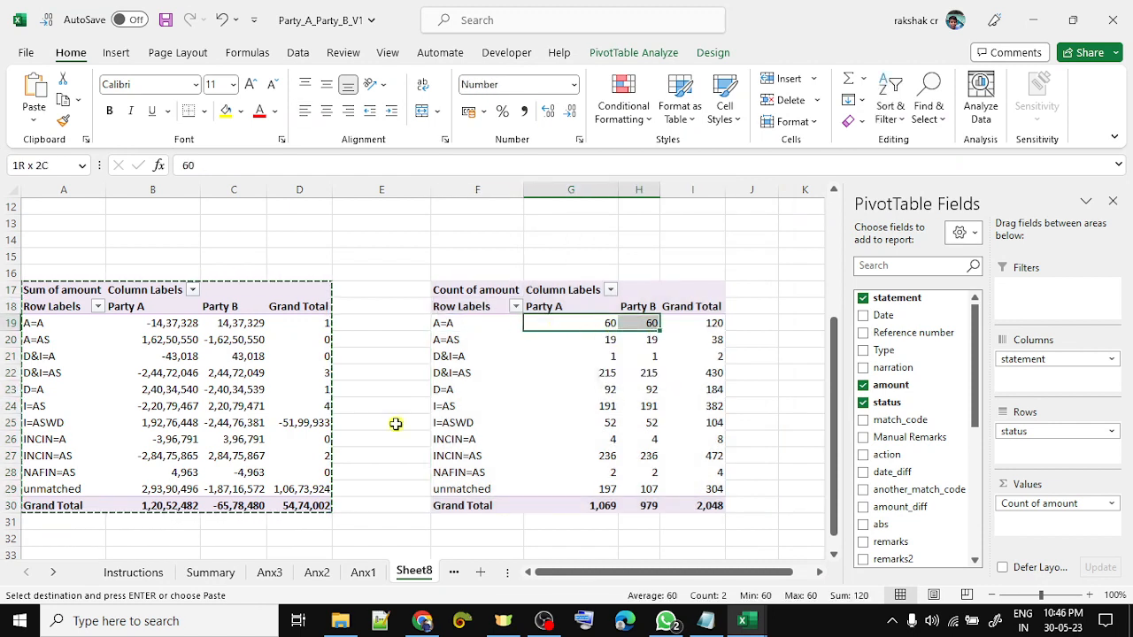
pyautogui.press('Down')
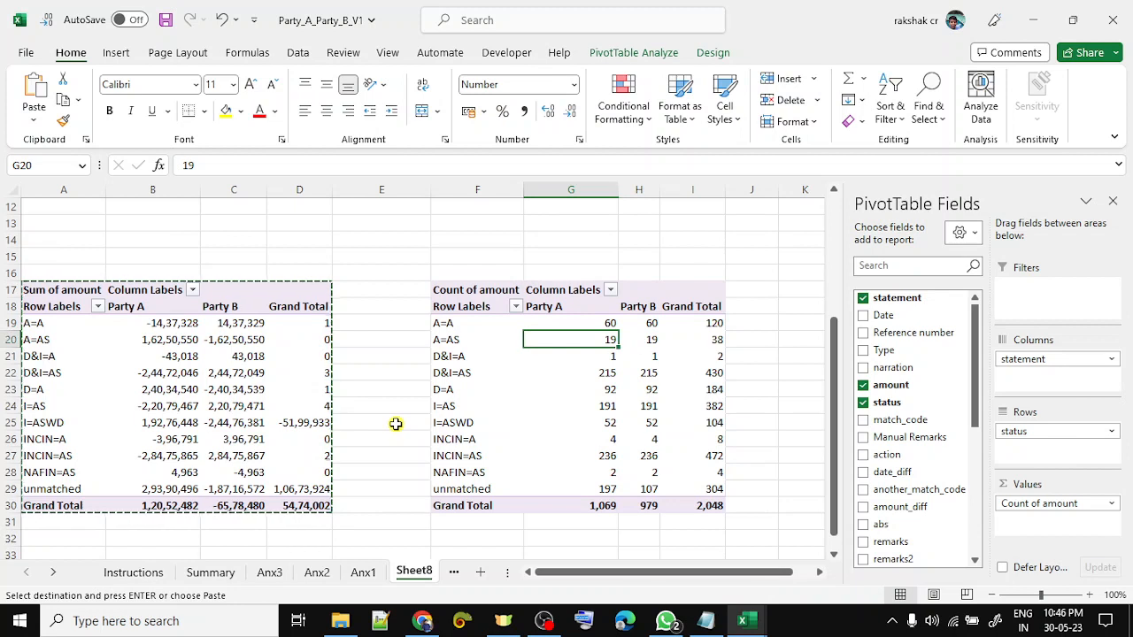
pyautogui.press('Down')
pyautogui.press('Down')
pyautogui.press('Down')
pyautogui.press('Down')
pyautogui.press('Down')
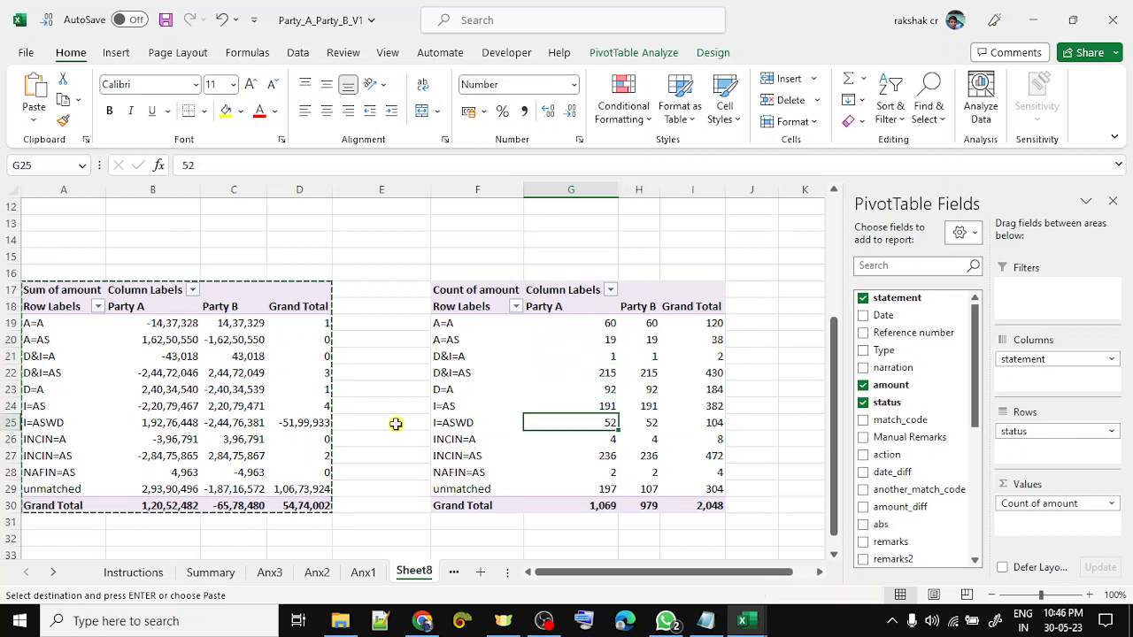
pyautogui.press('Down')
pyautogui.press('Down')
pyautogui.press('Down')
pyautogui.press('Down')
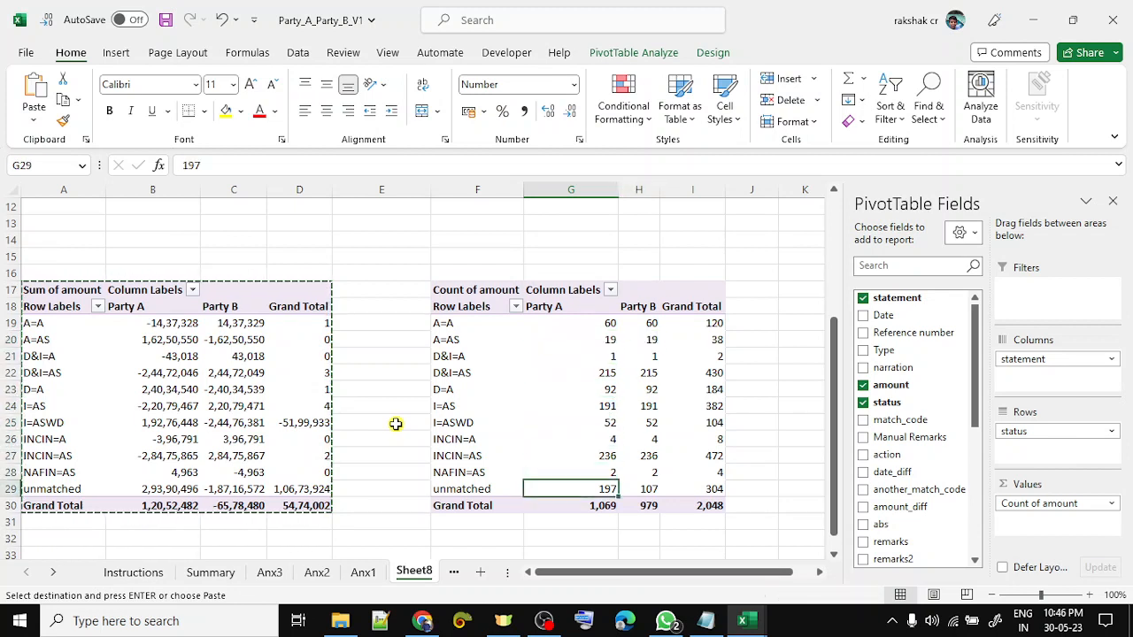
pyautogui.hotkey('shift', 'Right')
pyautogui.press('Up')
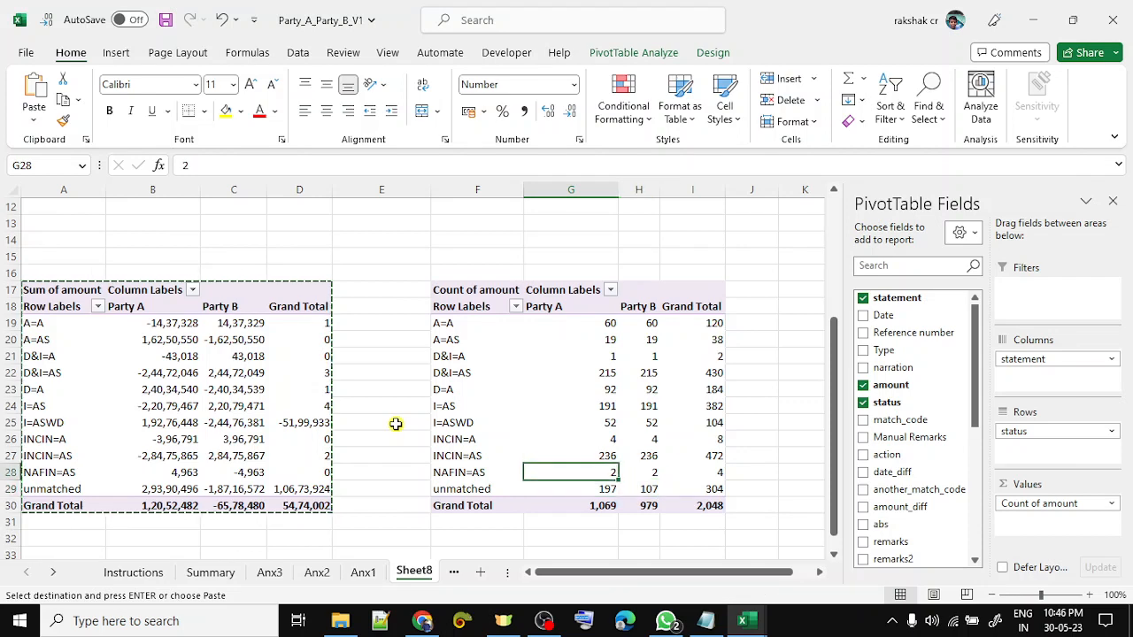
pyautogui.press('Left')
pyautogui.press('Left')
pyautogui.press('Left')
pyautogui.press('Left')
pyautogui.press('Up')
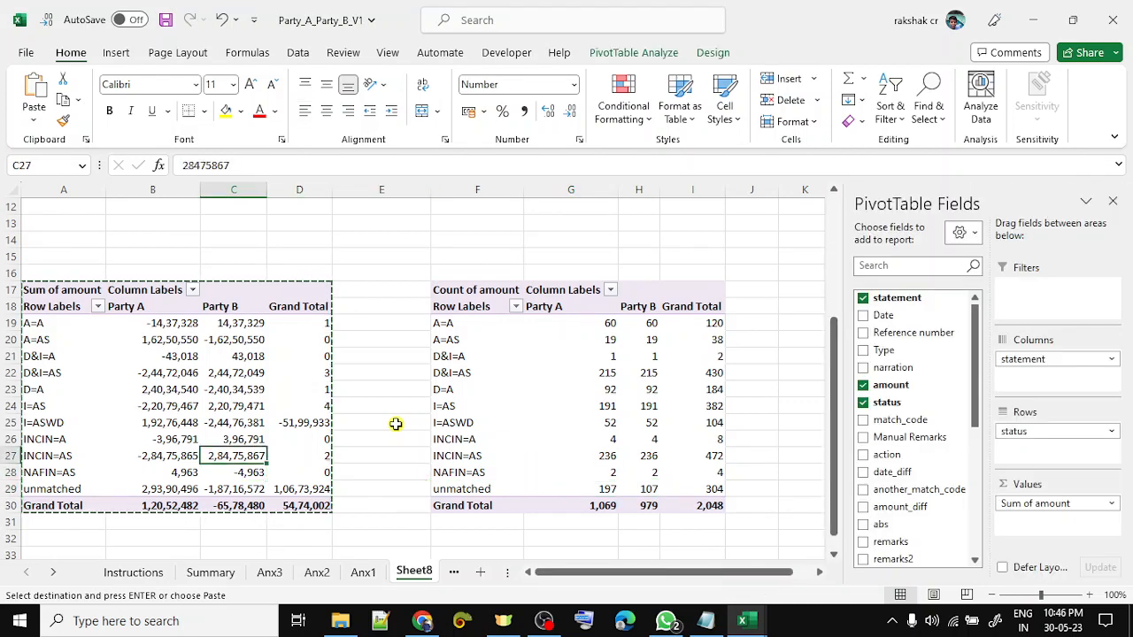
pyautogui.press('Up')
pyautogui.press('Up')
pyautogui.press('Up')
pyautogui.press('Up')
pyautogui.press('Up')
pyautogui.press('Up')
pyautogui.press('Up')
pyautogui.press('Up')
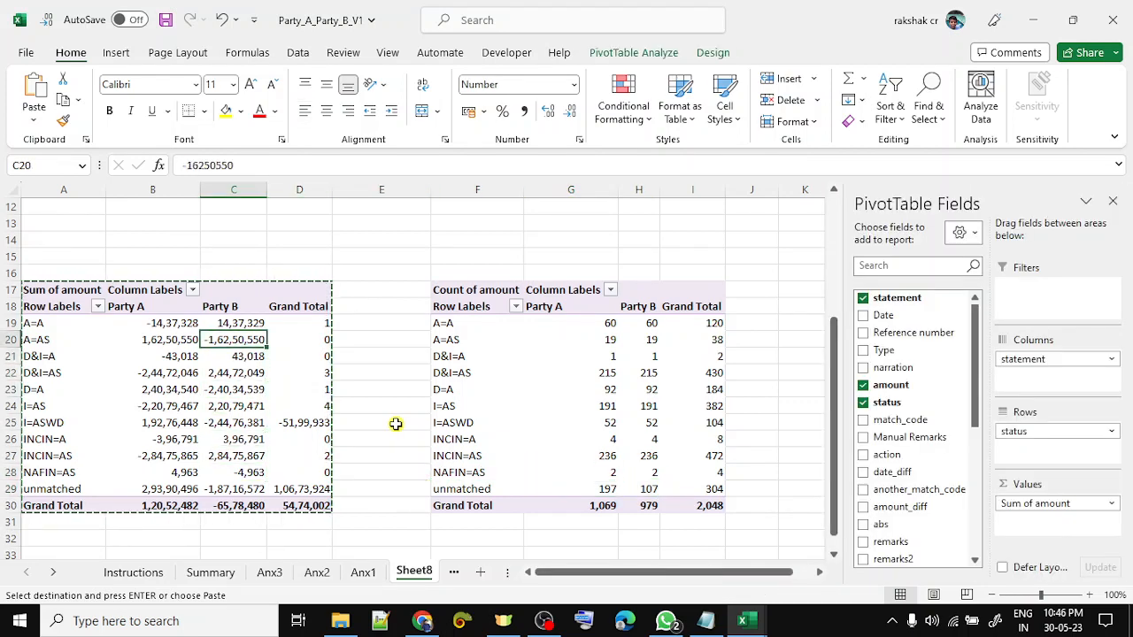
pyautogui.press('Left')
pyautogui.press('Right')
pyautogui.press('Right')
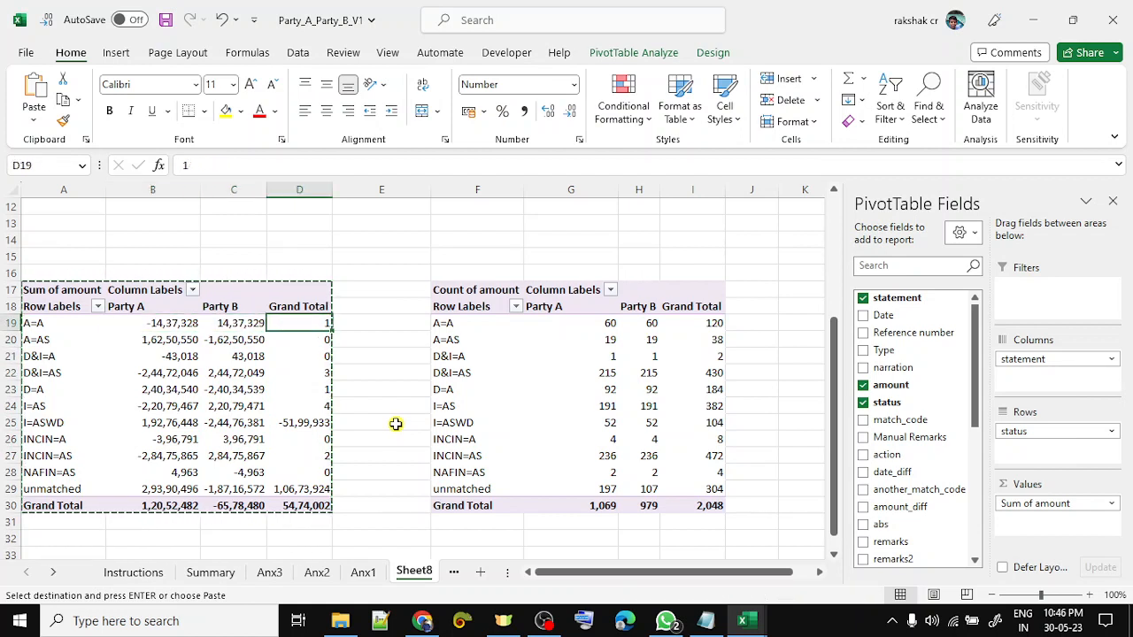
pyautogui.hotkey('shift', 'Down')
pyautogui.hotkey('shift', 'Down')
pyautogui.hotkey('shift', 'Down')
pyautogui.hotkey('shift', 'Down')
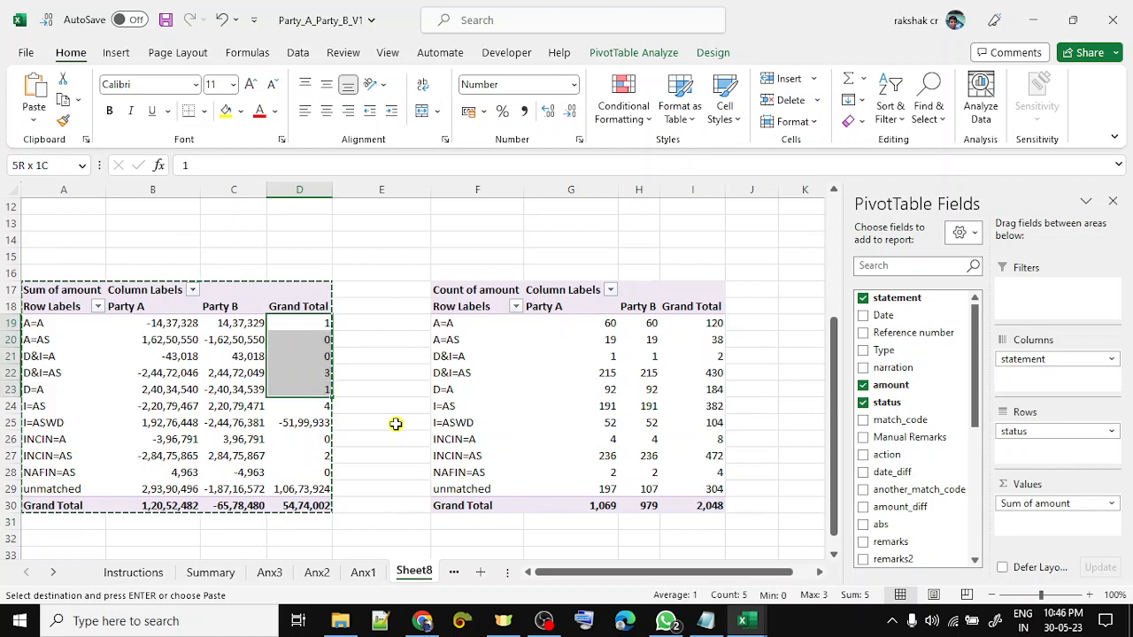
pyautogui.press('Down')
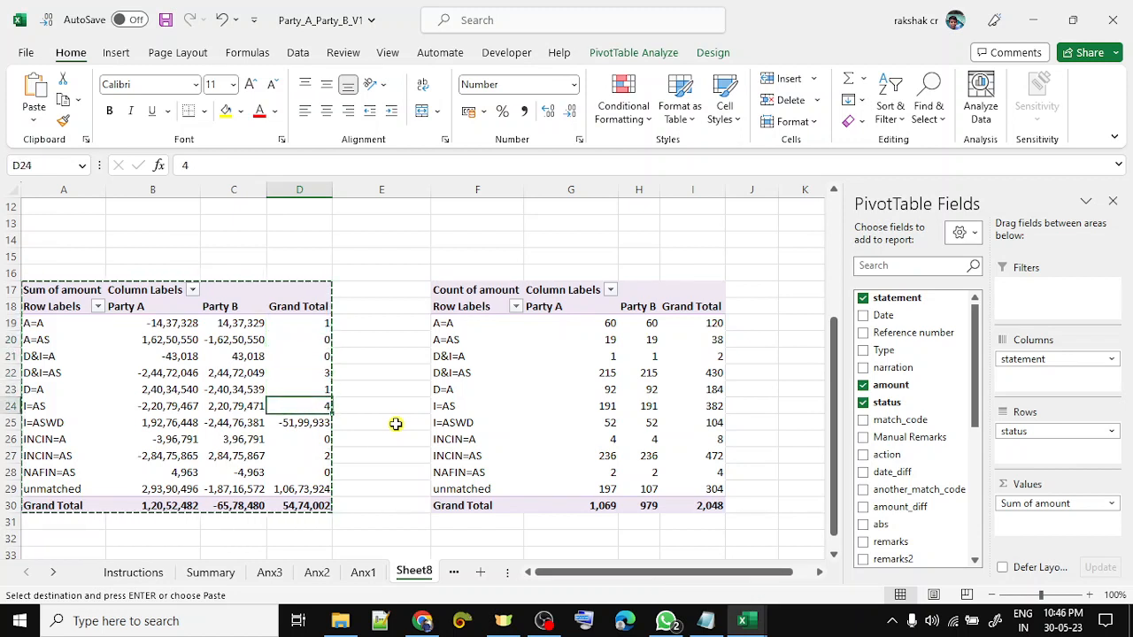
pyautogui.press('Down')
pyautogui.press('Left')
pyautogui.press('Left')
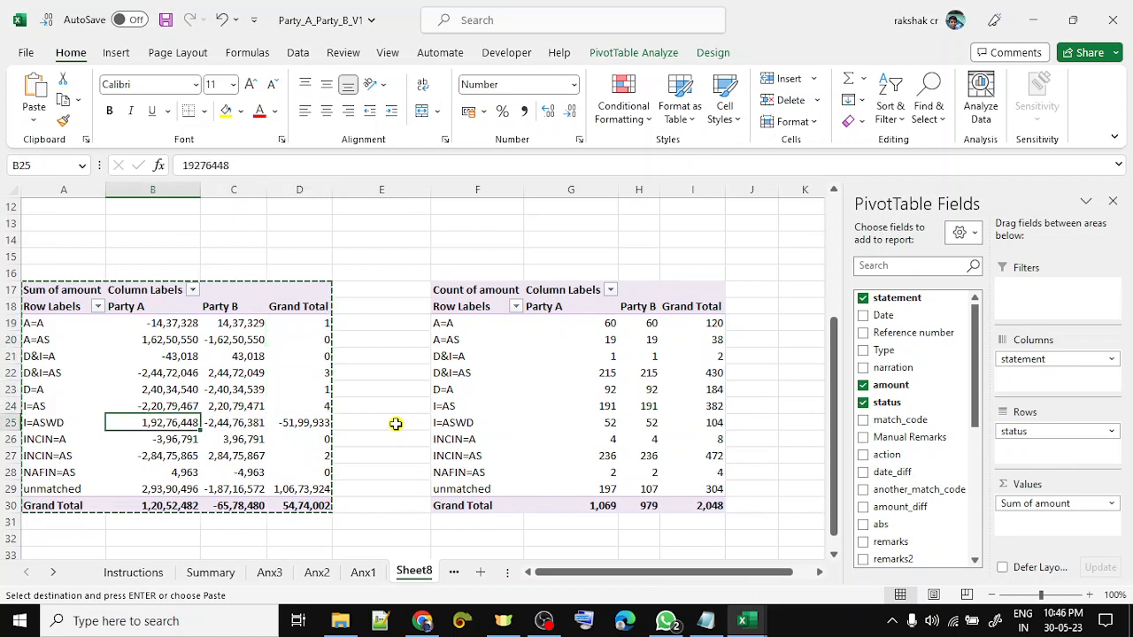
pyautogui.press('Right')
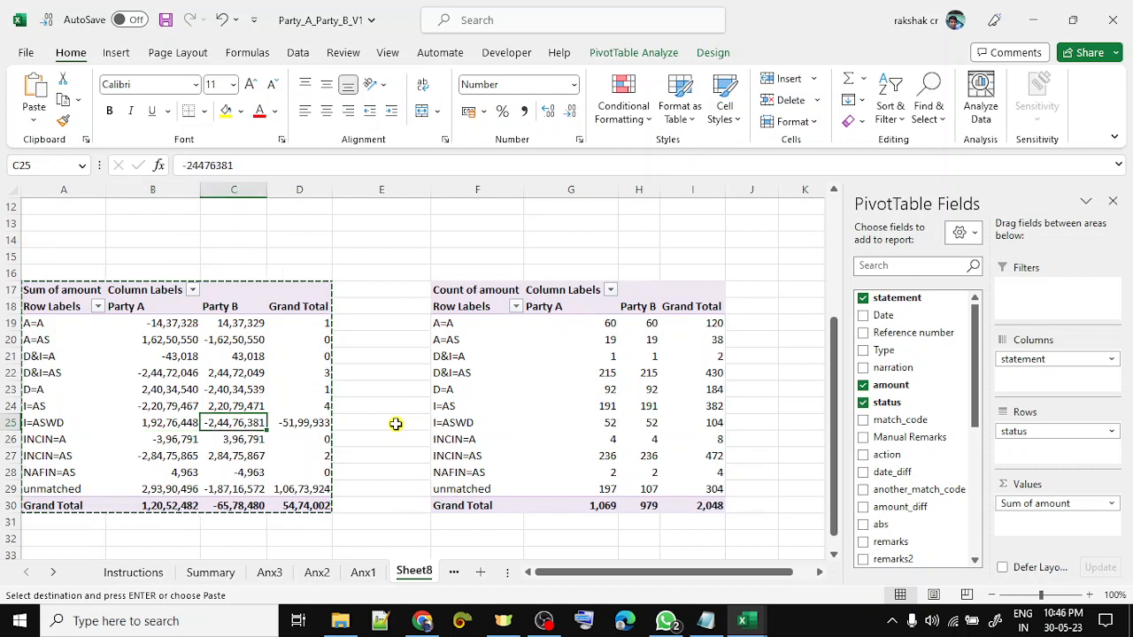
pyautogui.press('Right')
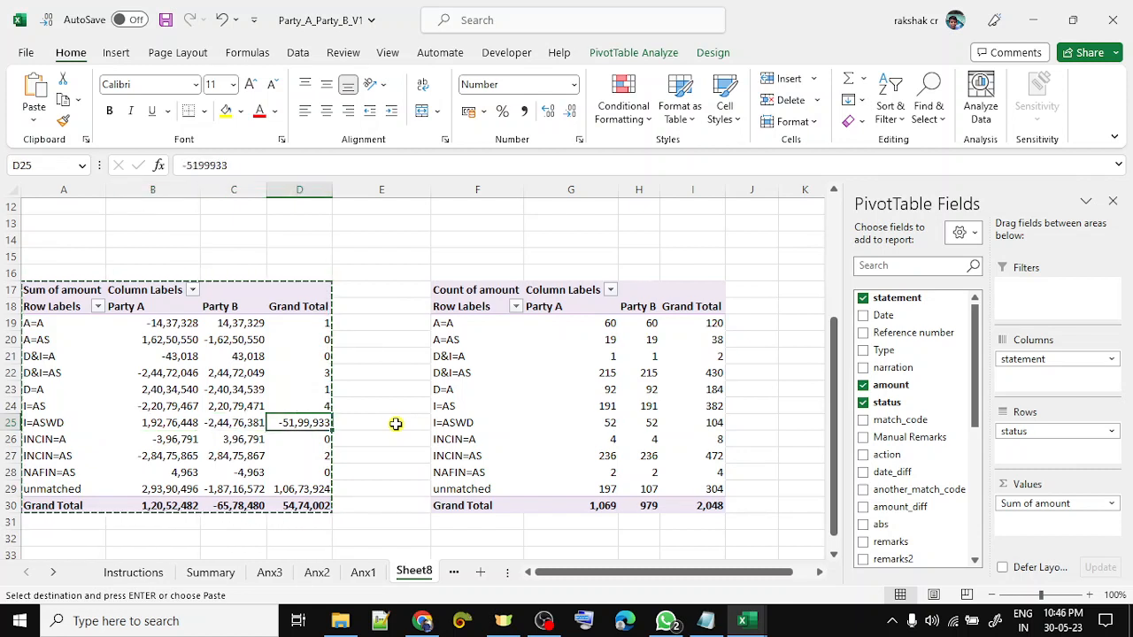
pyautogui.hotkey('shift', 'space')
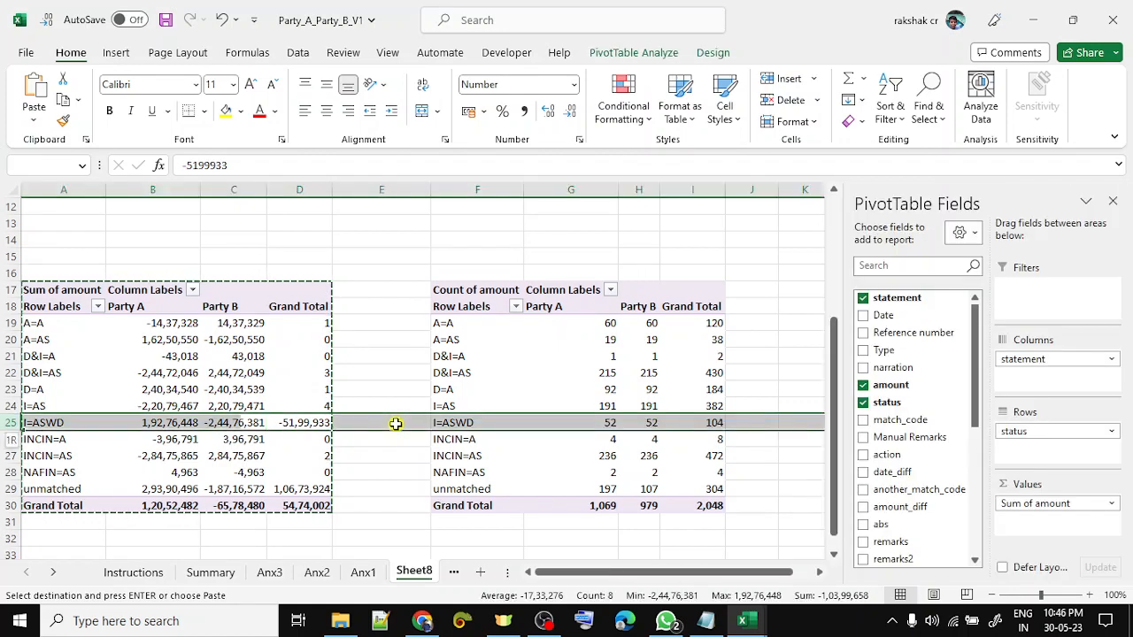
pyautogui.press('Down')
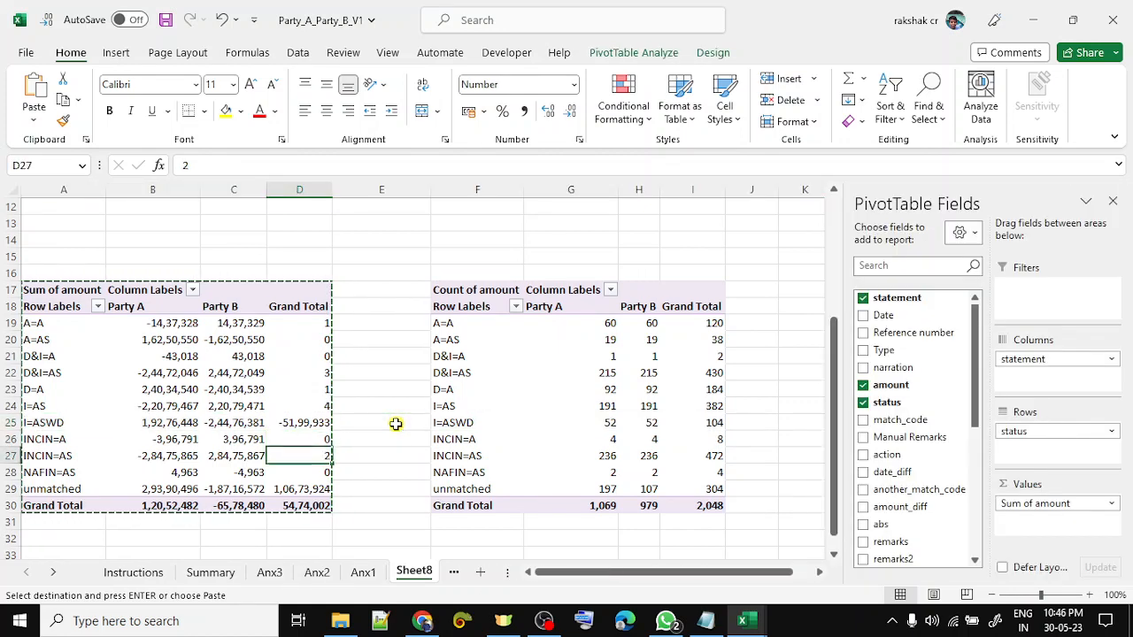
pyautogui.press('Down')
pyautogui.press('Left')
pyautogui.press('Left')
pyautogui.hotkey('shift', 'Right')
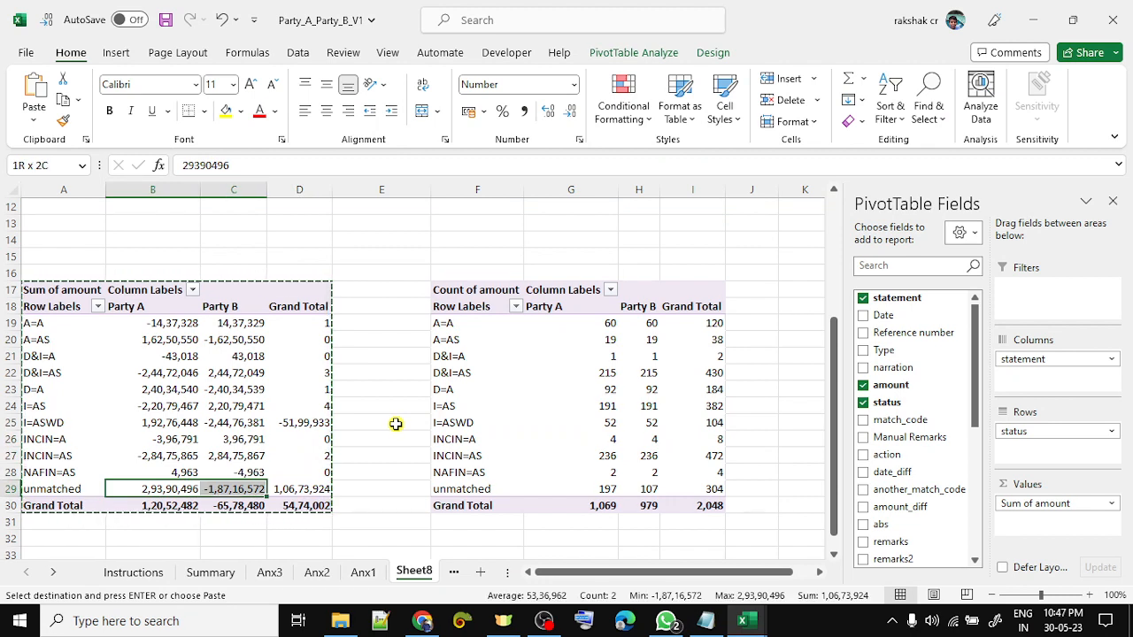
pyautogui.press('Right')
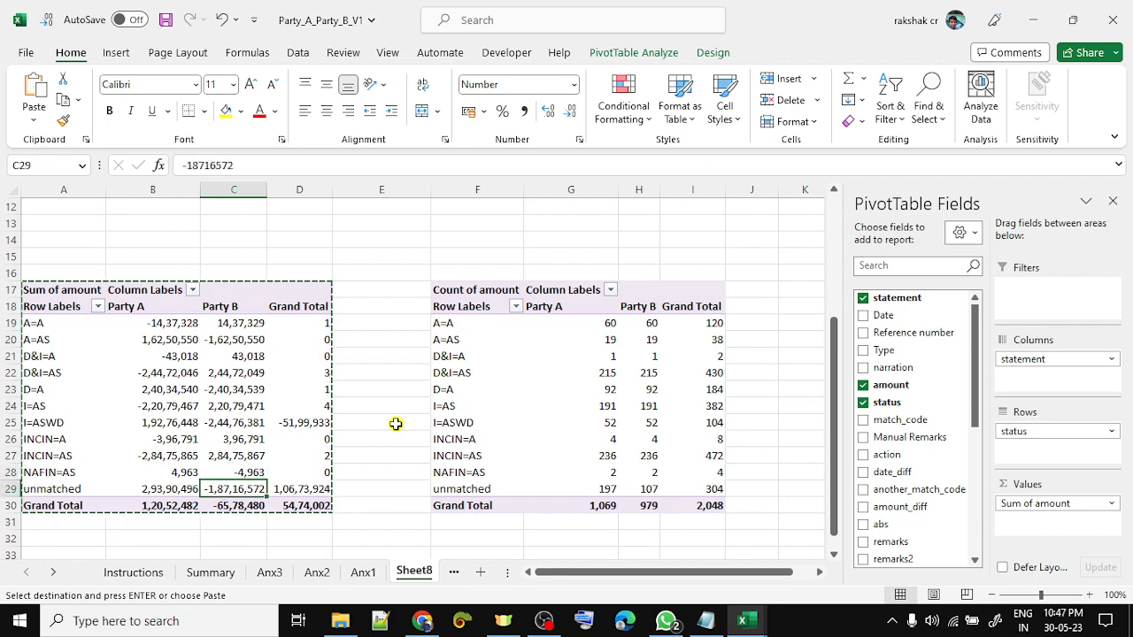
# - Copy the unmatched-only Sum pivot A1:D9 and paste it at F1
pyautogui.press('Up')
pyautogui.press('Up')
pyautogui.press('Up')
pyautogui.press('Up')
pyautogui.press('Up')
pyautogui.press('Up')
pyautogui.press('Up')
pyautogui.press('Up')
pyautogui.press('Up')
pyautogui.press('Up')
pyautogui.press('Up')
pyautogui.press('Up')
pyautogui.press('Up')
pyautogui.press('Up')
pyautogui.press('Up')
pyautogui.press('Up')
pyautogui.press('Up')
pyautogui.press('Up')
pyautogui.press('Up')
pyautogui.press('Up')
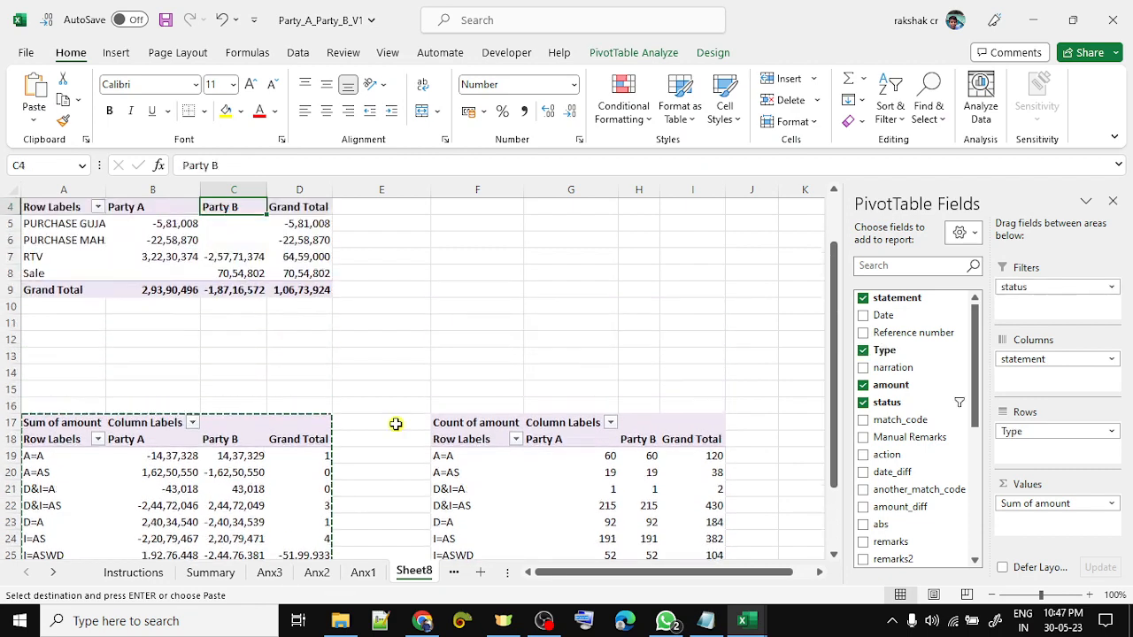
pyautogui.press('Down')
pyautogui.press('Down')
pyautogui.press('Down')
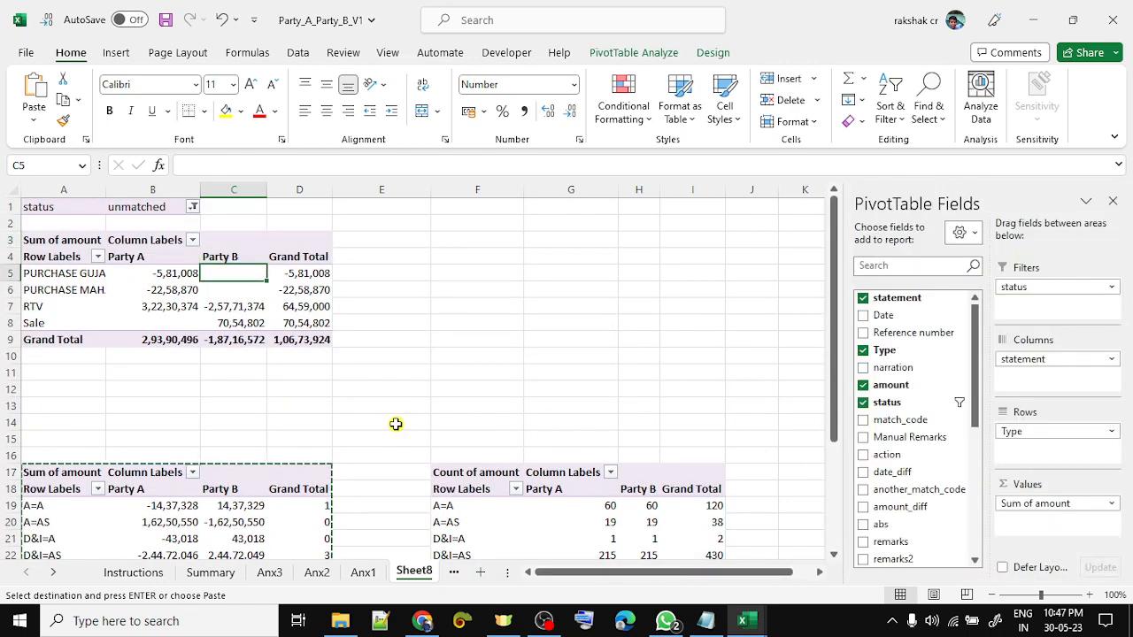
pyautogui.press('Left')
pyautogui.press('Left')
pyautogui.press('Up')
pyautogui.press('Up')
pyautogui.press('Up')
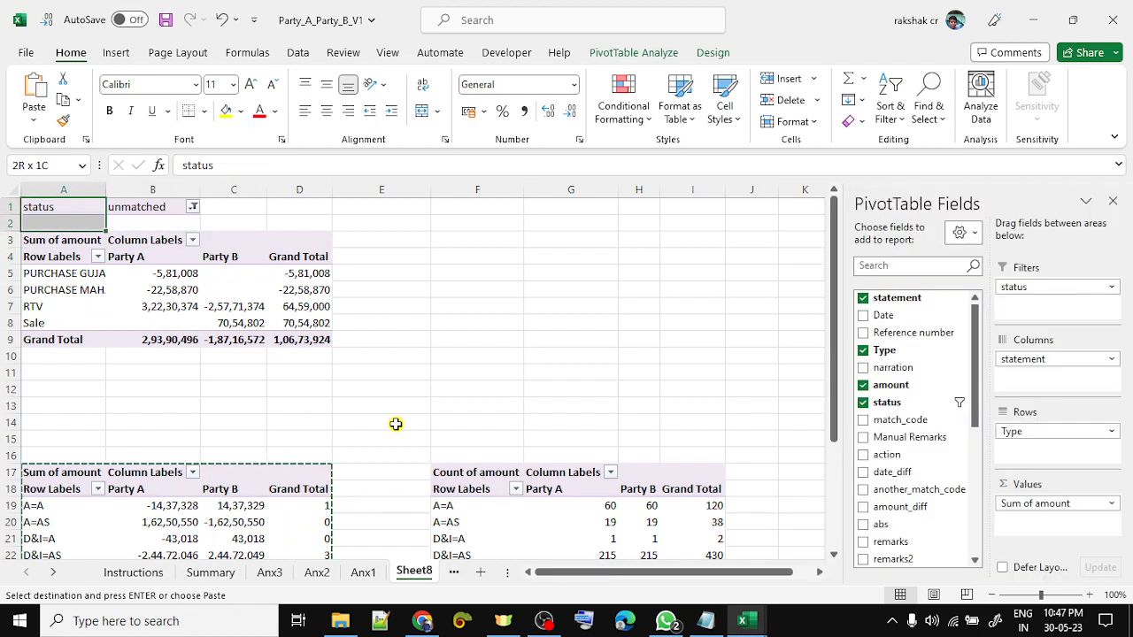
pyautogui.hotkey('shift', 'Down')
pyautogui.hotkey('shift', 'Down')
pyautogui.hotkey('shift', 'Down')
pyautogui.hotkey('shift', 'Down')
pyautogui.hotkey('shift', 'Down')
pyautogui.hotkey('shift', 'Down')
pyautogui.hotkey('shift', 'Down')
pyautogui.hotkey('shift', 'Down')
pyautogui.hotkey('shift', 'Right')
pyautogui.hotkey('shift', 'Right')
pyautogui.hotkey('shift', 'Right')
pyautogui.hotkey('ctrl', 'c')
pyautogui.press('Right')
pyautogui.press('Right')
pyautogui.press('Right')
pyautogui.press('Right')
pyautogui.press('Right')
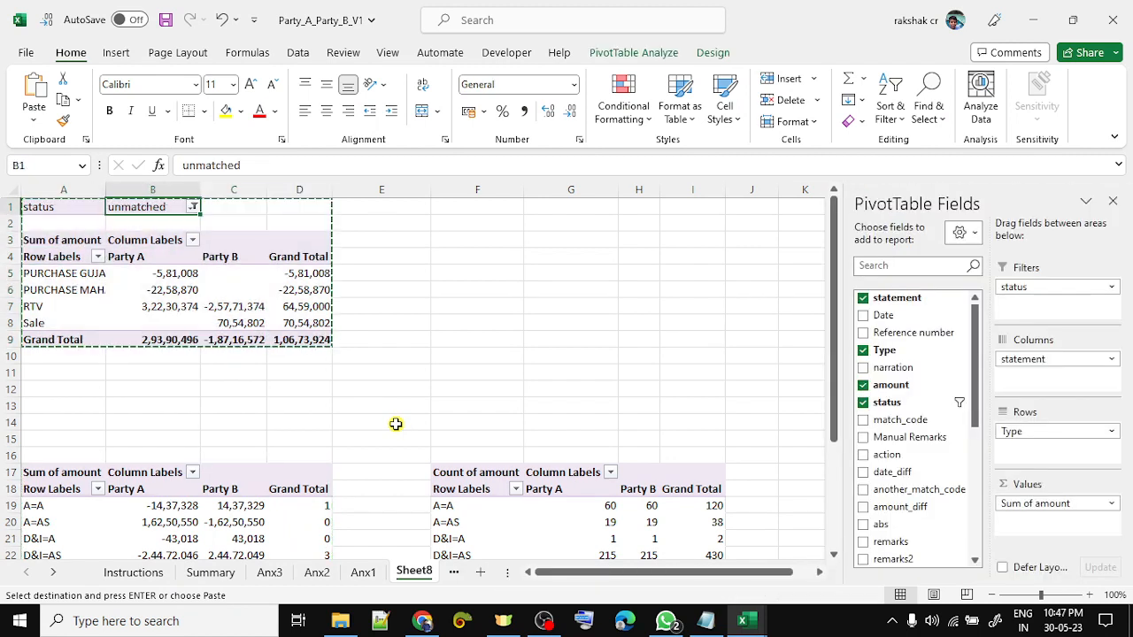
pyautogui.hotkey('ctrl', 'v')
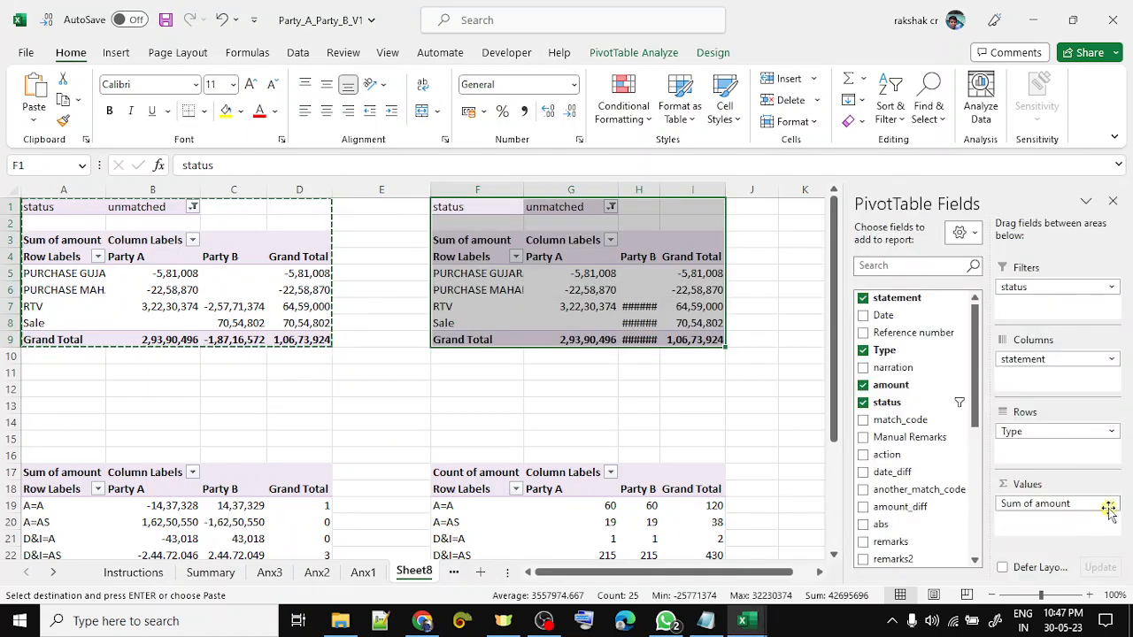
# - Switch the F1 pivot to Count of amount and check the PURCHASE GUJARAT Party A count
pyautogui.click(1069, 502)
pyautogui.click(1018, 480)
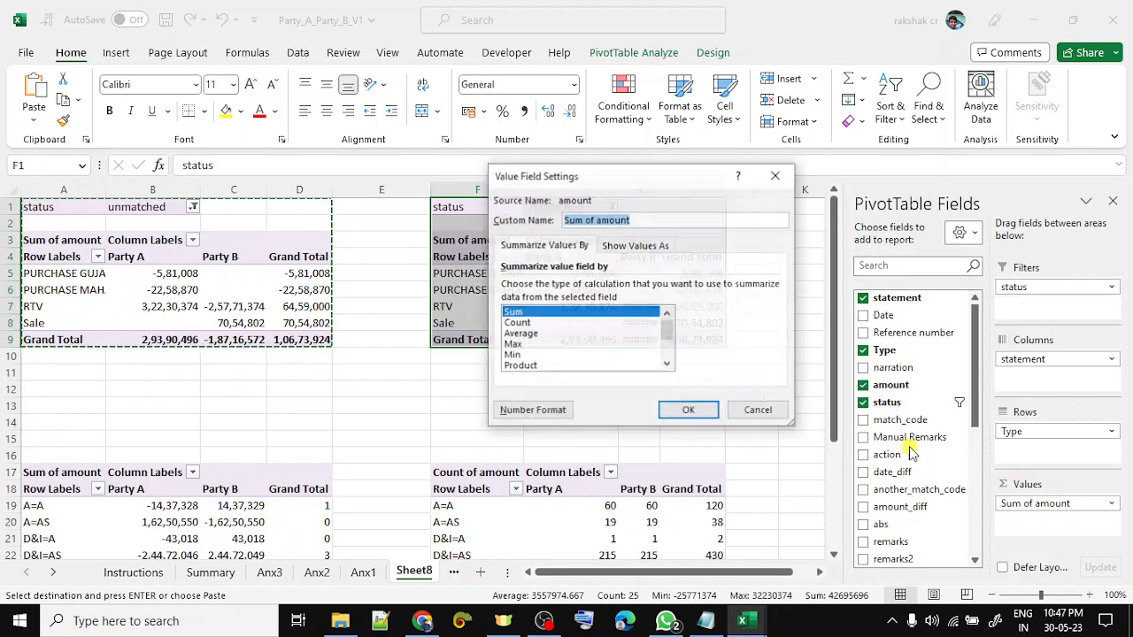
pyautogui.click(529, 322)
pyautogui.click(677, 407)
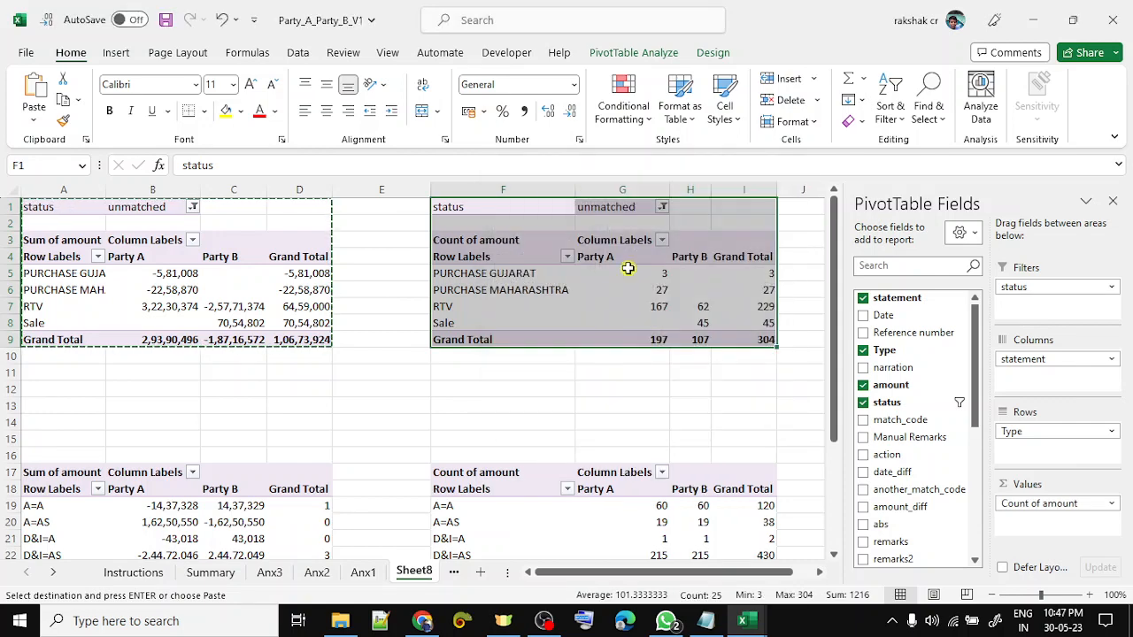
pyautogui.click(624, 272)
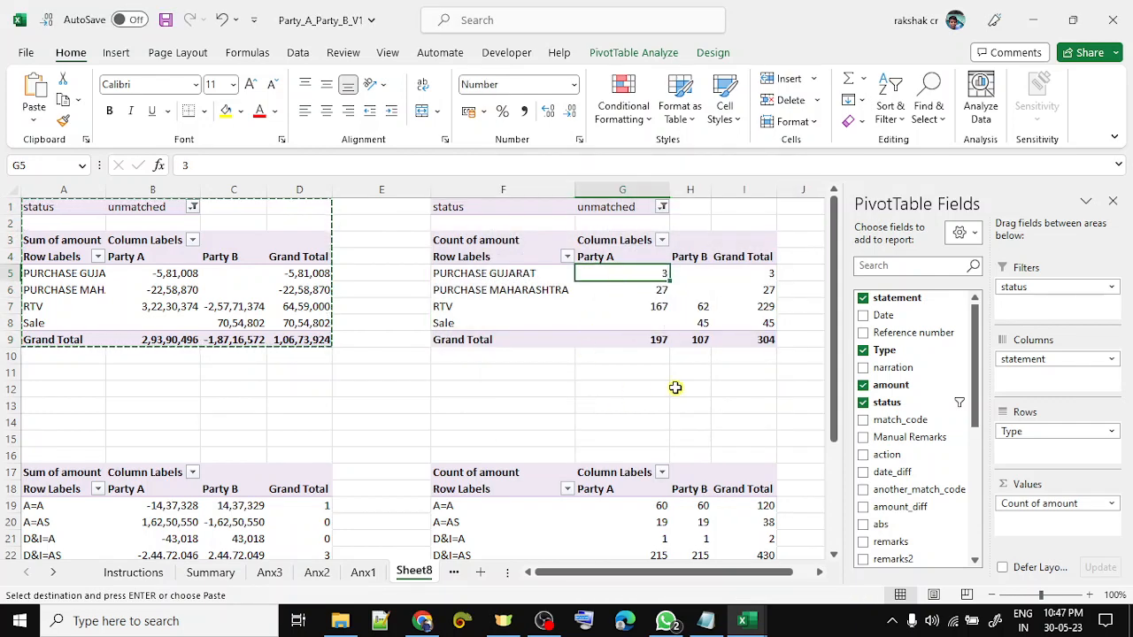
pyautogui.click(638, 359)
pyautogui.press('Up')
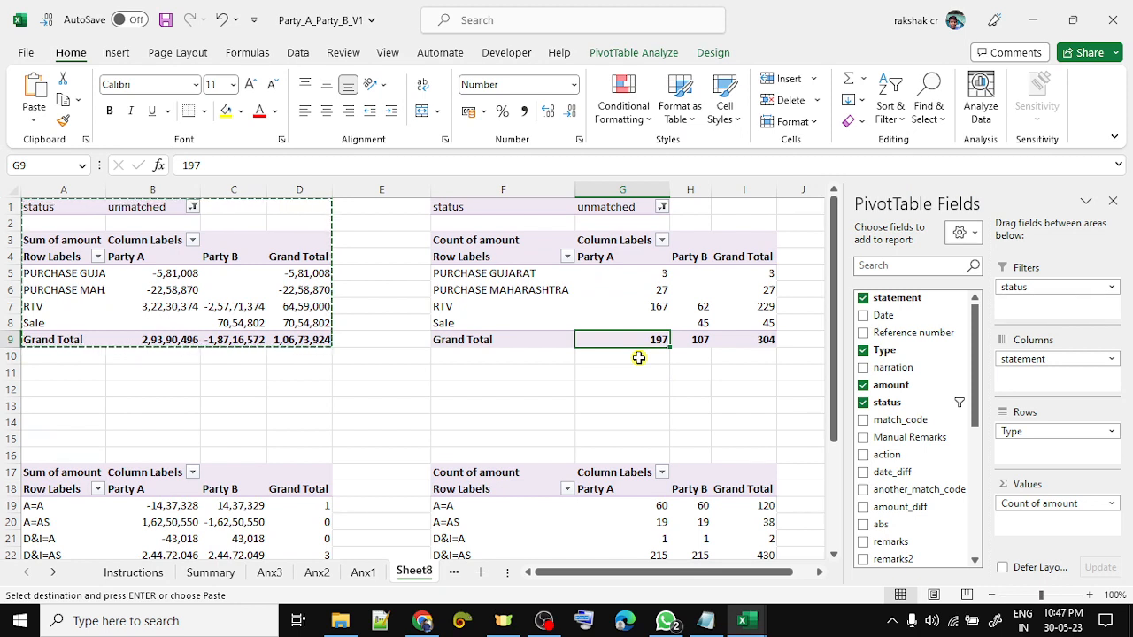
pyautogui.press('Right')
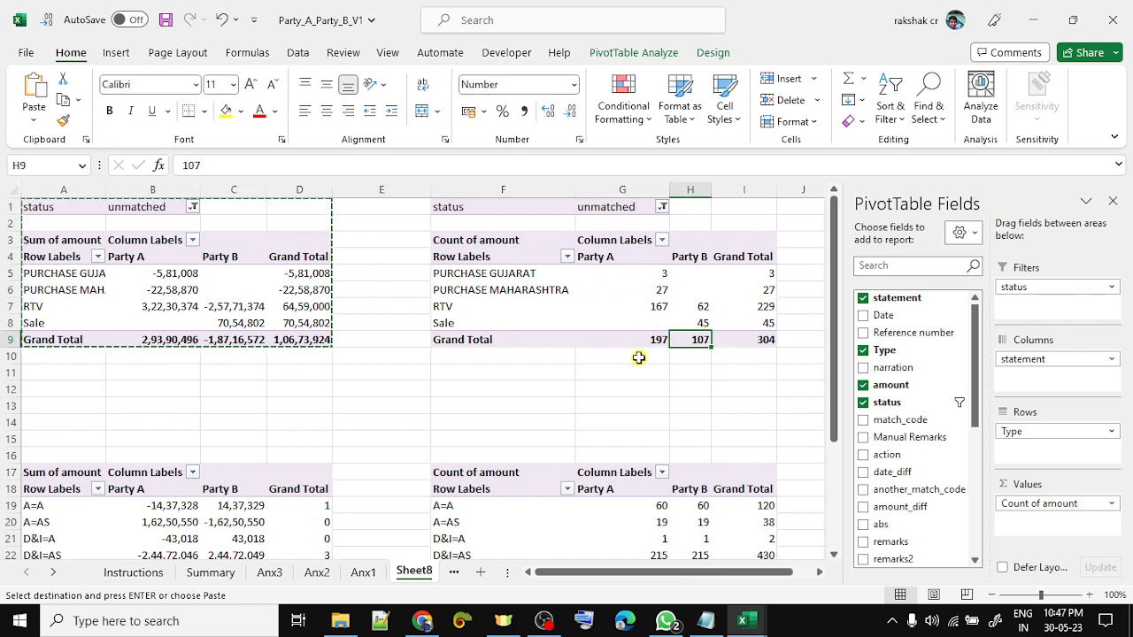
pyautogui.press('Up')
pyautogui.press('Up')
pyautogui.press('Left')
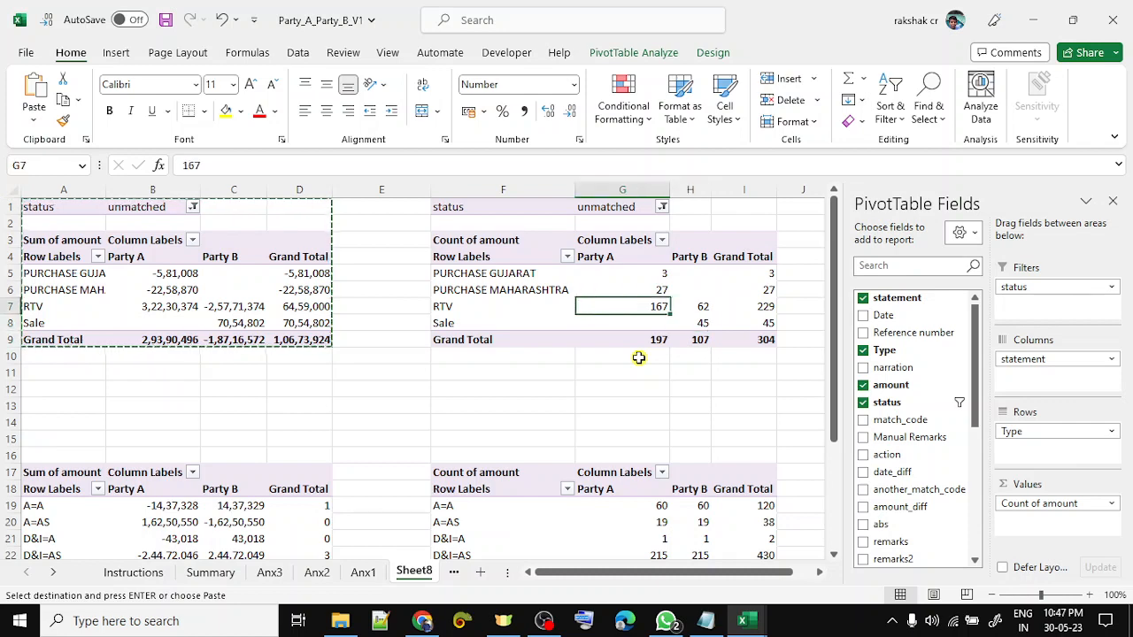
pyautogui.hotkey('shift', 'Right')
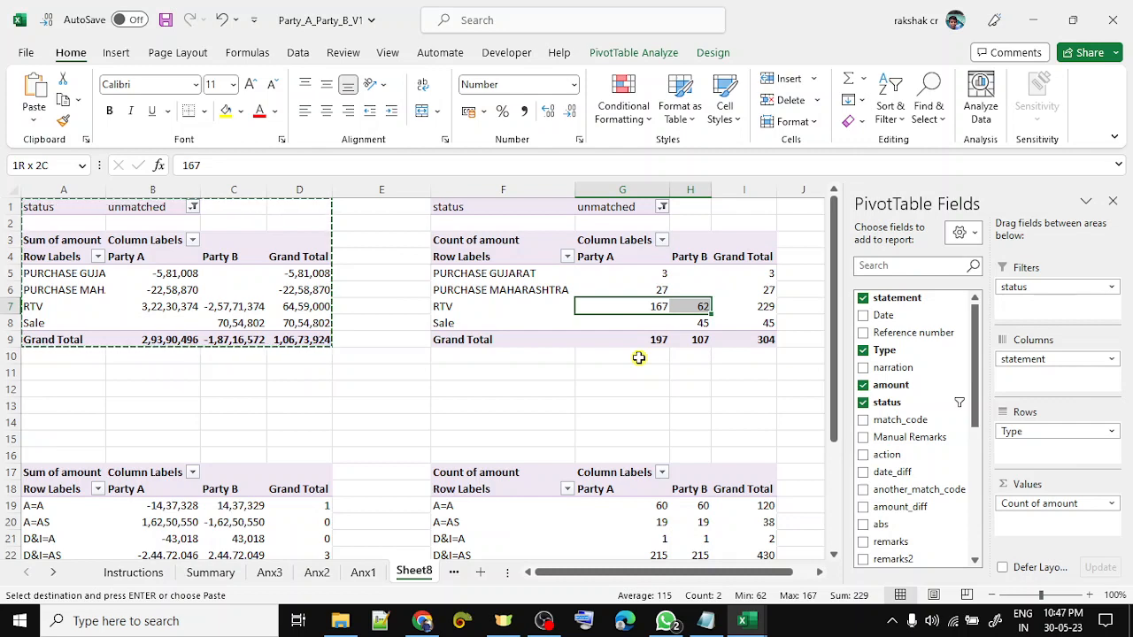
pyautogui.press('Right')
pyautogui.press('Left')
pyautogui.press('Left')
pyautogui.press('Left')
pyautogui.press('Left')
pyautogui.press('Left')
pyautogui.press('Left')
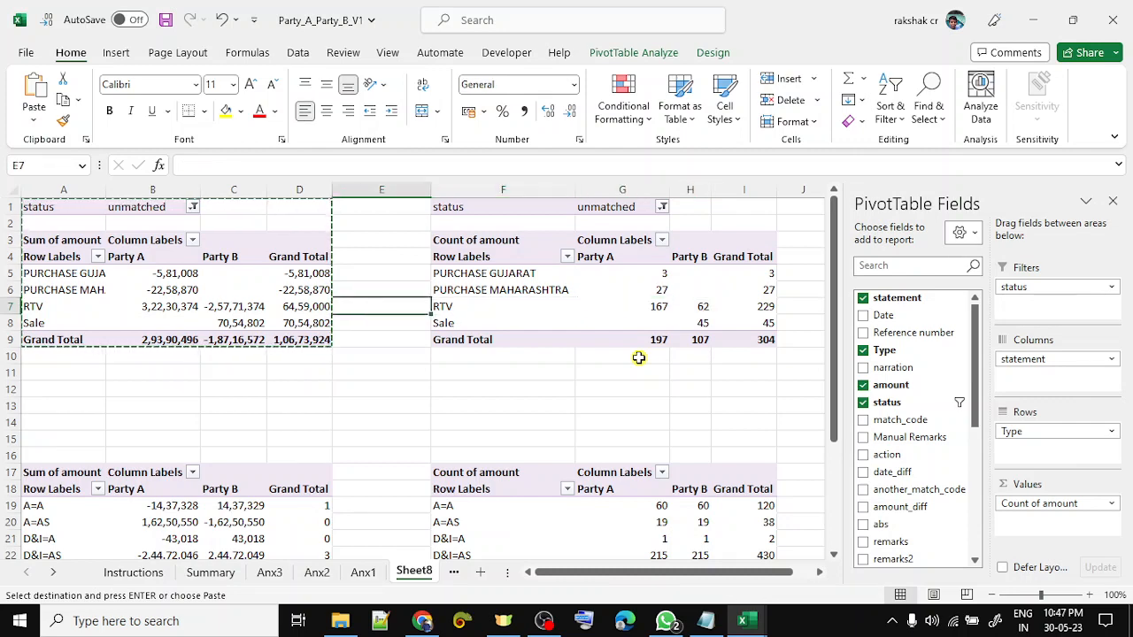
pyautogui.hotkey('shift', 'Right')
pyautogui.press('Right')
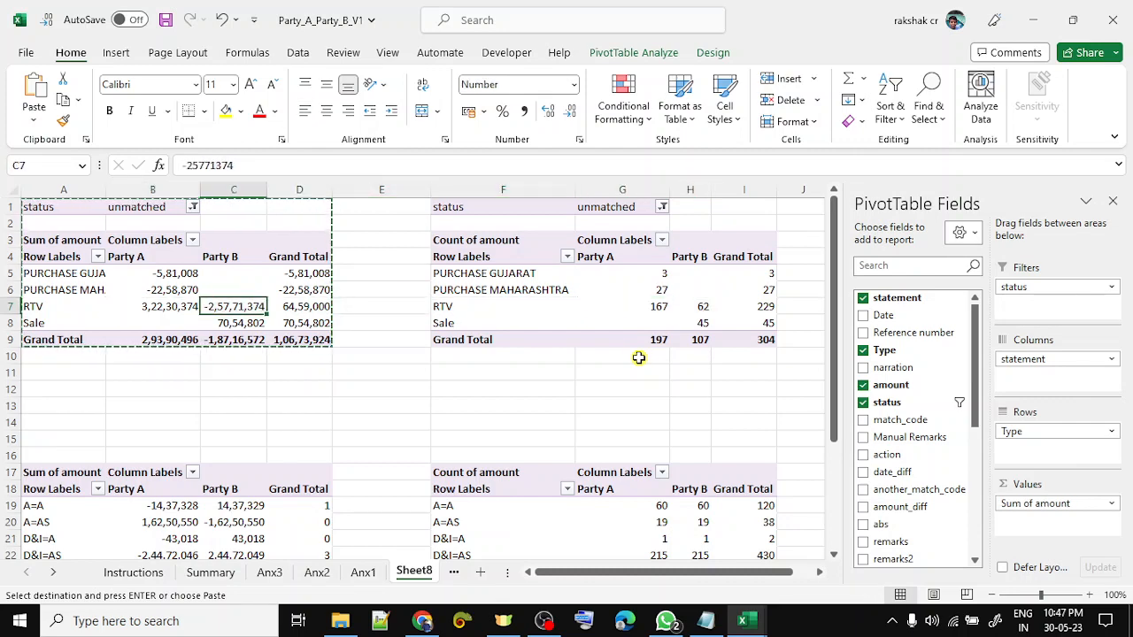
pyautogui.hotkey('shift', 'Down')
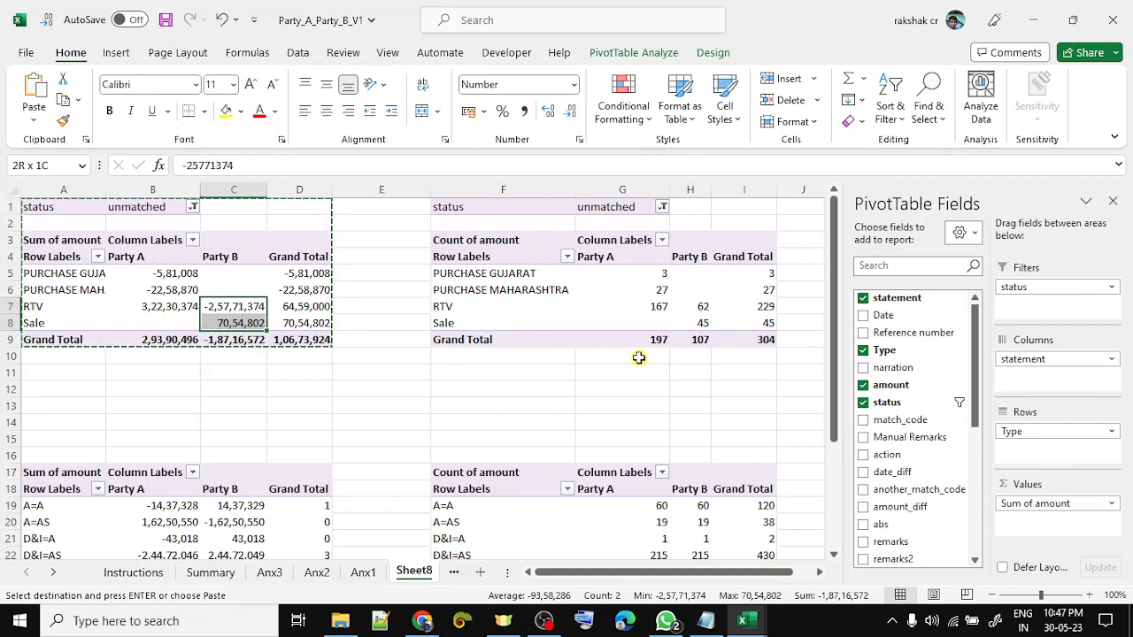
# - Check the Purchase Maharashtra grand total and the Purchase Gujarat Party A count
pyautogui.press('Up')
pyautogui.press('Left')
pyautogui.press('Left')
pyautogui.press('Right')
pyautogui.press('Right')
pyautogui.press('Right')
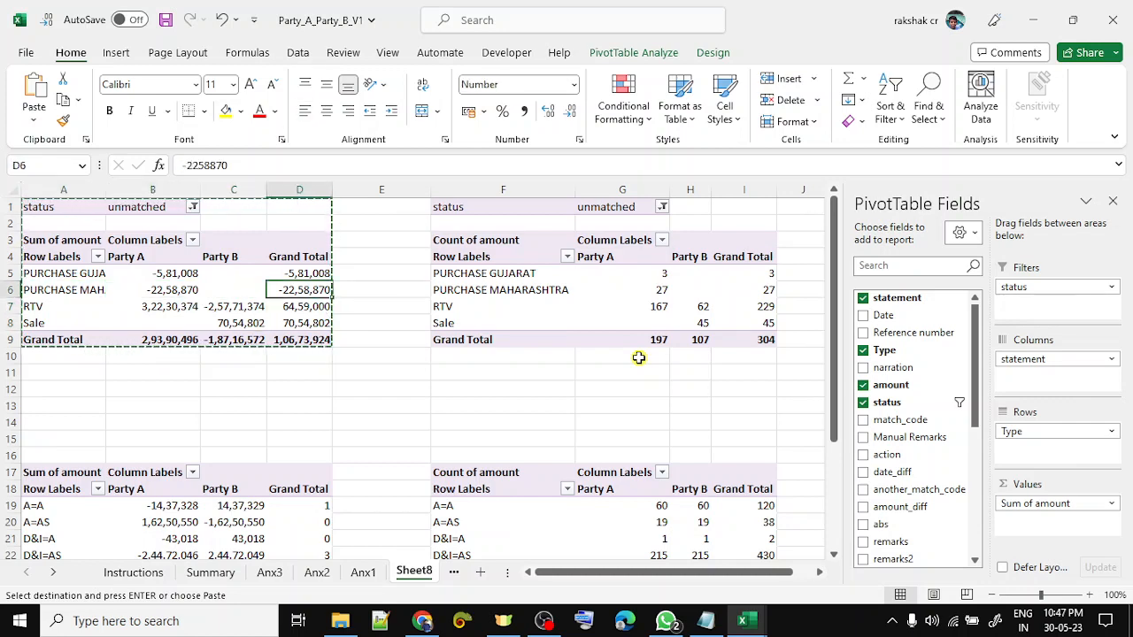
pyautogui.press('Right')
pyautogui.press('Right')
pyautogui.press('Up')
pyautogui.press('Right')
# - Select both purchase Party A counts plus the Party B Sale count, then return to G11
pyautogui.hotkey('shift', 'Down')
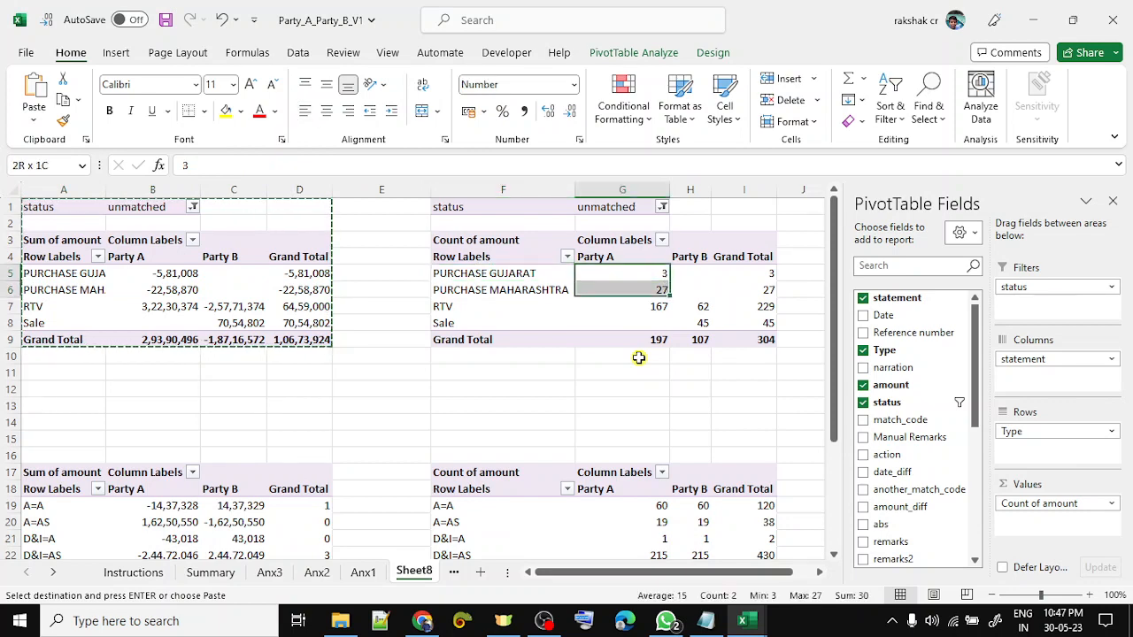
pyautogui.press('Down')
pyautogui.press('Down')
pyautogui.press('Down')
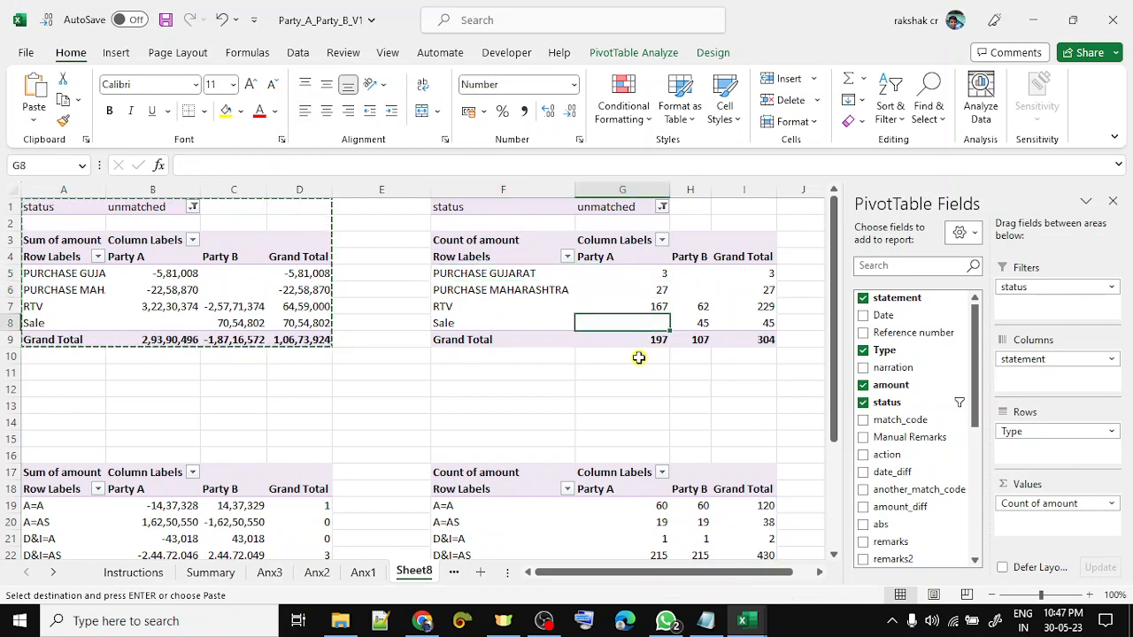
pyautogui.press('Right')
pyautogui.press('Up')
pyautogui.press('Left')
pyautogui.press('Up')
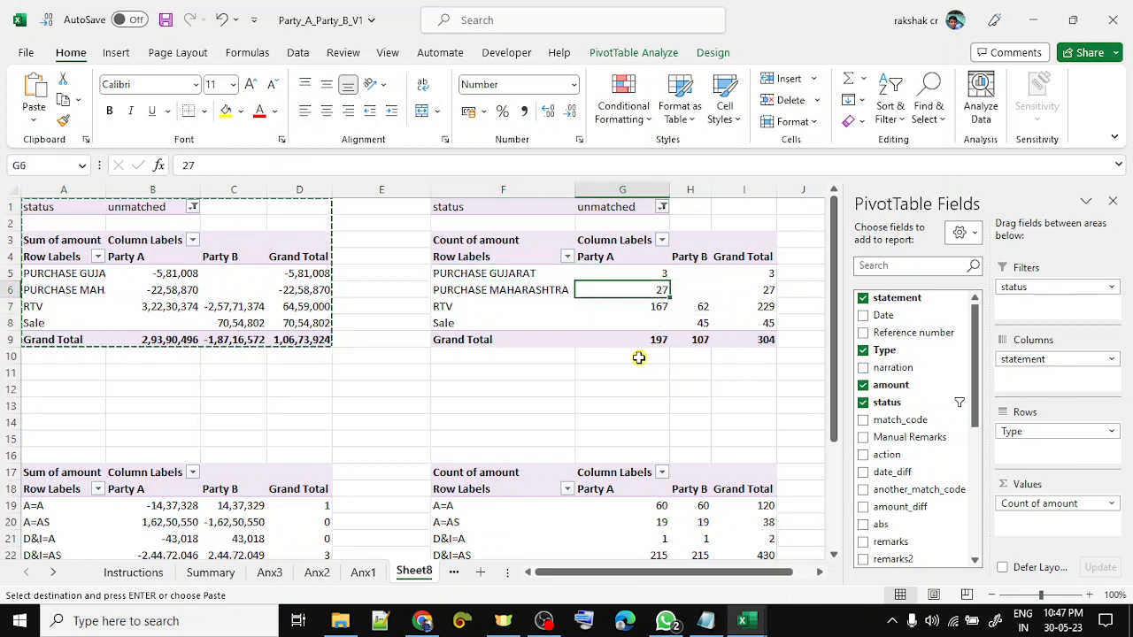
pyautogui.hotkey('shift', 'Up')
pyautogui.keyDown('ctrl'); pyautogui.click(700, 321); pyautogui.keyUp('ctrl')
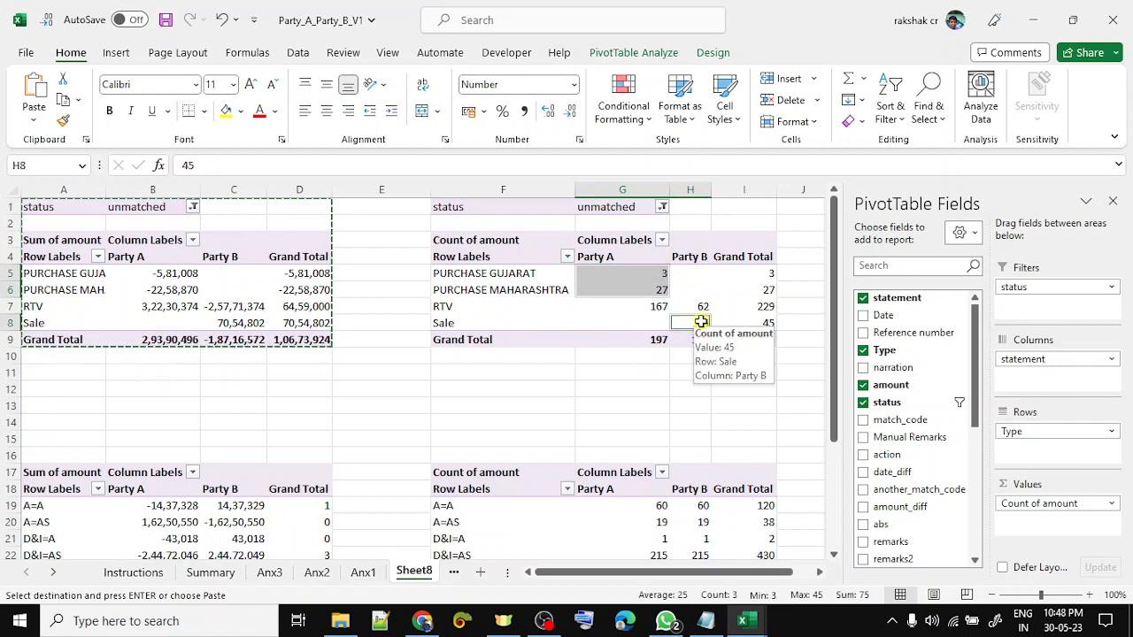
pyautogui.click(617, 376)
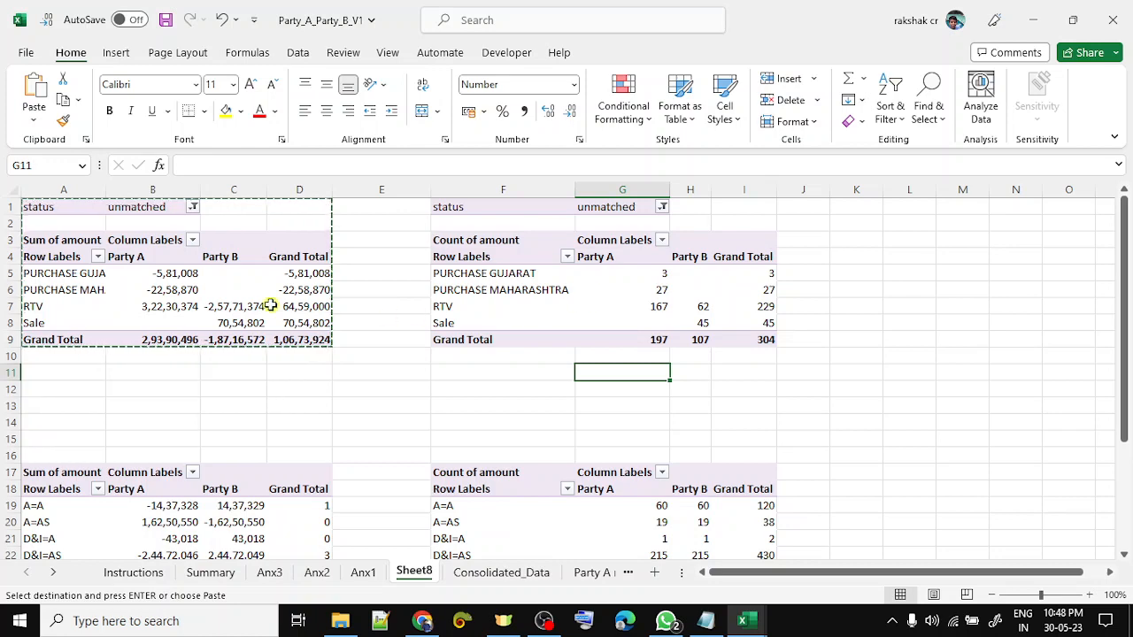
# - Rename the Sheet8 tab to 'Analysis Sheet', then shorten it to 'Analysis'
pyautogui.scroll(-3, 297, 325)
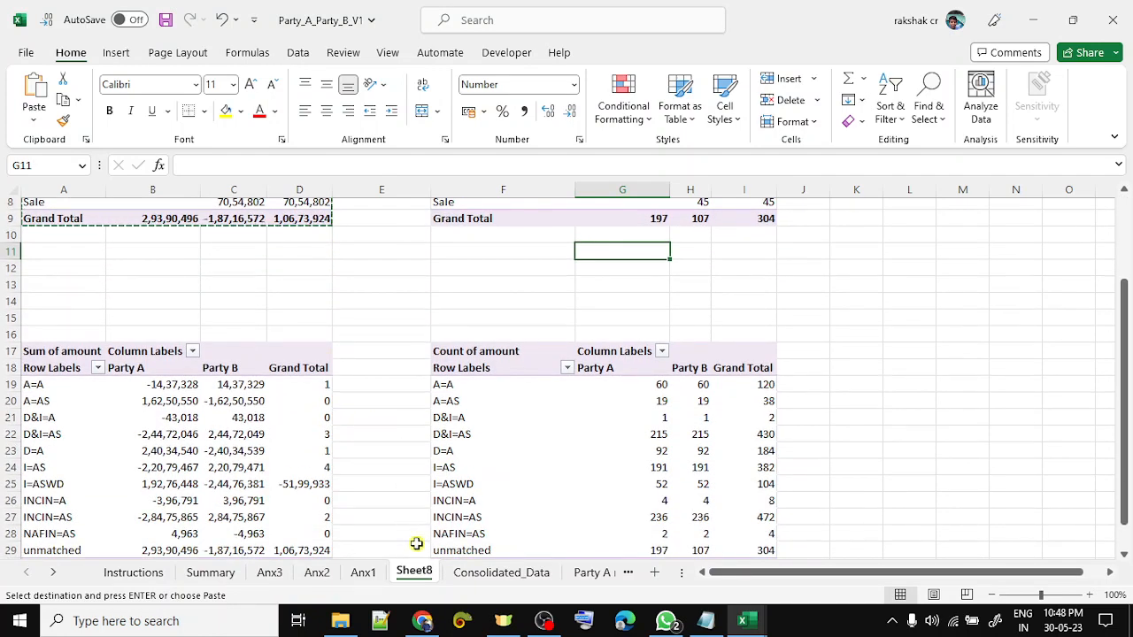
pyautogui.doubleClick(422, 573)
pyautogui.write('A')
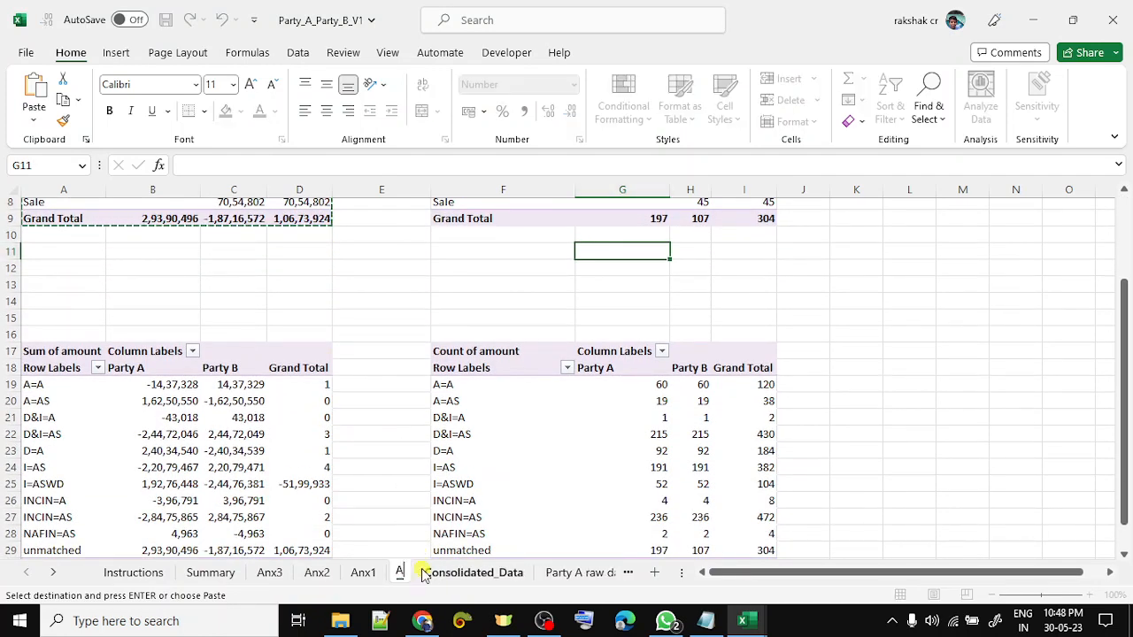
pyautogui.write('nal')
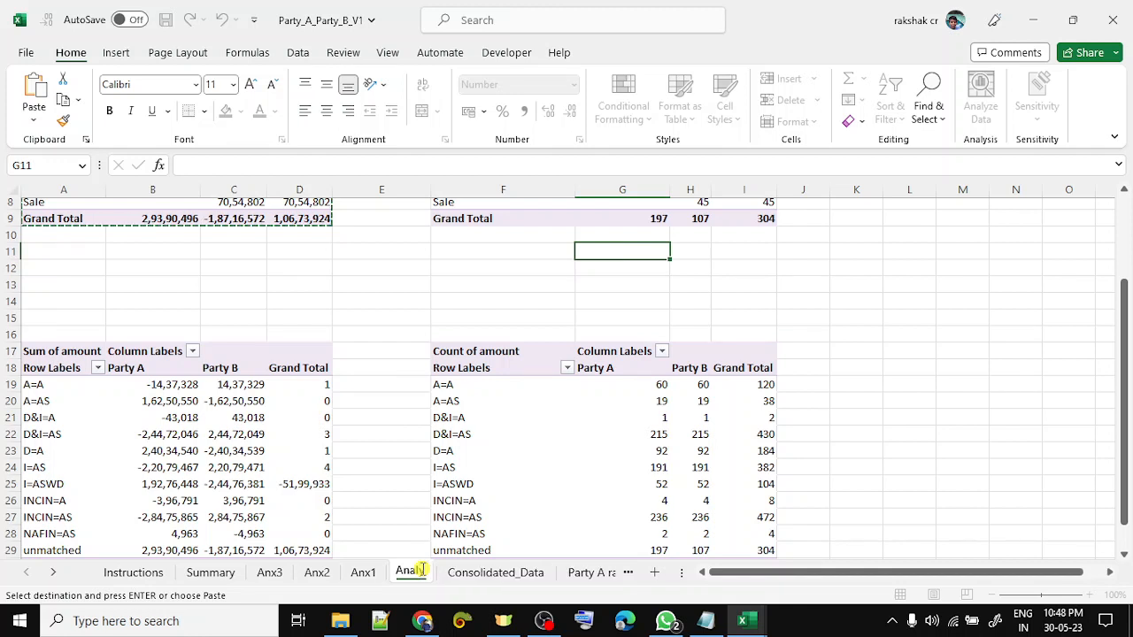
pyautogui.write('ysis Sheet')
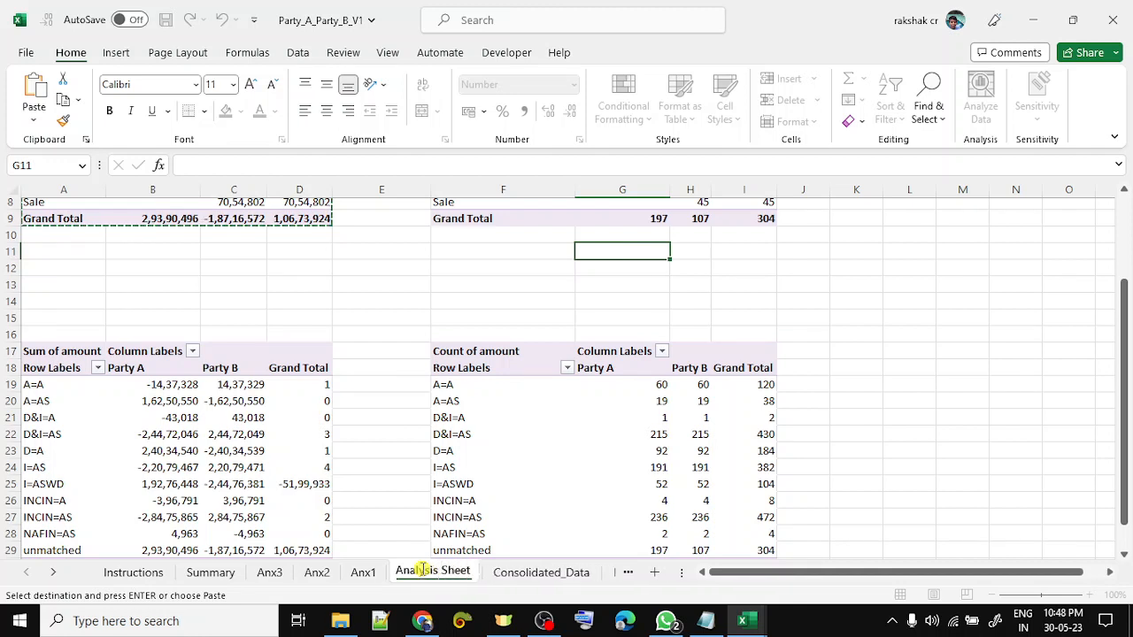
pyautogui.press('Return')
pyautogui.doubleClick(446, 572)
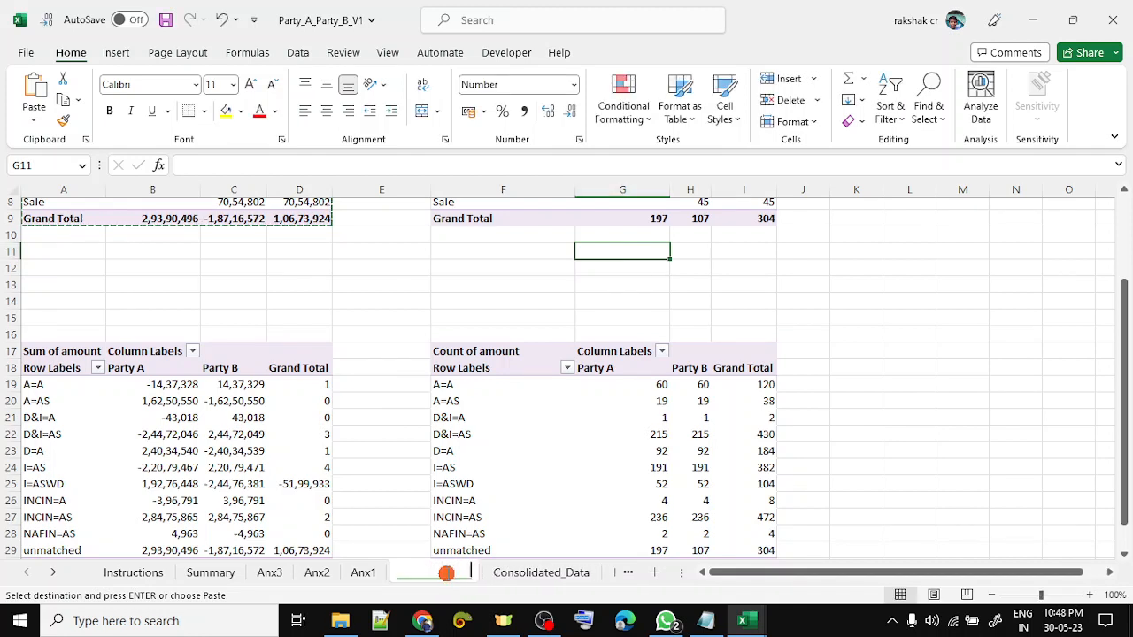
pyautogui.press('End')
pyautogui.press('BackSpace')
pyautogui.press('BackSpace')
pyautogui.press('BackSpace')
pyautogui.press('BackSpace')
pyautogui.press('BackSpace')
pyautogui.press('BackSpace')
pyautogui.press('Return')
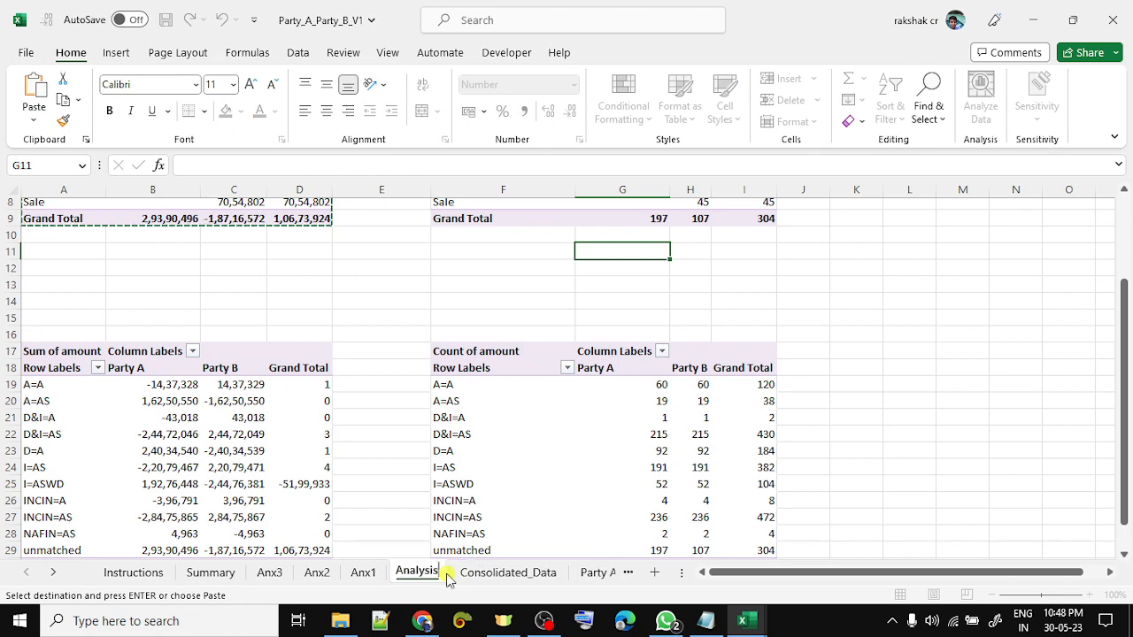
pyautogui.scroll(3, 415, 350)
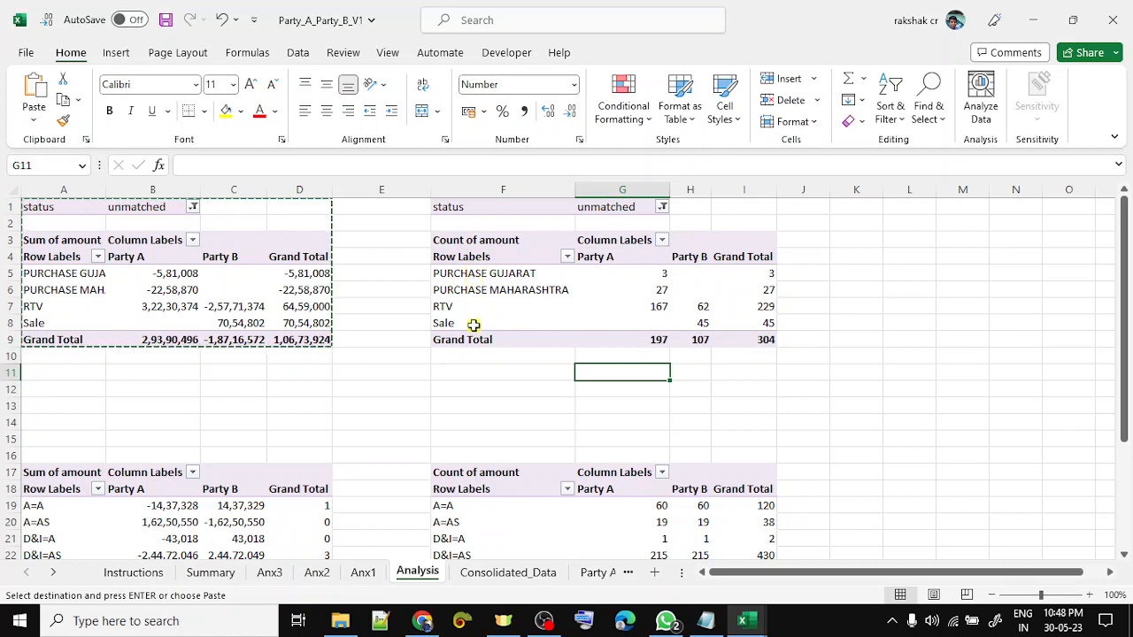
pyautogui.scroll(-4, 473, 373)
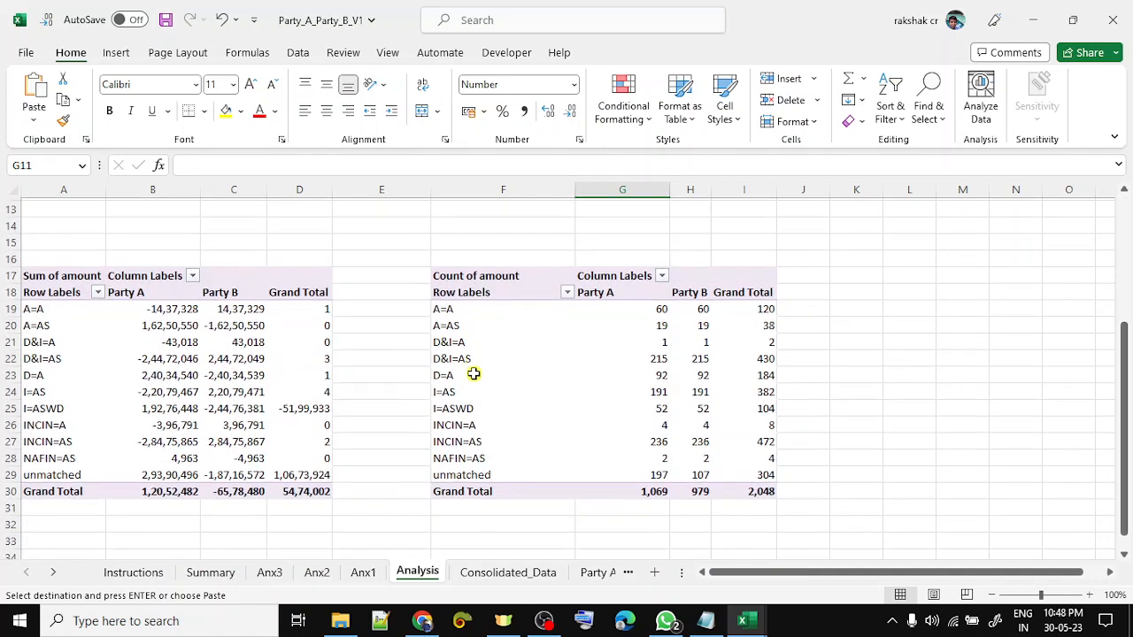
# - Give the A=A and A=AS rows of the amount pivot a light fill colour
pyautogui.click(39, 307)
pyautogui.hotkey('shift', 'Down')
pyautogui.hotkey('shift', 'Down')
pyautogui.hotkey('shift', 'Down')
pyautogui.hotkey('shift', 'Down')
pyautogui.hotkey('shift', 'Down')
pyautogui.hotkey('shift', 'Down')
pyautogui.hotkey('shift', 'Down')
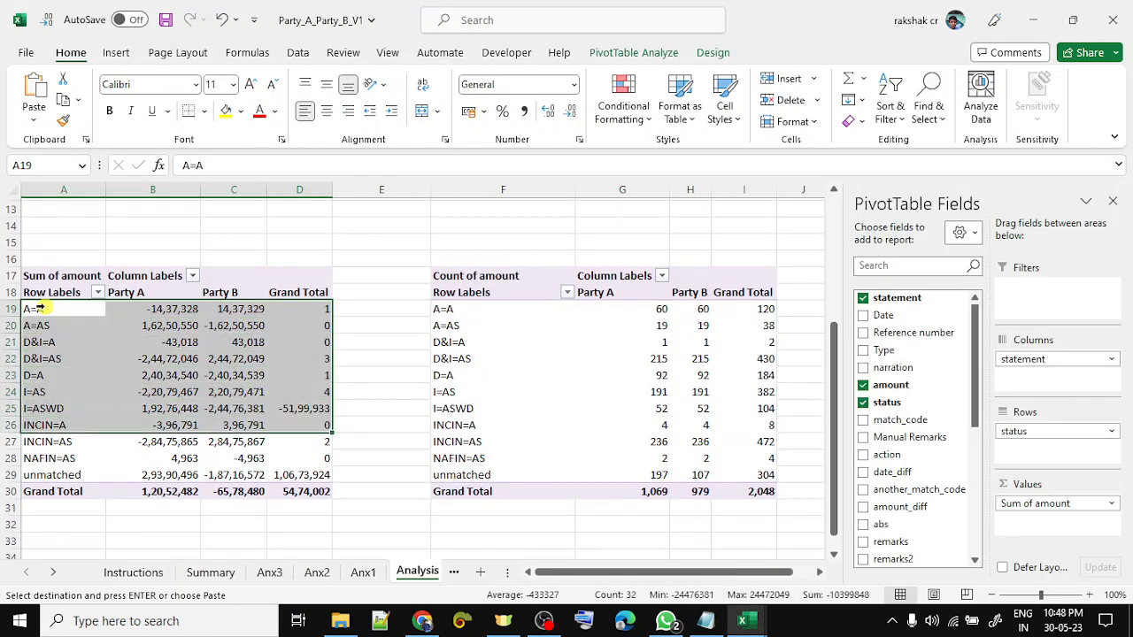
pyautogui.hotkey('shift', 'Down')
pyautogui.hotkey('shift', 'Down')
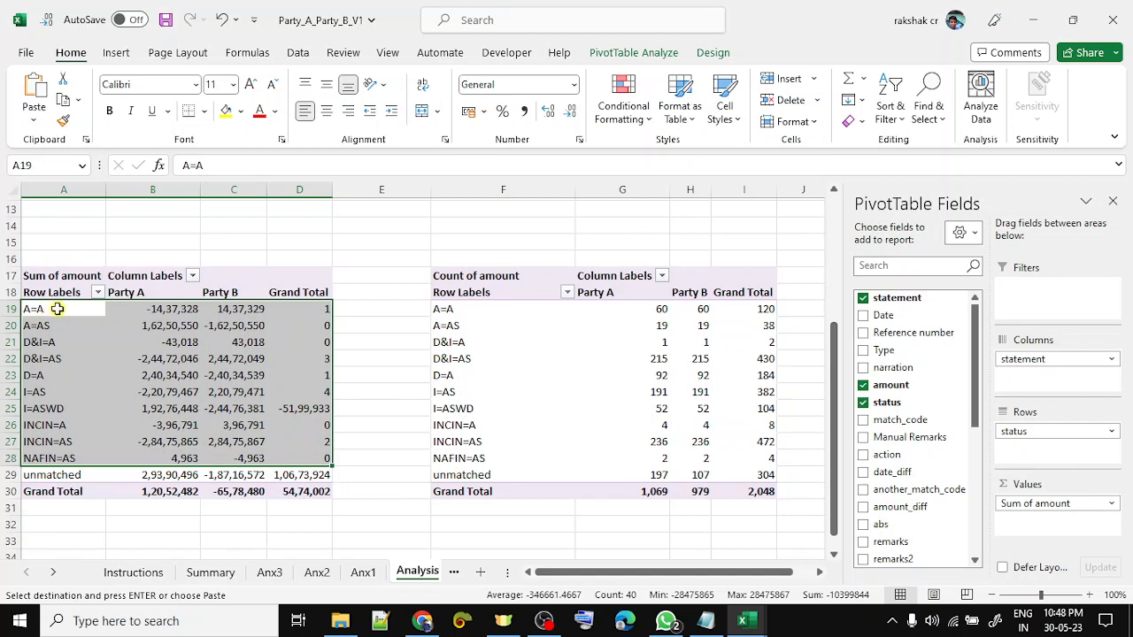
pyautogui.hotkey('shift', 'Up')
pyautogui.hotkey('shift', 'Up')
pyautogui.hotkey('shift', 'Up')
pyautogui.hotkey('shift', 'Up')
pyautogui.hotkey('shift', 'Up')
pyautogui.hotkey('shift', 'Up')
pyautogui.hotkey('shift', 'Up')
pyautogui.hotkey('shift', 'Up')
pyautogui.hotkey('shift', 'Up')
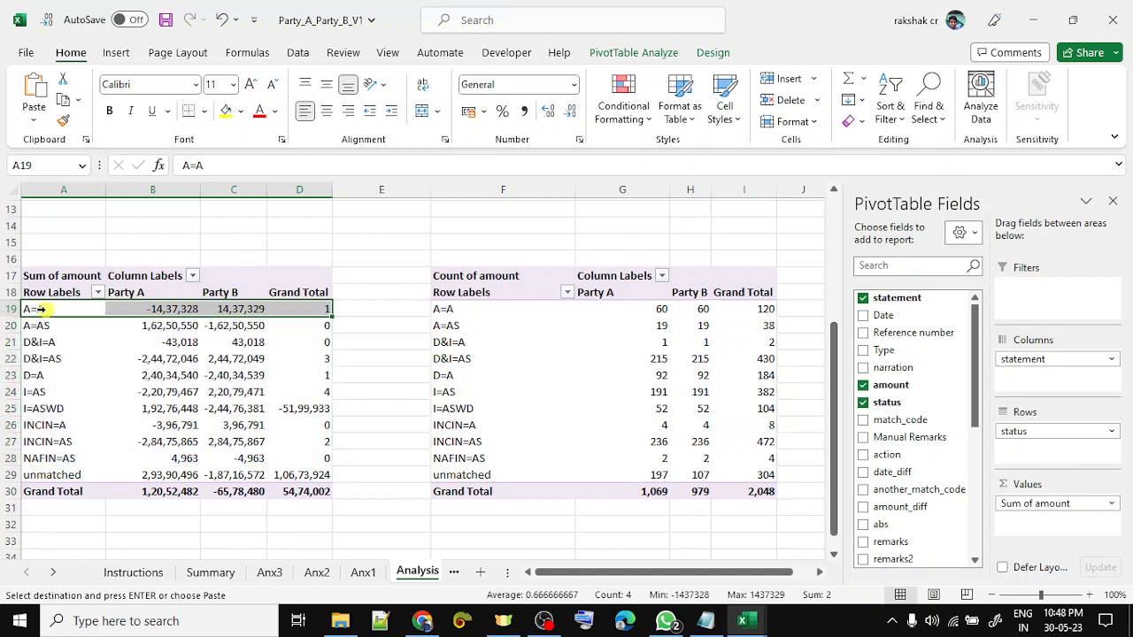
pyautogui.hotkey('shift', 'Down')
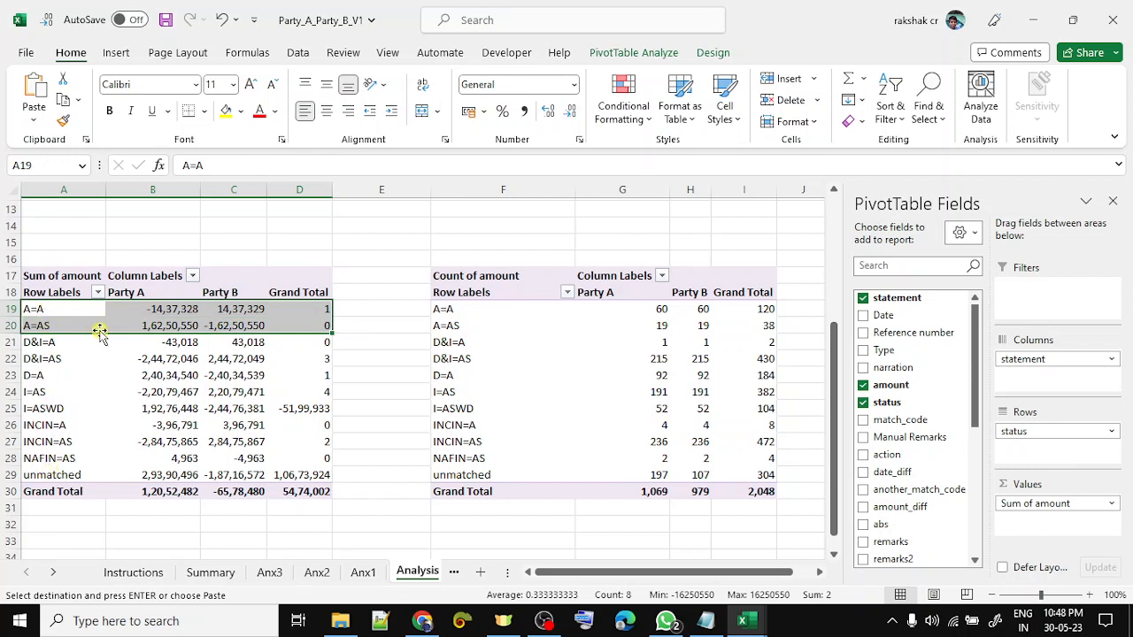
pyautogui.click(239, 111)
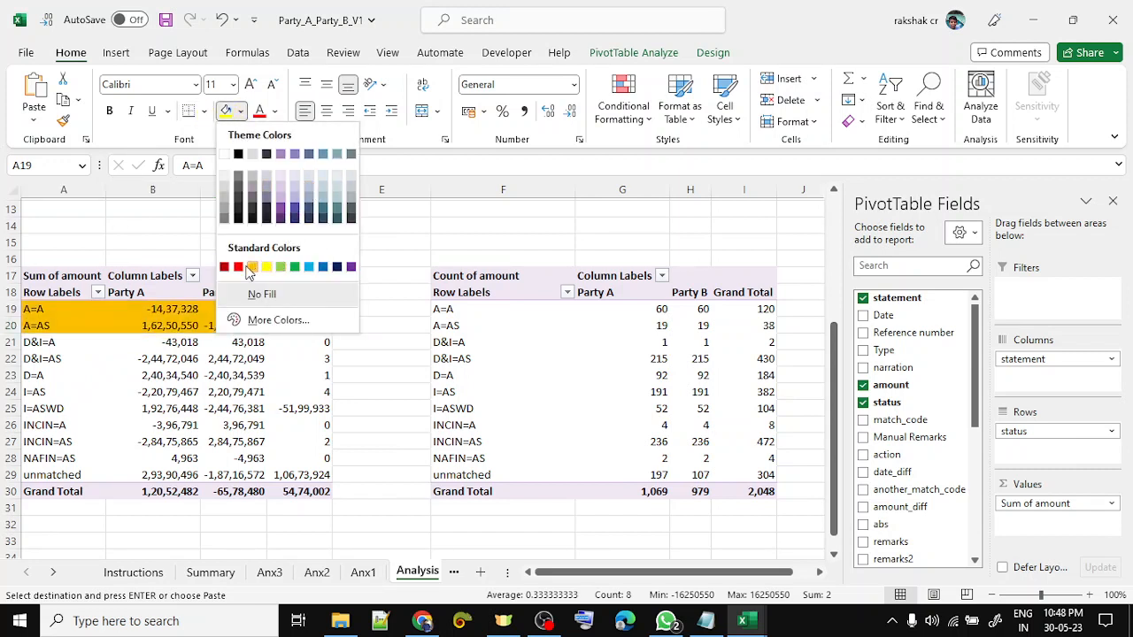
pyautogui.click(351, 180)
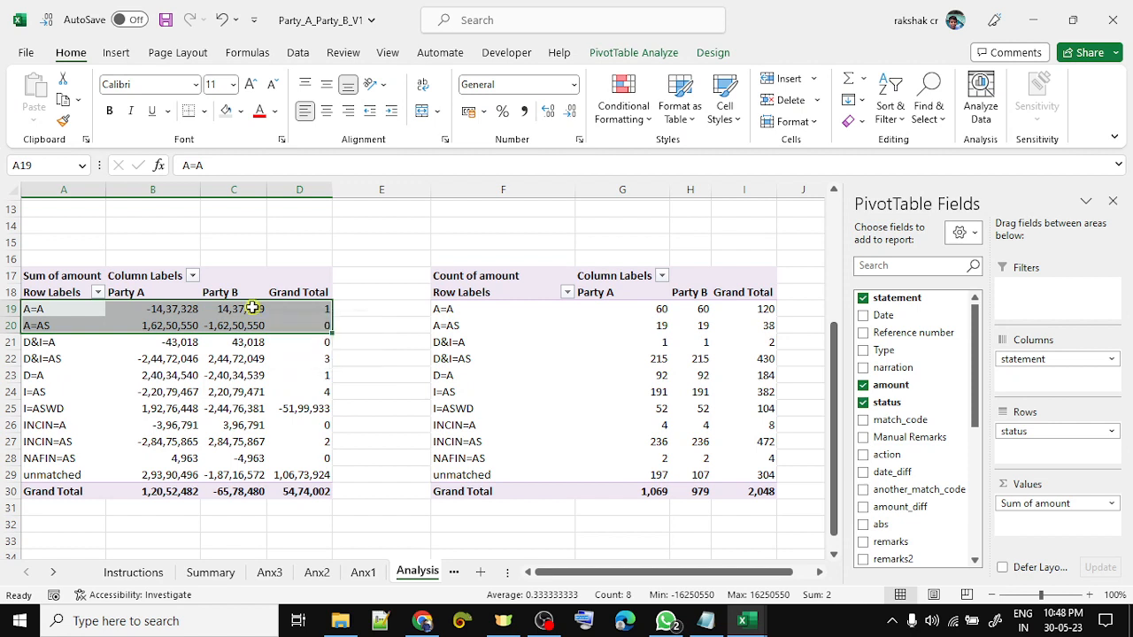
# - Copy the whole amount pivot table A17:D30 to the clipboard
pyautogui.click(83, 275)
pyautogui.hotkey('shift', 'Down')
pyautogui.hotkey('shift', 'Down')
pyautogui.hotkey('shift', 'Down')
pyautogui.hotkey('shift', 'Down')
pyautogui.hotkey('shift', 'Down')
pyautogui.hotkey('shift', 'Down')
pyautogui.hotkey('shift', 'Down')
pyautogui.hotkey('shift', 'Down')
pyautogui.hotkey('shift', 'Down')
pyautogui.hotkey('shift', 'Down')
pyautogui.hotkey('shift', 'Down')
pyautogui.hotkey('shift', 'Down')
pyautogui.hotkey('shift', 'Down')
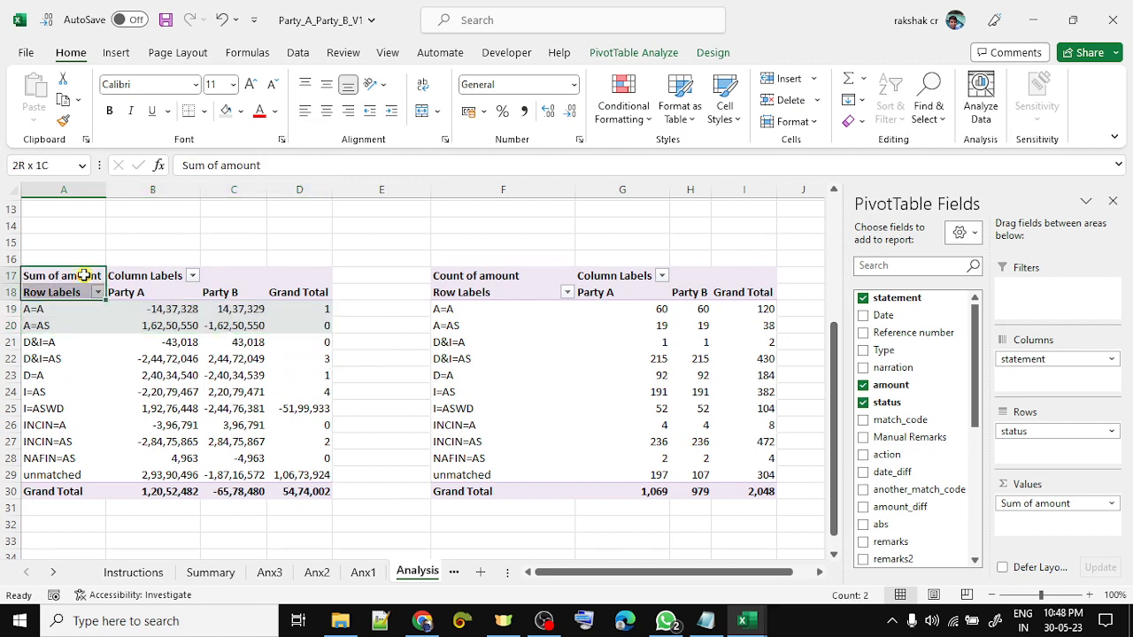
pyautogui.hotkey('shift', 'Right')
pyautogui.hotkey('shift', 'Right')
pyautogui.hotkey('shift', 'Right')
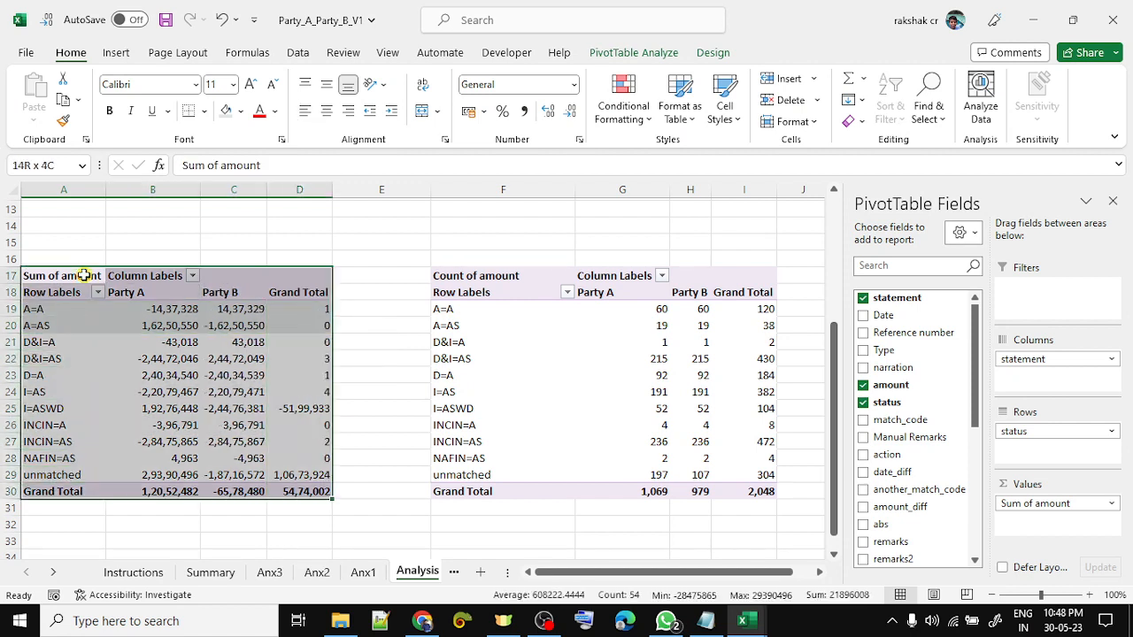
pyautogui.hotkey('ctrl', 'c')
pyautogui.press('Down')
pyautogui.press('Down')
pyautogui.press('Down')
pyautogui.press('Down')
pyautogui.press('Down')
pyautogui.press('Down')
pyautogui.press('Down')
pyautogui.press('Down')
pyautogui.press('Down')
pyautogui.press('Down')
pyautogui.press('Down')
pyautogui.press('Down')
pyautogui.press('Down')
pyautogui.press('Down')
pyautogui.press('Down')
pyautogui.press('Down')
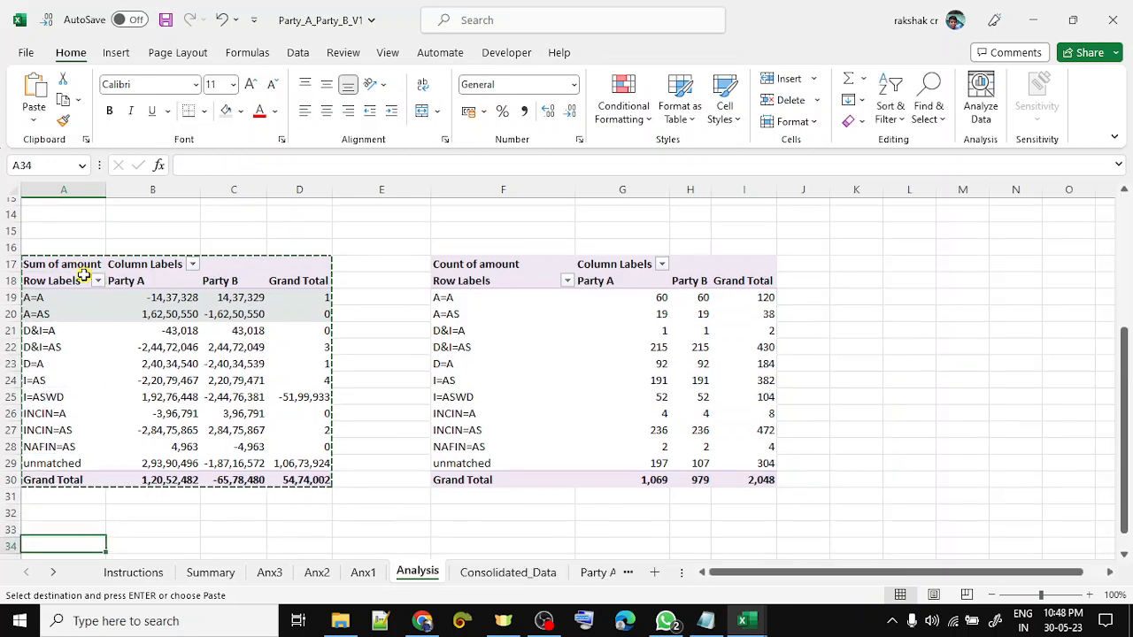
# - Paste the pivot copy at A33 and filter its status to A=A and A=AS
pyautogui.press('Up')
pyautogui.hotkey('ctrl', 'v')
pyautogui.press('Down')
pyautogui.press('Down')
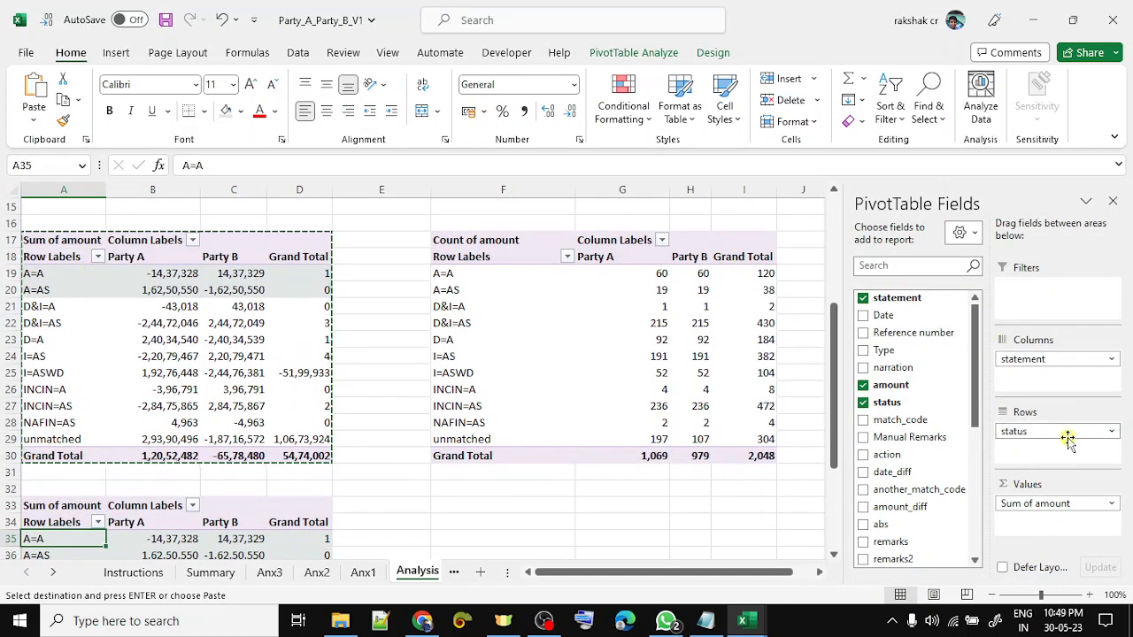
pyautogui.moveTo(1071, 430); pyautogui.dragTo(1067, 300)
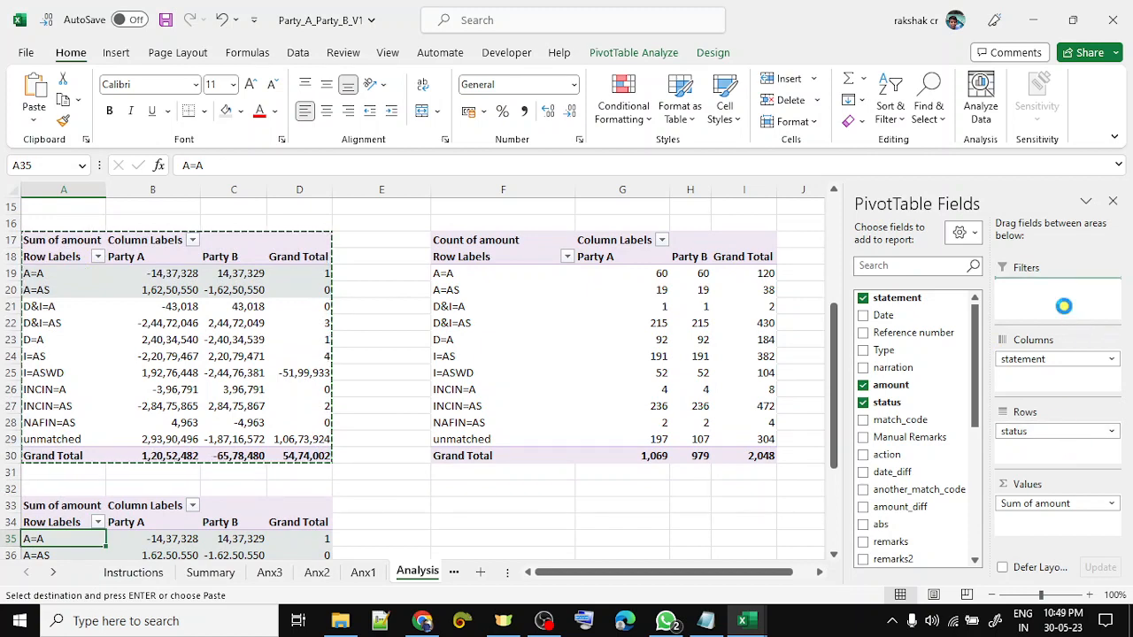
pyautogui.click(191, 473)
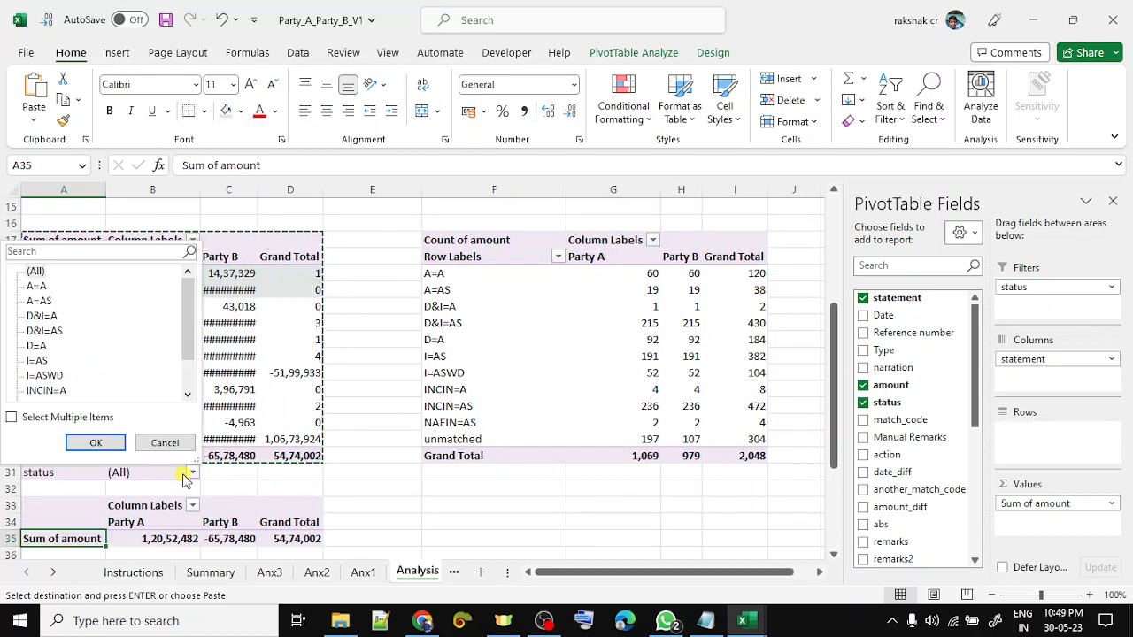
pyautogui.click(46, 419)
pyautogui.click(31, 271)
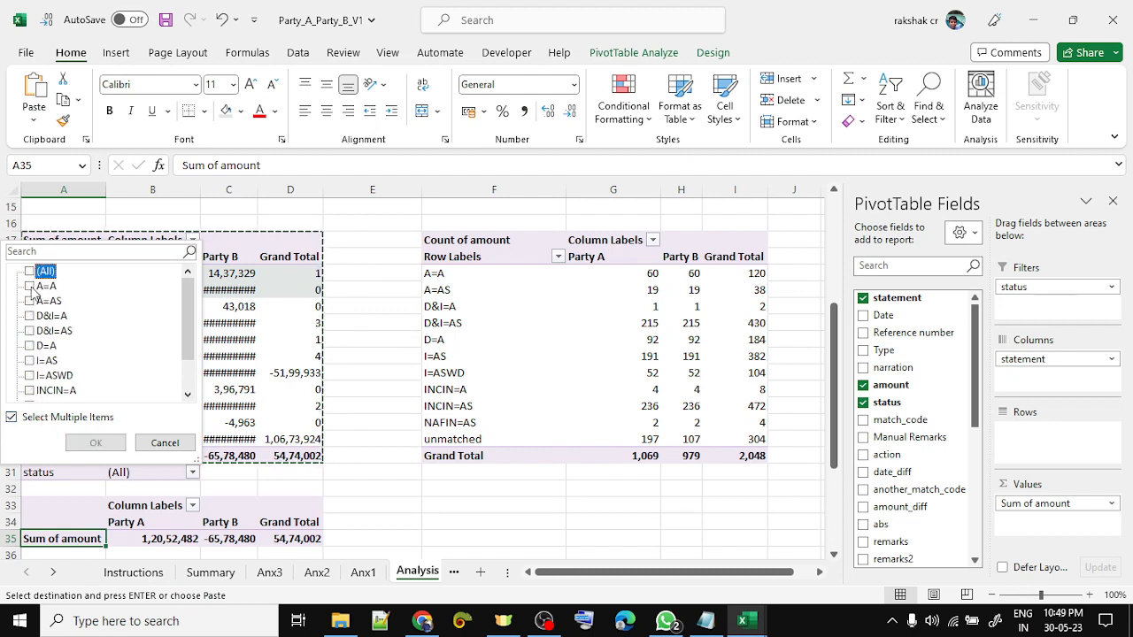
pyautogui.click(30, 286)
pyautogui.click(30, 301)
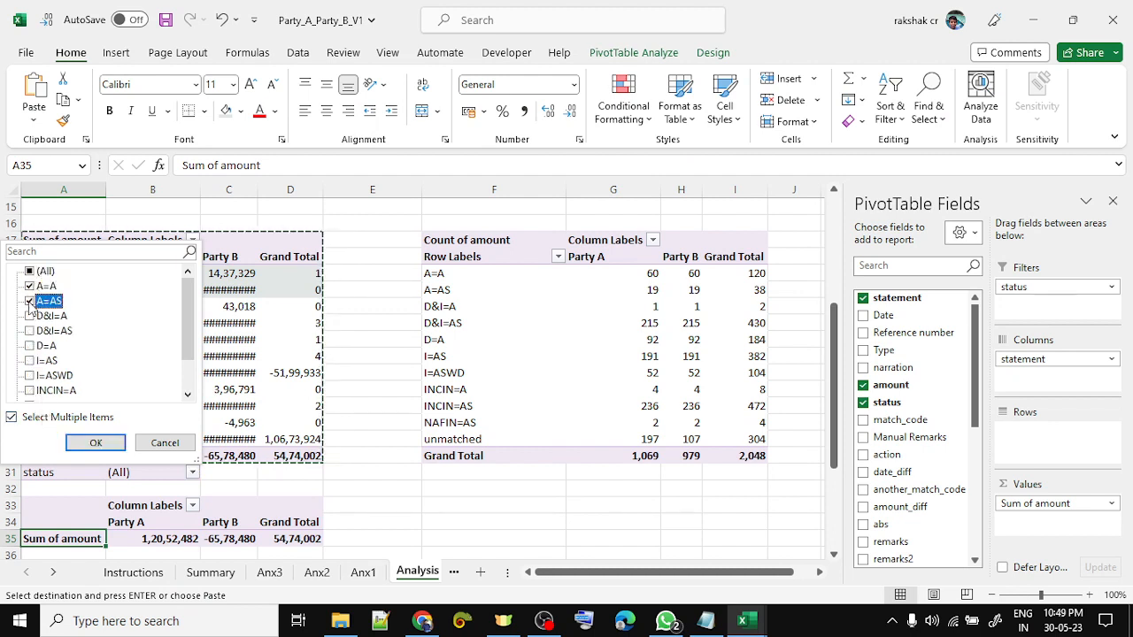
pyautogui.click(95, 443)
pyautogui.click(270, 475)
# - Insert blank rows above the lower status pivot
pyautogui.hotkey('shift', 'space')
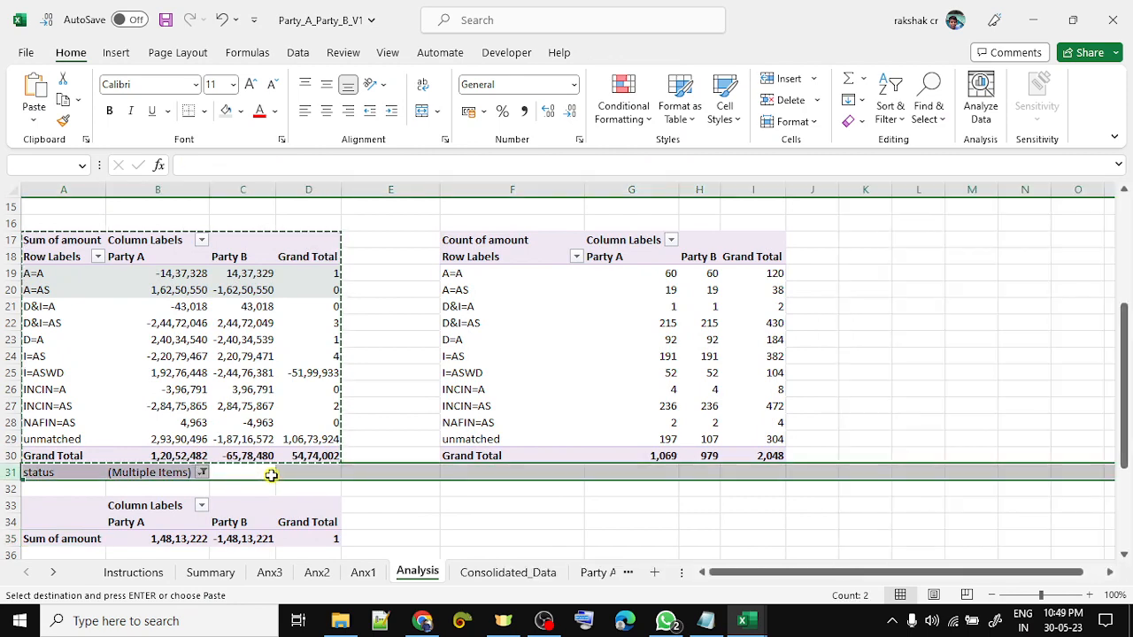
pyautogui.press('Down')
pyautogui.press('Escape')
pyautogui.press('Up')
pyautogui.hotkey('shift', 'space')
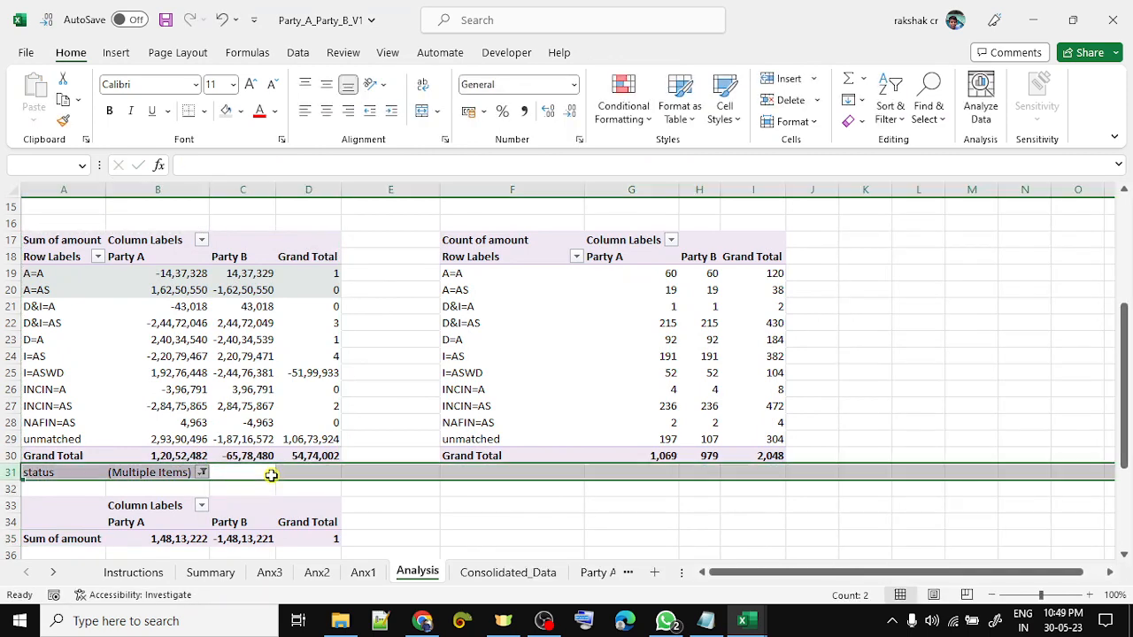
pyautogui.hotkey('ctrl', 'shift', '+')
pyautogui.hotkey('ctrl', 'shift', '+')
pyautogui.press('Down')
pyautogui.press('Down')
pyautogui.press('Down')
pyautogui.press('Down')
pyautogui.press('Down')
pyautogui.press('Down')
pyautogui.press('Down')
pyautogui.press('Down')
pyautogui.press('Down')
pyautogui.press('Down')
pyautogui.press('Down')
pyautogui.press('Down')
pyautogui.press('Down')
pyautogui.press('Up')
pyautogui.press('Up')
pyautogui.press('Up')
pyautogui.press('Up')
pyautogui.press('Up')
pyautogui.press('Up')
pyautogui.press('Up')
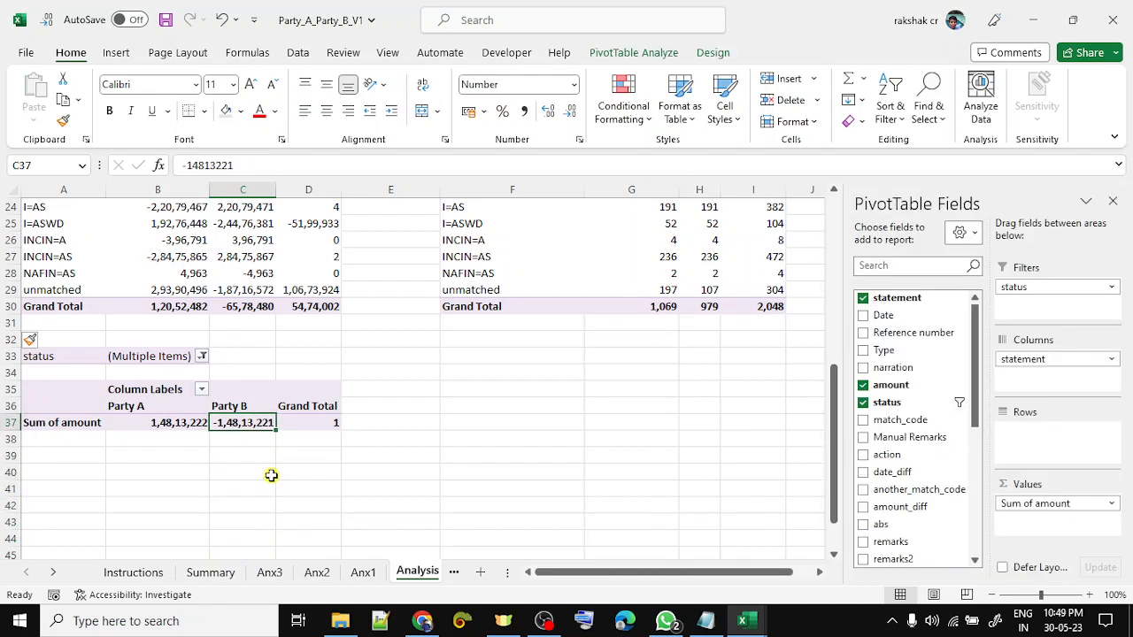
# - Replace statement and Sum of amount with match_code rows and nested Reference numbers
pyautogui.moveTo(1067, 361); pyautogui.dragTo(920, 382)
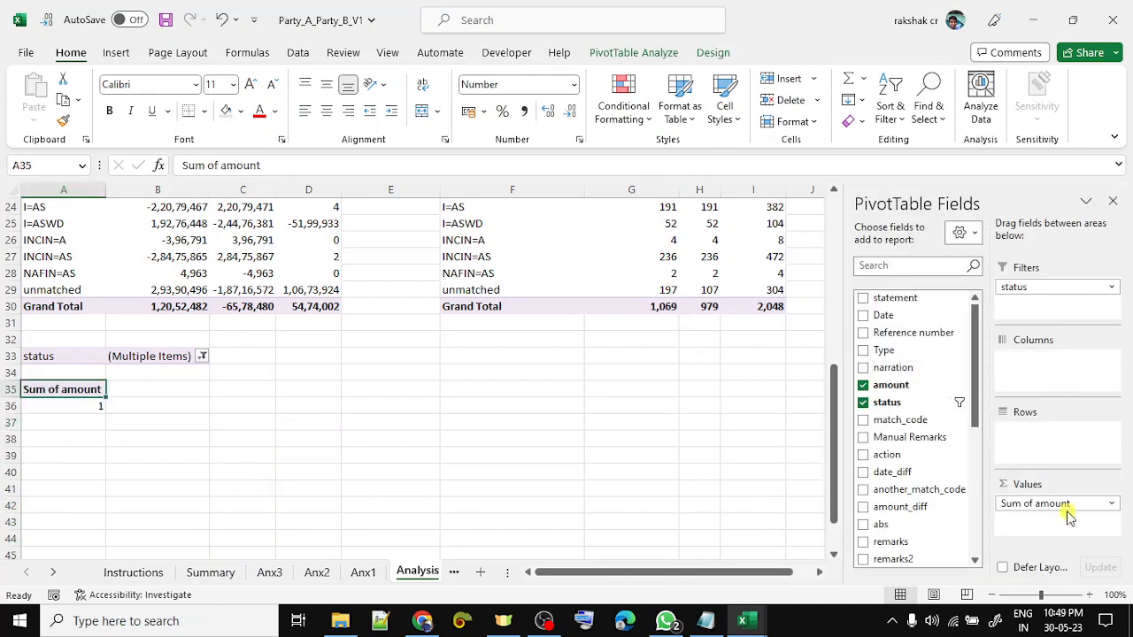
pyautogui.moveTo(1066, 505); pyautogui.dragTo(925, 478)
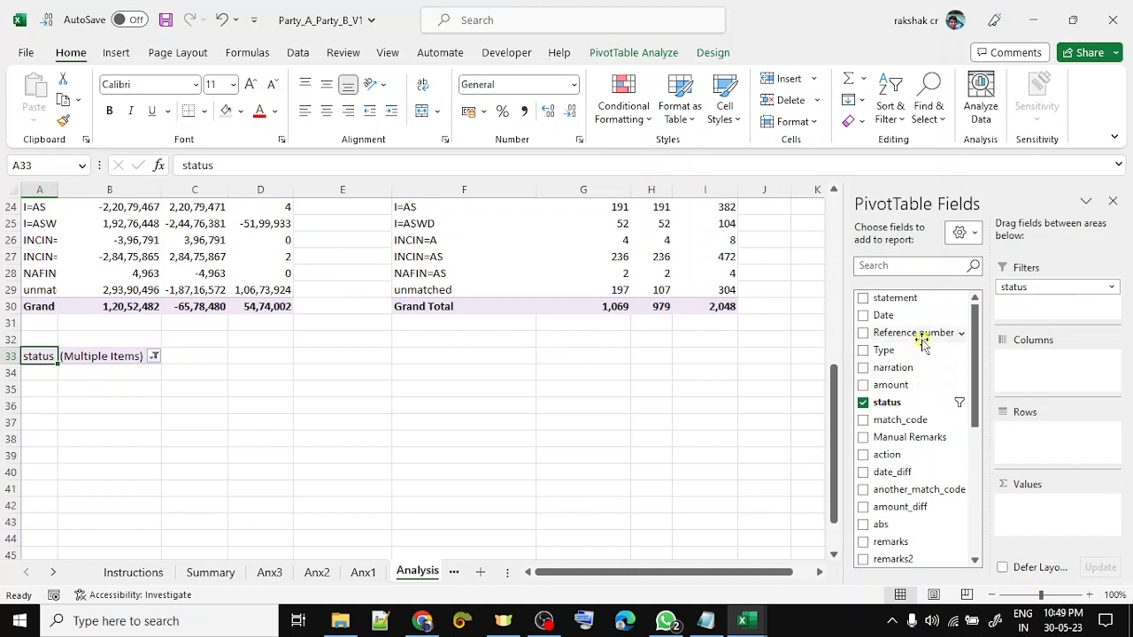
pyautogui.click(914, 420)
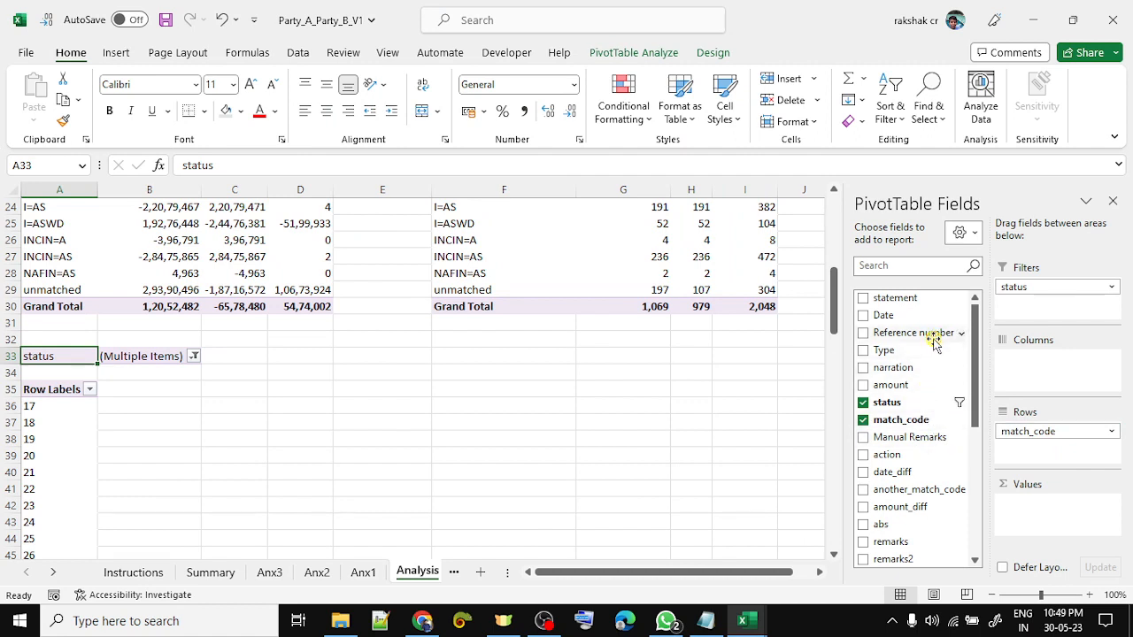
pyautogui.moveTo(934, 343); pyautogui.dragTo(1049, 452)
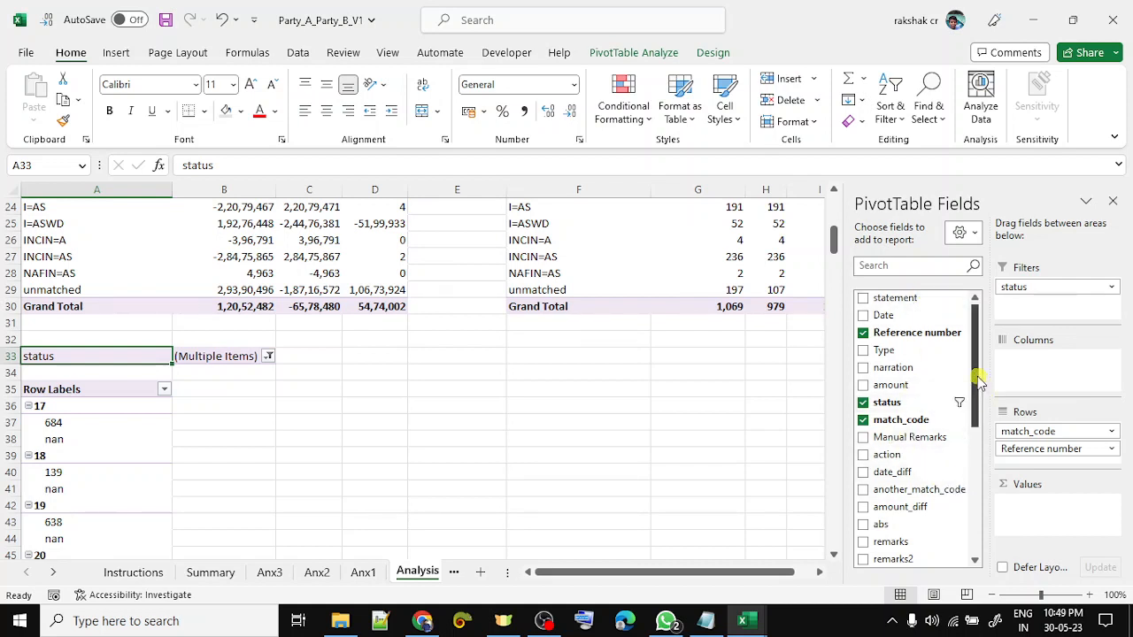
pyautogui.moveTo(976, 381); pyautogui.dragTo(977, 433)
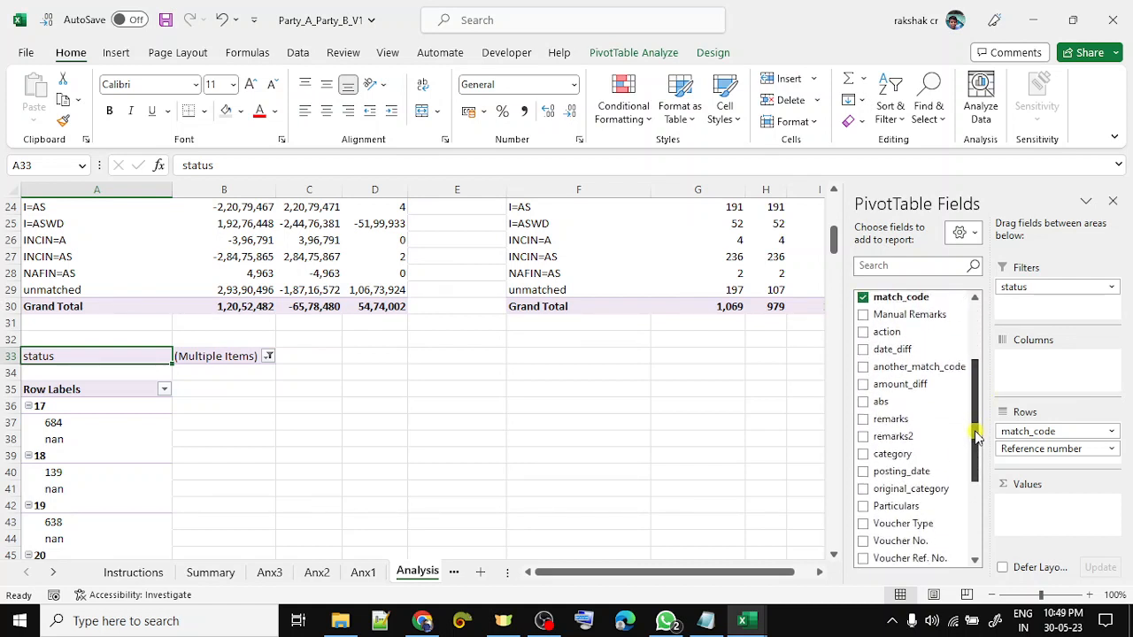
# - Filter the lower pivot by original_category to show only Invoices
pyautogui.moveTo(912, 496); pyautogui.dragTo(1035, 306)
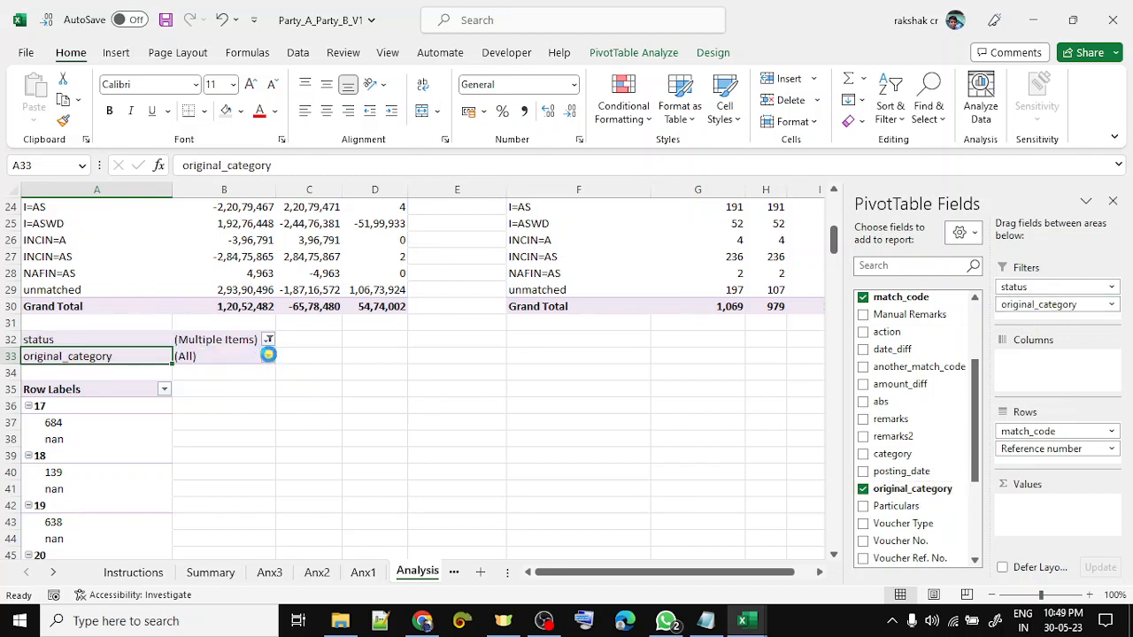
pyautogui.click(268, 355)
pyautogui.click(119, 424)
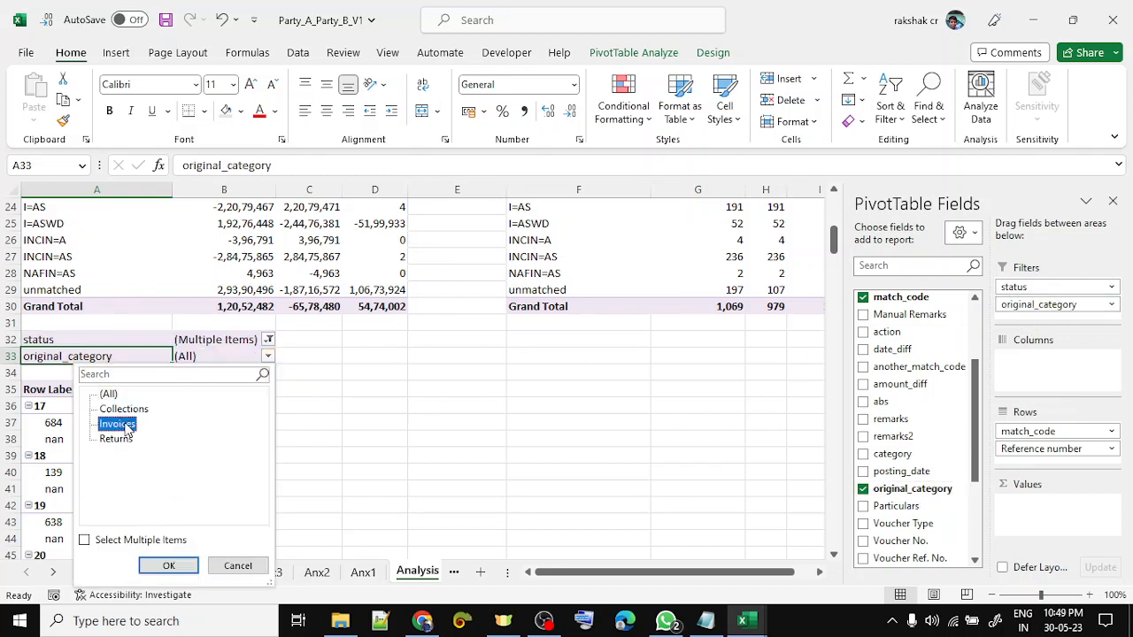
pyautogui.click(168, 567)
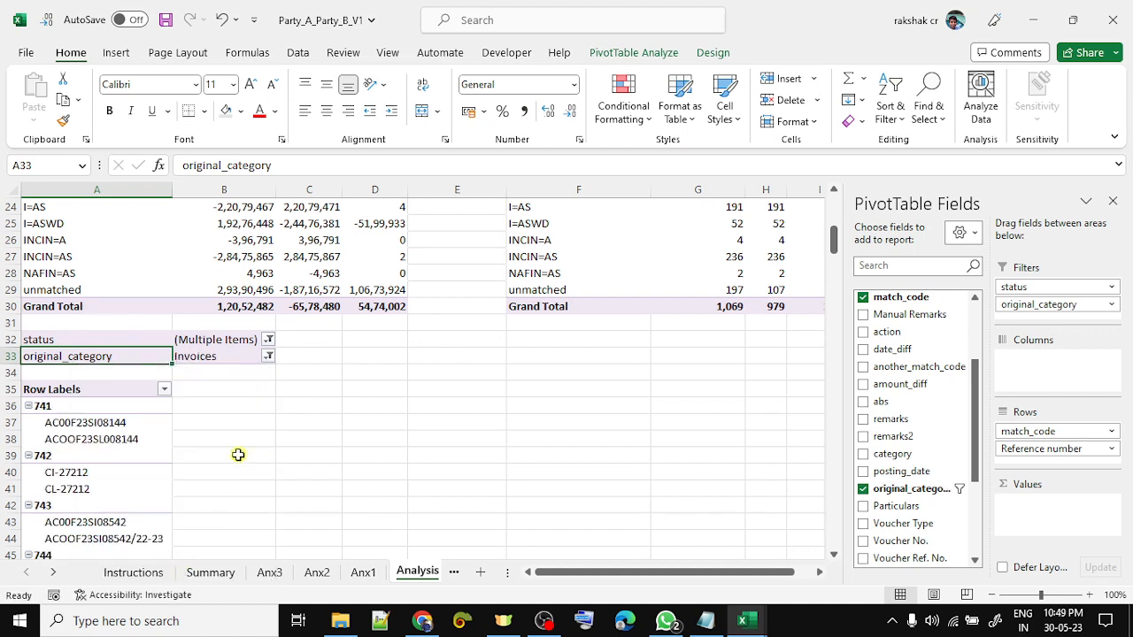
# - Type the heading 'My Status' in B35 beside the Row Labels
pyautogui.click(237, 440)
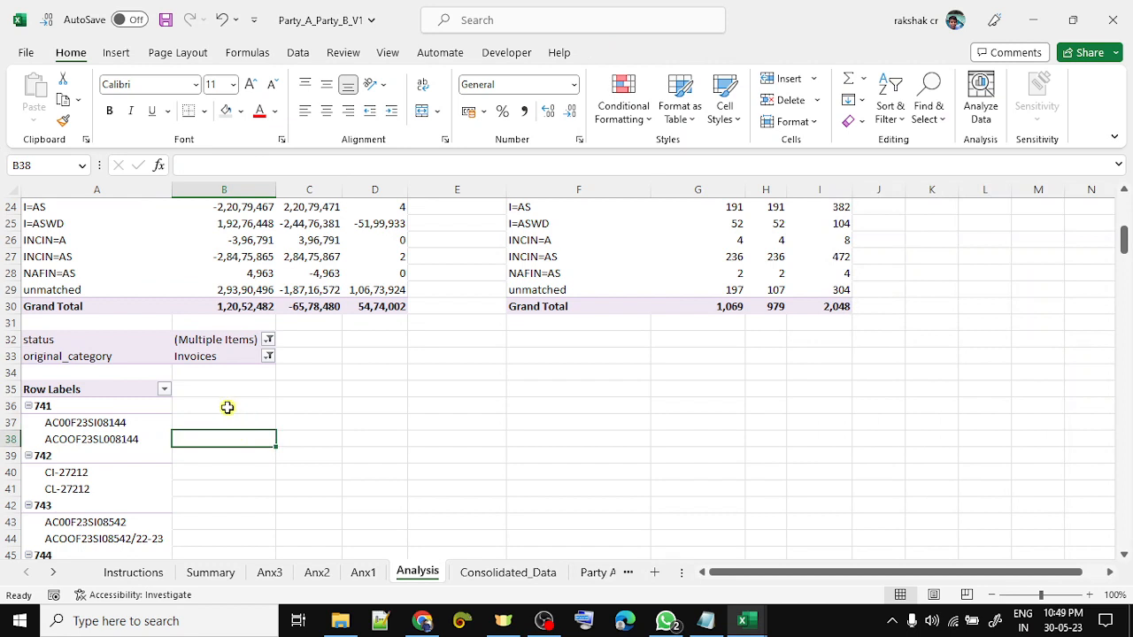
pyautogui.click(227, 407)
pyautogui.press('Left')
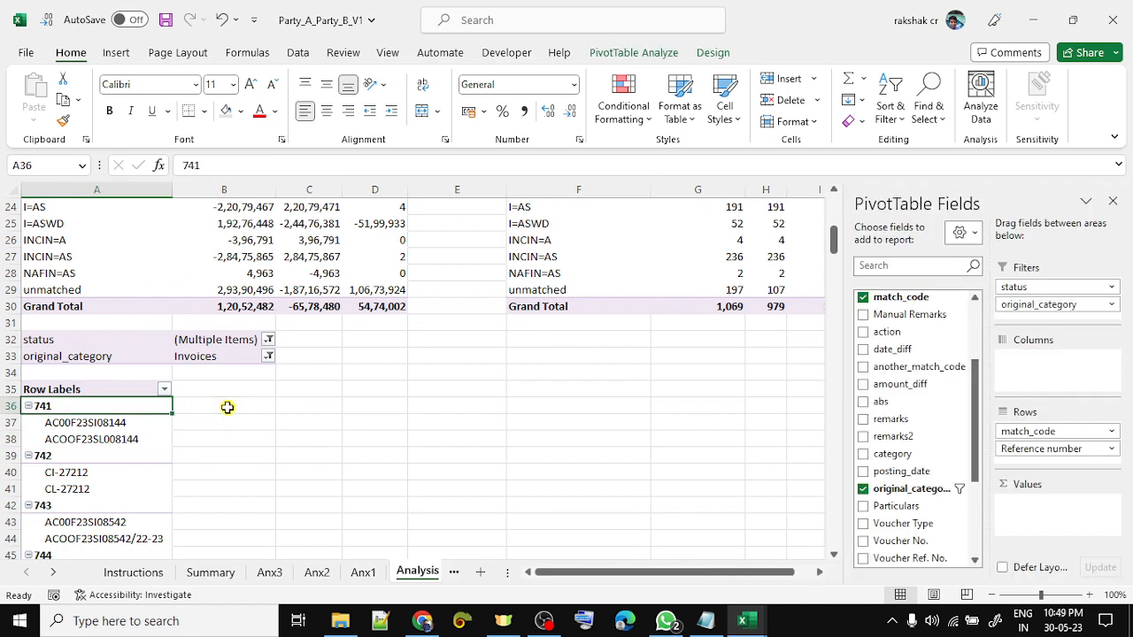
pyautogui.press('Right')
pyautogui.press('Up')
pyautogui.write('My')
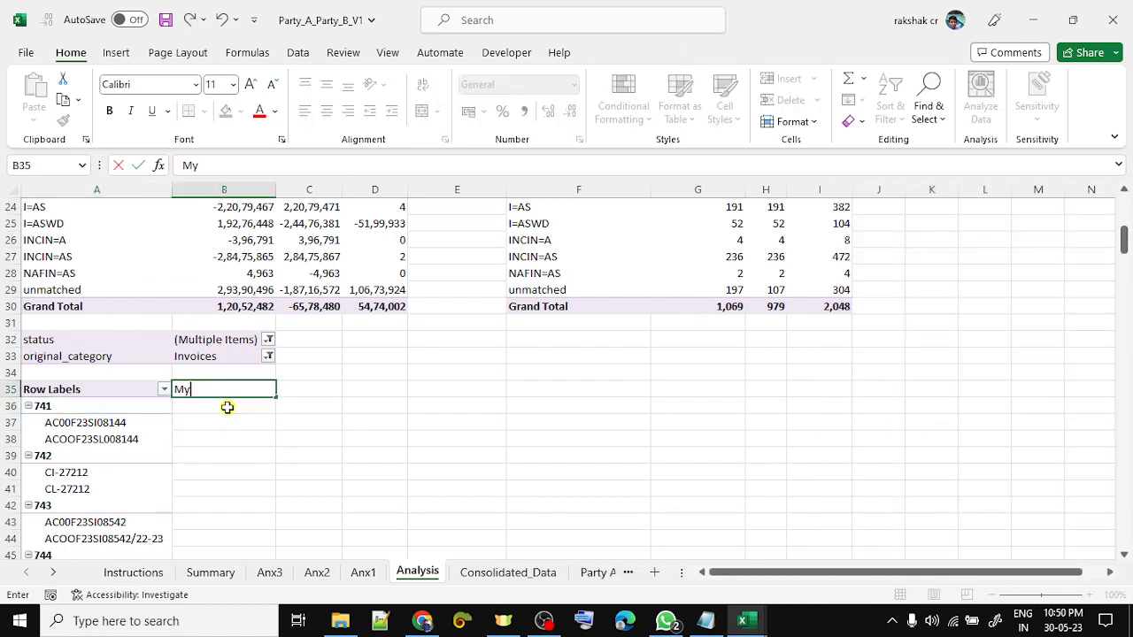
pyautogui.press('Return')
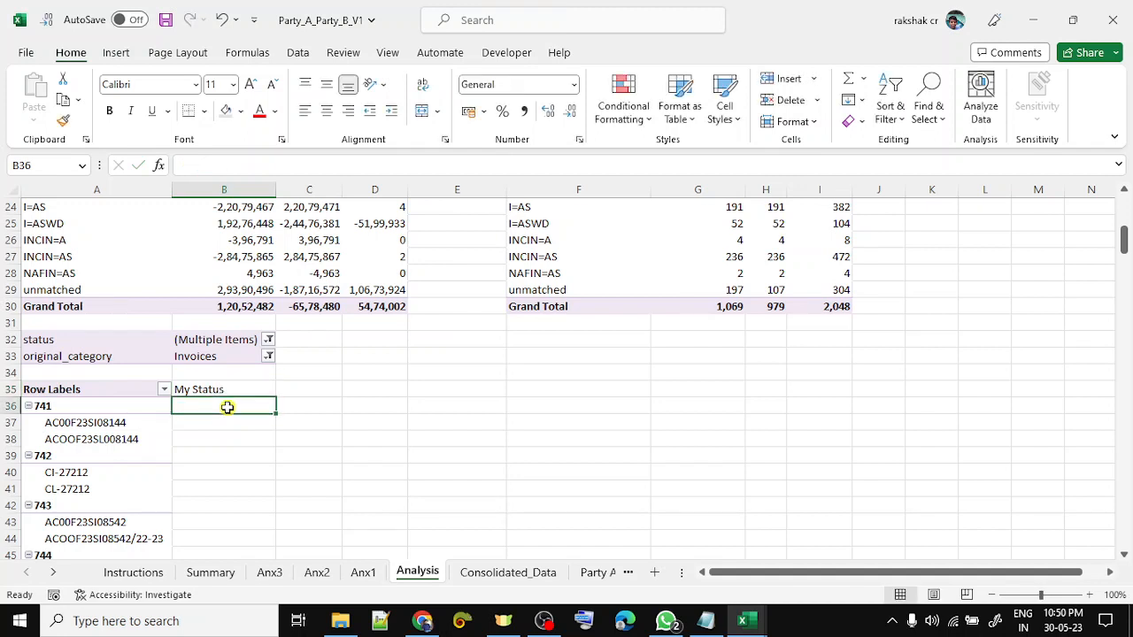
pyautogui.press('Down')
pyautogui.press('Down')
pyautogui.press('Down')
pyautogui.press('Down')
pyautogui.press('Down')
pyautogui.press('Down')
pyautogui.press('Down')
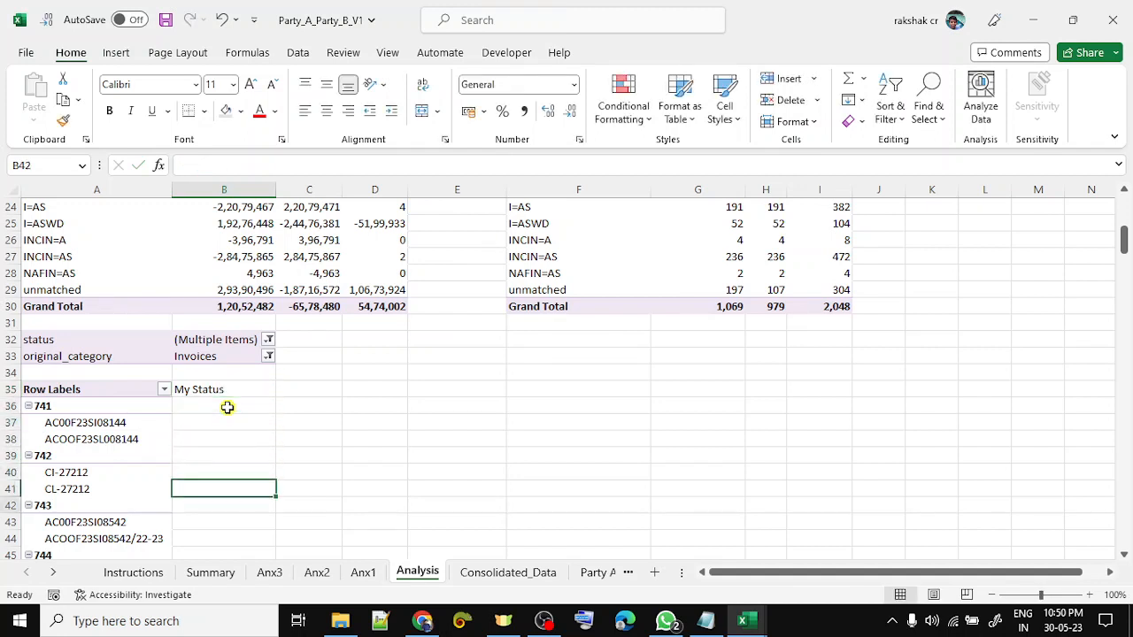
pyautogui.press('Down')
# - Check group 743's two references and mark group 744 as Not ok
pyautogui.press('Left')
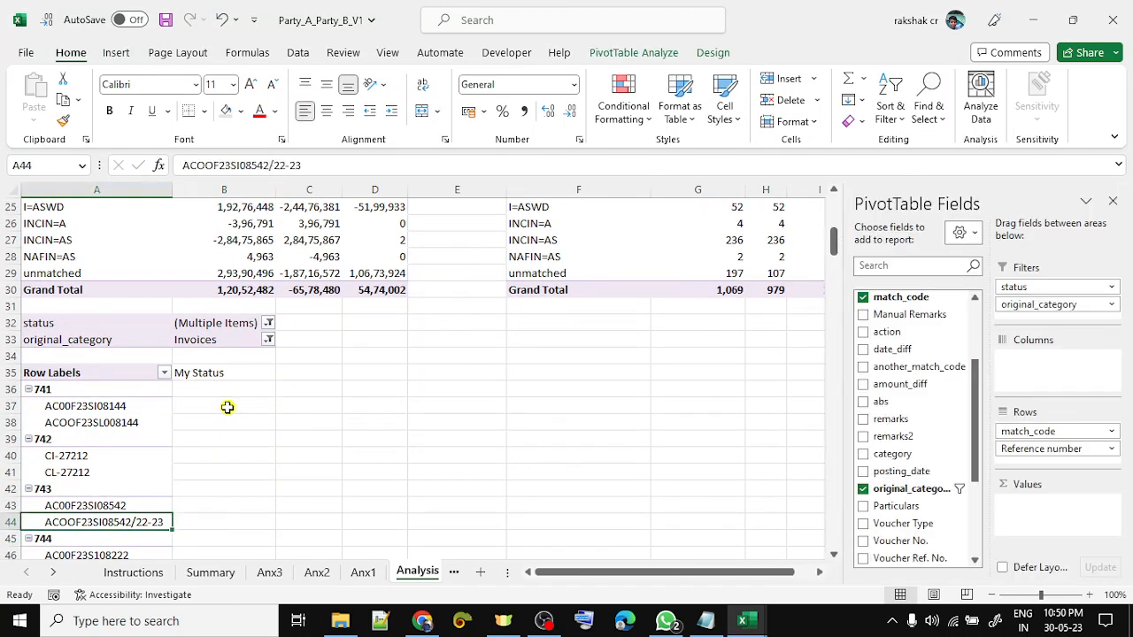
pyautogui.press('Up')
pyautogui.press('Up')
pyautogui.press('Down')
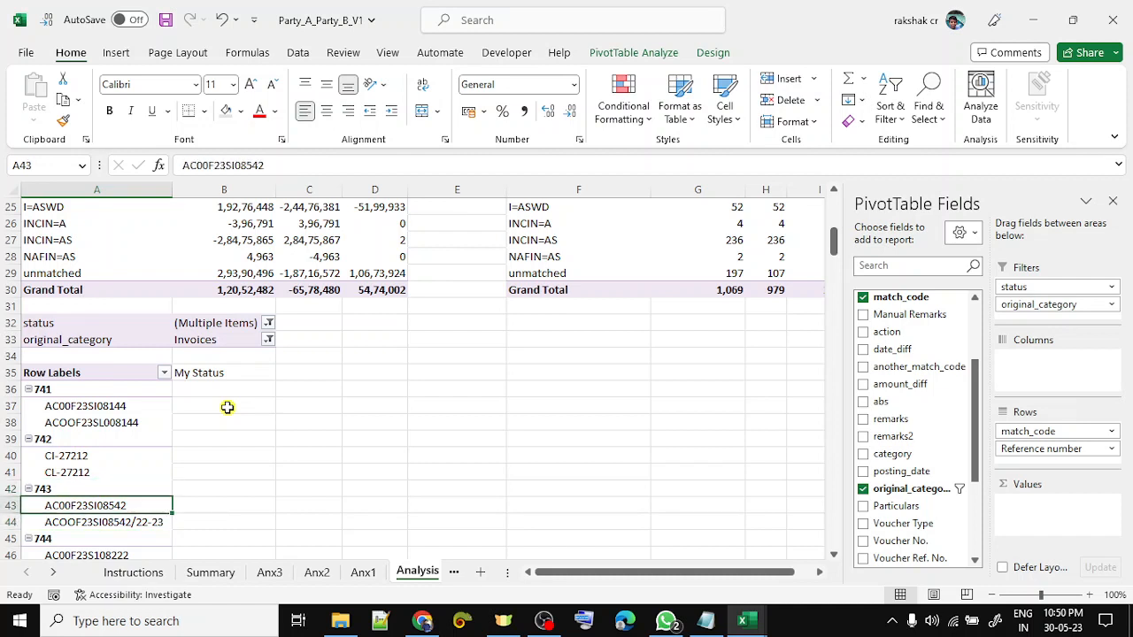
pyautogui.hotkey('shift', 'Down')
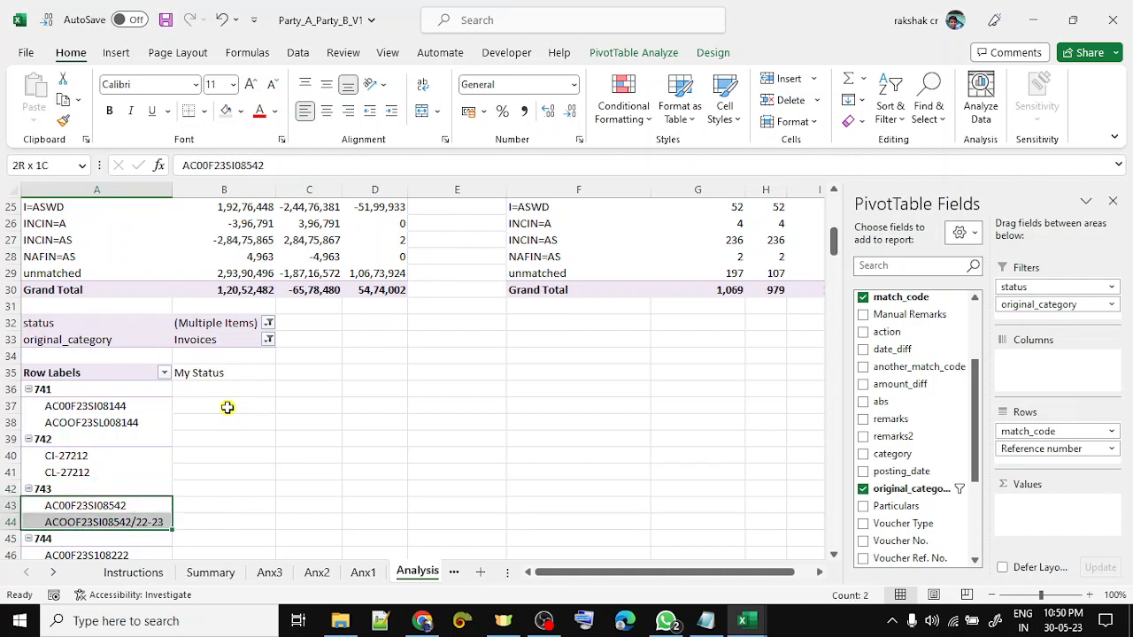
pyautogui.press('Right')
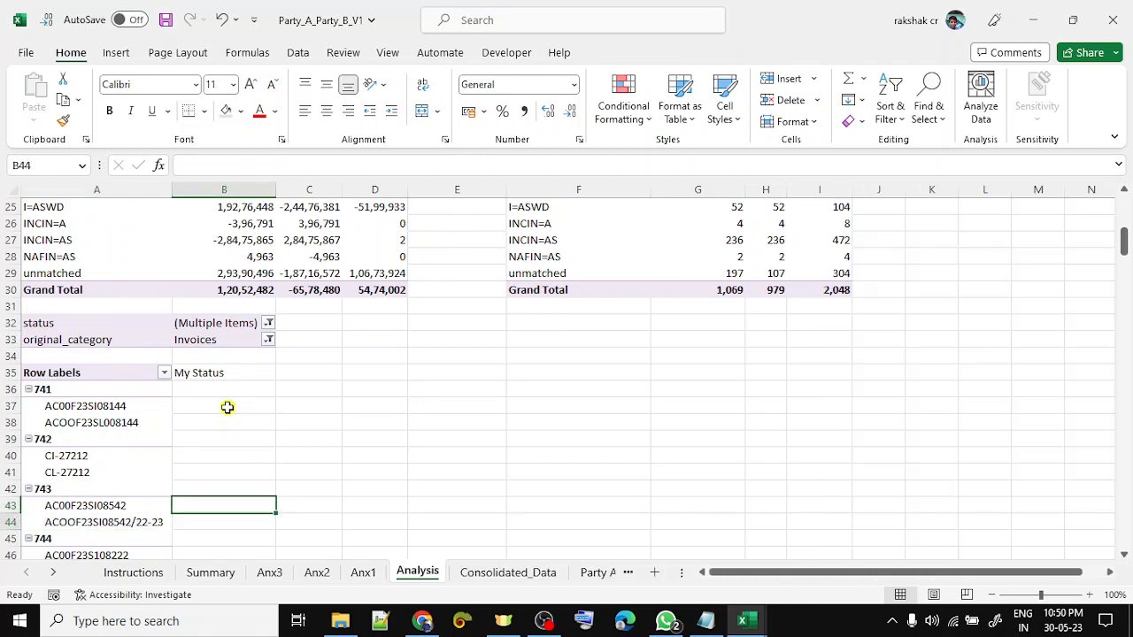
pyautogui.press('Down')
pyautogui.press('Down')
pyautogui.press('Down')
pyautogui.press('Down')
pyautogui.press('Down')
pyautogui.press('Up')
pyautogui.press('Up')
pyautogui.press('Up')
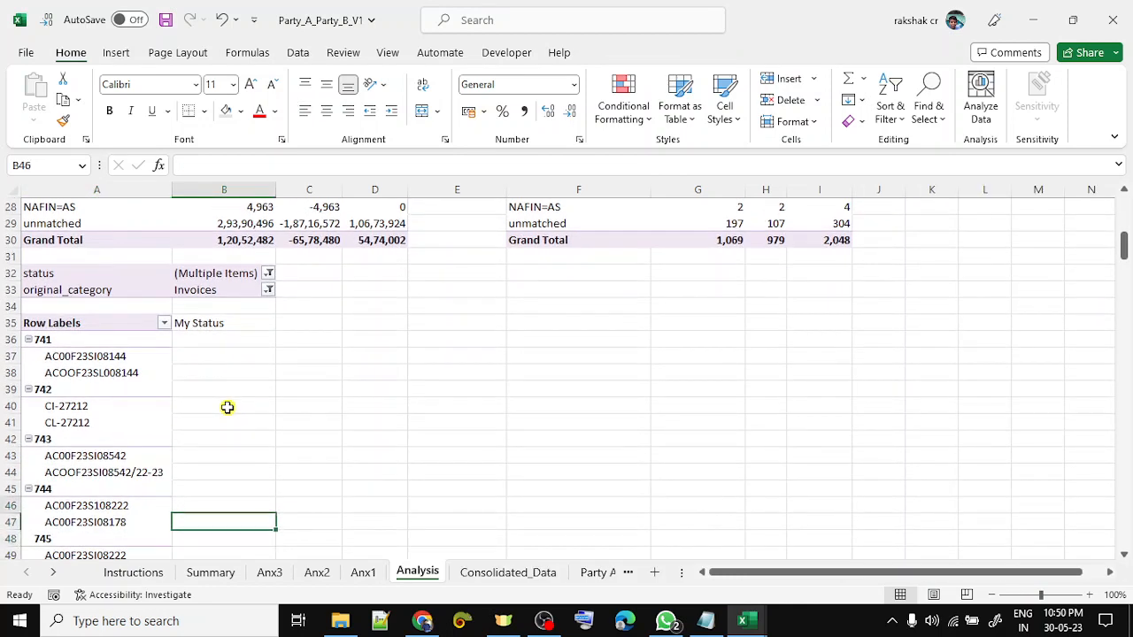
pyautogui.write('Not ok')
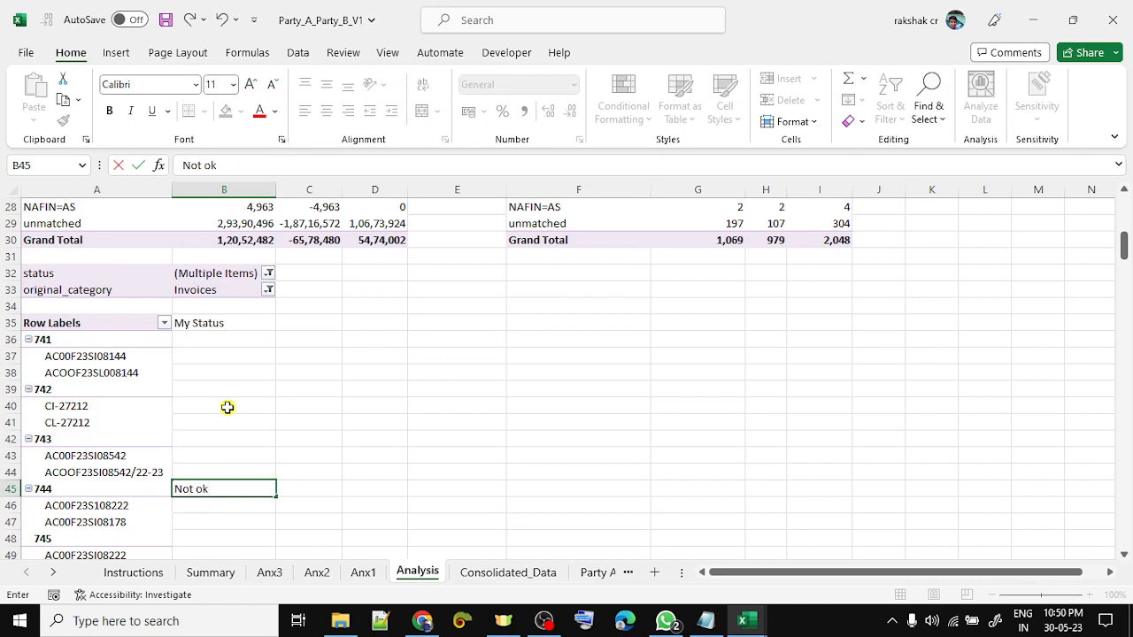
pyautogui.press('Return')
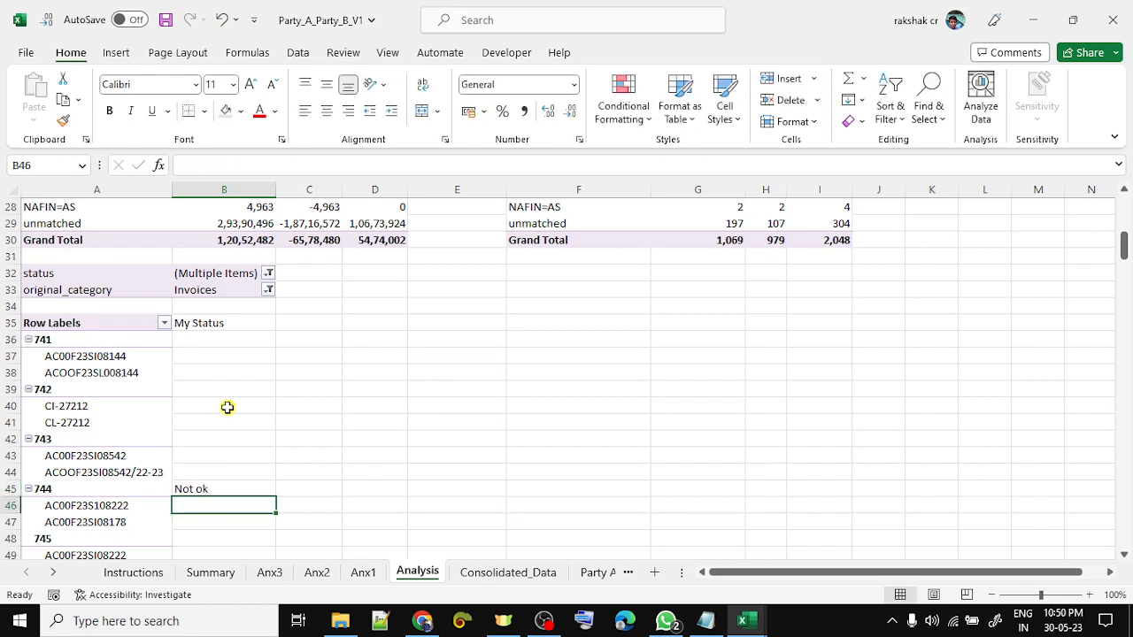
# - Copy the Not ok status and paste it beside groups 745 and 748
pyautogui.press('Left')
pyautogui.hotkey('shift', 'Down')
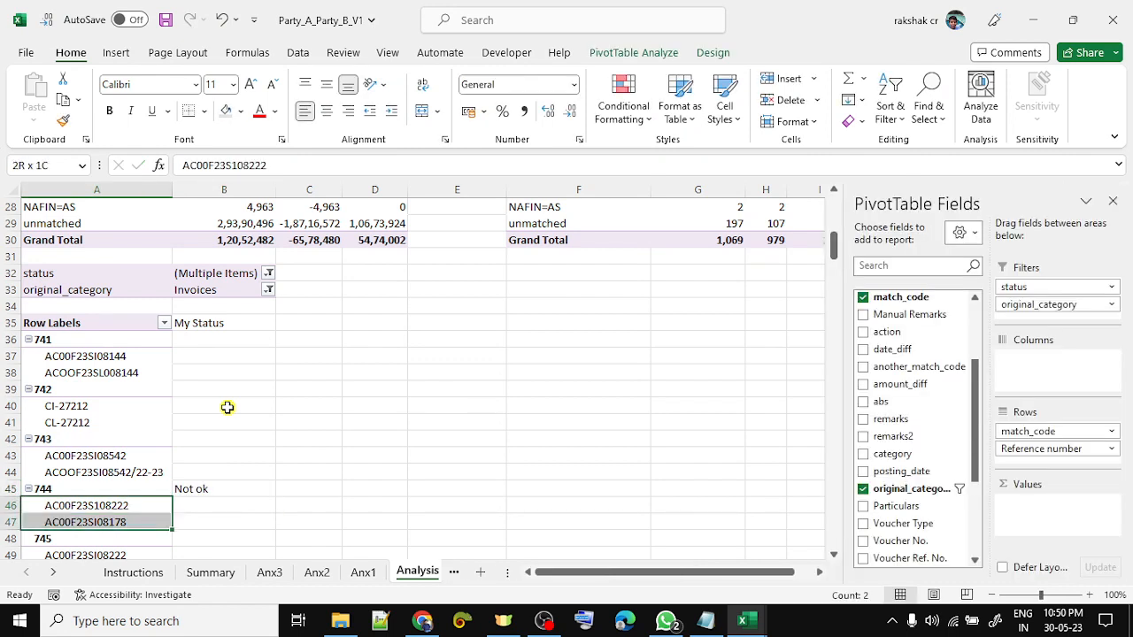
pyautogui.press('Right')
pyautogui.press('Up')
pyautogui.hotkey('ctrl', 'c')
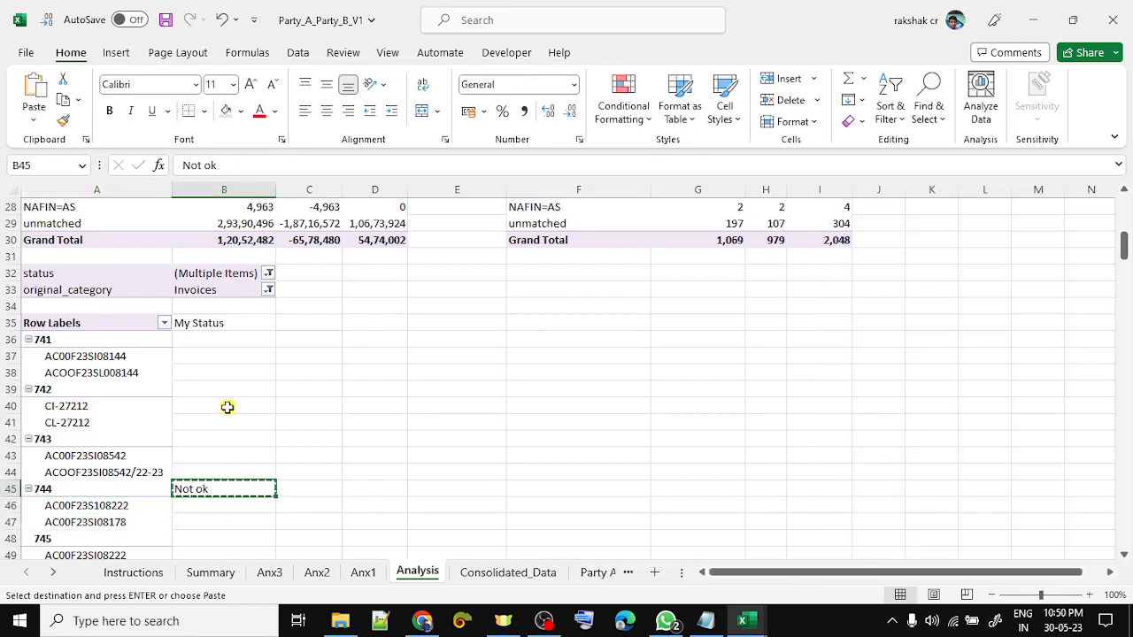
pyautogui.press('Down')
pyautogui.press('Down')
pyautogui.press('Down')
pyautogui.press('Down')
pyautogui.press('Down')
pyautogui.press('Down')
pyautogui.press('Down')
pyautogui.press('Up')
pyautogui.press('Up')
pyautogui.press('Up')
pyautogui.press('Up')
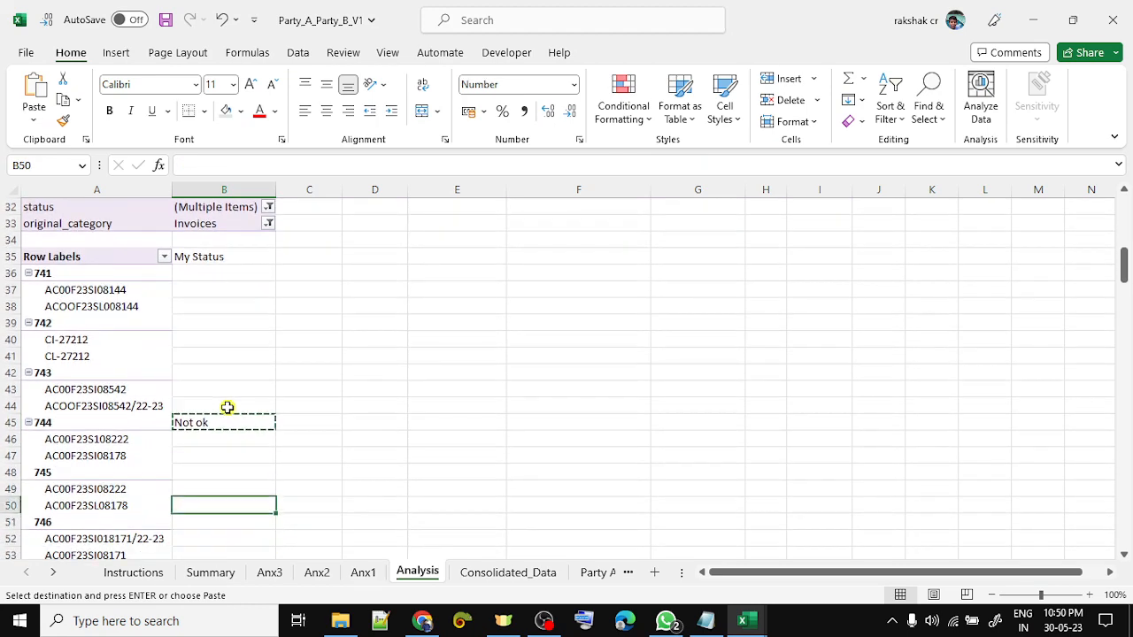
pyautogui.hotkey('ctrl', 'v')
pyautogui.press('Down')
pyautogui.press('Down')
pyautogui.press('Down')
pyautogui.press('Down')
pyautogui.press('Down')
pyautogui.press('Down')
pyautogui.press('Down')
pyautogui.press('Down')
pyautogui.press('Down')
pyautogui.press('Down')
pyautogui.press('Down')
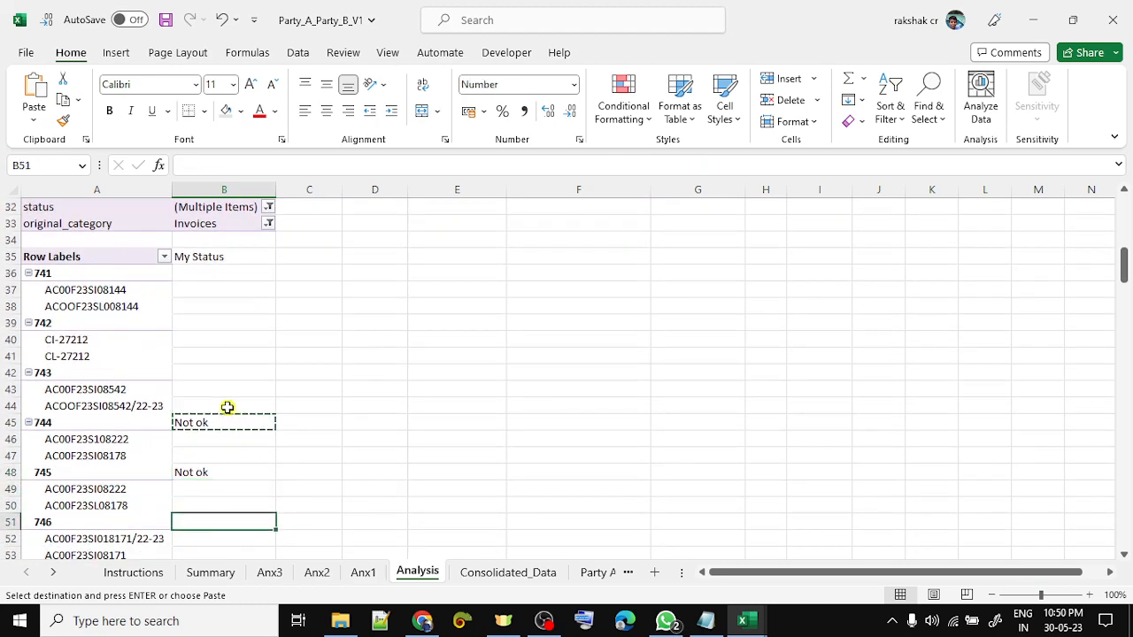
pyautogui.press('Down')
pyautogui.press('Down')
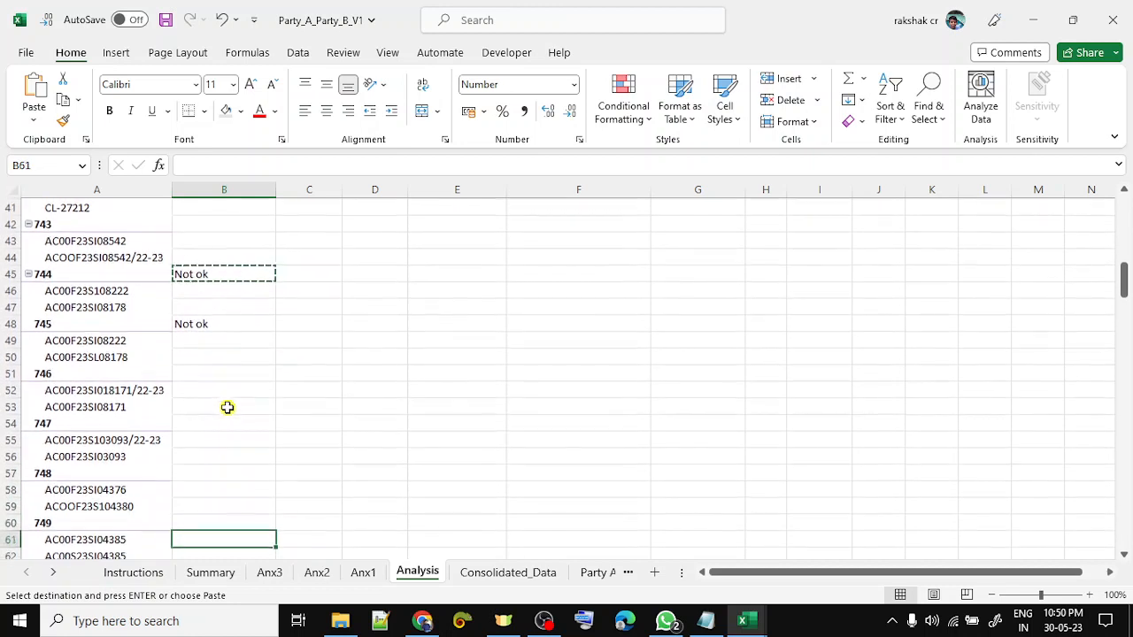
pyautogui.press('Up')
pyautogui.press('Up')
pyautogui.press('Up')
pyautogui.press('Up')
pyautogui.hotkey('ctrl', 'v')
# - Review group 748's references and enter Not ok beside group 751
pyautogui.press('Down')
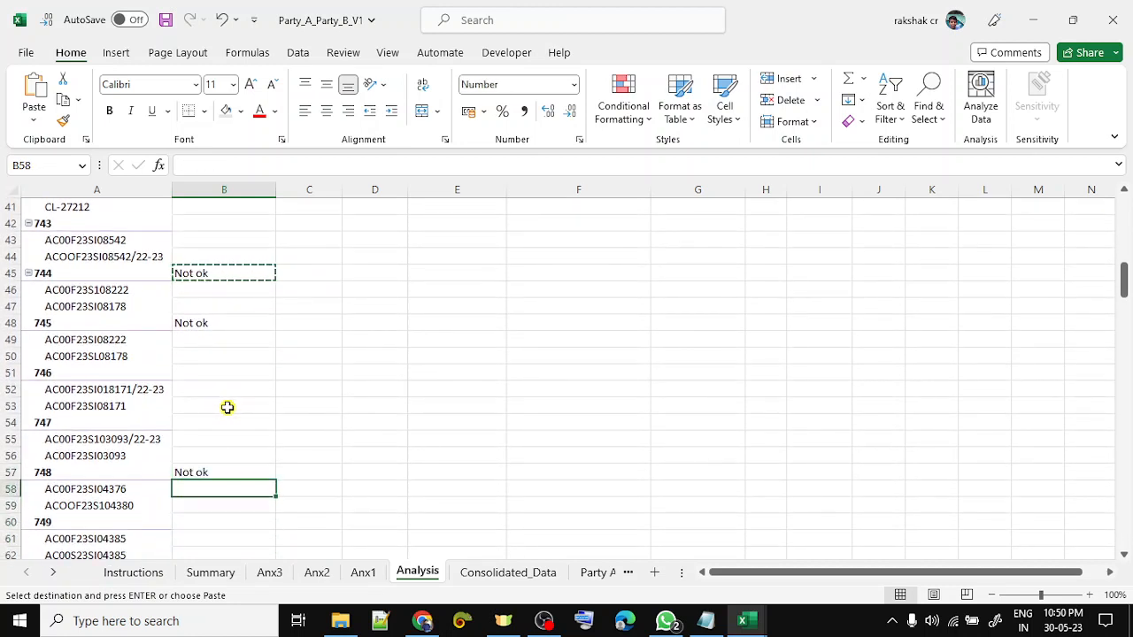
pyautogui.press('Left')
pyautogui.press('Up')
pyautogui.hotkey('shift', 'Down')
pyautogui.hotkey('shift', 'Down')
pyautogui.press('Down')
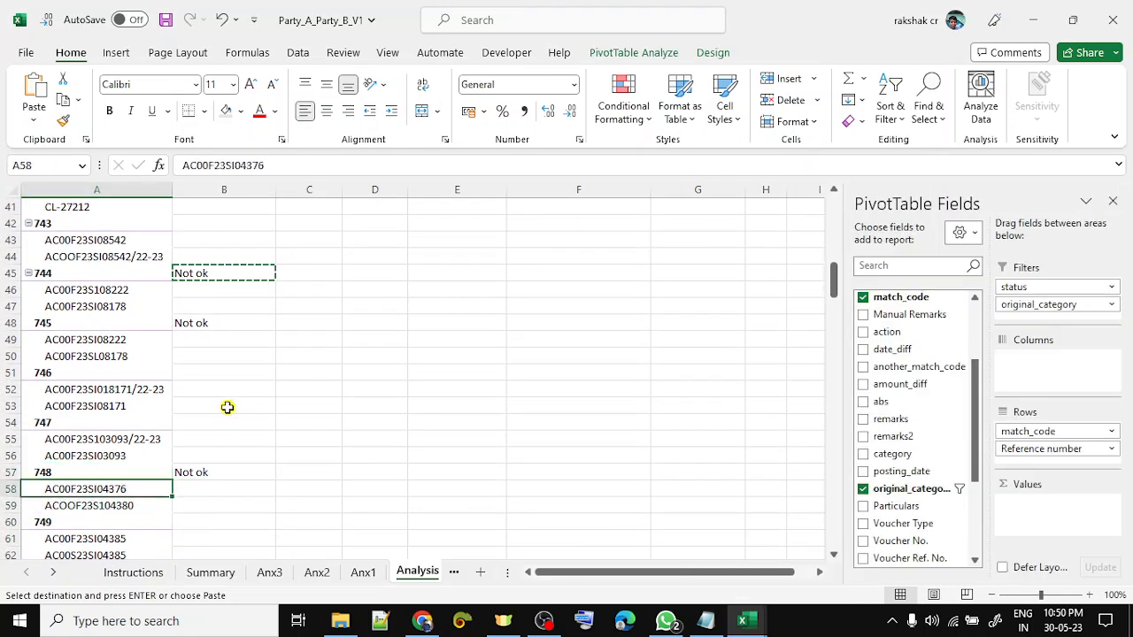
pyautogui.hotkey('shift', 'Down')
pyautogui.press('Down')
pyautogui.press('Down')
pyautogui.press('Down')
pyautogui.press('Down')
pyautogui.press('Down')
pyautogui.press('Down')
pyautogui.press('Down')
pyautogui.press('Down')
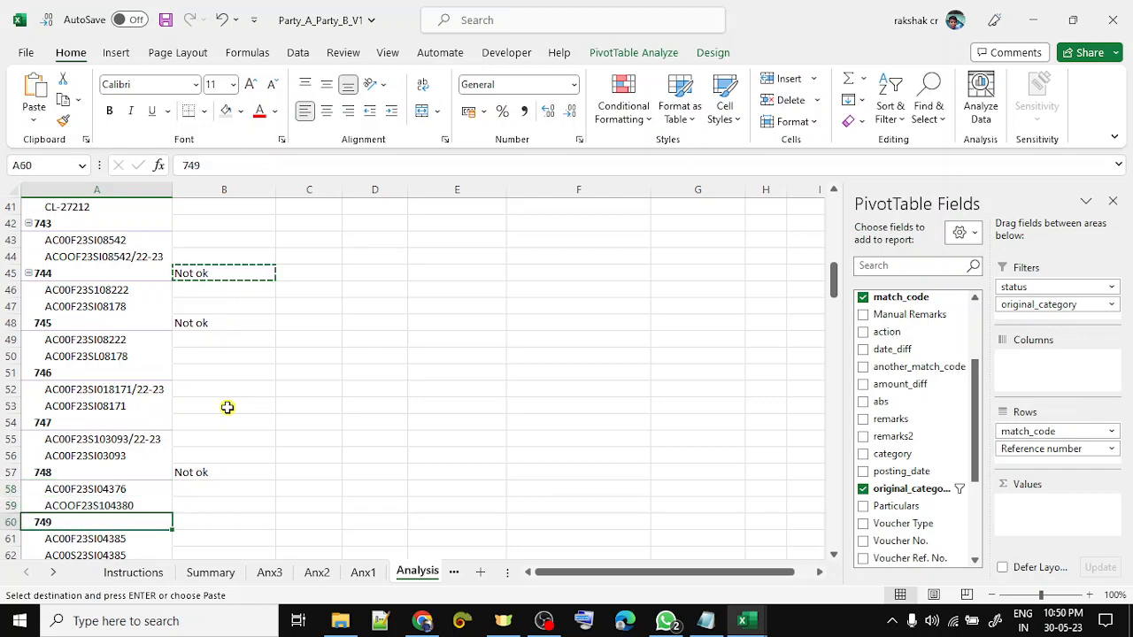
pyautogui.press('Down')
pyautogui.press('Down')
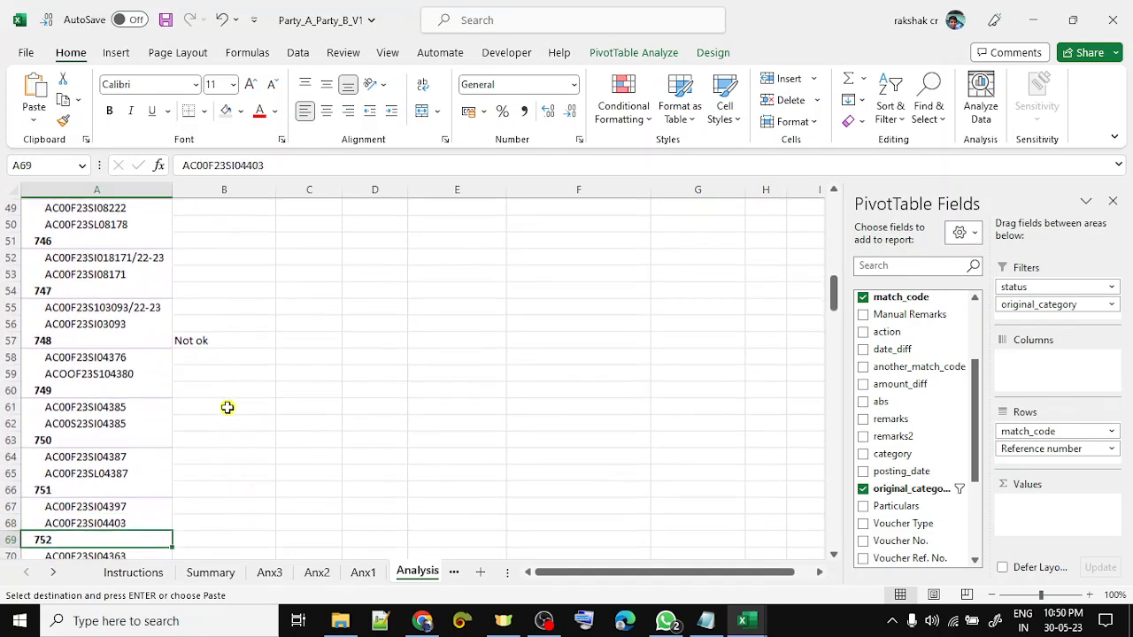
pyautogui.press('Up')
pyautogui.press('Up')
pyautogui.press('Right')
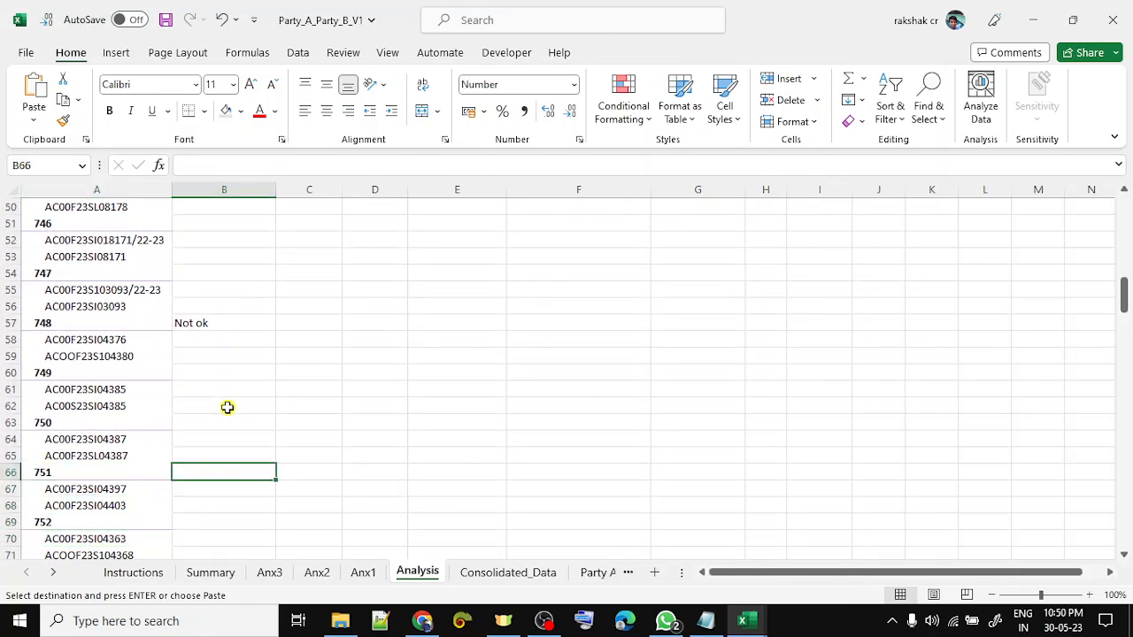
pyautogui.write('Not')
pyautogui.hotkey('ctrl', 'Return')
# - Paste Not ok beside match groups 753, 754 and 755
pyautogui.hotkey('ctrl', 'c')
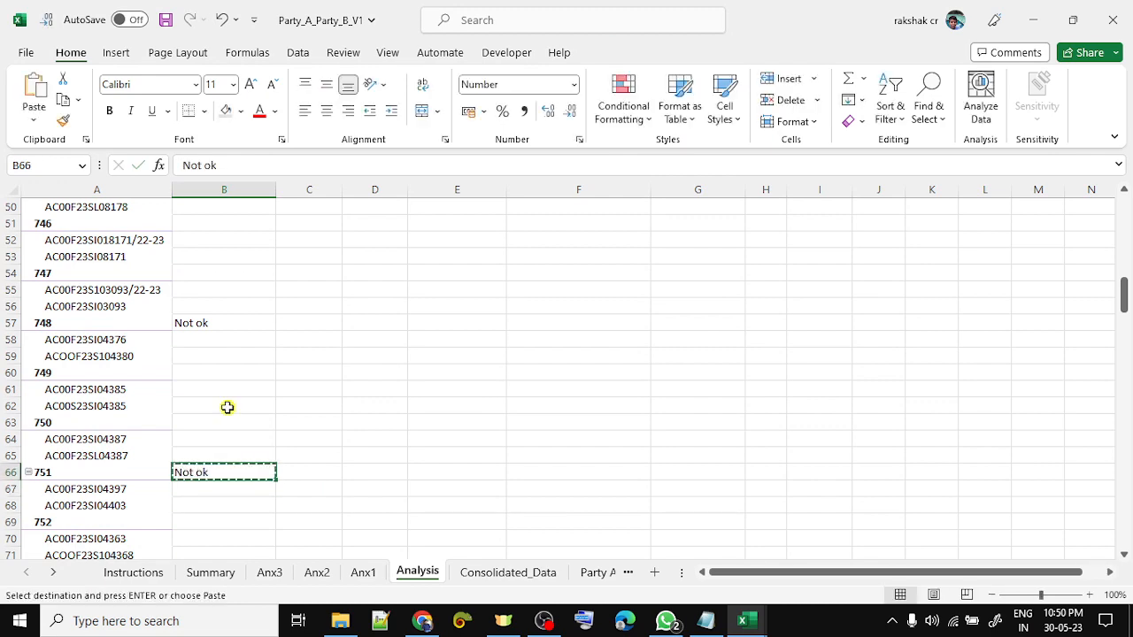
pyautogui.press('Down')
pyautogui.press('Down')
pyautogui.press('Down')
pyautogui.press('Down')
pyautogui.press('Down')
pyautogui.press('Down')
pyautogui.press('Down')
pyautogui.press('Down')
pyautogui.press('Down')
pyautogui.press('Down')
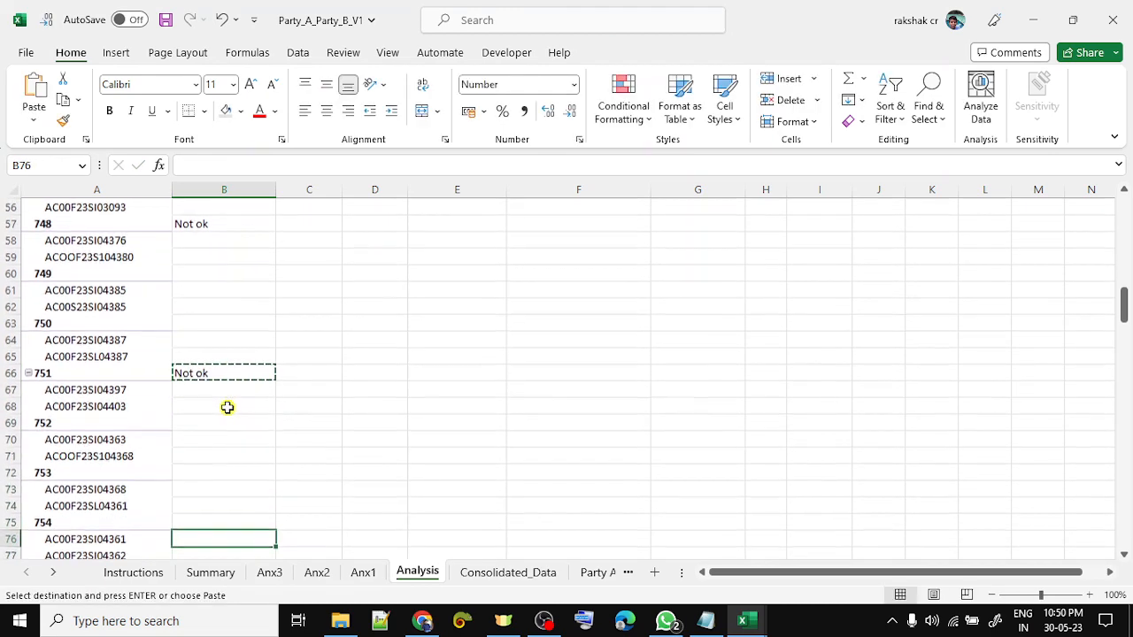
pyautogui.press('Up')
pyautogui.press('Up')
pyautogui.press('Up')
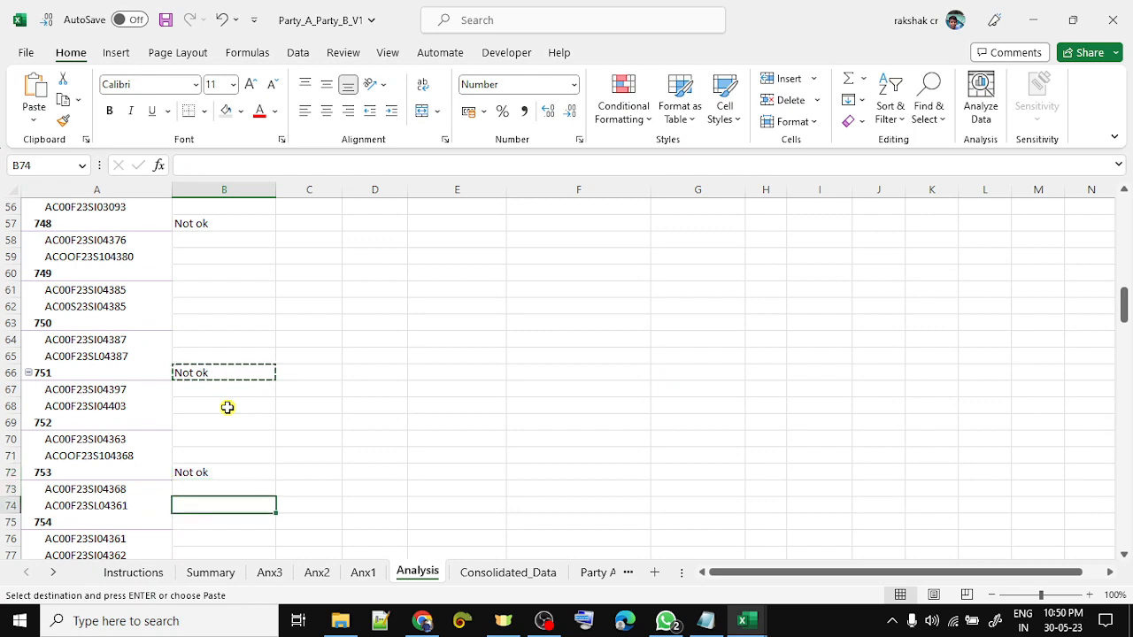
pyautogui.press('Up')
pyautogui.hotkey('ctrl', 'v')
pyautogui.press('Down')
pyautogui.press('Down')
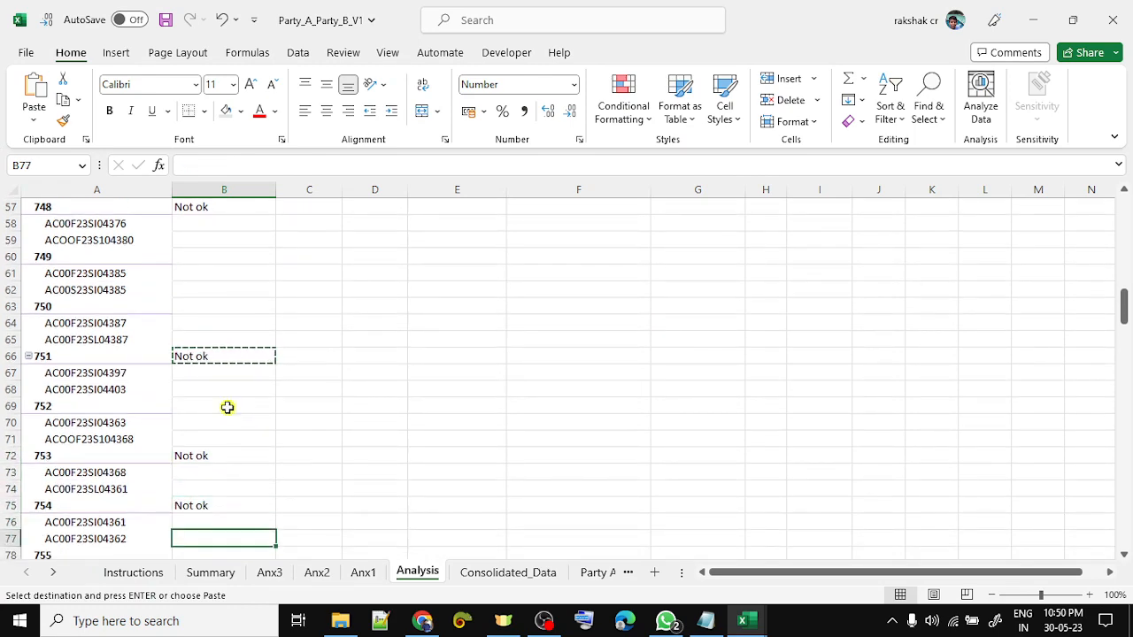
pyautogui.press('Down')
pyautogui.press('Down')
pyautogui.press('Down')
pyautogui.press('Down')
pyautogui.press('Down')
pyautogui.press('Up')
pyautogui.press('Up')
pyautogui.press('Up')
pyautogui.press('Up')
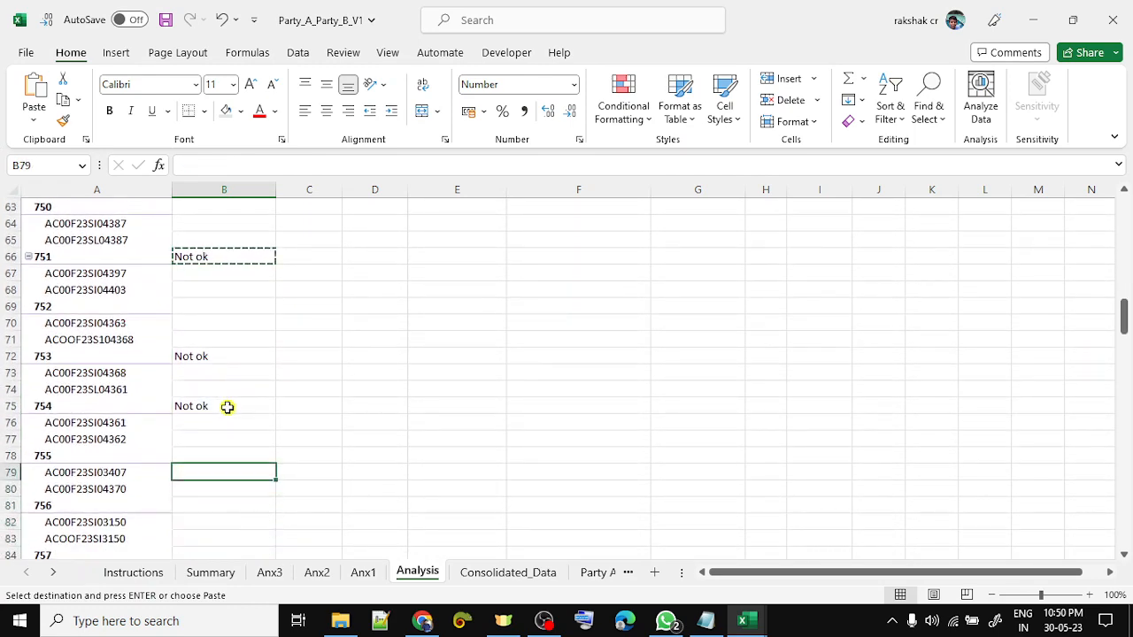
pyautogui.hotkey('ctrl', 'v')
pyautogui.press('Down')
pyautogui.press('Down')
pyautogui.press('Down')
pyautogui.press('Down')
pyautogui.press('Down')
pyautogui.press('Down')
pyautogui.press('Down')
pyautogui.press('Down')
pyautogui.press('Down')
pyautogui.press('Down')
pyautogui.press('Down')
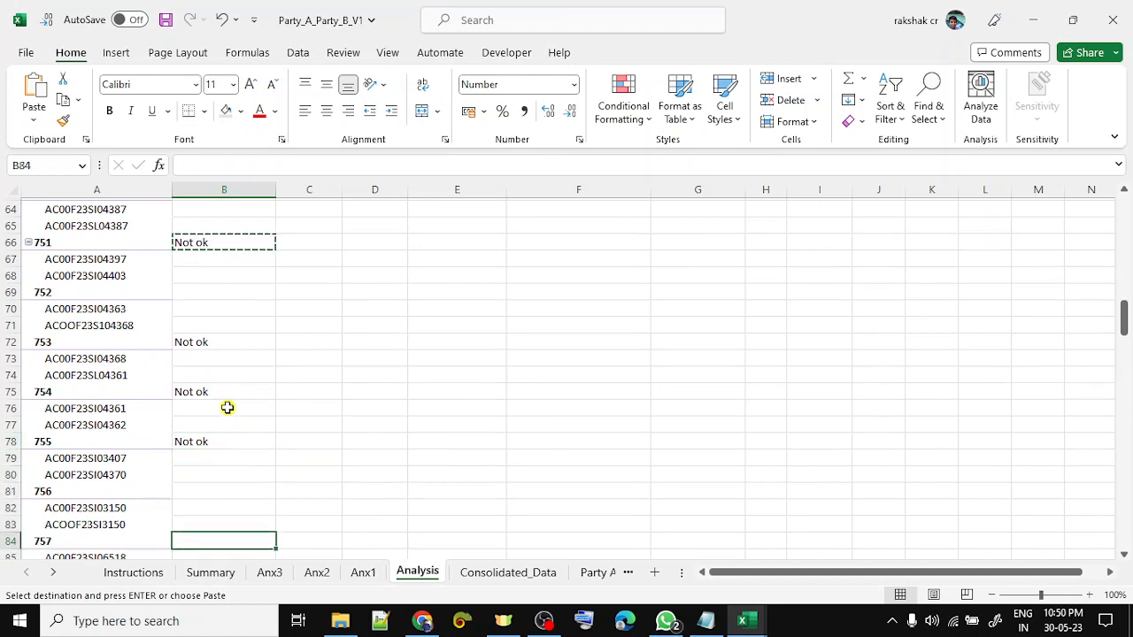
# - Mark match group 769 as 'Not ok' in the My Status column
pyautogui.press('Down')
pyautogui.press('Down')
pyautogui.press('Down')
pyautogui.press('Down')
pyautogui.press('Down')
pyautogui.press('Down')
pyautogui.press('Down')
pyautogui.press('Down')
pyautogui.press('Down')
pyautogui.press('Down')
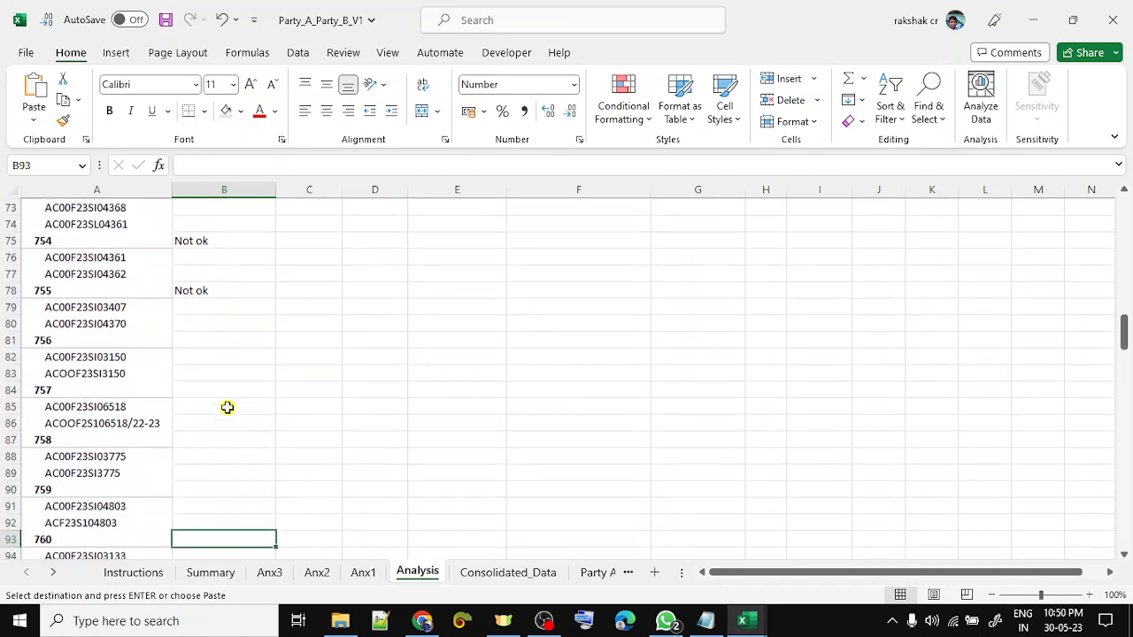
pyautogui.press('Down')
pyautogui.press('Down')
pyautogui.press('Down')
pyautogui.press('Down')
pyautogui.press('Down')
pyautogui.press('Down')
pyautogui.press('Down')
pyautogui.press('Down')
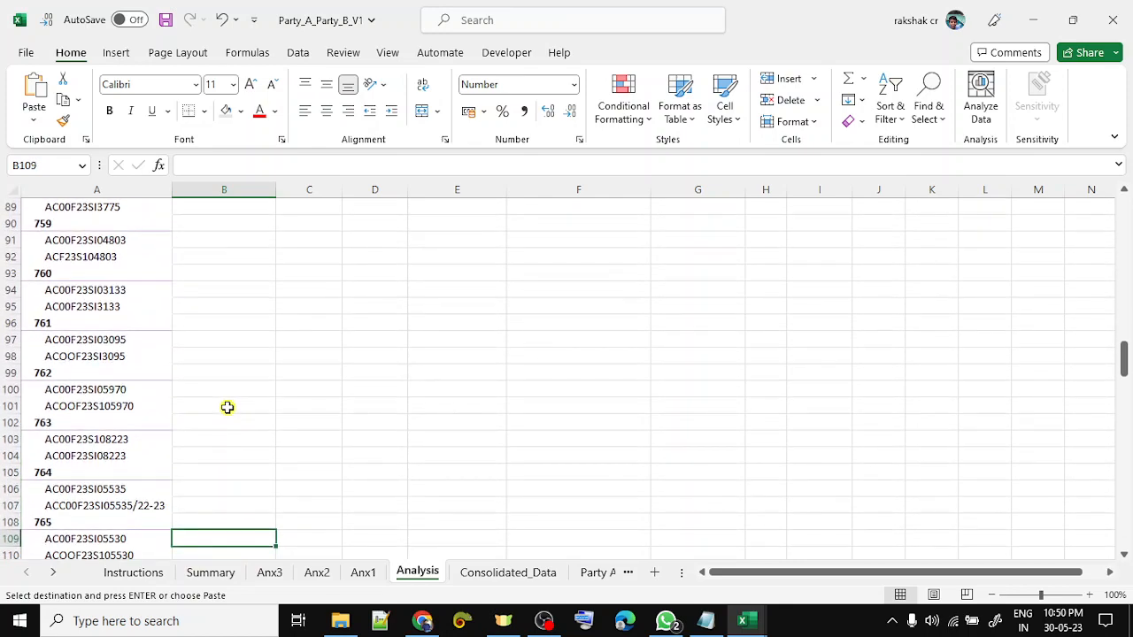
pyautogui.press('Down')
pyautogui.press('Down')
pyautogui.press('Down')
pyautogui.press('Down')
pyautogui.press('Down')
pyautogui.press('Down')
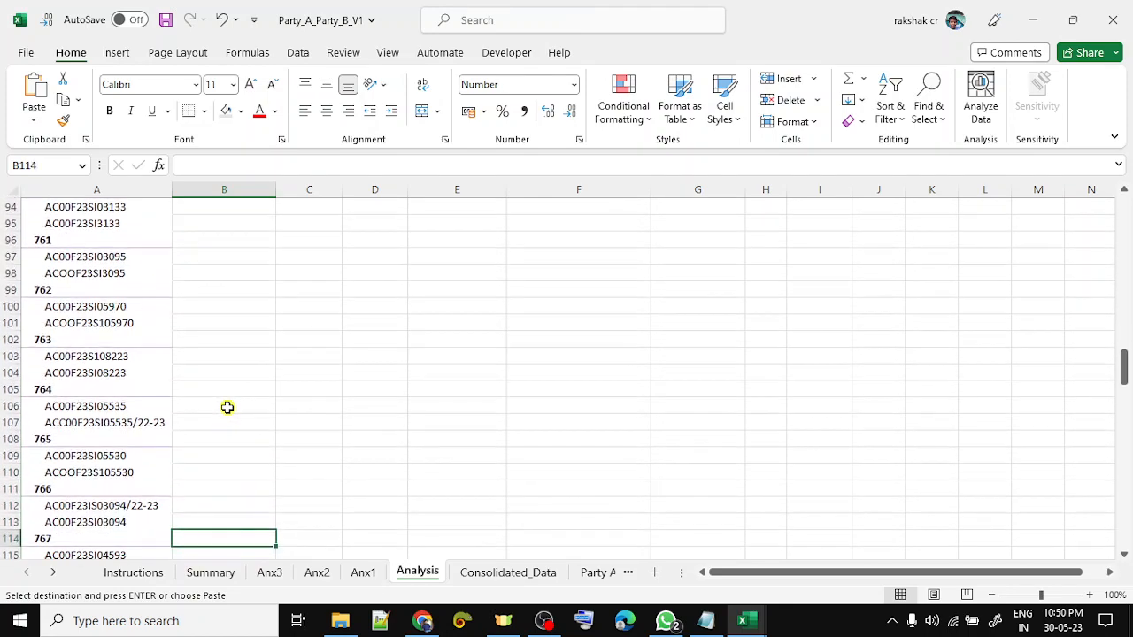
pyautogui.press('Down')
pyautogui.press('Down')
pyautogui.press('Down')
pyautogui.press('Down')
pyautogui.press('Down')
pyautogui.press('Down')
pyautogui.press('Down')
pyautogui.press('Down')
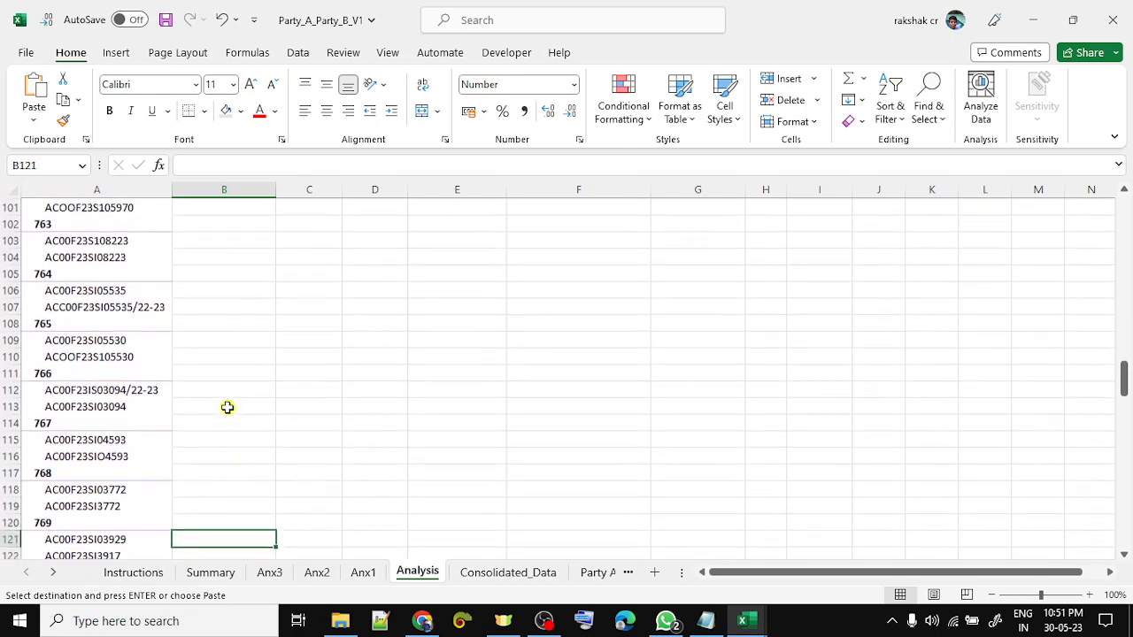
pyautogui.press('Up')
pyautogui.press('Up')
pyautogui.press('Up')
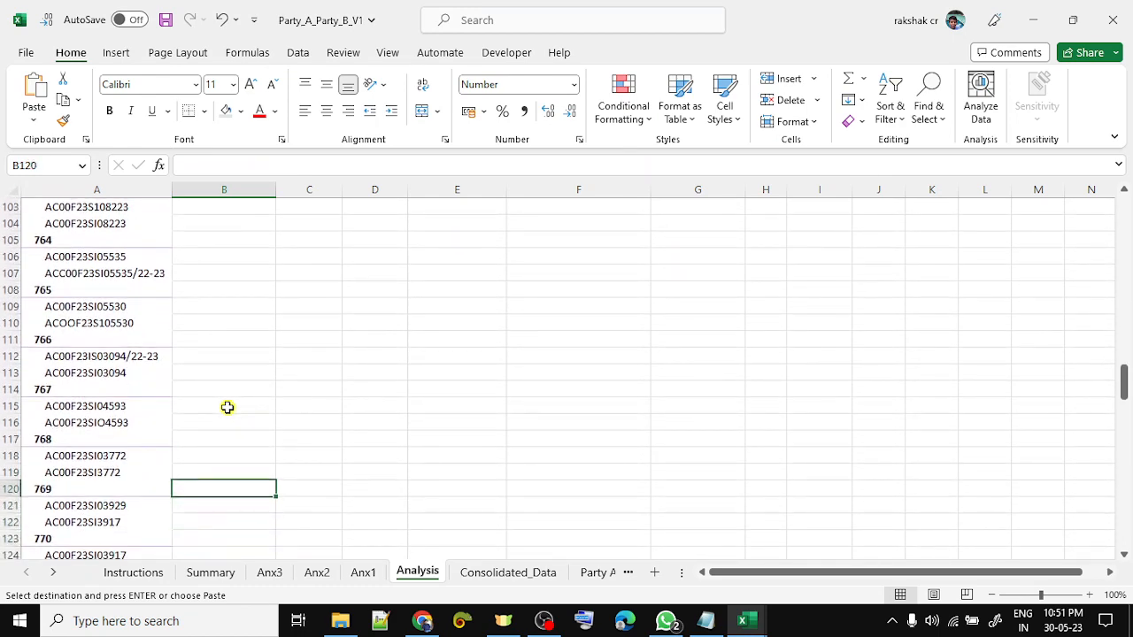
pyautogui.write('Not ok')
pyautogui.press('Return')
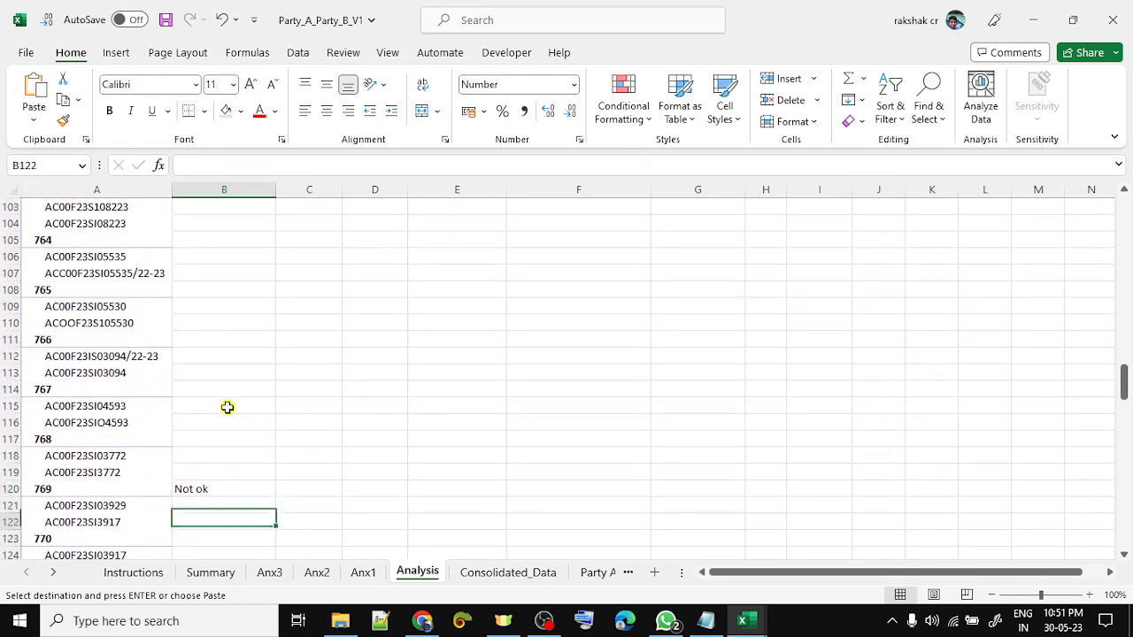
# - Compare the reference entries of match group 770
pyautogui.press('Down')
pyautogui.press('Down')
pyautogui.press('Down')
pyautogui.press('Down')
pyautogui.press('Left')
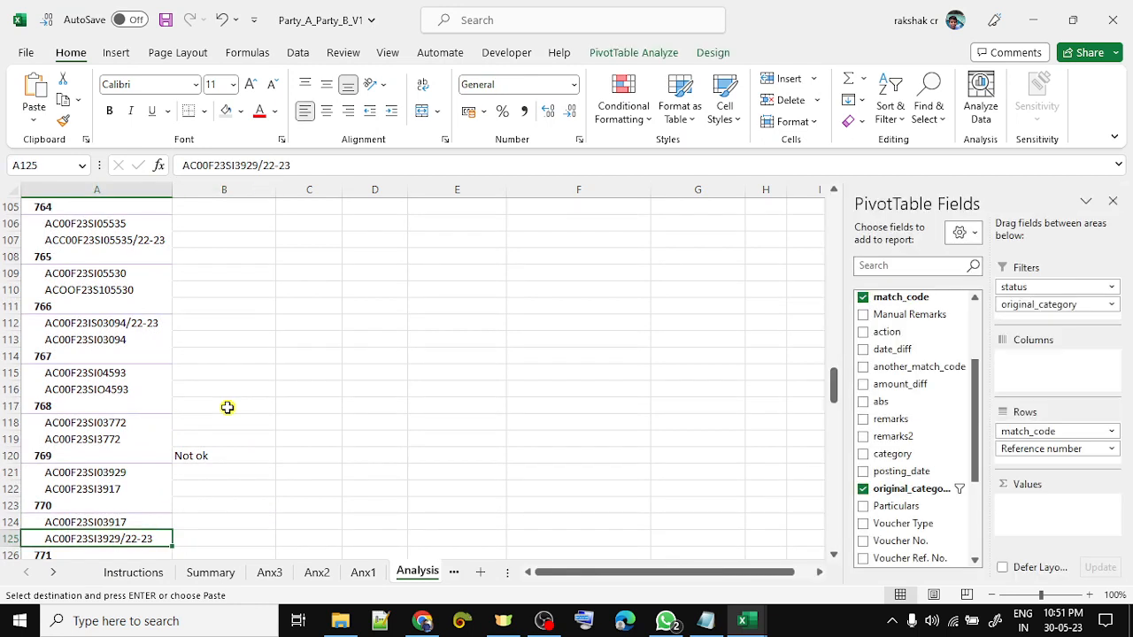
pyautogui.press('Up')
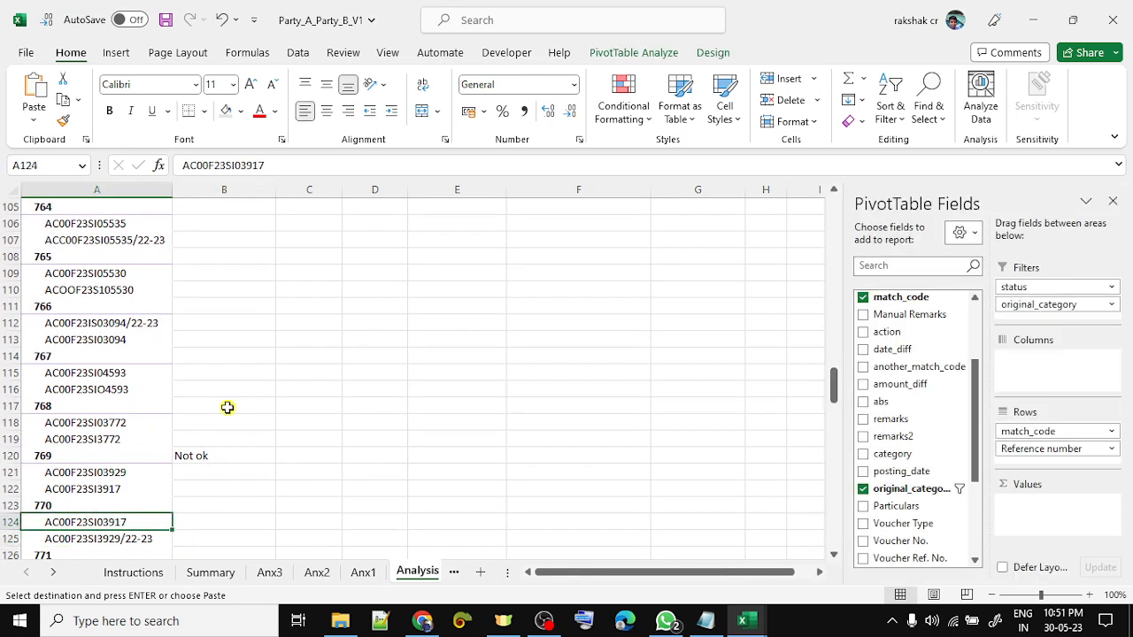
pyautogui.hotkey('shift', 'Up')
pyautogui.hotkey('shift', 'Up')
pyautogui.press('Down')
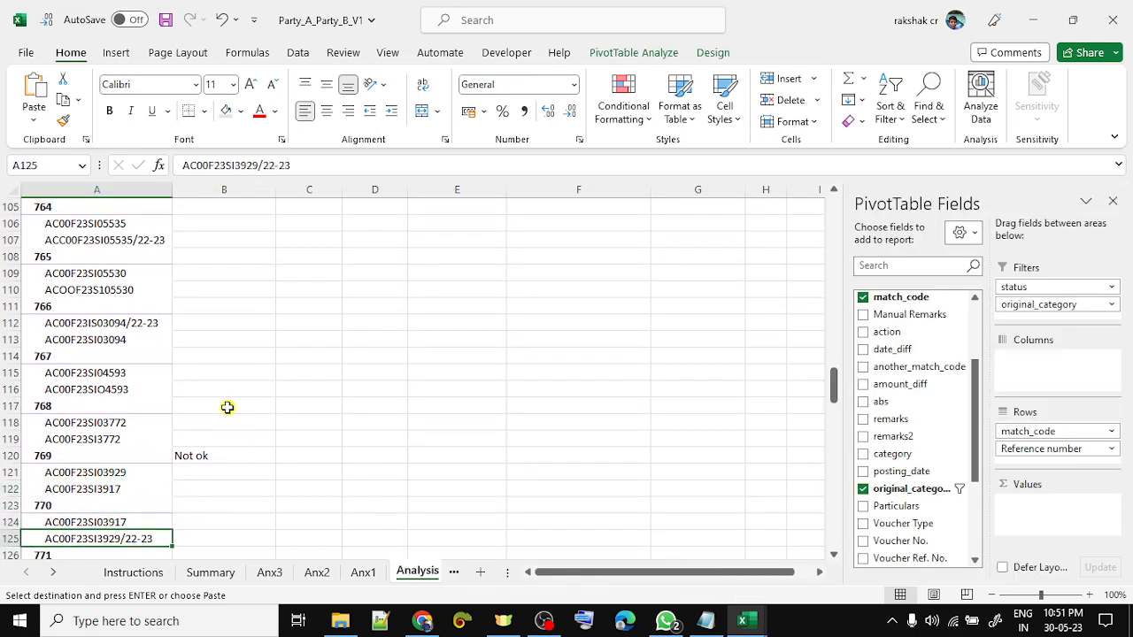
pyautogui.hotkey('shift', 'Up')
pyautogui.hotkey('shift', 'Up')
pyautogui.hotkey('shift', 'Up')
pyautogui.hotkey('shift', 'Up')
pyautogui.press('Right')
# - Copy group 769's 'Not ok' label and paste it beside group 770
pyautogui.press('Up')
pyautogui.press('Up')
pyautogui.press('Up')
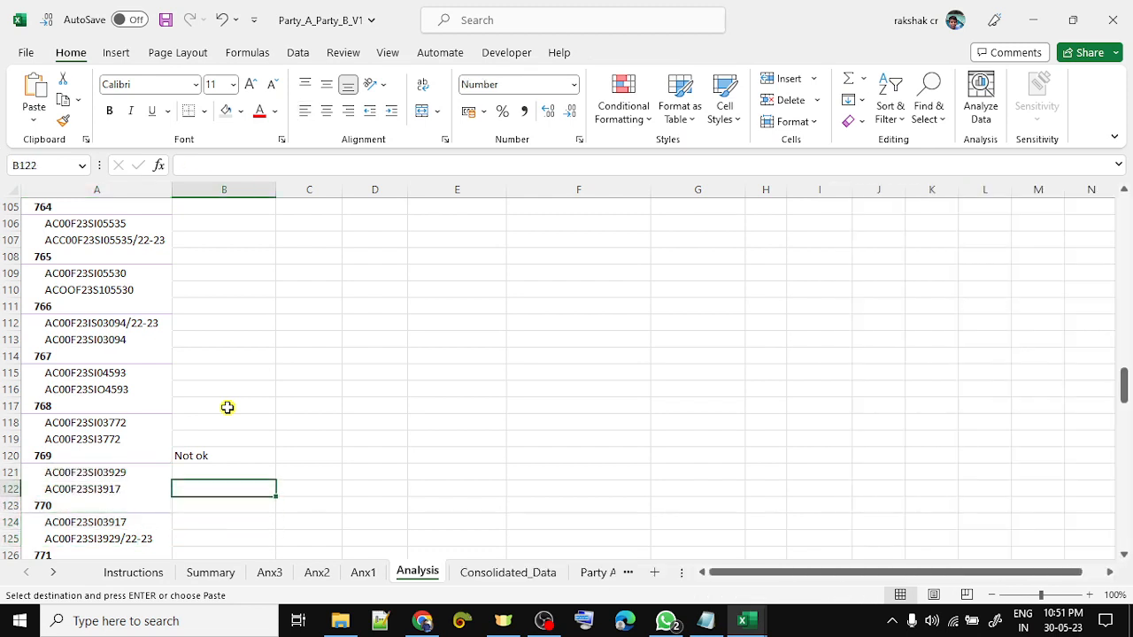
pyautogui.press('Up')
pyautogui.press('Up')
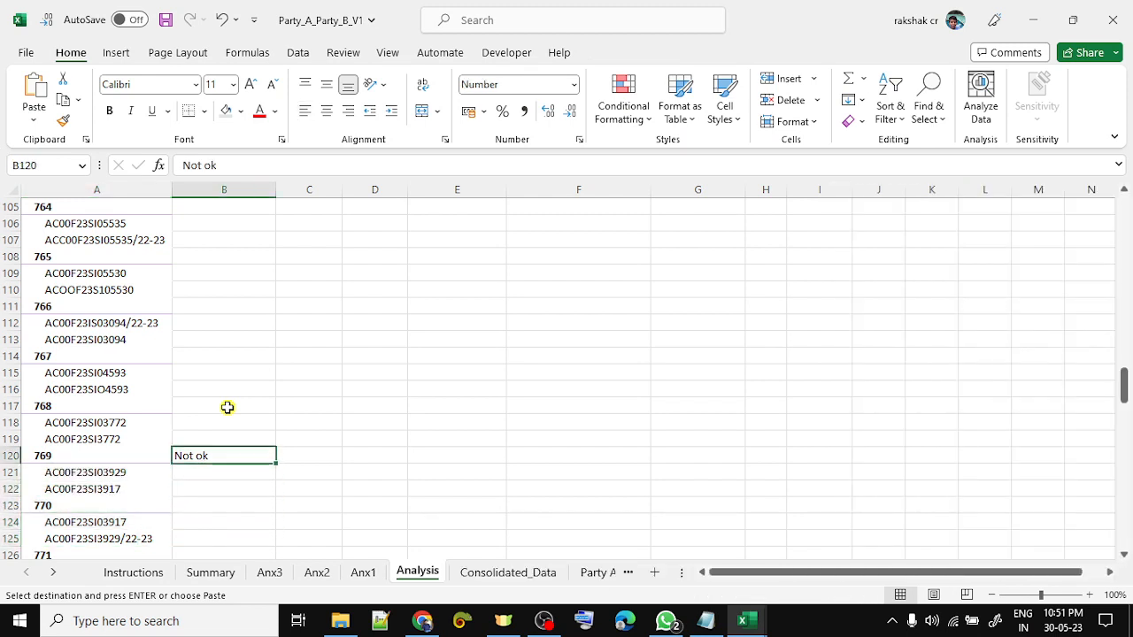
pyautogui.press('Down')
pyautogui.press('Up')
pyautogui.hotkey('ctrl', 'c')
pyautogui.press('Down')
pyautogui.press('Down')
pyautogui.press('Down')
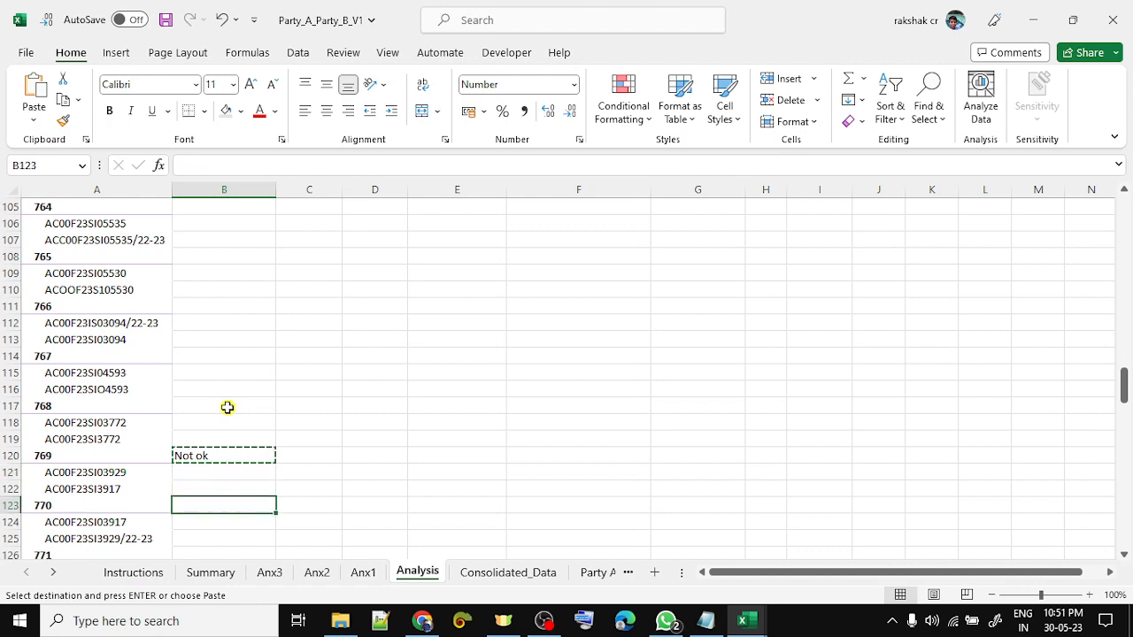
pyautogui.hotkey('ctrl', 'v')
# - Paste 'Not ok' beside match groups 774, 779, 782 and 785
pyautogui.press('Down')
pyautogui.press('Down')
pyautogui.press('Down')
pyautogui.press('Down')
pyautogui.press('Down')
pyautogui.press('Down')
pyautogui.press('Down')
pyautogui.press('Down')
pyautogui.press('Down')
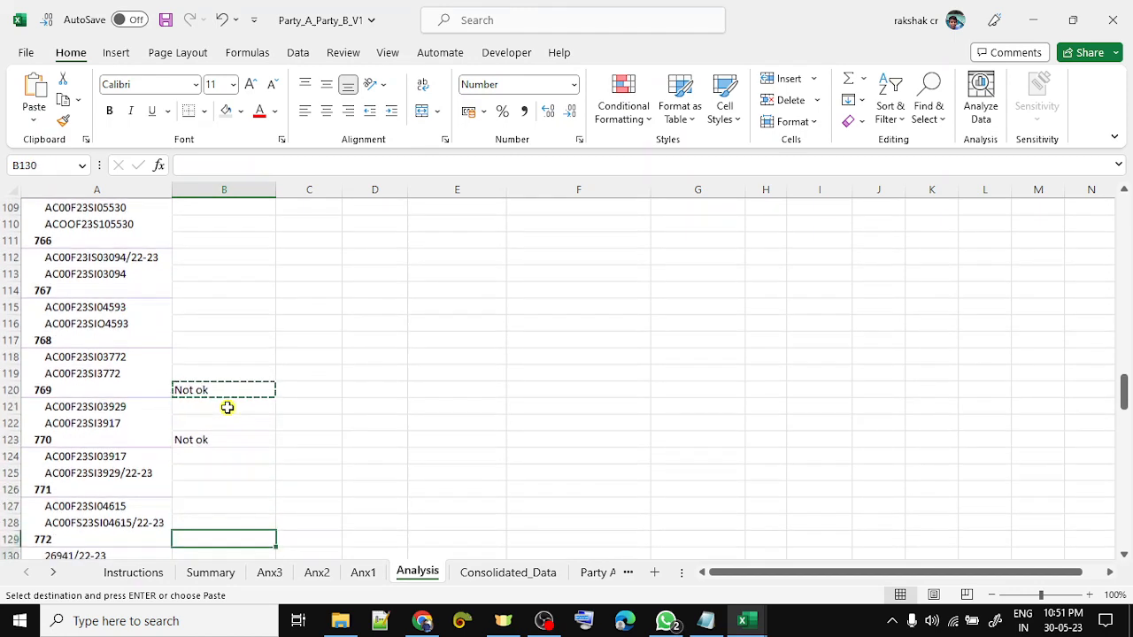
pyautogui.press('Down')
pyautogui.press('Down')
pyautogui.press('Down')
pyautogui.press('Down')
pyautogui.press('Down')
pyautogui.press('Down')
pyautogui.press('Down')
pyautogui.press('Down')
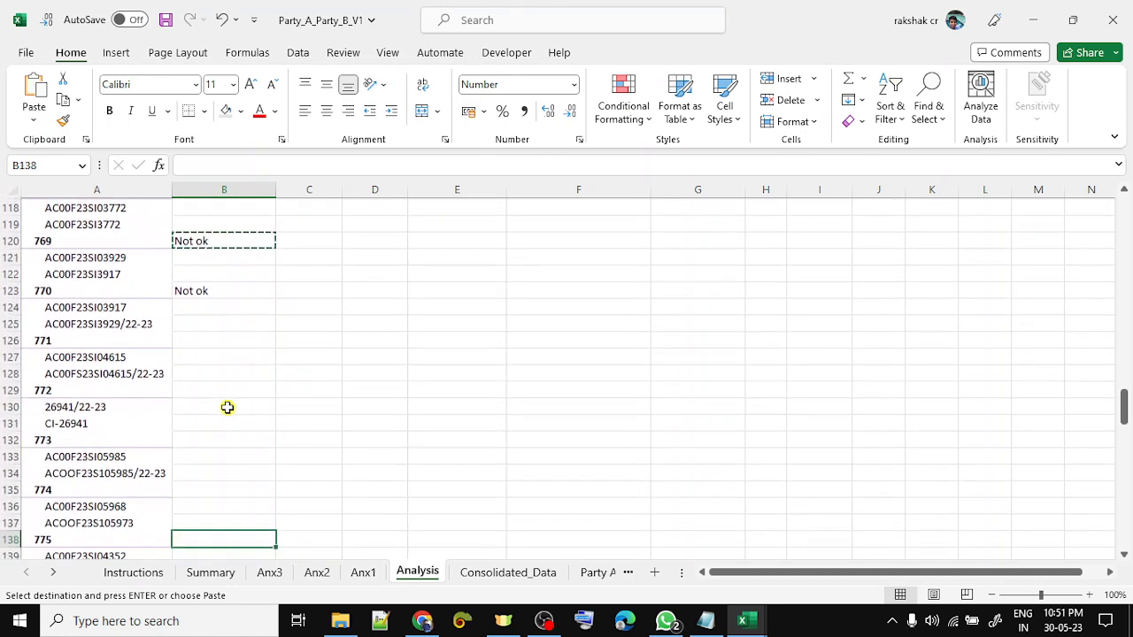
pyautogui.press('Up')
pyautogui.press('Up')
pyautogui.press('Up')
pyautogui.press('Up')
pyautogui.press('Up')
pyautogui.hotkey('ctrl', 'v')
pyautogui.press('Down')
pyautogui.press('Down')
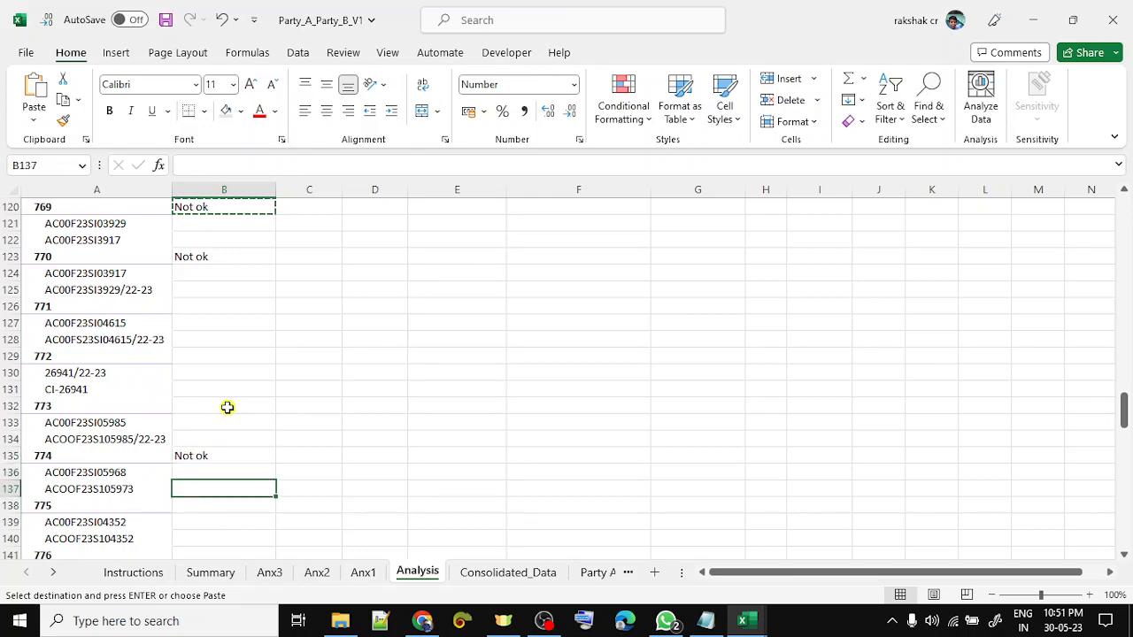
pyautogui.press('Down')
pyautogui.press('Down')
pyautogui.press('Down')
pyautogui.press('Down')
pyautogui.press('Down')
pyautogui.press('Down')
pyautogui.press('Down')
pyautogui.press('Down')
pyautogui.press('Down')
pyautogui.press('Down')
pyautogui.press('Down')
pyautogui.press('Down')
pyautogui.press('Down')
pyautogui.press('Down')
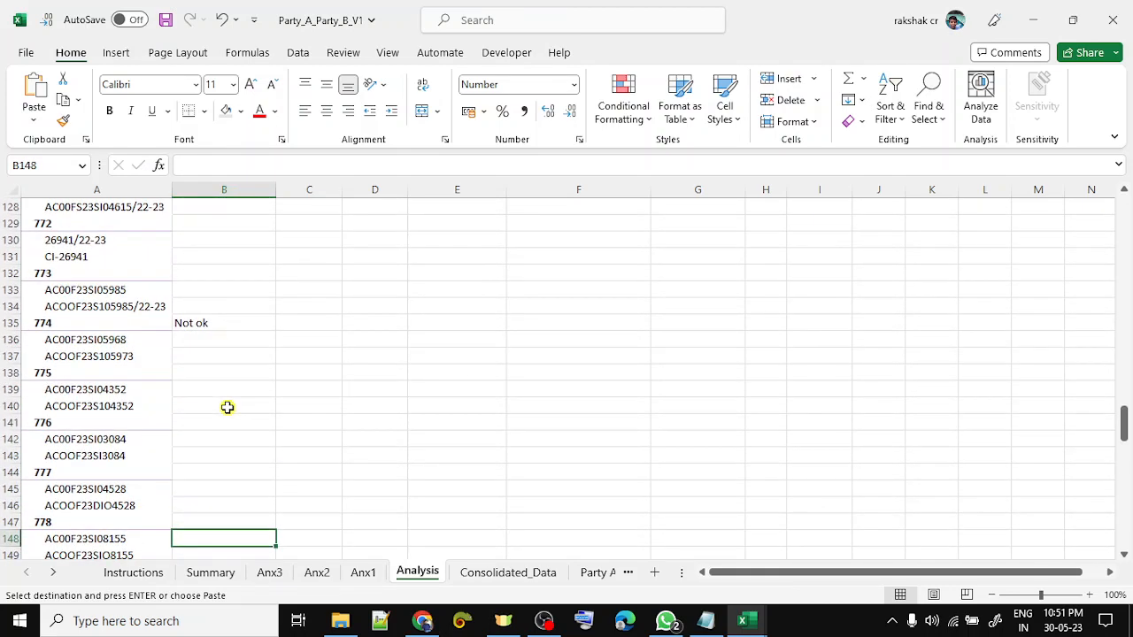
pyautogui.press('Down')
pyautogui.press('Down')
pyautogui.press('Down')
pyautogui.press('Down')
pyautogui.press('Down')
pyautogui.press('Up')
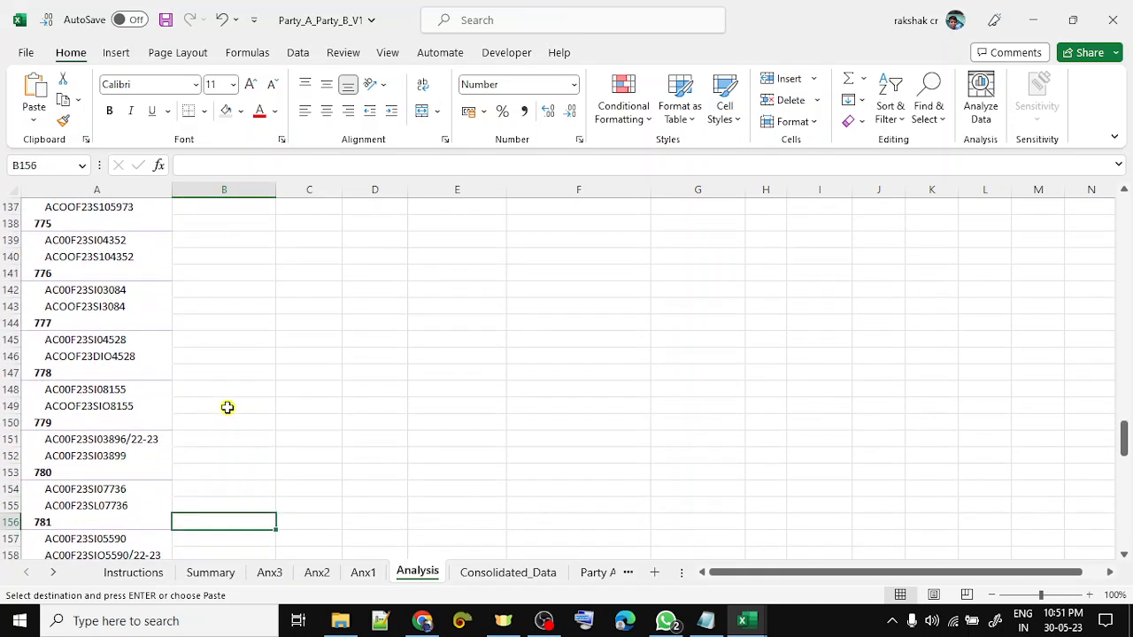
pyautogui.press('Down')
pyautogui.press('Down')
pyautogui.press('Down')
pyautogui.press('Down')
pyautogui.press('Down')
pyautogui.press('Down')
pyautogui.press('Down')
pyautogui.press('Down')
pyautogui.press('Down')
pyautogui.press('Down')
pyautogui.press('Down')
pyautogui.press('Down')
pyautogui.press('Down')
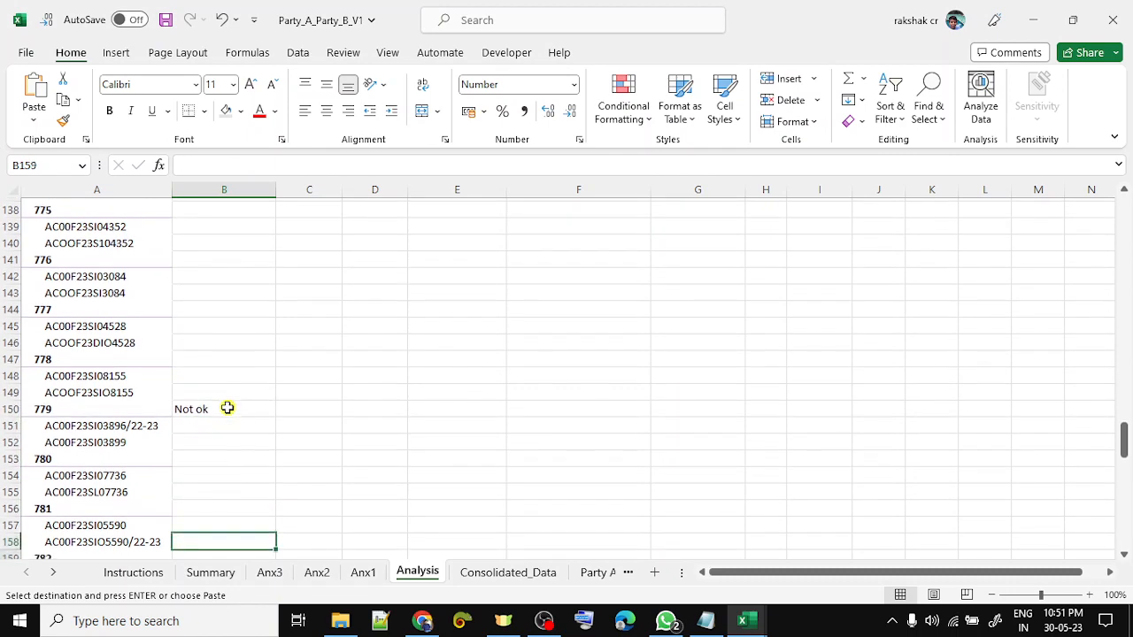
pyautogui.press('Up')
pyautogui.press('Up')
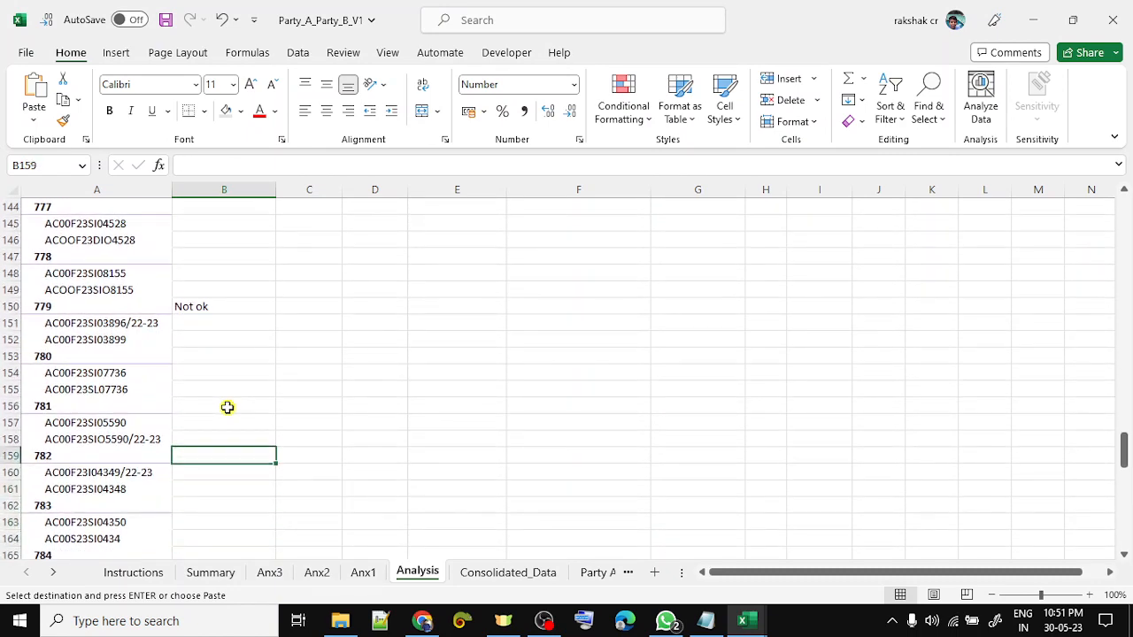
pyautogui.press('Down')
pyautogui.press('Down')
pyautogui.press('Down')
pyautogui.press('Down')
pyautogui.press('Down')
pyautogui.press('Down')
pyautogui.press('Down')
pyautogui.press('Down')
pyautogui.press('Down')
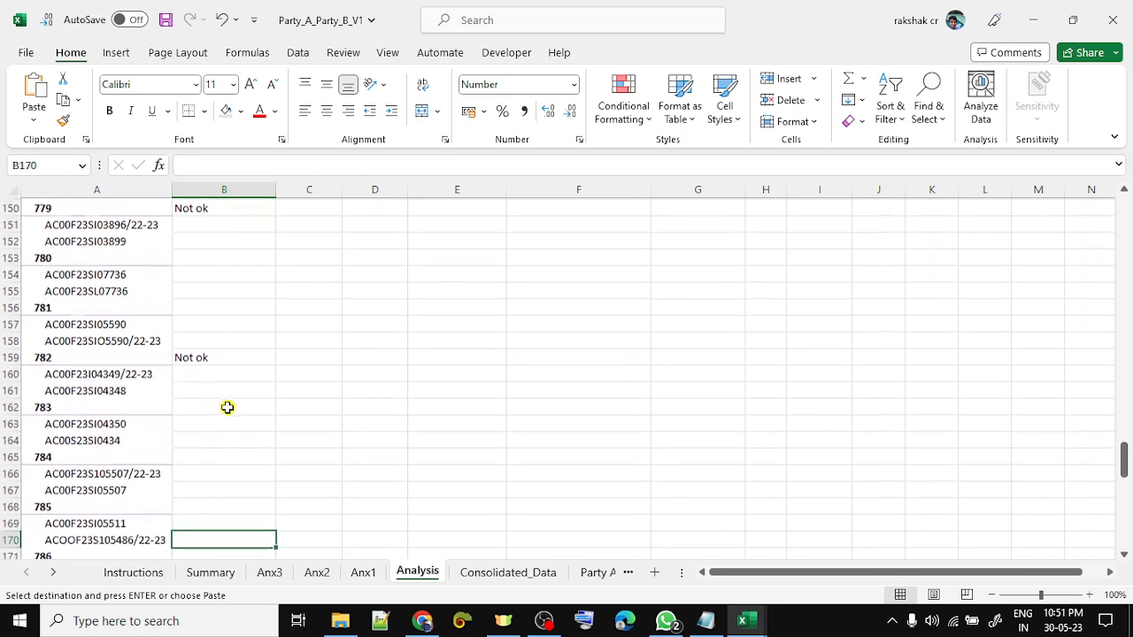
pyautogui.press('Up')
pyautogui.hotkey('ctrl', 'v')
# - Review the remaining match codes to Grand Total, return to My Status, and cancel copy mode
pyautogui.press('Down')
pyautogui.press('Down')
pyautogui.press('Down')
pyautogui.press('Down')
pyautogui.press('Down')
pyautogui.press('Down')
pyautogui.press('Down')
pyautogui.press('Down')
pyautogui.press('Down')
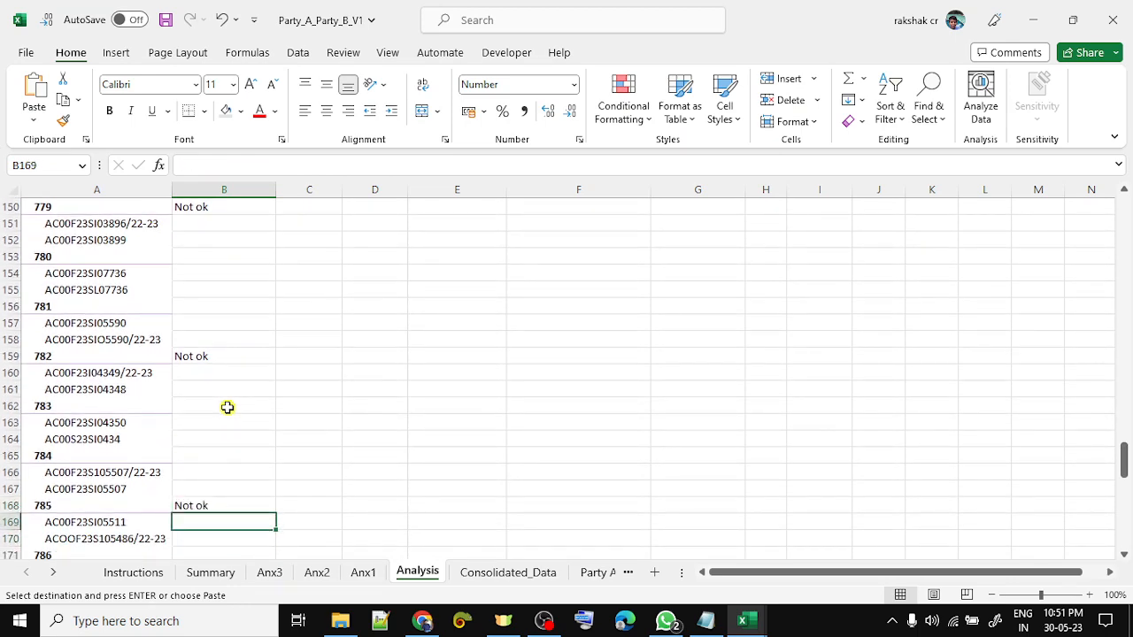
pyautogui.press('Down')
pyautogui.press('Down')
pyautogui.press('Down')
pyautogui.press('Down')
pyautogui.press('Down')
pyautogui.press('Down')
pyautogui.press('Down')
pyautogui.press('Down')
pyautogui.press('Down')
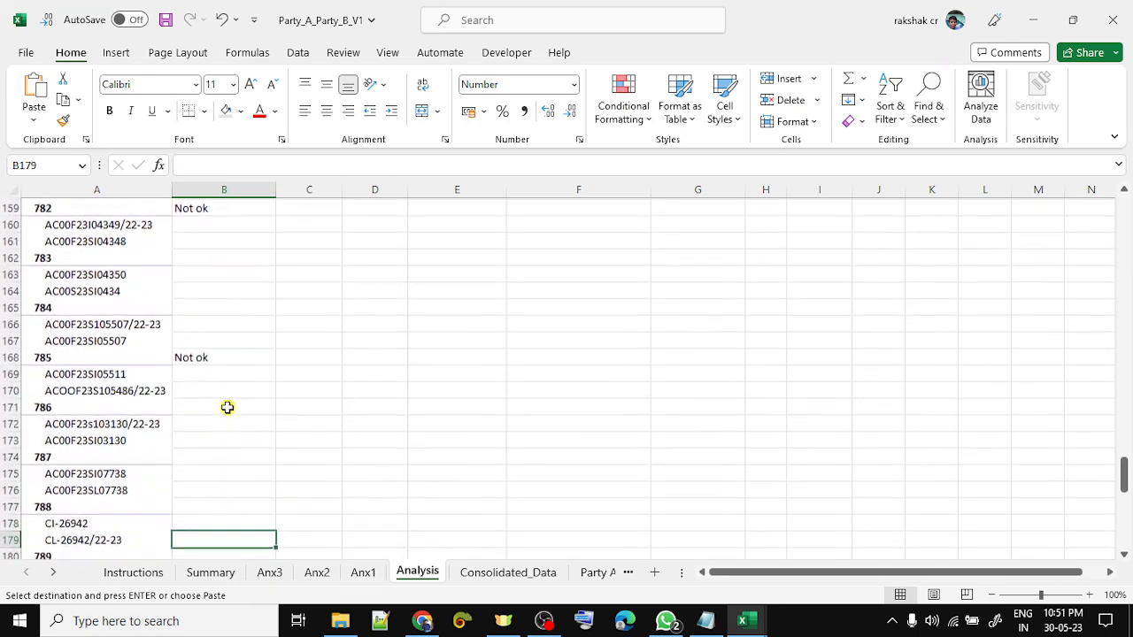
pyautogui.press('Down')
pyautogui.press('Down')
pyautogui.press('Down')
pyautogui.press('Down')
pyautogui.press('Down')
pyautogui.press('Down')
pyautogui.press('Down')
pyautogui.press('Down')
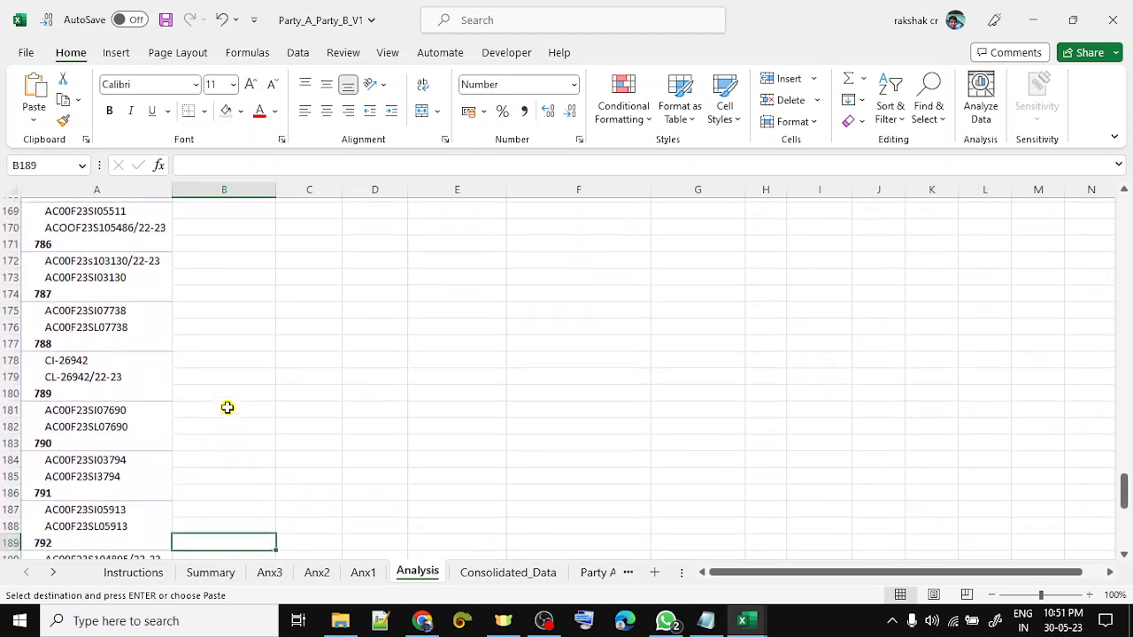
pyautogui.press('Down')
pyautogui.press('Down')
pyautogui.press('Down')
pyautogui.press('Down')
pyautogui.press('Down')
pyautogui.press('Down')
pyautogui.press('Down')
pyautogui.press('Down')
pyautogui.press('Down')
pyautogui.press('Down')
pyautogui.press('Down')
pyautogui.press('Down')
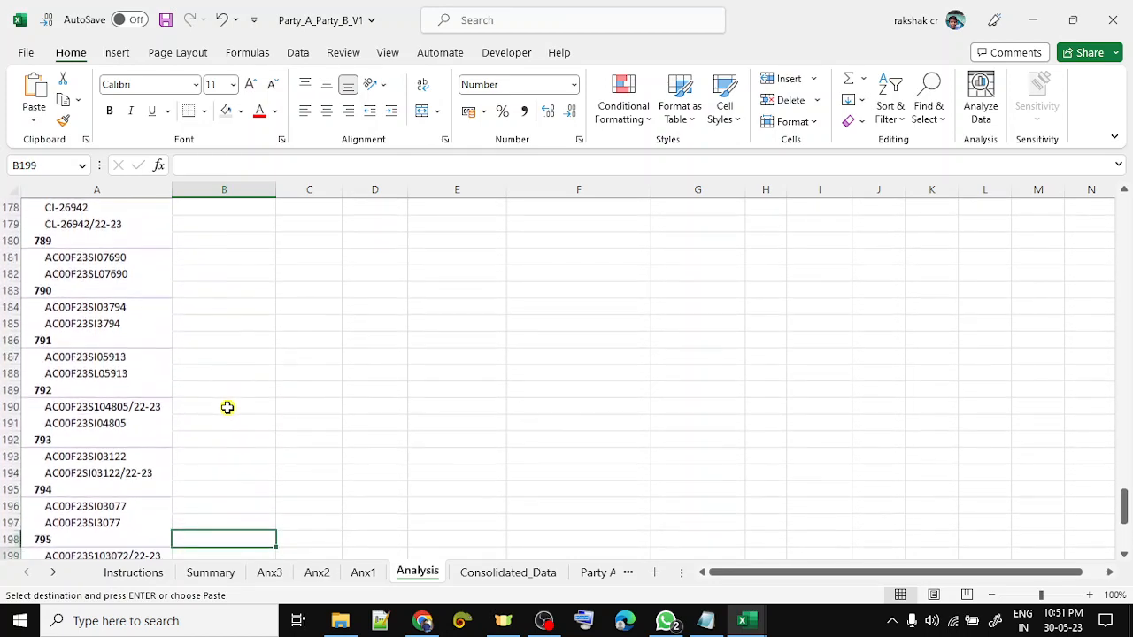
pyautogui.press('Down')
pyautogui.press('Down')
pyautogui.press('Down')
pyautogui.press('Down')
pyautogui.press('Down')
pyautogui.press('Down')
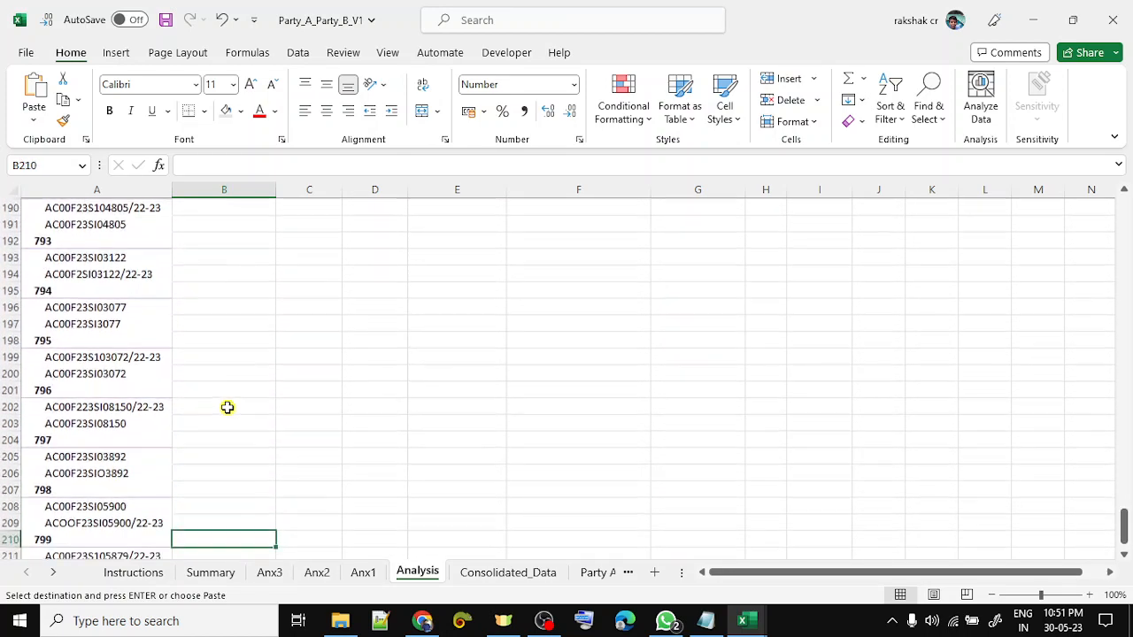
pyautogui.press('Up')
pyautogui.press('Up')
pyautogui.press('Up')
pyautogui.press('Up')
pyautogui.press('Up')
pyautogui.press('Up')
pyautogui.press('Up')
pyautogui.press('Up')
pyautogui.press('Up')
pyautogui.press('Up')
pyautogui.press('Up')
pyautogui.press('Up')
pyautogui.press('Up')
pyautogui.press('Up')
pyautogui.press('Up')
pyautogui.press('Up')
pyautogui.press('Up')
pyautogui.press('Up')
pyautogui.press('Up')
pyautogui.press('Up')
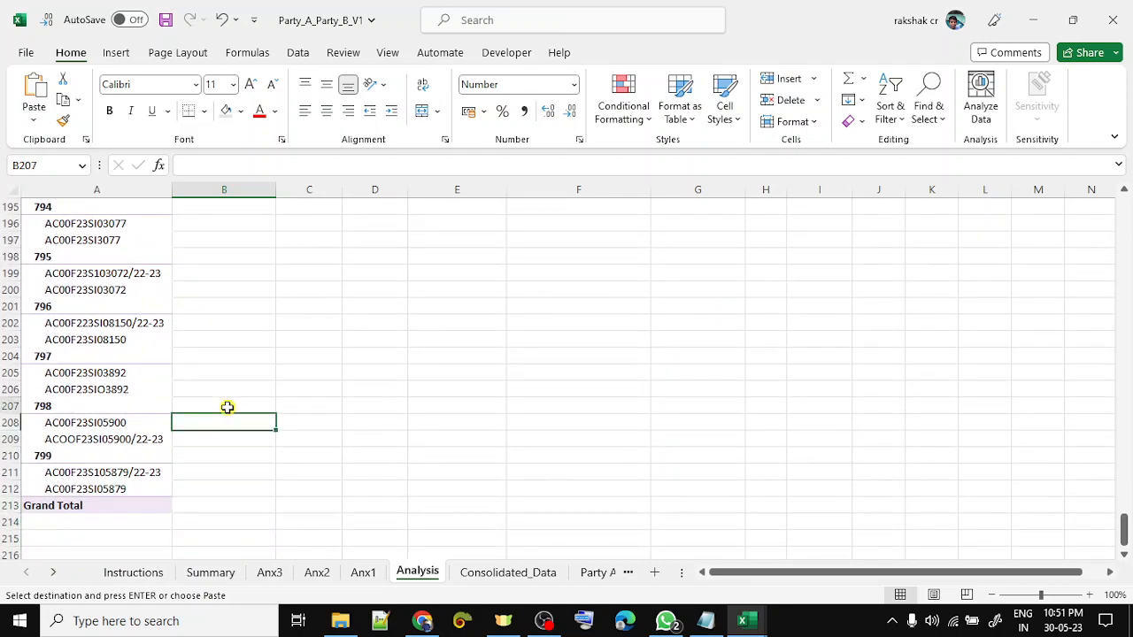
pyautogui.press('Up')
pyautogui.press('Up')
pyautogui.press('Up')
pyautogui.press('Up')
pyautogui.press('Up')
pyautogui.press('Up')
pyautogui.press('Up')
pyautogui.press('Up')
pyautogui.press('Up')
pyautogui.press('Up')
pyautogui.press('Up')
pyautogui.press('Up')
pyautogui.press('Up')
pyautogui.press('Up')
pyautogui.press('Up')
pyautogui.press('Up')
pyautogui.press('Up')
pyautogui.press('Up')
pyautogui.press('Up')
pyautogui.press('Up')
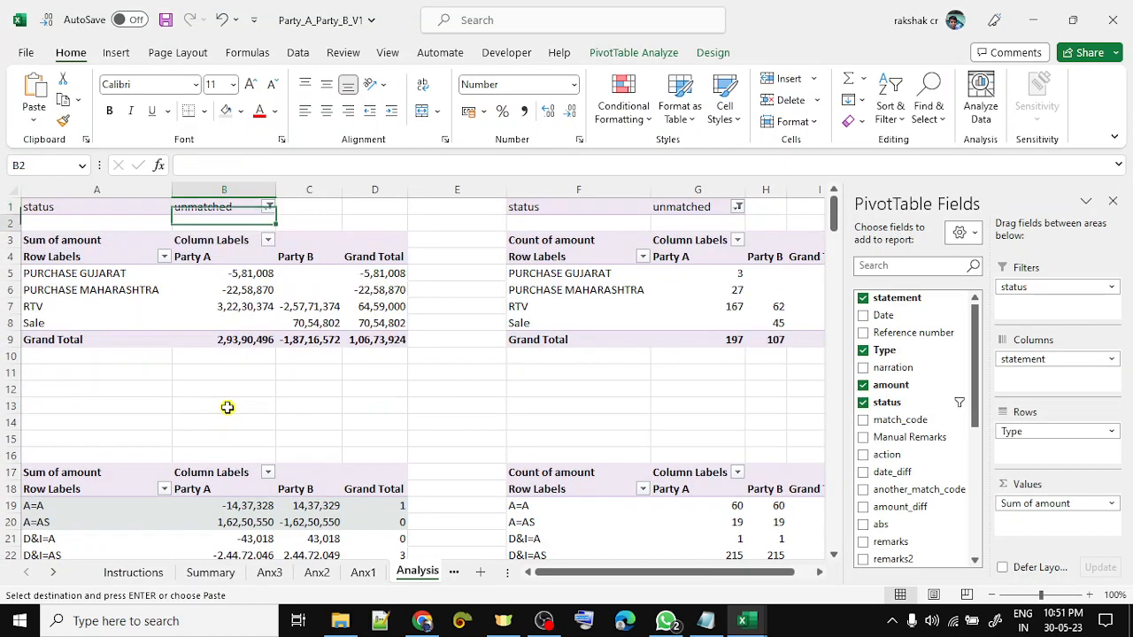
pyautogui.press('Down')
pyautogui.press('Down')
pyautogui.press('Down')
pyautogui.press('Down')
pyautogui.press('Down')
pyautogui.press('Down')
pyautogui.press('Down')
pyautogui.press('Down')
pyautogui.press('Down')
pyautogui.press('Down')
pyautogui.press('Down')
pyautogui.press('Down')
pyautogui.press('Down')
pyautogui.press('Down')
pyautogui.press('Down')
pyautogui.press('Down')
pyautogui.press('Down')
pyautogui.press('Down')
pyautogui.press('Down')
pyautogui.press('Down')
pyautogui.press('Down')
pyautogui.press('Down')
pyautogui.press('Down')
pyautogui.press('Down')
pyautogui.press('Down')
pyautogui.press('Down')
pyautogui.press('Down')
pyautogui.press('Down')
pyautogui.press('Down')
pyautogui.press('Down')
pyautogui.press('Down')
pyautogui.press('Down')
pyautogui.press('Down')
pyautogui.press('Down')
pyautogui.press('Down')
pyautogui.press('Down')
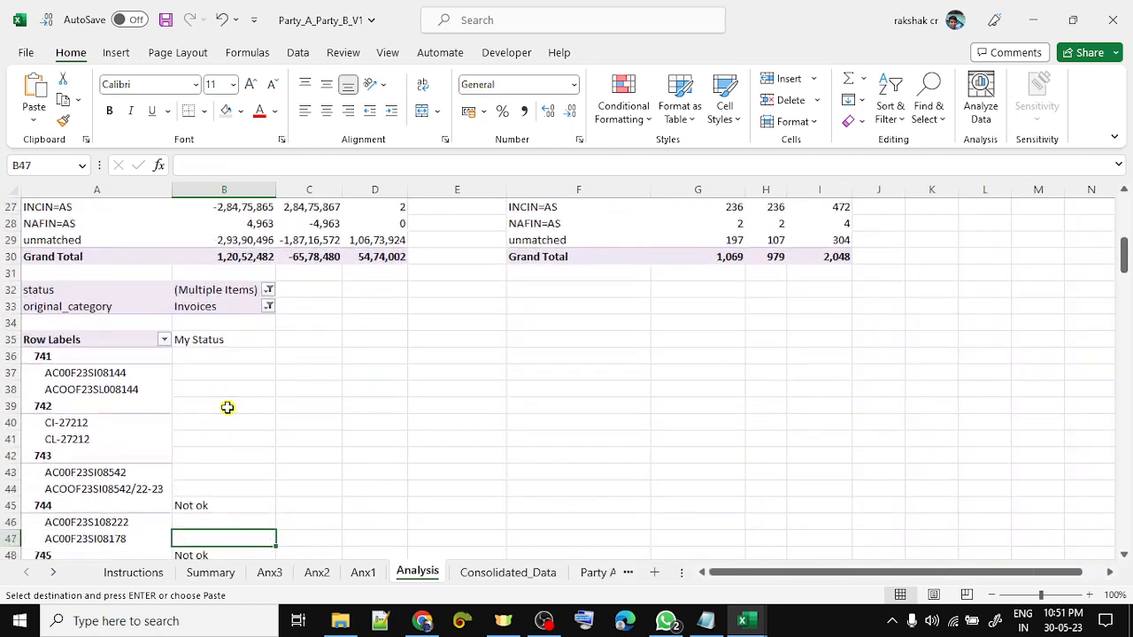
pyautogui.press('Up')
pyautogui.press('Up')
pyautogui.press('Up')
pyautogui.press('Up')
pyautogui.press('Up')
pyautogui.press('Up')
pyautogui.press('Up')
pyautogui.press('Up')
pyautogui.press('Up')
pyautogui.press('Up')
pyautogui.press('Up')
pyautogui.press('Up')
pyautogui.press('Up')
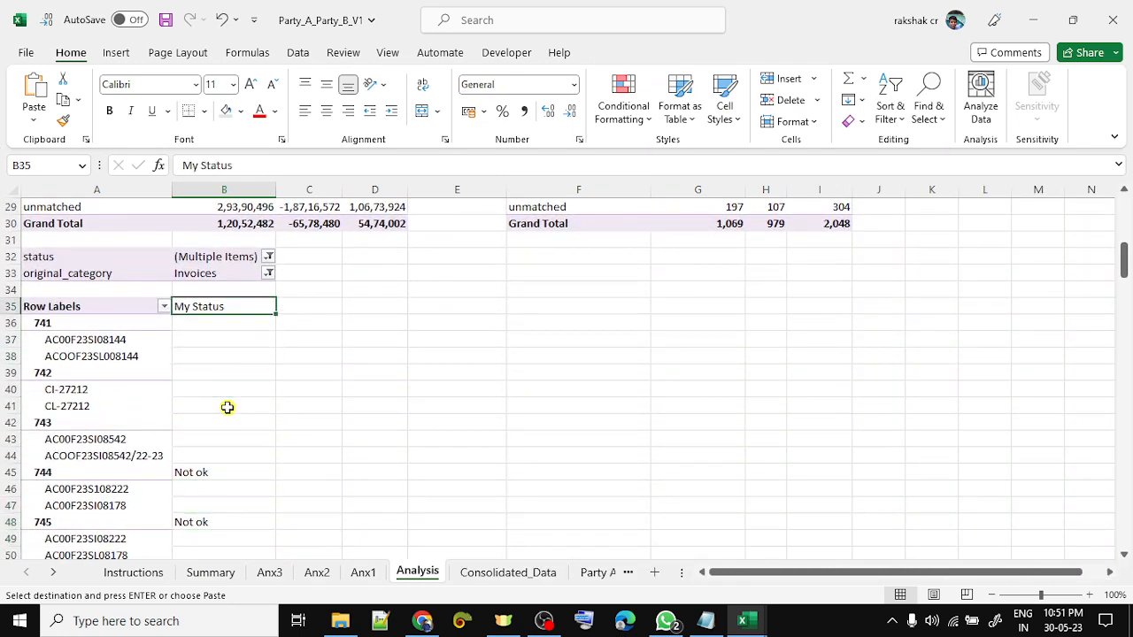
pyautogui.press('Escape')
# - Filter the My Status column to show only 'Not ok'
pyautogui.hotkey('alt', 'Down')
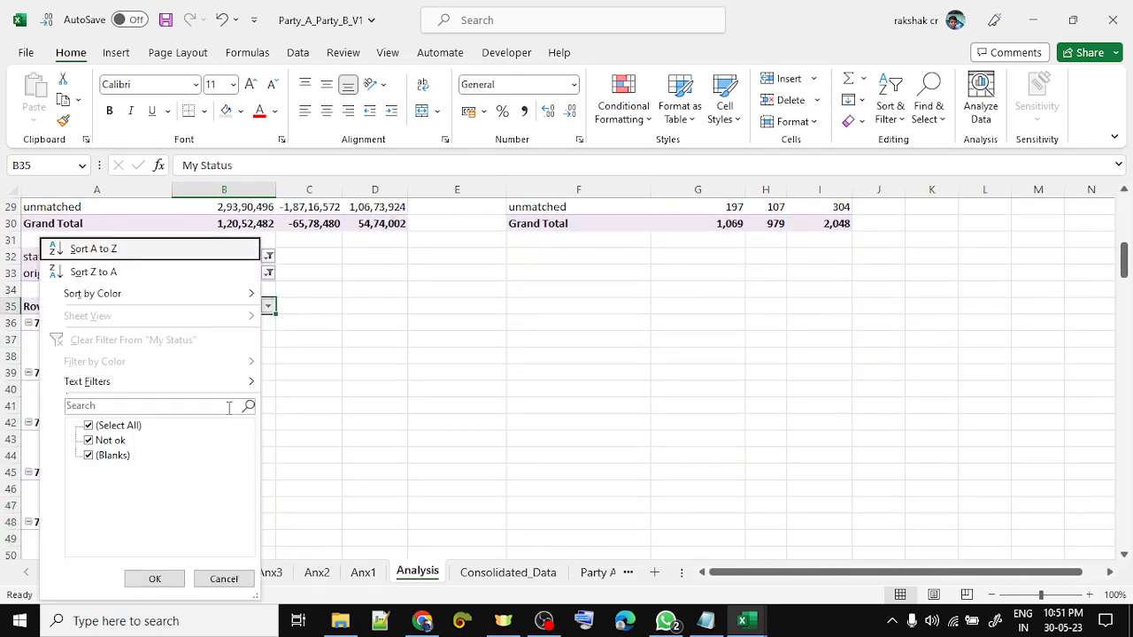
pyautogui.press('Down')
pyautogui.press('Down')
pyautogui.press('Down')
pyautogui.press('Down')
pyautogui.press('Down')
pyautogui.press('Down')
pyautogui.press('Down')
pyautogui.press('Down')
pyautogui.press('space')
pyautogui.press('Down')
pyautogui.press('space')
pyautogui.press('Return')
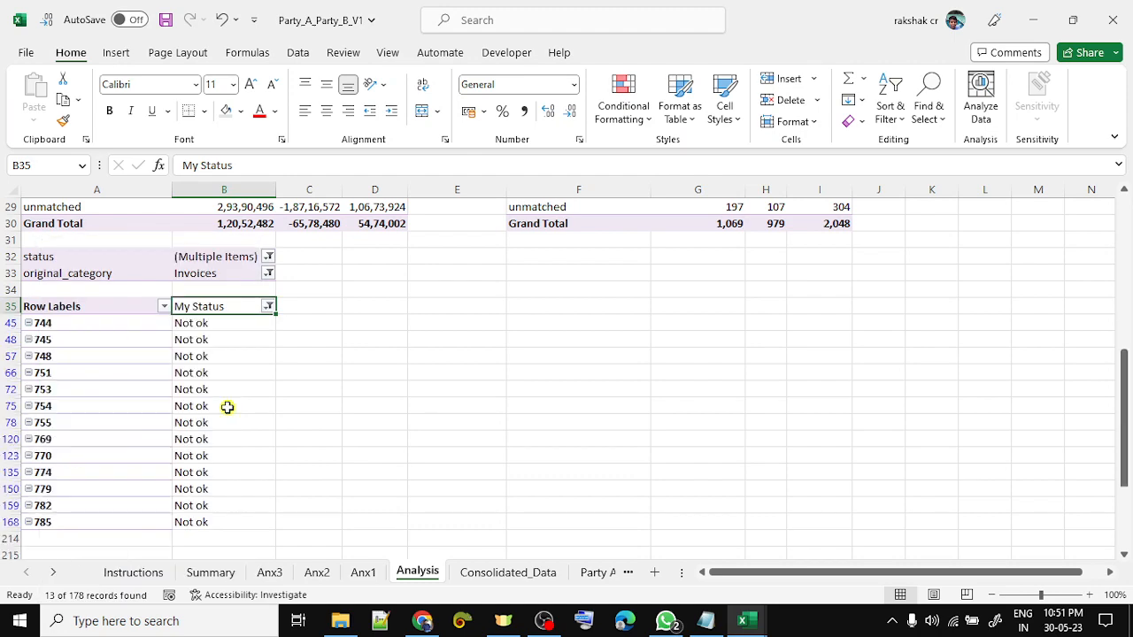
# - Copy the 13 filtered 'Not ok' match codes
pyautogui.press('Left')
pyautogui.press('Down')
pyautogui.hotkey('ctrl', 'shift', 'Down')
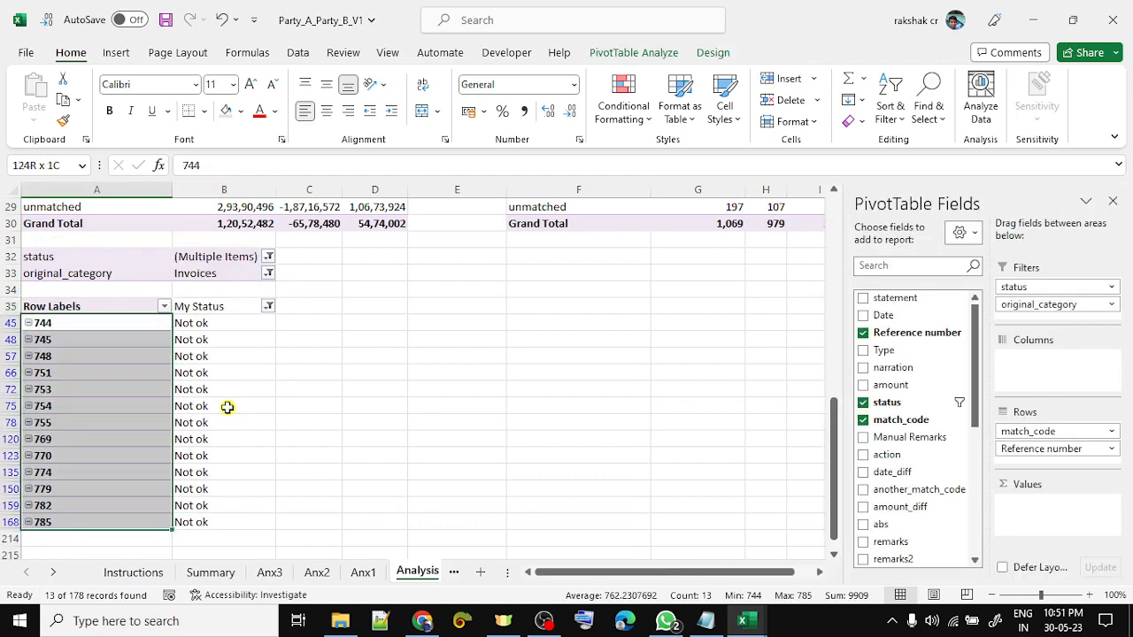
pyautogui.hotkey('ctrl', 'c')
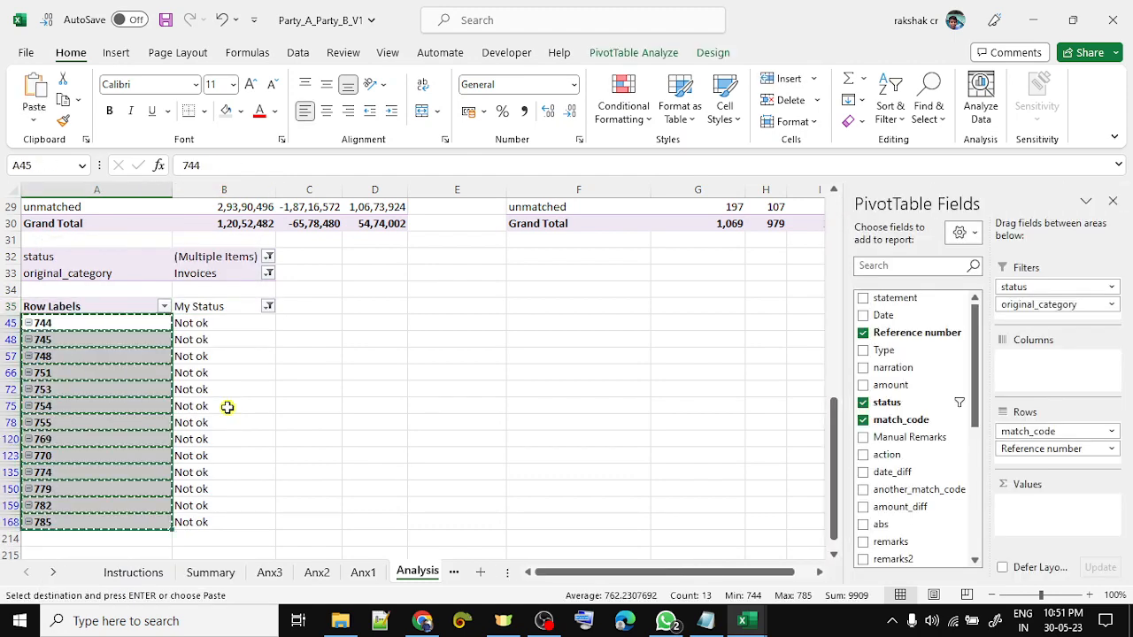
# - Paste the codes as values into a new Sheet9 and insert a blank first row
pyautogui.click(480, 572)
pyautogui.hotkey('ctrl', 'alt', 'v')
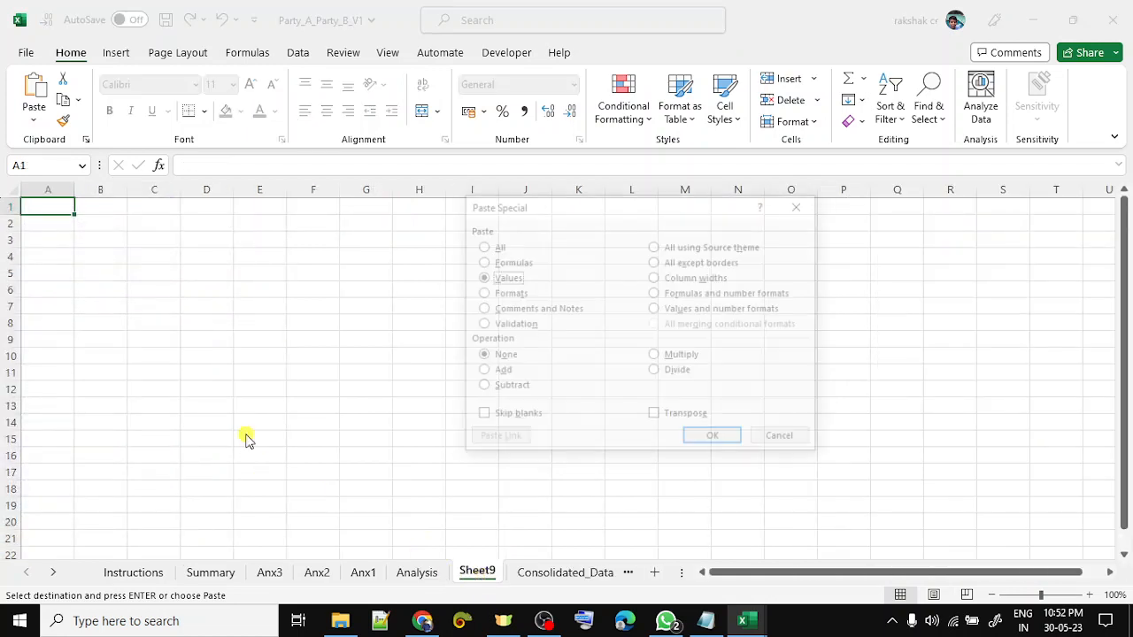
pyautogui.press('Return')
pyautogui.press('Up')
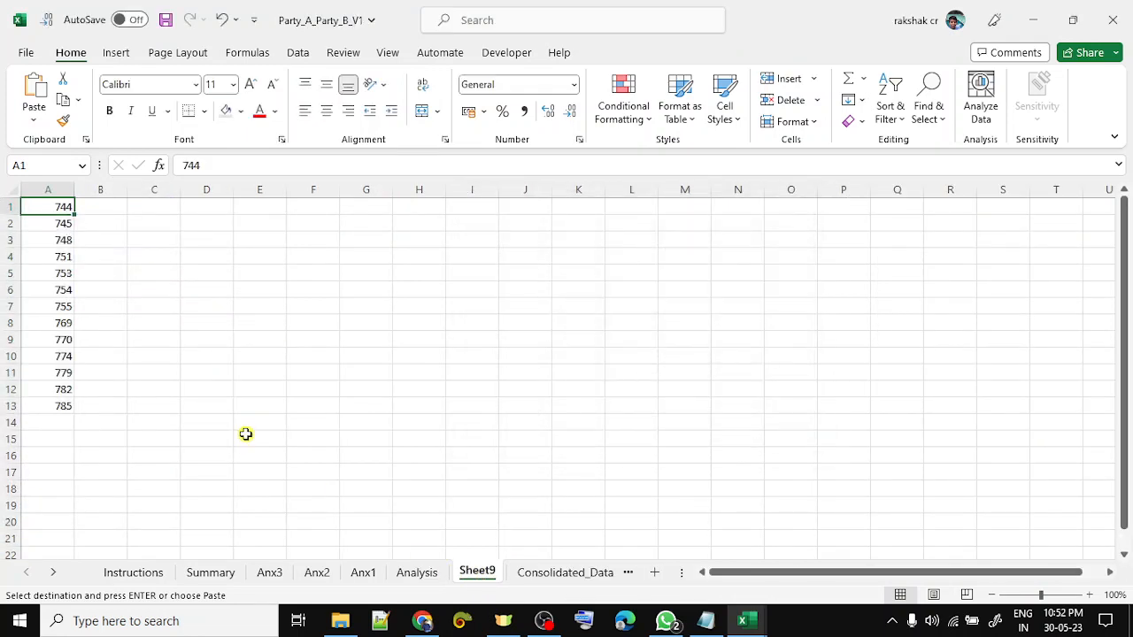
pyautogui.hotkey('shift', 'space')
pyautogui.hotkey('ctrl', 'shift', '=')
pyautogui.press('Right')
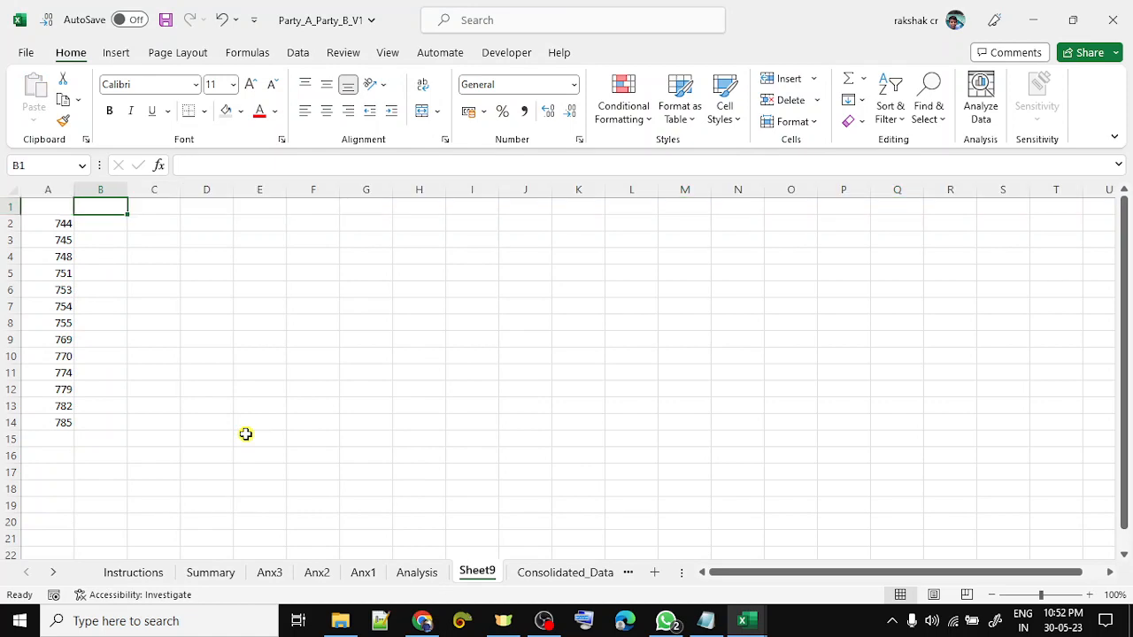
# - Switch to Consolidated_Data and move to the table's last column, Party Reco
pyautogui.hotkey('ctrl', 'pagedown')
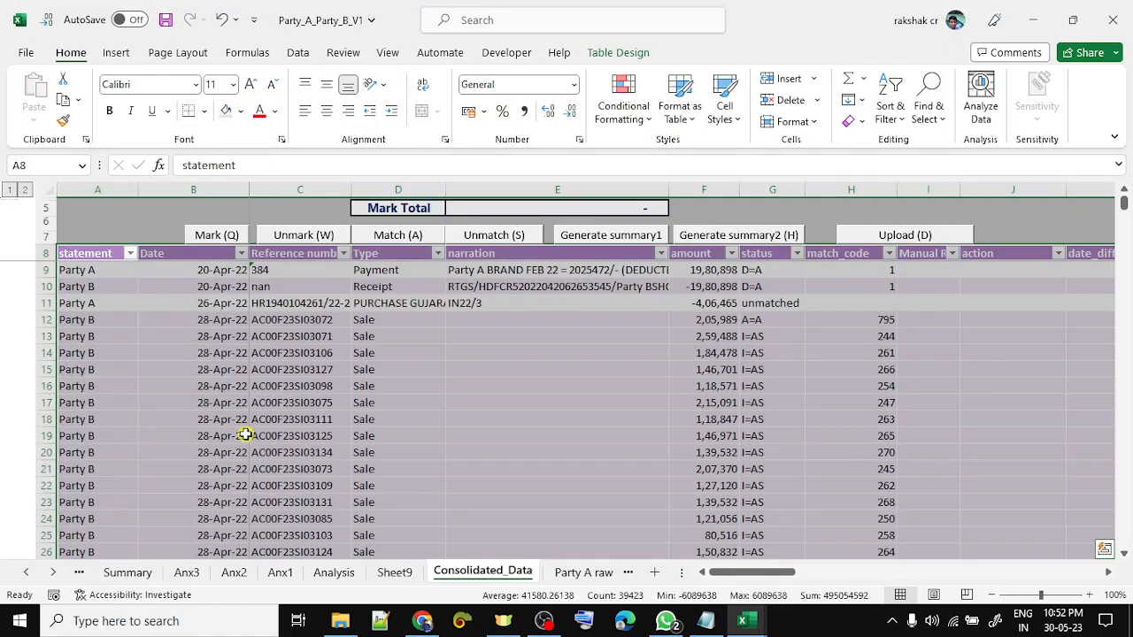
pyautogui.press('Up')
pyautogui.press('Down')
pyautogui.press('Down')
pyautogui.press('Up')
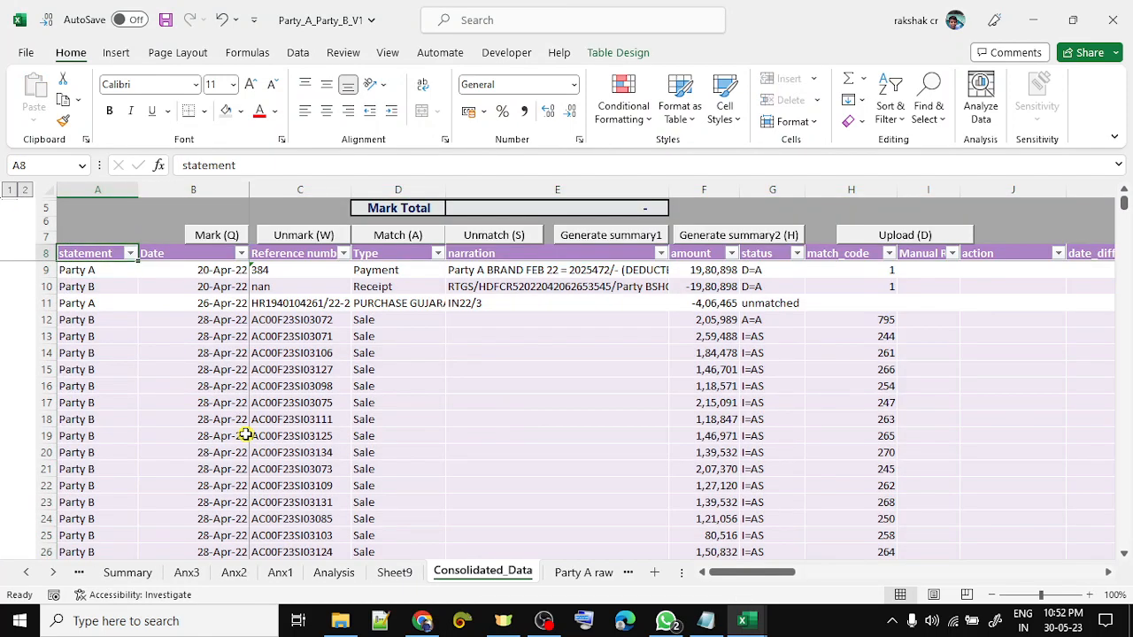
pyautogui.hotkey('ctrl', 'shift', 'Down')
pyautogui.hotkey('shift', 'Right')
pyautogui.hotkey('shift', 'Right')
pyautogui.hotkey('shift', 'Right')
pyautogui.hotkey('shift', 'Right')
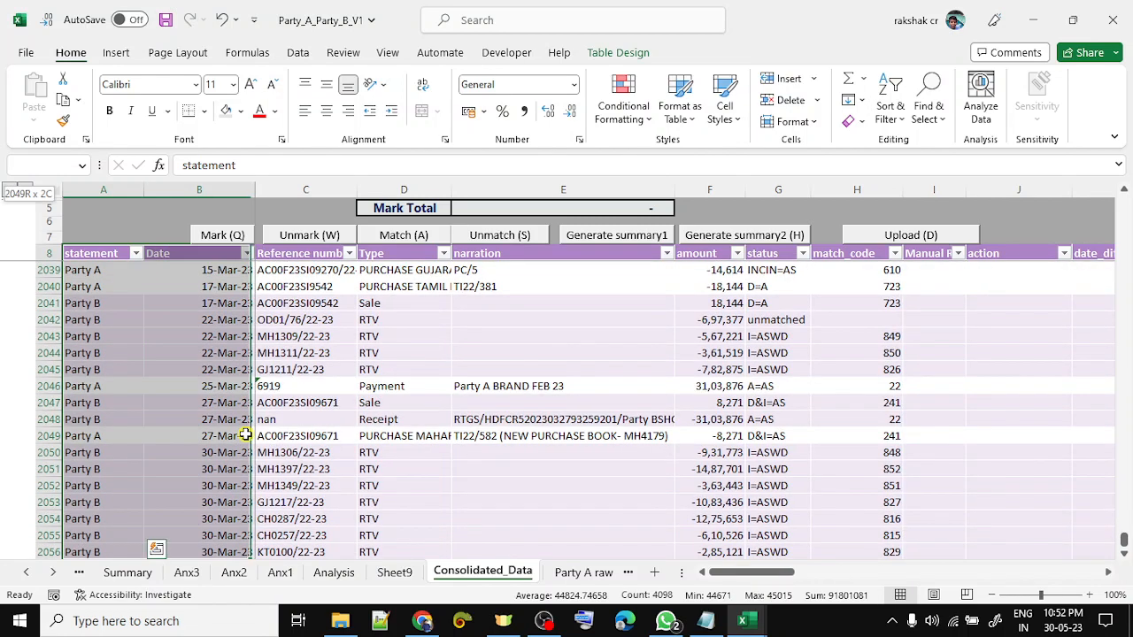
pyautogui.hotkey('shift', 'Right')
pyautogui.hotkey('shift', 'Right')
pyautogui.hotkey('shift', 'Right')
pyautogui.hotkey('shift', 'Right')
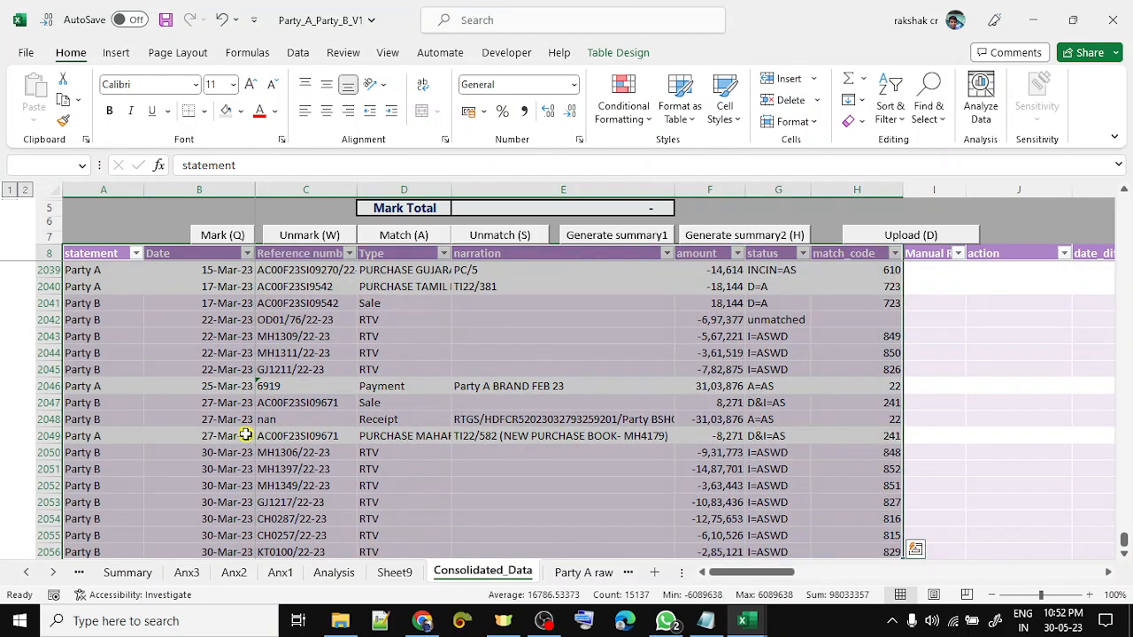
pyautogui.hotkey('shift', 'Right')
pyautogui.hotkey('shift', 'Right')
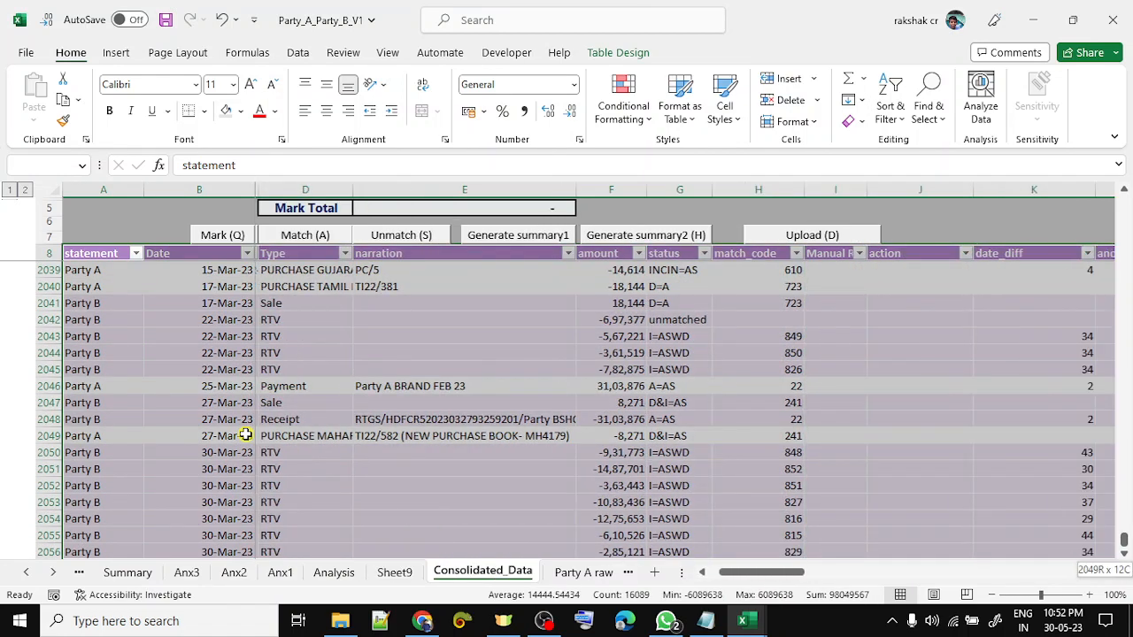
pyautogui.hotkey('shift', 'Right')
pyautogui.hotkey('shift', 'Right')
pyautogui.hotkey('shift', 'Right')
pyautogui.hotkey('shift', 'Right')
pyautogui.press('Up')
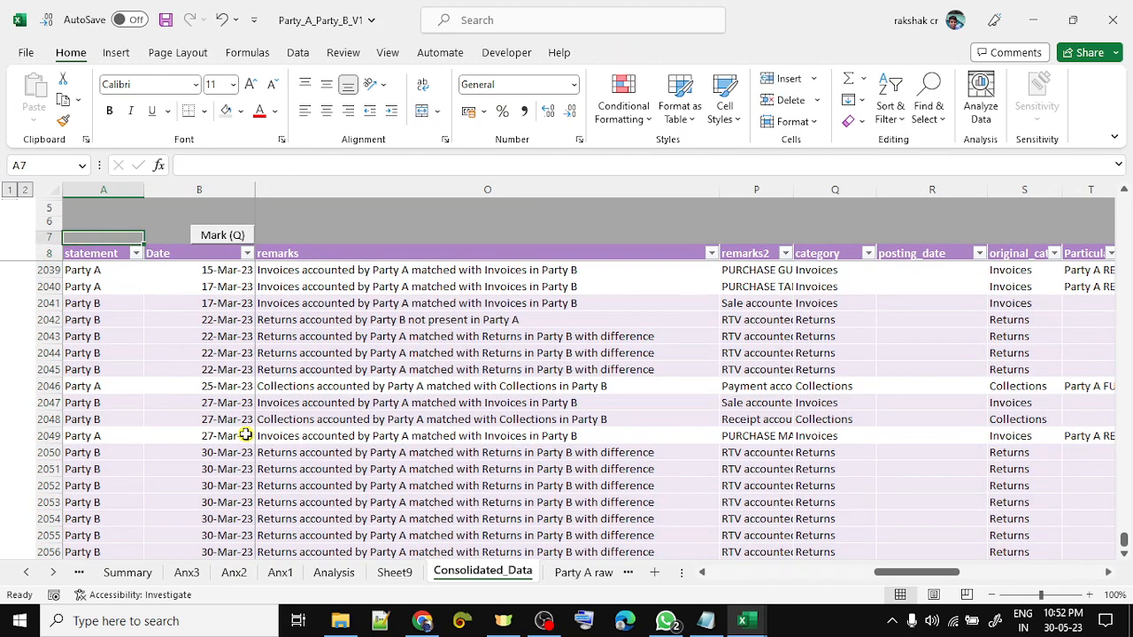
pyautogui.press('Down')
pyautogui.press('Down')
pyautogui.press('Up')
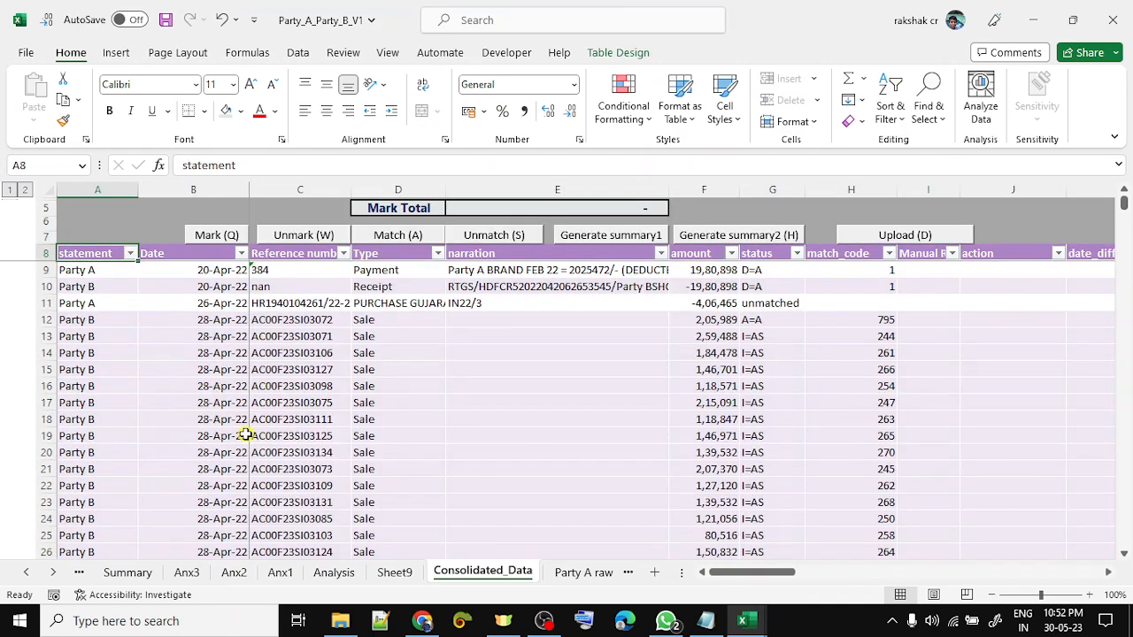
pyautogui.hotkey('ctrl', 'Right')
# - Add a 'Check' header and start an XLOOKUP on the row's match_code
pyautogui.press('Right')
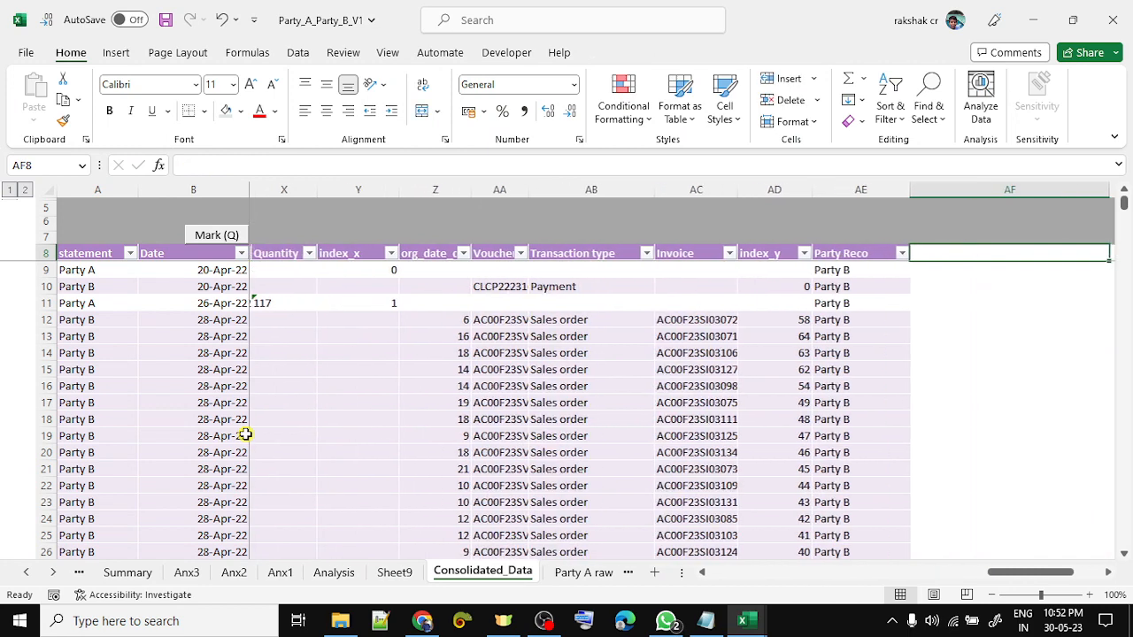
pyautogui.write('Check')
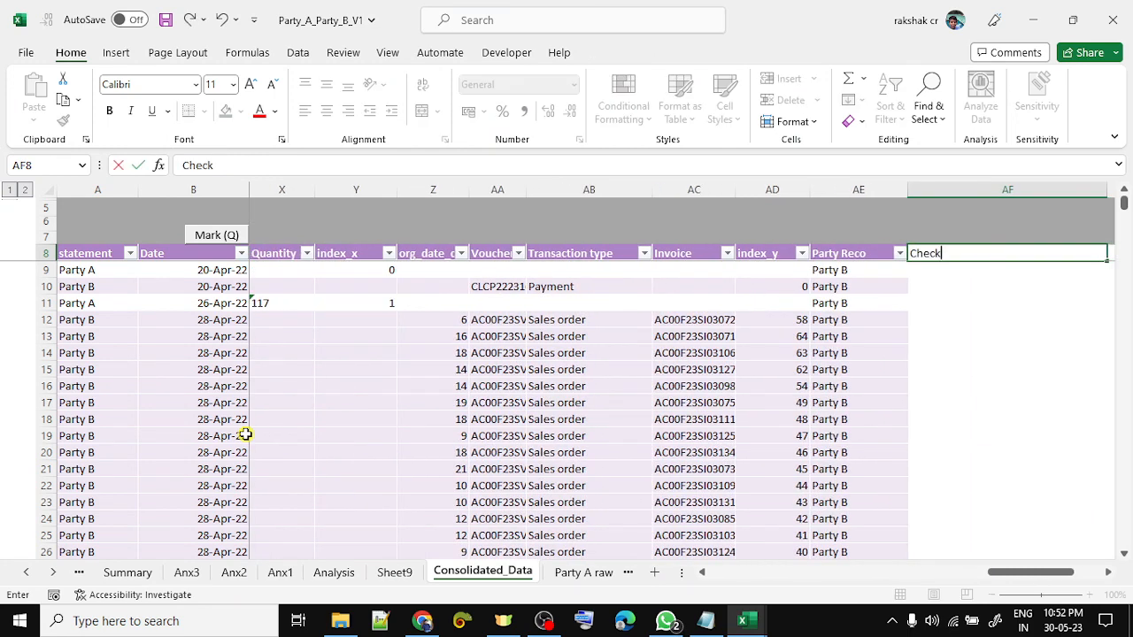
pyautogui.press('Return')
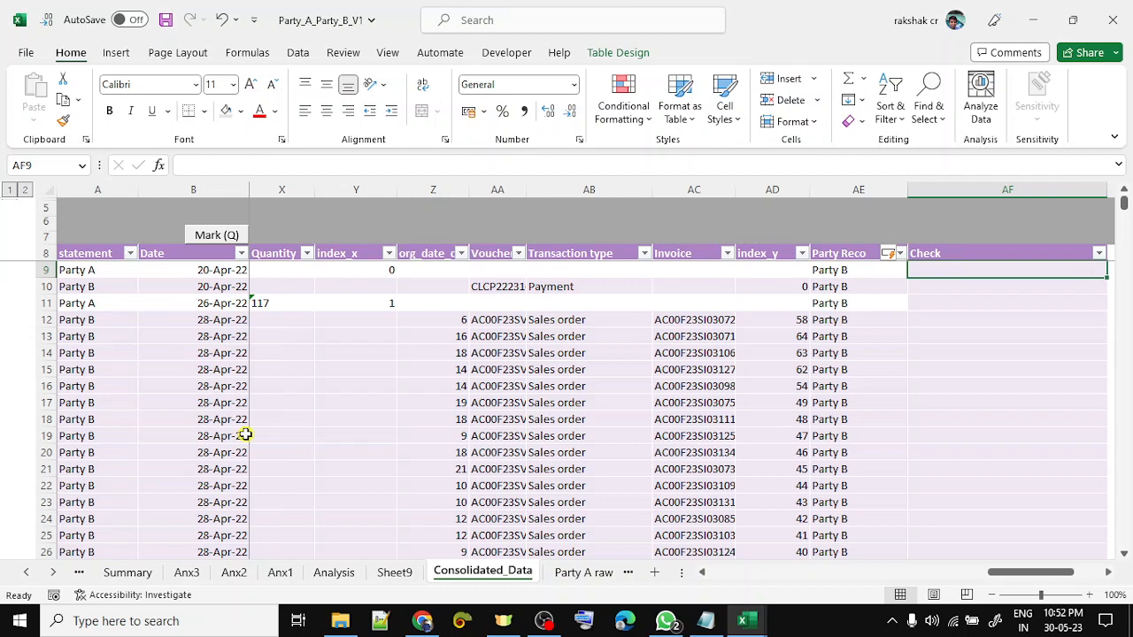
pyautogui.write('=xl')
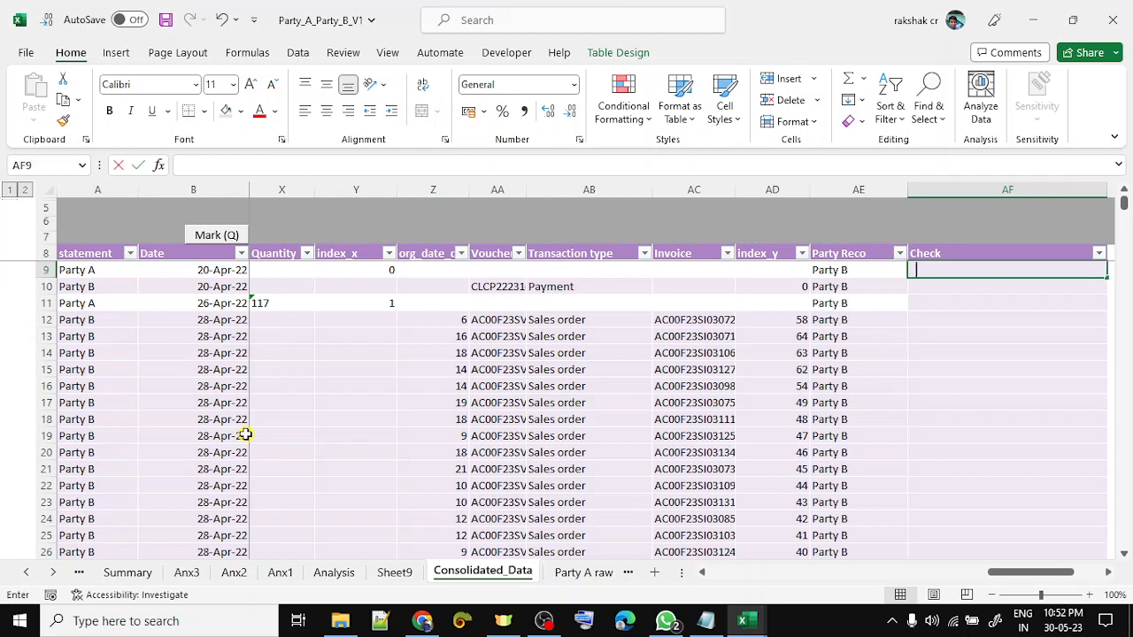
pyautogui.press('Tab')
pyautogui.press('Left')
pyautogui.press('Left')
pyautogui.press('Left')
pyautogui.press('Left')
pyautogui.press('Left')
pyautogui.press('Left')
pyautogui.press('Left')
pyautogui.press('Left')
pyautogui.press('Left')
pyautogui.press('Left')
pyautogui.press('Left')
pyautogui.press('Left')
pyautogui.press('Left')
pyautogui.press('Left')
pyautogui.press('Left')
pyautogui.press('Left')
pyautogui.press('Left')
pyautogui.press('Left')
pyautogui.press('Left')
pyautogui.press('Left')
pyautogui.press('Left')
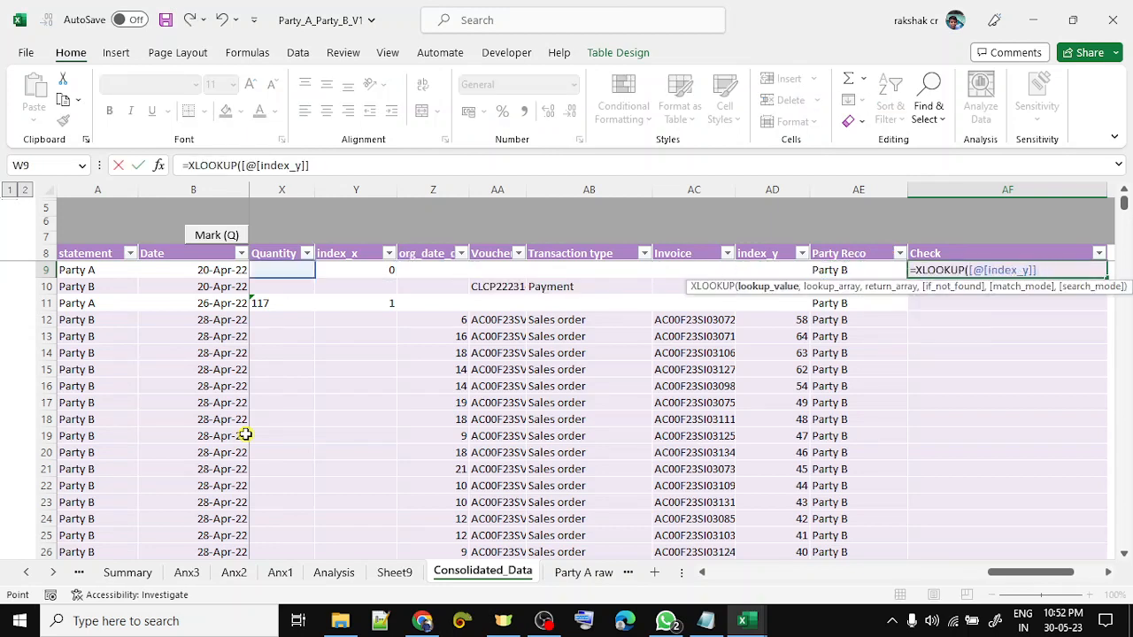
pyautogui.press('Left')
pyautogui.press('Left')
pyautogui.press('Left')
pyautogui.press('Left')
pyautogui.press('Left')
pyautogui.press('Left')
pyautogui.press('Left')
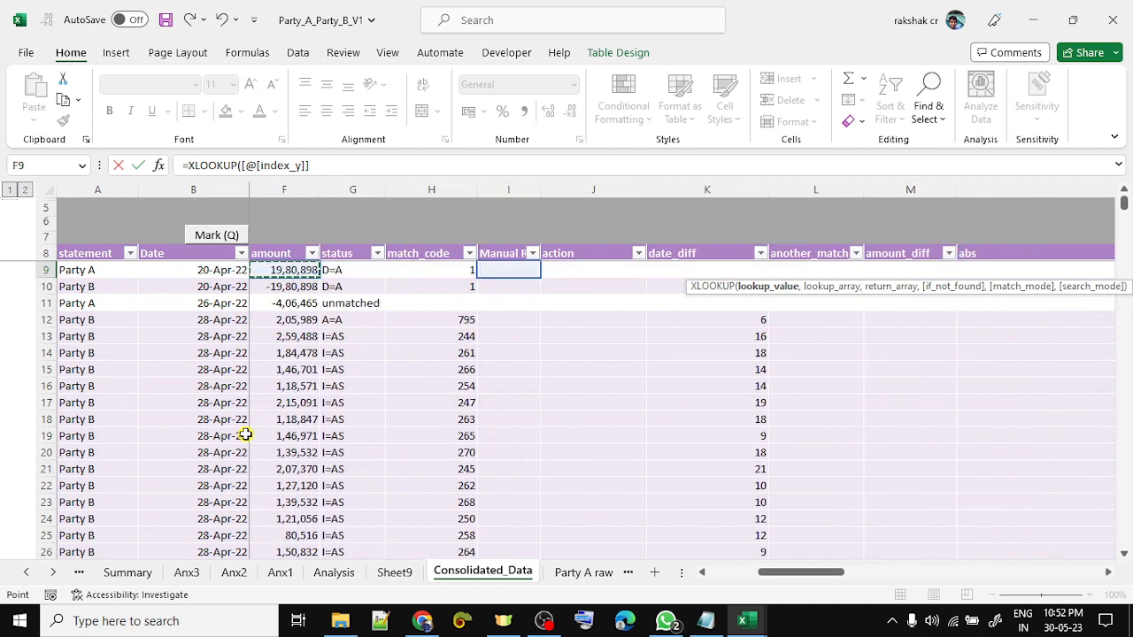
pyautogui.press('Right')
pyautogui.press('Right')
pyautogui.press('Right')
pyautogui.press('Right')
pyautogui.press('Right')
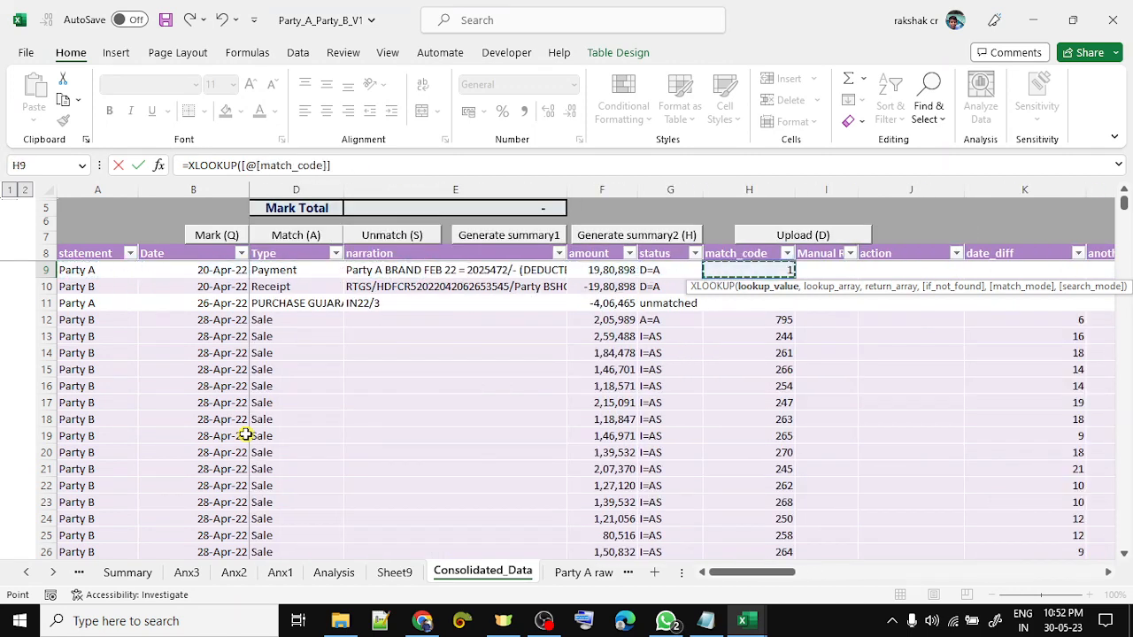
pyautogui.write(',')
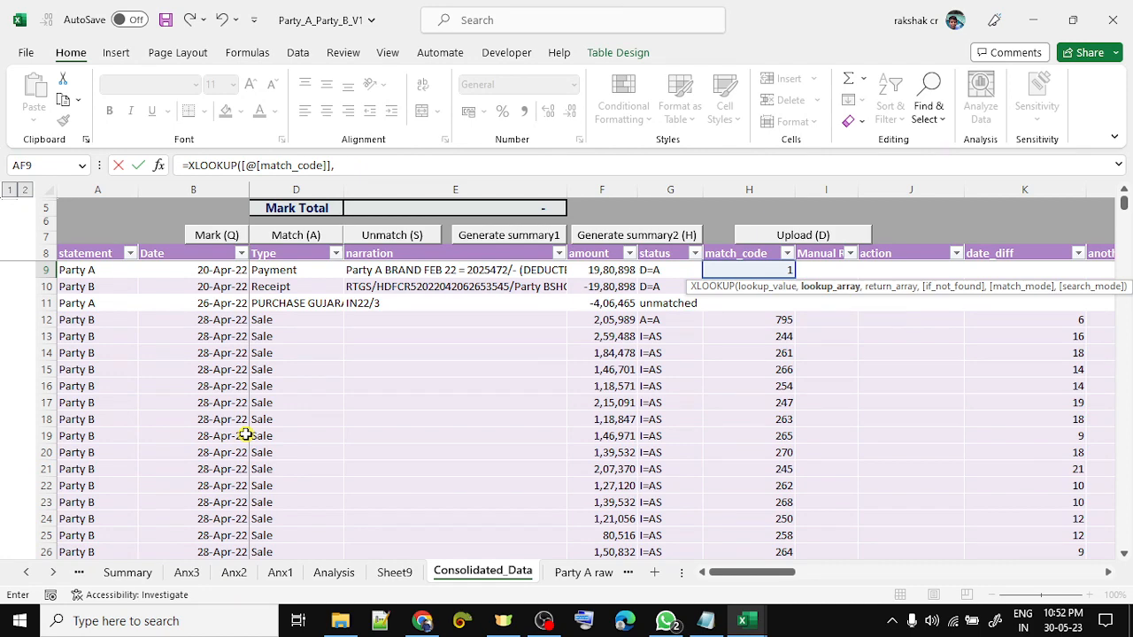
# - Use Sheet9 column A as lookup and return ranges and commit the formula in AF9
pyautogui.hotkey('ctrl', 'pageup')
pyautogui.press('Left')
pyautogui.hotkey('ctrl', 'space')
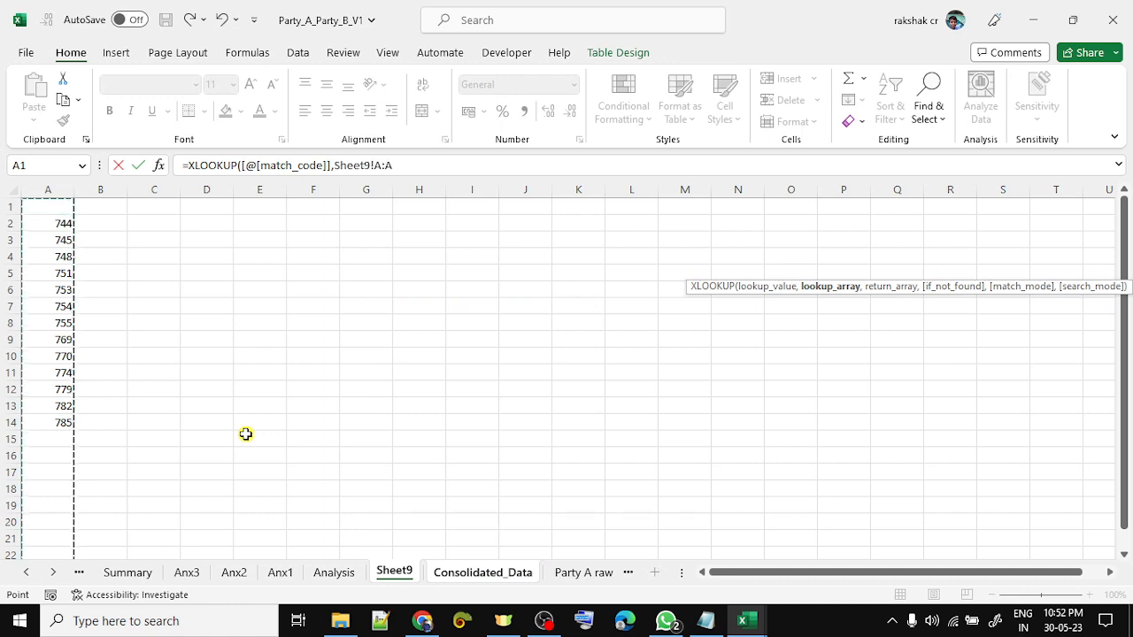
pyautogui.write(',')
pyautogui.press('Left')
pyautogui.hotkey('ctrl', 'space')
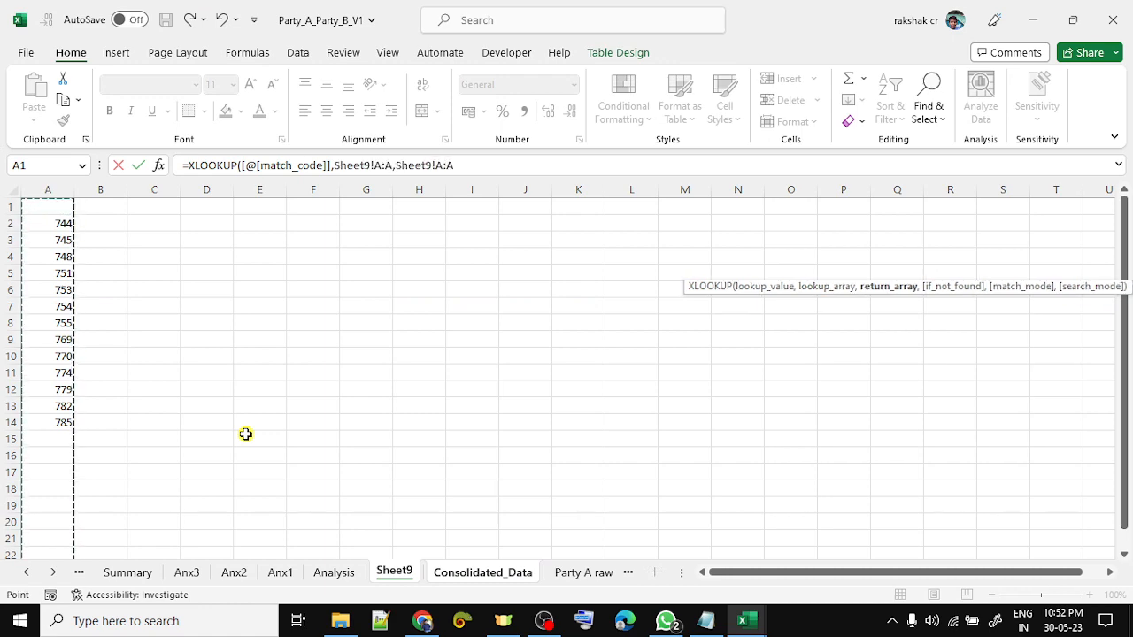
pyautogui.write(')')
pyautogui.hotkey('ctrl', 'pagedown')
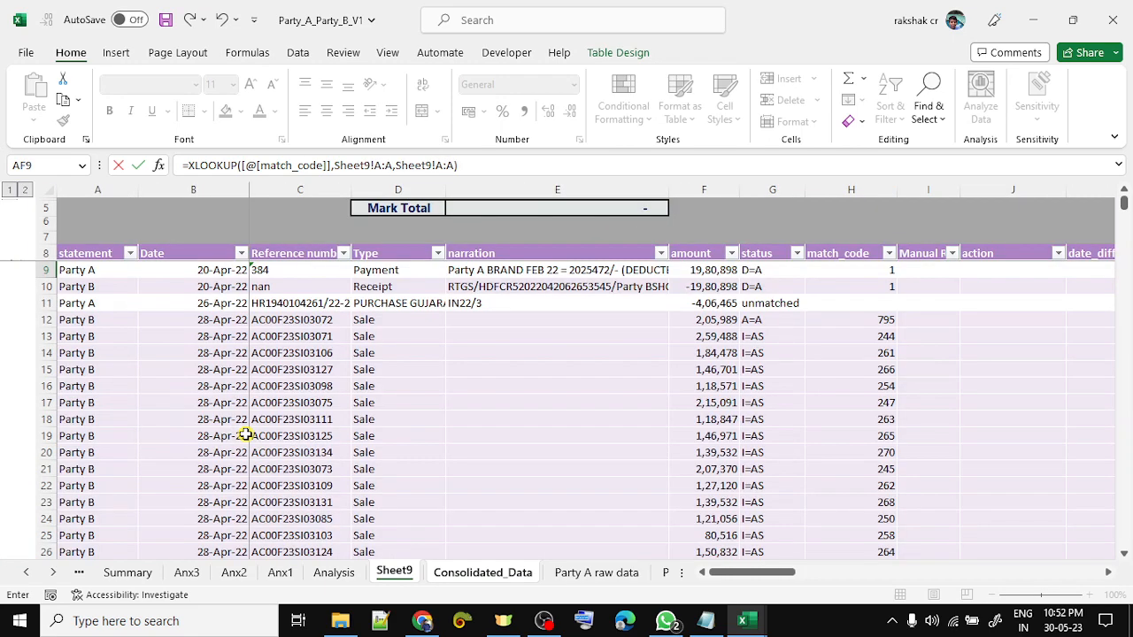
pyautogui.press('Return')
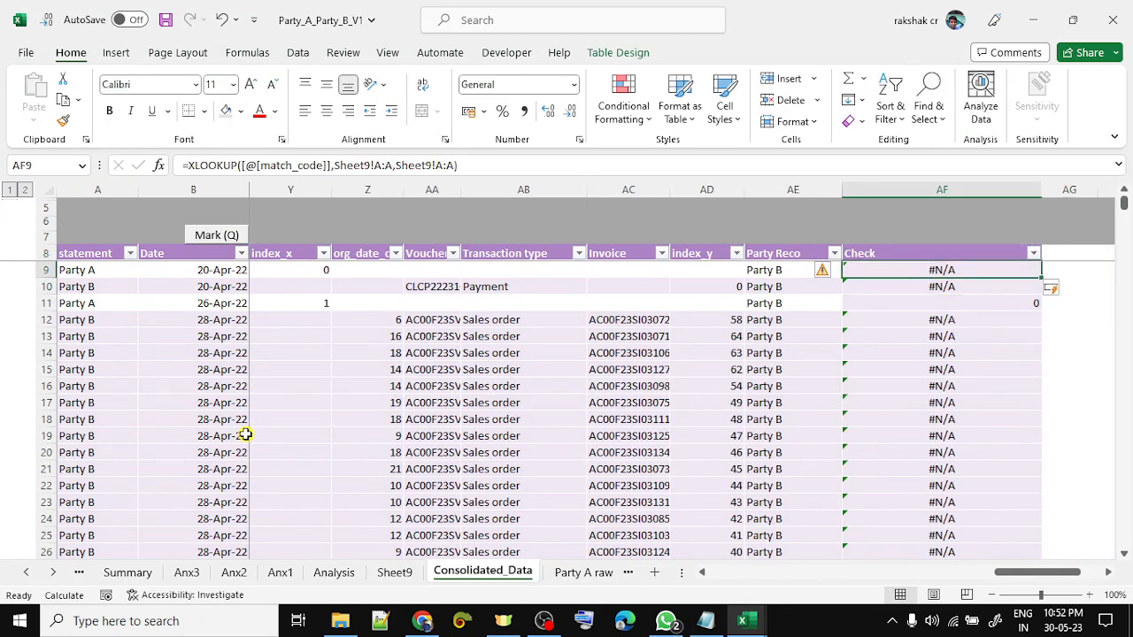
# - Review the AF9 formula and open the Check column's filter list
pyautogui.press('F2')
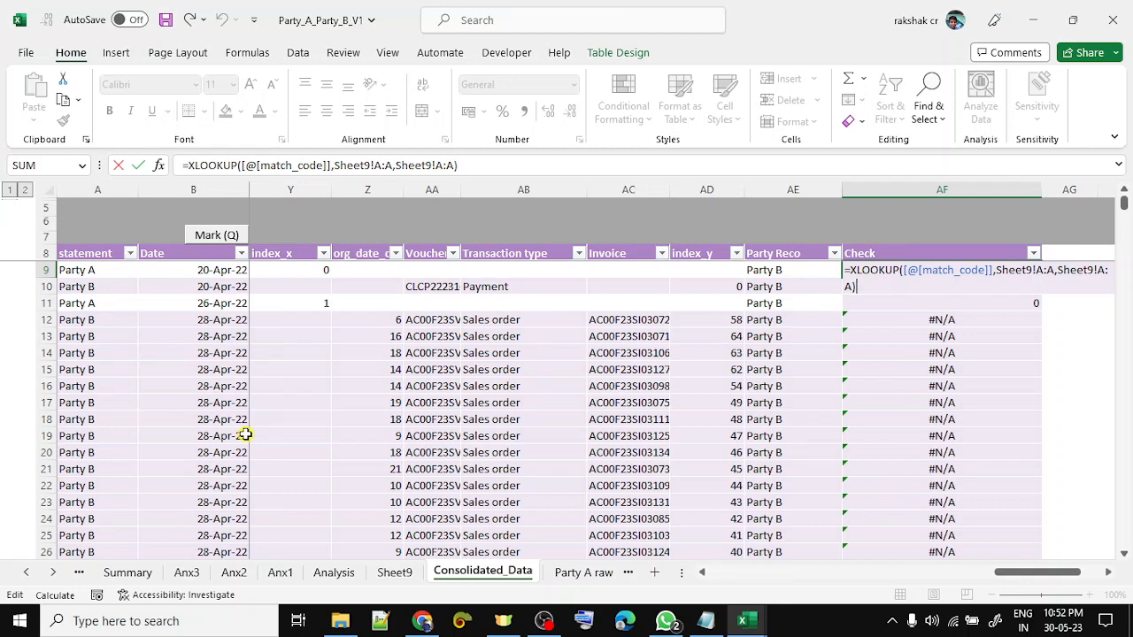
pyautogui.press('Escape')
pyautogui.press('Up')
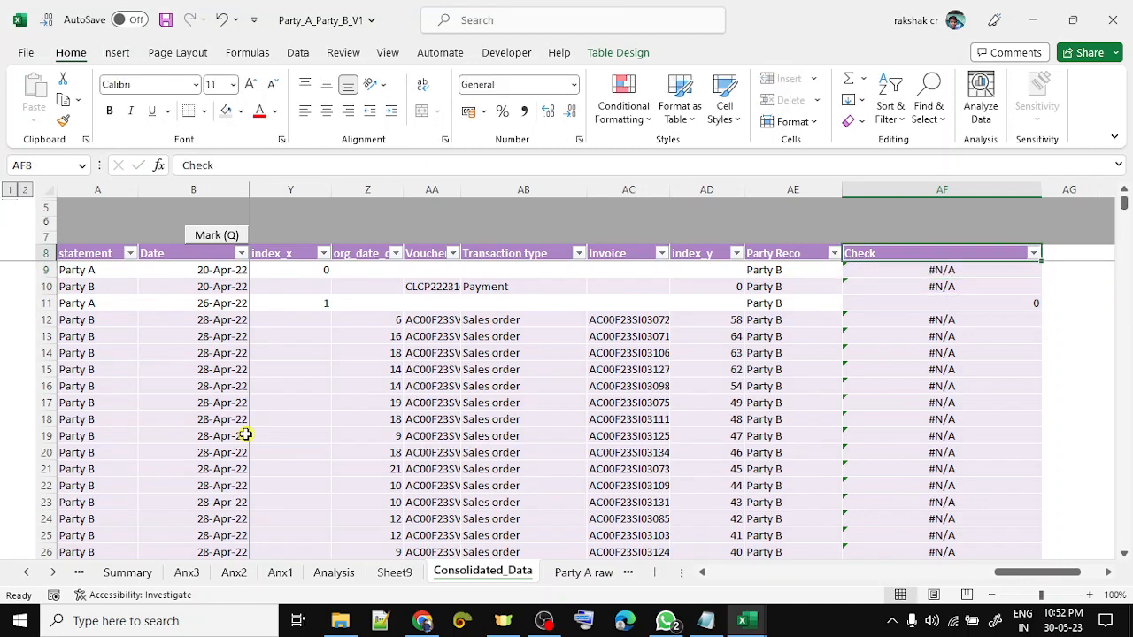
pyautogui.hotkey('alt', 'Down')
pyautogui.press('Down')
pyautogui.press('Down')
pyautogui.press('Down')
pyautogui.press('Down')
pyautogui.press('Down')
pyautogui.press('Down')
pyautogui.press('Down')
# - Filter the Check column to exclude 0 and #N/A
pyautogui.press('space')
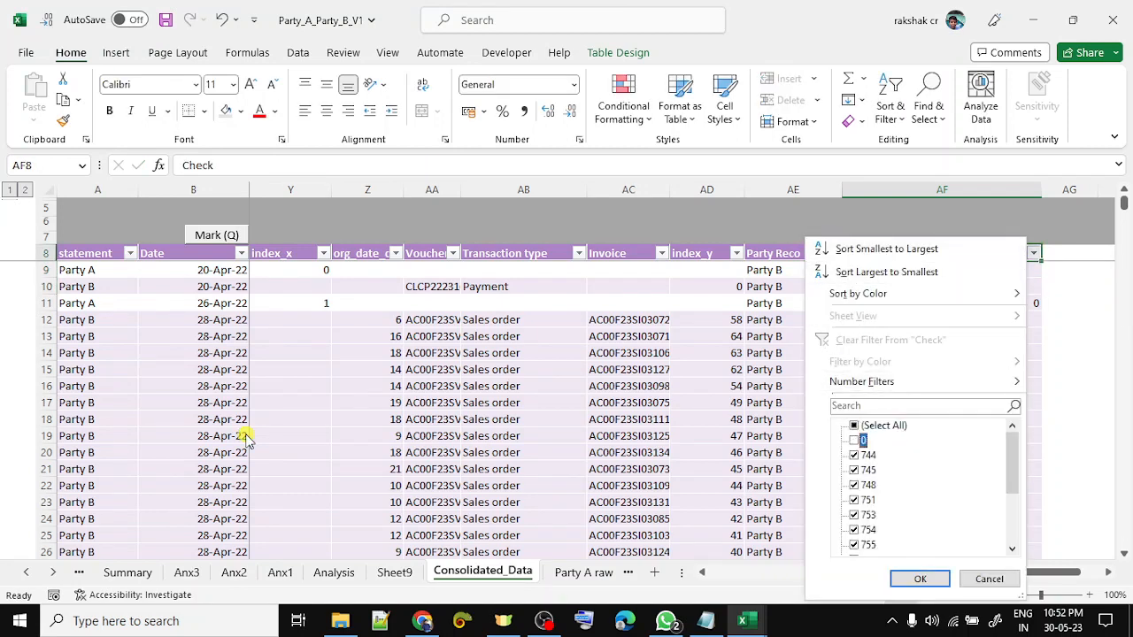
pyautogui.press('End')
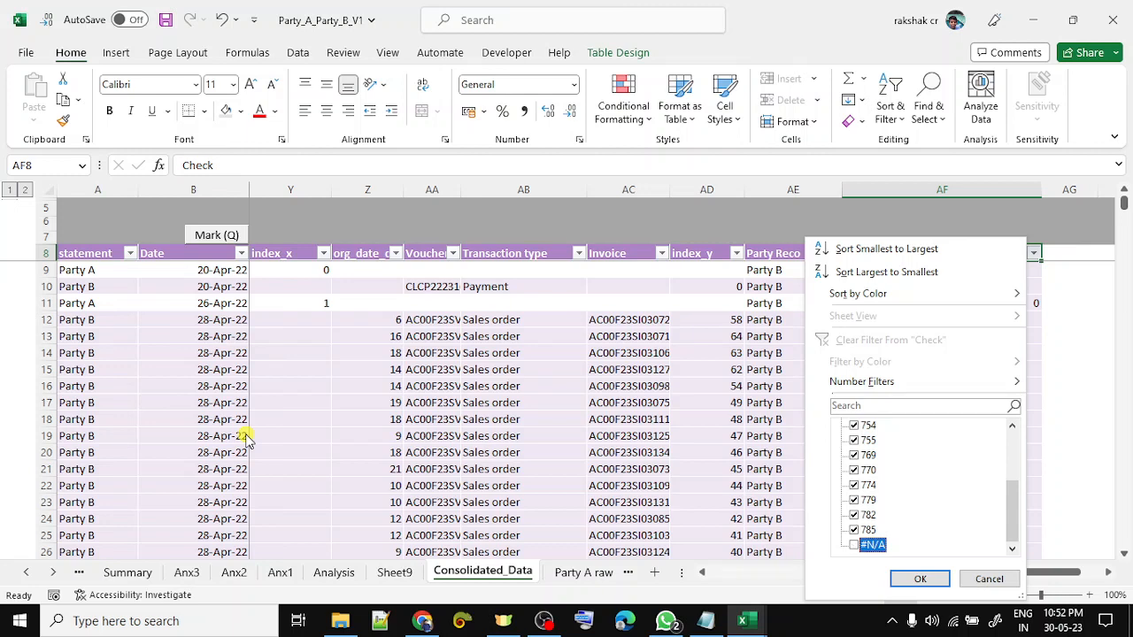
pyautogui.press('Return')
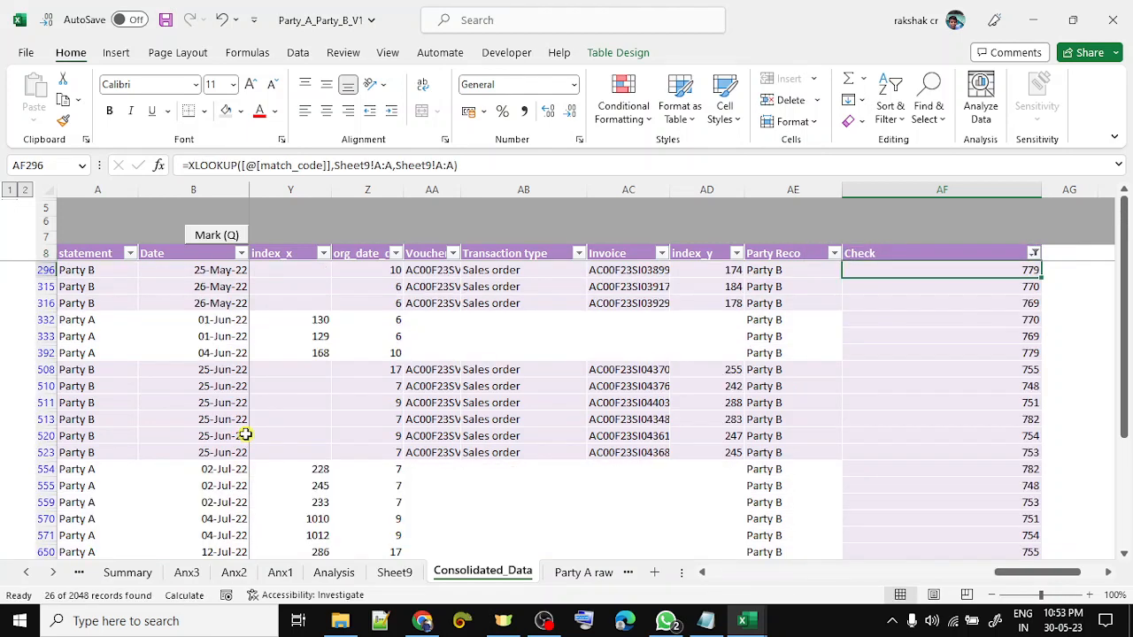
pyautogui.hotkey('ctrl', 'shift', 'Down')
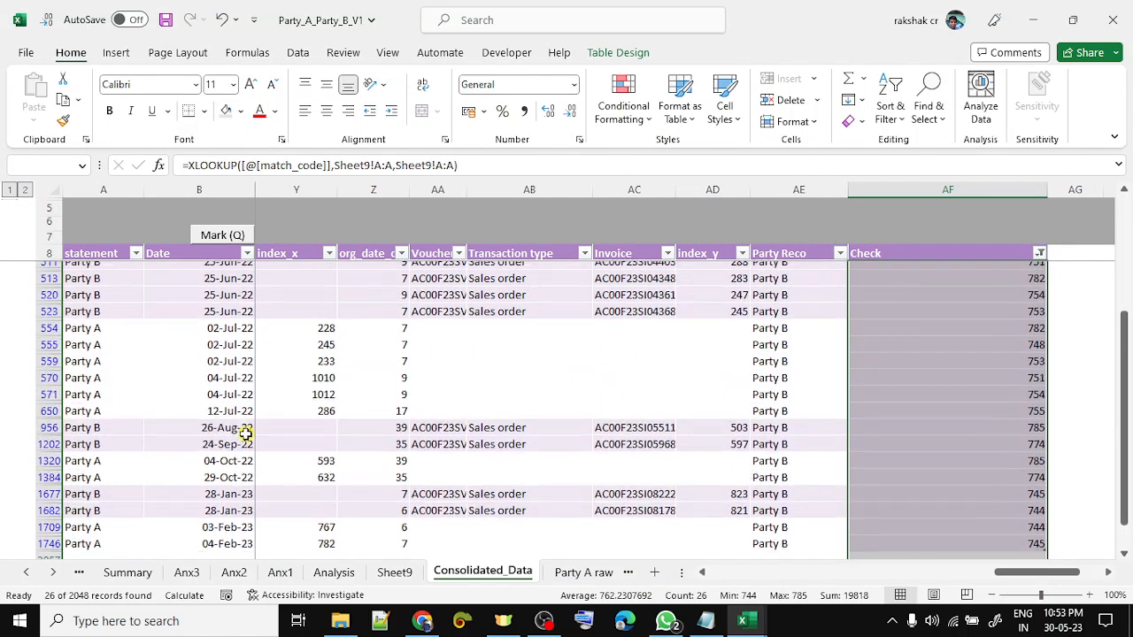
# - Select the filtered amounts from row 296 down and bulk-unmatch them, confirming Yes
pyautogui.press('Left')
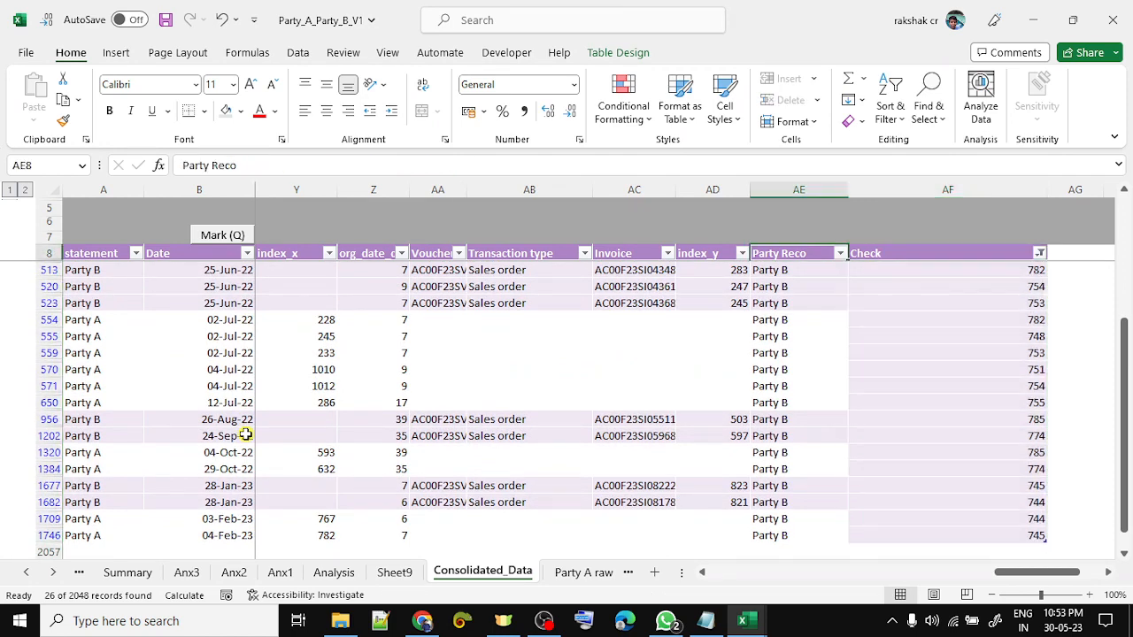
pyautogui.press('Left')
pyautogui.press('Left')
pyautogui.press('Left')
pyautogui.press('Left')
pyautogui.press('Left')
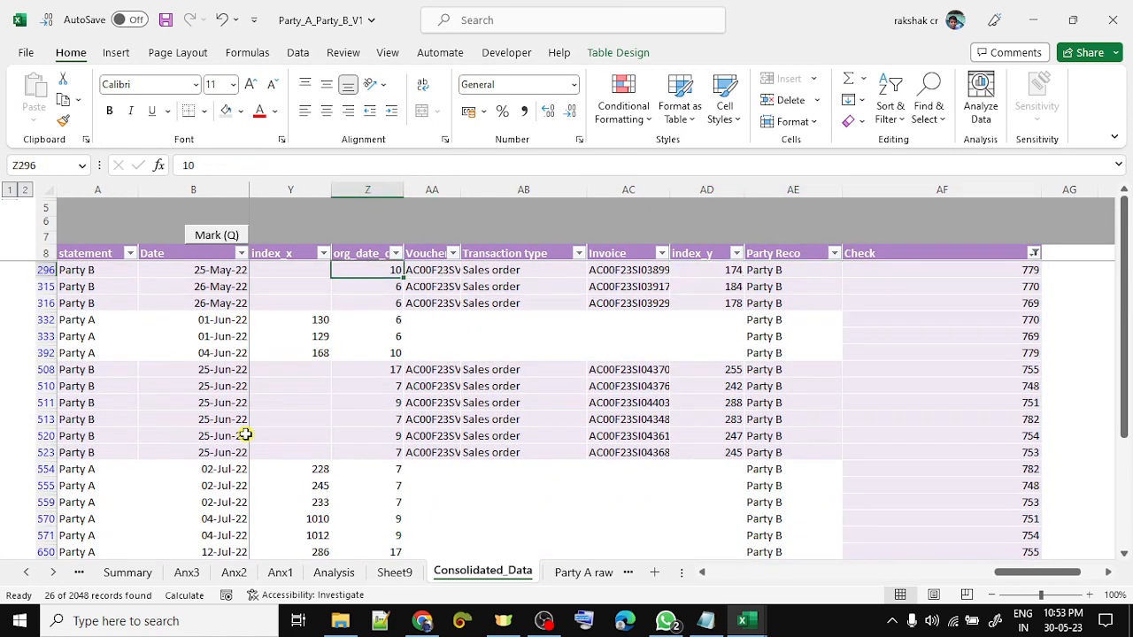
pyautogui.hotkey('ctrl', 'Up')
pyautogui.hotkey('ctrl', 'Left')
pyautogui.press('Right')
pyautogui.press('Right')
pyautogui.press('Down')
pyautogui.press('Right')
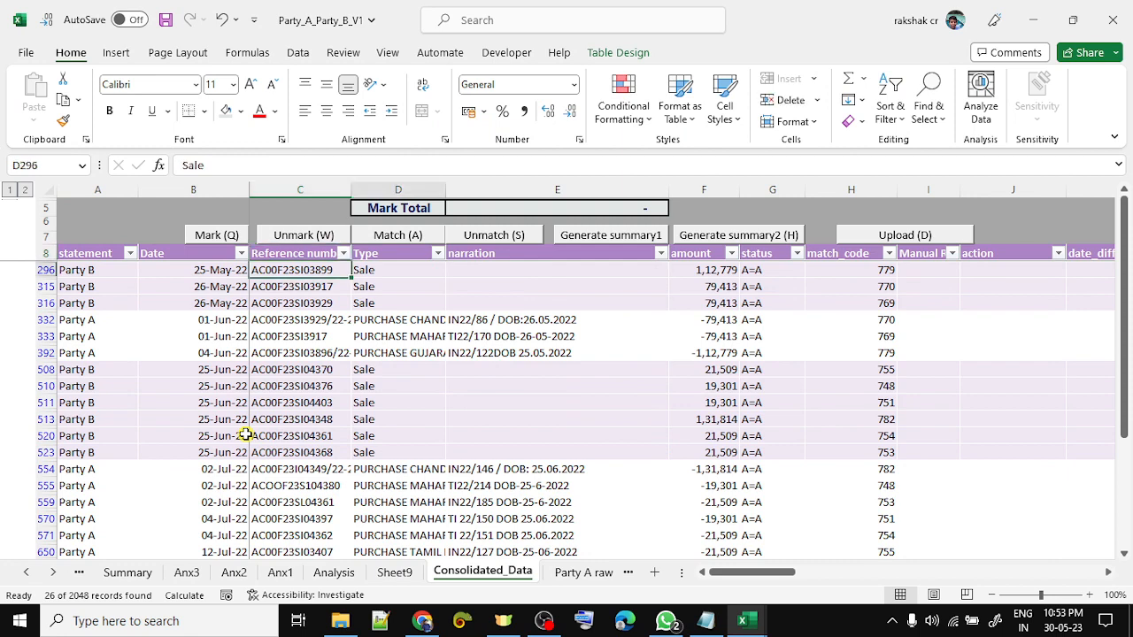
pyautogui.press('Right')
pyautogui.press('Right')
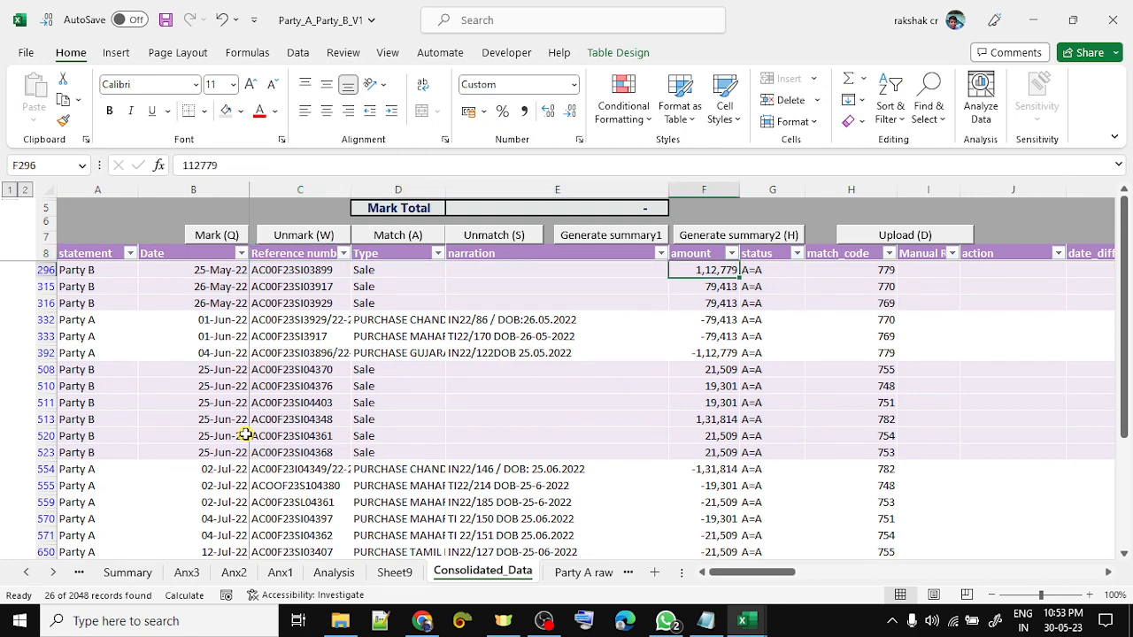
pyautogui.hotkey('ctrl', 'shift', 'Down')
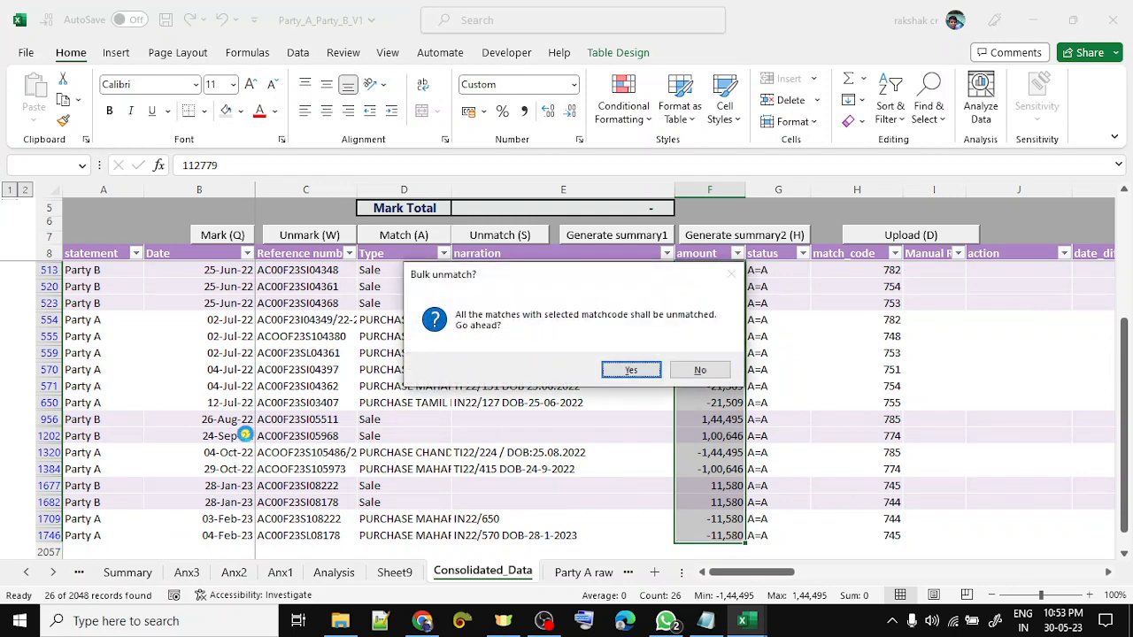
pyautogui.press('Return')
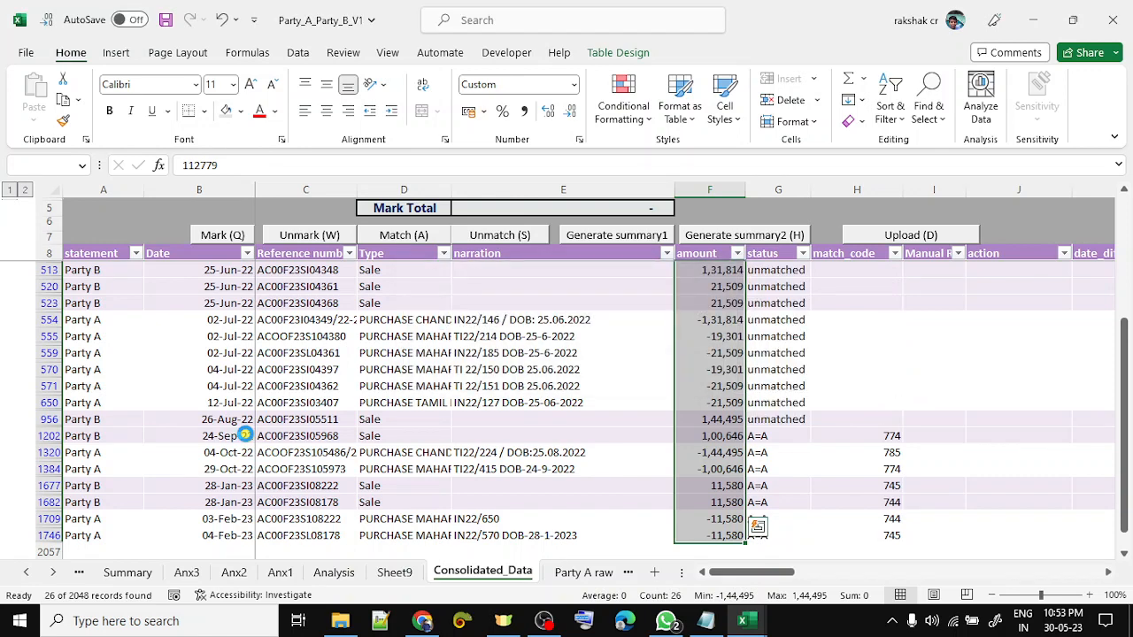
pyautogui.press('Return')
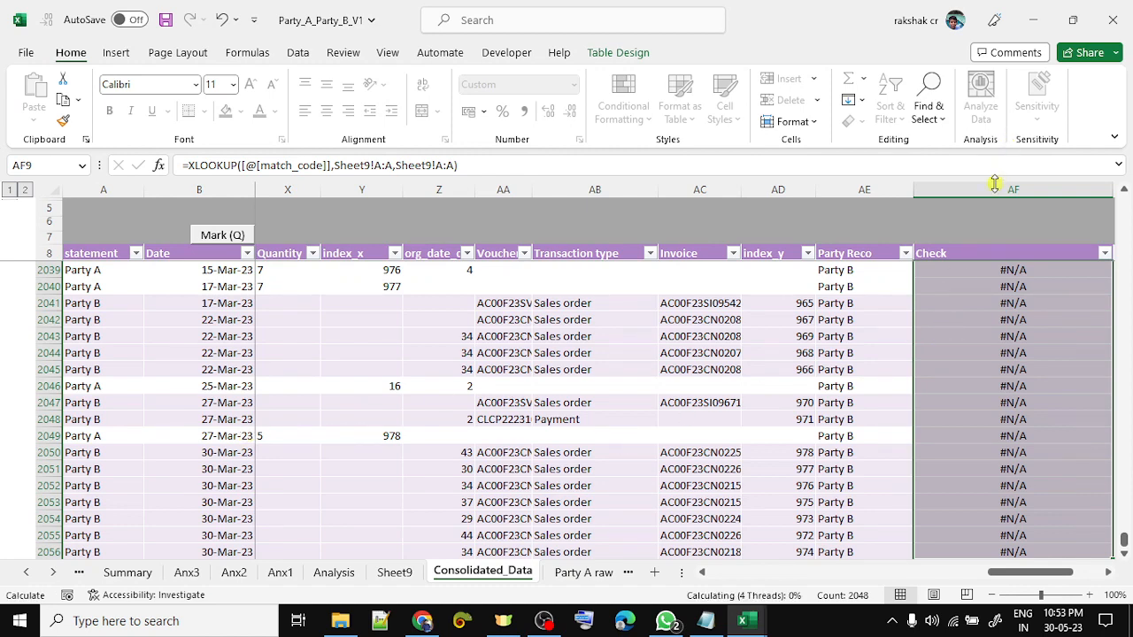
# - Select column AF and unprotect the Consolidated_Data sheet with its password
pyautogui.click(948, 359)
pyautogui.click(979, 189)
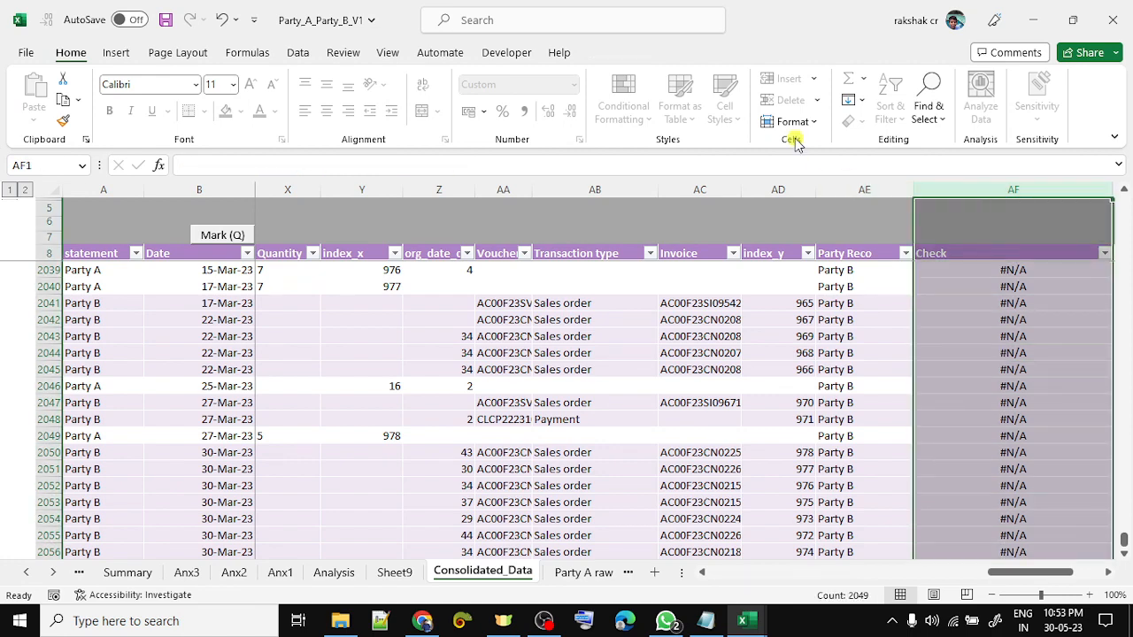
pyautogui.click(340, 52)
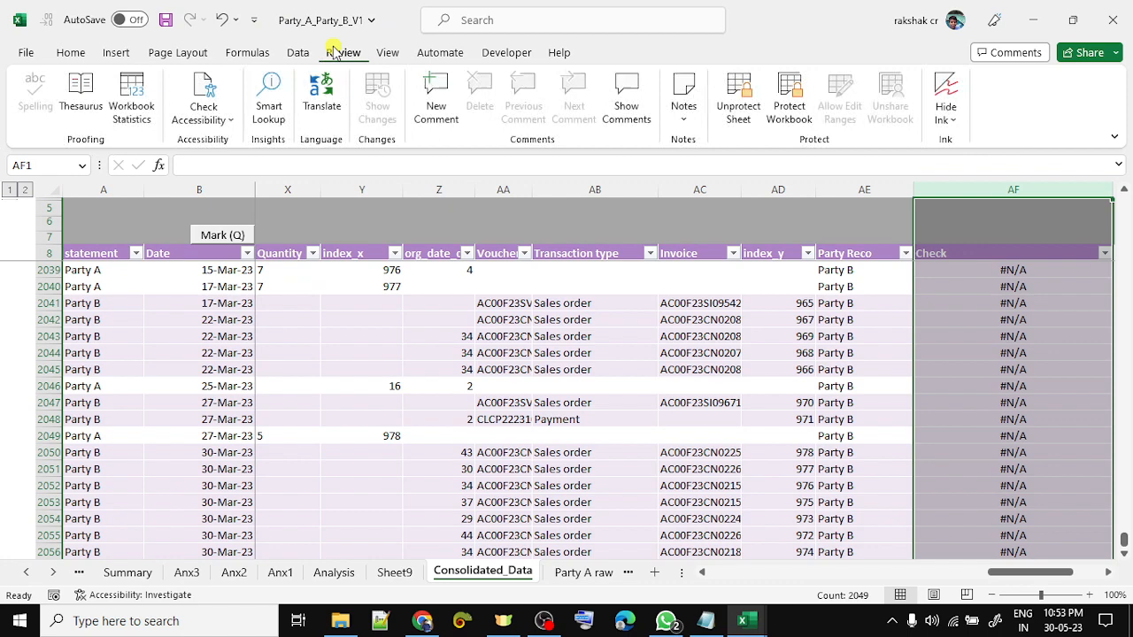
pyautogui.click(737, 107)
pyautogui.write('•••')
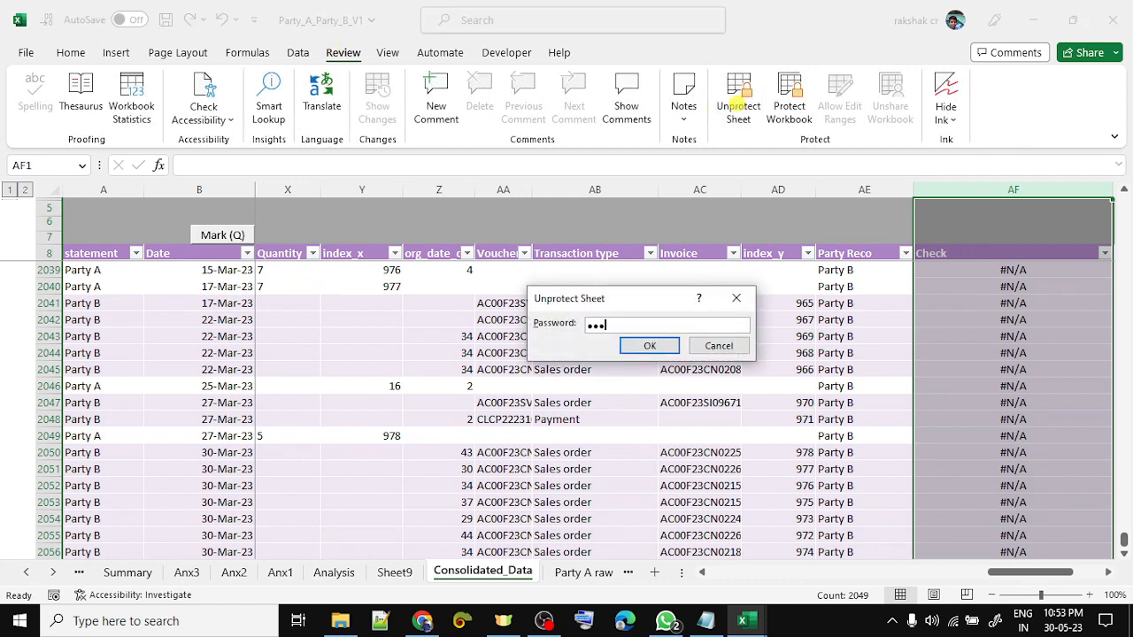
pyautogui.write('••')
pyautogui.press('Return')
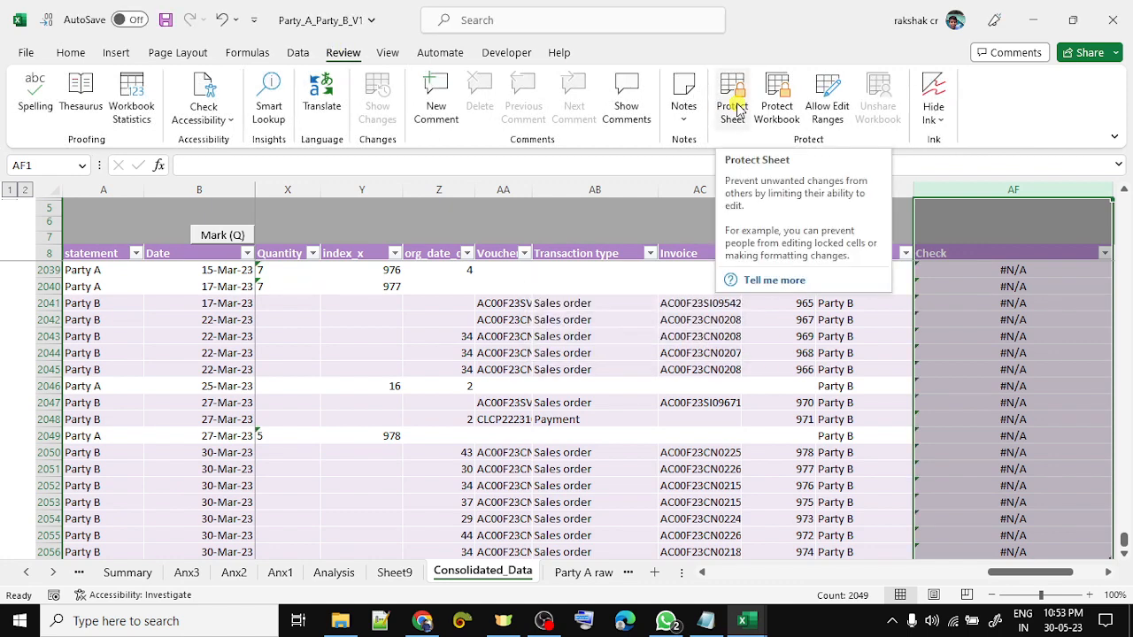
# - Delete the Check column so the table ends at Party Reco
pyautogui.hotkey('ctrl', '-')
pyautogui.press('Left')
pyautogui.press('Down')
pyautogui.press('Down')
pyautogui.press('Down')
pyautogui.press('Down')
pyautogui.press('Down')
pyautogui.press('Down')
pyautogui.press('Down')
pyautogui.press('Down')
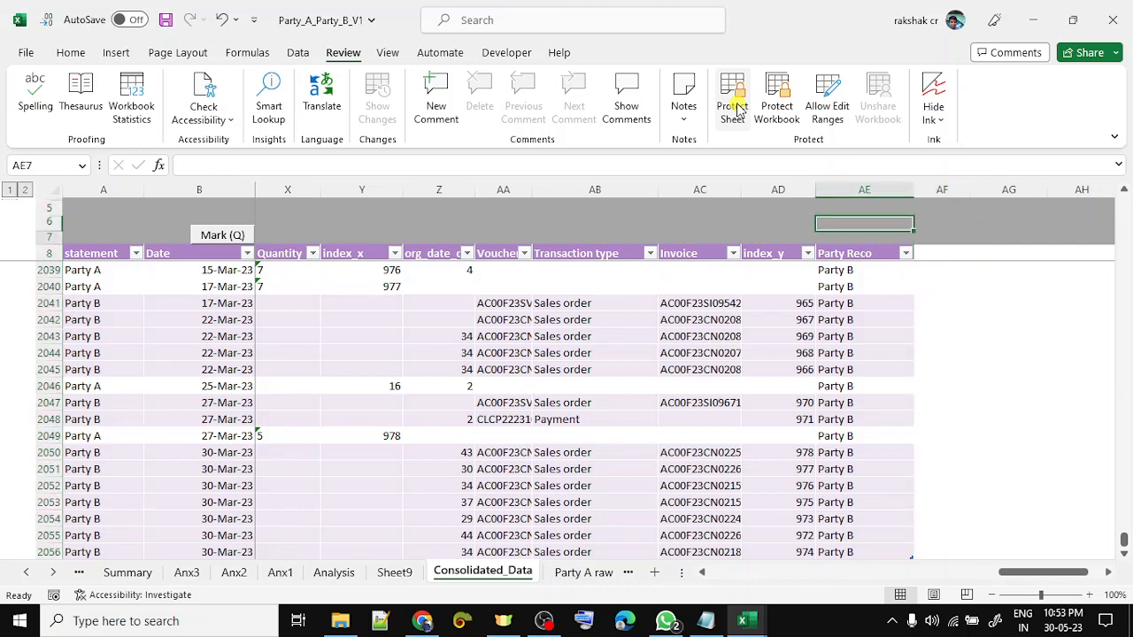
# - Filter the status column to show only unmatched rows
pyautogui.press('Up')
pyautogui.hotkey('ctrl', 'Left')
pyautogui.press('Right')
pyautogui.press('Right')
pyautogui.press('Right')
pyautogui.press('Right')
pyautogui.press('Right')
pyautogui.press('Right')
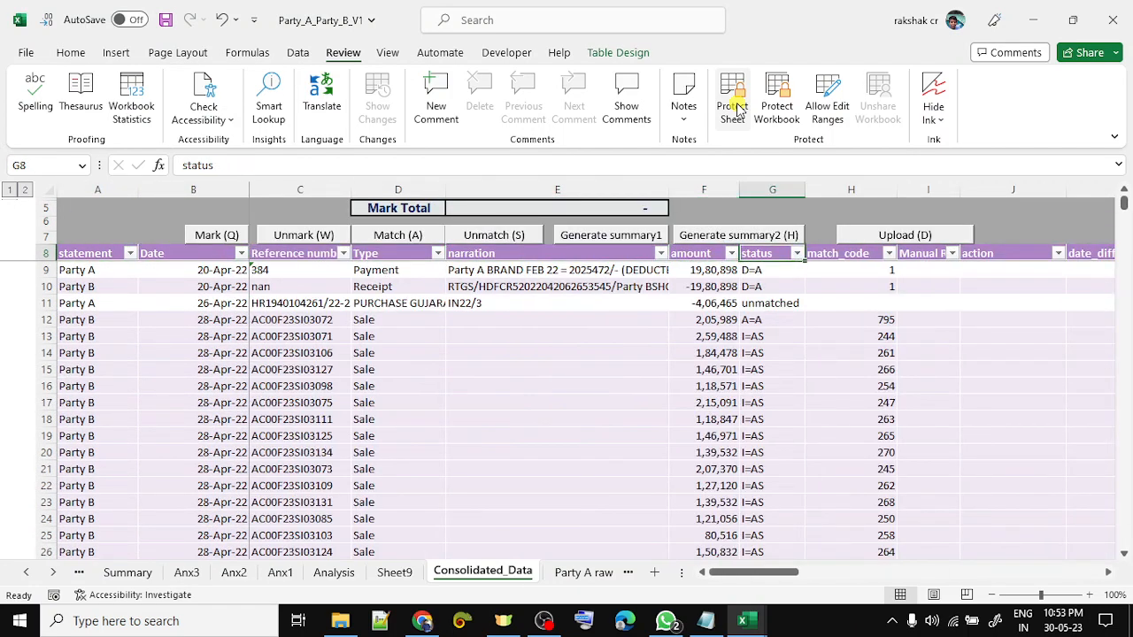
pyautogui.hotkey('alt', 'Down')
pyautogui.press('Up')
pyautogui.press('Tab')
pyautogui.press('space')
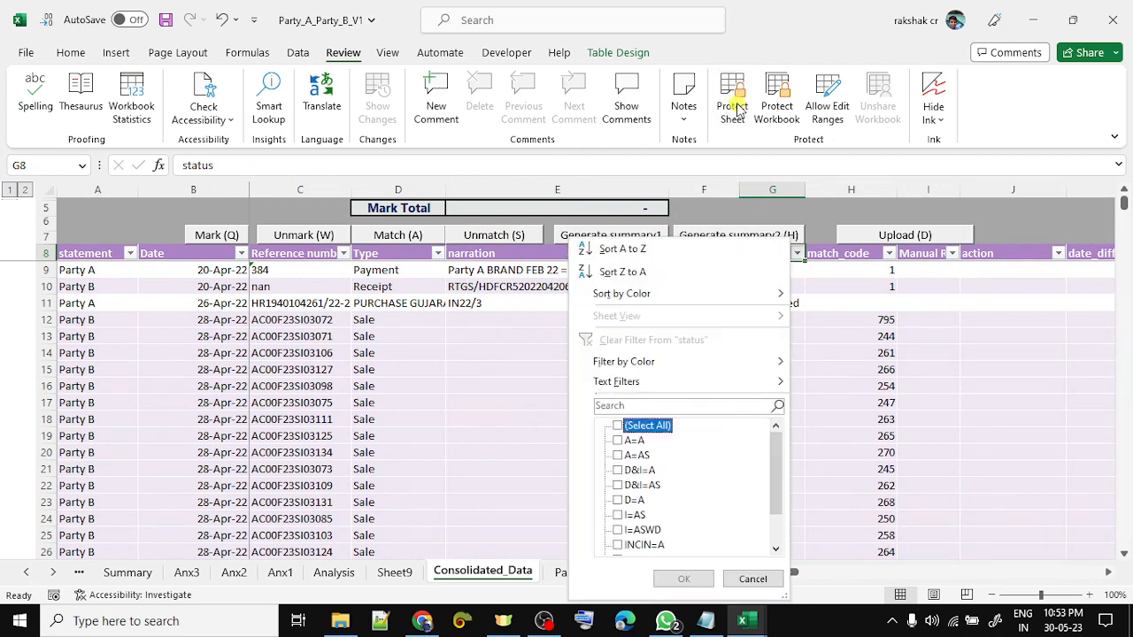
pyautogui.press('End')
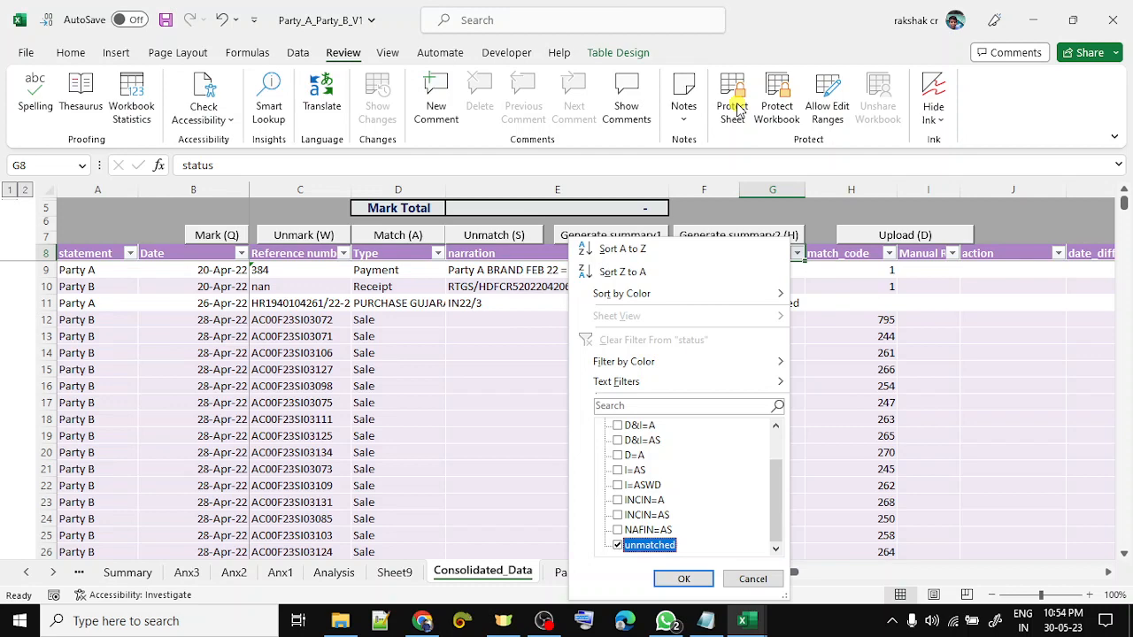
pyautogui.press('Return')
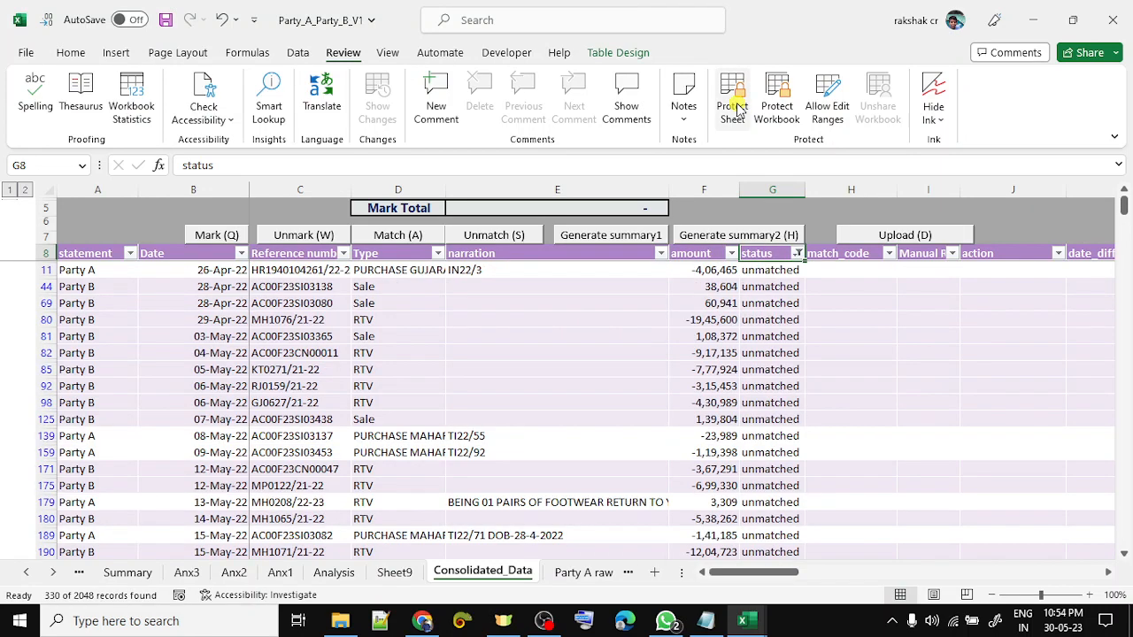
pyautogui.press('Down')
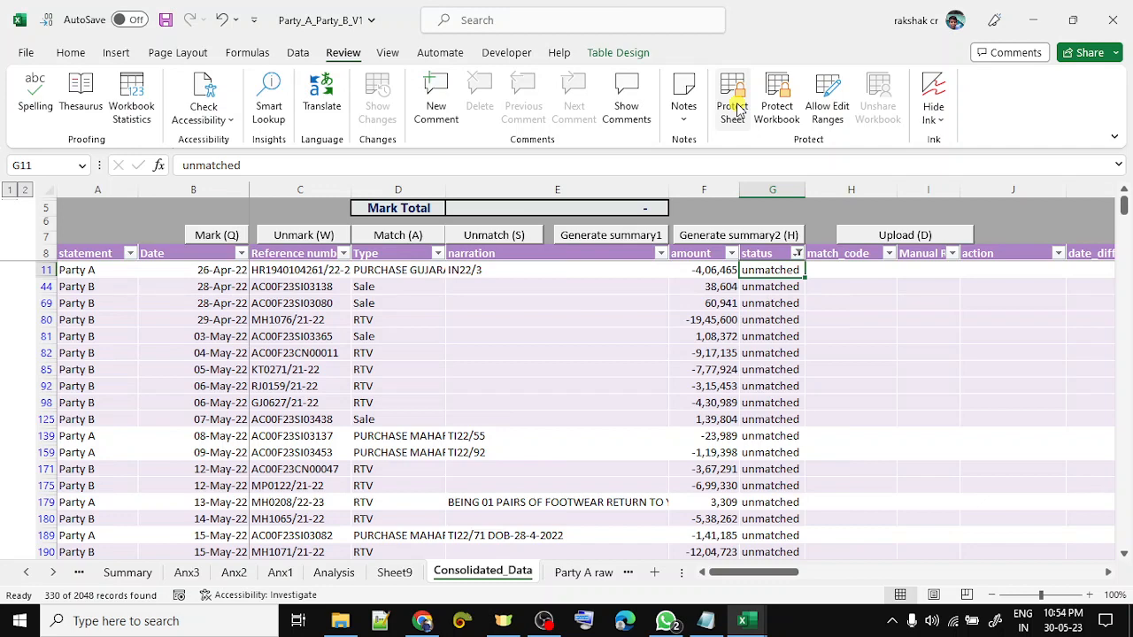
# - Limit the original_category filter to Invoices only, leaving 101 of 2048 records
pyautogui.press('Up')
pyautogui.press('Right')
pyautogui.press('Right')
pyautogui.press('Right')
pyautogui.press('Right')
pyautogui.press('Right')
pyautogui.press('Right')
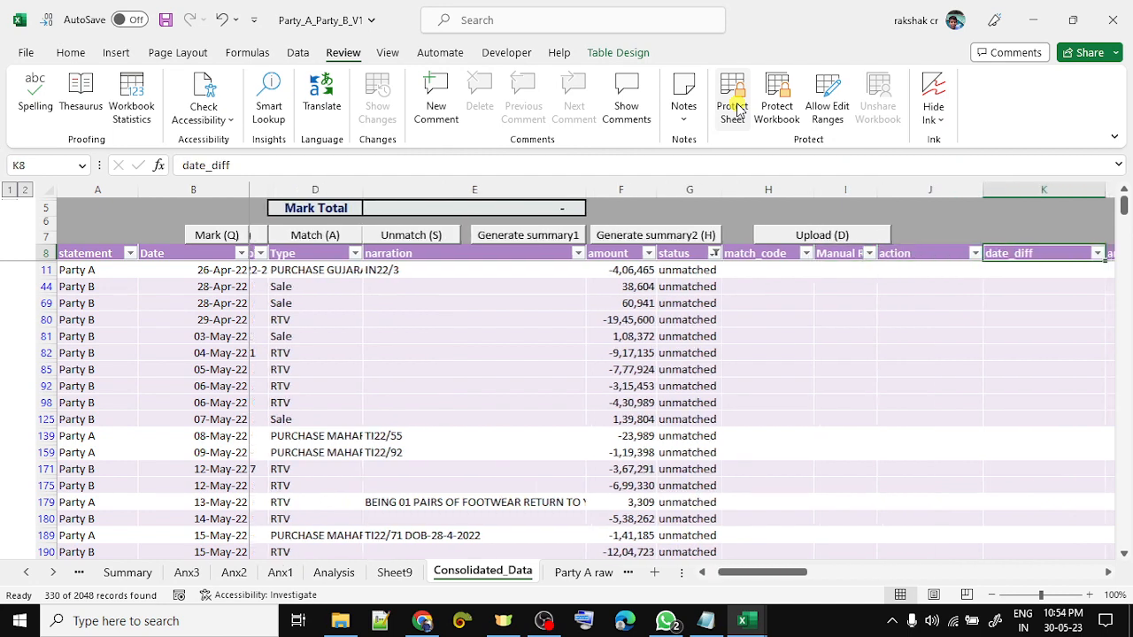
pyautogui.press('Right')
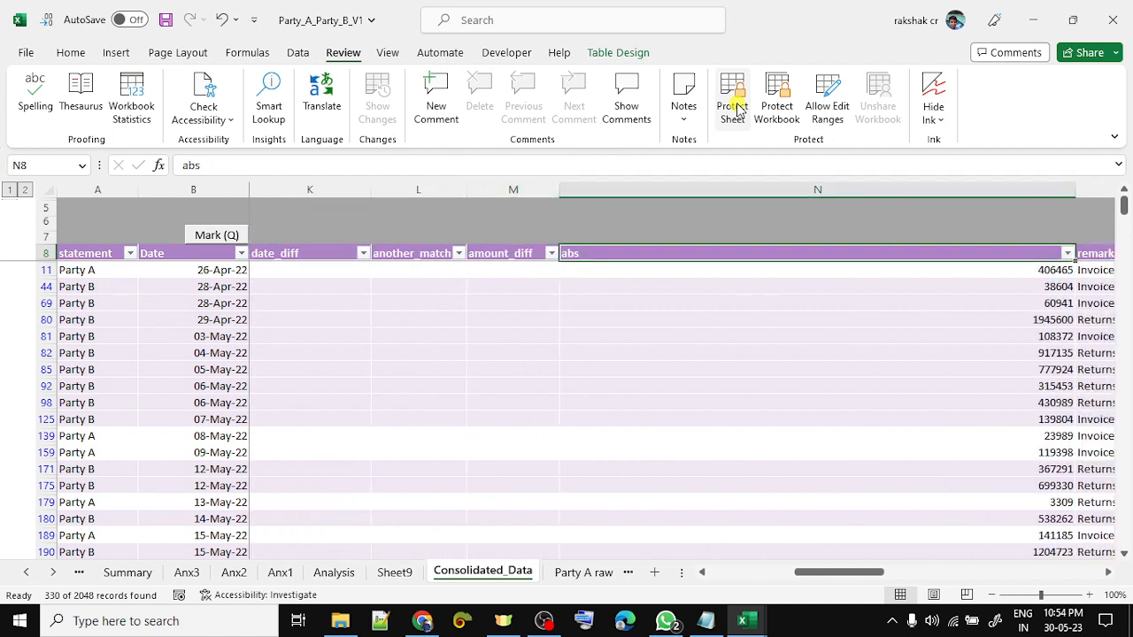
pyautogui.press('Right')
pyautogui.press('Right')
pyautogui.press('Right')
pyautogui.press('Right')
pyautogui.press('Right')
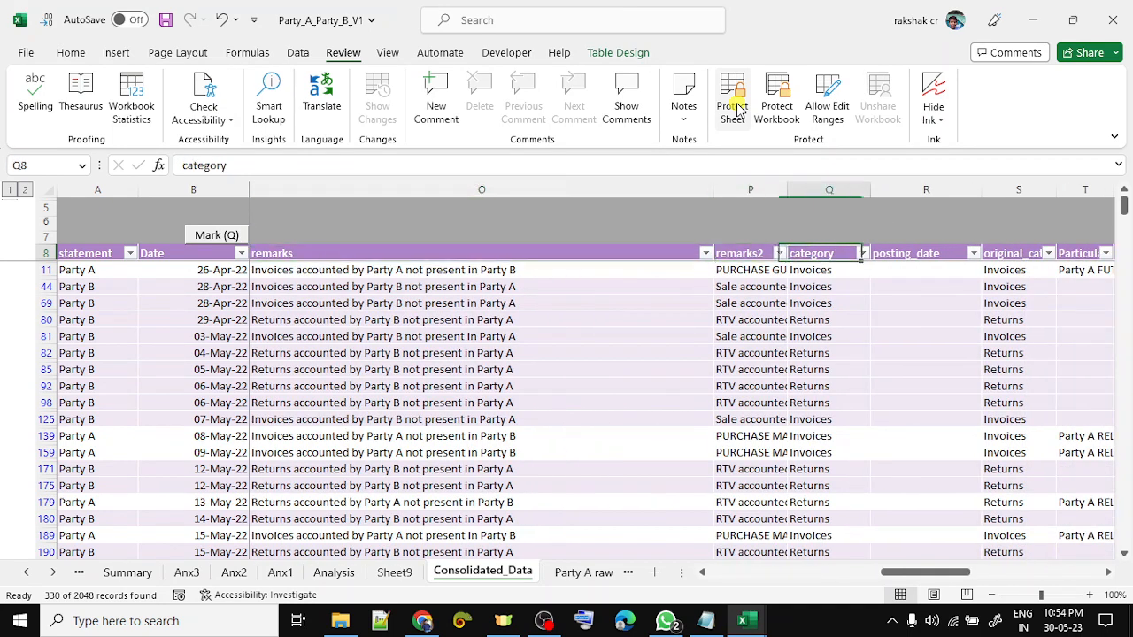
pyautogui.hotkey('alt', 'Down')
pyautogui.press('Down')
pyautogui.press('Tab')
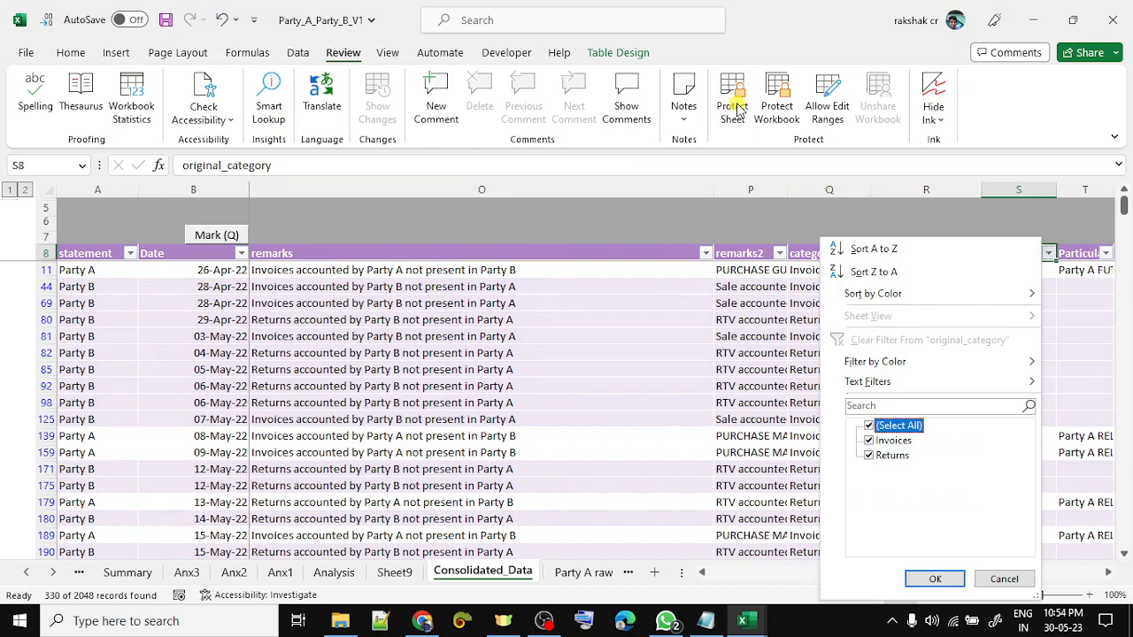
pyautogui.press('space')
pyautogui.press('Down')
pyautogui.press('space')
pyautogui.press('Return')
pyautogui.press('Left')
# - Return along header row 8 into the amount column to review the unmatched amounts
pyautogui.press('Home')
pyautogui.press('Right')
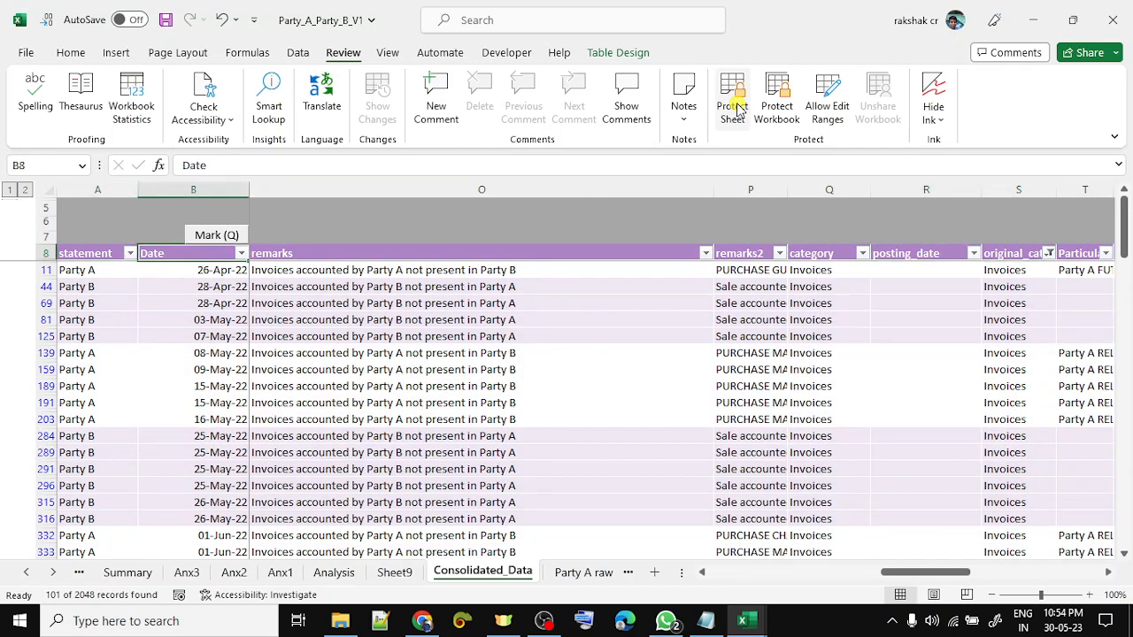
pyautogui.press('Right')
pyautogui.press('Right')
pyautogui.press('Down')
pyautogui.press('Right')
pyautogui.press('Right')
pyautogui.press('Down')
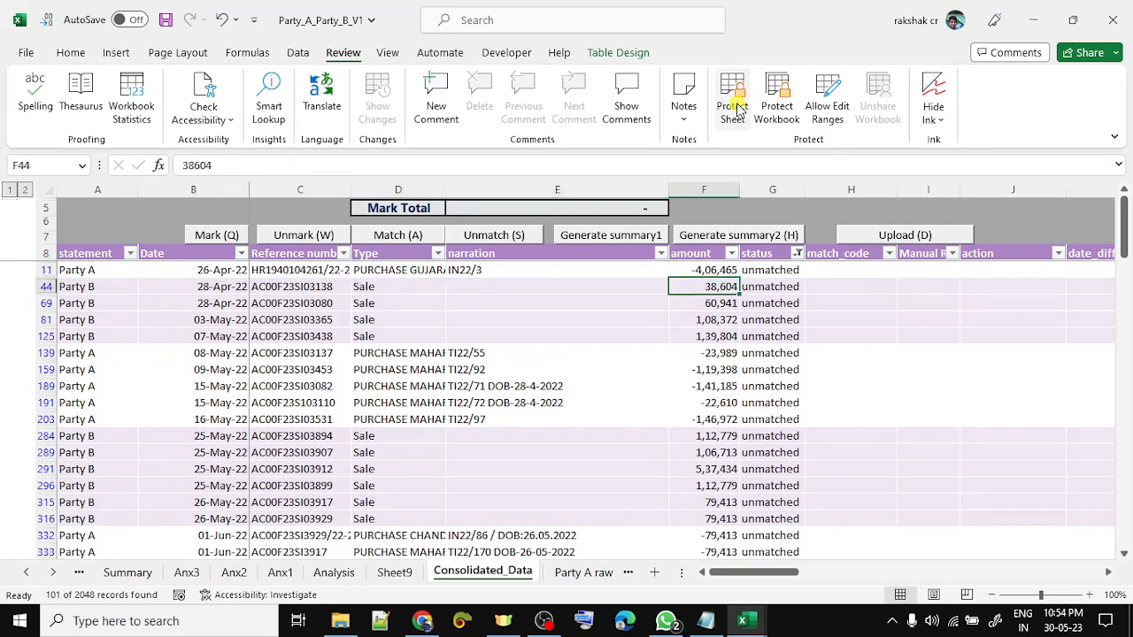
# - Find the offsetting 79,413 and -79,413 amounts in rows 316 and 332 and select both
pyautogui.press('Down')
pyautogui.press('Down')
pyautogui.press('Down')
pyautogui.press('Down')
pyautogui.press('Down')
pyautogui.press('Down')
pyautogui.press('Down')
pyautogui.press('Down')
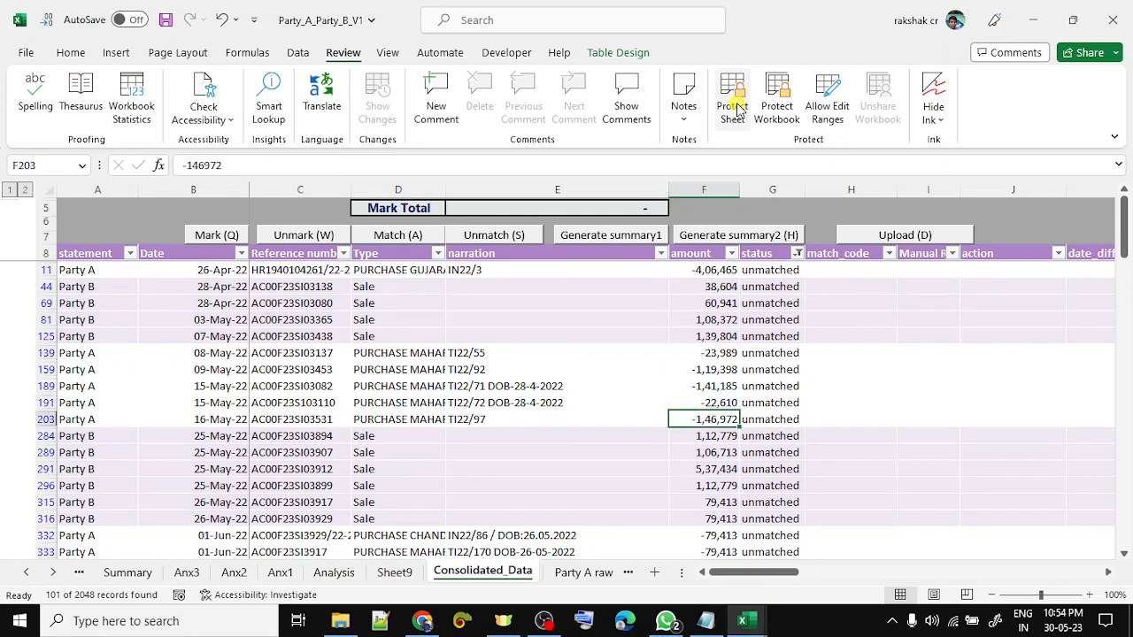
pyautogui.press('Down')
pyautogui.press('Down')
pyautogui.press('Down')
pyautogui.press('Down')
pyautogui.press('Down')
pyautogui.press('Down')
pyautogui.press('Down')
pyautogui.press('Down')
pyautogui.press('Down')
pyautogui.press('Down')
pyautogui.press('Down')
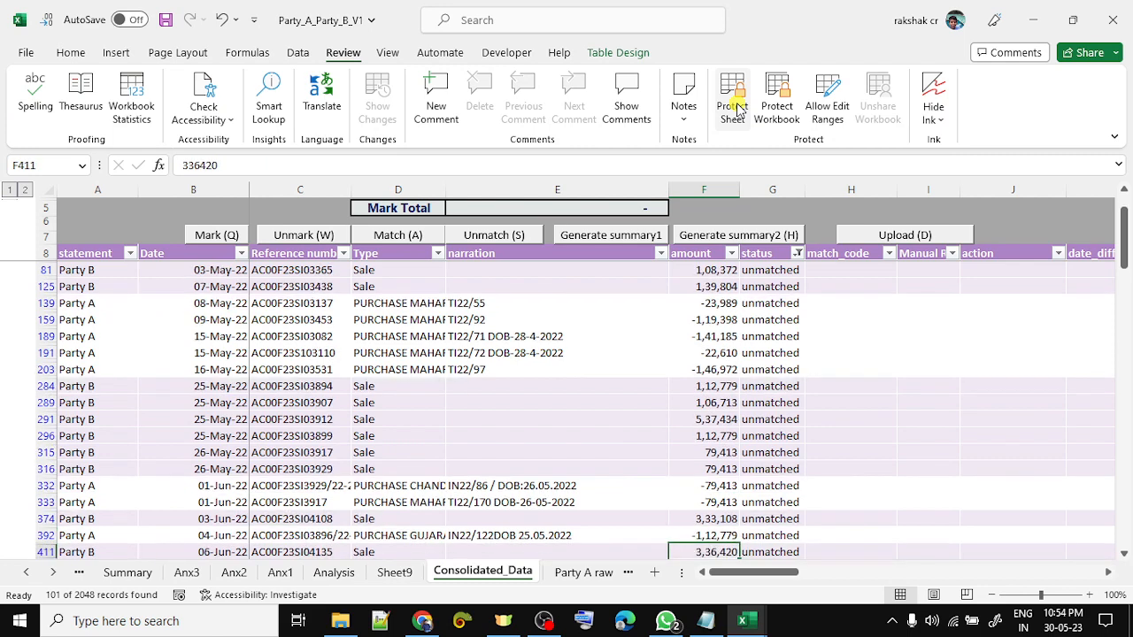
pyautogui.press('Up')
pyautogui.press('Up')
pyautogui.press('Up')
pyautogui.press('Up')
pyautogui.hotkey('shift', 'Up')
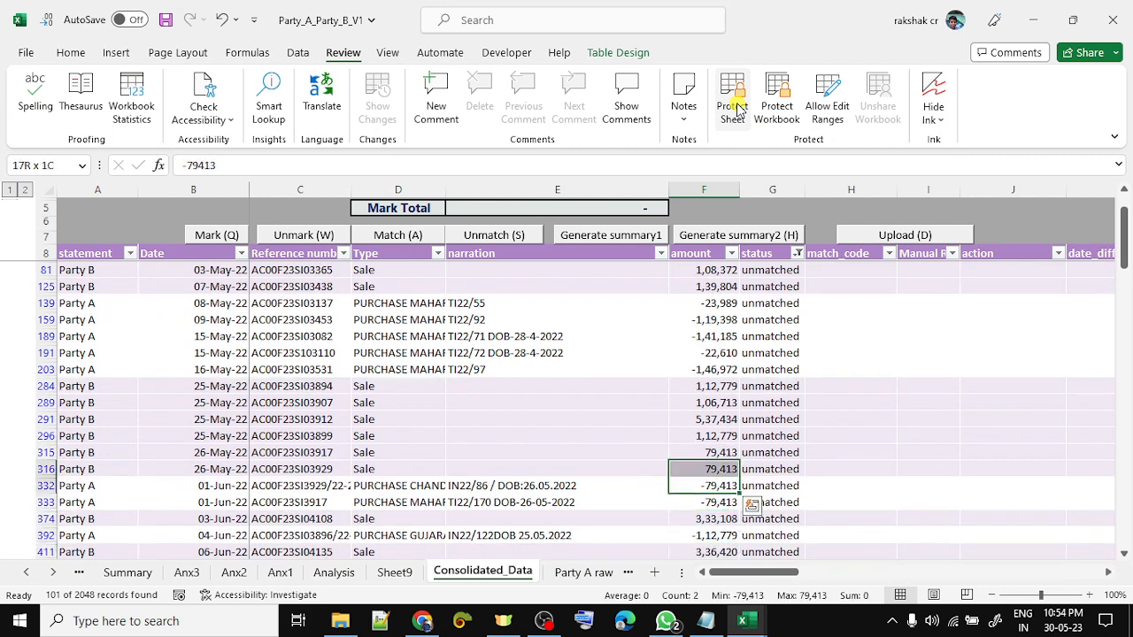
pyautogui.press('Left')
pyautogui.press('Left')
pyautogui.press('Left')
pyautogui.press('Up')
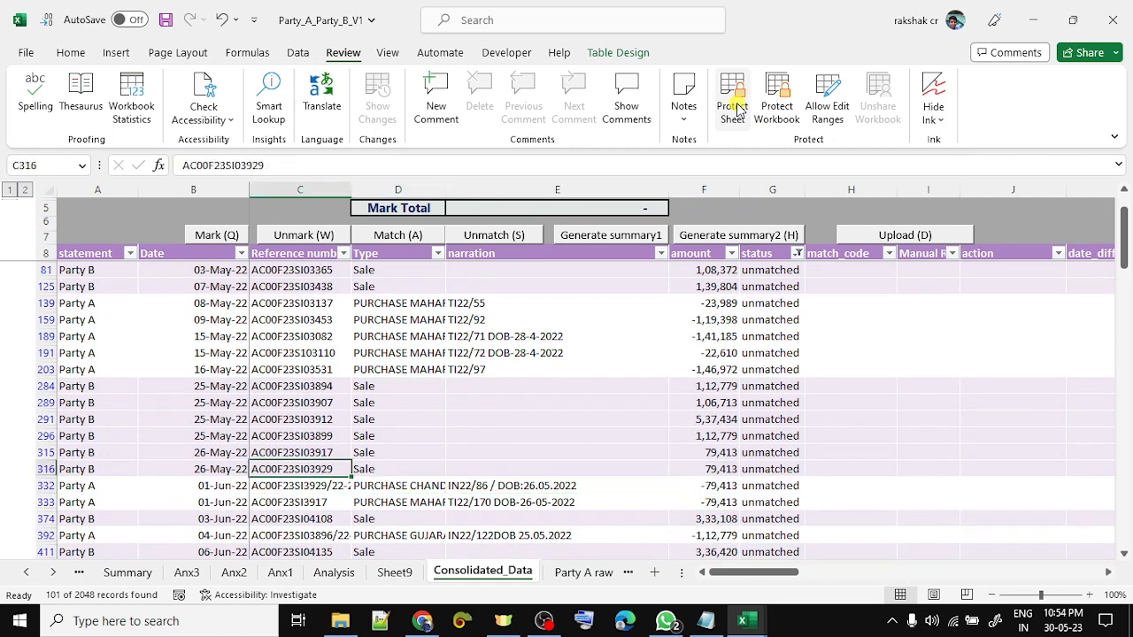
pyautogui.press('Down')
pyautogui.press('Right')
pyautogui.press('Left')
pyautogui.press('Up')
pyautogui.hotkey('shift', 'Down')
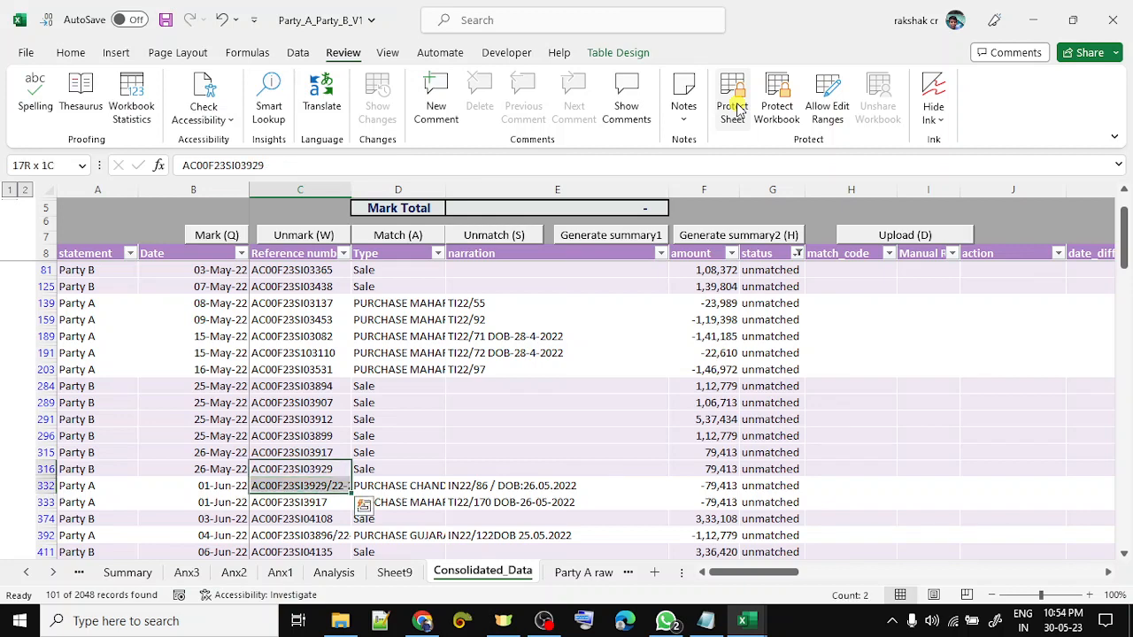
pyautogui.press('Right')
pyautogui.press('Right')
pyautogui.press('Right')
pyautogui.hotkey('shift', 'Down')
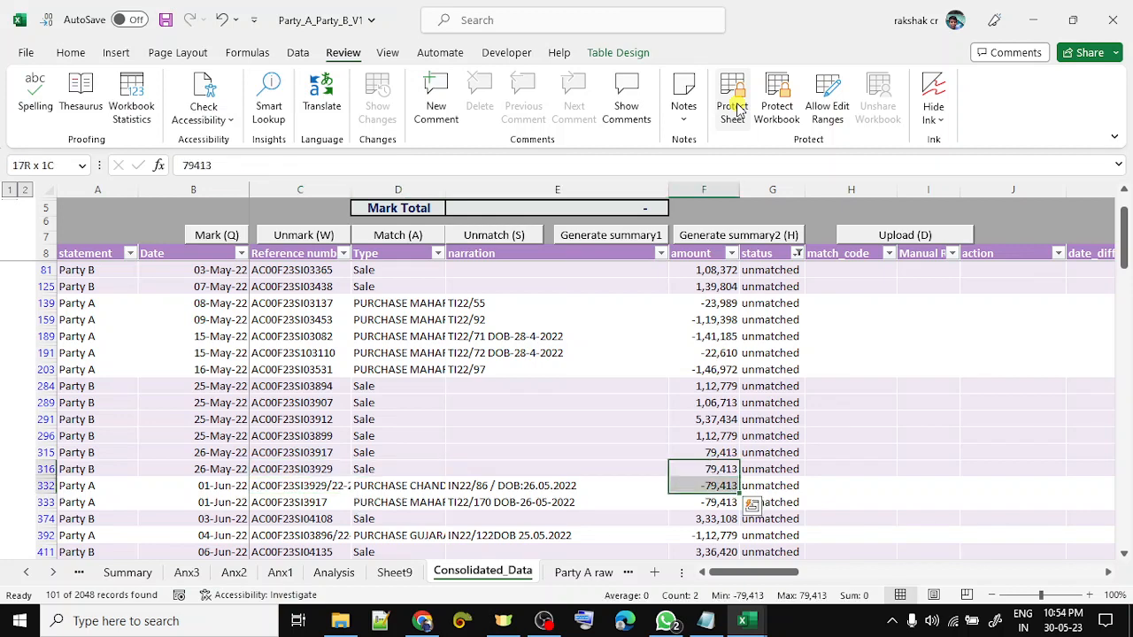
# - Mark the two amounts and match them as manual pair MM1
pyautogui.hotkey('ctrl', 'q')
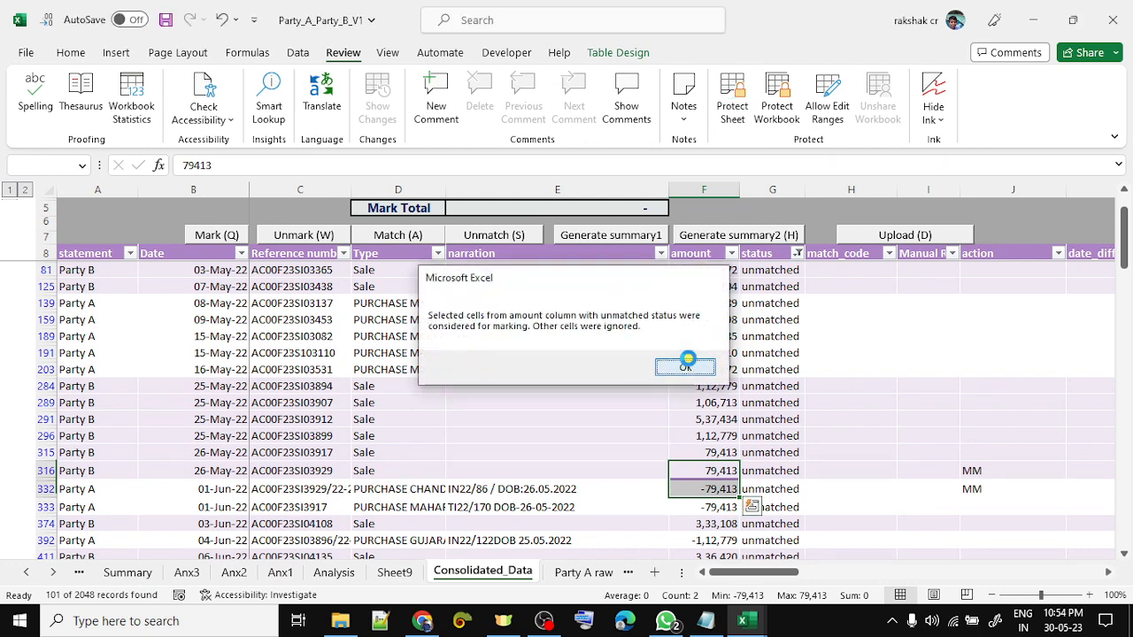
pyautogui.click(686, 365)
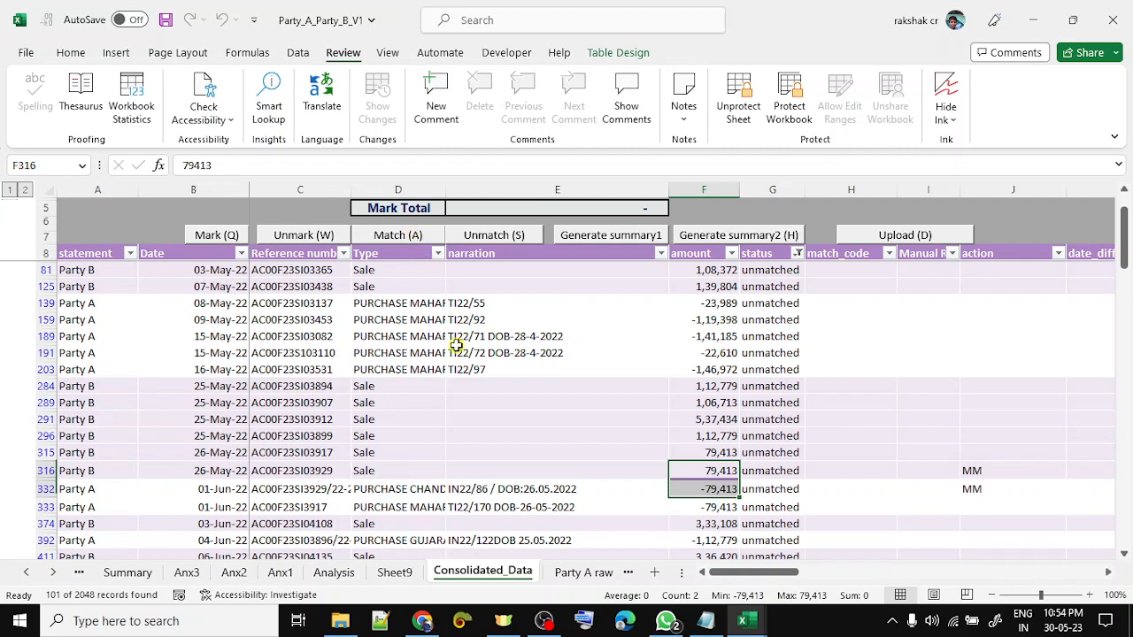
pyautogui.hotkey('ctrl', 'shift', 'a')
pyautogui.press('Left')
pyautogui.press('Return')
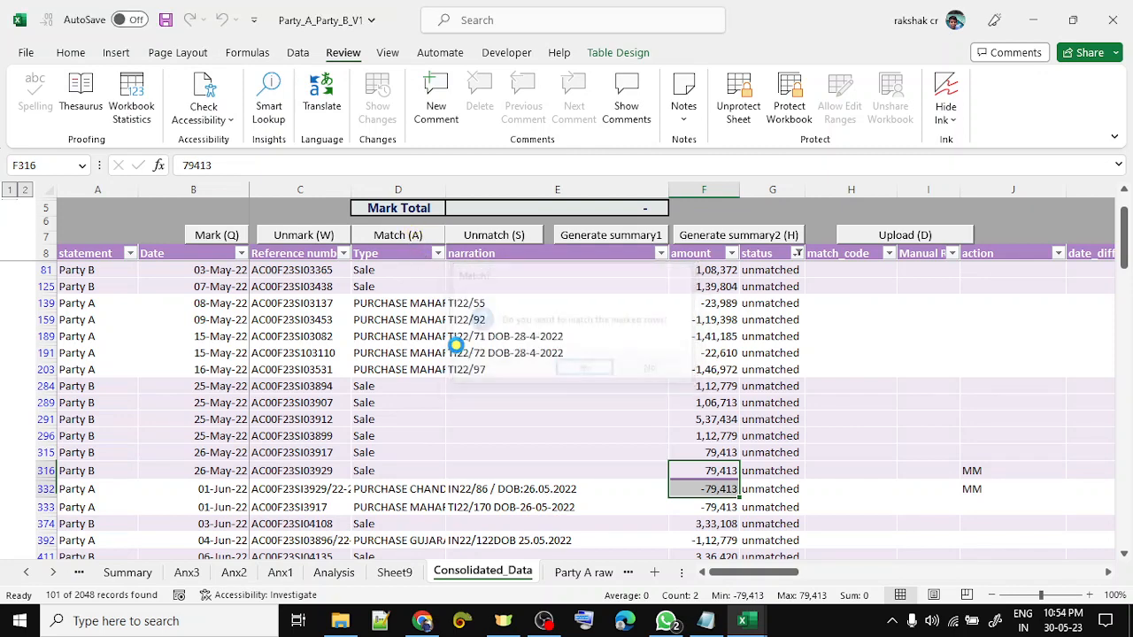
pyautogui.press('Down')
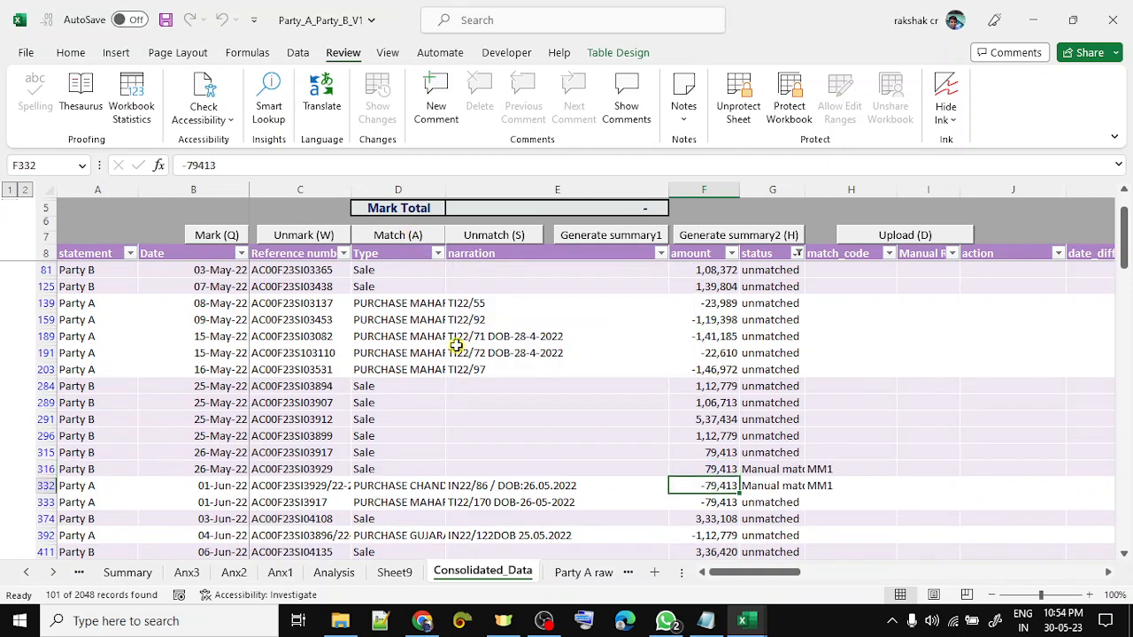
pyautogui.press('Down')
pyautogui.press('Down')
pyautogui.press('Down')
pyautogui.press('Down')
pyautogui.press('Down')
pyautogui.press('Down')
pyautogui.press('Down')
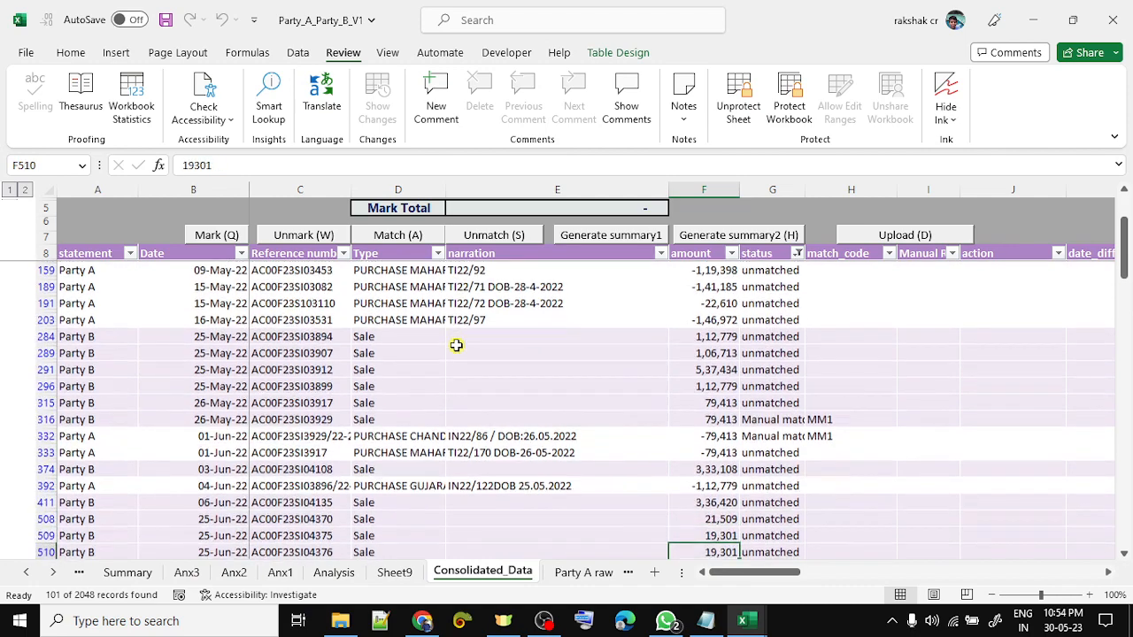
pyautogui.press('Down')
pyautogui.press('Down')
pyautogui.press('Down')
pyautogui.press('Down')
pyautogui.press('Down')
pyautogui.press('Down')
pyautogui.press('Down')
pyautogui.press('Down')
pyautogui.press('Down')
pyautogui.press('Down')
pyautogui.press('Down')
pyautogui.press('Down')
pyautogui.press('Down')
pyautogui.press('Down')
pyautogui.press('Down')
pyautogui.press('Down')
pyautogui.press('Down')
pyautogui.press('Down')
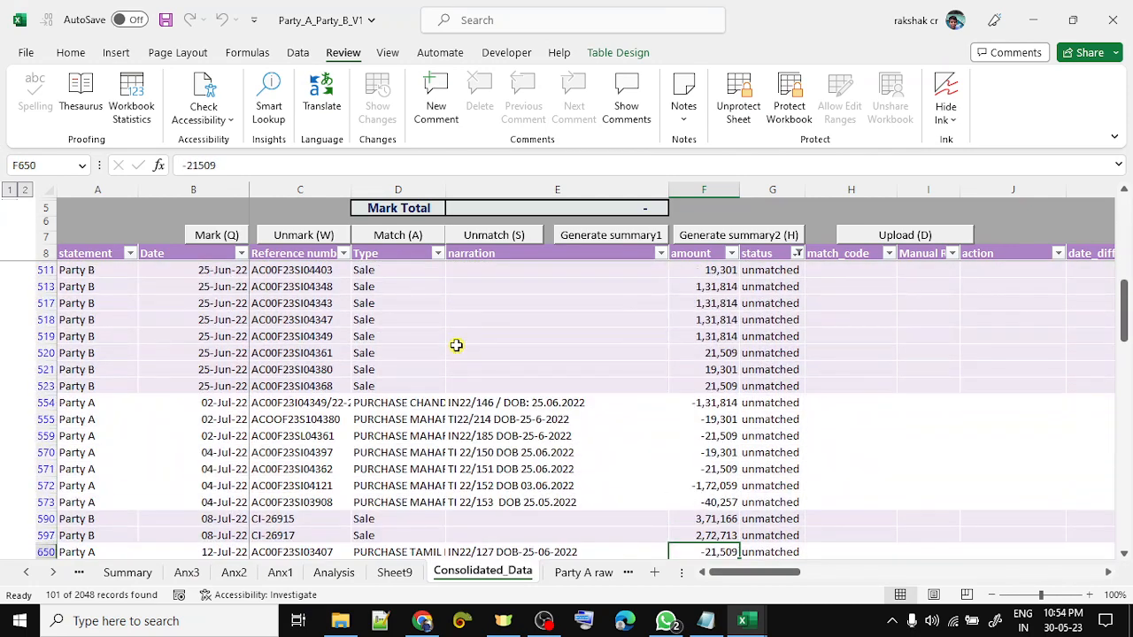
pyautogui.press('Down')
pyautogui.press('Down')
pyautogui.press('Down')
pyautogui.press('Down')
pyautogui.press('Down')
pyautogui.press('Down')
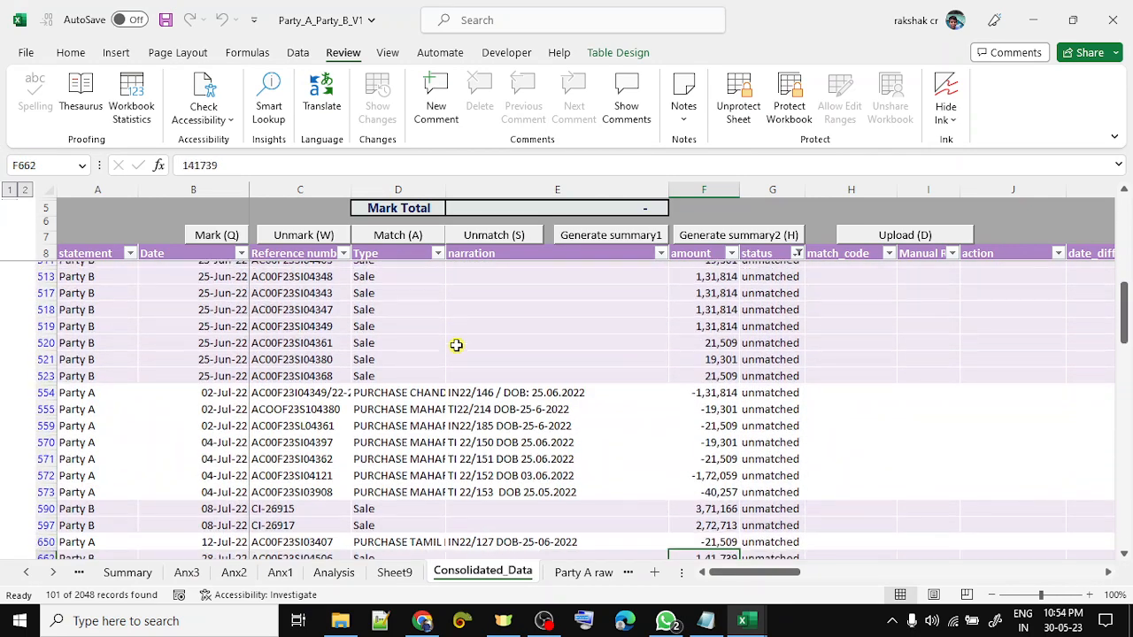
pyautogui.press('Down')
pyautogui.press('Down')
pyautogui.press('Down')
pyautogui.press('Down')
pyautogui.press('Down')
pyautogui.press('Down')
pyautogui.press('Down')
pyautogui.press('Down')
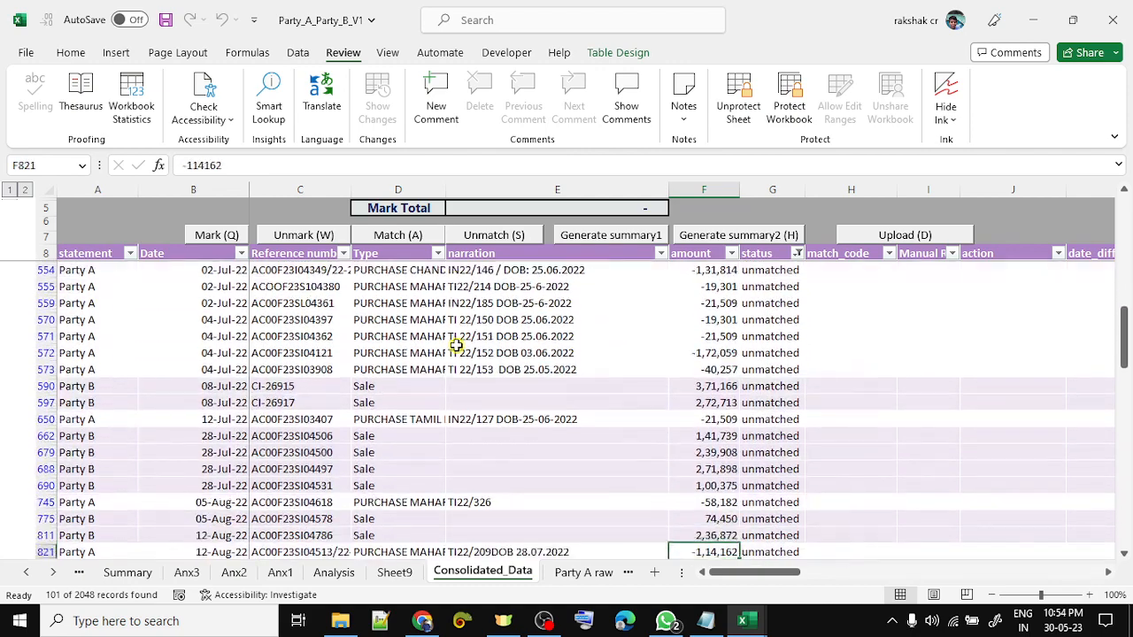
pyautogui.press('Down')
pyautogui.press('Down')
pyautogui.press('Down')
pyautogui.press('Down')
pyautogui.press('Down')
pyautogui.press('Down')
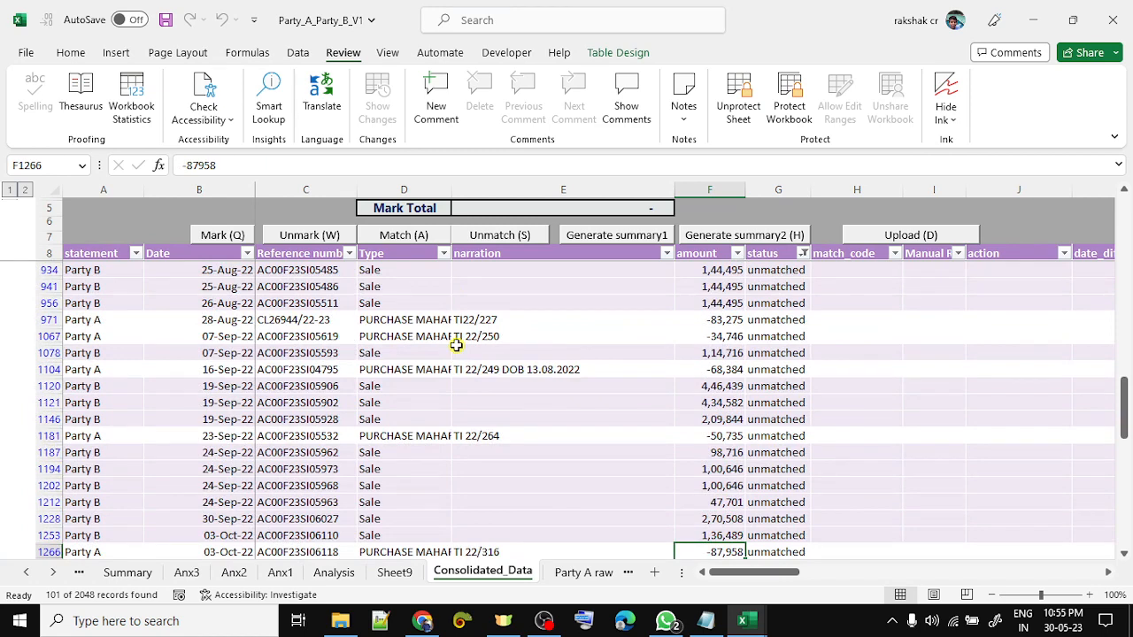
pyautogui.press('Up')
pyautogui.press('Down')
pyautogui.press('Down')
pyautogui.press('Down')
pyautogui.press('Down')
pyautogui.press('Down')
pyautogui.press('Down')
pyautogui.press('Down')
pyautogui.press('Down')
pyautogui.press('Down')
pyautogui.press('Down')
pyautogui.press('Down')
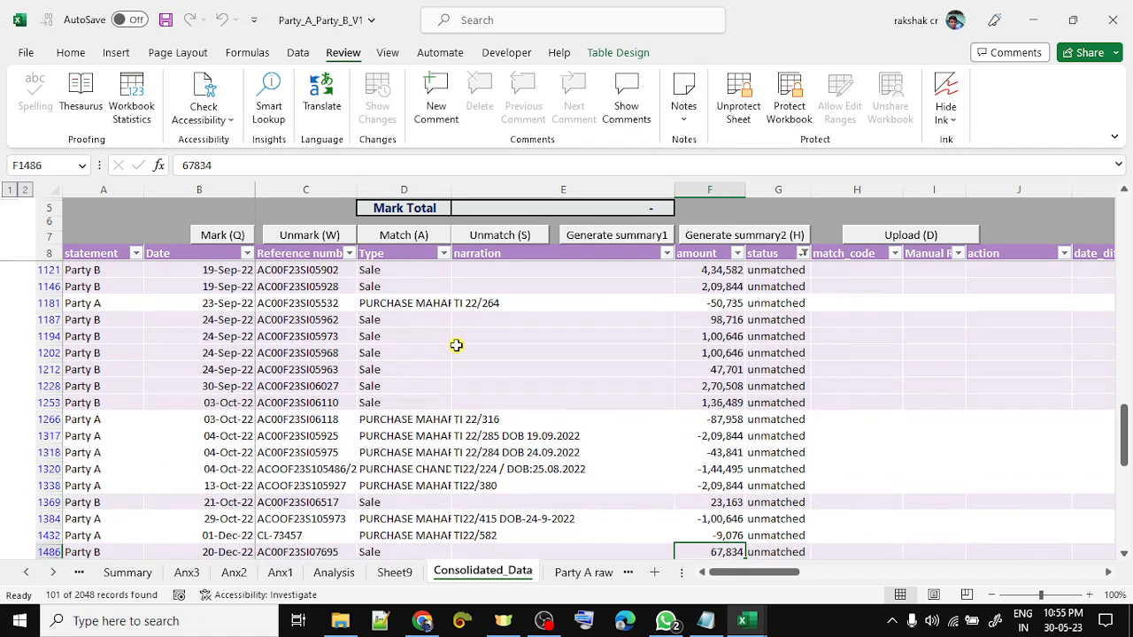
pyautogui.press('Down')
pyautogui.press('Down')
pyautogui.press('Down')
pyautogui.press('Down')
pyautogui.press('Down')
pyautogui.press('Down')
pyautogui.press('Down')
pyautogui.press('Down')
pyautogui.press('Down')
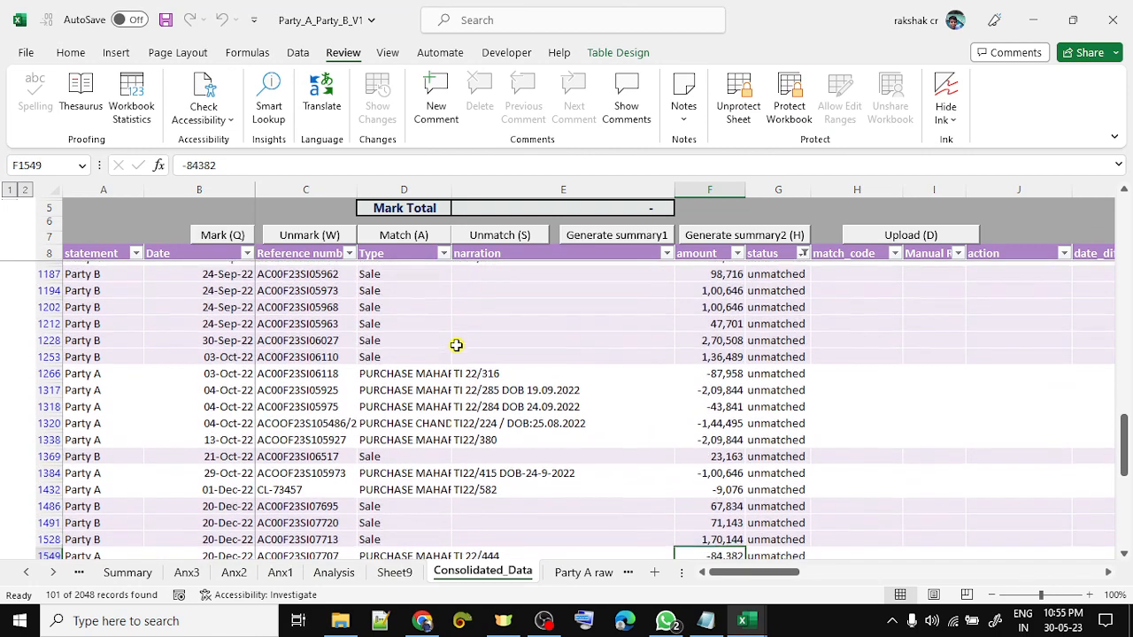
pyautogui.press('Down')
pyautogui.press('Down')
pyautogui.press('Down')
pyautogui.press('Down')
pyautogui.press('Down')
pyautogui.press('Down')
pyautogui.press('Down')
pyautogui.press('Down')
pyautogui.press('Down')
pyautogui.press('Down')
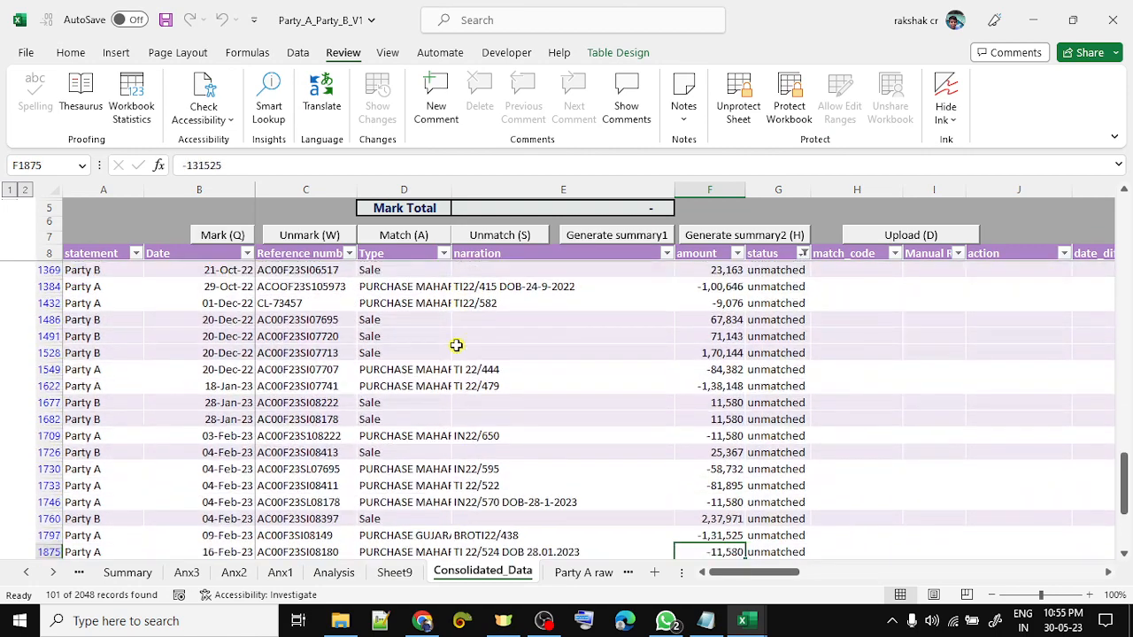
pyautogui.press('Down')
pyautogui.press('Down')
pyautogui.press('Down')
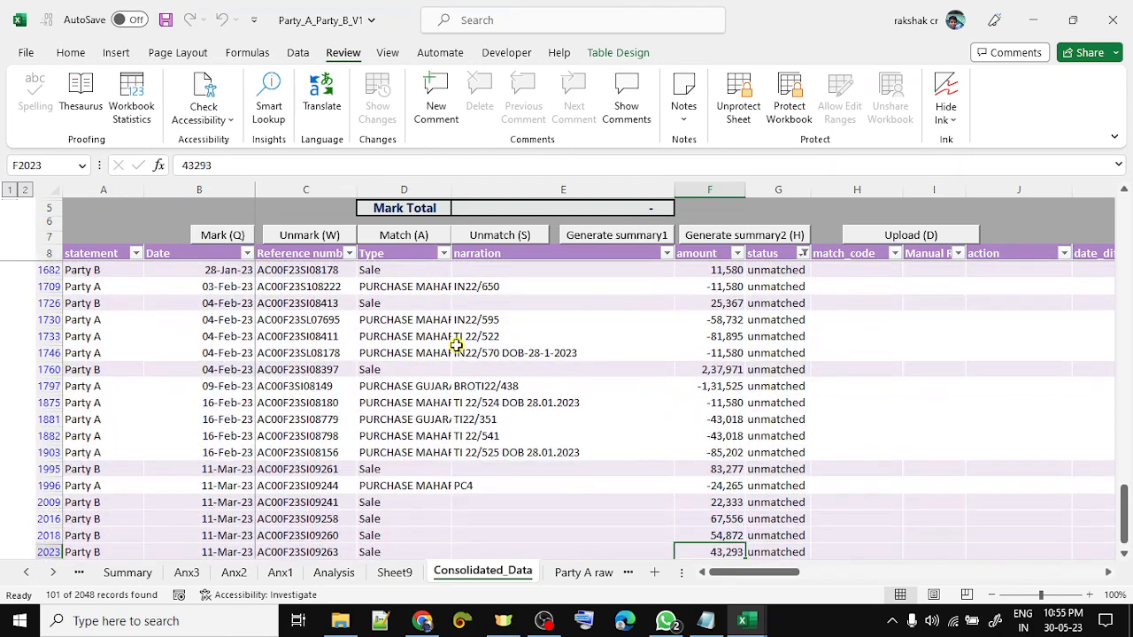
pyautogui.press('Up')
pyautogui.press('Up')
pyautogui.press('Up')
pyautogui.press('Up')
pyautogui.press('Up')
pyautogui.press('Up')
pyautogui.press('Up')
pyautogui.press('Up')
pyautogui.press('Up')
pyautogui.press('Up')
pyautogui.press('Up')
pyautogui.press('Up')
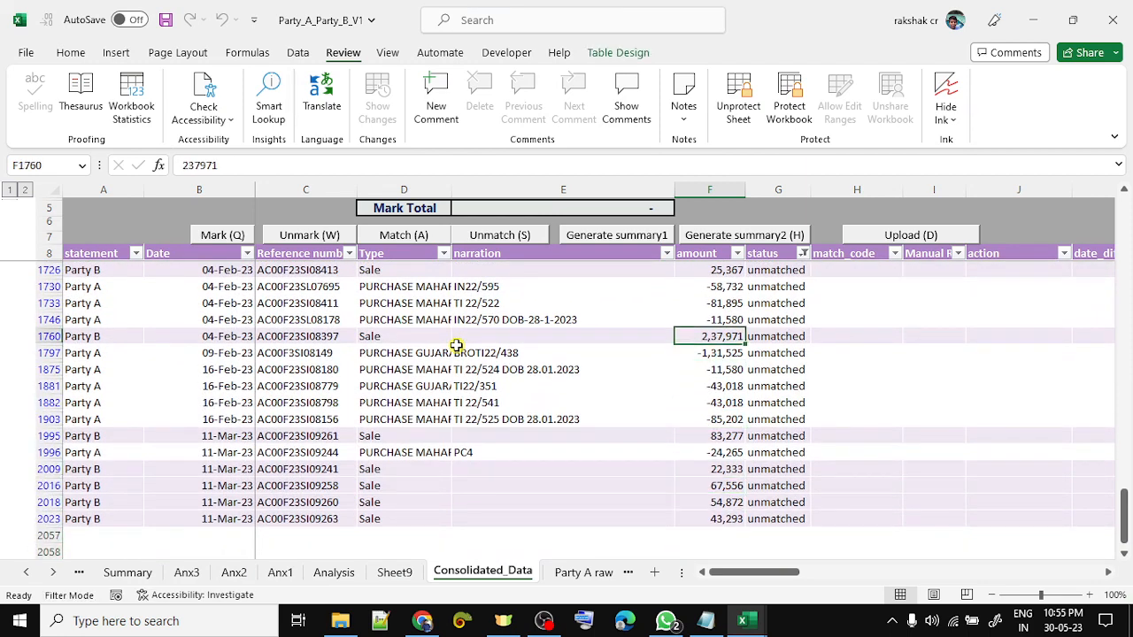
pyautogui.hotkey('ctrl', 'Up')
pyautogui.press('Down')
pyautogui.press('Up')
pyautogui.press('Right')
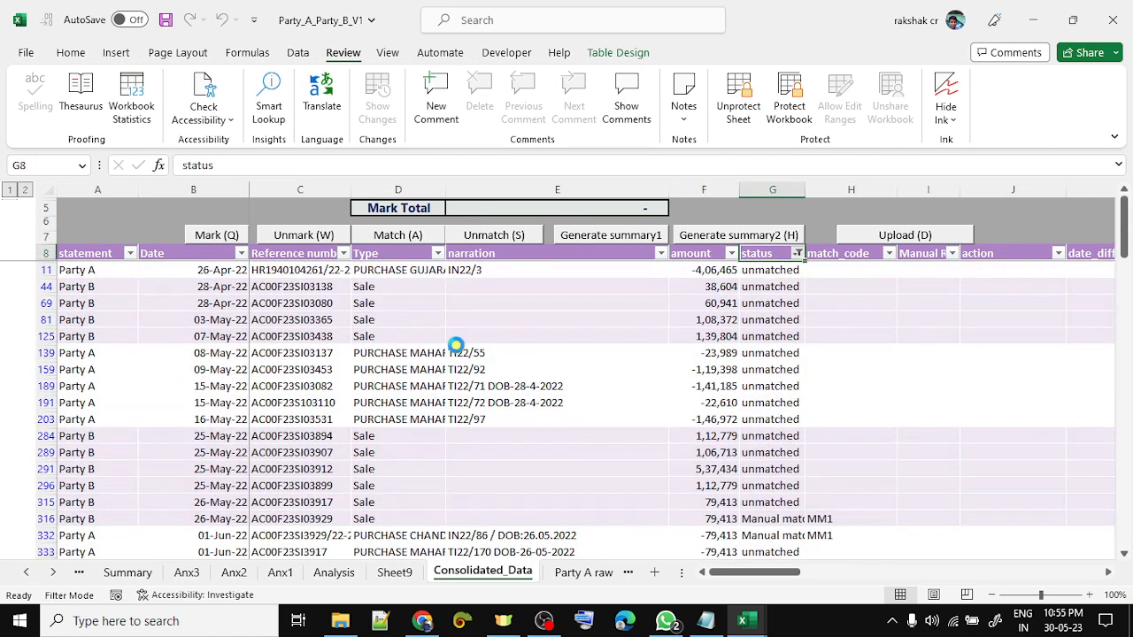
# - Clear the status filter so 1,619 of 2,048 records are shown
pyautogui.hotkey('alt', 'Down')
pyautogui.press('c')
pyautogui.press('Down')
# - Review the header row, the first amounts and status values in rows 11–12
pyautogui.press('Up')
pyautogui.press('Right')
pyautogui.press('Right')
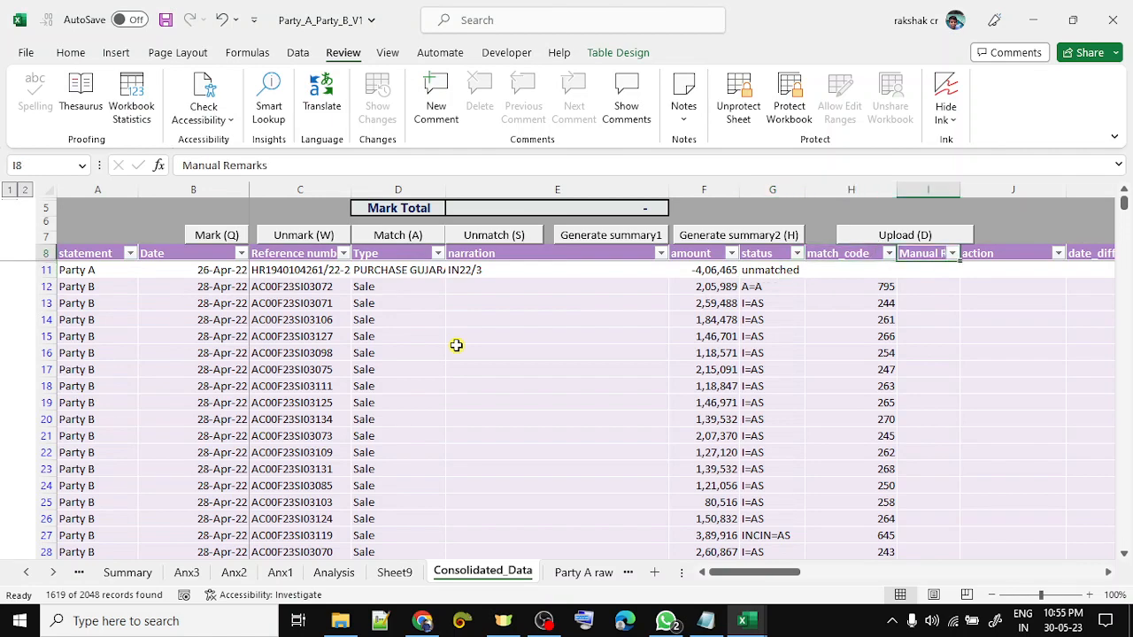
pyautogui.press('Right')
pyautogui.press('Right')
pyautogui.press('Right')
pyautogui.press('Right')
pyautogui.press('Right')
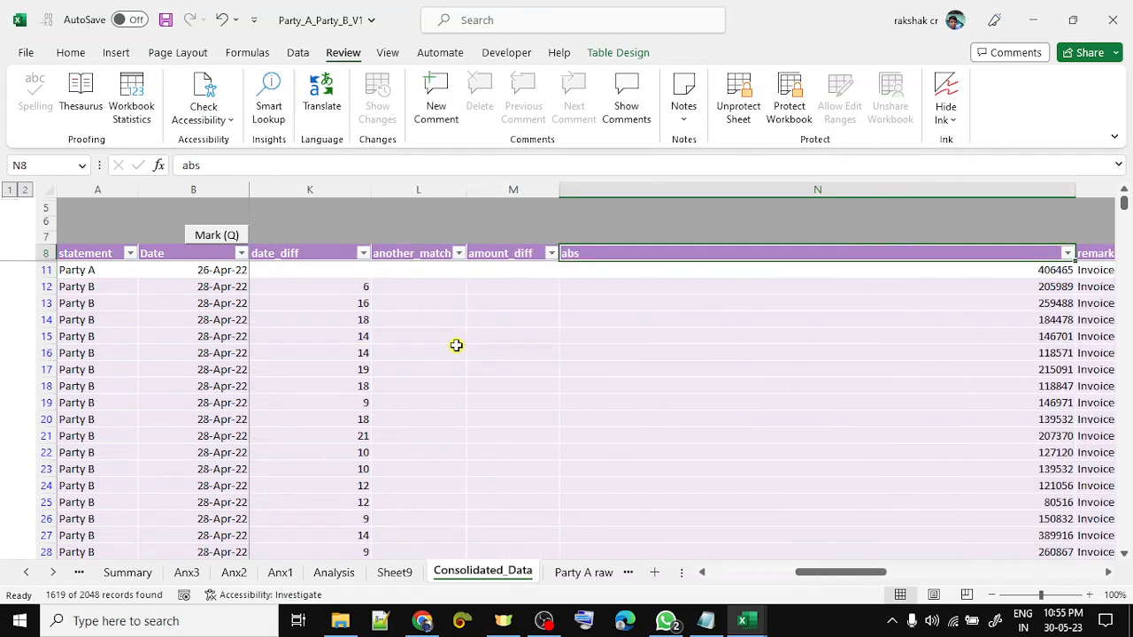
pyautogui.press('Left')
pyautogui.press('Left')
pyautogui.press('Left')
pyautogui.press('Left')
pyautogui.press('Left')
pyautogui.press('Left')
pyautogui.press('Left')
pyautogui.press('Left')
pyautogui.press('Left')
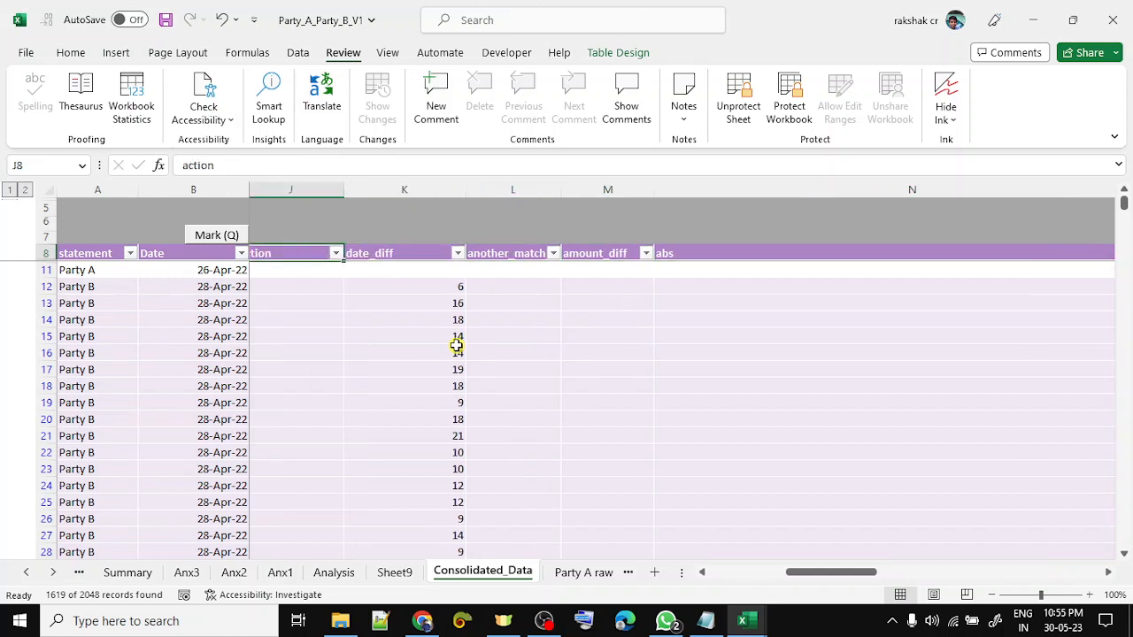
pyautogui.press('Down')
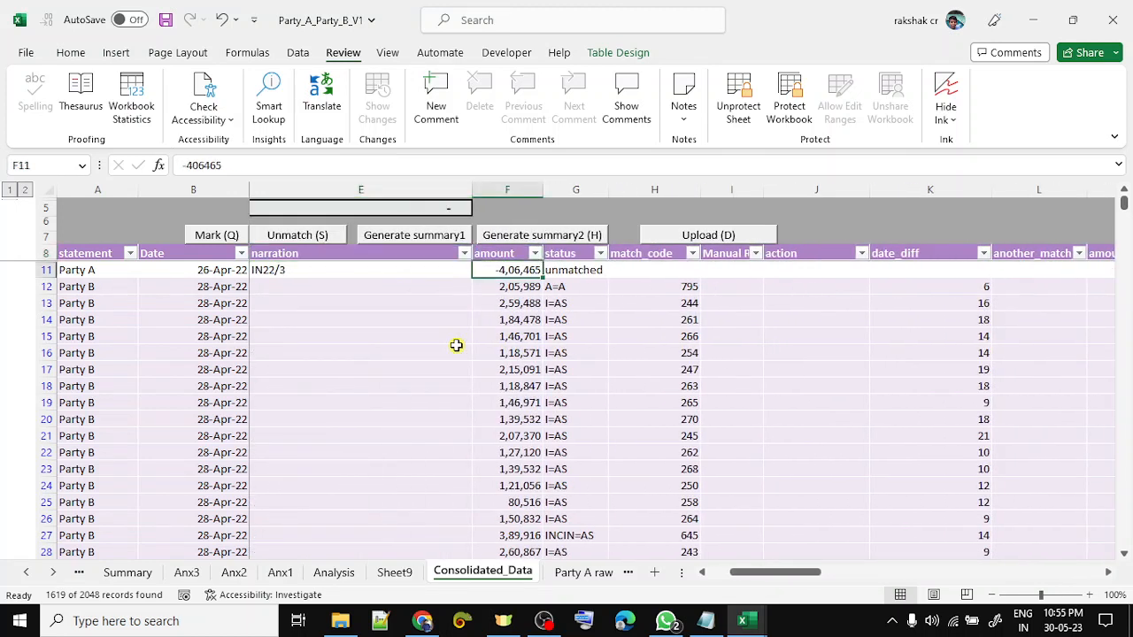
pyautogui.press('Down')
pyautogui.press('Down')
pyautogui.press('Up')
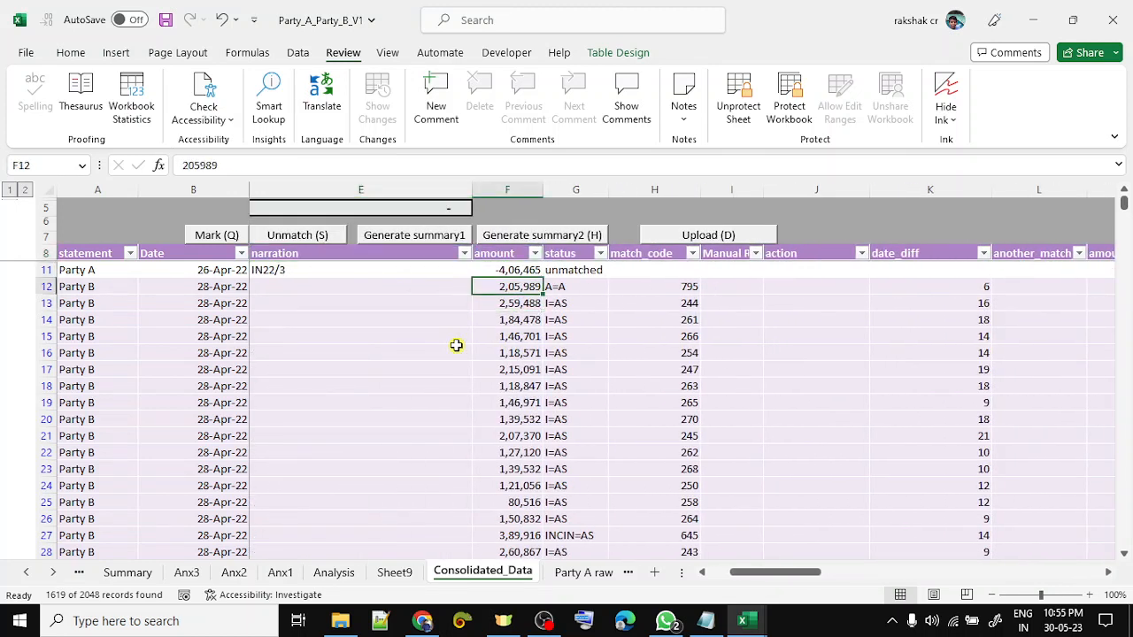
pyautogui.hotkey('shift', 'Up')
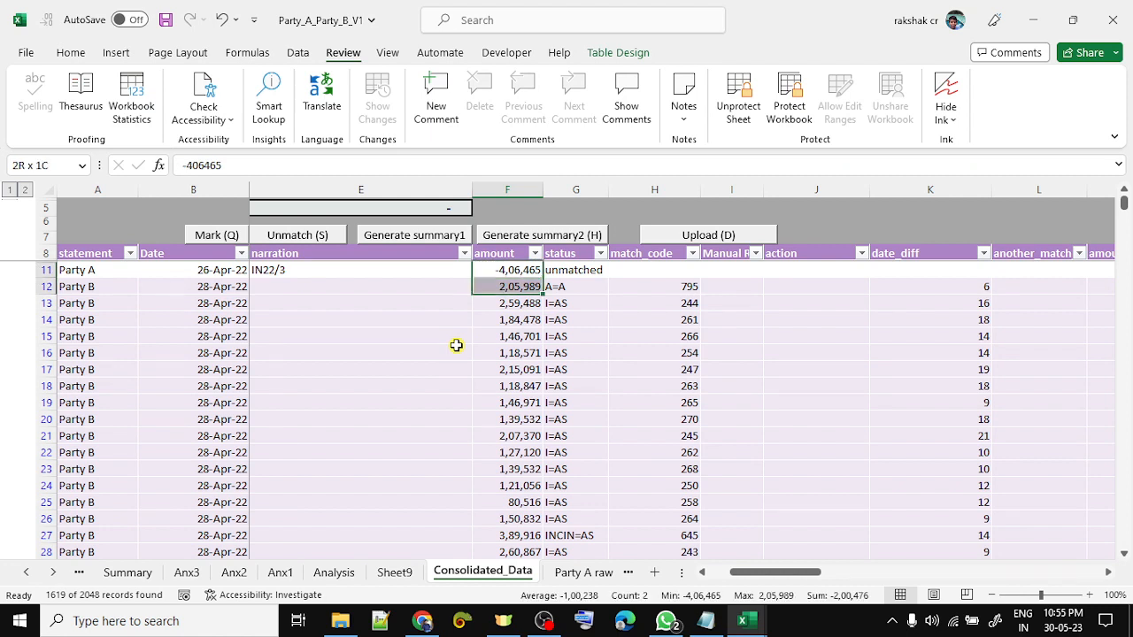
pyautogui.press('Up')
pyautogui.press('Right')
pyautogui.press('Down')
pyautogui.press('Left')
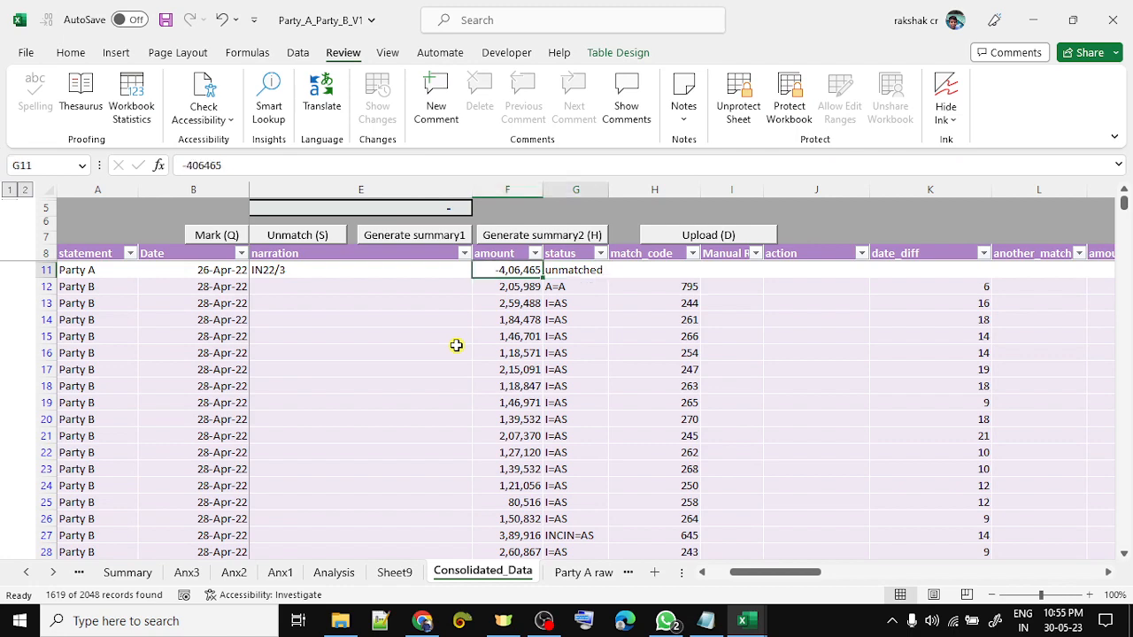
pyautogui.press('Right')
pyautogui.press('Right')
pyautogui.press('Right')
pyautogui.press('Right')
pyautogui.press('Right')
pyautogui.press('Right')
pyautogui.press('Right')
pyautogui.press('Right')
pyautogui.press('Right')
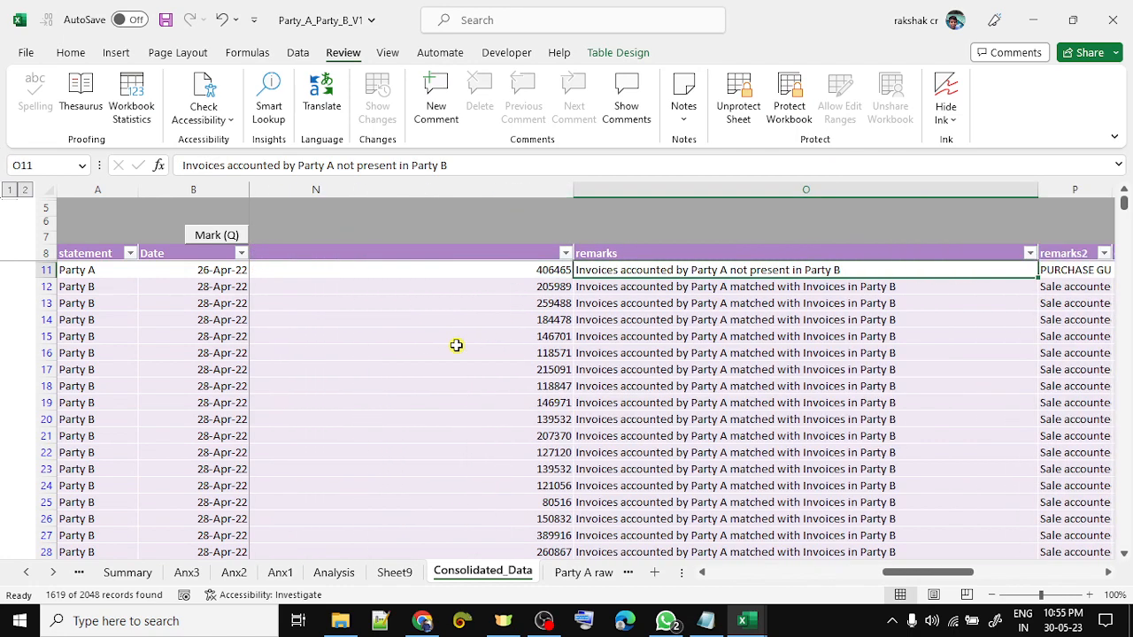
# - Unprotect the Consolidated_Data sheet by entering the sheet password
pyautogui.press('Left')
pyautogui.press('Up')
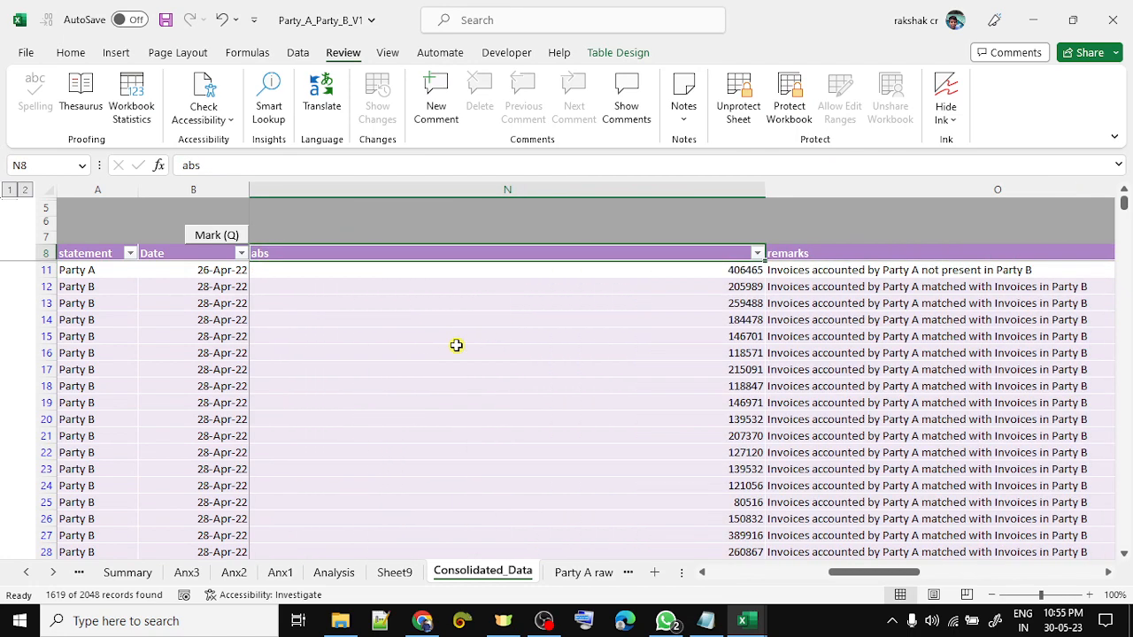
pyautogui.click(739, 102)
pyautogui.write('1')
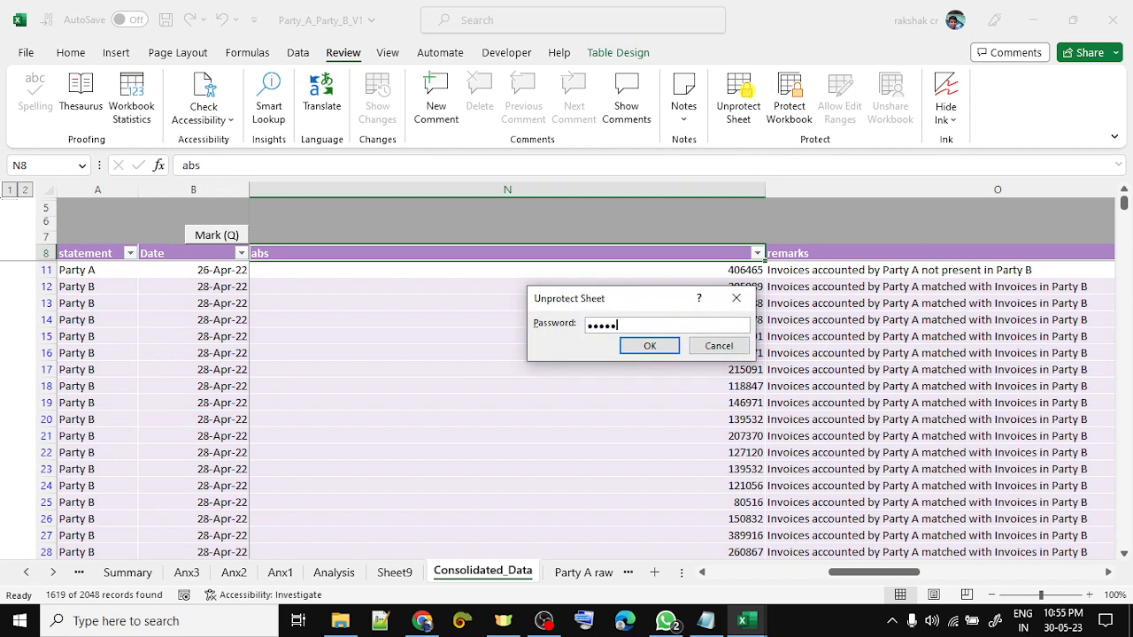
pyautogui.press('Return')
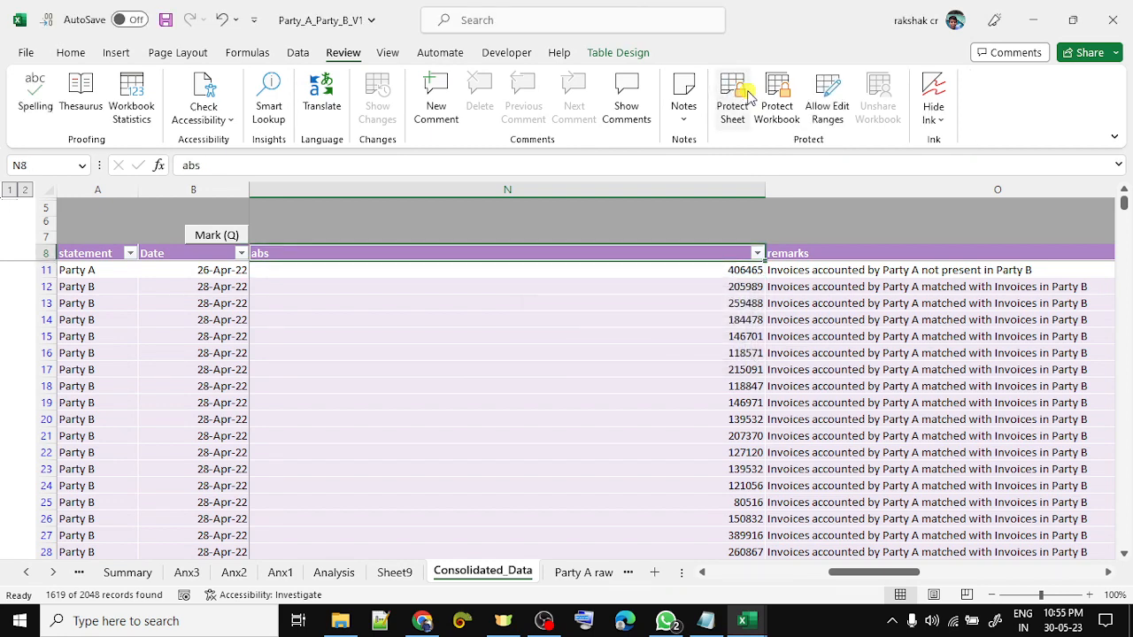
# - Sort the table by abs smallest to largest and inspect the first 1,654 / -1,654 pair
pyautogui.hotkey('alt', 'Down')
pyautogui.press('Down')
pyautogui.press('Return')
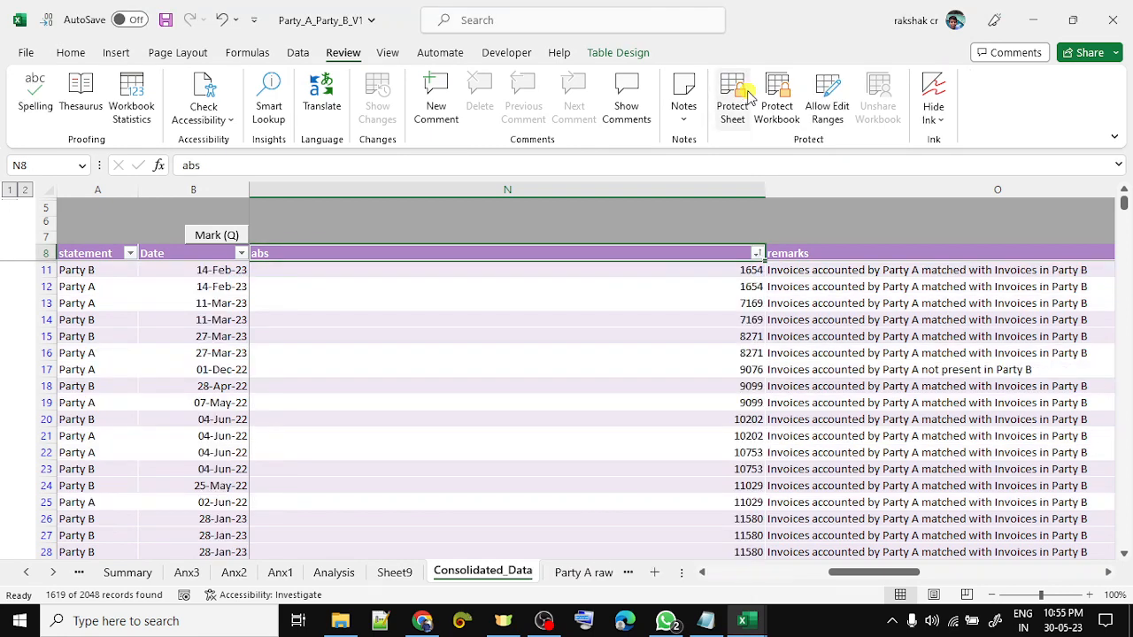
pyautogui.press('Down')
pyautogui.press('Left')
pyautogui.press('Left')
pyautogui.press('Left')
pyautogui.press('Left')
pyautogui.press('Left')
pyautogui.press('Left')
pyautogui.press('Left')
pyautogui.press('Left')
pyautogui.press('Left')
pyautogui.press('Left')
pyautogui.press('Left')
pyautogui.press('Left')
pyautogui.press('Left')
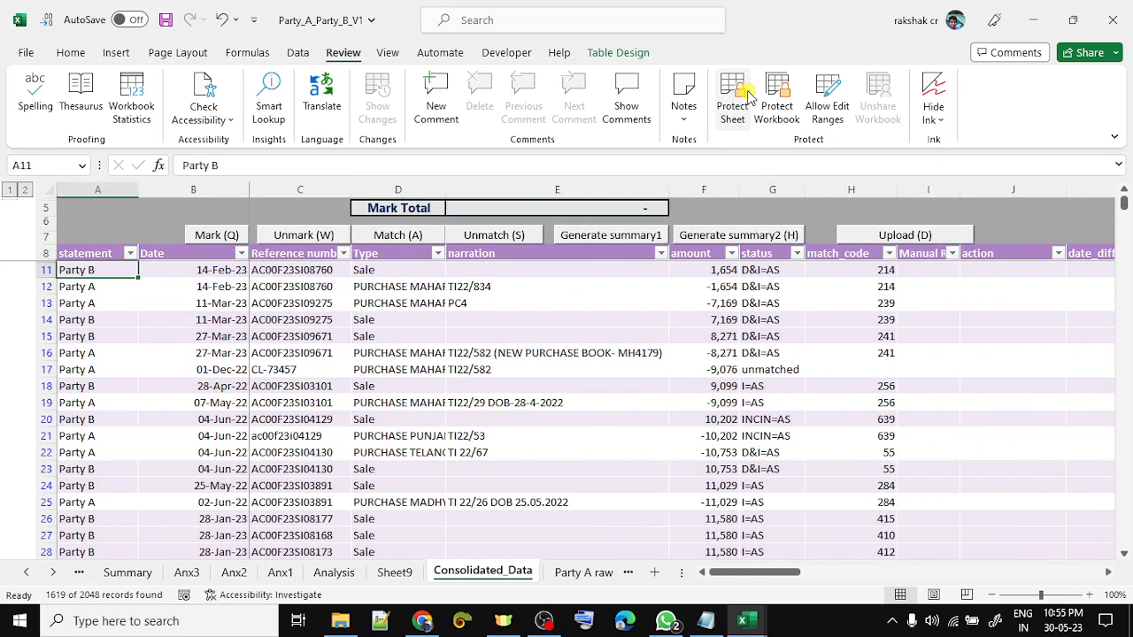
pyautogui.press('Right')
pyautogui.press('Right')
pyautogui.press('Right')
pyautogui.press('Right')
pyautogui.press('Right')
pyautogui.hotkey('shift', 'Down')
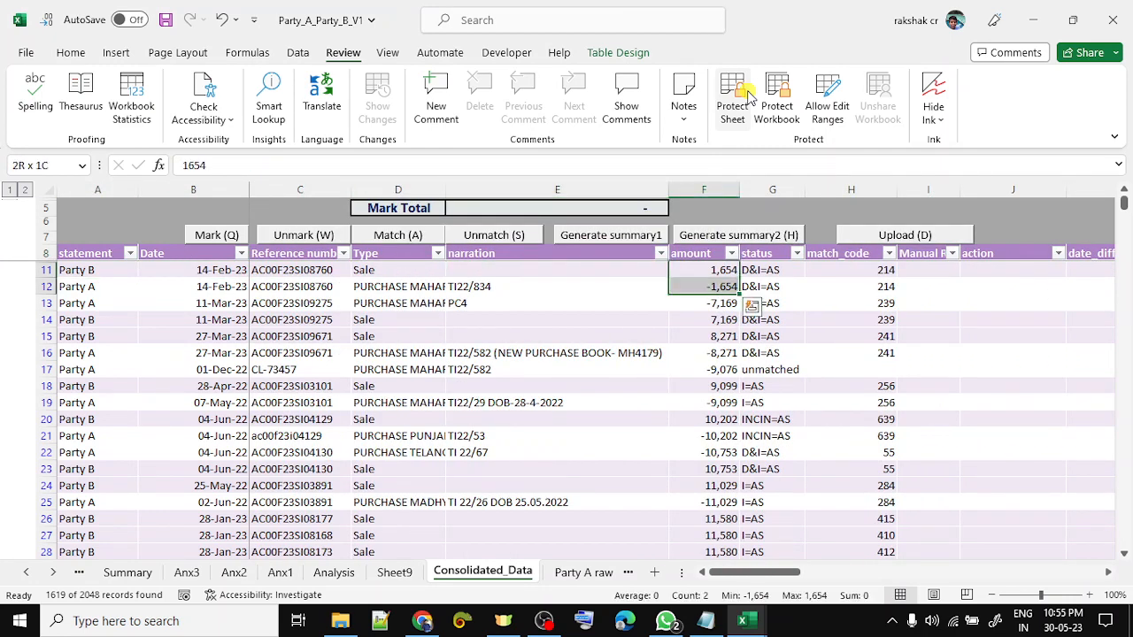
pyautogui.hotkey('shift', 'space')
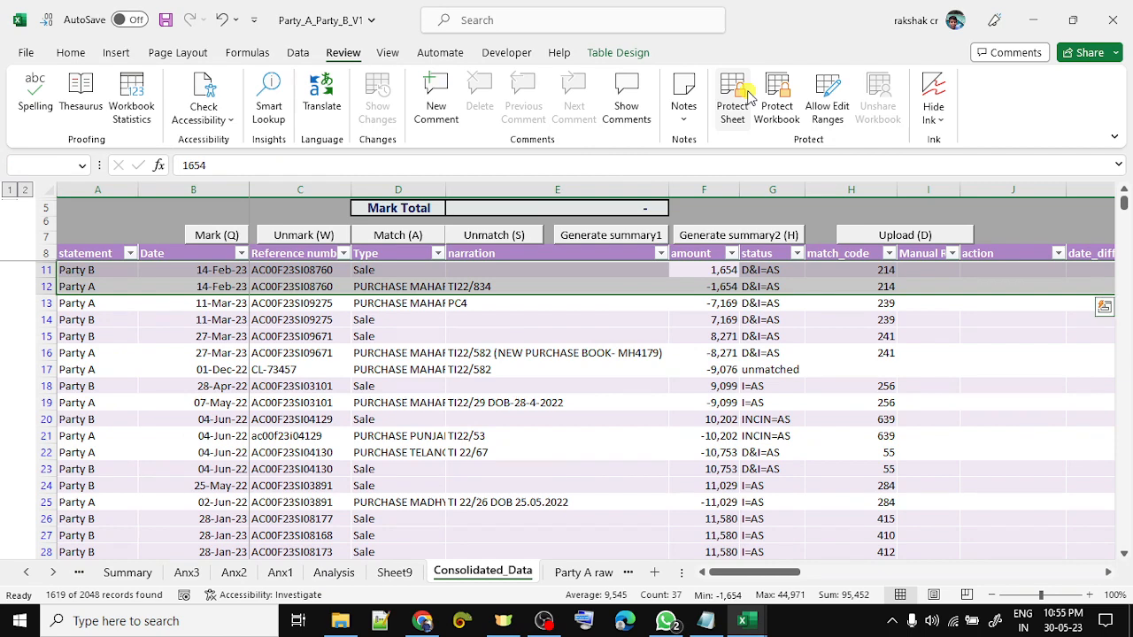
pyautogui.press('Down')
pyautogui.press('Down')
pyautogui.press('Down')
pyautogui.press('Down')
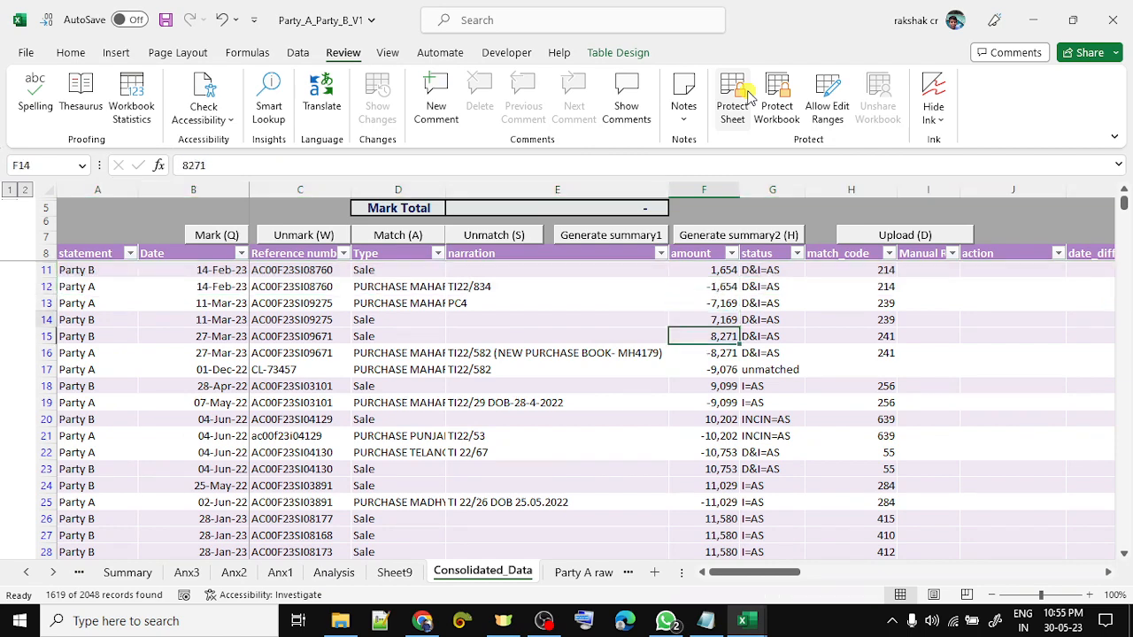
pyautogui.hotkey('ctrl', 'Up')
pyautogui.press('Right')
# - Filter the status column to show only unmatched rows
pyautogui.hotkey('alt', 'Down')
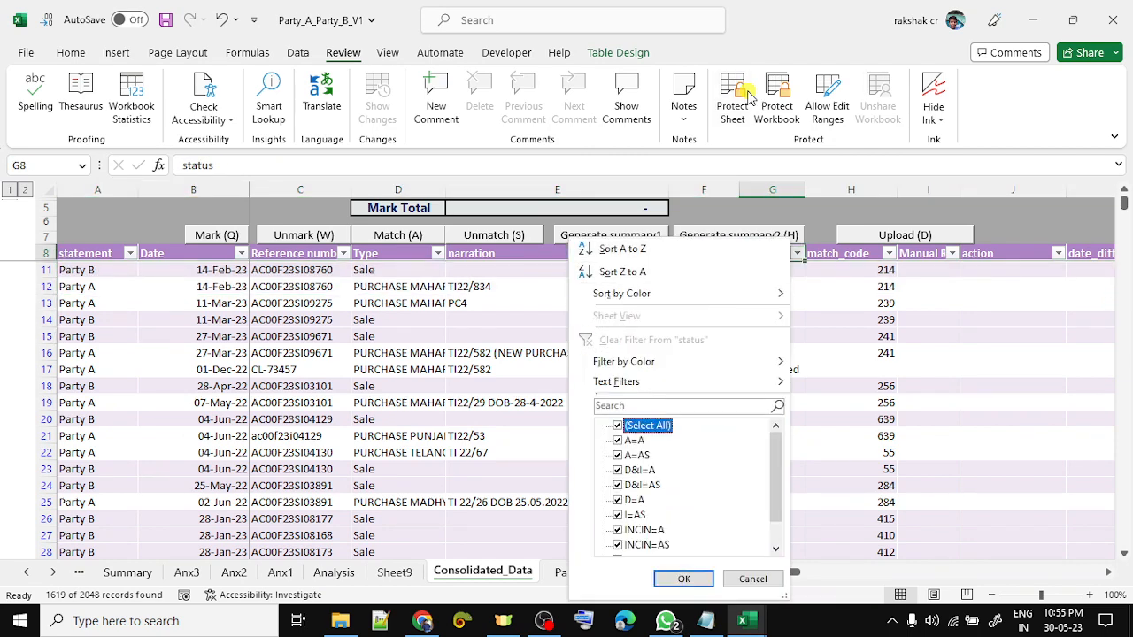
pyautogui.press('End')
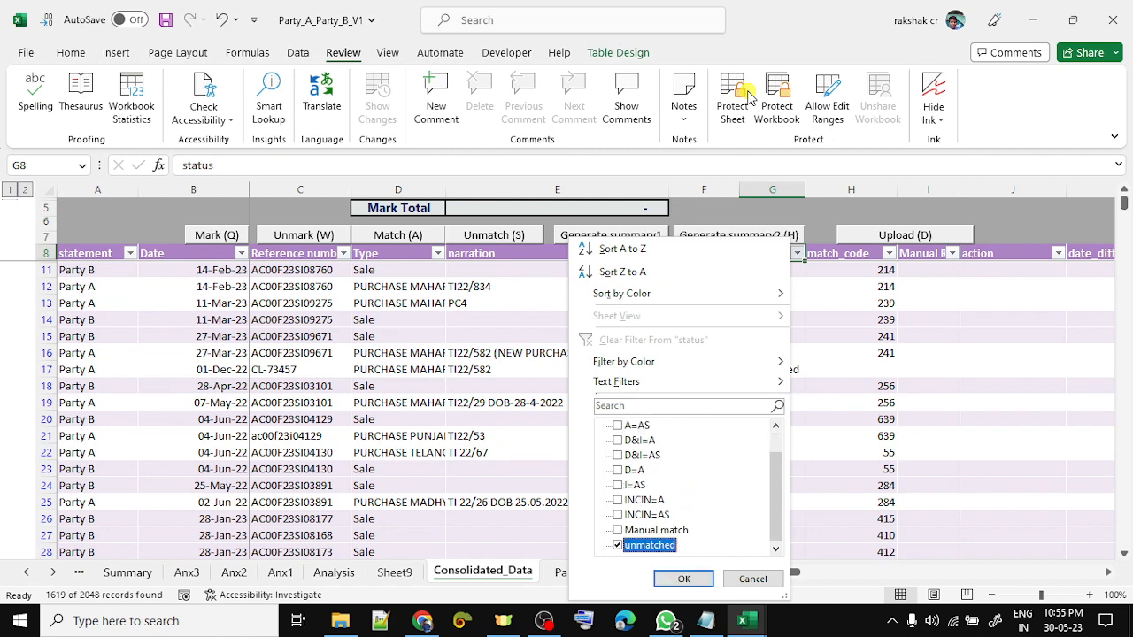
pyautogui.press('Return')
# - Select the four 11,580 / -11,580 amounts in rows 36 to 48
pyautogui.press('Down')
pyautogui.press('Left')
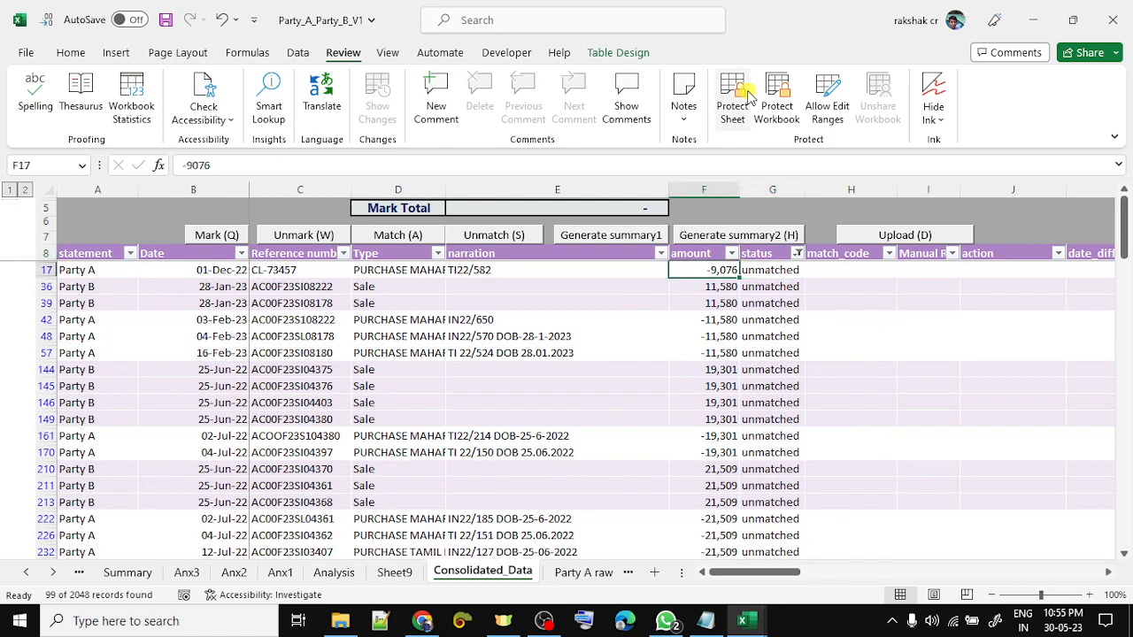
pyautogui.press('Down')
pyautogui.press('Down')
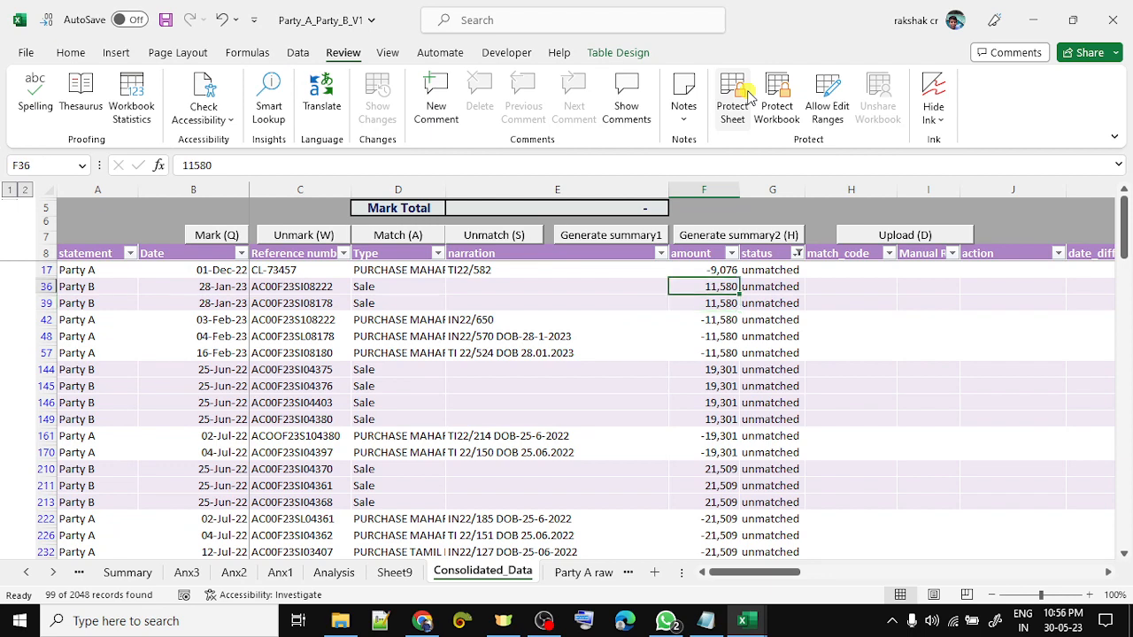
pyautogui.hotkey('shift', 'space')
pyautogui.press('Down')
pyautogui.hotkey('shift', 'space')
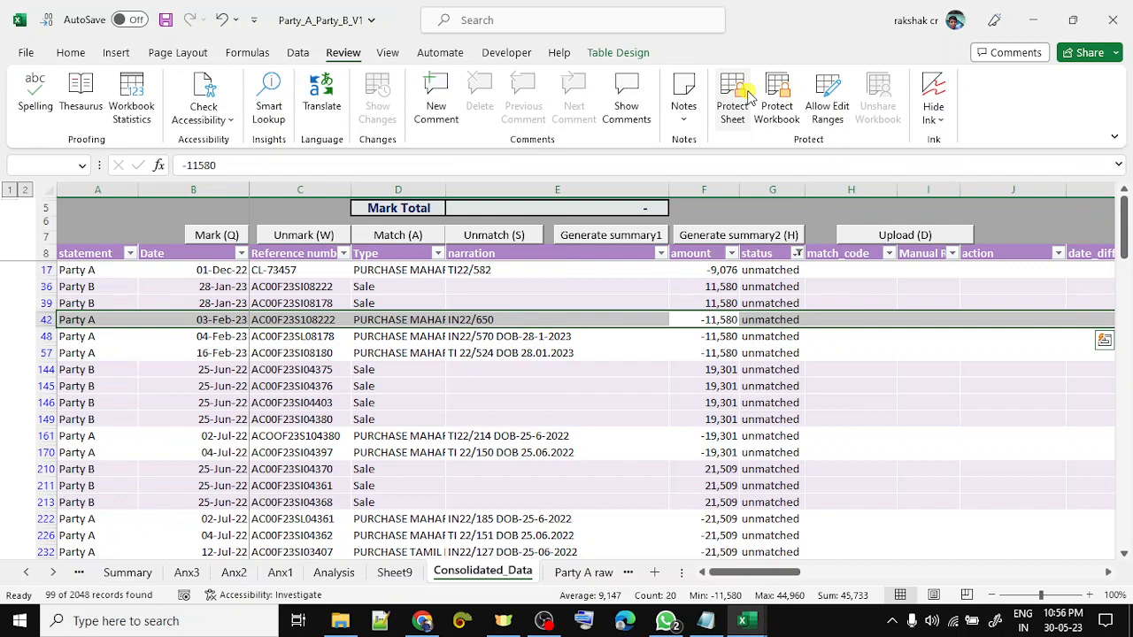
pyautogui.press('Up')
pyautogui.press('Up')
pyautogui.hotkey('shift', 'Down')
pyautogui.hotkey('shift', 'Down')
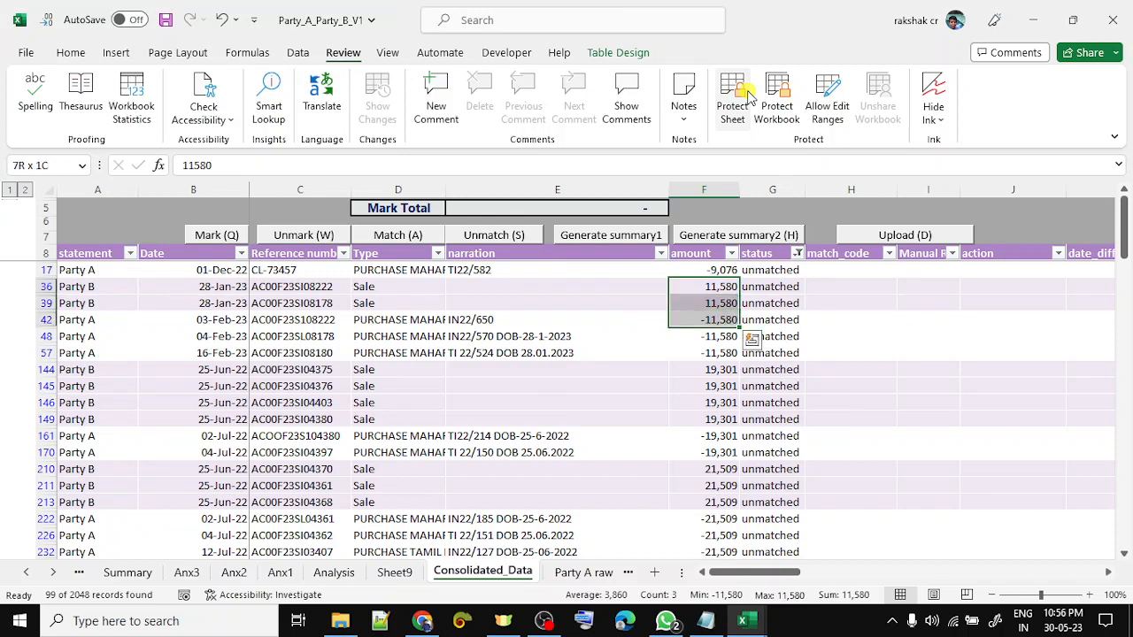
pyautogui.hotkey('shift', 'Down')
# - Mark the selected rows and match them as manual match MM2
pyautogui.hotkey('ctrl', 'q')
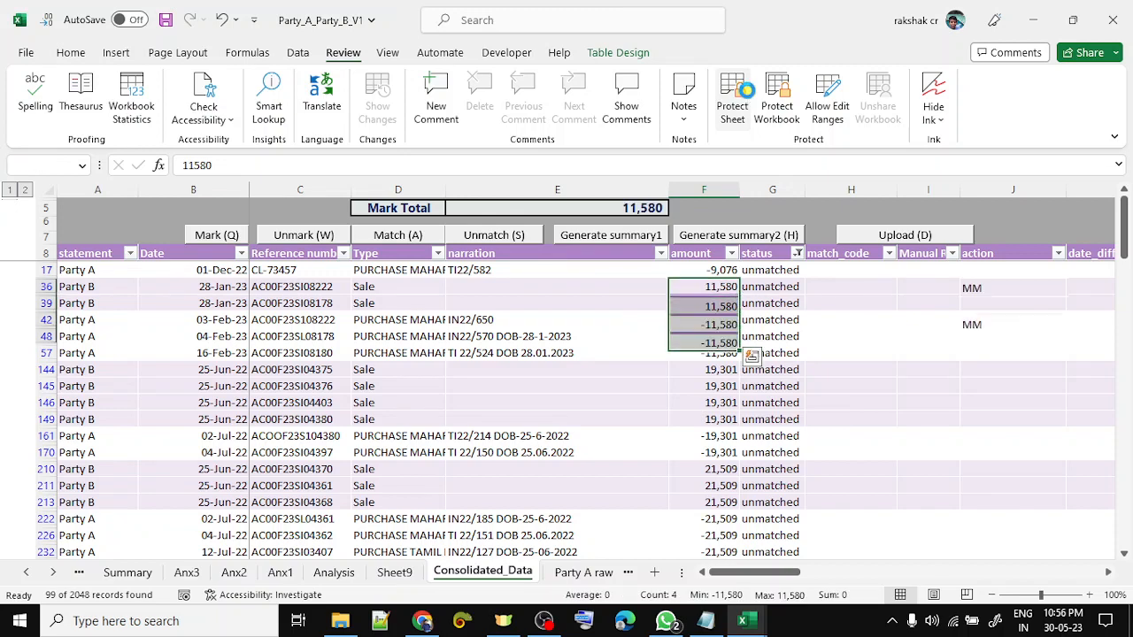
pyautogui.press('Return')
pyautogui.hotkey('ctrl', 'a')
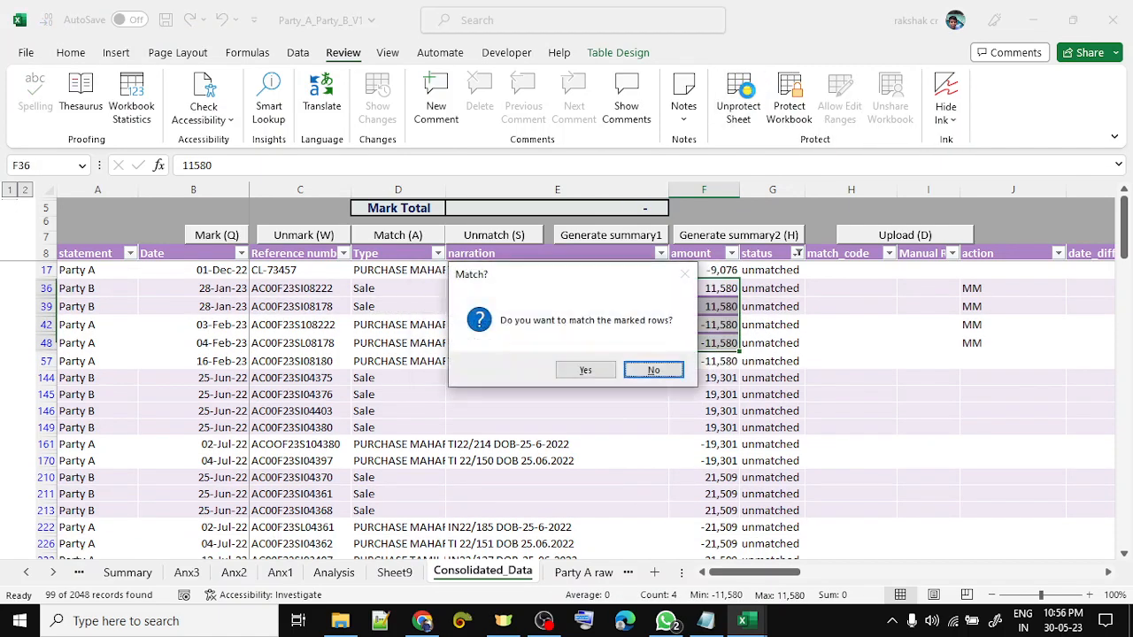
pyautogui.press('Left')
pyautogui.press('Return')
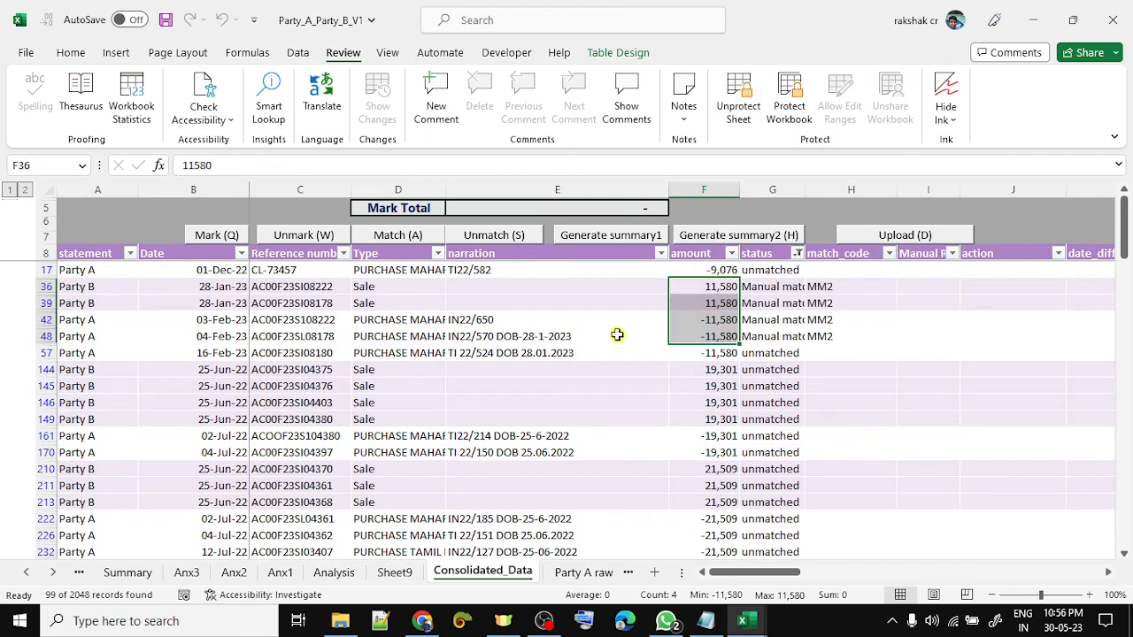
# - Match the offsetting 19,301 and -19,301 entries as MM3
pyautogui.hotkey('shift', 'Up')
pyautogui.hotkey('shift', 'Up')
pyautogui.hotkey('shift', 'Up')
pyautogui.hotkey('shift', 'space')
pyautogui.press('Down')
pyautogui.press('Down')
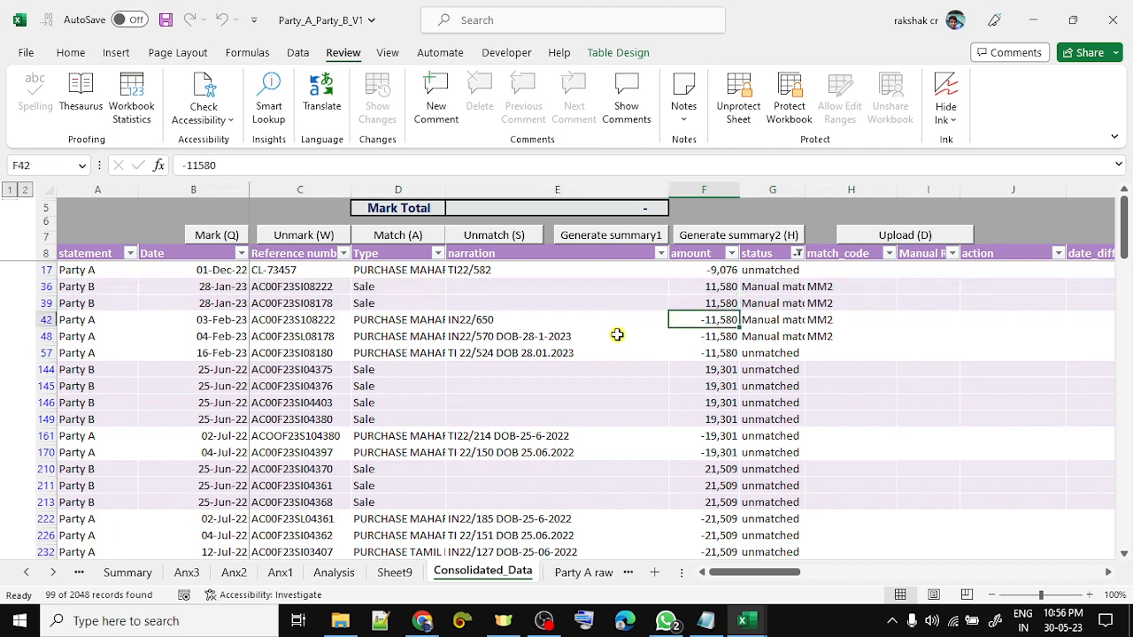
pyautogui.hotkey('shift', 'space')
pyautogui.press('Right')
pyautogui.press('Left')
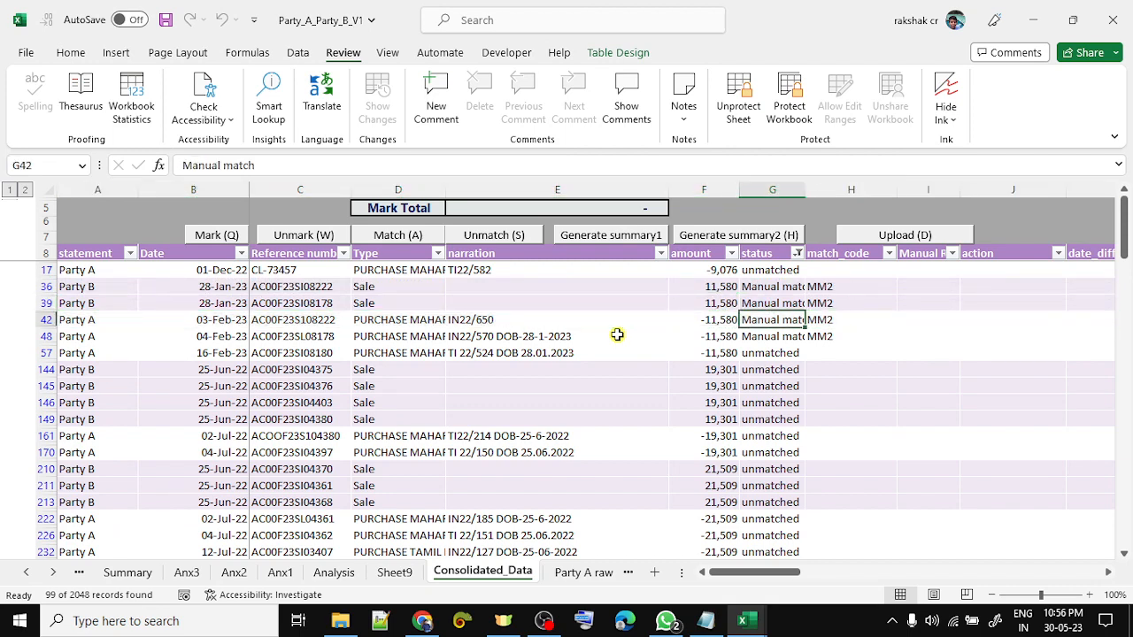
pyautogui.press('Left')
pyautogui.press('Down')
pyautogui.press('Down')
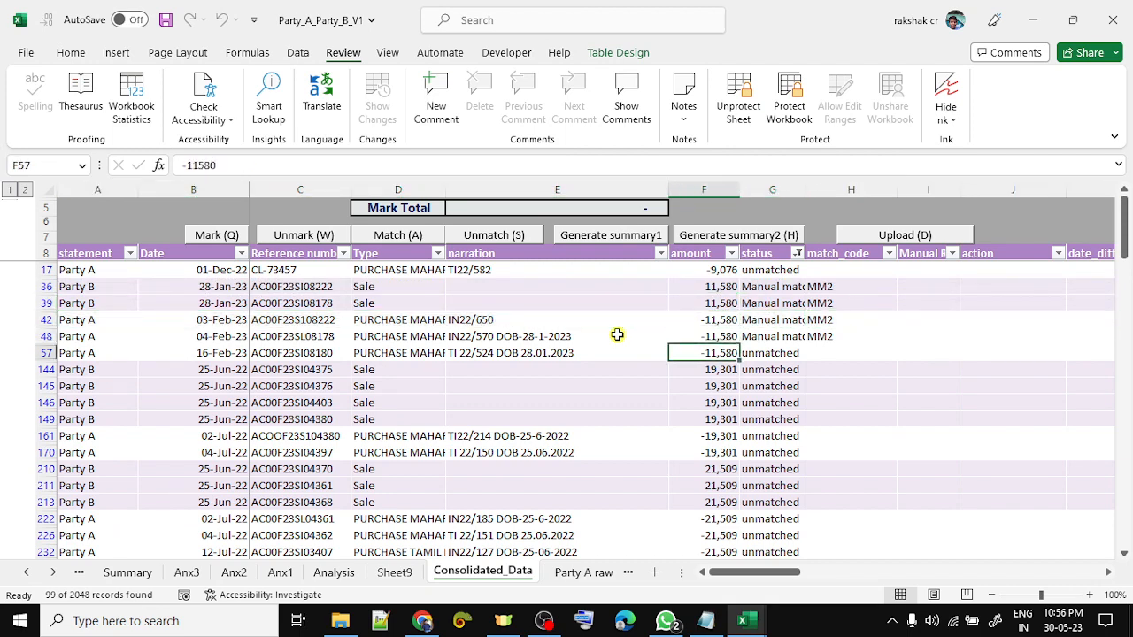
pyautogui.press('Down')
pyautogui.press('Down')
pyautogui.press('Down')
pyautogui.press('Down')
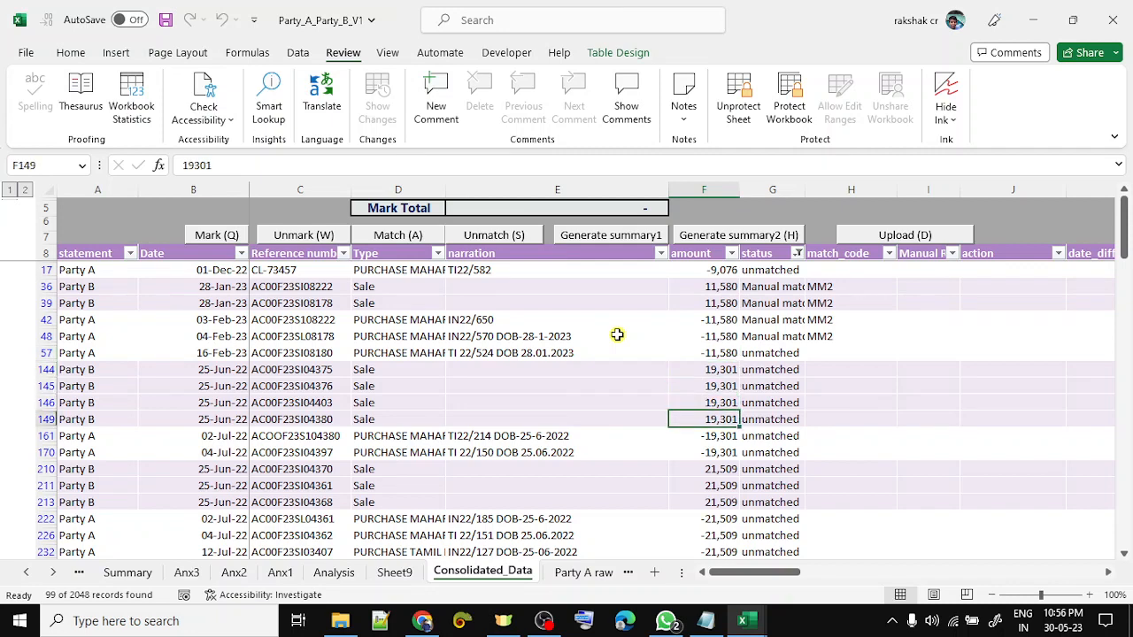
pyautogui.hotkey('shift', 'Down')
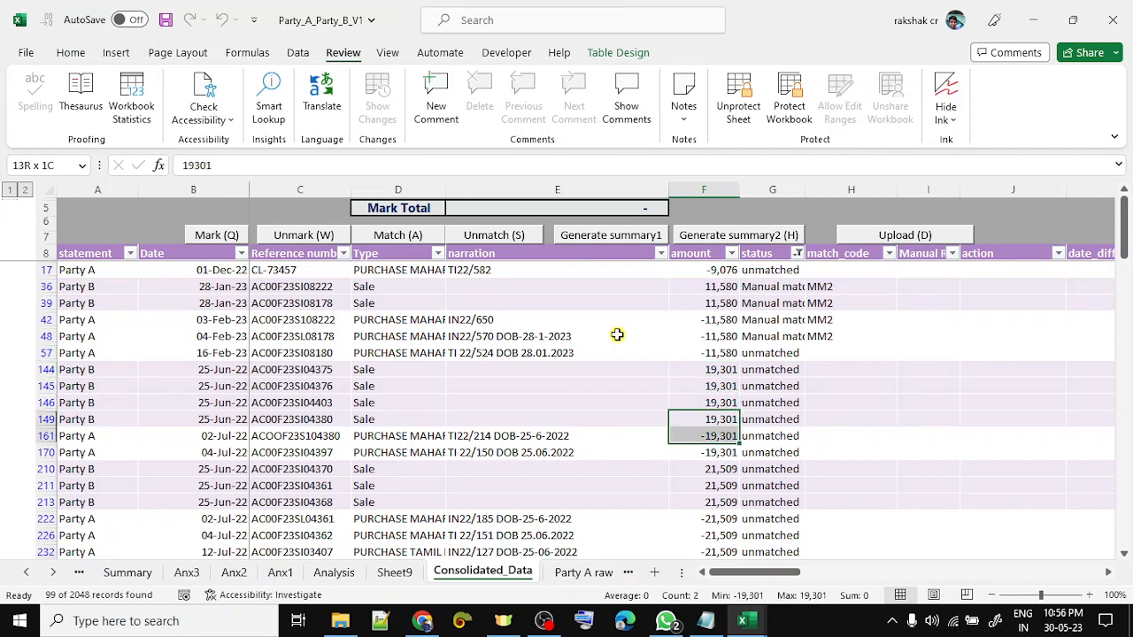
pyautogui.press('Return')
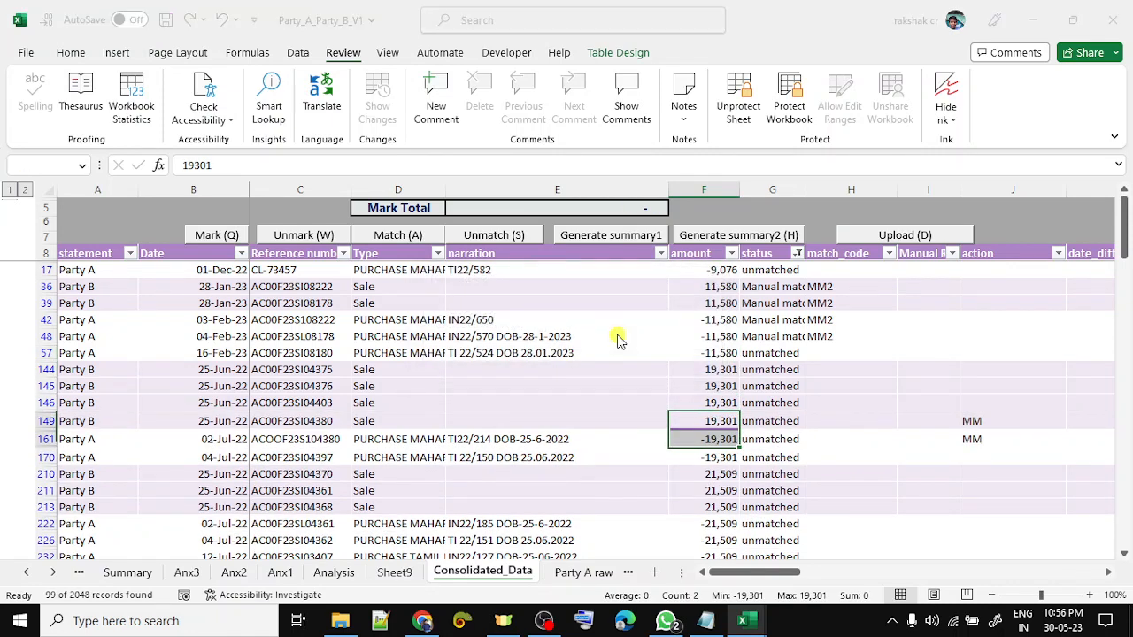
pyautogui.press('Return')
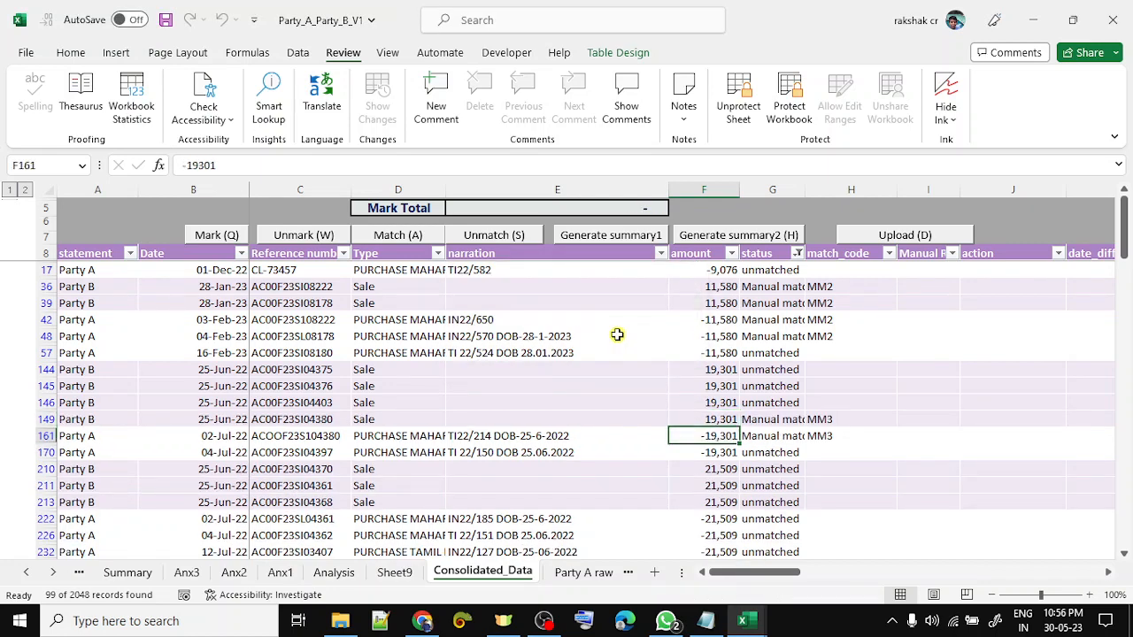
# - Match the 21,509 in row 211 with the -21,509 in row 222 as MM4
pyautogui.press('Down')
pyautogui.hotkey('shift', 'space')
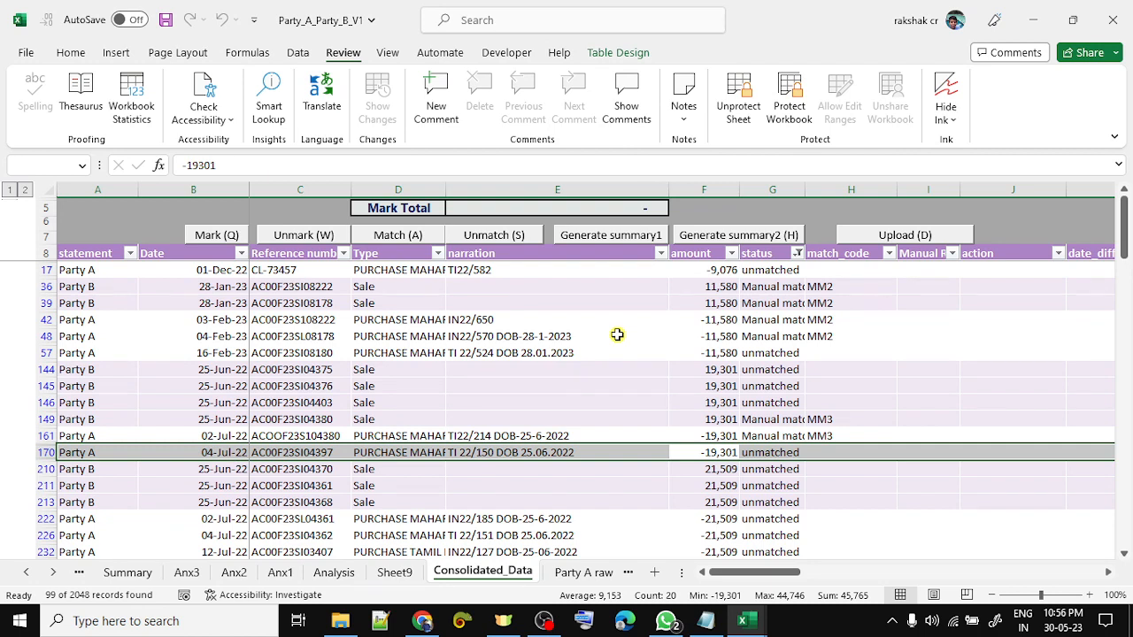
pyautogui.press('Down')
pyautogui.press('Down')
pyautogui.press('Down')
pyautogui.press('Down')
pyautogui.press('Down')
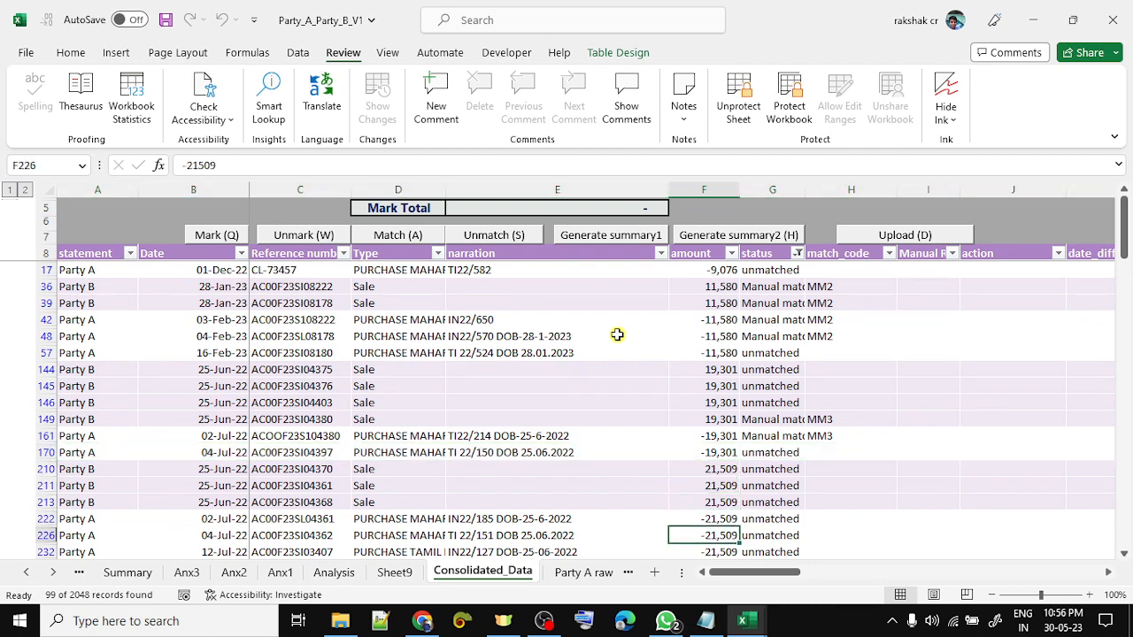
pyautogui.press('Up')
pyautogui.hotkey('ctrl', 'q')
pyautogui.press('Up')
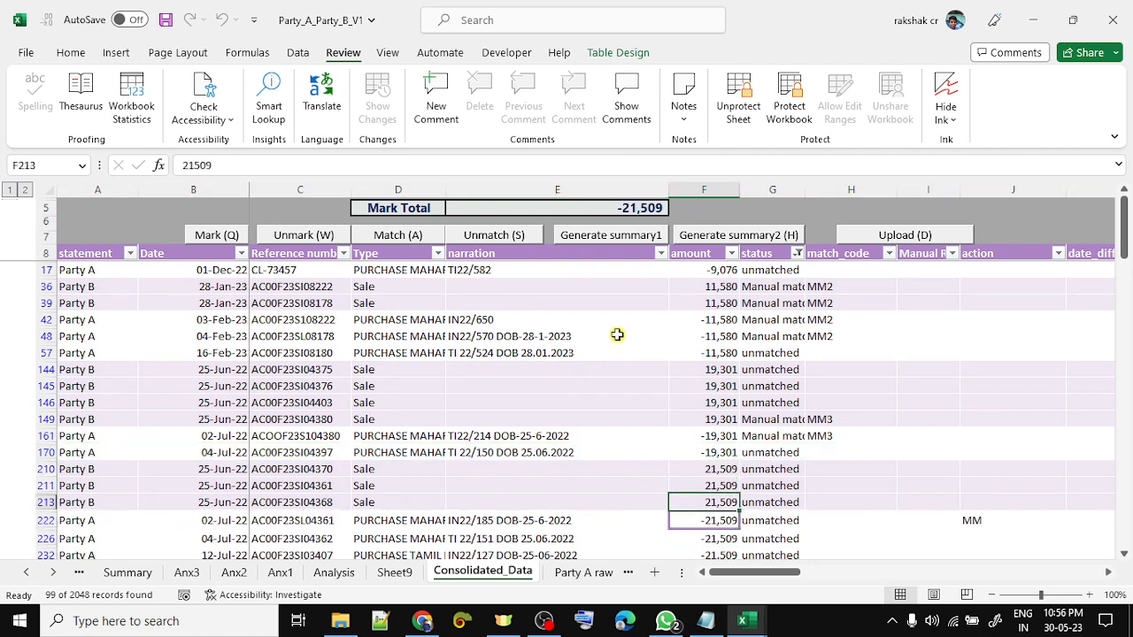
pyautogui.press('Up')
pyautogui.hotkey('ctrl', 'q')
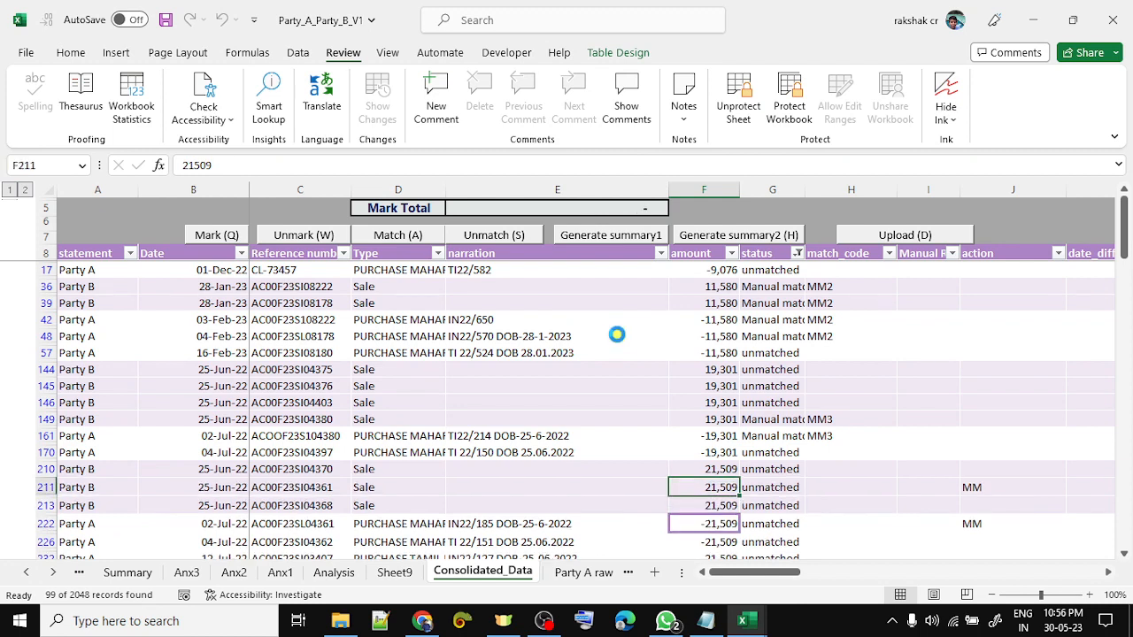
pyautogui.hotkey('ctrl', 'a')
pyautogui.press('Return')
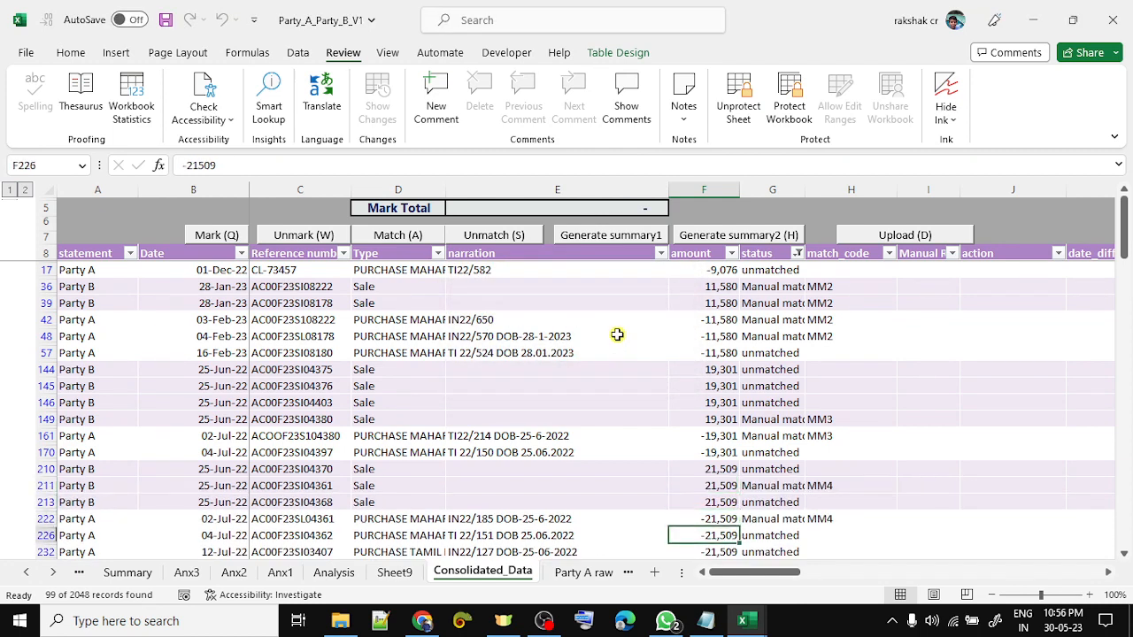
# - Scan the unmatched amounts from row 232 down to row 800
pyautogui.press('Down')
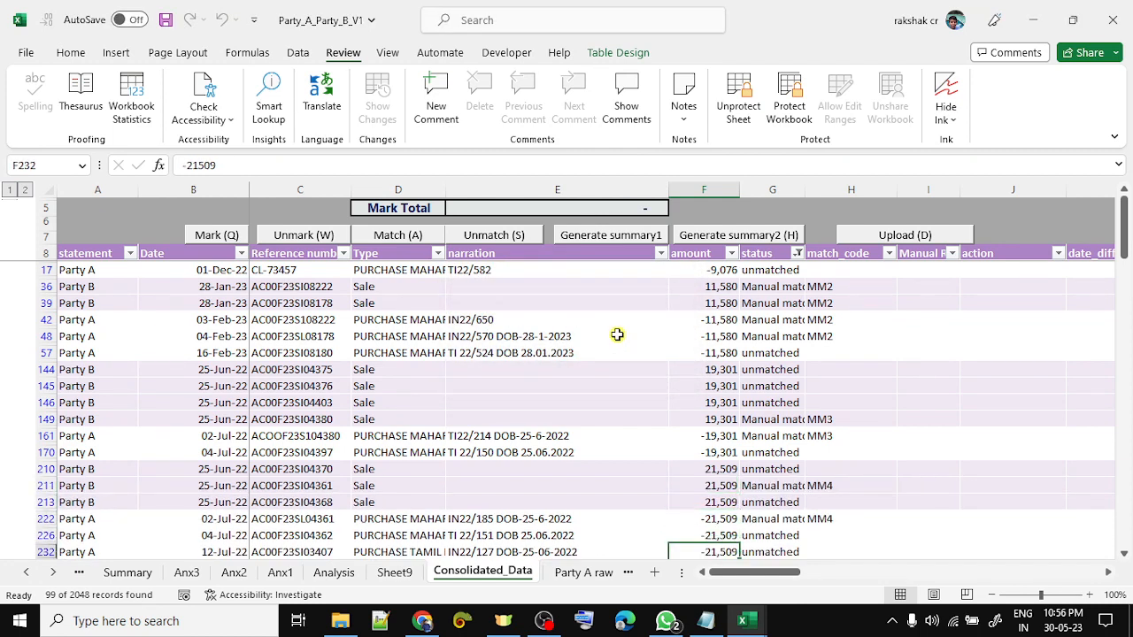
pyautogui.press('Down')
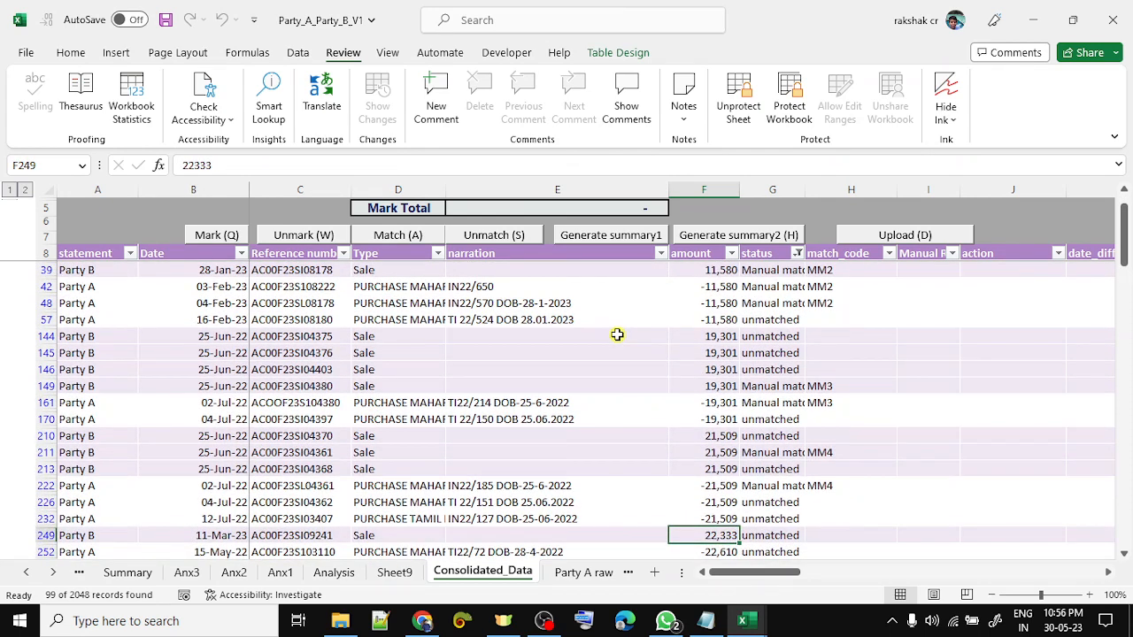
pyautogui.press('Up')
pyautogui.press('Up')
pyautogui.press('Up')
pyautogui.press('Up')
pyautogui.hotkey('shift', 'space')
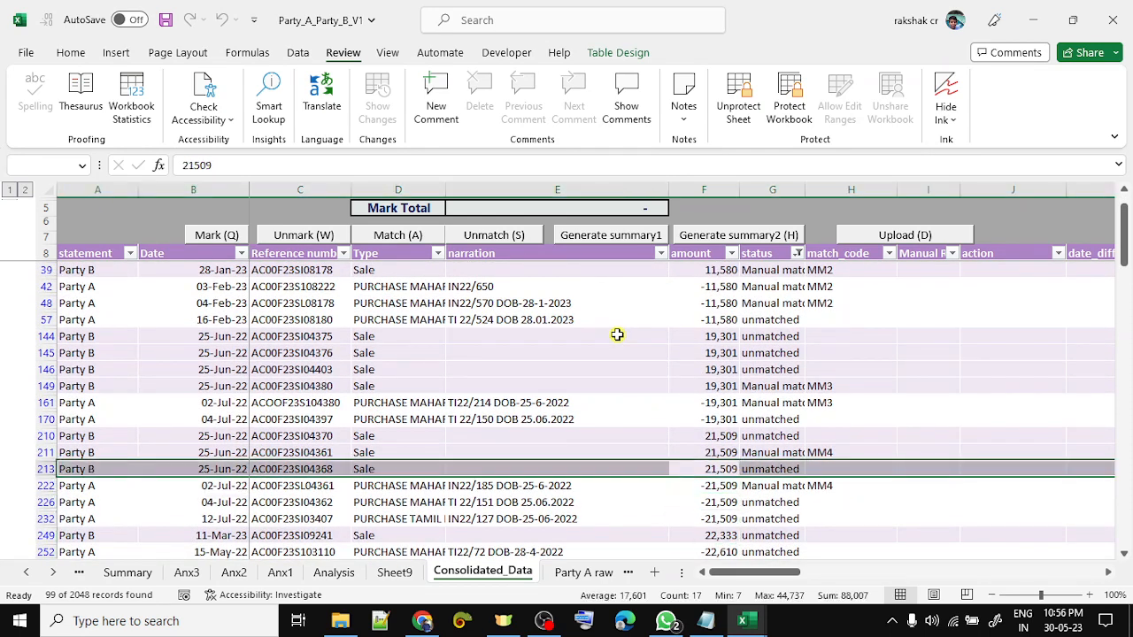
pyautogui.press('Up')
pyautogui.hotkey('shift', 'space')
pyautogui.press('Up')
pyautogui.hotkey('shift', 'space')
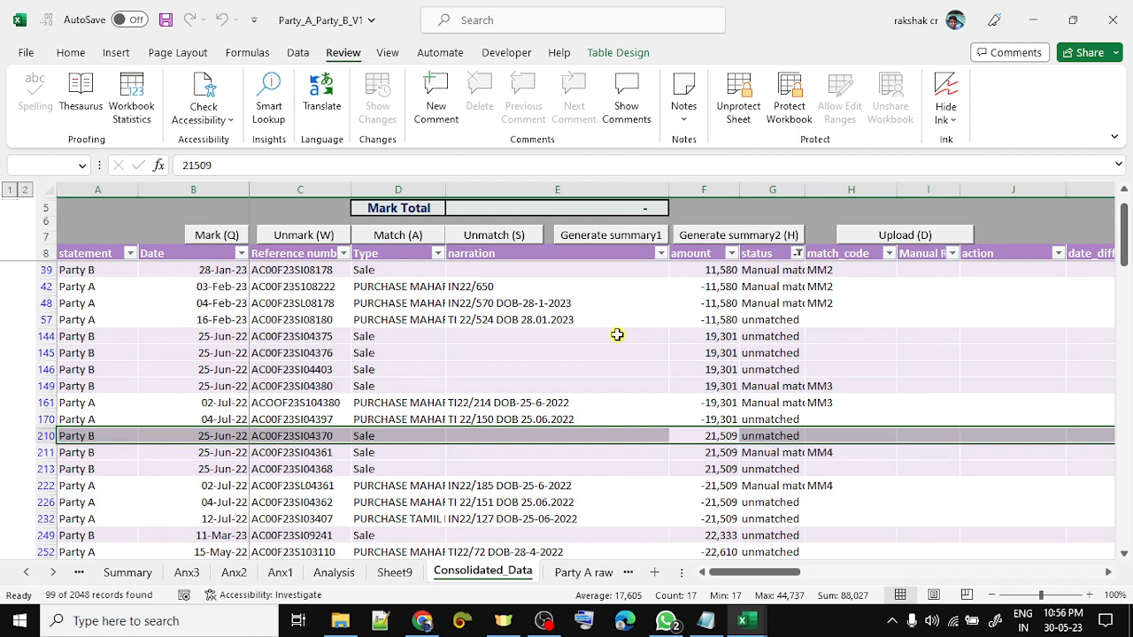
pyautogui.press('Down')
pyautogui.press('Down')
pyautogui.press('Down')
pyautogui.press('Down')
pyautogui.press('Down')
pyautogui.press('Down')
pyautogui.press('Down')
pyautogui.press('Down')
pyautogui.press('Down')
pyautogui.press('Down')
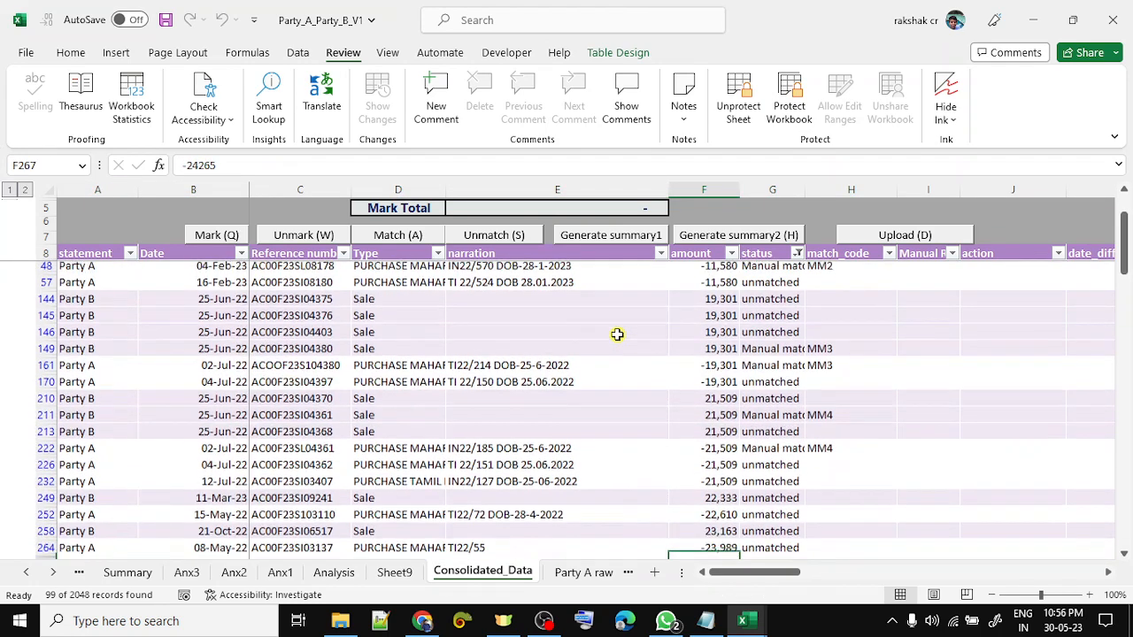
pyautogui.press('Down')
pyautogui.press('Down')
pyautogui.press('Down')
pyautogui.press('Down')
pyautogui.press('Down')
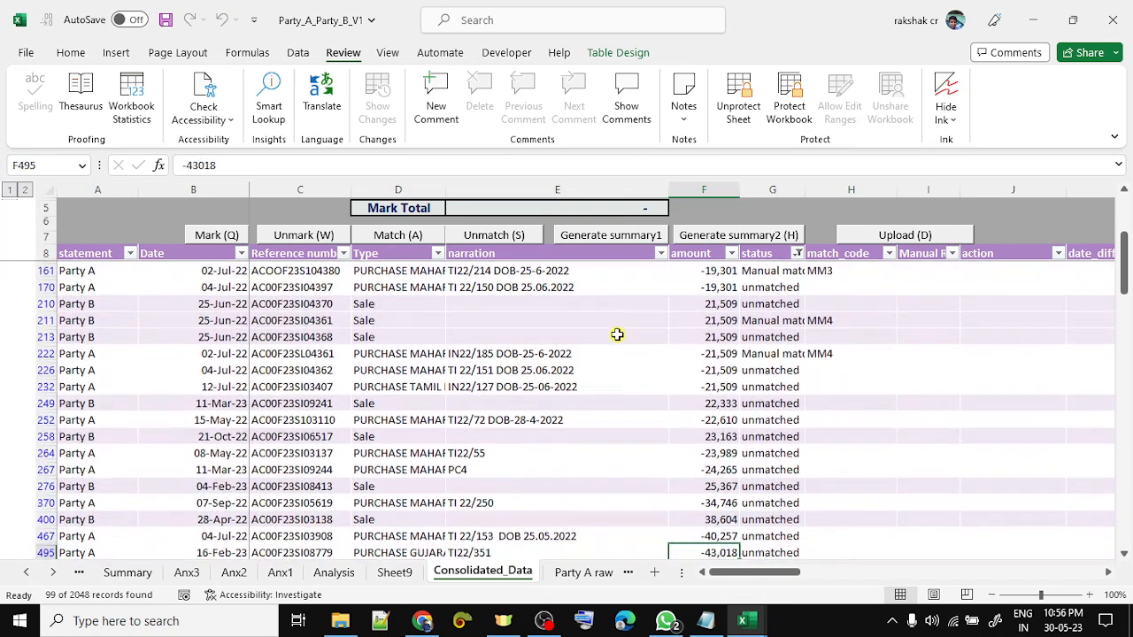
pyautogui.press('Up')
pyautogui.press('Down')
pyautogui.press('Down')
pyautogui.press('Down')
pyautogui.press('Down')
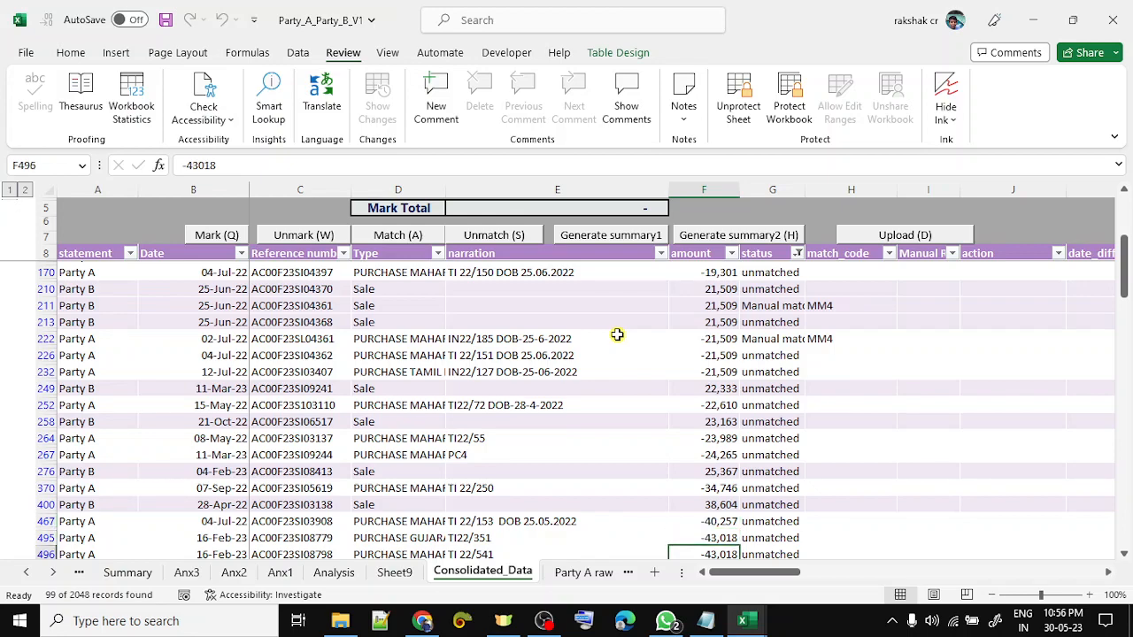
pyautogui.press('Down')
pyautogui.press('Up')
pyautogui.press('Up')
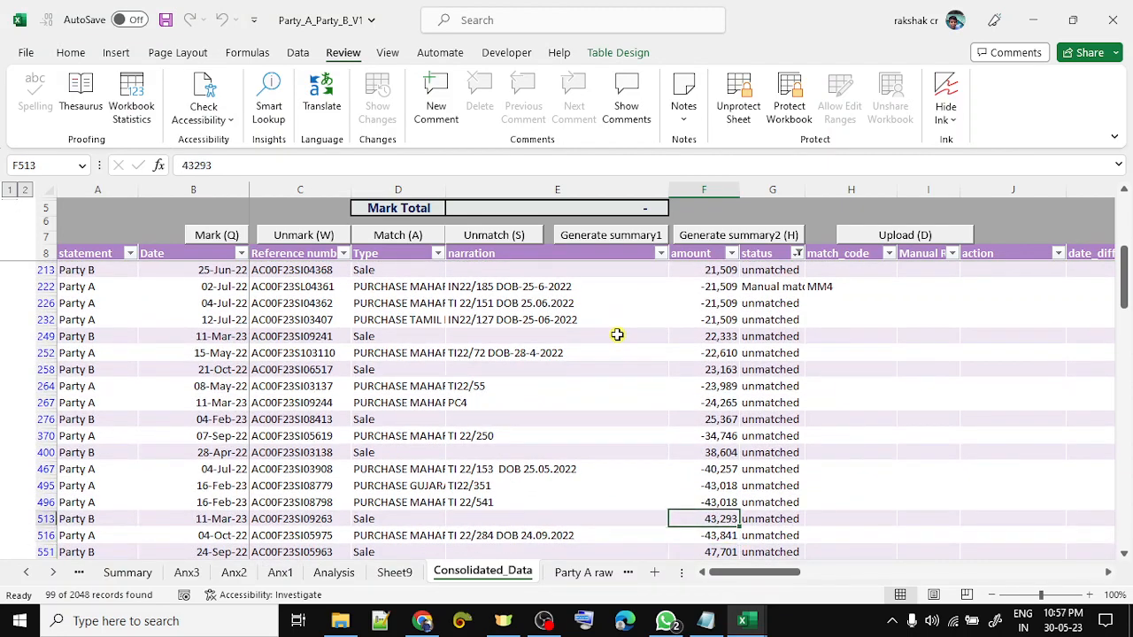
pyautogui.press('Down')
pyautogui.press('Down')
pyautogui.press('Down')
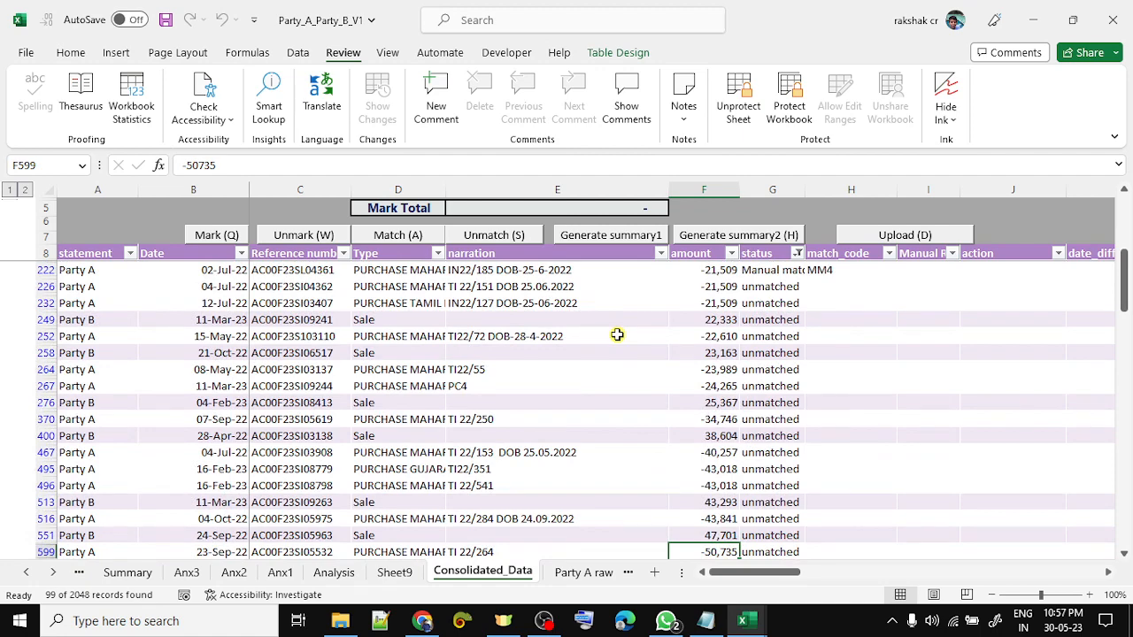
pyautogui.press('Down')
pyautogui.press('Down')
pyautogui.press('Down')
pyautogui.press('Down')
pyautogui.press('Down')
pyautogui.press('Down')
pyautogui.press('Down')
pyautogui.press('Down')
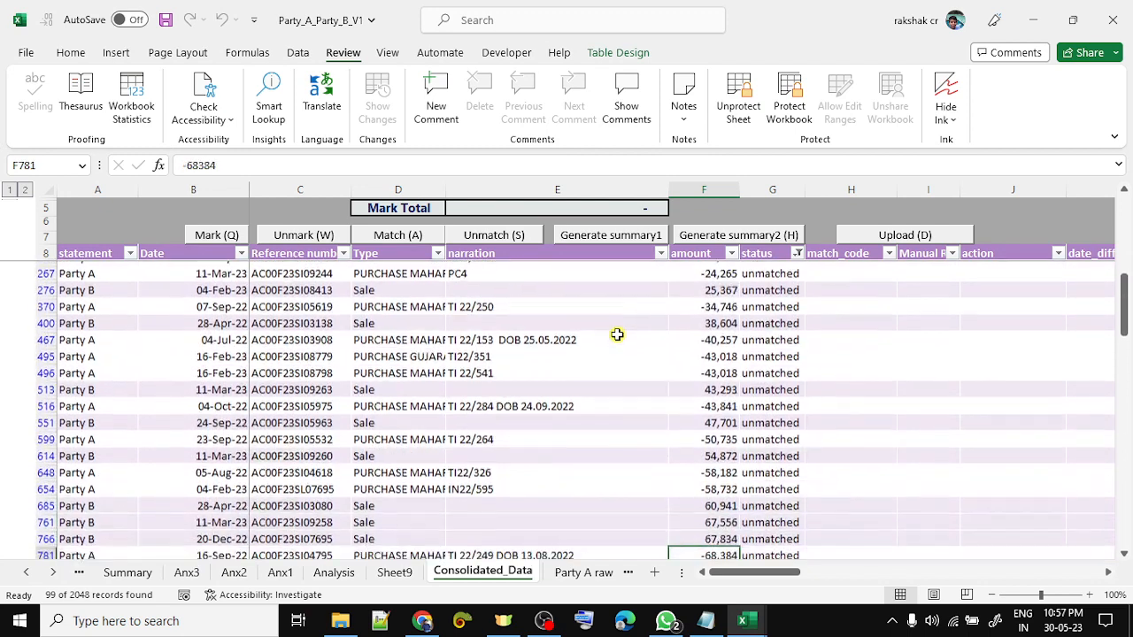
# - Match 67,834 in row 766 with -68,384 in row 781, accepting the -550 difference
pyautogui.press('Up')
pyautogui.press('Up')
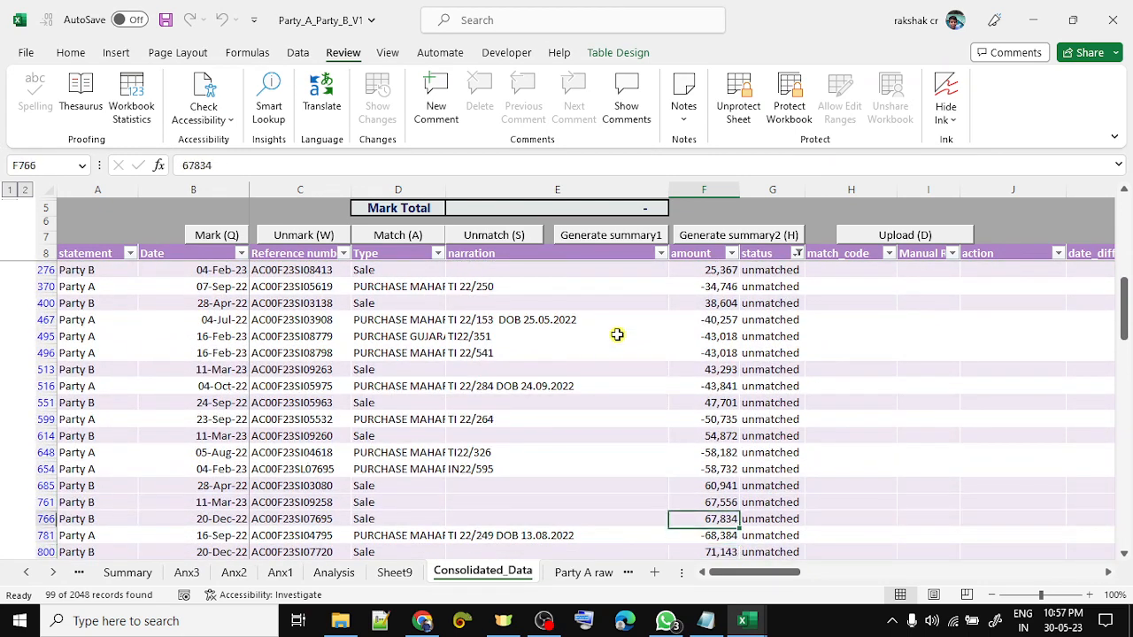
pyautogui.hotkey('shift', 'Down')
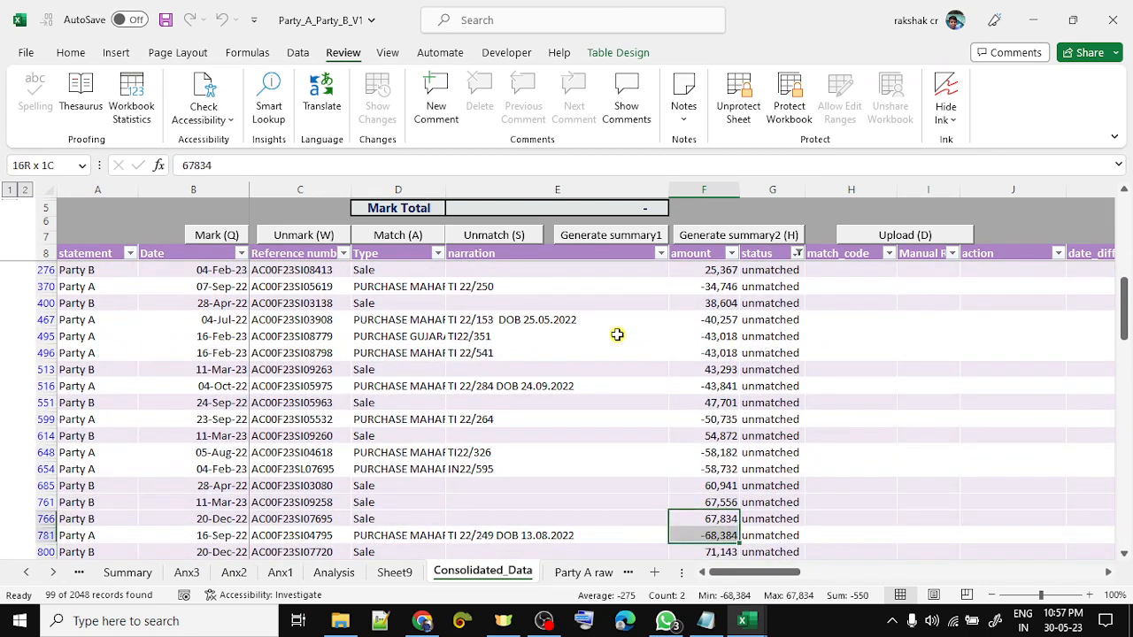
pyautogui.hotkey('ctrl', 'shift', 'q')
pyautogui.press('Return')
pyautogui.hotkey('ctrl', 'shift', 'a')
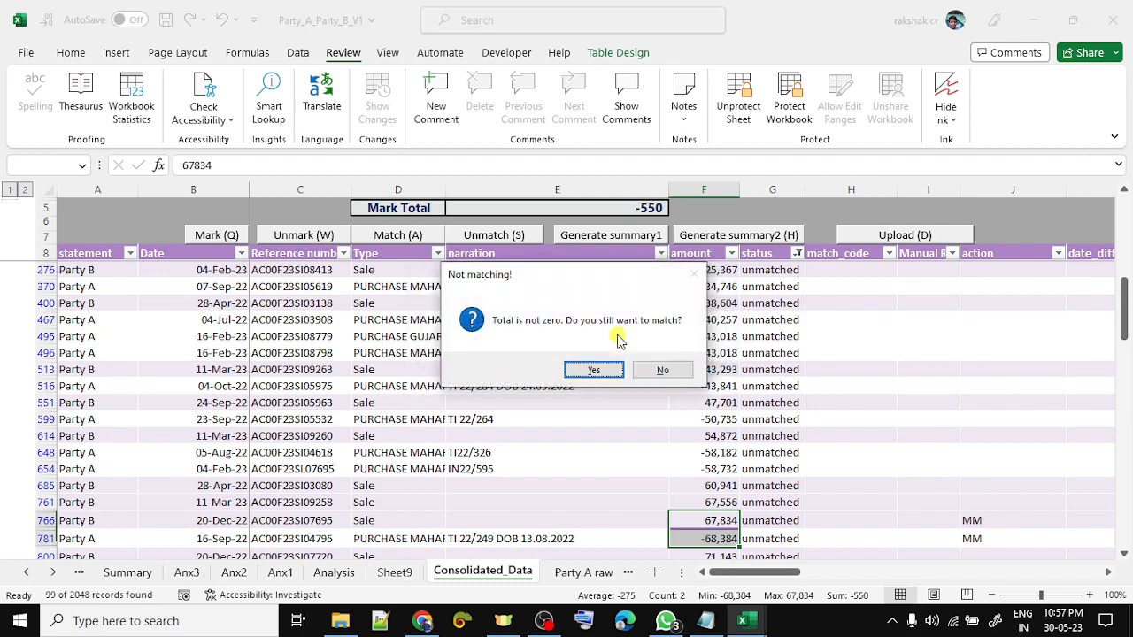
pyautogui.press('Return')
# - Match the 79,413 pair in rows 850 and 853 as MM6
pyautogui.press('Down')
pyautogui.press('Down')
pyautogui.press('Down')
pyautogui.press('Down')
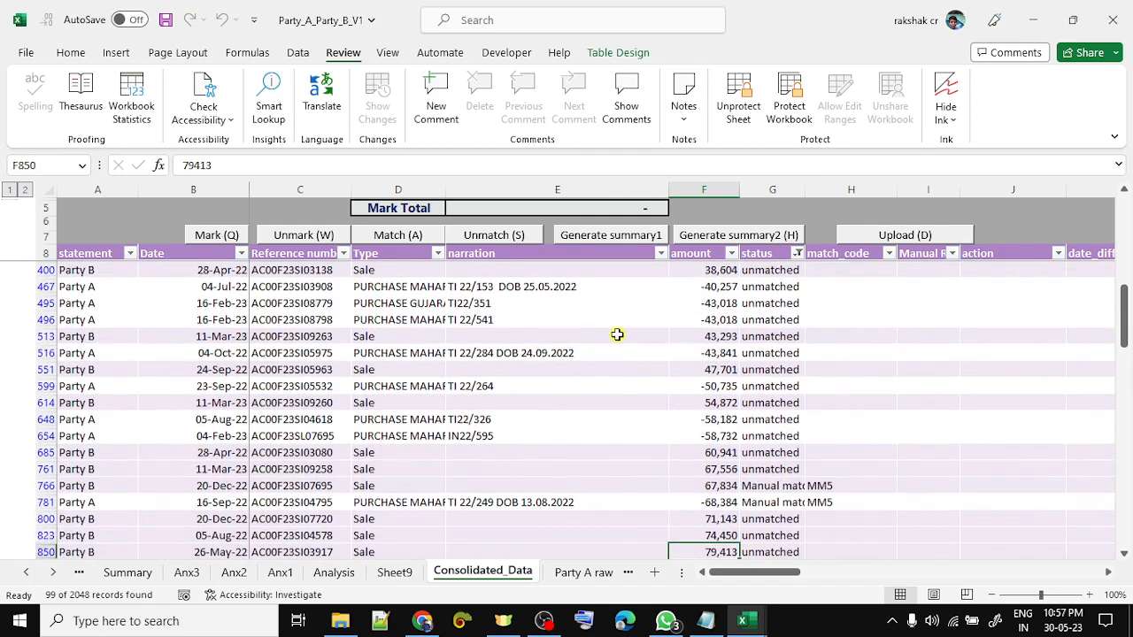
pyautogui.scroll(-2, 616, 335)
pyautogui.press('Down')
pyautogui.press('Down')
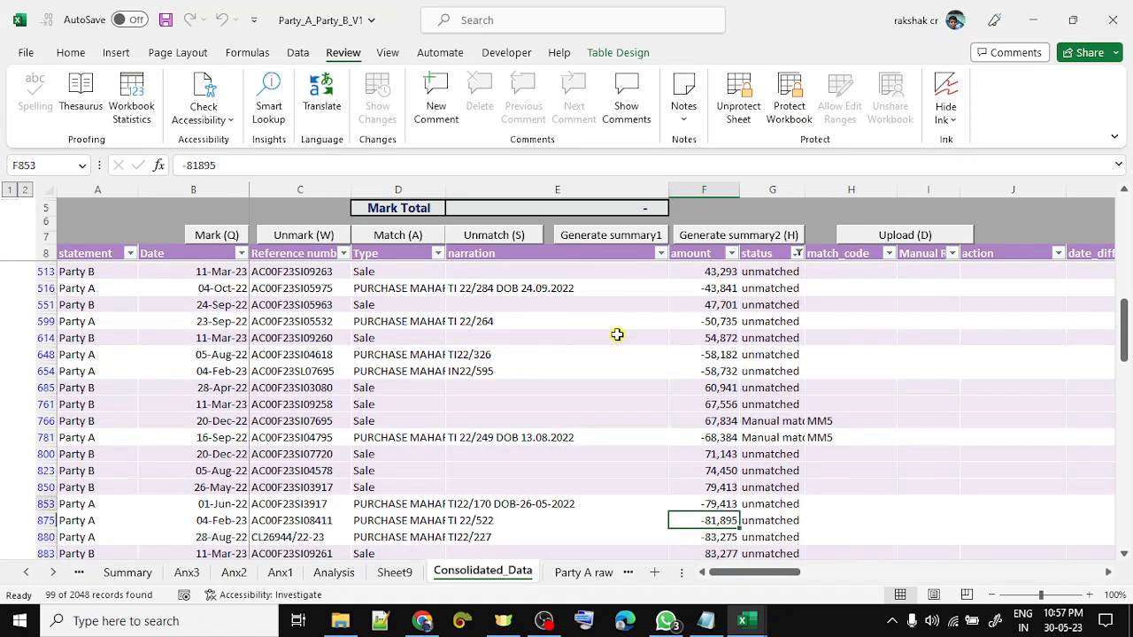
pyautogui.press('Up')
pyautogui.press('Up')
pyautogui.hotkey('shift', 'Down')
pyautogui.hotkey('ctrl', 'shift', 'q')
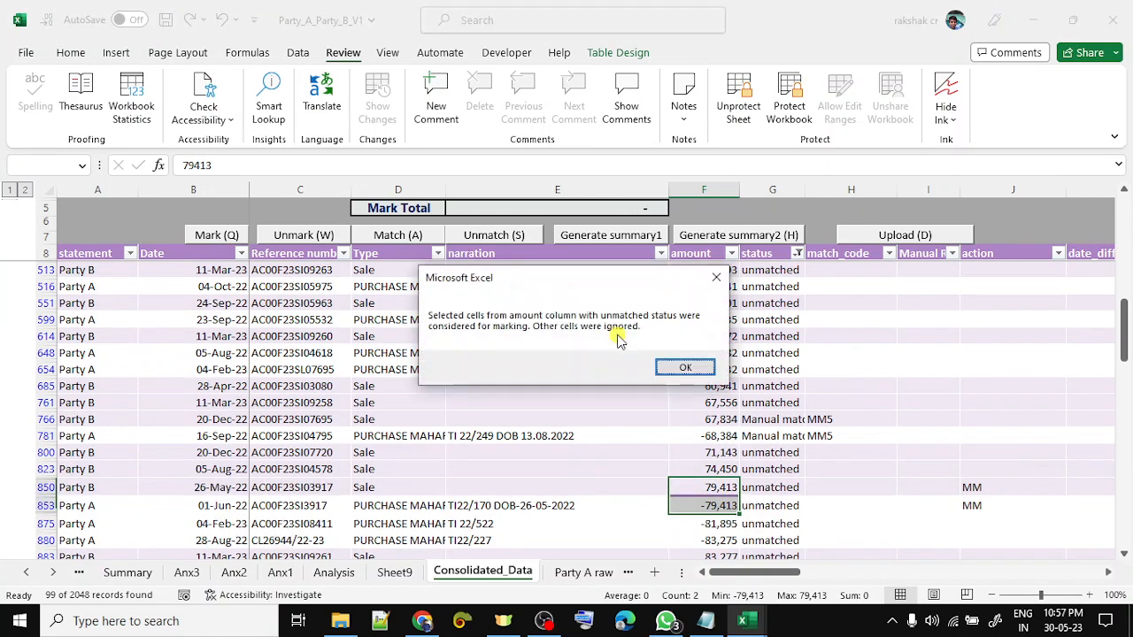
pyautogui.press('Return')
pyautogui.press('Return')
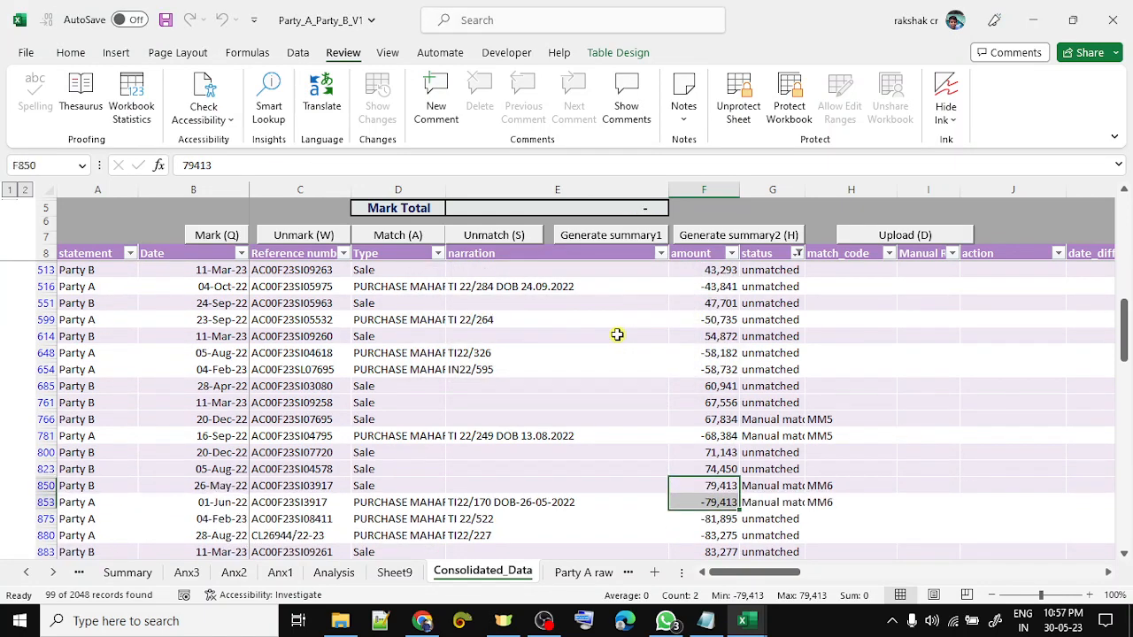
# - Match the 1,31,814 pair in rows 1286 and 1291 as MM7
pyautogui.press('Down')
pyautogui.press('Down')
pyautogui.press('Down')
pyautogui.press('Down')
pyautogui.press('Down')
pyautogui.press('Down')
pyautogui.press('Down')
pyautogui.press('Down')
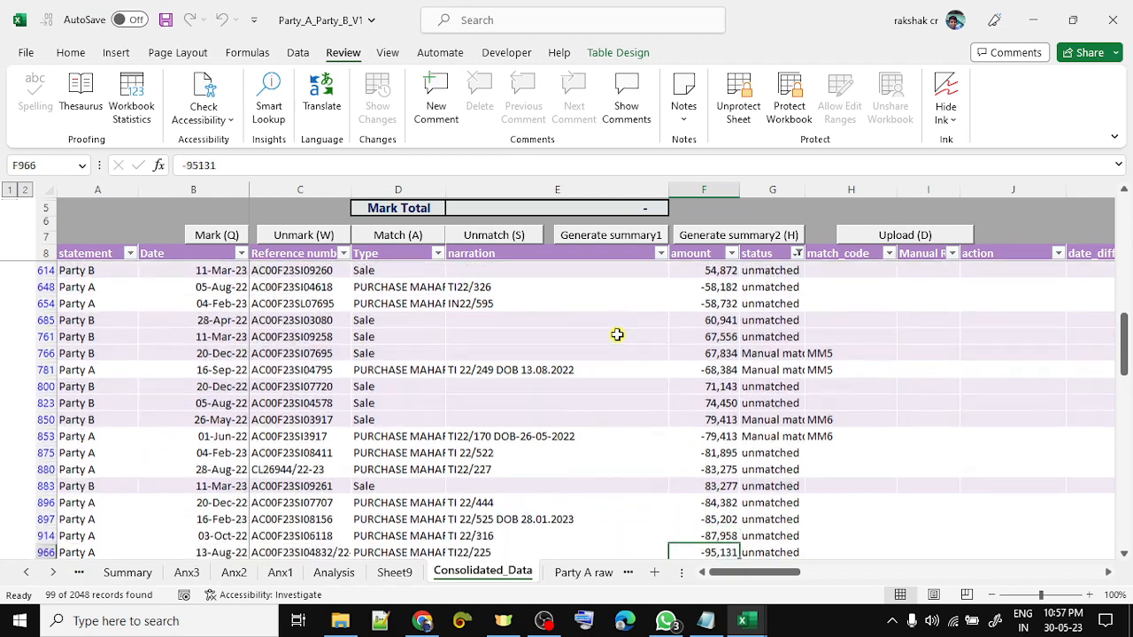
pyautogui.press('Down')
pyautogui.press('Down')
pyautogui.press('Down')
pyautogui.press('Down')
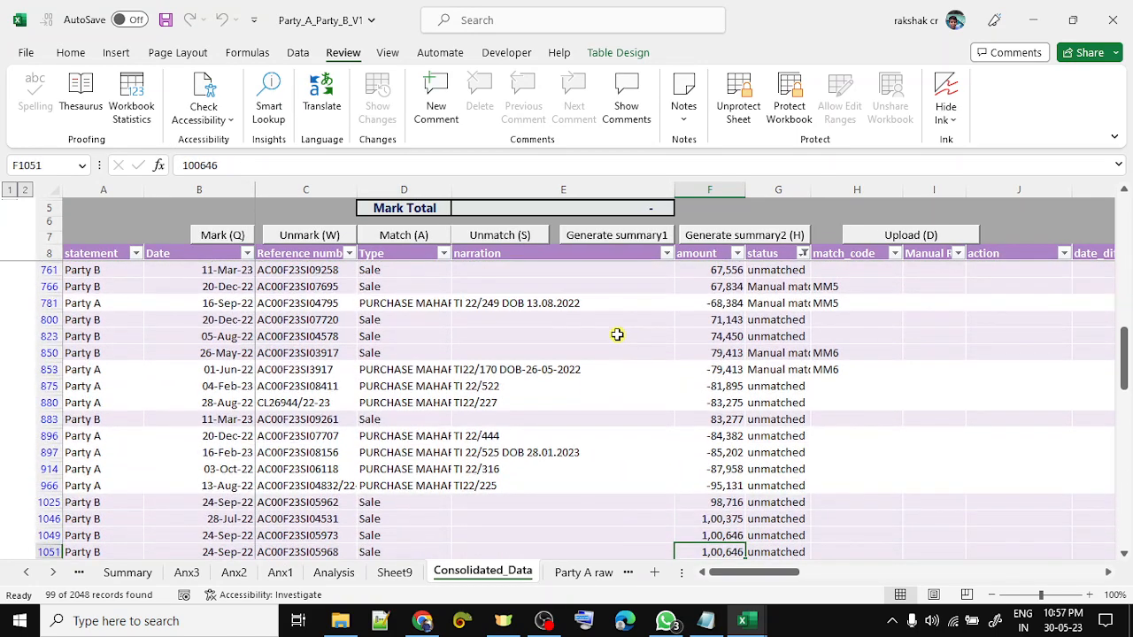
pyautogui.press('Down')
pyautogui.press('Down')
pyautogui.press('Down')
pyautogui.press('Down')
pyautogui.press('Down')
pyautogui.press('Down')
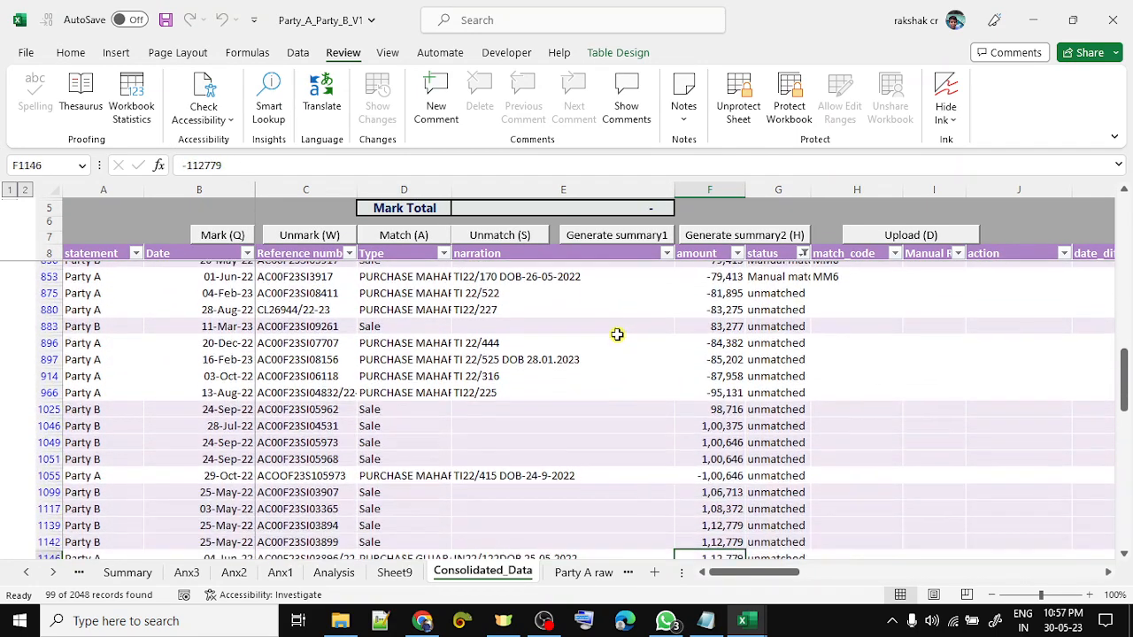
pyautogui.press('Down')
pyautogui.press('Down')
pyautogui.press('Down')
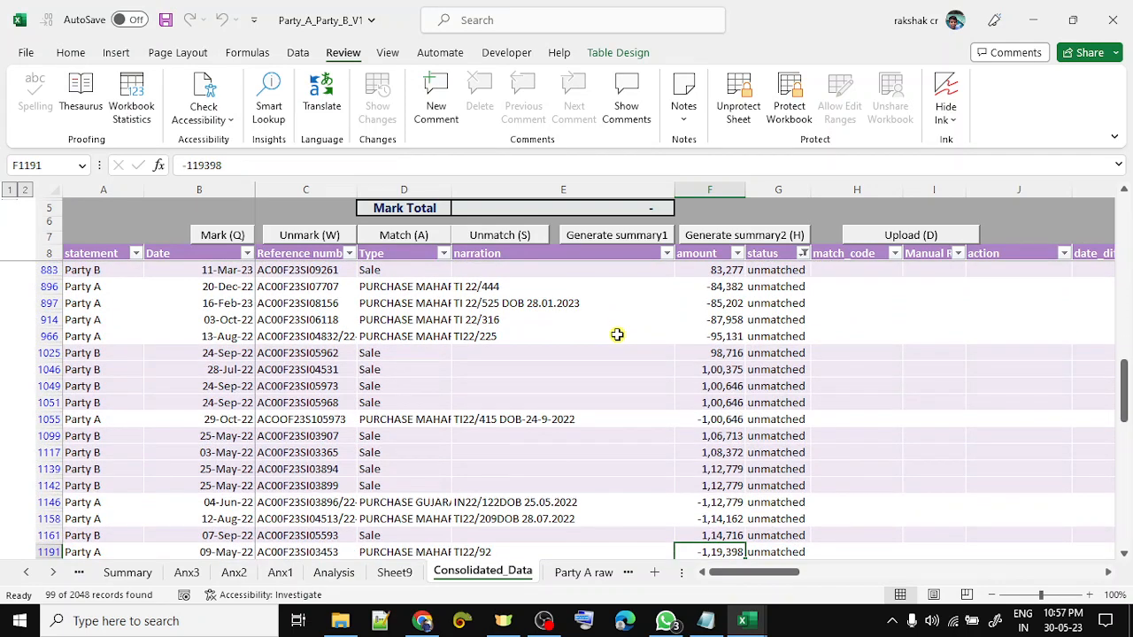
pyautogui.press('Down')
pyautogui.press('Down')
pyautogui.press('Down')
pyautogui.press('Down')
pyautogui.press('Down')
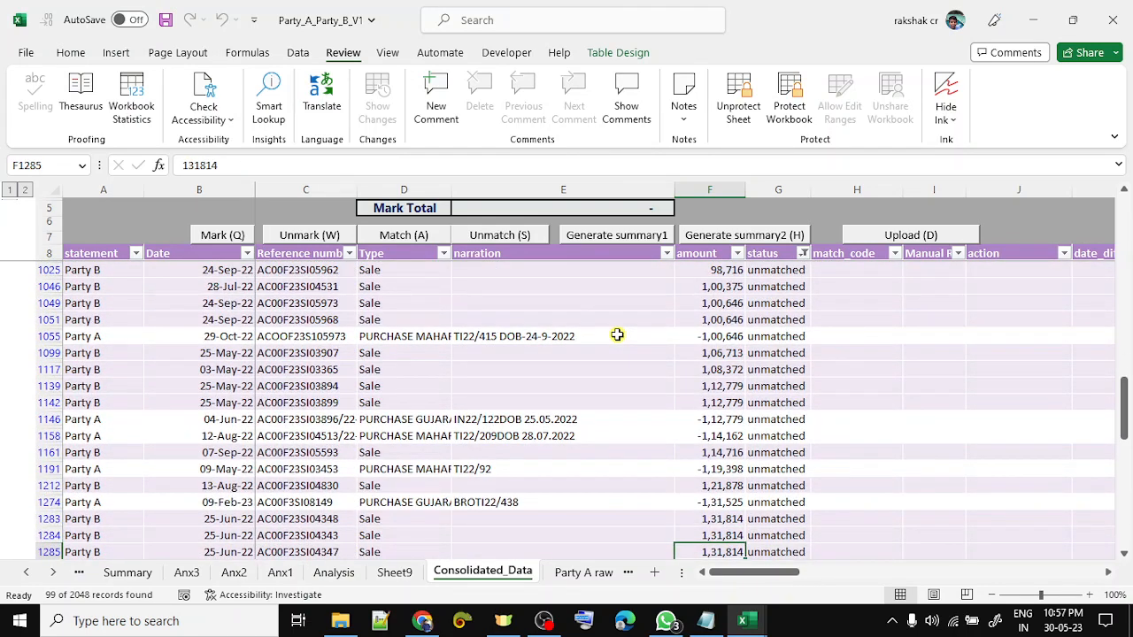
pyautogui.press('Down')
pyautogui.press('Down')
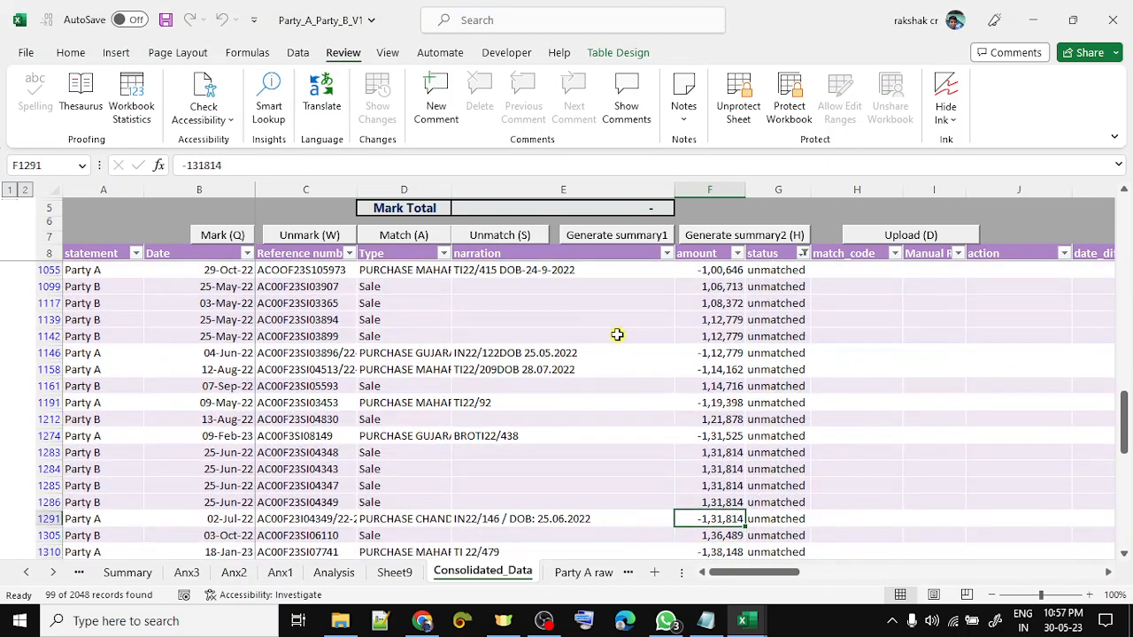
pyautogui.hotkey('shift', 'Up')
pyautogui.hotkey('ctrl', 'shift', 'q')
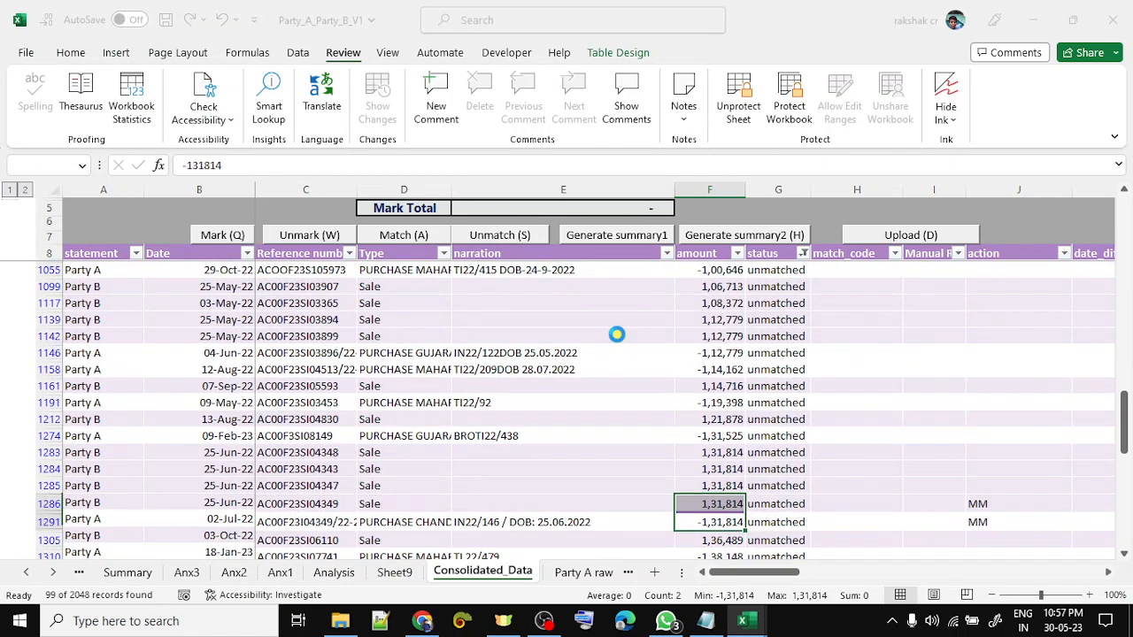
pyautogui.press('Return')
pyautogui.press('Return')
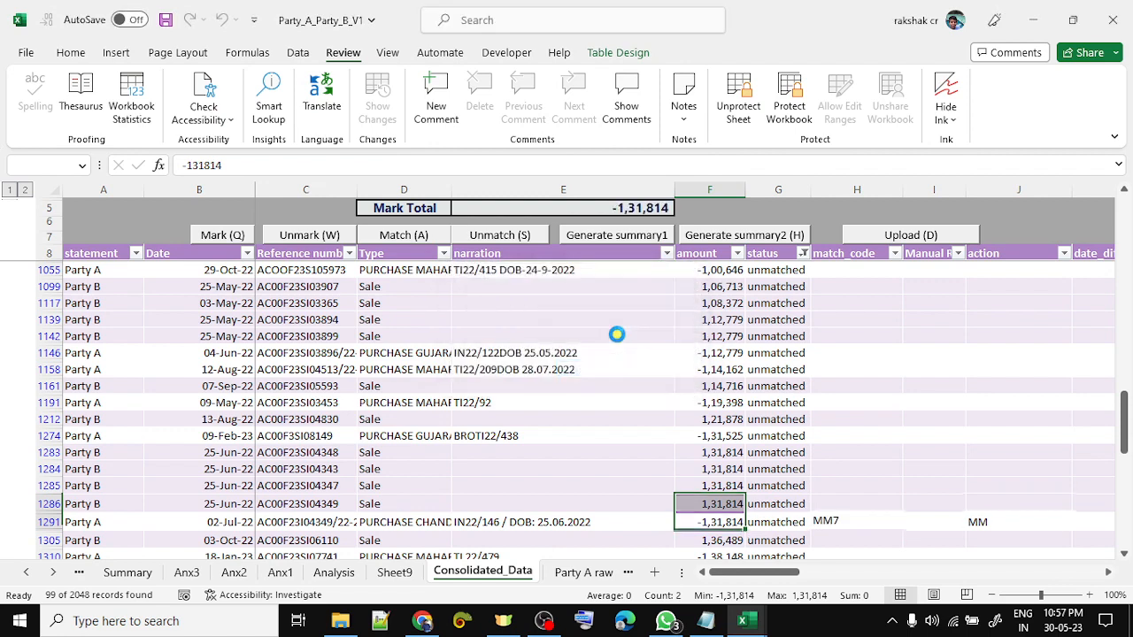
pyautogui.press('Down')
pyautogui.press('Down')
pyautogui.press('Down')
pyautogui.press('Down')
pyautogui.press('Down')
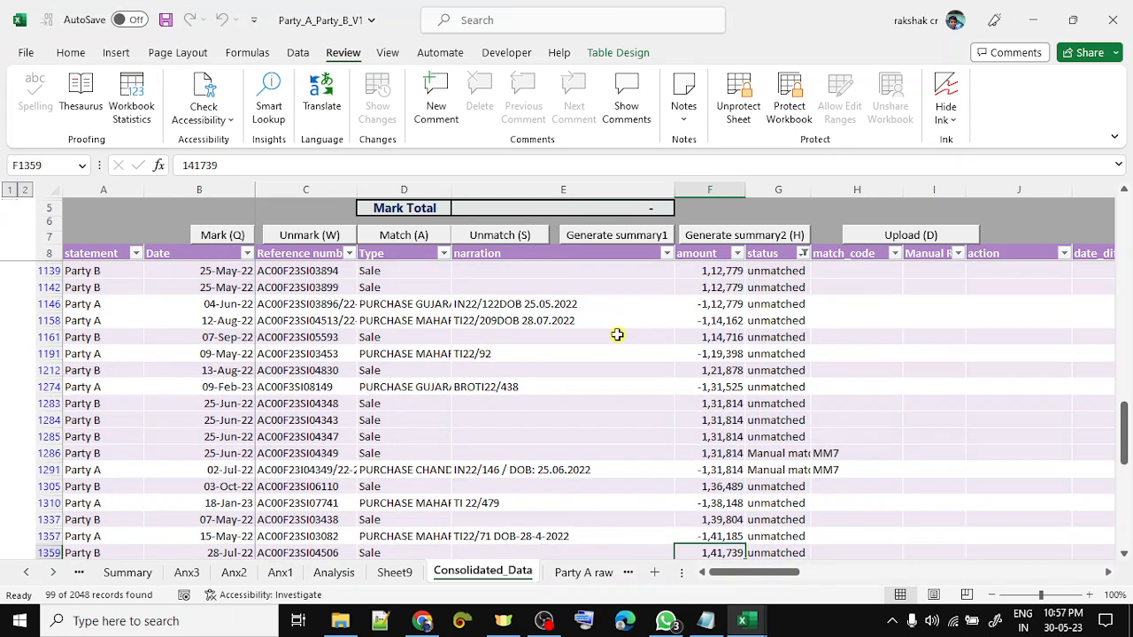
# - Step through the remaining amounts to the last row of the filtered list
pyautogui.press('Down')
pyautogui.press('Down')
pyautogui.press('Down')
pyautogui.press('Down')
pyautogui.press('Down')
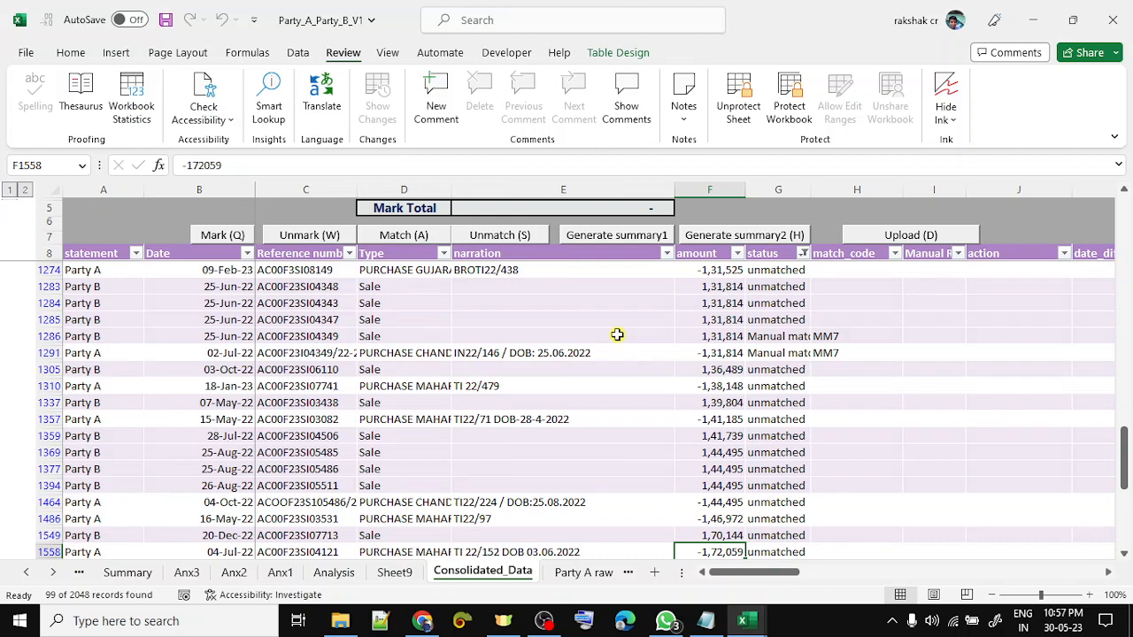
pyautogui.press('Down')
pyautogui.press('Down')
pyautogui.press('Down')
pyautogui.press('Down')
pyautogui.press('Down')
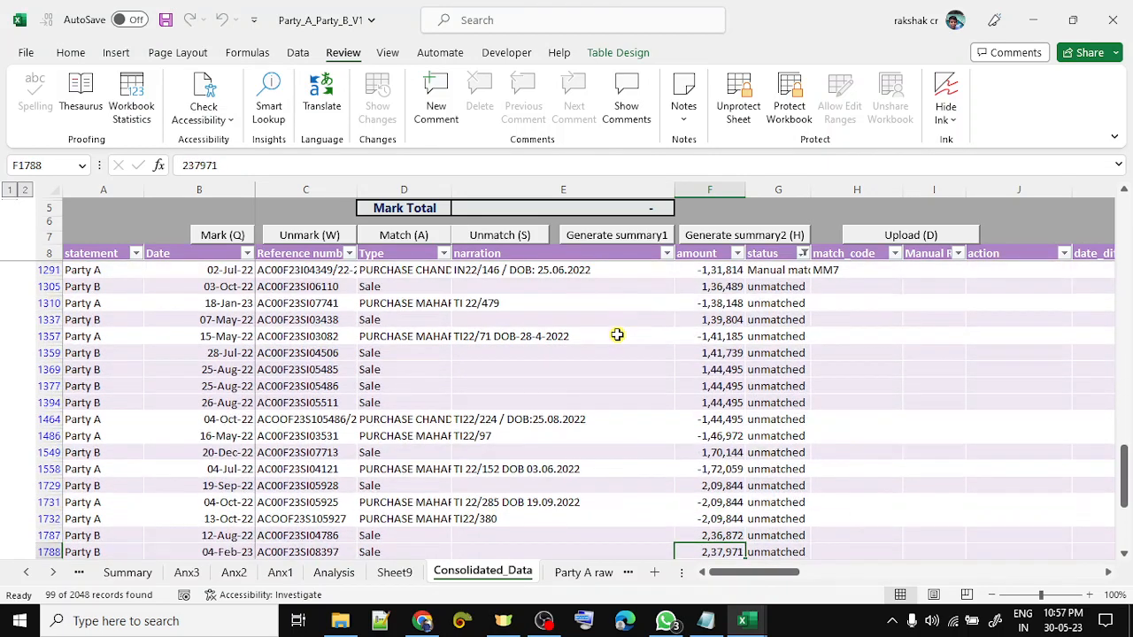
pyautogui.press('Down')
pyautogui.press('Down')
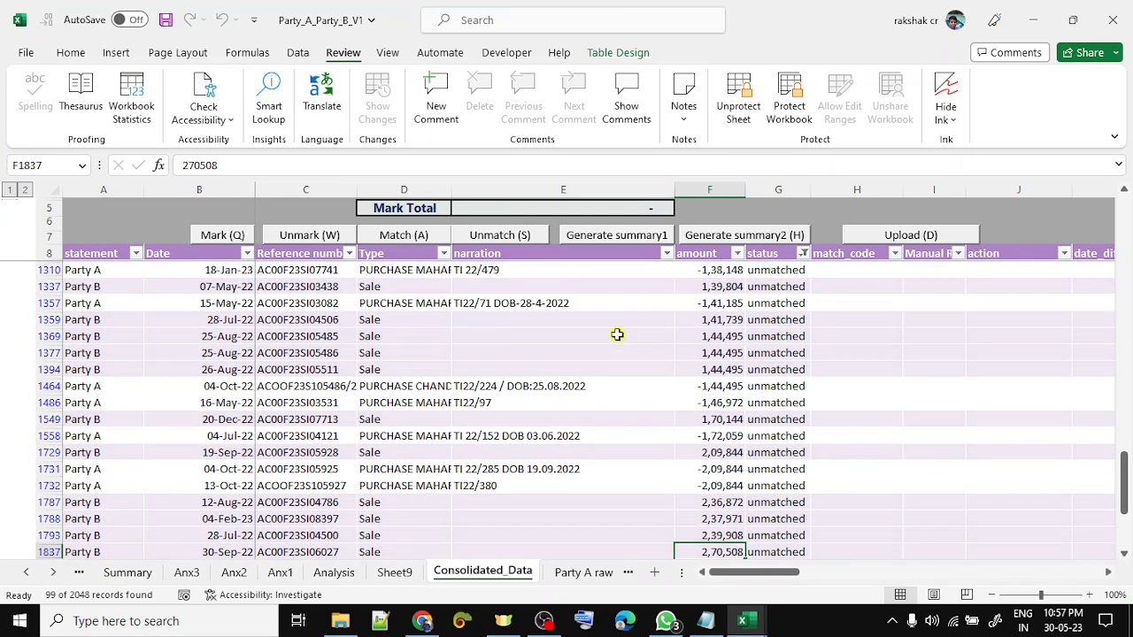
pyautogui.press('Down')
pyautogui.press('Down')
pyautogui.press('Down')
pyautogui.press('Down')
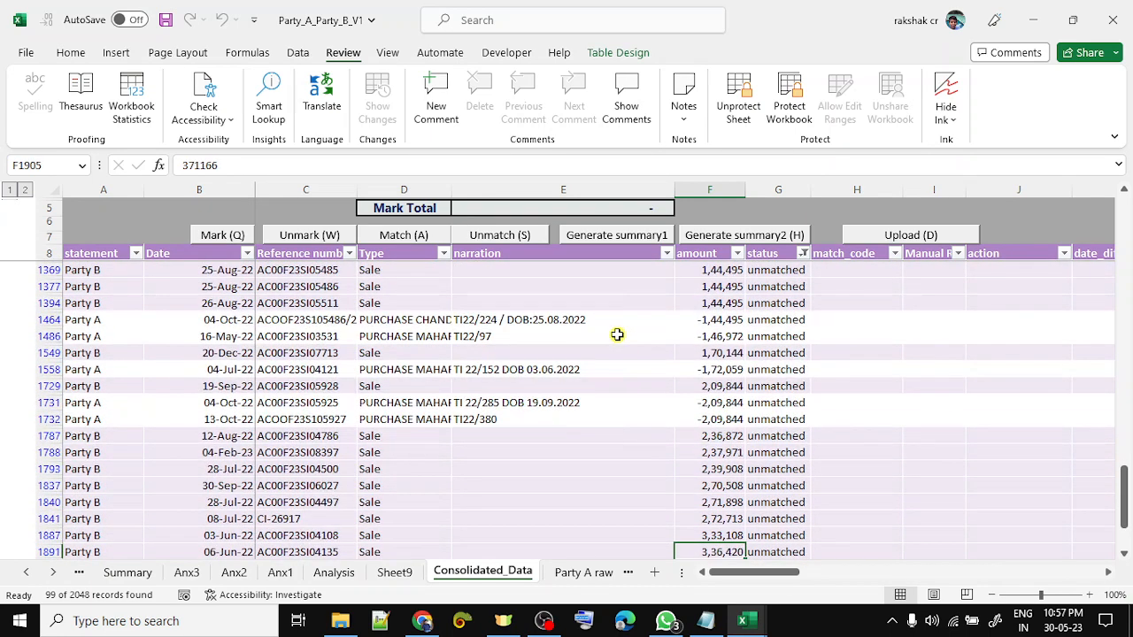
pyautogui.press('Down')
pyautogui.press('Down')
pyautogui.press('Down')
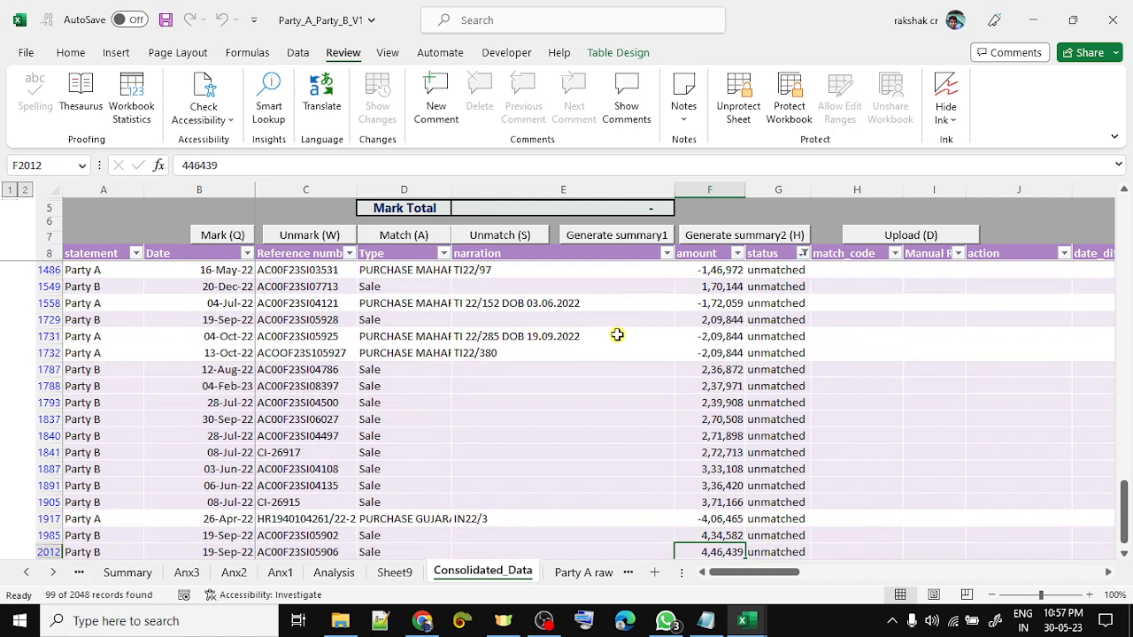
pyautogui.press('Down')
pyautogui.press('Down')
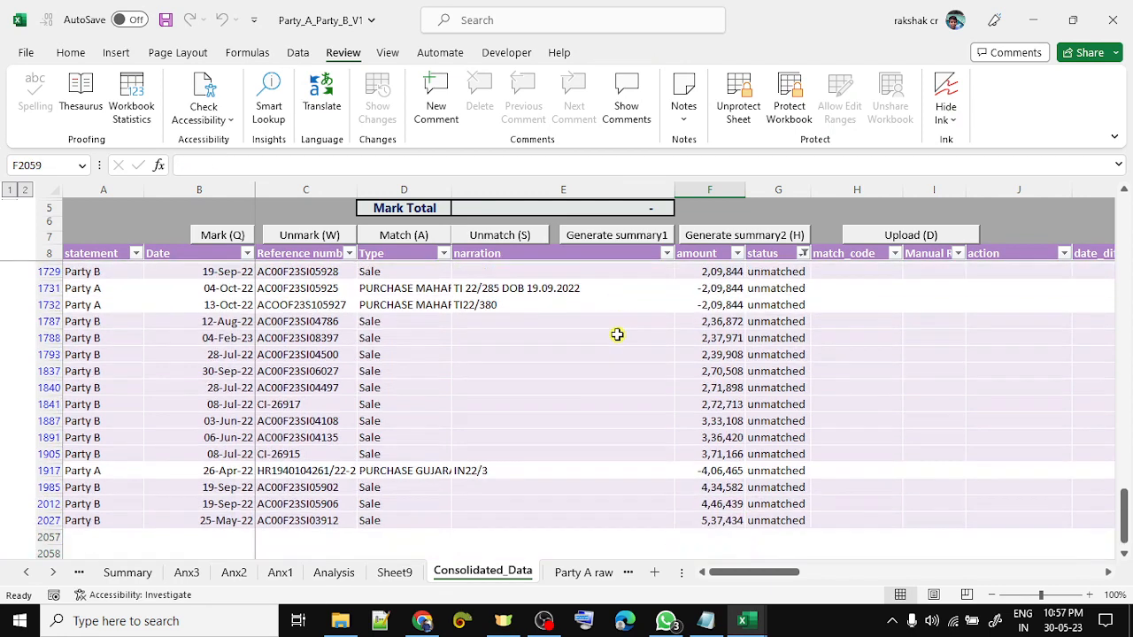
pyautogui.press('Up')
# - Clear the filter on the status column
pyautogui.hotkey('ctrl', 'Up')
pyautogui.press('Down')
pyautogui.press('Right')
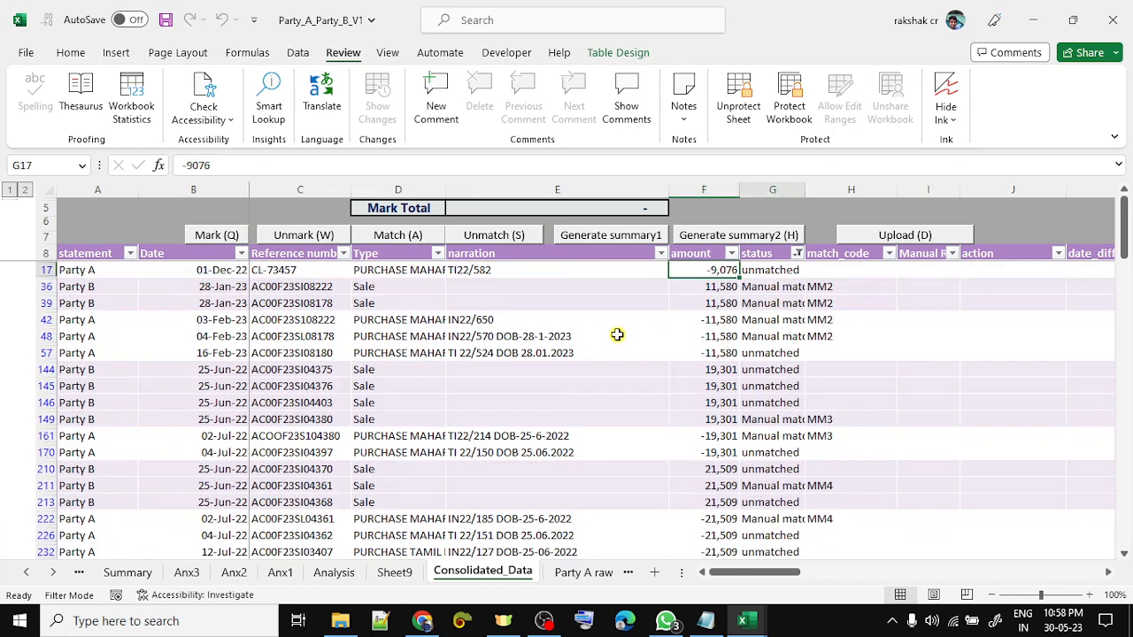
pyautogui.press('Up')
pyautogui.hotkey('alt', 'Down')
pyautogui.click(619, 342)
# - Select all categories in the original_category filter, then go to the Analysis sheet
pyautogui.press('Right')
pyautogui.press('Right')
pyautogui.press('Right')
pyautogui.press('Right')
pyautogui.press('Right')
pyautogui.press('Right')
pyautogui.press('Right')
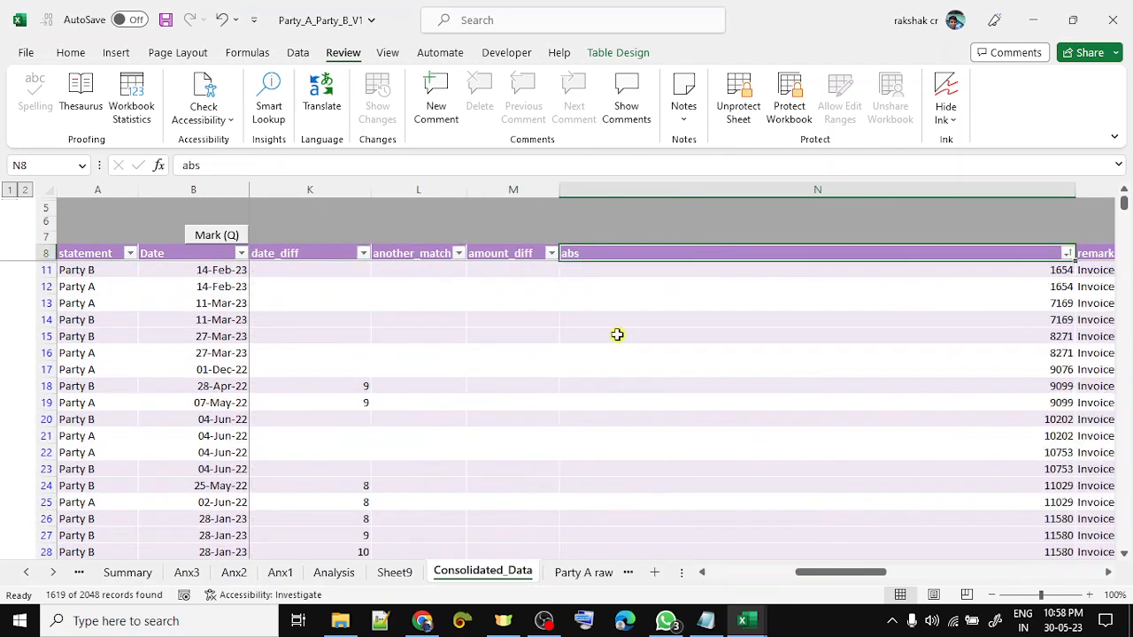
pyautogui.press('Right')
pyautogui.press('Right')
pyautogui.press('Right')
pyautogui.press('Right')
pyautogui.press('Right')
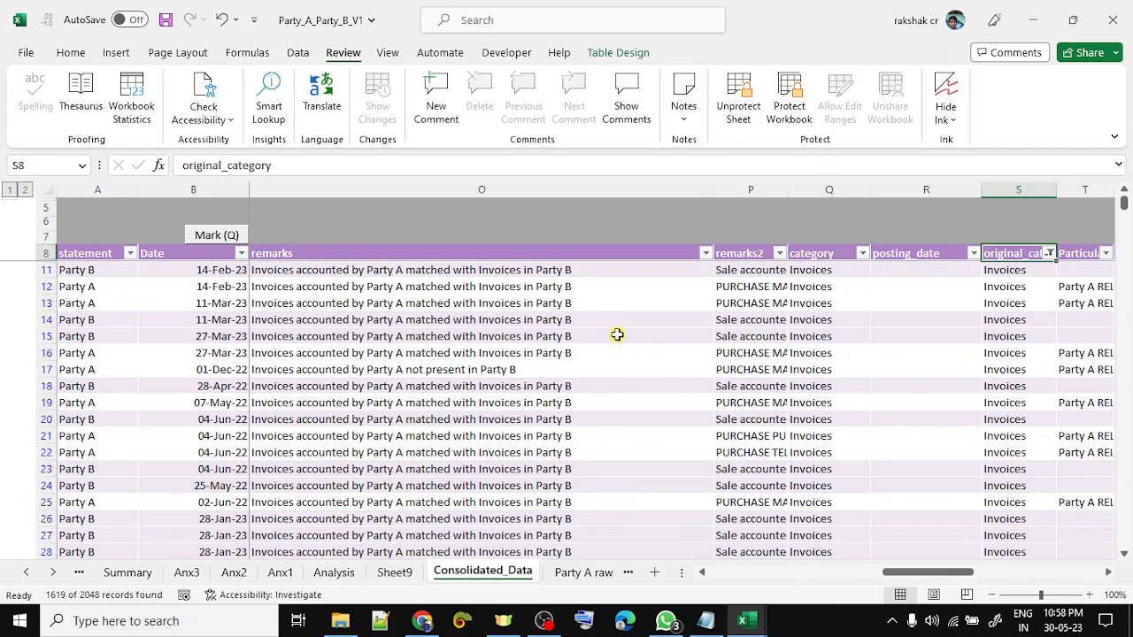
pyautogui.hotkey('alt', 'Down')
pyautogui.press('Down')
pyautogui.press('Down')
pyautogui.press('Down')
pyautogui.press('Down')
pyautogui.press('Down')
pyautogui.press('Down')
pyautogui.press('Down')
pyautogui.press('Down')
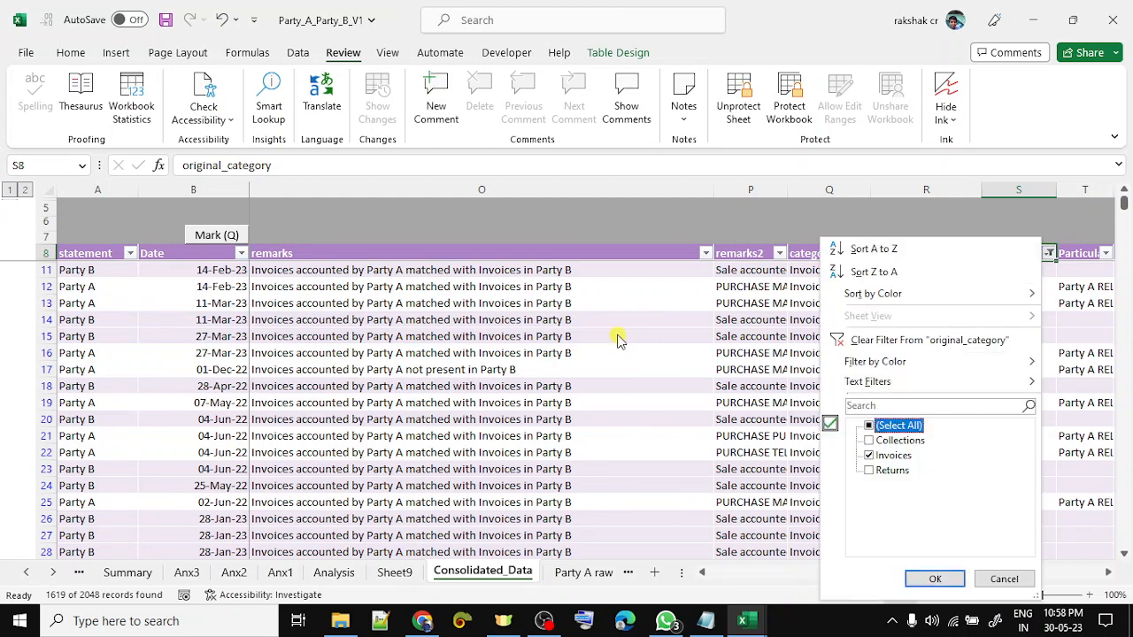
pyautogui.press('space')
pyautogui.press('Return')
pyautogui.press('Down')
pyautogui.press('Up')
pyautogui.press('Left')
pyautogui.hotkey('ctrl', 'Left')
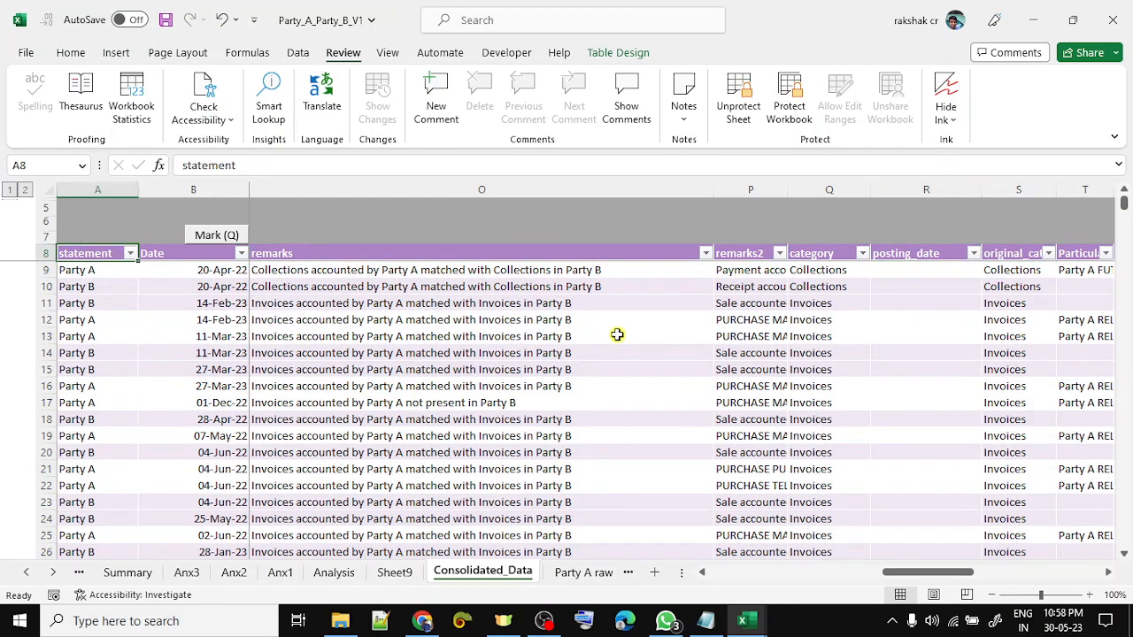
pyautogui.press('Right')
pyautogui.press('Right')
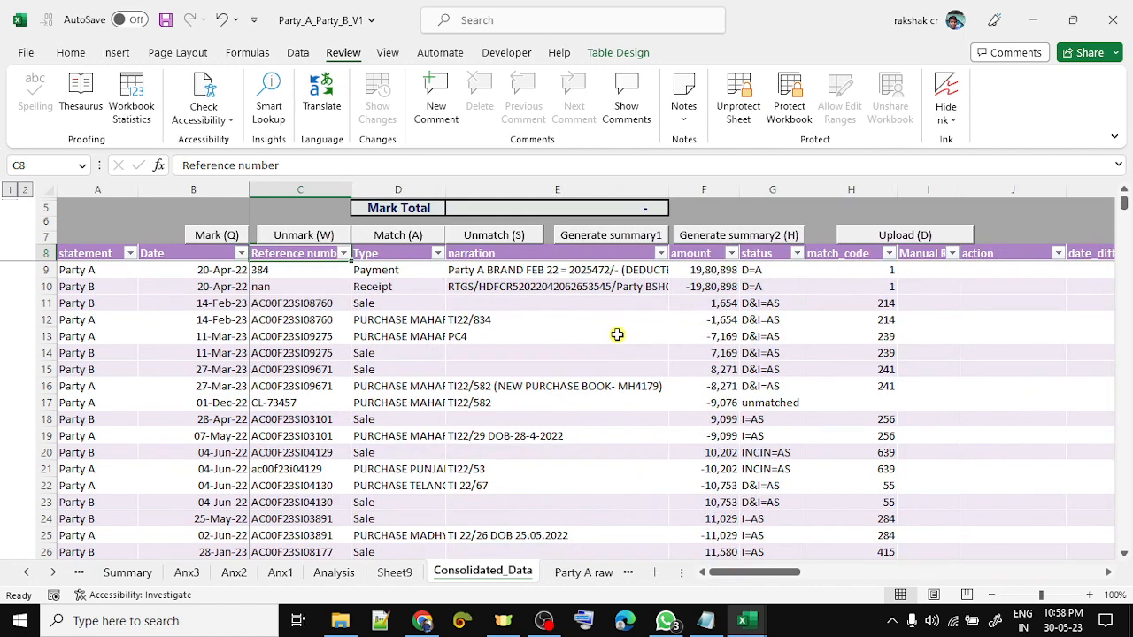
pyautogui.hotkey('ctrl', 'pageup')
pyautogui.hotkey('ctrl', 'pageup')
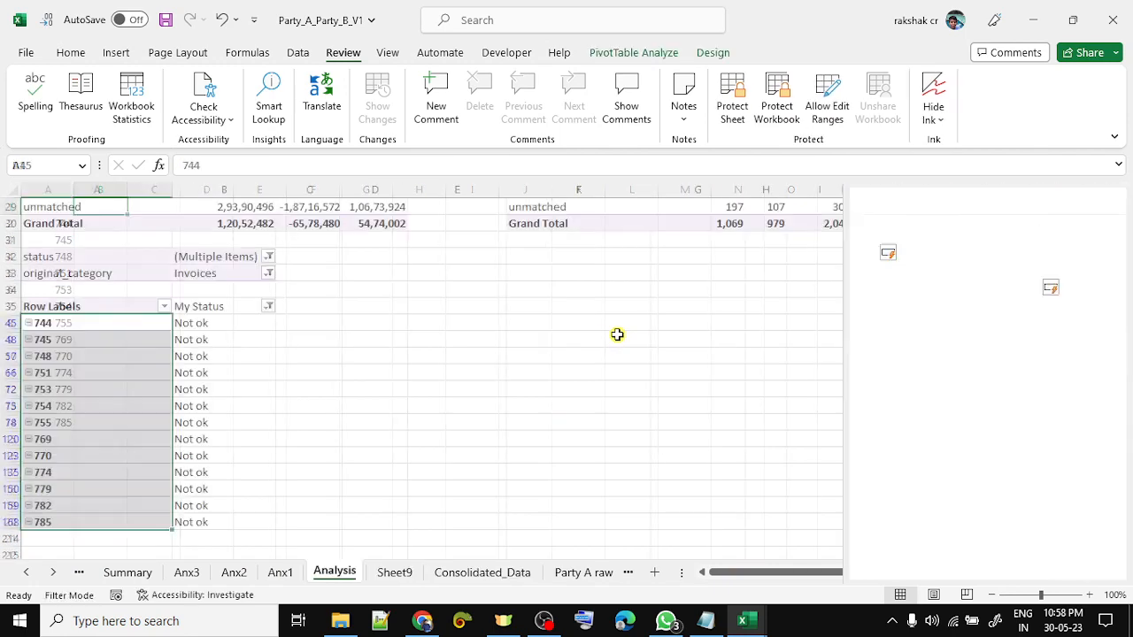
# - Copy the unmatched count pivot in F4:I9
pyautogui.press('Up')
pyautogui.press('Up')
pyautogui.press('Up')
pyautogui.press('Up')
pyautogui.press('Up')
pyautogui.press('Up')
pyautogui.press('Up')
pyautogui.press('Up')
pyautogui.press('Up')
pyautogui.press('Up')
pyautogui.press('Up')
pyautogui.press('Up')
pyautogui.press('Up')
pyautogui.press('Up')
pyautogui.press('Up')
pyautogui.press('Up')
pyautogui.press('Up')
pyautogui.press('Up')
pyautogui.press('Up')
pyautogui.press('Up')
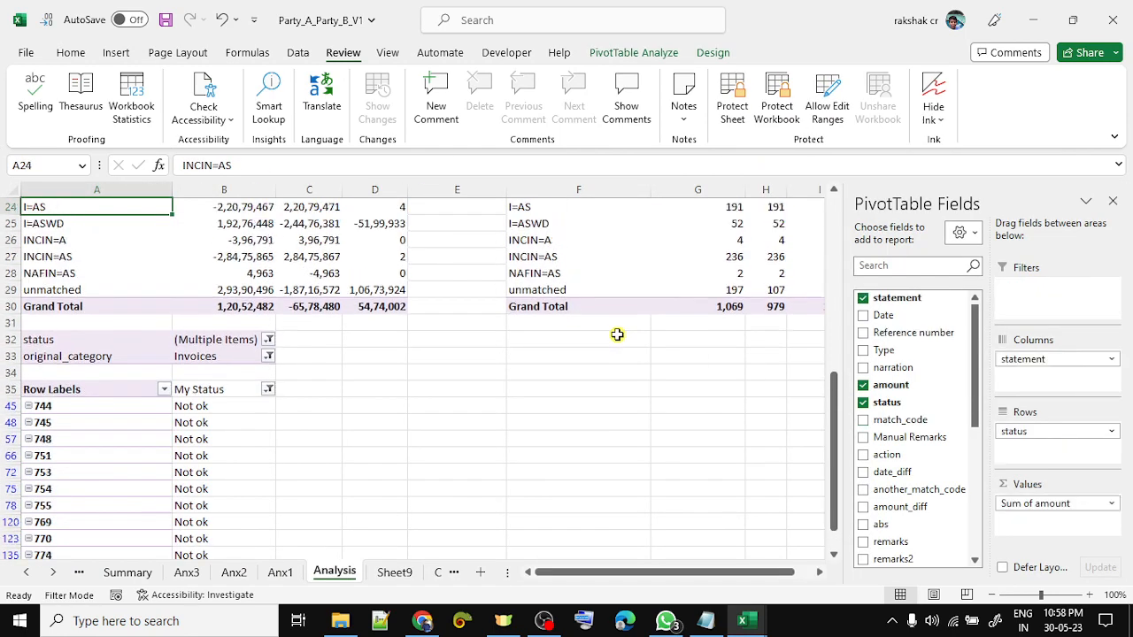
pyautogui.press('Down')
pyautogui.press('Right')
pyautogui.press('Right')
pyautogui.press('Right')
pyautogui.press('Right')
pyautogui.press('Right')
pyautogui.press('Right')
pyautogui.press('Right')
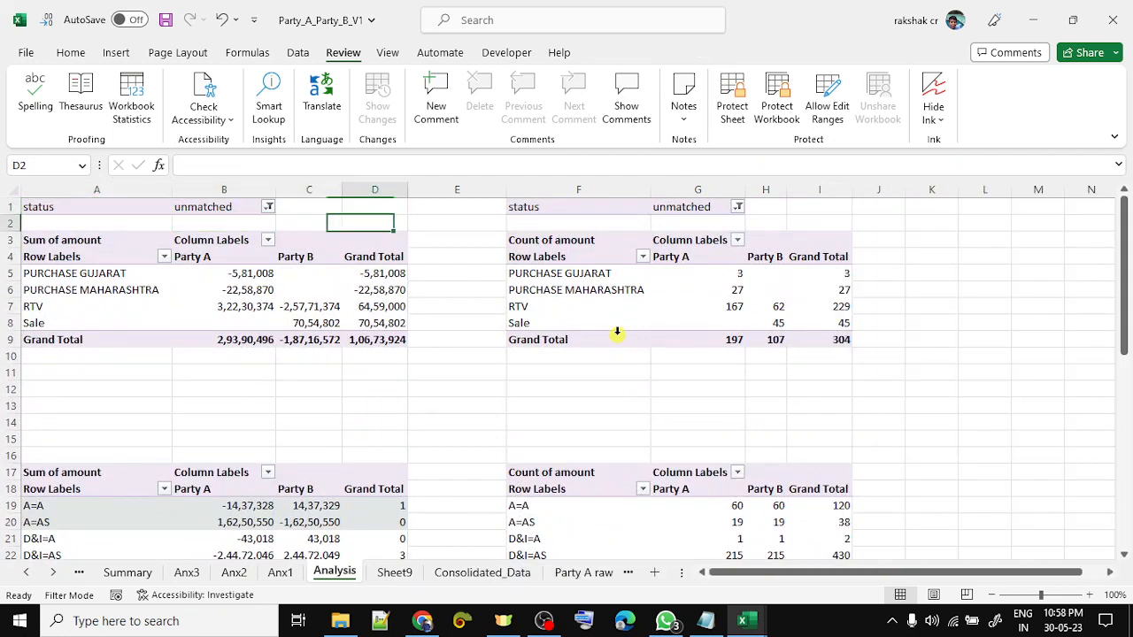
pyautogui.press('Right')
pyautogui.press('Right')
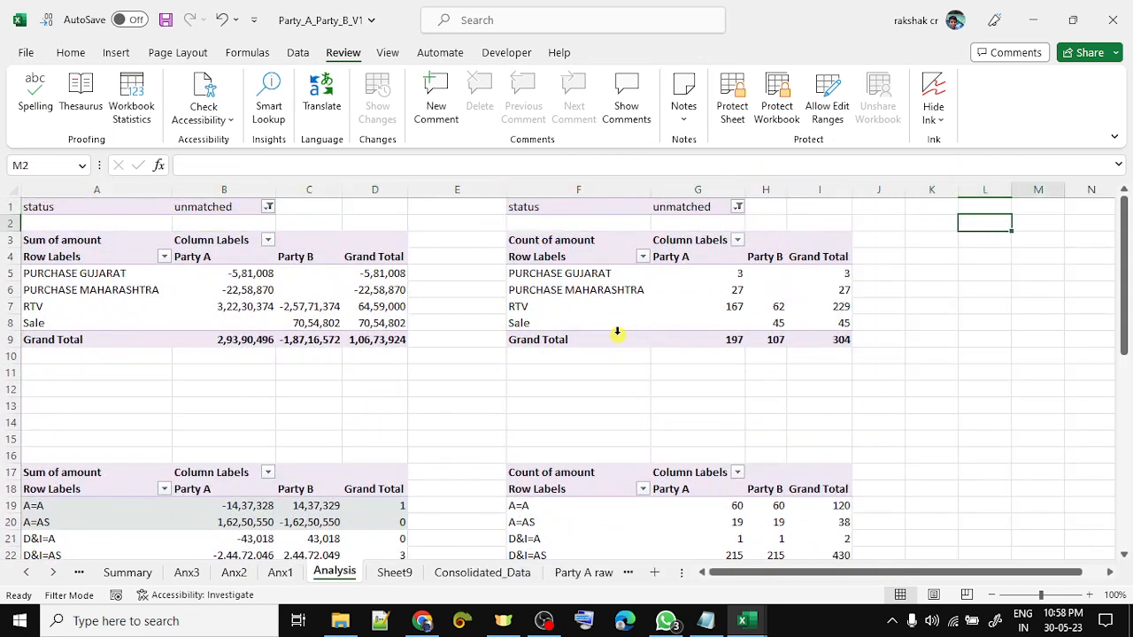
pyautogui.press('Right')
pyautogui.press('Right')
pyautogui.press('Right')
pyautogui.press('Down')
pyautogui.press('Left')
pyautogui.press('Left')
pyautogui.press('Left')
pyautogui.press('Left')
pyautogui.press('Left')
pyautogui.press('Left')
pyautogui.press('Left')
pyautogui.press('Left')
pyautogui.press('Left')
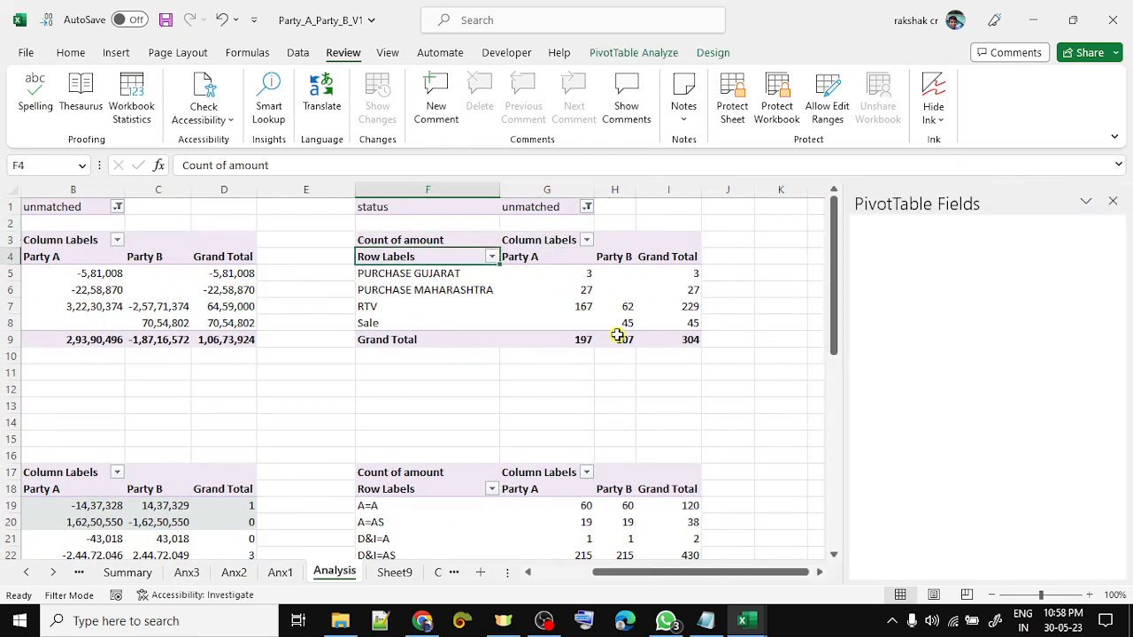
pyautogui.press('Down')
pyautogui.hotkey('shift', 'Right')
pyautogui.hotkey('shift', 'Right')
pyautogui.hotkey('shift', 'Right')
pyautogui.hotkey('shift', 'Down')
pyautogui.hotkey('shift', 'Down')
pyautogui.hotkey('shift', 'Down')
pyautogui.hotkey('shift', 'Down')
pyautogui.hotkey('shift', 'Down')
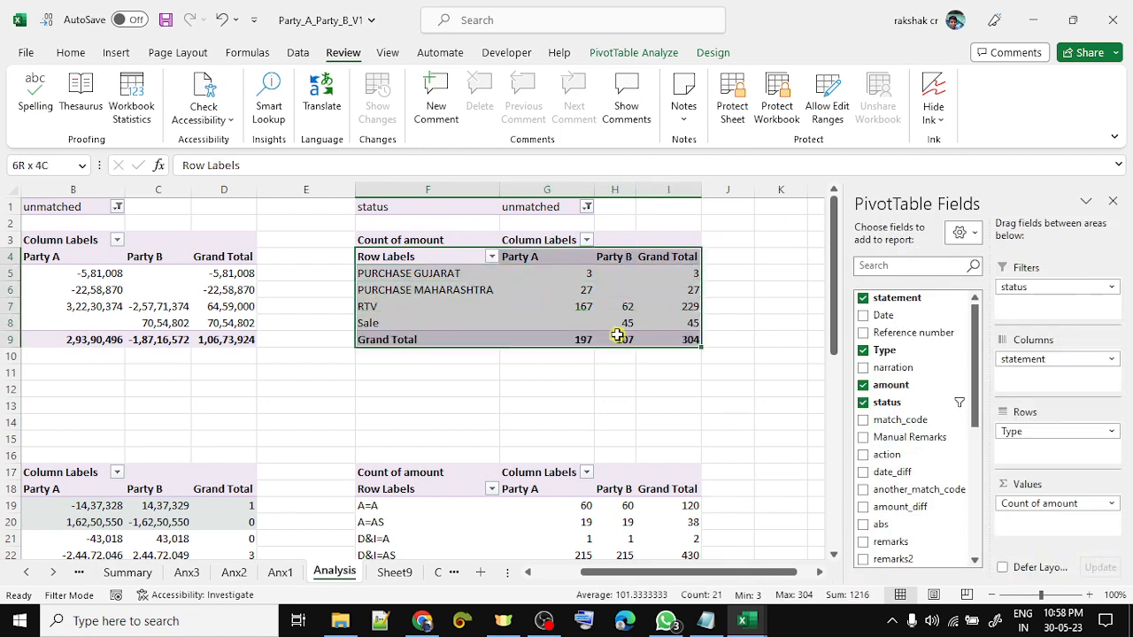
pyautogui.hotkey('ctrl', 'c')
# - Paste it as values into K4:N9 and autofit columns K to N
pyautogui.press('Right')
pyautogui.press('Right')
pyautogui.press('Right')
pyautogui.press('Right')
pyautogui.press('Right')
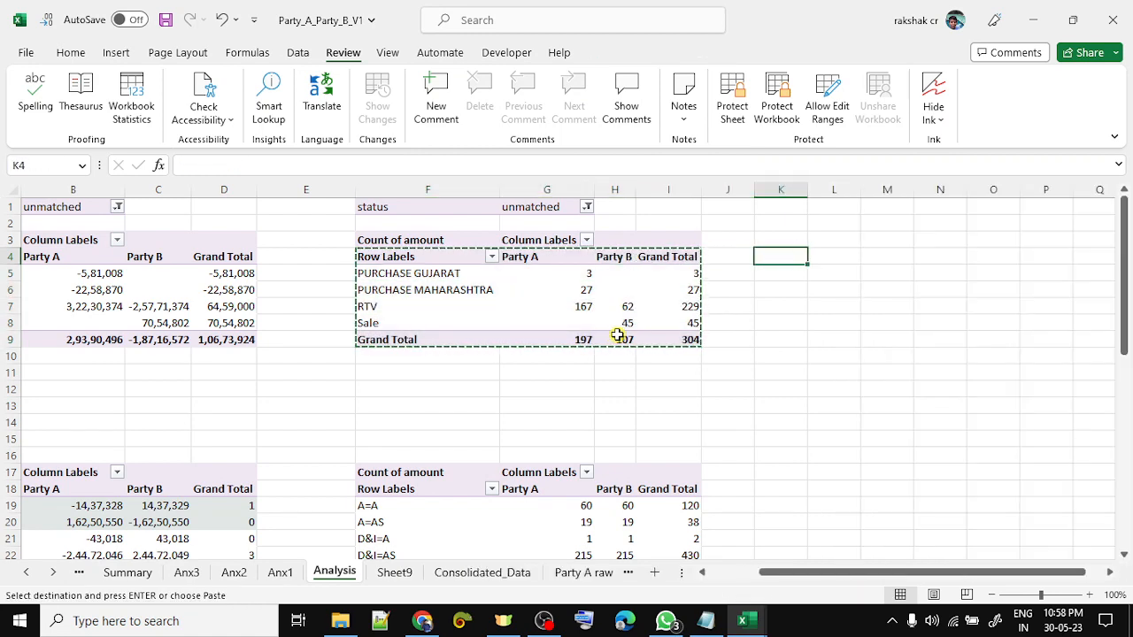
pyautogui.hotkey('ctrl', 'alt', 'v')
pyautogui.press('v')
pyautogui.press('Return')
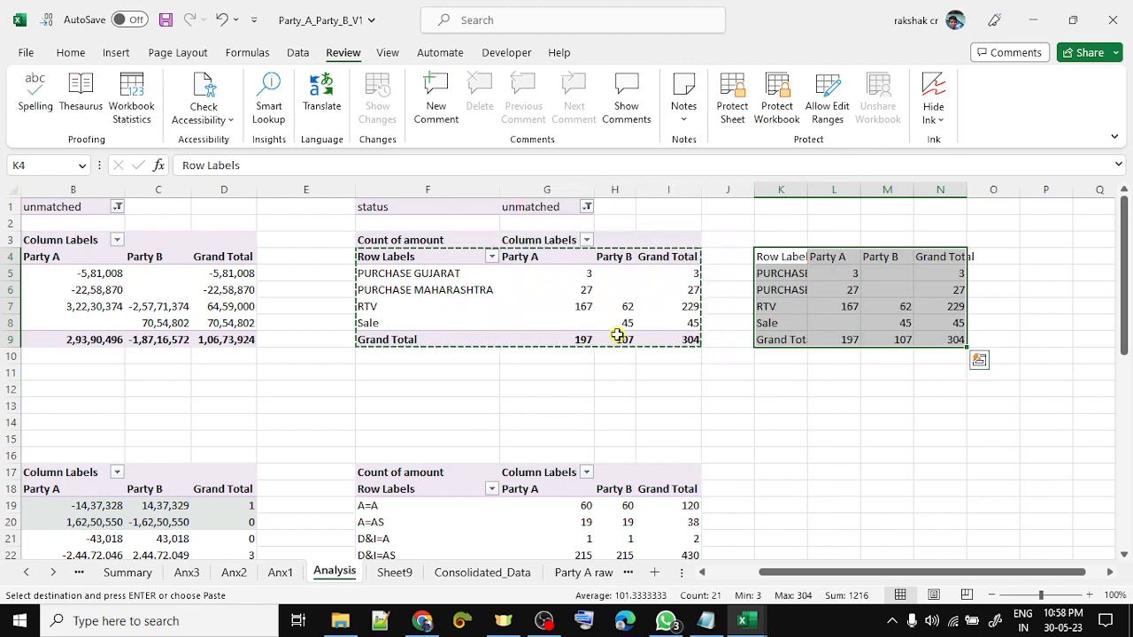
pyautogui.hotkey('alt', 'o')
pyautogui.press('c')
pyautogui.press('a')
pyautogui.press('Left')
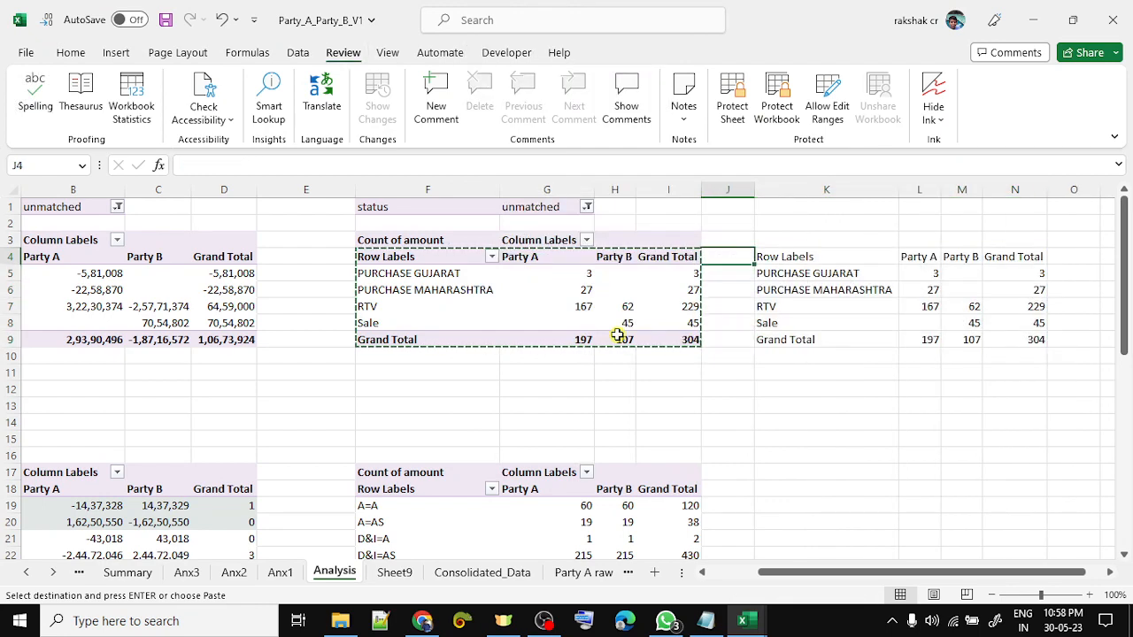
# - Refresh the unmatched count pivot with the latest matches
pyautogui.press('Left')
pyautogui.rightClick(546, 306)
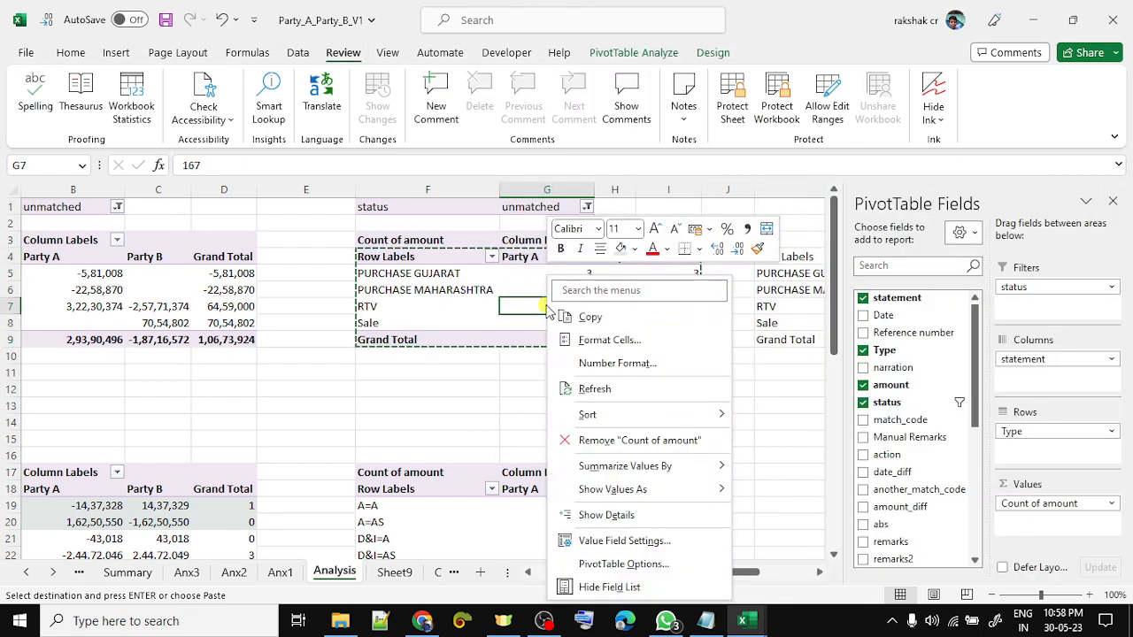
pyautogui.click(619, 387)
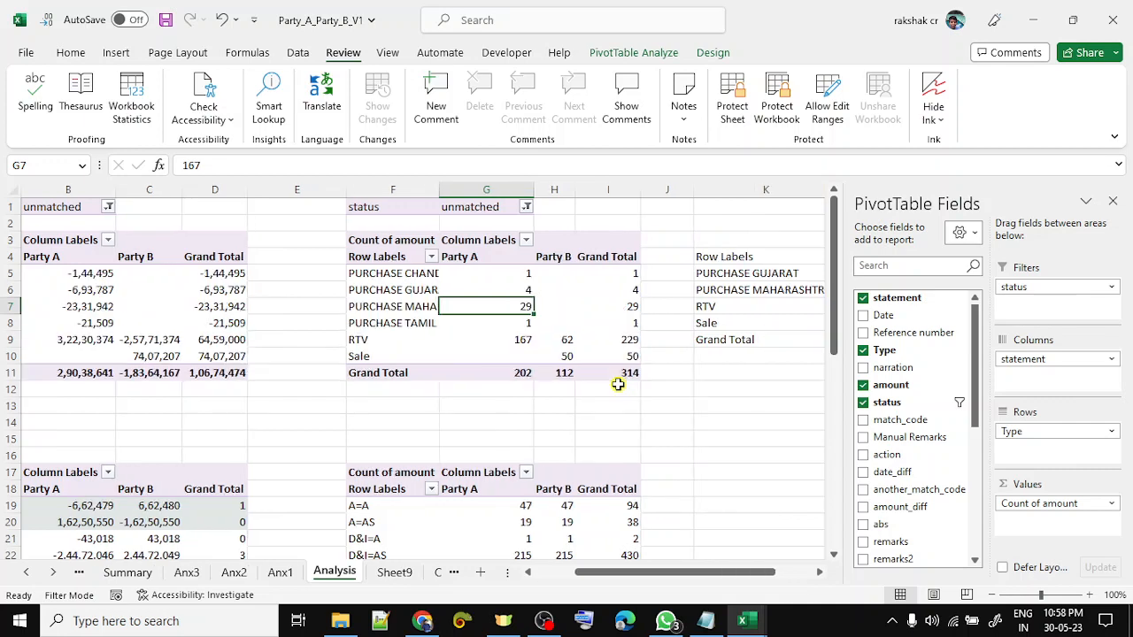
pyautogui.click(703, 437)
# - Bold the snapshot's Grand Total row in K9:N9
pyautogui.press('Up')
pyautogui.press('Up')
pyautogui.press('Up')
pyautogui.press('Left')
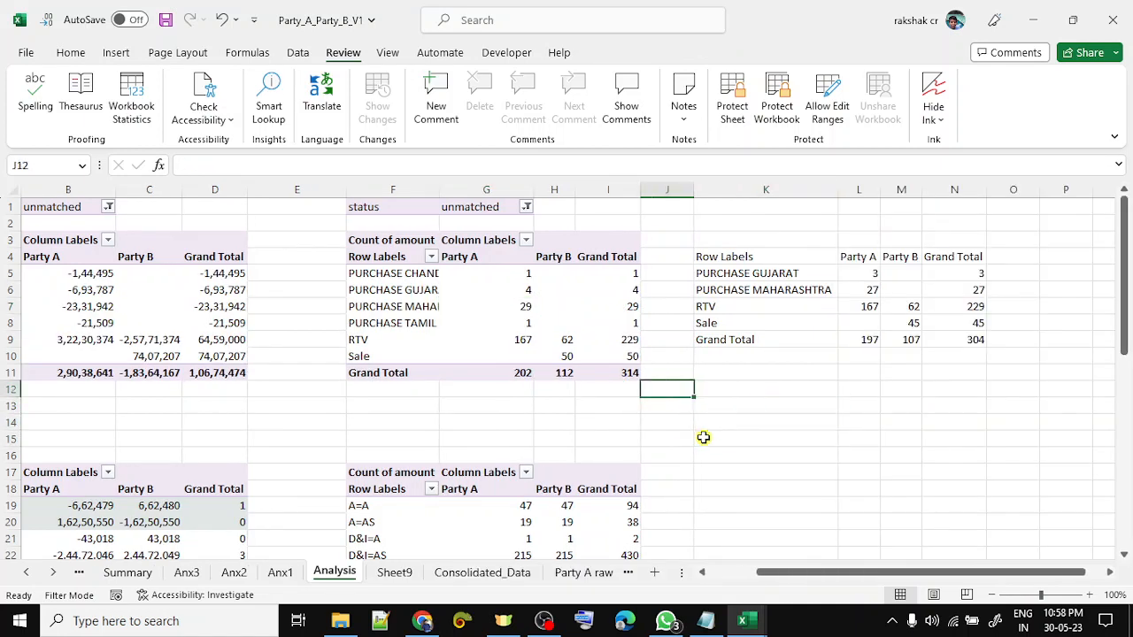
pyautogui.press('Right')
pyautogui.press('Up')
pyautogui.press('Up')
pyautogui.press('Up')
pyautogui.hotkey('shift', 'Right')
pyautogui.hotkey('shift', 'Right')
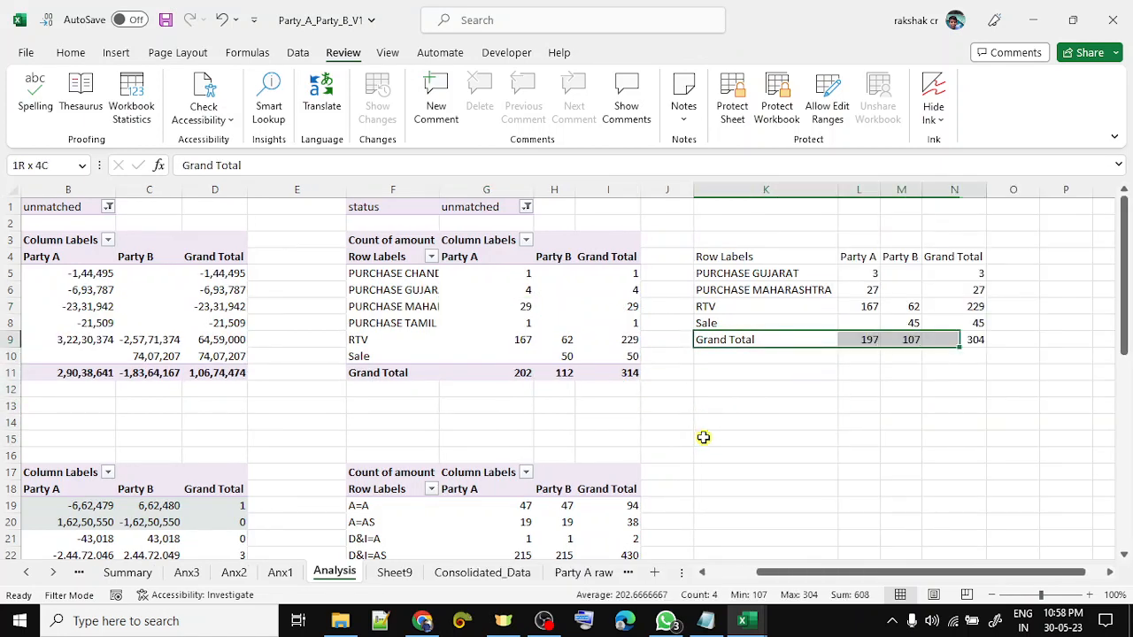
pyautogui.hotkey('shift', 'Right')
pyautogui.hotkey('ctrl', 'b')
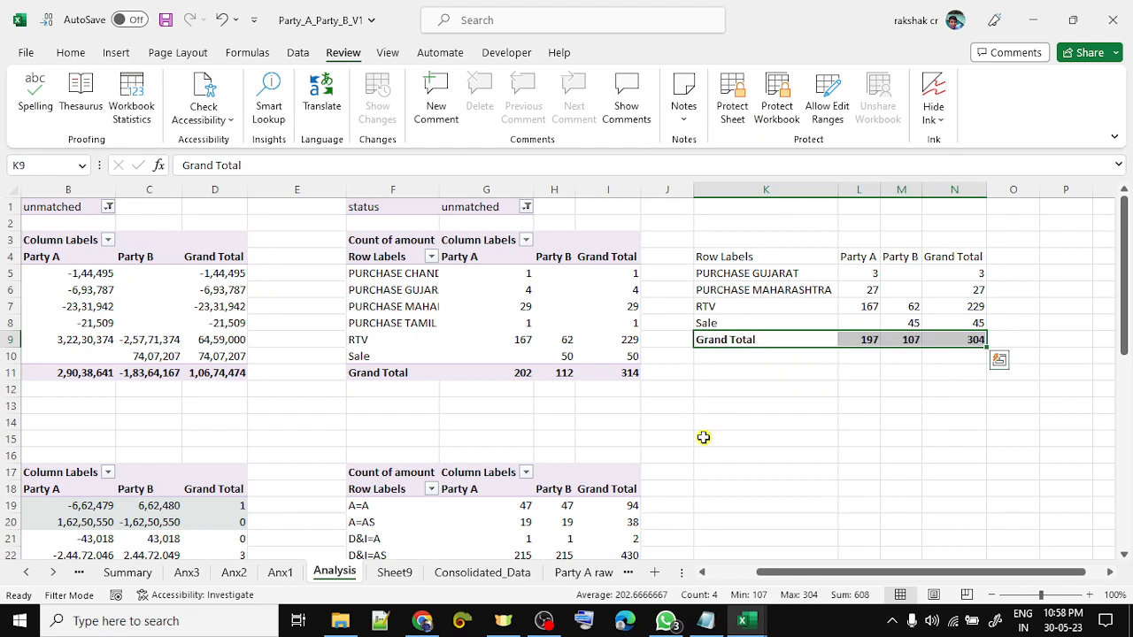
pyautogui.press('Down')
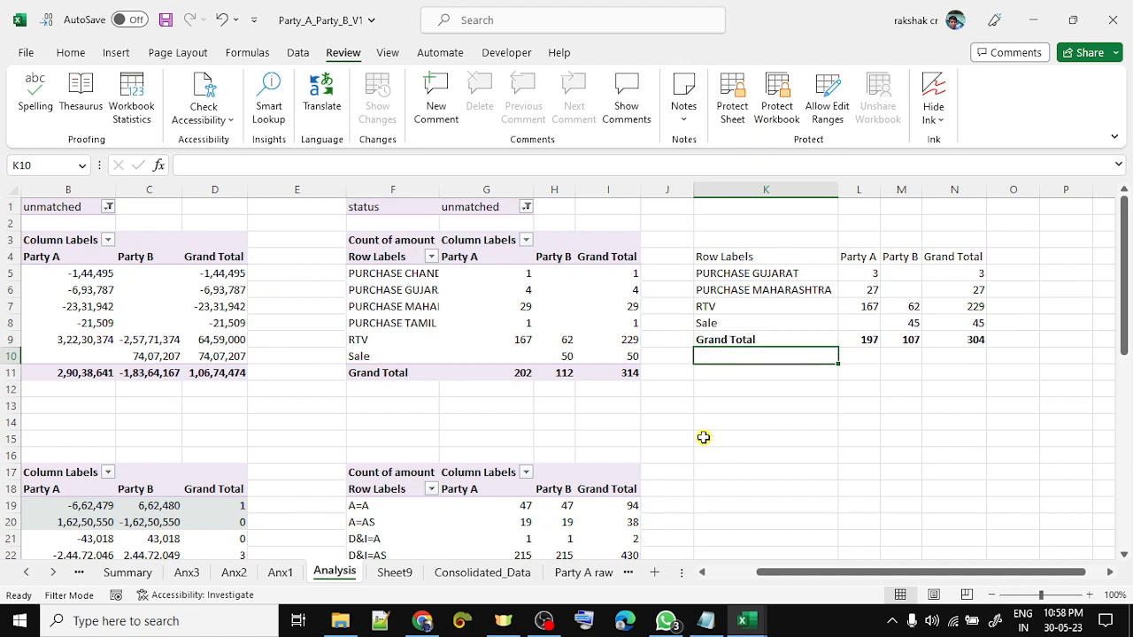
# - Compare the refreshed grand total of 314 with the snapshot's 304
pyautogui.press('Left')
pyautogui.press('Left')
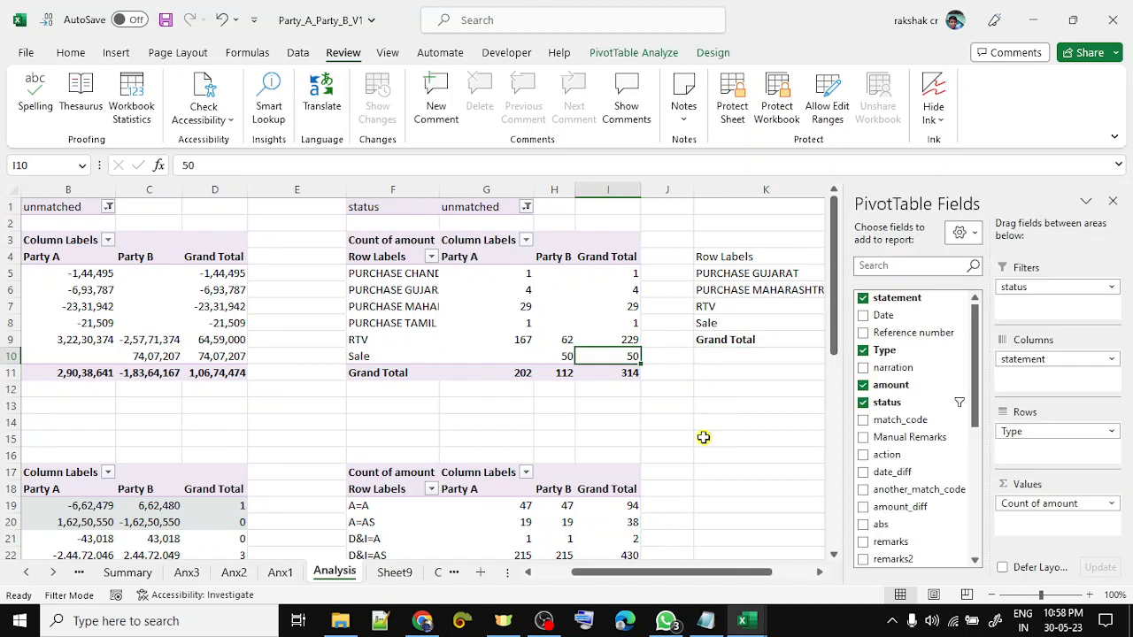
pyautogui.press('Right')
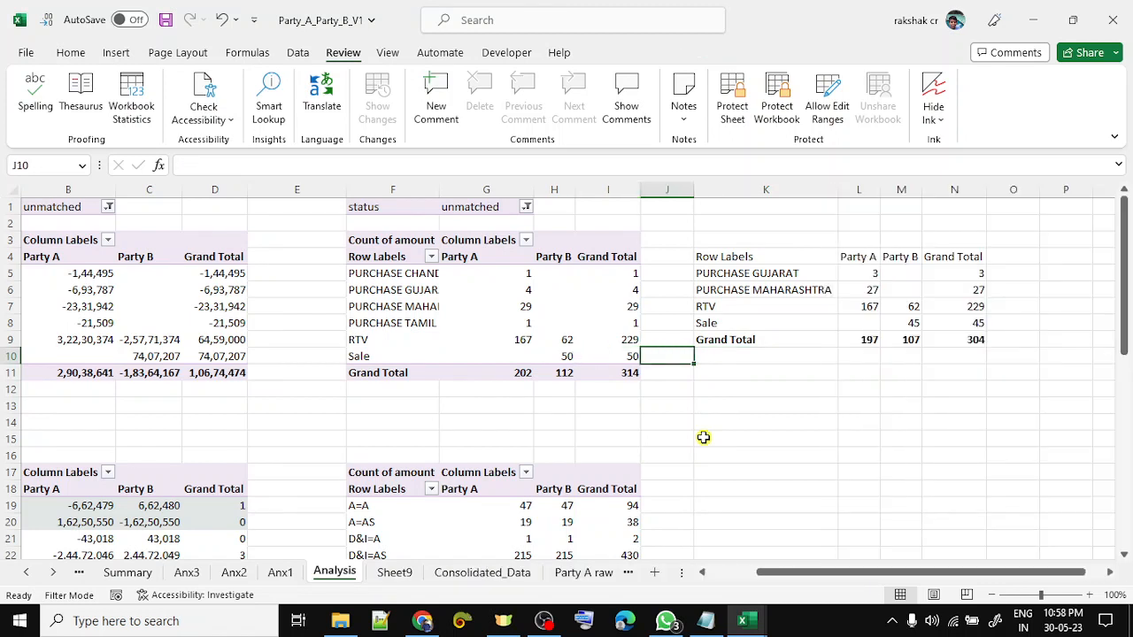
pyautogui.press('Up')
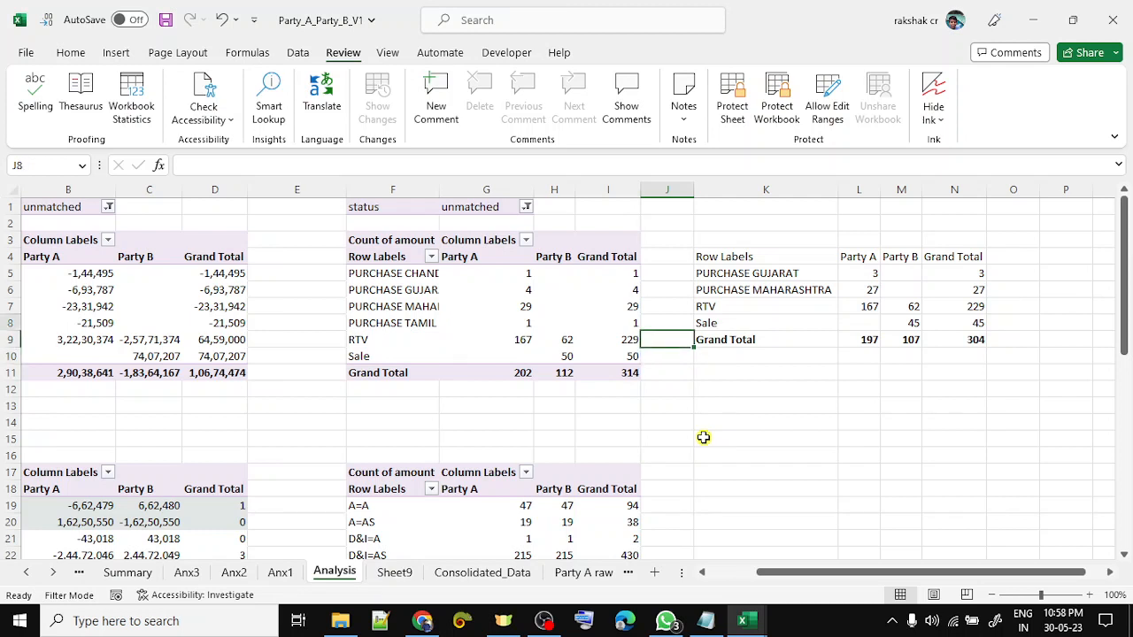
pyautogui.press('Up')
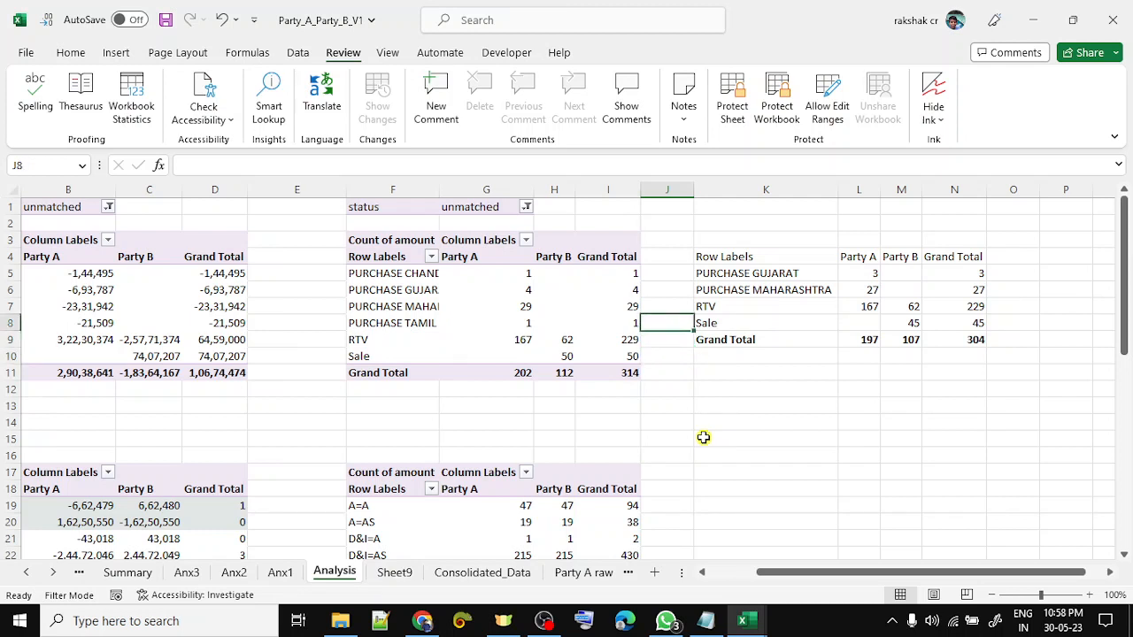
pyautogui.press('Down')
pyautogui.press('Down')
pyautogui.press('Down')
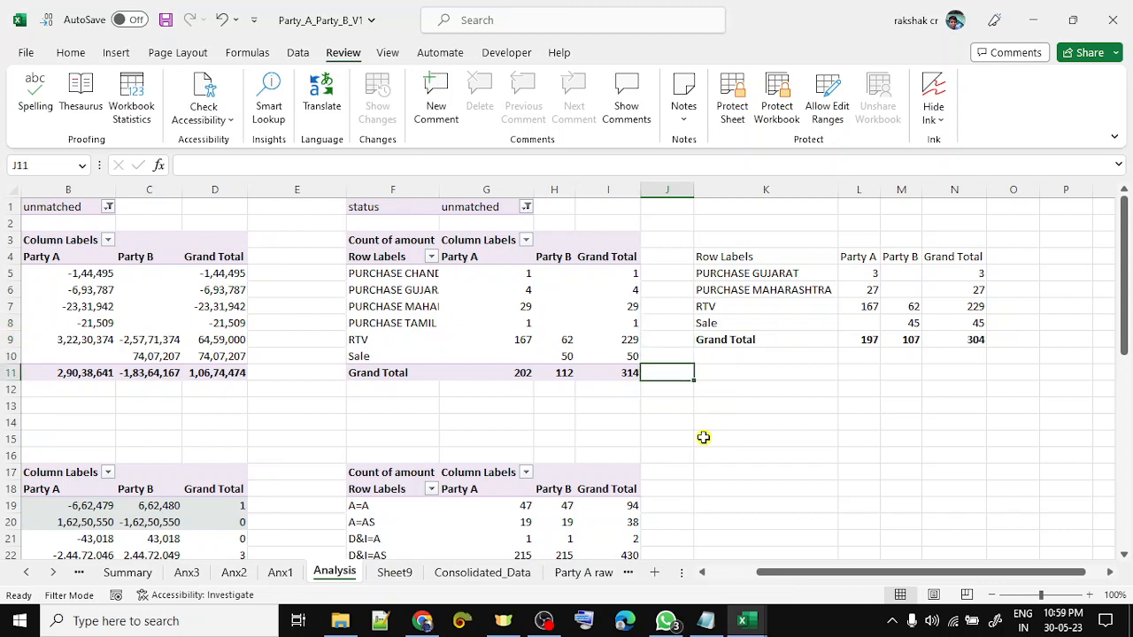
pyautogui.press('Left')
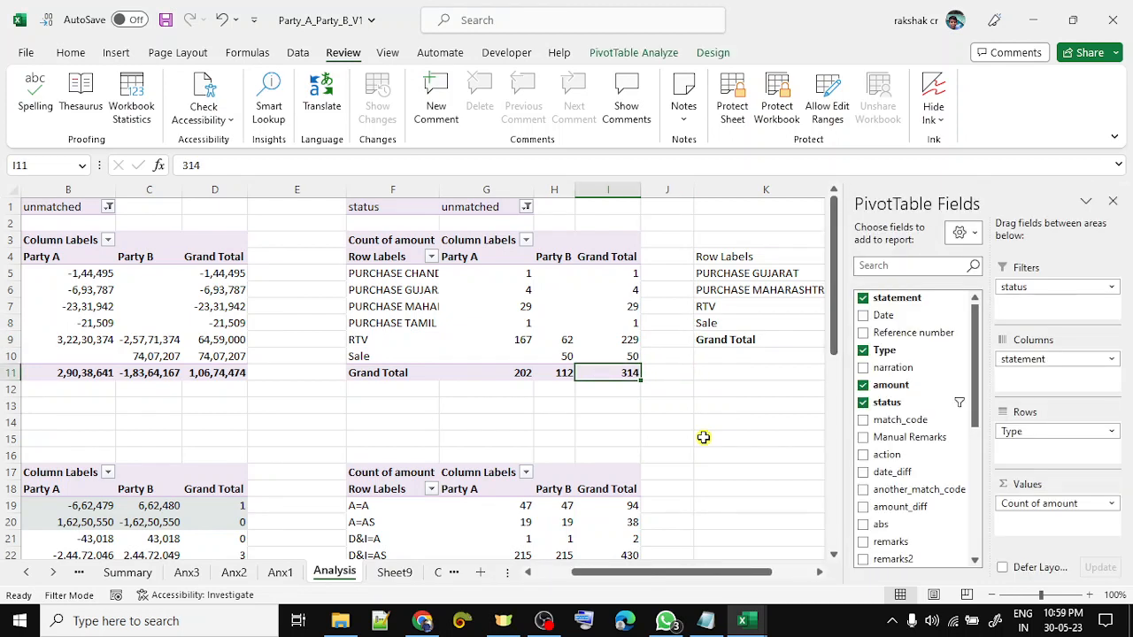
pyautogui.press('Right')
pyautogui.press('Right')
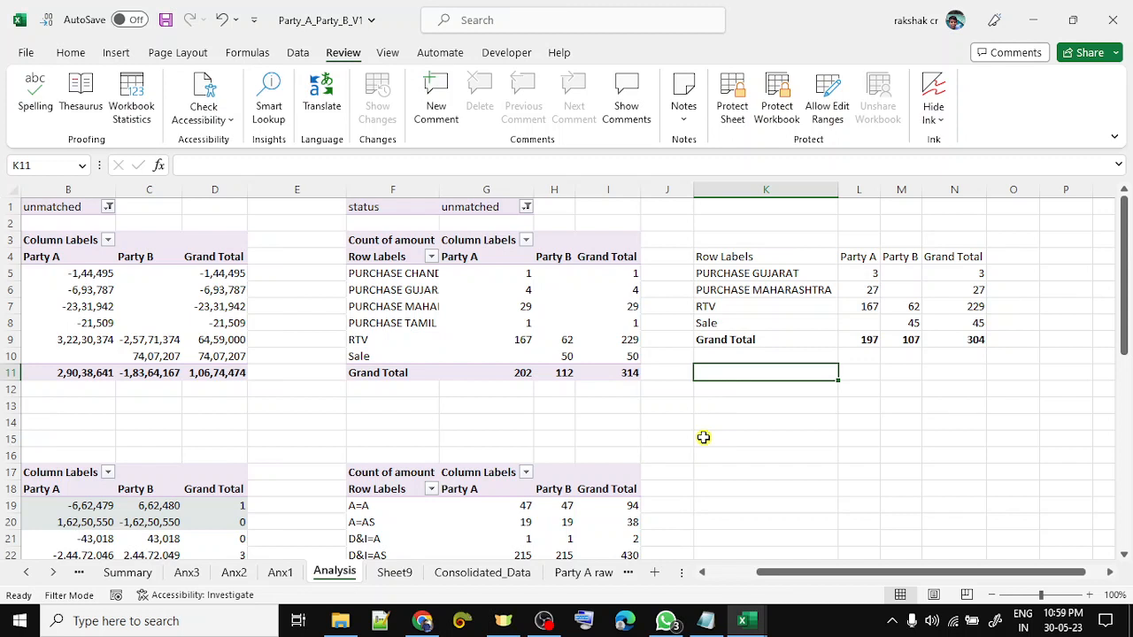
# - Fill the four Party A purchase counts in the unmatched pivot green
pyautogui.press('Left')
pyautogui.press('Left')
pyautogui.press('Up')
pyautogui.press('Up')
pyautogui.press('Left')
pyautogui.press('Left')
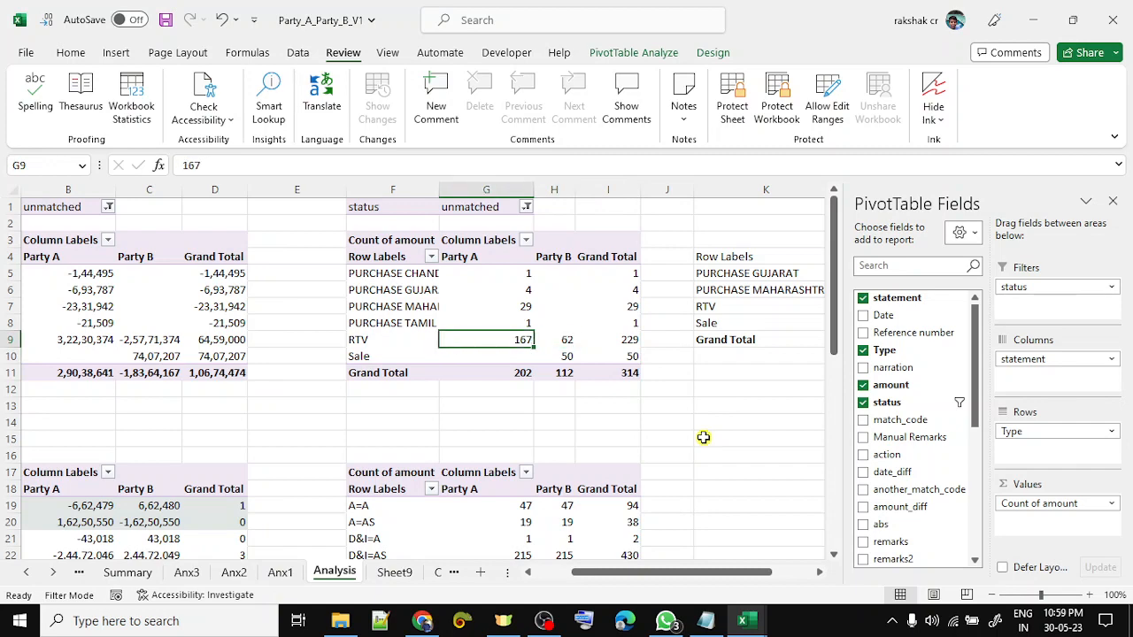
pyautogui.press('Up')
pyautogui.hotkey('shift', 'Up')
pyautogui.hotkey('shift', 'Up')
pyautogui.hotkey('shift', 'Up')
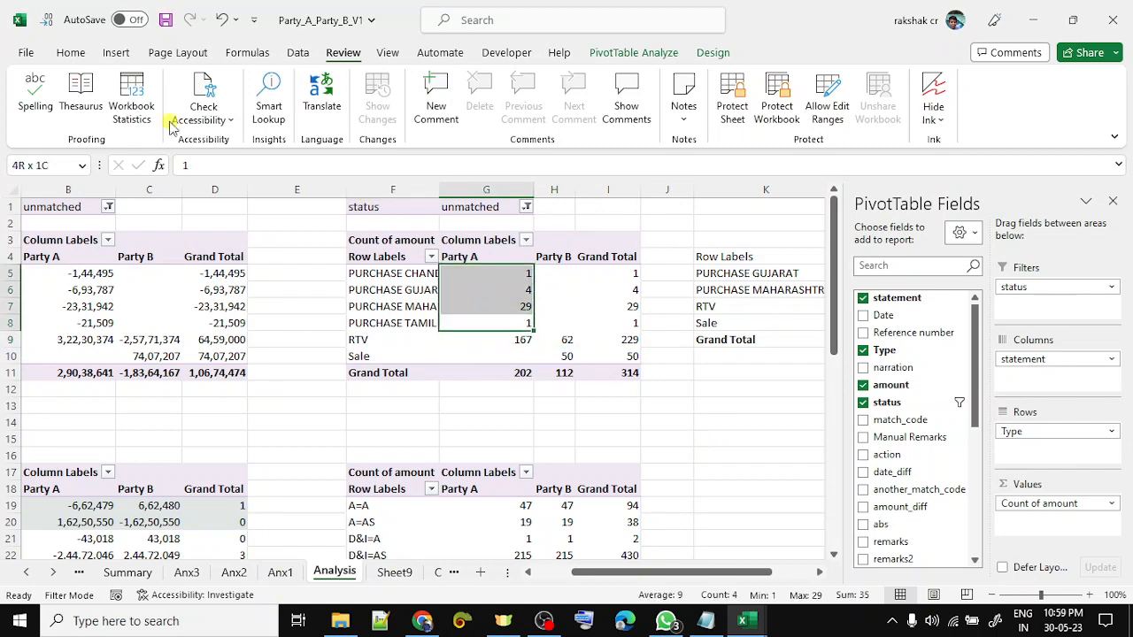
pyautogui.click(73, 53)
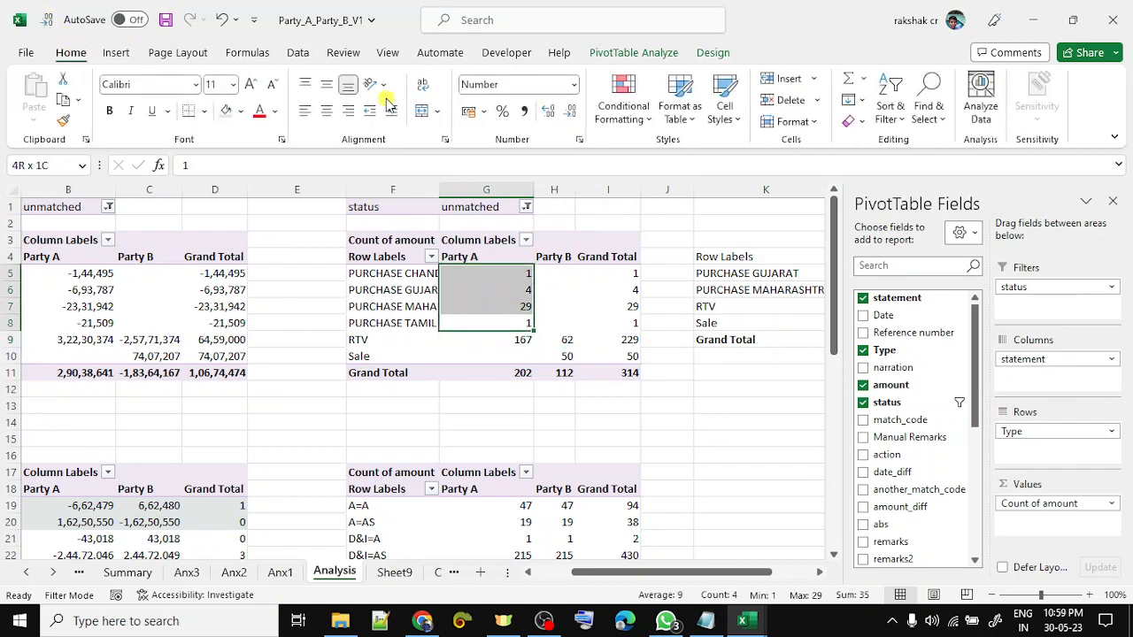
pyautogui.click(239, 113)
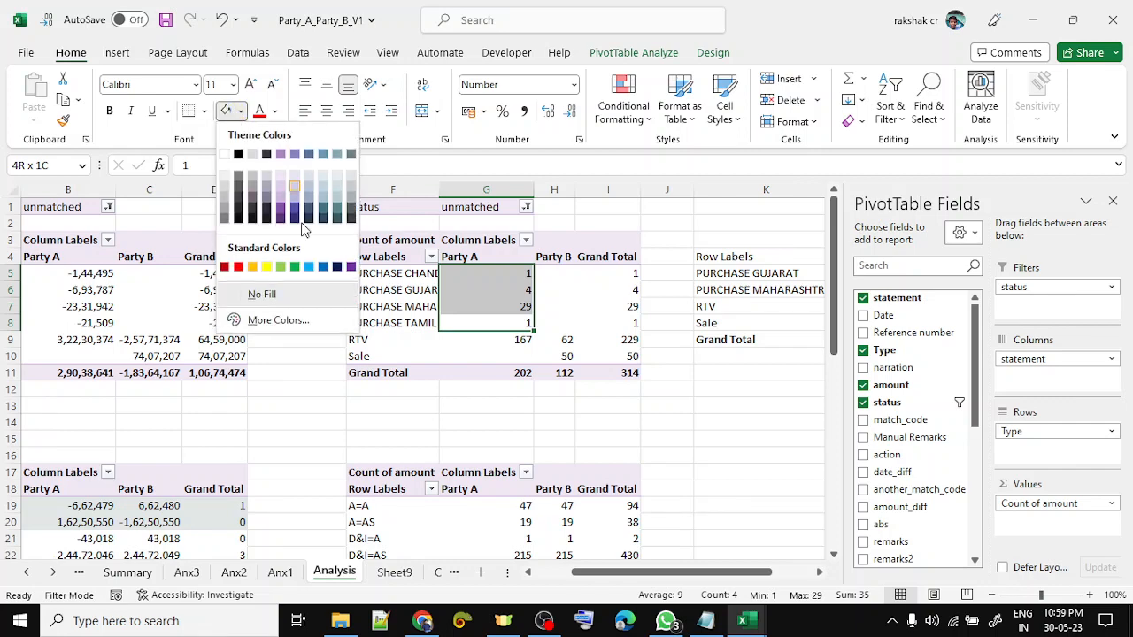
pyautogui.click(279, 271)
# - Apply the same green fill to the Party B Sale count of 50, then select both parties' RTV counts
pyautogui.press('Down')
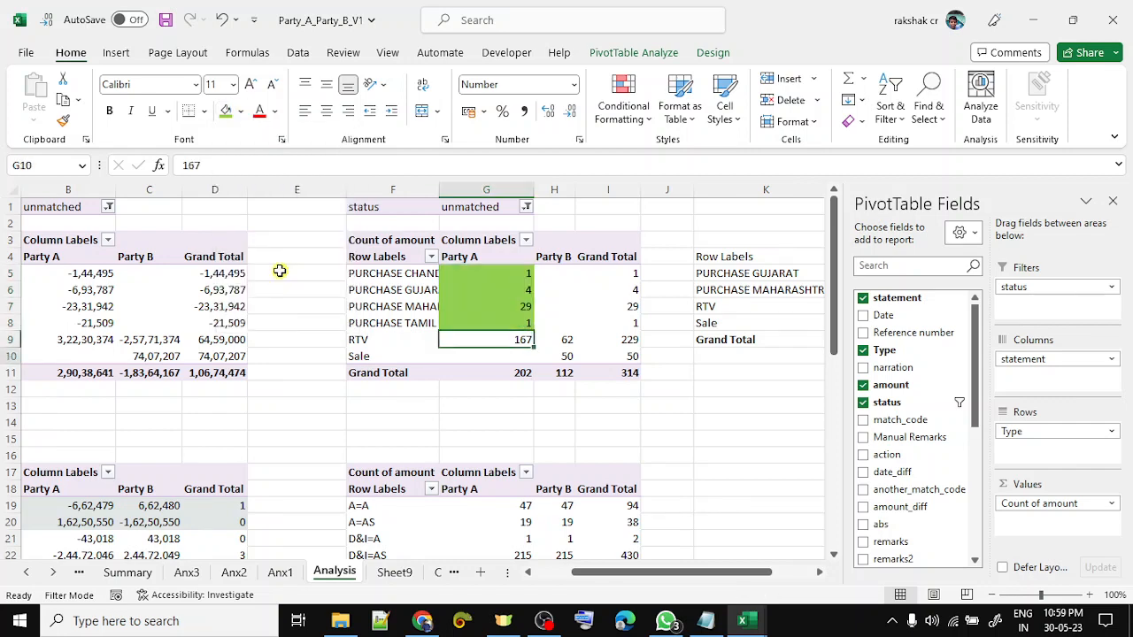
pyautogui.press('Down')
pyautogui.press('Down')
pyautogui.press('Up')
pyautogui.press('Right')
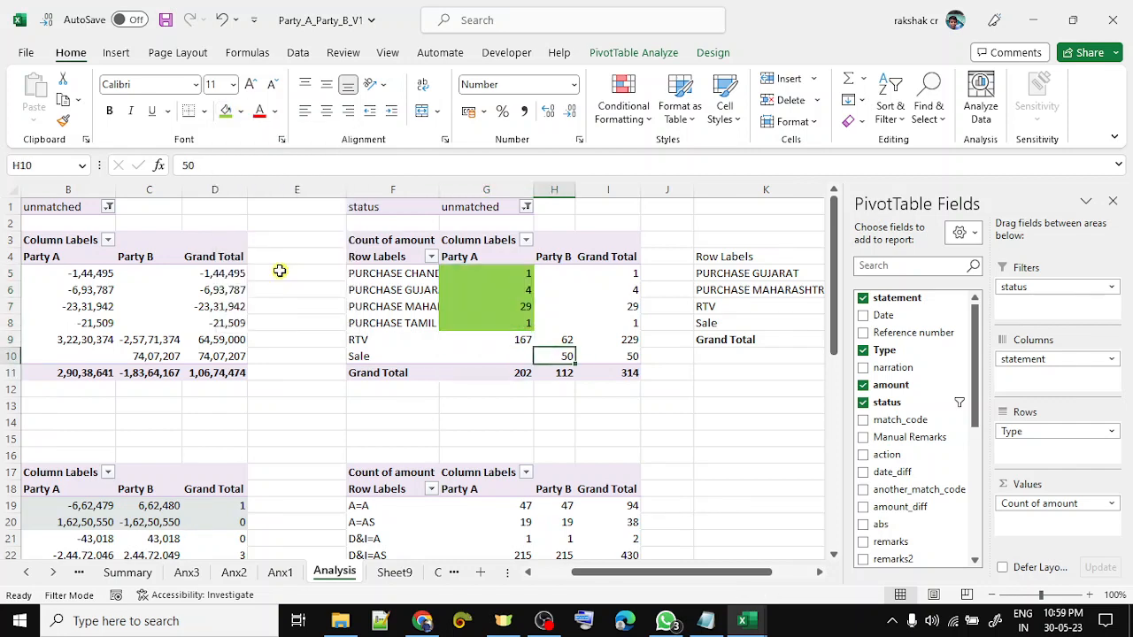
pyautogui.click(227, 112)
pyautogui.press('Up')
pyautogui.press('Left')
pyautogui.hotkey('shift', 'Right')
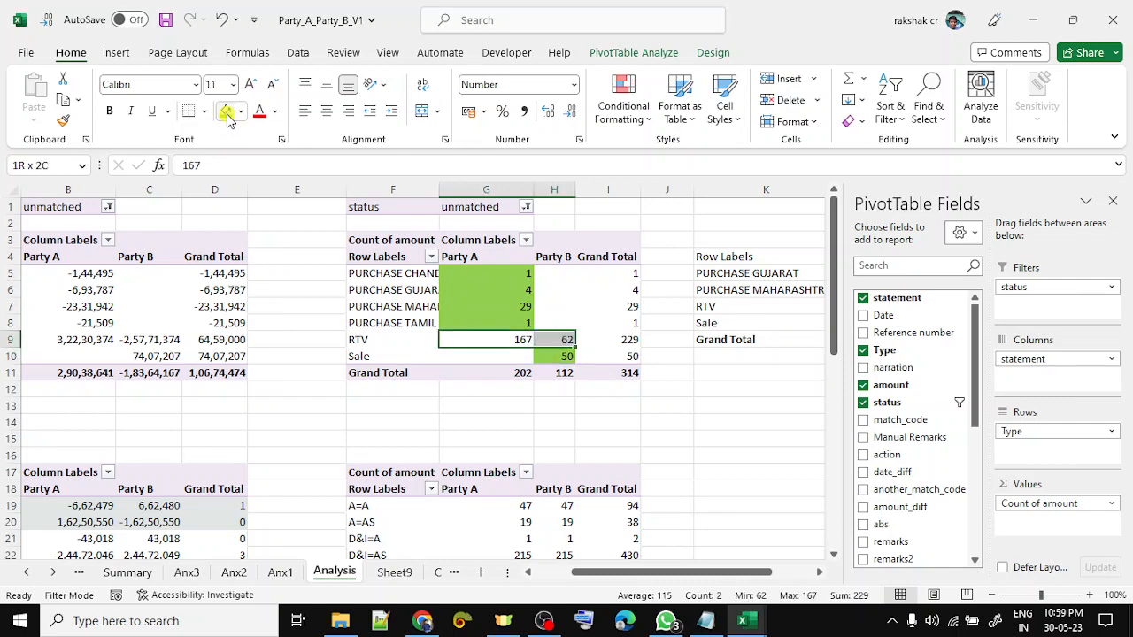
pyautogui.hotkey('ctrl', 'pagedown')
pyautogui.hotkey('ctrl', 'pagedown')
# - On Consolidated_Data, filter the Type column to show only RTV rows
pyautogui.press('Right')
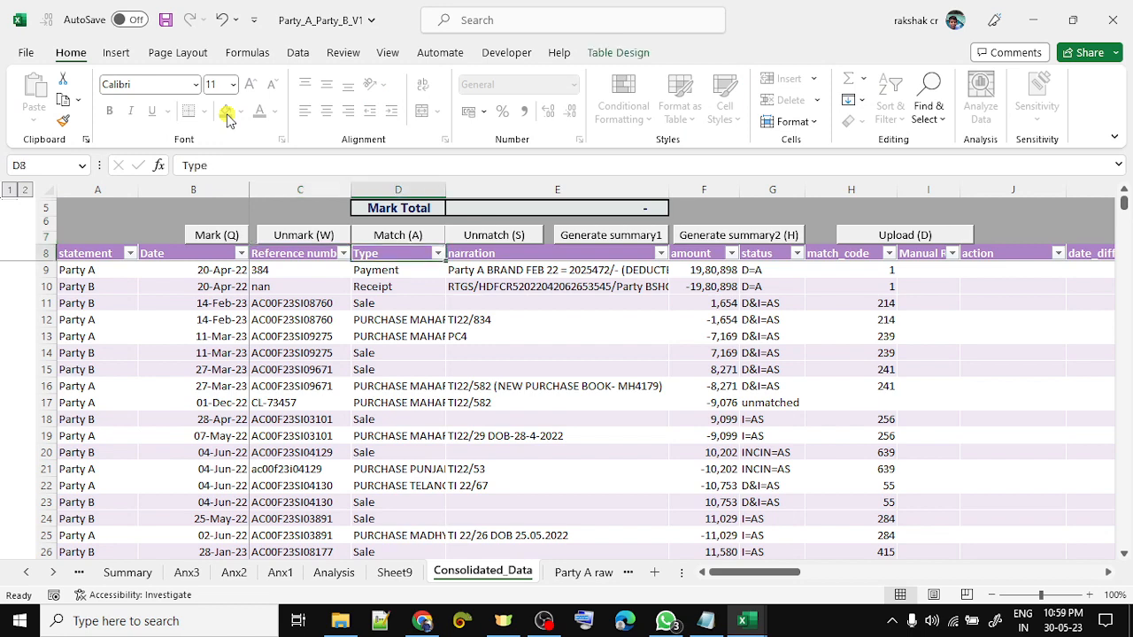
pyautogui.press('Down')
pyautogui.press('Down')
pyautogui.press('Up')
pyautogui.press('Up')
pyautogui.hotkey('alt', 'Down')
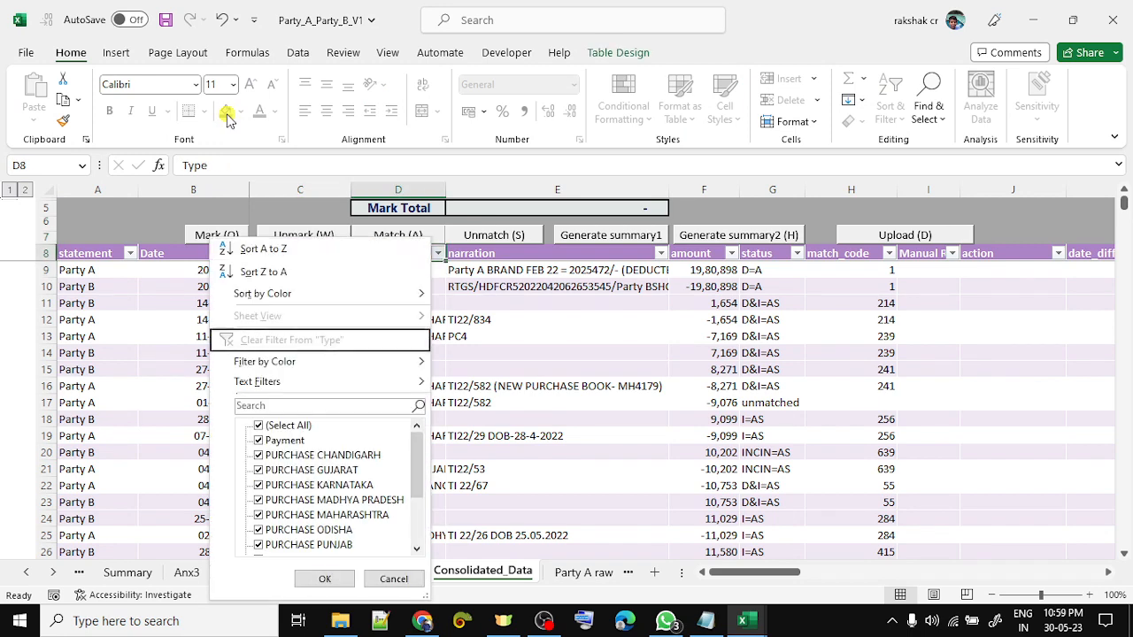
pyautogui.press('Down')
pyautogui.press('Down')
pyautogui.press('Down')
pyautogui.press('Down')
pyautogui.press('Down')
pyautogui.press('Up')
pyautogui.press('Down')
pyautogui.press('Down')
pyautogui.press('Down')
pyautogui.press('Down')
pyautogui.press('Down')
pyautogui.press('Down')
pyautogui.press('Down')
pyautogui.press('Down')
pyautogui.press('Down')
pyautogui.press('Down')
pyautogui.press('Down')
pyautogui.press('Down')
pyautogui.press('Down')
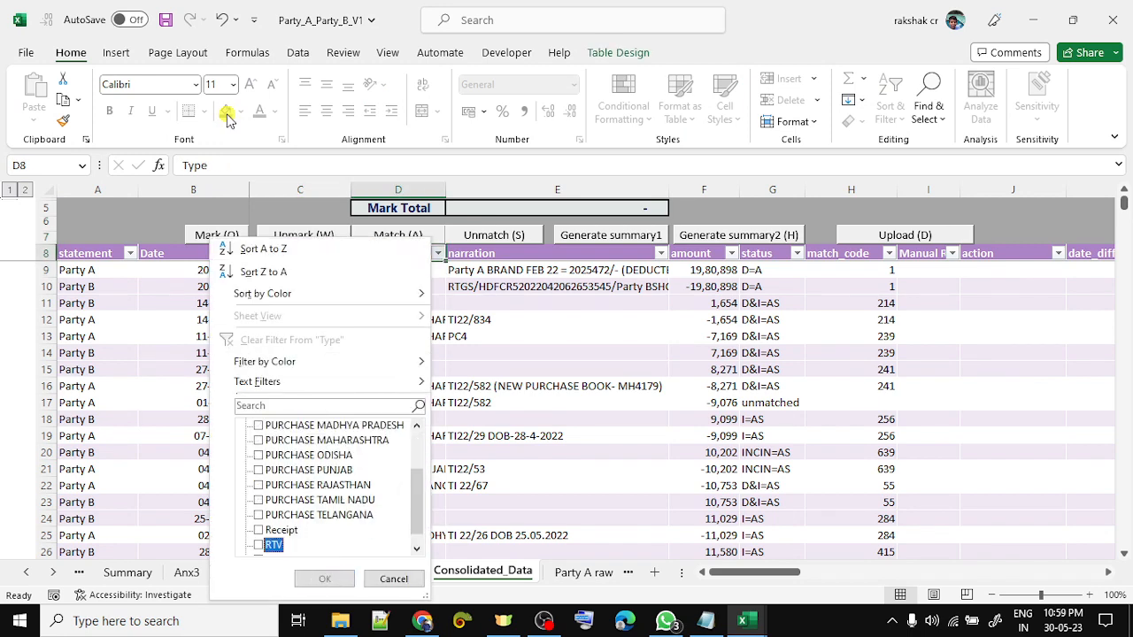
pyautogui.press('space')
pyautogui.press('Down')
pyautogui.press('Return')
# - Scan the amount and status values of the RTV rows
pyautogui.press('Down')
pyautogui.press('Right')
pyautogui.press('Right')
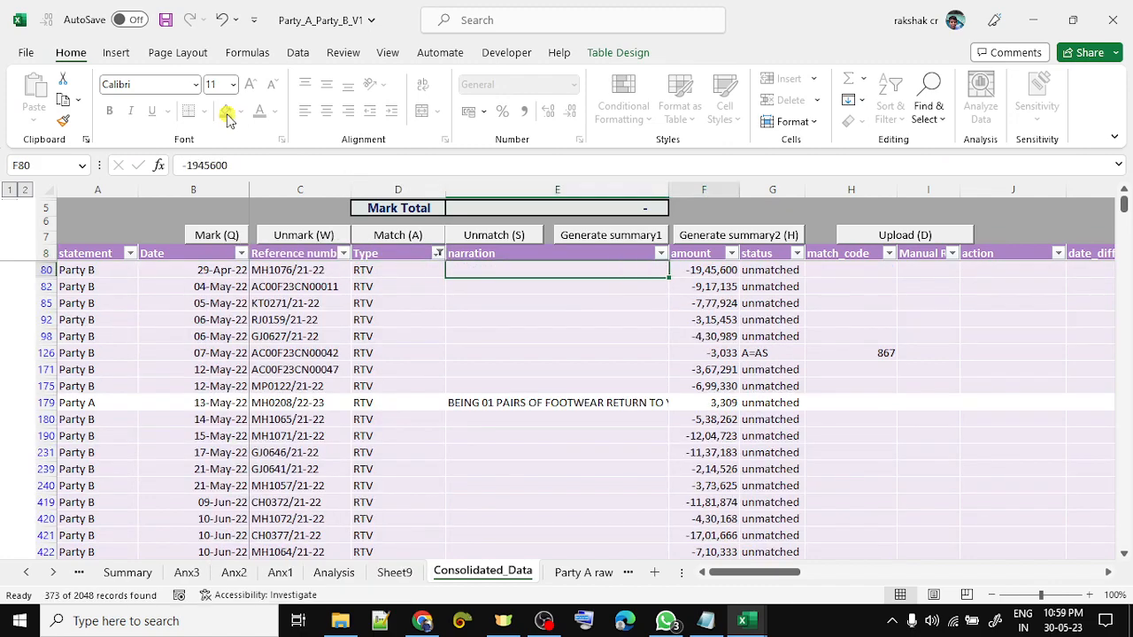
pyautogui.press('Up')
pyautogui.press('Right')
pyautogui.press('Down')
pyautogui.press('Down')
pyautogui.press('Down')
pyautogui.press('Down')
pyautogui.press('Down')
pyautogui.press('Down')
pyautogui.press('Down')
pyautogui.press('Down')
pyautogui.press('Down')
pyautogui.press('Down')
pyautogui.press('Down')
pyautogui.press('Down')
pyautogui.press('Down')
pyautogui.press('Down')
pyautogui.press('Down')
pyautogui.press('Down')
pyautogui.press('Down')
pyautogui.press('Down')
pyautogui.press('Down')
pyautogui.press('Down')
pyautogui.press('Down')
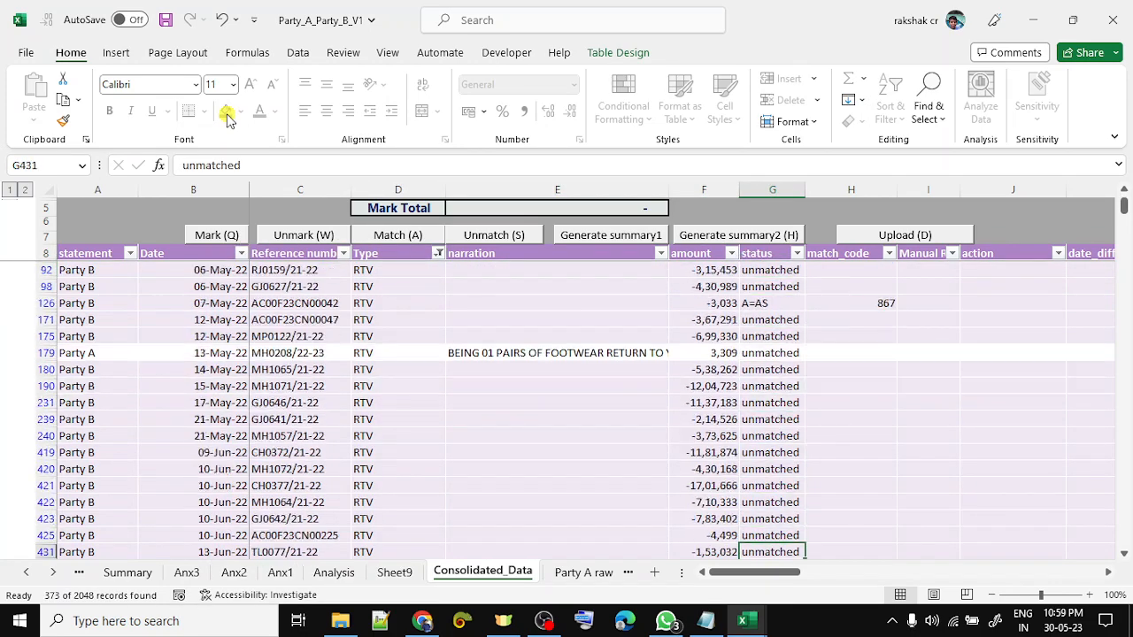
pyautogui.press('Down')
pyautogui.press('Down')
pyautogui.press('Down')
pyautogui.press('Down')
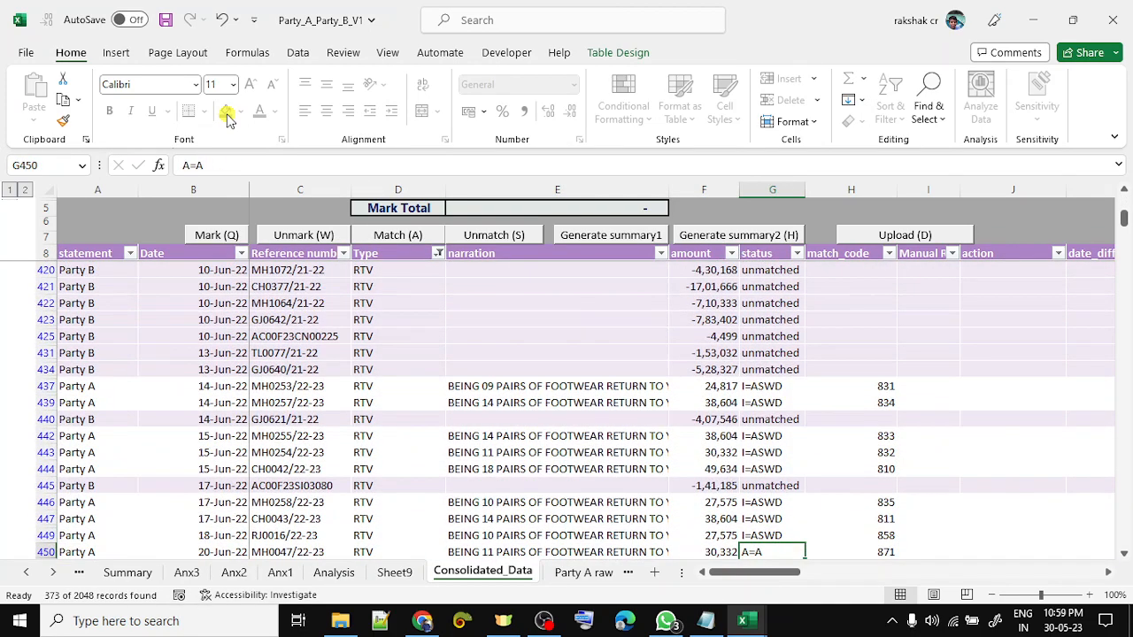
pyautogui.hotkey('ctrl', 'Up')
# - Filter status to unmatched and step through the unmatched RTV amounts
pyautogui.hotkey('alt', 'Down')
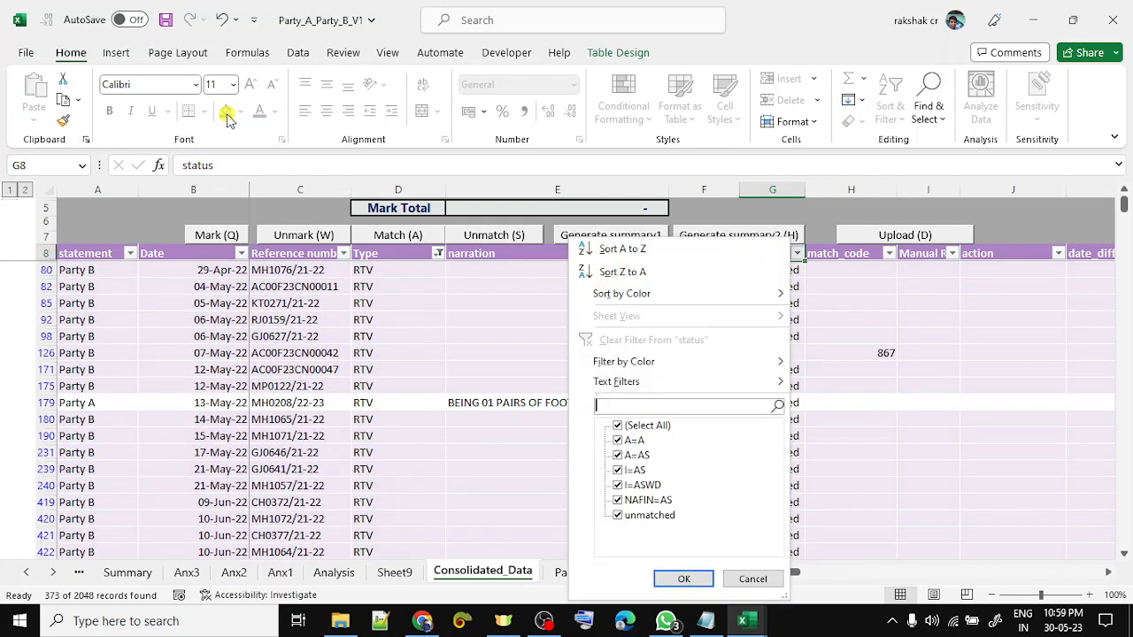
pyautogui.press('Down')
pyautogui.press('space')
pyautogui.press('Down')
pyautogui.press('Down')
pyautogui.press('Down')
pyautogui.press('Down')
pyautogui.press('Down')
pyautogui.press('Down')
pyautogui.press('space')
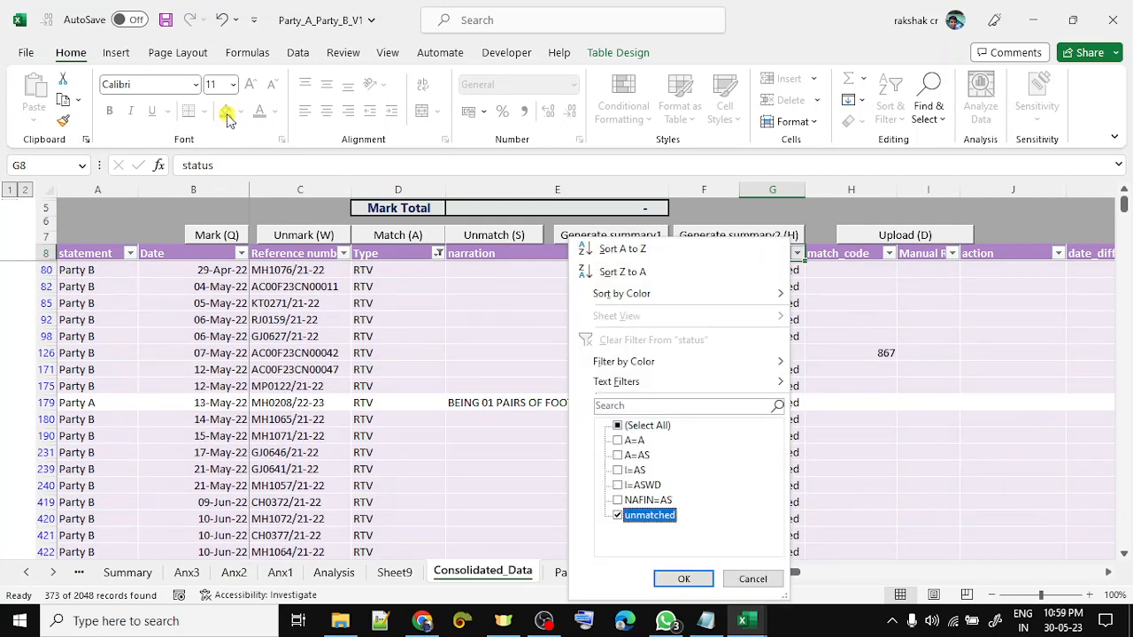
pyautogui.press('Return')
pyautogui.press('Down')
pyautogui.press('Down')
pyautogui.press('Down')
pyautogui.press('Down')
pyautogui.press('Down')
pyautogui.press('Down')
pyautogui.press('Down')
pyautogui.press('Down')
pyautogui.press('Down')
pyautogui.press('Down')
pyautogui.press('Down')
pyautogui.press('Down')
pyautogui.press('Down')
pyautogui.press('Down')
pyautogui.press('Down')
pyautogui.press('Down')
pyautogui.press('Down')
pyautogui.press('Down')
pyautogui.press('Down')
pyautogui.press('Down')
pyautogui.press('Down')
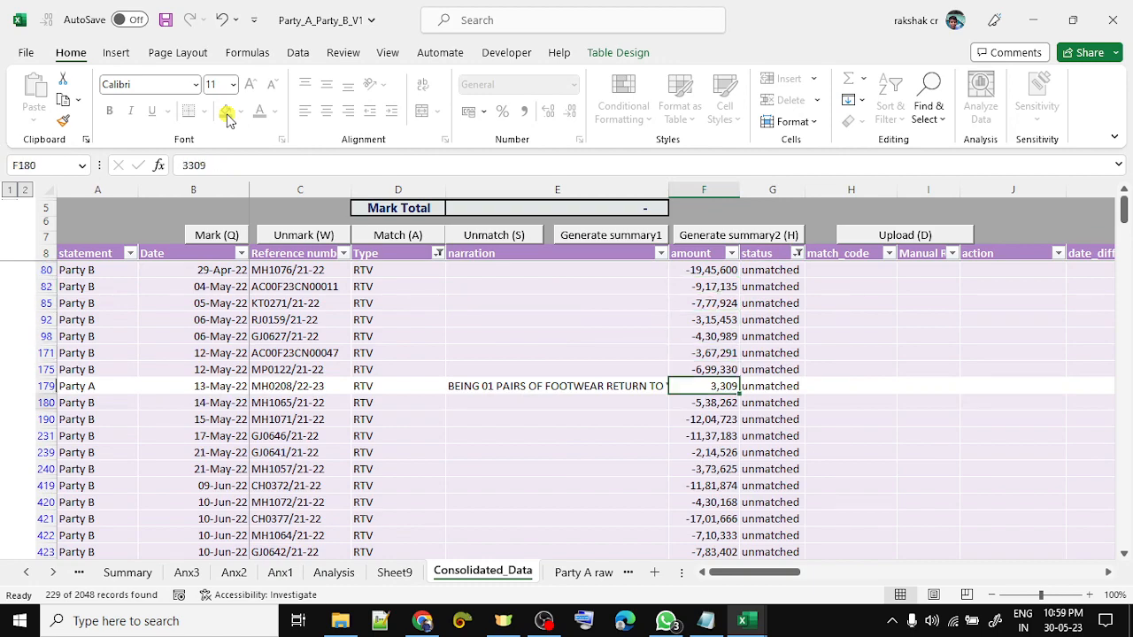
pyautogui.press('Down')
pyautogui.press('Down')
pyautogui.press('Down')
pyautogui.press('Down')
pyautogui.press('Down')
pyautogui.press('Down')
pyautogui.press('Down')
pyautogui.press('Down')
pyautogui.press('Down')
pyautogui.press('Down')
pyautogui.press('Down')
pyautogui.press('Down')
pyautogui.press('Down')
pyautogui.press('Down')
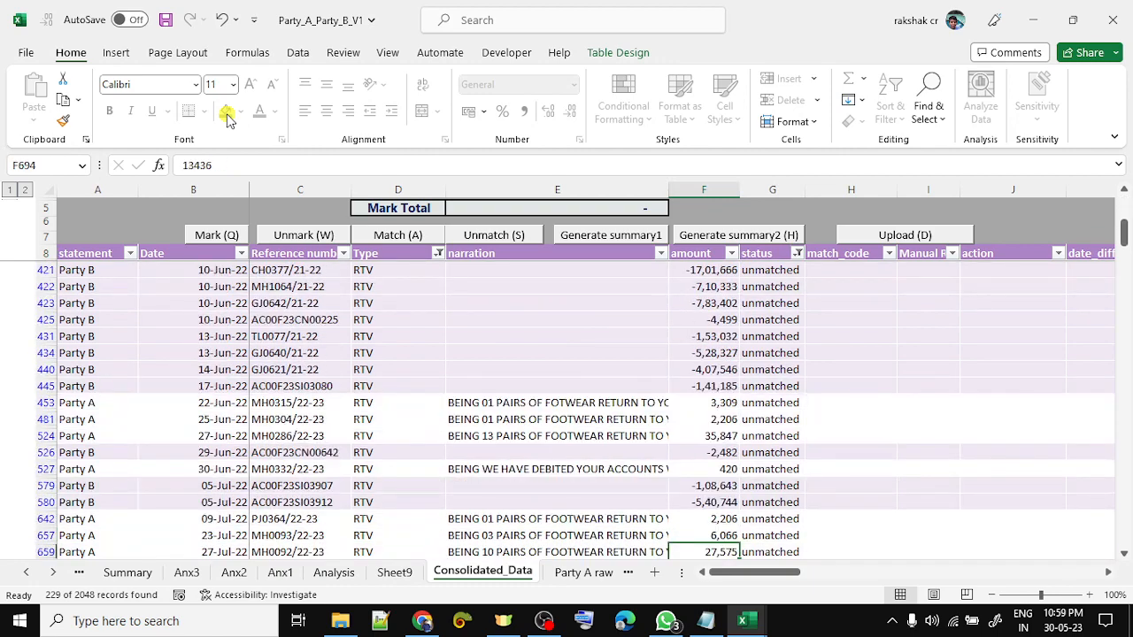
pyautogui.press('Down')
pyautogui.press('Down')
pyautogui.press('Down')
pyautogui.press('Down')
pyautogui.press('Down')
pyautogui.press('Down')
pyautogui.press('Down')
pyautogui.press('Down')
pyautogui.press('Down')
pyautogui.press('Down')
pyautogui.press('Down')
pyautogui.press('Down')
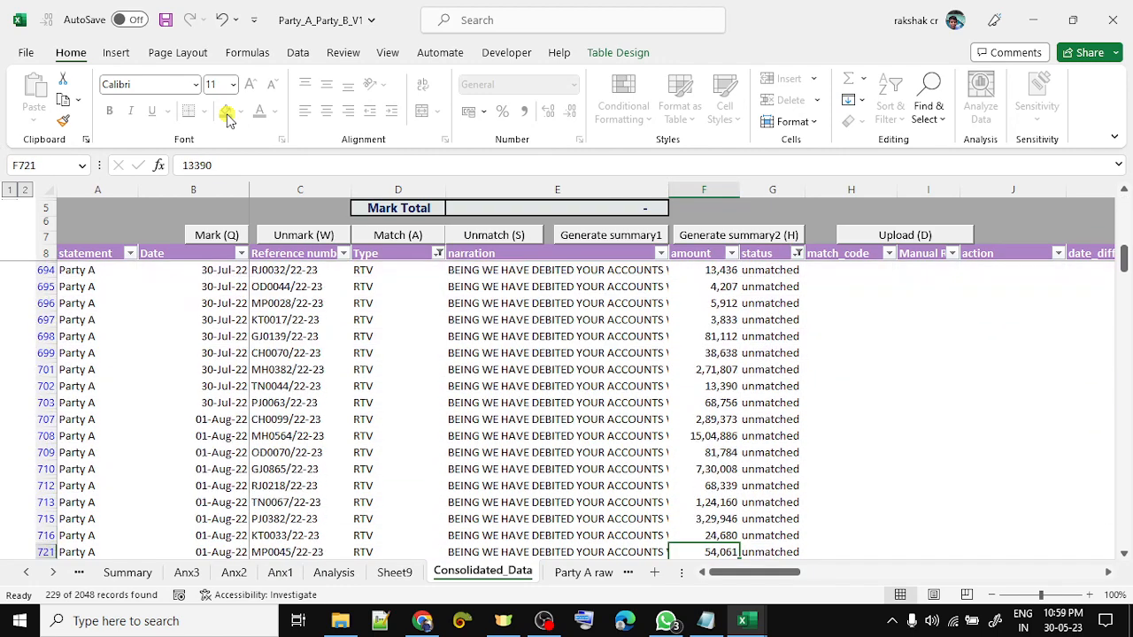
pyautogui.press('Down')
pyautogui.press('Down')
pyautogui.press('Down')
pyautogui.press('Down')
pyautogui.press('Down')
pyautogui.press('Down')
pyautogui.press('Down')
pyautogui.press('Down')
pyautogui.press('Down')
pyautogui.press('Down')
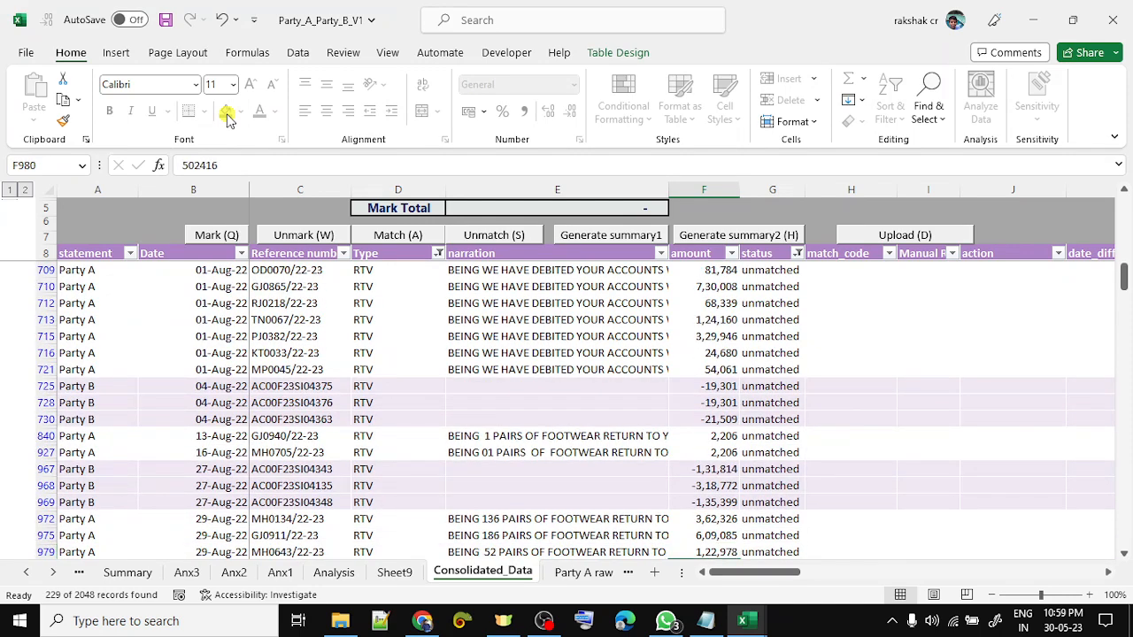
pyautogui.press('Down')
pyautogui.press('Down')
pyautogui.press('Down')
pyautogui.press('Down')
pyautogui.press('Down')
pyautogui.press('Down')
pyautogui.press('Down')
pyautogui.press('Down')
pyautogui.press('Down')
pyautogui.press('Down')
pyautogui.press('Down')
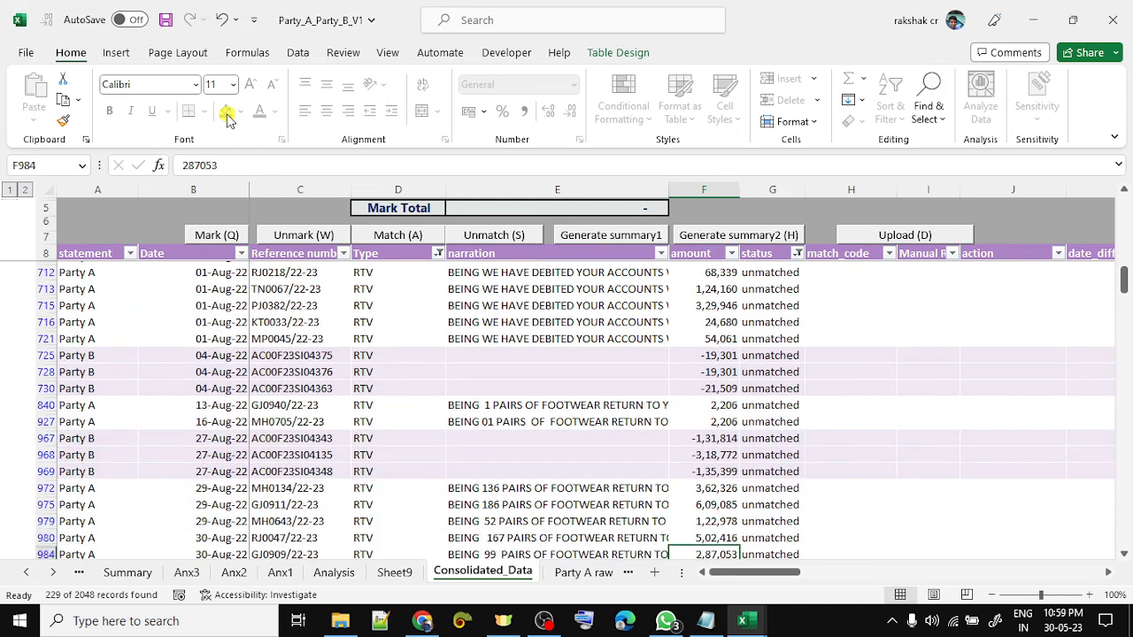
# - Clear the RTV Type filter and the unmatched status filter so every record shows
pyautogui.hotkey('ctrl', 'Up')
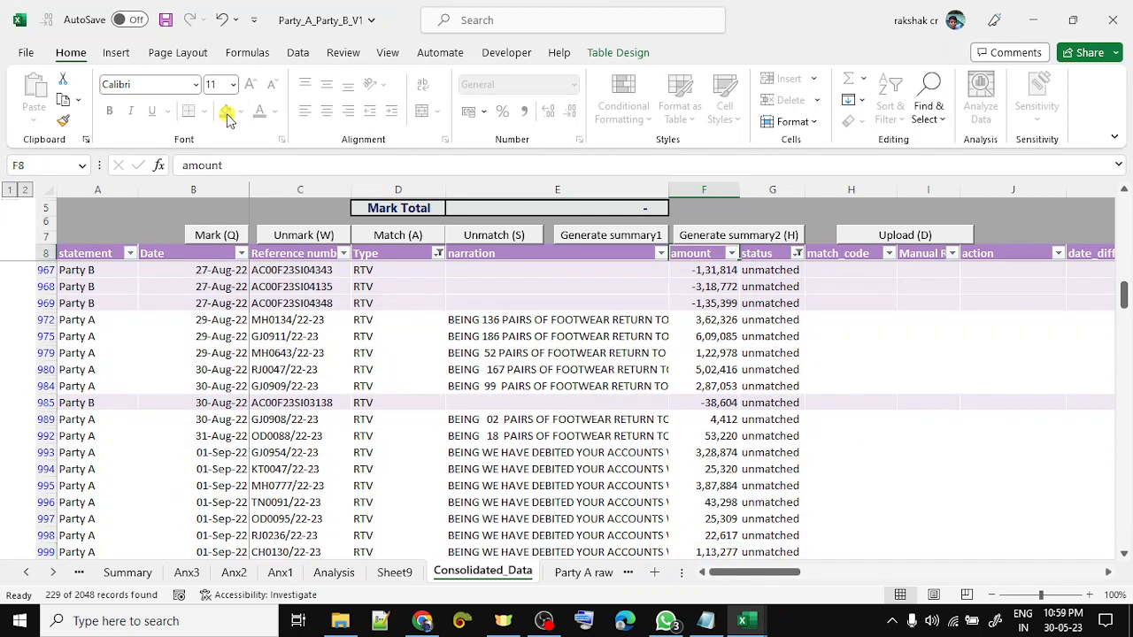
pyautogui.press('Down')
pyautogui.press('Up')
pyautogui.press('Right')
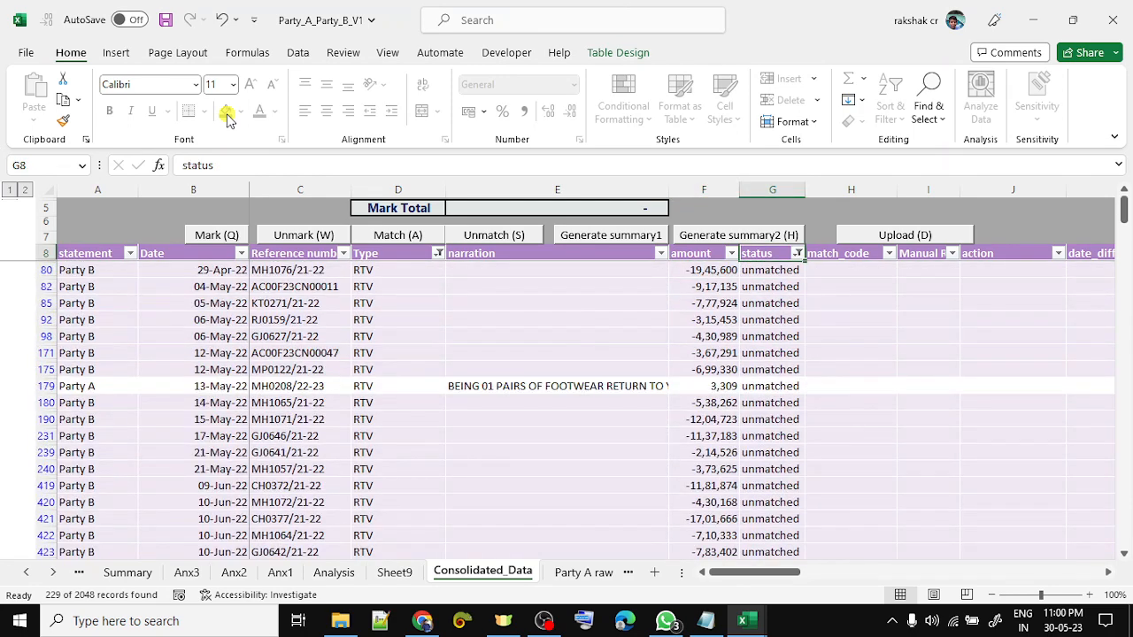
pyautogui.press('Left')
pyautogui.press('Left')
pyautogui.press('Left')
pyautogui.hotkey('alt', 'Down')
pyautogui.press('c')
pyautogui.press('Right')
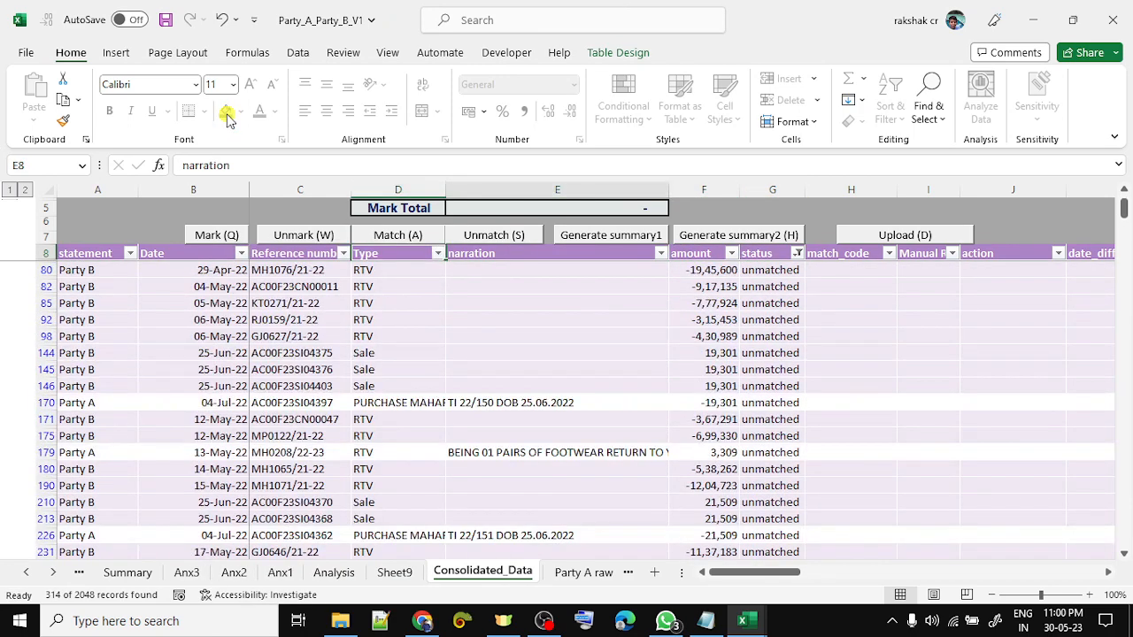
pyautogui.press('Right')
pyautogui.press('Right')
pyautogui.hotkey('alt', 'Down')
pyautogui.press('c')
# - Open the Reference number sort options and close them without sorting
pyautogui.press('Left')
pyautogui.press('Left')
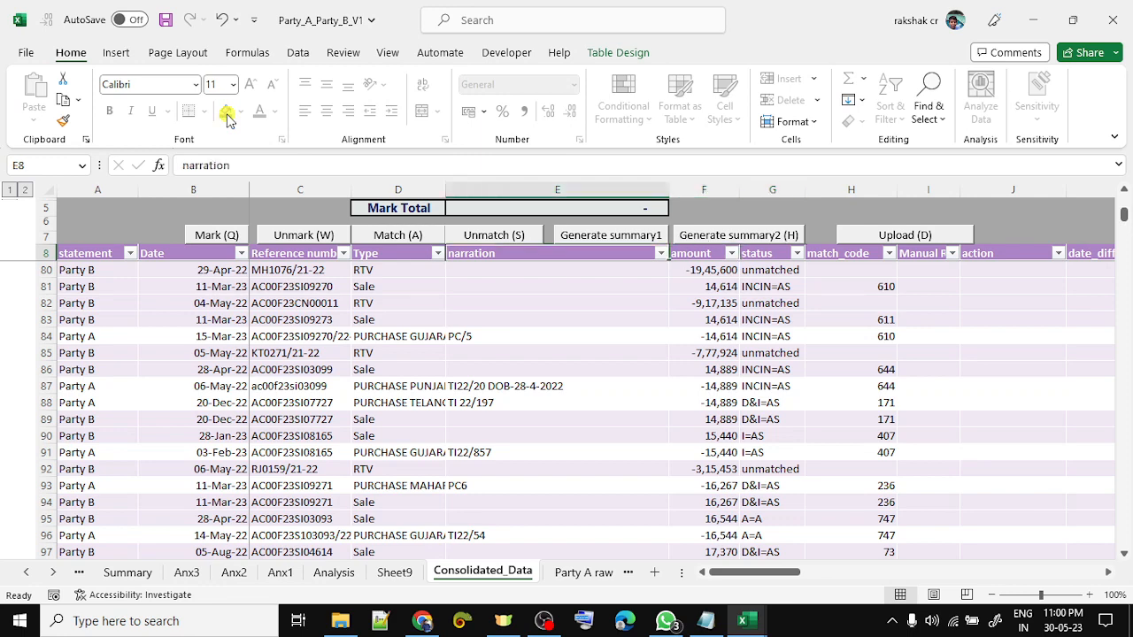
pyautogui.press('Left')
pyautogui.press('Left')
pyautogui.hotkey('alt', 'Down')
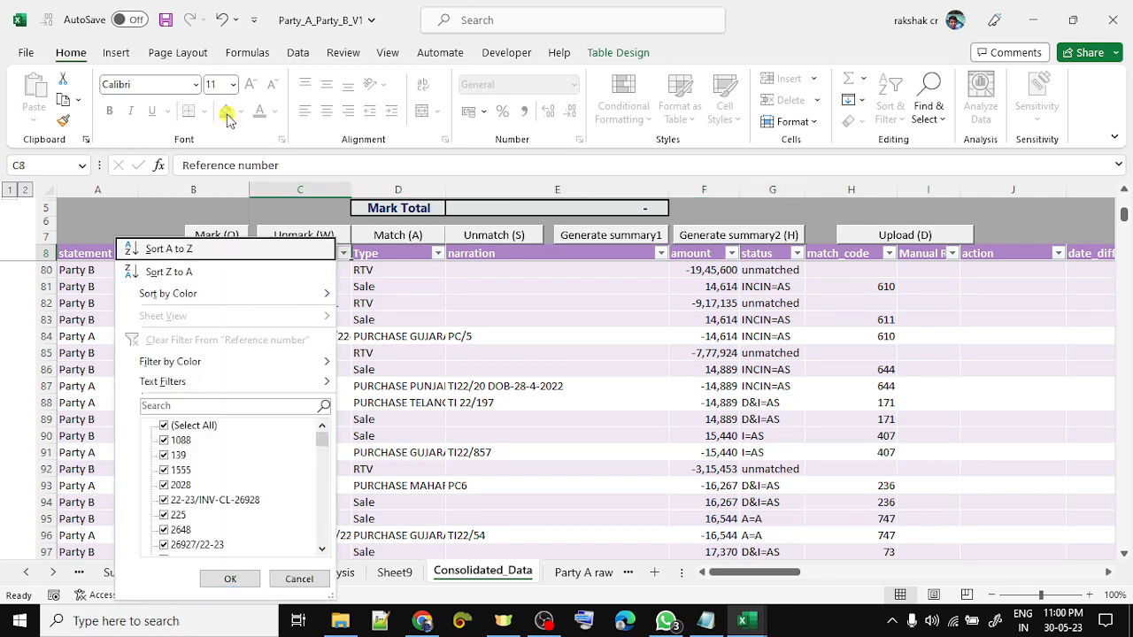
pyautogui.press('Escape')
pyautogui.press('Down')
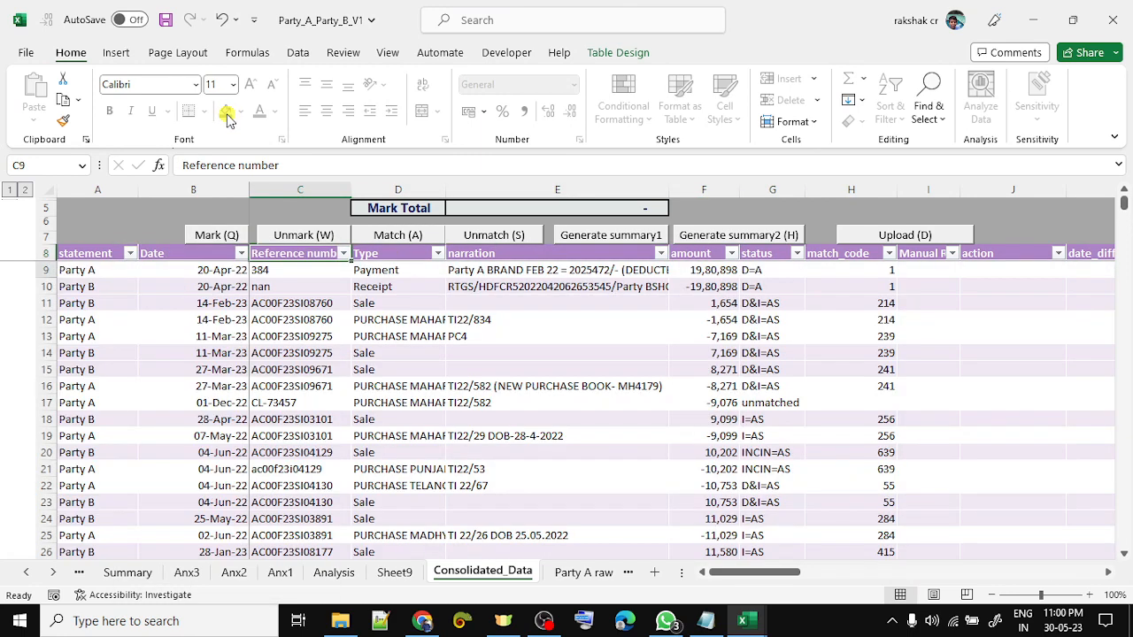
pyautogui.press('Up')
# - Unprotect the sheet and sort the table by Reference number A to Z
pyautogui.click(345, 55)
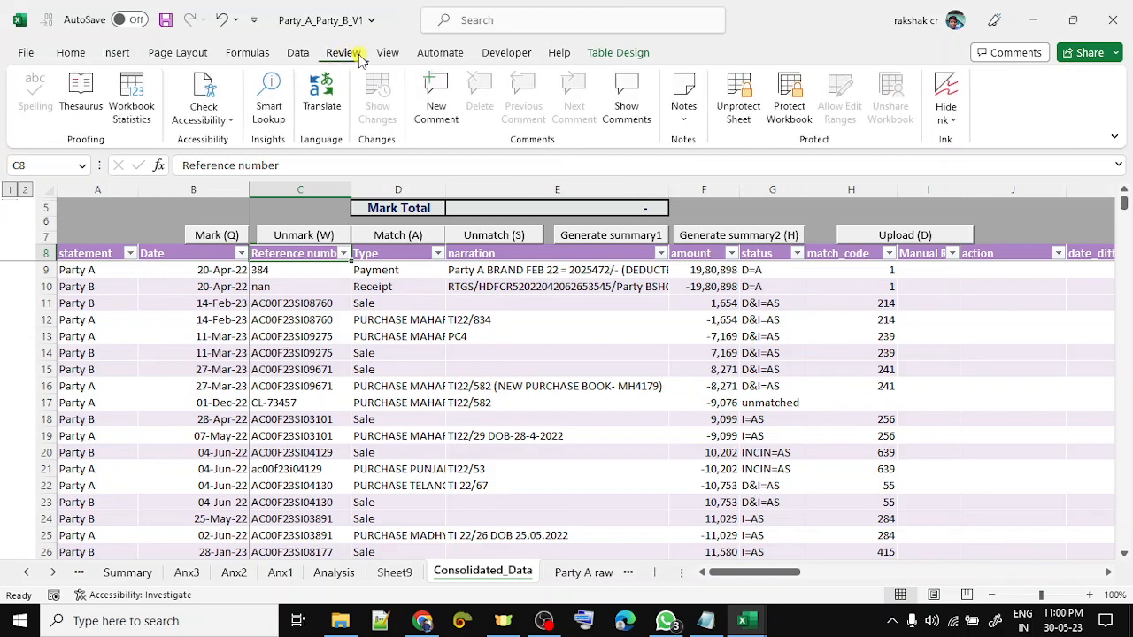
pyautogui.click(731, 115)
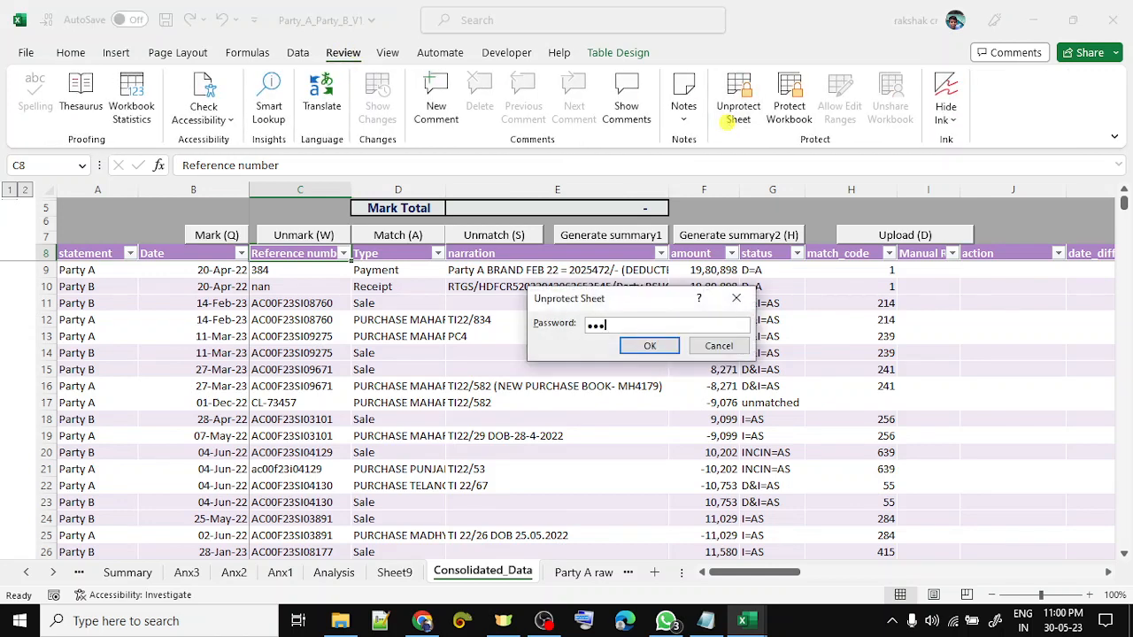
pyautogui.press('Return')
pyautogui.hotkey('alt', 'Down')
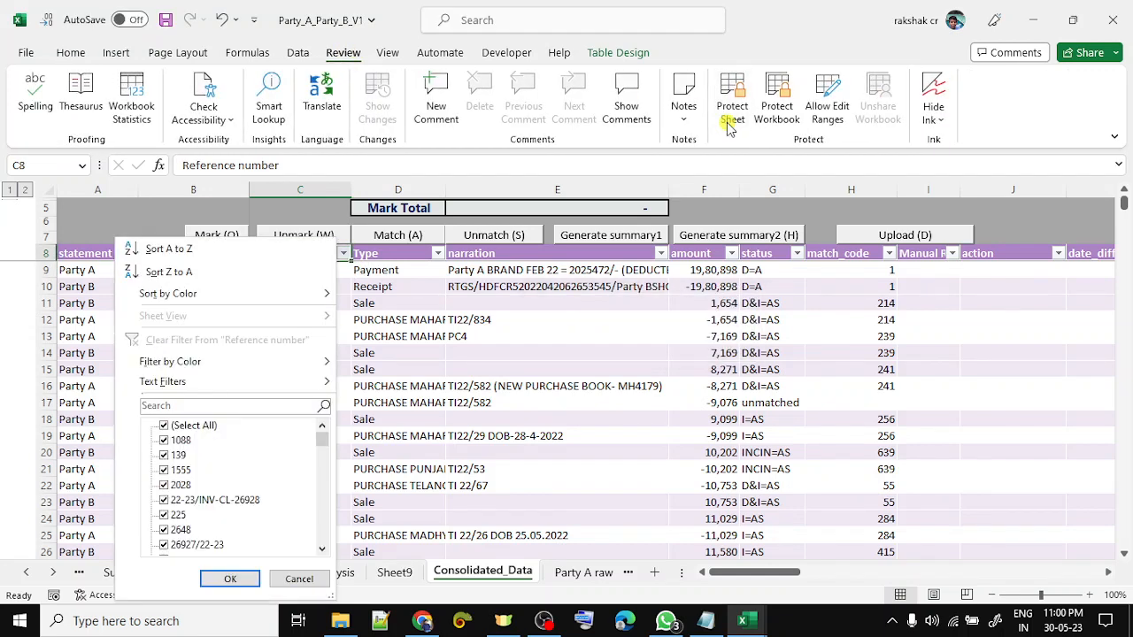
pyautogui.press('Return')
# - Filter Type to RTV and status to unmatched, leaving 229 of 2048 records
pyautogui.press('Right')
pyautogui.press('Right')
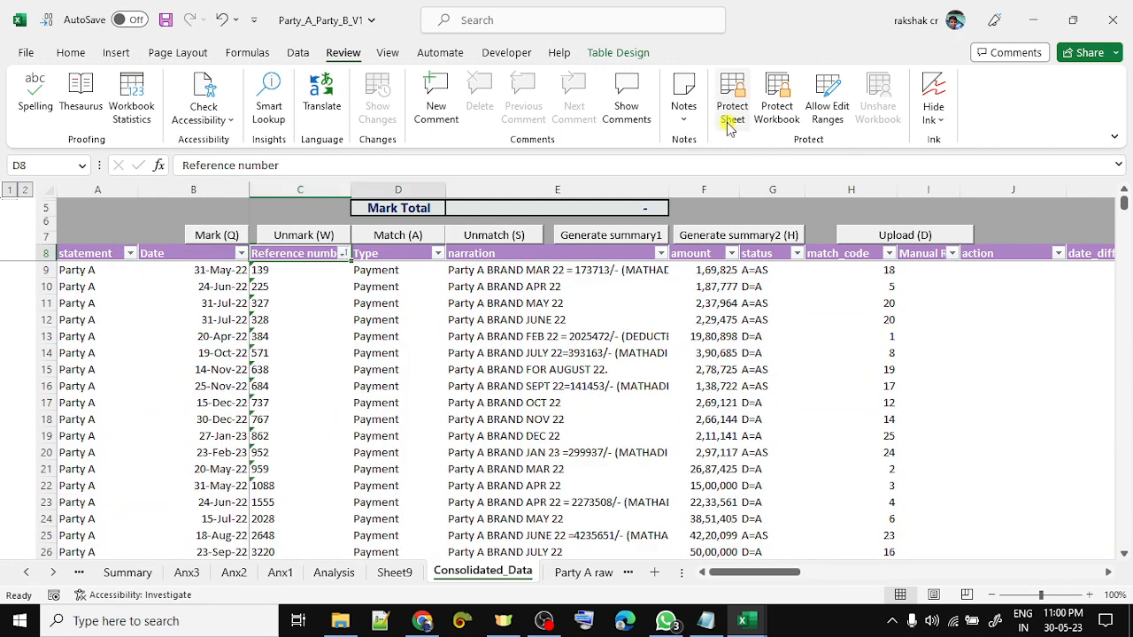
pyautogui.press('Left')
pyautogui.hotkey('alt', 'Down')
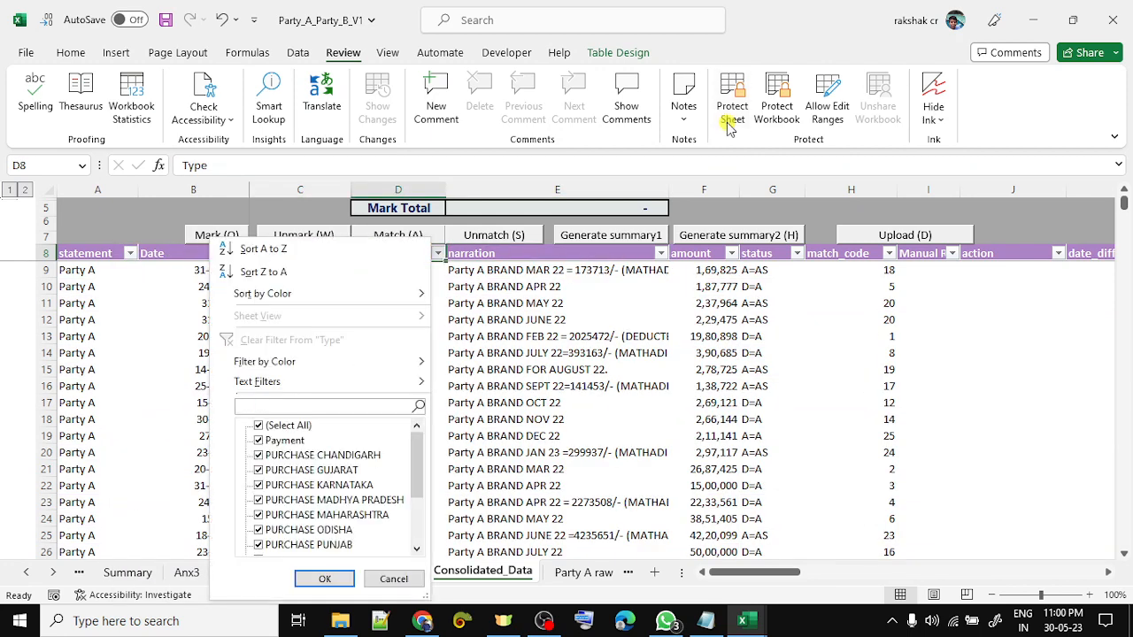
pyautogui.write('rtv')
pyautogui.press('Return')
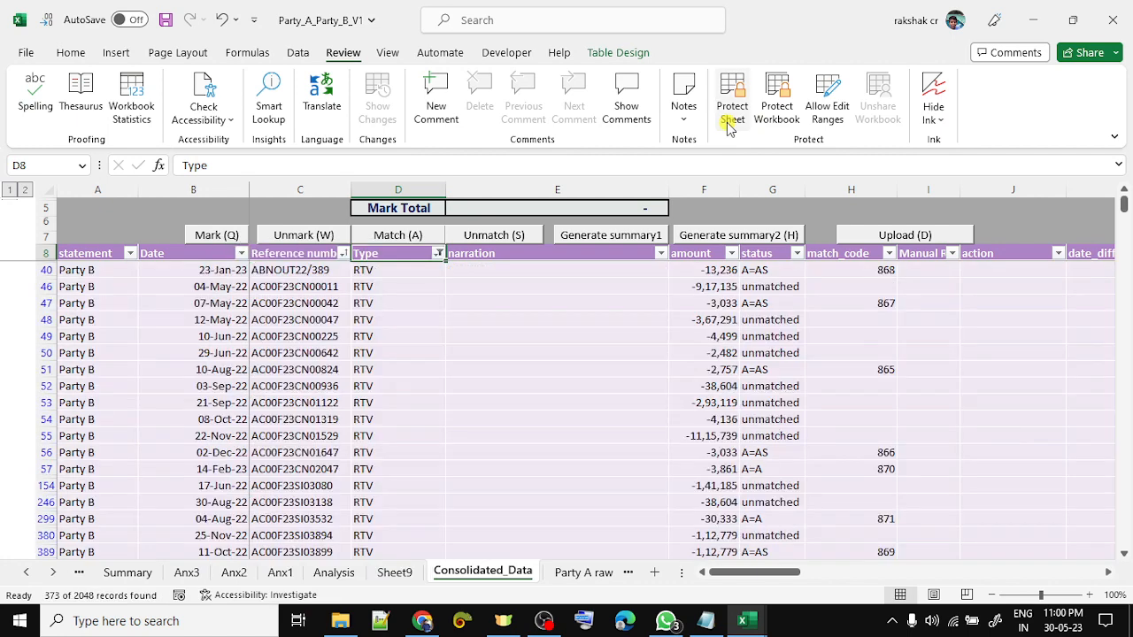
pyautogui.press('Right')
pyautogui.press('Right')
pyautogui.press('Right')
pyautogui.hotkey('alt', 'Down')
pyautogui.press('Down')
pyautogui.press('Down')
pyautogui.press('Down')
pyautogui.press('Down')
pyautogui.press('Down')
pyautogui.press('Down')
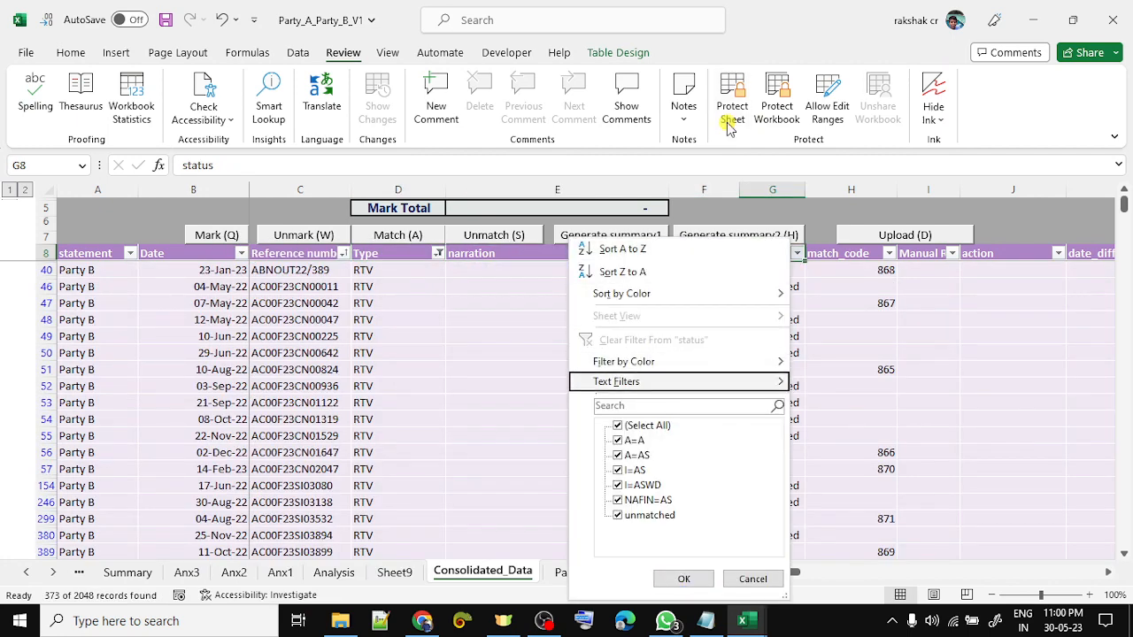
pyautogui.press('Return')
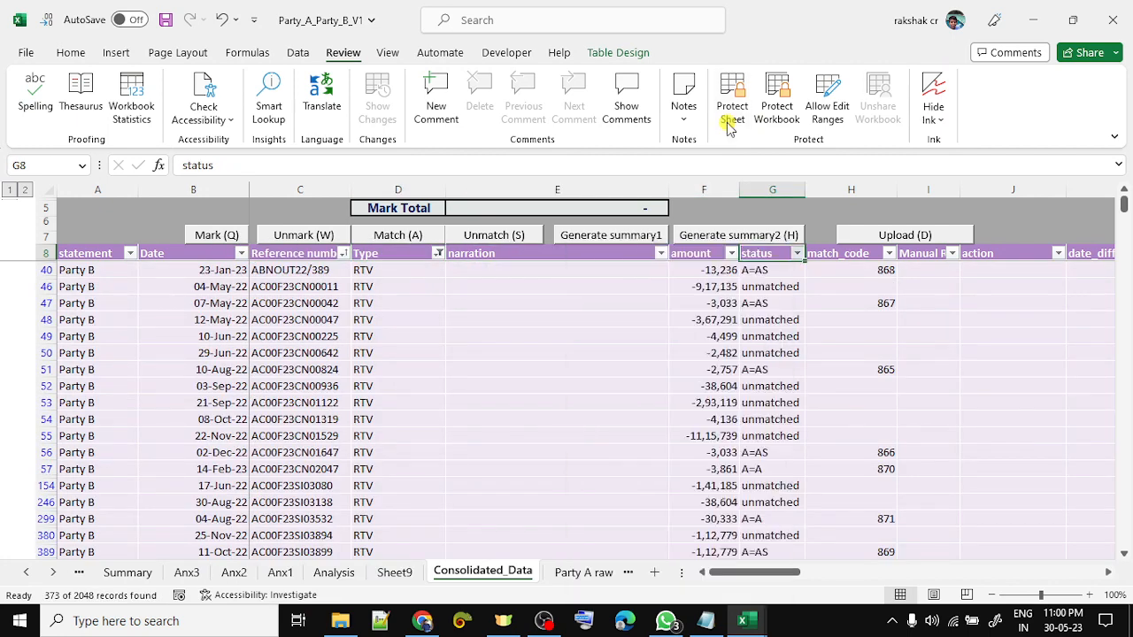
pyautogui.press('Down')
pyautogui.press('Down')
pyautogui.press('Left')
# - Step through the unmatched RTV amounts down to the last filtered row, then return to the top
pyautogui.press('Down')
pyautogui.press('Down')
pyautogui.press('Down')
pyautogui.press('Down')
pyautogui.press('Down')
pyautogui.press('Down')
pyautogui.press('Down')
pyautogui.press('Down')
pyautogui.press('Down')
pyautogui.press('Down')
pyautogui.press('Down')
pyautogui.press('Down')
pyautogui.press('Down')
pyautogui.press('Down')
pyautogui.press('Down')
pyautogui.press('Down')
pyautogui.press('Down')
pyautogui.press('Down')
pyautogui.press('Down')
pyautogui.press('Down')
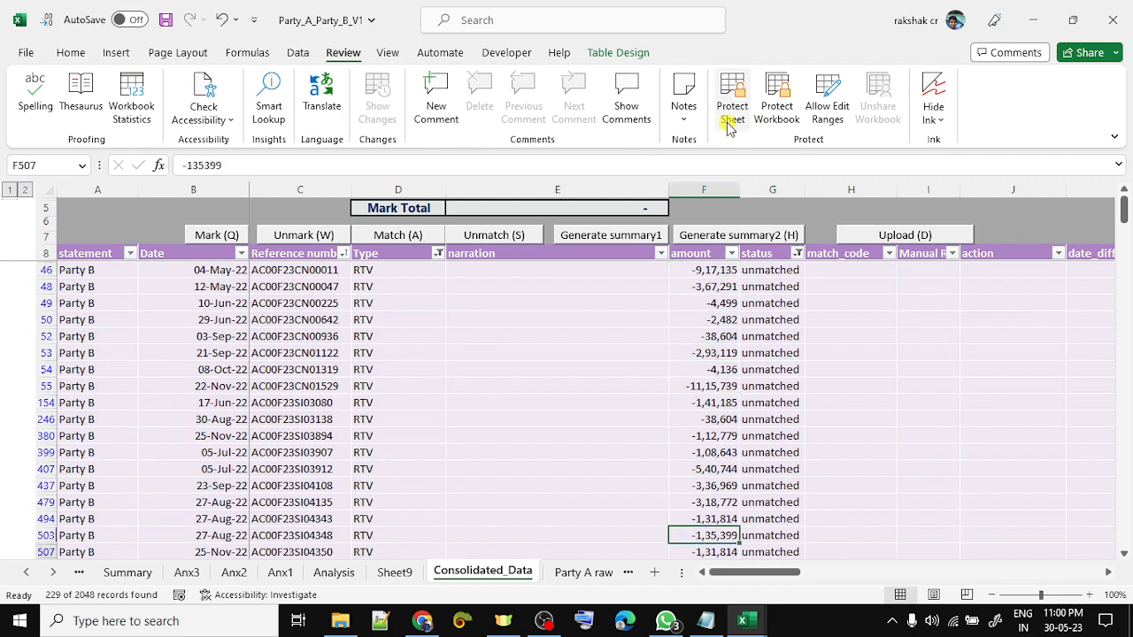
pyautogui.press('Down')
pyautogui.press('Down')
pyautogui.press('Down')
pyautogui.press('Down')
pyautogui.press('Down')
pyautogui.press('Down')
pyautogui.press('Down')
pyautogui.press('Down')
pyautogui.press('Down')
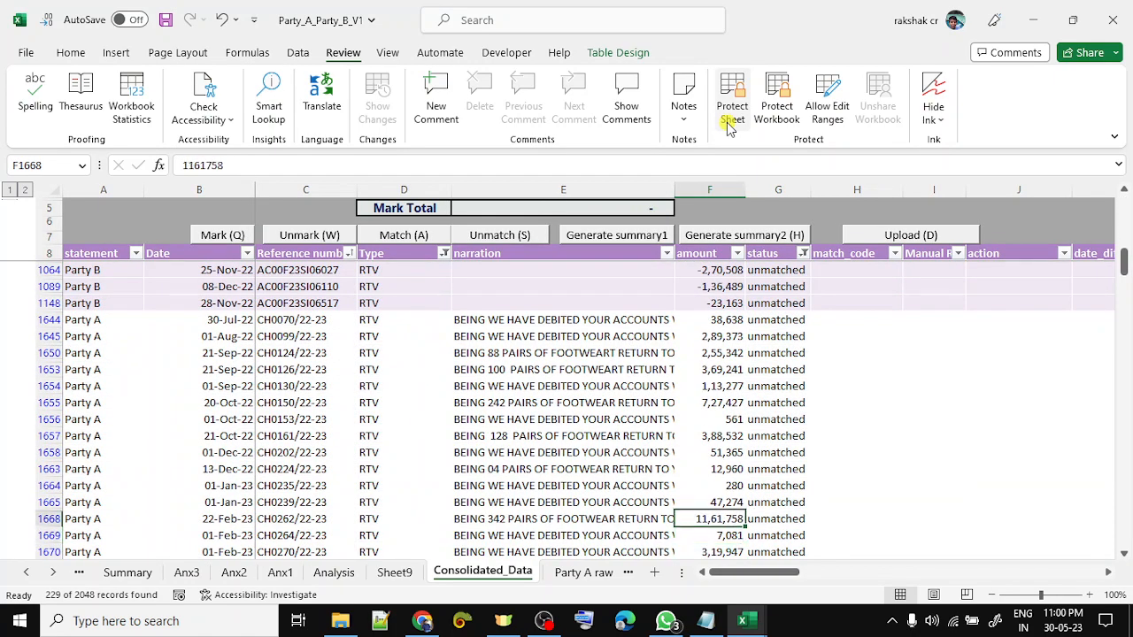
pyautogui.press('Down')
pyautogui.press('Down')
pyautogui.press('Down')
pyautogui.press('Down')
pyautogui.press('Down')
pyautogui.press('Down')
pyautogui.press('Down')
pyautogui.press('Down')
pyautogui.press('Down')
pyautogui.press('Down')
pyautogui.press('Down')
pyautogui.press('Down')
pyautogui.press('Down')
pyautogui.press('Down')
pyautogui.press('Down')
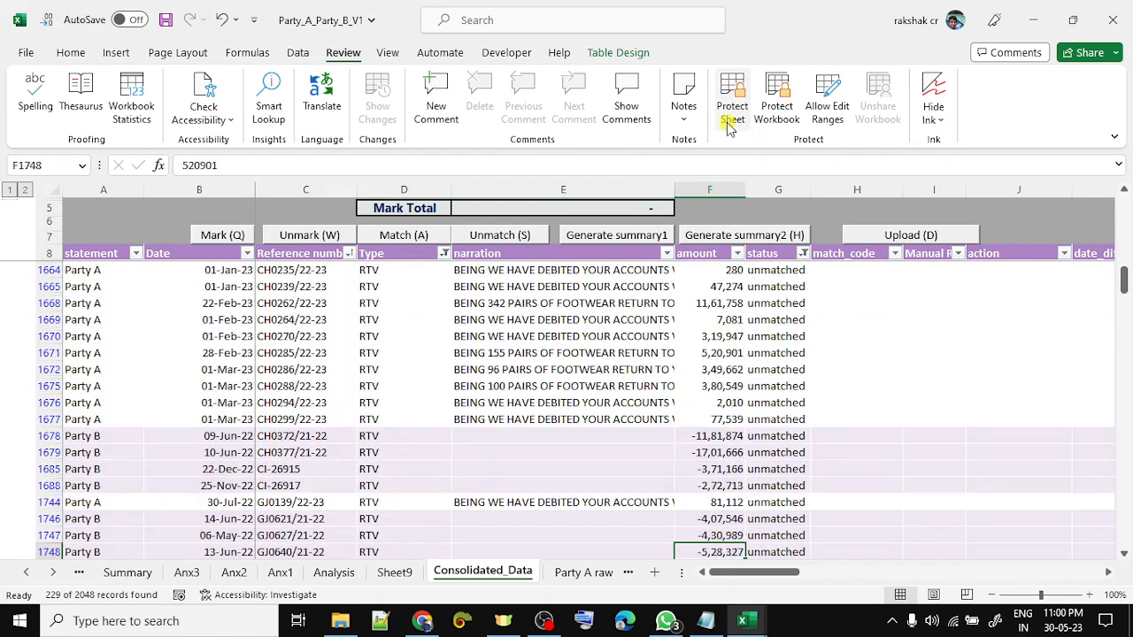
pyautogui.press('Up')
pyautogui.press('Up')
pyautogui.press('Up')
pyautogui.press('Up')
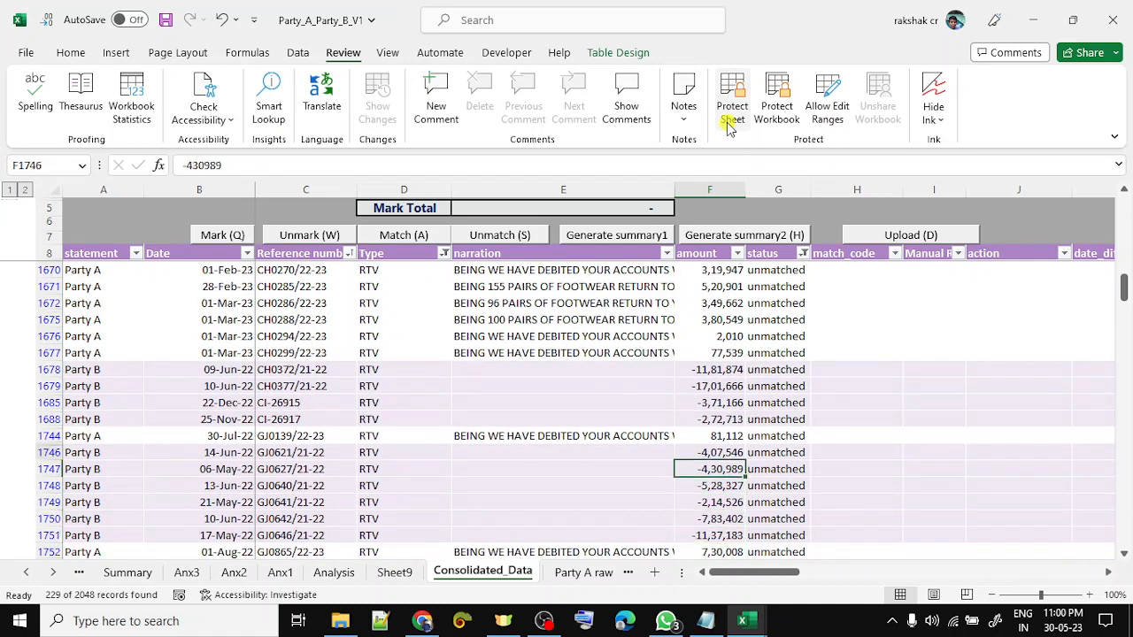
pyautogui.press('Down')
pyautogui.press('Down')
pyautogui.press('Down')
pyautogui.press('Down')
pyautogui.press('Down')
pyautogui.press('Down')
pyautogui.press('Down')
pyautogui.press('Down')
pyautogui.press('Down')
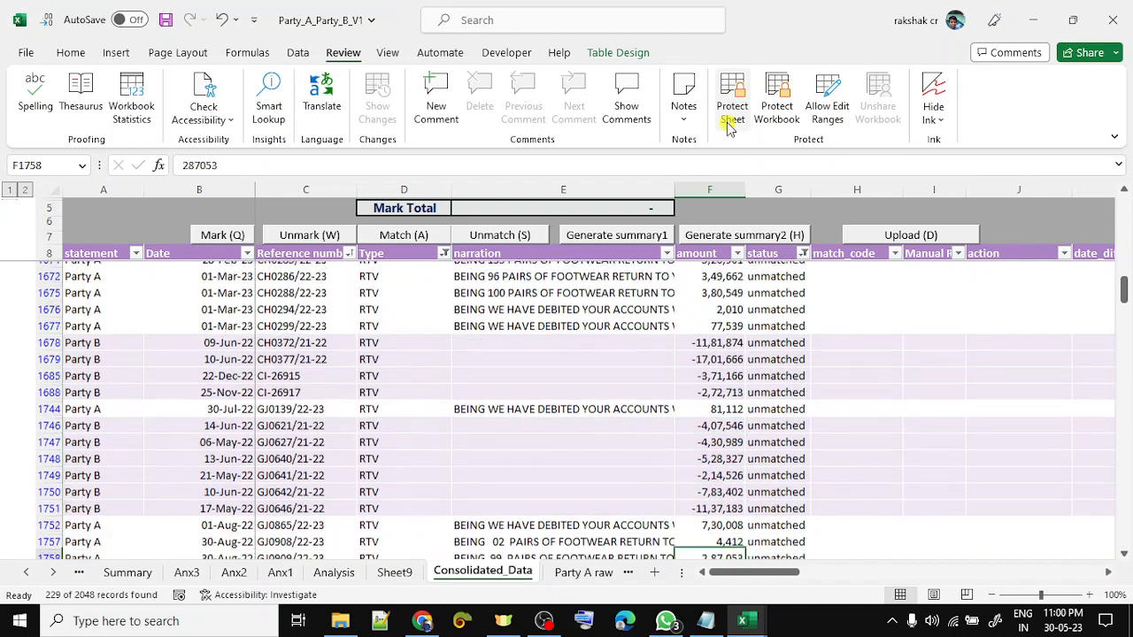
pyautogui.press('Down')
pyautogui.press('Down')
pyautogui.press('Down')
pyautogui.press('Down')
pyautogui.press('Down')
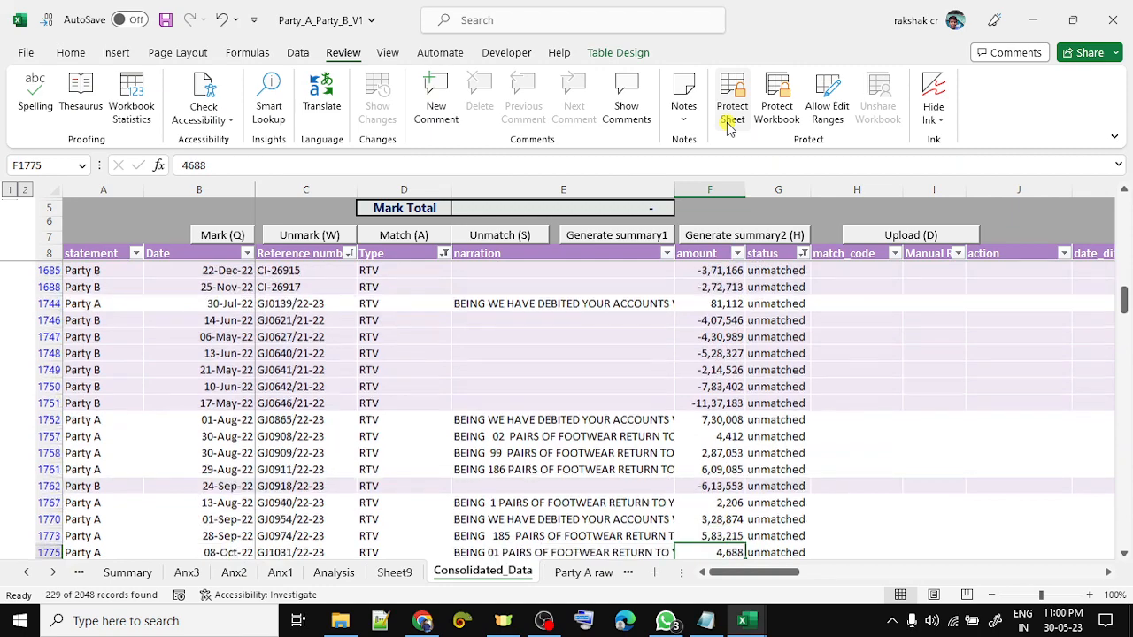
pyautogui.press('Down')
pyautogui.press('Down')
pyautogui.press('Down')
pyautogui.press('Down')
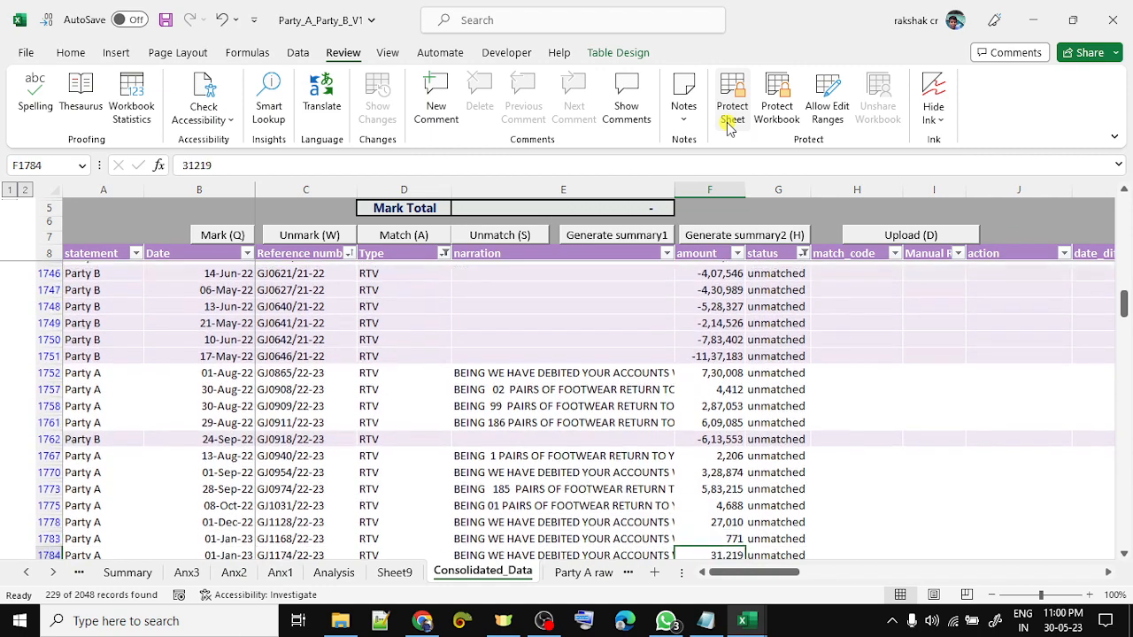
pyautogui.press('Down')
pyautogui.press('Down')
pyautogui.press('Down')
pyautogui.press('Down')
pyautogui.press('Down')
pyautogui.press('Down')
pyautogui.press('Down')
pyautogui.press('Down')
pyautogui.press('Down')
pyautogui.press('Down')
pyautogui.press('Down')
pyautogui.press('Down')
pyautogui.press('Down')
pyautogui.press('Down')
pyautogui.press('Down')
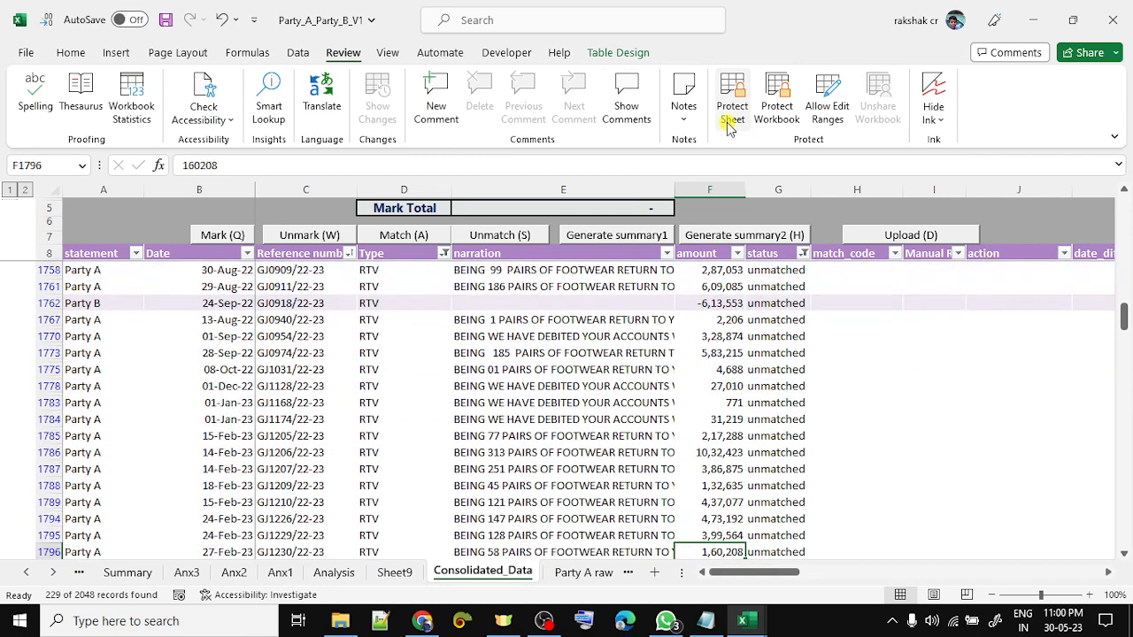
pyautogui.press('Down')
pyautogui.press('Down')
pyautogui.press('Down')
pyautogui.press('Down')
pyautogui.press('Down')
pyautogui.press('Down')
pyautogui.press('Down')
pyautogui.press('Down')
pyautogui.press('Down')
pyautogui.press('Down')
pyautogui.press('Down')
pyautogui.press('Down')
pyautogui.press('Down')
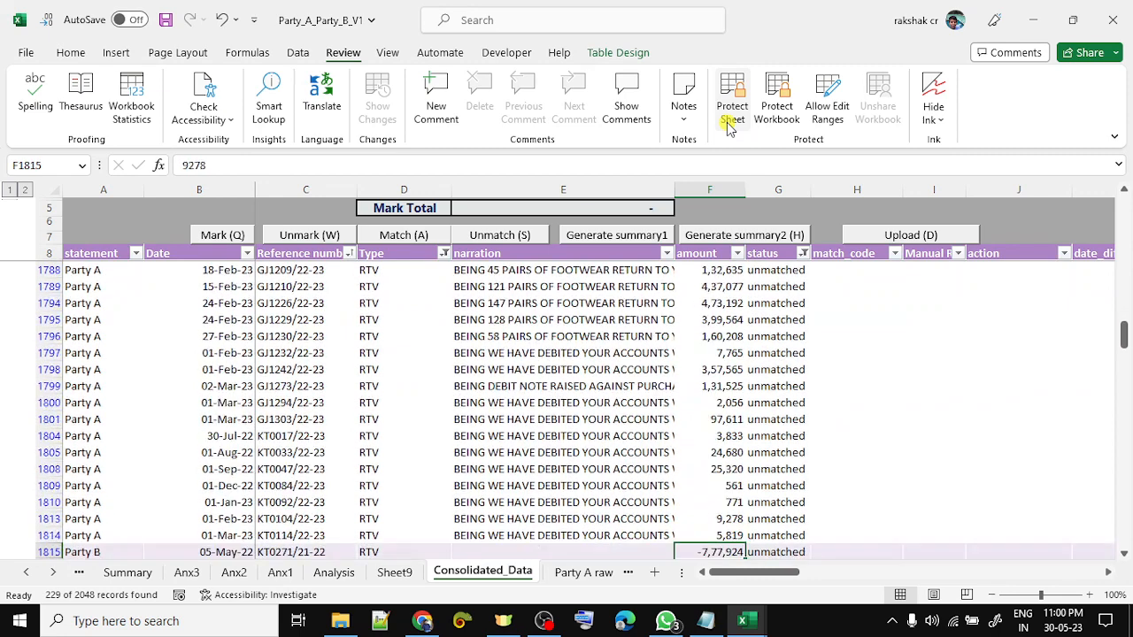
pyautogui.press('Down')
pyautogui.press('Down')
pyautogui.press('Down')
pyautogui.press('Down')
pyautogui.press('Down')
pyautogui.press('Down')
pyautogui.press('Down')
pyautogui.press('Down')
pyautogui.press('Down')
pyautogui.press('Down')
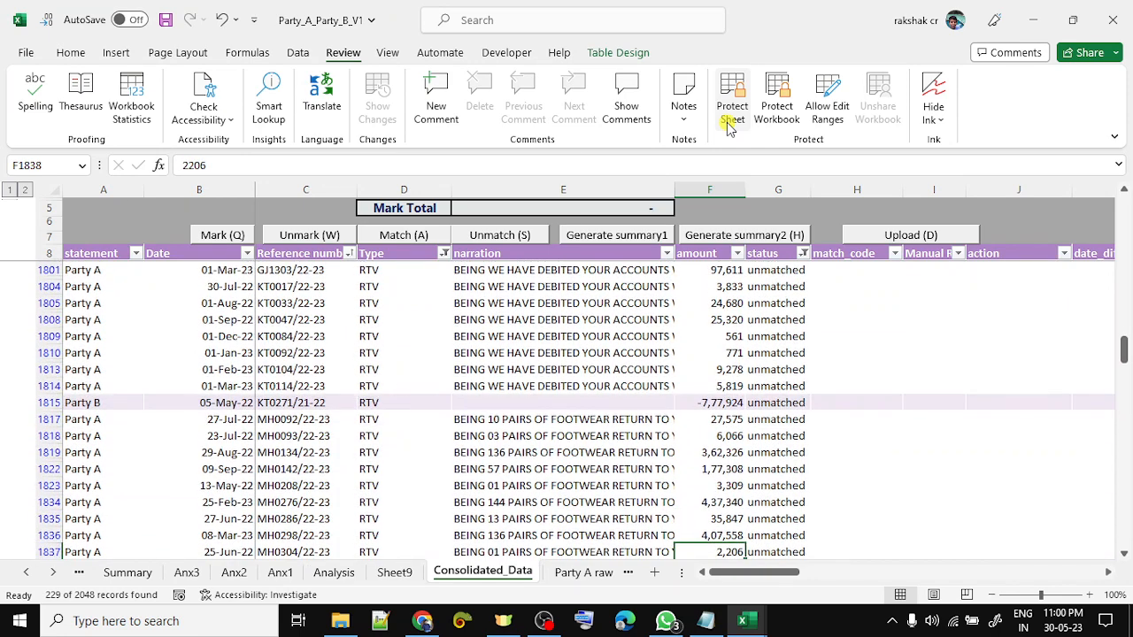
pyautogui.press('Down')
pyautogui.press('Down')
pyautogui.press('Down')
pyautogui.press('Down')
pyautogui.press('Down')
pyautogui.press('Down')
pyautogui.press('Down')
pyautogui.press('Down')
pyautogui.press('Down')
pyautogui.press('Down')
pyautogui.press('Down')
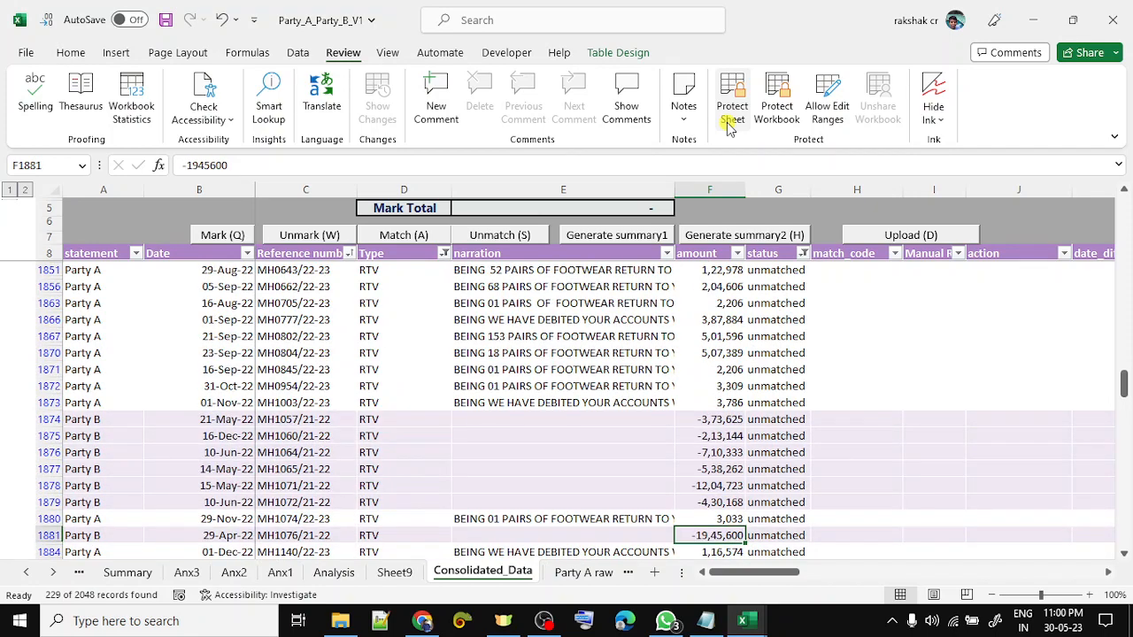
pyautogui.press('Down')
pyautogui.press('Down')
pyautogui.press('Down')
pyautogui.press('Down')
pyautogui.press('Down')
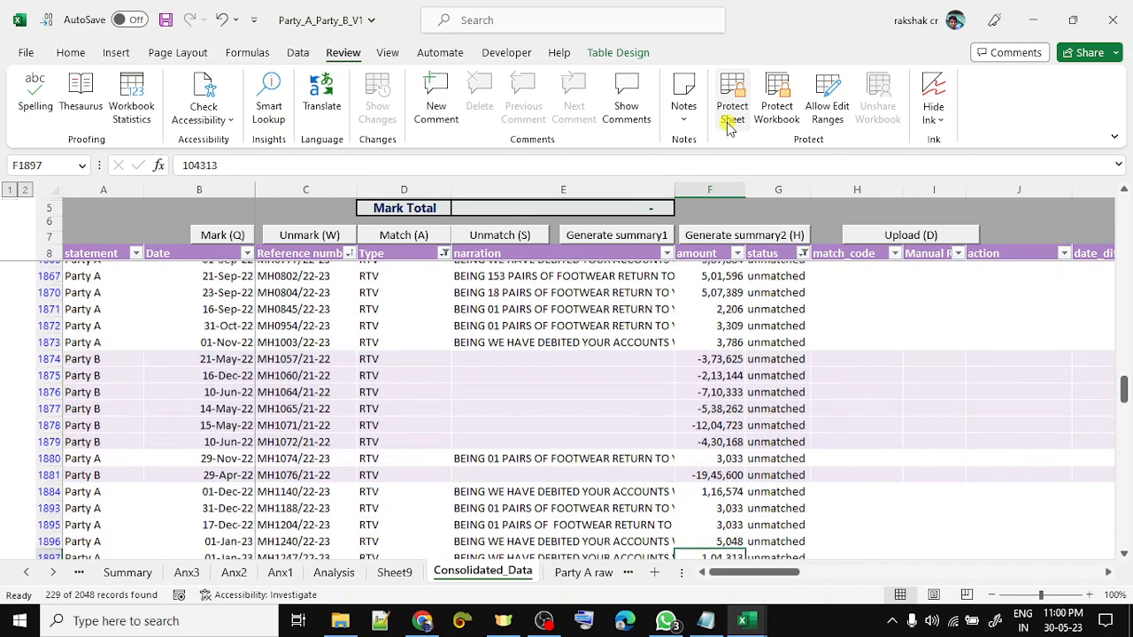
pyautogui.press('Down')
pyautogui.press('Down')
pyautogui.press('Down')
pyautogui.press('Down')
pyautogui.press('Down')
pyautogui.press('Down')
pyautogui.press('Down')
pyautogui.press('Down')
pyautogui.press('Down')
pyautogui.press('Down')
pyautogui.press('Down')
pyautogui.press('Down')
pyautogui.press('Down')
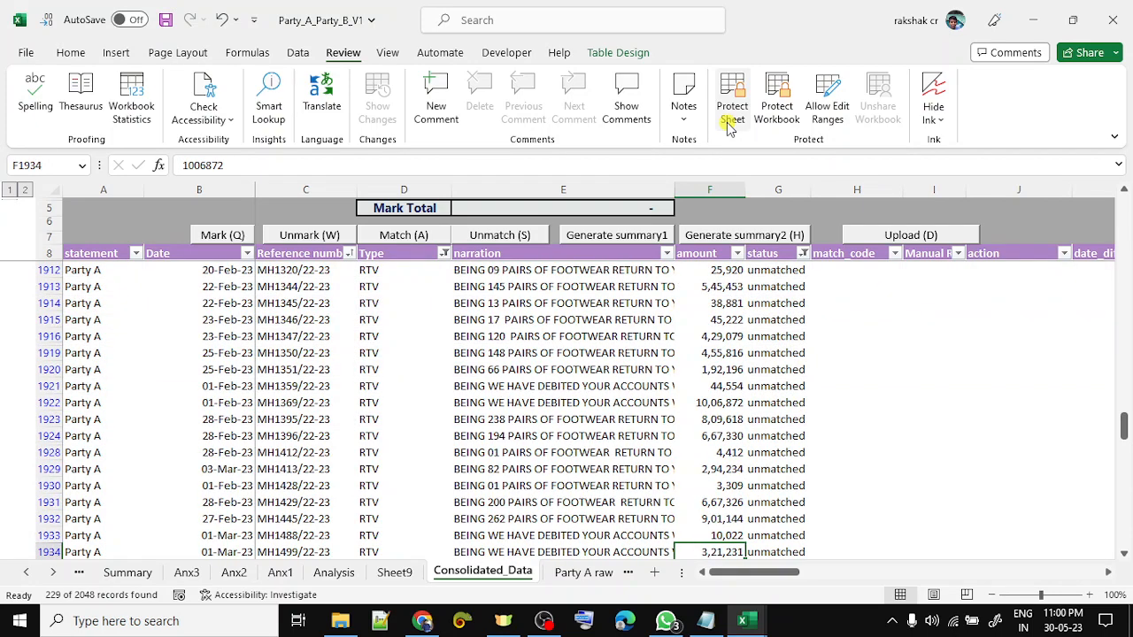
pyautogui.press('Down')
pyautogui.press('Down')
pyautogui.press('Down')
pyautogui.press('Down')
pyautogui.press('Down')
pyautogui.press('Down')
pyautogui.press('Down')
pyautogui.press('Down')
pyautogui.press('Down')
pyautogui.press('Down')
pyautogui.press('Down')
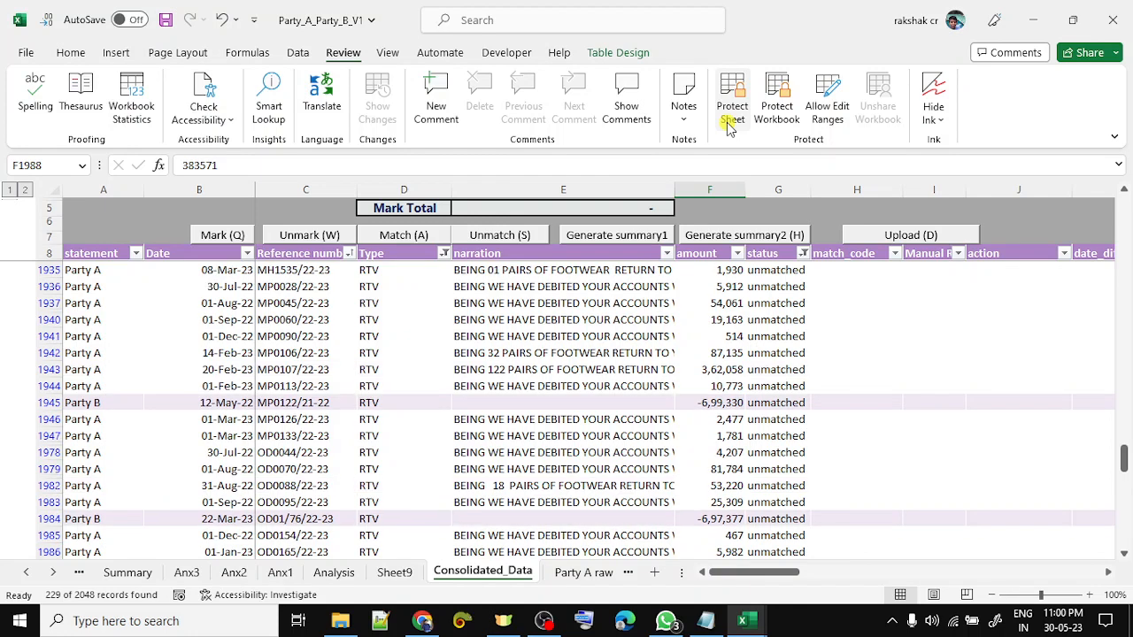
pyautogui.press('Down')
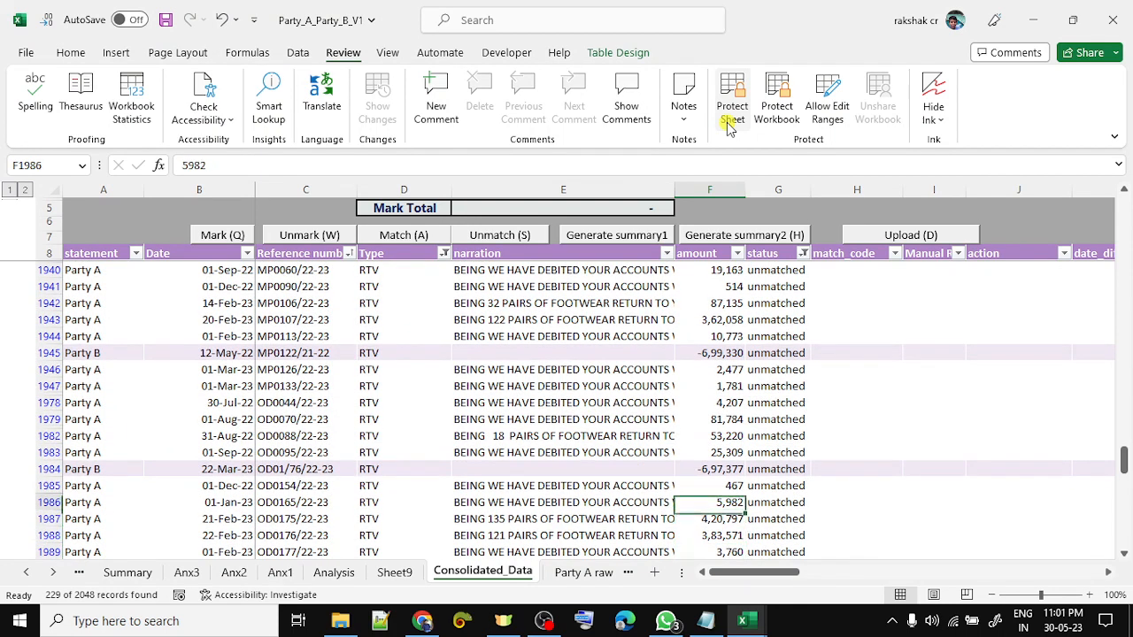
pyautogui.press('Down')
pyautogui.press('Down')
pyautogui.press('Down')
pyautogui.press('Down')
pyautogui.press('Down')
pyautogui.press('Down')
pyautogui.press('Down')
pyautogui.press('Down')
pyautogui.press('Down')
pyautogui.press('Down')
pyautogui.press('Down')
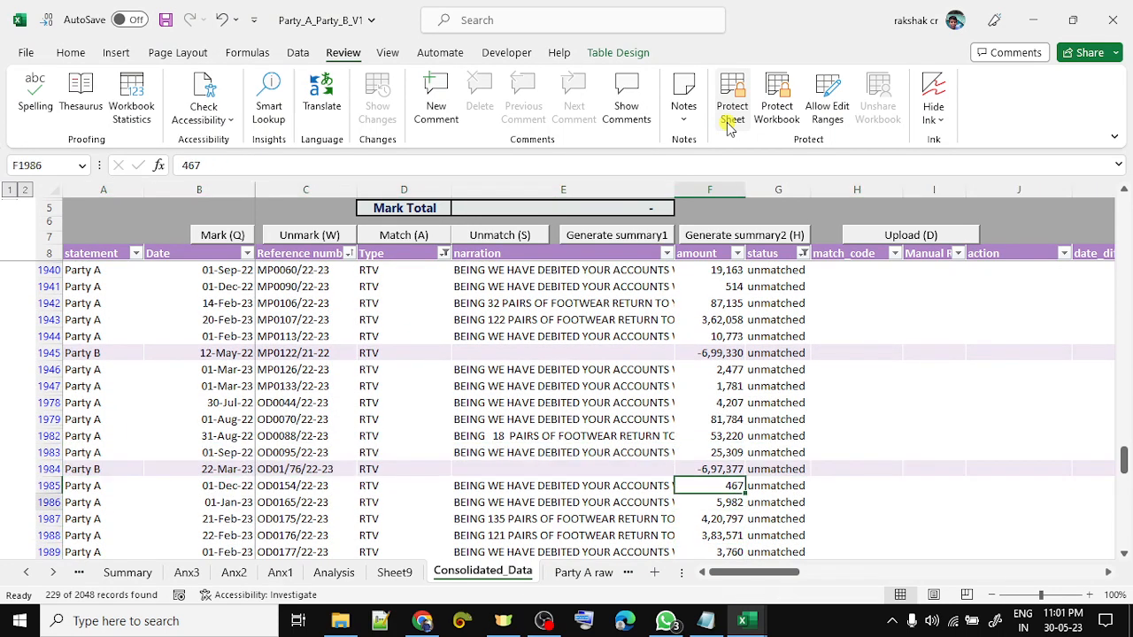
pyautogui.press('Down')
pyautogui.press('Down')
pyautogui.press('Down')
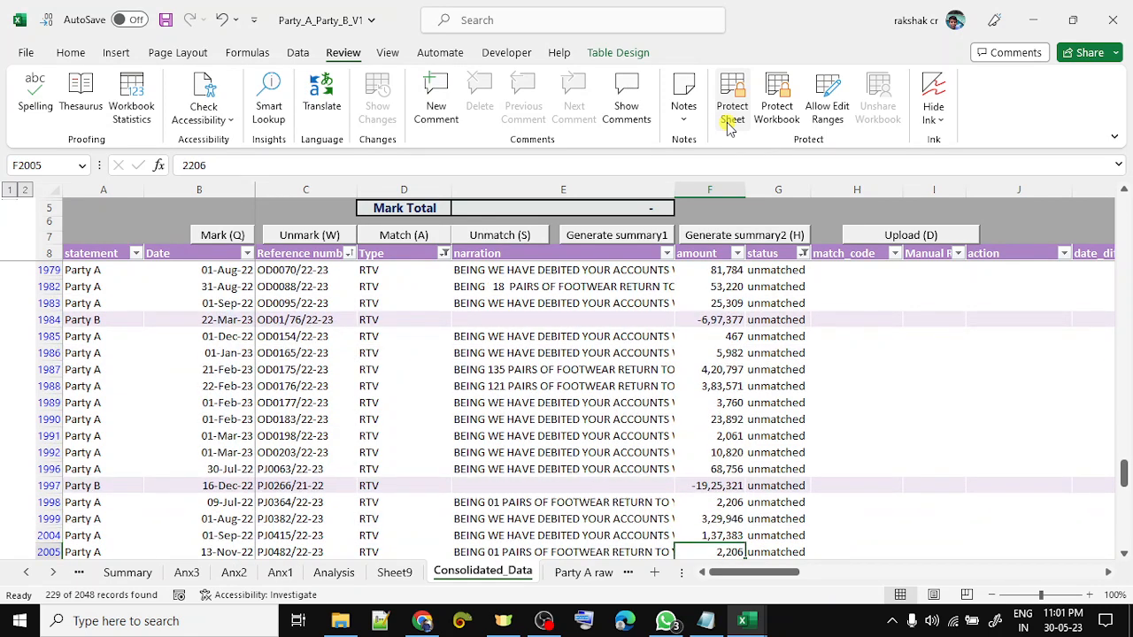
pyautogui.press('Down')
pyautogui.press('Down')
pyautogui.press('Down')
pyautogui.press('Down')
pyautogui.press('Down')
pyautogui.press('Down')
pyautogui.press('Down')
pyautogui.press('Down')
pyautogui.press('Down')
pyautogui.press('Down')
pyautogui.press('Down')
pyautogui.press('Down')
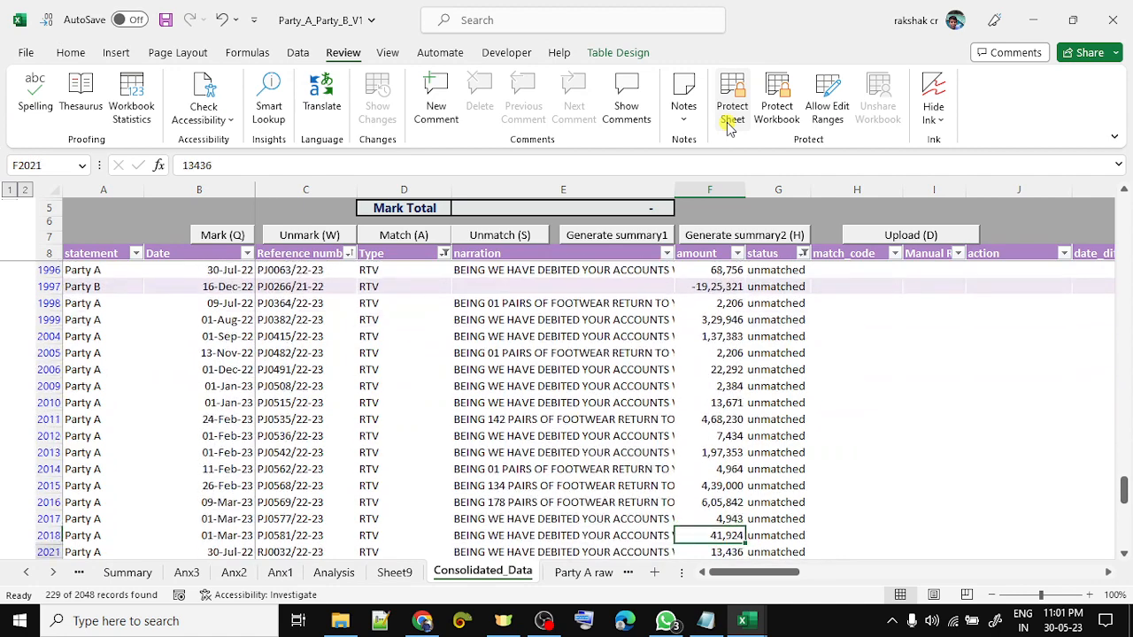
pyautogui.press('Down')
pyautogui.press('Down')
pyautogui.press('Down')
pyautogui.press('Down')
pyautogui.press('Down')
pyautogui.press('Down')
pyautogui.press('Down')
pyautogui.press('Down')
pyautogui.press('Down')
pyautogui.press('Down')
pyautogui.press('Down')
pyautogui.press('Down')
pyautogui.press('Down')
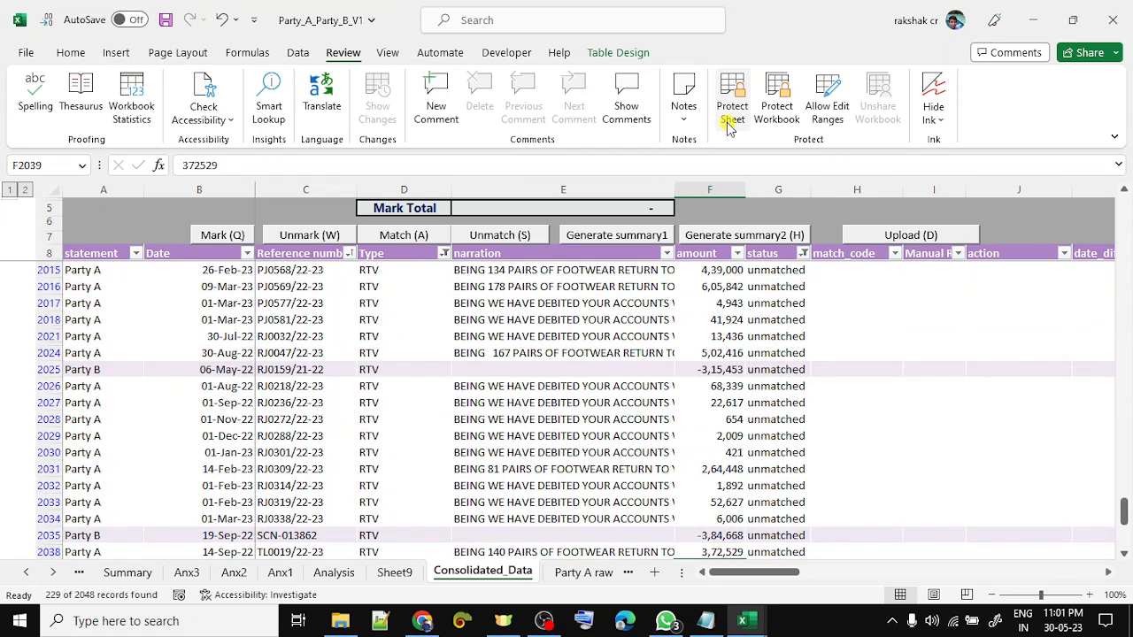
pyautogui.press('Down')
pyautogui.press('Down')
pyautogui.press('Down')
pyautogui.press('Down')
pyautogui.press('Down')
pyautogui.press('Down')
pyautogui.press('Down')
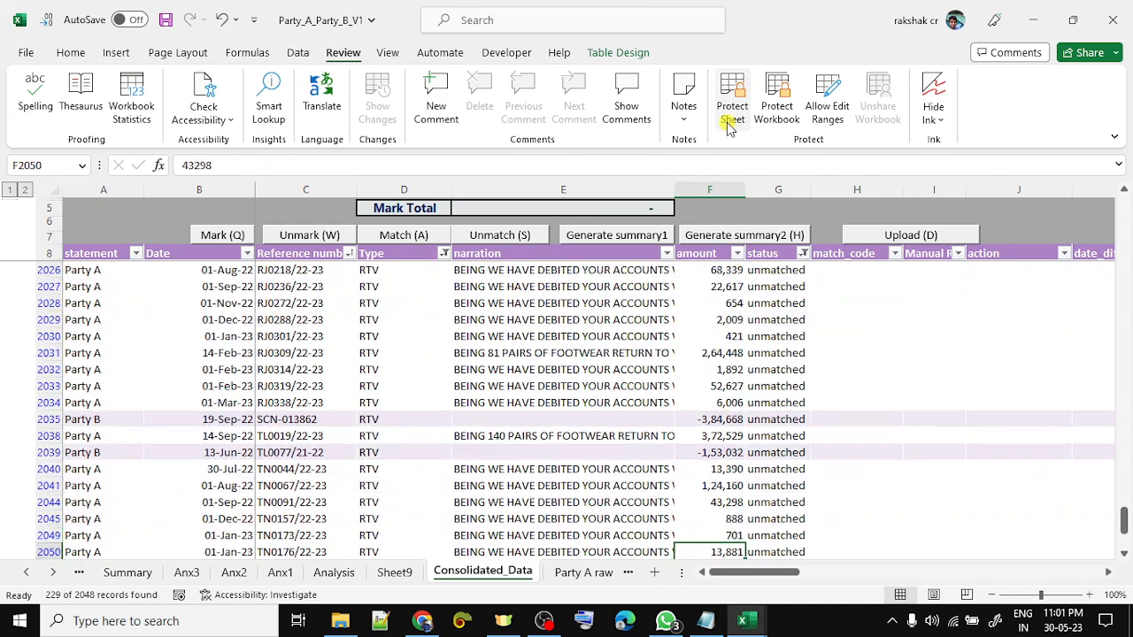
pyautogui.press('Down')
pyautogui.press('Down')
pyautogui.press('Down')
pyautogui.press('Down')
pyautogui.press('Down')
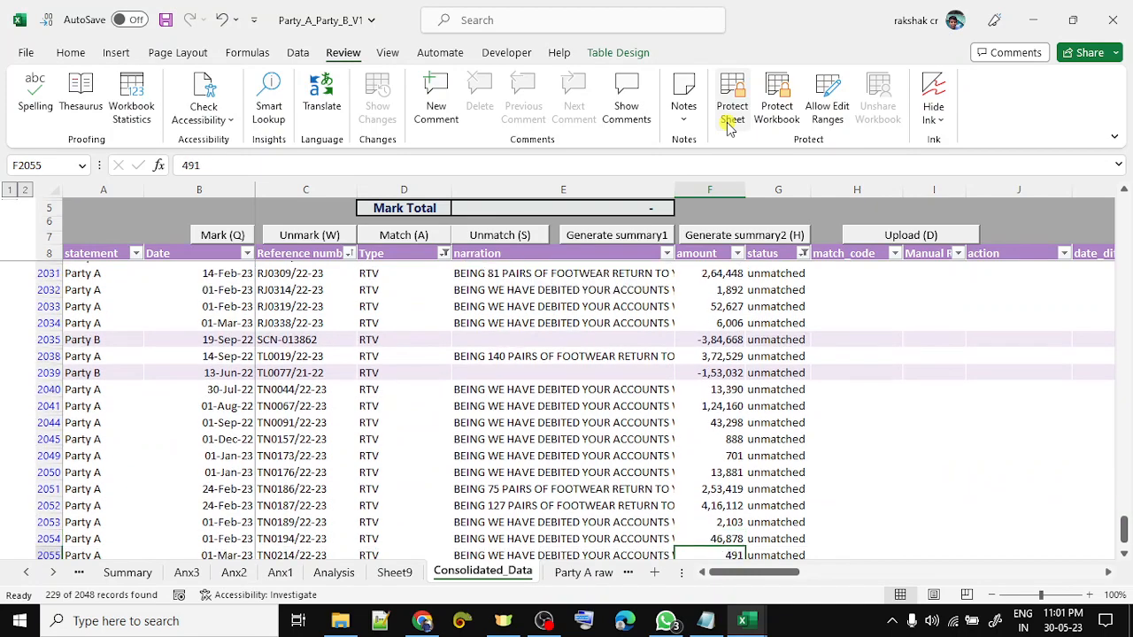
pyautogui.press('Down')
pyautogui.press('Down')
pyautogui.press('Down')
pyautogui.press('Down')
pyautogui.press('Down')
pyautogui.press('Up')
pyautogui.press('Up')
pyautogui.press('Up')
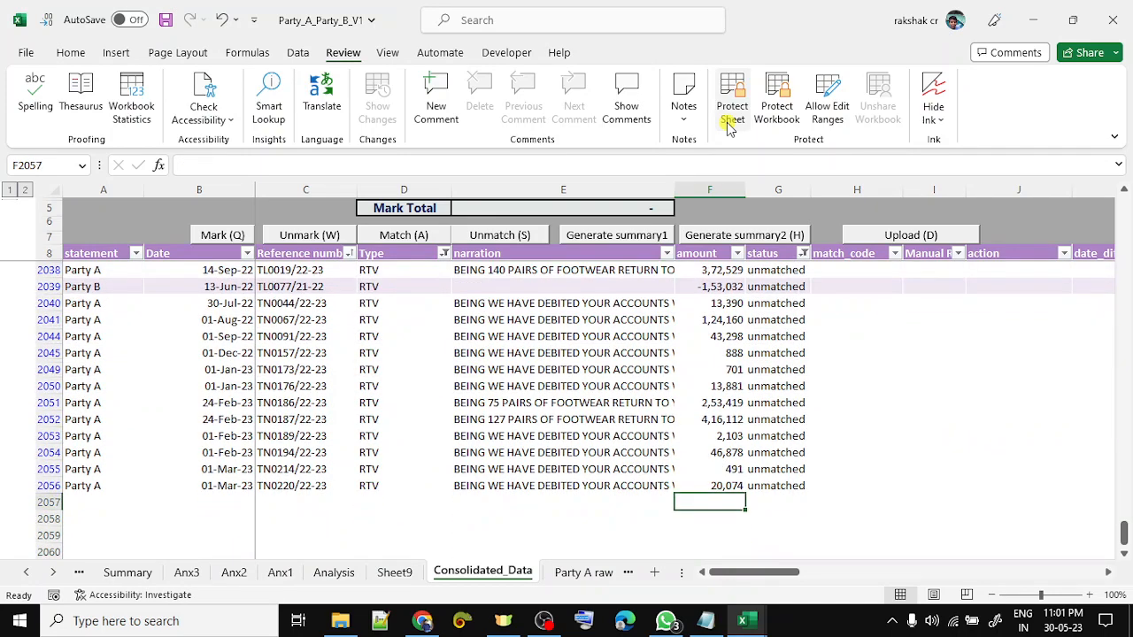
pyautogui.press('Up')
pyautogui.hotkey('ctrl', 'Up')
# - Move along the Consolidated_Data header row from the narration column to status
pyautogui.press('Down')
pyautogui.press('Up')
pyautogui.press('Left')
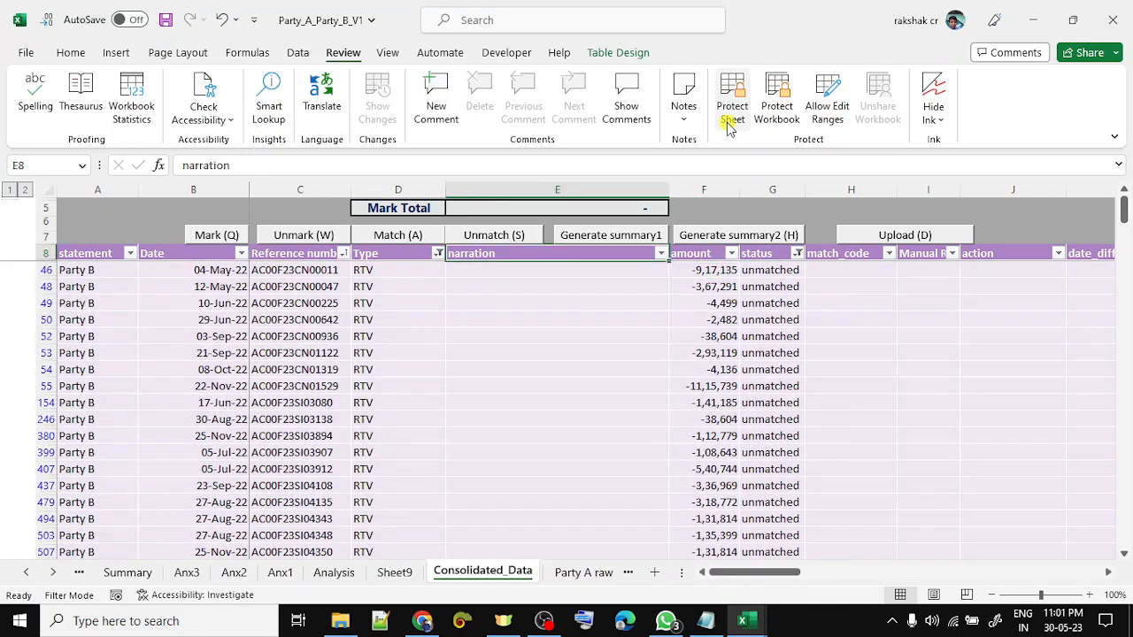
pyautogui.press('Left')
pyautogui.press('Left')
pyautogui.press('Left')
pyautogui.press('Right')
pyautogui.press('Right')
pyautogui.press('Right')
pyautogui.press('Right')
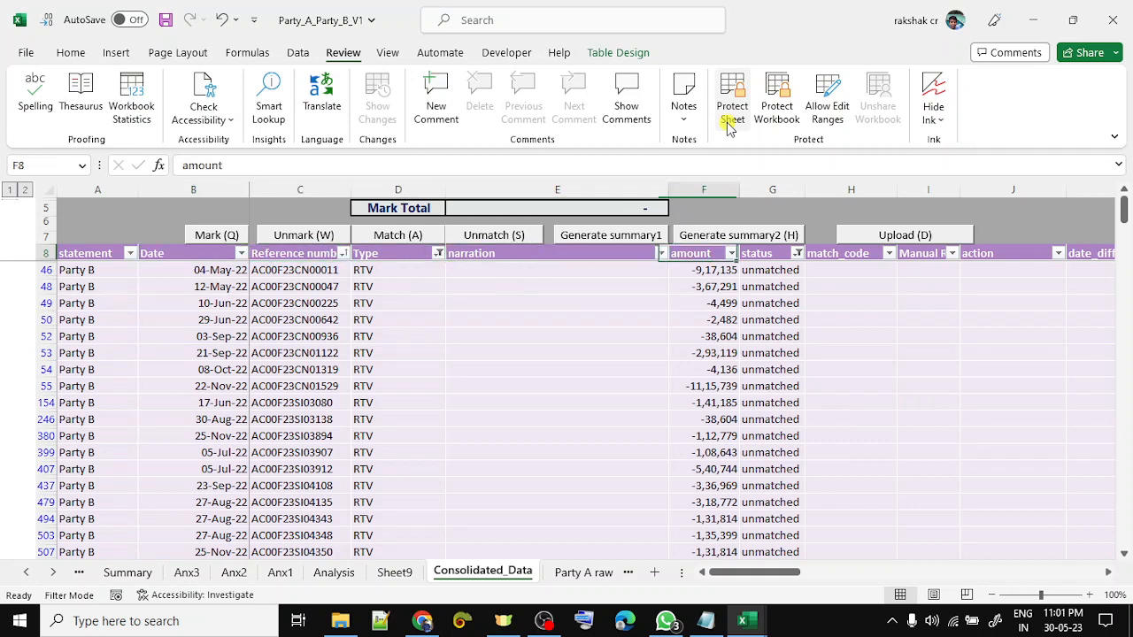
pyautogui.press('Right')
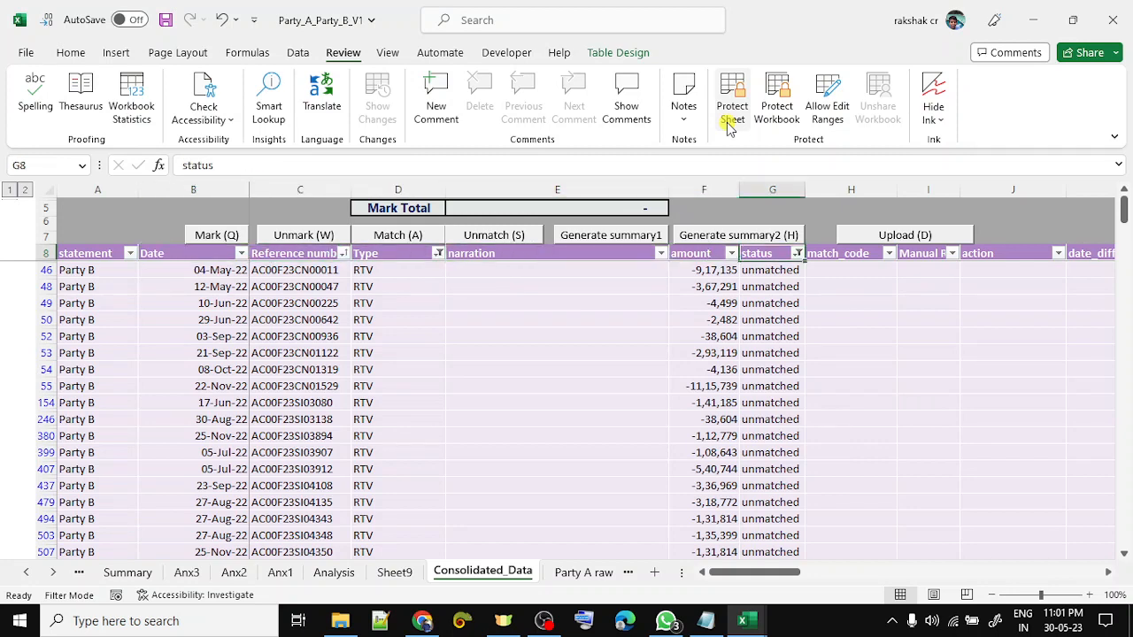
# - On the Analysis pivot, select the RTV sums and the Party B RTV and Sale sums
pyautogui.hotkey('ctrl', 'pageup')
pyautogui.hotkey('ctrl', 'pageup')
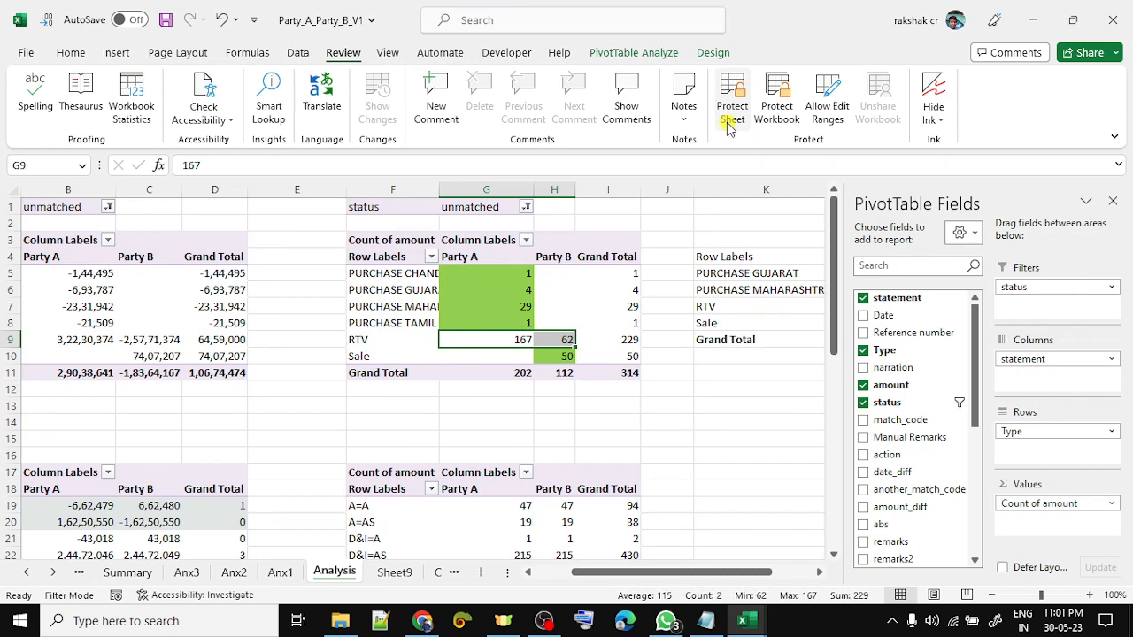
pyautogui.press('Right')
pyautogui.press('Left')
pyautogui.press('Left')
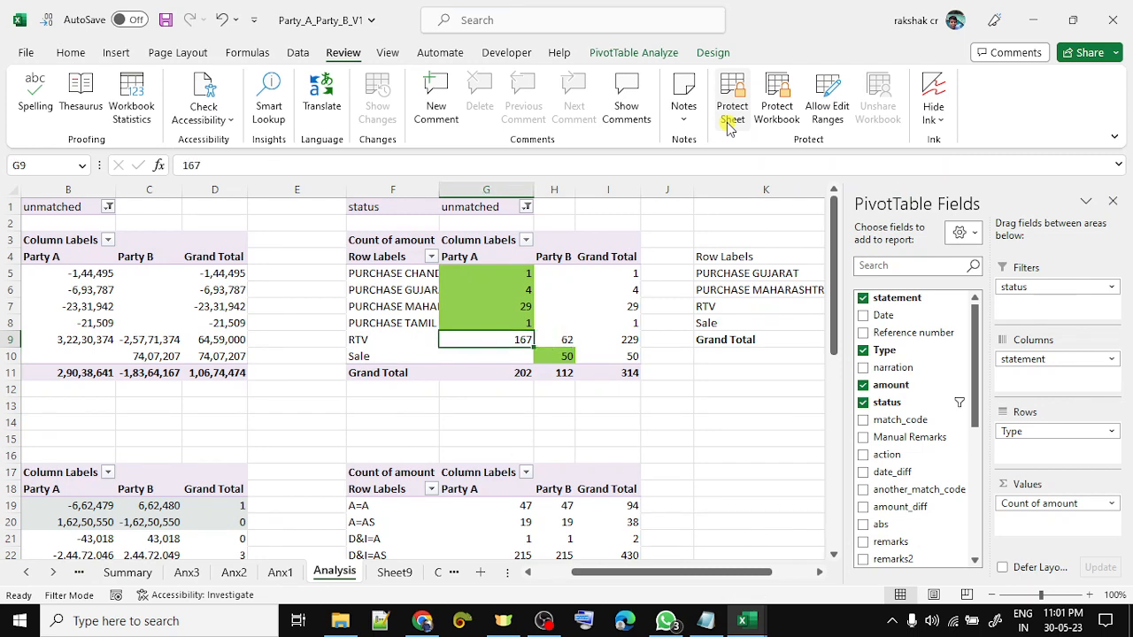
pyautogui.press('Home')
pyautogui.press('Right')
pyautogui.hotkey('shift', 'Right')
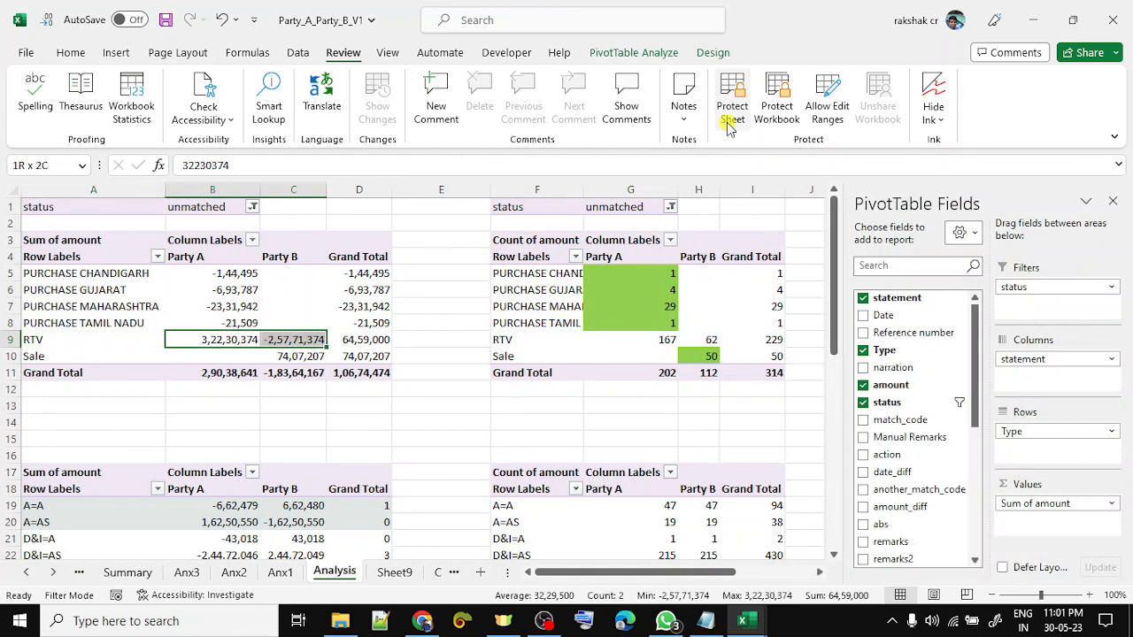
pyautogui.press('Right')
pyautogui.hotkey('shift', 'Down')
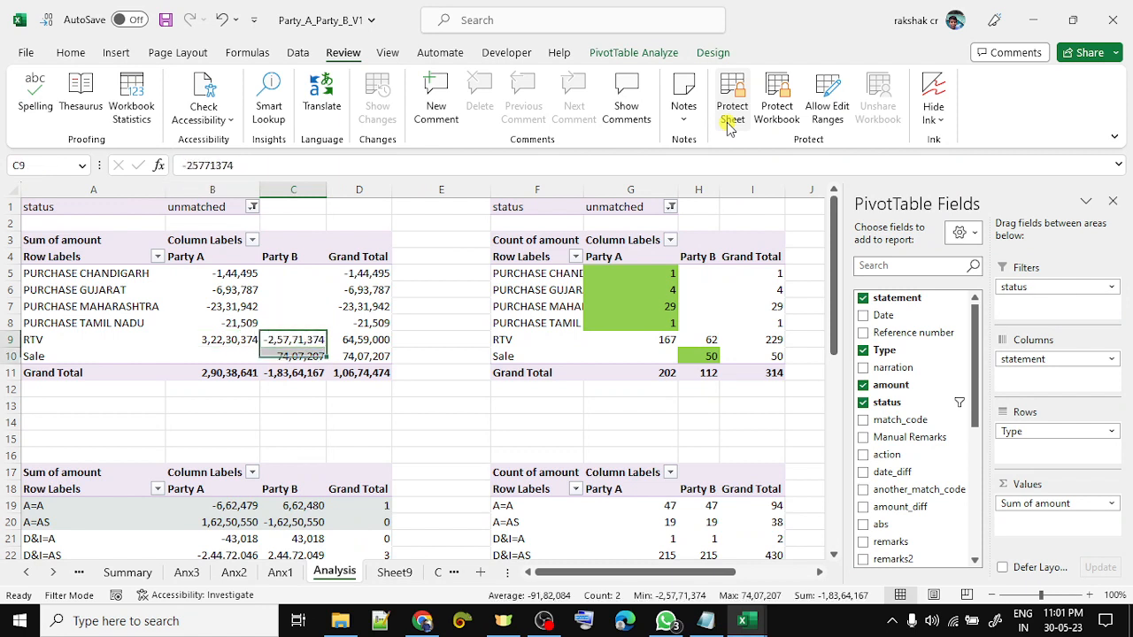
# - Reselect the Party B RTV and Sale sums, then return past Sheet9 to Consolidated_Data
pyautogui.hotkey('ctrl', 'space')
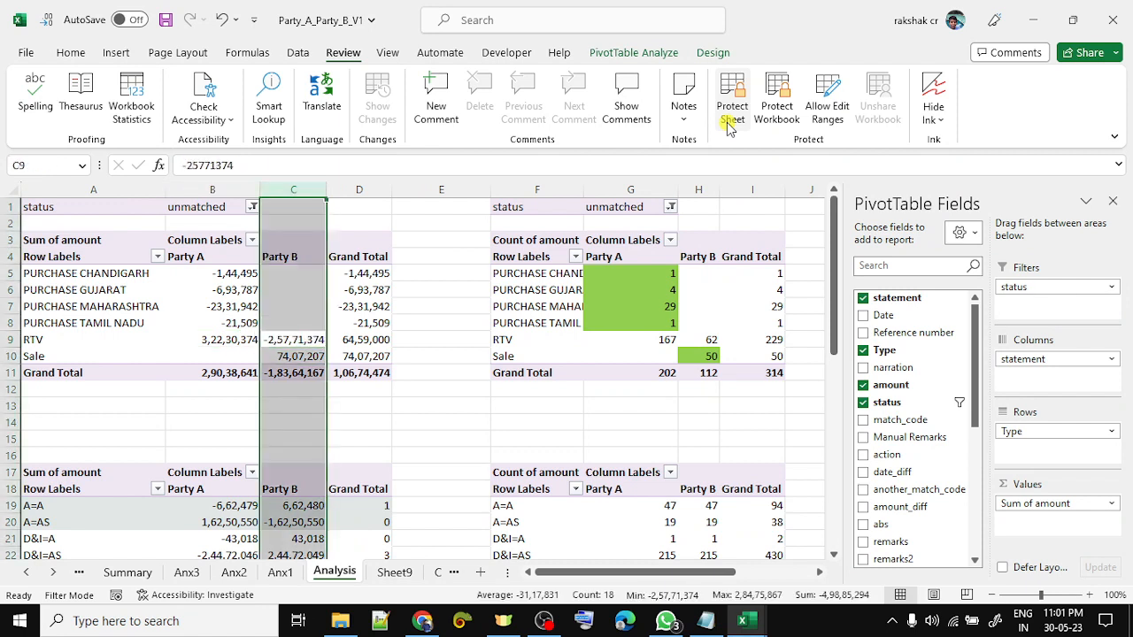
pyautogui.press('Up')
pyautogui.press('Down')
pyautogui.hotkey('shift', 'Down')
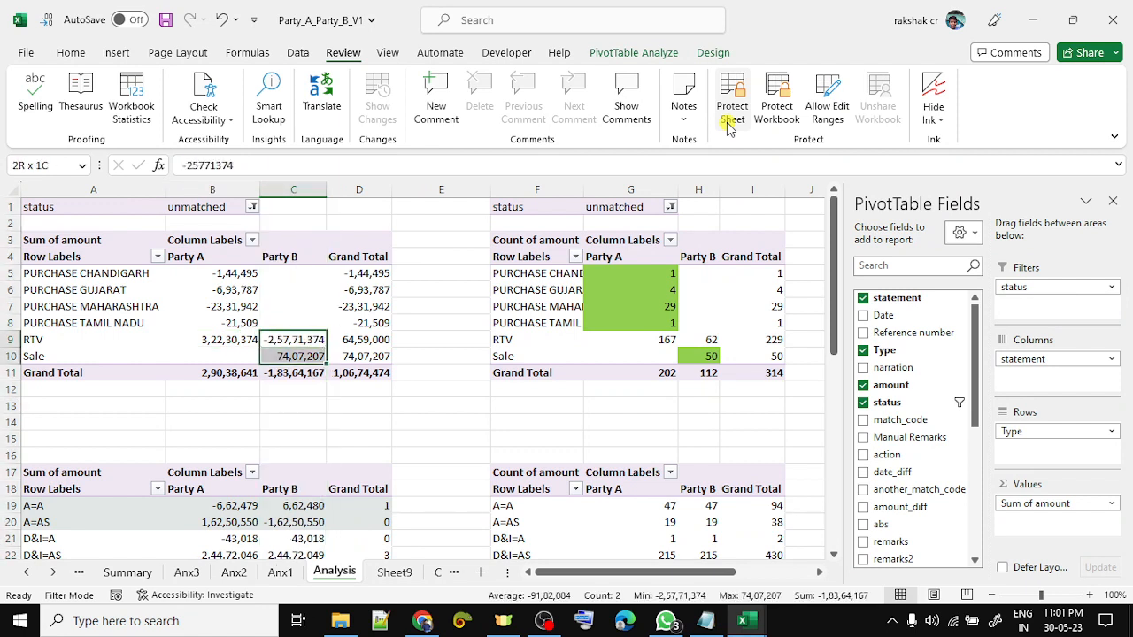
pyautogui.hotkey('ctrl', 'pagedown')
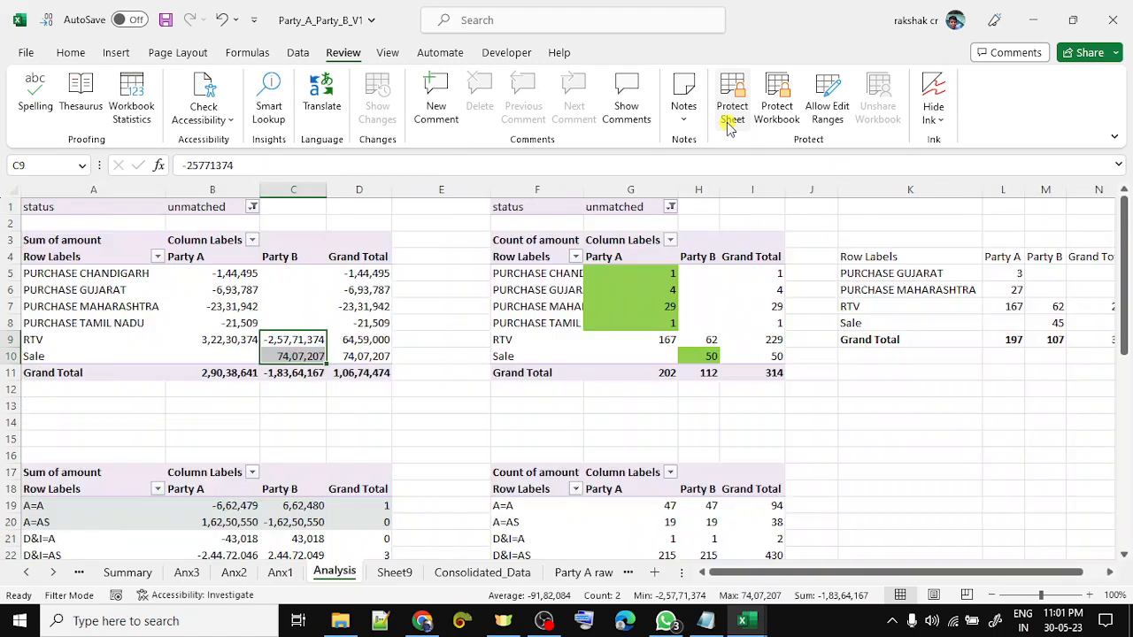
pyautogui.hotkey('ctrl', 'pagedown')
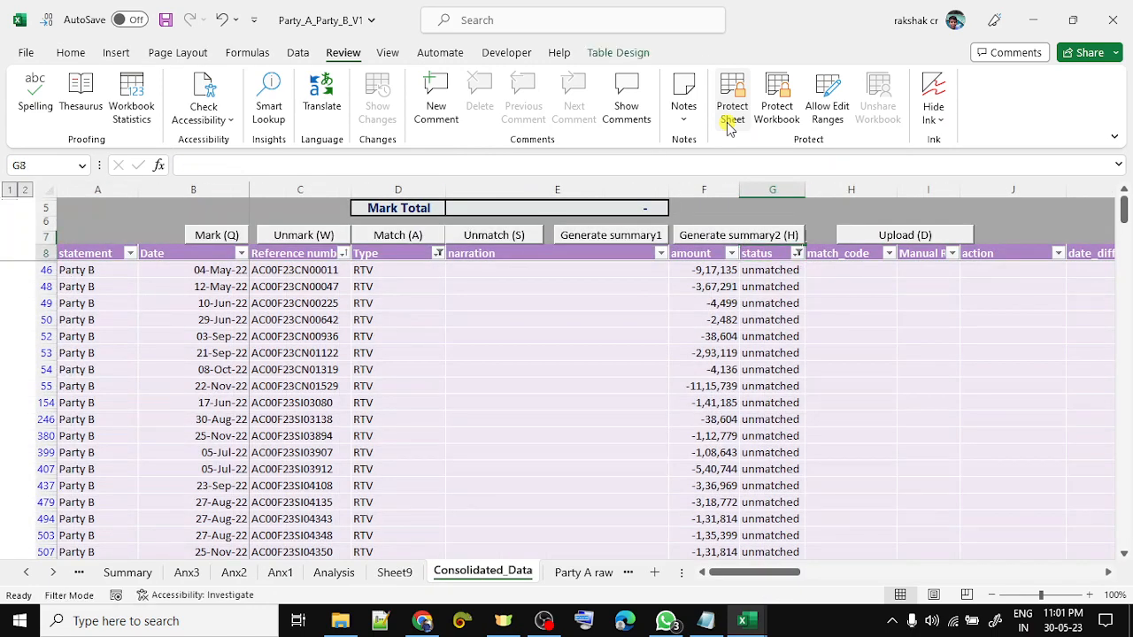
# - Clear the Type column filter in the Consolidated_Data table
pyautogui.press('Down')
pyautogui.press('Up')
pyautogui.press('Left')
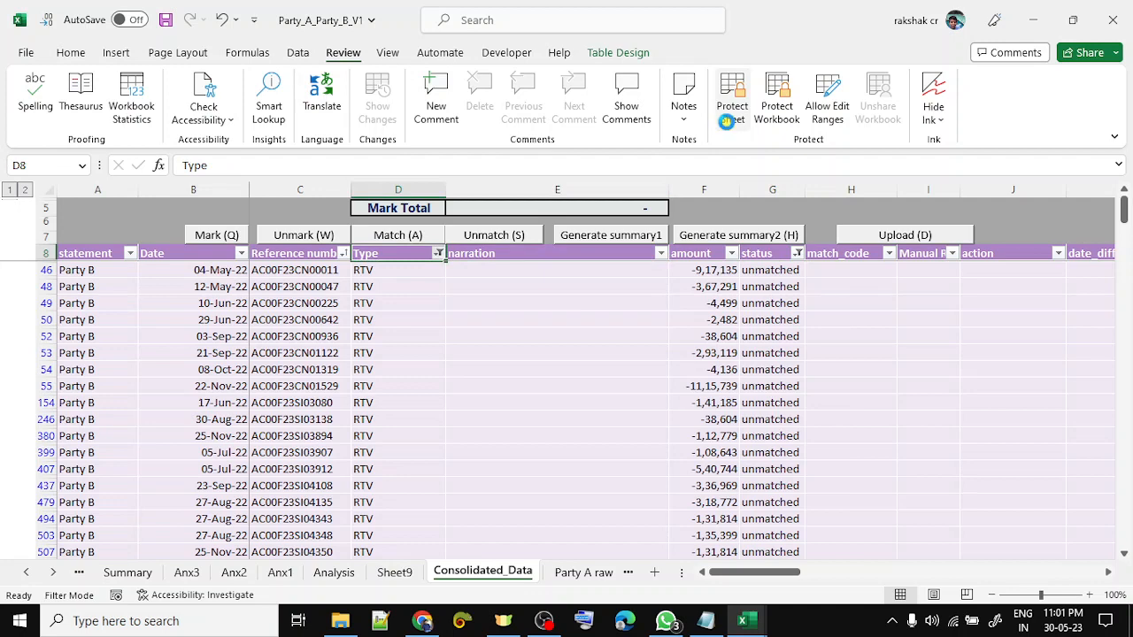
pyautogui.hotkey('alt', 'Down')
pyautogui.press('c')
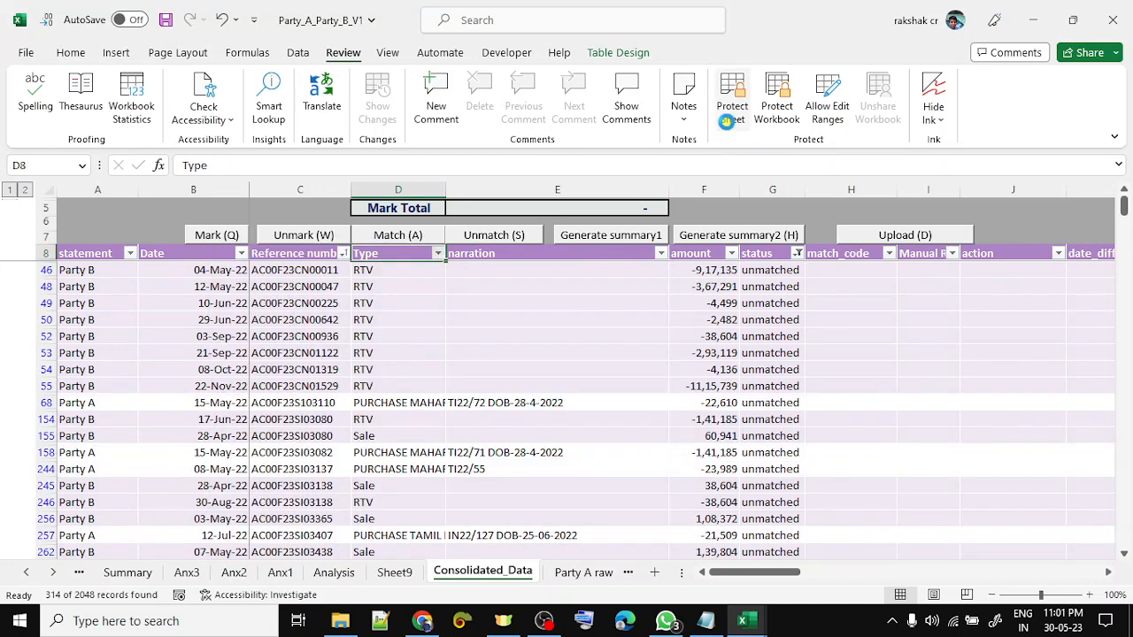
pyautogui.hotkey('alt', 'Down')
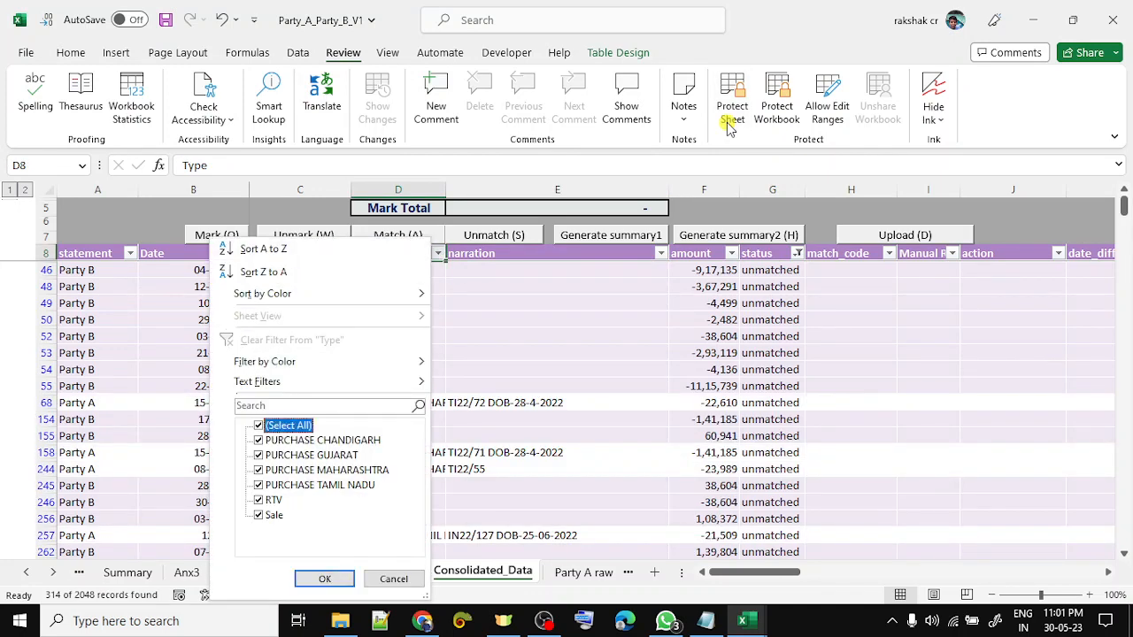
pyautogui.press('Escape')
# - Filter the statement column to Party B only, leaving 112 of 2048 records
pyautogui.press('Left')
pyautogui.press('Left')
pyautogui.press('Left')
pyautogui.hotkey('alt', 'Down')
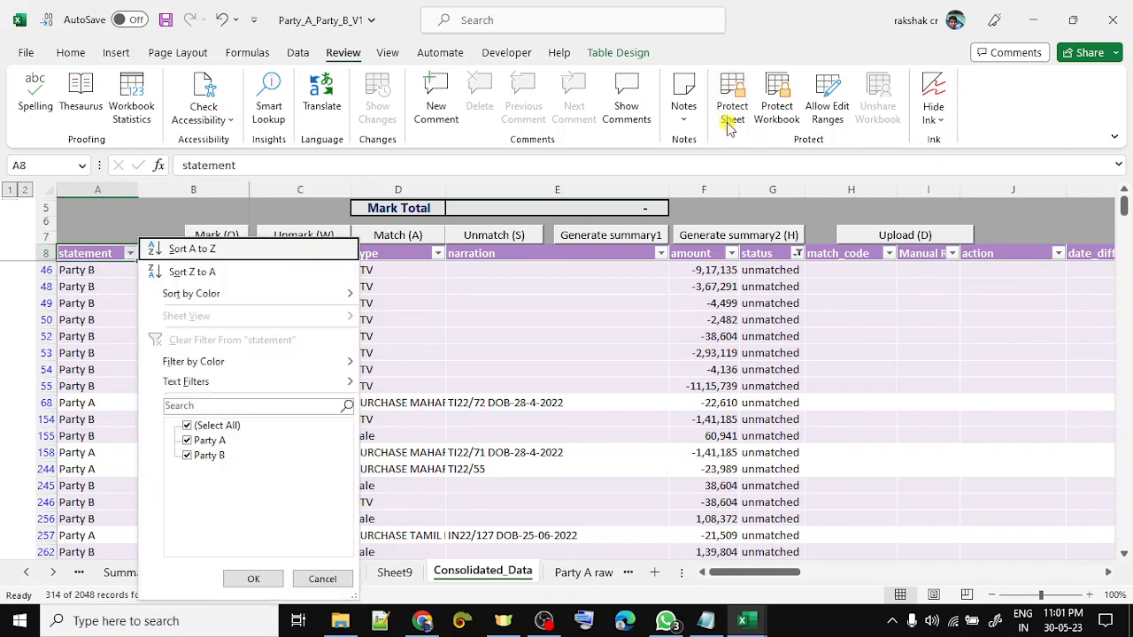
pyautogui.press('e')
pyautogui.press('Down')
pyautogui.press('Down')
pyautogui.press('Up')
pyautogui.press('space')
pyautogui.press('Down')
pyautogui.press('Down')
pyautogui.press('space')
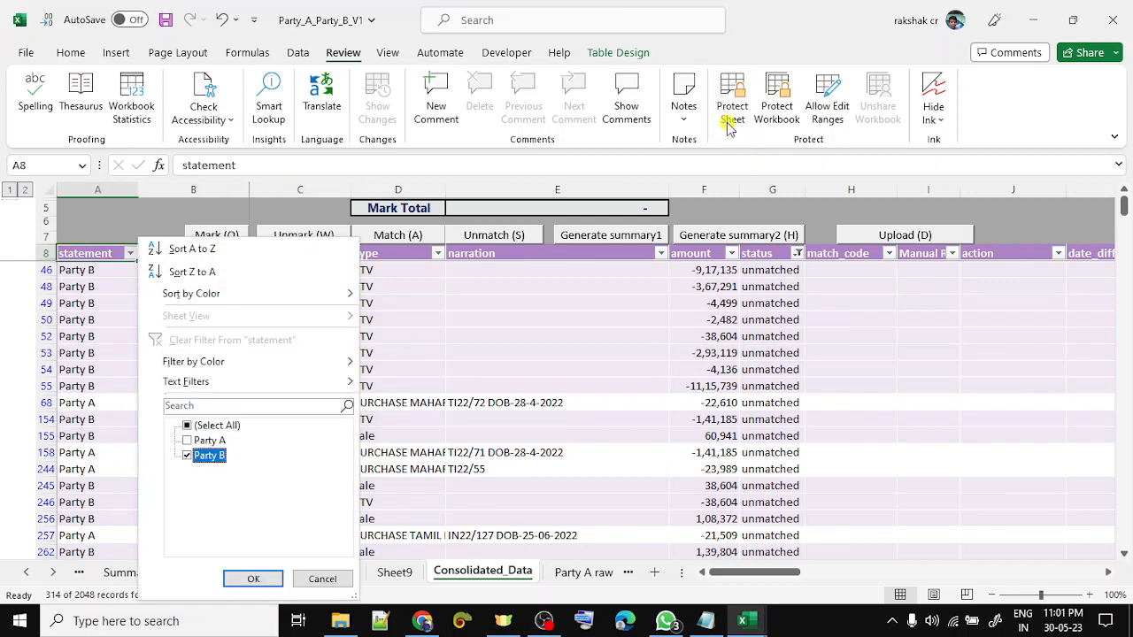
pyautogui.press('Return')
pyautogui.press('Down')
pyautogui.press('Up')
pyautogui.press('Right')
pyautogui.press('Right')
pyautogui.press('Right')
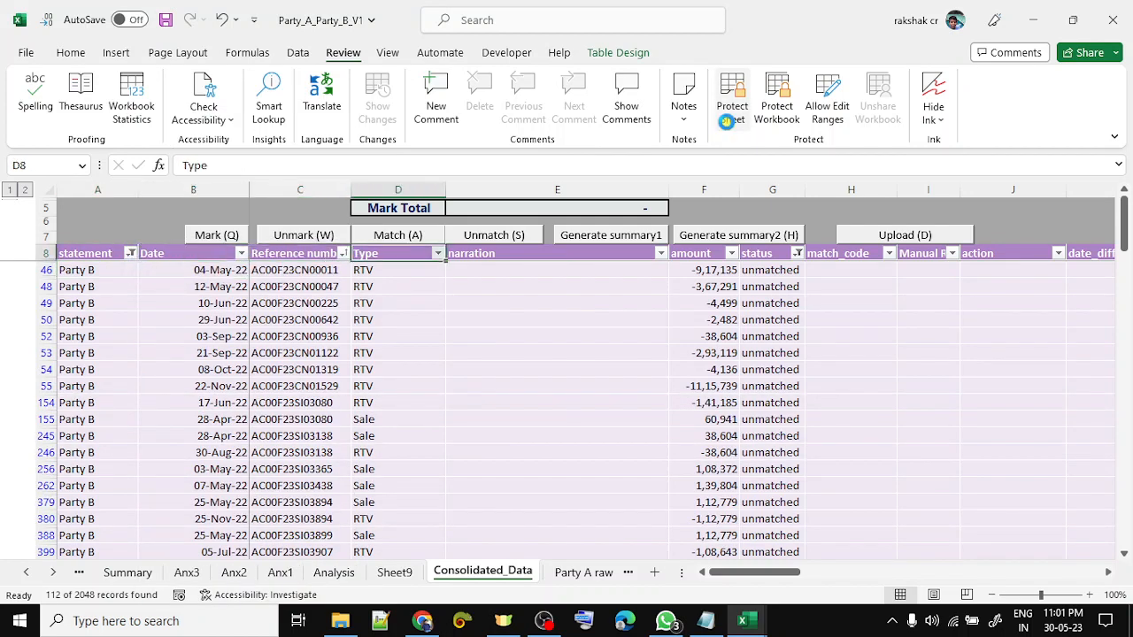
# - Browse the filtered Party B references, narrations and amounts
pyautogui.hotkey('alt', 'Down')
pyautogui.press('Down')
pyautogui.press('Down')
pyautogui.press('Down')
pyautogui.press('Down')
pyautogui.press('Down')
pyautogui.press('Down')
pyautogui.press('Down')
pyautogui.press('Escape')
pyautogui.press('Down')
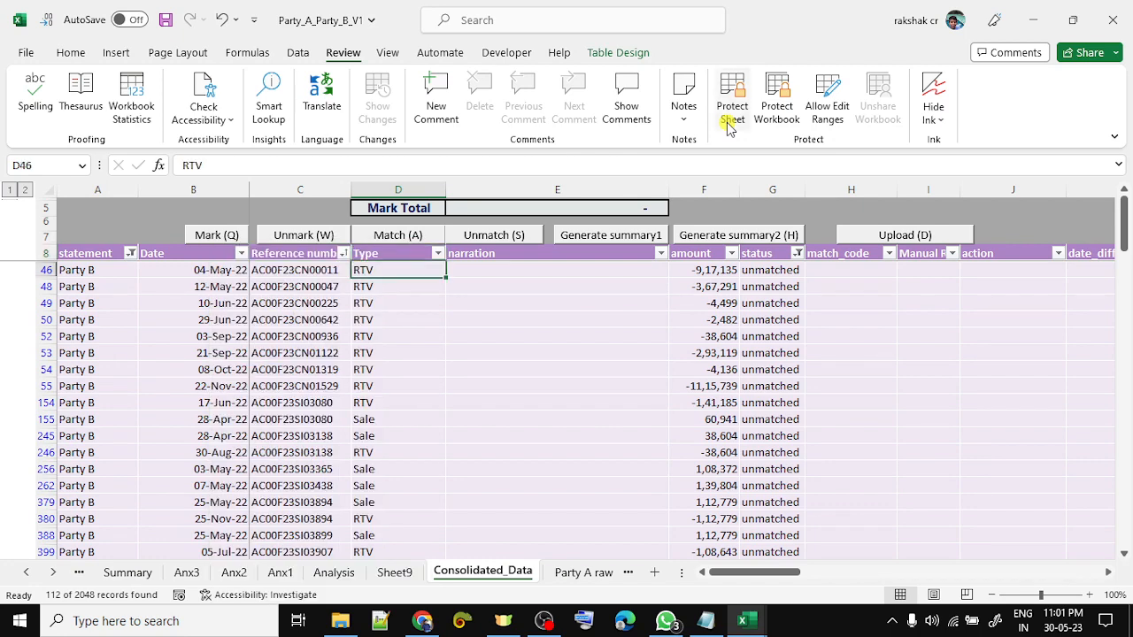
pyautogui.press('Up')
pyautogui.press('Left')
pyautogui.press('Down')
pyautogui.press('Down')
pyautogui.press('Down')
pyautogui.press('Down')
pyautogui.press('Down')
pyautogui.press('Down')
pyautogui.press('Down')
pyautogui.press('Down')
pyautogui.press('Down')
pyautogui.press('Down')
pyautogui.press('Down')
pyautogui.press('Down')
pyautogui.press('Down')
pyautogui.press('Down')
pyautogui.press('Down')
pyautogui.press('Down')
pyautogui.press('Down')
pyautogui.press('Down')
pyautogui.press('Down')
pyautogui.press('Down')
pyautogui.press('Down')
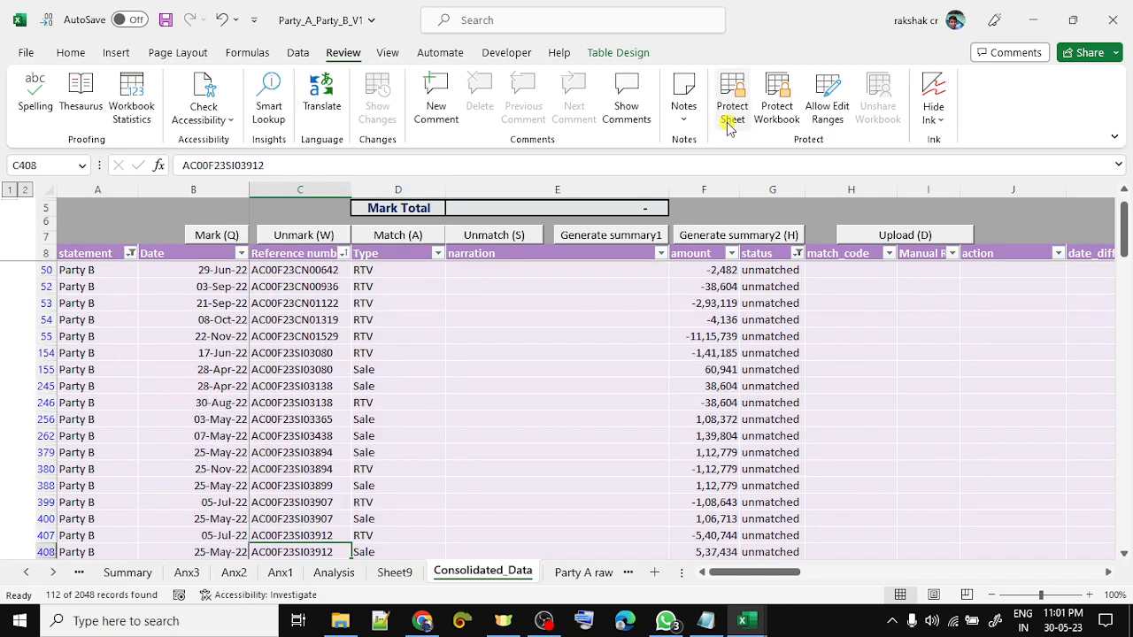
pyautogui.press('Down')
pyautogui.press('Down')
pyautogui.press('Down')
pyautogui.press('Down')
pyautogui.press('Down')
pyautogui.press('Down')
pyautogui.press('Down')
pyautogui.press('Down')
pyautogui.press('Down')
pyautogui.press('Down')
pyautogui.press('Down')
pyautogui.press('Down')
pyautogui.press('Down')
pyautogui.press('Down')
pyautogui.press('Down')
pyautogui.press('Down')
pyautogui.press('Down')
pyautogui.press('Down')
pyautogui.press('Down')
pyautogui.press('Down')
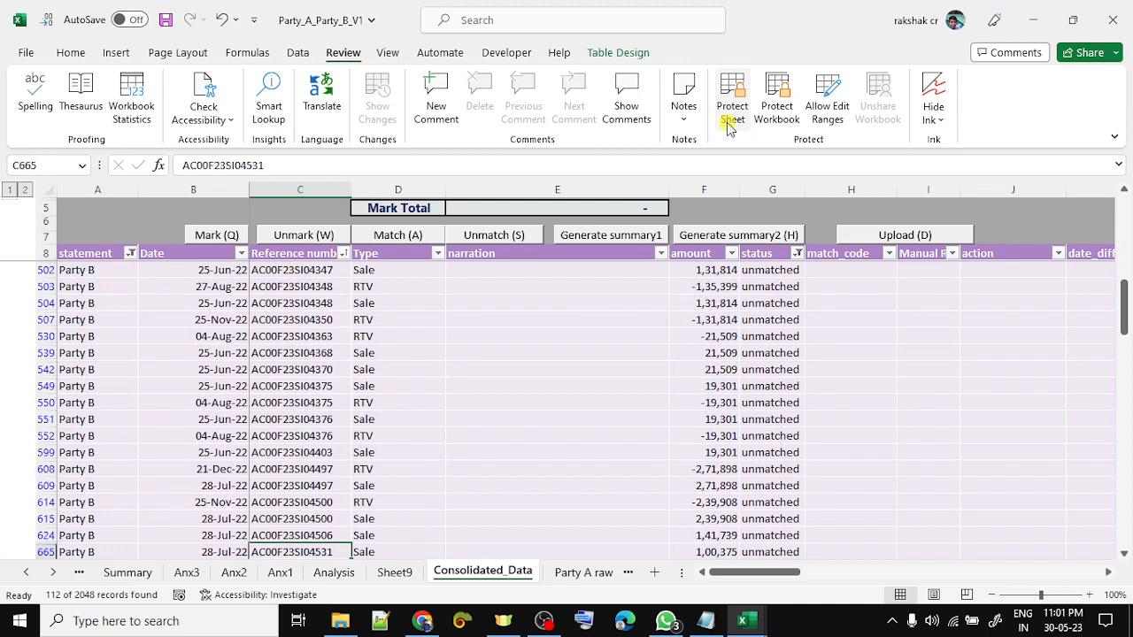
pyautogui.press('Down')
pyautogui.press('Down')
pyautogui.press('Down')
pyautogui.press('Down')
pyautogui.press('Up')
pyautogui.press('Up')
pyautogui.hotkey('ctrl', 'Up')
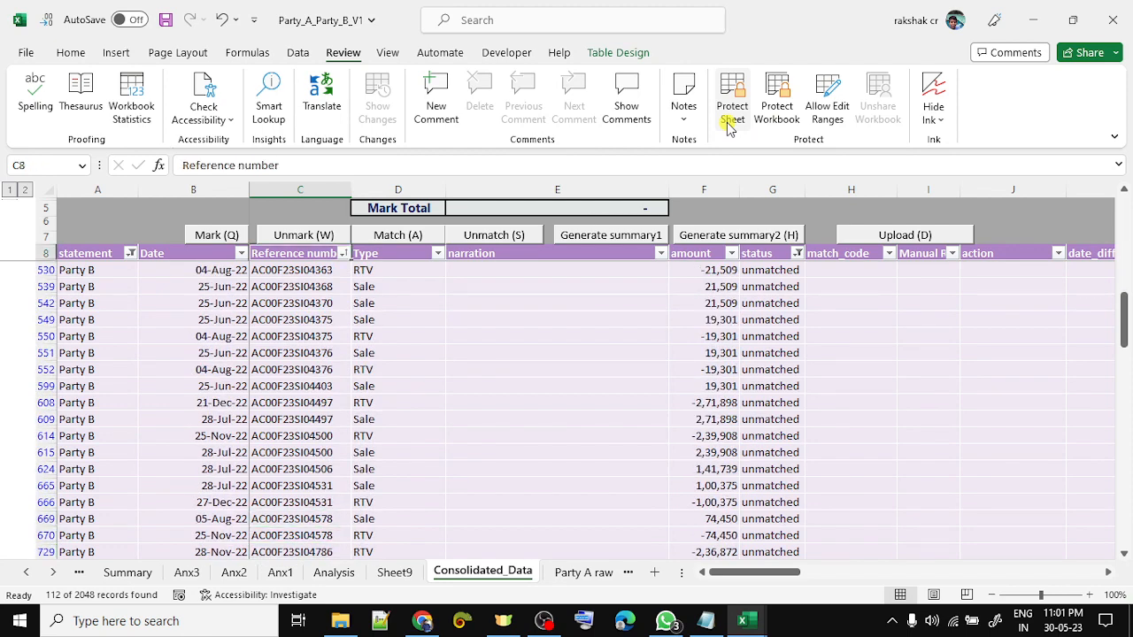
pyautogui.press('Down')
pyautogui.press('Right')
pyautogui.press('Right')
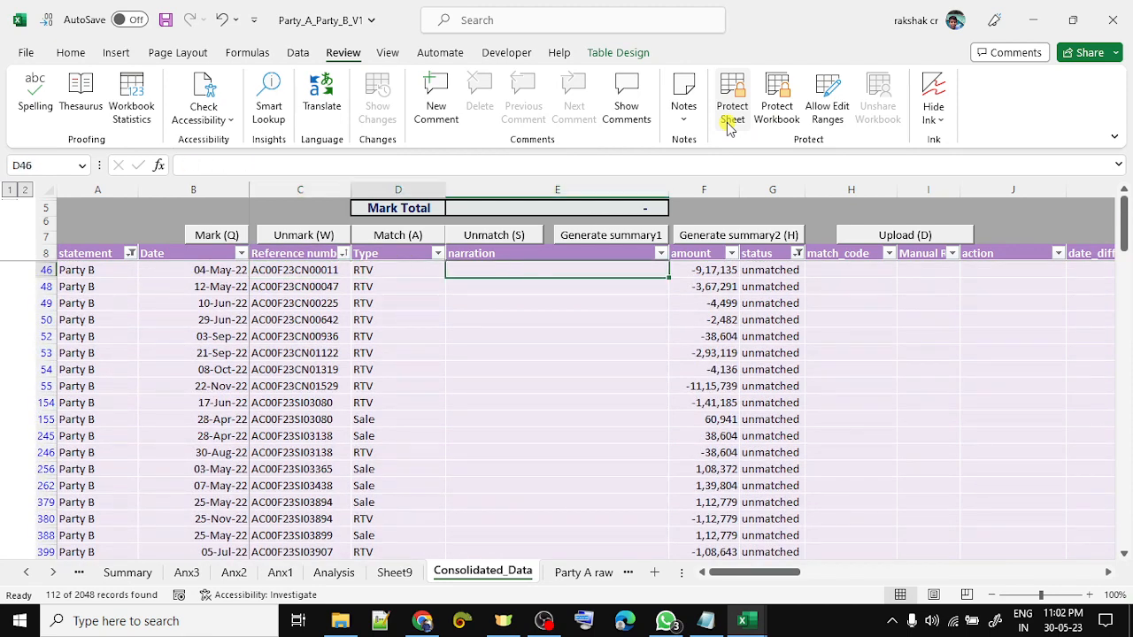
pyautogui.press('Right')
pyautogui.press('Down')
pyautogui.hotkey('ctrl', 'Up')
pyautogui.press('Left')
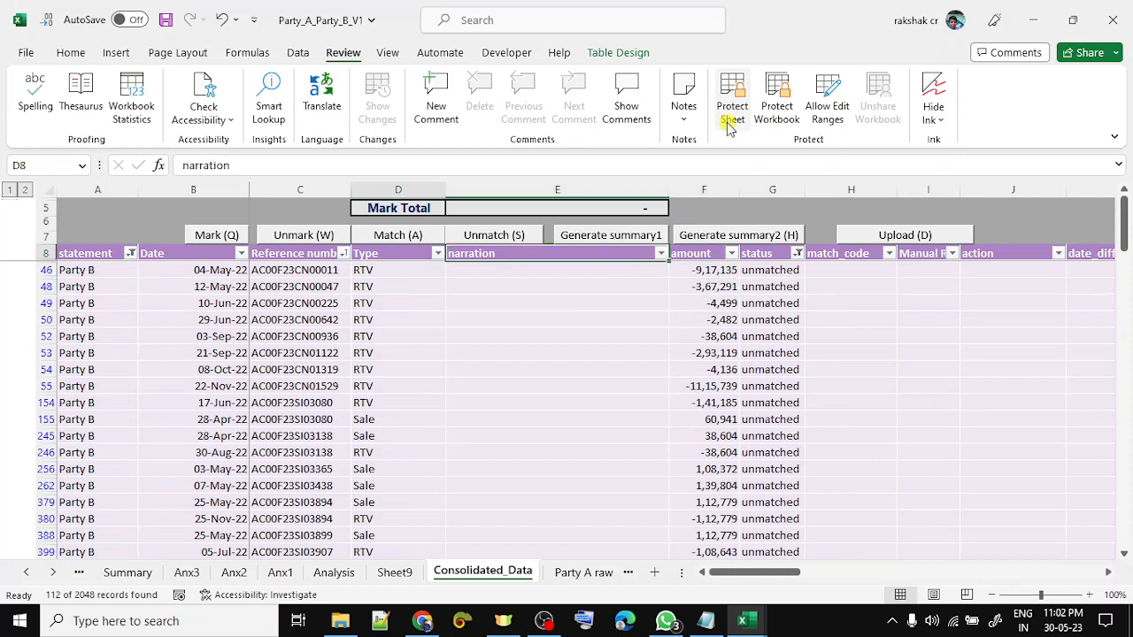
pyautogui.press('Left')
pyautogui.press('Left')
pyautogui.press('Left')
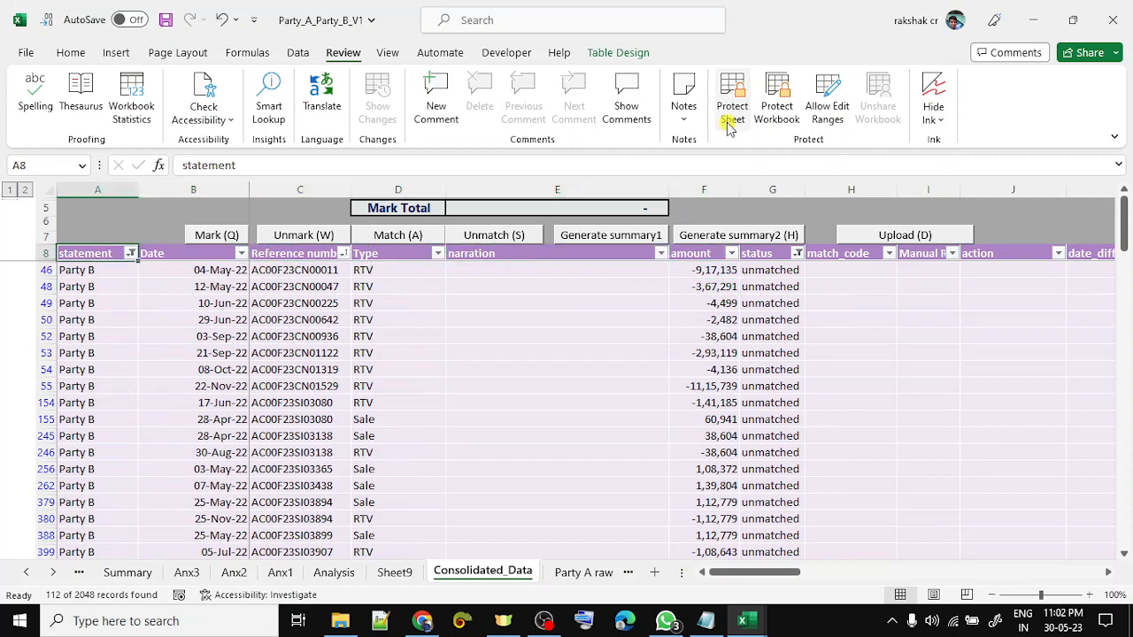
# - Compare candidate row pairs 379–380, 245–246 and 154–155 by selecting each
pyautogui.press('Right')
pyautogui.press('Down')
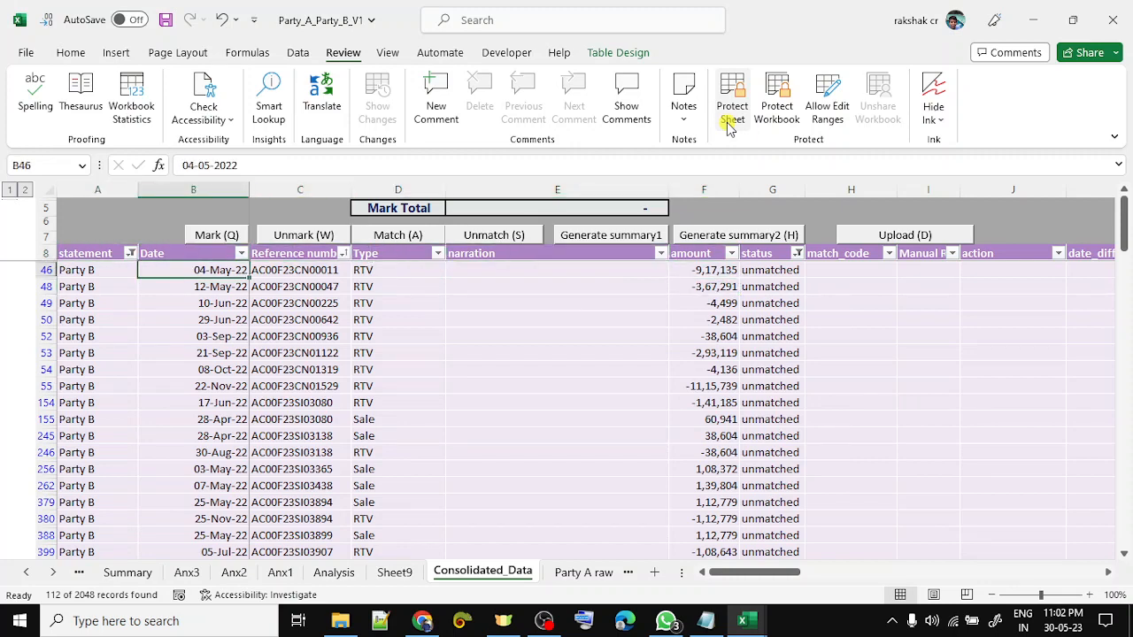
pyautogui.press('Down')
pyautogui.press('Down')
pyautogui.press('Down')
pyautogui.press('Down')
pyautogui.press('Down')
pyautogui.press('Down')
pyautogui.press('Down')
pyautogui.press('Down')
pyautogui.press('Down')
pyautogui.press('Right')
pyautogui.press('Down')
pyautogui.press('Down')
pyautogui.press('Down')
pyautogui.press('Down')
pyautogui.press('Down')
pyautogui.press('Down')
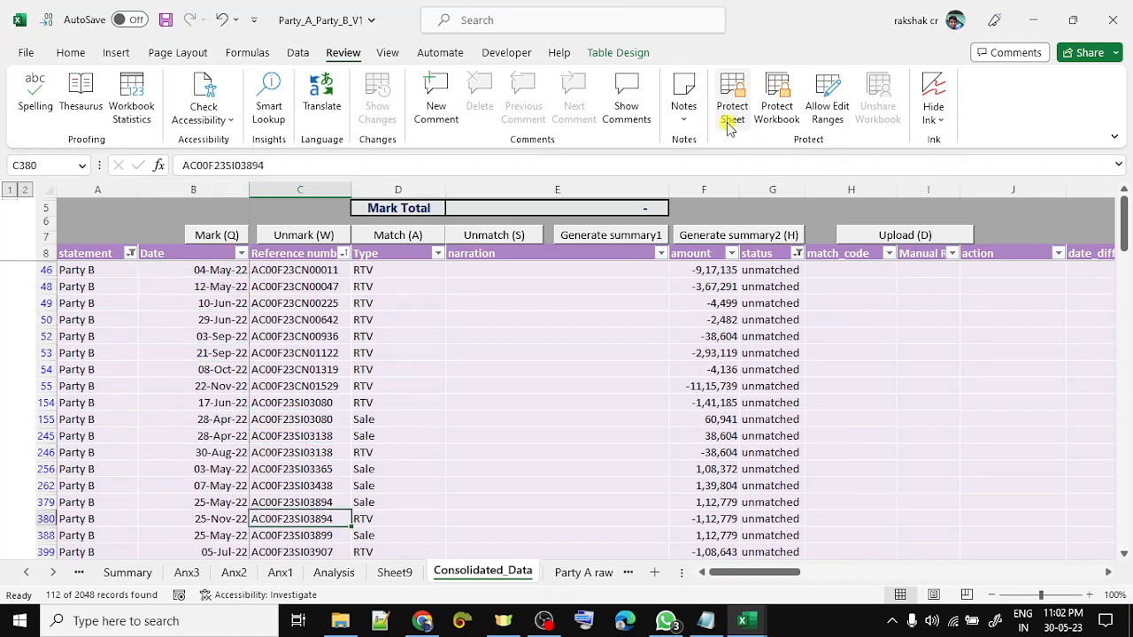
pyautogui.press('Up')
pyautogui.hotkey('shift', 'space')
pyautogui.press('Up')
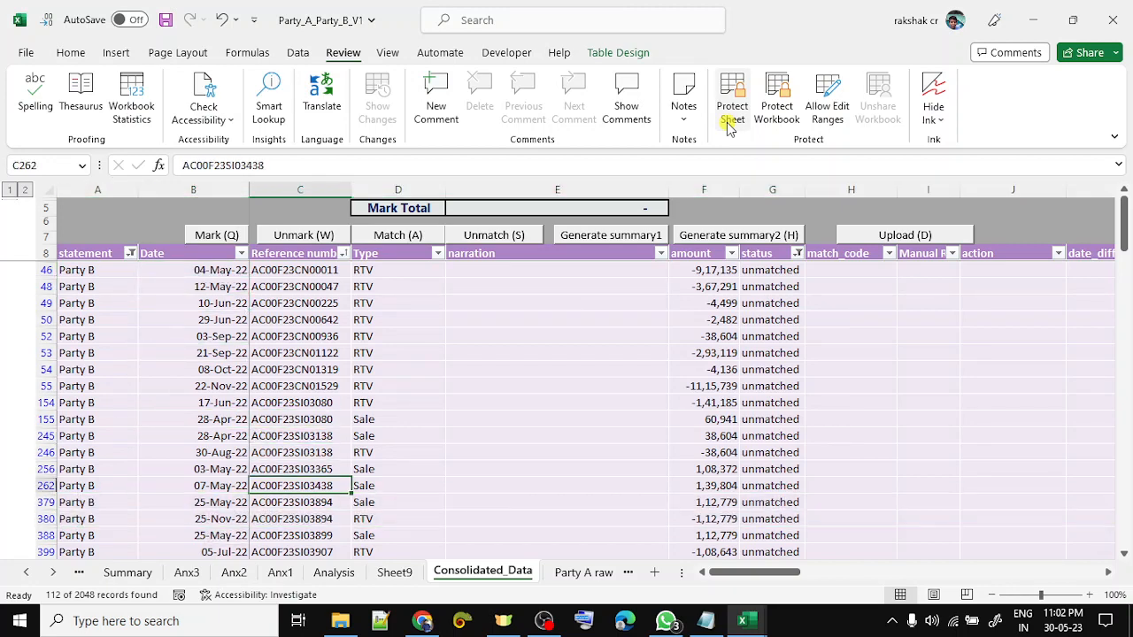
pyautogui.press('Up')
pyautogui.press('Up')
pyautogui.press('Up')
pyautogui.hotkey('shift', 'space')
pyautogui.hotkey('shift', 'Down')
pyautogui.press('Up')
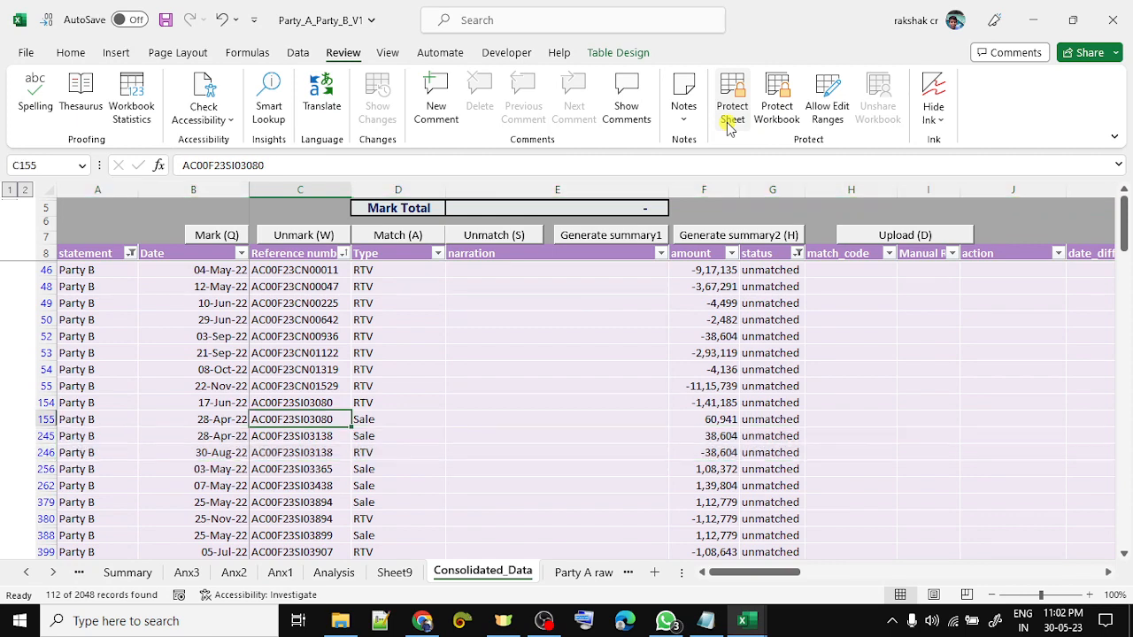
pyautogui.press('Up')
pyautogui.hotkey('shift', 'space')
pyautogui.hotkey('shift', 'Down')
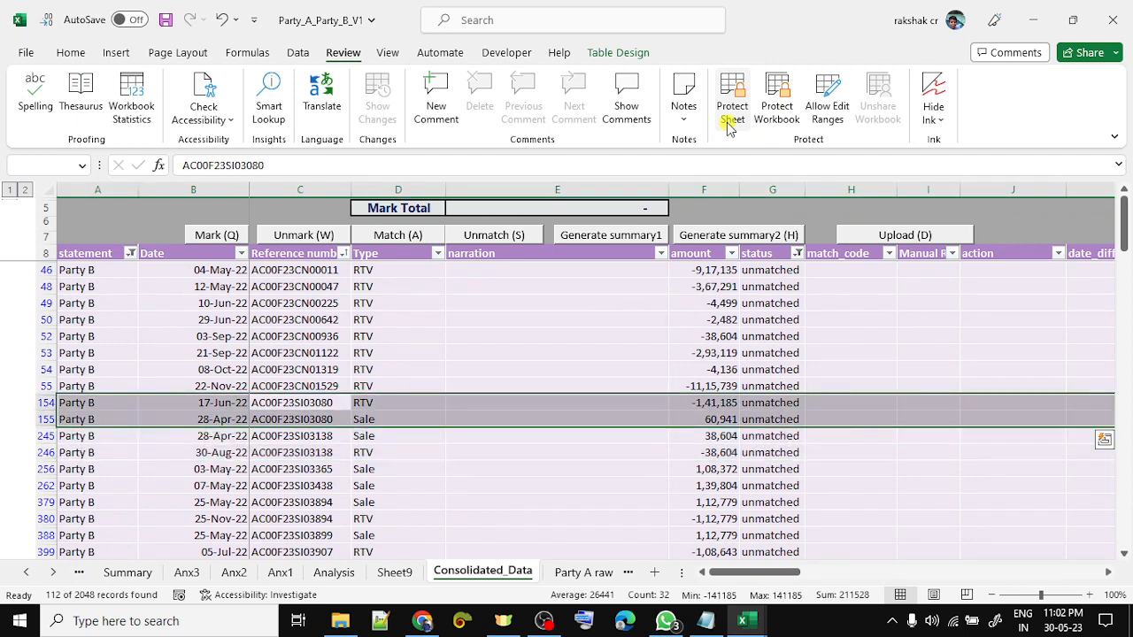
# - Match the offsetting 38,604 amounts in rows 245–246 as MM8
pyautogui.press('Right')
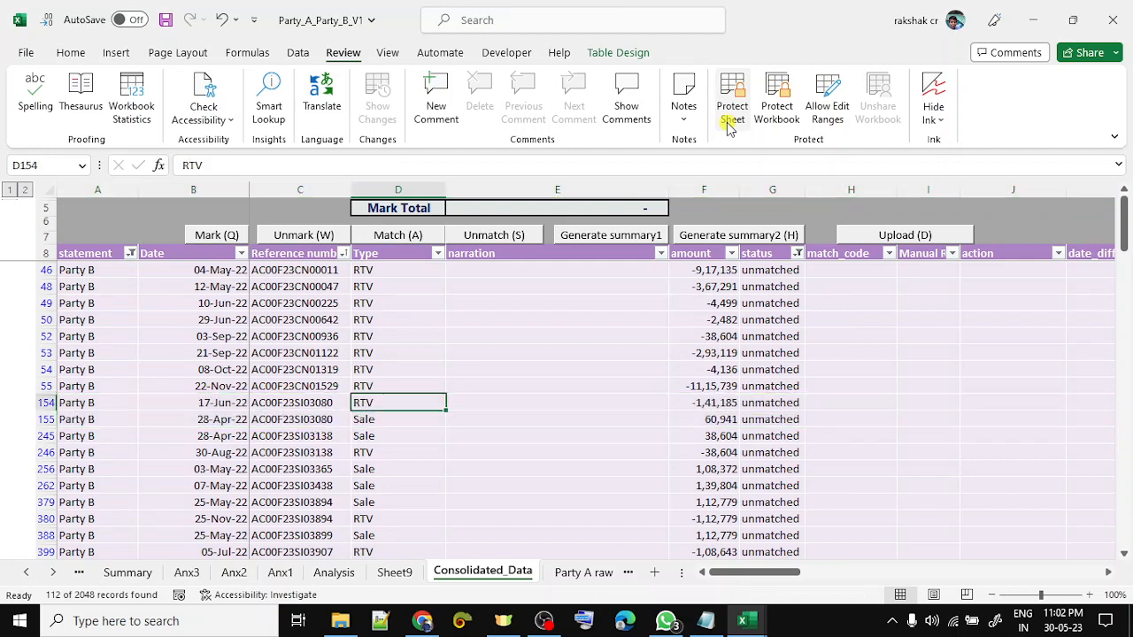
pyautogui.press('Right')
pyautogui.press('Right')
pyautogui.hotkey('shift', 'Down')
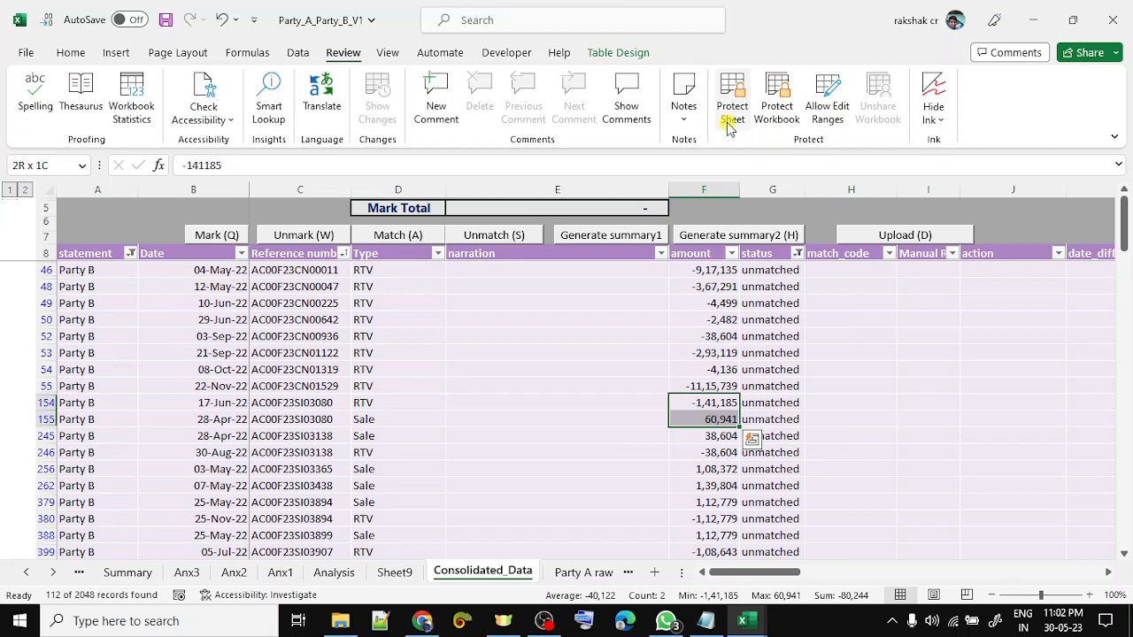
pyautogui.press('Down')
pyautogui.press('Down')
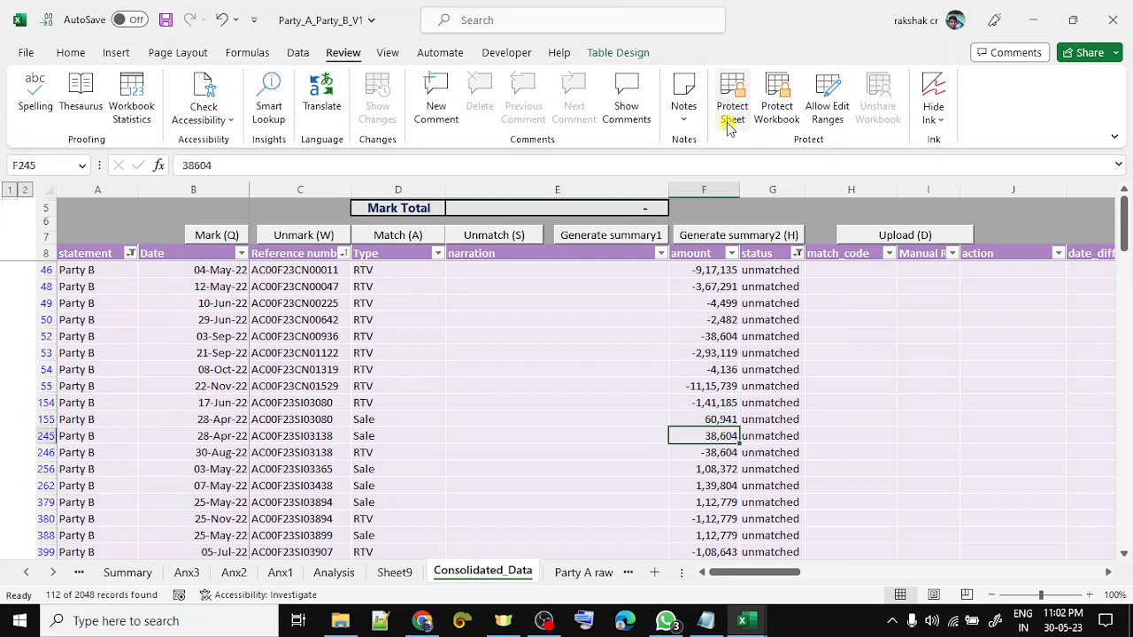
pyautogui.hotkey('ctrl', 'Down')
pyautogui.press('Up')
pyautogui.press('Up')
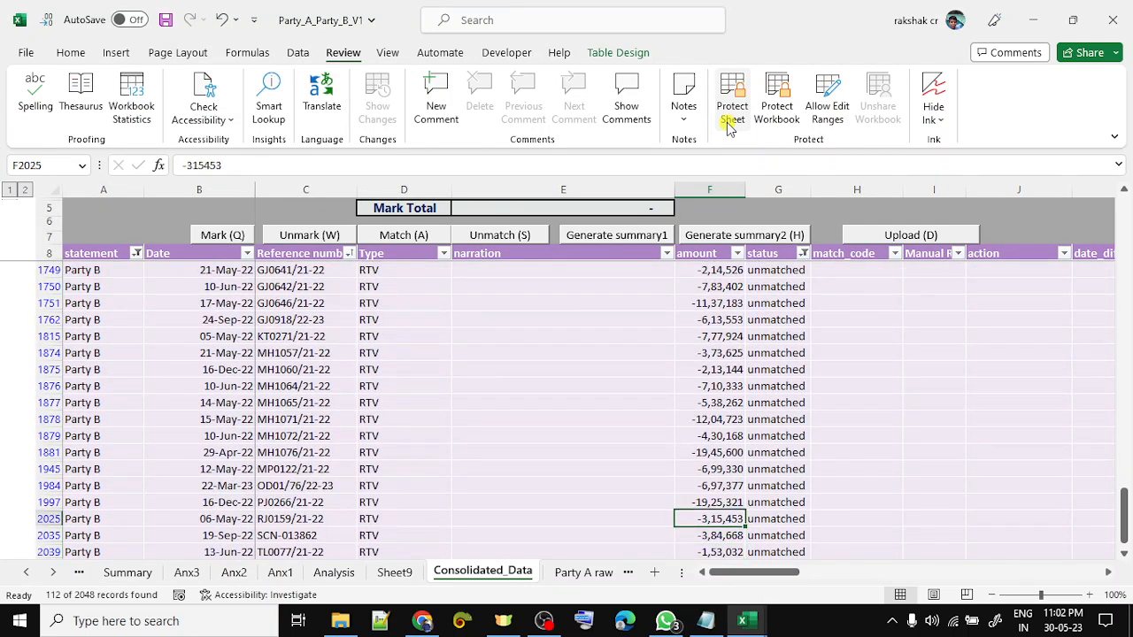
pyautogui.hotkey('ctrl', 'Up')
pyautogui.press('Down')
pyautogui.press('Down')
pyautogui.press('Down')
pyautogui.press('Down')
pyautogui.press('Down')
pyautogui.press('Down')
pyautogui.press('Down')
pyautogui.press('Down')
pyautogui.press('Down')
pyautogui.press('Down')
pyautogui.press('Down')
pyautogui.press('Down')
pyautogui.press('Up')
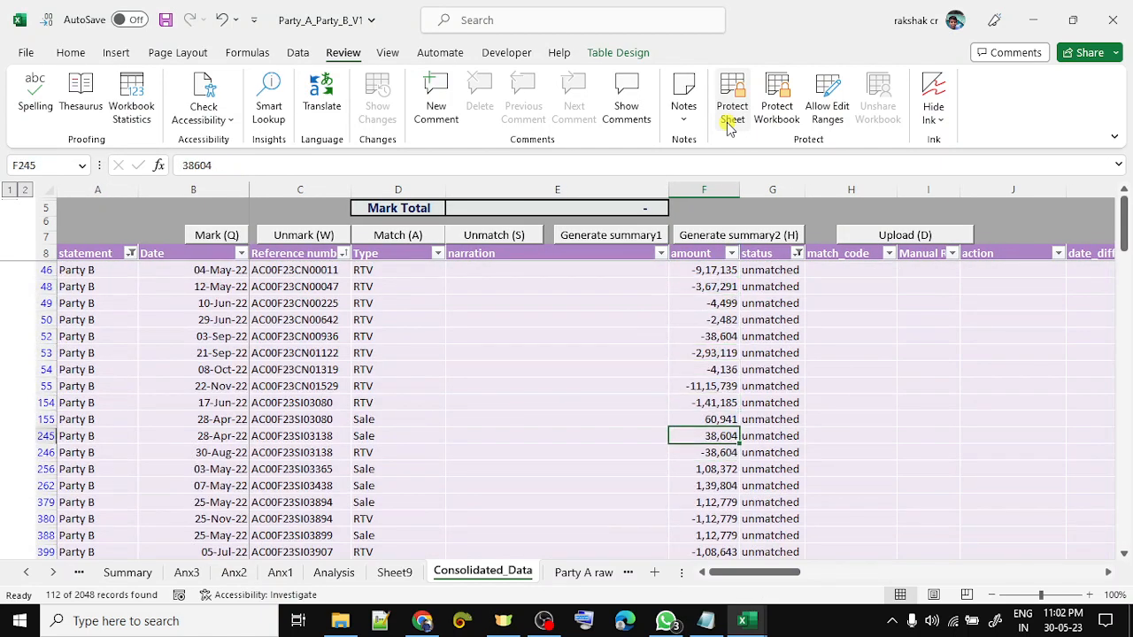
pyautogui.hotkey('shift', 'Down')
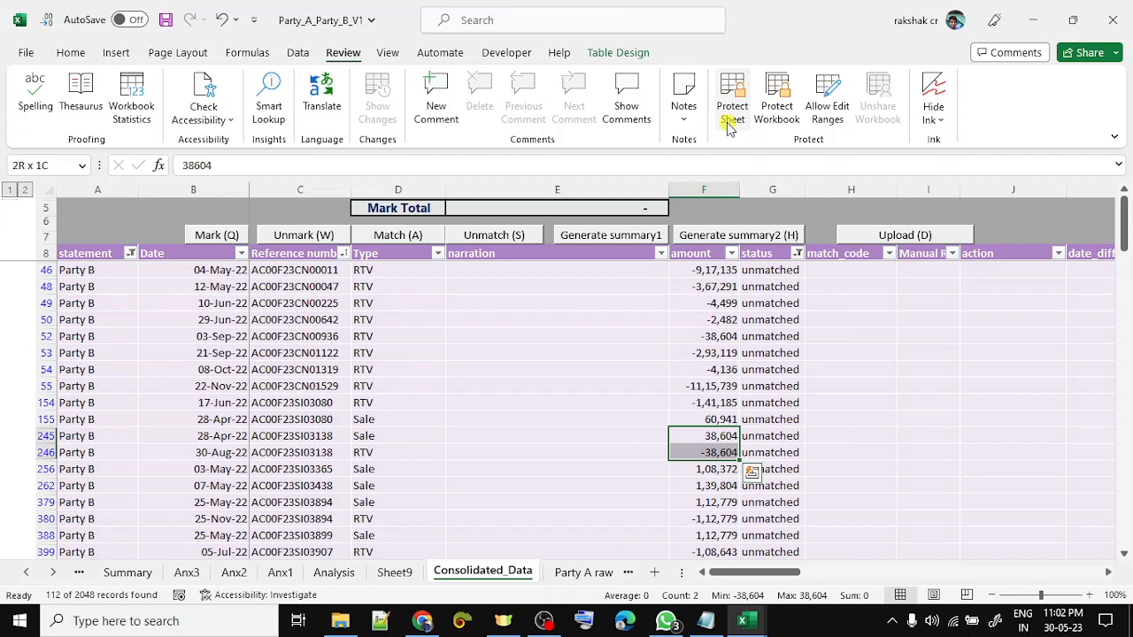
pyautogui.hotkey('ctrl', 'shift', 'a')
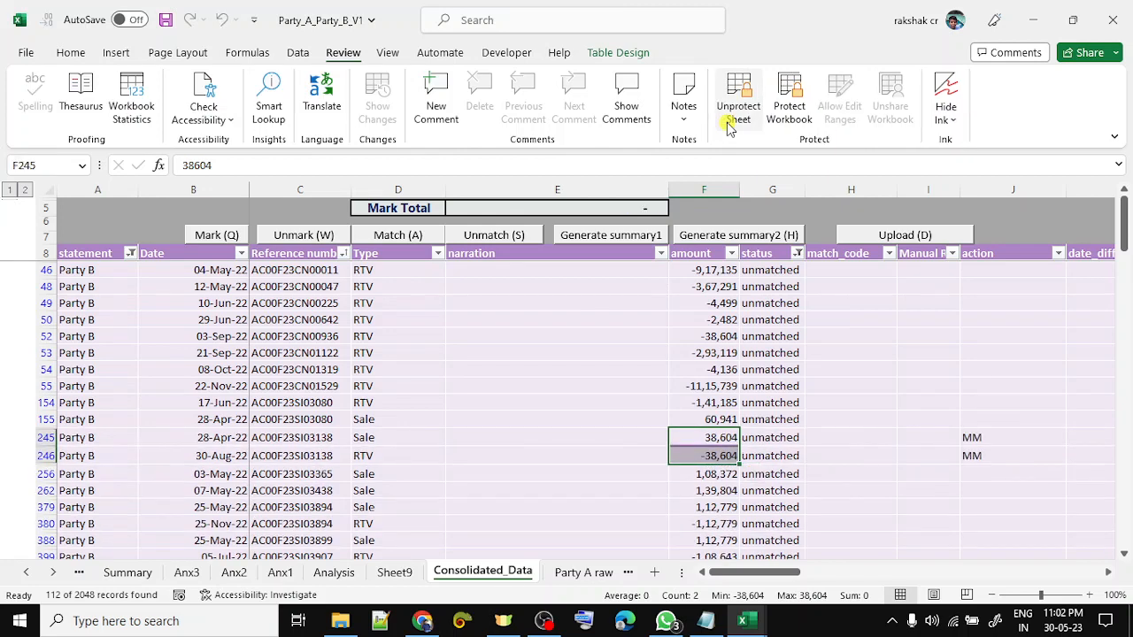
pyautogui.hotkey('ctrl', 'shift', 'a')
pyautogui.press('Left')
pyautogui.press('Return')
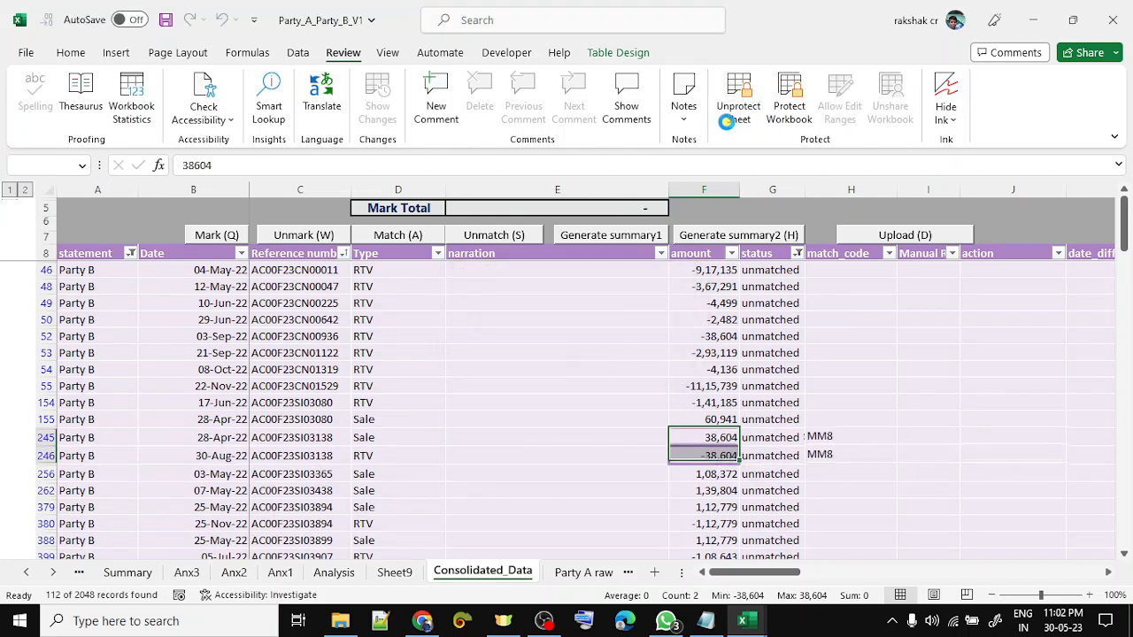
pyautogui.hotkey('shift', 'space')
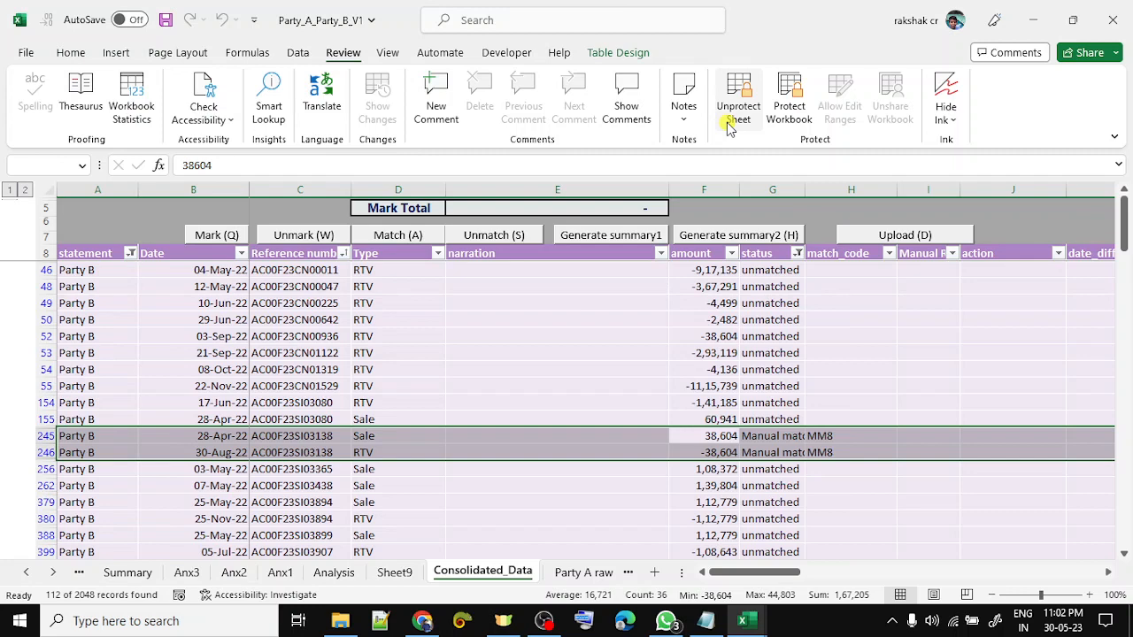
# - Mark and match the 1,12,779 pair in rows 379–380 as MM9
pyautogui.press('Down')
pyautogui.press('Down')
pyautogui.press('Down')
pyautogui.press('Down')
pyautogui.hotkey('shift', 'Down')
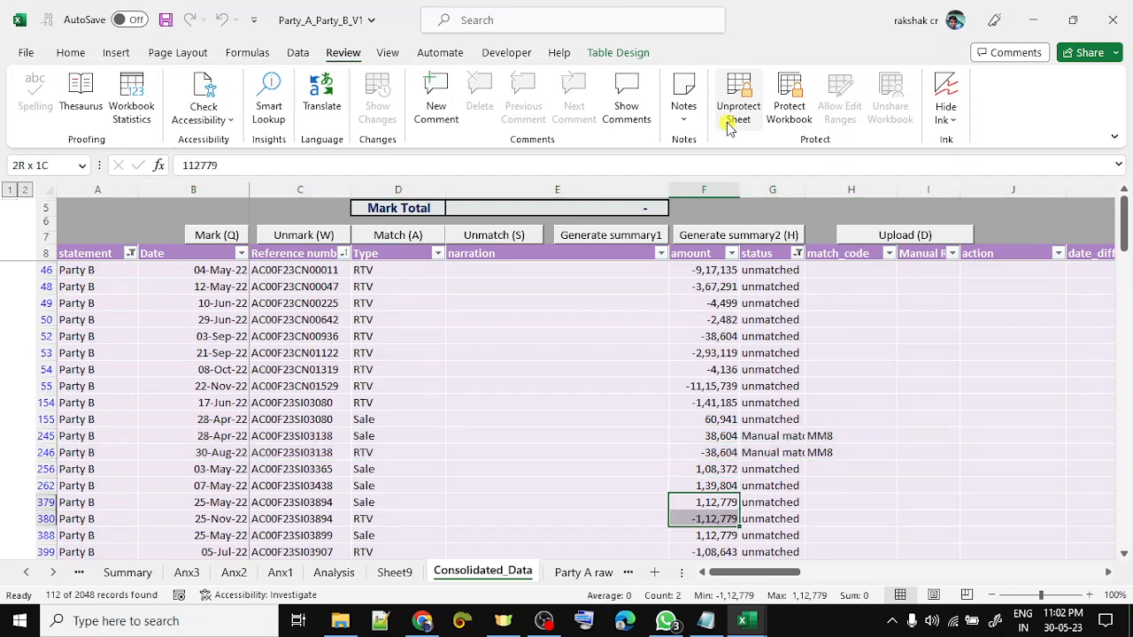
pyautogui.hotkey('ctrl', 'shift', 'q')
pyautogui.hotkey('ctrl', 'shift', 'a')
pyautogui.press('Return')
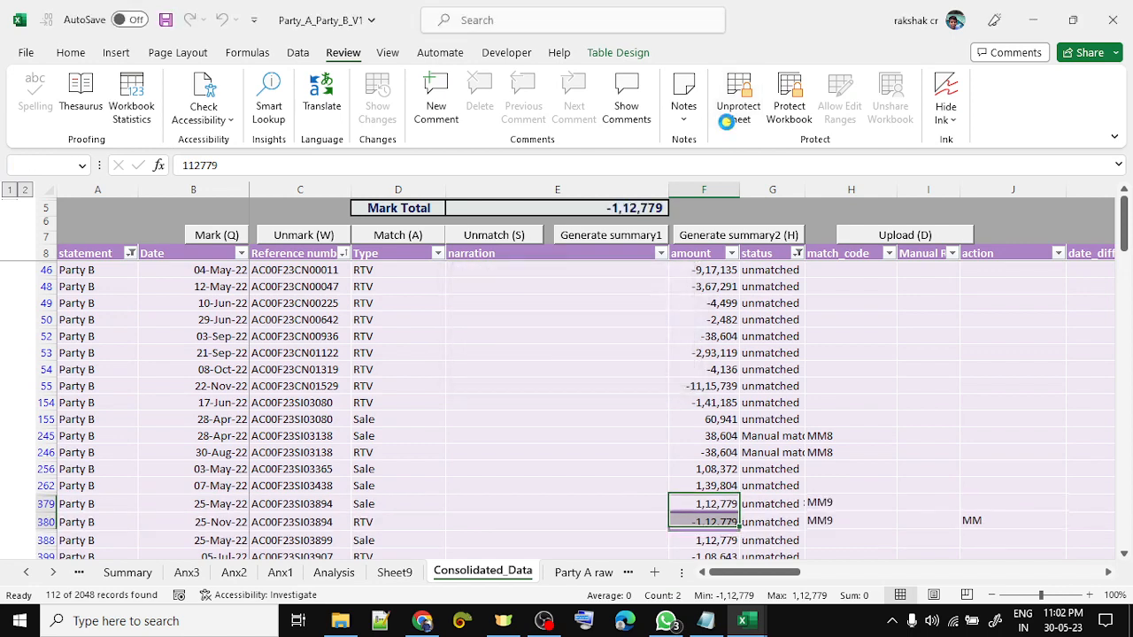
pyautogui.press('Down')
pyautogui.press('Down')
pyautogui.press('Down')
# - Check the -3,36,969 amounts in rows 437–438 for another offsetting pair
pyautogui.press('Down')
pyautogui.press('Down')
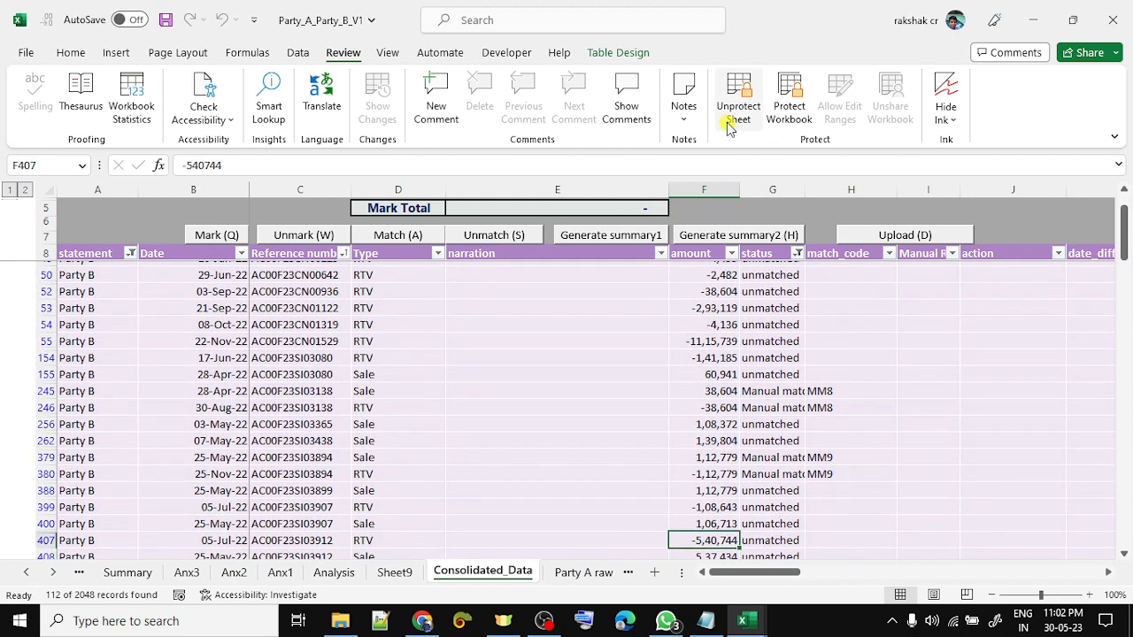
pyautogui.press('Up')
pyautogui.press('Up')
pyautogui.press('Down')
pyautogui.press('Down')
pyautogui.press('Down')
pyautogui.press('Down')
pyautogui.press('Down')
pyautogui.press('Down')
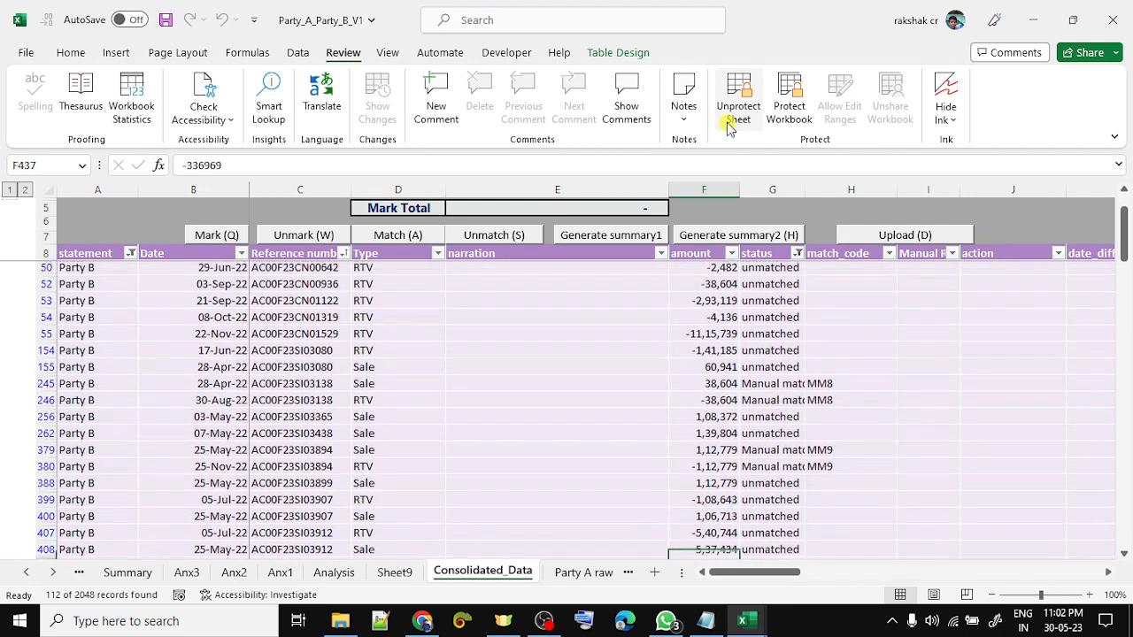
pyautogui.press('Up')
pyautogui.press('Up')
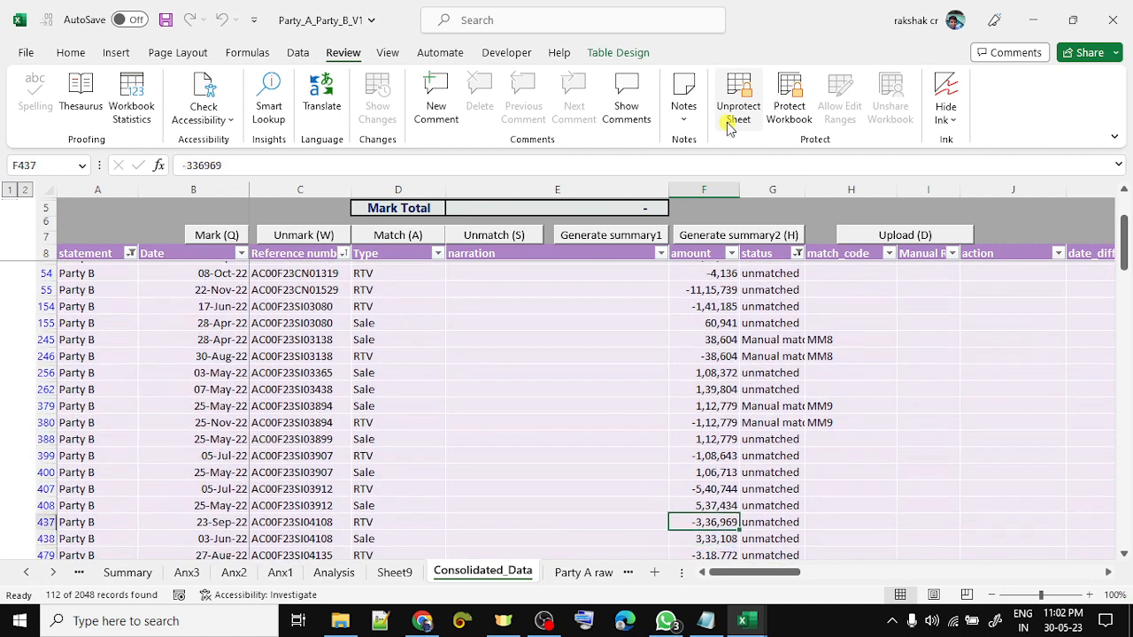
pyautogui.hotkey('shift', 'Down')
pyautogui.hotkey('shift', 'Up')
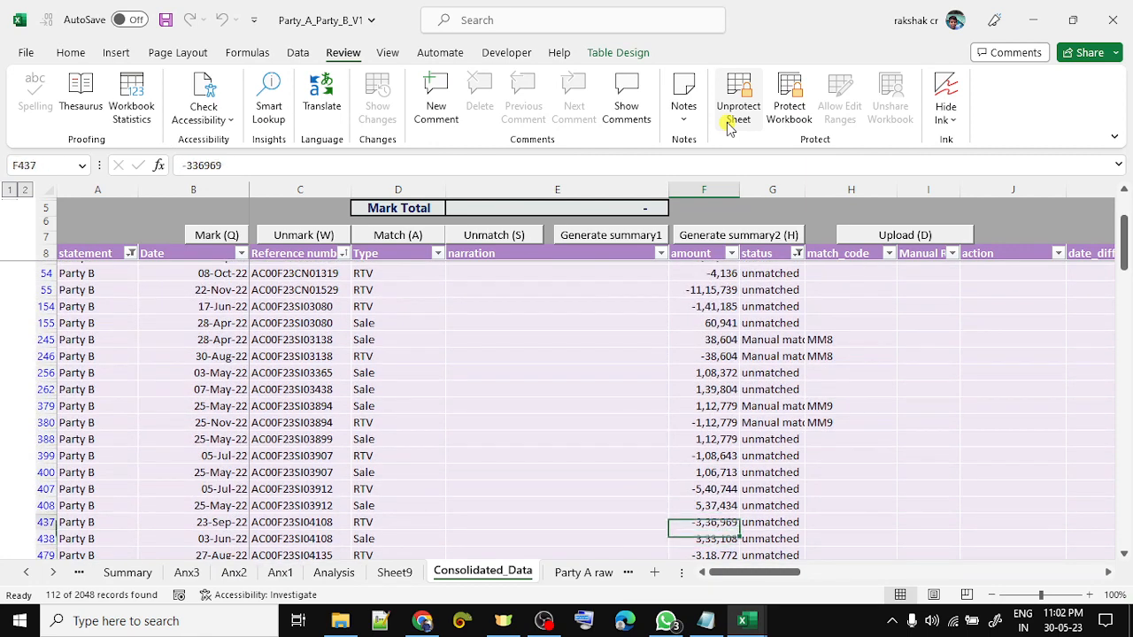
pyautogui.hotkey('ctrl', 'Up')
pyautogui.press('Right')
pyautogui.press('Left')
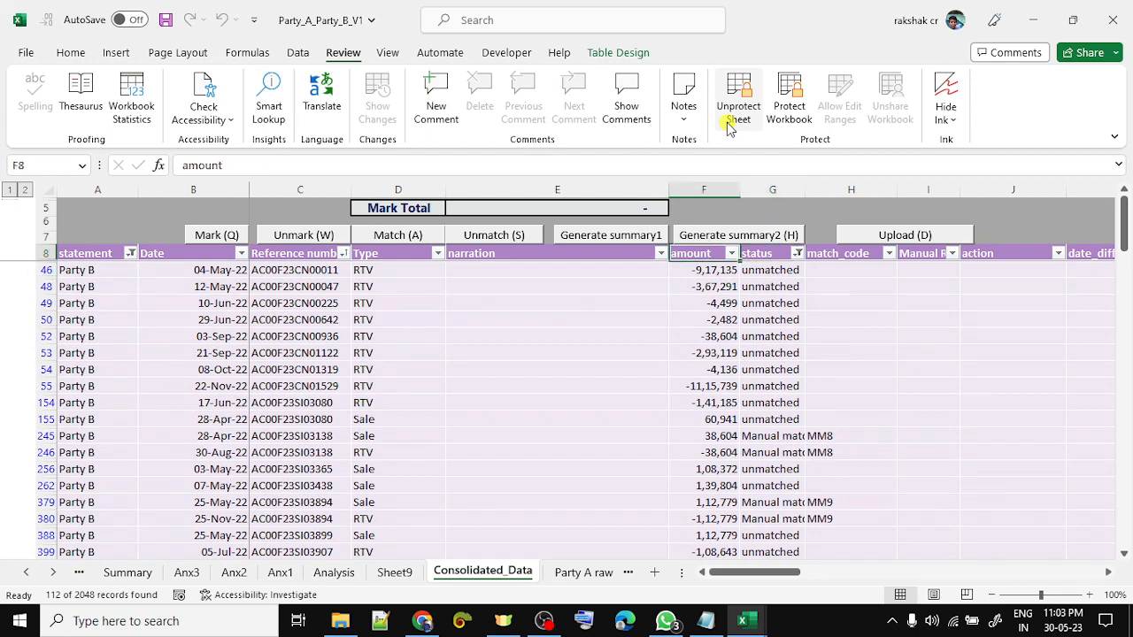
# - Clear the statement and status column filters to show all rows
pyautogui.press('Left')
pyautogui.hotkey('ctrl', 'Left')
pyautogui.hotkey('alt', 'Down')
pyautogui.press('c')
pyautogui.press('Right')
pyautogui.press('Right')
pyautogui.press('Right')
pyautogui.press('Right')
pyautogui.press('Right')
pyautogui.press('Right')
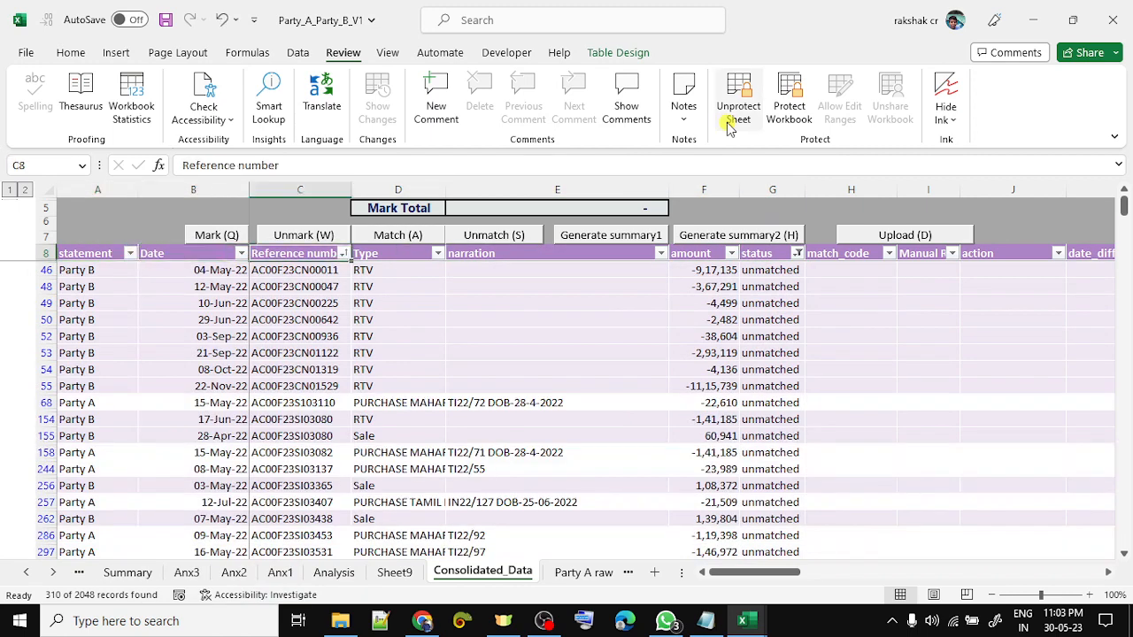
pyautogui.hotkey('alt', 'Down')
pyautogui.press('c')
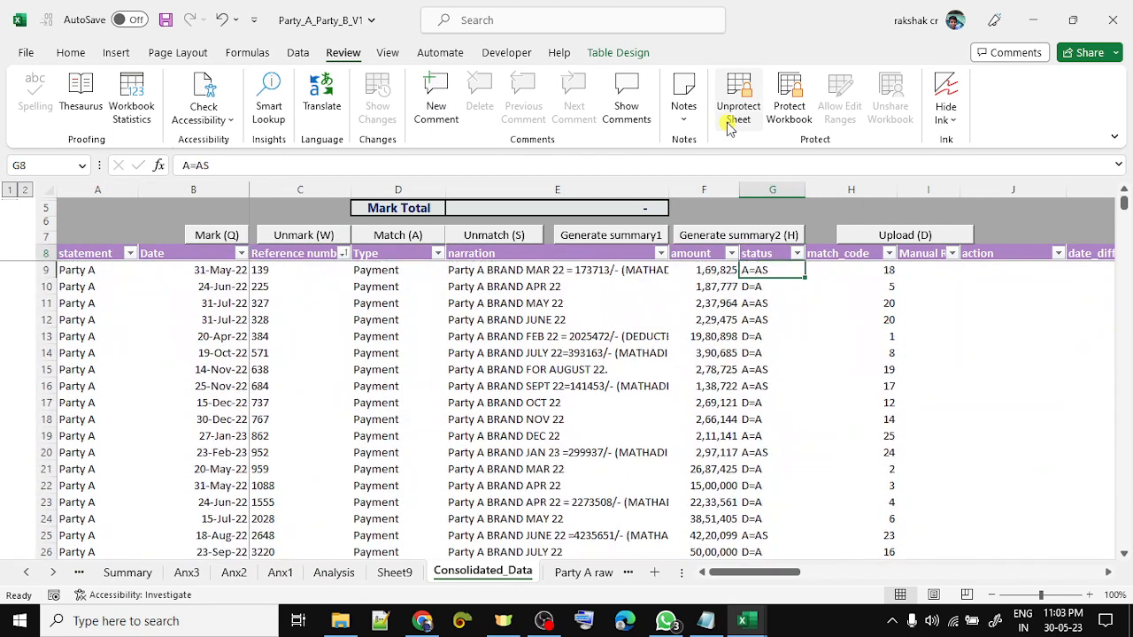
# - Unprotect the sheet with its password and sort by abs, smallest first
pyautogui.press('Right')
pyautogui.press('Right')
pyautogui.press('Right')
pyautogui.press('Right')
pyautogui.press('Right')
pyautogui.press('Right')
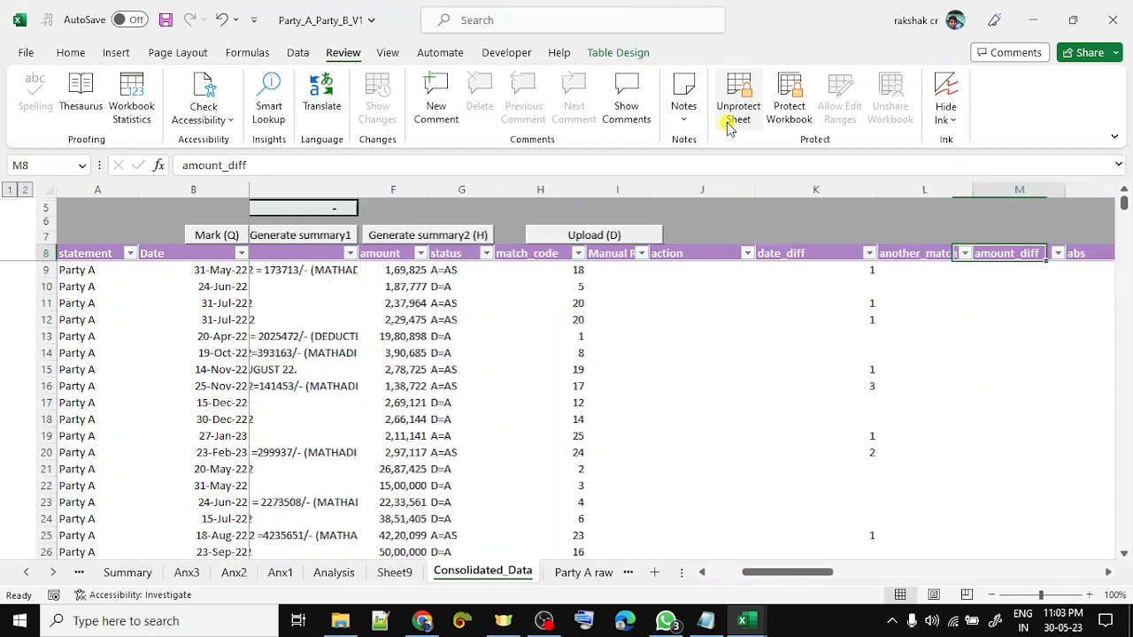
pyautogui.press('Right')
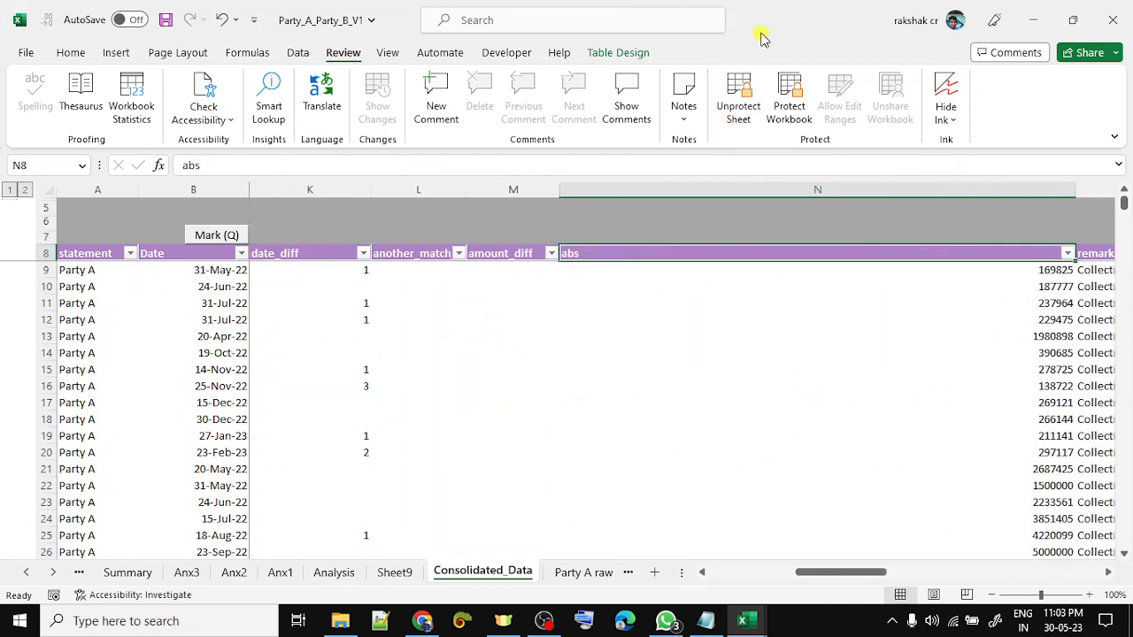
pyautogui.click(742, 90)
pyautogui.write('•')
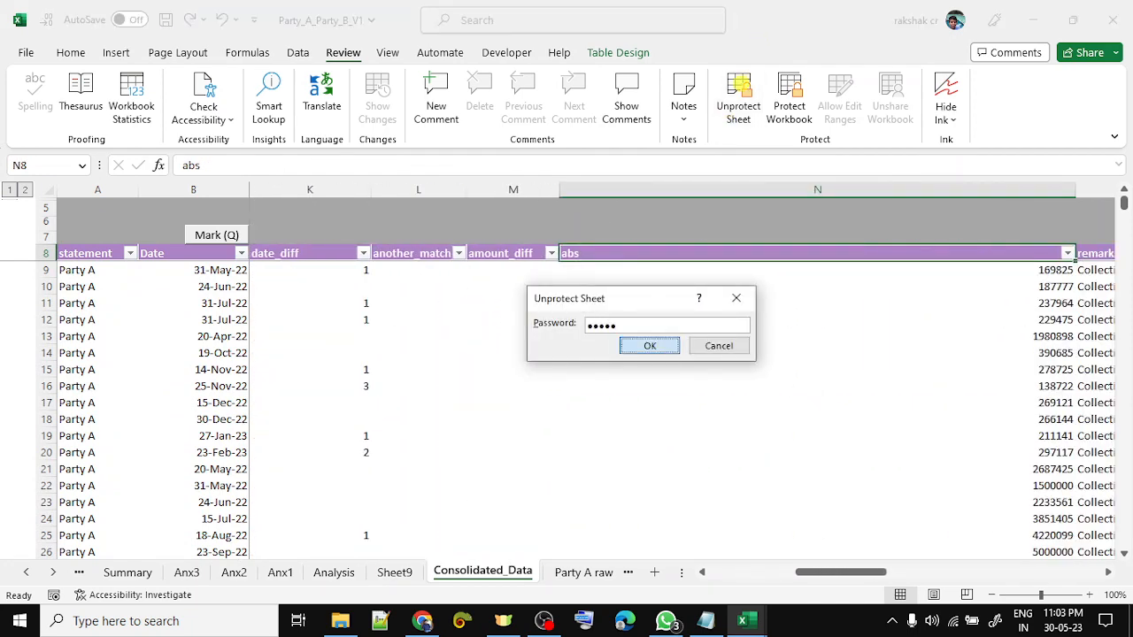
pyautogui.press('Return')
pyautogui.hotkey('alt', 'Down')
pyautogui.press('Return')
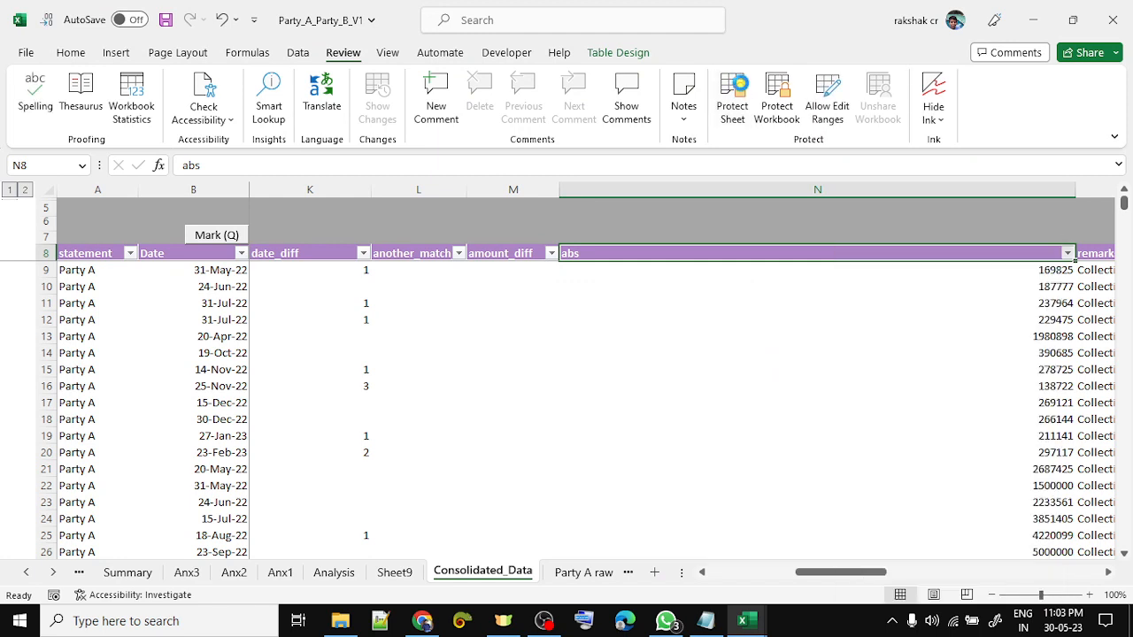
# - Filter the statement column to show Party B only
pyautogui.press('Left')
pyautogui.press('Home')
pyautogui.hotkey('alt', 'Down')
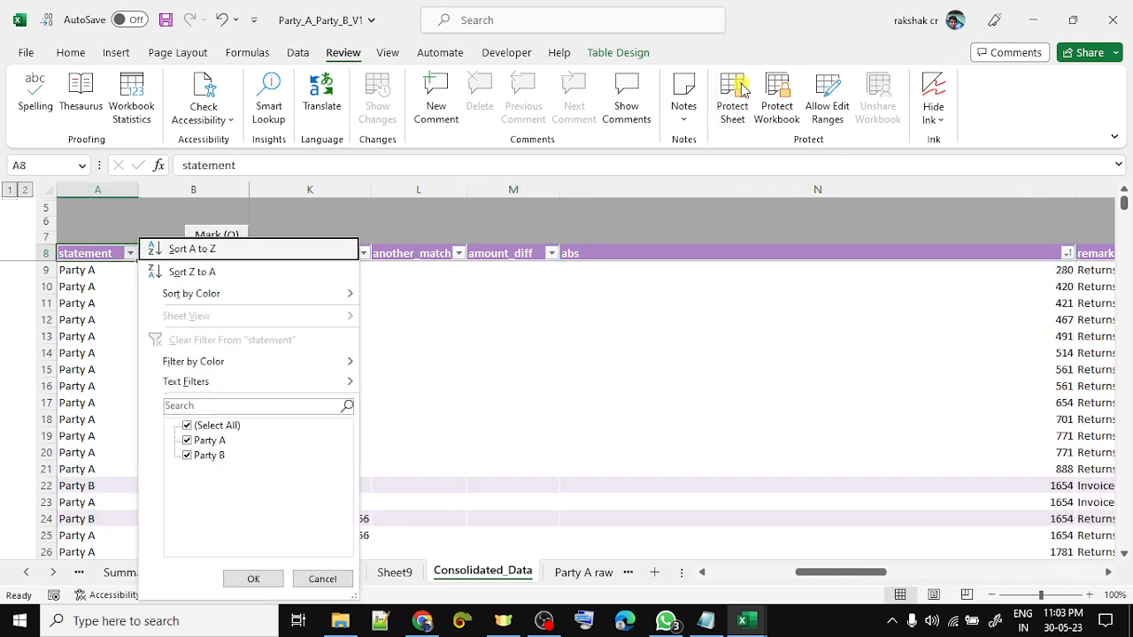
pyautogui.press('Down')
pyautogui.press('Down')
pyautogui.press('Down')
pyautogui.press('Down')
pyautogui.press('Down')
pyautogui.press('Down')
pyautogui.press('space')
pyautogui.press('Down')
pyautogui.press('Down')
pyautogui.press('space')
pyautogui.press('Return')
# - Filter the status column to unmatched only, leaving 108 Party B records
pyautogui.press('Right')
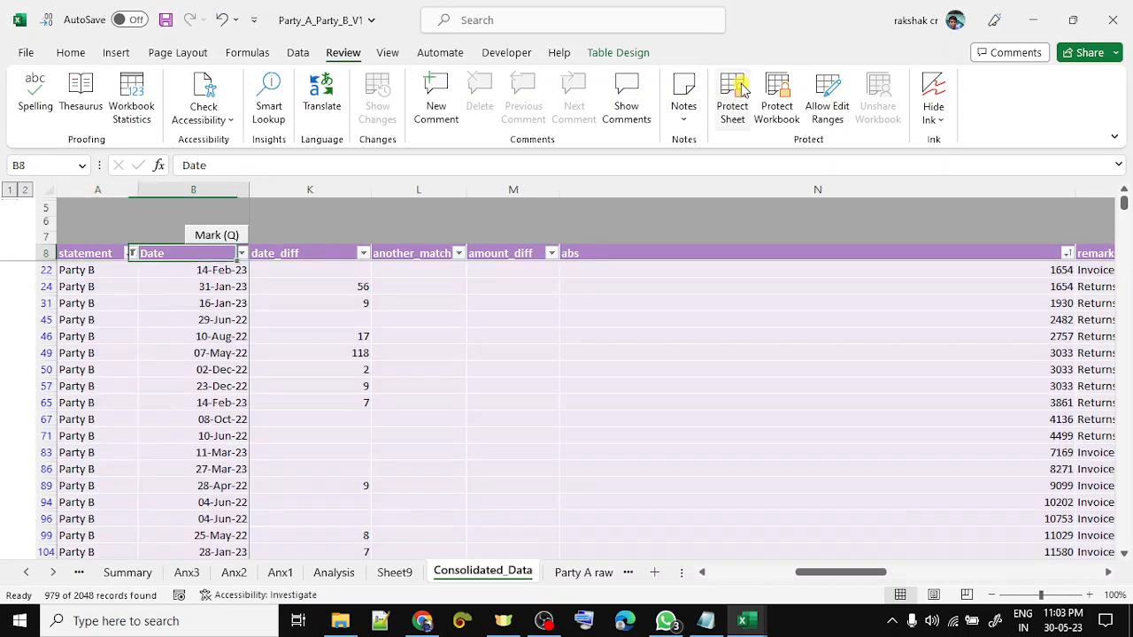
pyautogui.press('Right')
pyautogui.press('Right')
pyautogui.press('Right')
pyautogui.press('Right')
pyautogui.press('Right')
pyautogui.hotkey('alt', 'Down')
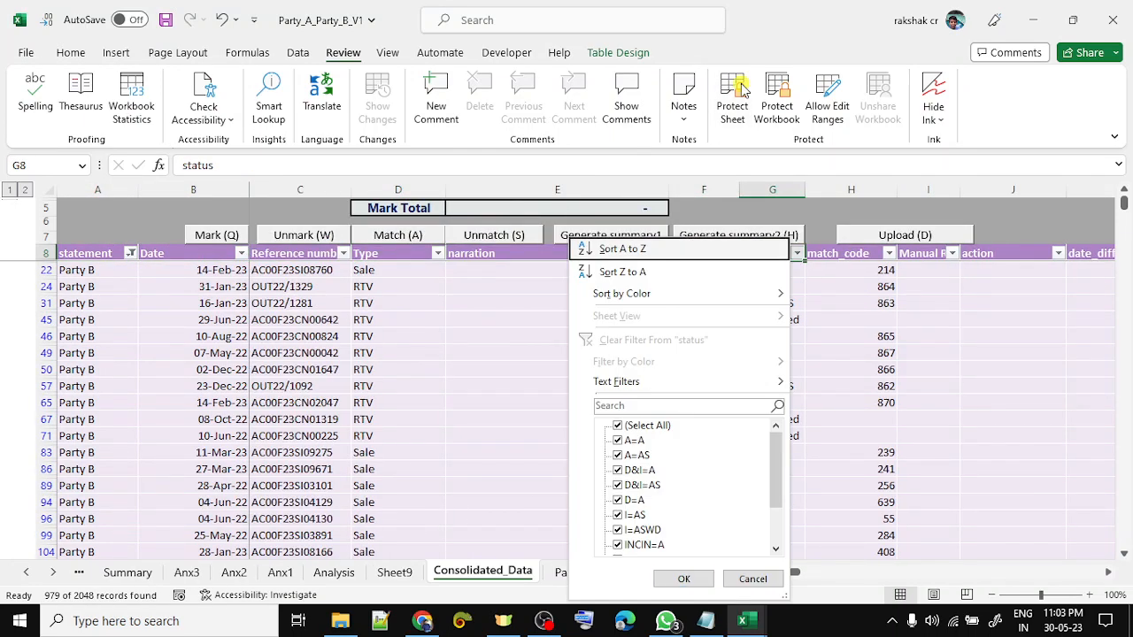
pyautogui.press('Down')
pyautogui.press('Down')
pyautogui.press('Down')
pyautogui.press('Down')
pyautogui.press('Down')
pyautogui.press('Down')
pyautogui.press('space')
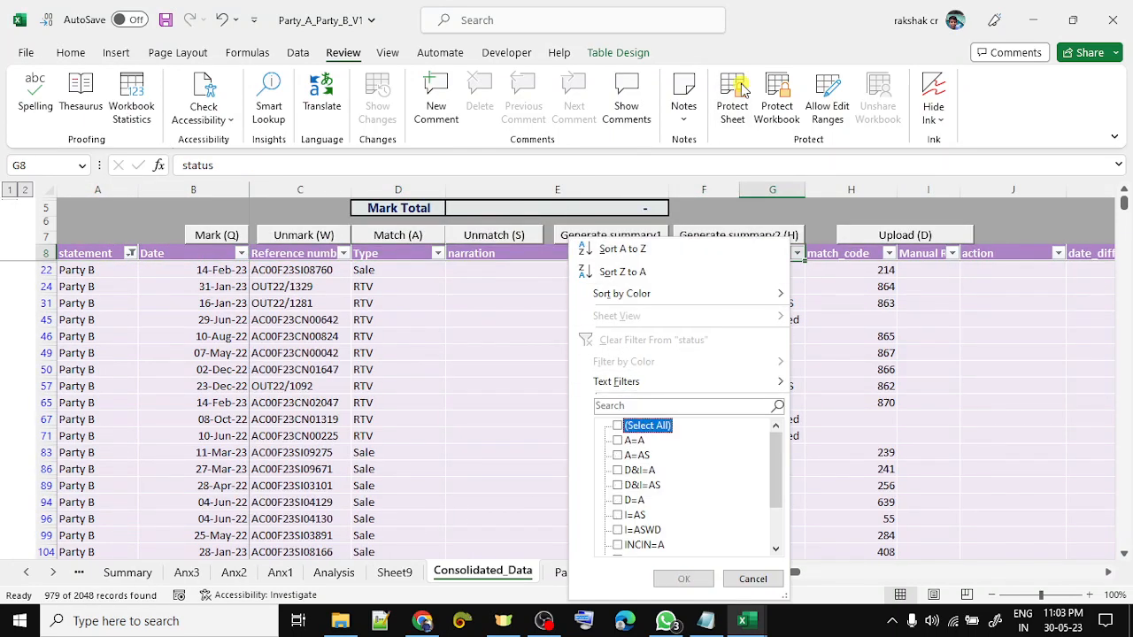
pyautogui.press('End')
pyautogui.press('space')
pyautogui.press('Return')
# - Mark the 19,301 amounts in rows 203–204 and 205–206 for manual matching
pyautogui.press('Left')
pyautogui.press('Down')
pyautogui.press('Down')
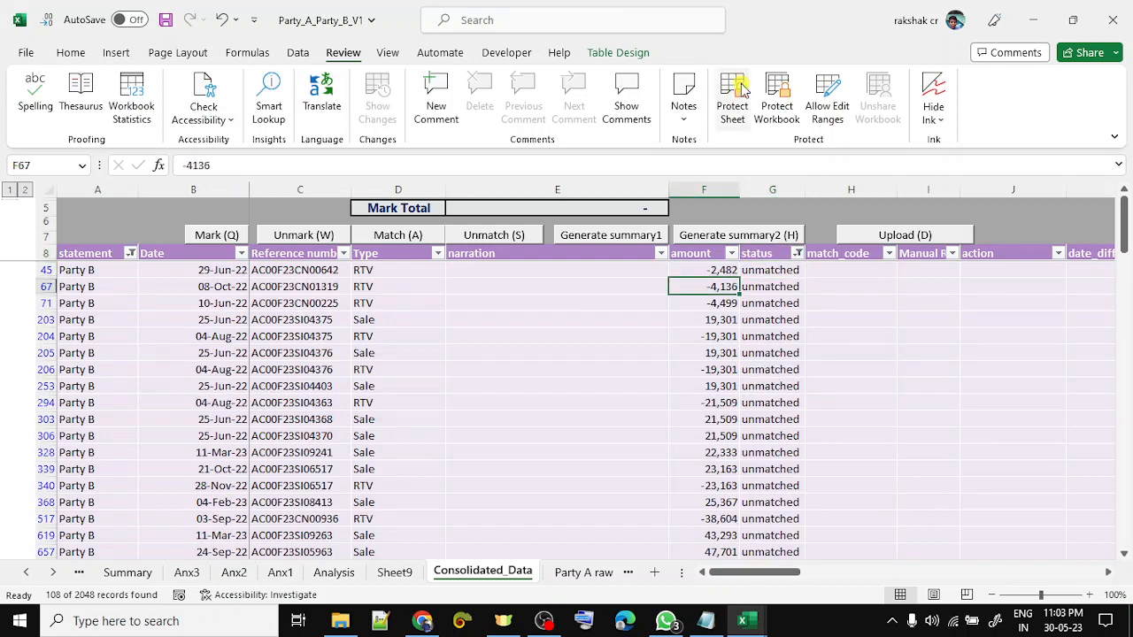
pyautogui.press('Down')
pyautogui.press('Down')
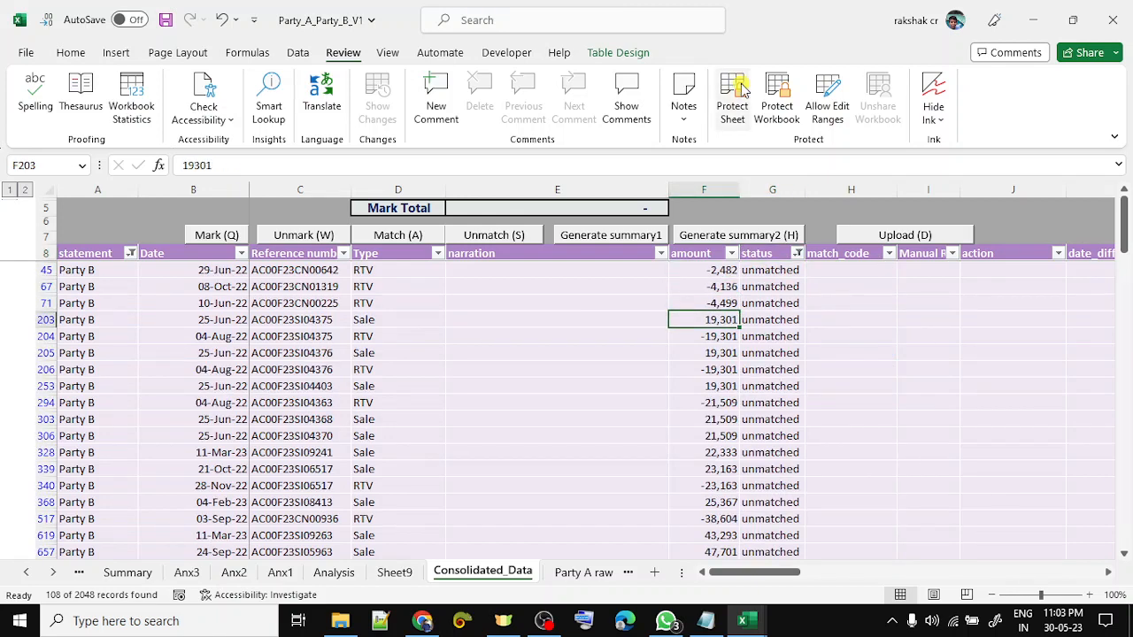
pyautogui.hotkey('shift', 'Down')
pyautogui.hotkey('shift', 'space')
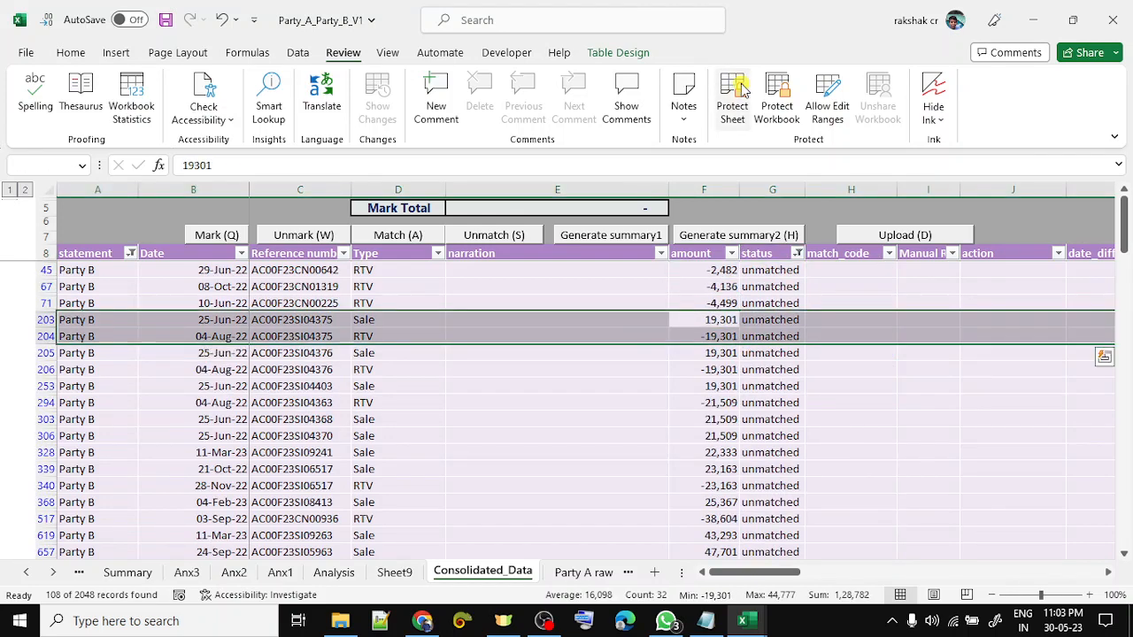
pyautogui.press('Down')
pyautogui.press('Up')
pyautogui.hotkey('shift', 'Down')
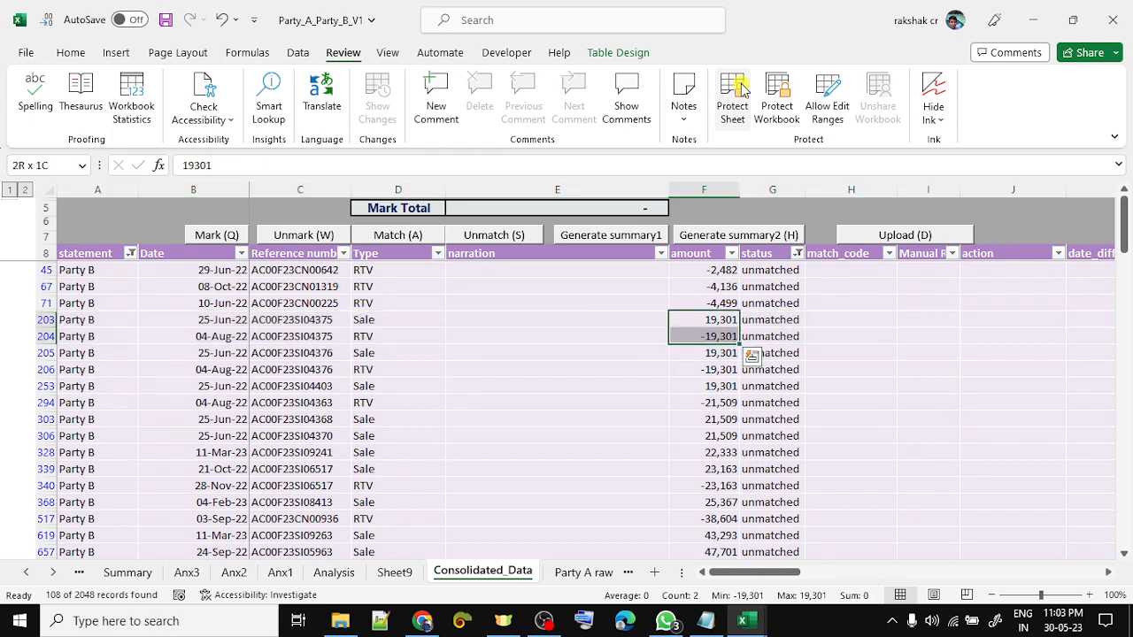
pyautogui.hotkey('ctrl', 'shift', 'q')
pyautogui.press('Down')
pyautogui.press('Down')
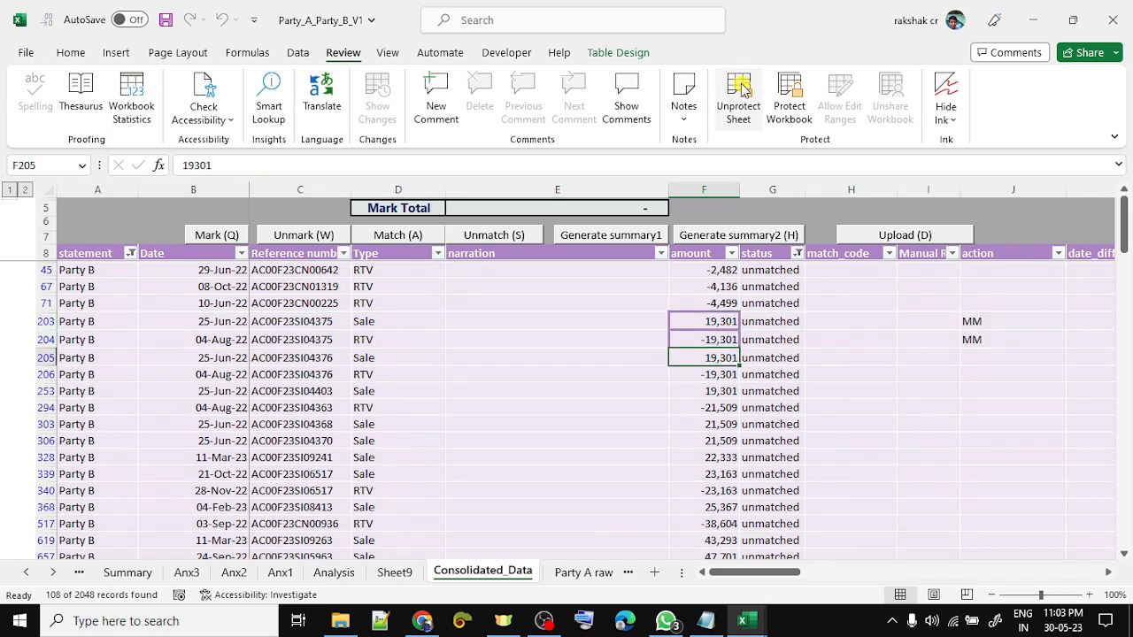
pyautogui.hotkey('shift', 'Down')
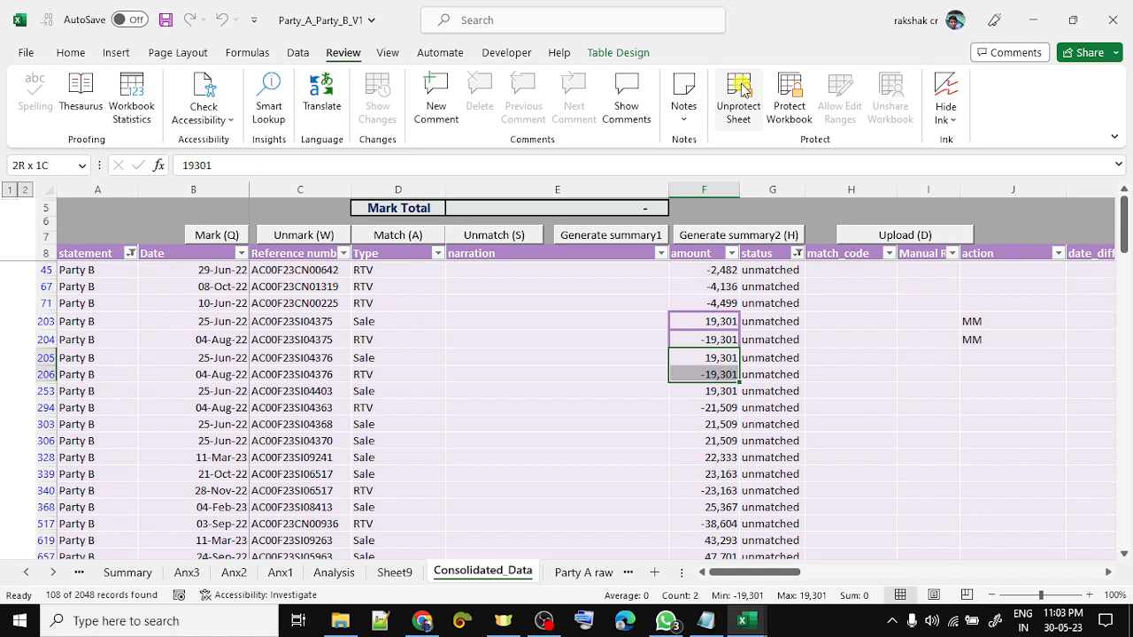
pyautogui.hotkey('ctrl', 'q')
pyautogui.press('Down')
pyautogui.press('Down')
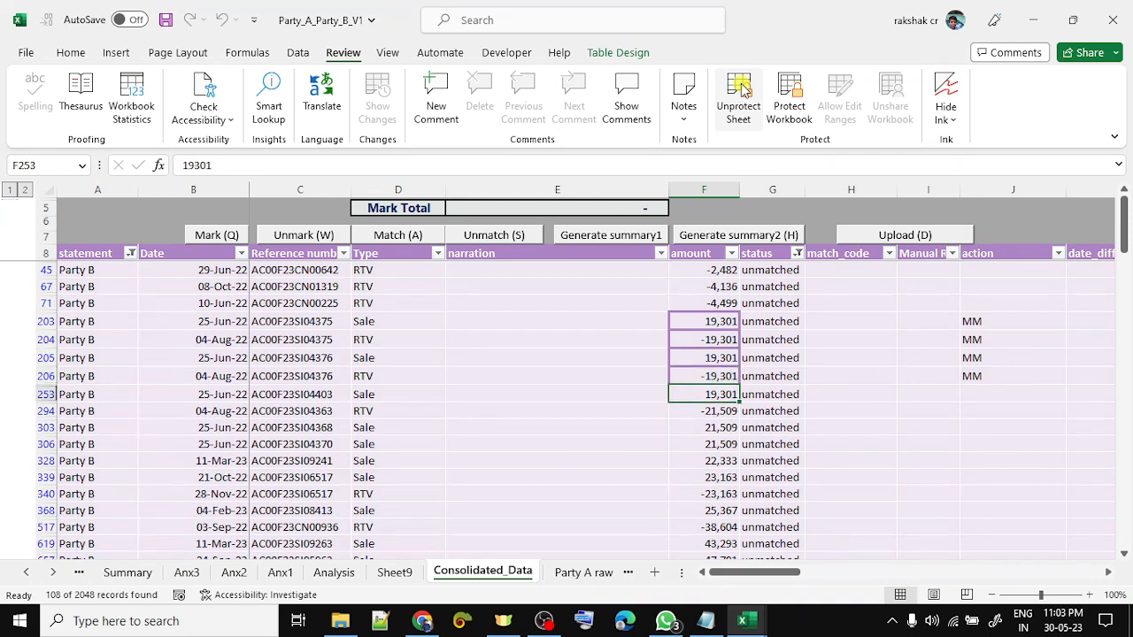
# - Check the 21,509 amounts, then match the four marked rows 203–206 as MM10
pyautogui.press('Down')
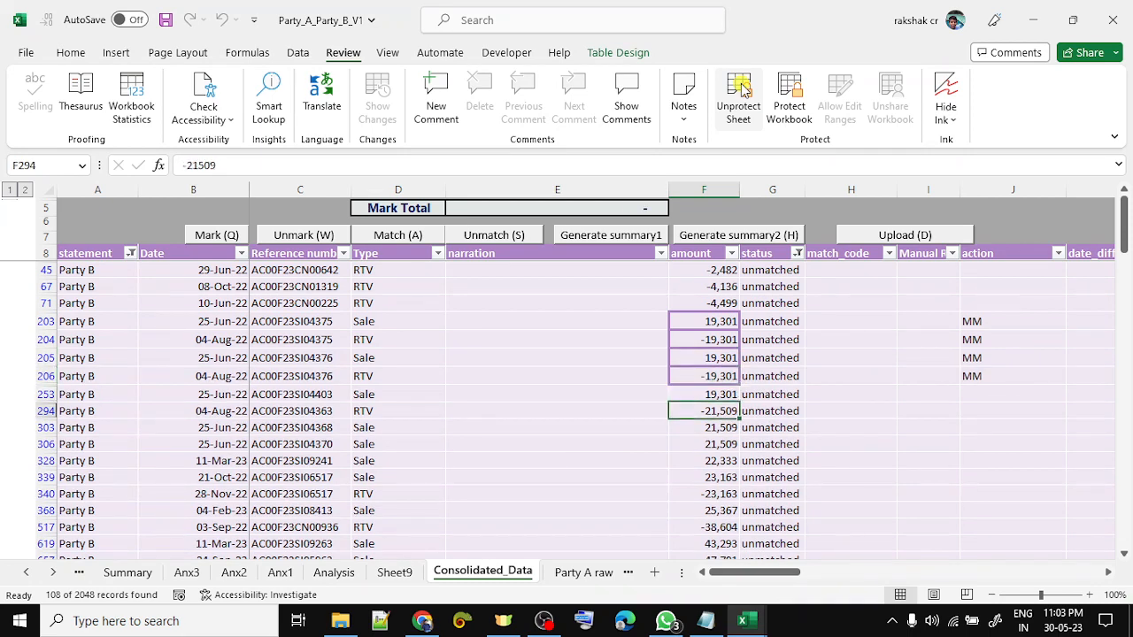
pyautogui.press('Down')
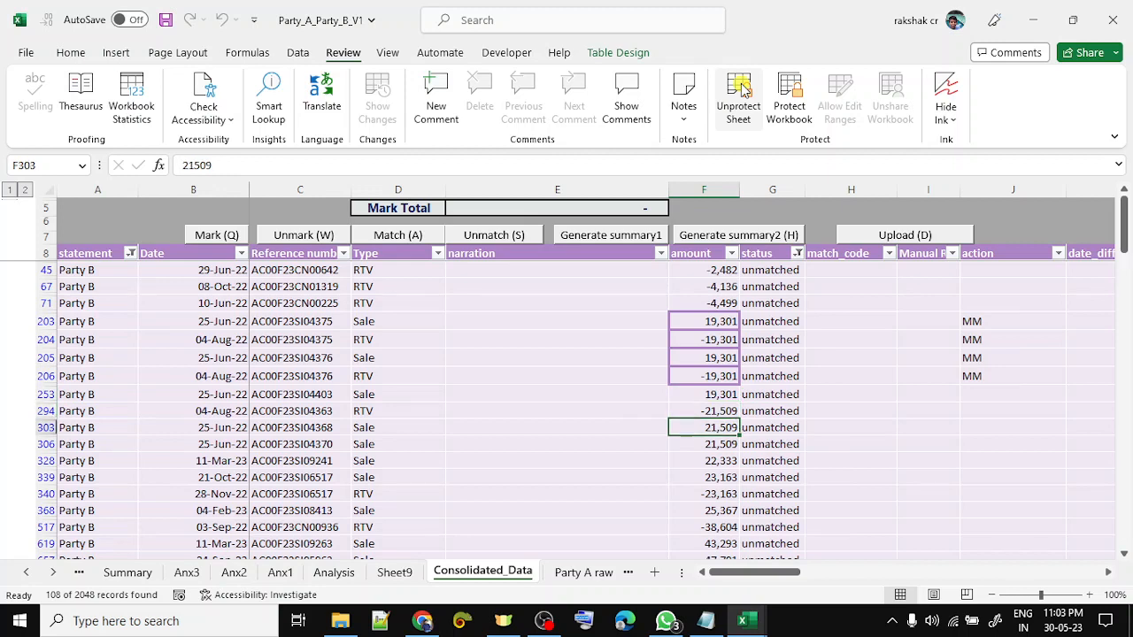
pyautogui.press('Up')
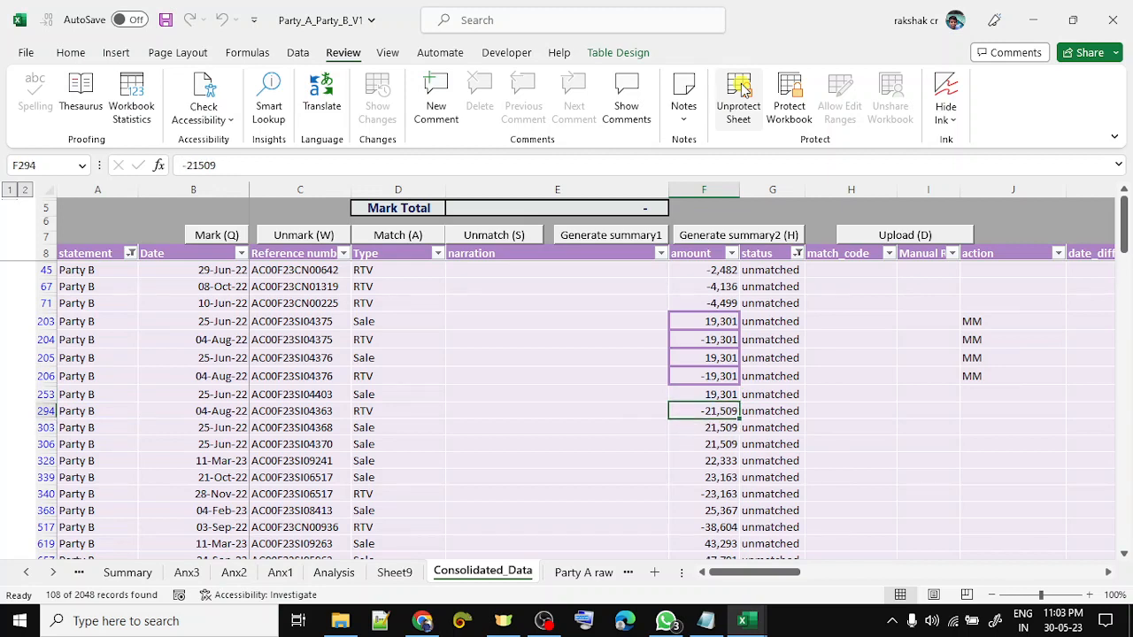
pyautogui.press('Up')
pyautogui.press('Up')
pyautogui.press('Up')
pyautogui.hotkey('ctrl', 'a')
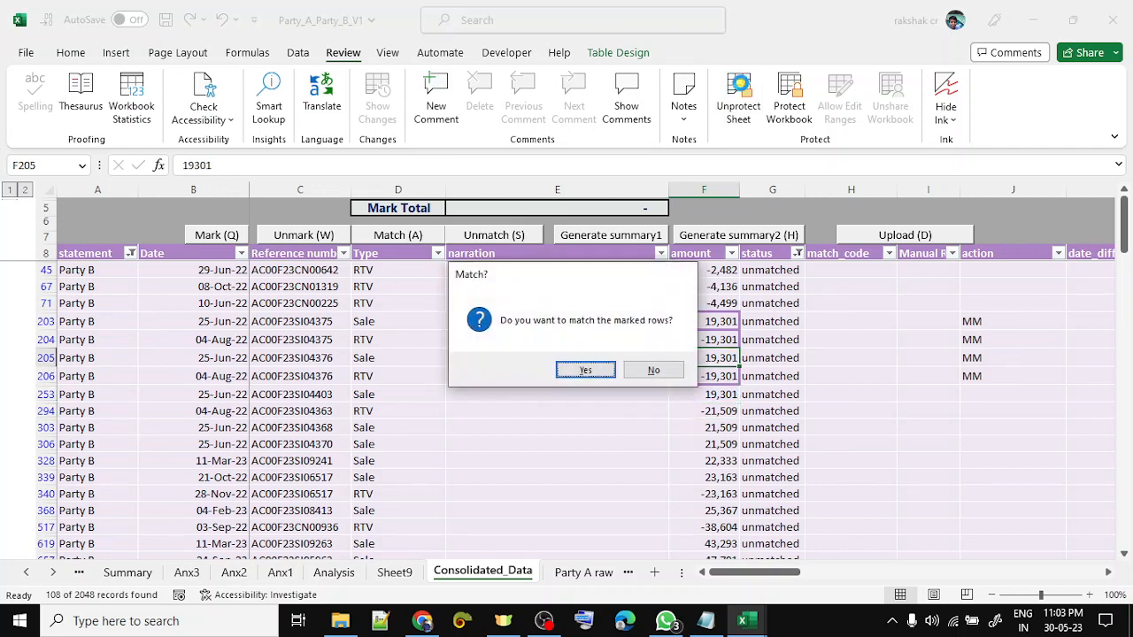
pyautogui.press('Return')
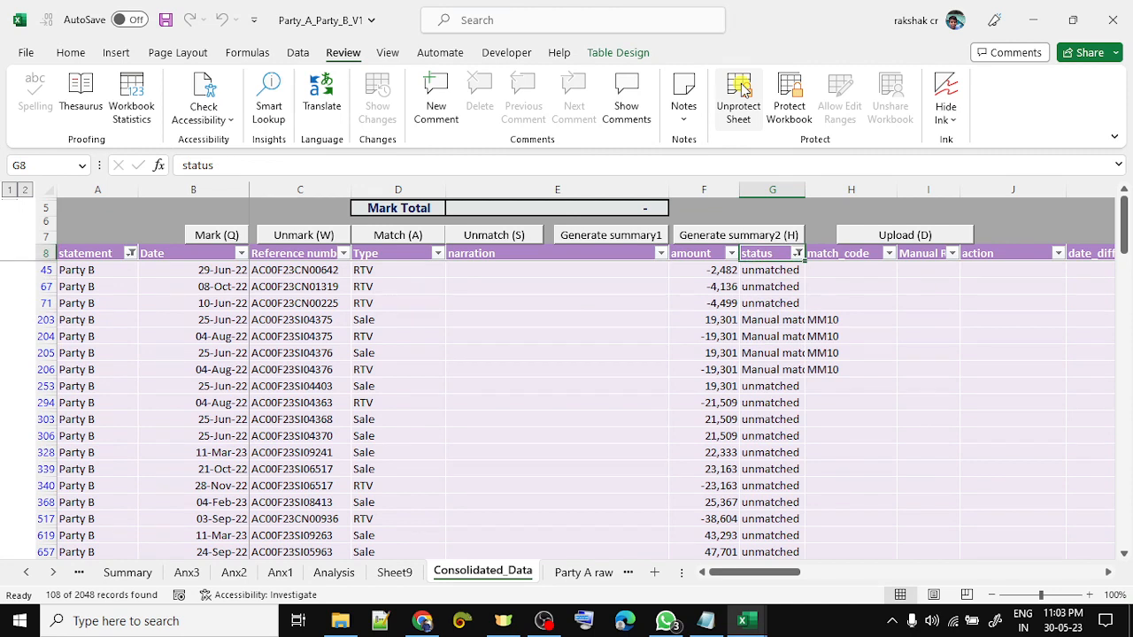
# - Unprotect the sheet again with its password and clear the status column filter
pyautogui.click(741, 89)
pyautogui.write('1')
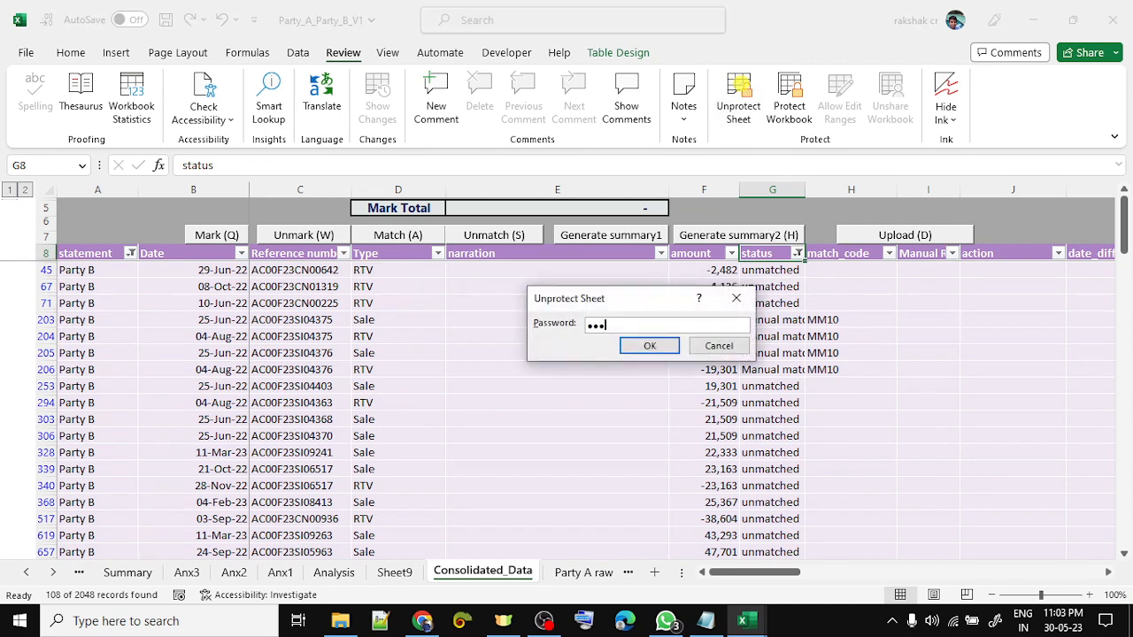
pyautogui.press('Return')
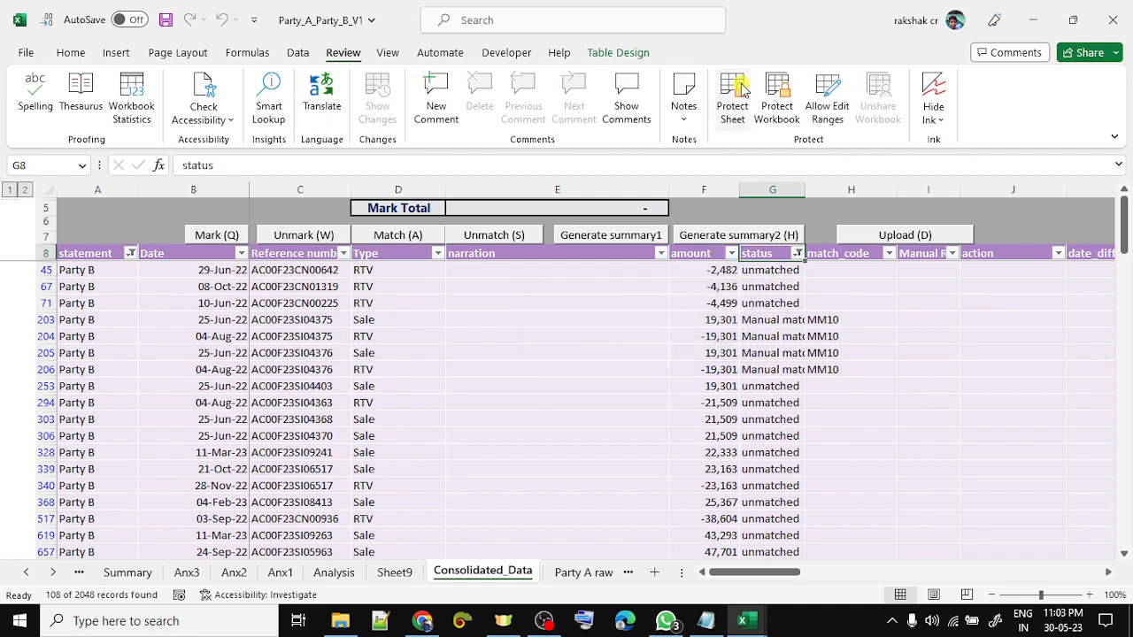
pyautogui.hotkey('alt', 'Down')
# - Clear all filters so both Party A and Party B rows show, then select the whole table
pyautogui.press('c')
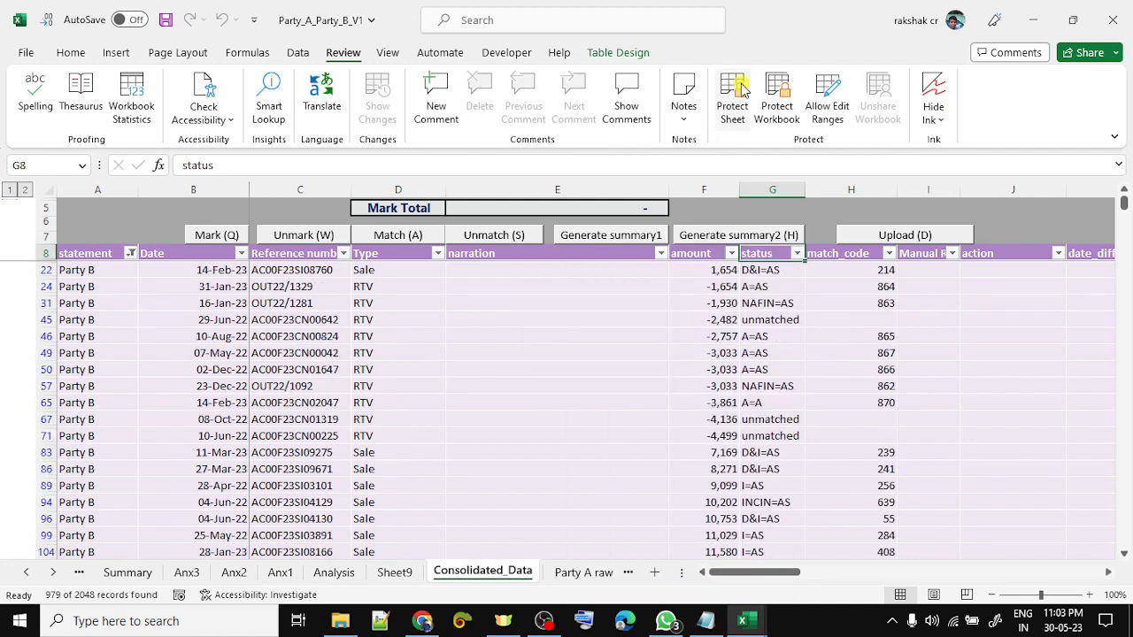
pyautogui.press('Left')
pyautogui.press('alt')
pyautogui.press('a')
pyautogui.press('c')
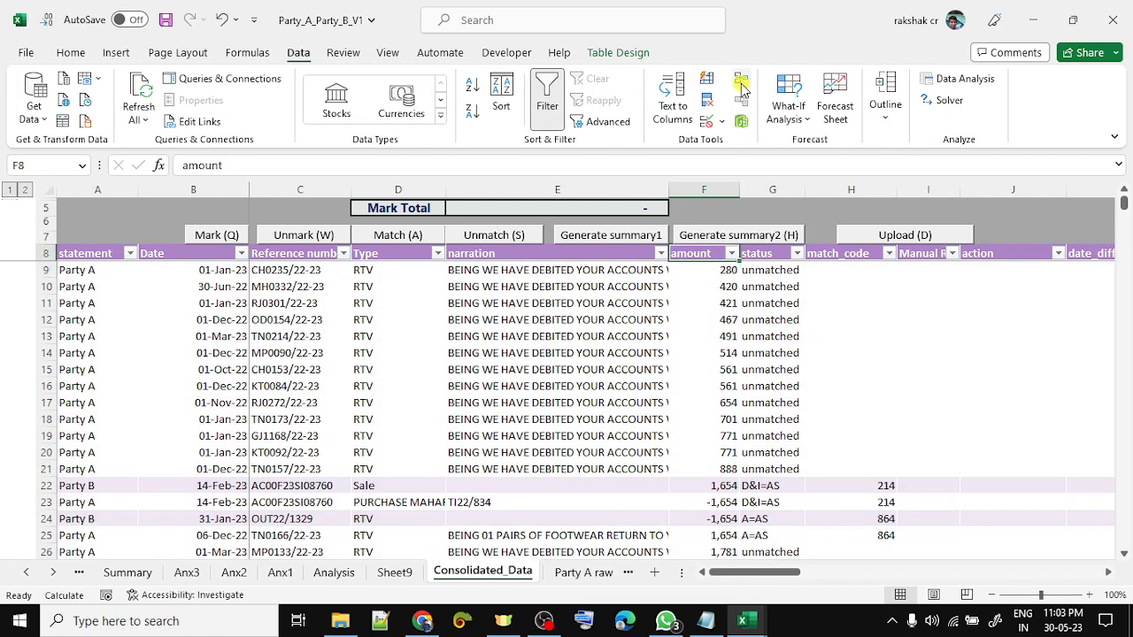
pyautogui.hotkey('ctrl', 'Left')
pyautogui.hotkey('ctrl', 'shift', 'Right')
pyautogui.hotkey('ctrl', 'shift', 'Down')
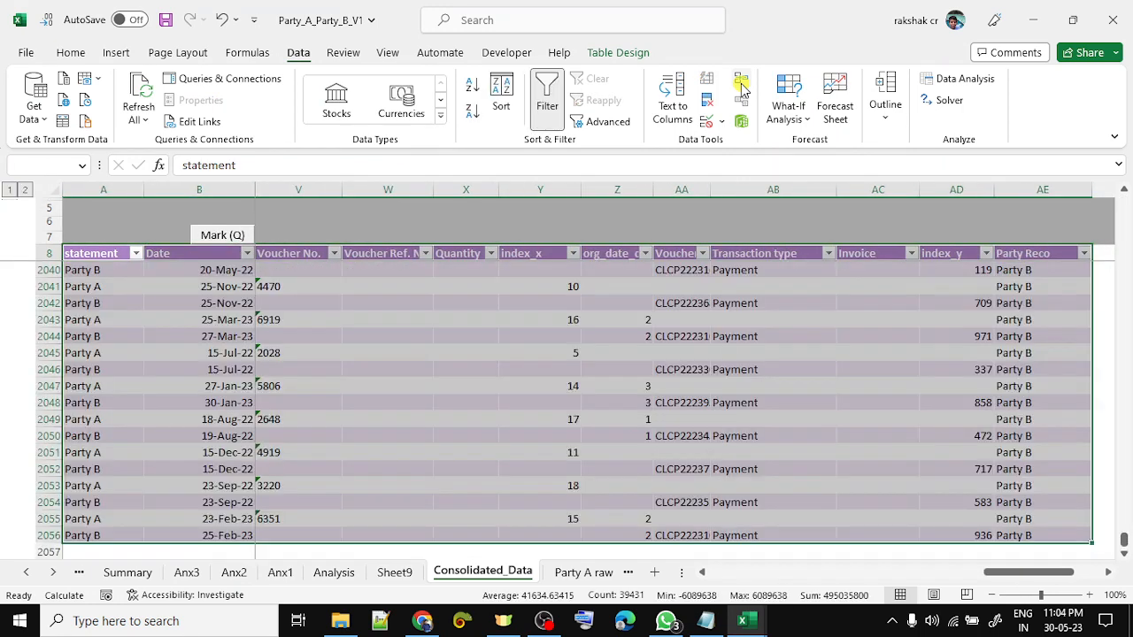
# - Custom-sort the table by abs smallest to largest, then by Reference number, sorting text numbers as numbers
pyautogui.click(70, 53)
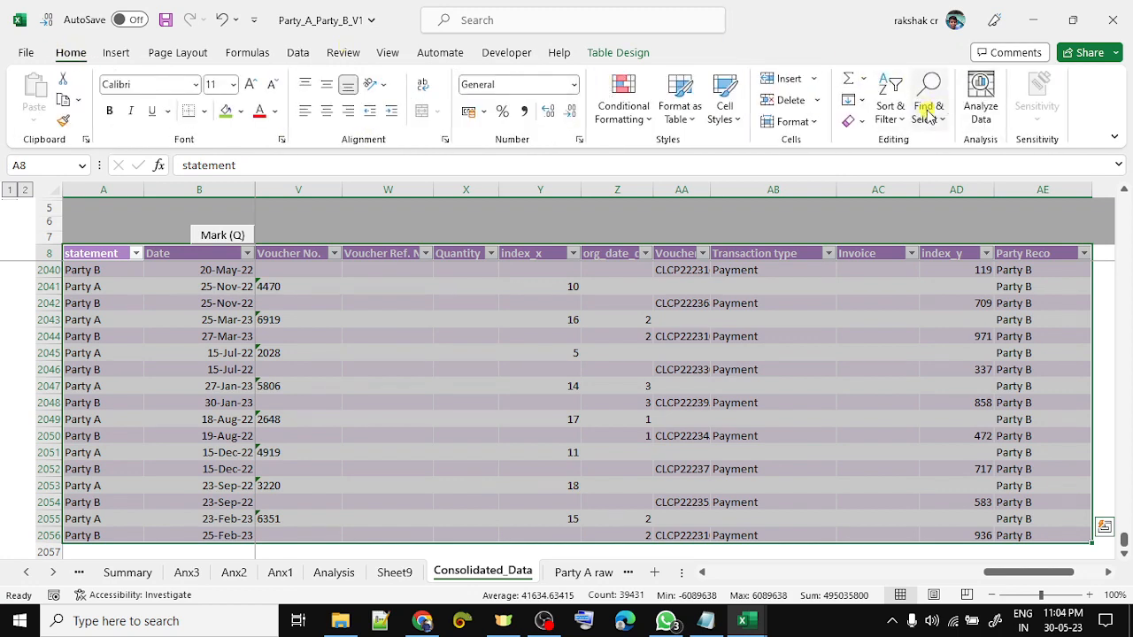
pyautogui.click(888, 112)
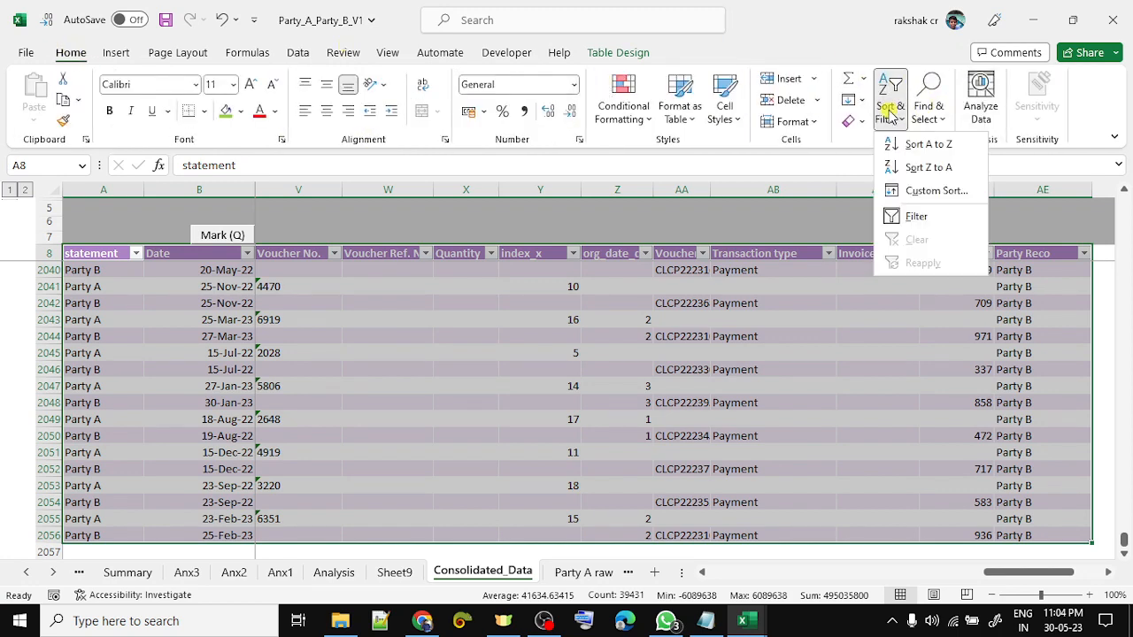
pyautogui.click(929, 192)
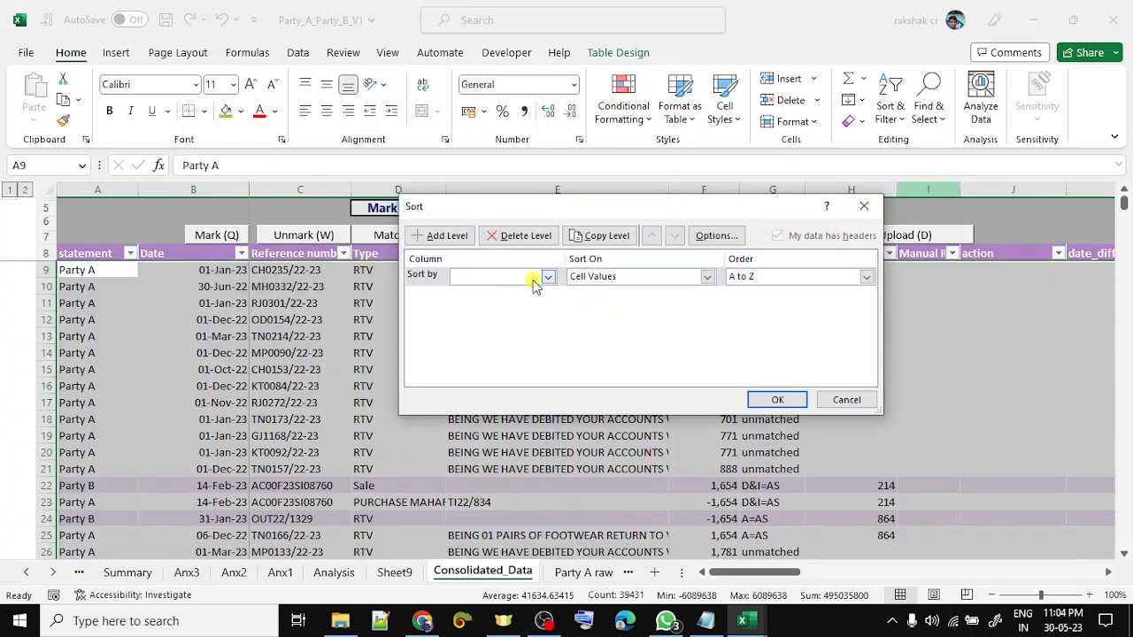
pyautogui.click(535, 279)
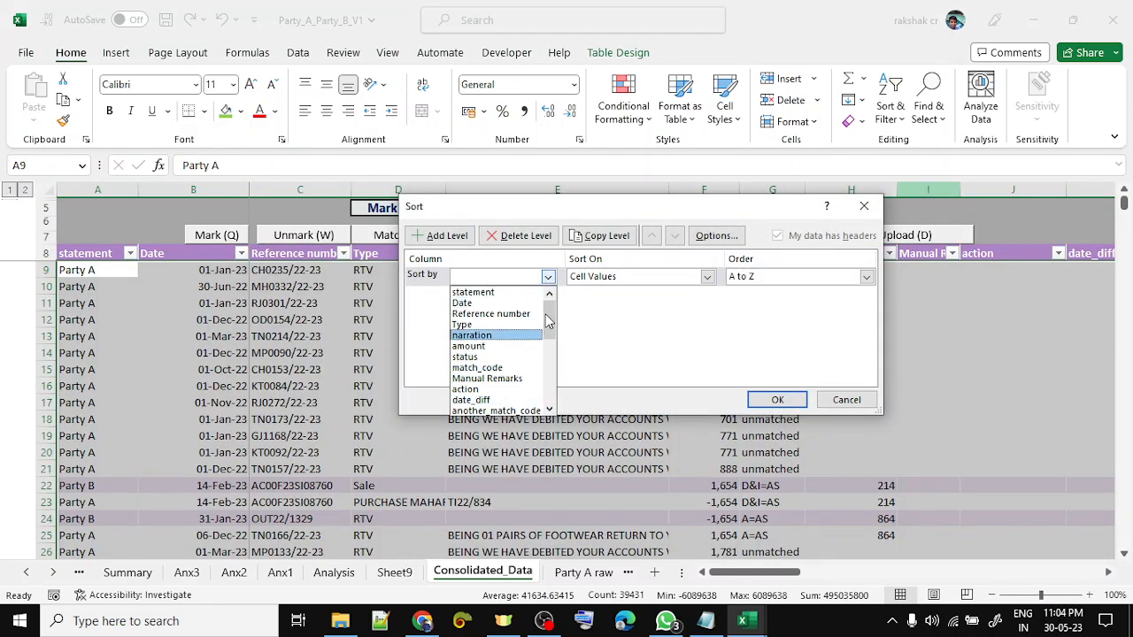
pyautogui.scroll(-3, 513, 354)
pyautogui.click(468, 387)
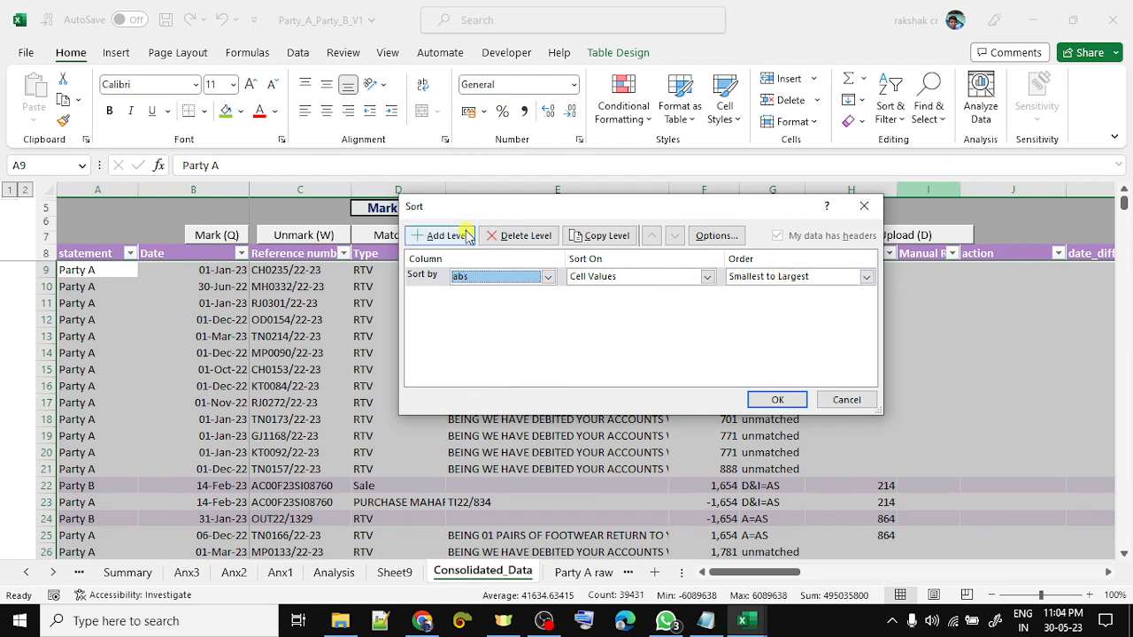
pyautogui.click(433, 233)
pyautogui.click(546, 297)
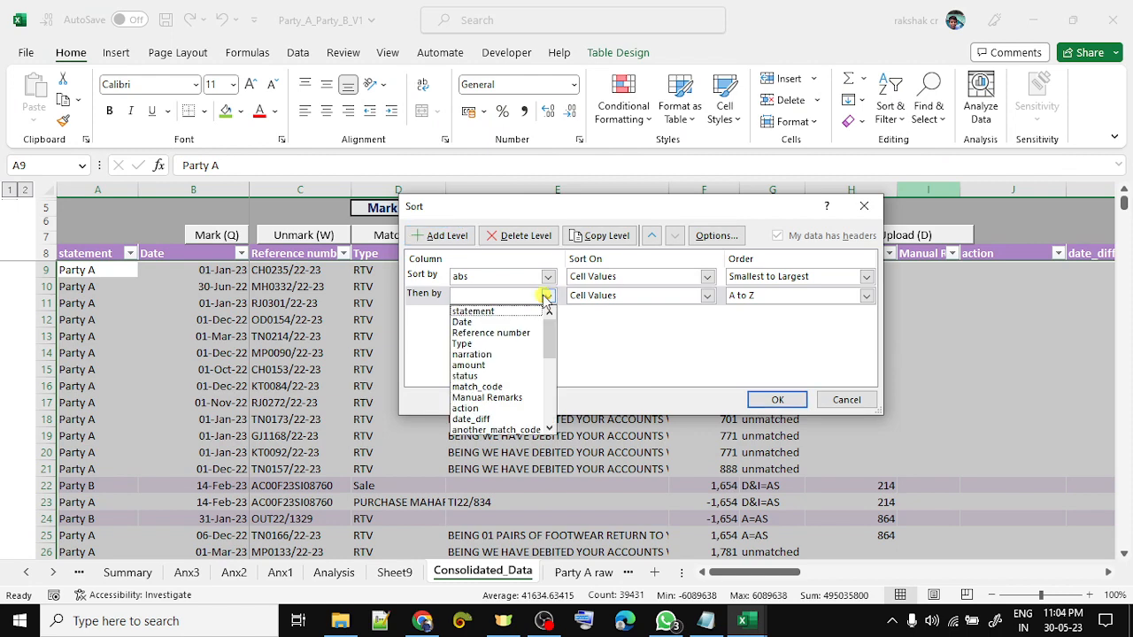
pyautogui.click(519, 333)
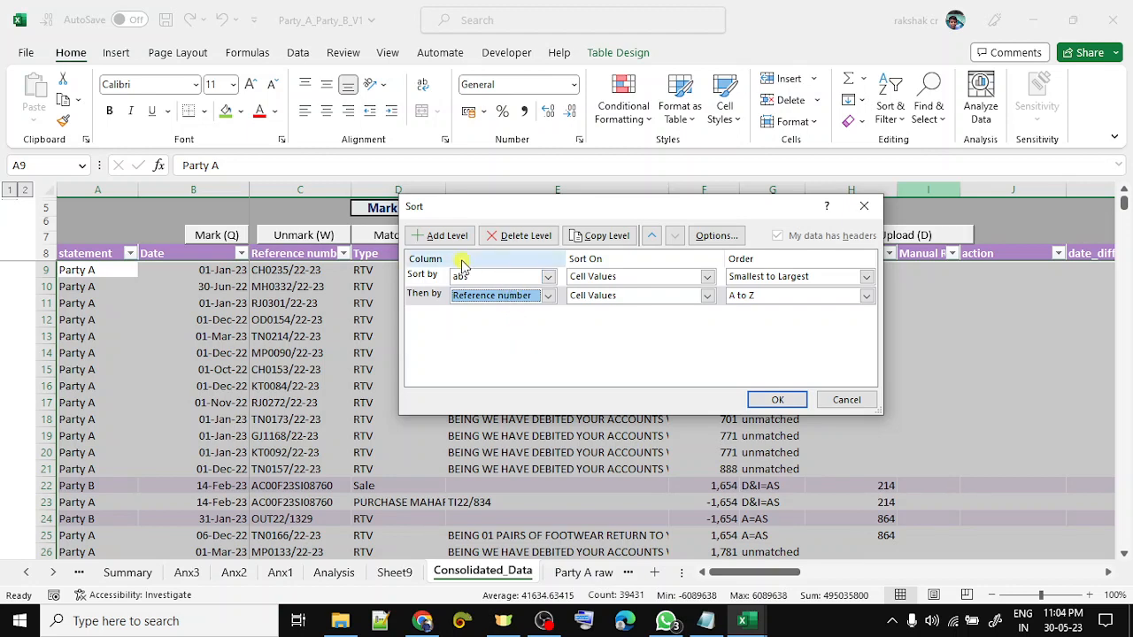
pyautogui.click(783, 399)
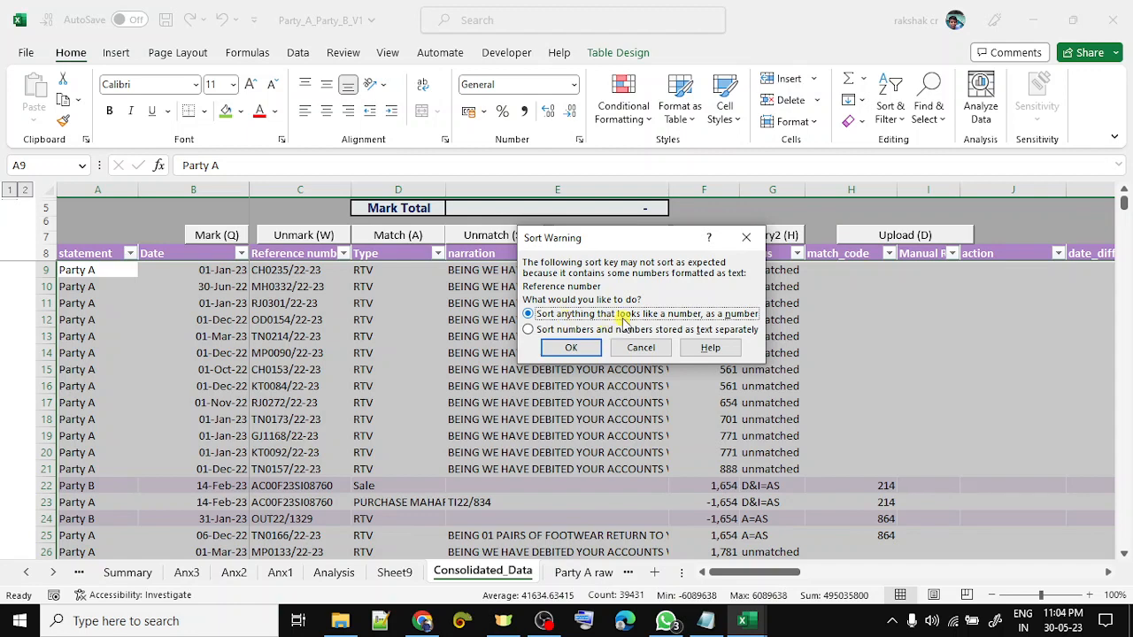
pyautogui.click(571, 347)
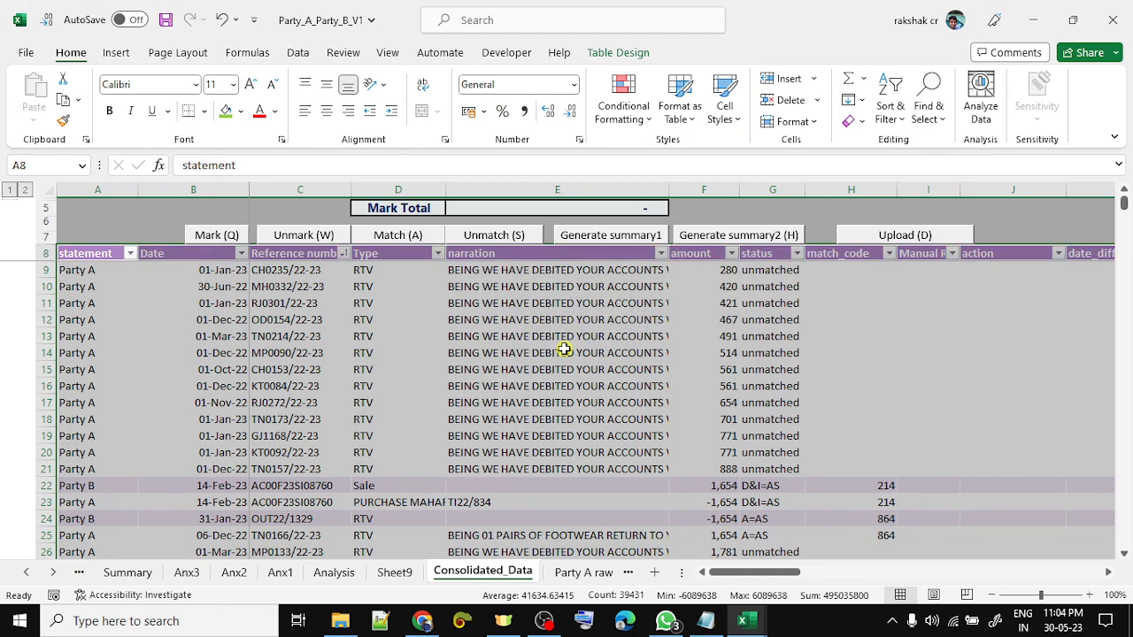
pyautogui.press('Down')
pyautogui.press('Up')
pyautogui.press('Right')
pyautogui.press('Right')
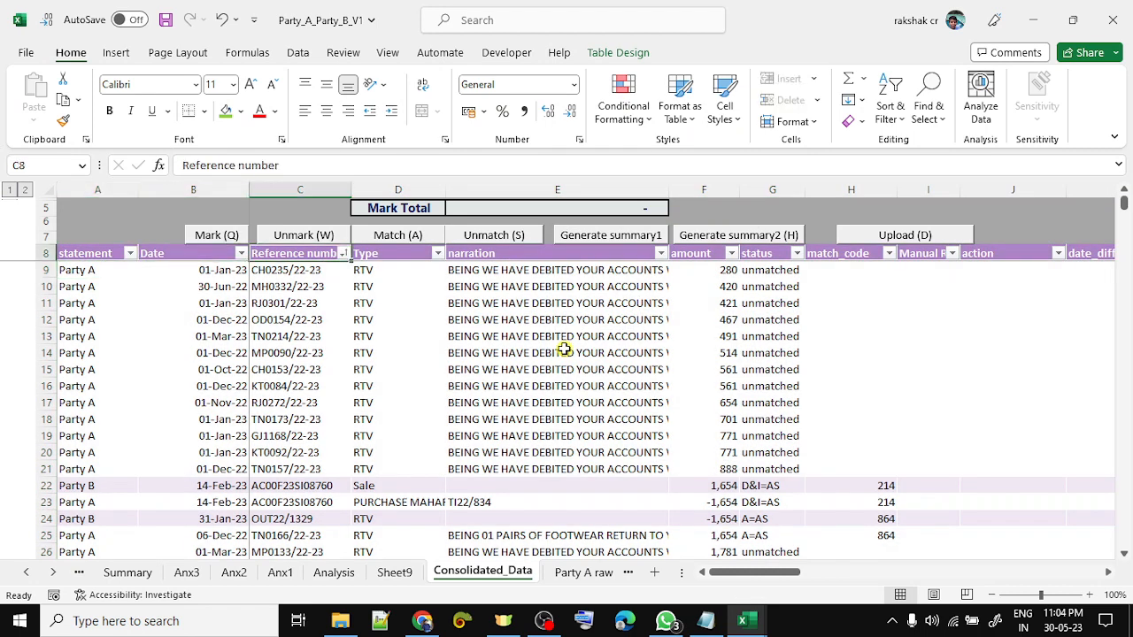
# - Filter the statement column to show only Party B rows
pyautogui.press('Left')
pyautogui.press('Left')
pyautogui.hotkey('alt', 'Down')
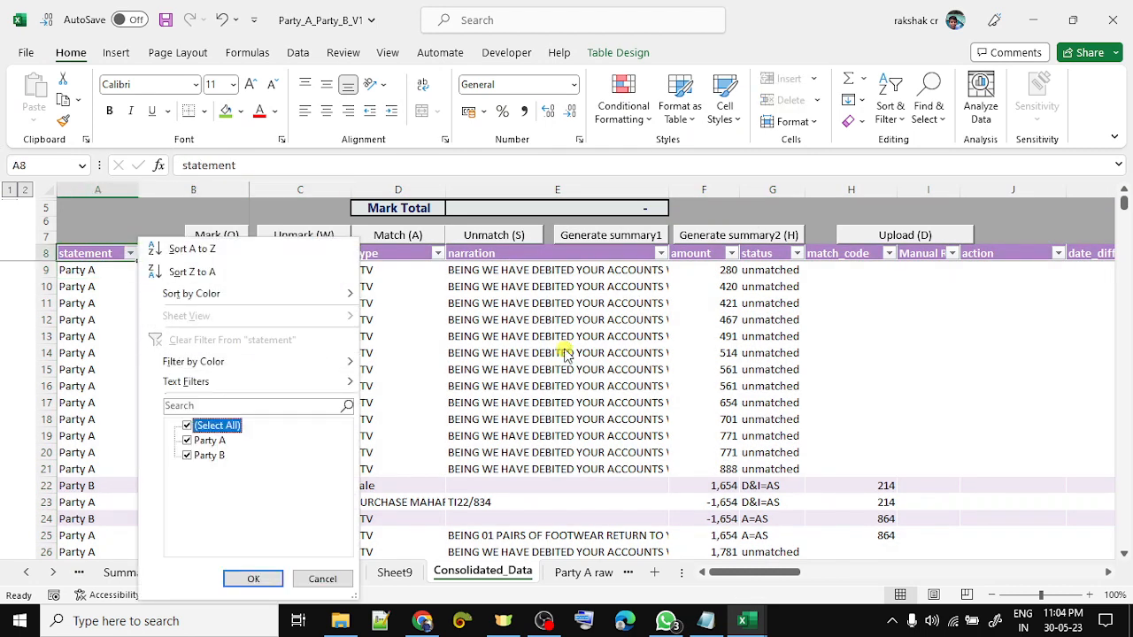
pyautogui.press('Down')
pyautogui.press('space')
pyautogui.press('Return')
# - Filter the status column to unmatched by searching 'u', leaving 104 records
pyautogui.press('Right')
pyautogui.press('Right')
pyautogui.press('Right')
pyautogui.press('Right')
pyautogui.press('Right')
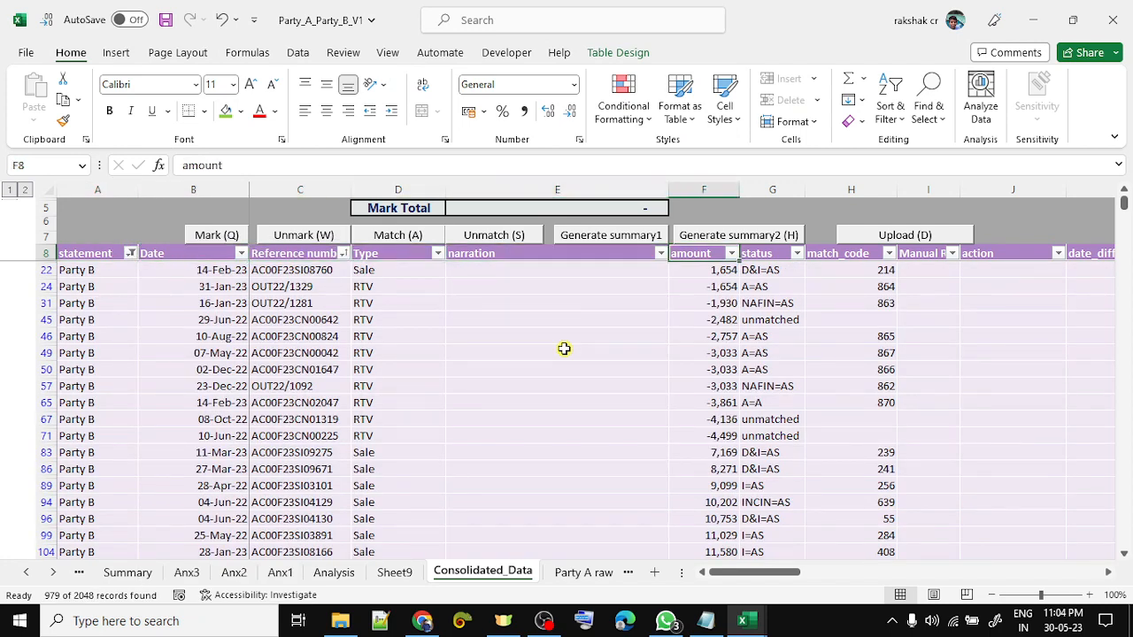
pyautogui.press('Right')
pyautogui.hotkey('alt', 'Down')
pyautogui.press('Down')
pyautogui.press('Down')
pyautogui.press('Down')
pyautogui.press('Down')
pyautogui.press('Down')
pyautogui.press('Down')
pyautogui.press('Down')
pyautogui.press('Down')
pyautogui.press('Up')
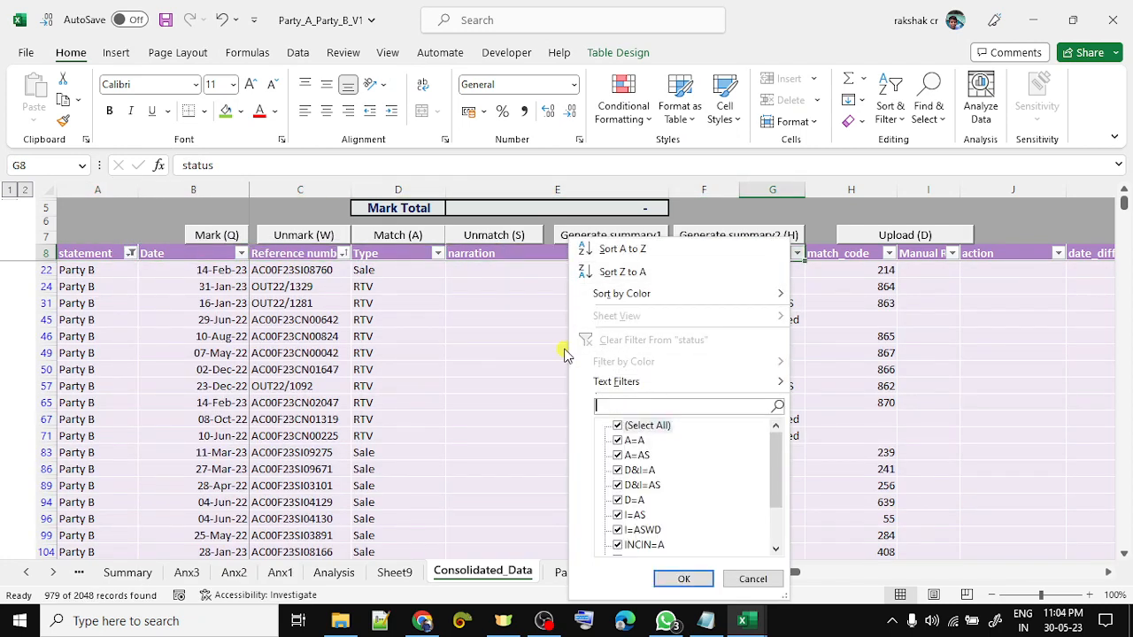
pyautogui.write('un')
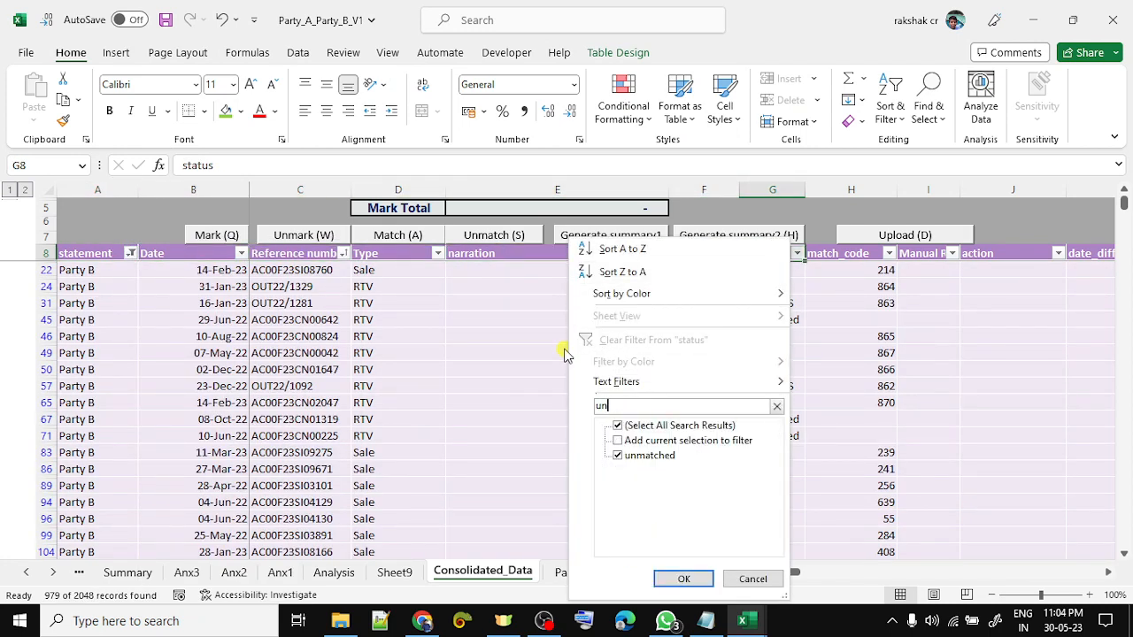
pyautogui.press('Return')
pyautogui.press('Down')
pyautogui.press('Down')
pyautogui.press('Down')
pyautogui.press('Down')
pyautogui.press('Down')
pyautogui.press('Down')
pyautogui.press('Down')
pyautogui.press('Down')
pyautogui.press('Down')
pyautogui.press('Down')
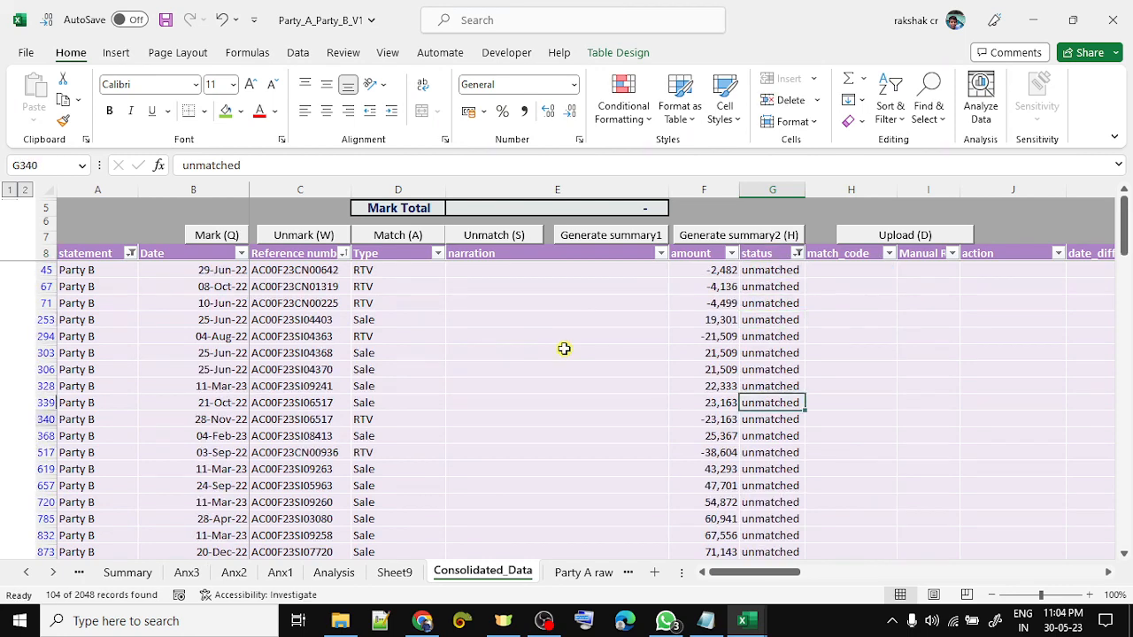
# - Select the 23,163 and -23,163 Party B pair, mark it and confirm the manual match as MM11
pyautogui.press('Down')
pyautogui.press('Left')
pyautogui.press('Up')
pyautogui.press('Up')
pyautogui.press('Up')
pyautogui.press('Up')
pyautogui.press('Up')
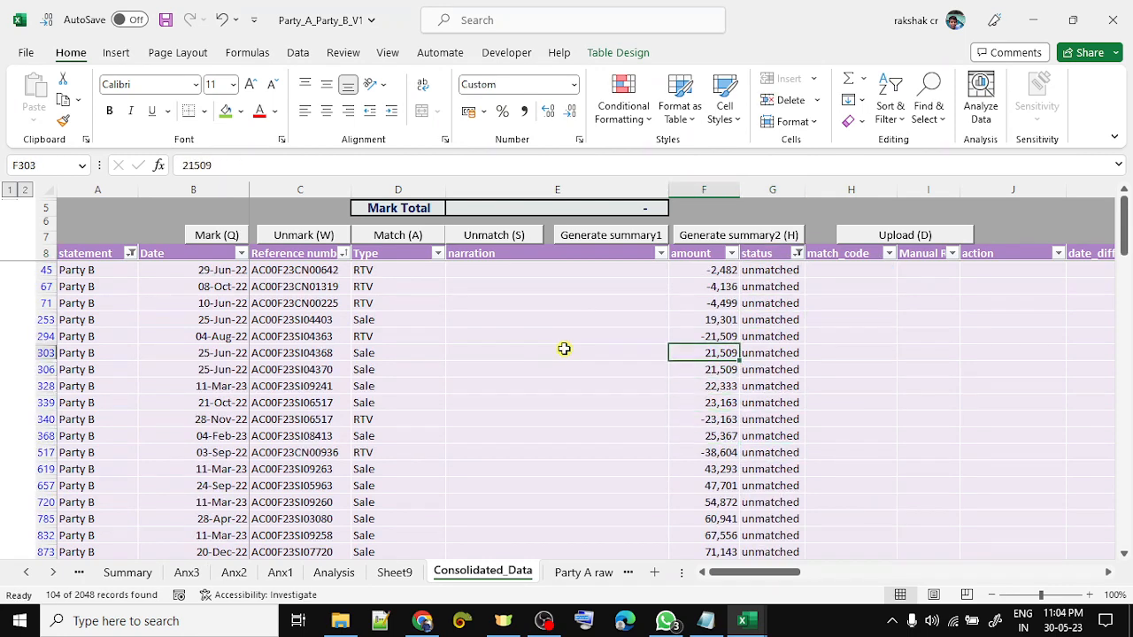
pyautogui.press('Down')
pyautogui.press('Down')
pyautogui.press('Down')
pyautogui.press('Down')
pyautogui.press('Down')
pyautogui.press('Down')
pyautogui.press('Down')
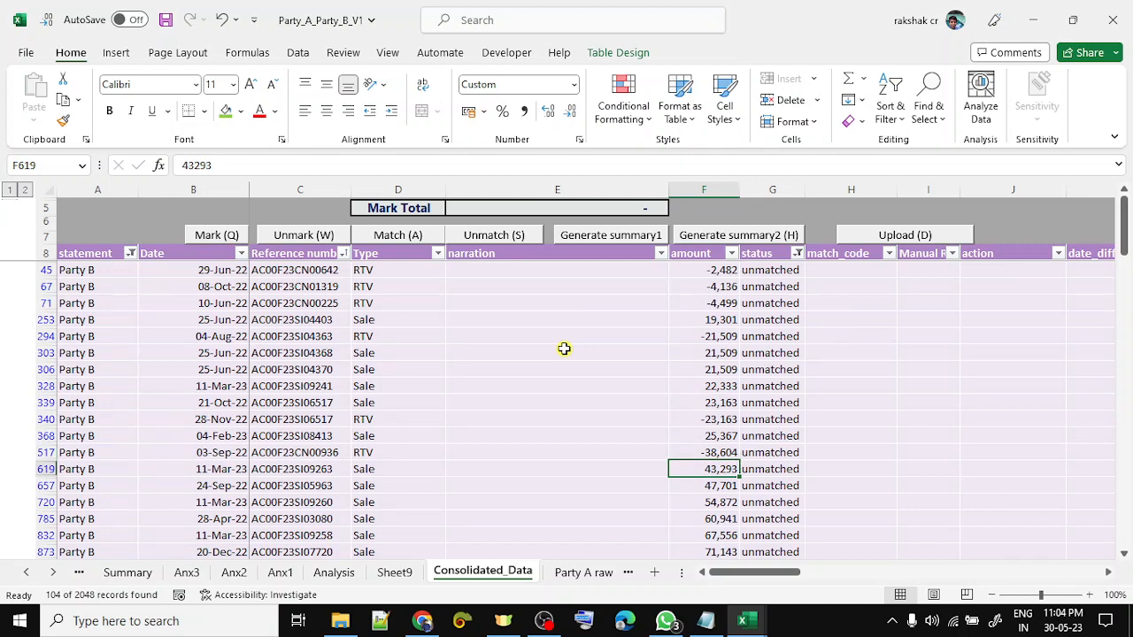
pyautogui.press('Down')
pyautogui.press('Down')
pyautogui.press('Down')
pyautogui.press('Down')
pyautogui.press('Down')
pyautogui.press('Down')
pyautogui.press('Down')
pyautogui.press('Down')
pyautogui.press('Down')
pyautogui.press('Down')
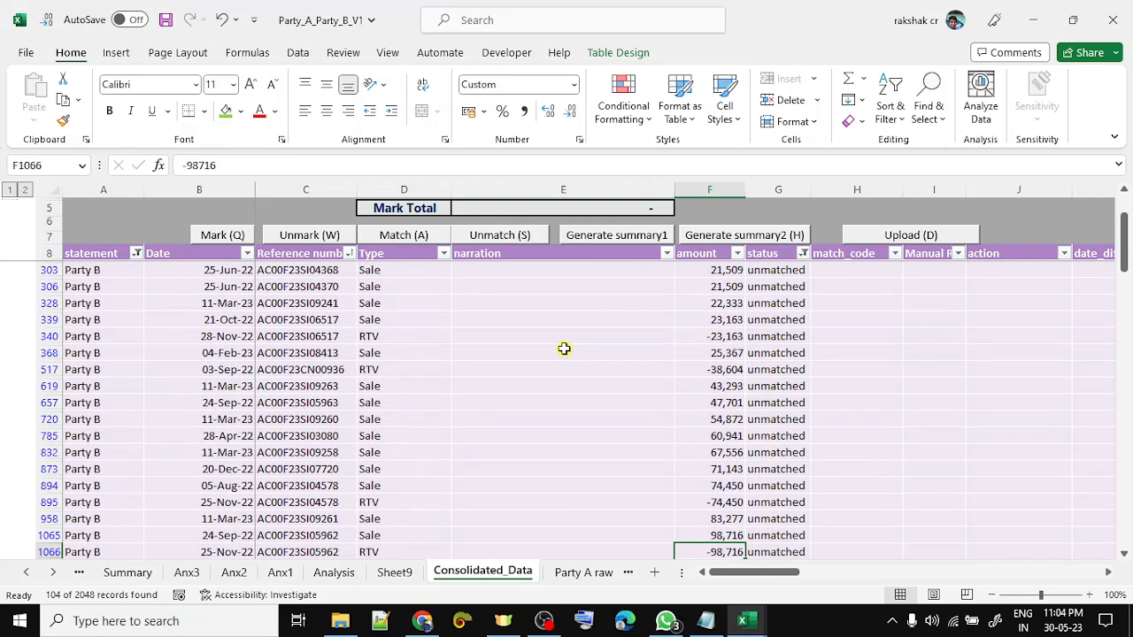
pyautogui.press('Up')
pyautogui.press('Up')
pyautogui.press('Up')
pyautogui.press('Up')
pyautogui.press('Up')
pyautogui.press('Up')
pyautogui.press('Up')
pyautogui.press('Up')
pyautogui.press('Up')
pyautogui.press('Up')
pyautogui.press('Up')
pyautogui.press('Up')
pyautogui.press('Up')
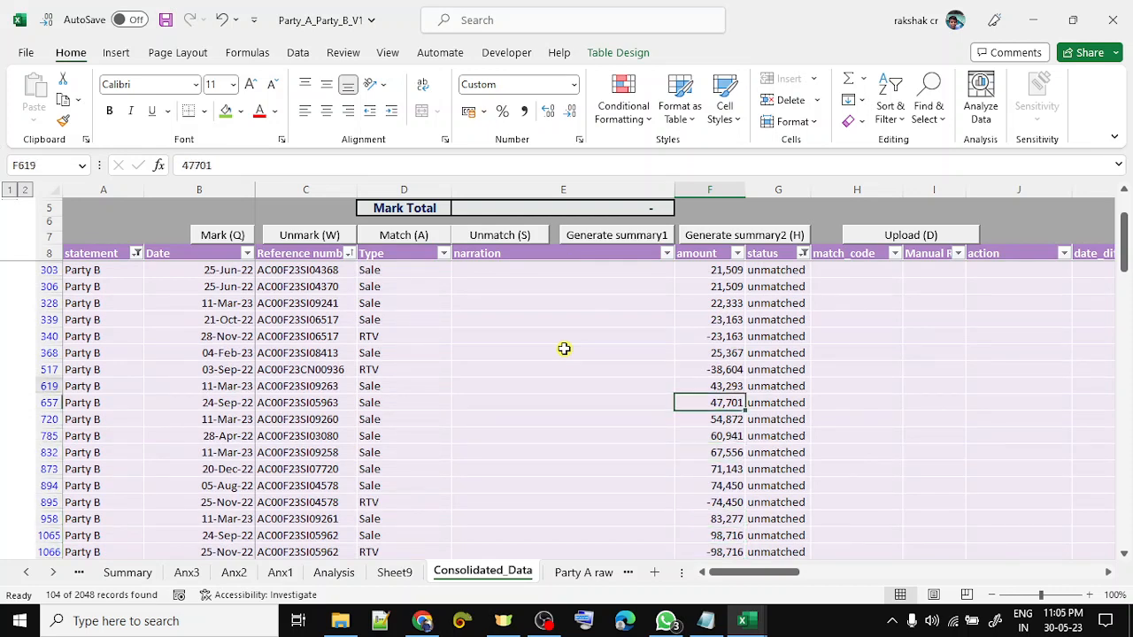
pyautogui.hotkey('shift', 'Up')
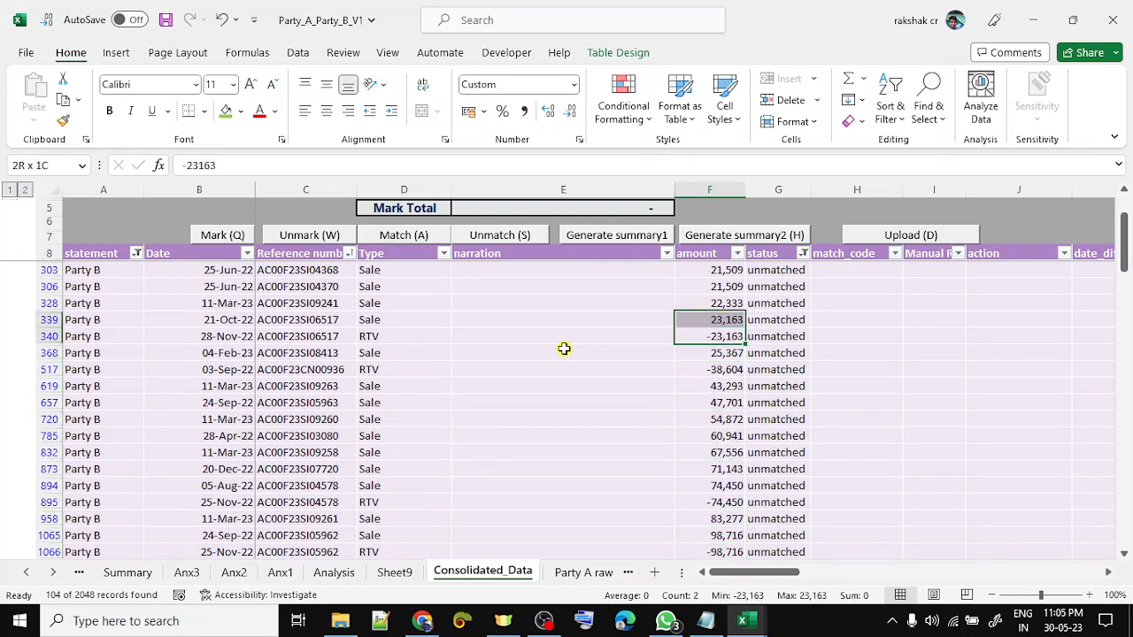
pyautogui.hotkey('ctrl', 'shift', 'q')
pyautogui.hotkey('ctrl', 'shift', 'a')
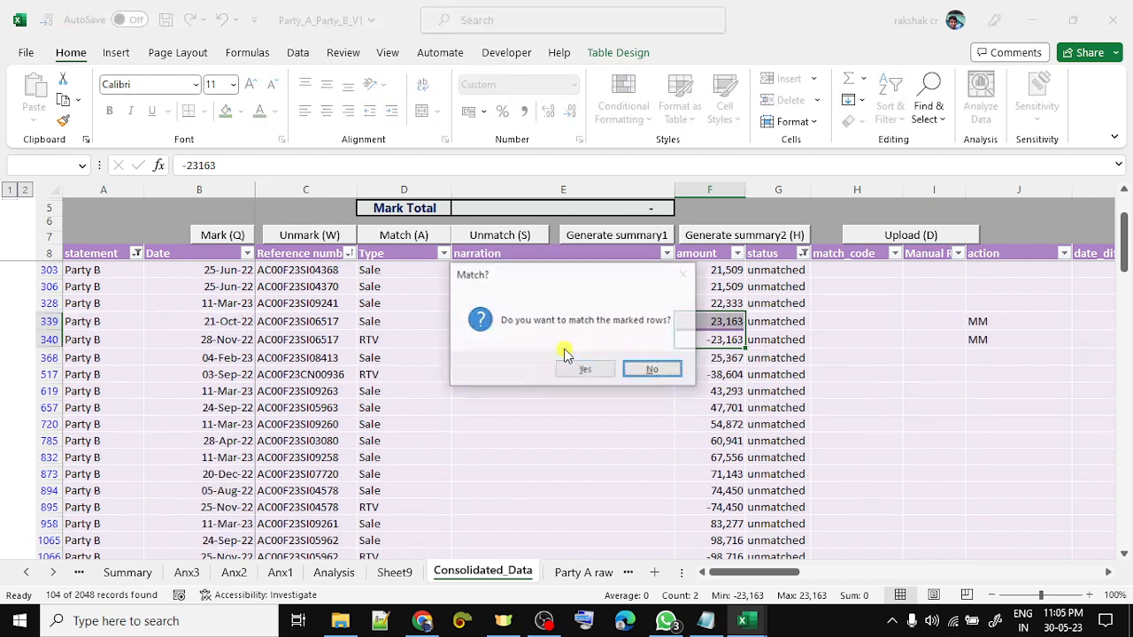
pyautogui.press('Left')
pyautogui.press('Return')
# - Select the 74,450 and -74,450 pair and mark it after the mark-first warning
pyautogui.press('Down')
pyautogui.press('Down')
pyautogui.press('Down')
pyautogui.press('Down')
pyautogui.press('Down')
pyautogui.press('Down')
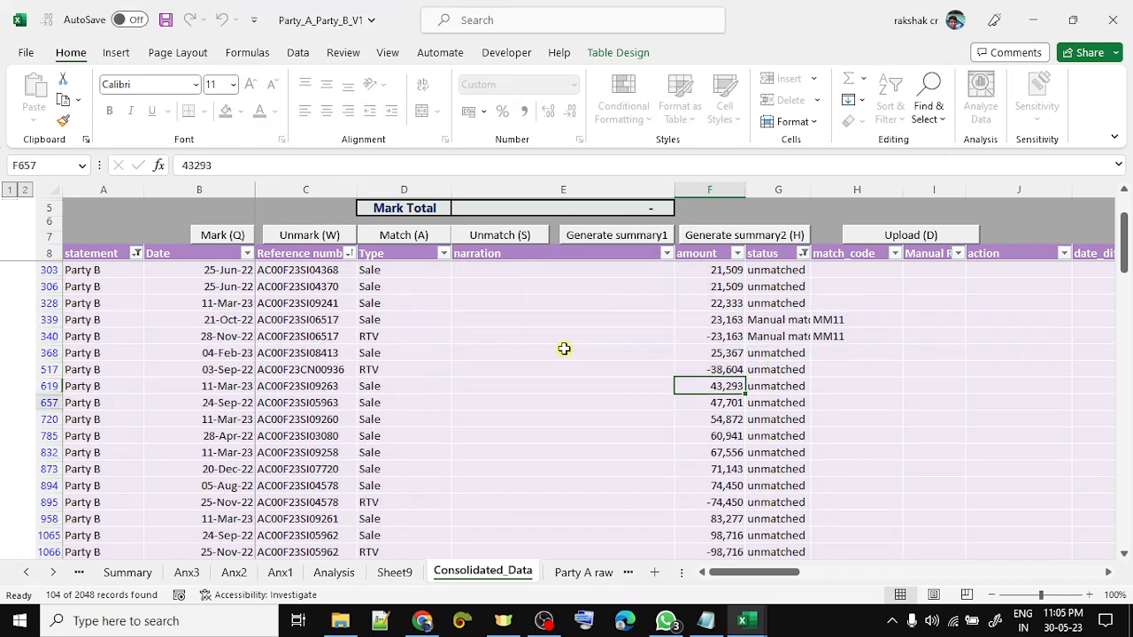
pyautogui.press('Down')
pyautogui.press('Down')
pyautogui.press('Down')
pyautogui.hotkey('shift', 'Down')
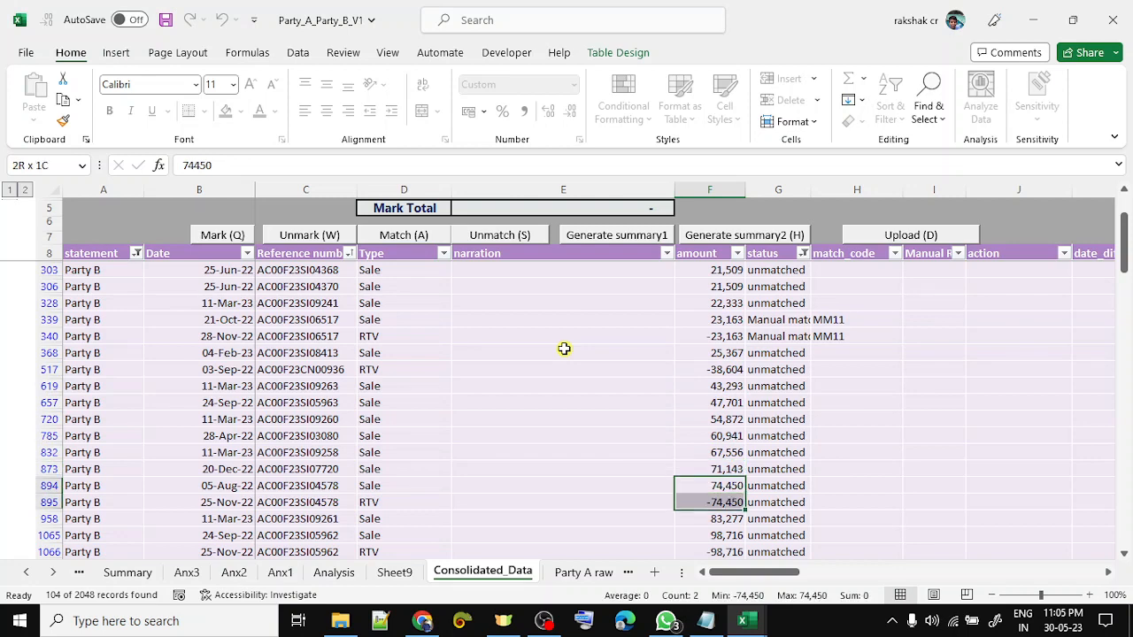
pyautogui.hotkey('ctrl', 'shift', 'a')
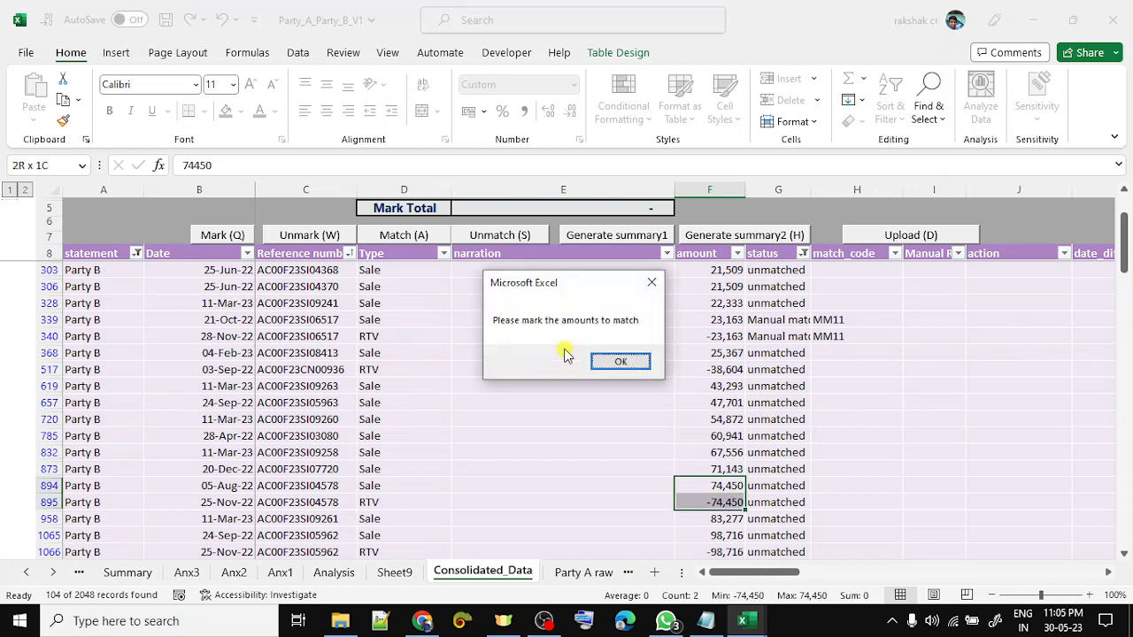
pyautogui.press('Return')
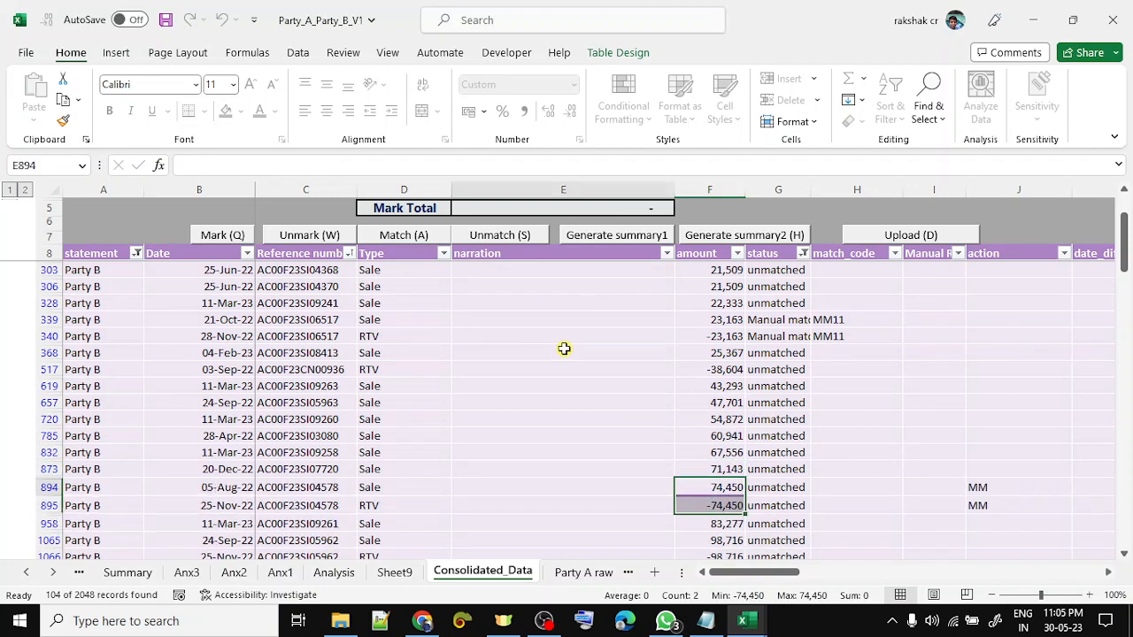
# - Select the offsetting amounts in rows 1065 to 1090, mark them and confirm the match as MM12
pyautogui.press('Down')
pyautogui.press('Down')
pyautogui.press('Down')
pyautogui.press('Down')
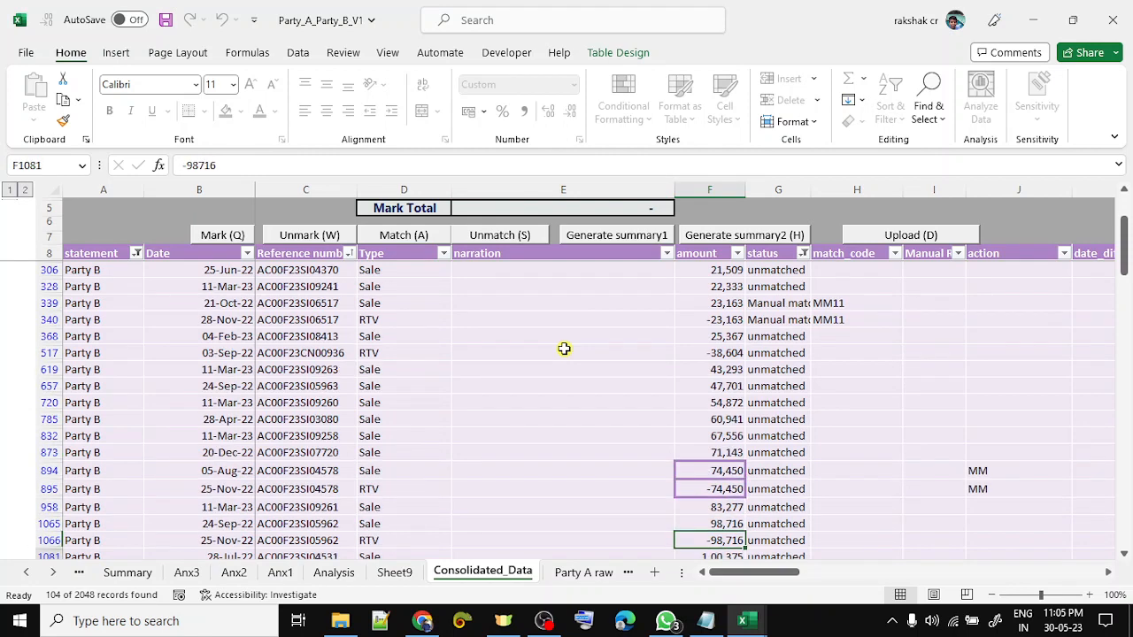
pyautogui.press('Up')
pyautogui.press('Up')
pyautogui.hotkey('shift', 'Down')
pyautogui.hotkey('shift', 'Down')
pyautogui.hotkey('shift', 'Down')
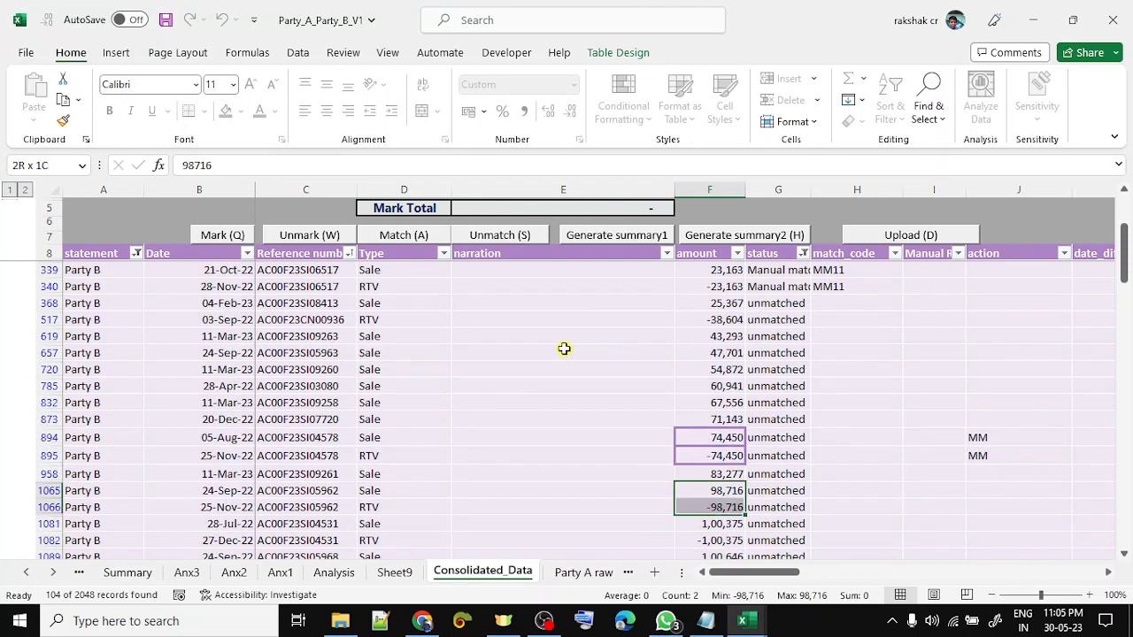
pyautogui.hotkey('shift', 'Down')
pyautogui.hotkey('shift', 'Down')
pyautogui.hotkey('shift', 'Down')
pyautogui.hotkey('shift', 'Down')
pyautogui.hotkey('shift', 'Down')
pyautogui.hotkey('shift', 'Down')
pyautogui.hotkey('shift', 'Down')
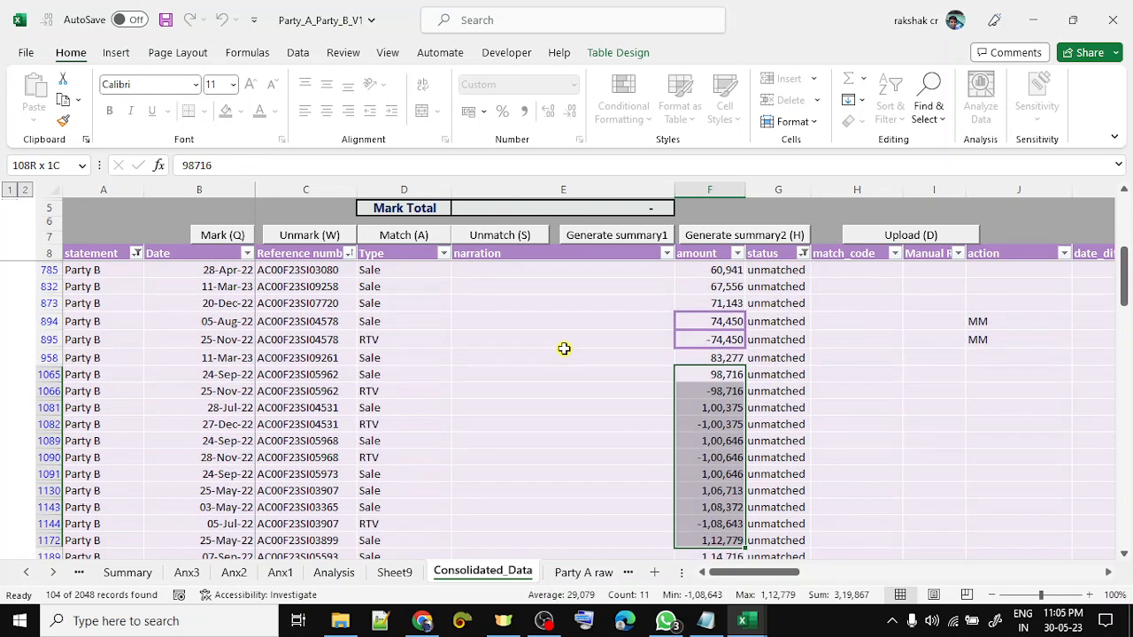
pyautogui.hotkey('shift', 'Up')
pyautogui.hotkey('shift', 'Up')
pyautogui.hotkey('shift', 'Up')
pyautogui.hotkey('shift', 'Up')
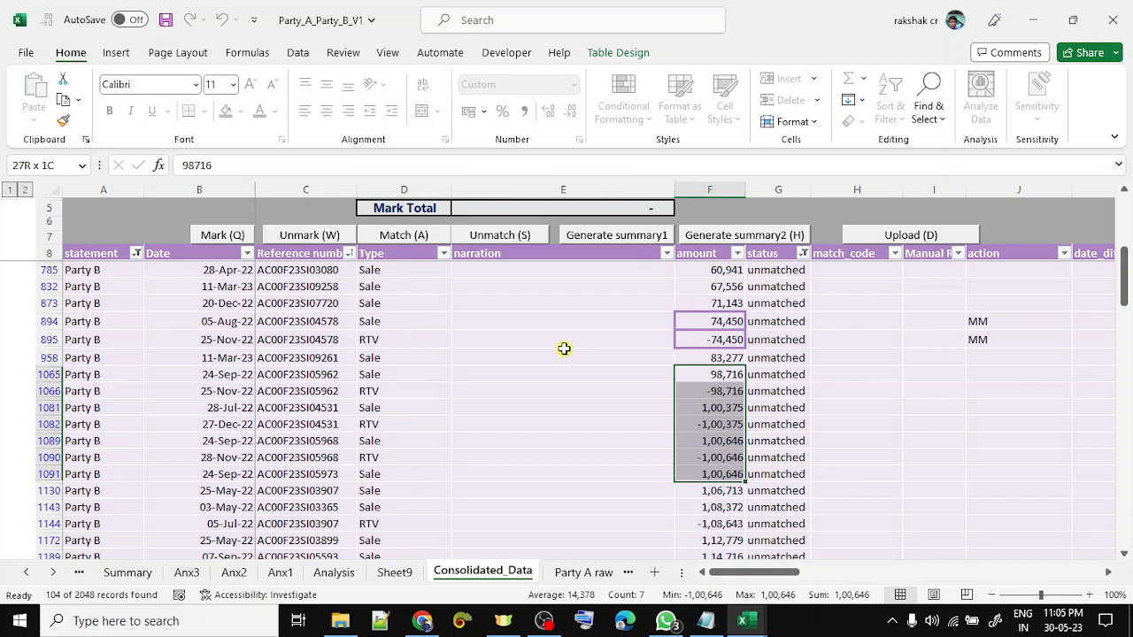
pyautogui.hotkey('shift', 'space')
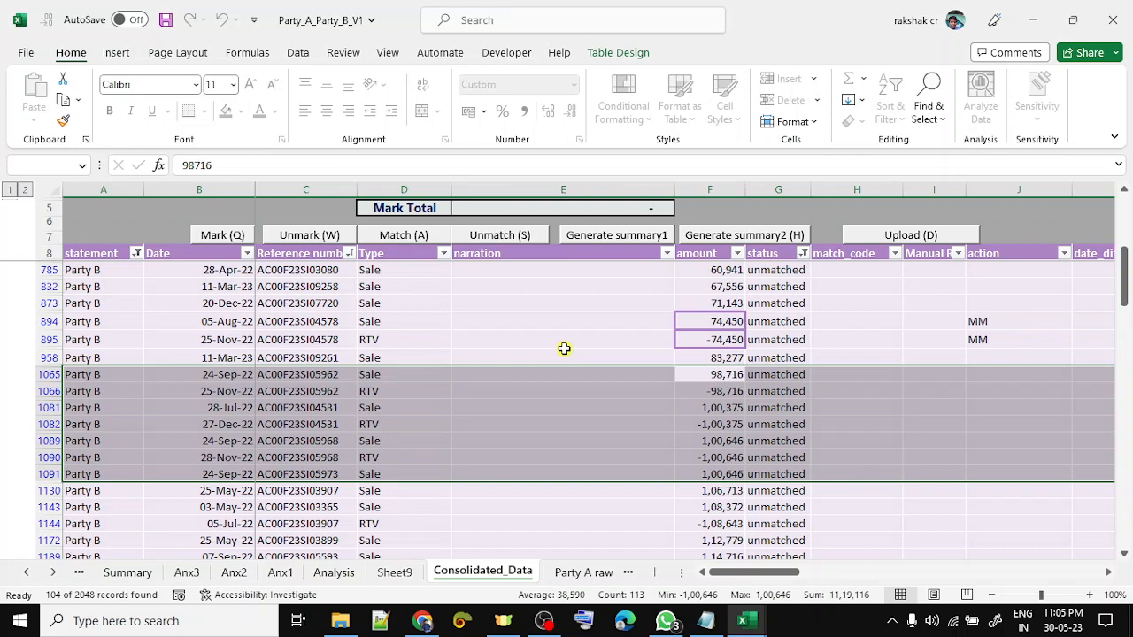
pyautogui.press('Up')
pyautogui.press('Down')
pyautogui.hotkey('shift', 'Down')
pyautogui.hotkey('shift', 'Down')
pyautogui.hotkey('shift', 'Down')
pyautogui.hotkey('shift', 'Down')
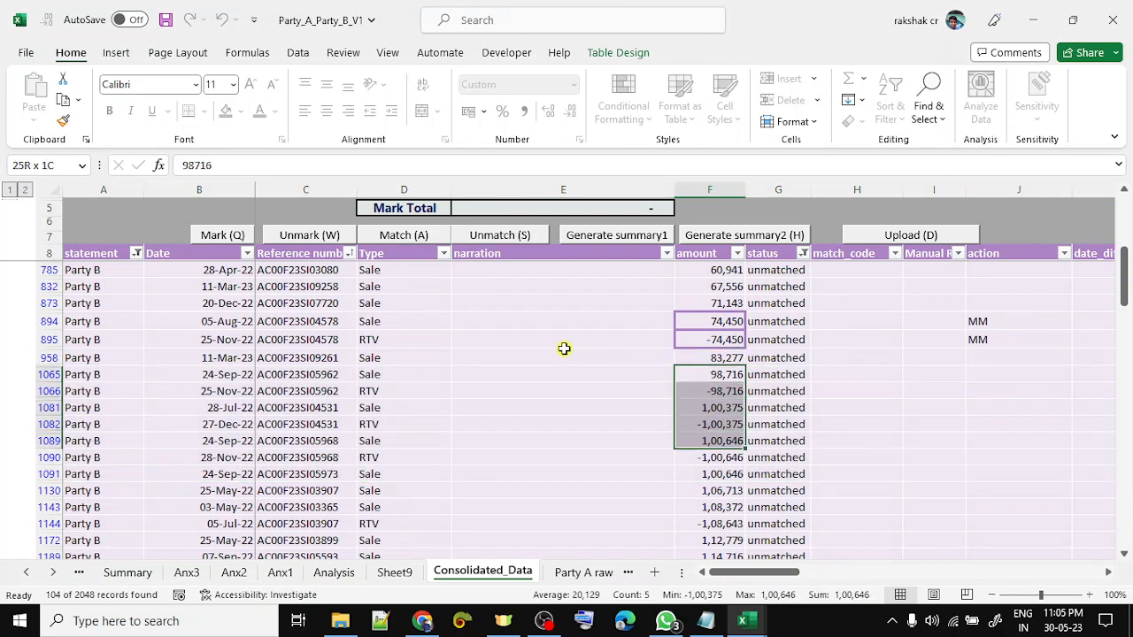
pyautogui.hotkey('shift', 'Down')
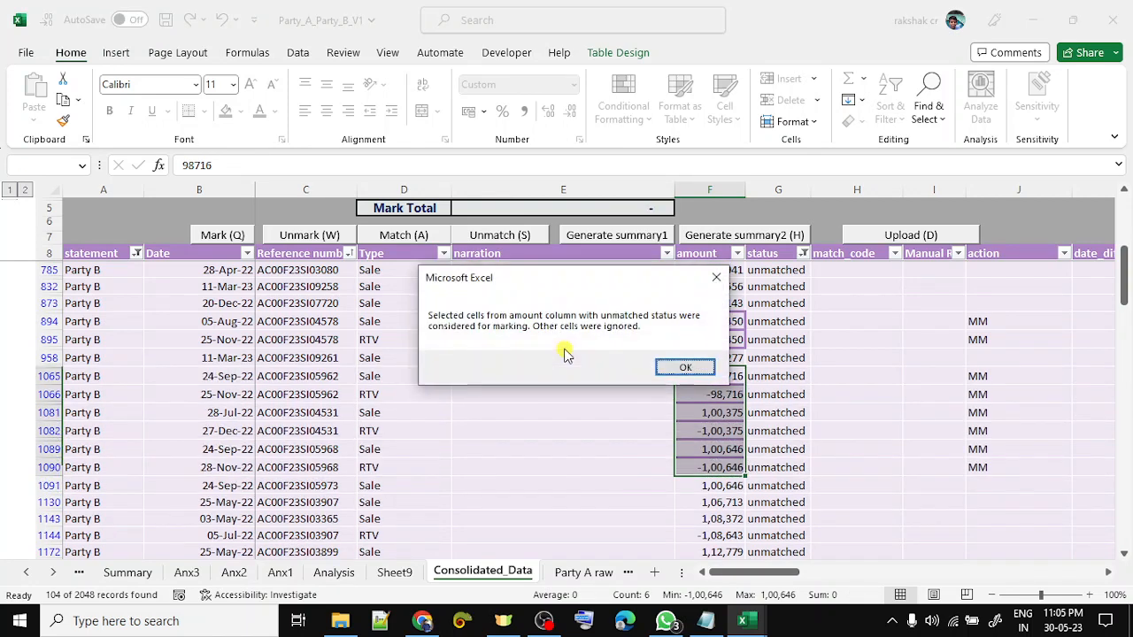
pyautogui.press('Return')
pyautogui.hotkey('ctrl', 'shift', 'a')
pyautogui.press('Return')
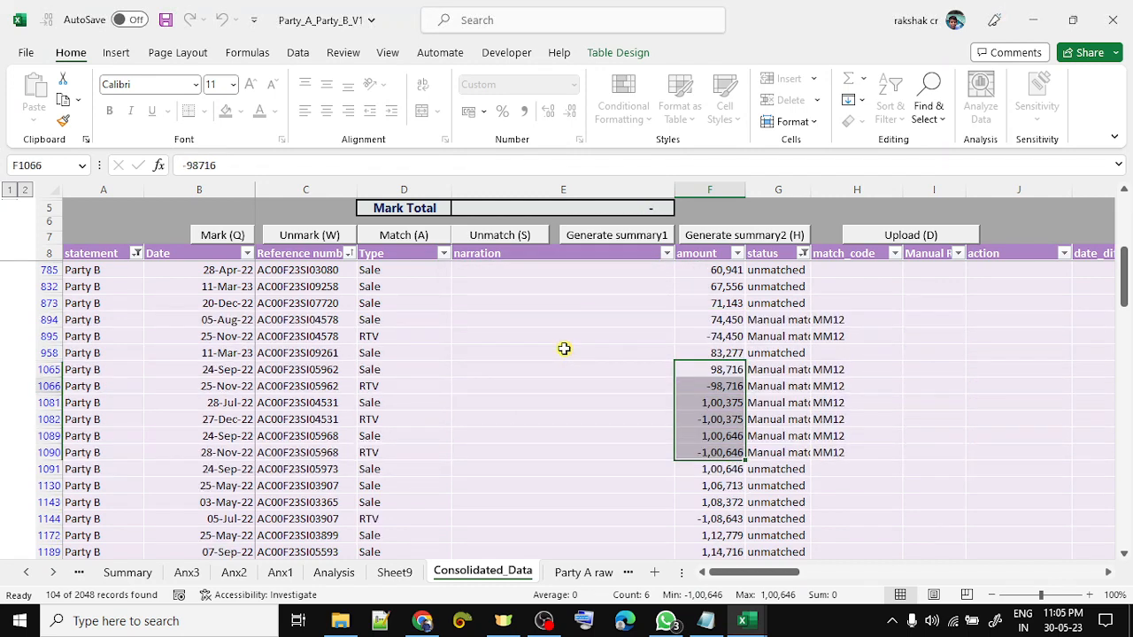
# - Select the 1,14,716 offsetting pair in rows 1189–1190 and match it as MM13
pyautogui.press('Down')
pyautogui.press('Down')
pyautogui.press('Down')
pyautogui.press('Down')
pyautogui.press('Down')
pyautogui.press('Down')
pyautogui.press('Down')
pyautogui.press('Down')
pyautogui.press('Down')
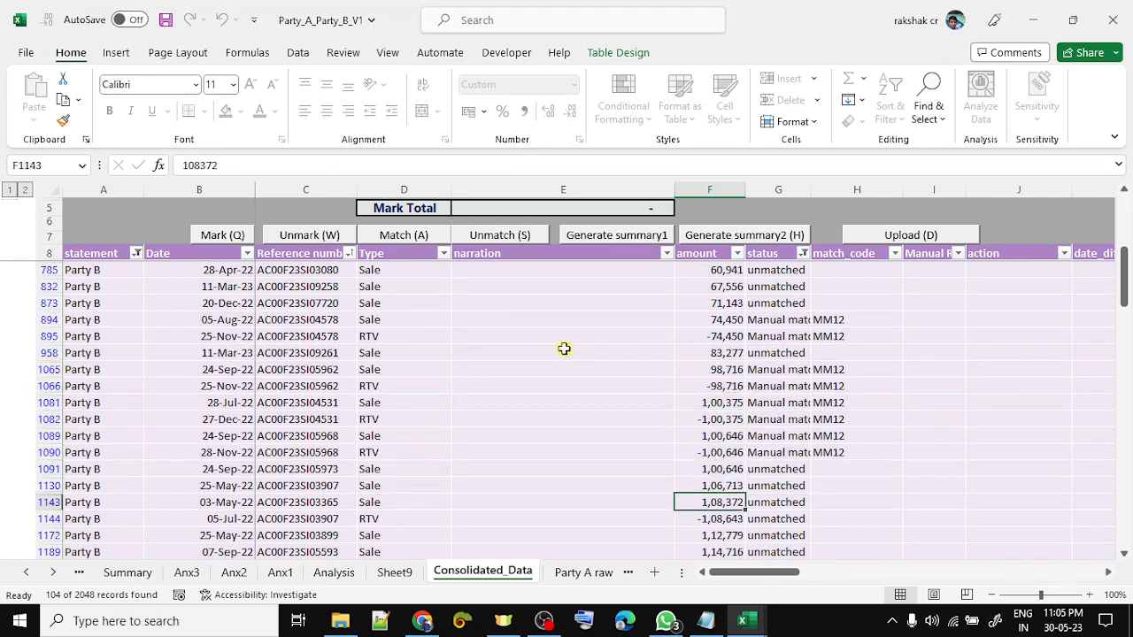
pyautogui.press('Down')
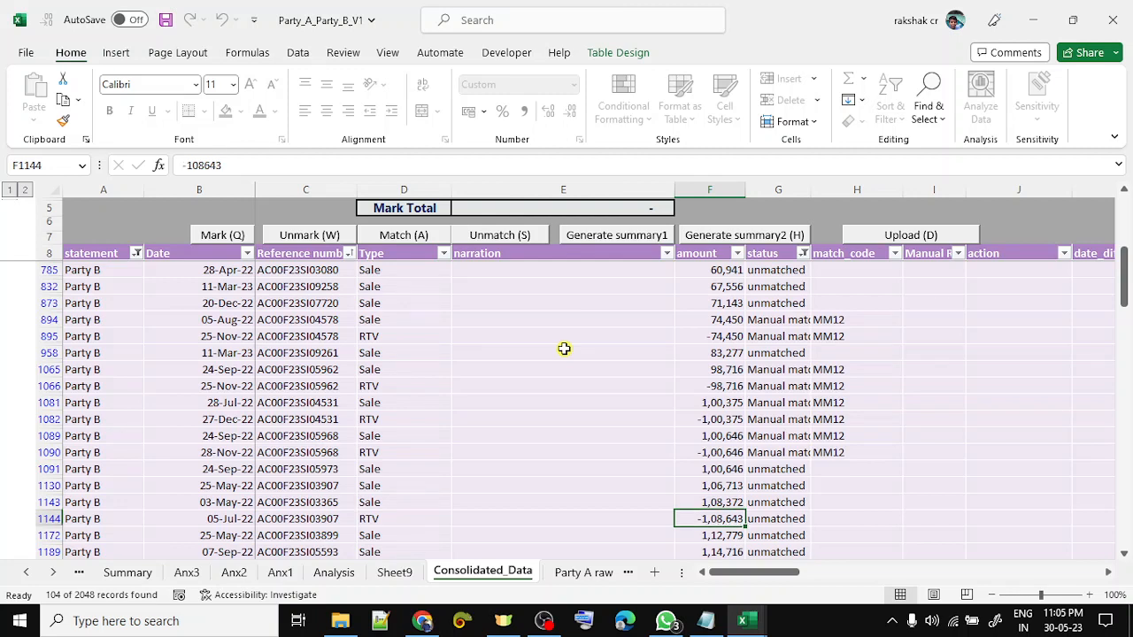
pyautogui.hotkey('shift', 'space')
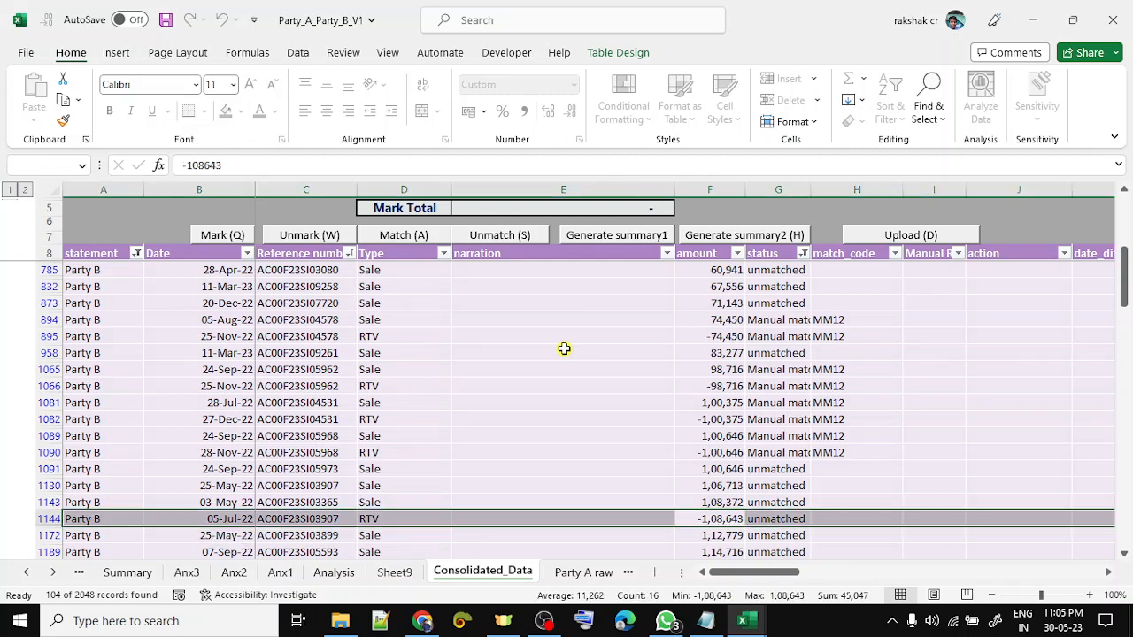
pyautogui.press('Up')
pyautogui.press('Up')
pyautogui.hotkey('shift', 'space')
pyautogui.press('Down')
pyautogui.press('Down')
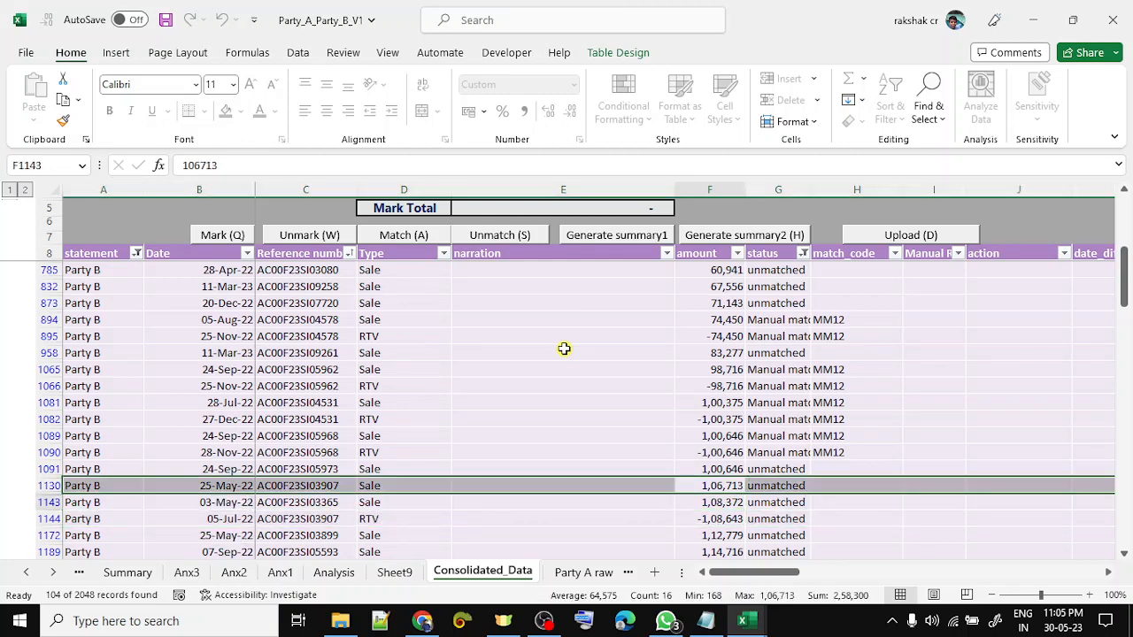
pyautogui.press('Down')
pyautogui.press('Down')
pyautogui.press('Down')
pyautogui.press('Down')
pyautogui.press('Down')
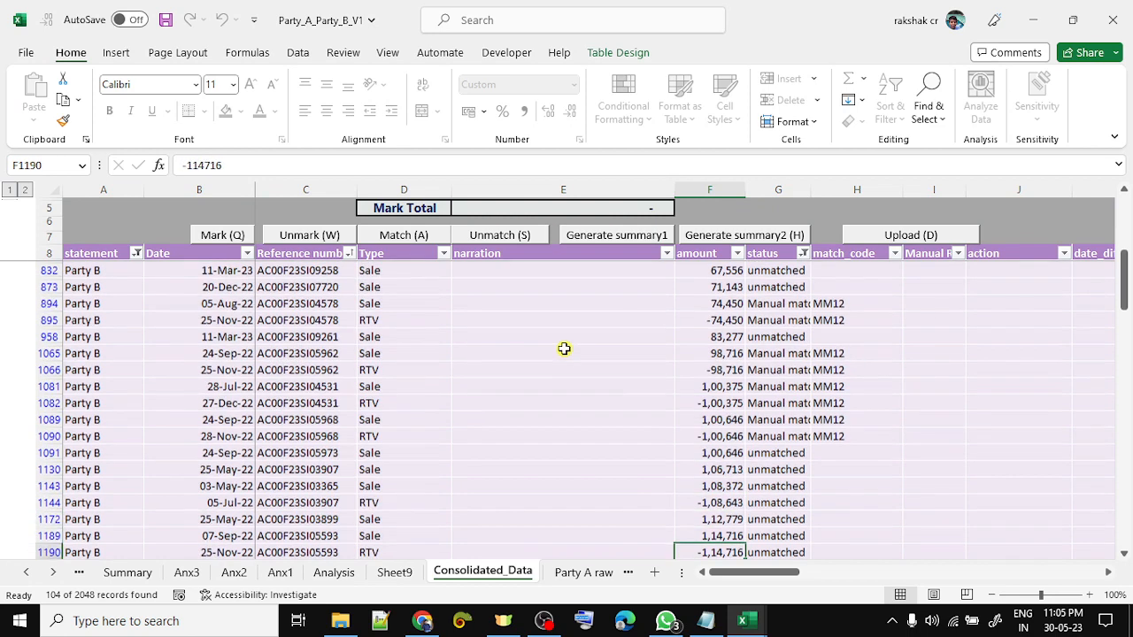
pyautogui.press('Up')
pyautogui.press('Up')
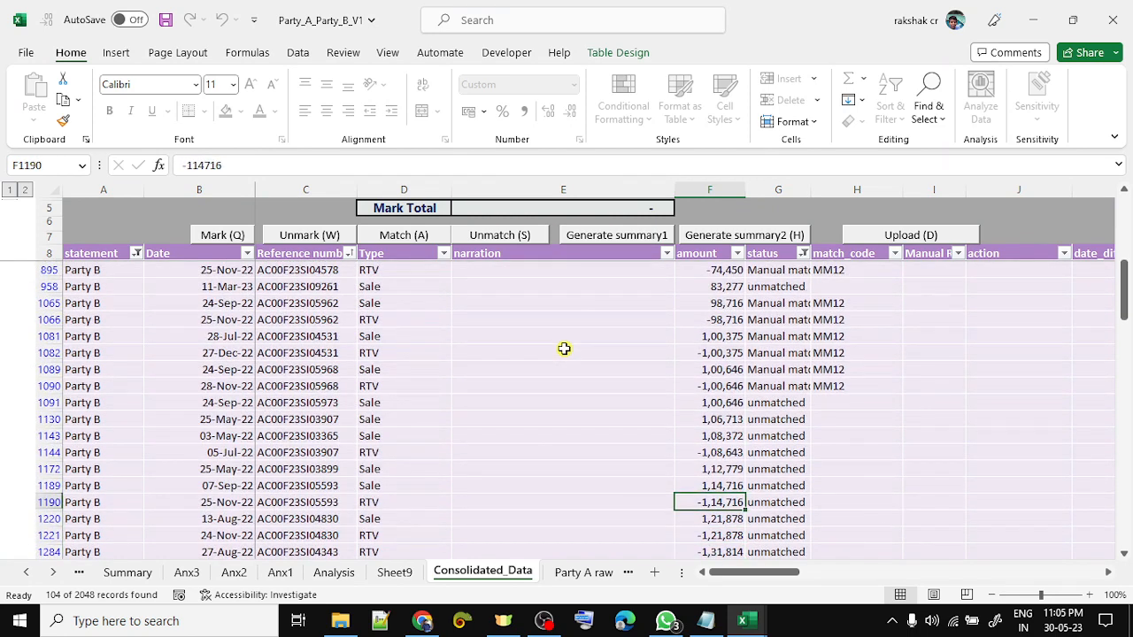
pyautogui.hotkey('shift', 'Up')
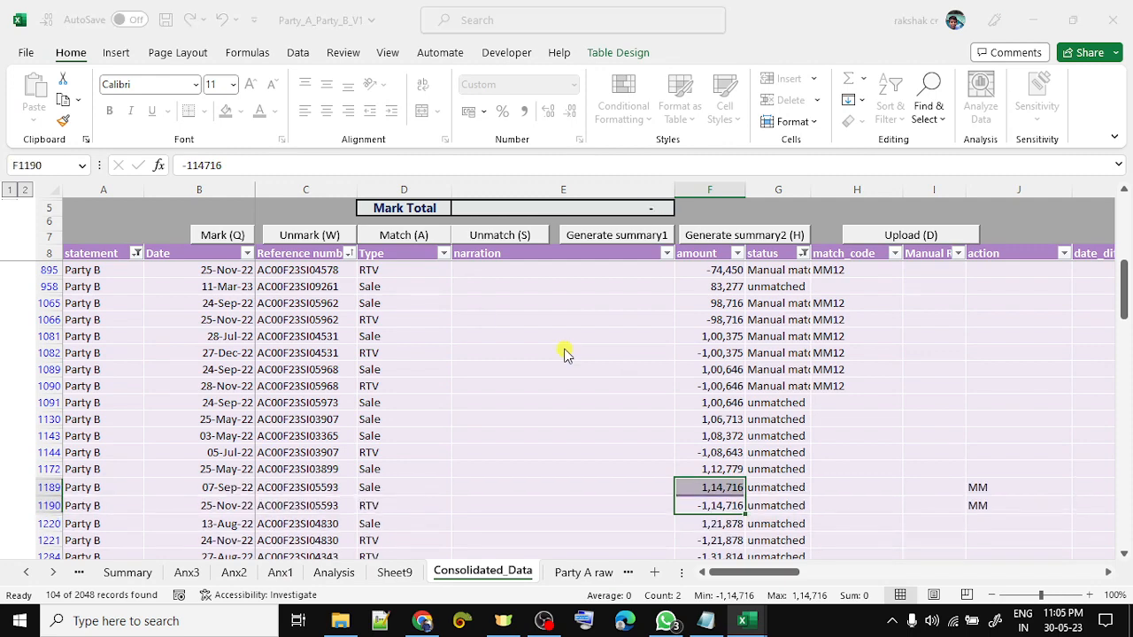
pyautogui.press('Return')
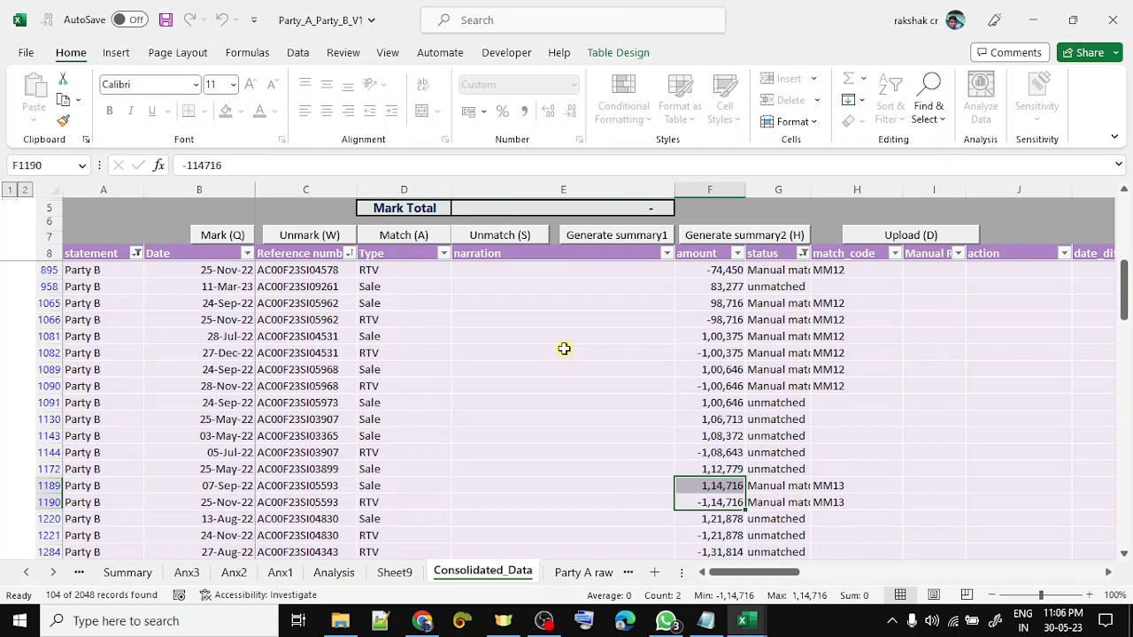
pyautogui.press('Down')
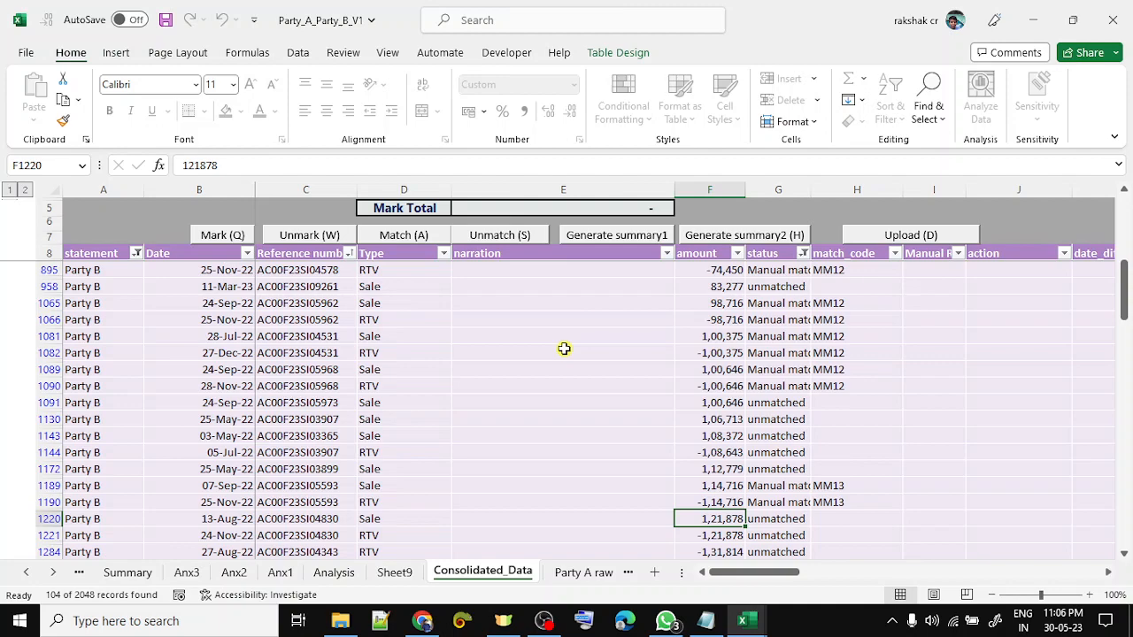
pyautogui.hotkey('ctrl', 'pageup')
# - On the Analysis sheet, delete the Not ok entries in My Status (B45:B168) and check its filter
pyautogui.press('Down')
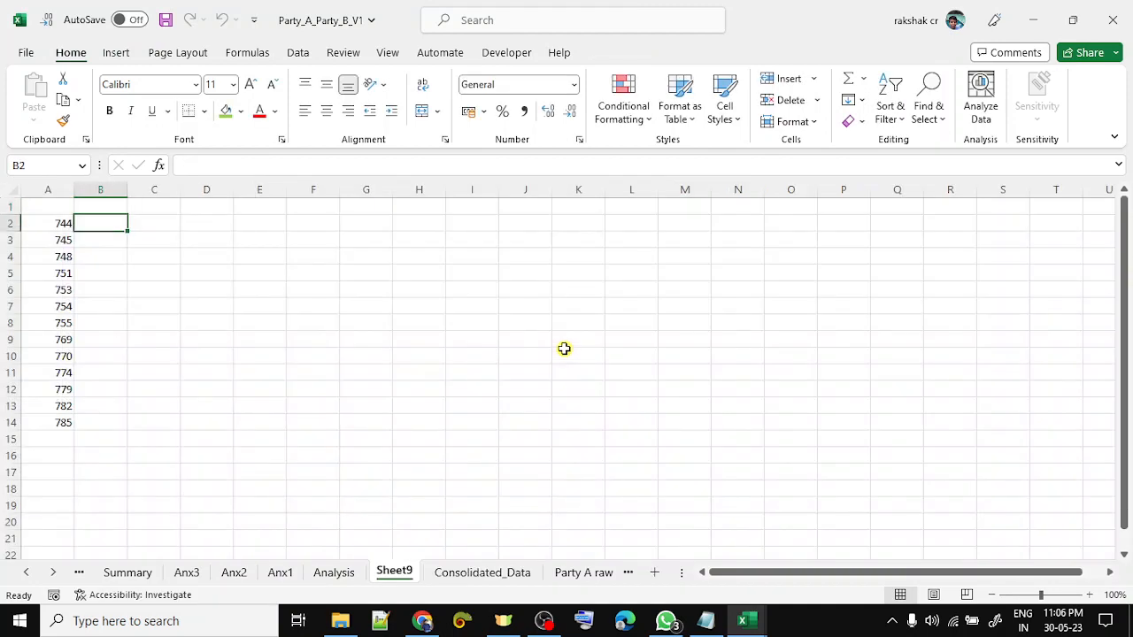
pyautogui.hotkey('ctrl', 'pageup')
pyautogui.press('Down')
pyautogui.press('Down')
pyautogui.press('Down')
pyautogui.press('Down')
pyautogui.press('Down')
pyautogui.press('Down')
pyautogui.press('Down')
pyautogui.press('Down')
pyautogui.press('Down')
pyautogui.press('Down')
pyautogui.press('Down')
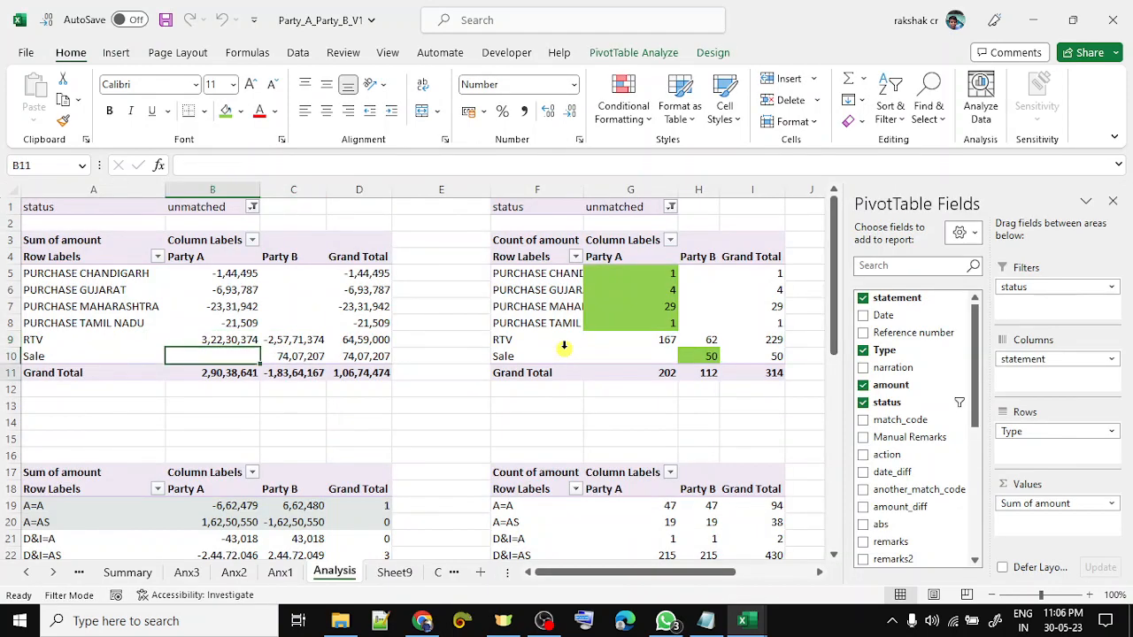
pyautogui.press('Down')
pyautogui.press('Down')
pyautogui.press('Down')
pyautogui.press('Down')
pyautogui.press('Down')
pyautogui.press('Down')
pyautogui.press('Down')
pyautogui.press('Down')
pyautogui.press('Down')
pyautogui.press('Down')
pyautogui.press('Down')
pyautogui.press('Down')
pyautogui.press('Down')
pyautogui.press('Down')
pyautogui.press('Down')
pyautogui.press('Down')
pyautogui.press('Down')
pyautogui.press('Down')
pyautogui.press('Down')
pyautogui.press('Down')
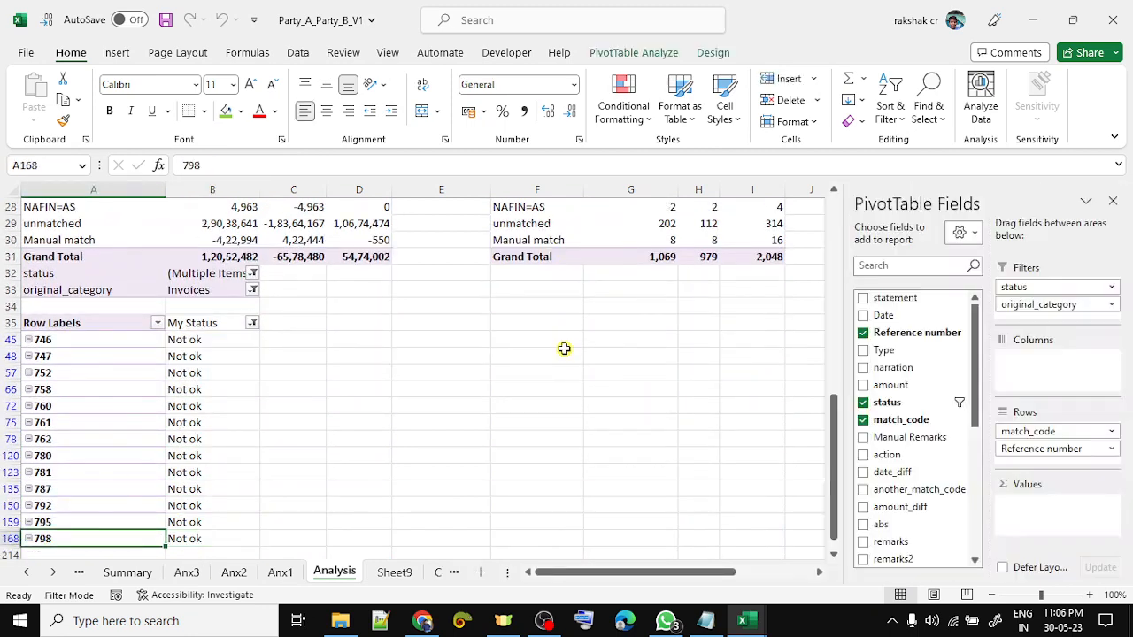
pyautogui.press('Up')
pyautogui.press('Up')
pyautogui.press('Up')
pyautogui.press('Up')
pyautogui.press('Up')
pyautogui.press('Up')
pyautogui.press('Up')
pyautogui.press('Up')
pyautogui.press('Up')
pyautogui.press('Up')
pyautogui.press('Up')
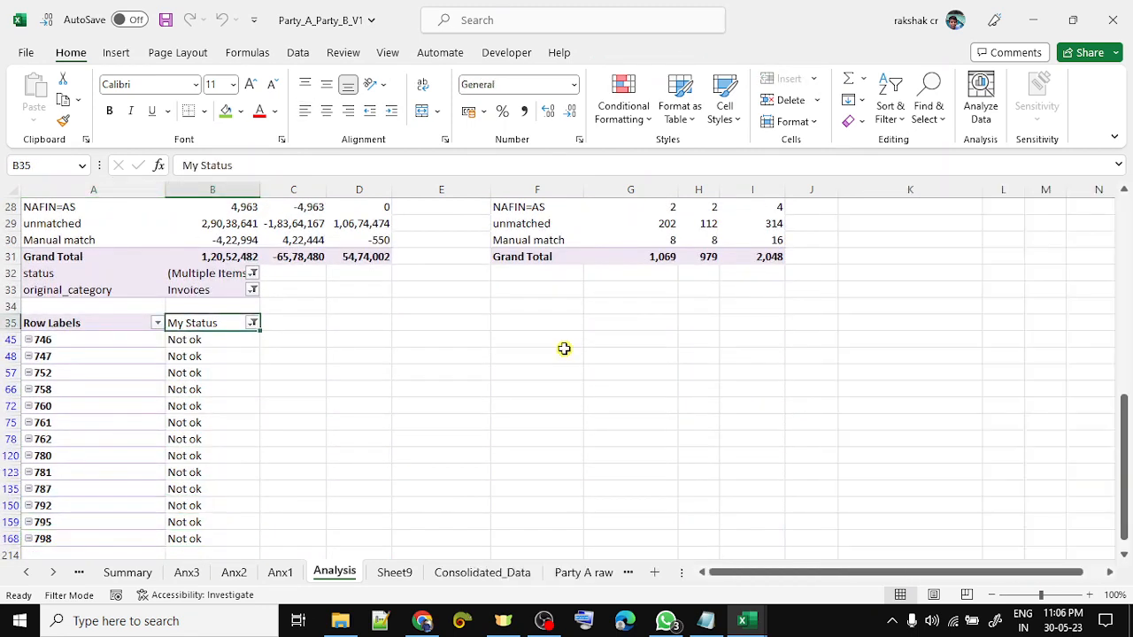
pyautogui.hotkey('ctrl', 'shift', 'Down')
pyautogui.press('Down')
pyautogui.hotkey('ctrl', 'shift', 'Down')
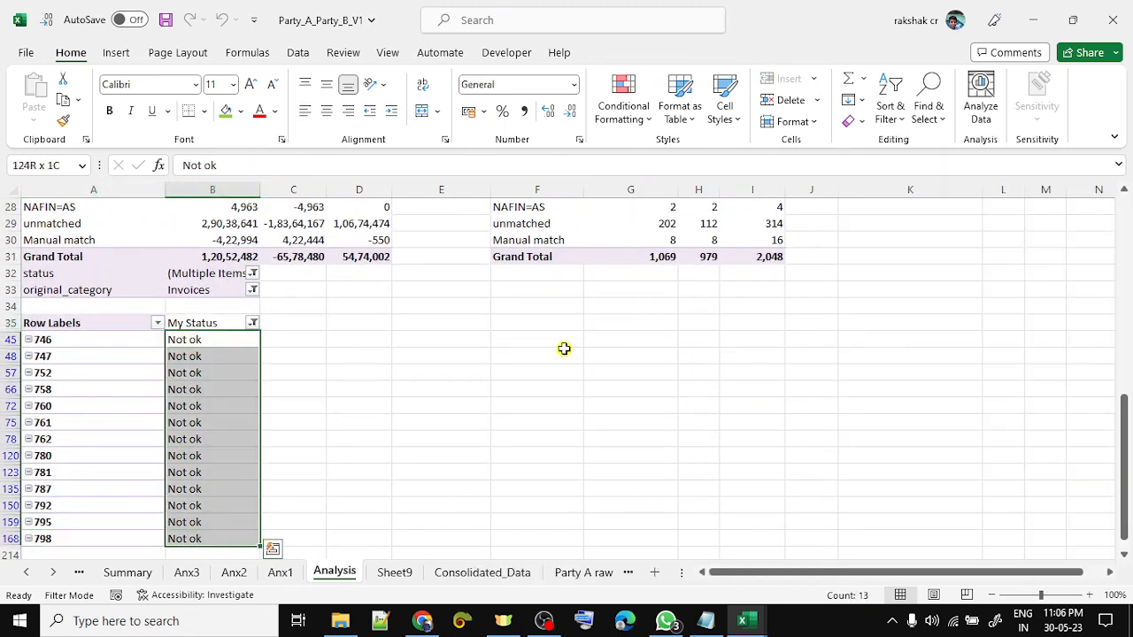
pyautogui.press('Delete')
pyautogui.press('Up')
pyautogui.hotkey('alt', 'Down')
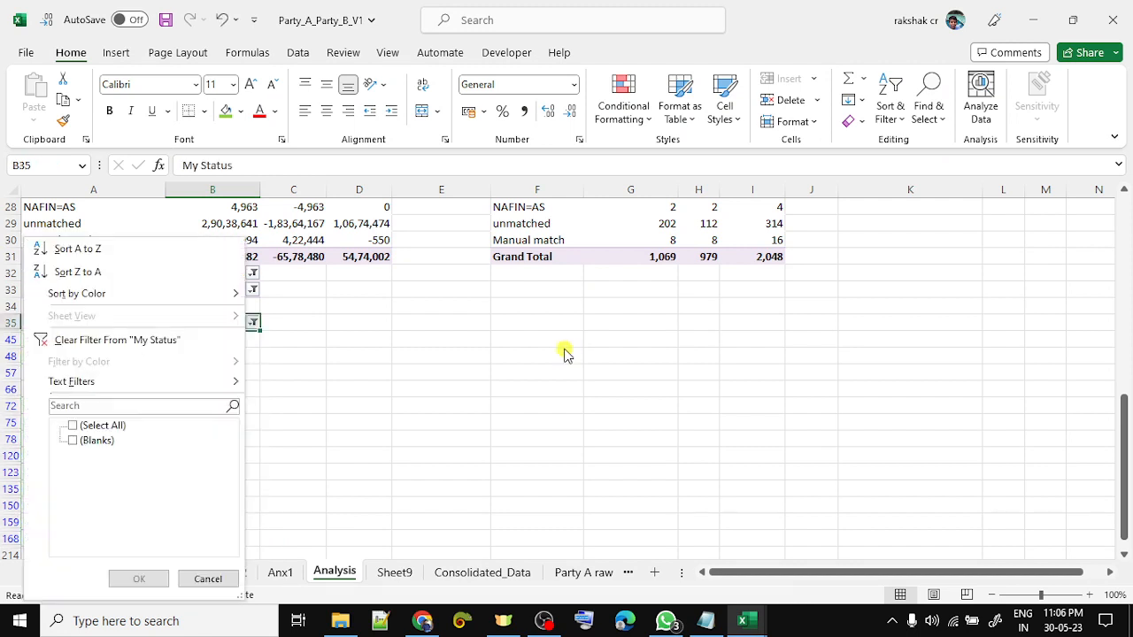
pyautogui.press('Escape')
pyautogui.press('Left')
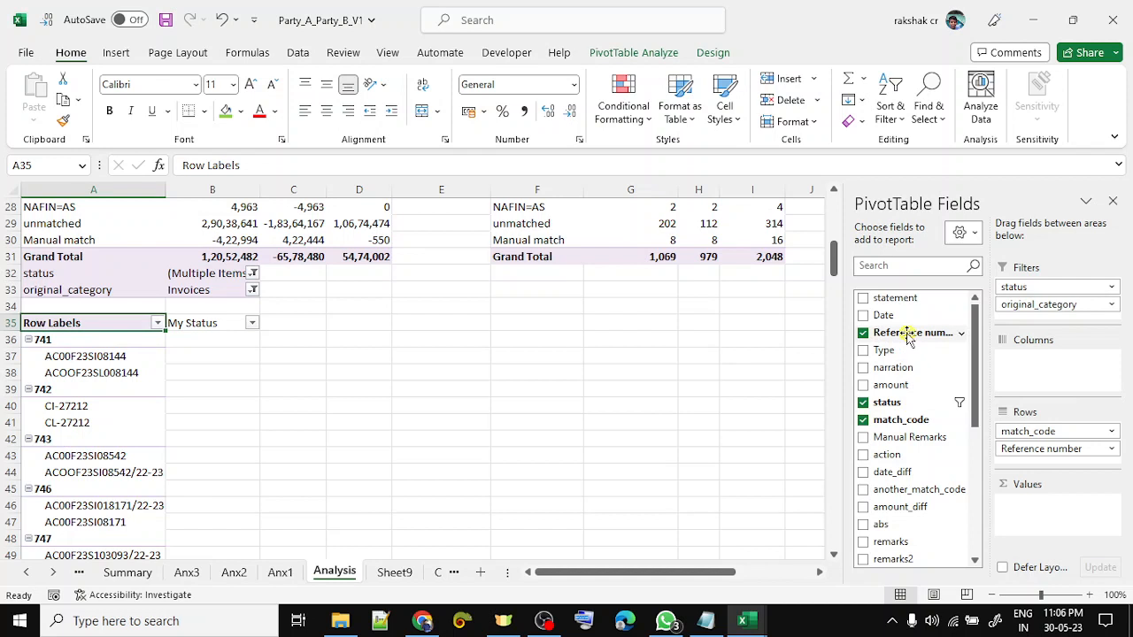
# - Swap match_code out of the lower pivot's rows for Reference numbers with Sum of amount, replacing neighbouring cells
pyautogui.moveTo(1037, 431); pyautogui.dragTo(903, 391)
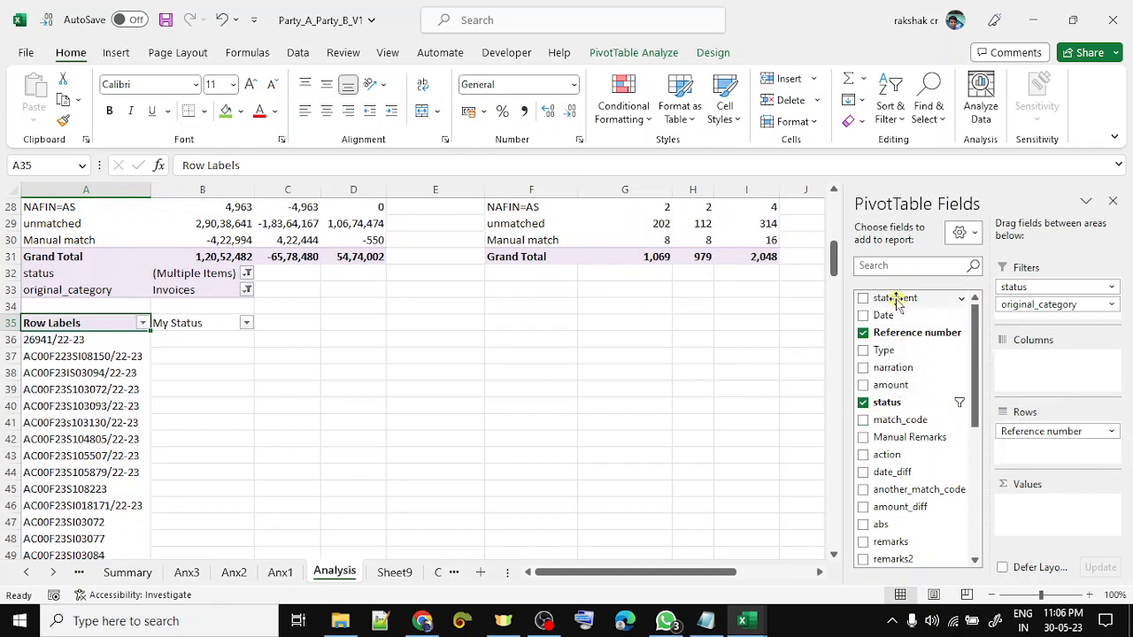
pyautogui.moveTo(896, 301); pyautogui.dragTo(1057, 319)
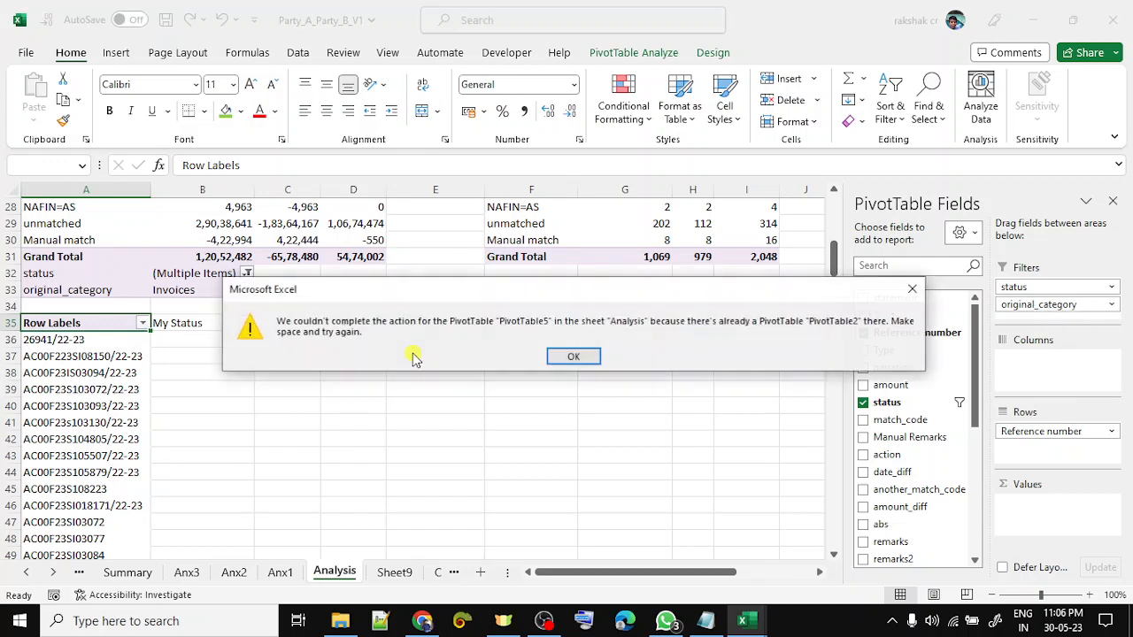
pyautogui.click(579, 357)
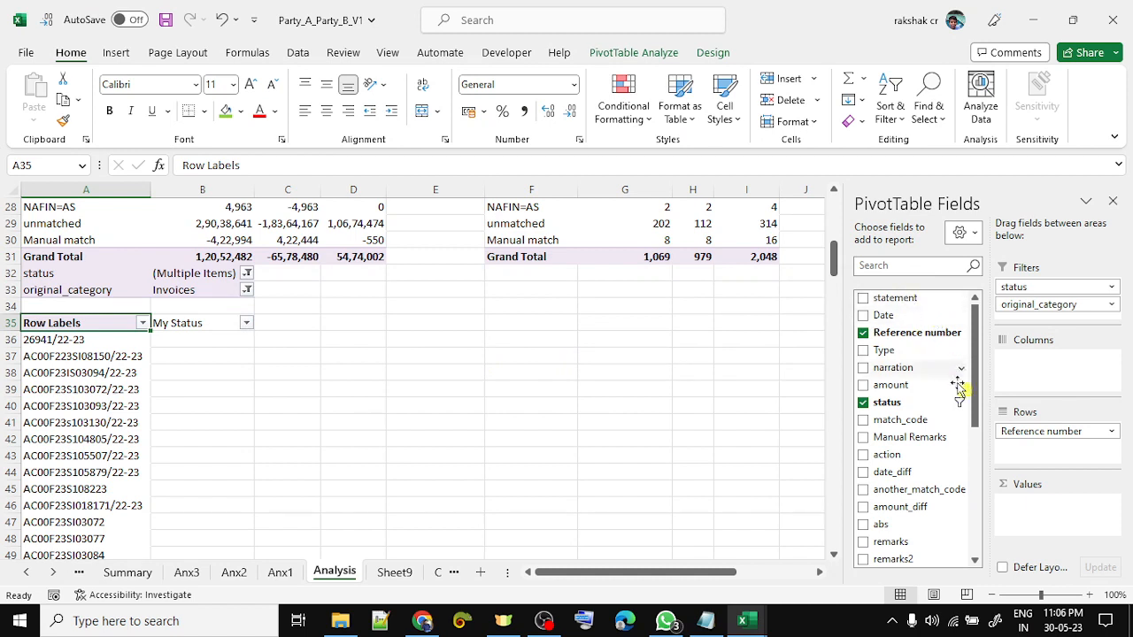
pyautogui.moveTo(894, 392); pyautogui.dragTo(1058, 524)
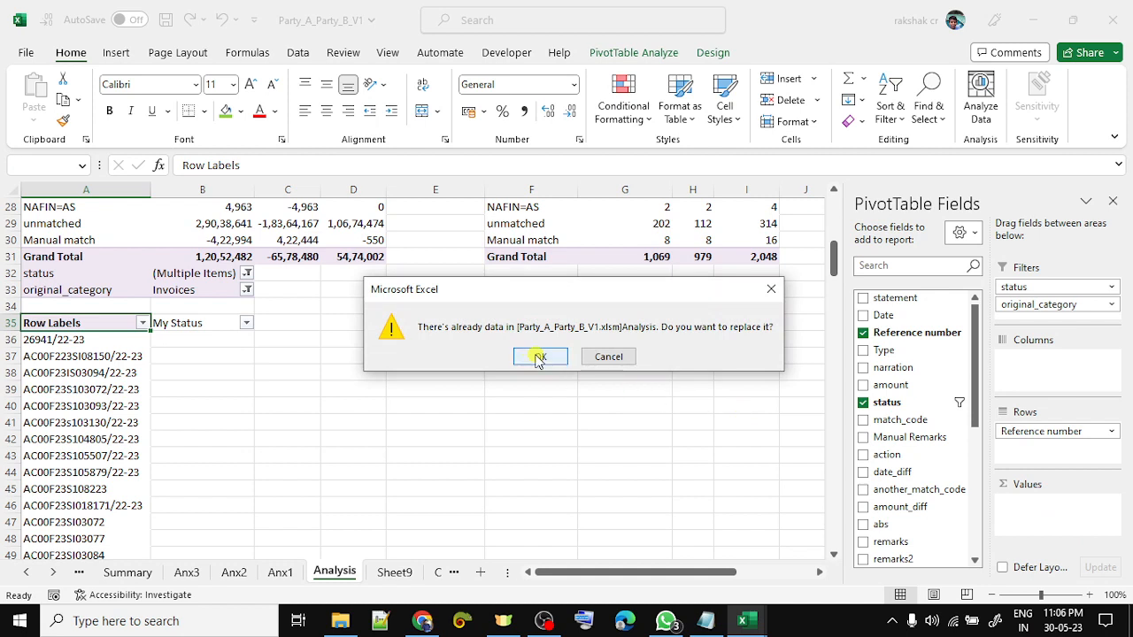
pyautogui.click(538, 357)
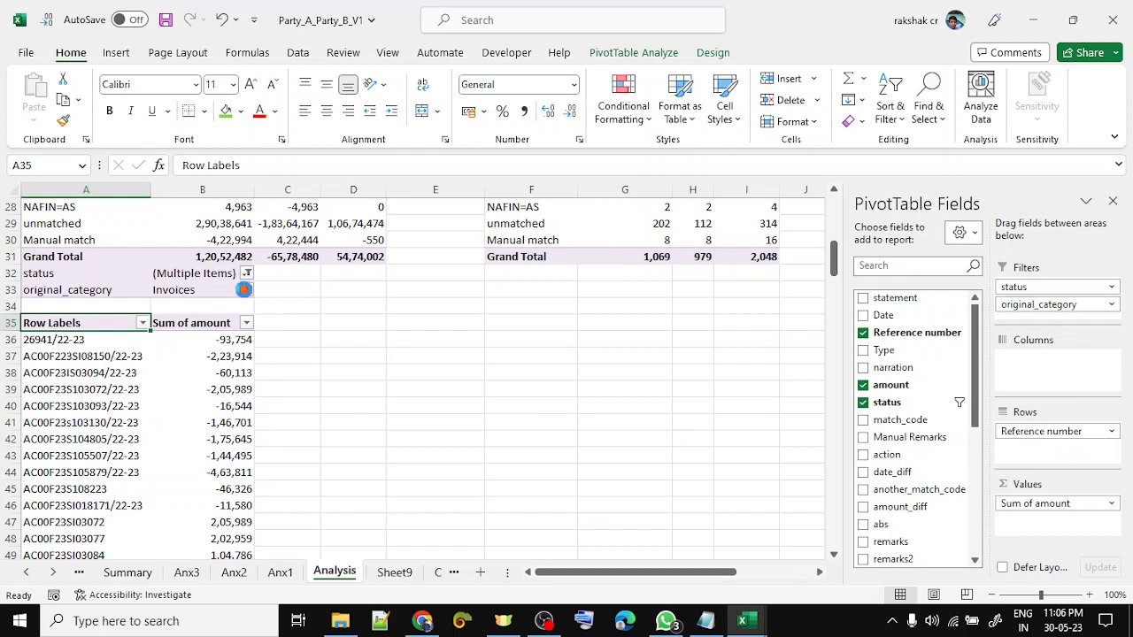
pyautogui.click(246, 290)
pyautogui.click(62, 474)
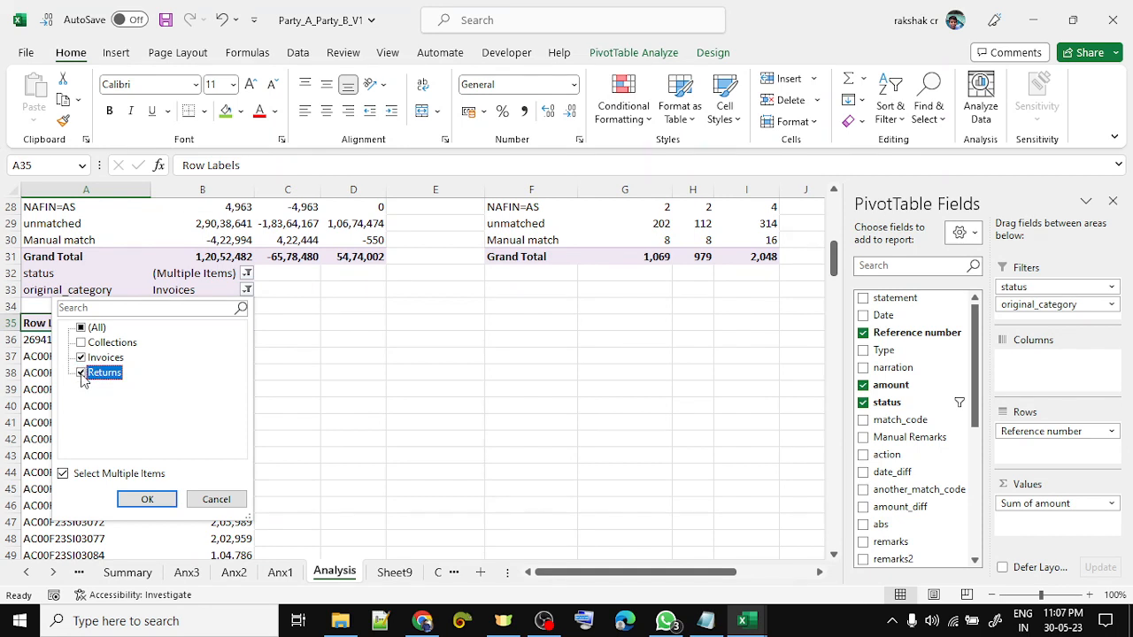
# - Filter the pivot to the Invoices and Returns categories and to unmatched status only
pyautogui.click(147, 499)
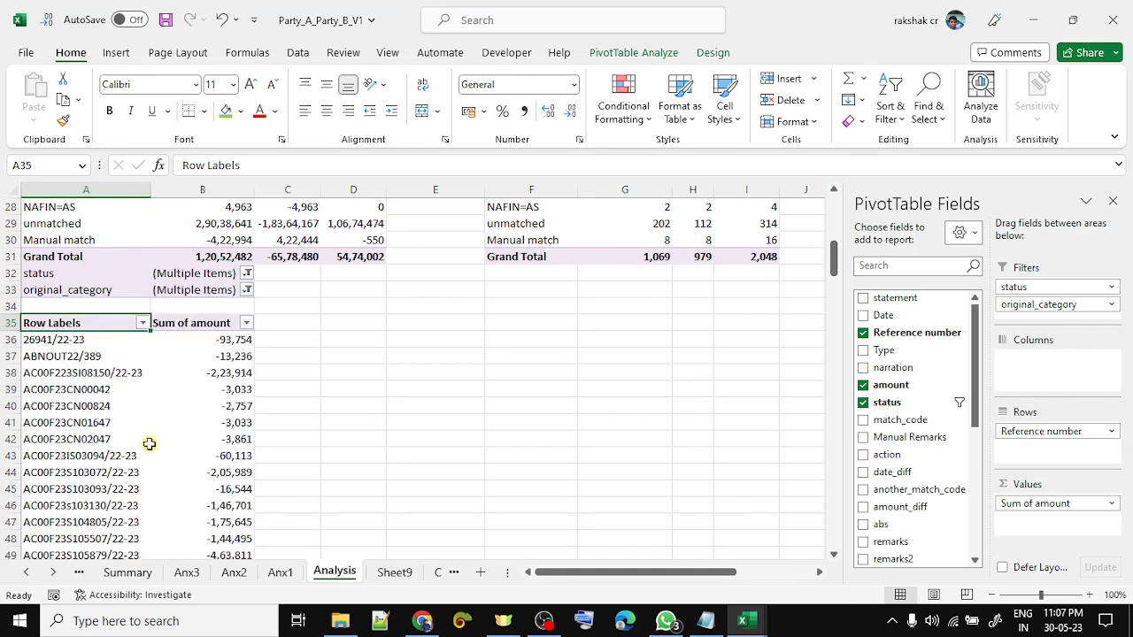
pyautogui.click(247, 274)
pyautogui.click(81, 312)
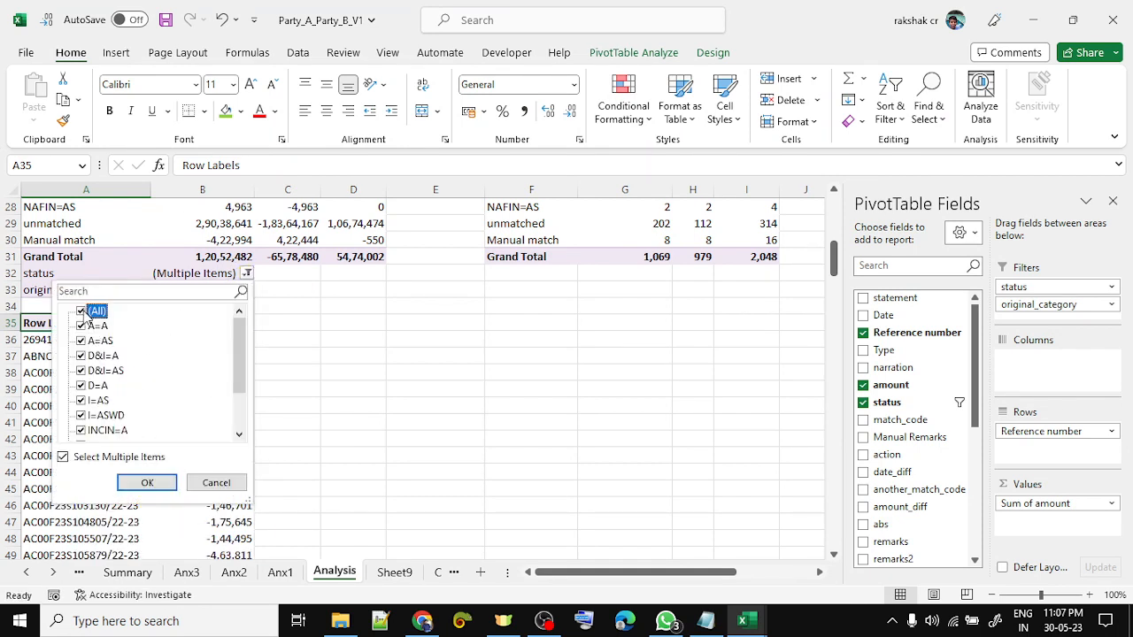
pyautogui.click(81, 312)
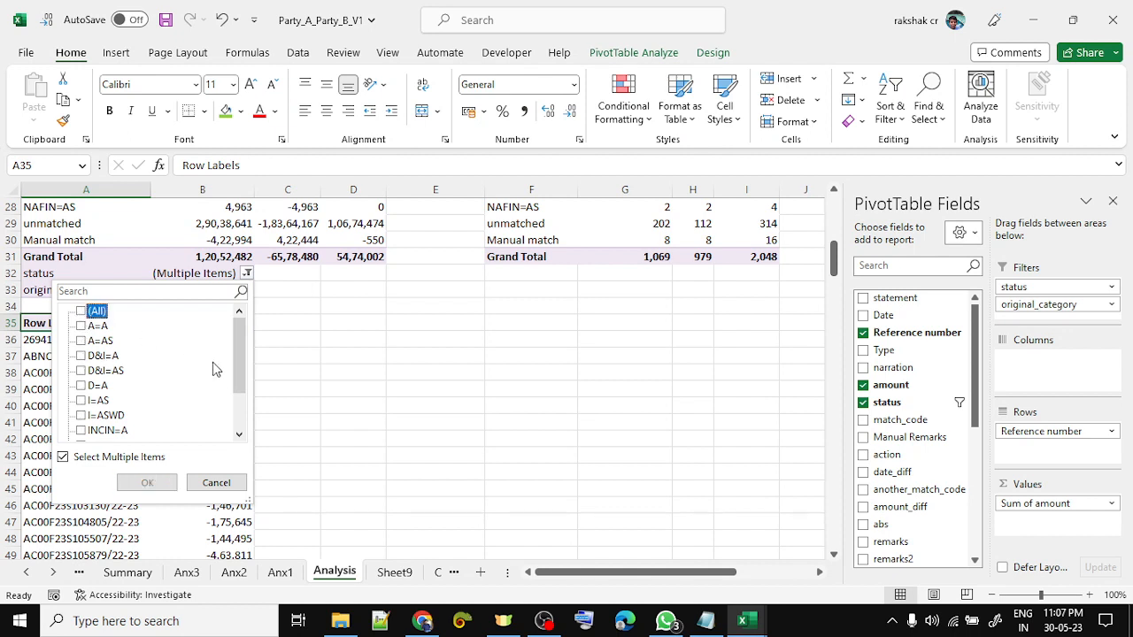
pyautogui.moveTo(237, 359); pyautogui.dragTo(237, 394)
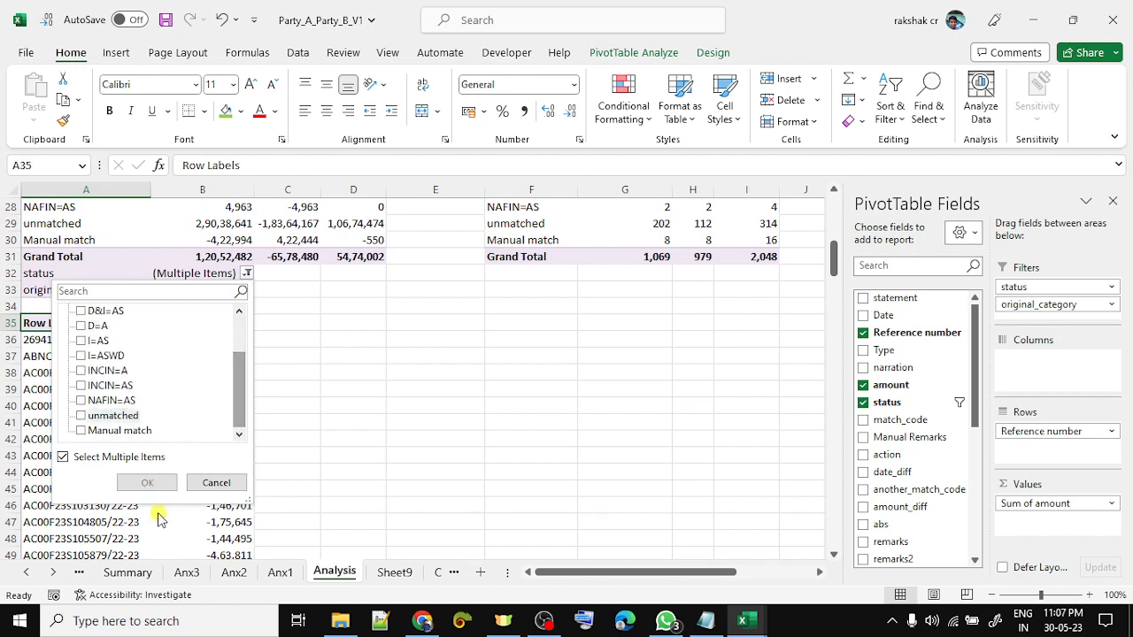
pyautogui.click(82, 416)
pyautogui.click(155, 483)
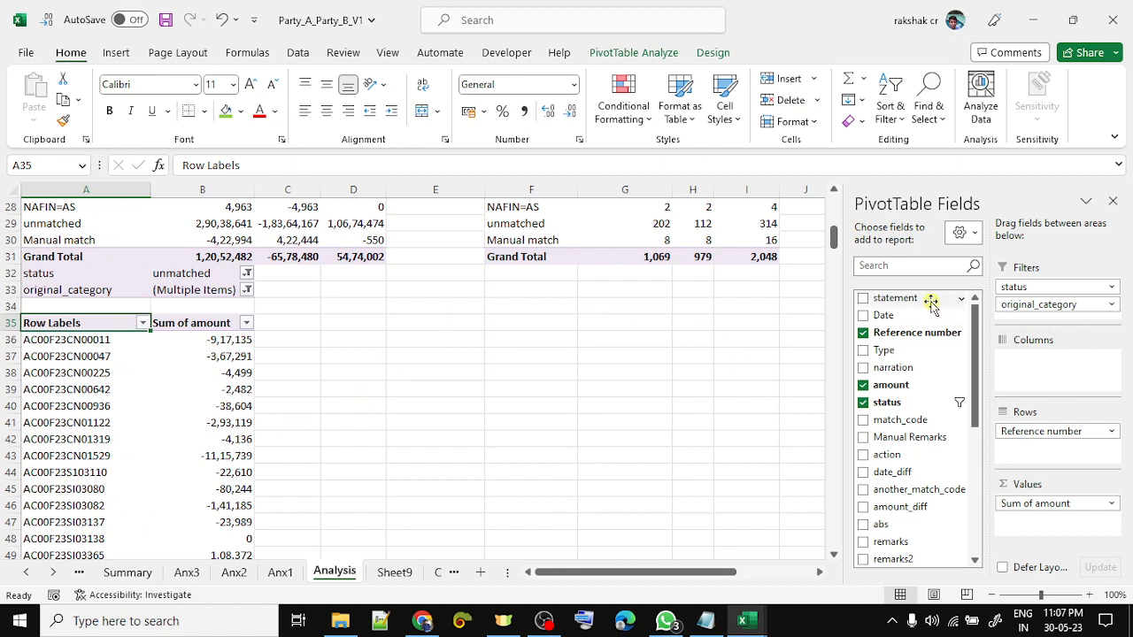
# - Insert three blank rows above the pivot and add statement as a report filter
pyautogui.moveTo(935, 299); pyautogui.dragTo(1062, 325)
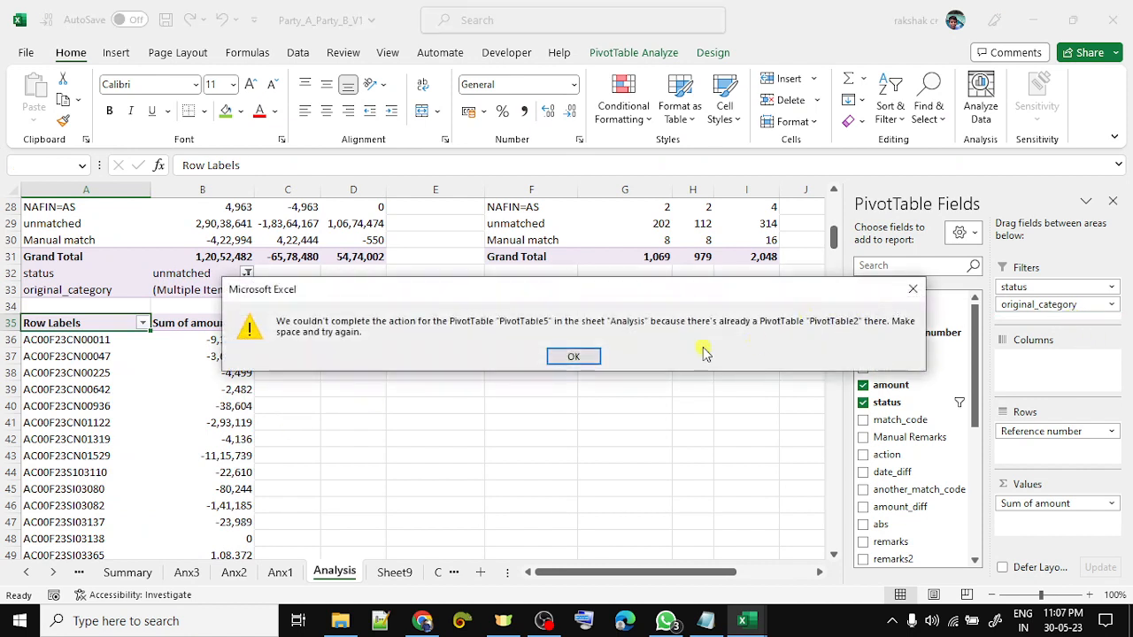
pyautogui.click(571, 356)
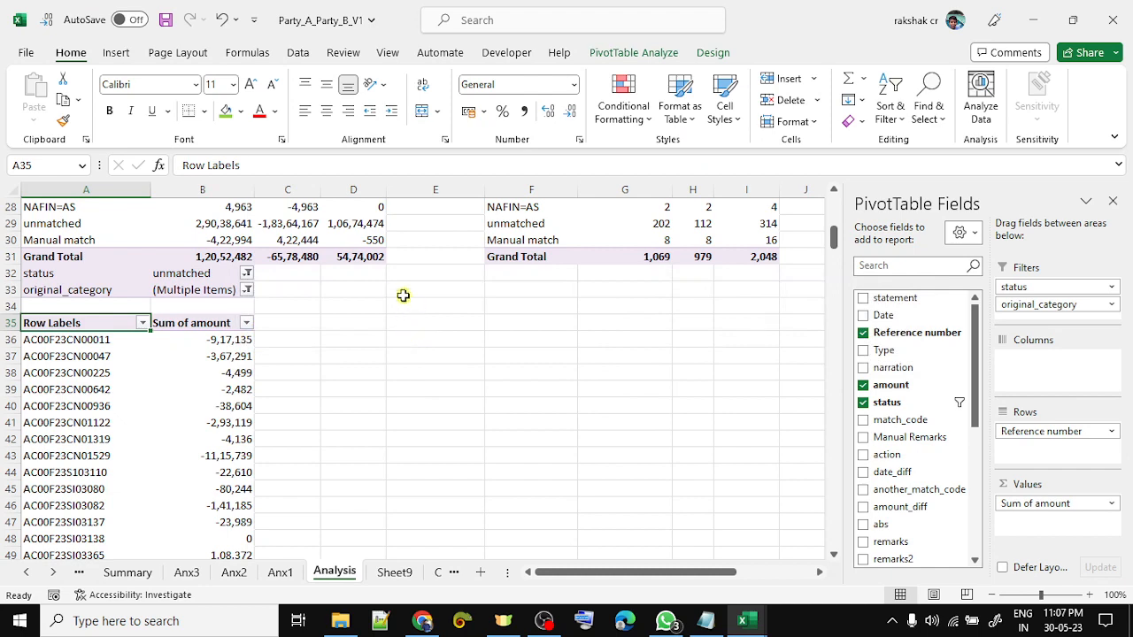
pyautogui.click(387, 283)
pyautogui.press('Up')
pyautogui.hotkey('shift', 'space')
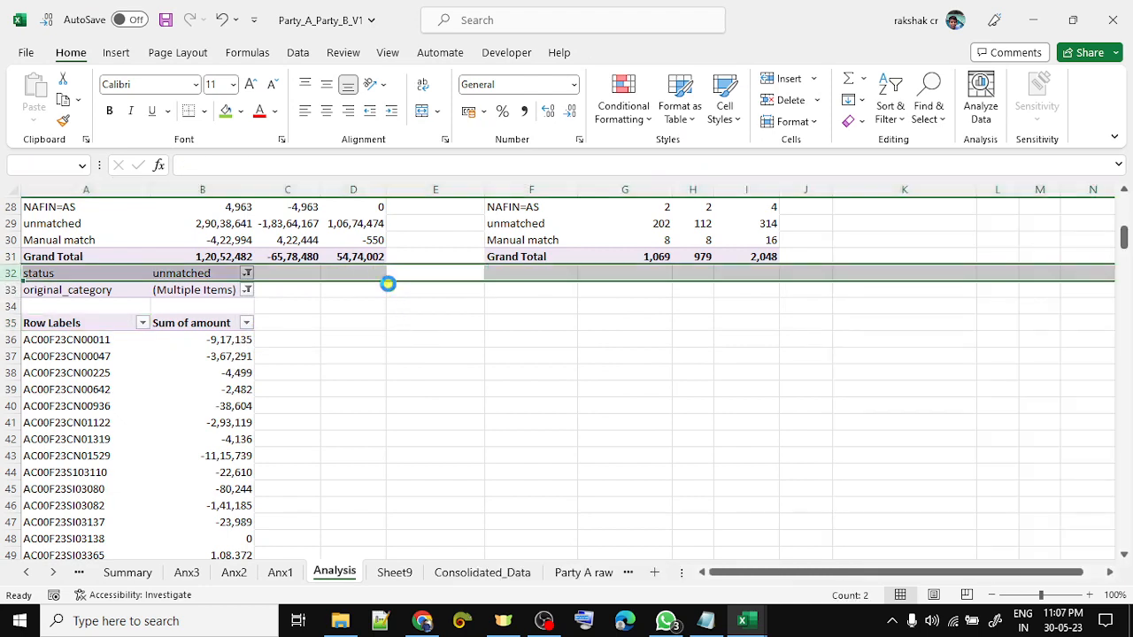
pyautogui.hotkey('ctrl', 'shift', '=')
pyautogui.hotkey('ctrl', 'shift', '=')
pyautogui.hotkey('ctrl', 'shift', '=')
pyautogui.press('Down')
pyautogui.press('Down')
pyautogui.press('Down')
pyautogui.press('Down')
pyautogui.press('Left')
pyautogui.press('Left')
pyautogui.press('Left')
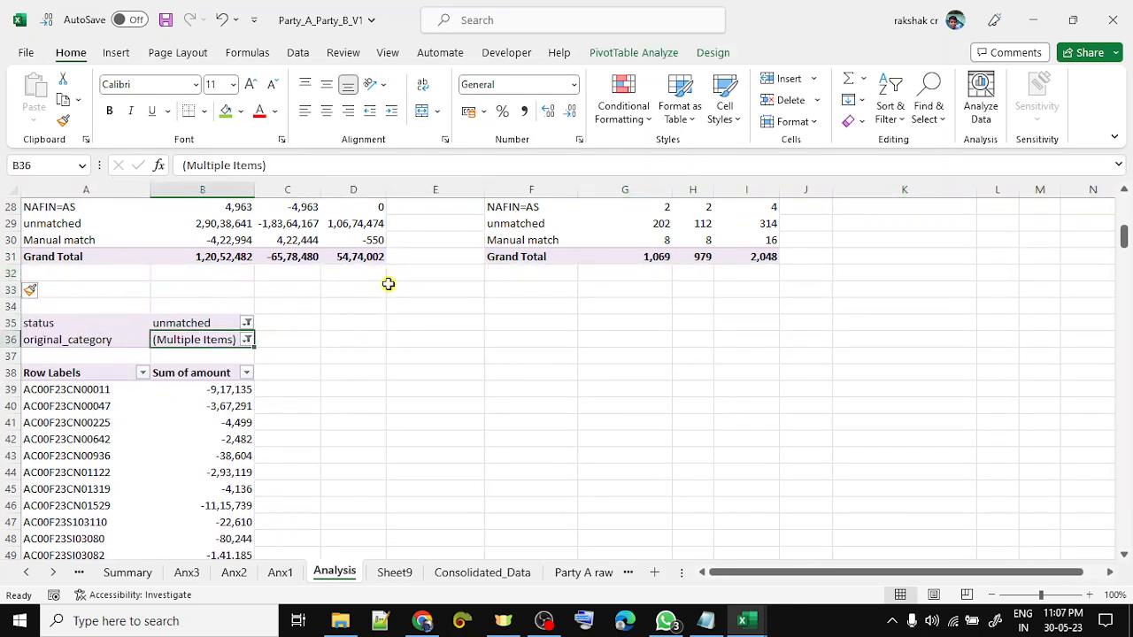
pyautogui.moveTo(902, 297); pyautogui.dragTo(1057, 311)
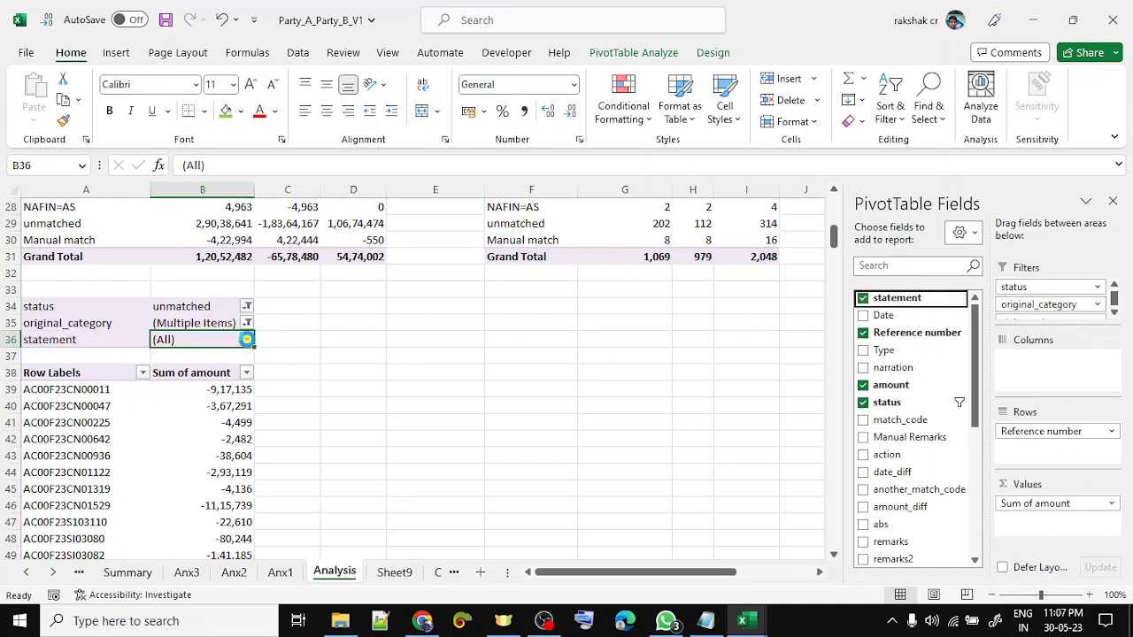
# - Filter the lower pivot's statement field to Party B
pyautogui.click(247, 339)
pyautogui.click(87, 408)
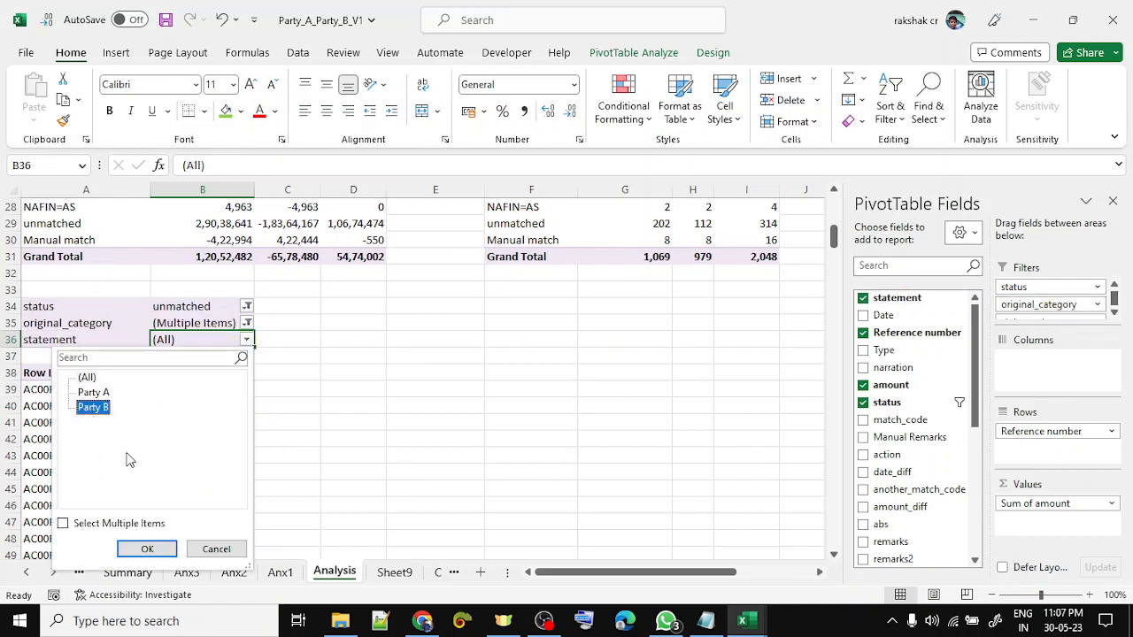
pyautogui.click(147, 548)
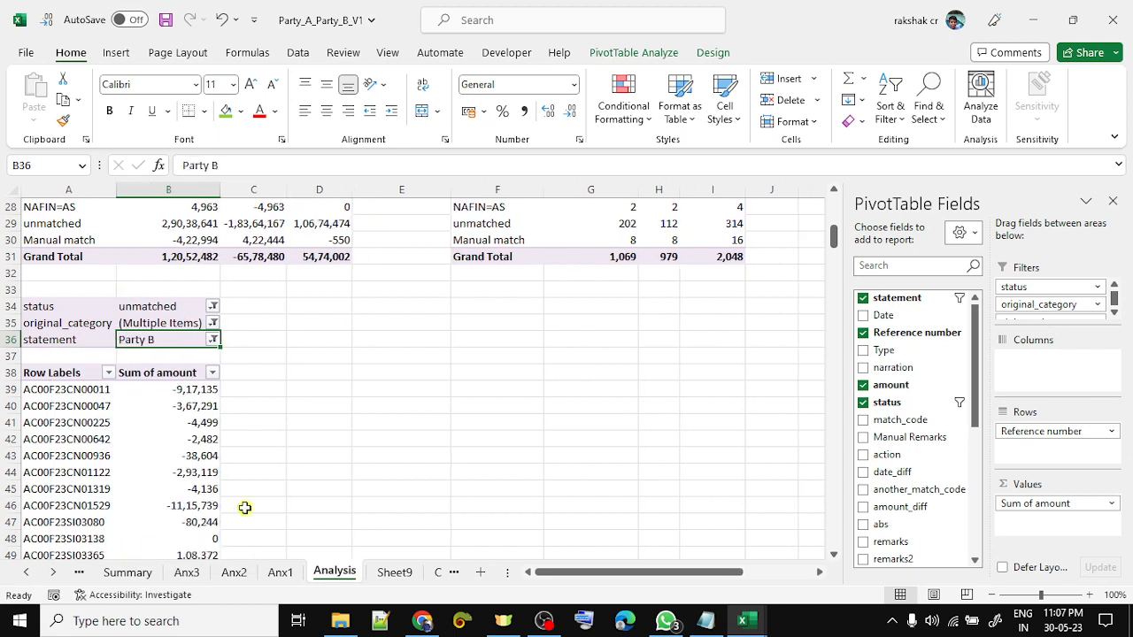
# - Filter Sum of amount to keep only references totalling 0
pyautogui.click(209, 372)
pyautogui.click(63, 192)
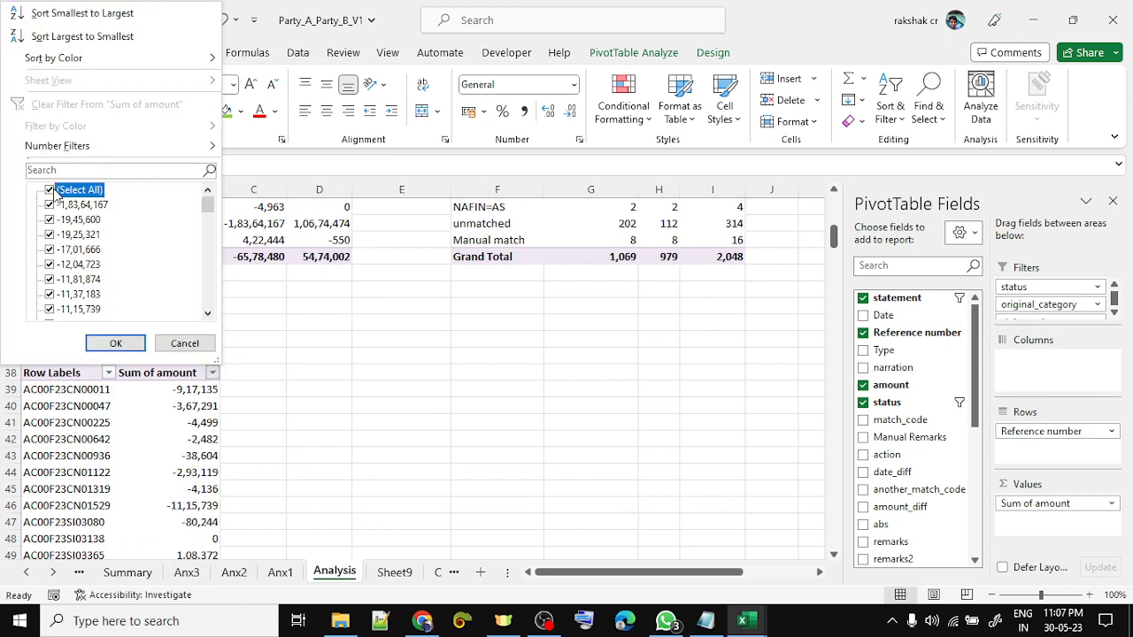
pyautogui.click(82, 265)
pyautogui.click(81, 265)
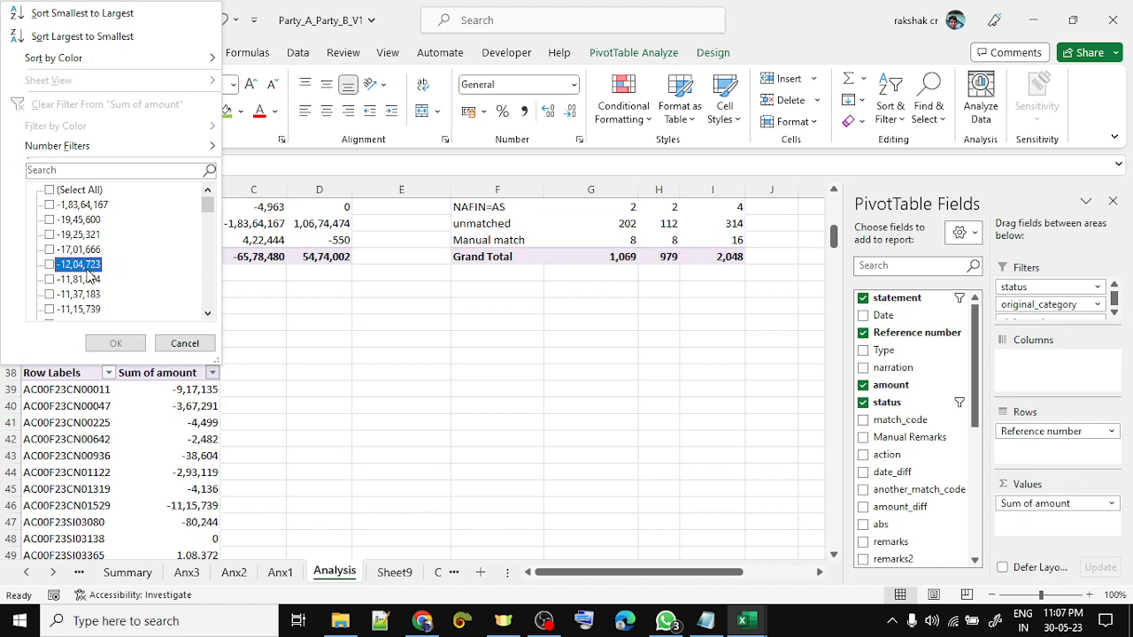
pyautogui.press('0')
pyautogui.press('space')
pyautogui.press('Down')
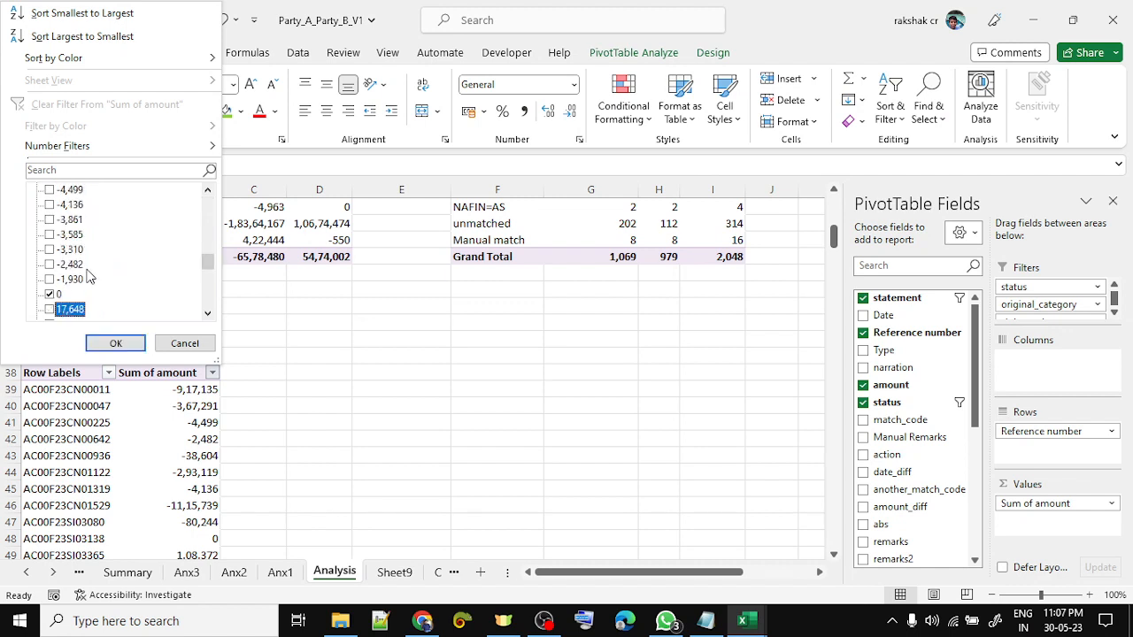
pyautogui.press('Up')
pyautogui.press('Return')
# - Select the listed reference numbers and refresh the pivot with the latest data
pyautogui.press('Down')
pyautogui.press('Down')
pyautogui.press('Left')
pyautogui.press('Down')
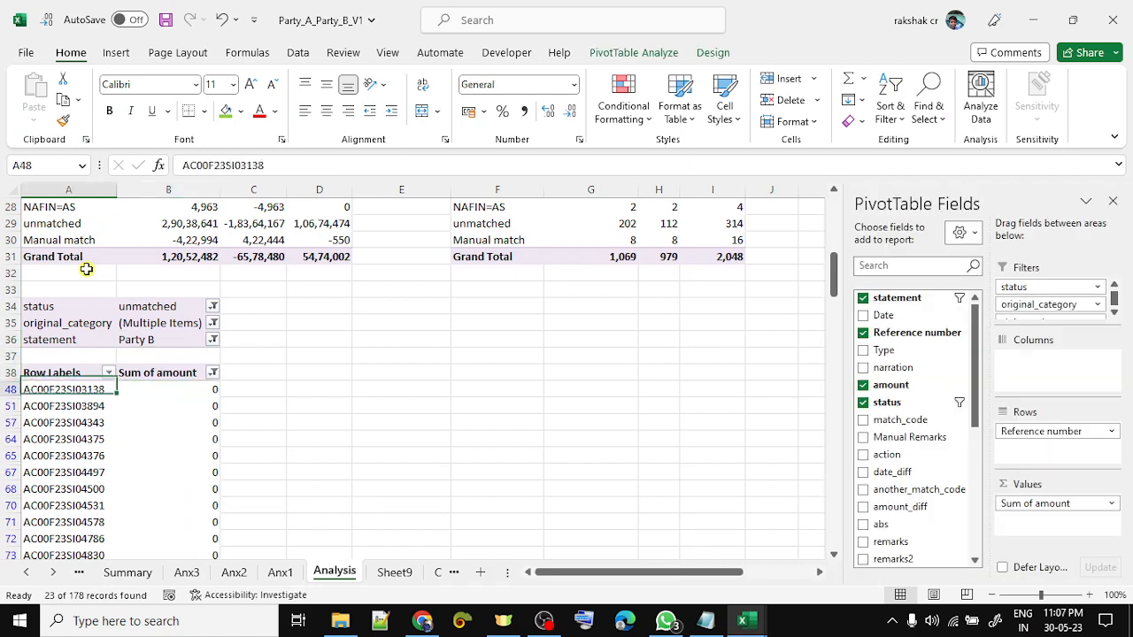
pyautogui.hotkey('ctrl', 'shift', 'Down')
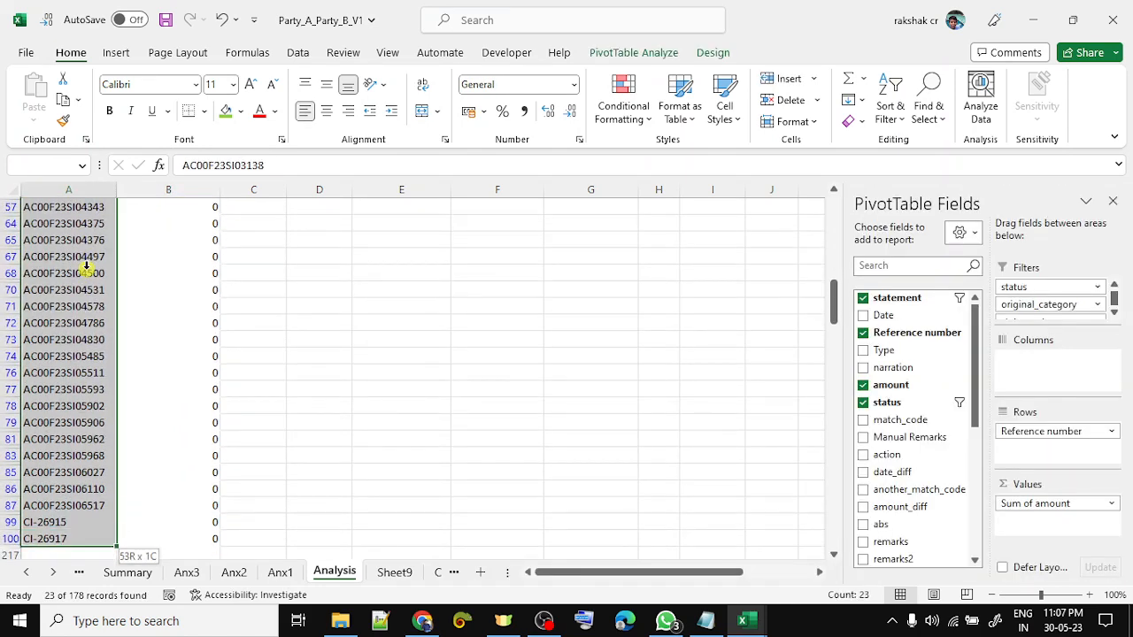
pyautogui.rightClick(87, 266)
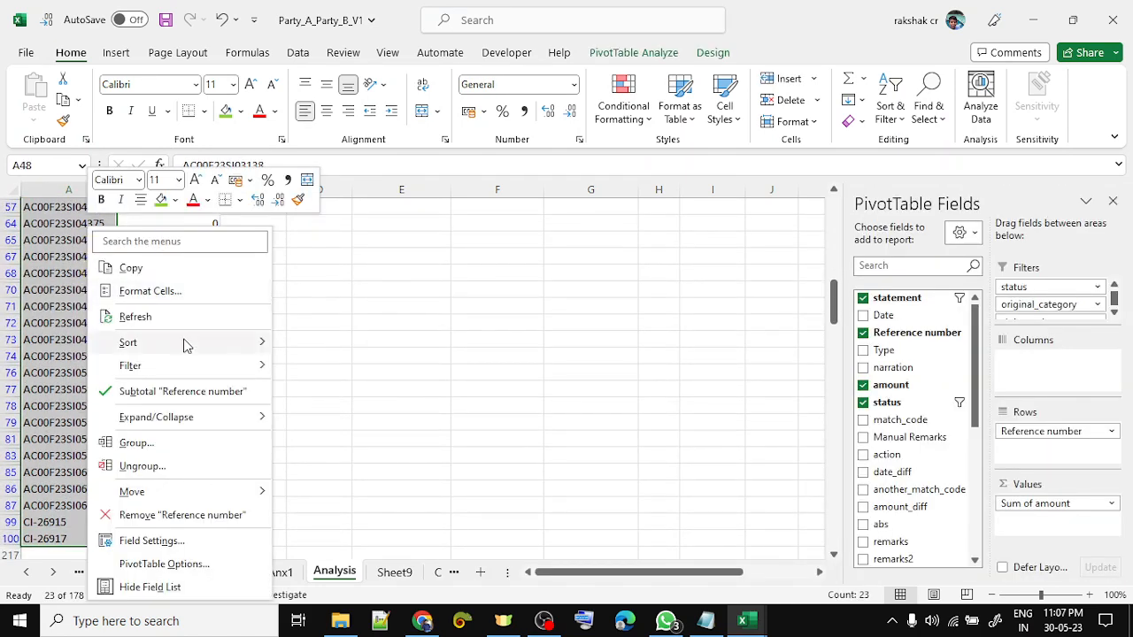
pyautogui.click(161, 316)
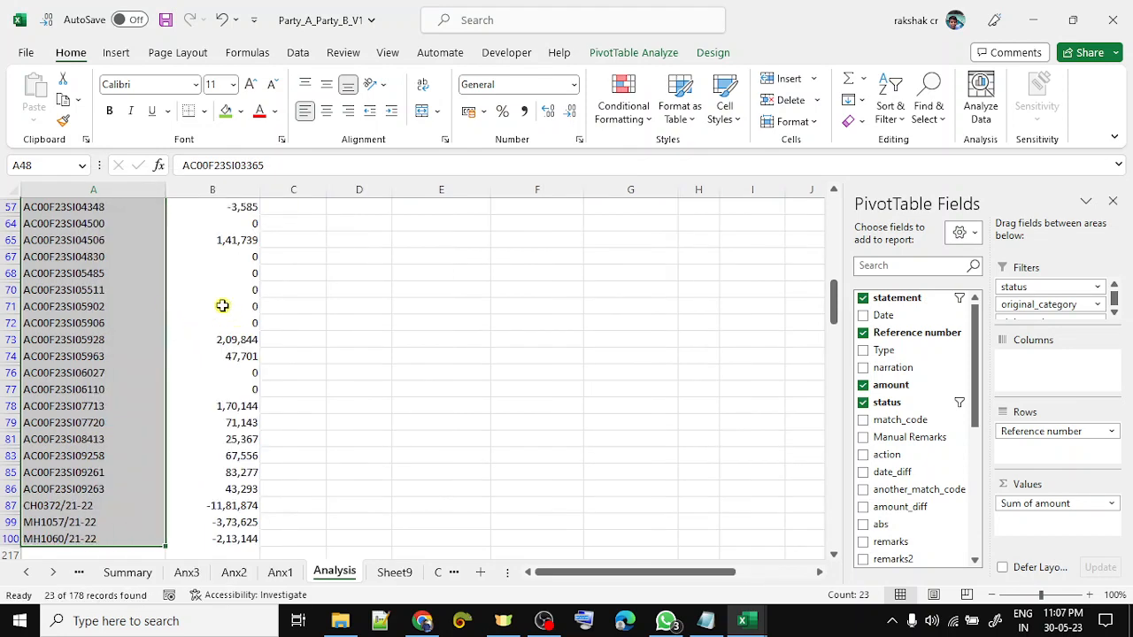
# - Reapply the Sum of amount filter so only 0-total references remain
pyautogui.click(223, 306)
pyautogui.hotkey('ctrl', 'Up')
pyautogui.press('Up')
pyautogui.press('Up')
pyautogui.press('Up')
pyautogui.press('Up')
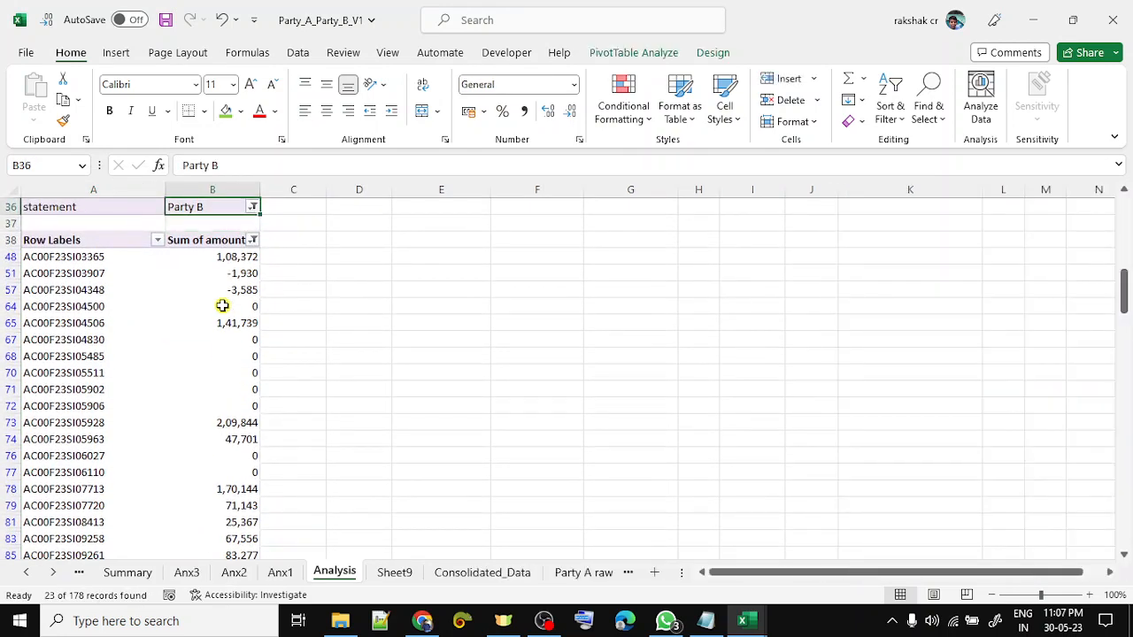
pyautogui.press('Down')
pyautogui.press('Down')
pyautogui.press('Down')
pyautogui.press('Down')
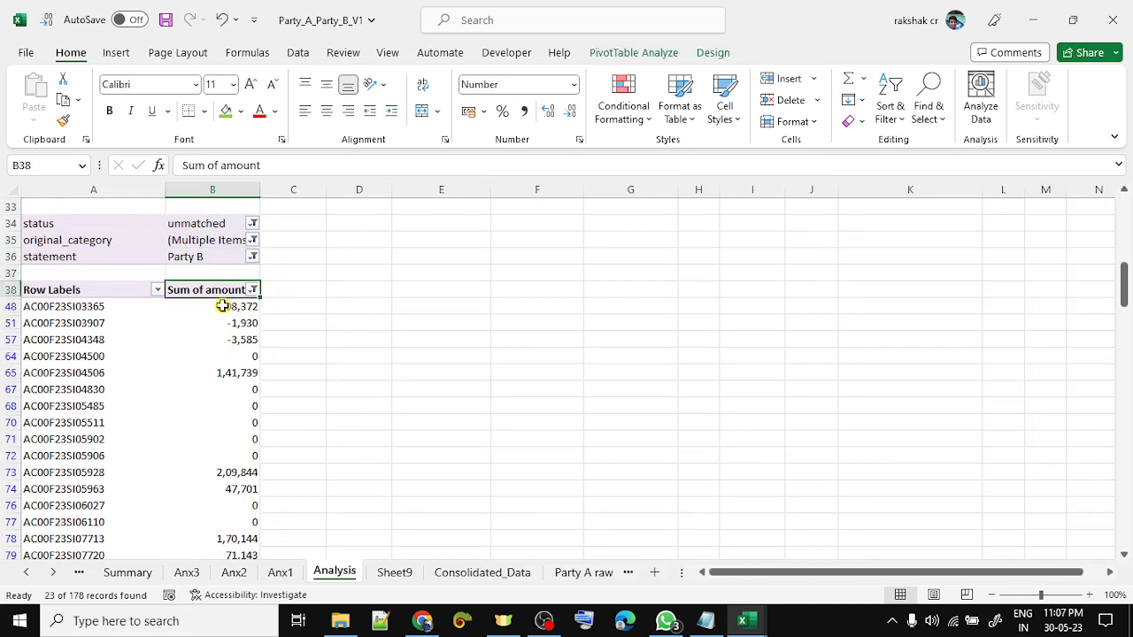
pyautogui.hotkey('alt', 'Down')
pyautogui.press('Down')
pyautogui.press('Down')
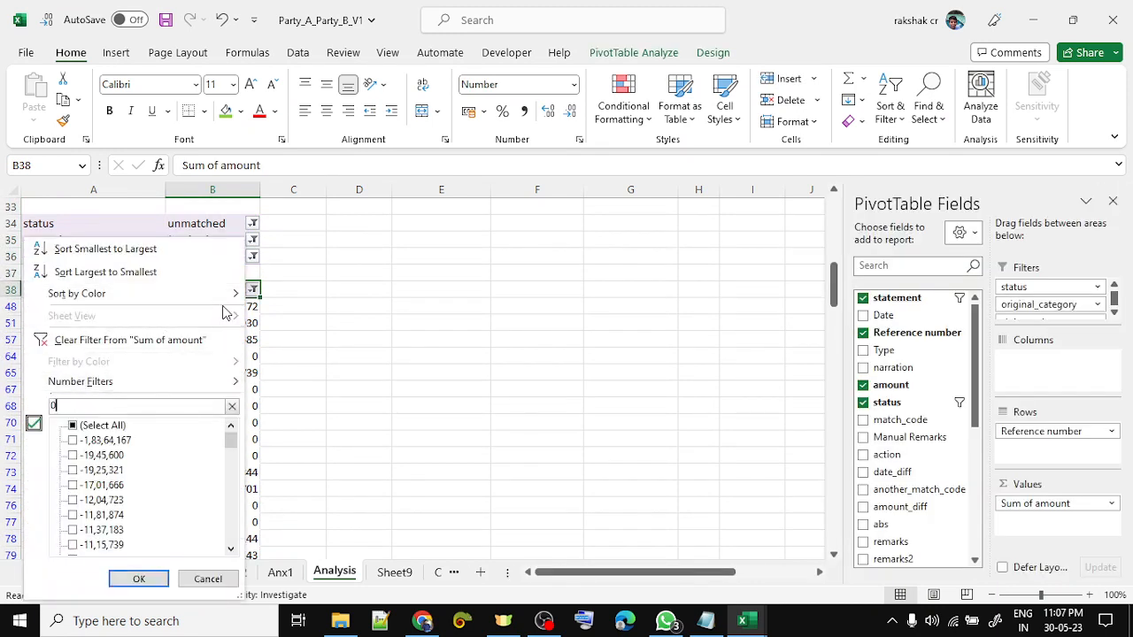
pyautogui.press('Down')
pyautogui.press('Down')
pyautogui.press('space')
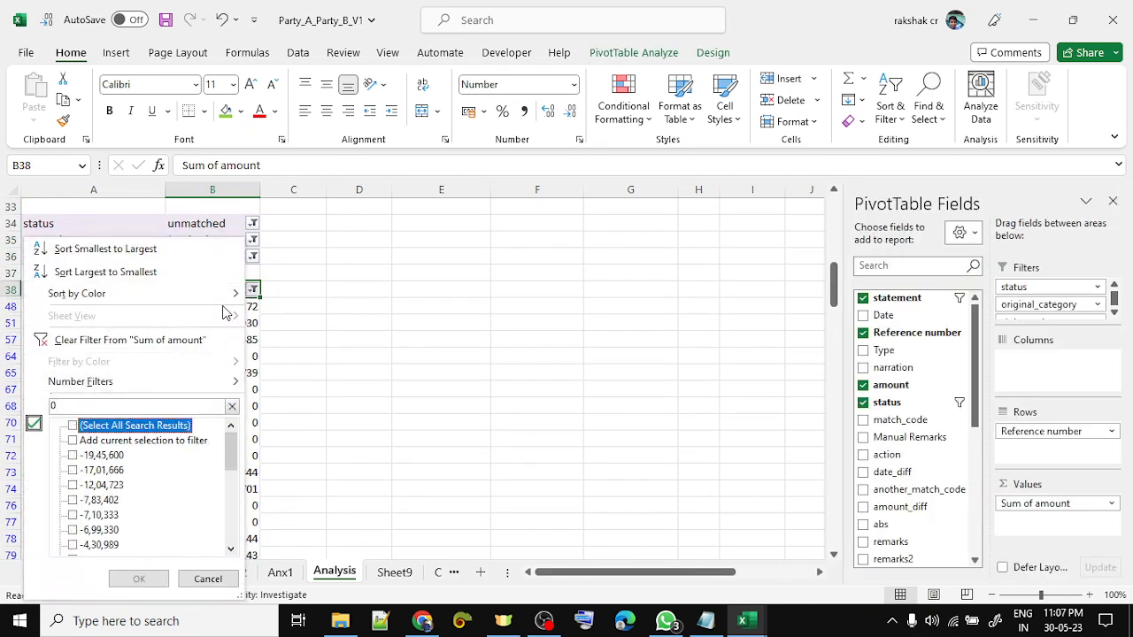
pyautogui.press('0')
pyautogui.press('space')
pyautogui.press('Return')
# - Select the 13 zero-sum Party B reference numbers and copy them
pyautogui.click(222, 305)
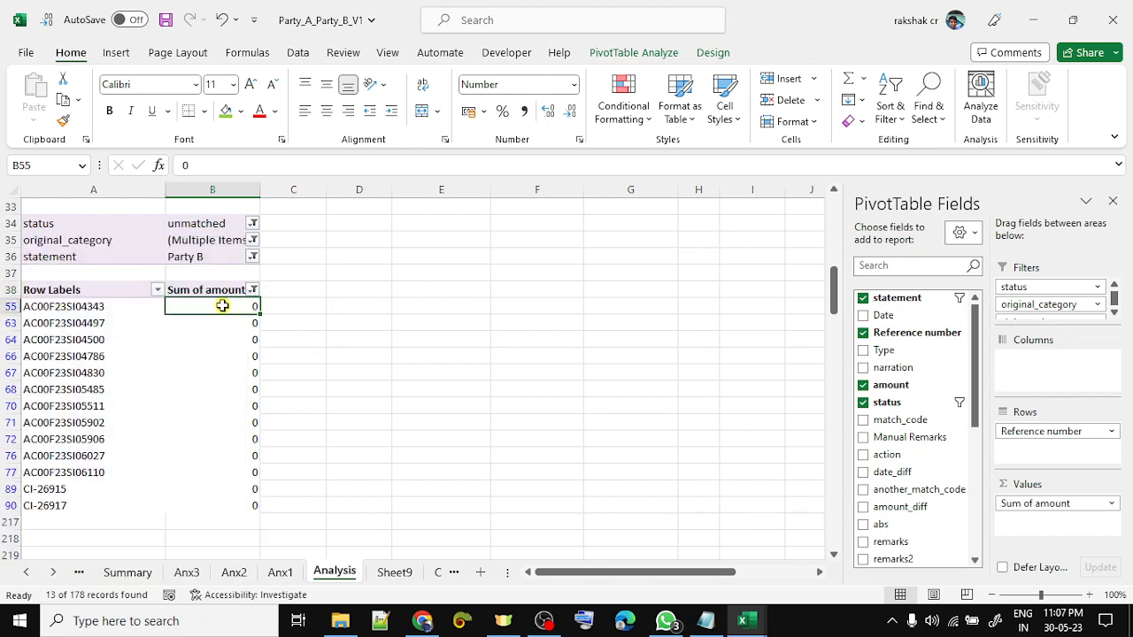
pyautogui.press('Left')
pyautogui.hotkey('ctrl', 'shift', 'Down')
pyautogui.hotkey('ctrl', 'c')
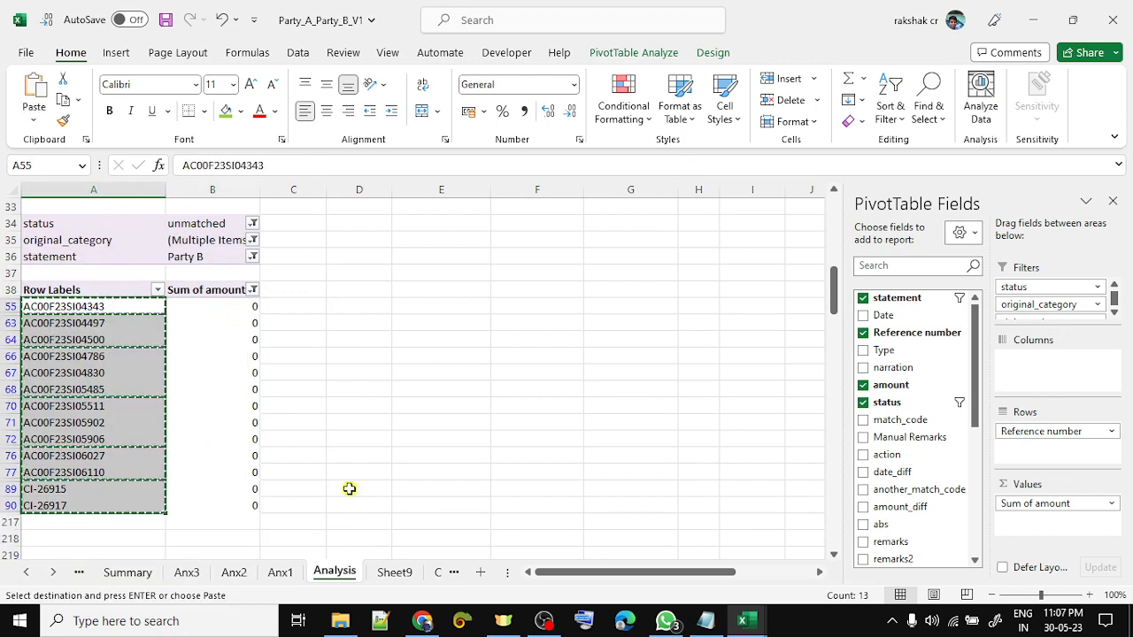
# - Visit Consolidated_Data, dismiss its protected-sheet warning, and return to Analysis
pyautogui.click(436, 573)
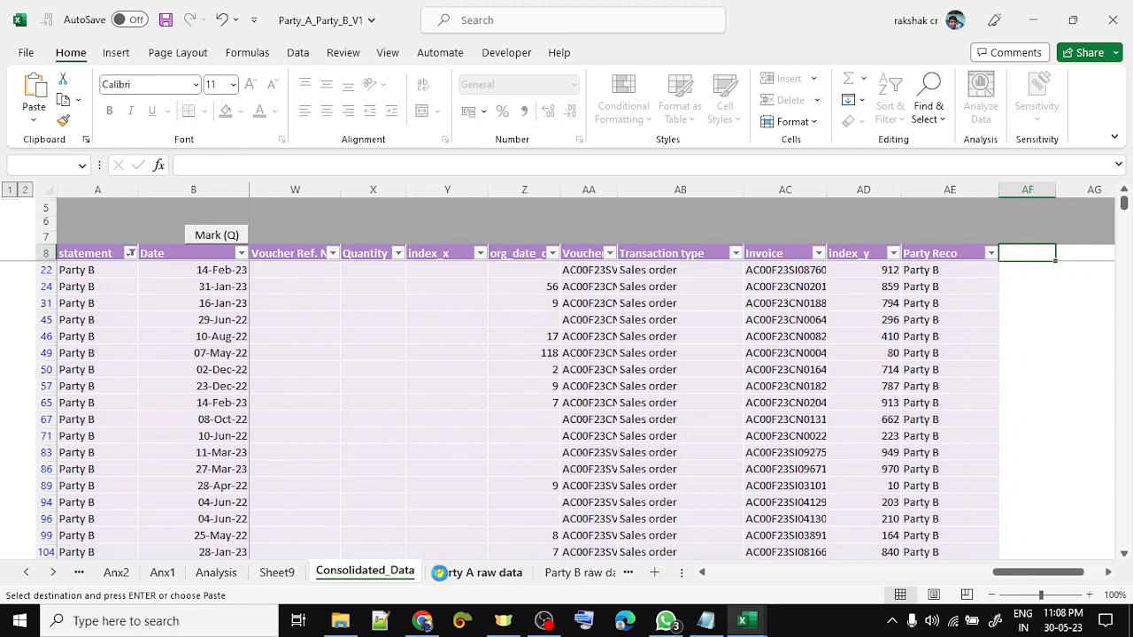
pyautogui.press('Return')
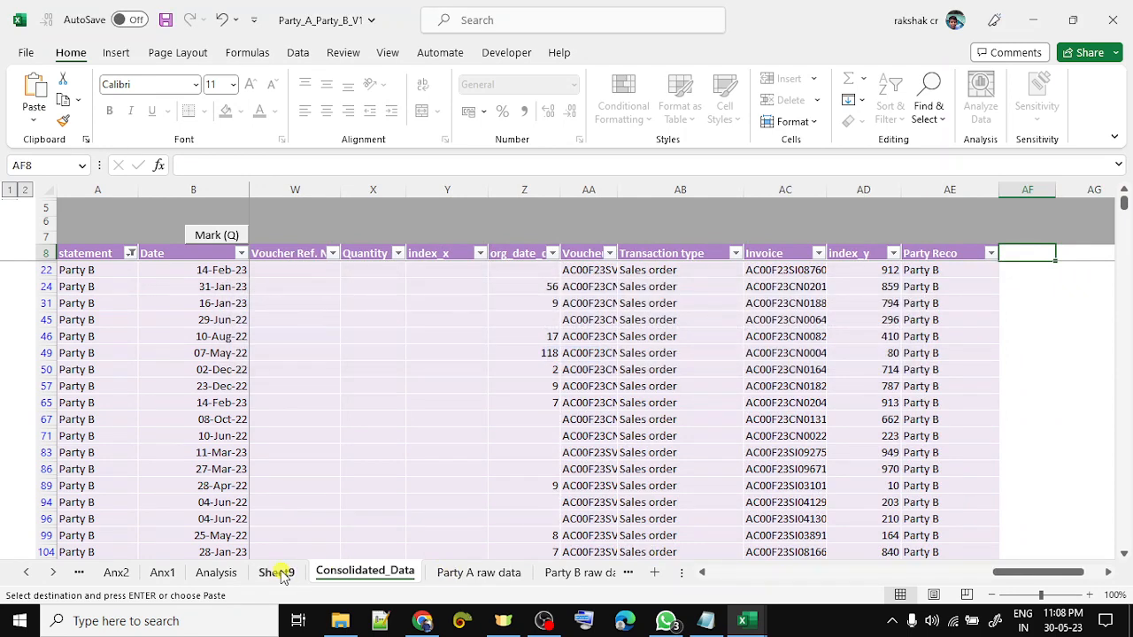
pyautogui.click(219, 574)
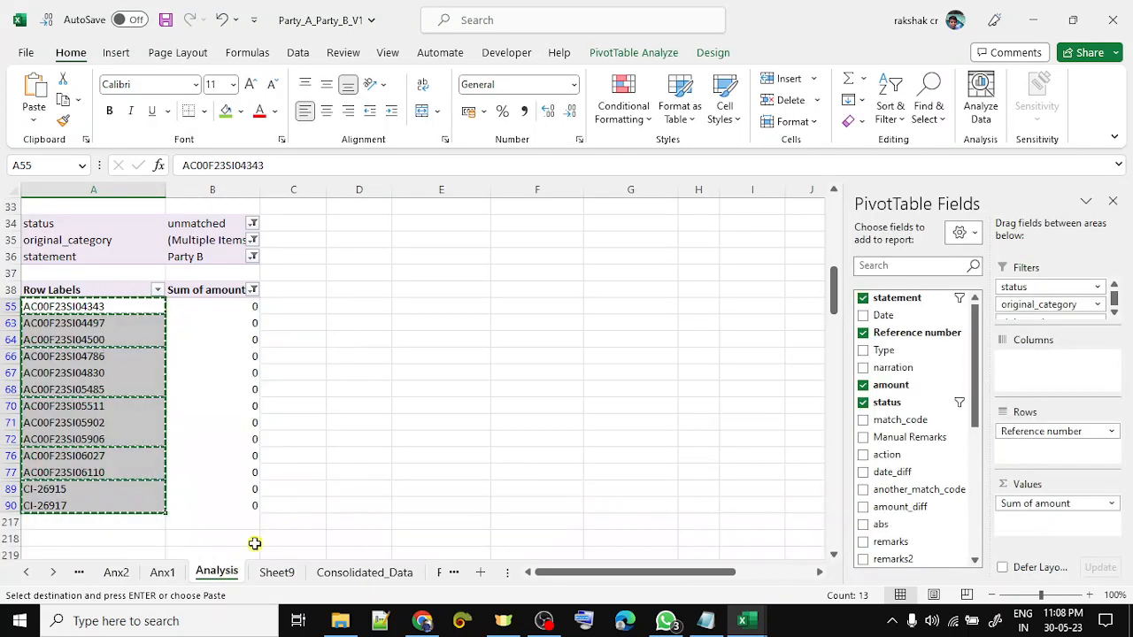
# - Paste the 13 references as values into Sheet9's column B
pyautogui.click(277, 572)
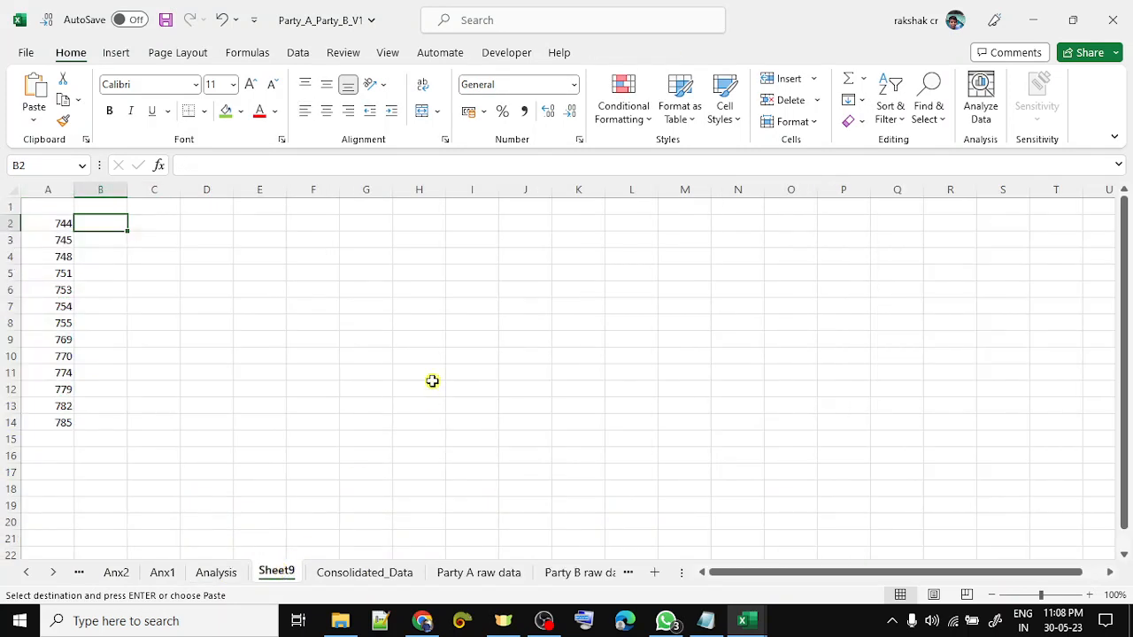
pyautogui.hotkey('ctrl', 'alt', 'v')
pyautogui.press('Return')
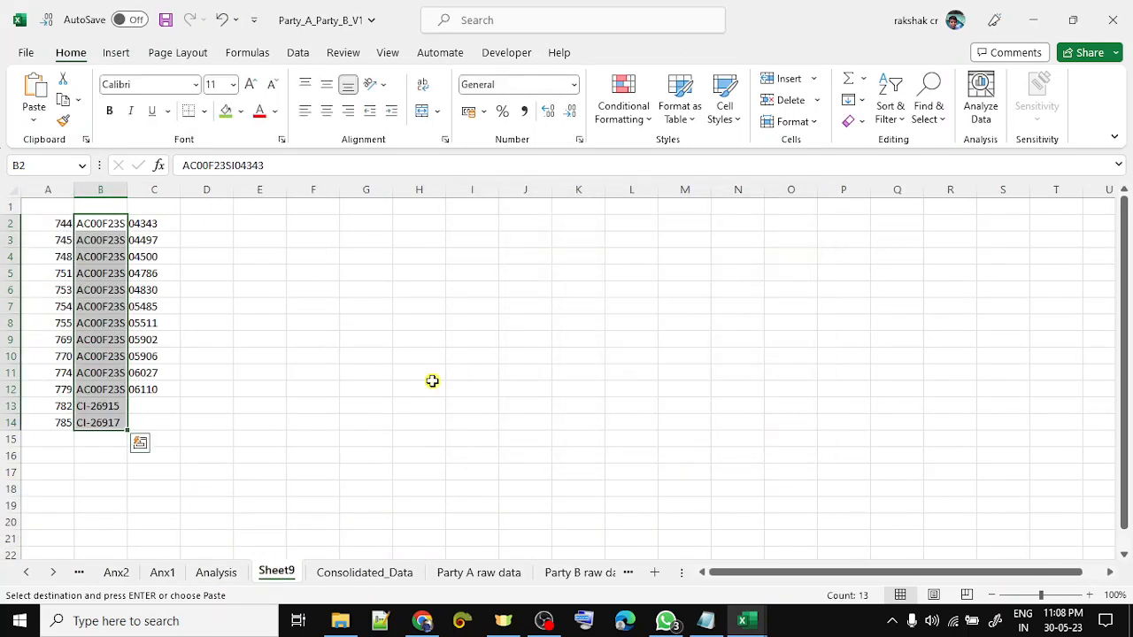
# - Try pasting on Consolidated_Data and dismiss the protected-sheet warning
pyautogui.hotkey('ctrl', 'pagedown')
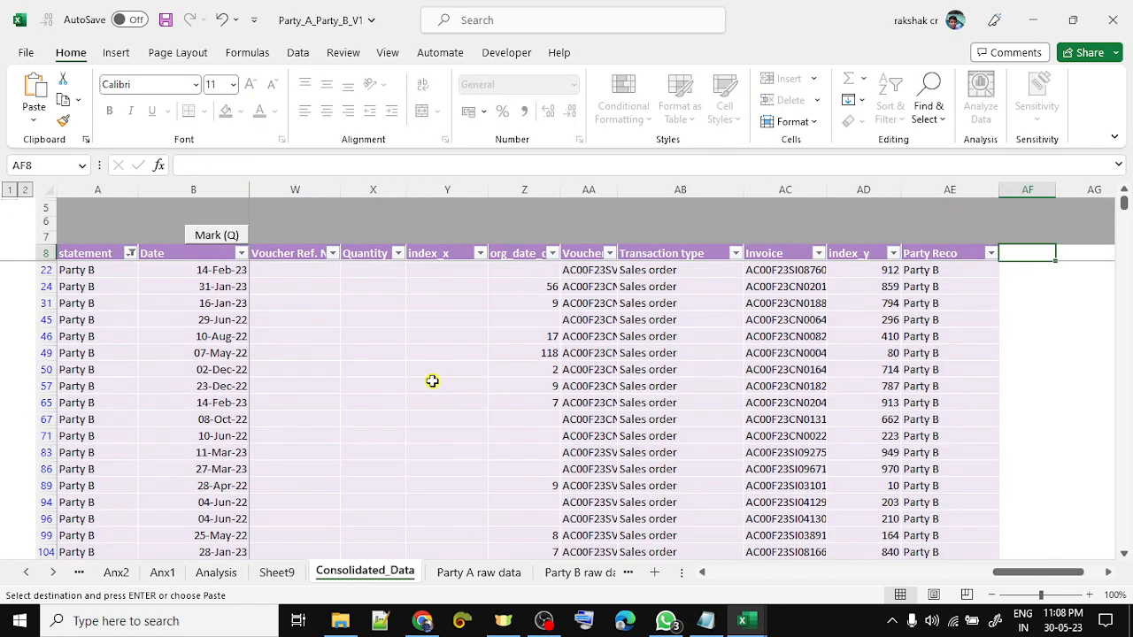
pyautogui.hotkey('ctrl', 'v')
pyautogui.press('Return')
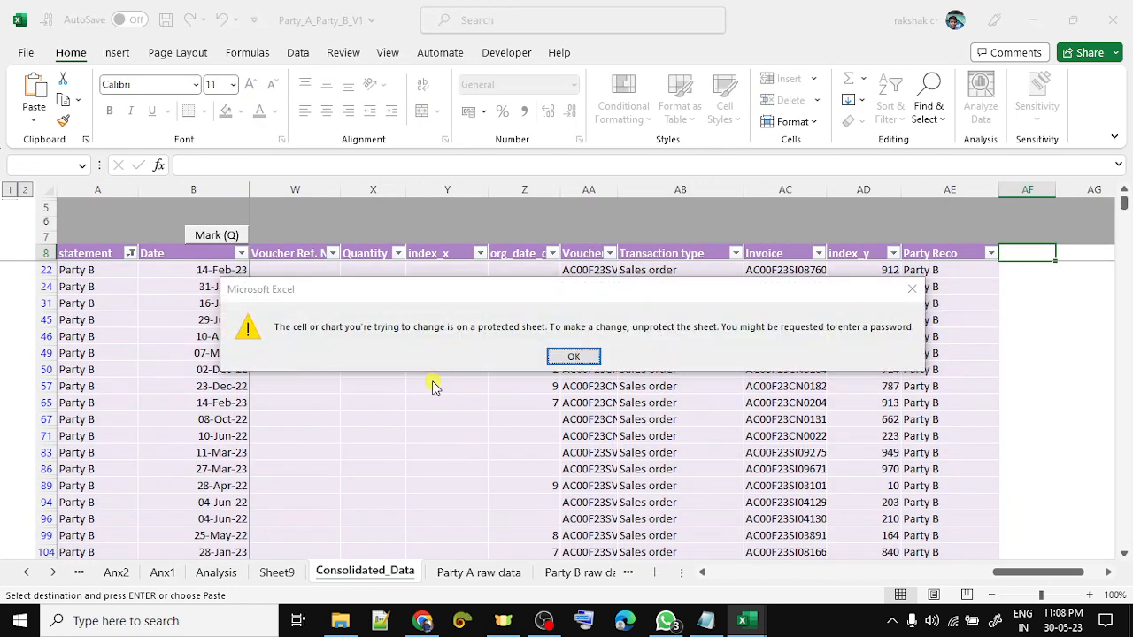
# - Unprotect Consolidated_Data with its password and add a Check column header in AF8
pyautogui.click(301, 52)
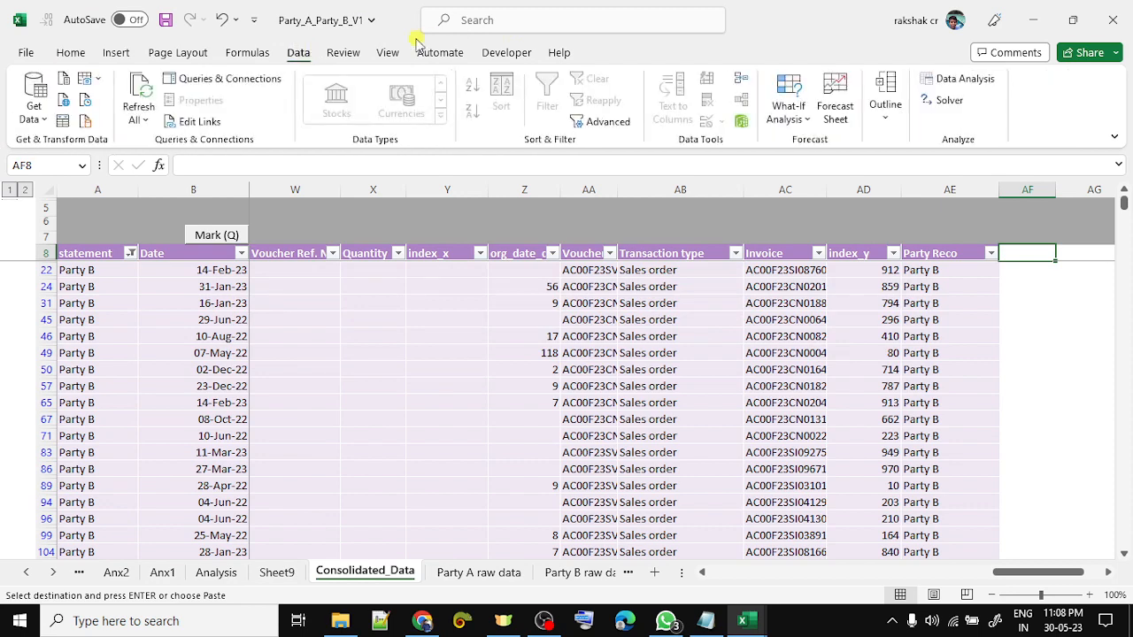
pyautogui.click(343, 52)
pyautogui.click(732, 89)
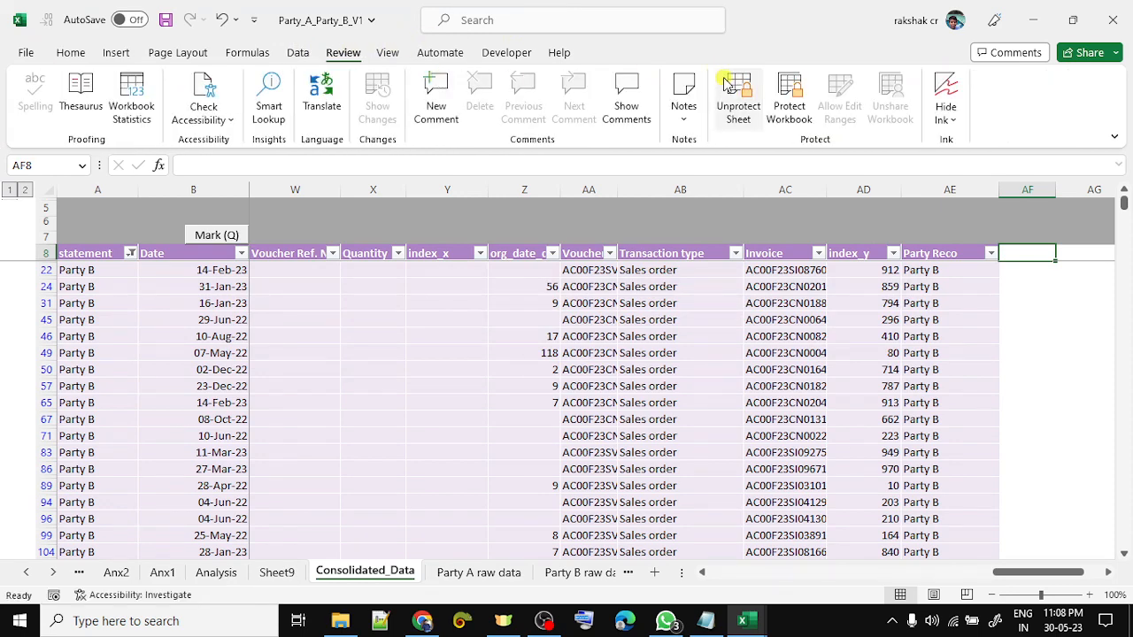
pyautogui.write('*****')
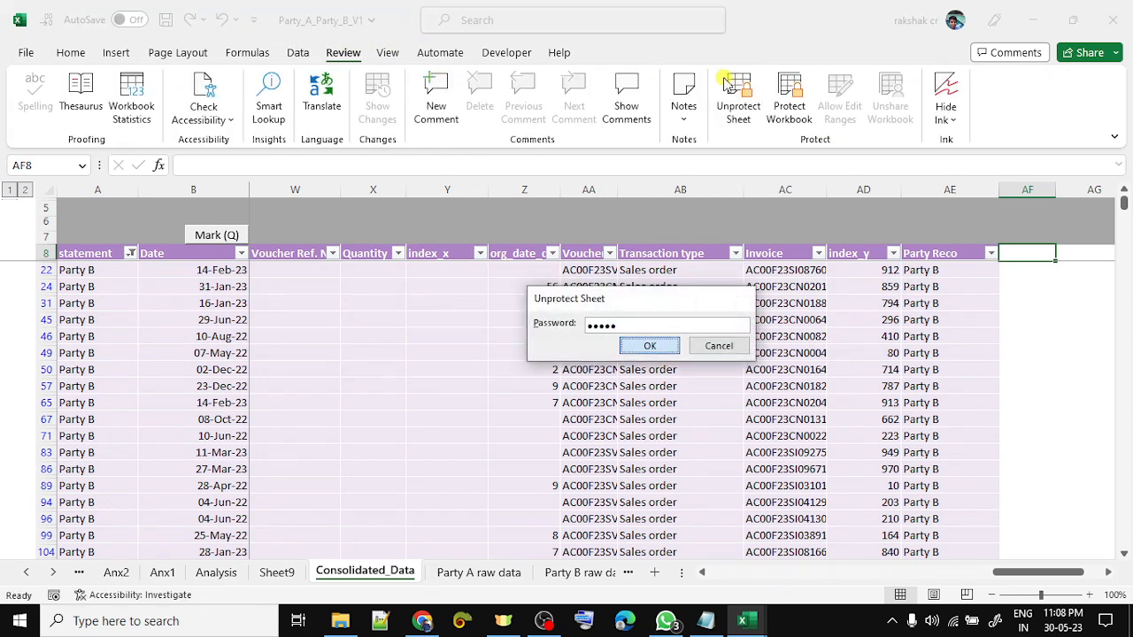
pyautogui.press('Return')
pyautogui.write('Check')
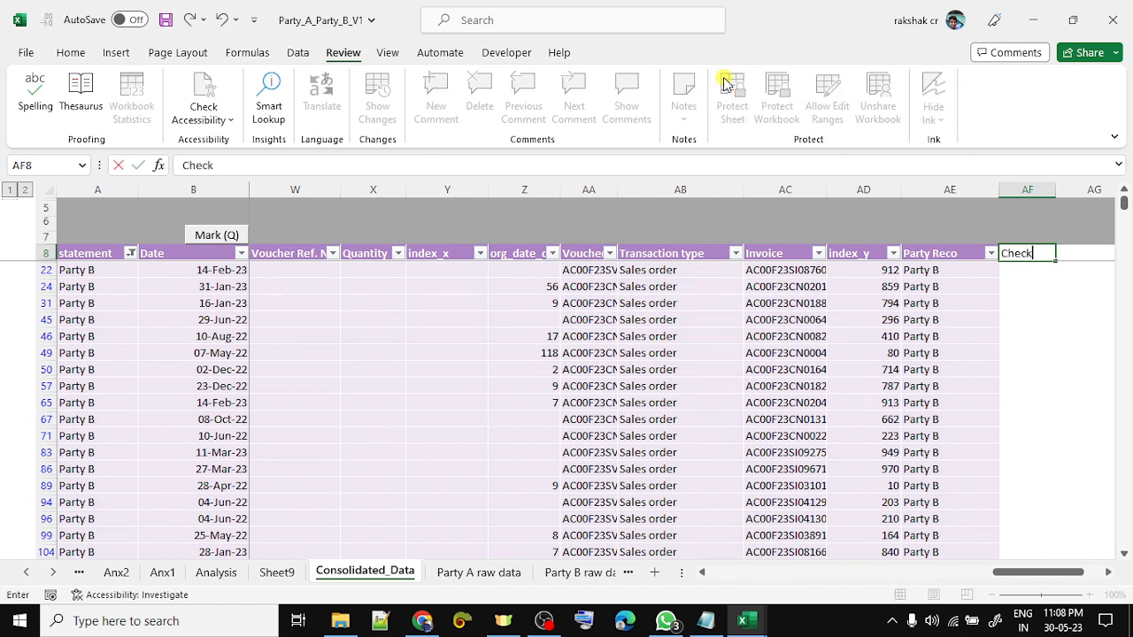
pyautogui.press('Return')
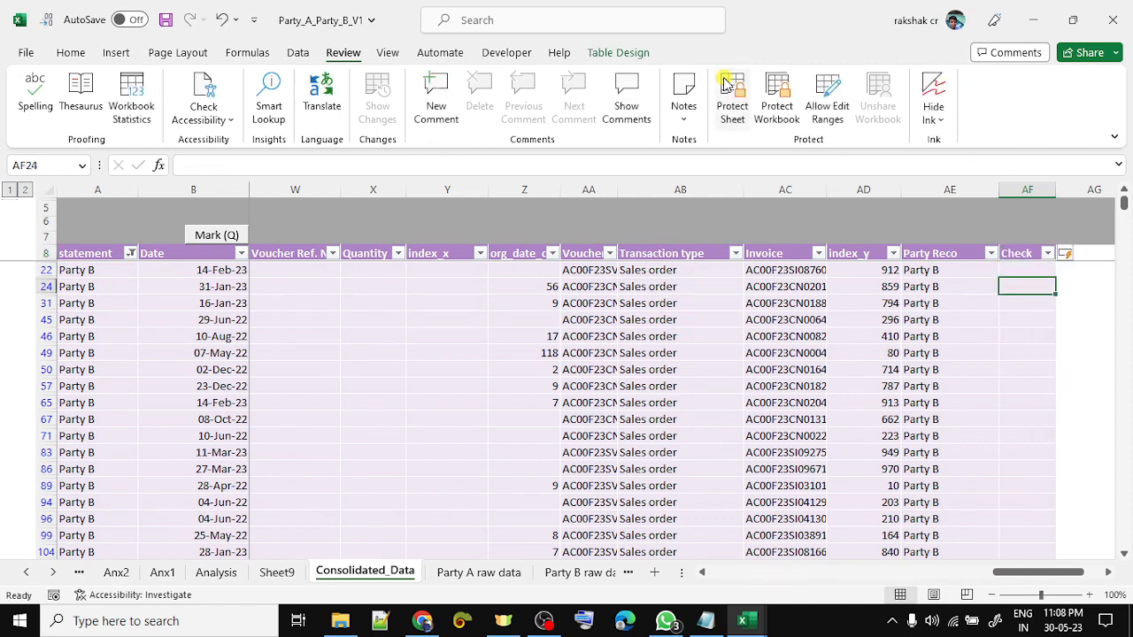
# - Start an XLOOKUP in AF22 using the row's Reference number as lookup value
pyautogui.write('=xl')
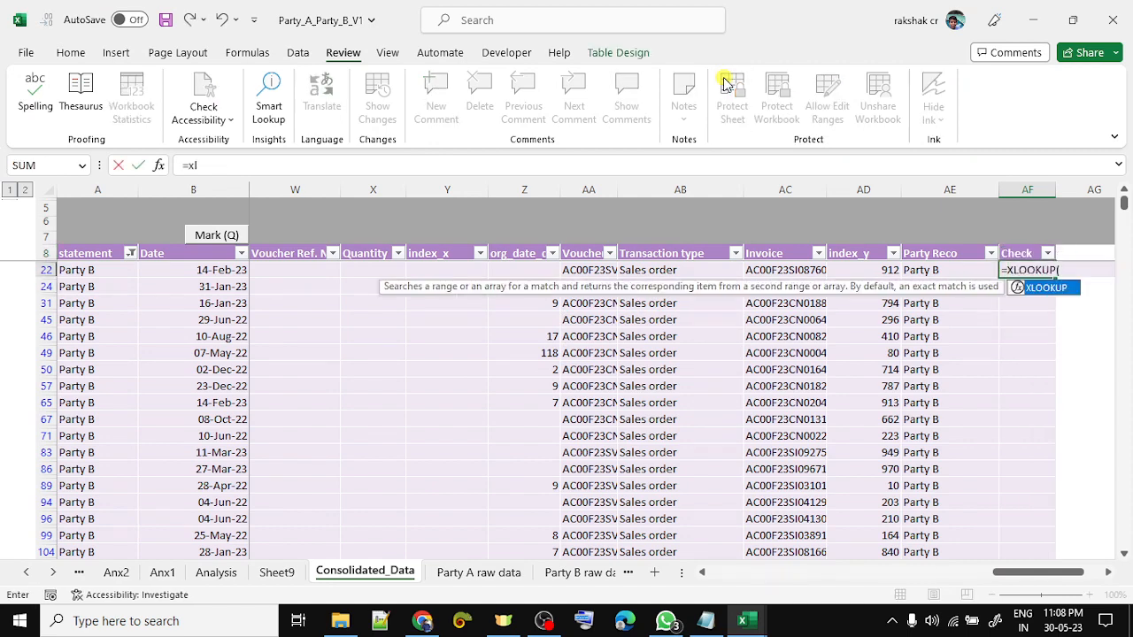
pyautogui.press('Tab')
pyautogui.press('Up')
pyautogui.press('Left')
pyautogui.hotkey('ctrl', 'Left')
pyautogui.press('Right')
pyautogui.press('Right')
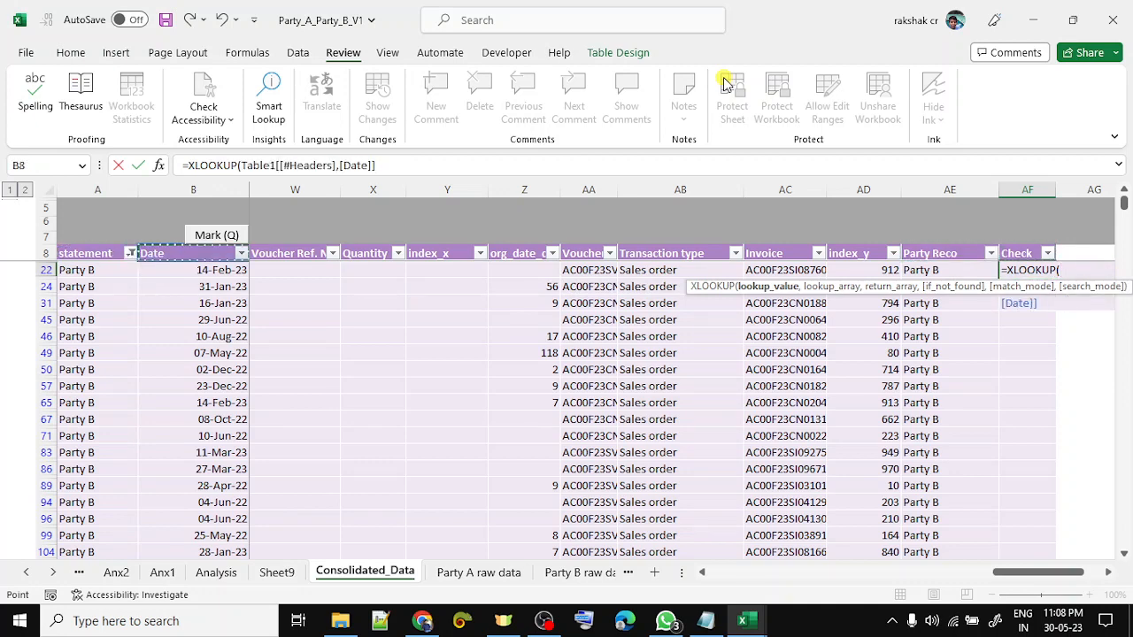
pyautogui.press('Down')
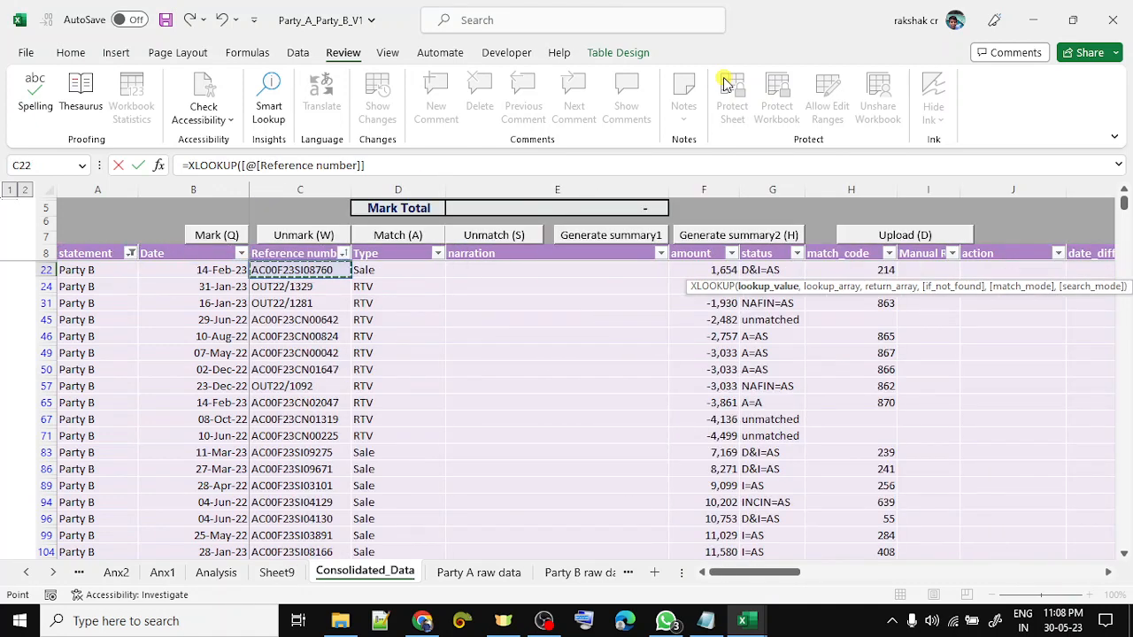
pyautogui.write(',')
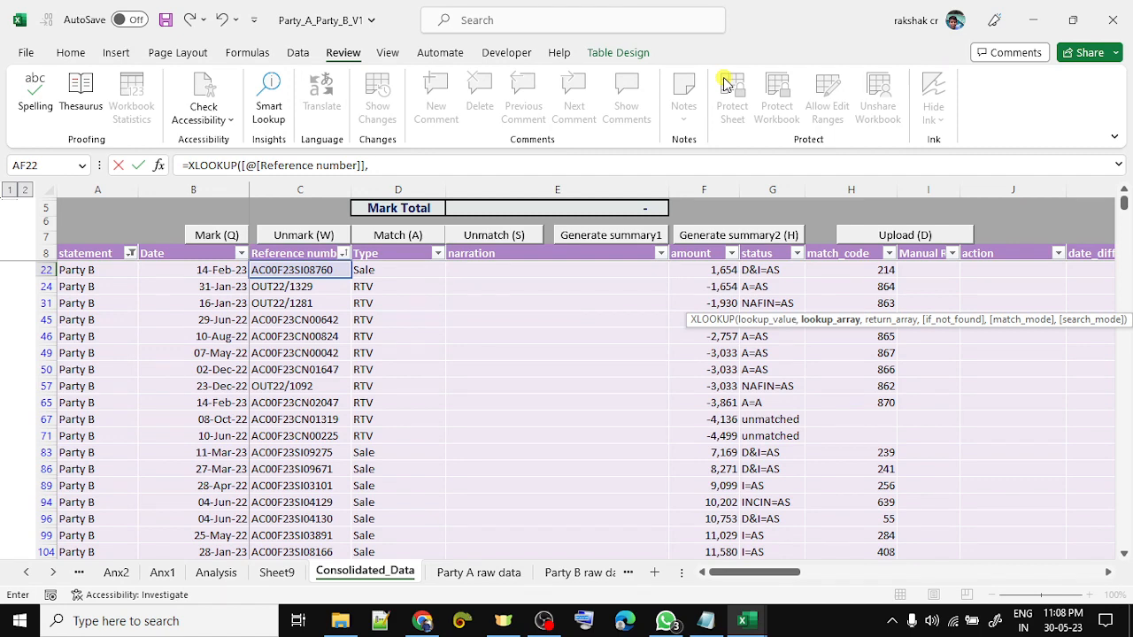
# - Finish the formula with Sheet9!B:B as lookup and return ranges and fill the Check column
pyautogui.hotkey('ctrl', 'pageup')
pyautogui.press('Right')
pyautogui.hotkey('ctrl', 'space')
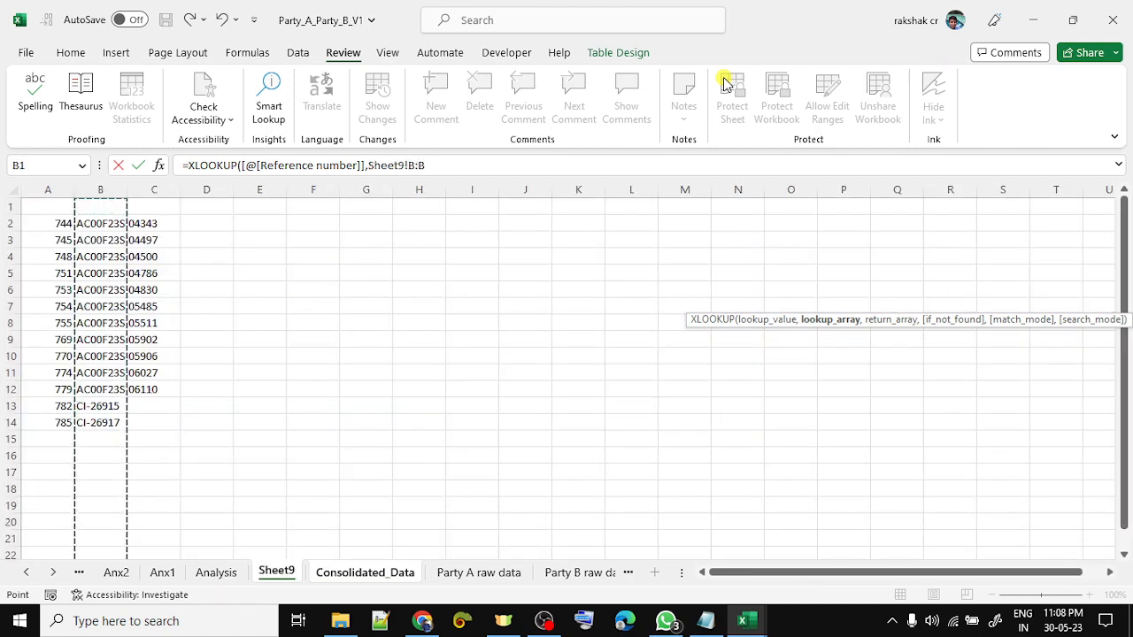
pyautogui.write('.')
pyautogui.press('BackSpace')
pyautogui.write(',')
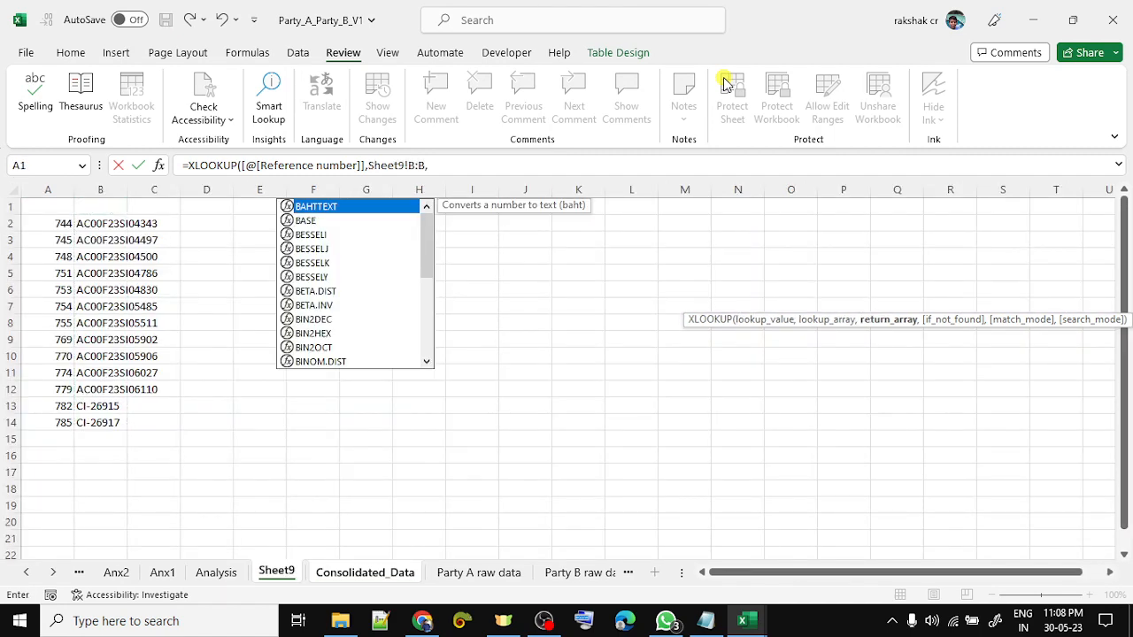
pyautogui.press('Left')
pyautogui.press('Right')
pyautogui.hotkey('ctrl', 'space')
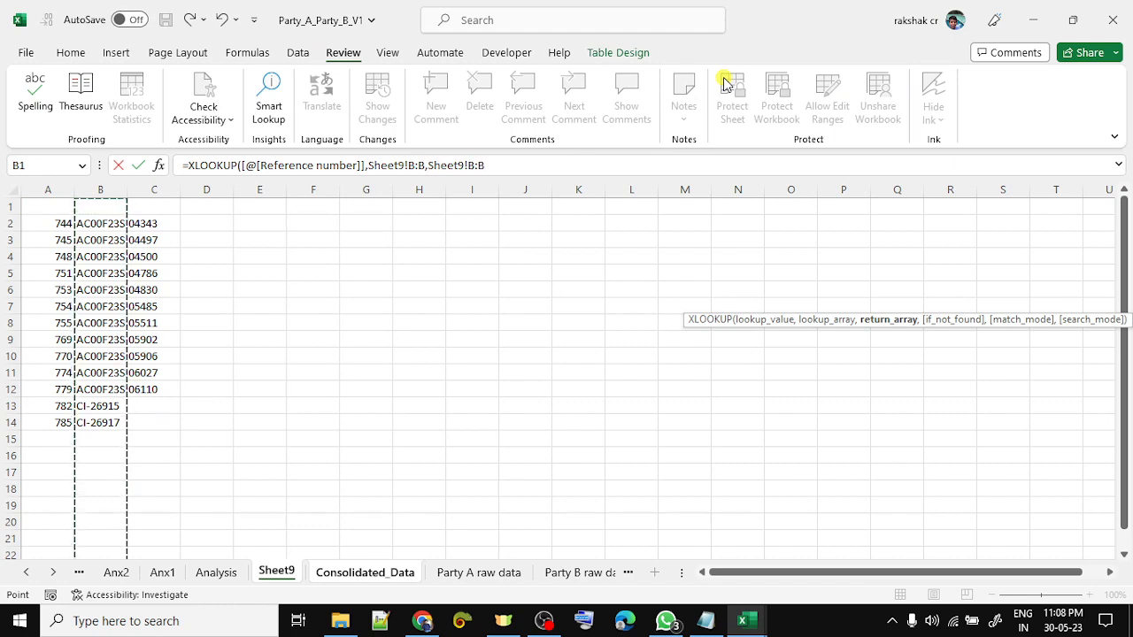
pyautogui.write(')')
pyautogui.hotkey('ctrl', 'Return')
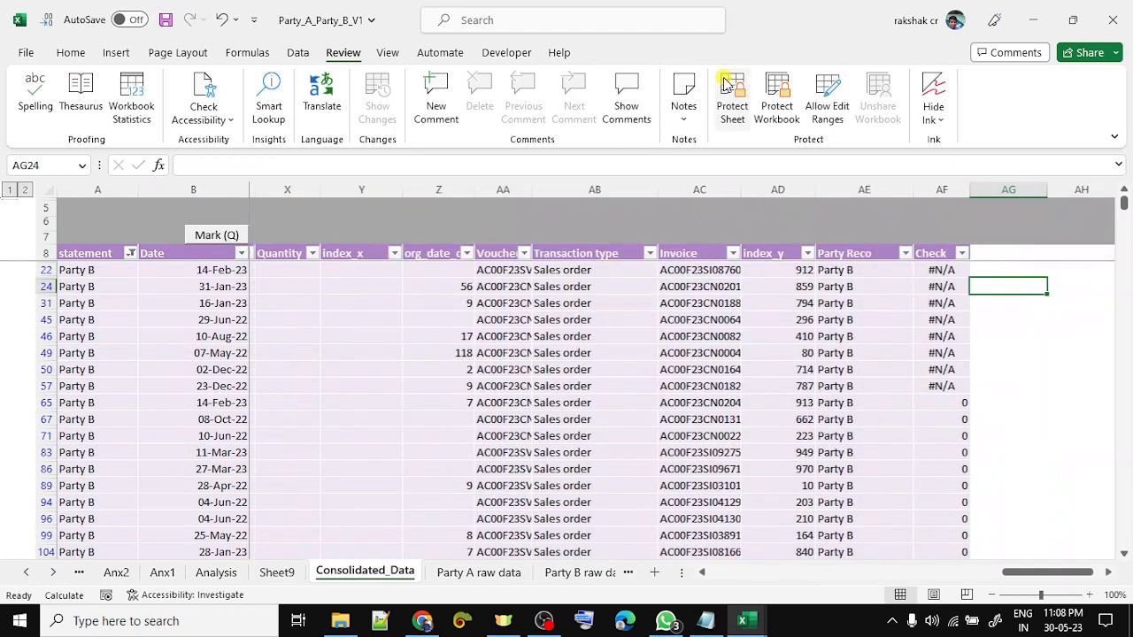
pyautogui.press('F2')
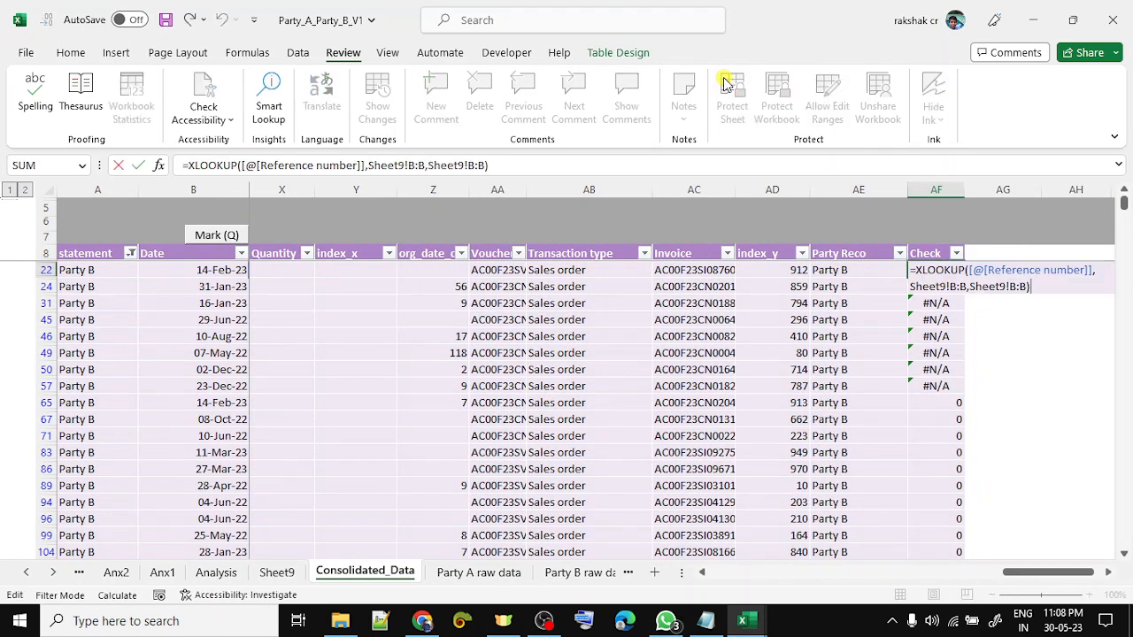
# - Filter the Check column to exclude #N/A, leaving only found references
pyautogui.press('Escape')
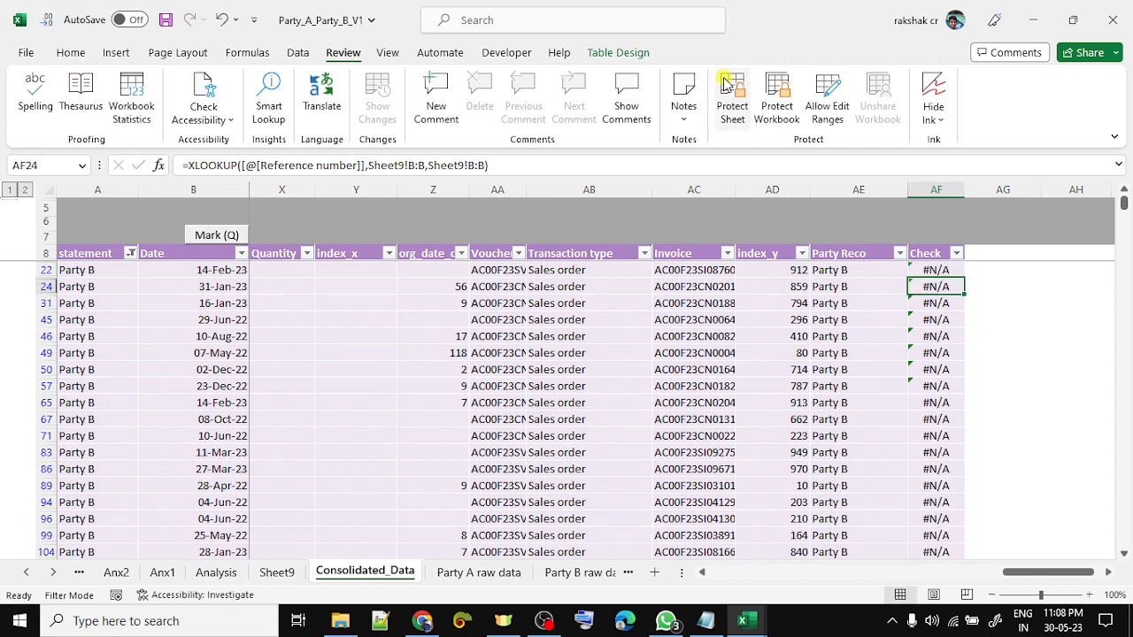
pyautogui.hotkey('ctrl', 'Up')
pyautogui.hotkey('alt', 'Down')
pyautogui.press('Down')
pyautogui.press('Down')
pyautogui.press('Down')
pyautogui.press('Down')
pyautogui.press('Down')
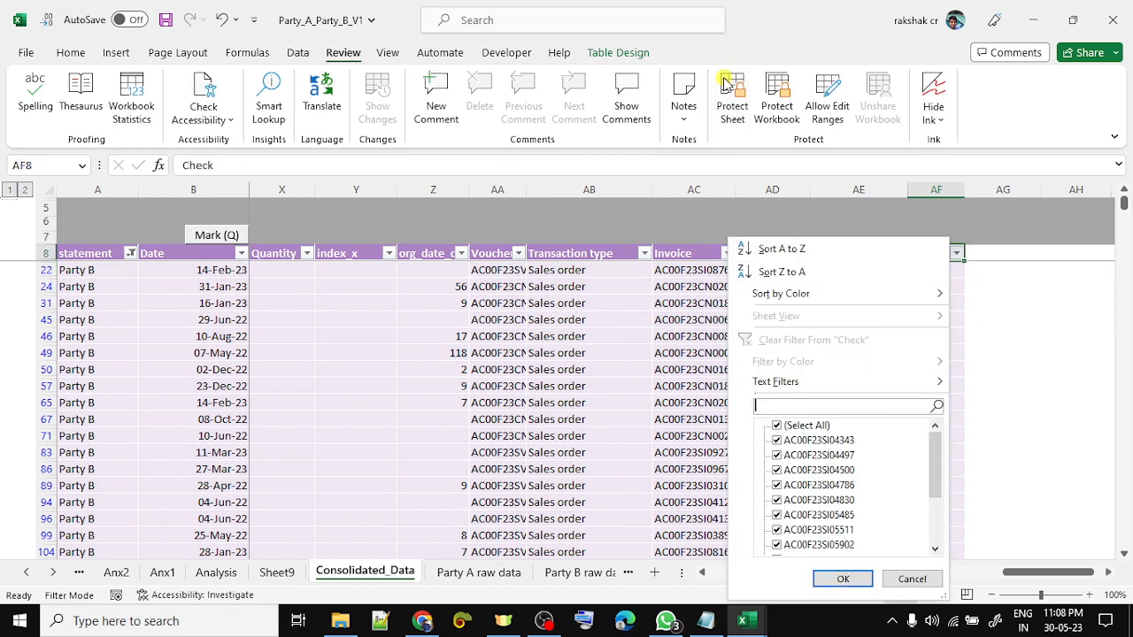
pyautogui.press('End')
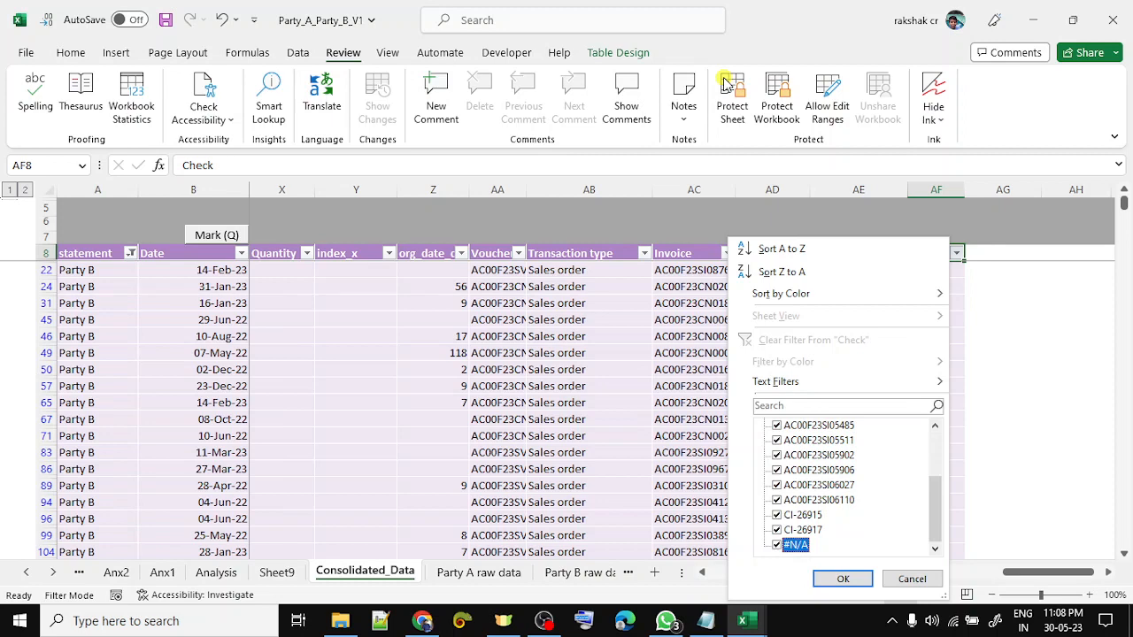
pyautogui.press('space')
pyautogui.press('Return')
# - Select the 26 filtered amounts summing to 0 and confirm the MM14 manual match
pyautogui.press('Down')
pyautogui.press('Up')
pyautogui.press('Left')
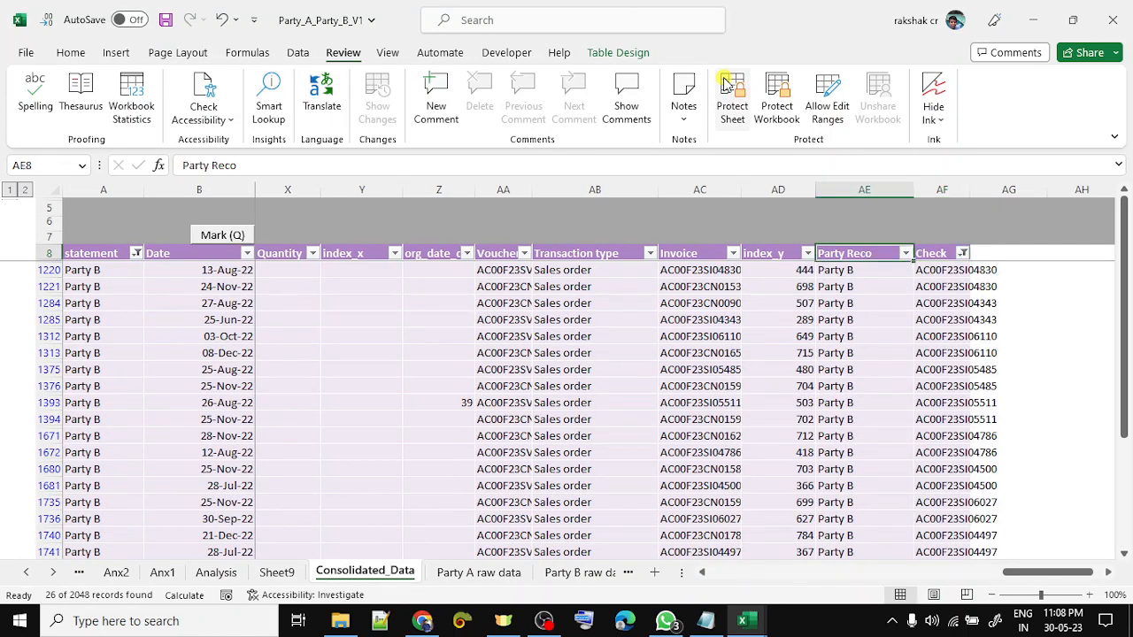
pyautogui.hotkey('ctrl', 'Left')
pyautogui.press('Right')
pyautogui.press('Right')
pyautogui.press('Right')
pyautogui.press('Right')
pyautogui.press('Right')
pyautogui.press('Down')
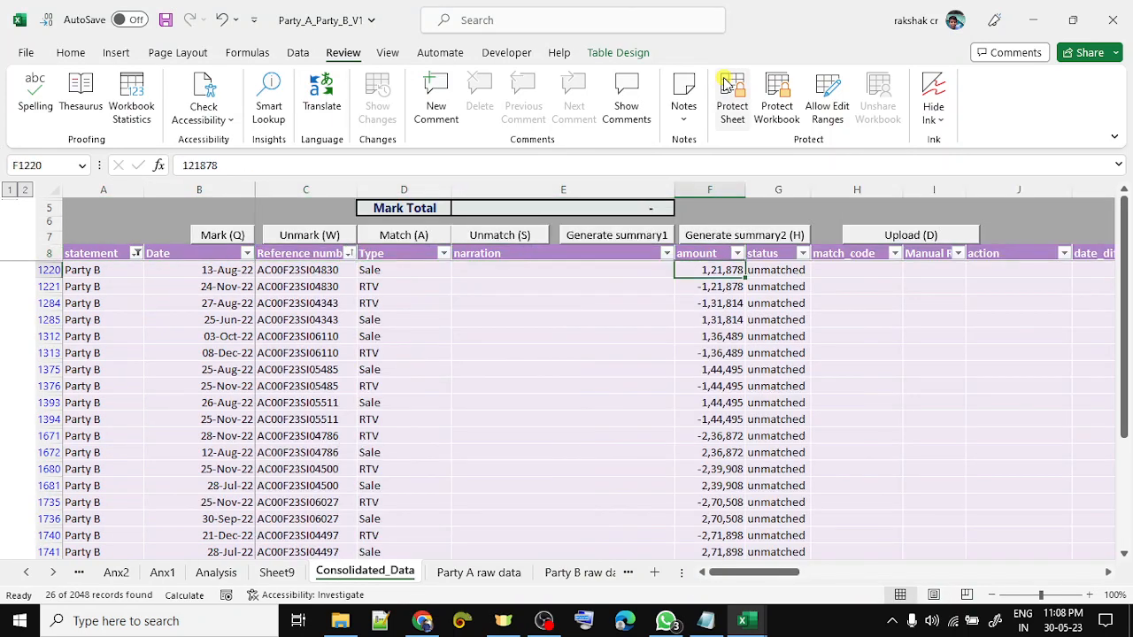
pyautogui.hotkey('ctrl', 'shift', 'Down')
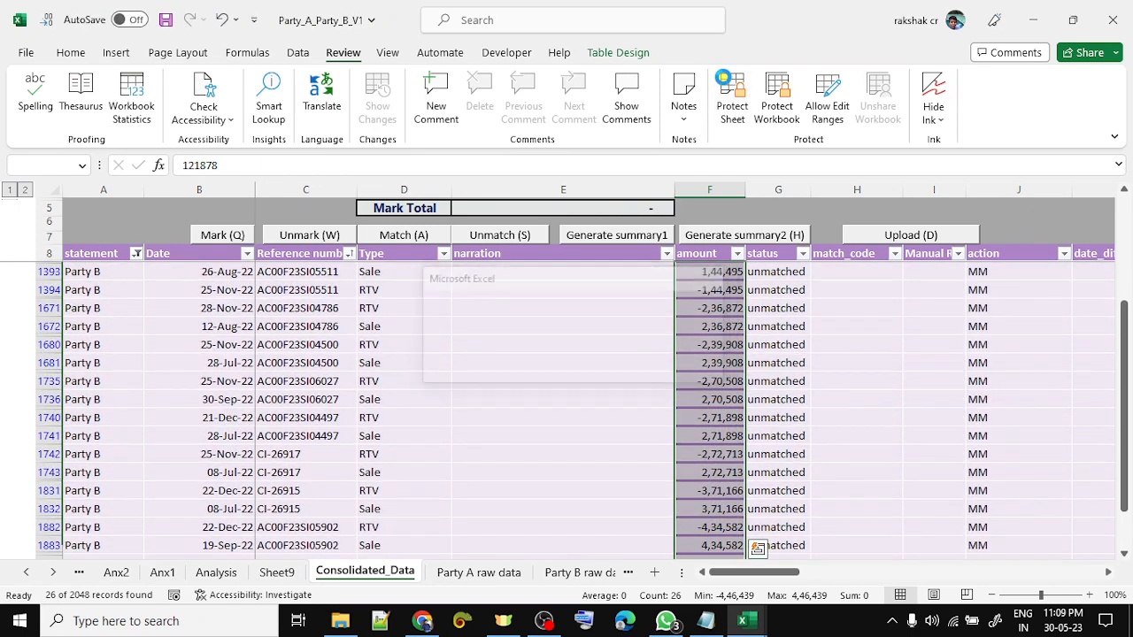
pyautogui.press('Return')
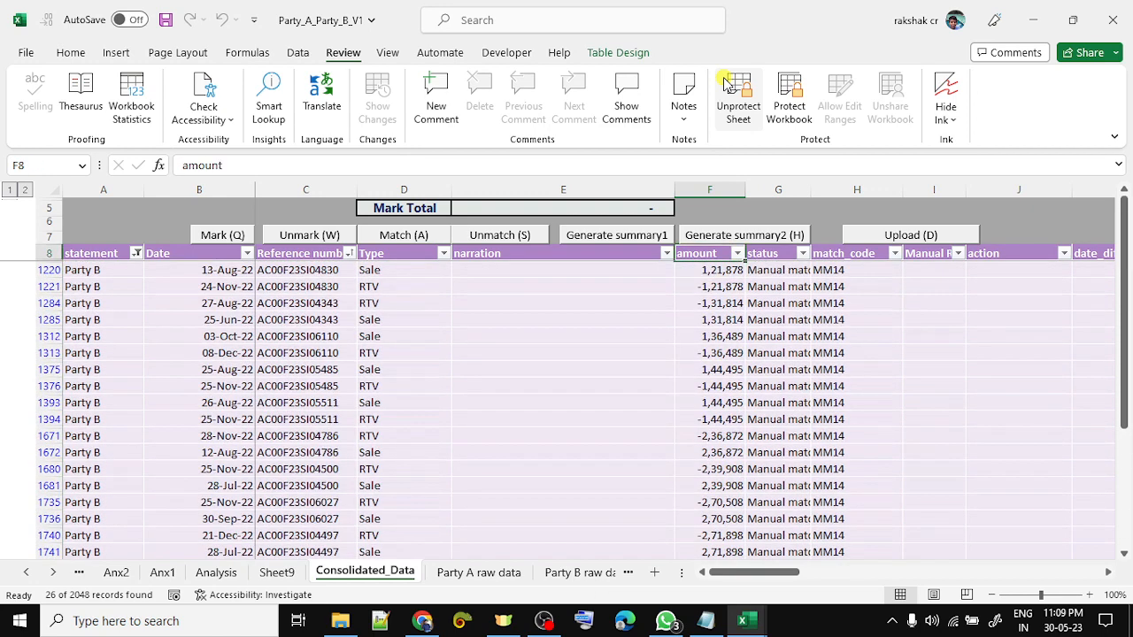
pyautogui.hotkey('ctrl', 'Right')
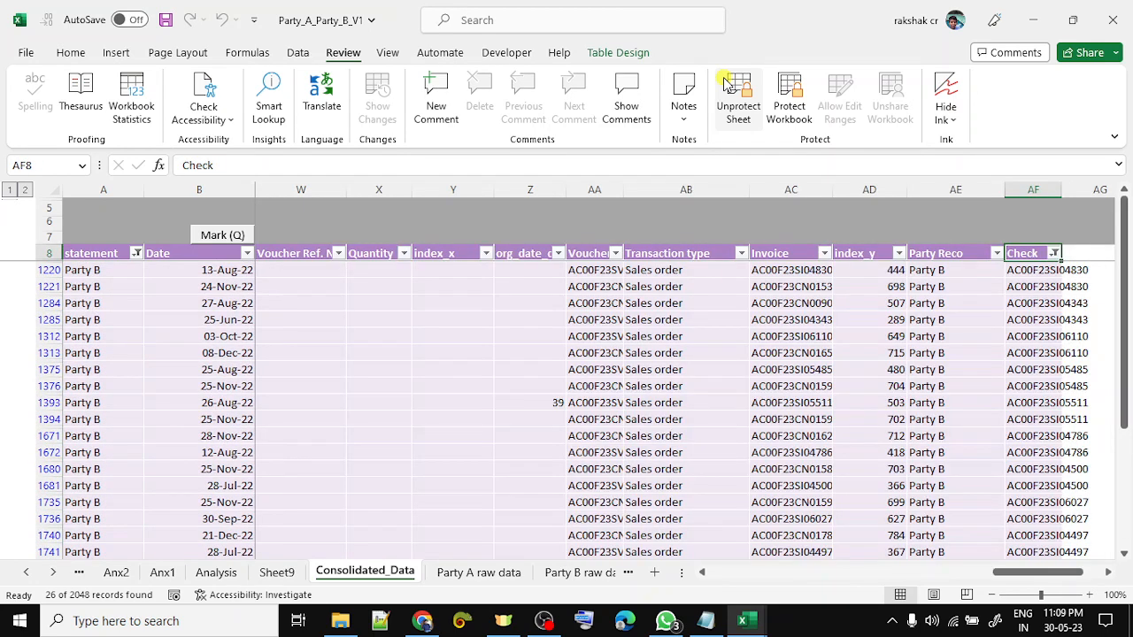
# - Clear the Check column filter so all records show again
pyautogui.hotkey('ctrl', 'Left')
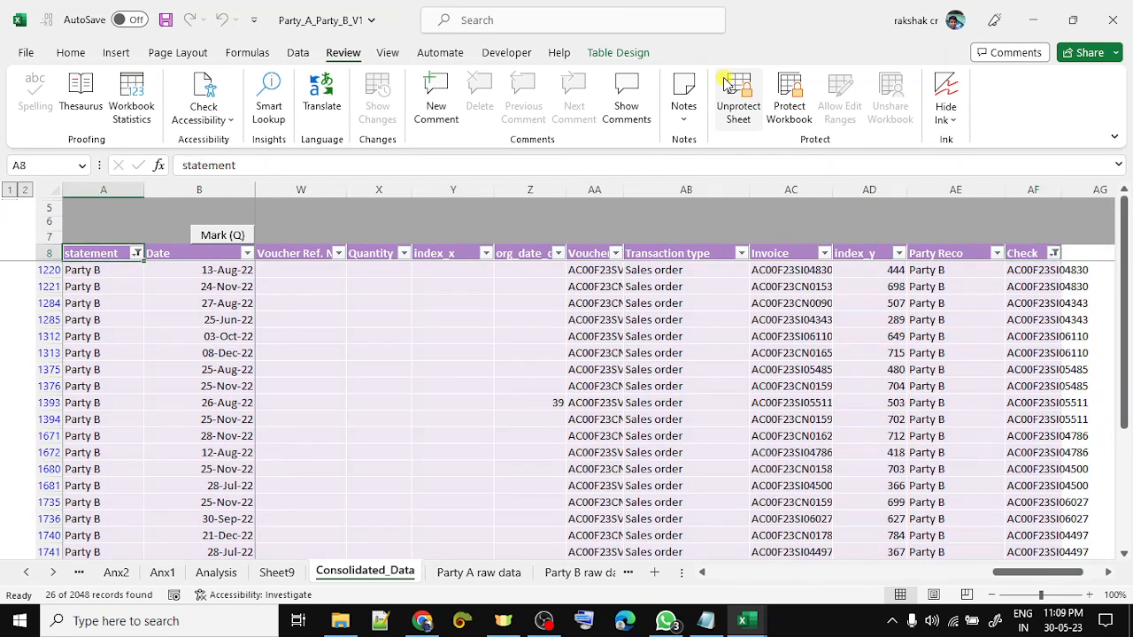
pyautogui.press('Right')
pyautogui.press('Right')
pyautogui.press('Right')
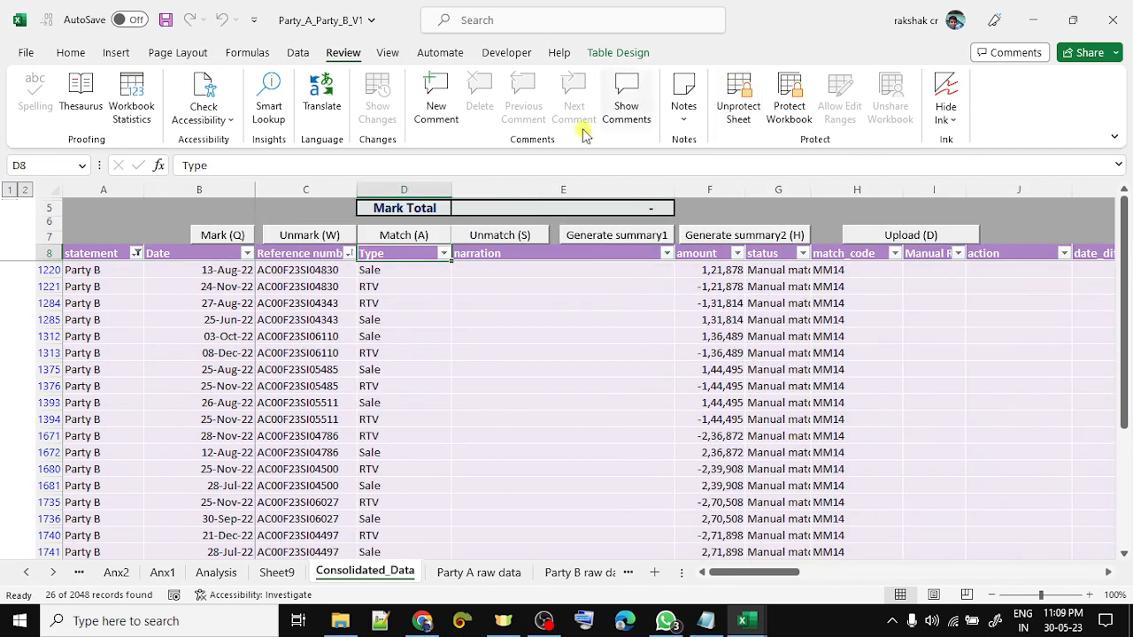
pyautogui.press('Left')
pyautogui.press('Left')
pyautogui.press('Left')
pyautogui.hotkey('alt', 'Down')
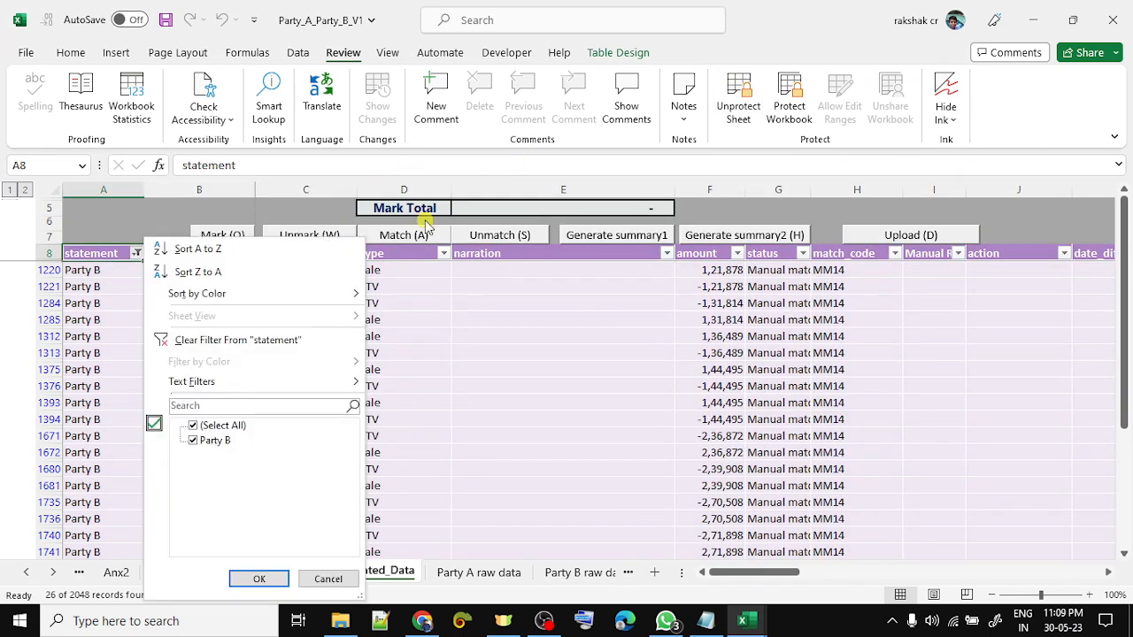
pyautogui.press('Escape')
pyautogui.press('Right')
pyautogui.press('Right')
pyautogui.press('Right')
pyautogui.press('Right')
pyautogui.press('Right')
pyautogui.press('Right')
pyautogui.press('Right')
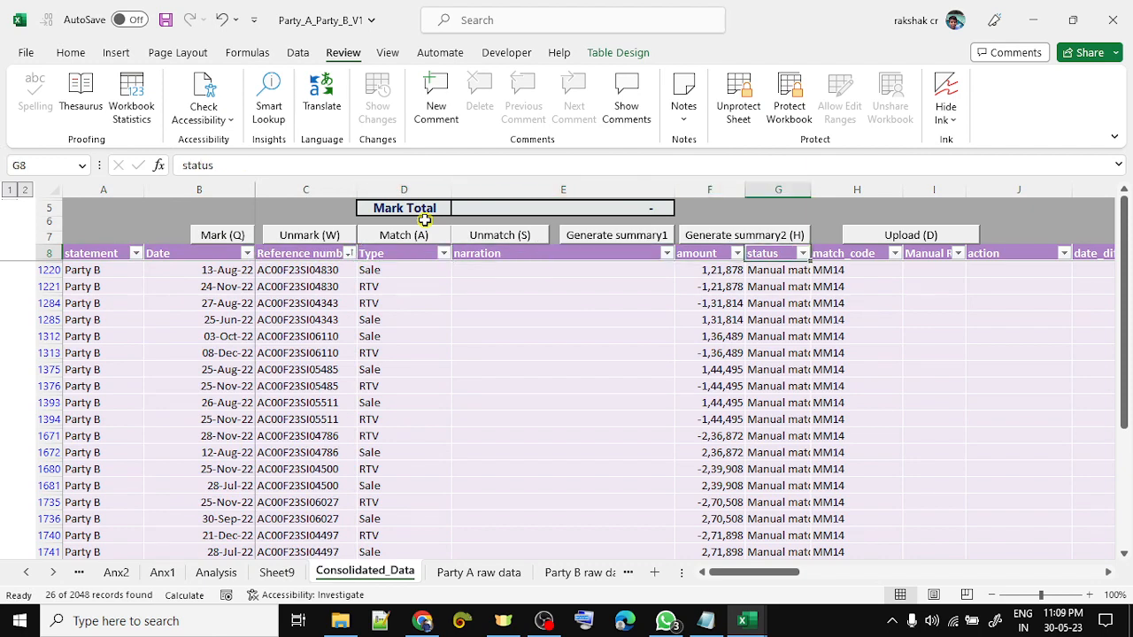
pyautogui.hotkey('ctrl', 'Right')
pyautogui.hotkey('alt', 'Down')
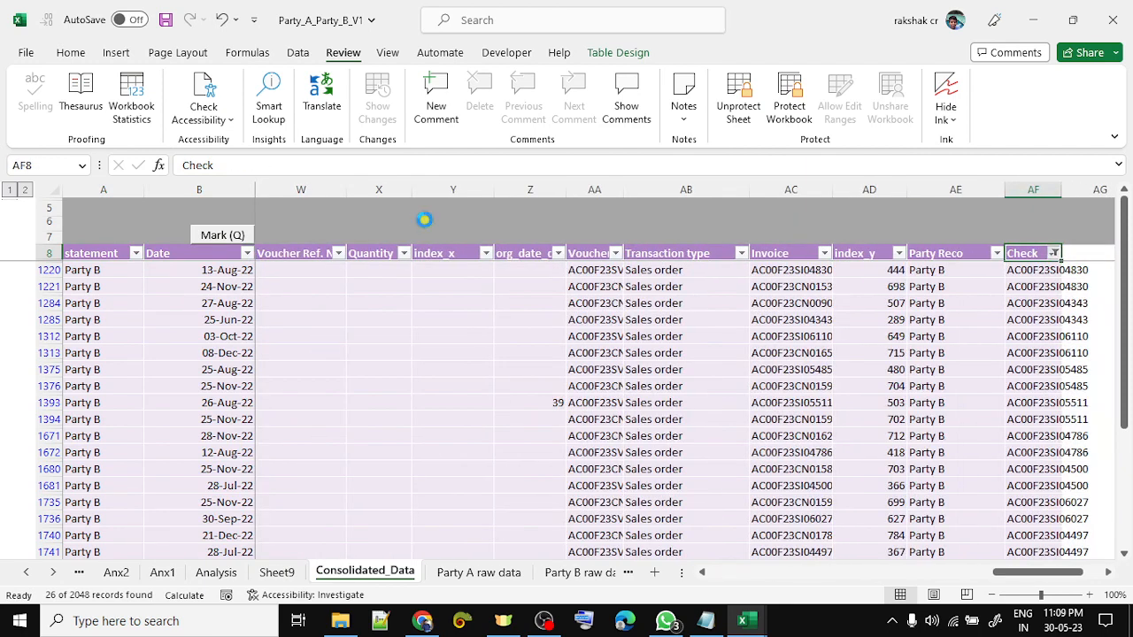
pyautogui.press('c')
pyautogui.press('Left')
pyautogui.press('Right')
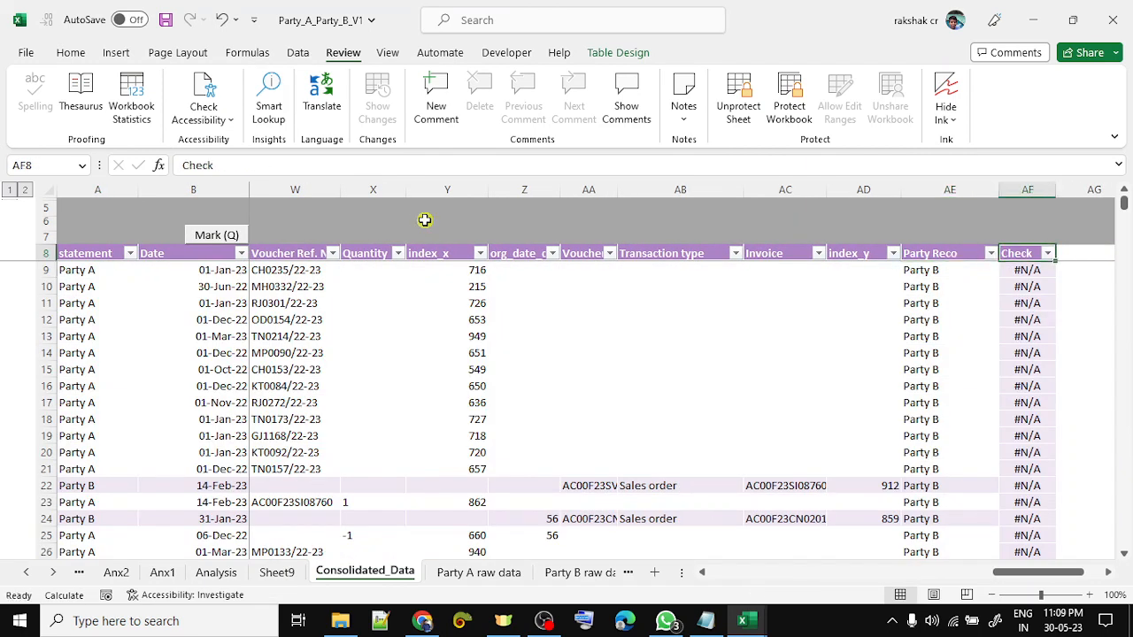
# - Unprotect the sheet and delete the temporary Check column from the table
pyautogui.click(746, 106)
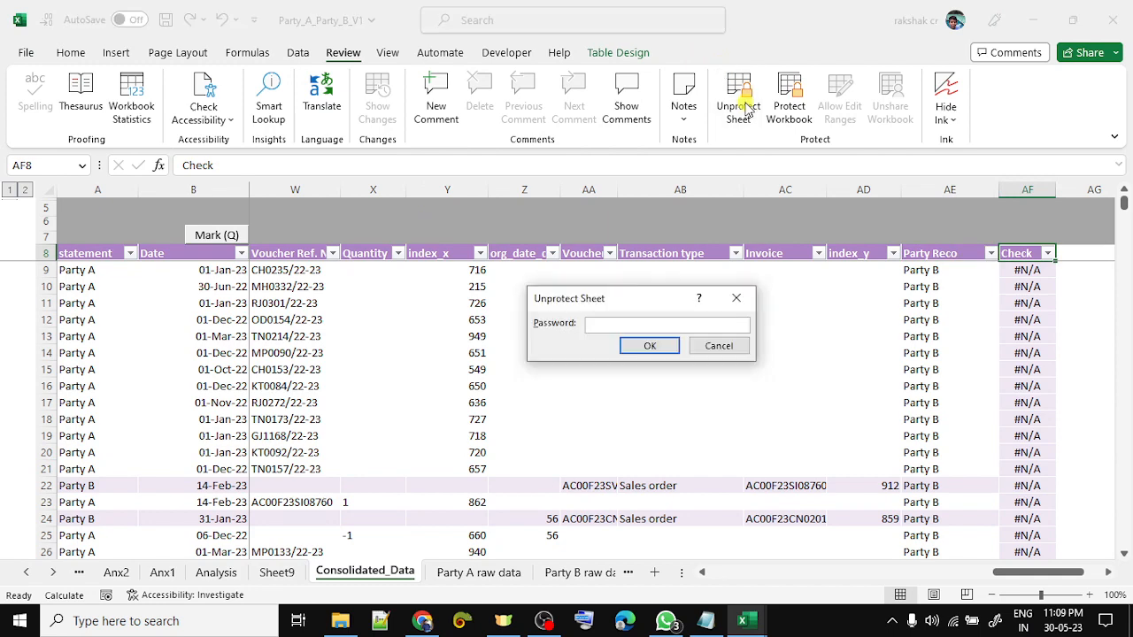
pyautogui.press('Return')
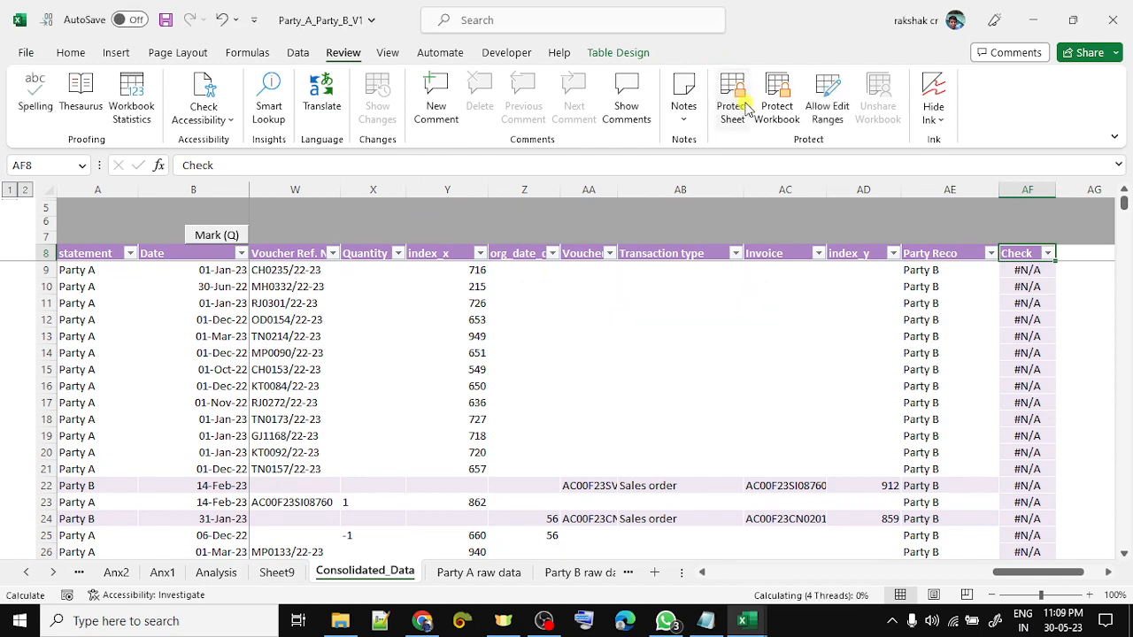
pyautogui.hotkey('ctrl', 'shift', 'Down')
pyautogui.press('Delete')
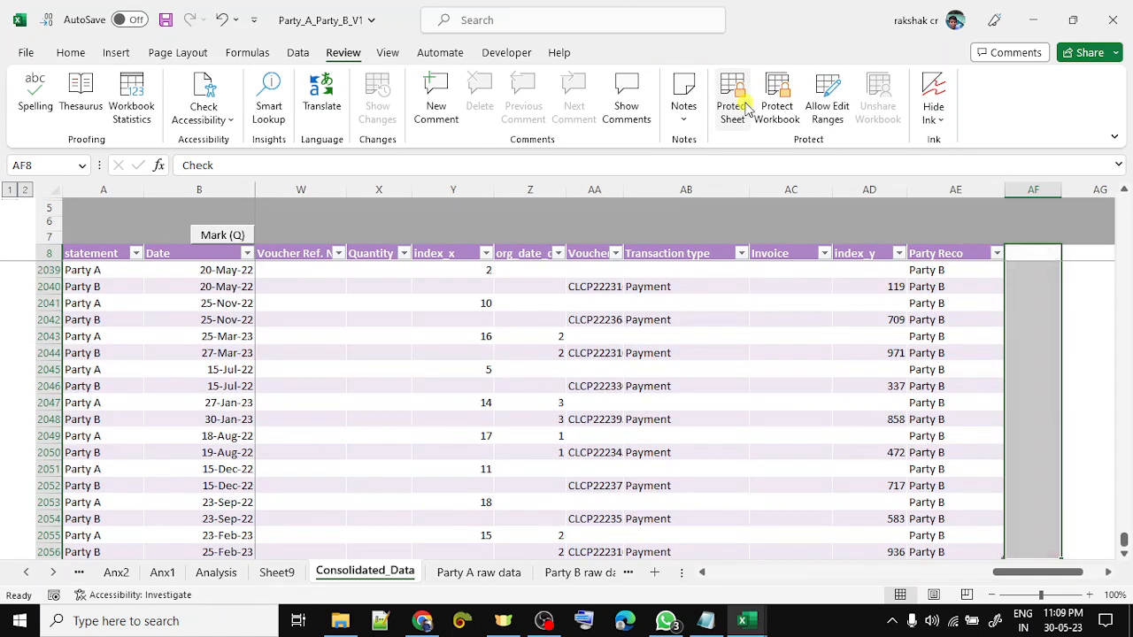
pyautogui.hotkey('ctrl', '-')
pyautogui.hotkey('ctrl', 'Up')
pyautogui.hotkey('ctrl', 'Up')
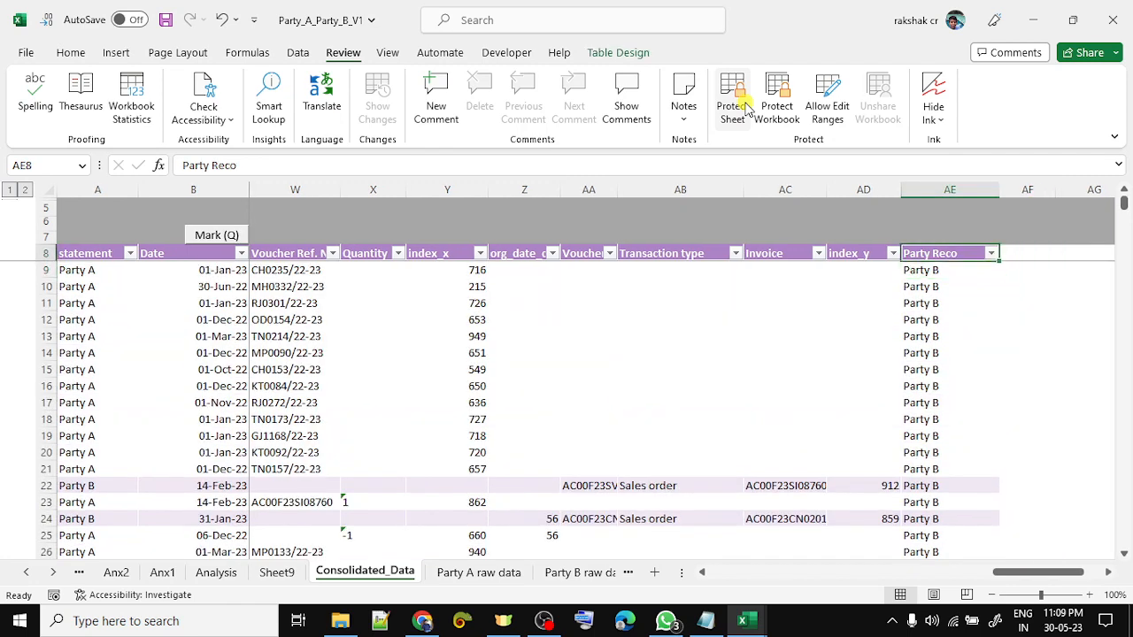
# - Save the reconciliation workbook
pyautogui.hotkey('ctrl', 'Left')
pyautogui.press('Right')
pyautogui.press('Right')
pyautogui.press('Right')
pyautogui.press('Right')
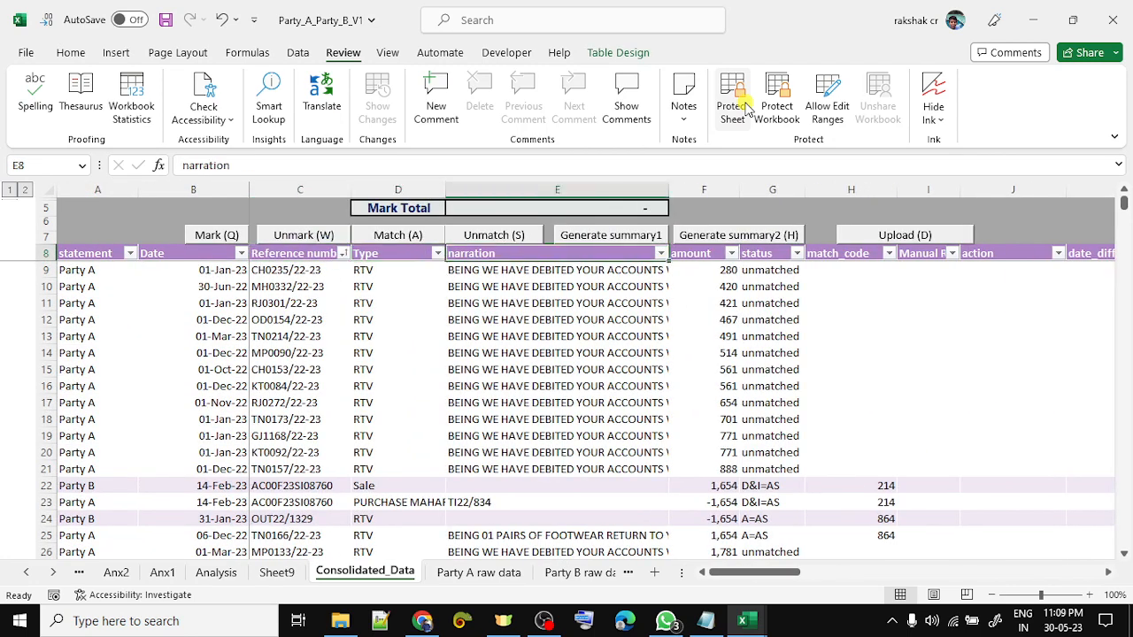
pyautogui.press('Right')
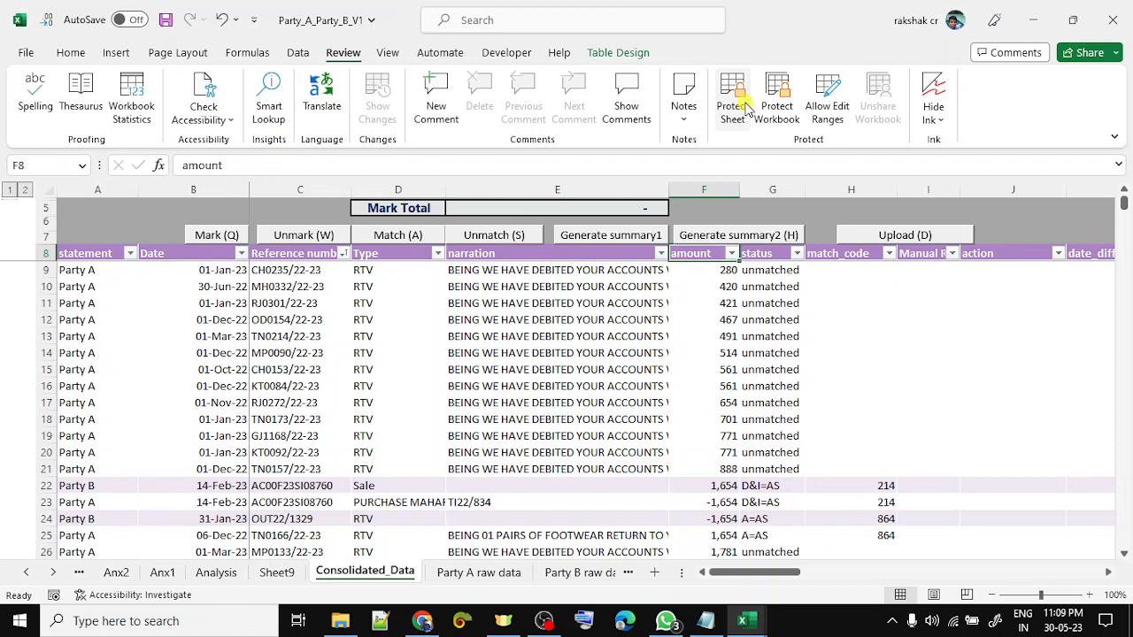
pyautogui.hotkey('ctrl', 's')
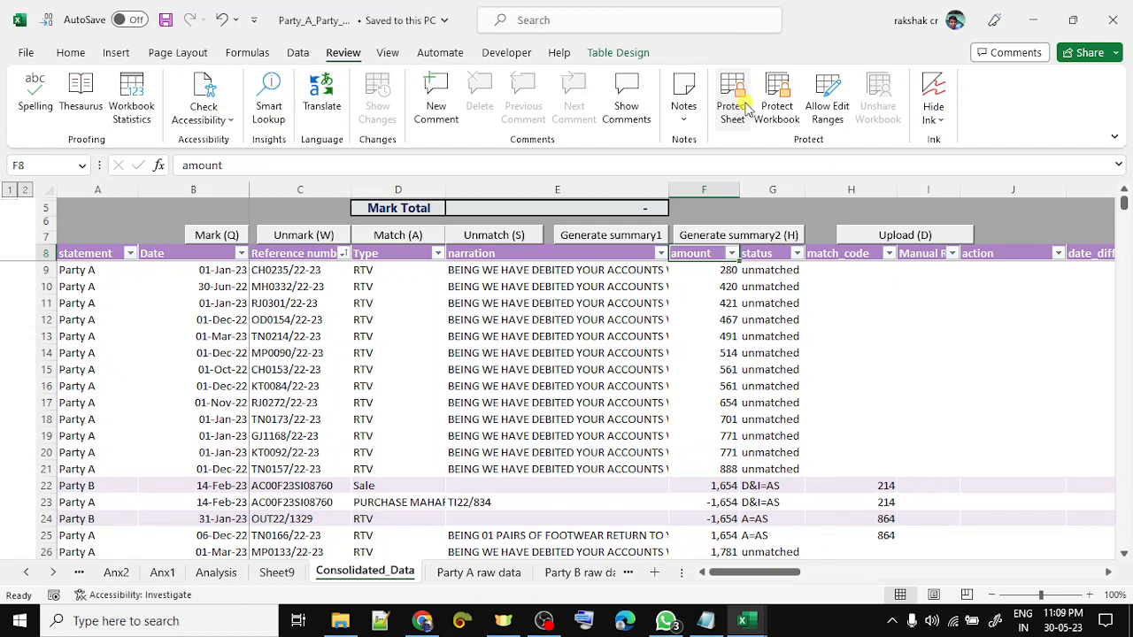
# - Refresh the unmatched count pivot on the Analysis sheet
pyautogui.click(216, 573)
pyautogui.scroll(12, 331, 413)
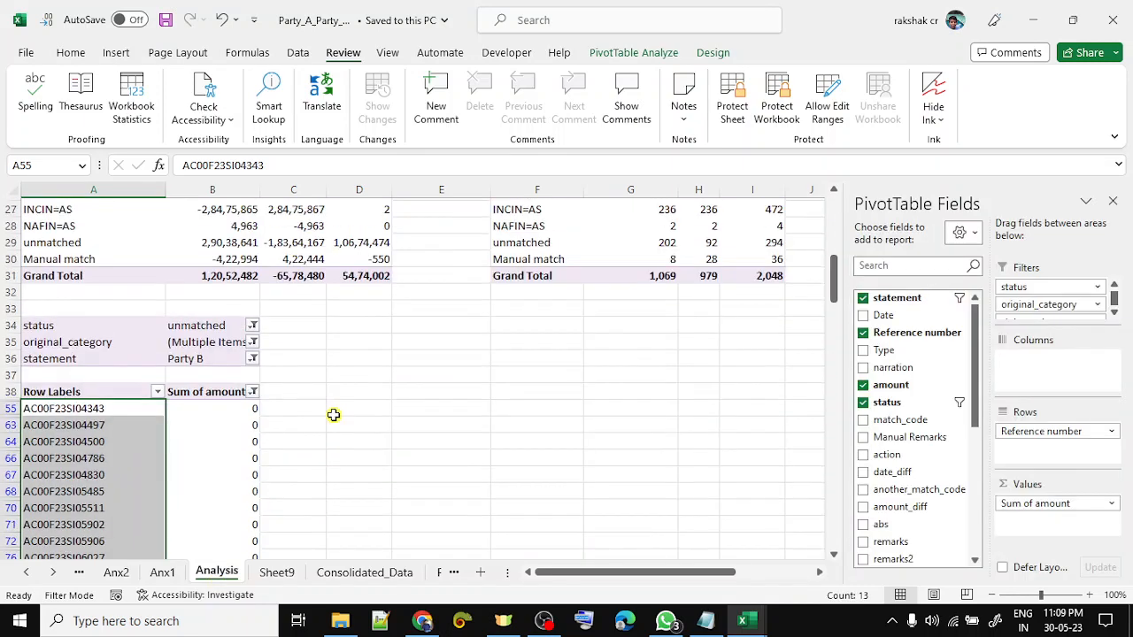
pyautogui.scroll(4, 331, 414)
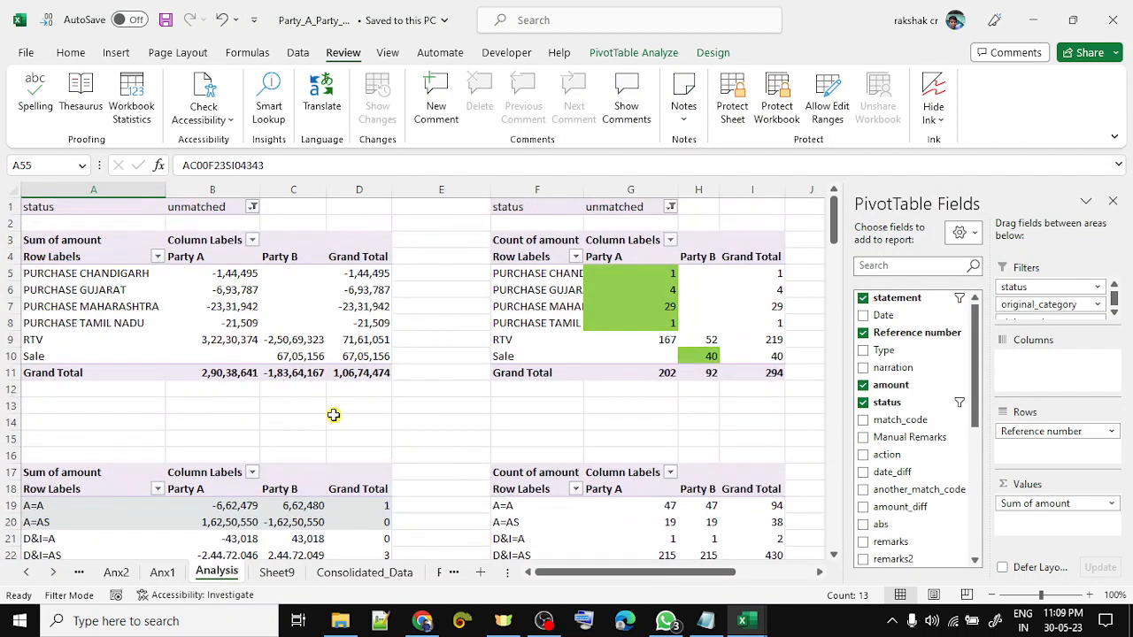
pyautogui.click(538, 405)
pyautogui.press('Right')
pyautogui.press('Right')
pyautogui.press('Right')
pyautogui.press('Right')
pyautogui.press('Right')
pyautogui.press('Right')
pyautogui.press('Right')
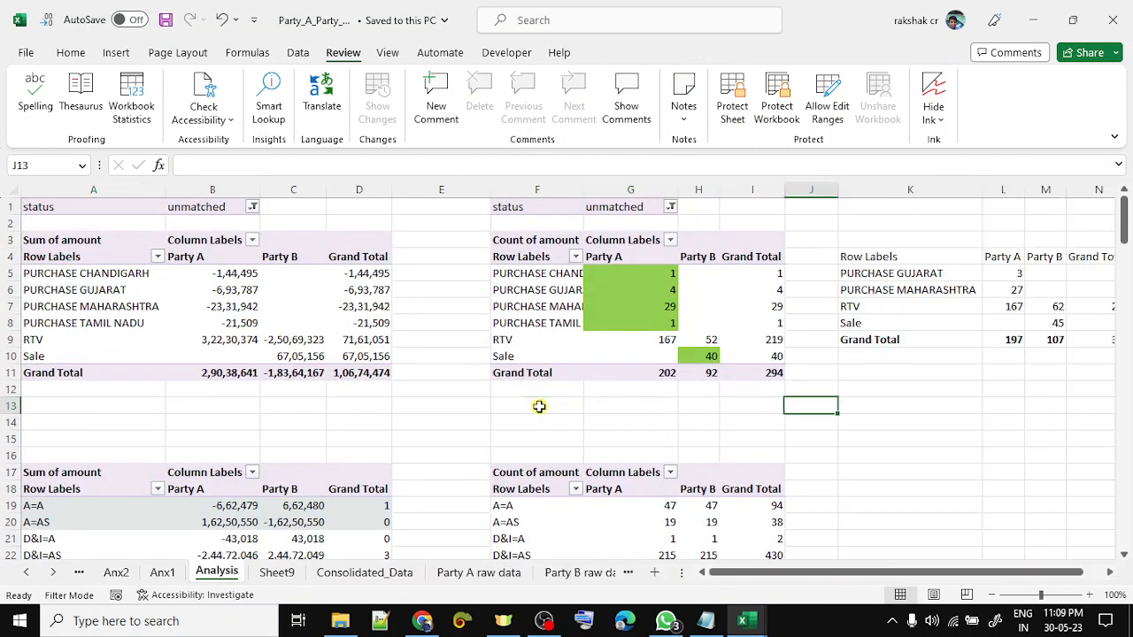
pyautogui.press('Right')
pyautogui.press('Right')
pyautogui.press('Left')
pyautogui.press('Left')
pyautogui.press('Left')
pyautogui.press('Left')
pyautogui.press('Left')
pyautogui.press('Left')
pyautogui.press('Left')
pyautogui.press('Left')
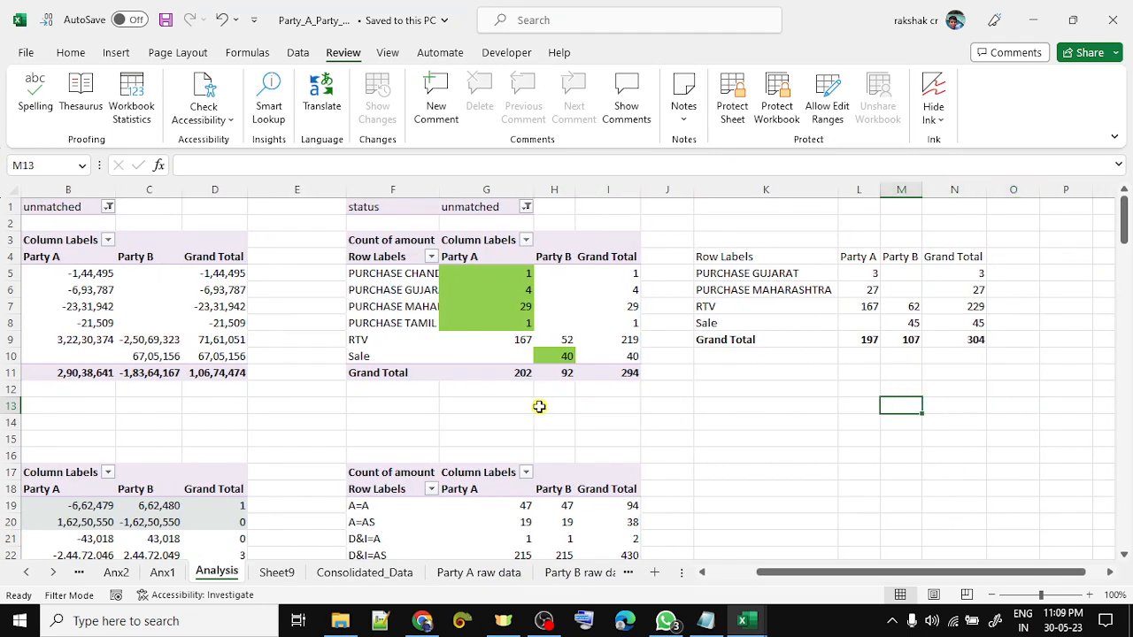
pyautogui.rightClick(425, 336)
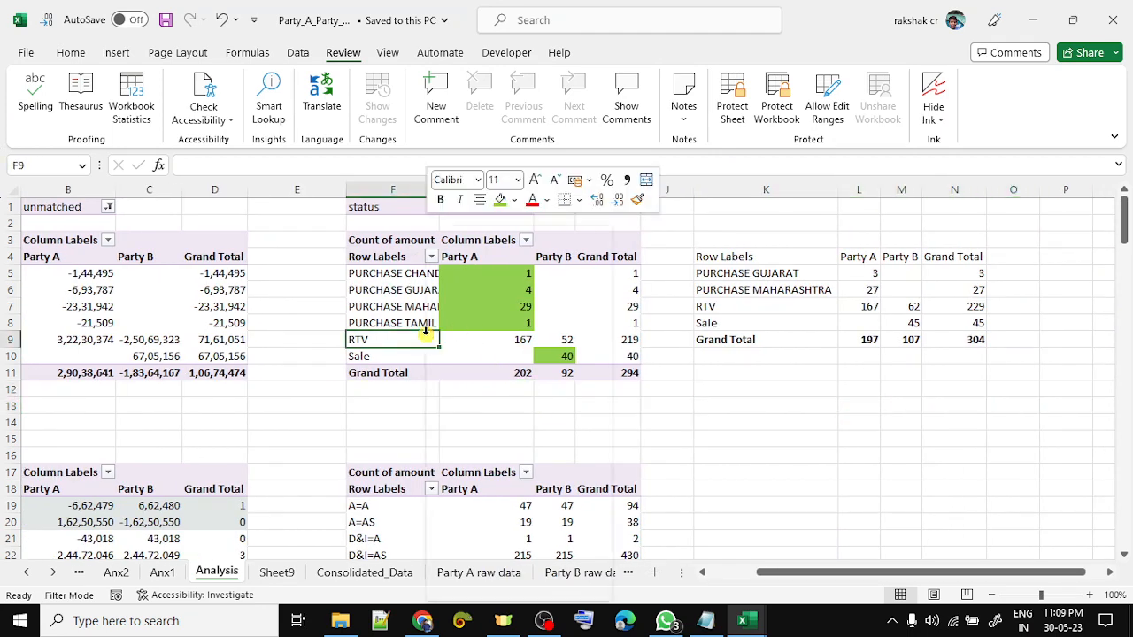
pyautogui.click(474, 317)
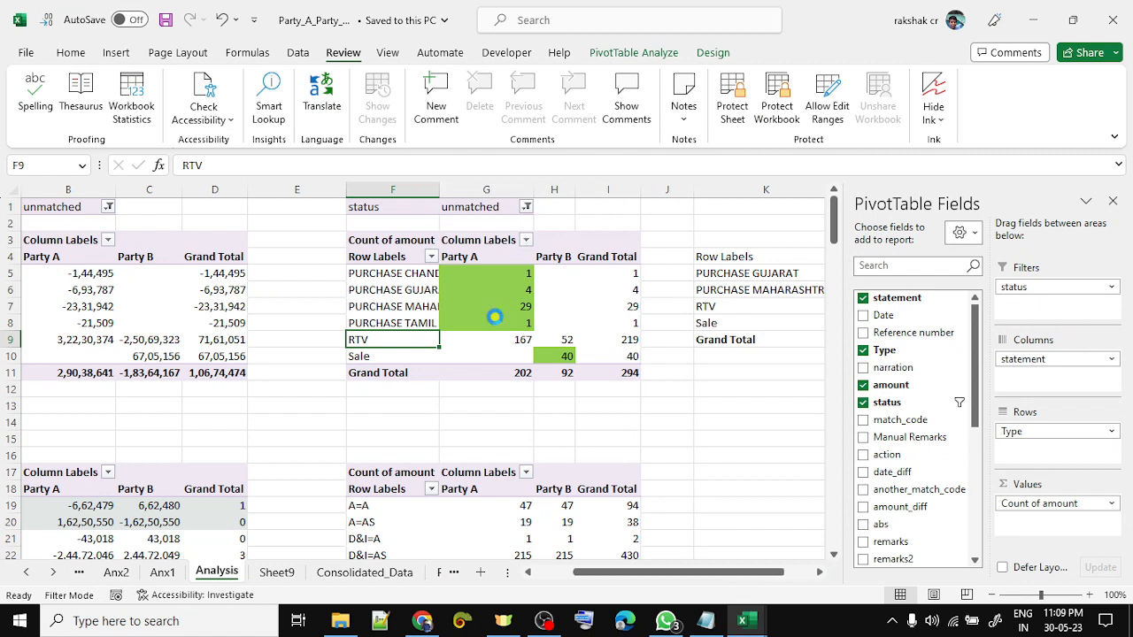
# - Review the refreshed Party B RTV and Sale counts
pyautogui.click(579, 425)
pyautogui.press('Up')
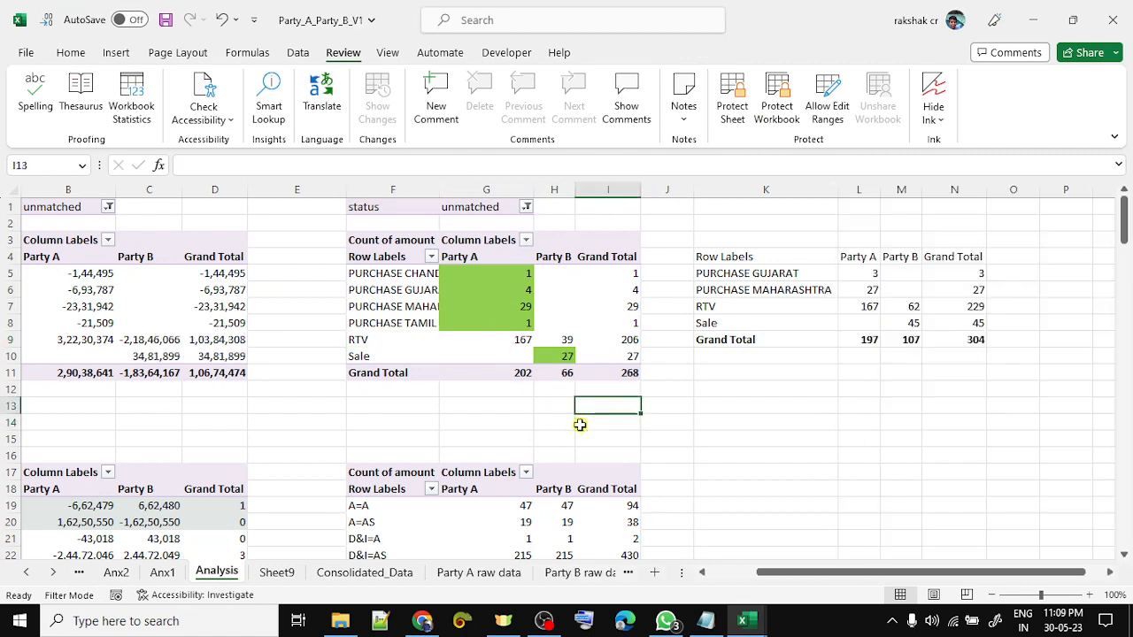
pyautogui.press('Up')
pyautogui.press('Up')
pyautogui.press('Up')
pyautogui.press('Right')
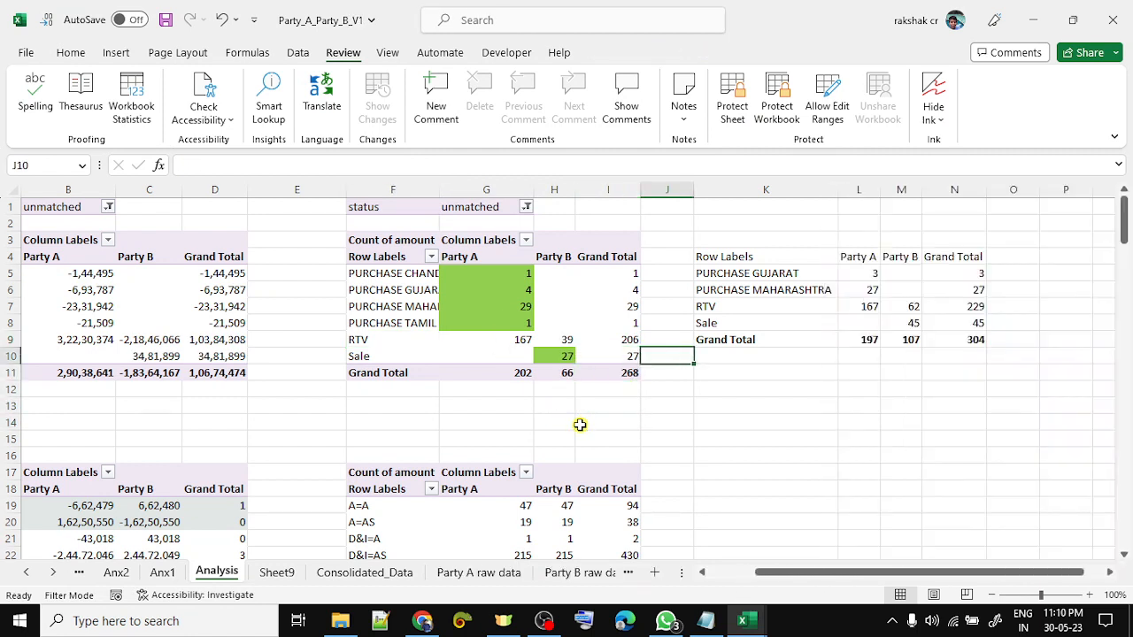
pyautogui.press('Right')
pyautogui.press('Right')
pyautogui.press('Up')
pyautogui.press('Up')
pyautogui.press('Right')
pyautogui.press('Up')
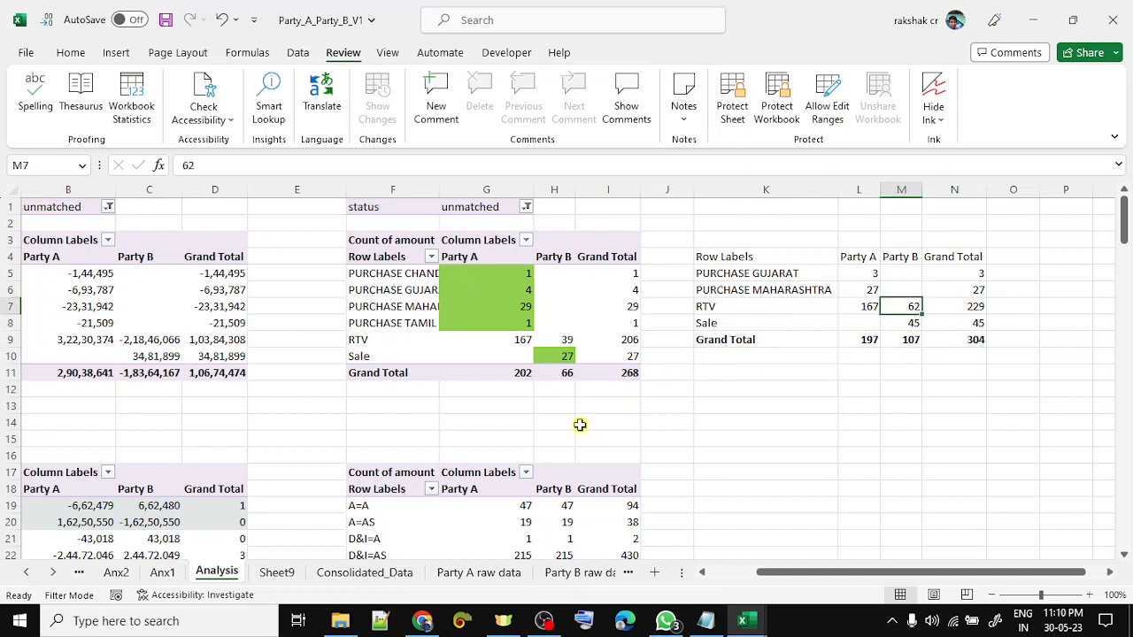
pyautogui.press('Down')
pyautogui.press('Up')
pyautogui.press('Left')
pyautogui.press('Left')
pyautogui.press('Down')
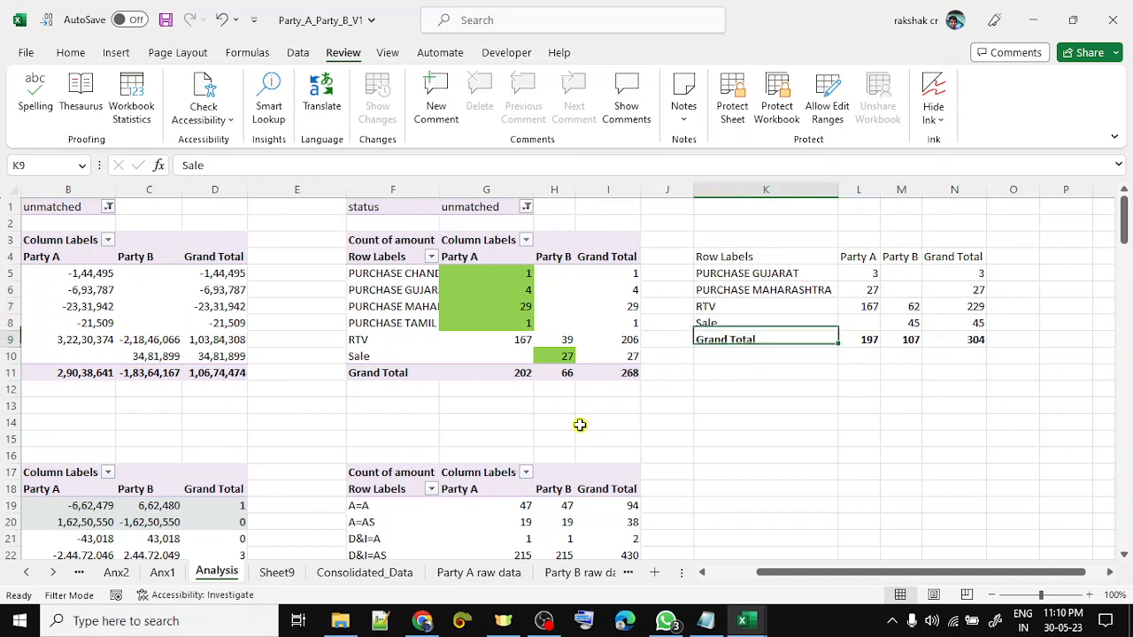
pyautogui.press('Down')
pyautogui.press('Left')
pyautogui.press('Left')
pyautogui.press('Left')
pyautogui.press('Down')
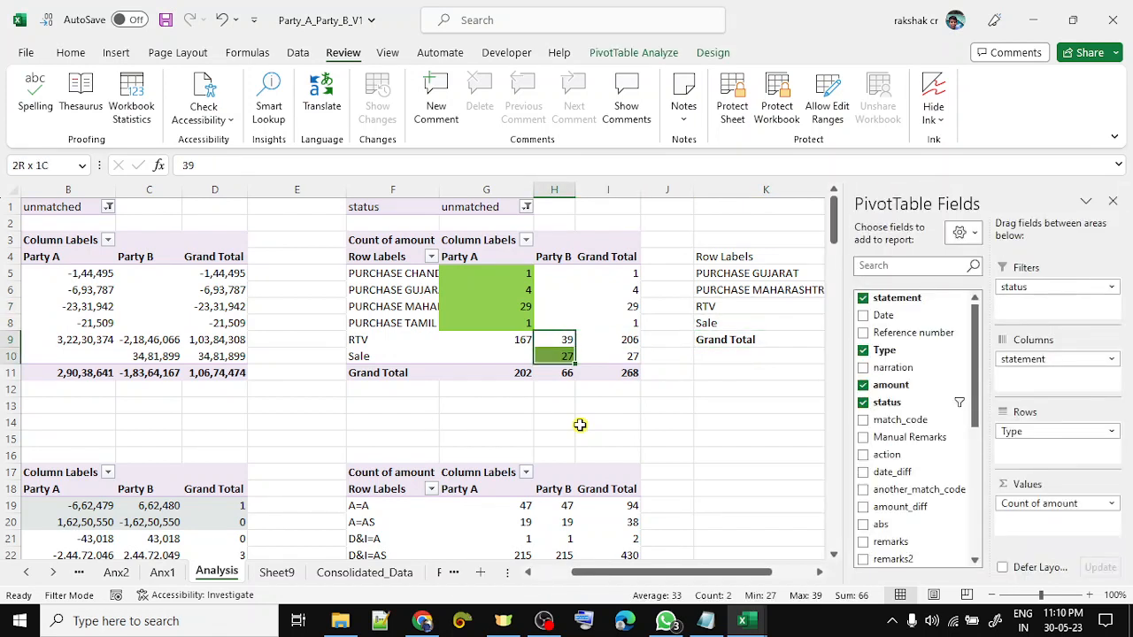
# - Select both RTV counts to check their sum, then return to Consolidated_Data
pyautogui.press('Right')
pyautogui.press('Right')
pyautogui.press('Right')
pyautogui.press('Down')
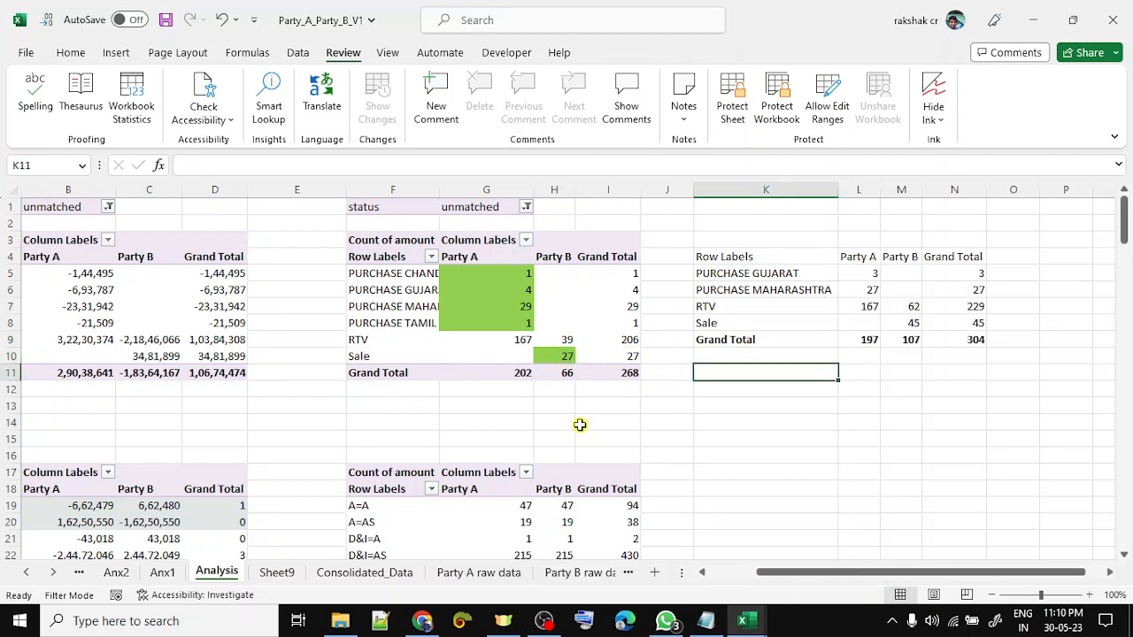
pyautogui.press('Left')
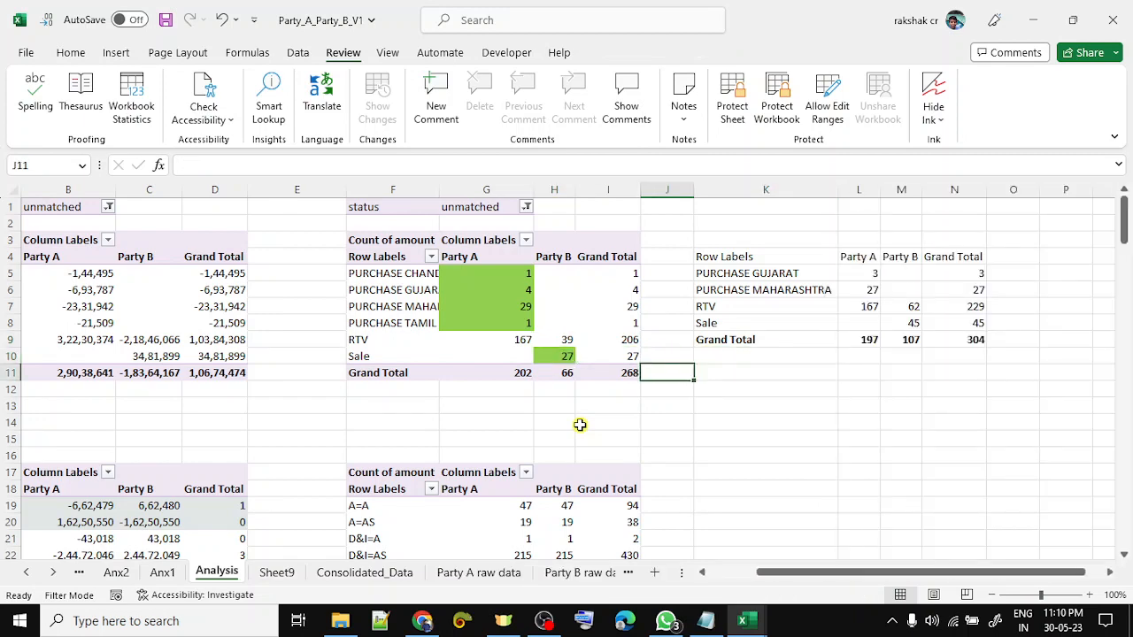
pyautogui.press('Left')
pyautogui.press('Up')
pyautogui.press('Left')
pyautogui.press('Left')
pyautogui.press('Up')
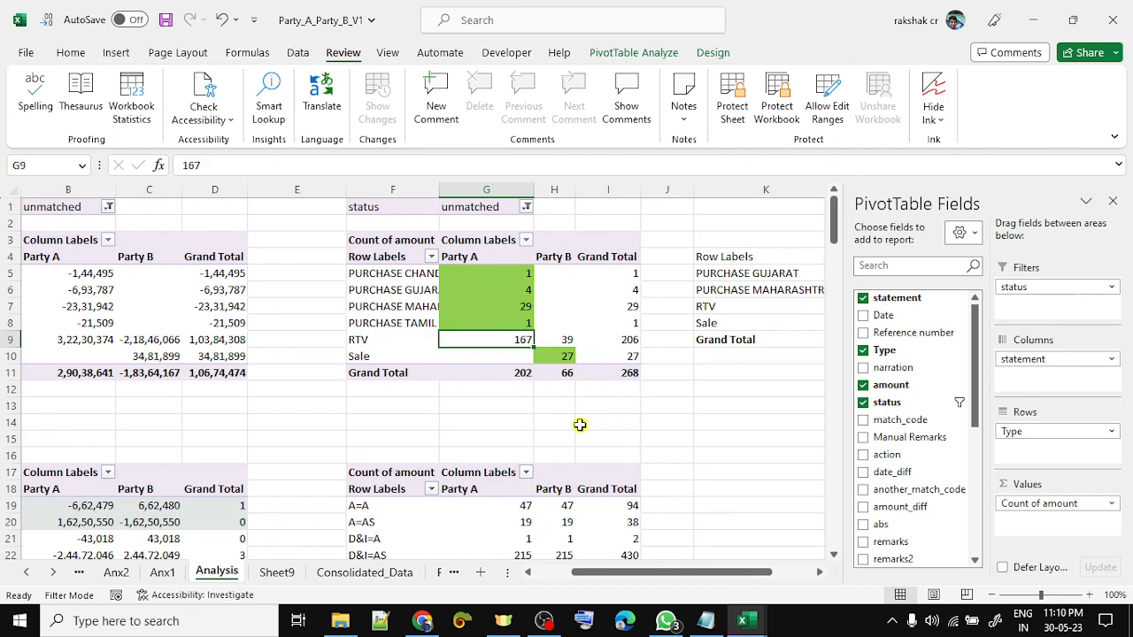
pyautogui.hotkey('shift', 'Right')
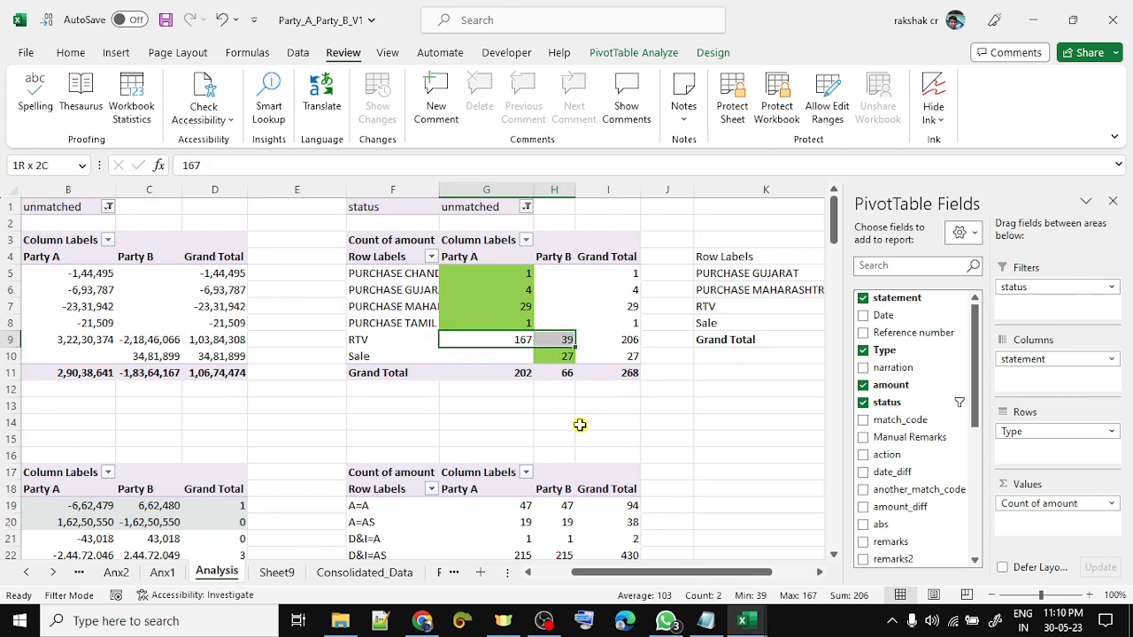
pyautogui.hotkey('ctrl', 'pagedown')
pyautogui.hotkey('ctrl', 'pagedown')
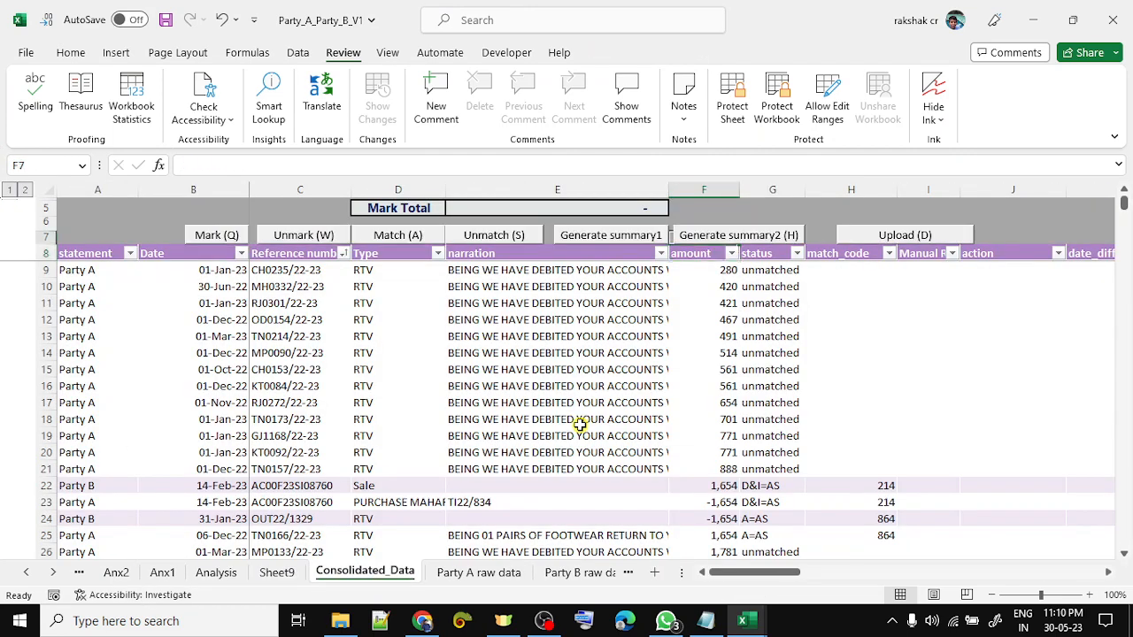
# - Inspect the status column filter on Consolidated_Data and close it without changes
pyautogui.press('Right')
pyautogui.hotkey('alt', 'Down')
pyautogui.press('Tab')
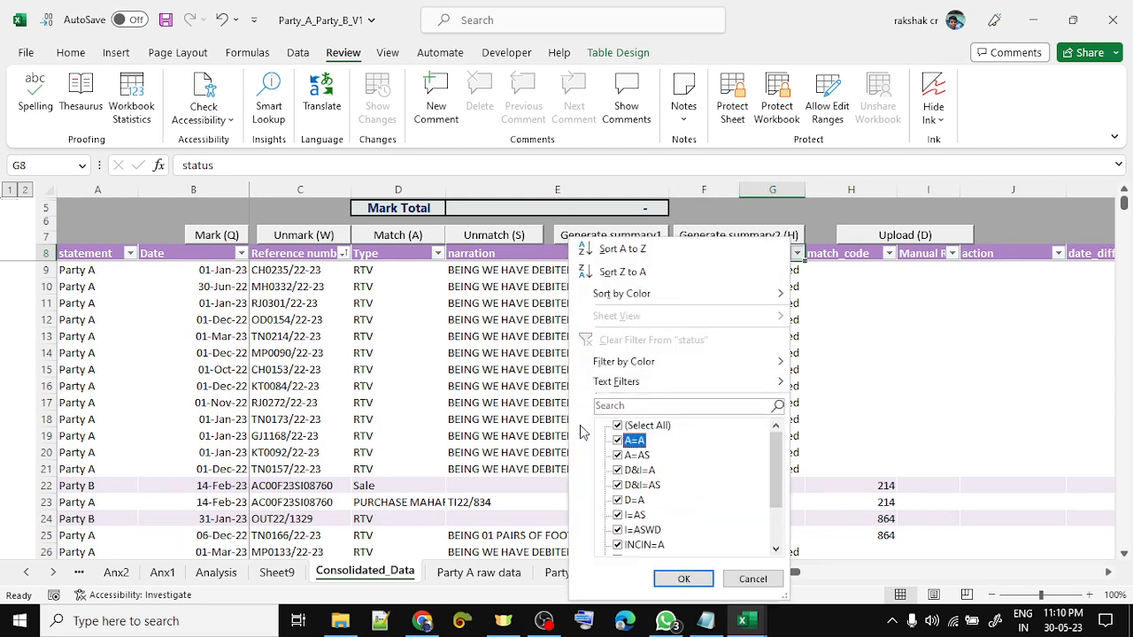
pyautogui.press('Escape')
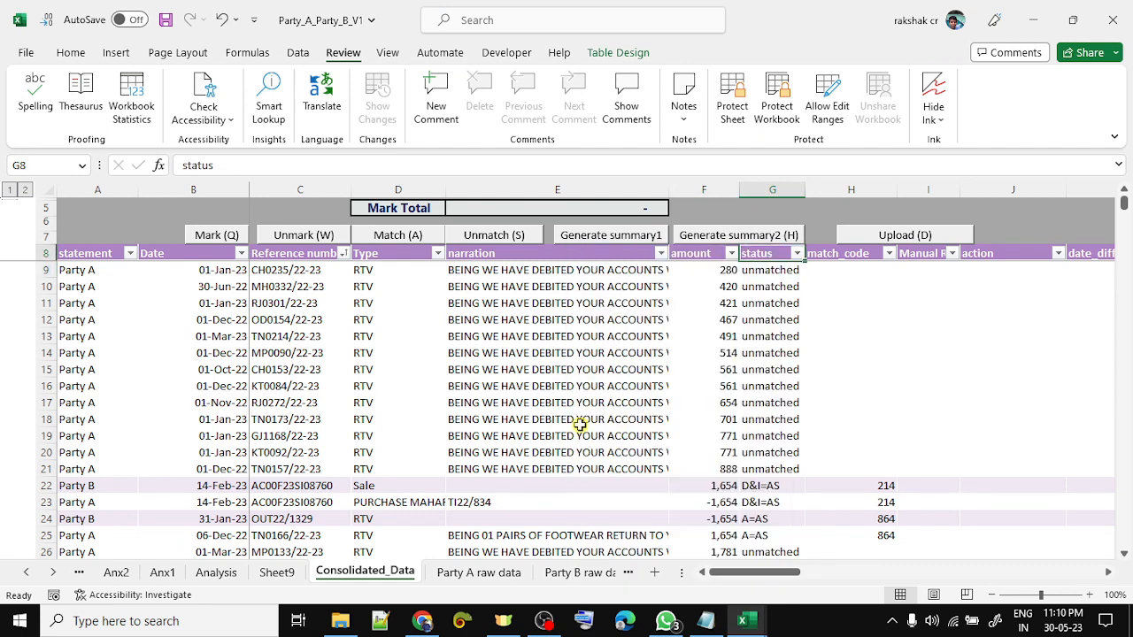
# - Run the Generate summary2 (H) macro to build the second reconciliation Summary sheet
pyautogui.hotkey('ctrl', 'Right')
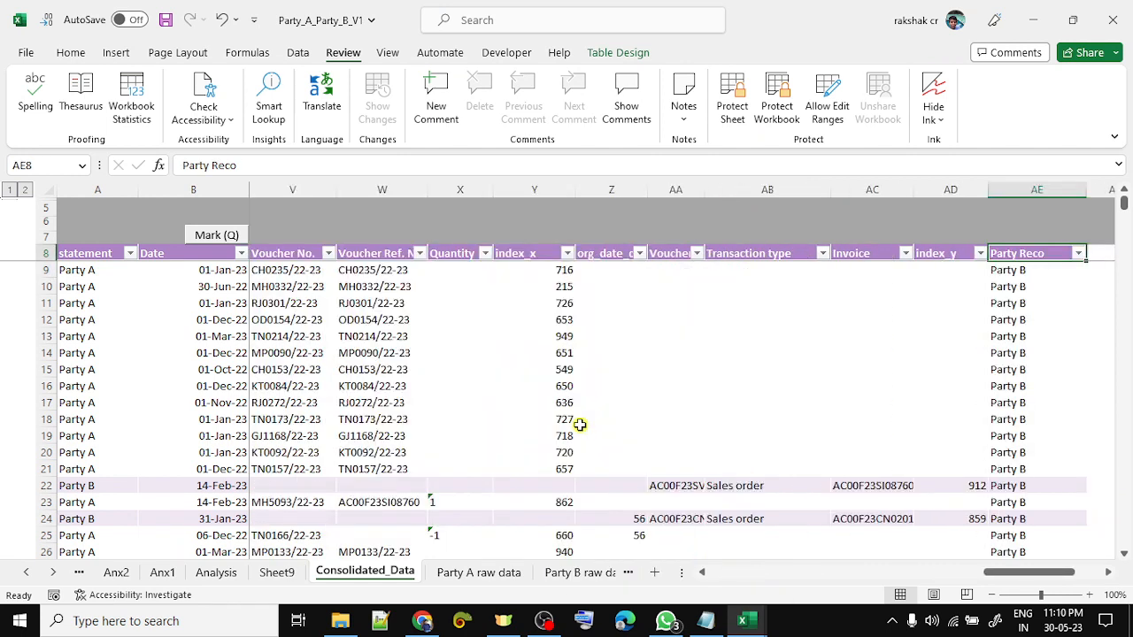
pyautogui.hotkey('ctrl', 'Left')
pyautogui.press('Right')
pyautogui.press('Right')
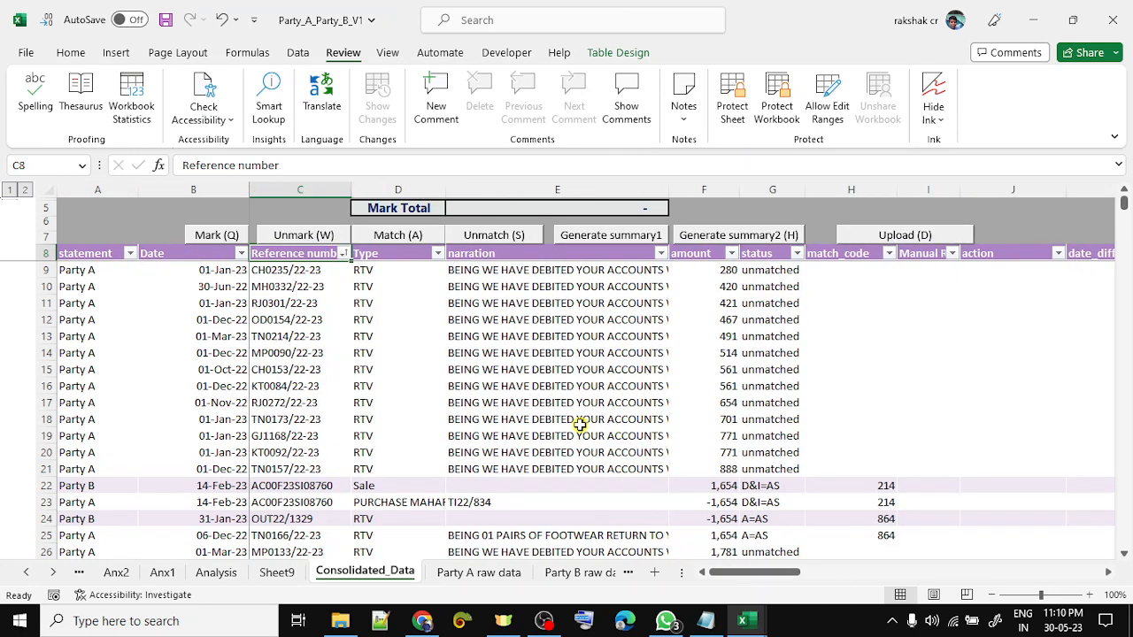
pyautogui.click(718, 235)
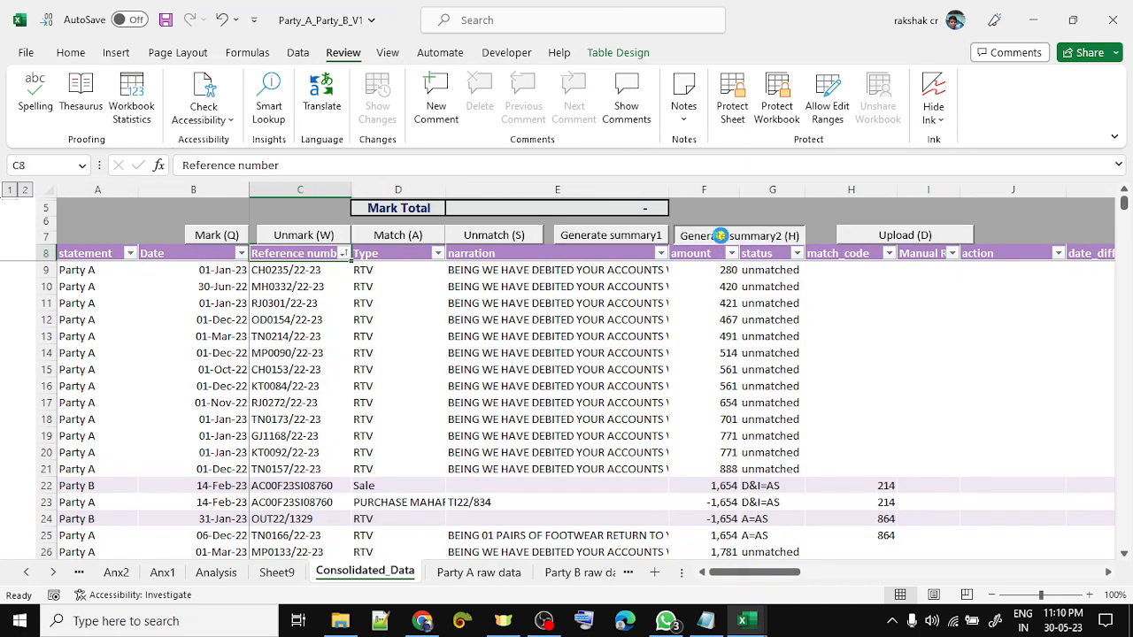
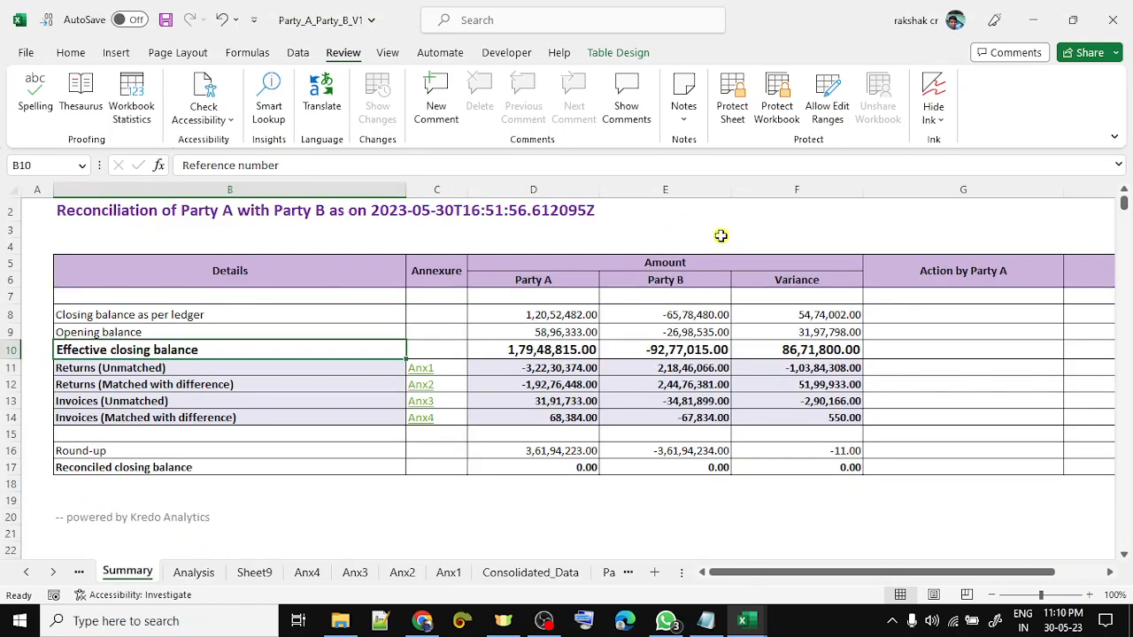
# - Trace the Party A Returns (Unmatched) amount in Summary D11 to Anx1!F171, then go to the table's top
pyautogui.press('Down')
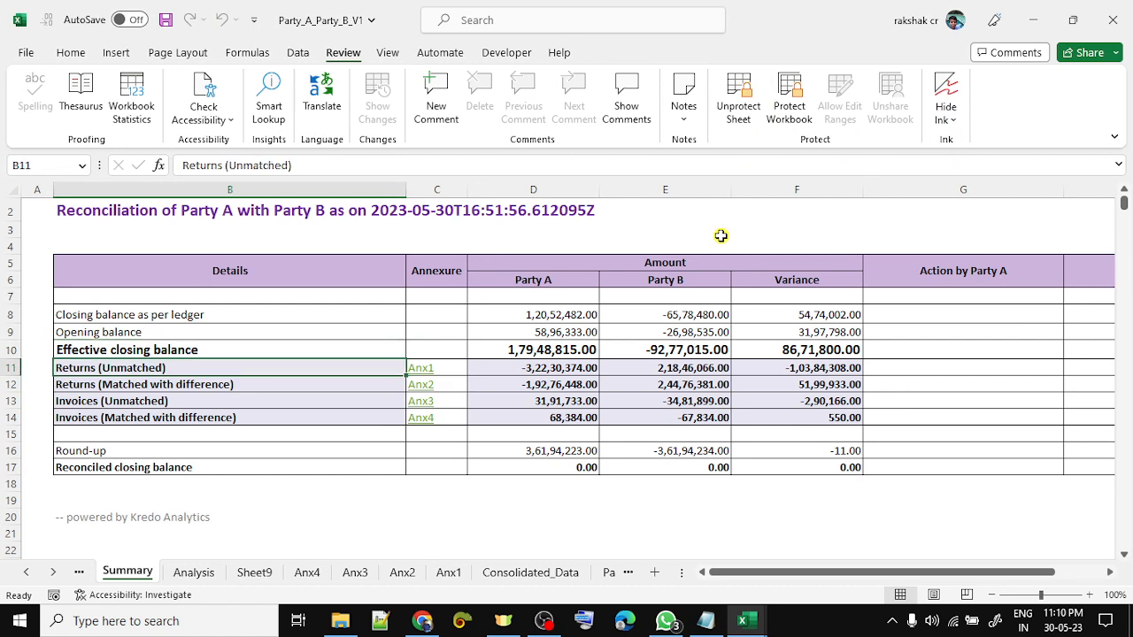
pyautogui.press('Down')
pyautogui.press('Down')
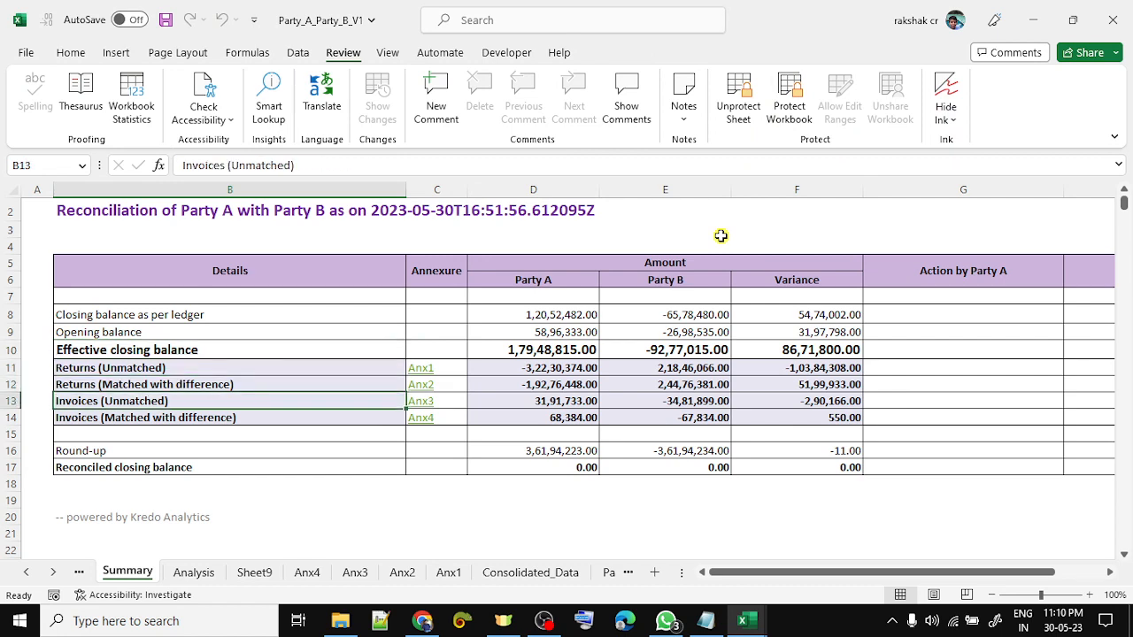
pyautogui.press('Right')
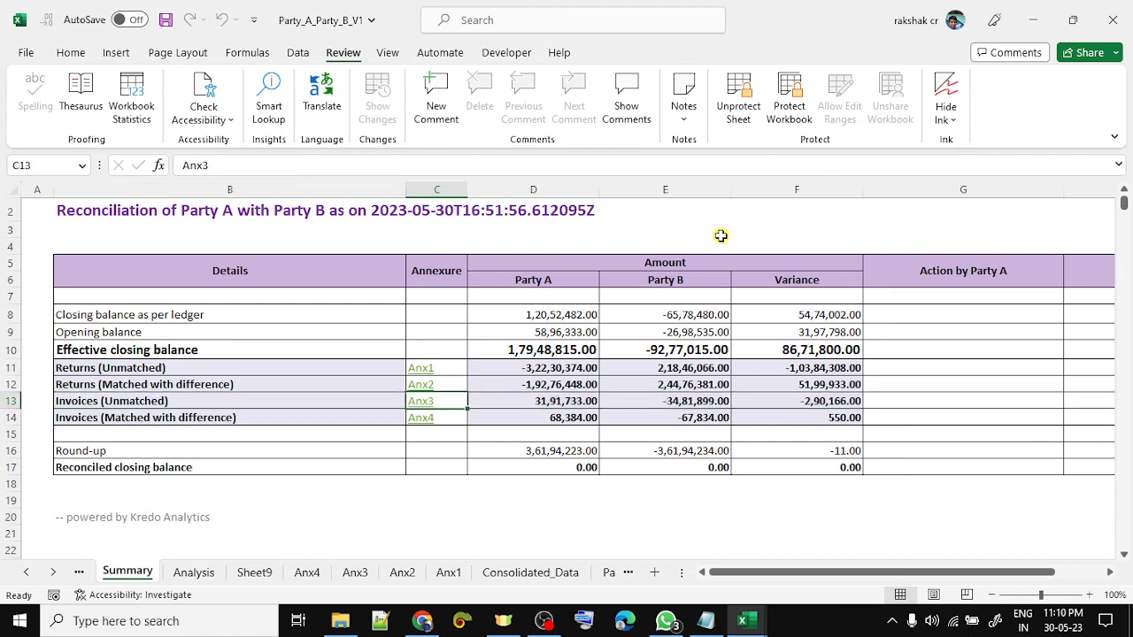
pyautogui.press('Right')
pyautogui.press('Up')
pyautogui.press('Up')
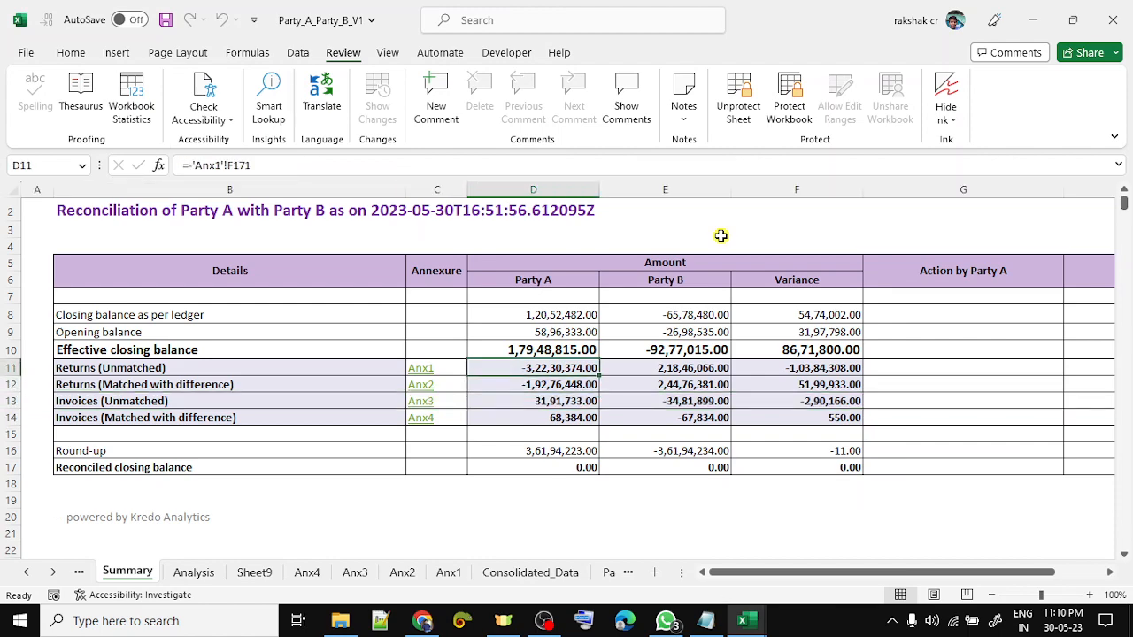
pyautogui.hotkey('ctrl', '[')
pyautogui.press('Up')
pyautogui.hotkey('ctrl', 'Up')
pyautogui.press('Up')
pyautogui.press('Up')
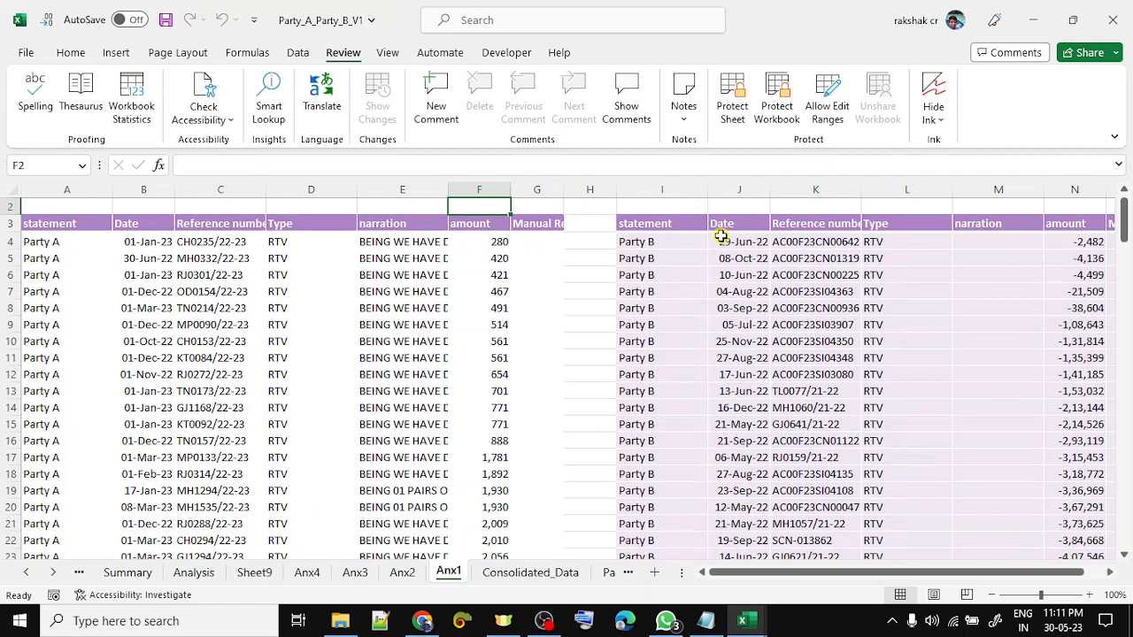
# - Select the Party A and Party B amount columns F and N on Anx1 to check their sums
pyautogui.press('Left')
pyautogui.press('Left')
pyautogui.press('Left')
pyautogui.press('Left')
pyautogui.press('Left')
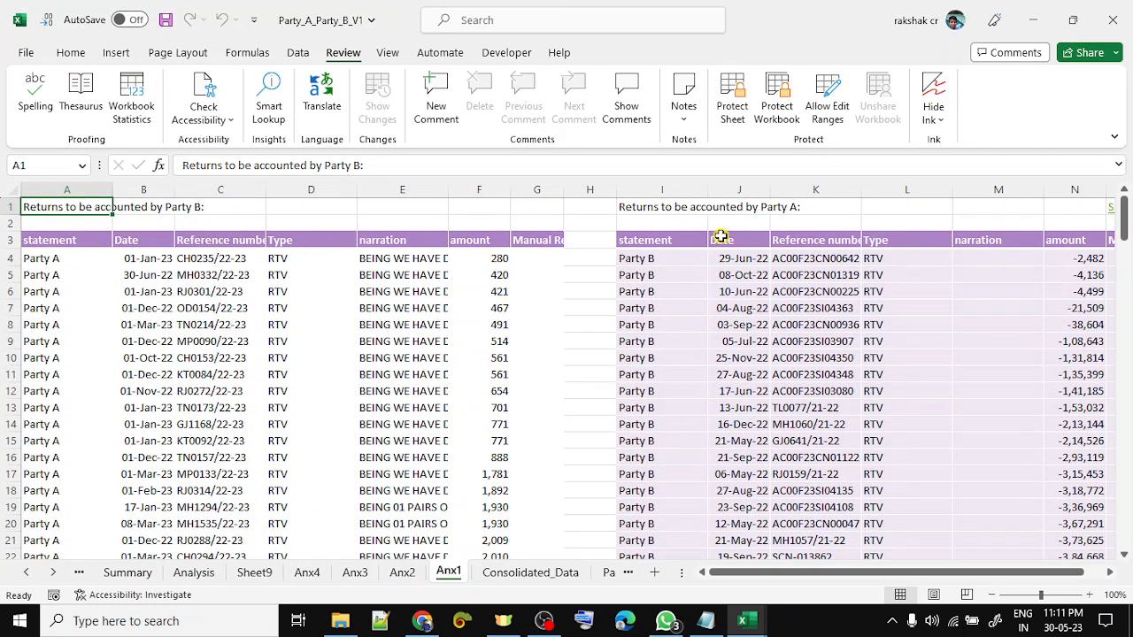
pyautogui.press('Right')
pyautogui.press('Right')
pyautogui.press('Right')
pyautogui.press('Right')
pyautogui.press('Right')
pyautogui.press('Right')
pyautogui.press('Right')
pyautogui.press('Right')
pyautogui.press('Right')
pyautogui.press('Left')
pyautogui.press('Down')
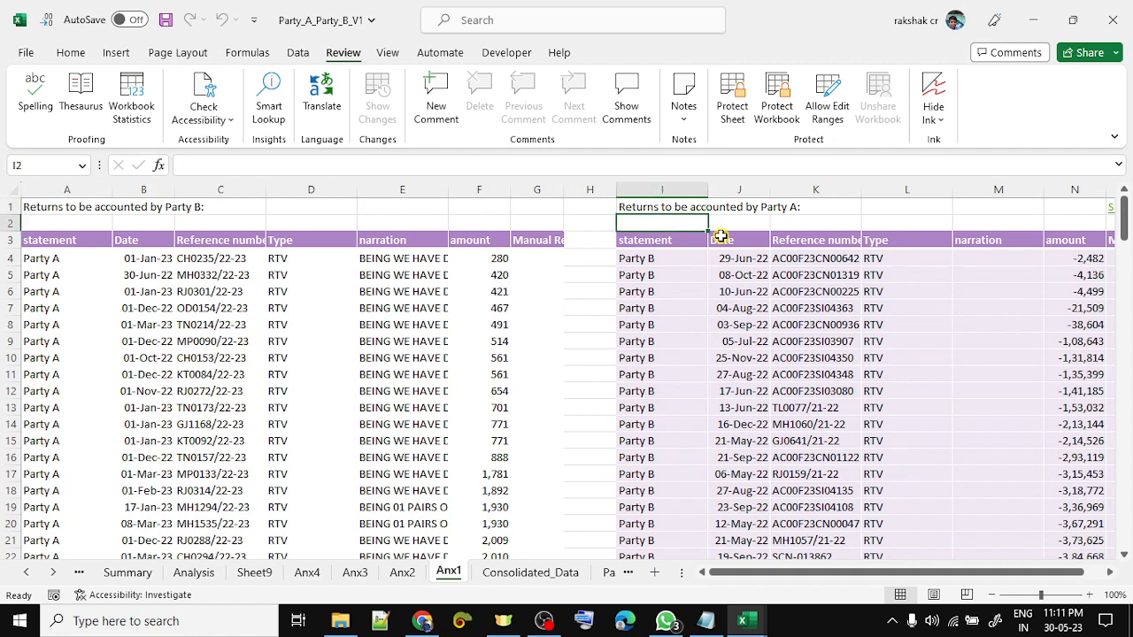
pyautogui.press('Down')
pyautogui.press('Down')
pyautogui.press('Down')
pyautogui.press('Right')
pyautogui.press('Right')
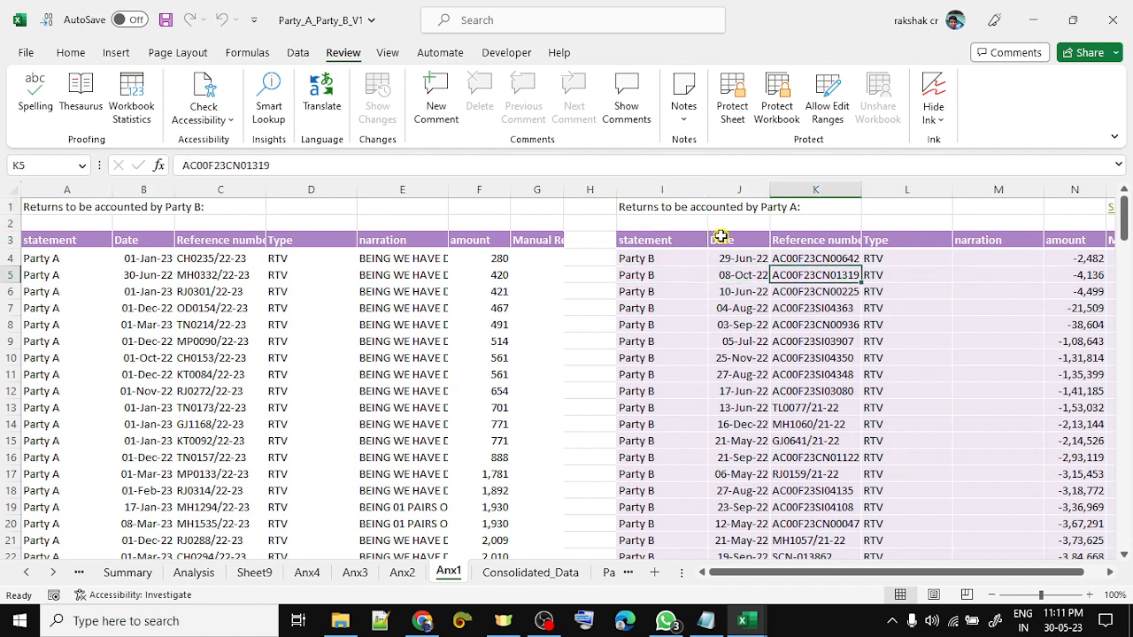
pyautogui.press('Left')
pyautogui.press('Left')
pyautogui.press('Left')
pyautogui.press('Left')
pyautogui.press('Left')
pyautogui.hotkey('ctrl', 'space')
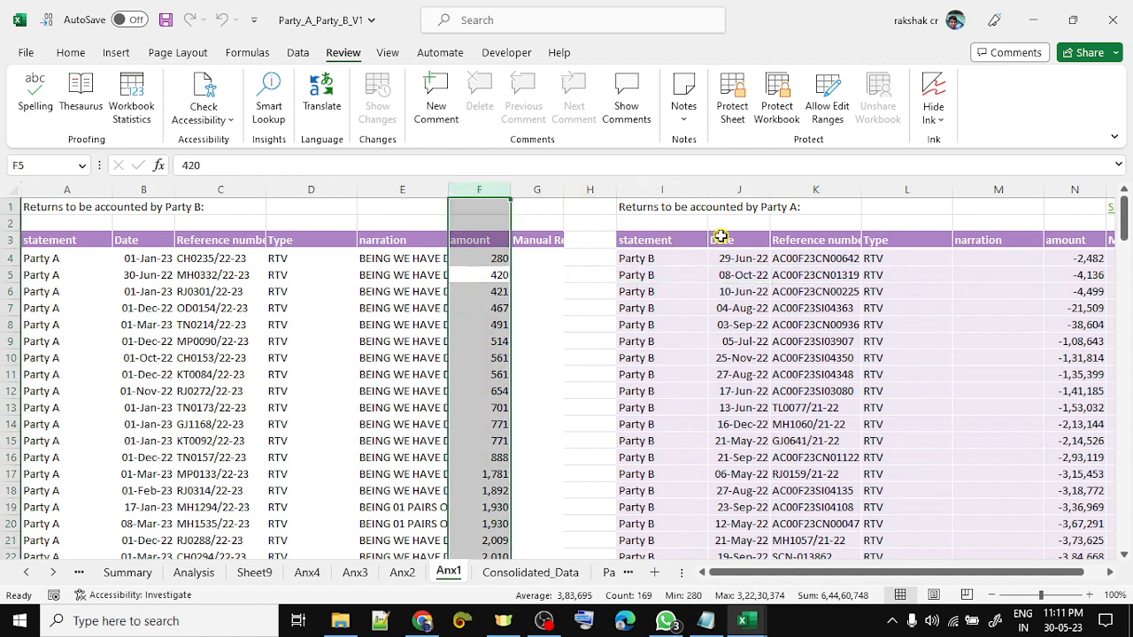
pyautogui.press('Right')
pyautogui.press('Right')
pyautogui.press('Right')
pyautogui.press('Right')
pyautogui.press('Right')
pyautogui.press('Right')
pyautogui.press('Right')
pyautogui.press('Right')
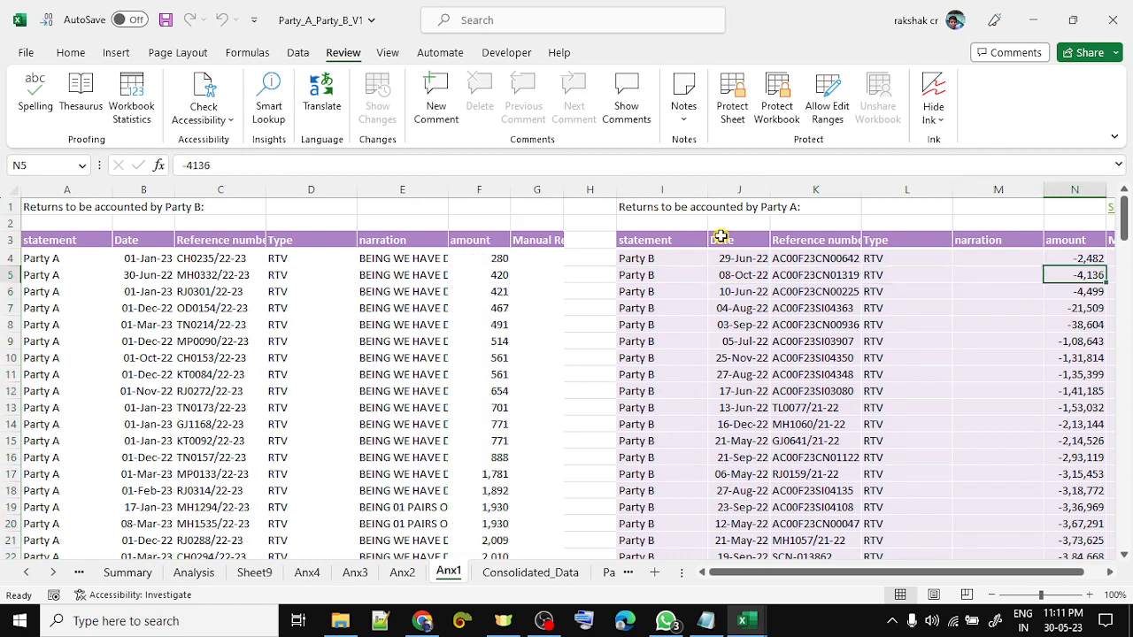
pyautogui.hotkey('ctrl', 'space')
pyautogui.press('Left')
pyautogui.press('Left')
pyautogui.press('Left')
pyautogui.press('Left')
pyautogui.press('Left')
pyautogui.press('Left')
pyautogui.press('Left')
pyautogui.press('Left')
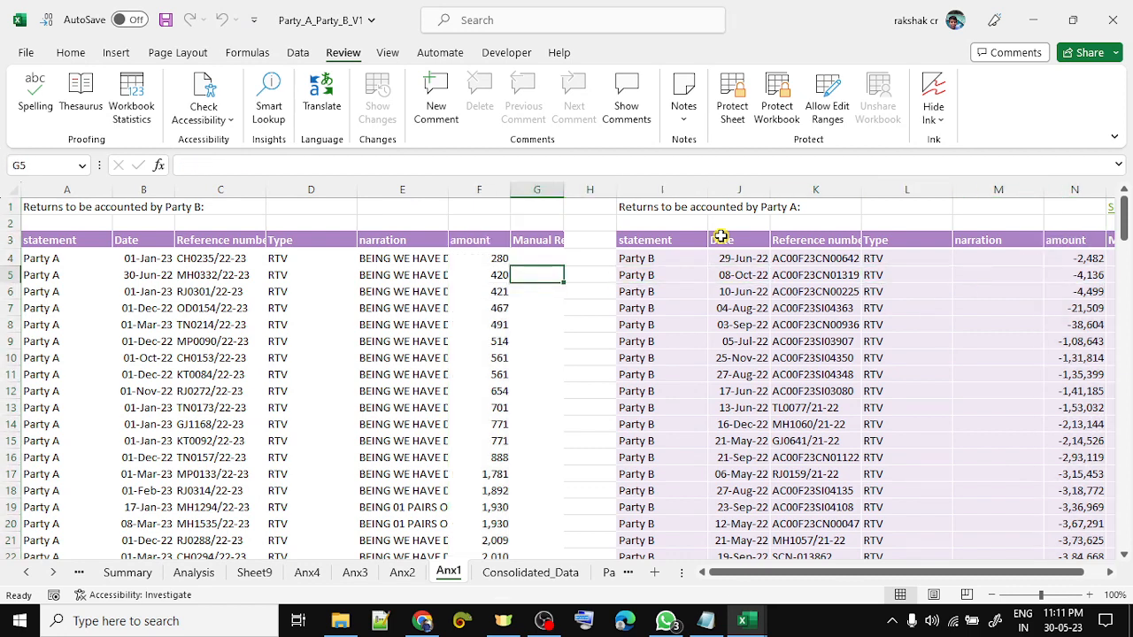
pyautogui.press('Up')
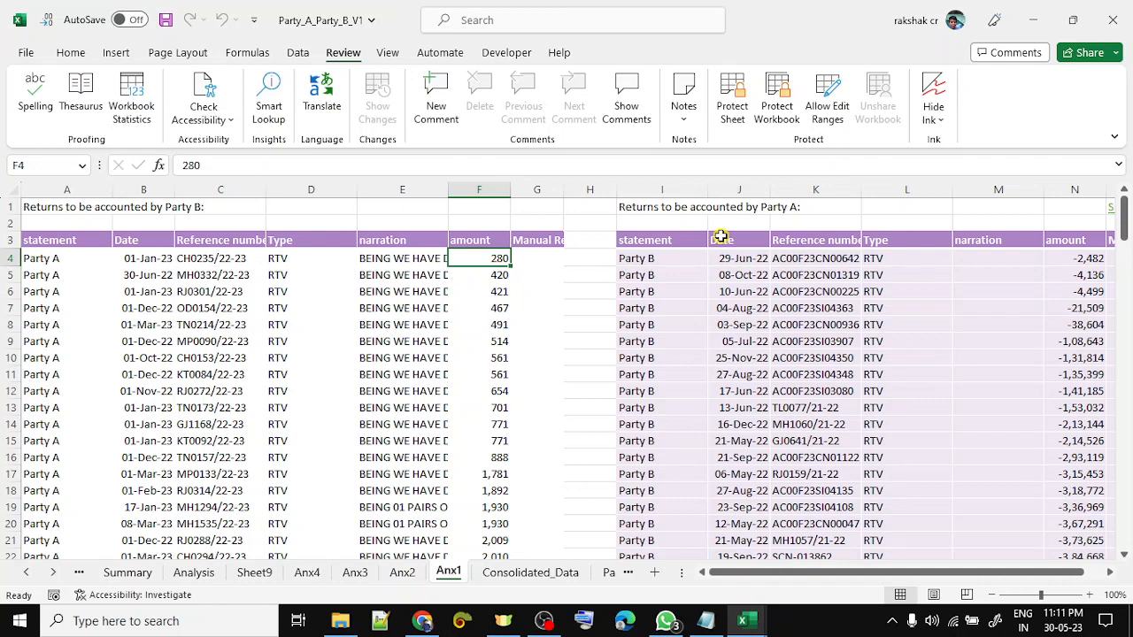
# - Select both returns tables from the row 3 headers down to the Total row (A3:O171)
pyautogui.press('Left')
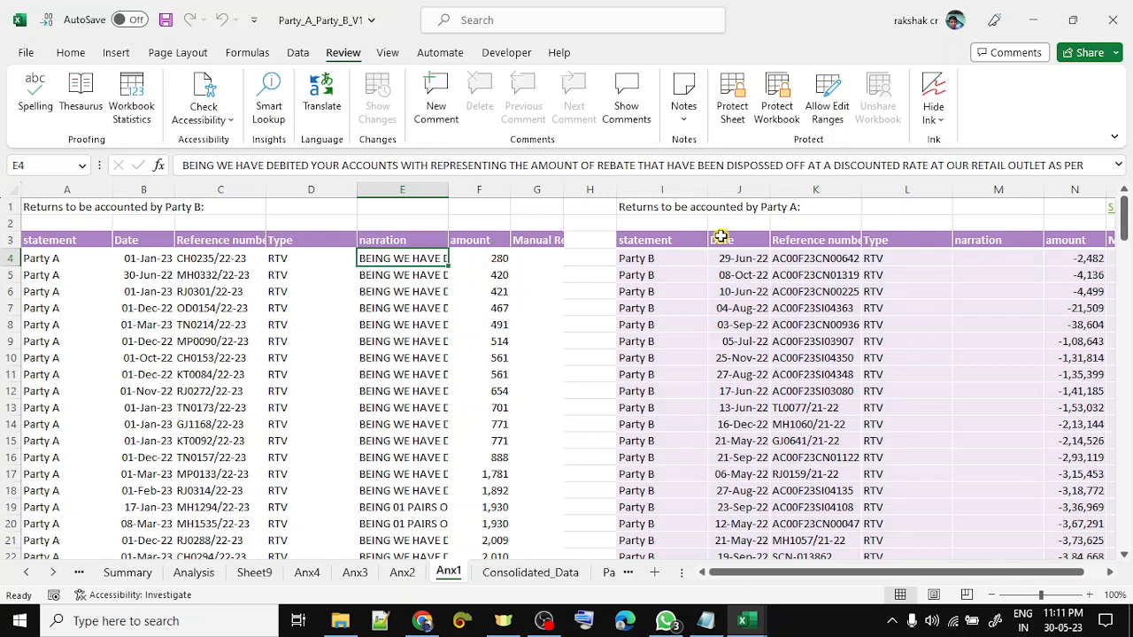
pyautogui.press('Left')
pyautogui.press('Left')
pyautogui.press('Up')
pyautogui.hotkey('ctrl', 'Left')
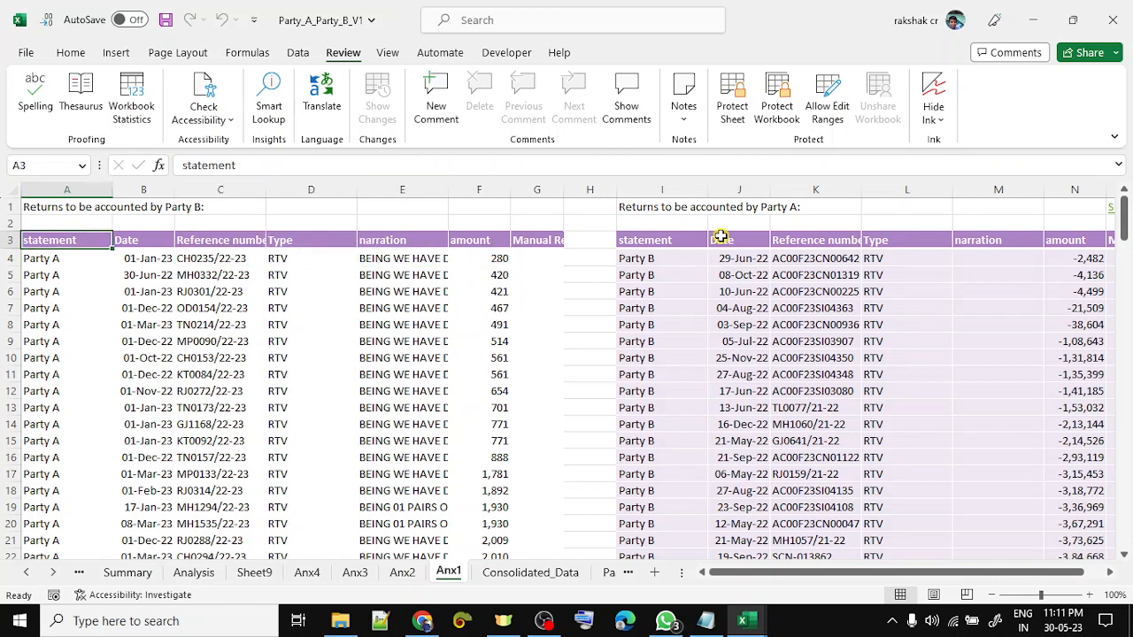
pyautogui.hotkey('ctrl', 'shift', 'Right')
pyautogui.hotkey('shift', 'Right')
pyautogui.hotkey('shift', 'Right')
pyautogui.hotkey('shift', 'Right')
pyautogui.hotkey('shift', 'Right')
pyautogui.hotkey('shift', 'Right')
pyautogui.hotkey('shift', 'Right')
pyautogui.hotkey('shift', 'Right')
pyautogui.hotkey('shift', 'Right')
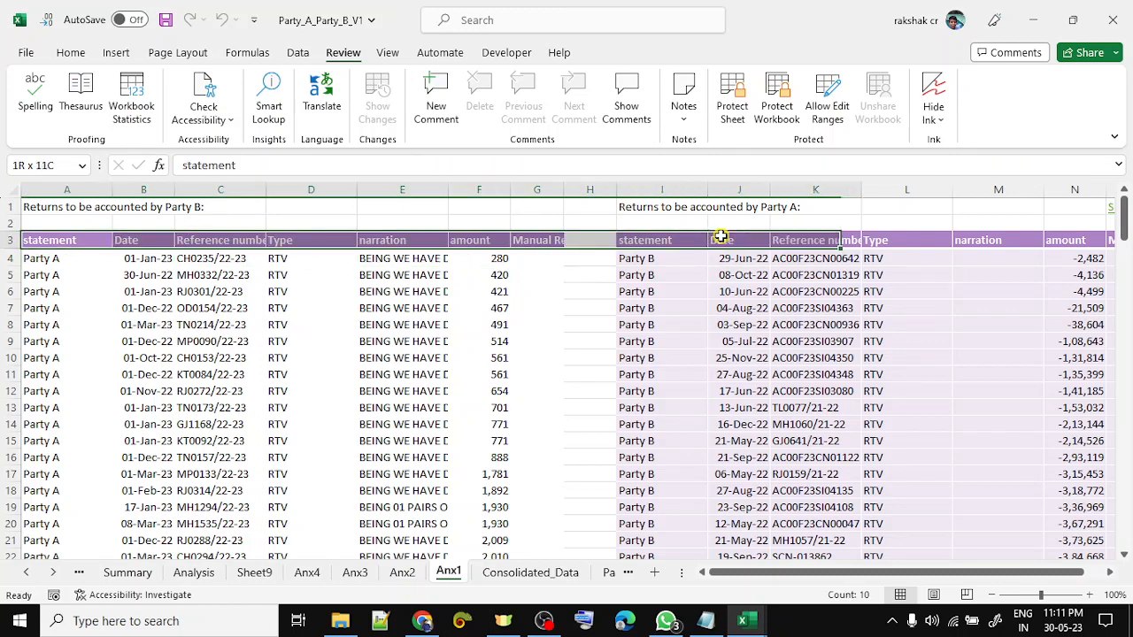
pyautogui.hotkey('ctrl', 'shift', 'Down')
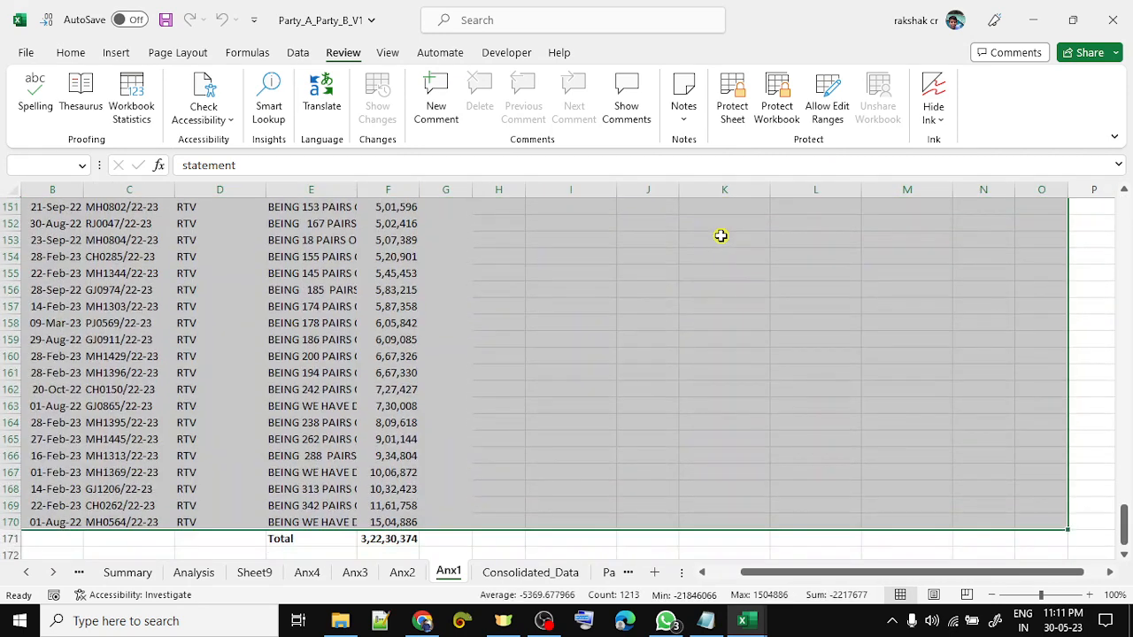
# - Find Party B reference TL0077/21-22 in row 13 and copy it
pyautogui.hotkey('ctrl', 'Home')
pyautogui.press('Right')
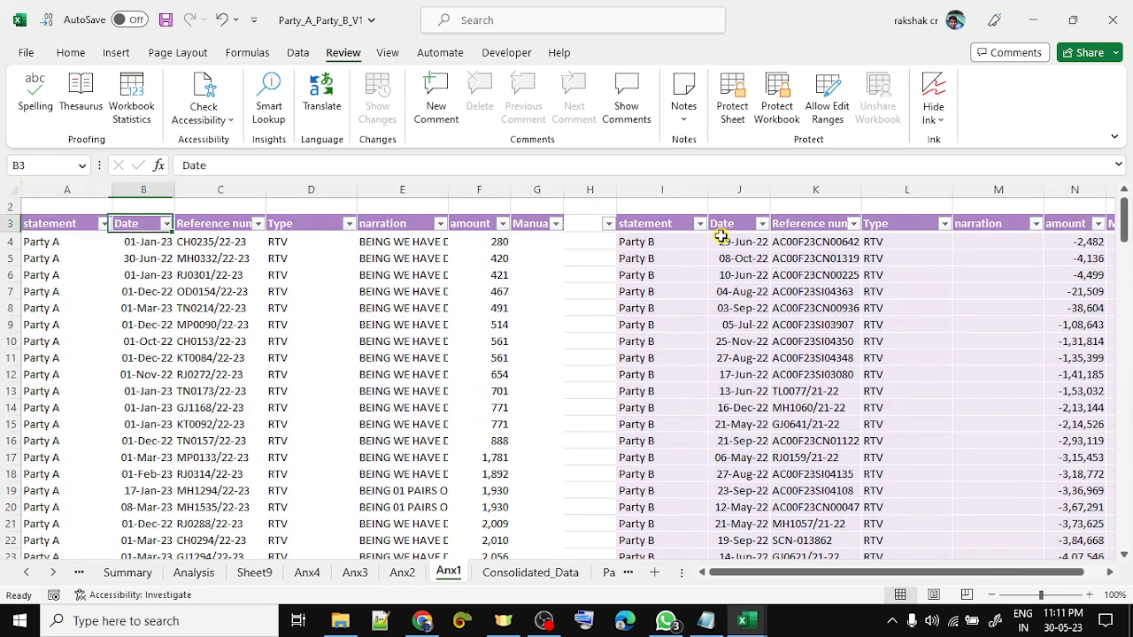
pyautogui.press('Down')
pyautogui.press('Right')
pyautogui.press('Down')
pyautogui.press('Down')
pyautogui.press('Down')
pyautogui.press('Down')
pyautogui.press('Down')
pyautogui.press('Down')
pyautogui.press('Down')
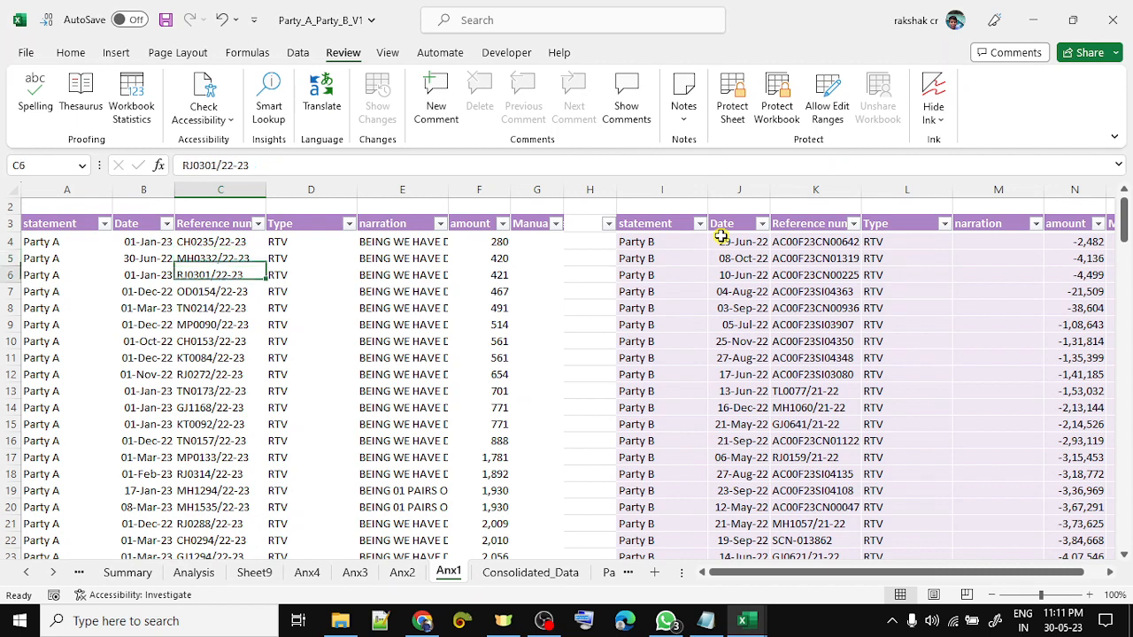
pyautogui.press('Down')
pyautogui.press('Down')
pyautogui.press('Right')
pyautogui.press('Right')
pyautogui.press('Right')
pyautogui.press('Right')
pyautogui.press('Right')
pyautogui.press('Right')
pyautogui.press('Right')
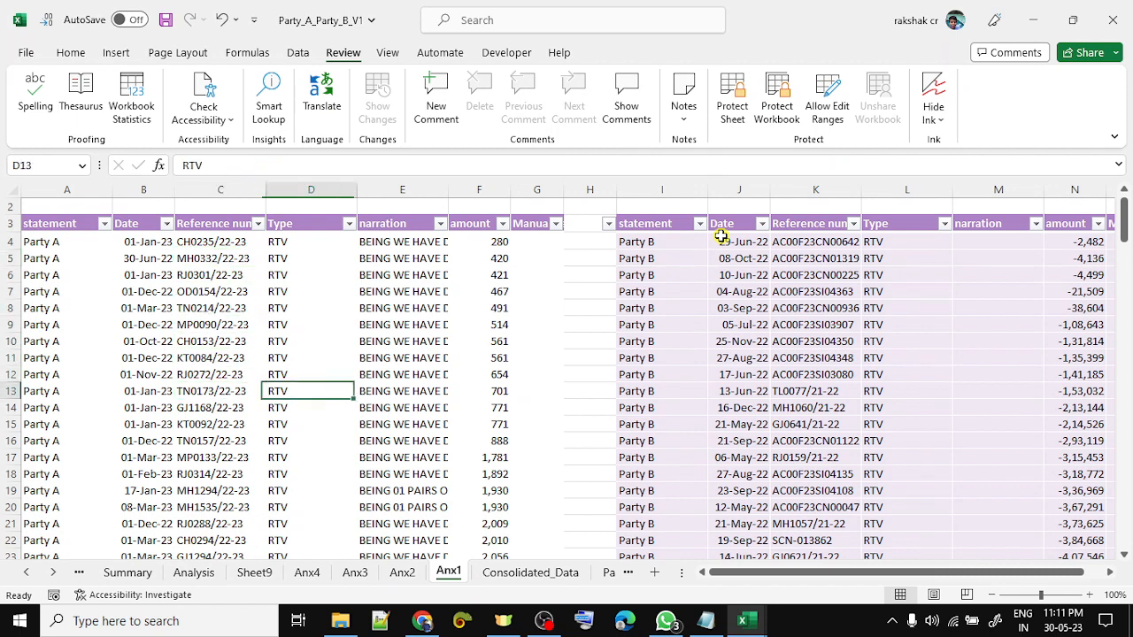
pyautogui.press('Right')
pyautogui.hotkey('shift', 'space')
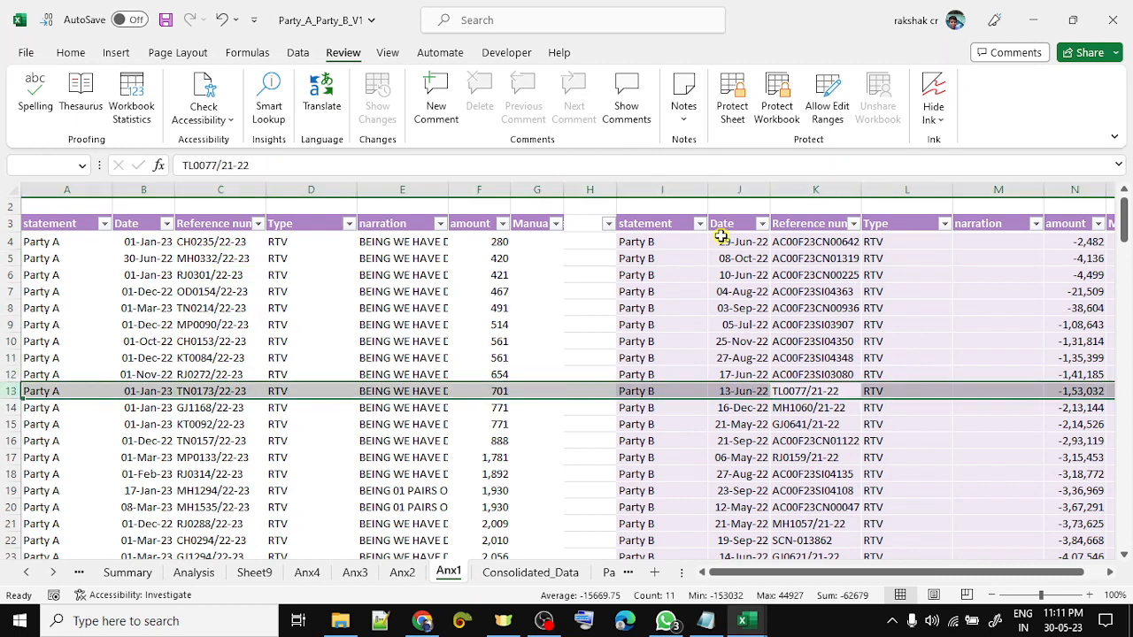
pyautogui.press('Down')
pyautogui.press('Up')
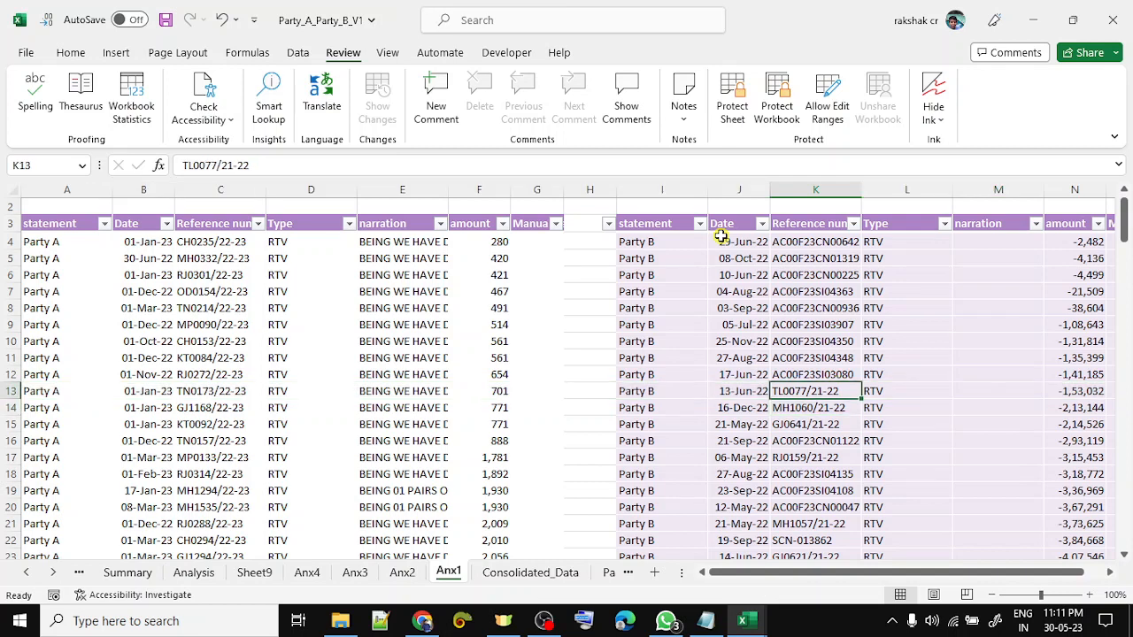
pyautogui.hotkey('ctrl', 'c')
# - Search the Party A reference filter for TL0077/21-22 and close it after finding no match
pyautogui.press('Left')
pyautogui.press('Left')
pyautogui.press('Left')
pyautogui.press('Left')
pyautogui.press('Left')
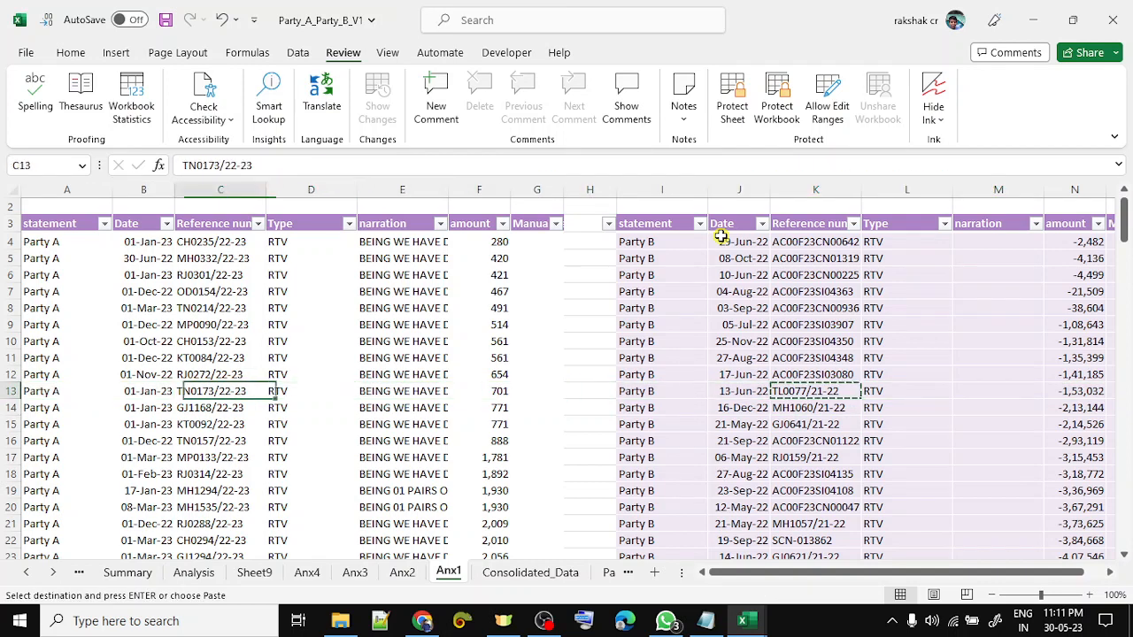
pyautogui.hotkey('ctrl', 'Up')
pyautogui.hotkey('alt', 'Down')
pyautogui.hotkey('ctrl', 'v')
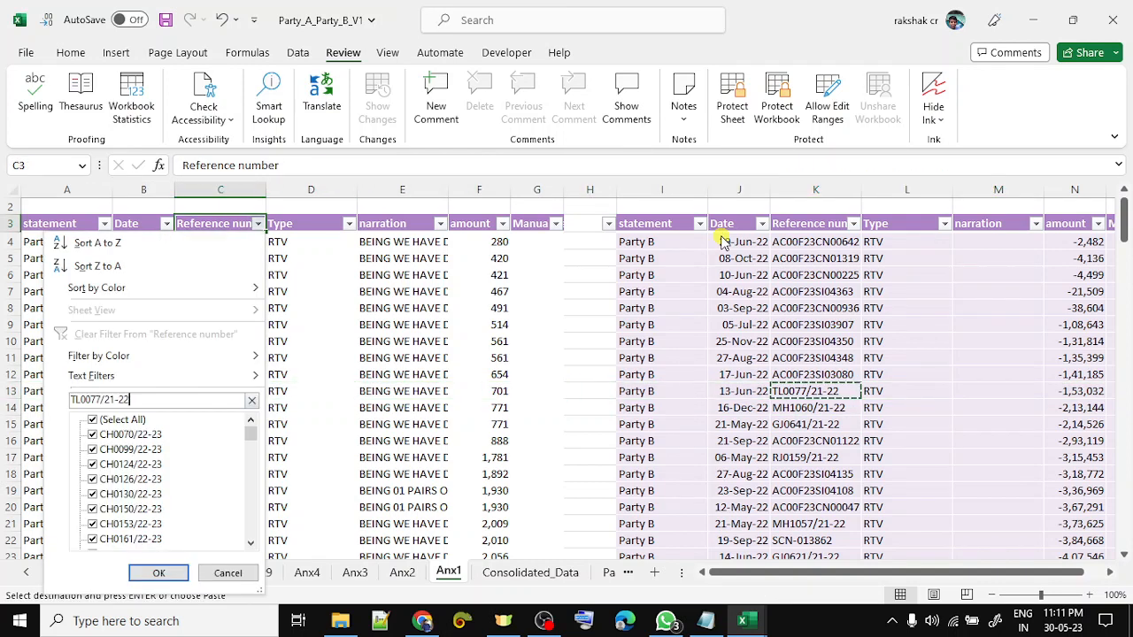
pyautogui.press('Escape')
pyautogui.press('Escape')
pyautogui.press('Escape')
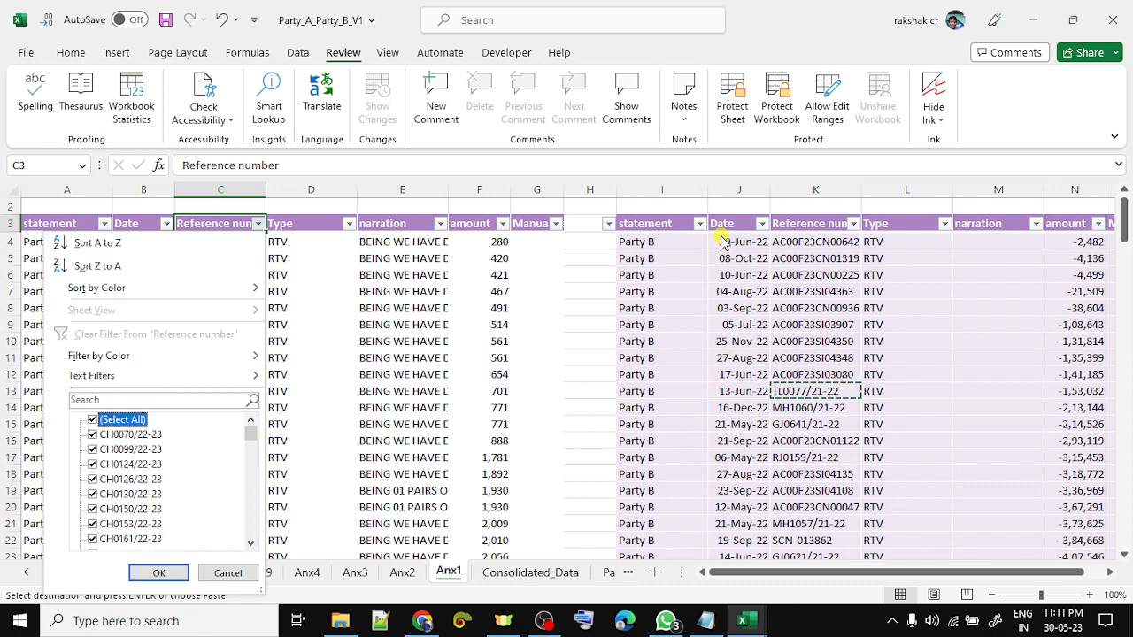
pyautogui.press('Down')
pyautogui.press('Down')
pyautogui.press('Down')
pyautogui.press('Down')
pyautogui.press('Down')
pyautogui.press('Down')
pyautogui.press('Down')
pyautogui.press('Down')
pyautogui.press('Down')
pyautogui.press('Down')
pyautogui.press('Down')
pyautogui.press('Down')
pyautogui.press('Down')
# - Search the Party A references for Party B reference MH1060/21-22 without applying a filter
pyautogui.press('Right')
pyautogui.press('Right')
pyautogui.press('Right')
pyautogui.press('Right')
pyautogui.press('Right')
pyautogui.press('Right')
pyautogui.press('Right')
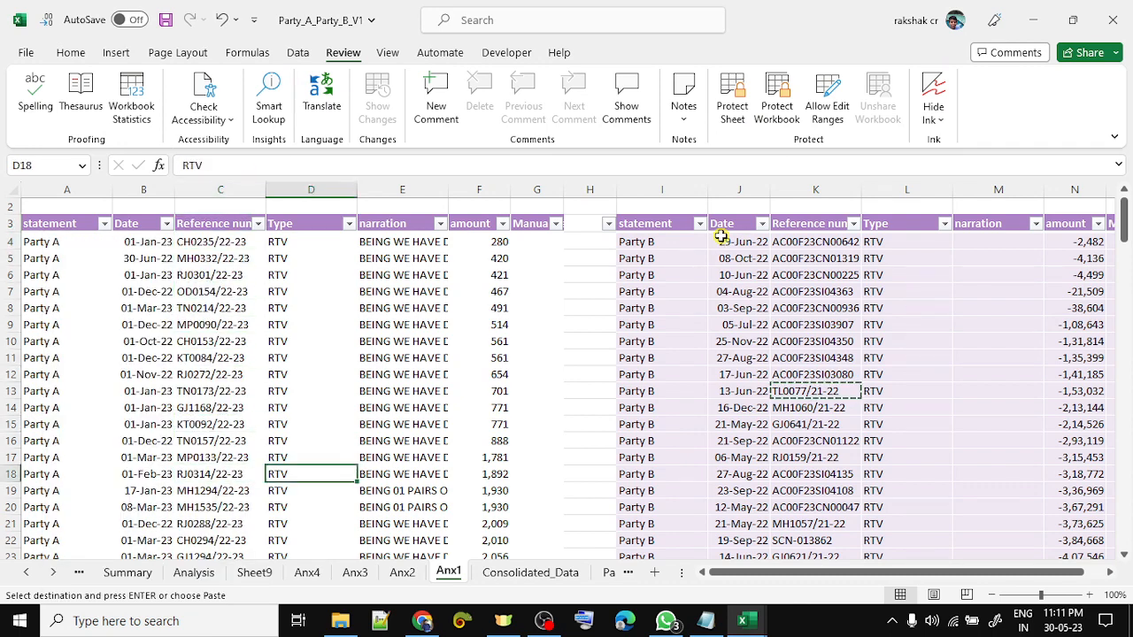
pyautogui.press('Up')
pyautogui.press('Up')
pyautogui.press('Right')
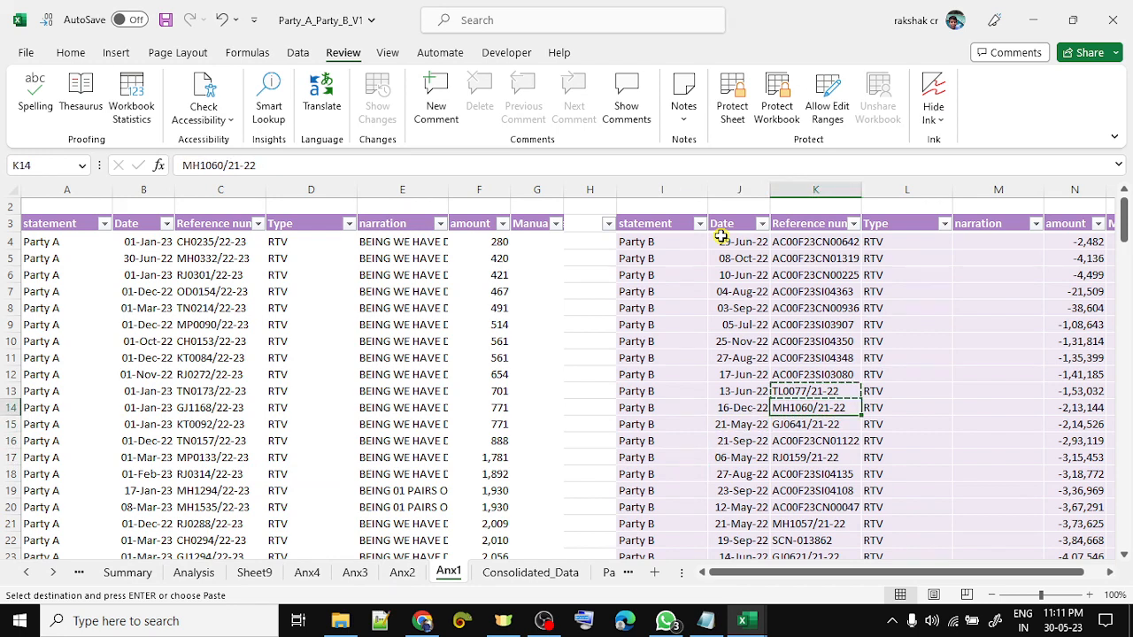
pyautogui.press('Left')
pyautogui.press('Left')
pyautogui.press('Left')
pyautogui.press('Left')
pyautogui.press('Left')
pyautogui.press('Left')
pyautogui.press('Left')
pyautogui.press('Left')
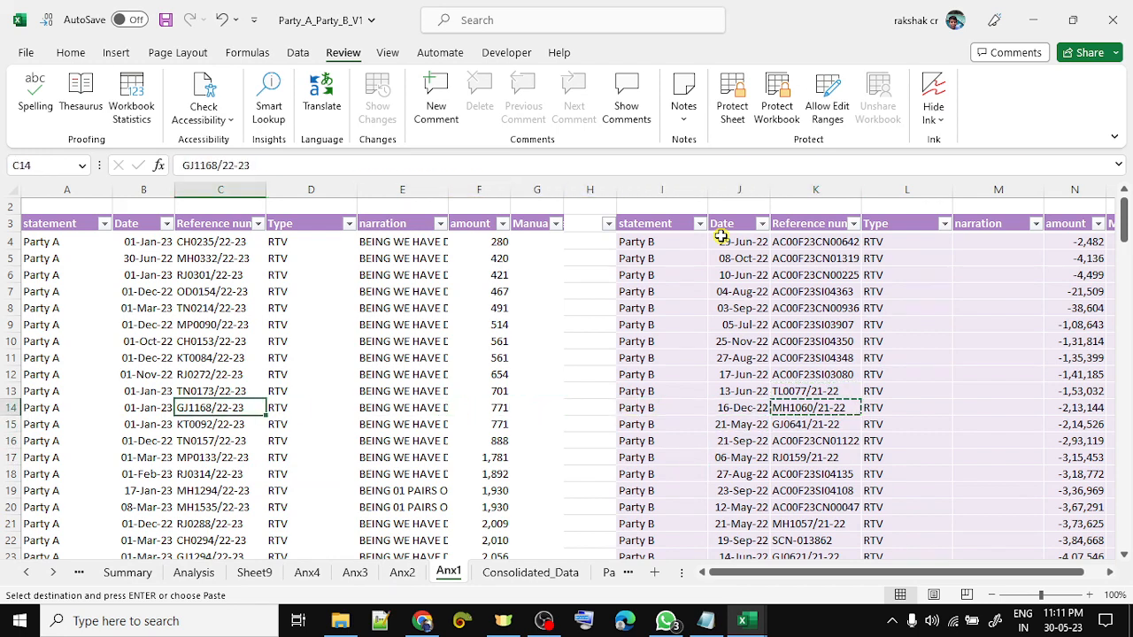
pyautogui.press('Up')
pyautogui.press('Up')
pyautogui.press('Up')
pyautogui.press('Up')
pyautogui.press('Up')
pyautogui.press('Up')
pyautogui.press('Up')
pyautogui.press('Up')
pyautogui.press('Up')
pyautogui.press('Up')
pyautogui.press('Up')
pyautogui.hotkey('alt', 'Down')
pyautogui.hotkey('ctrl', 'v')
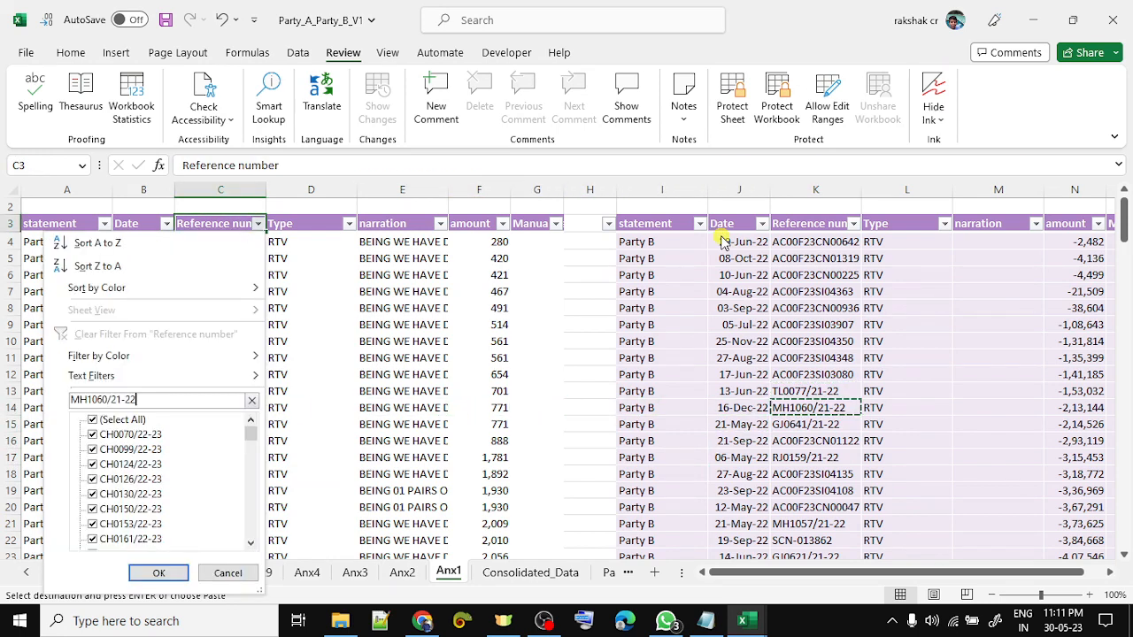
pyautogui.press('Escape')
# - Review the narration column entries and return to the top of the sheet
pyautogui.press('Right')
pyautogui.press('Right')
pyautogui.press('Down')
pyautogui.press('Down')
pyautogui.press('Down')
pyautogui.press('Down')
pyautogui.press('Down')
pyautogui.press('Down')
pyautogui.press('Down')
pyautogui.press('Down')
pyautogui.press('Down')
pyautogui.press('Down')
pyautogui.press('Down')
pyautogui.press('Down')
pyautogui.press('Down')
pyautogui.press('Down')
pyautogui.press('Down')
pyautogui.press('Down')
pyautogui.press('Down')
pyautogui.press('Down')
pyautogui.press('Down')
pyautogui.press('Down')
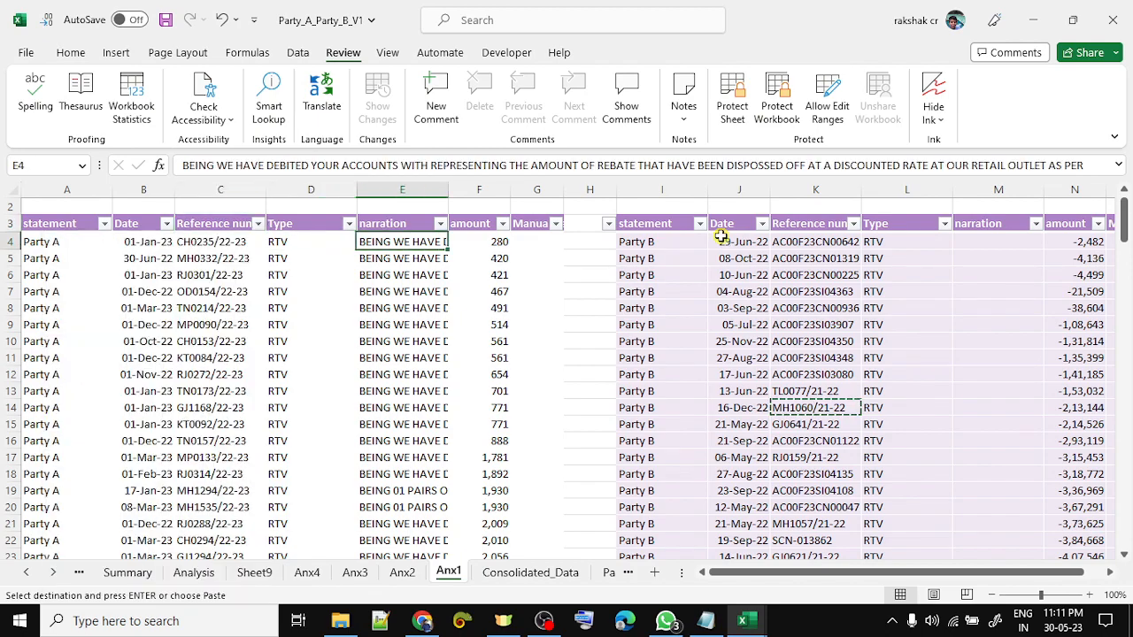
pyautogui.press('Down')
pyautogui.press('Down')
pyautogui.press('Down')
pyautogui.press('Down')
pyautogui.press('Down')
pyautogui.press('Down')
pyautogui.press('Down')
pyautogui.press('Down')
pyautogui.press('Down')
pyautogui.press('Down')
pyautogui.press('Down')
pyautogui.press('Down')
pyautogui.press('Down')
pyautogui.press('Down')
pyautogui.press('Down')
pyautogui.press('Down')
pyautogui.press('Down')
pyautogui.press('Down')
pyautogui.press('Down')
pyautogui.press('Down')
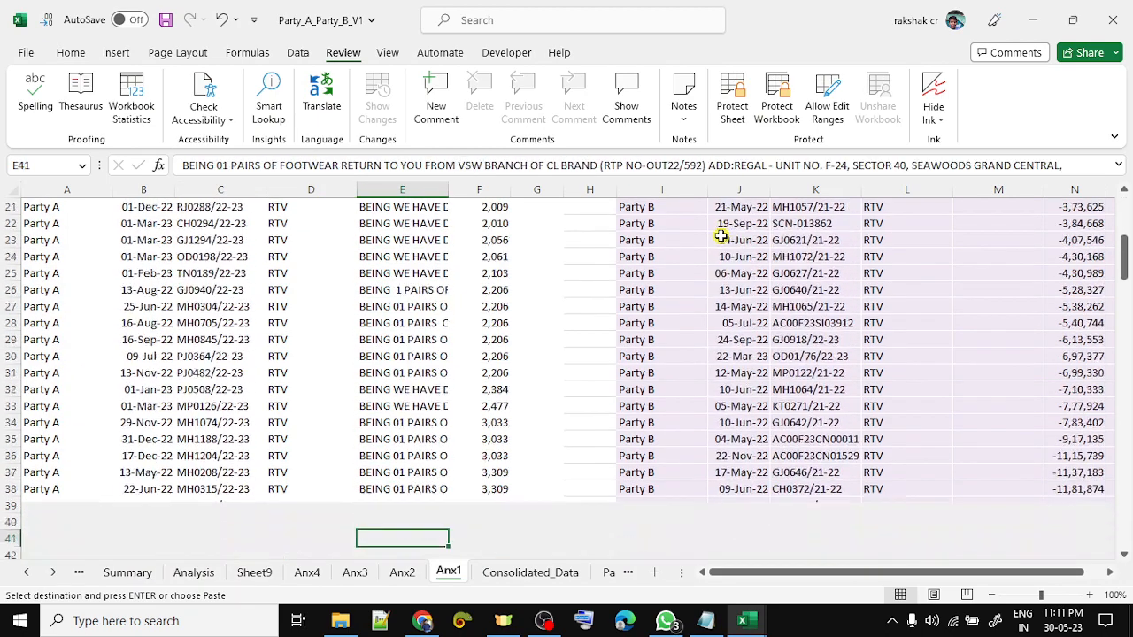
pyautogui.hotkey('ctrl', 'Up')
pyautogui.press('Right')
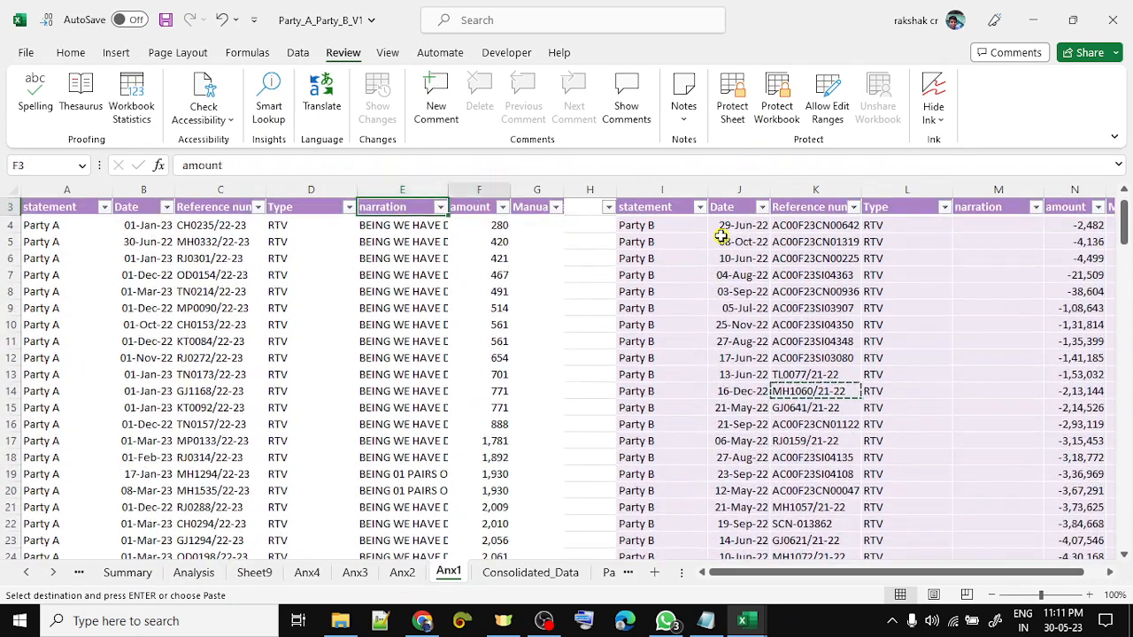
pyautogui.press('Up')
# - Select the whole Party A table to check totals, then open the amount column's sort and filter options
pyautogui.press('Down')
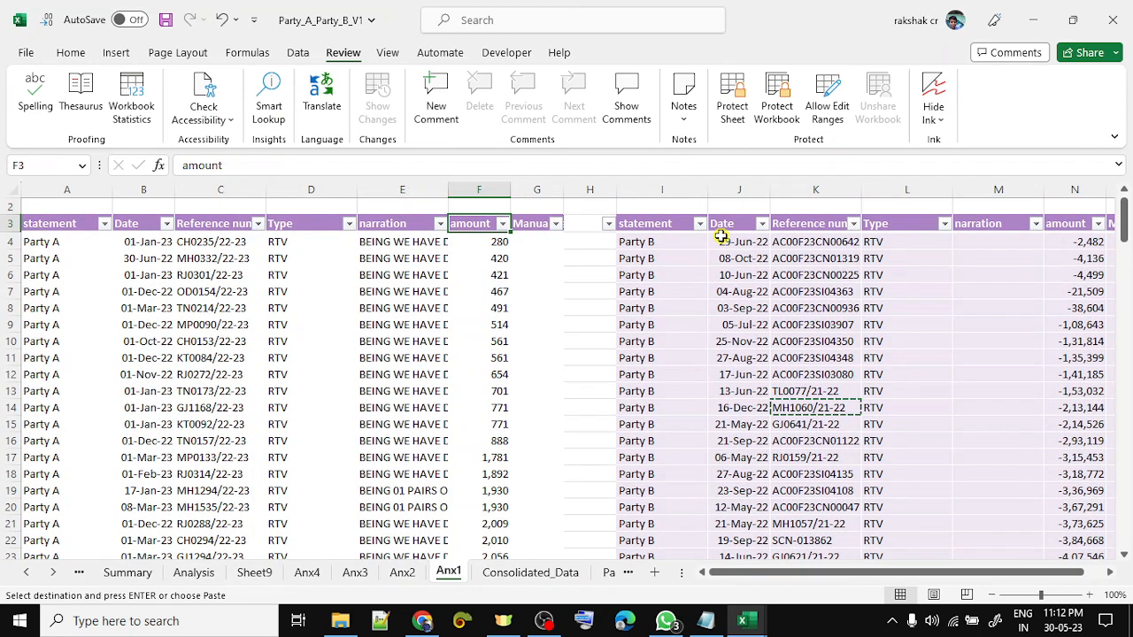
pyautogui.press('Escape')
pyautogui.press('Left')
pyautogui.hotkey('ctrl', 'Left')
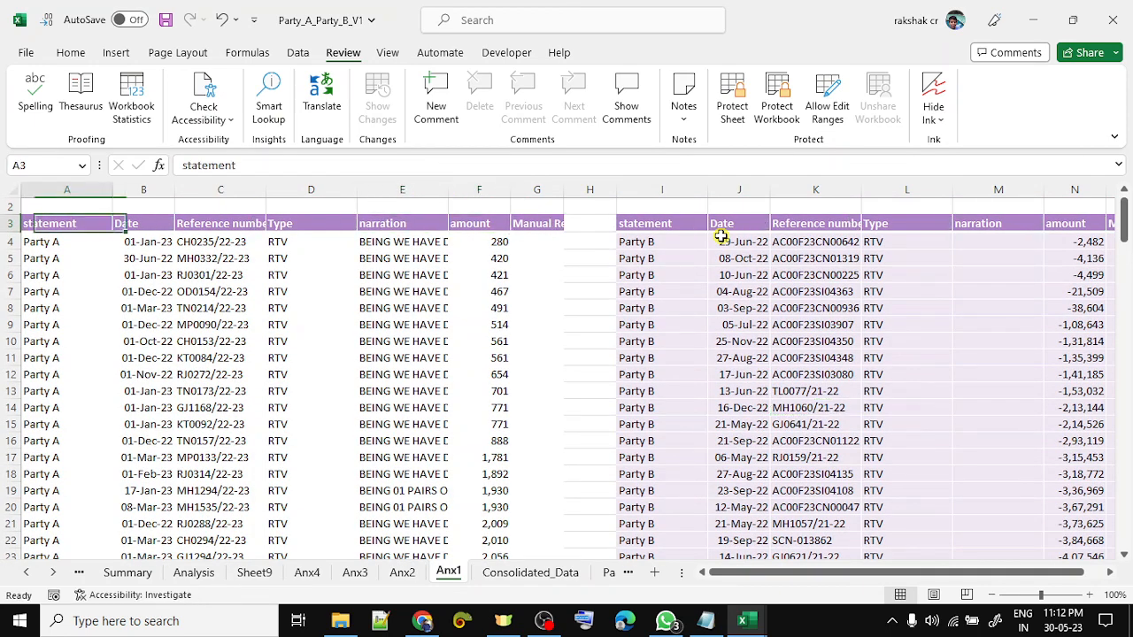
pyautogui.hotkey('ctrl', 'shift', 'Right')
pyautogui.hotkey('ctrl', 'shift', 'Down')
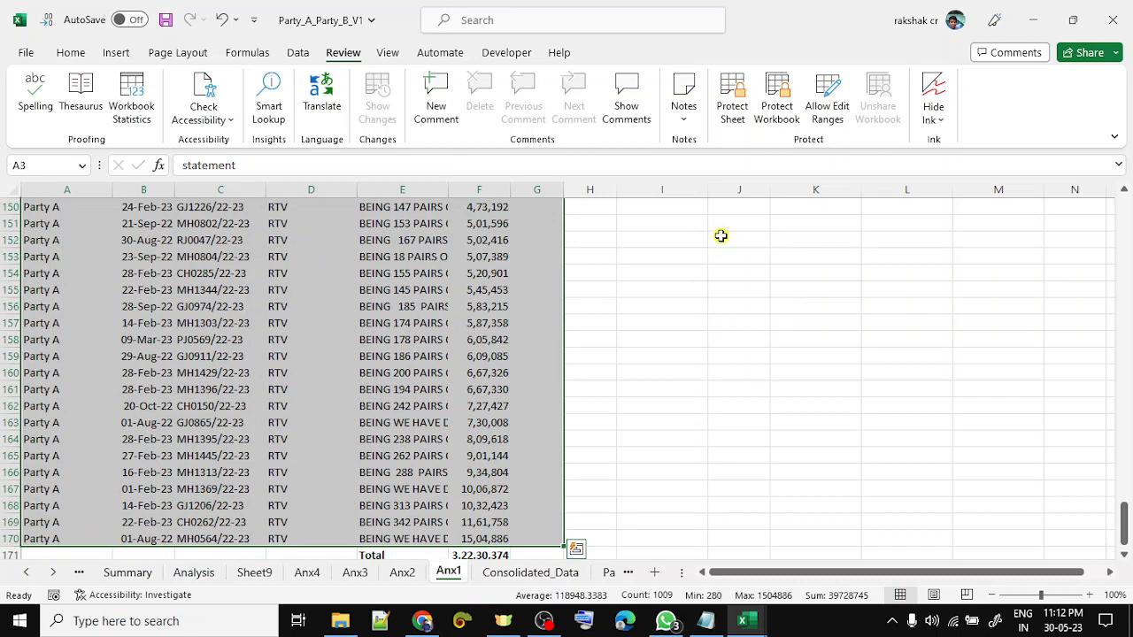
pyautogui.press('Right')
pyautogui.press('Right')
pyautogui.press('Right')
pyautogui.press('Right')
pyautogui.press('Right')
pyautogui.hotkey('alt', 'Down')
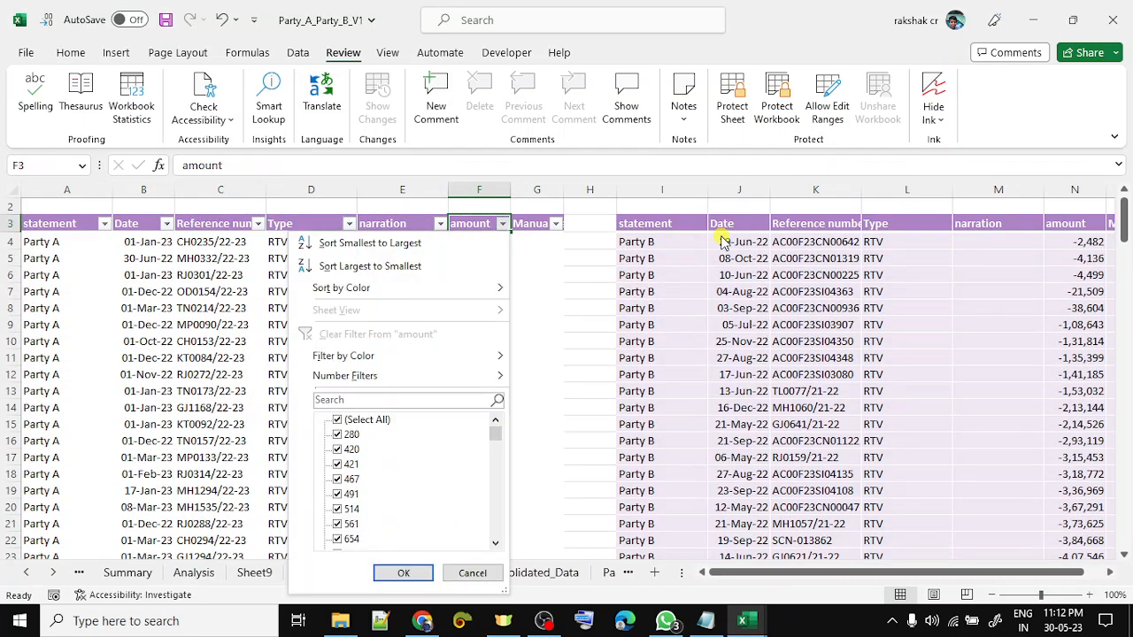
# - Sort Party A amounts largest to smallest and inspect the Party B amounts down to row 26
pyautogui.press('Down')
pyautogui.press('Down')
pyautogui.press('Return')
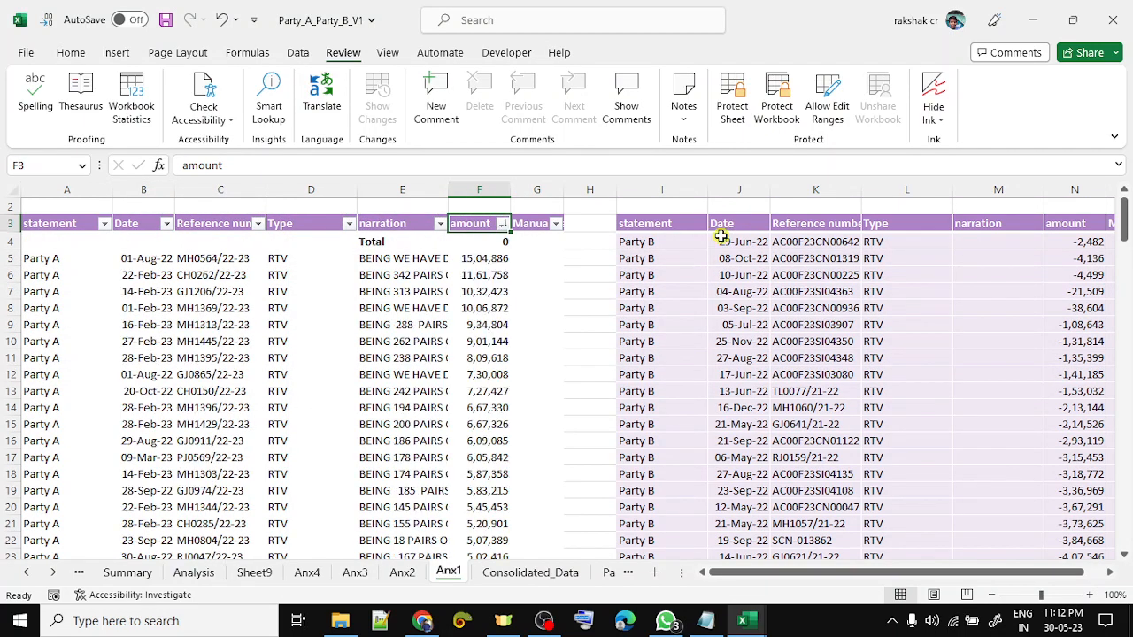
pyautogui.press('Right')
pyautogui.press('Down')
pyautogui.press('Down')
pyautogui.press('Right')
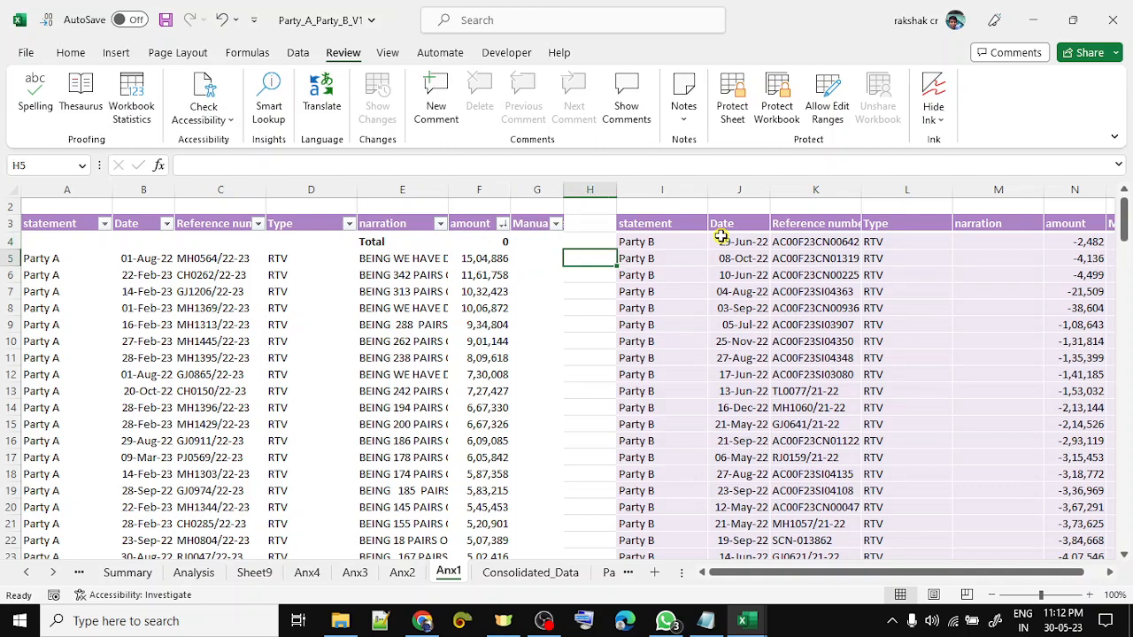
pyautogui.press('Down')
pyautogui.press('Down')
pyautogui.press('Down')
pyautogui.press('Down')
pyautogui.press('Down')
pyautogui.press('Down')
pyautogui.press('Down')
pyautogui.press('Down')
pyautogui.press('Down')
pyautogui.press('Down')
pyautogui.press('Right')
pyautogui.press('Right')
pyautogui.press('Right')
pyautogui.press('Right')
pyautogui.press('Right')
pyautogui.press('Right')
pyautogui.press('Down')
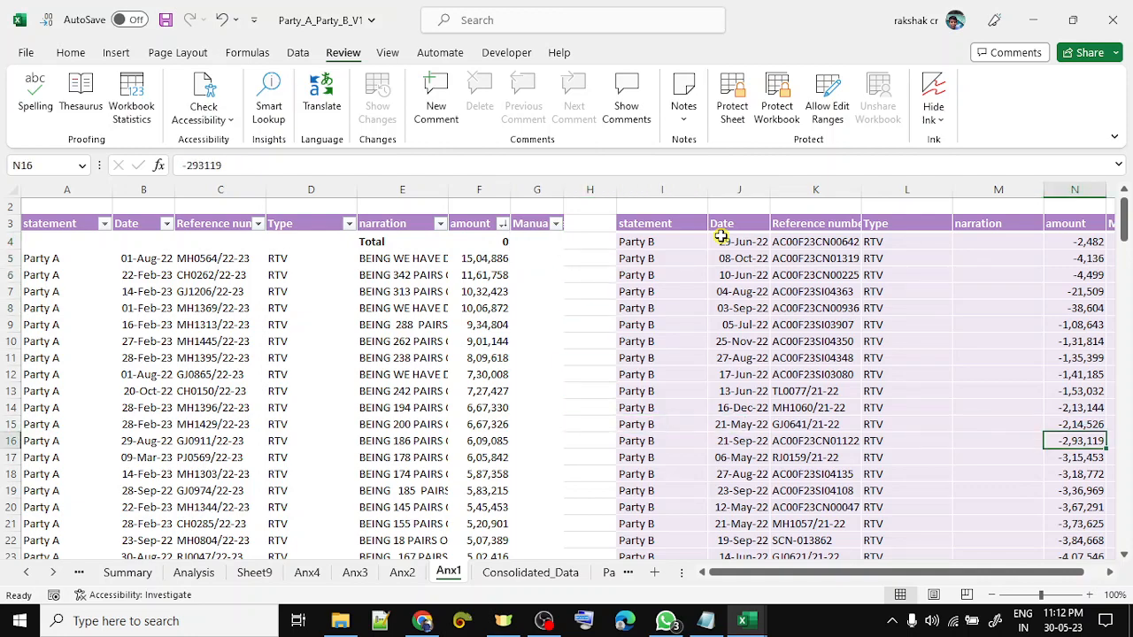
pyautogui.press('Down')
pyautogui.press('Down')
pyautogui.press('Down')
pyautogui.press('Down')
pyautogui.press('Down')
pyautogui.press('Down')
pyautogui.press('Down')
pyautogui.press('Down')
pyautogui.press('Down')
pyautogui.press('Down')
pyautogui.press('Down')
pyautogui.press('Down')
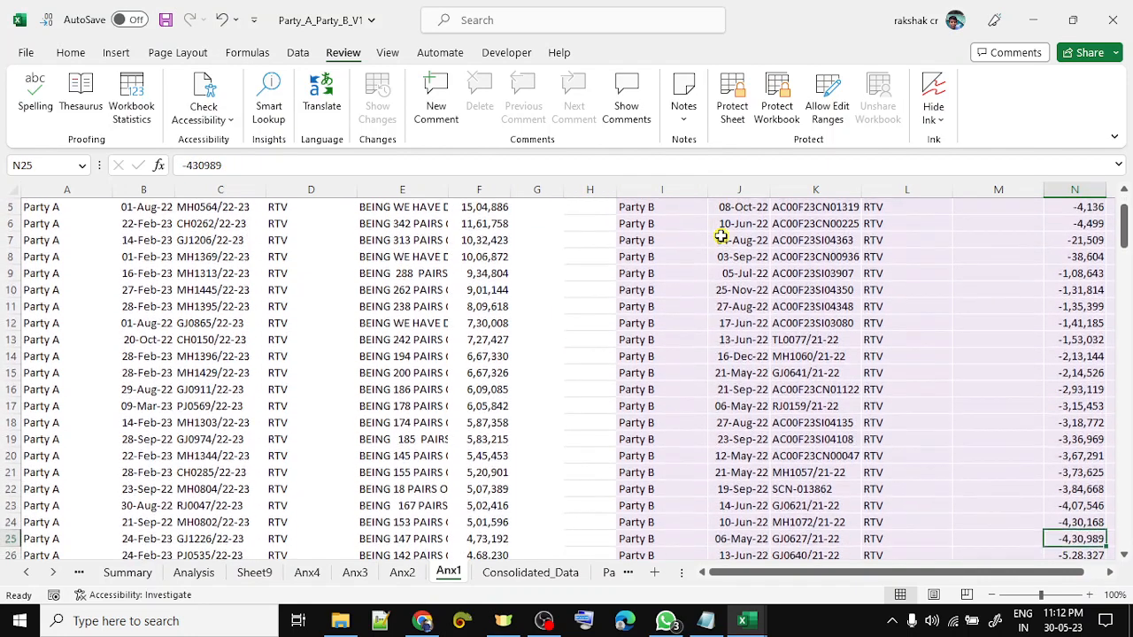
pyautogui.press('Down')
pyautogui.press('Down')
pyautogui.press('Down')
pyautogui.press('Down')
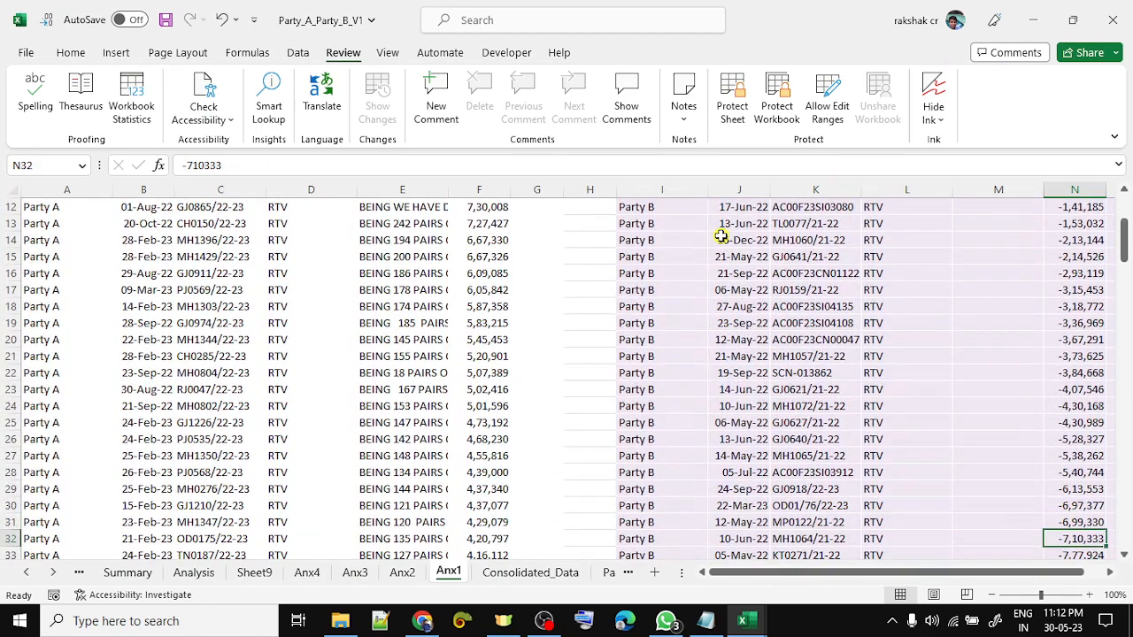
pyautogui.press('Up')
pyautogui.press('Up')
pyautogui.press('Up')
pyautogui.press('Up')
pyautogui.press('Up')
pyautogui.press('Up')
pyautogui.hotkey('shift', 'space')
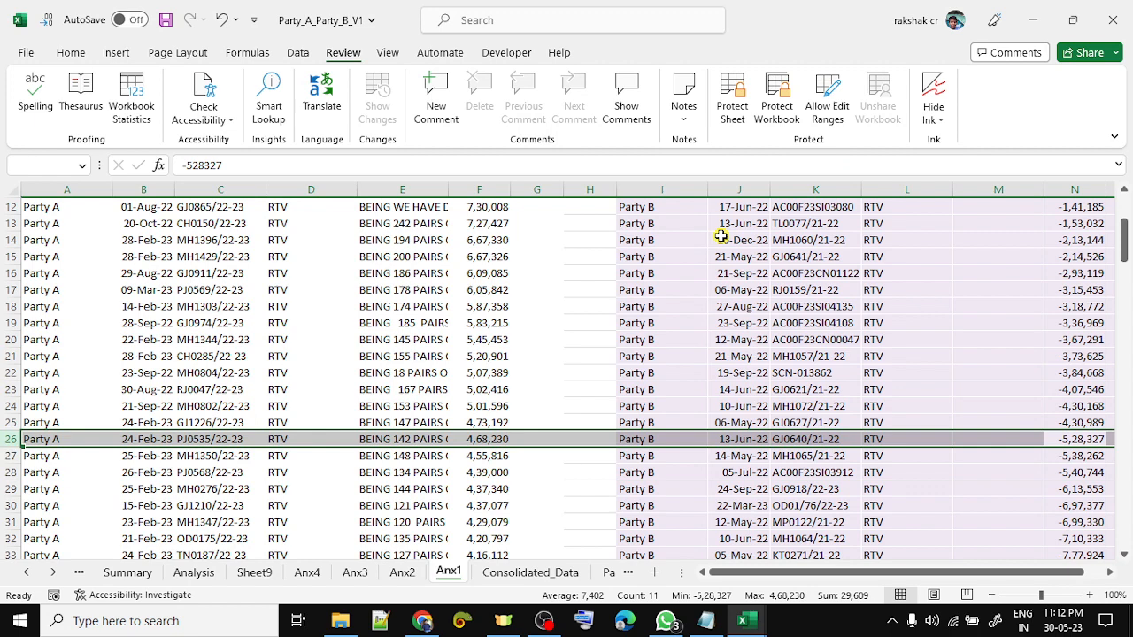
# - Compare rows 25–26 with cells N26, K29, C19, F19, N29, J26 and E26
pyautogui.press('Left')
pyautogui.press('Left')
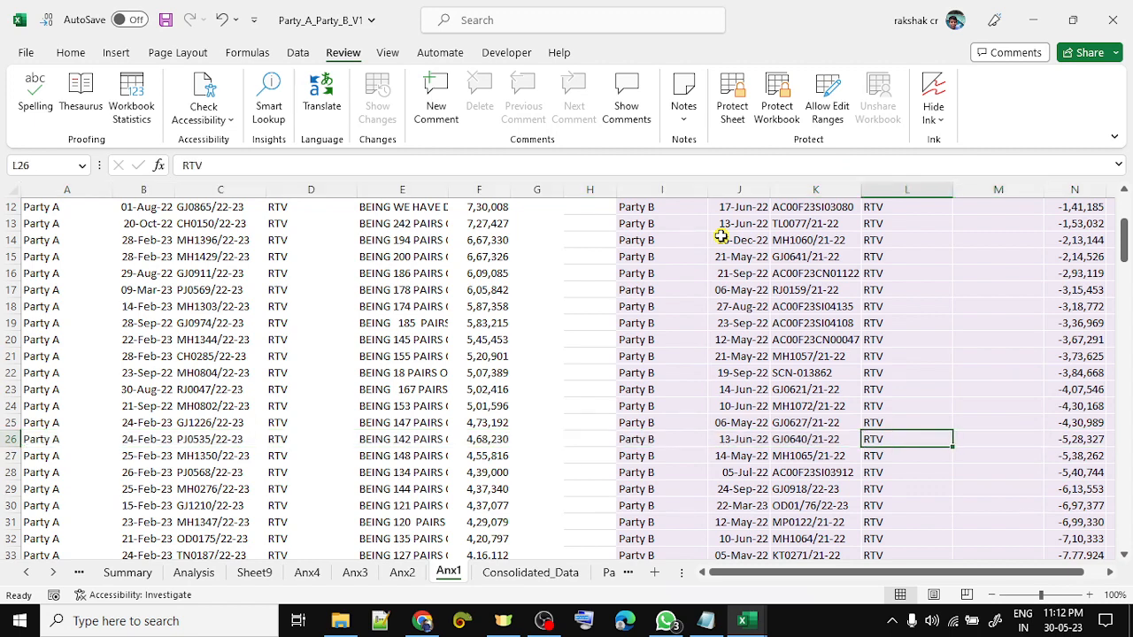
pyautogui.press('Left')
pyautogui.press('Up')
pyautogui.hotkey('shift', 'Down')
pyautogui.hotkey('shift', 'space')
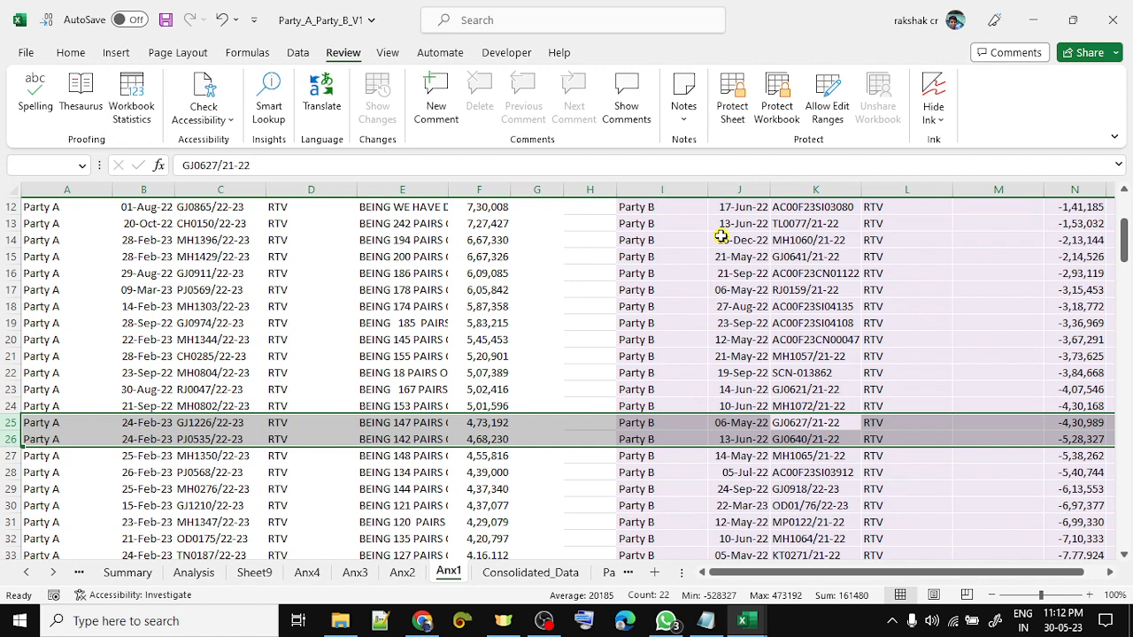
pyautogui.click(1075, 433)
pyautogui.click(815, 485)
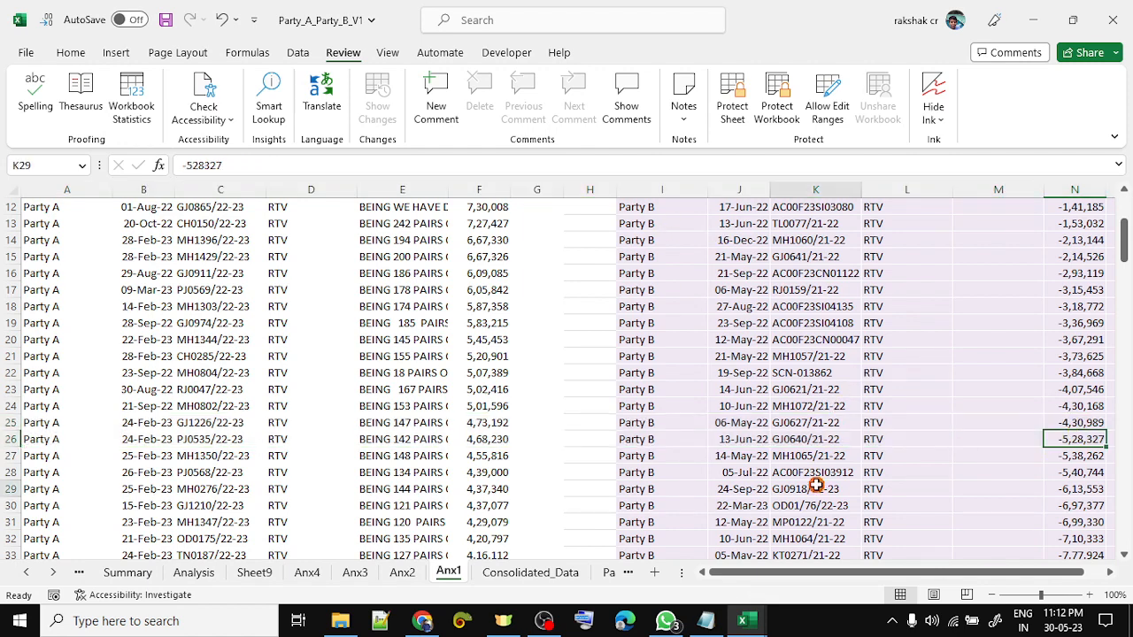
pyautogui.keyDown('ctrl'); pyautogui.click(221, 324); pyautogui.keyUp('ctrl')
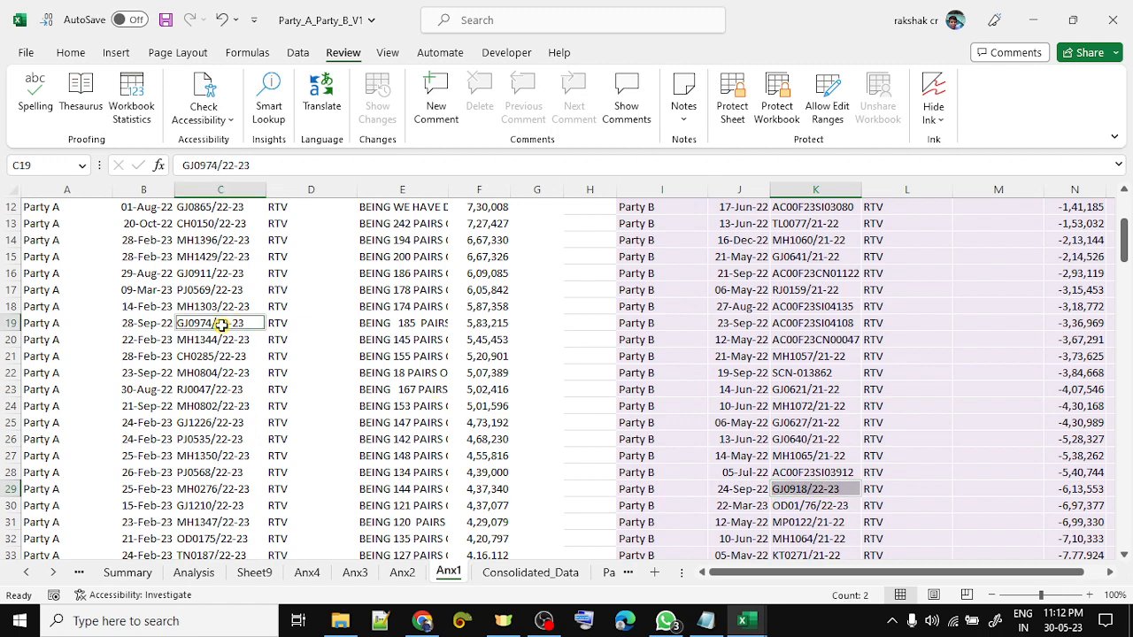
pyautogui.keyDown('ctrl'); pyautogui.click(493, 322); pyautogui.keyUp('ctrl')
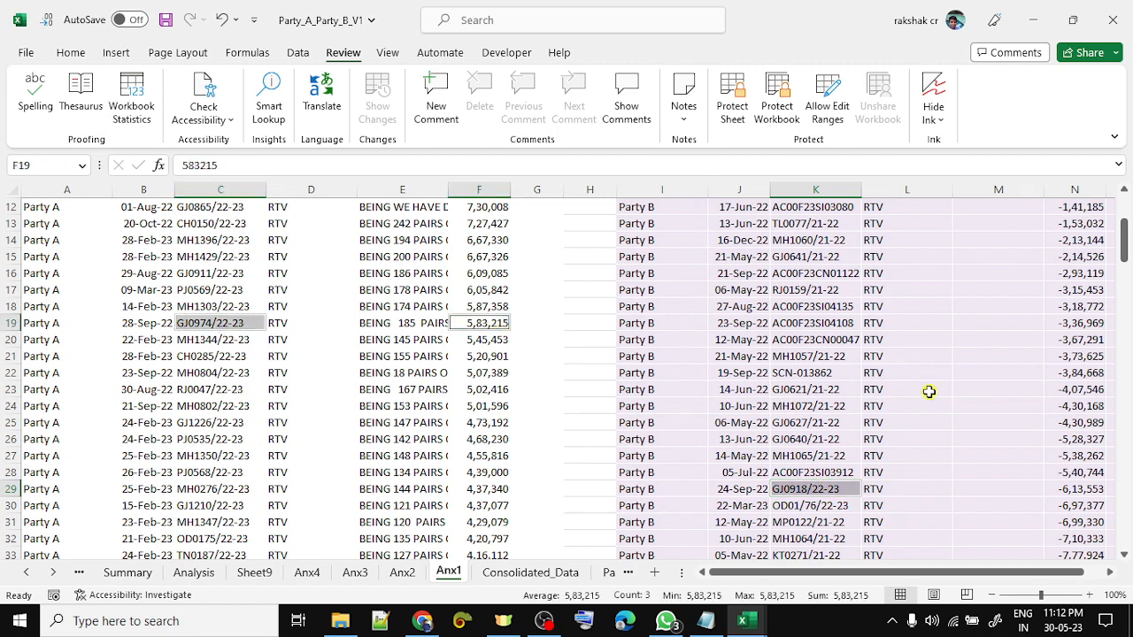
pyautogui.keyDown('ctrl'); pyautogui.click(1083, 488); pyautogui.keyUp('ctrl')
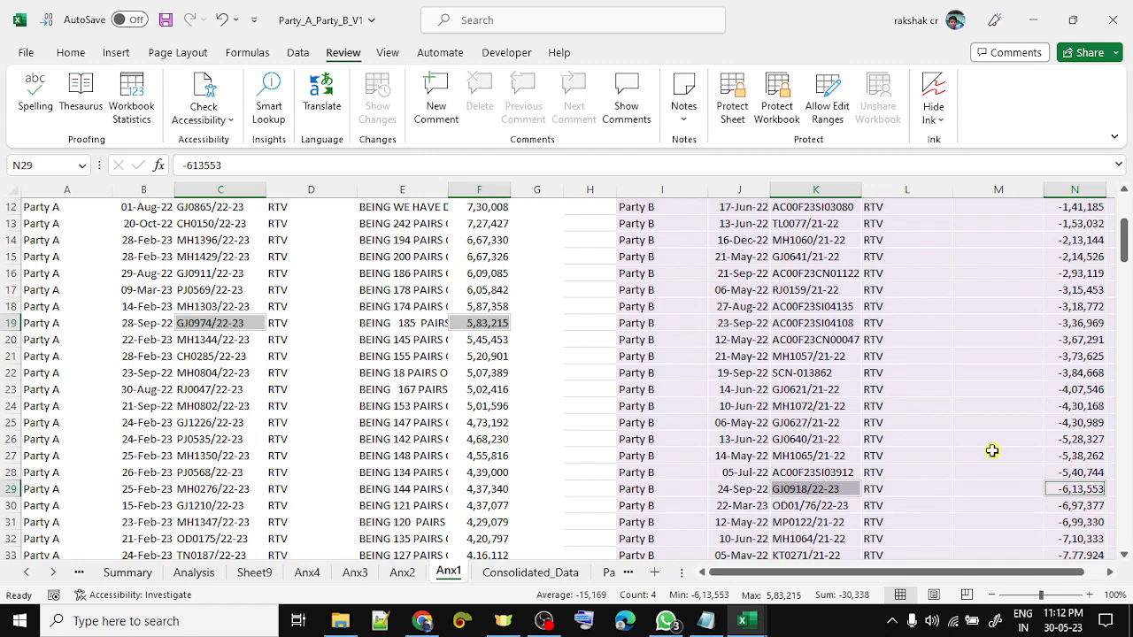
pyautogui.click(761, 438)
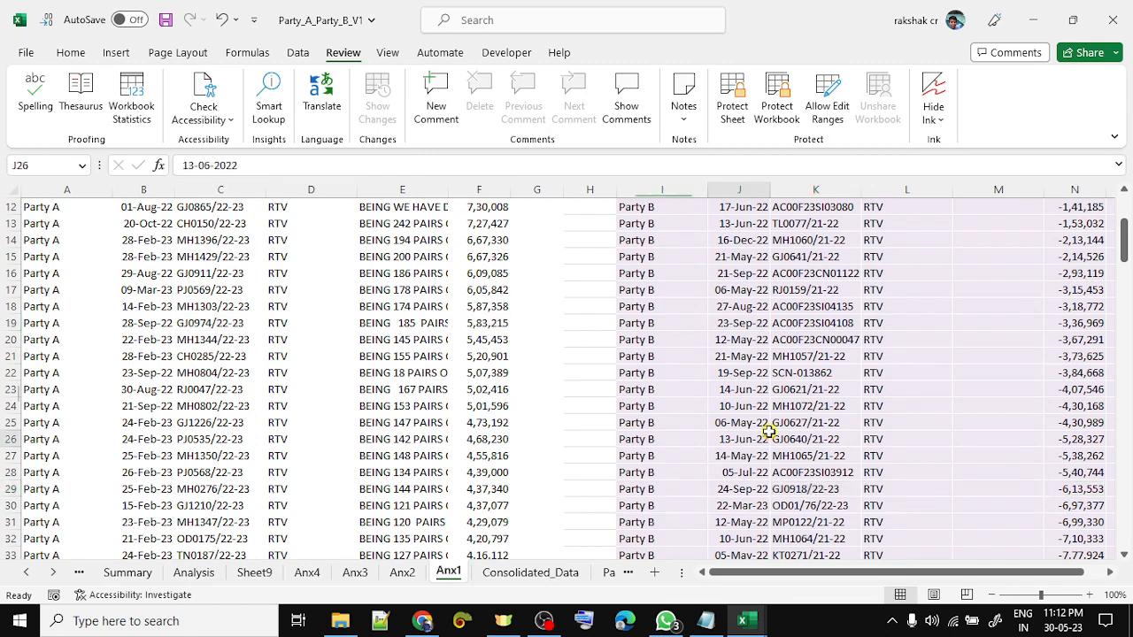
pyautogui.click(430, 438)
# - Undo the sort to restore ascending amount order, then go to the Anx2 sheet
pyautogui.hotkey('ctrl', 'Up')
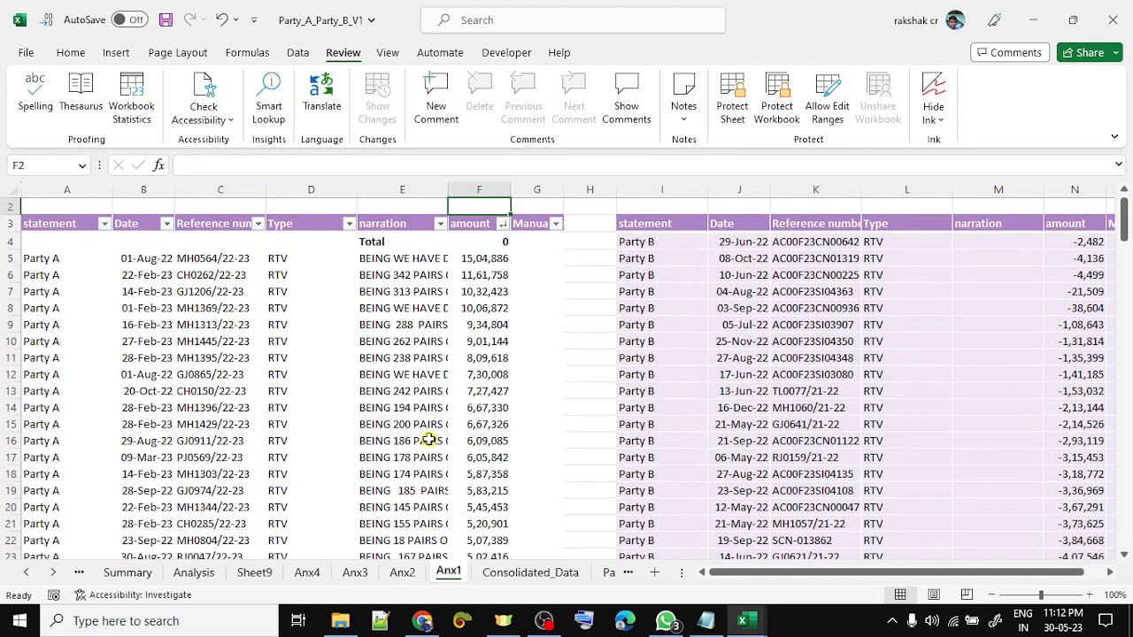
pyautogui.hotkey('ctrl', 'z')
pyautogui.press('Right')
pyautogui.press('Up')
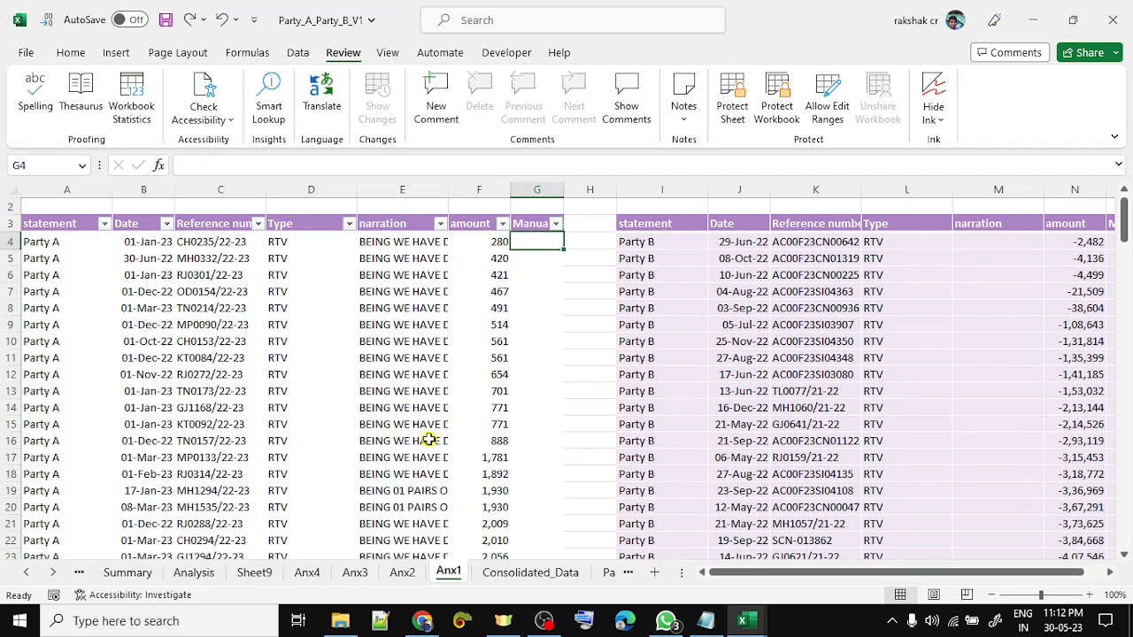
pyautogui.hotkey('ctrl', 'pageup')
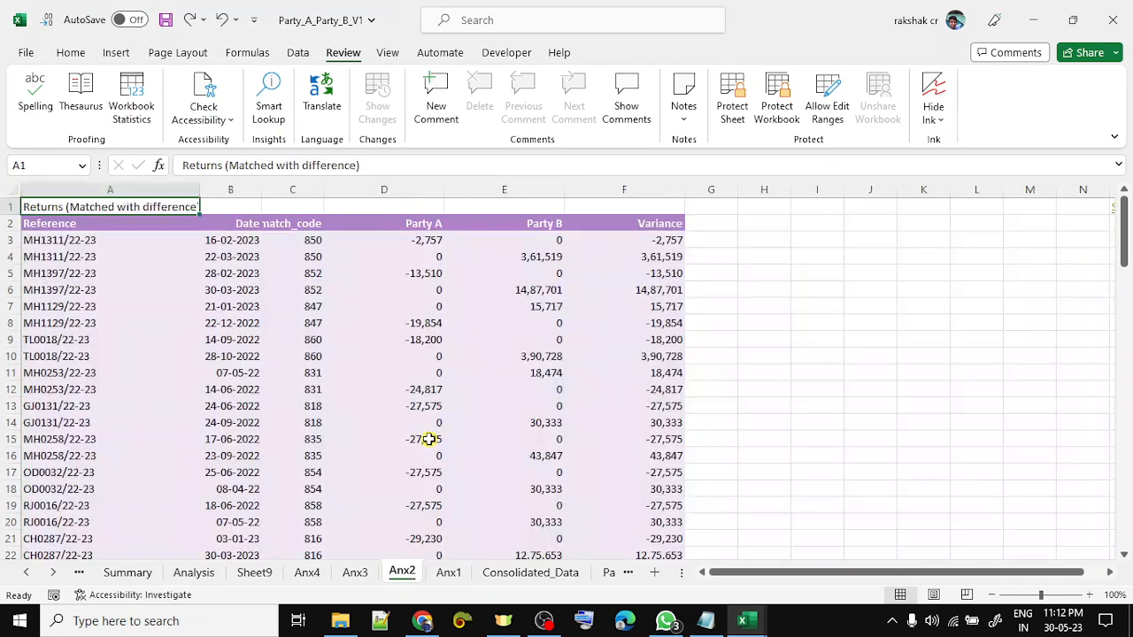
# - Step through the first Anx2 return's cells to its match_code
pyautogui.press('Down')
pyautogui.press('Right')
pyautogui.press('Down')
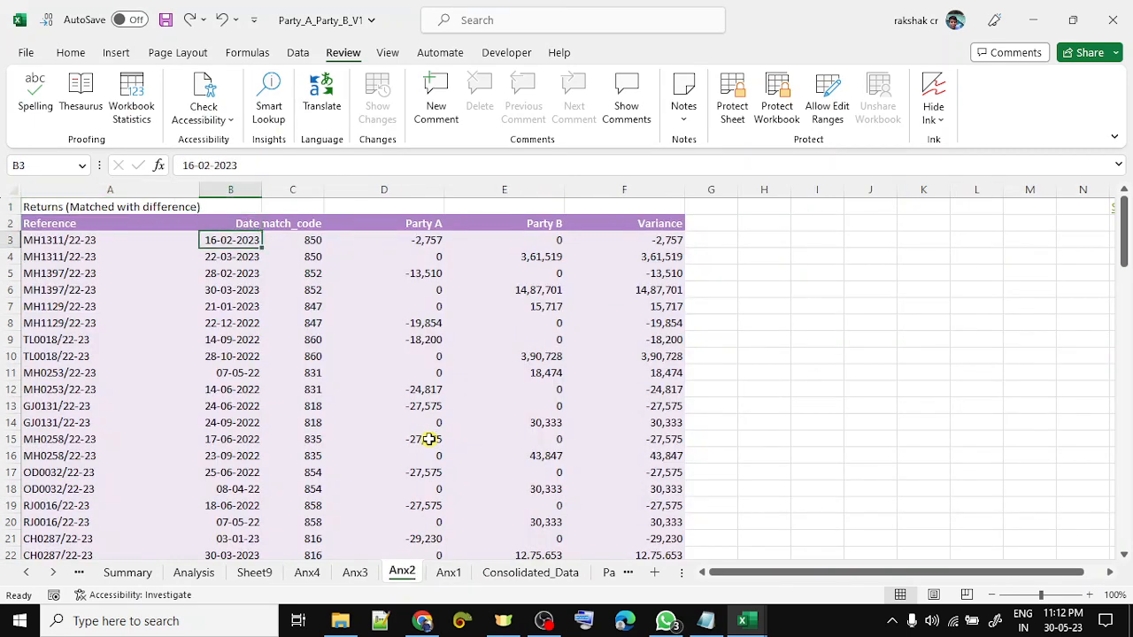
pyautogui.press('Down')
pyautogui.press('Left')
pyautogui.press('Right')
pyautogui.press('Up')
pyautogui.press('Right')
# - Select the row pairs sharing match codes 850, 852 and 847 (rows 3–8)
pyautogui.hotkey('shift', 'space')
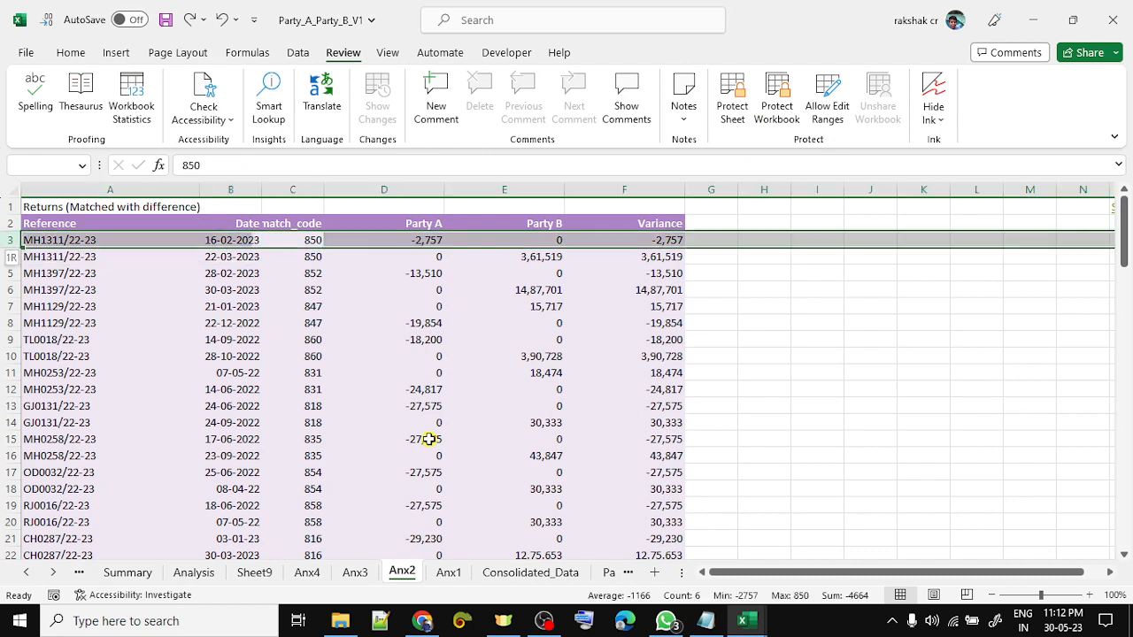
pyautogui.hotkey('shift', 'Down')
pyautogui.press('Down')
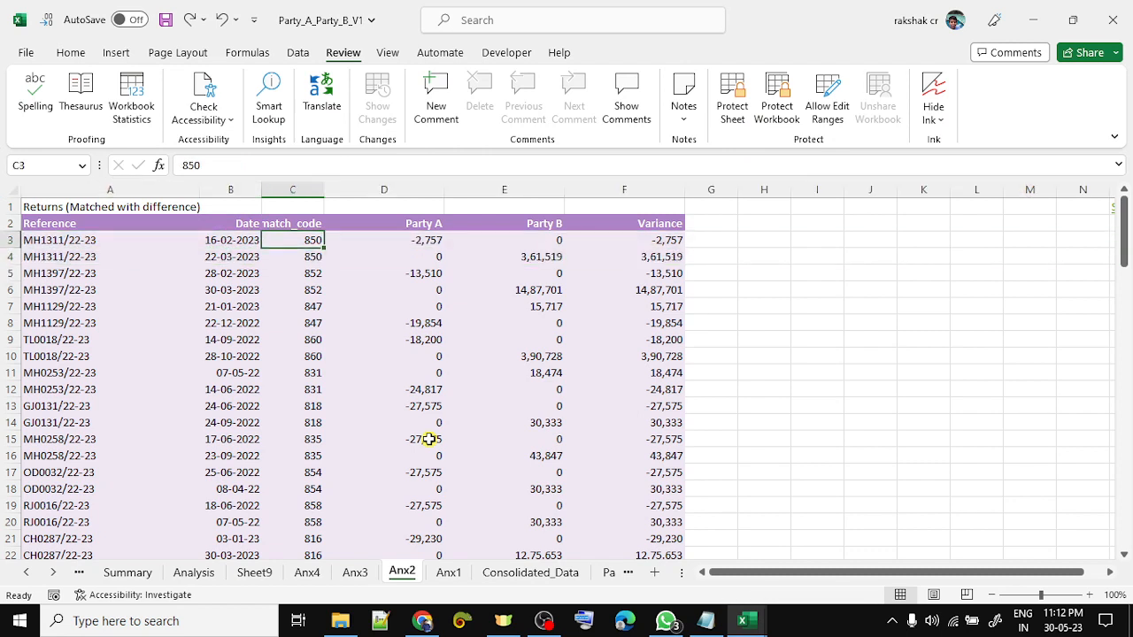
pyautogui.press('Down')
pyautogui.hotkey('shift', 'space')
pyautogui.hotkey('shift', 'Down')
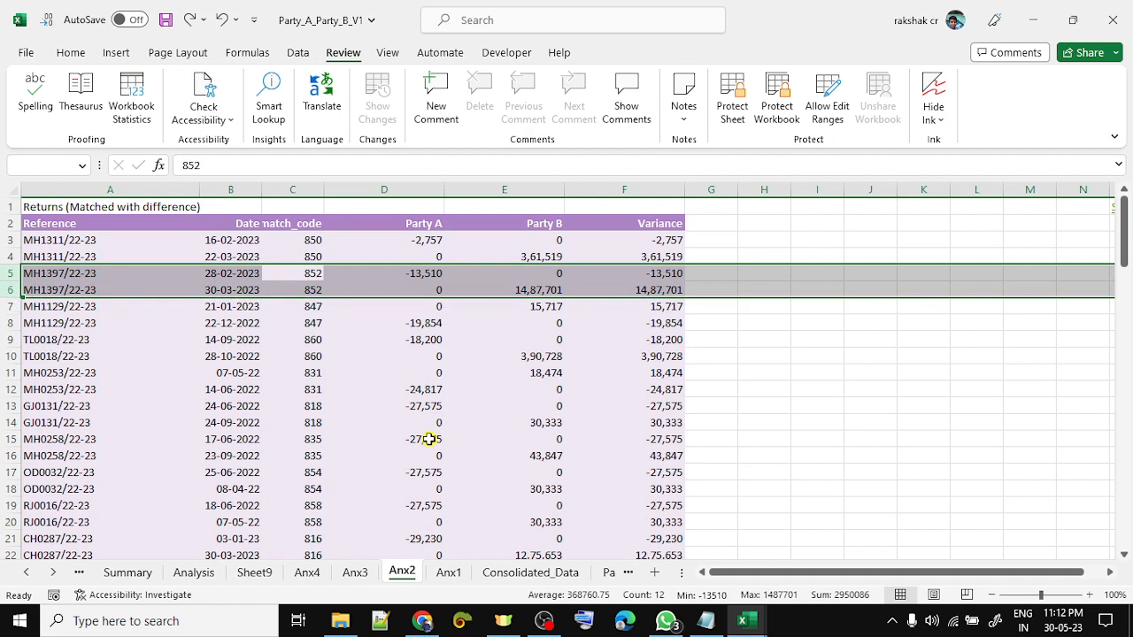
pyautogui.press('Down')
pyautogui.press('Down')
pyautogui.hotkey('shift', 'space')
pyautogui.hotkey('shift', 'Down')
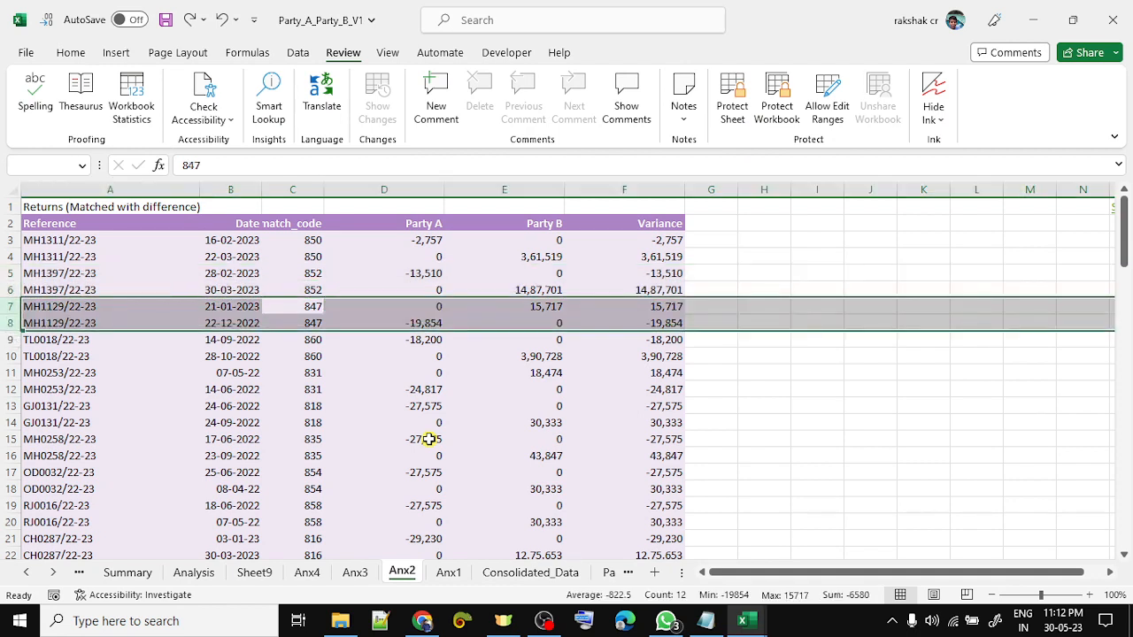
# - Check the Variance formula =+D7+E7 in F7 and both match code 847 variances, then go to Anx3
pyautogui.press('Right')
pyautogui.press('Right')
pyautogui.press('Right')
pyautogui.press('Right')
pyautogui.press('Left')
pyautogui.hotkey('shift', 'Down')
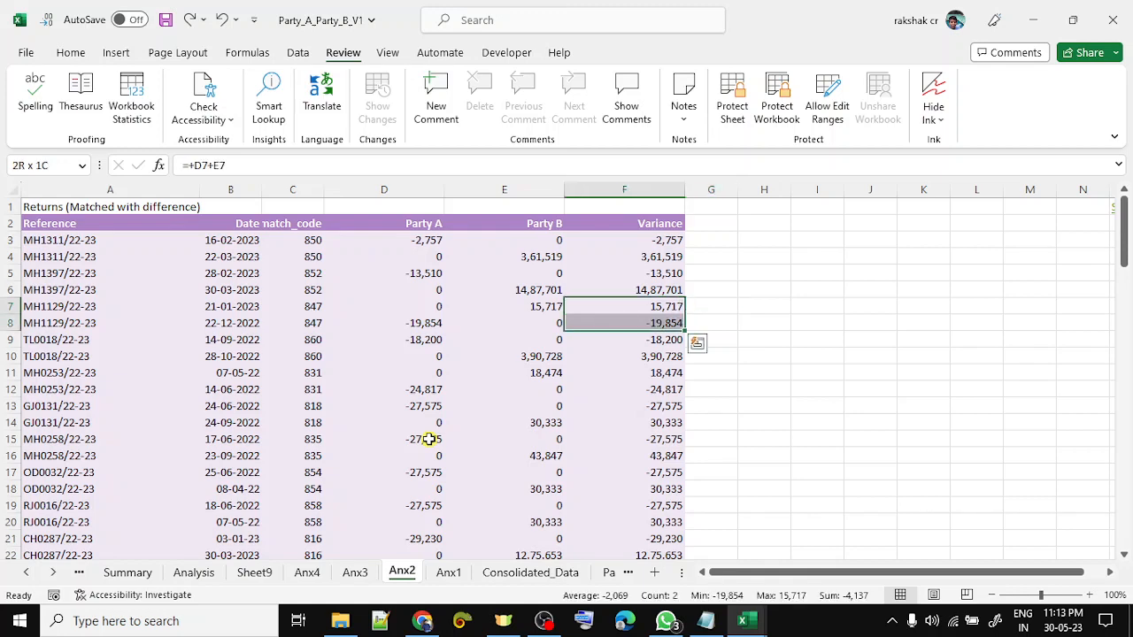
pyautogui.hotkey('ctrl', 'pageup')
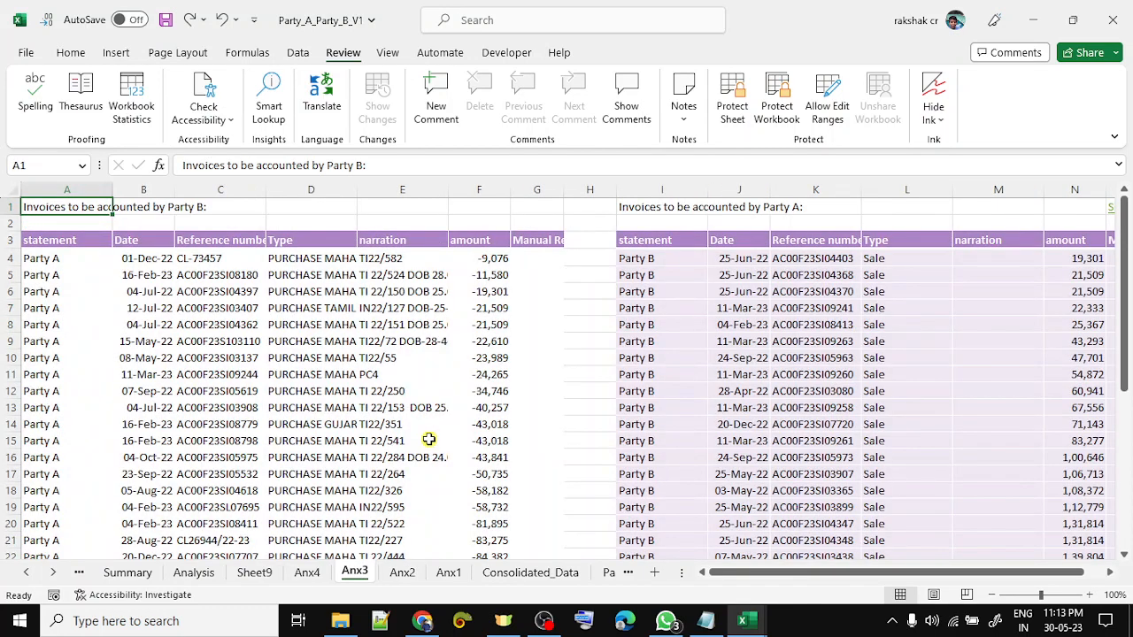
# - Move through the Anx3 invoice list headers and down to the Total of the left invoice list
pyautogui.press('Down')
pyautogui.press('Down')
pyautogui.press('Right')
pyautogui.press('Right')
pyautogui.press('Right')
pyautogui.press('Right')
pyautogui.press('Right')
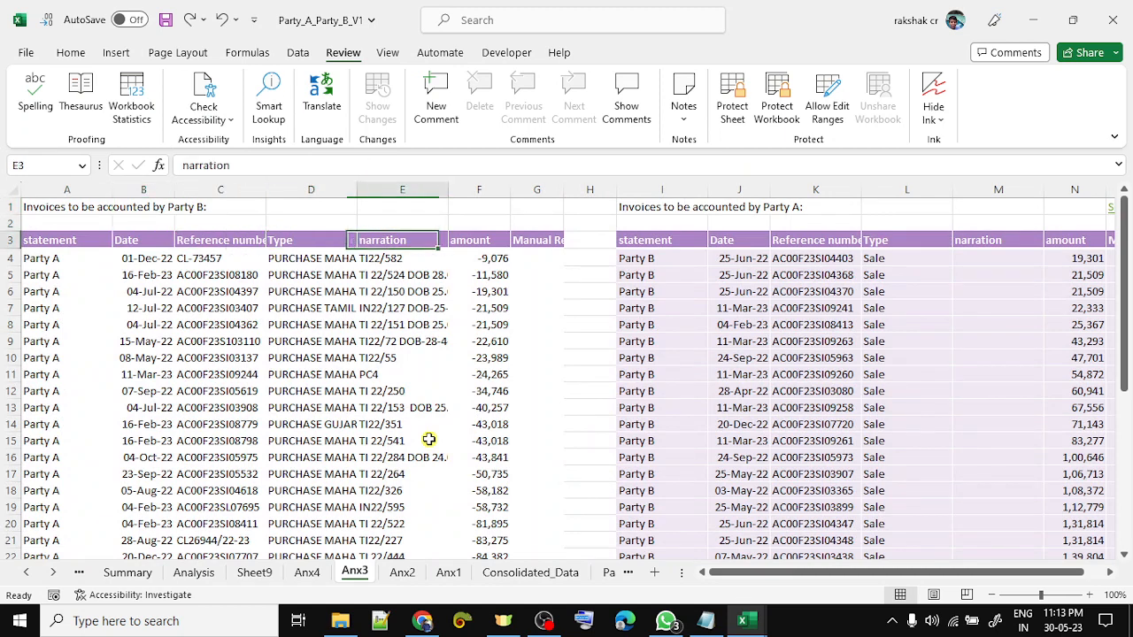
pyautogui.press('Right')
pyautogui.press('Right')
pyautogui.press('Right')
pyautogui.press('Right')
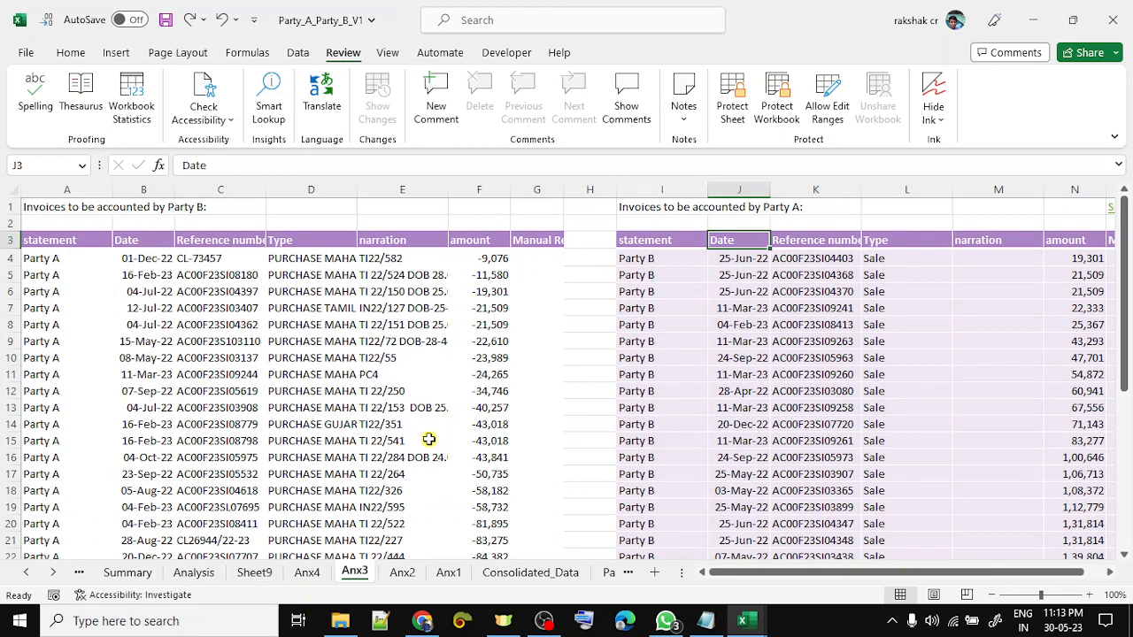
pyautogui.press('Left')
pyautogui.press('Down')
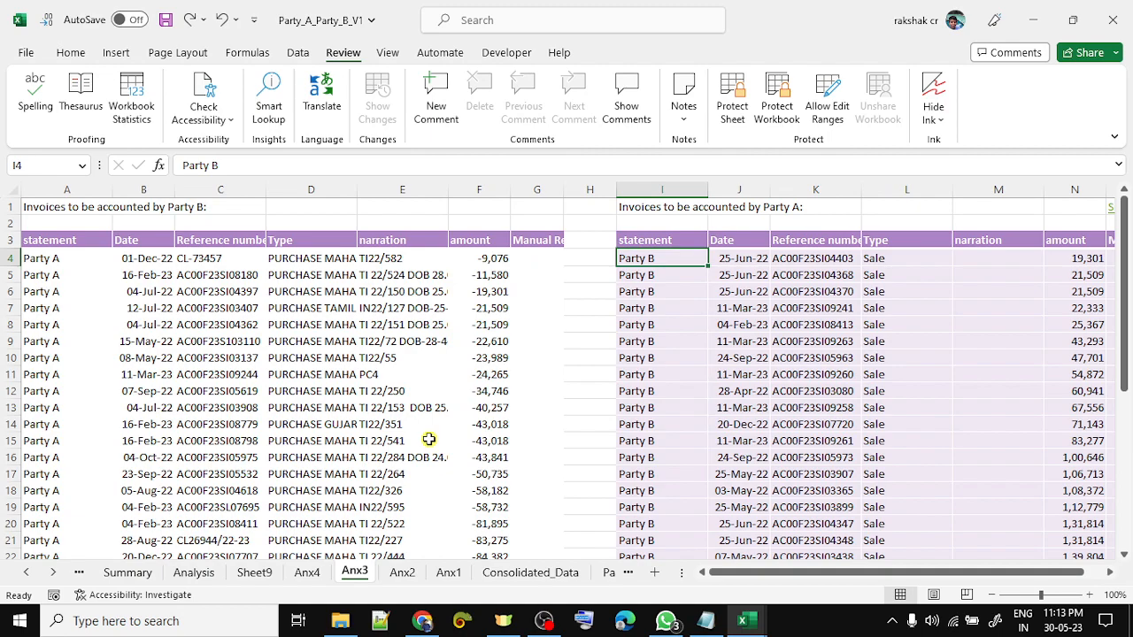
pyautogui.press('Down')
pyautogui.press('Down')
pyautogui.press('Down')
pyautogui.press('Down')
pyautogui.press('Down')
pyautogui.press('Down')
pyautogui.press('Down')
pyautogui.press('Down')
pyautogui.press('Down')
pyautogui.press('Down')
pyautogui.press('Down')
pyautogui.press('Down')
pyautogui.press('Down')
pyautogui.press('Down')
pyautogui.press('Down')
pyautogui.press('Down')
pyautogui.press('Down')
pyautogui.press('Down')
pyautogui.press('Down')
pyautogui.press('Down')
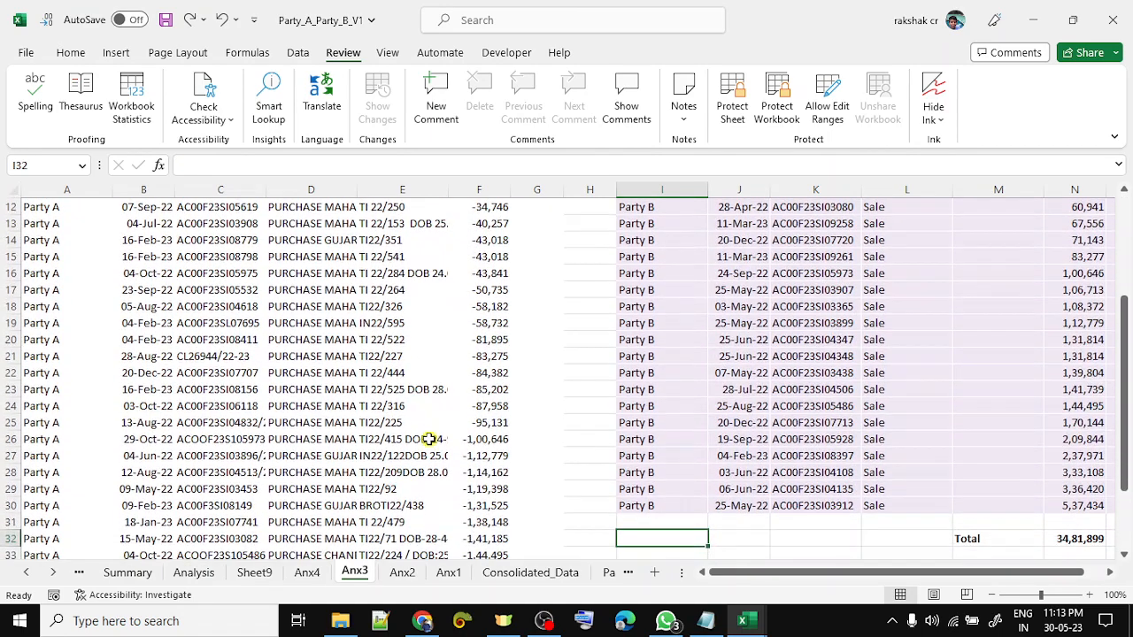
pyautogui.press('Left')
pyautogui.press('Left')
pyautogui.press('Left')
pyautogui.press('Down')
pyautogui.press('Down')
pyautogui.press('Down')
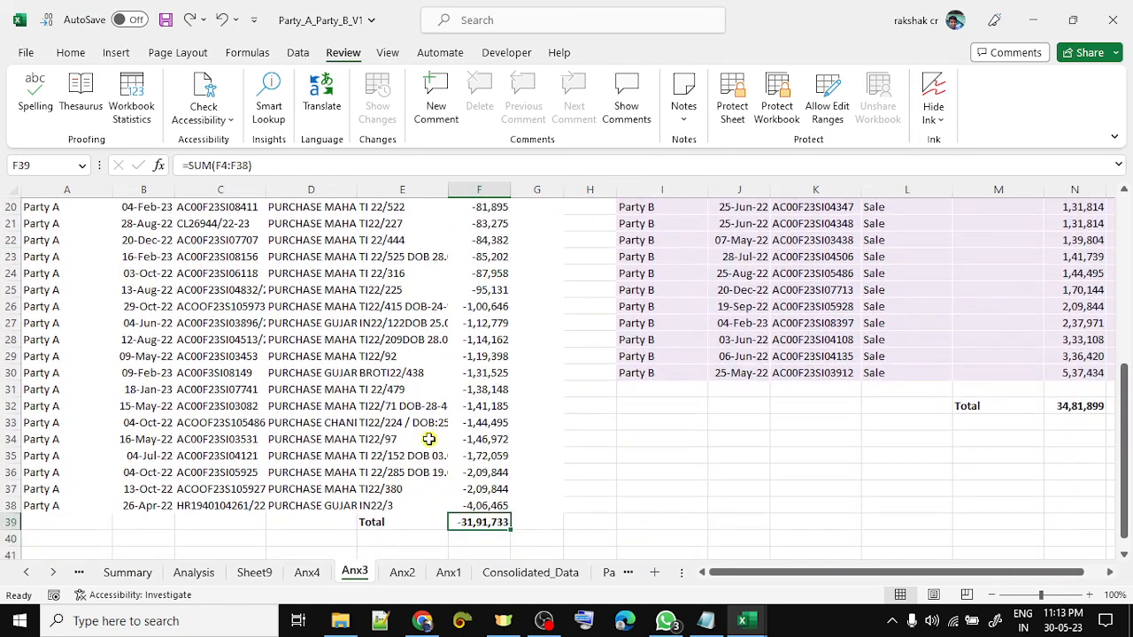
pyautogui.press('Up')
pyautogui.press('Up')
pyautogui.press('Up')
pyautogui.press('Up')
pyautogui.press('Up')
pyautogui.press('Up')
pyautogui.press('Up')
pyautogui.press('Up')
pyautogui.press('Up')
pyautogui.press('Up')
pyautogui.press('Up')
pyautogui.press('Up')
pyautogui.press('Up')
pyautogui.press('Up')
pyautogui.press('Up')
pyautogui.press('Up')
pyautogui.press('Up')
pyautogui.press('Up')
pyautogui.press('Up')
pyautogui.press('Up')
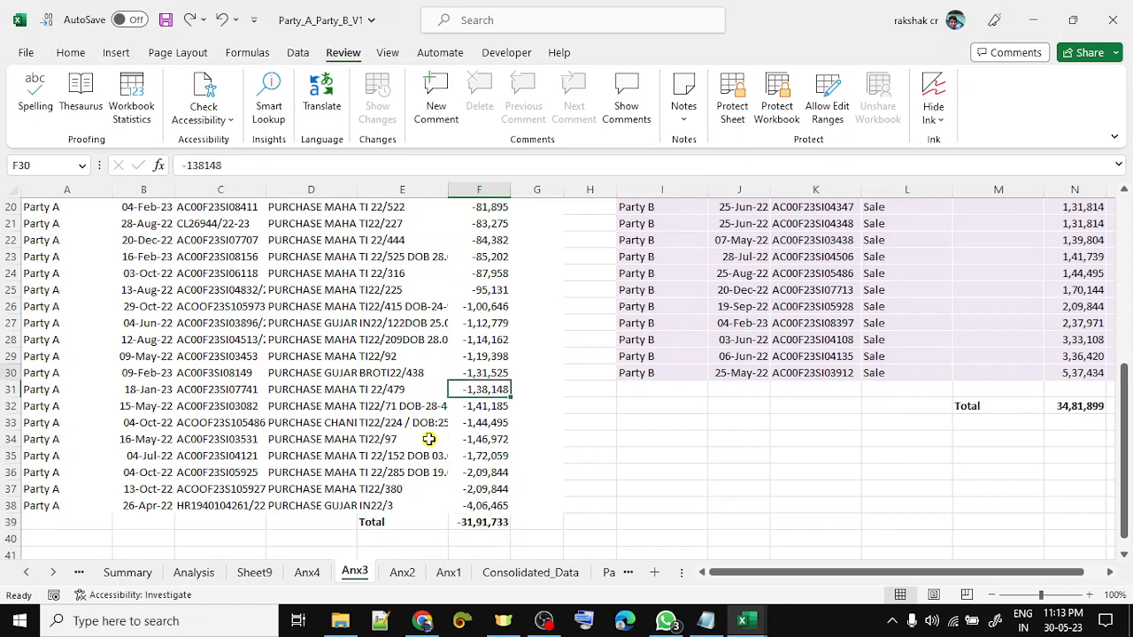
pyautogui.press('Up')
pyautogui.press('Up')
pyautogui.press('Up')
pyautogui.press('Up')
pyautogui.press('Up')
pyautogui.press('Up')
pyautogui.press('Up')
pyautogui.press('Up')
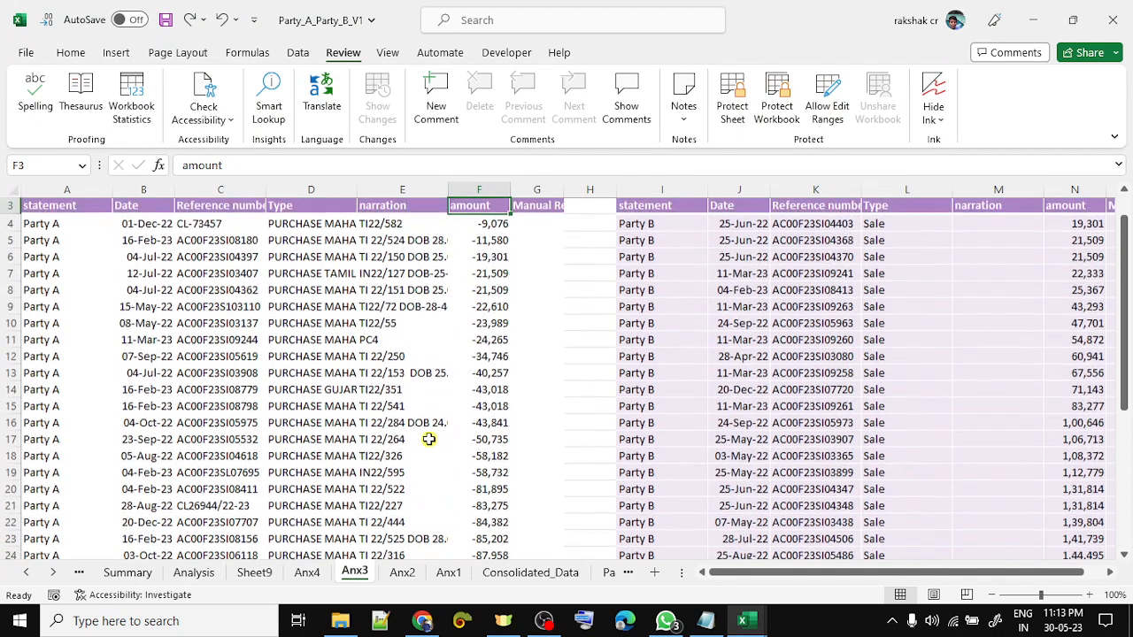
pyautogui.press('Down')
pyautogui.press('Right')
pyautogui.press('Right')
pyautogui.press('Right')
pyautogui.press('Down')
# - Check the right-hand list's dates down to the last entry, then go to Anx4
pyautogui.press('Right')
pyautogui.press('Down')
pyautogui.press('Down')
pyautogui.press('Down')
pyautogui.press('Down')
pyautogui.press('Down')
pyautogui.press('Down')
pyautogui.press('Down')
pyautogui.press('Down')
pyautogui.press('Down')
pyautogui.press('Down')
pyautogui.press('Down')
pyautogui.press('Down')
pyautogui.press('Down')
pyautogui.press('Down')
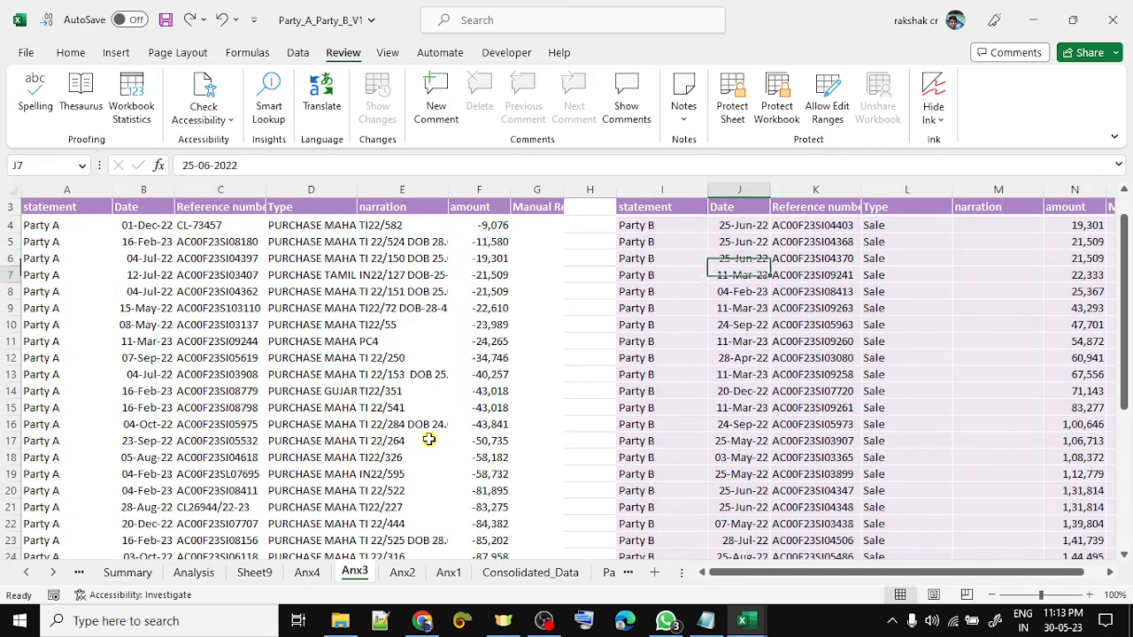
pyautogui.hotkey('ctrl', 'Up')
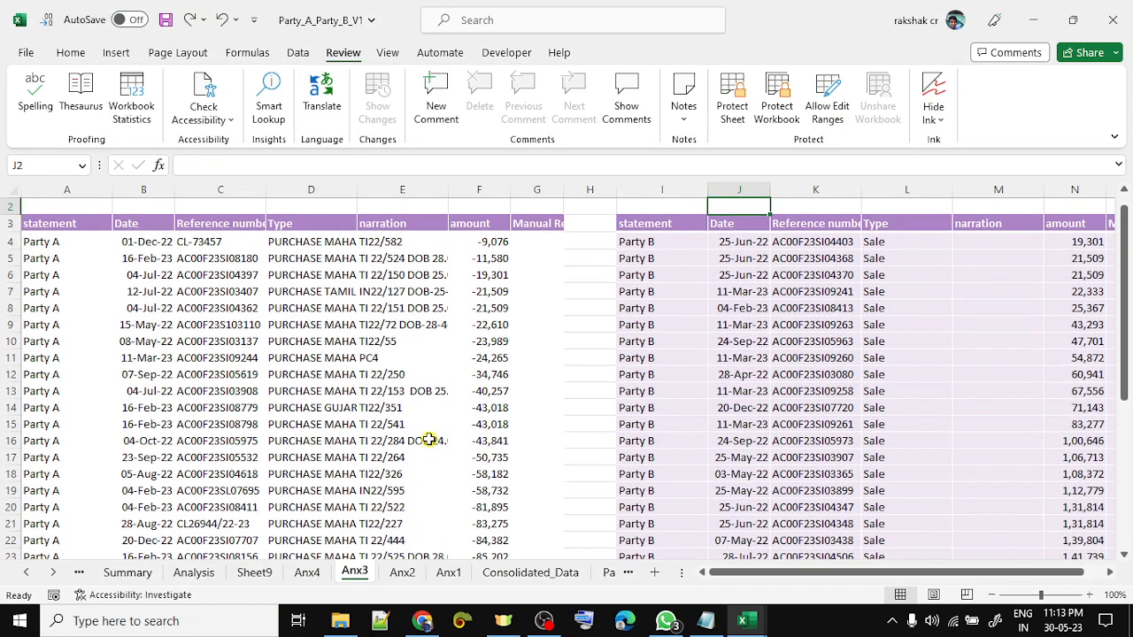
pyautogui.hotkey('ctrl', 'Up')
pyautogui.press('Down')
pyautogui.press('Down')
pyautogui.press('Down')
pyautogui.press('Down')
pyautogui.press('Down')
pyautogui.press('Down')
pyautogui.press('Down')
pyautogui.press('Down')
pyautogui.press('Down')
pyautogui.press('Down')
pyautogui.press('Down')
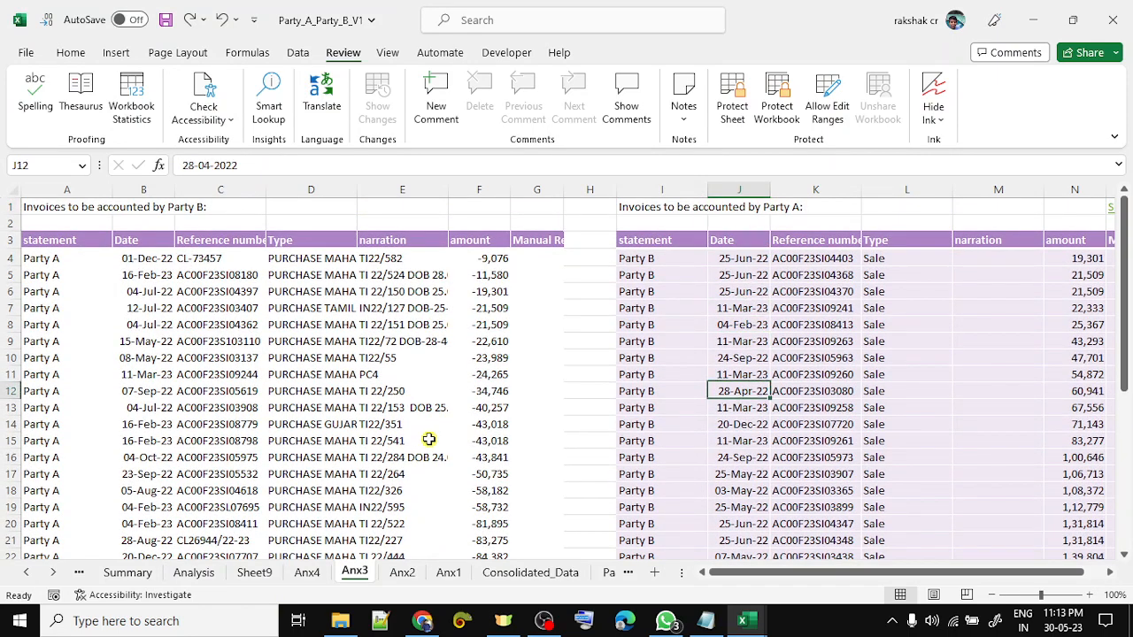
pyautogui.press('Down')
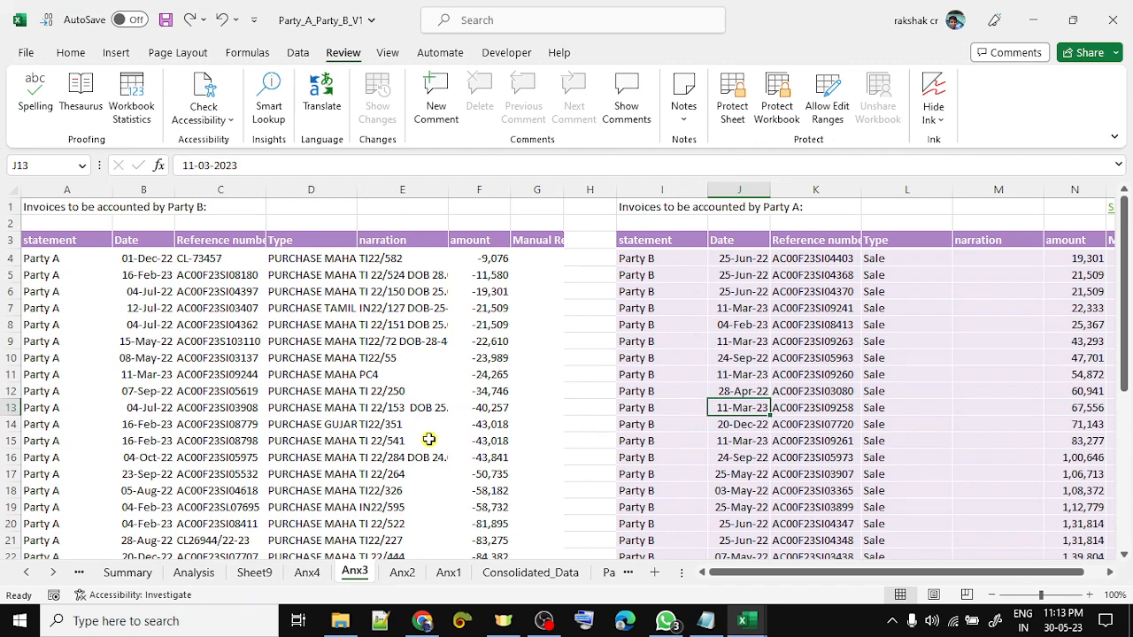
pyautogui.hotkey('ctrl', 'Down')
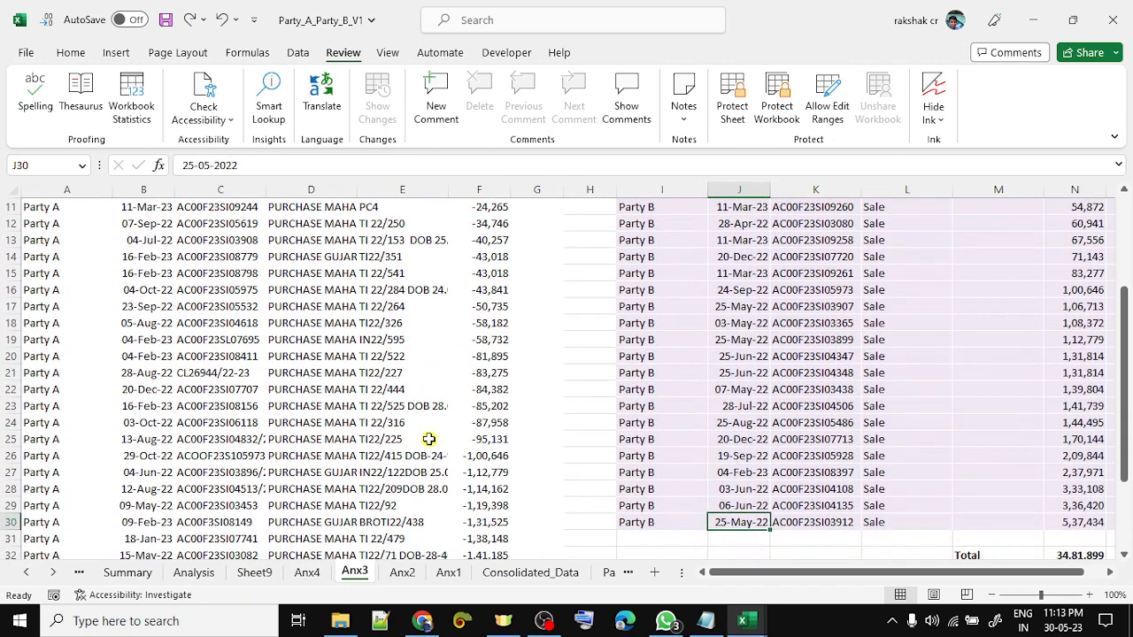
pyautogui.hotkey('ctrl', 'pageup')
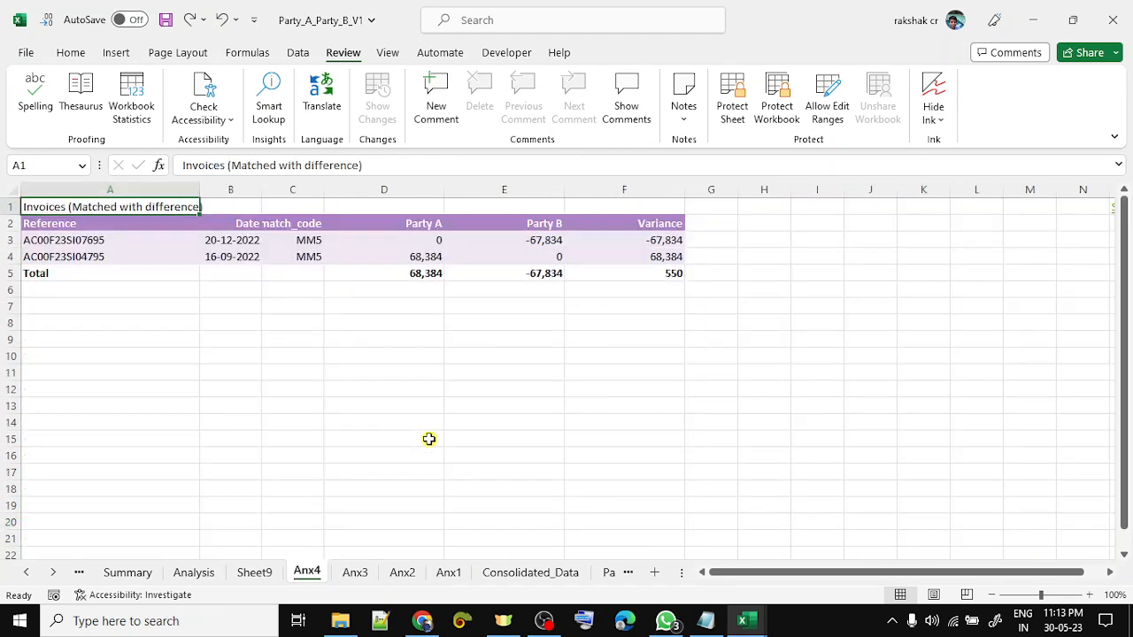
# - Inspect the two MM5 invoice rows, their reference numbers and Party A amounts
pyautogui.press('Down')
pyautogui.press('Down')
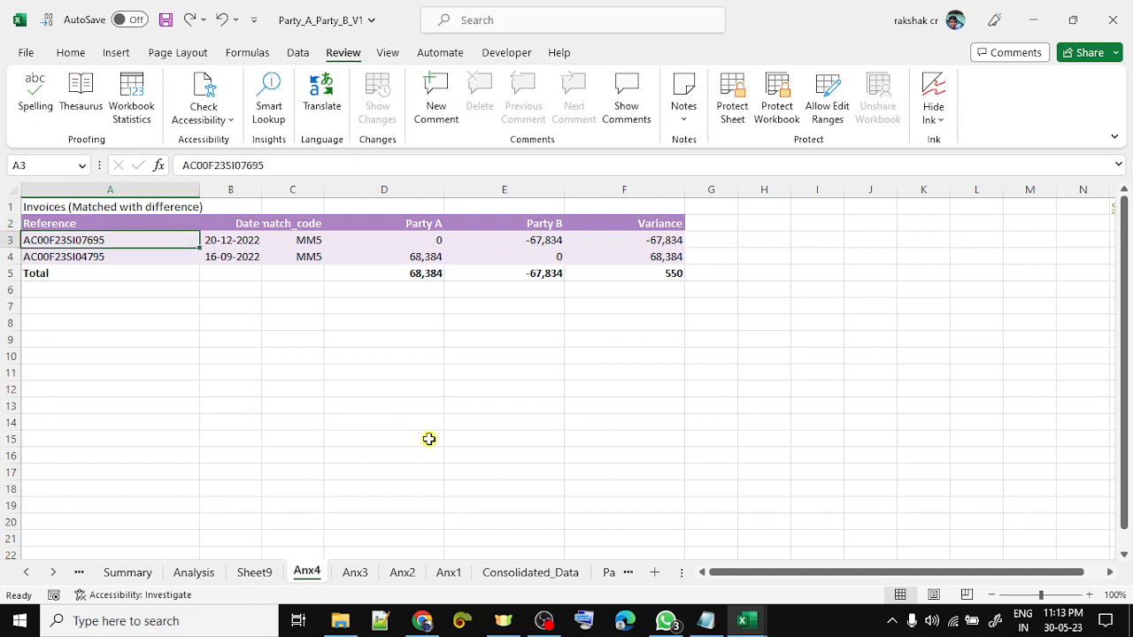
pyautogui.hotkey('ctrl', 'shift', 'Right')
pyautogui.hotkey('shift', 'Down')
pyautogui.press('Right')
pyautogui.press('Right')
pyautogui.press('Right')
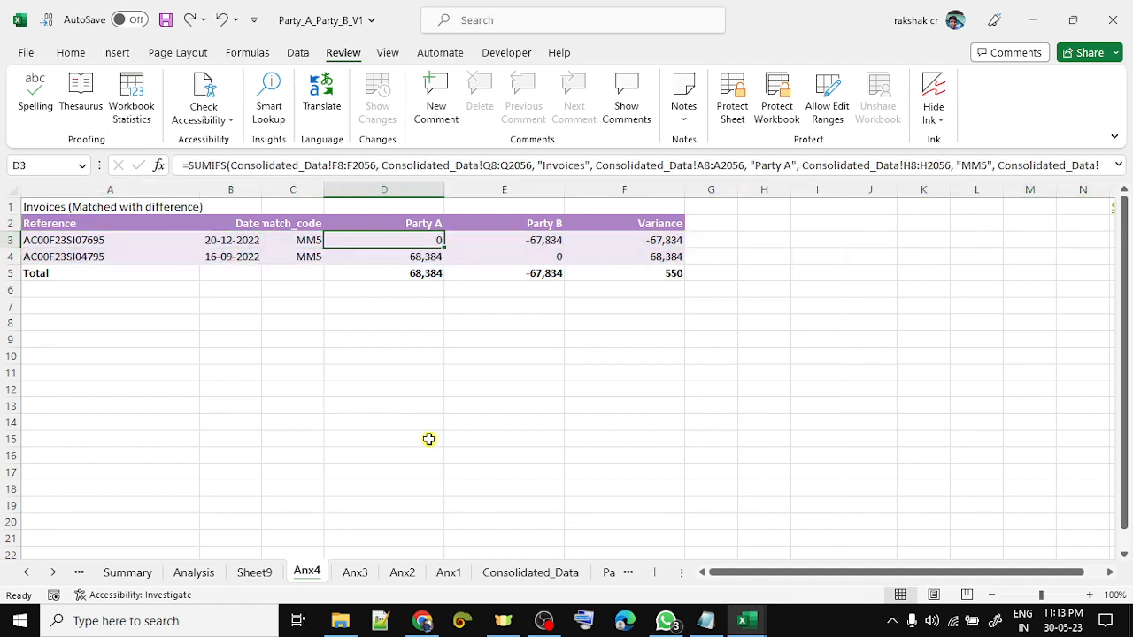
pyautogui.press('Left')
pyautogui.press('Left')
pyautogui.press('Left')
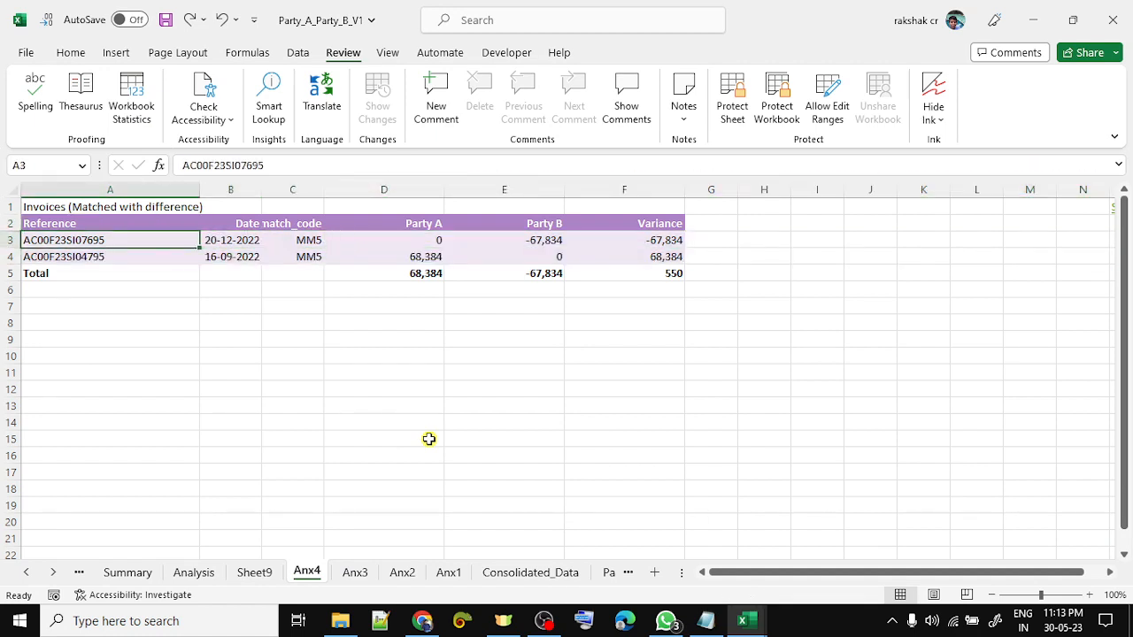
pyautogui.hotkey('shift', 'space')
pyautogui.hotkey('shift', 'Down')
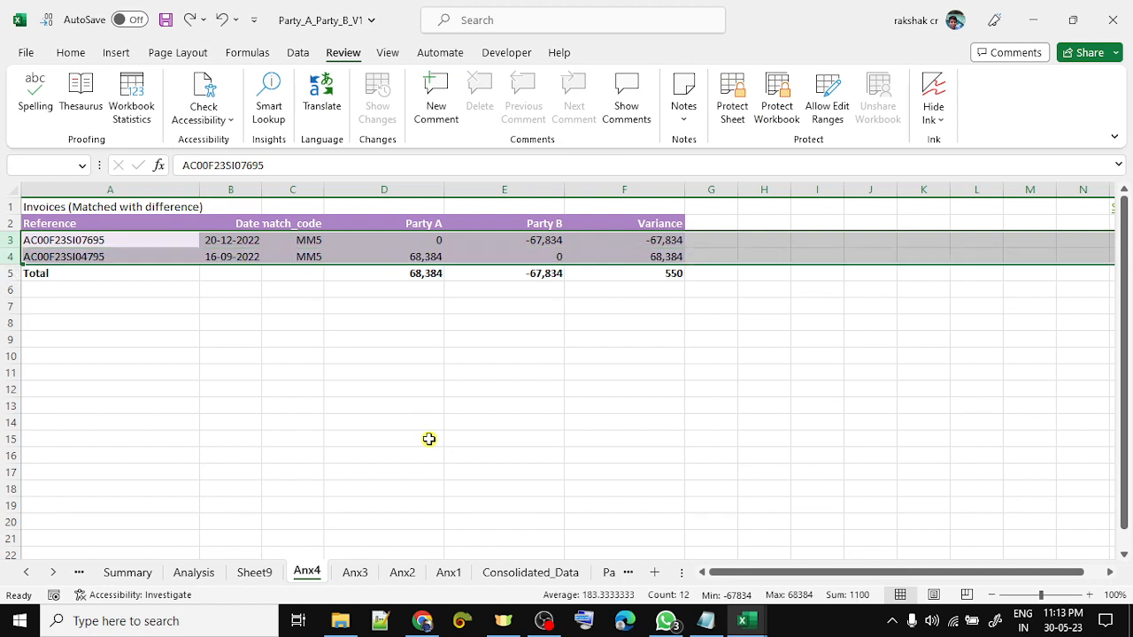
pyautogui.press('Left')
pyautogui.hotkey('shift', 'Down')
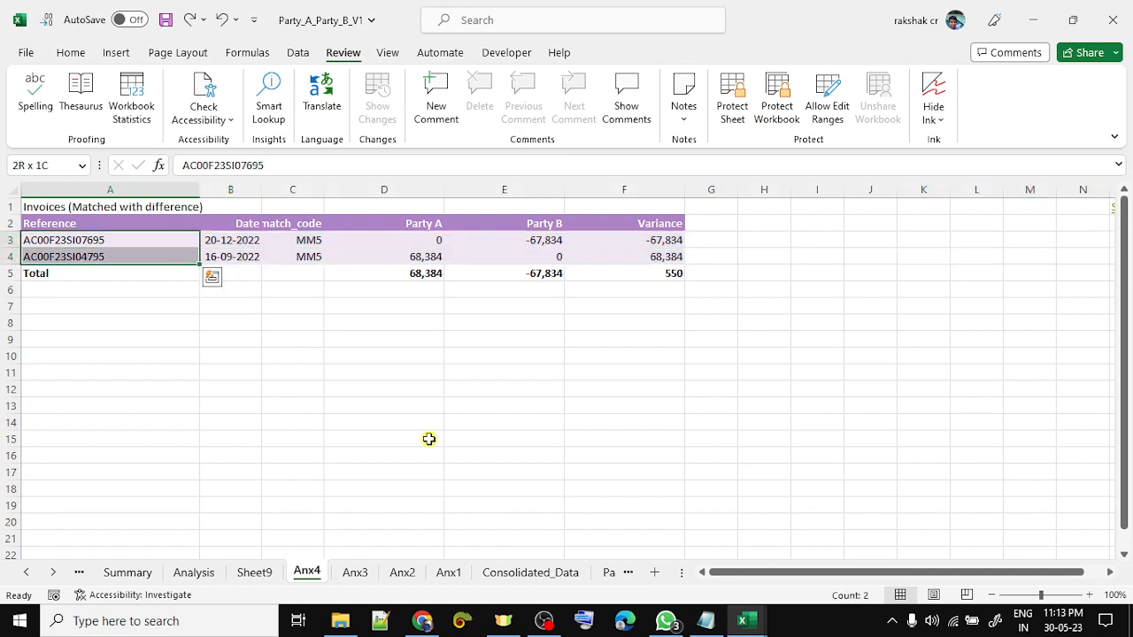
pyautogui.press('Right')
pyautogui.press('Right')
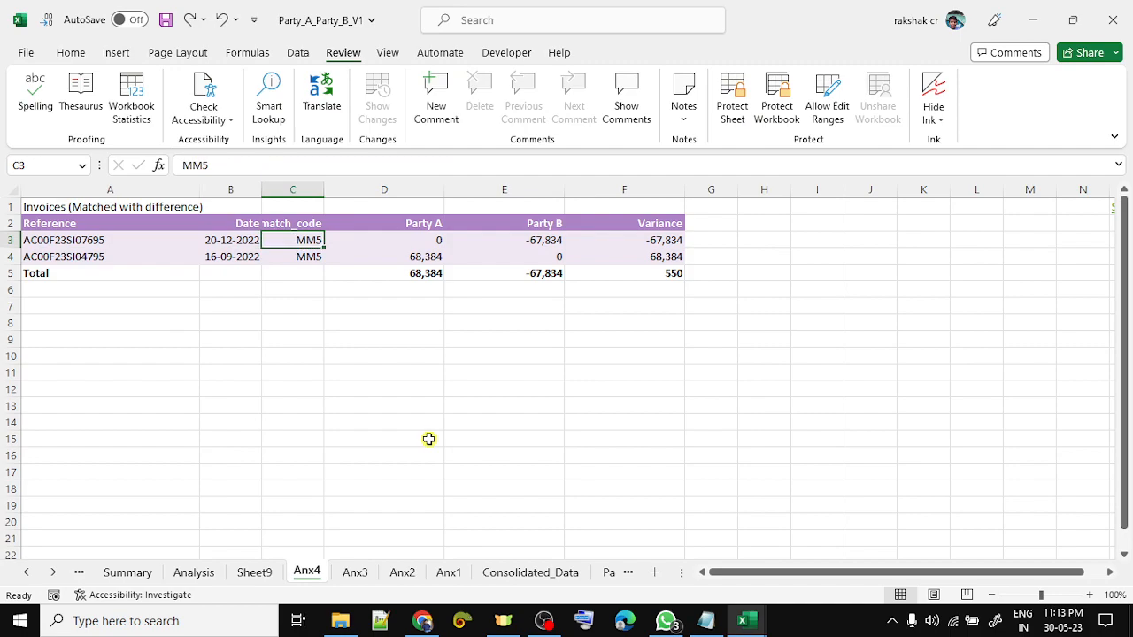
# - Filter the Consolidated_Data match_code column to show only MM5
pyautogui.hotkey('ctrl', 'pagedown')
pyautogui.hotkey('ctrl', 'pagedown')
pyautogui.hotkey('ctrl', 'pagedown')
pyautogui.hotkey('ctrl', 'pagedown')
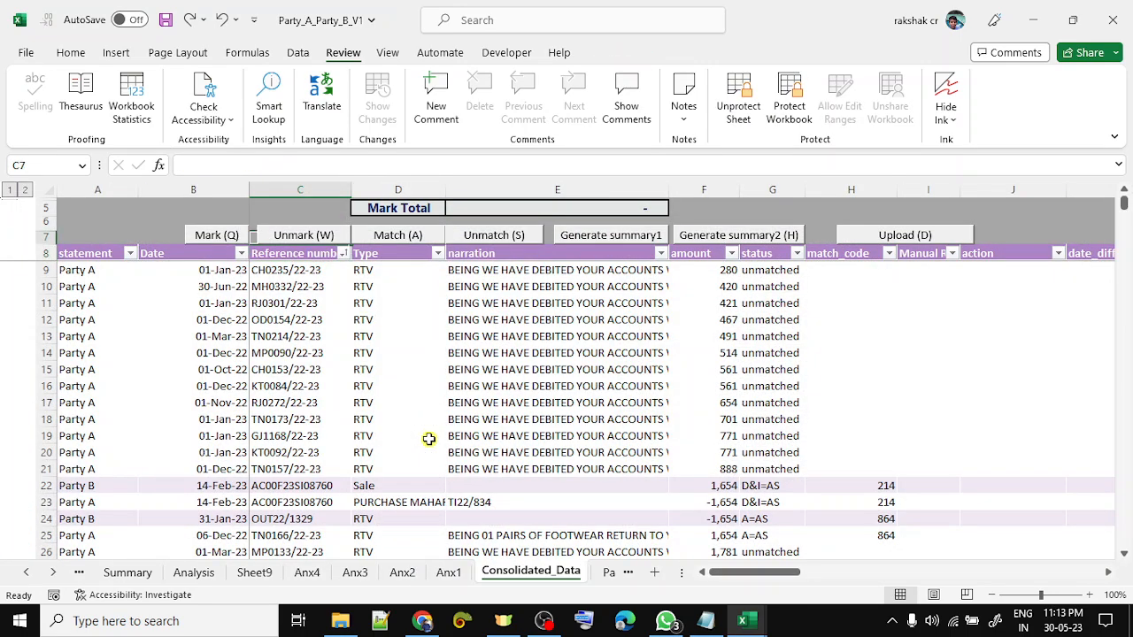
pyautogui.press('Right')
pyautogui.press('Right')
pyautogui.press('Right')
pyautogui.press('Right')
pyautogui.press('Down')
pyautogui.press('Down')
pyautogui.press('Right')
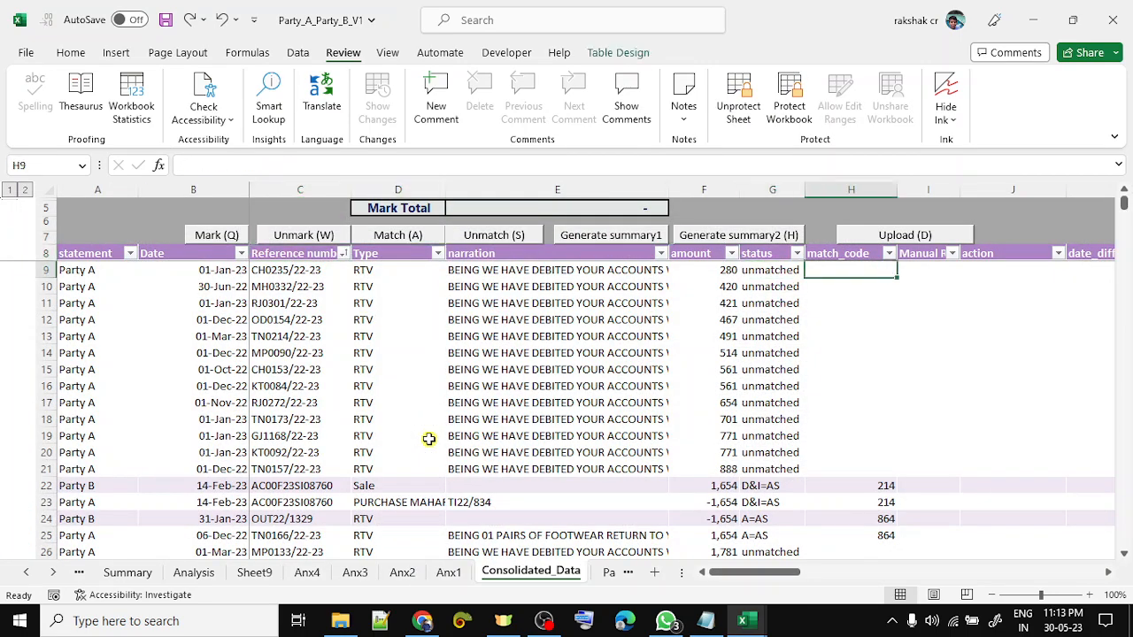
pyautogui.press('Up')
pyautogui.hotkey('alt', 'Down')
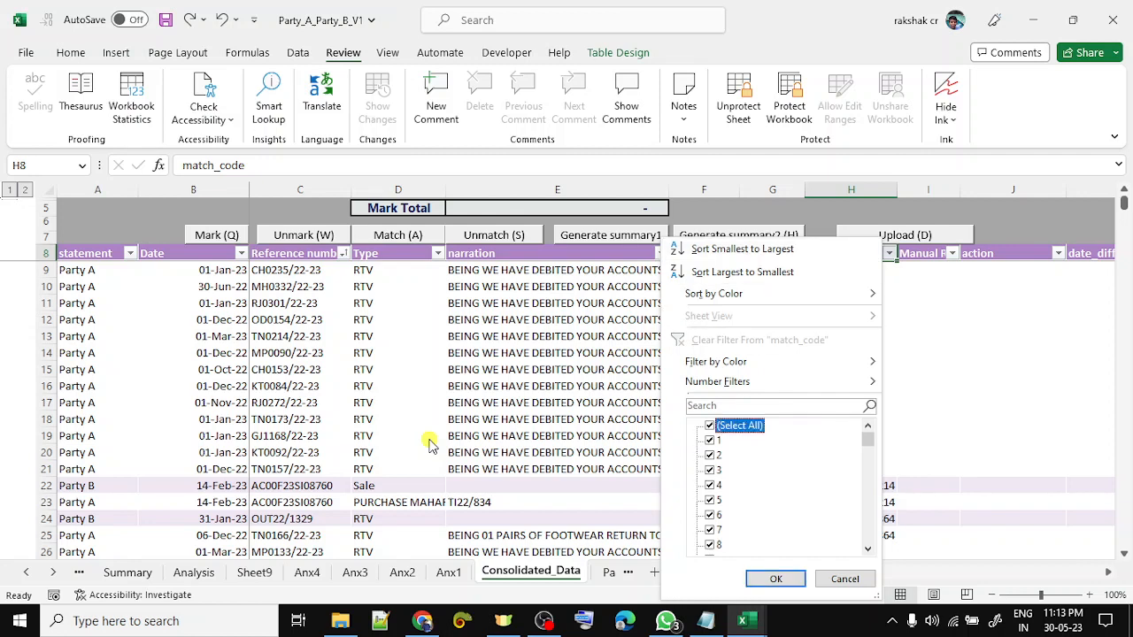
pyautogui.press('space')
pyautogui.press('End')
pyautogui.press('Up')
pyautogui.press('Up')
pyautogui.press('Up')
pyautogui.press('Up')
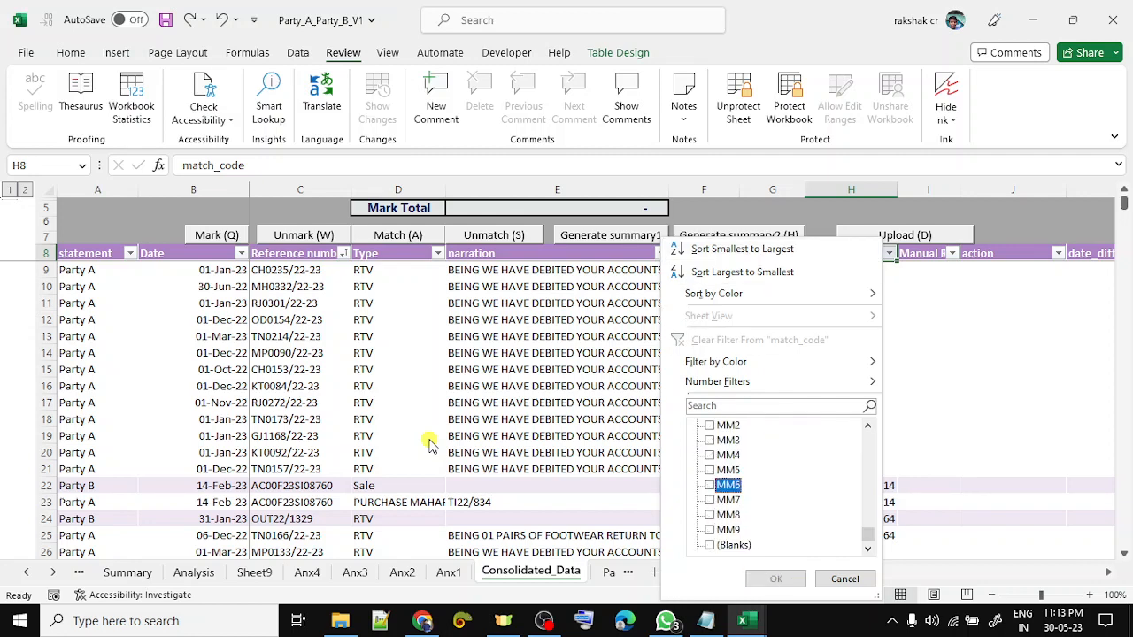
pyautogui.press('Up')
pyautogui.press('space')
pyautogui.press('Return')
# - Select both MM5 invoices and unmatch them, confirming with Yes
pyautogui.press('Down')
pyautogui.press('Left')
pyautogui.press('Left')
pyautogui.press('Left')
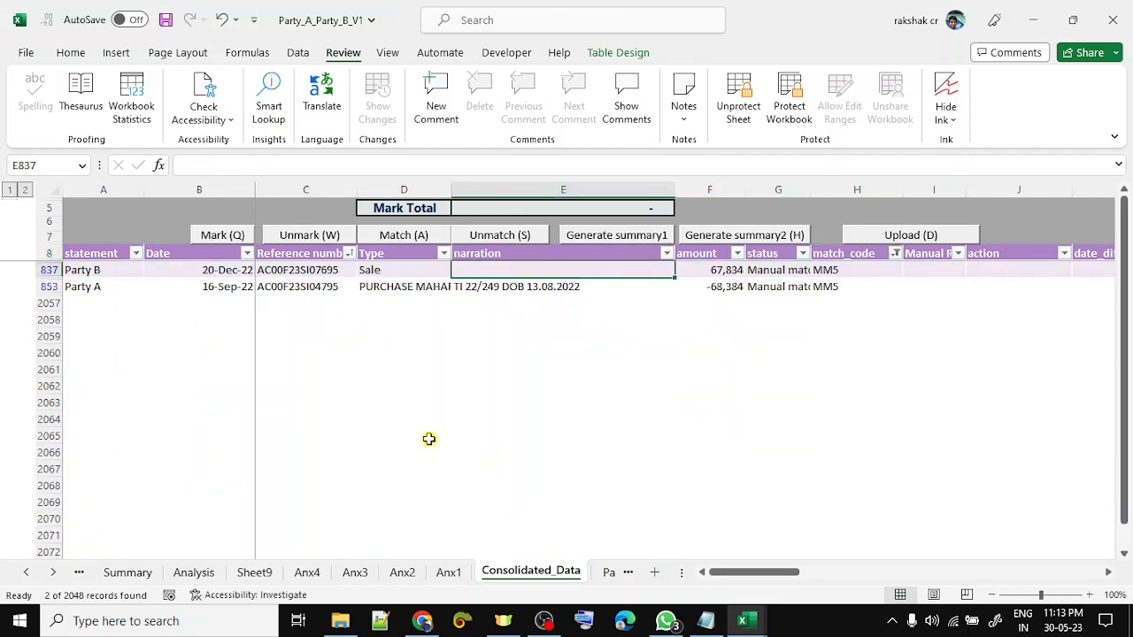
pyautogui.press('Left')
pyautogui.press('Left')
pyautogui.hotkey('shift', 'Down')
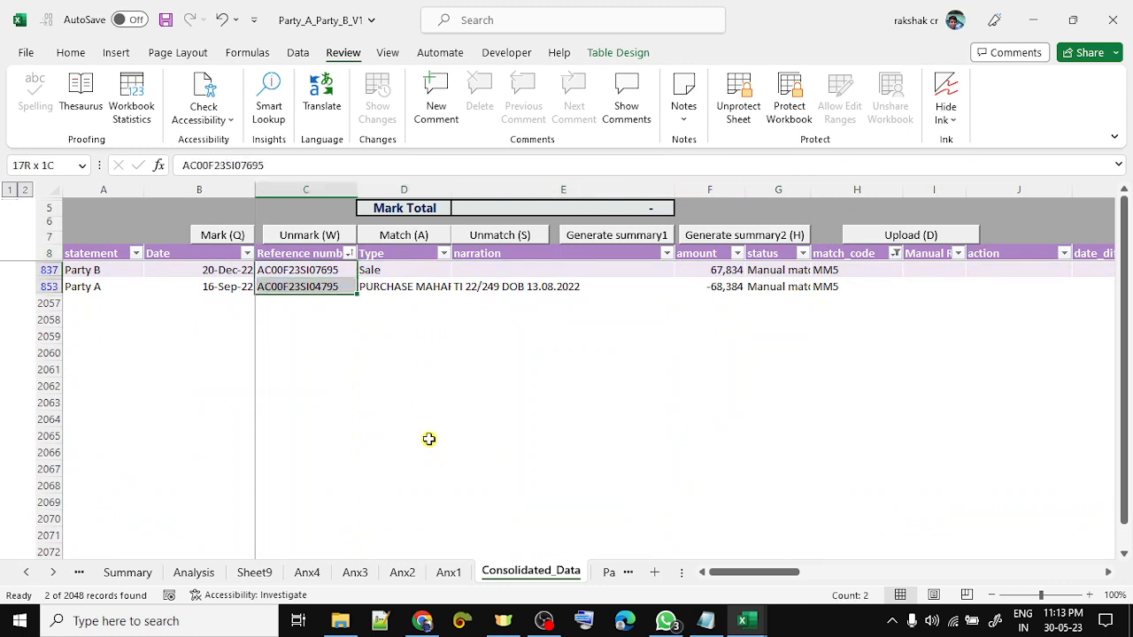
pyautogui.press('Right')
pyautogui.press('Right')
pyautogui.press('Right')
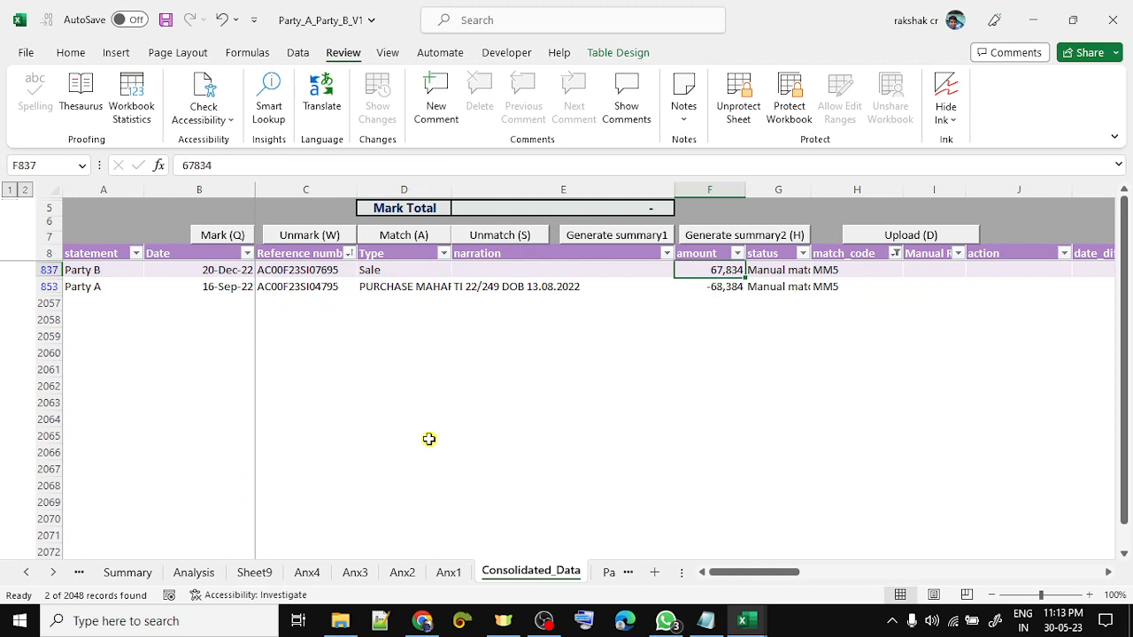
pyautogui.hotkey('ctrl', 'shift', 's')
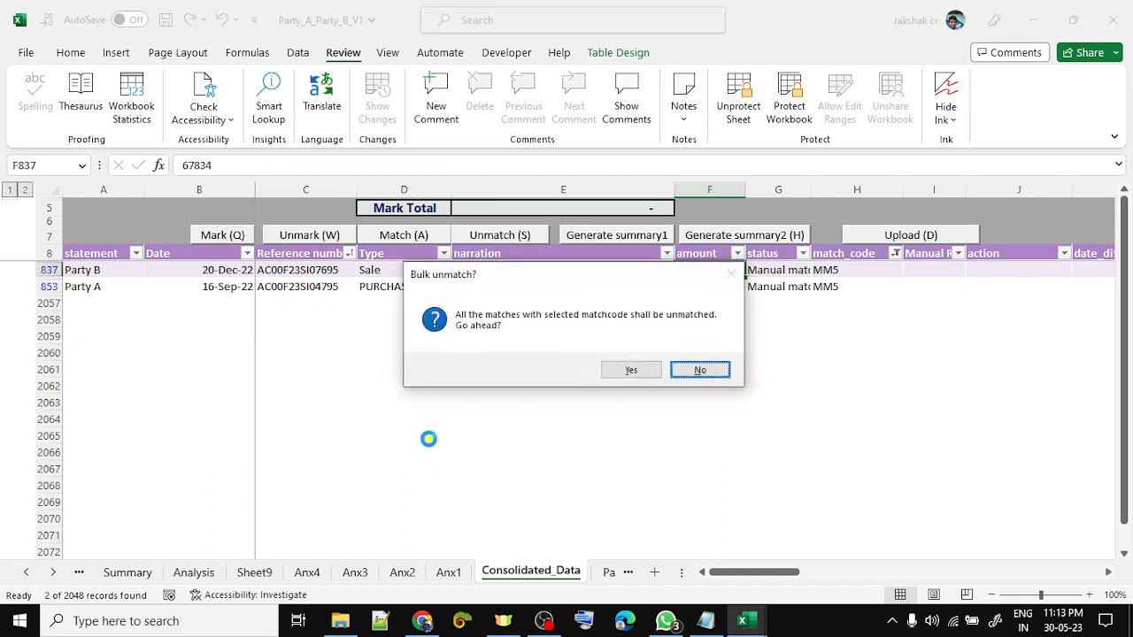
pyautogui.press('Left')
pyautogui.press('Return')
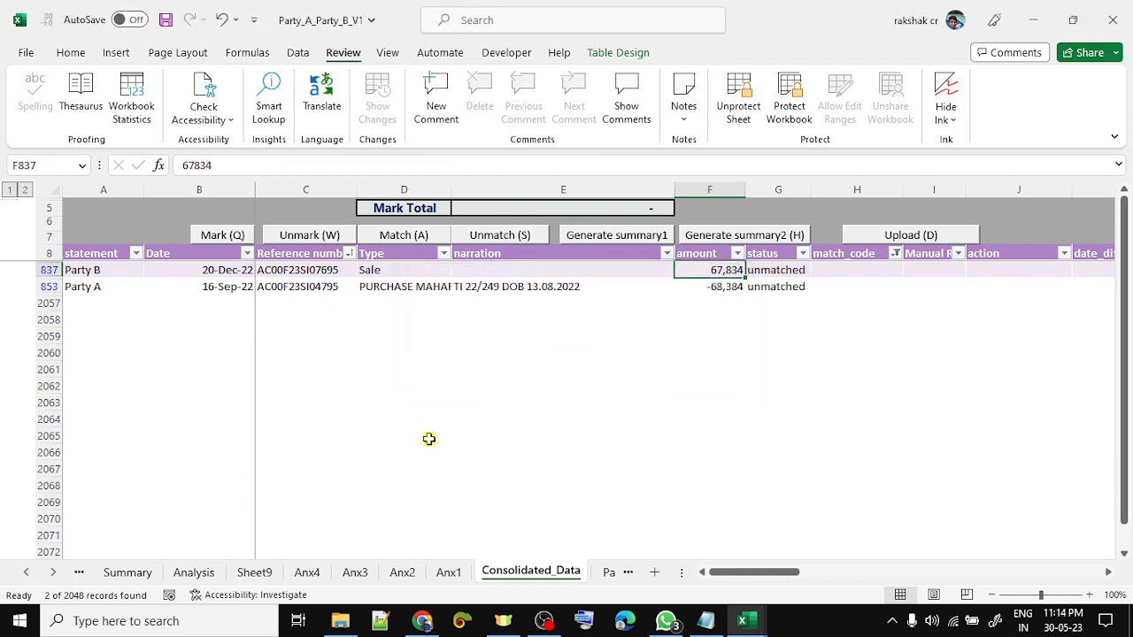
# - Clear the match_code filter and regenerate the summary with Generate summary2
pyautogui.press('Right')
pyautogui.press('Right')
pyautogui.press('Up')
pyautogui.hotkey('alt', 'Down')
pyautogui.press('c')
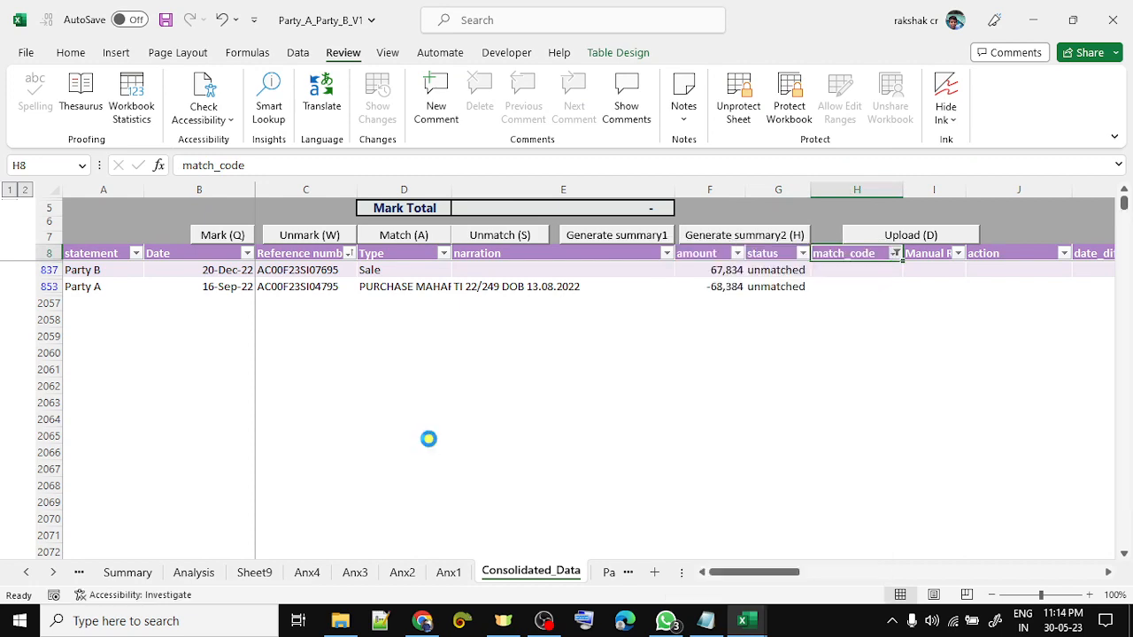
pyautogui.press('Down')
pyautogui.press('Left')
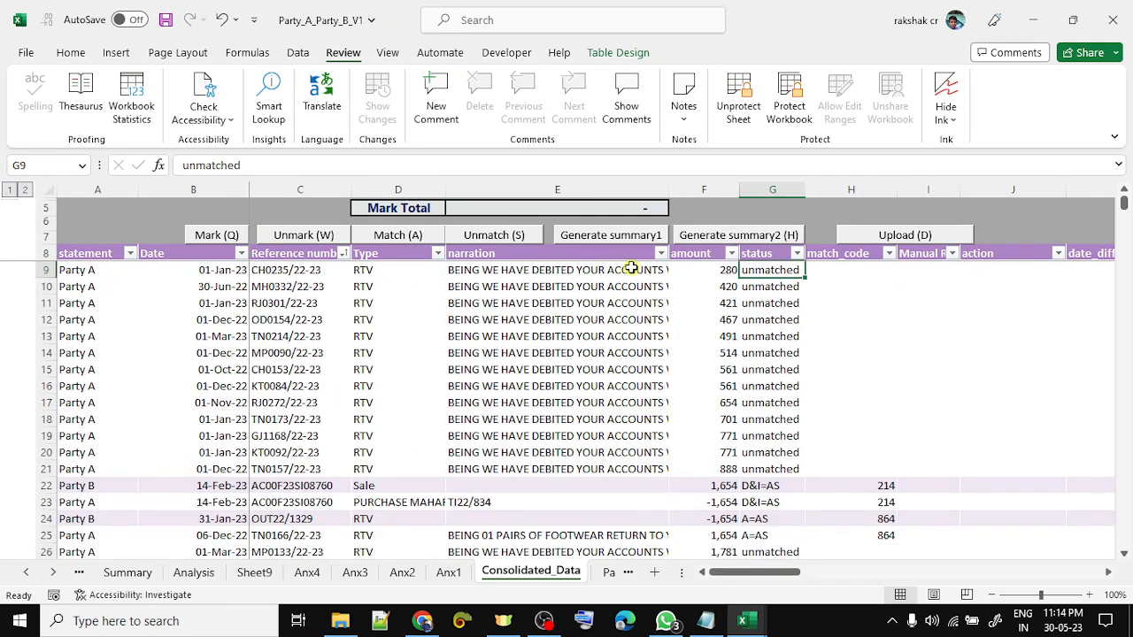
pyautogui.click(701, 236)
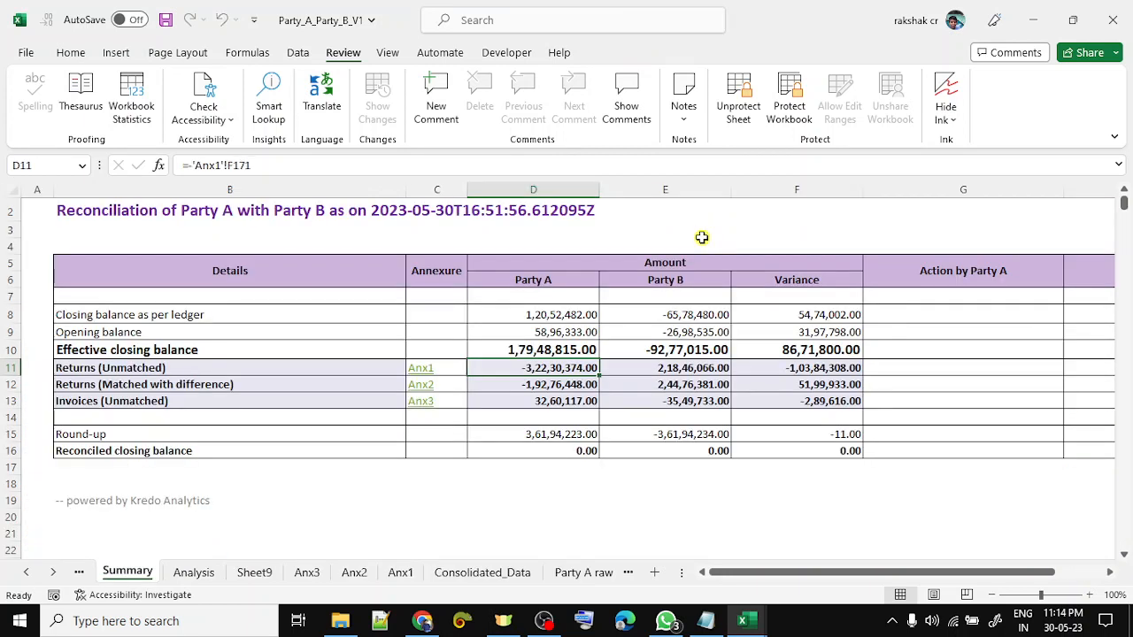
# - Check the Invoices (Unmatched) row and reconciled balances D16:F16, then save the workbook
pyautogui.click(64, 405)
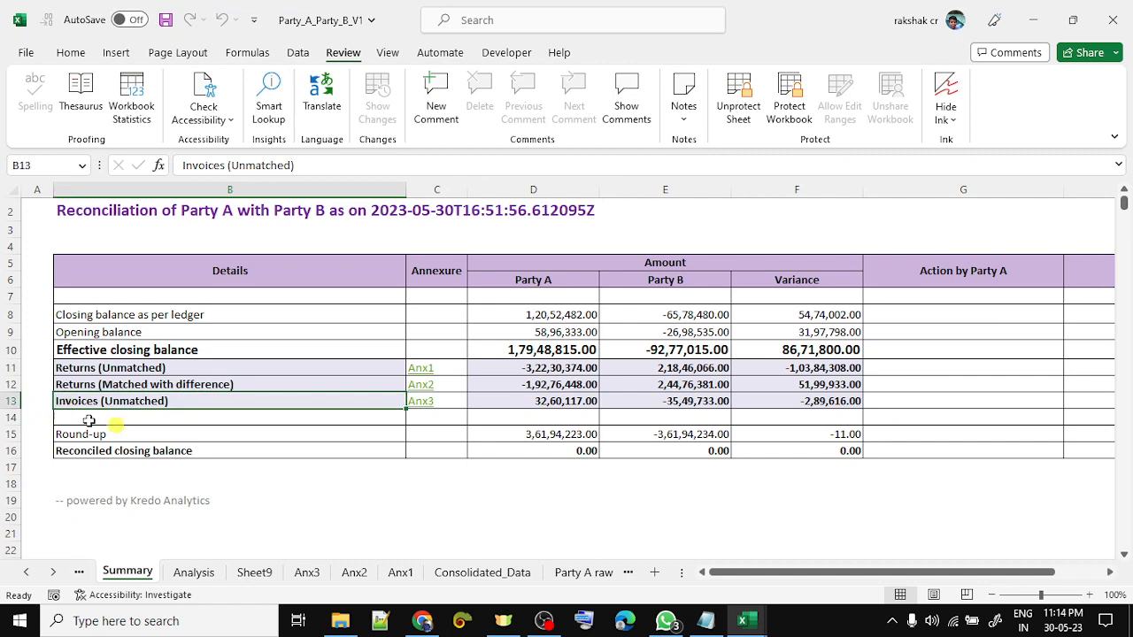
pyautogui.click(553, 453)
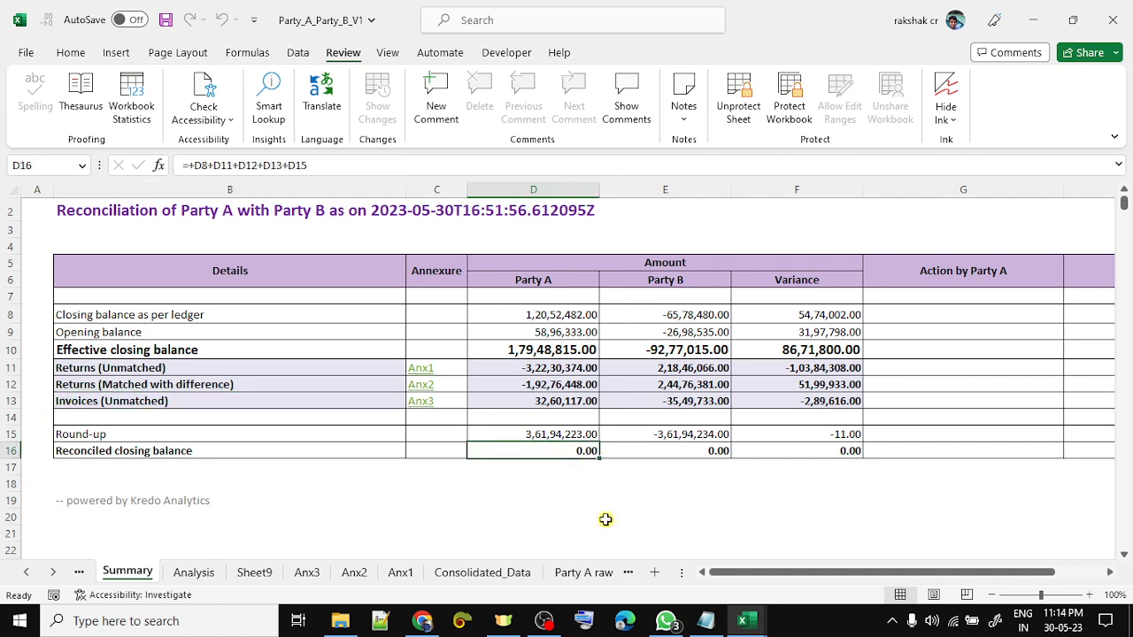
pyautogui.hotkey('shift', 'Right')
pyautogui.hotkey('shift', 'Right')
pyautogui.press('Up')
pyautogui.press('Up')
pyautogui.press('Up')
pyautogui.press('Up')
pyautogui.press('Up')
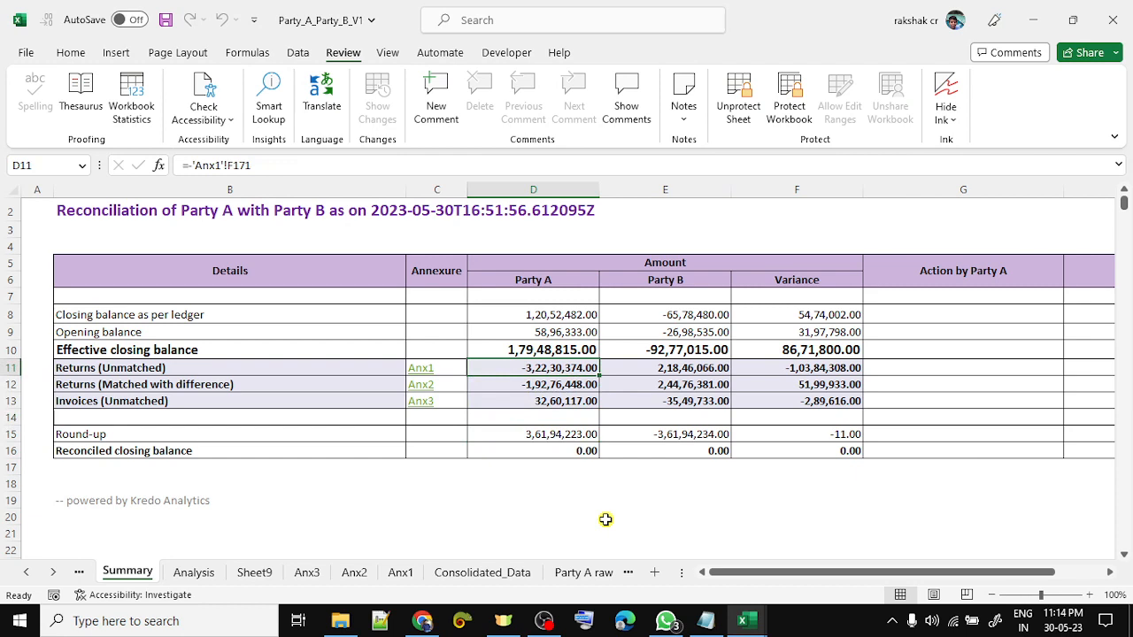
pyautogui.hotkey('ctrl', 's')
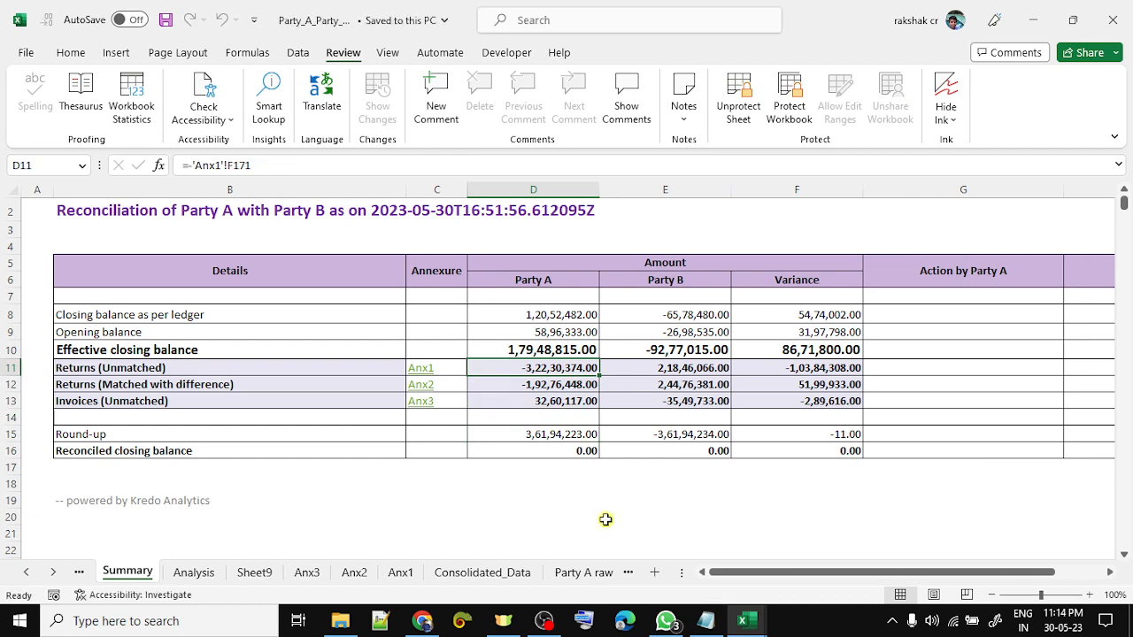
# - Review the balances in D8:F10 and the variance figures in F10:F13
pyautogui.press('Up')
pyautogui.press('Up')
pyautogui.press('Down')
pyautogui.hotkey('shift', 'Right')
pyautogui.hotkey('shift', 'Right')
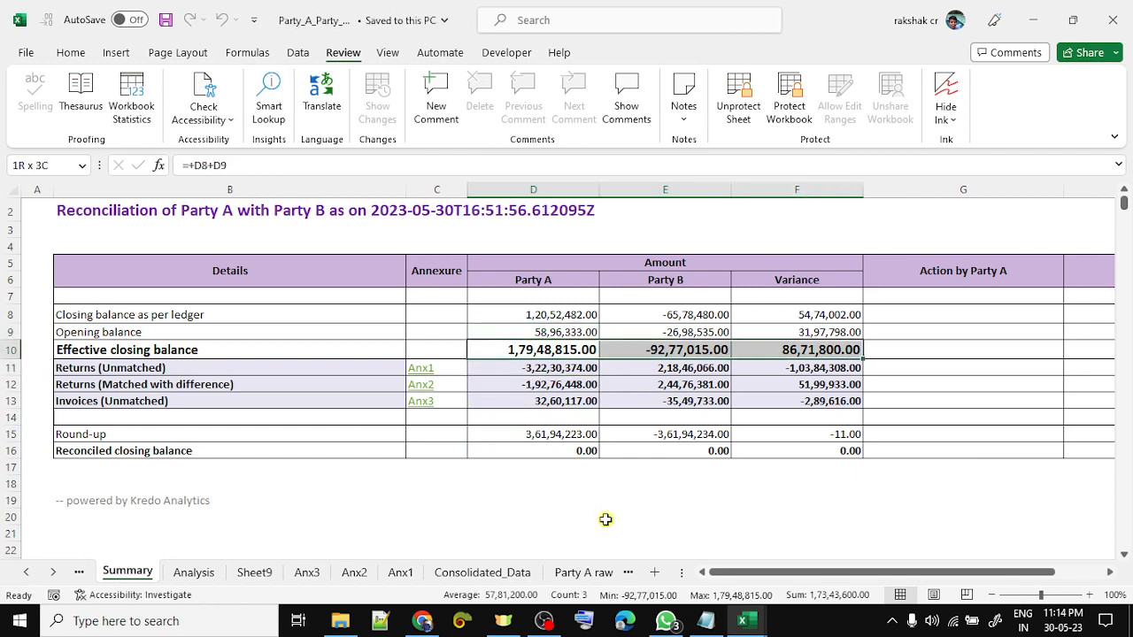
pyautogui.hotkey('shift', 'Up')
pyautogui.hotkey('shift', 'Up')
pyautogui.press('Right')
pyautogui.press('Right')
pyautogui.press('Down')
pyautogui.press('Up')
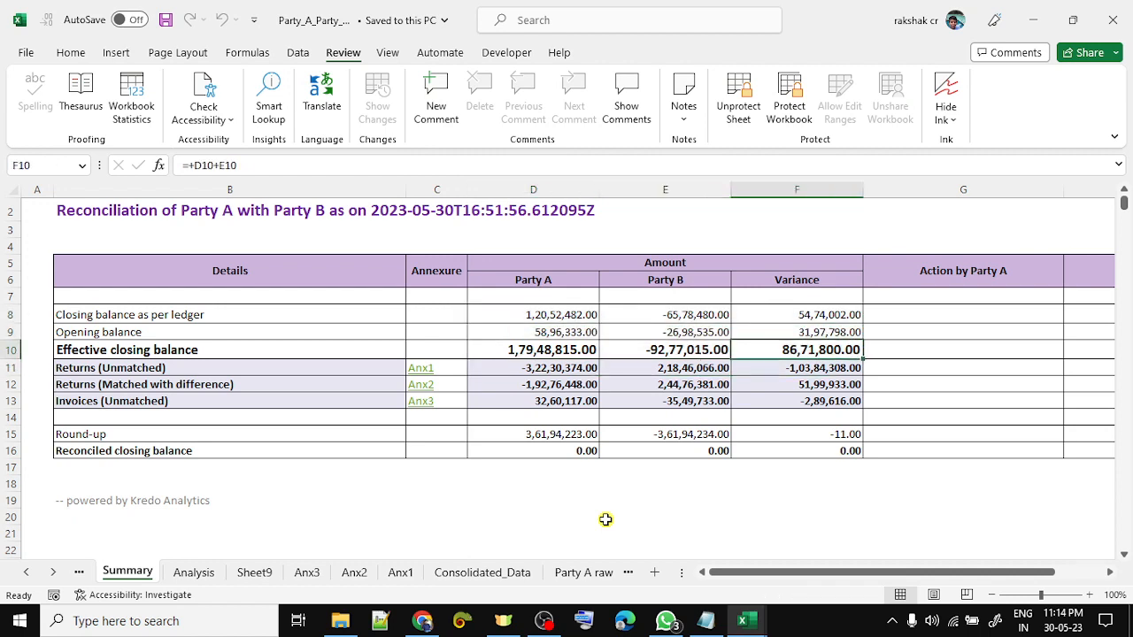
pyautogui.hotkey('shift', 'Down')
pyautogui.hotkey('shift', 'Down')
pyautogui.hotkey('shift', 'Down')
pyautogui.press('Up')
pyautogui.press('Up')
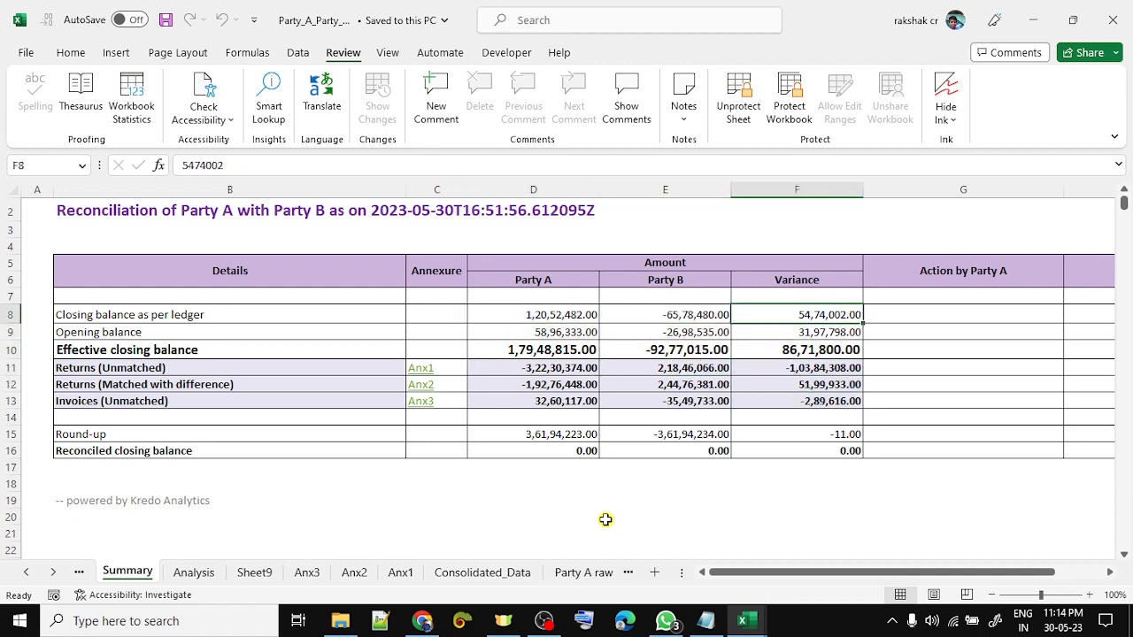
pyautogui.press('Down')
pyautogui.press('Down')
pyautogui.press('Down')
pyautogui.hotkey('shift', 'Down')
pyautogui.hotkey('shift', 'Down')
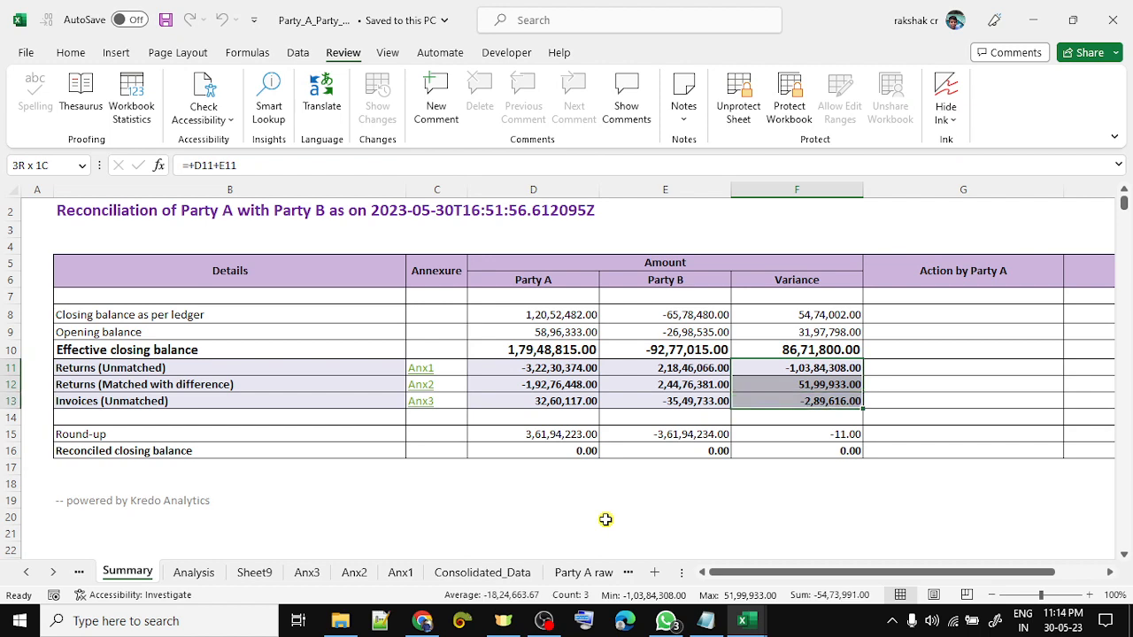
# - Check the F8 ledger variance, F15 round-up and F16 formula, then close the workbook
pyautogui.keyDown('ctrl'); pyautogui.click(804, 315); pyautogui.keyUp('ctrl')
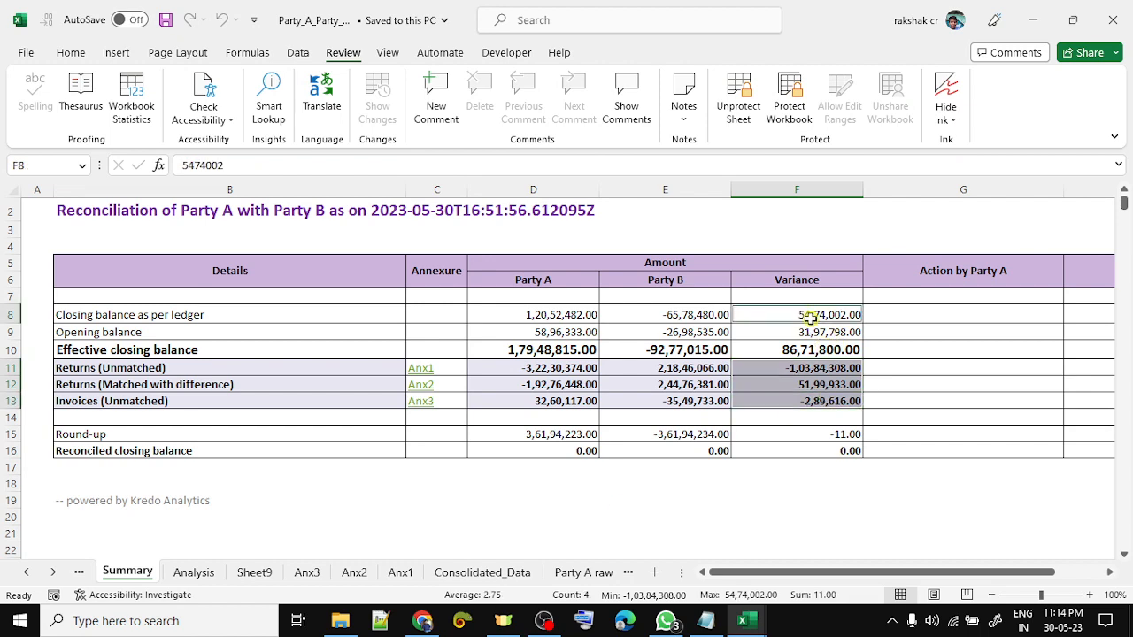
pyautogui.keyDown('ctrl'); pyautogui.click(824, 434); pyautogui.keyUp('ctrl')
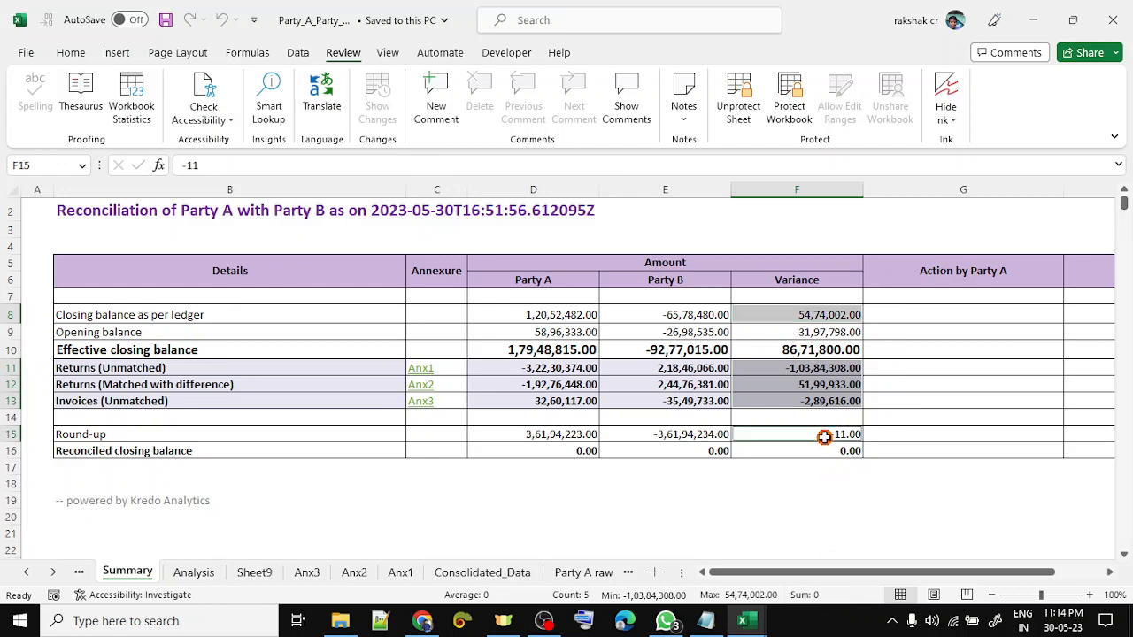
pyautogui.click(778, 451)
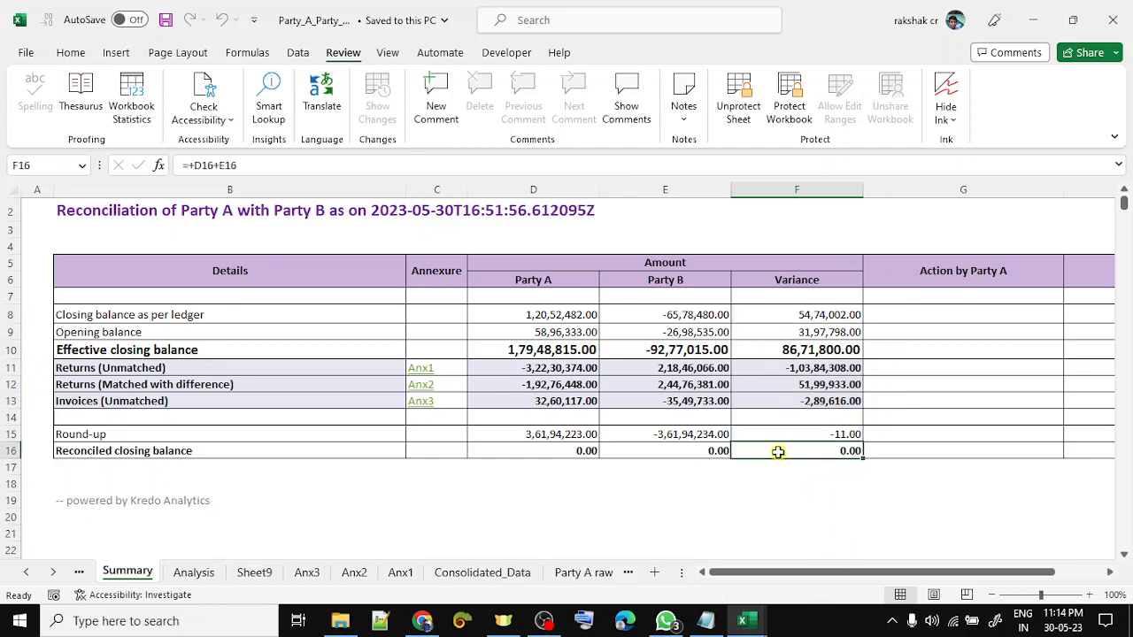
pyautogui.click(448, 515)
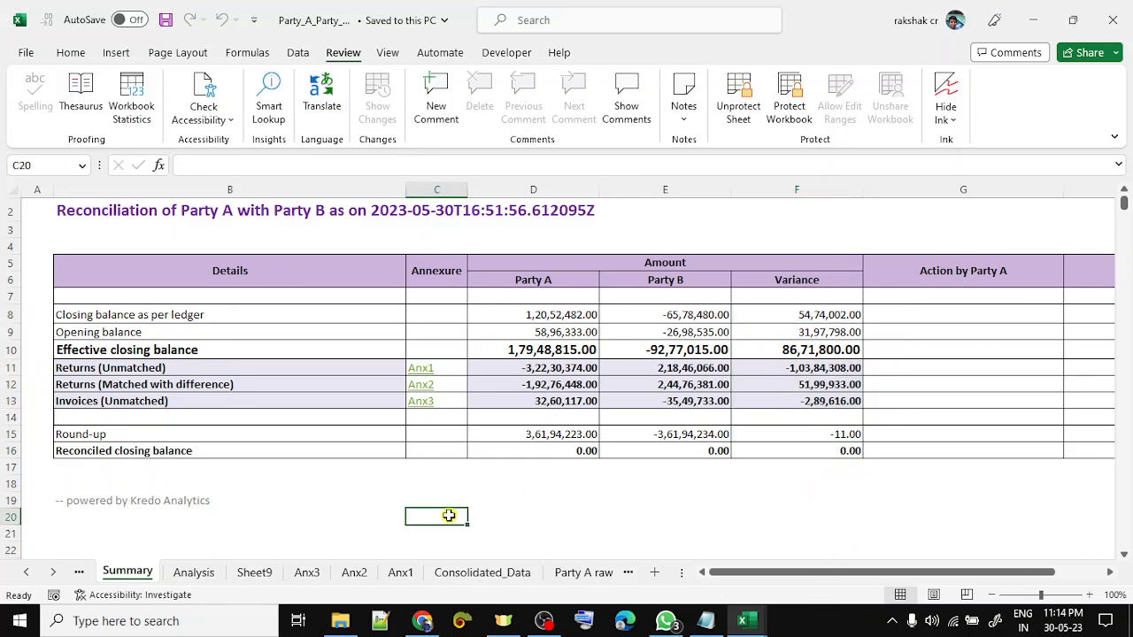
pyautogui.click(576, 372)
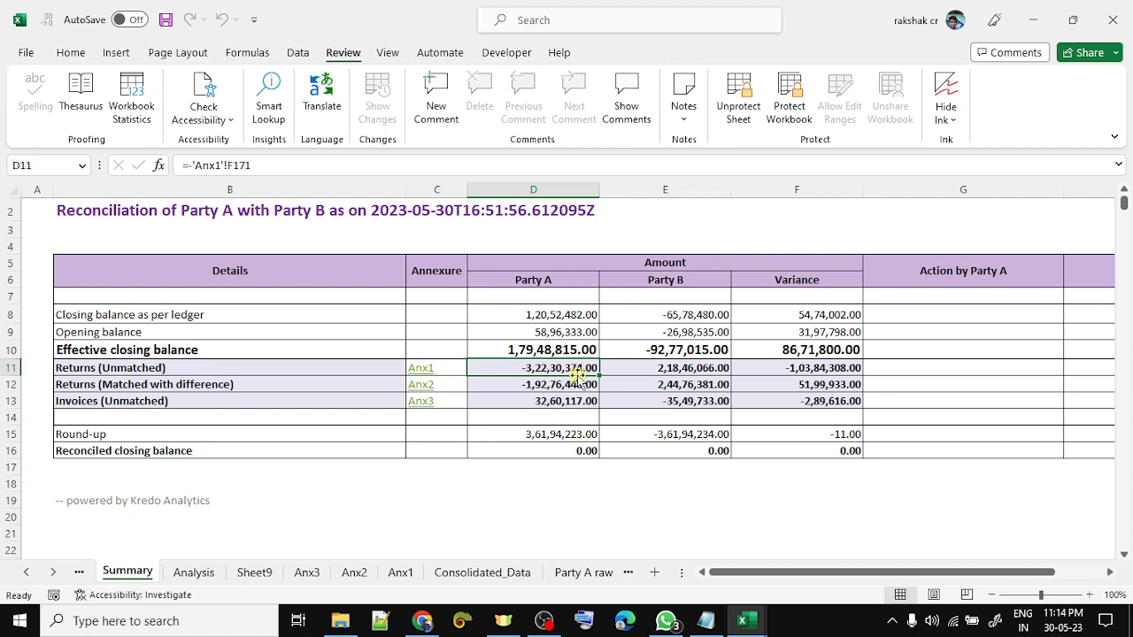
pyautogui.click(1112, 19)
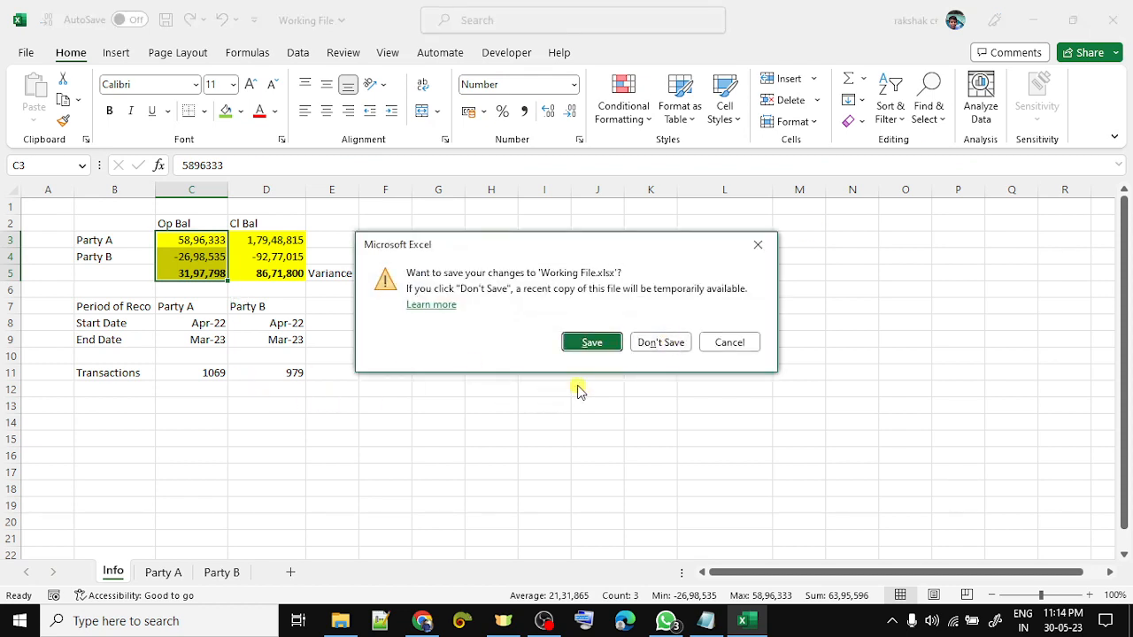
# - Discard the Working File's unsaved changes with Don't Save
pyautogui.click(683, 342)
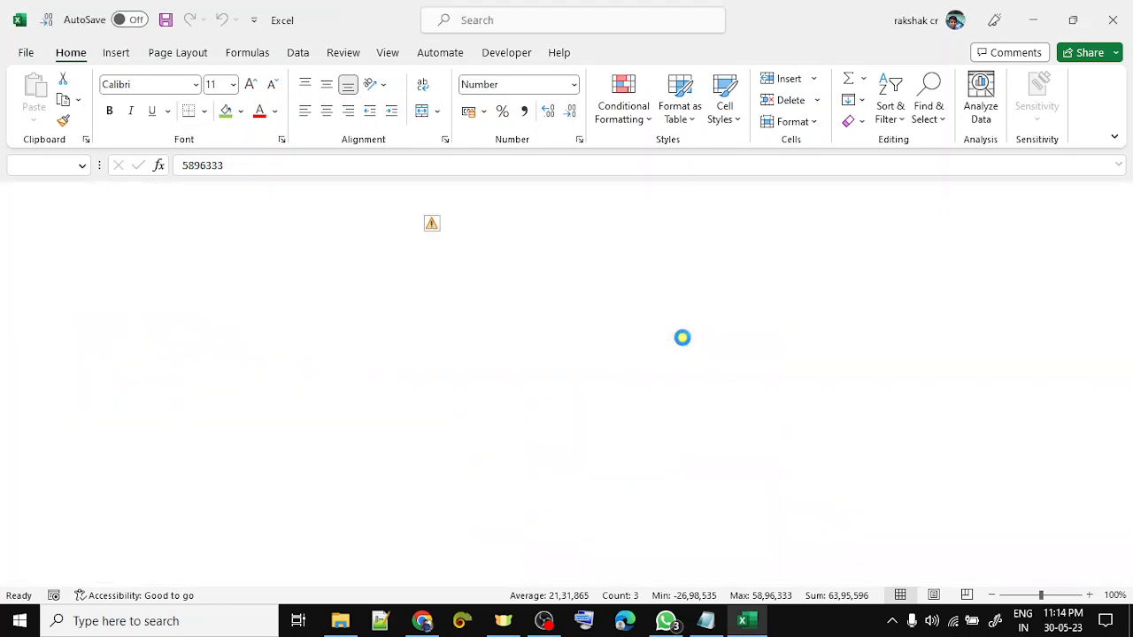
pyautogui.rightClick(372, 290)
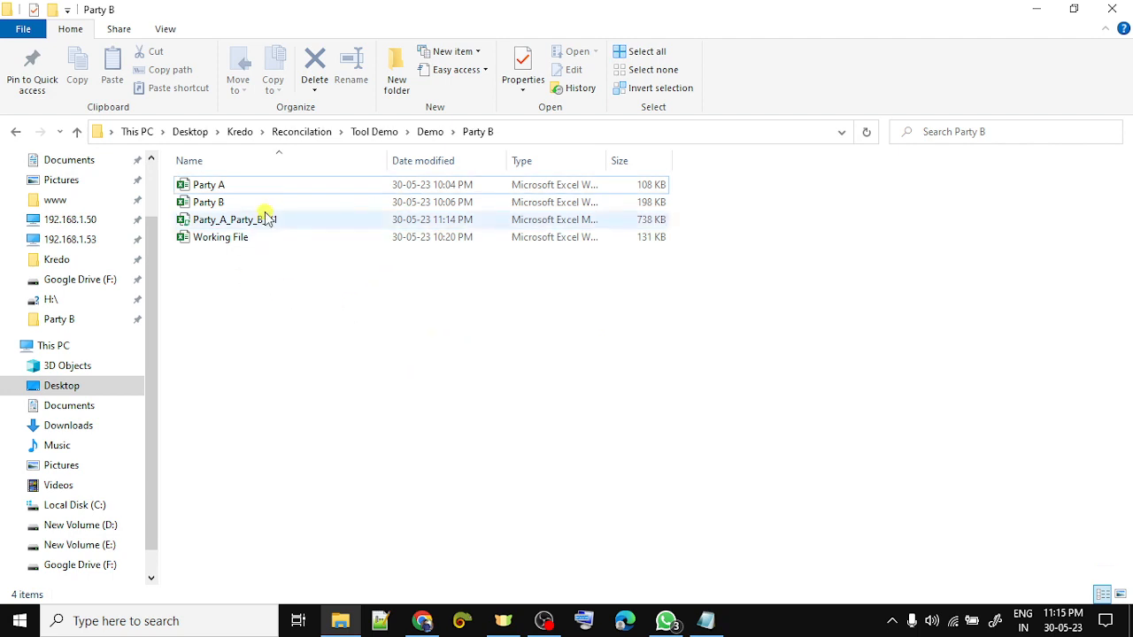
pyautogui.click(469, 202)
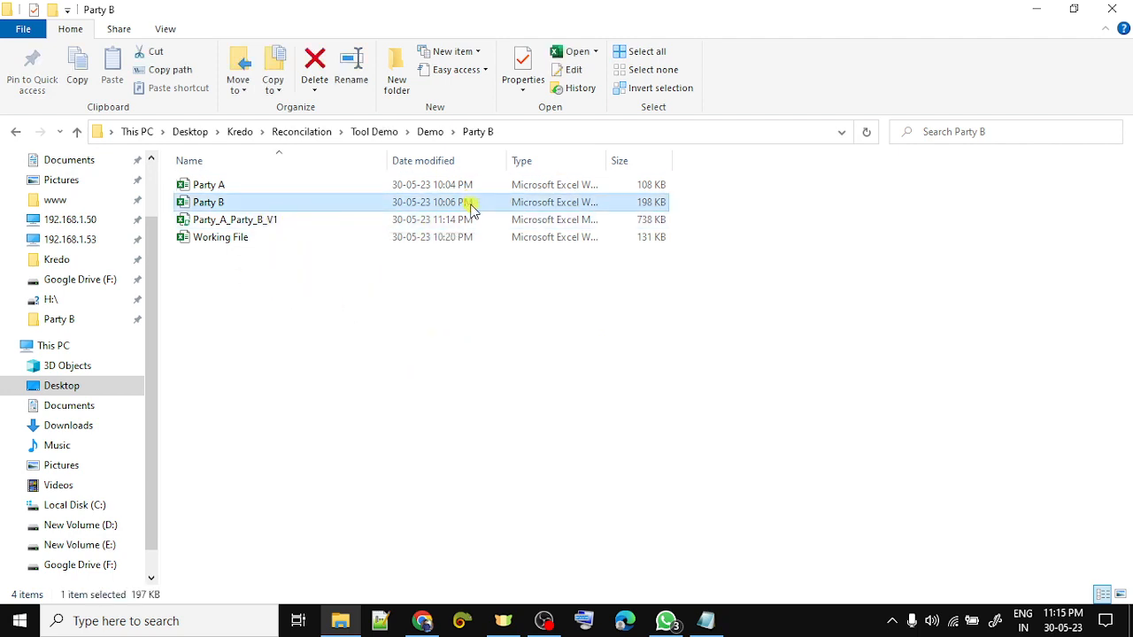
pyautogui.click(471, 219)
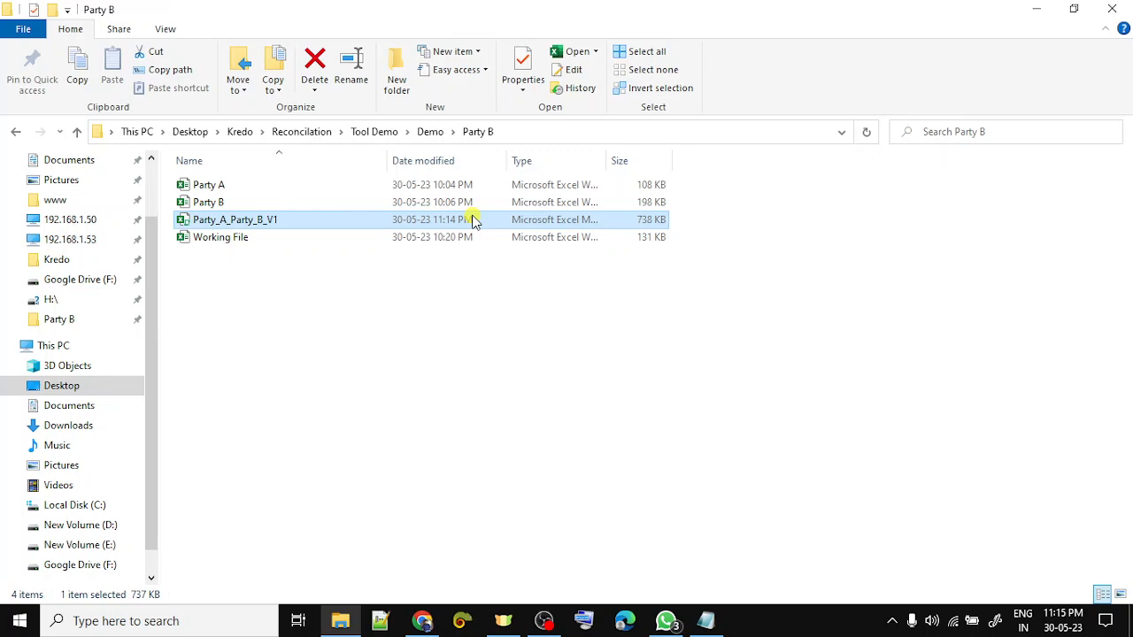
pyautogui.hotkey('alt', 'Tab')
pyautogui.hotkey('alt', 'Tab')
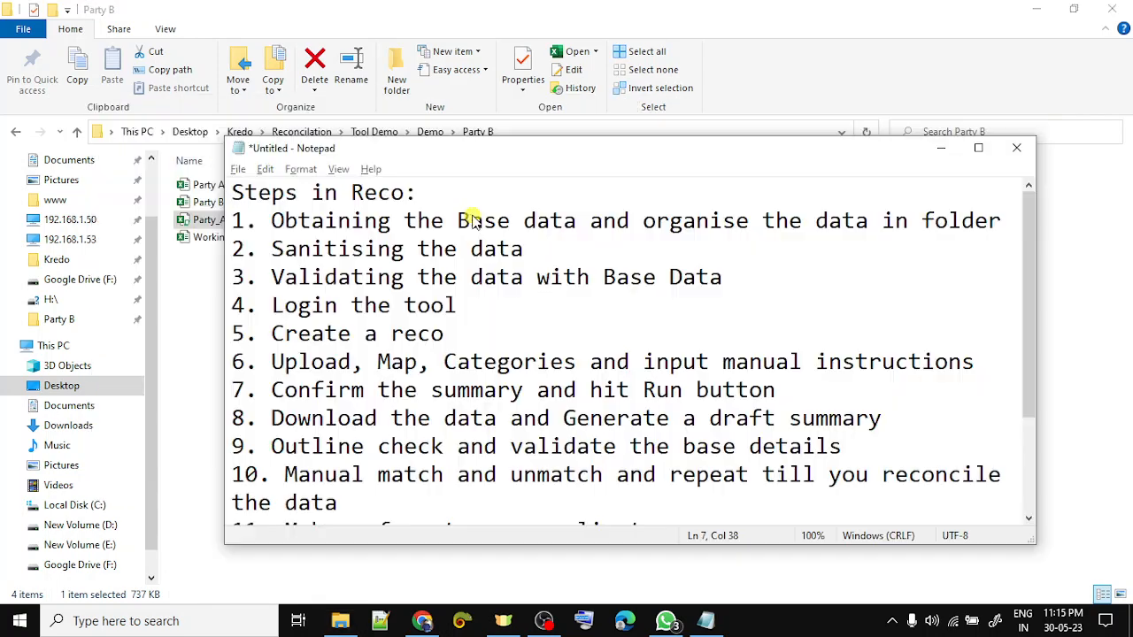
# - Highlight steps 5 to 9 of the Steps in Reco list while reading them
pyautogui.moveTo(297, 340); pyautogui.dragTo(417, 336)
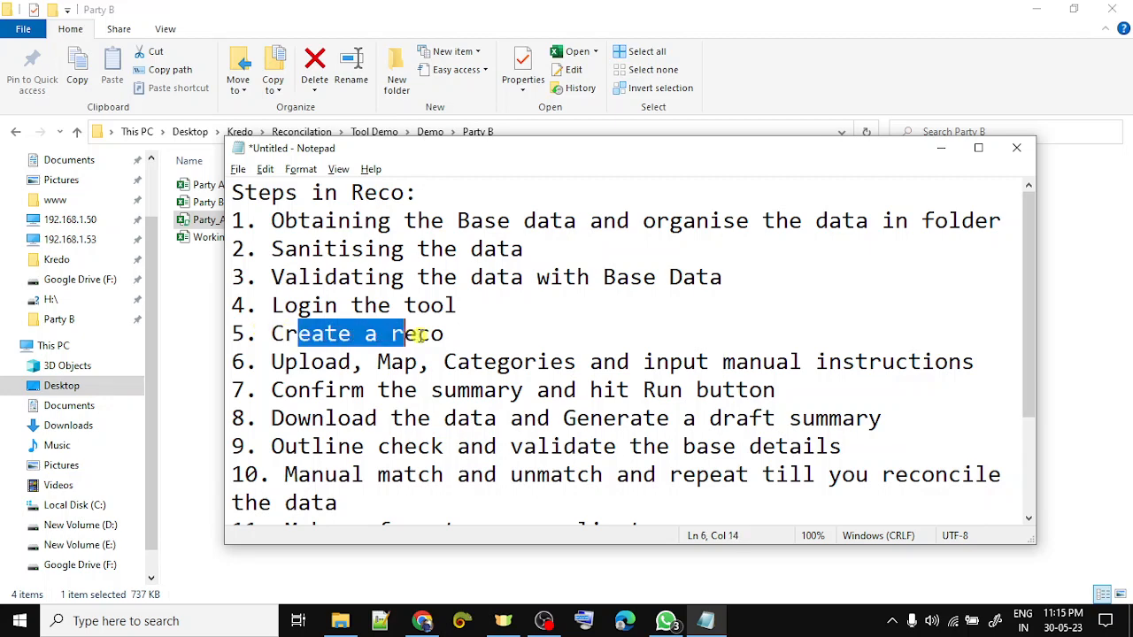
pyautogui.moveTo(324, 368); pyautogui.dragTo(611, 390)
pyautogui.moveTo(418, 417); pyautogui.dragTo(470, 417)
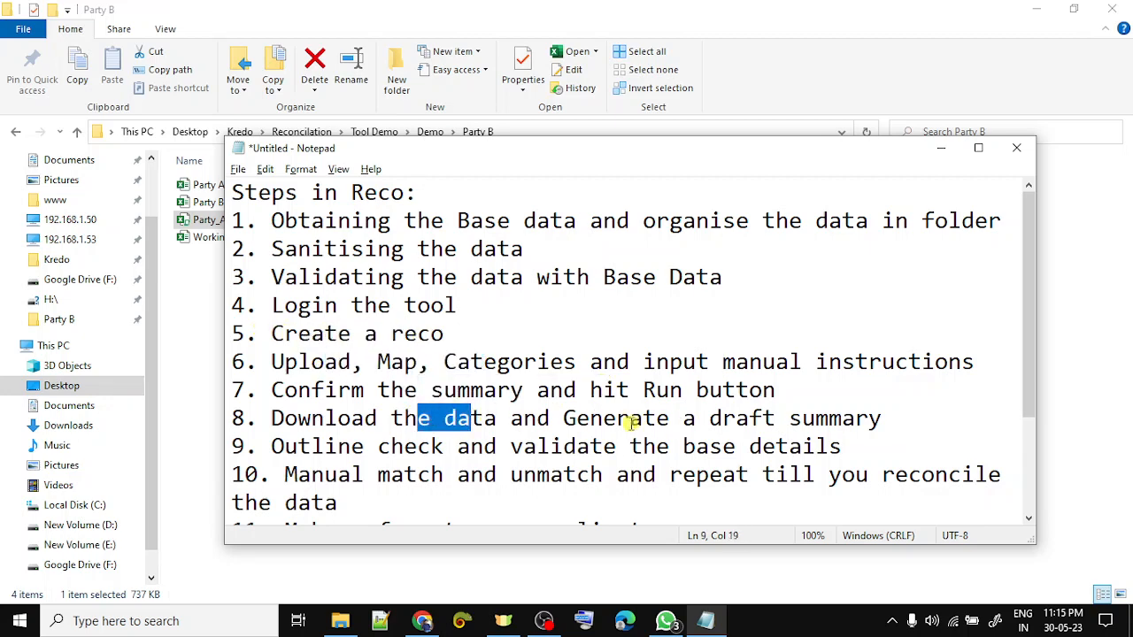
pyautogui.moveTo(629, 418); pyautogui.dragTo(671, 418)
pyautogui.moveTo(333, 446); pyautogui.dragTo(470, 446)
pyautogui.moveTo(670, 446); pyautogui.dragTo(676, 449)
pyautogui.click(470, 477)
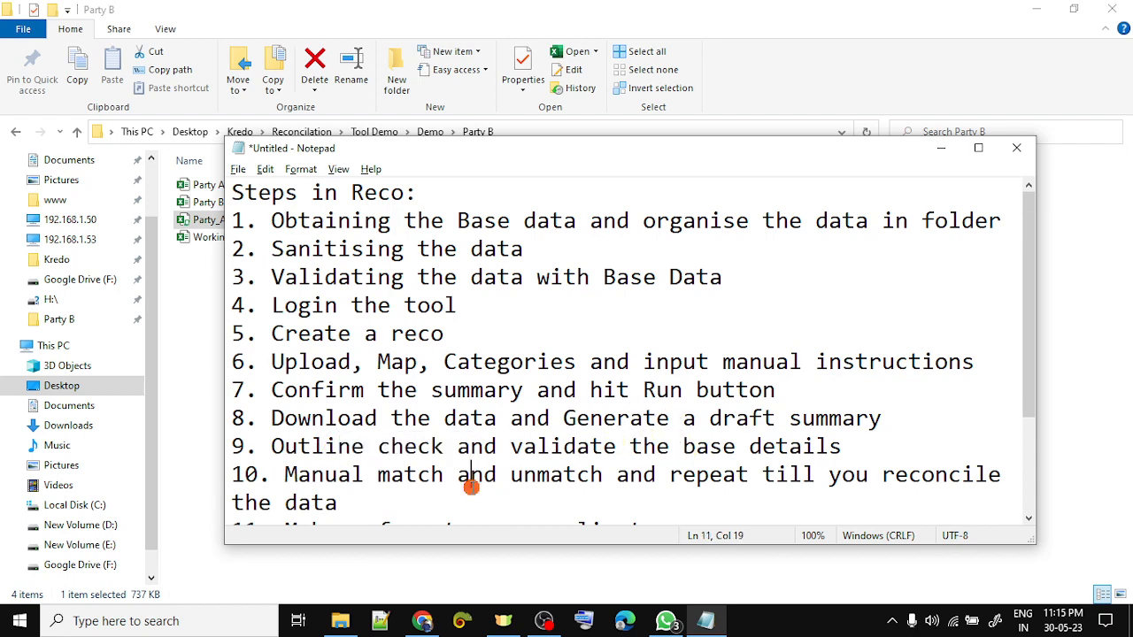
pyautogui.scroll(-1, 629, 485)
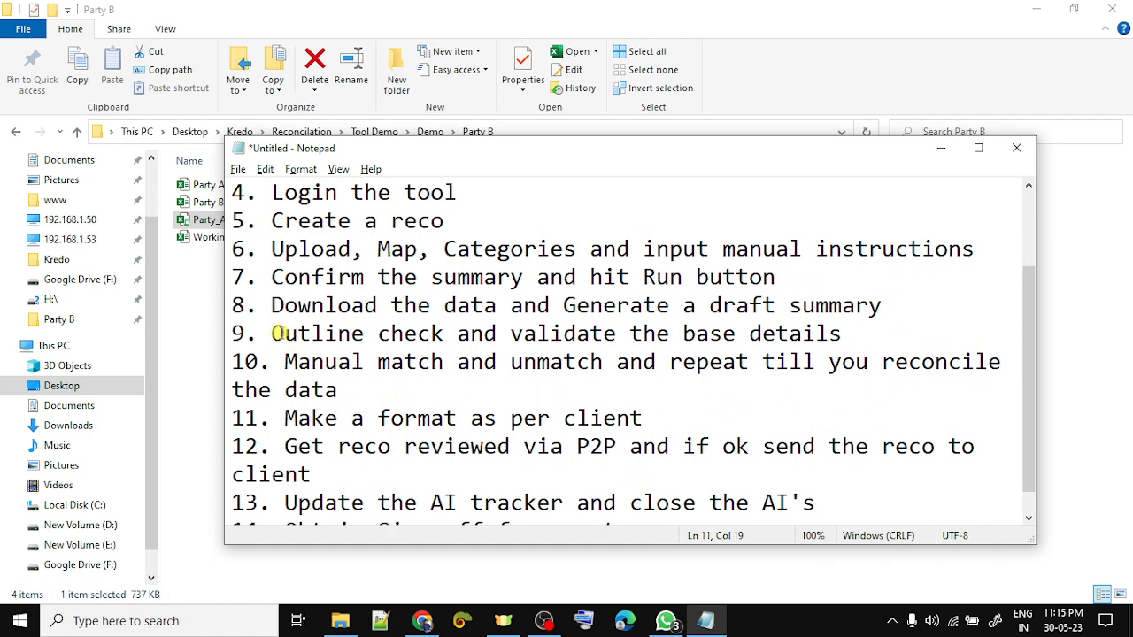
# - Maximize Notepad and read through steps 10 to 12, then return to the browser
pyautogui.click(977, 148)
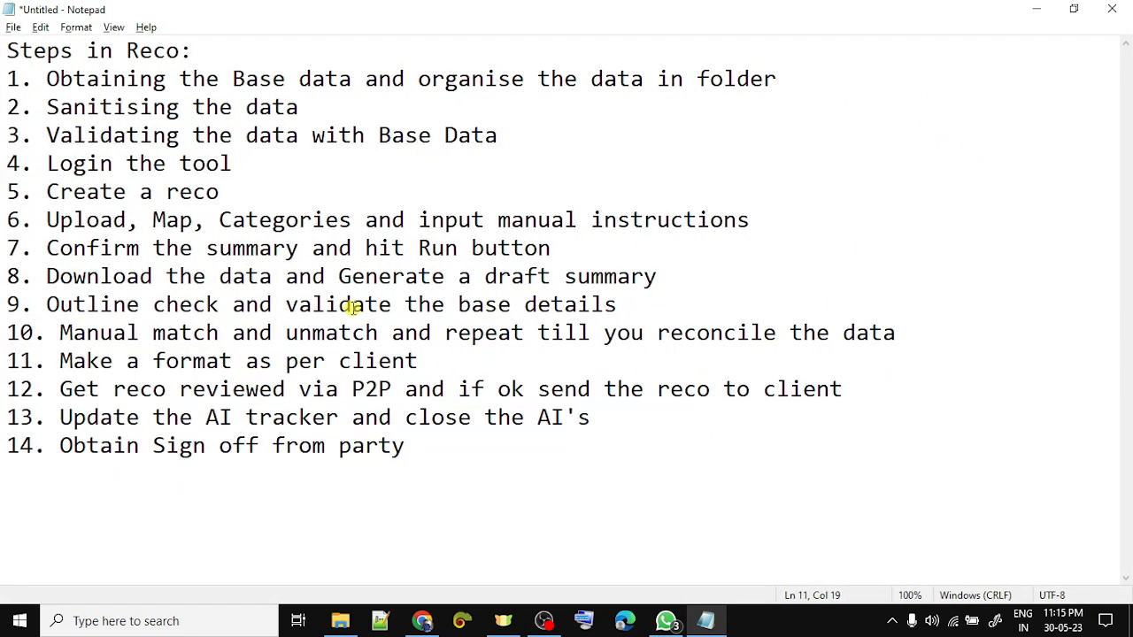
pyautogui.click(66, 332)
pyautogui.moveTo(65, 331); pyautogui.dragTo(670, 346)
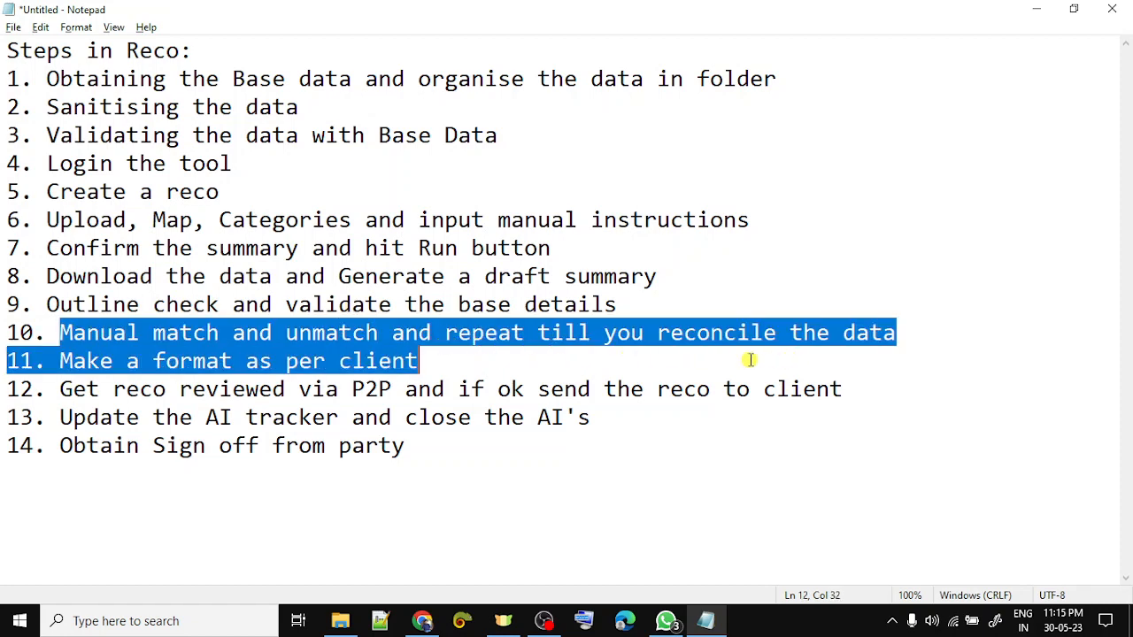
pyautogui.click(867, 331)
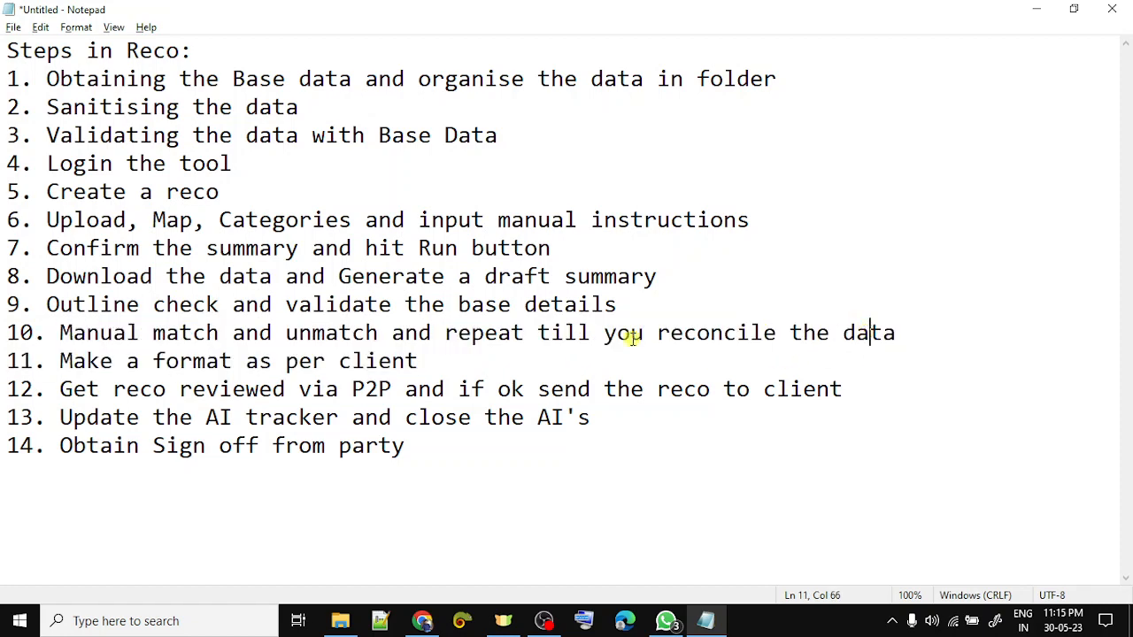
pyautogui.moveTo(418, 360); pyautogui.dragTo(64, 362)
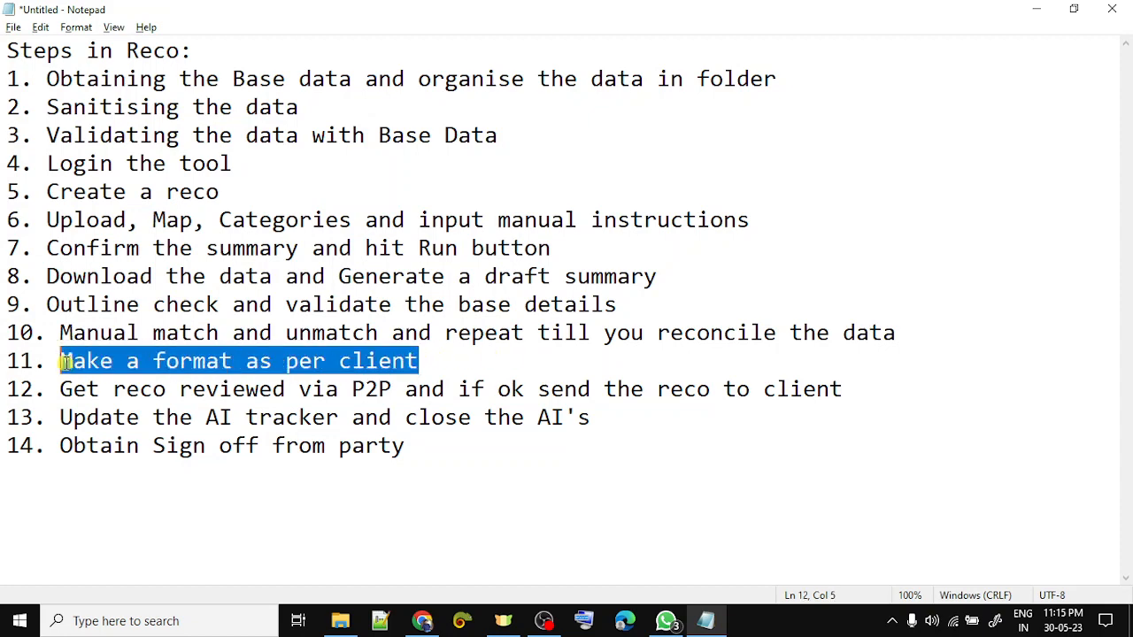
pyautogui.click(63, 390)
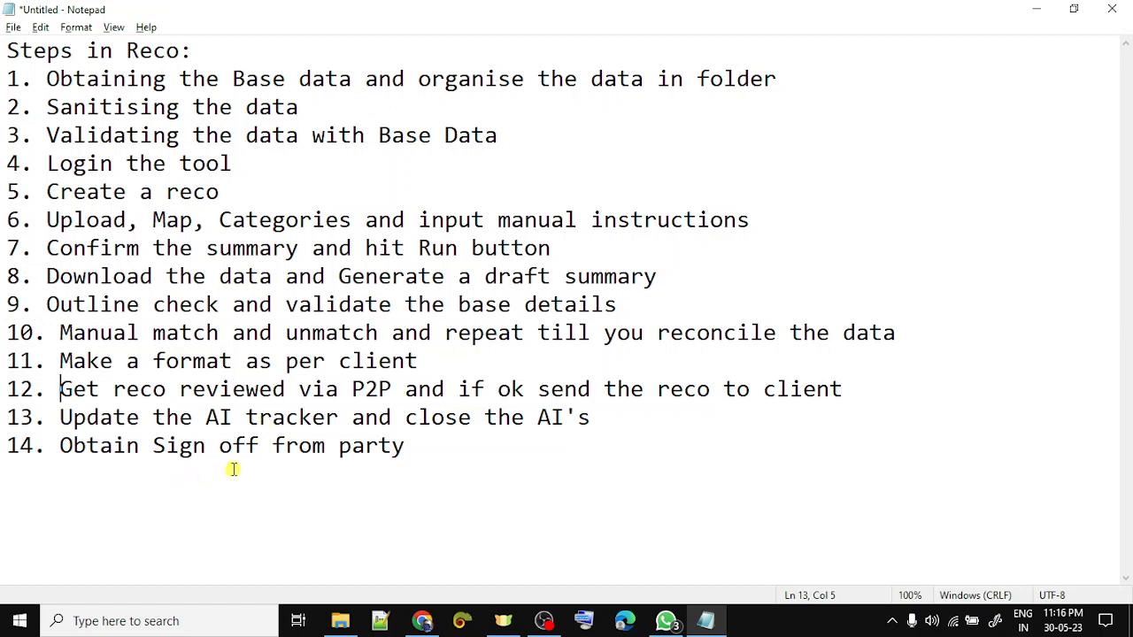
pyautogui.hotkey('alt', 'Tab')
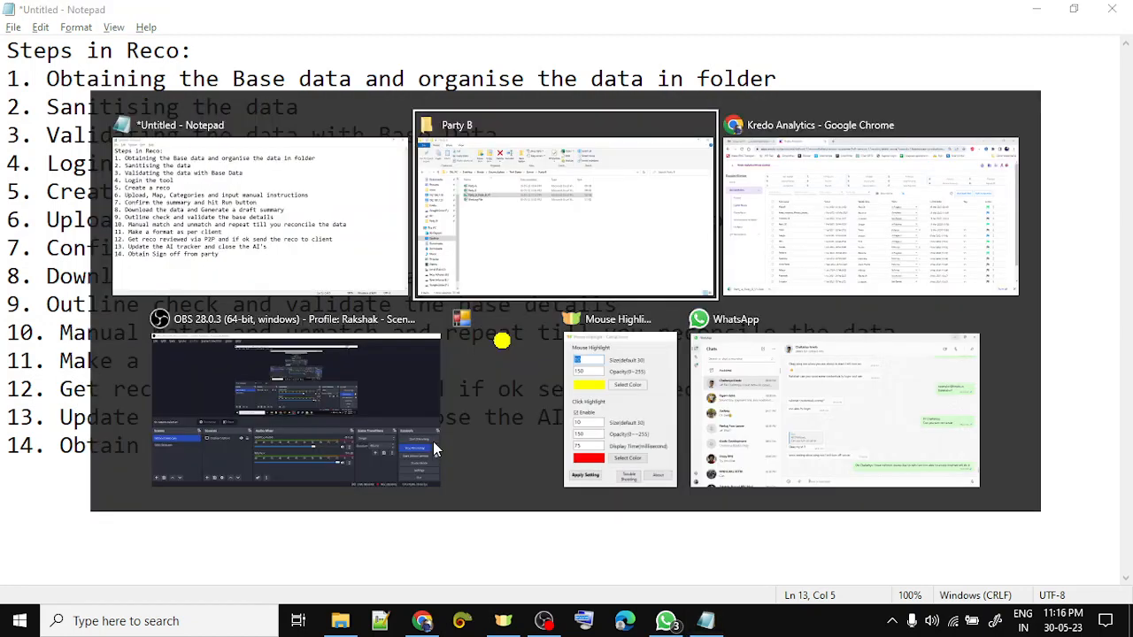
# - Open the Party B reconciliation and open Latest Recos in a new browser tab
pyautogui.hotkey('alt', 'Tab')
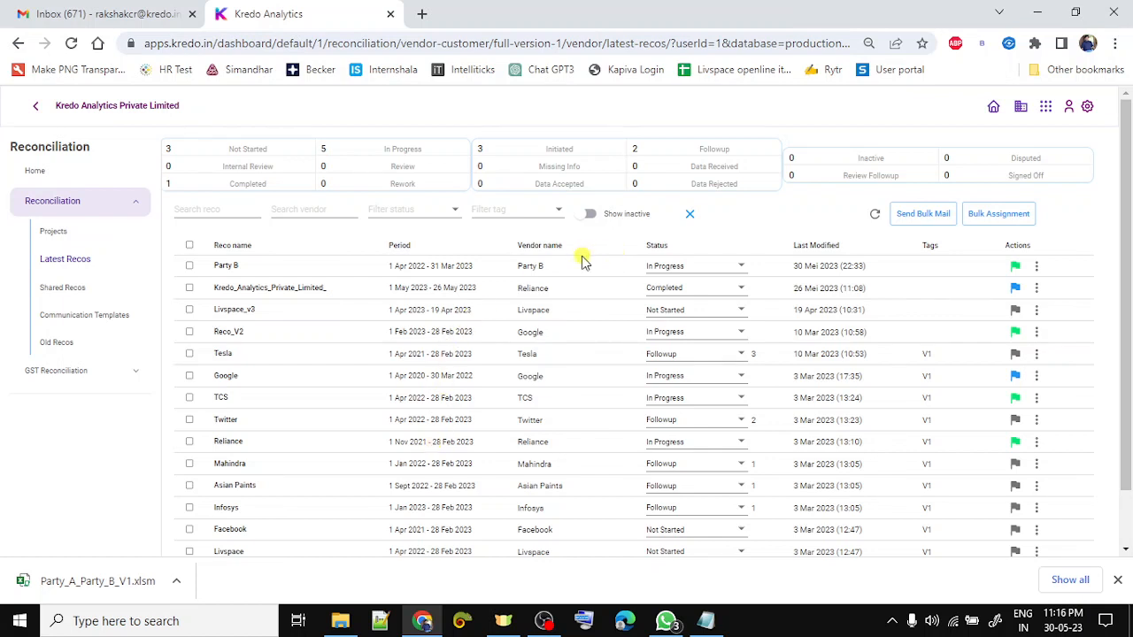
pyautogui.click(225, 267)
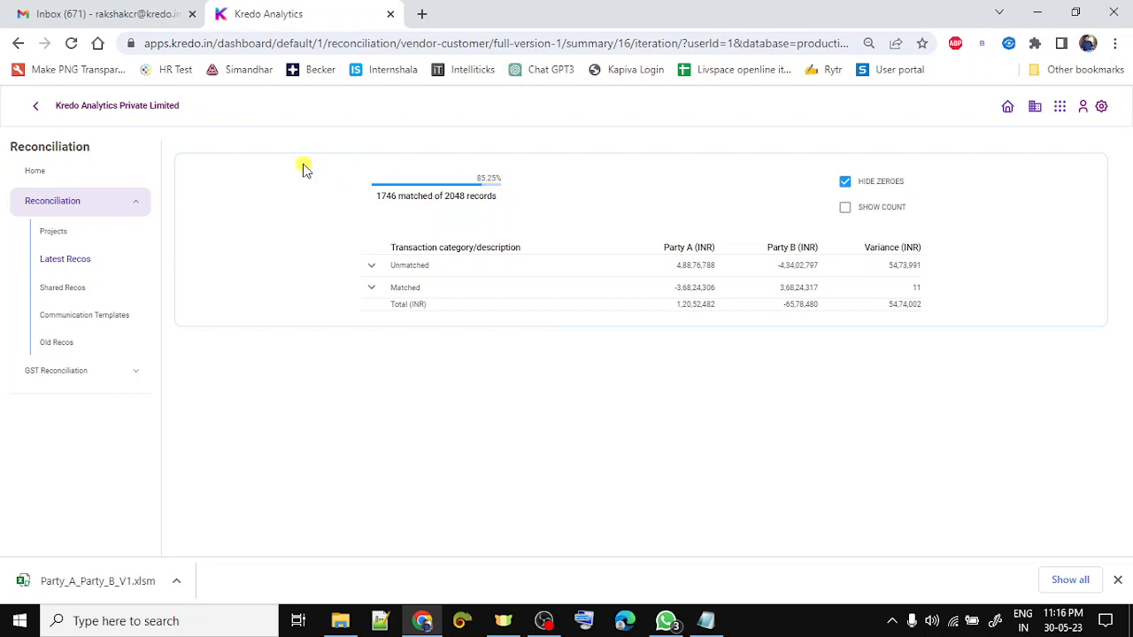
pyautogui.click(71, 257)
pyautogui.rightClick(70, 257)
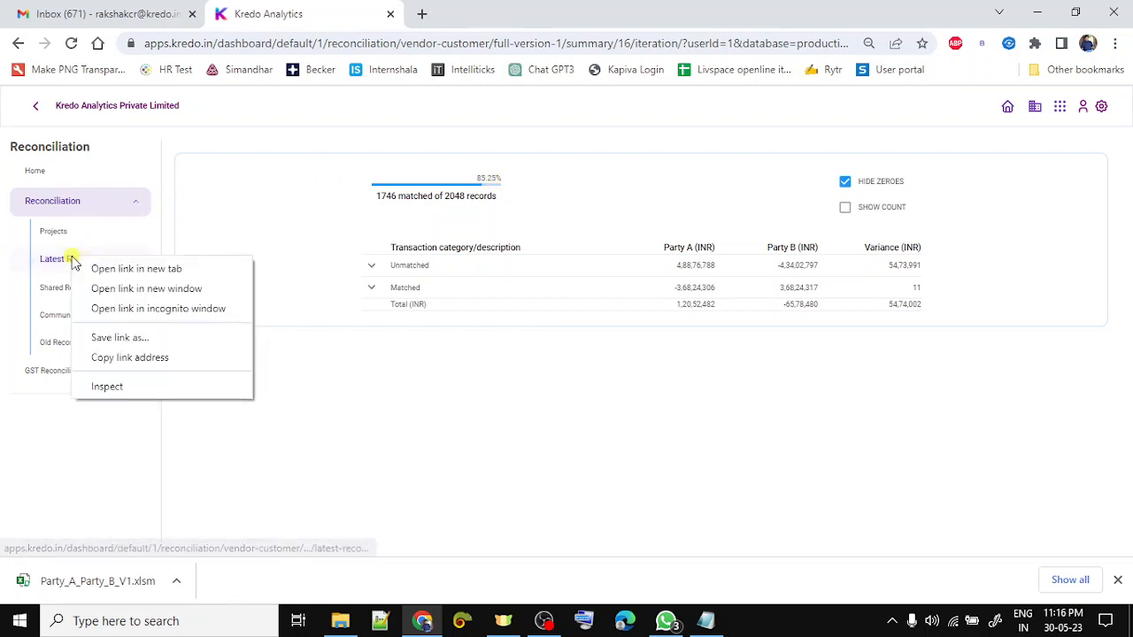
pyautogui.click(102, 267)
pyautogui.hotkey('alt', 'Tab')
pyautogui.hotkey('alt', 'Tab')
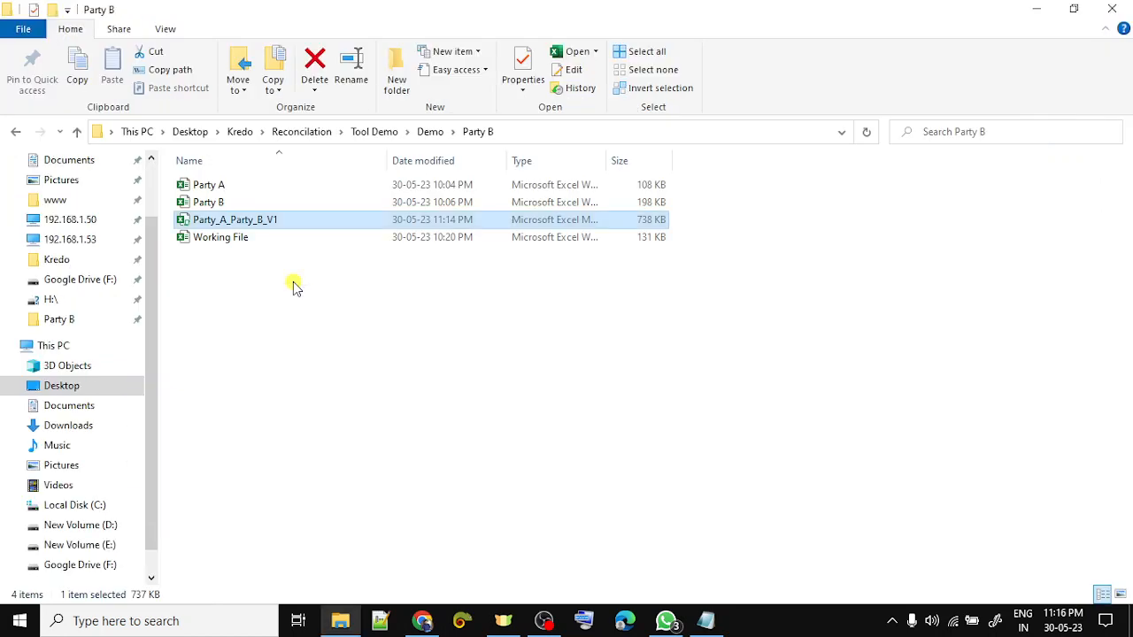
# - Open Party_A_Party_B_V1 from the Party B folder in Excel
pyautogui.press('Return')
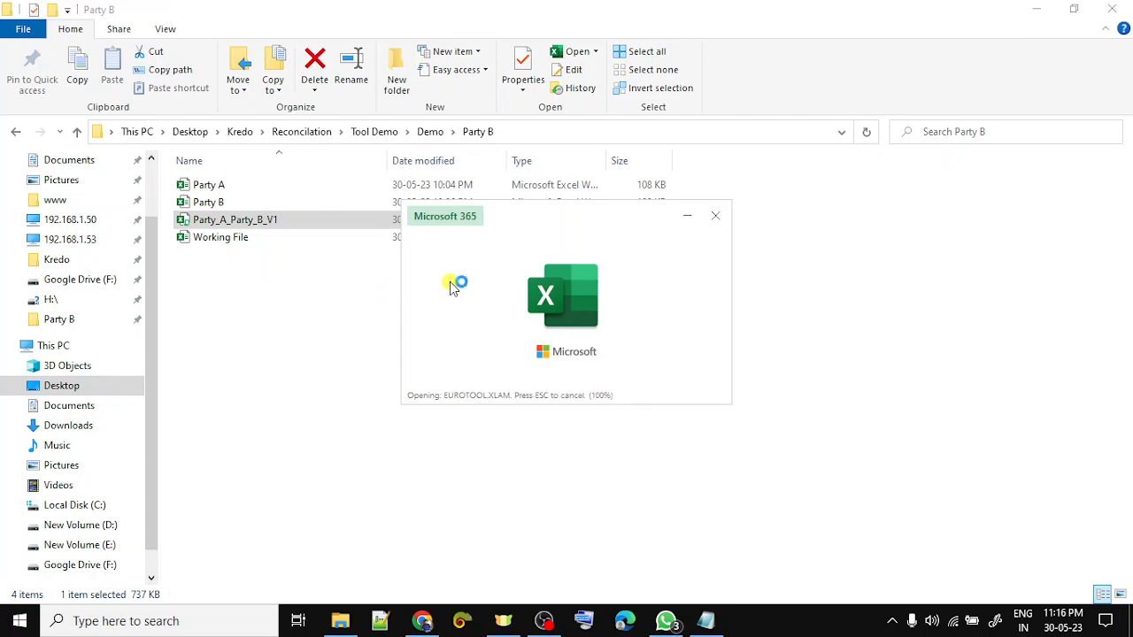
pyautogui.hotkey('alt', 'Tab')
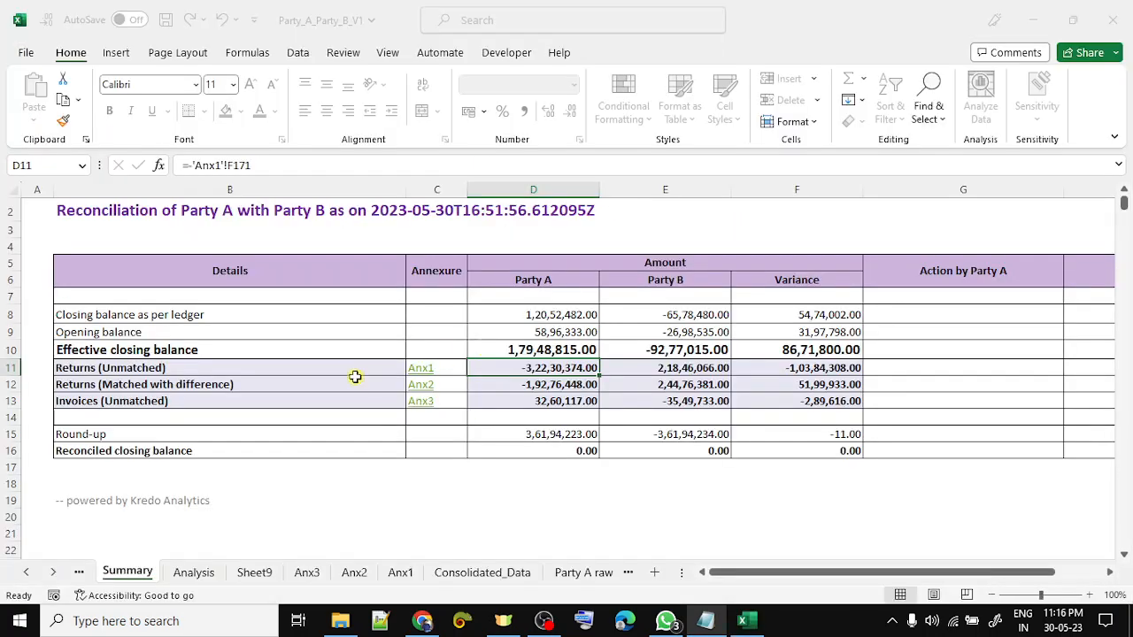
pyautogui.hotkey('alt', 'Tab')
pyautogui.hotkey('alt', 'Tab')
pyautogui.hotkey('alt', 'shift', 'Tab')
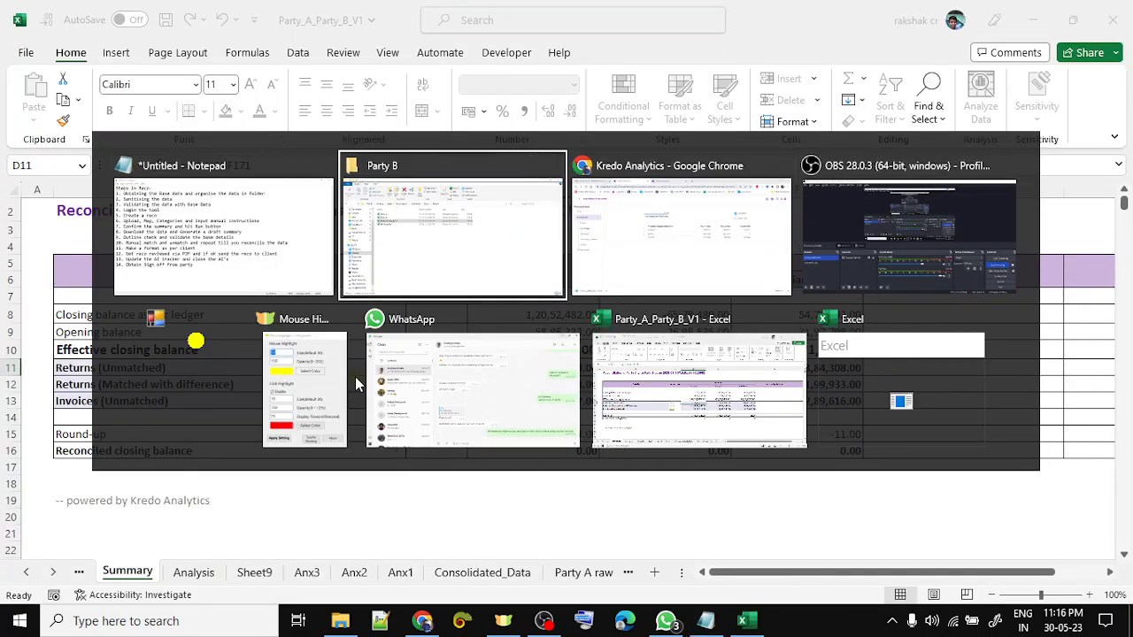
# - Append 'and upload the reco' to the end of step 12 in Notepad
pyautogui.hotkey('alt', 'shift', 'Tab')
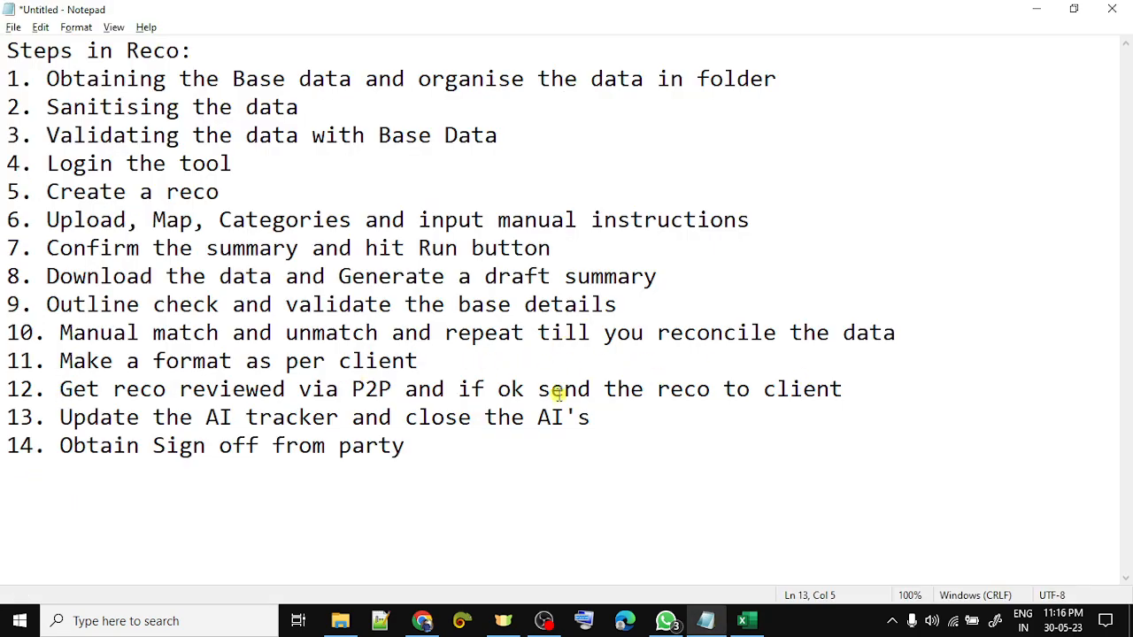
pyautogui.click(864, 388)
pyautogui.write('and upl')
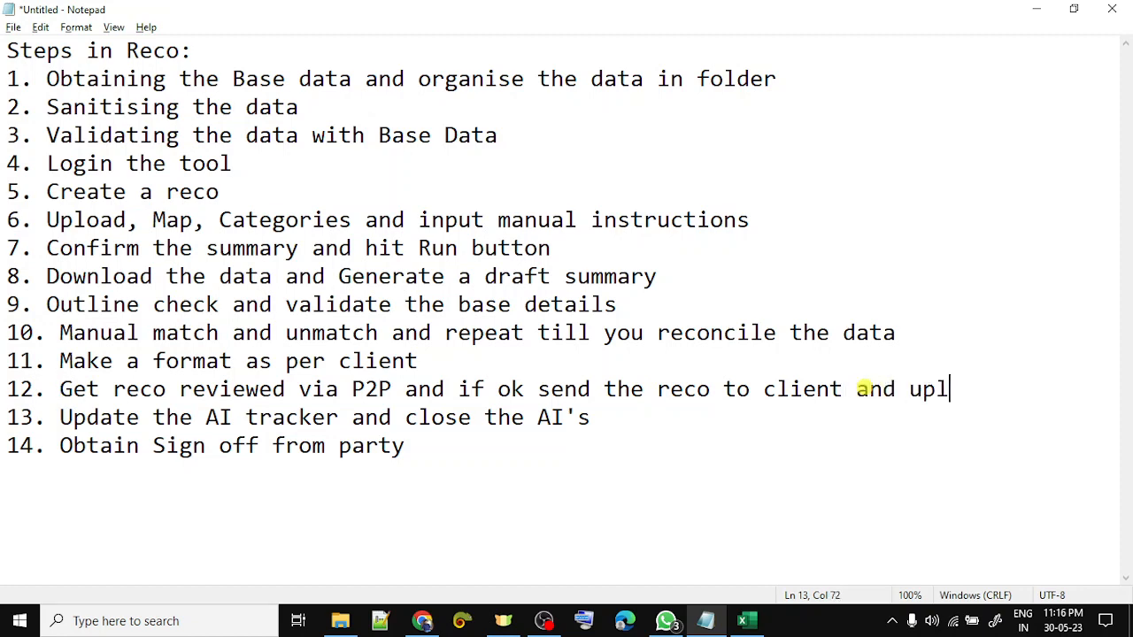
pyautogui.write('d')
pyautogui.write('oad the ')
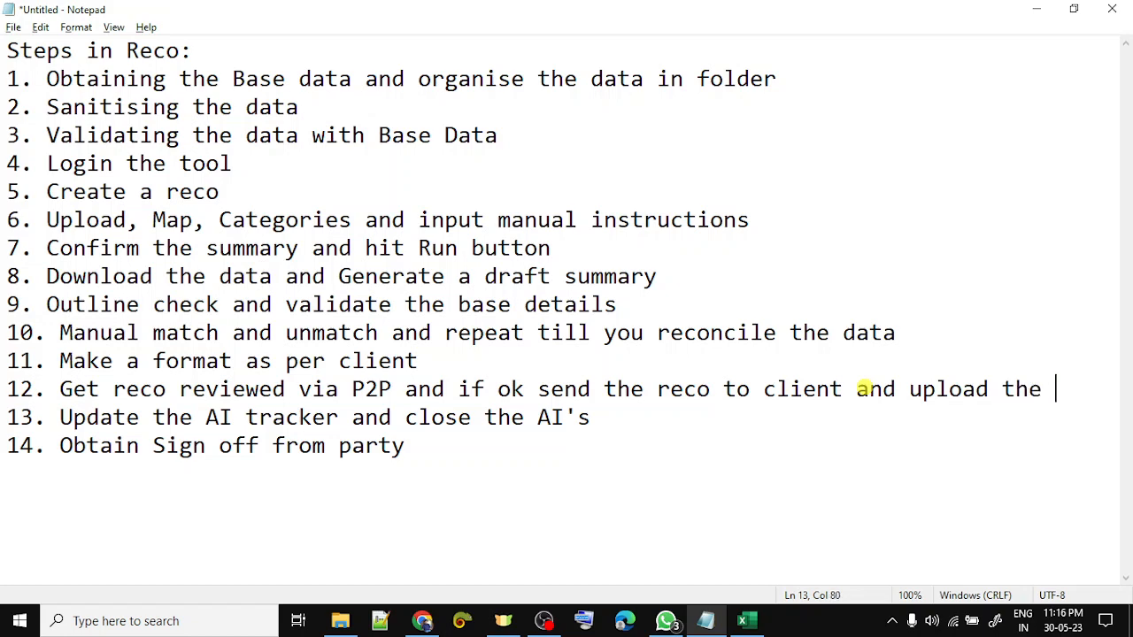
pyautogui.write('reco')
pyautogui.hotkey('alt', 'Tab')
# - Save the steps list to the Desktop as 'Tool Demo steps'
pyautogui.hotkey('ctrl', 's')
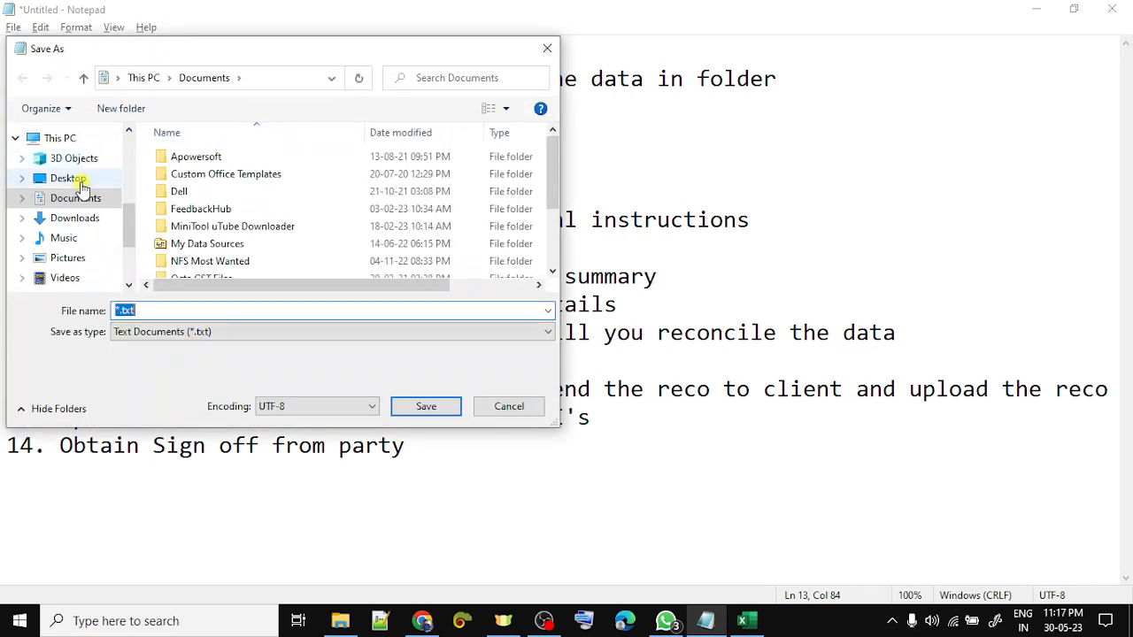
pyautogui.click(81, 182)
pyautogui.click(166, 308)
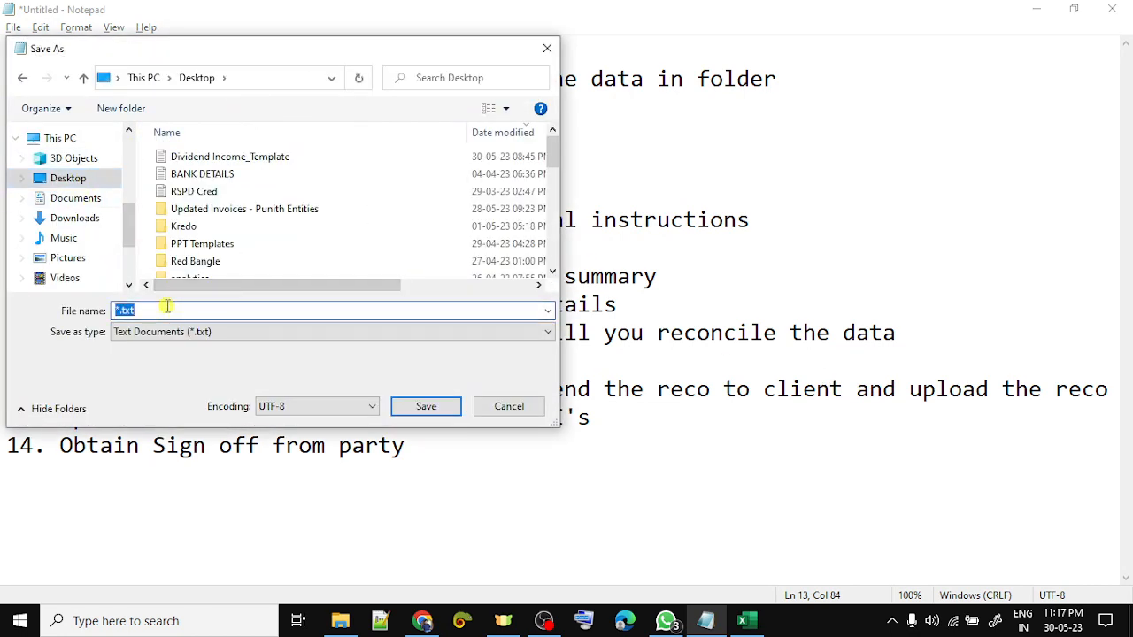
pyautogui.press('BackSpace')
pyautogui.write('Tool Demo steps')
pyautogui.press('Return')
pyautogui.hotkey('alt', 'Tab')
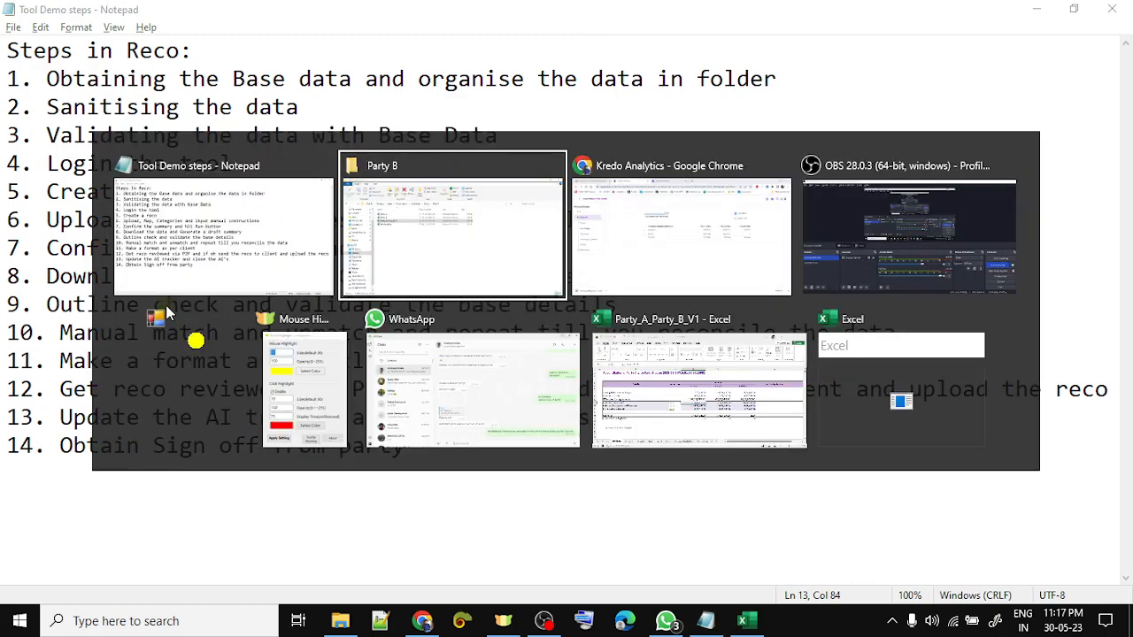
pyautogui.hotkey('alt', 'Tab')
pyautogui.hotkey('alt', 'Tab')
pyautogui.hotkey('alt', 'Tab')
pyautogui.hotkey('alt', 'Tab')
pyautogui.hotkey('alt', 'Tab')
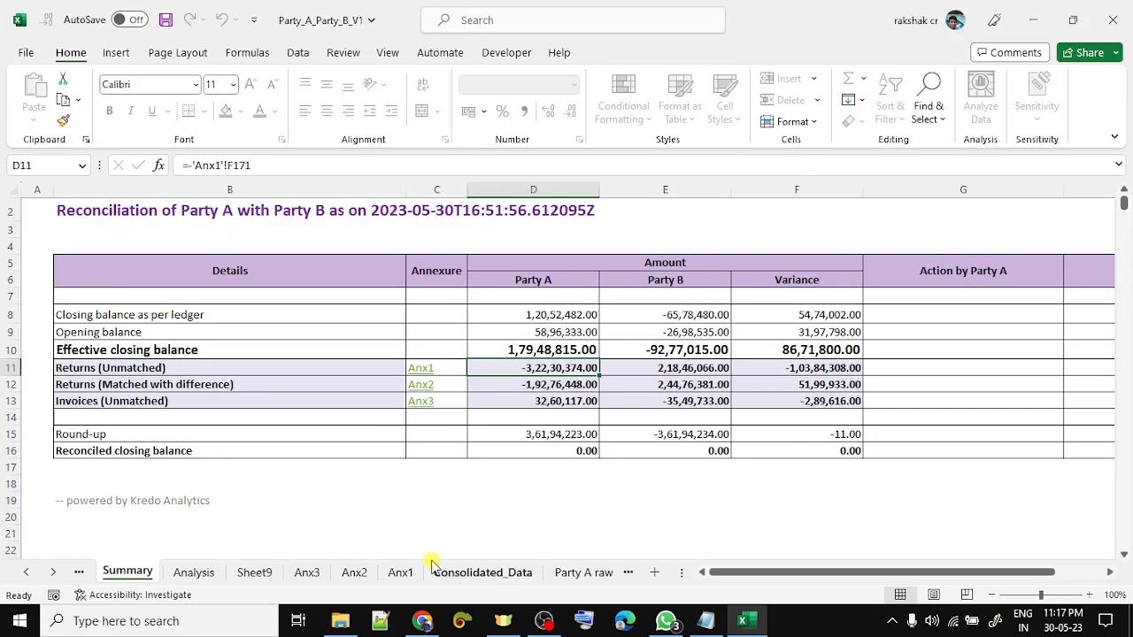
# - Upload the workbook to Kredo Analytics from Consolidated_Data and acknowledge the success message
pyautogui.click(485, 573)
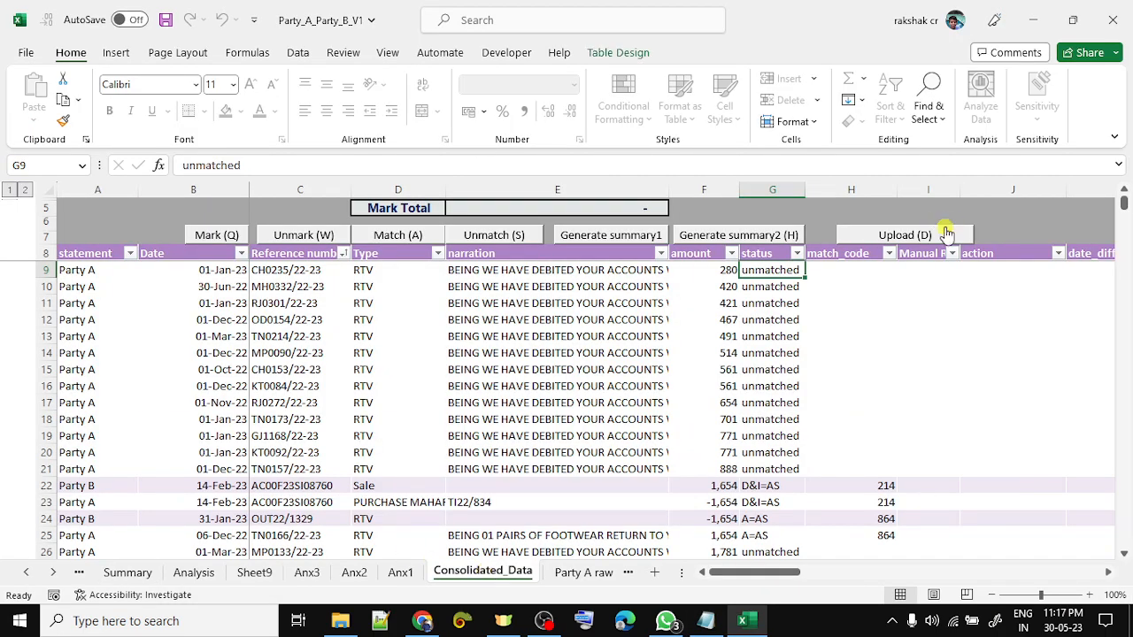
pyautogui.click(905, 238)
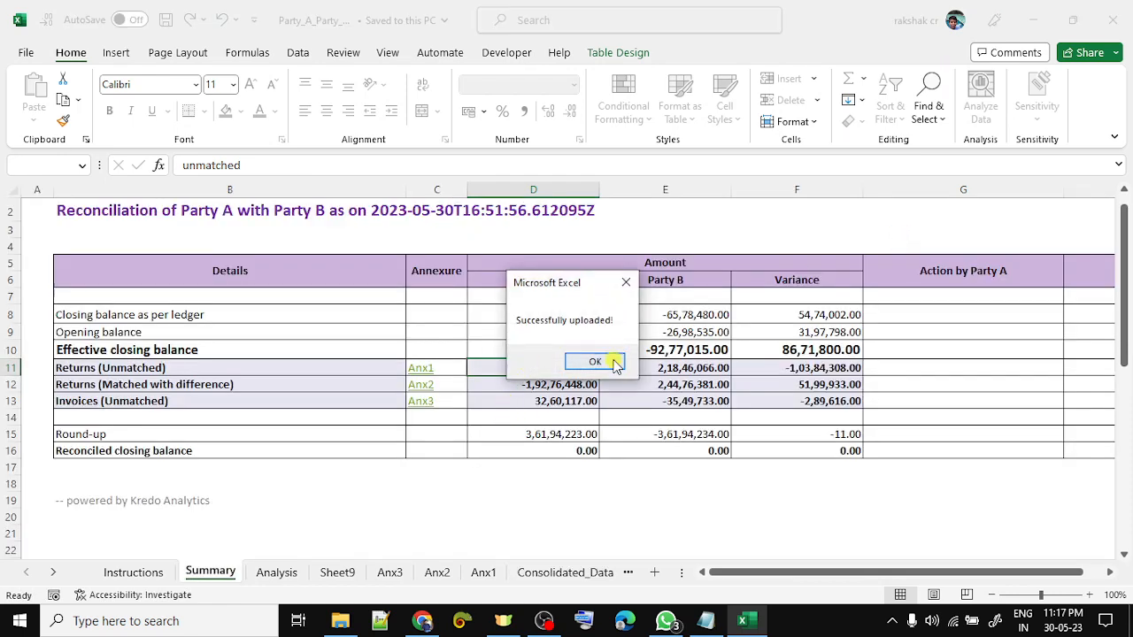
pyautogui.click(594, 362)
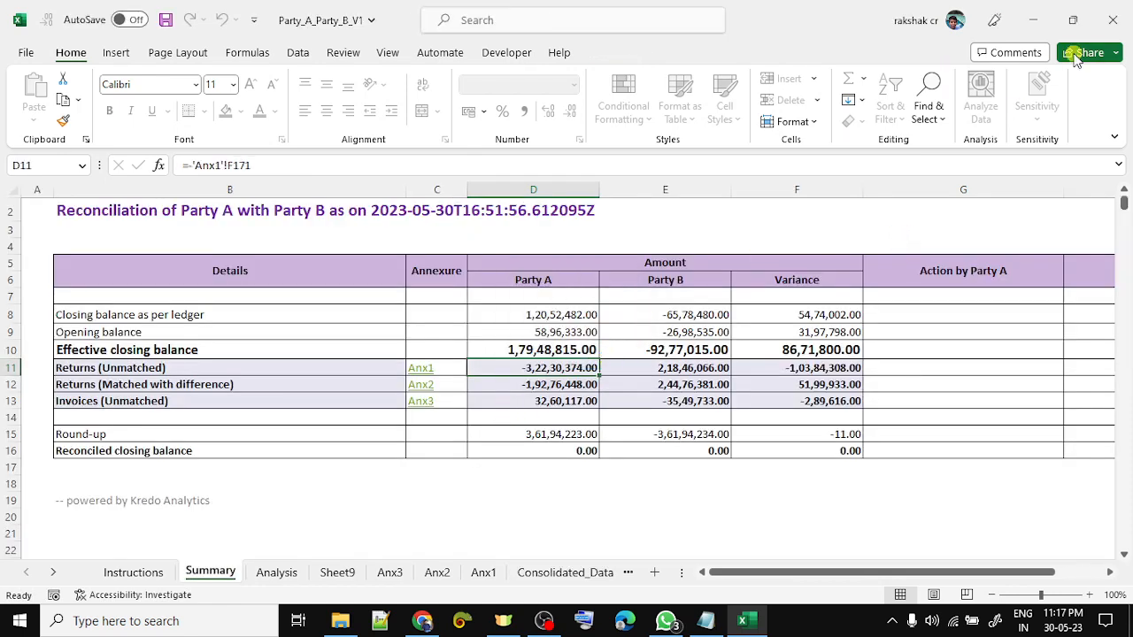
# - Close Party_A_Party_B_V1.xlsm, saving its changes
pyautogui.click(1113, 19)
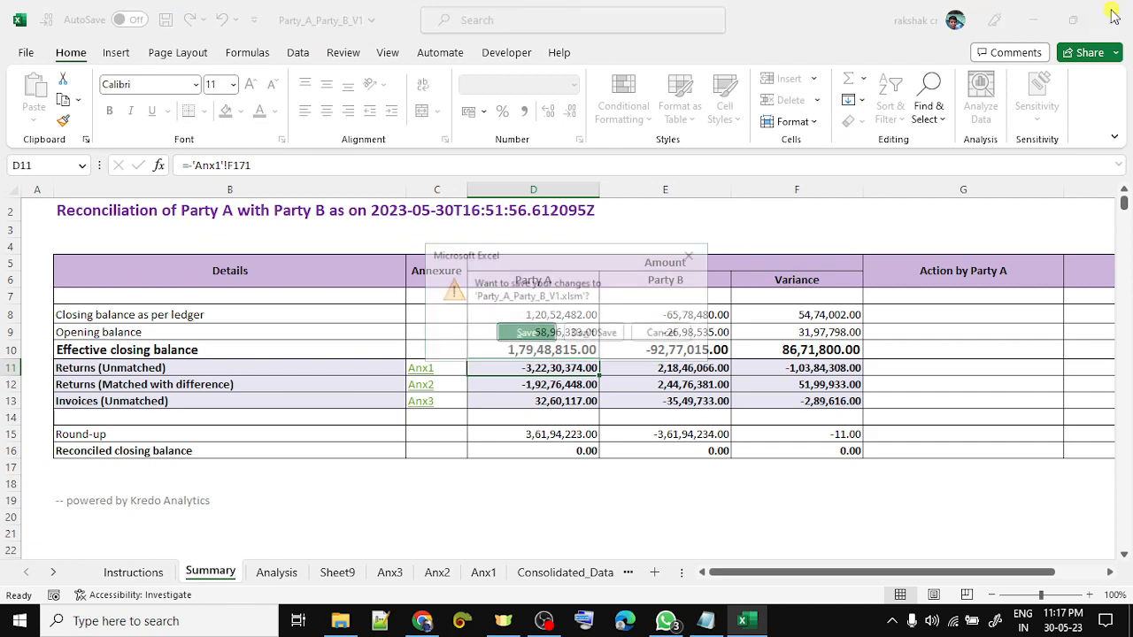
pyautogui.click(523, 337)
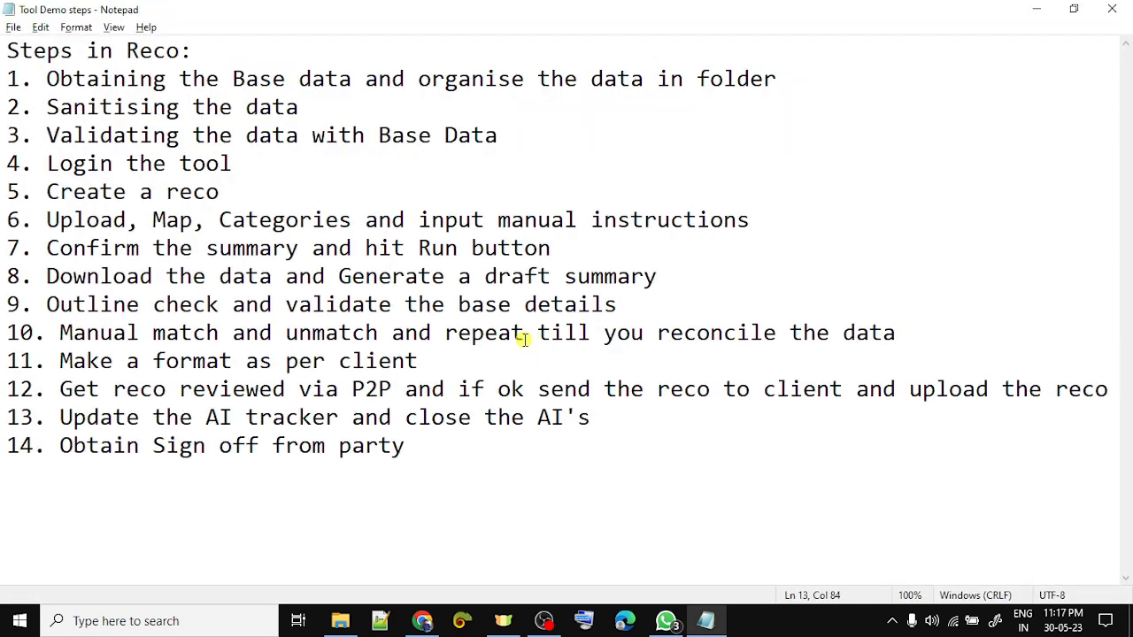
pyautogui.hotkey('alt', 'Tab')
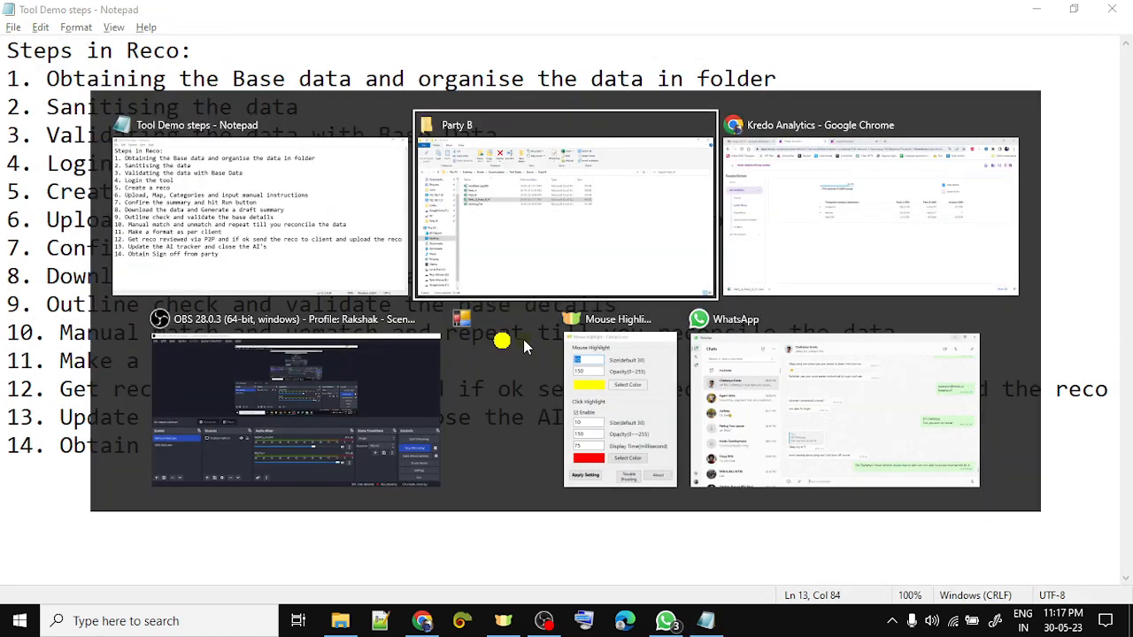
pyautogui.hotkey('alt', 'Tab')
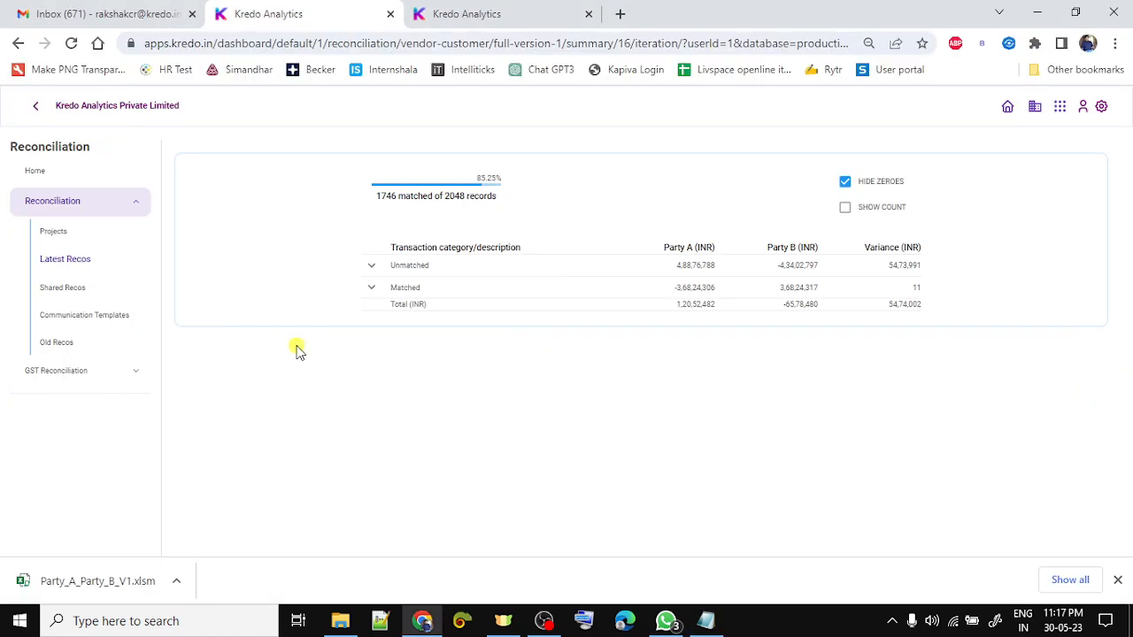
# - Refresh Latest Recos, set Party B's status to Internal Review, and check it via the status filter
pyautogui.click(470, 12)
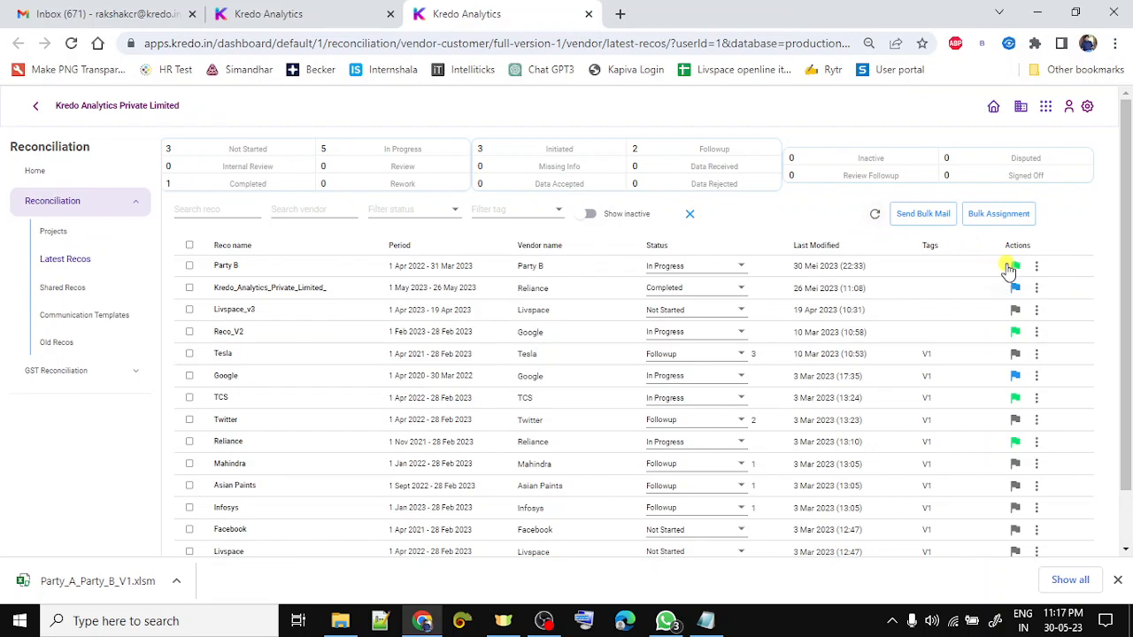
pyautogui.click(874, 216)
pyautogui.click(740, 267)
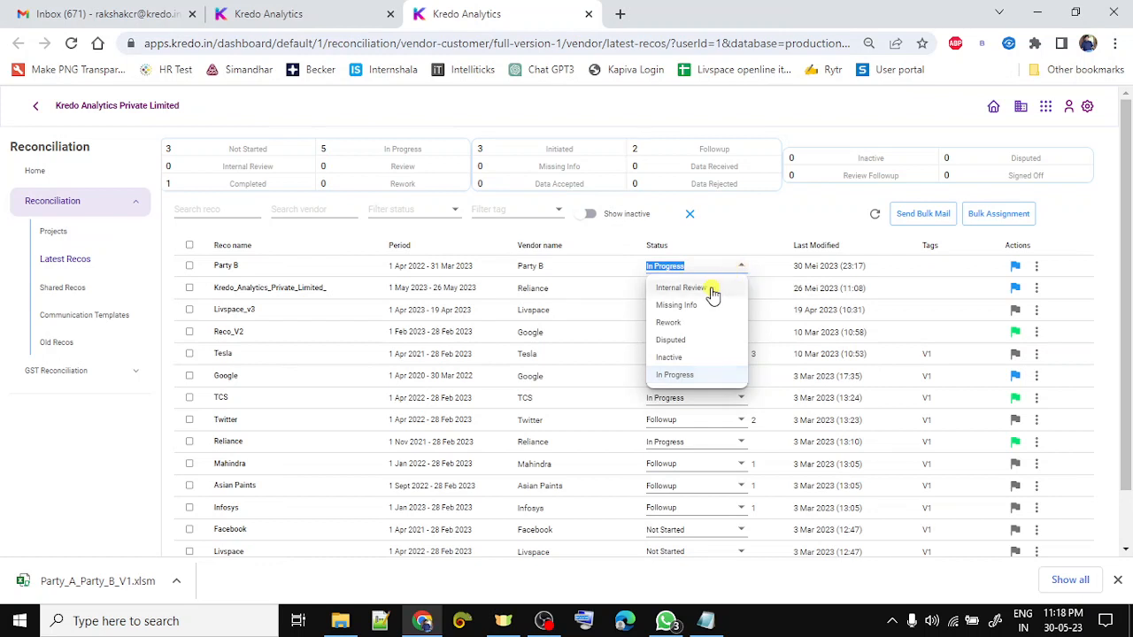
pyautogui.click(713, 292)
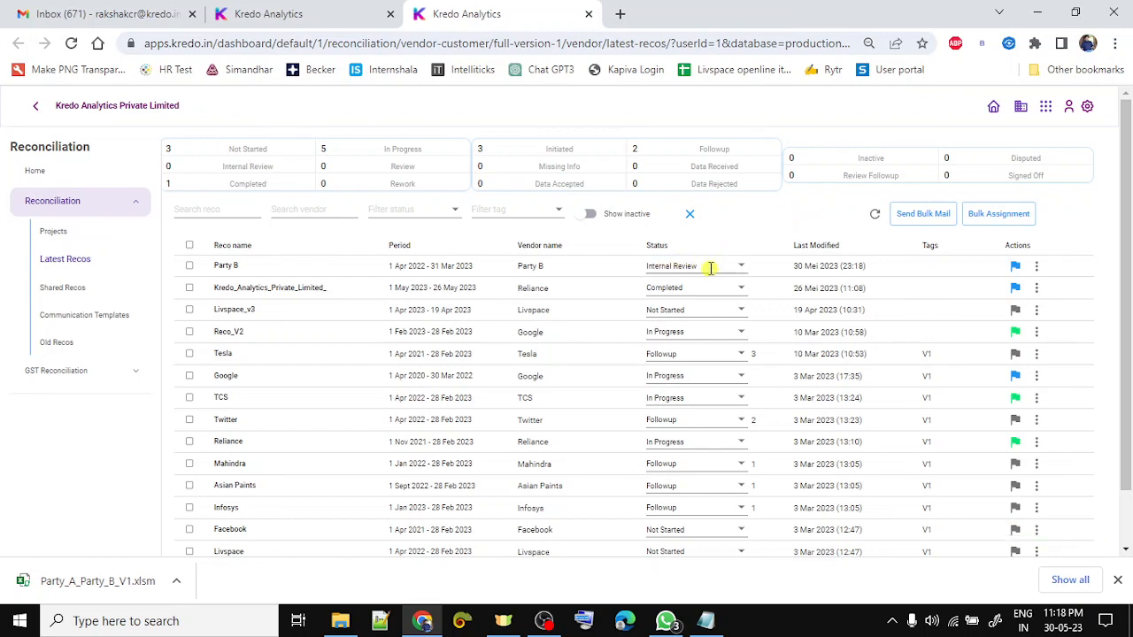
pyautogui.click(393, 207)
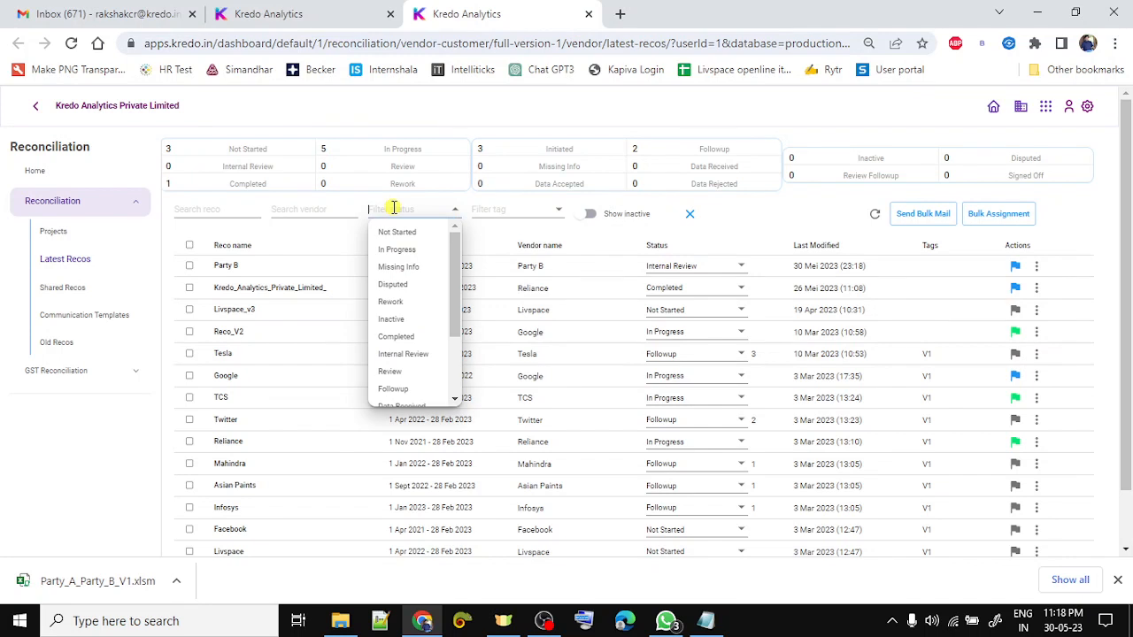
pyautogui.click(405, 355)
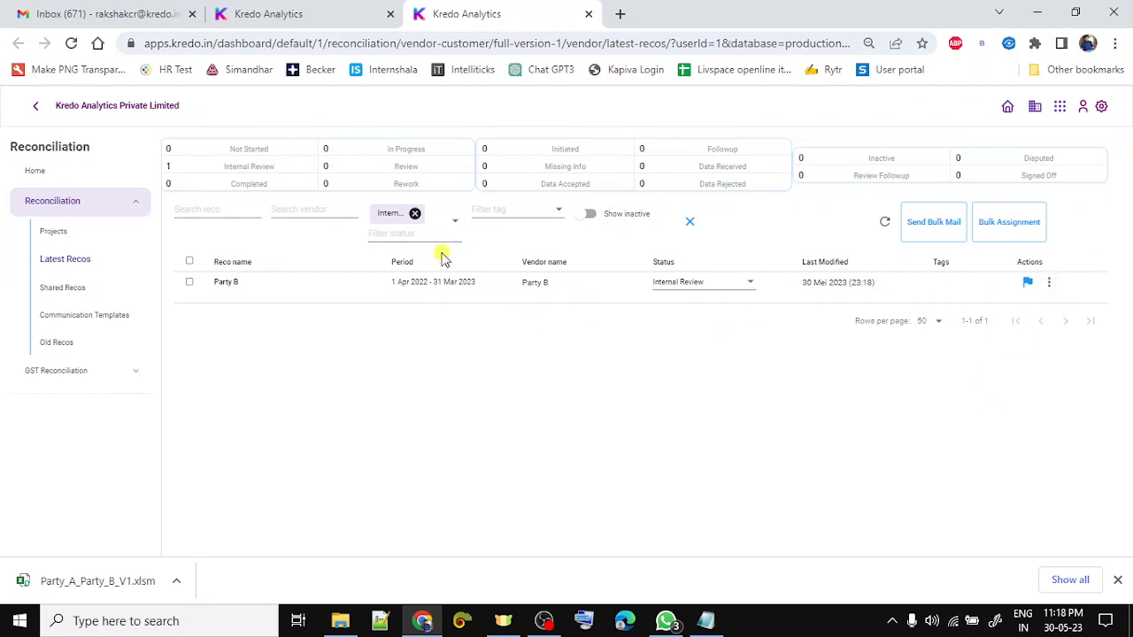
pyautogui.click(414, 213)
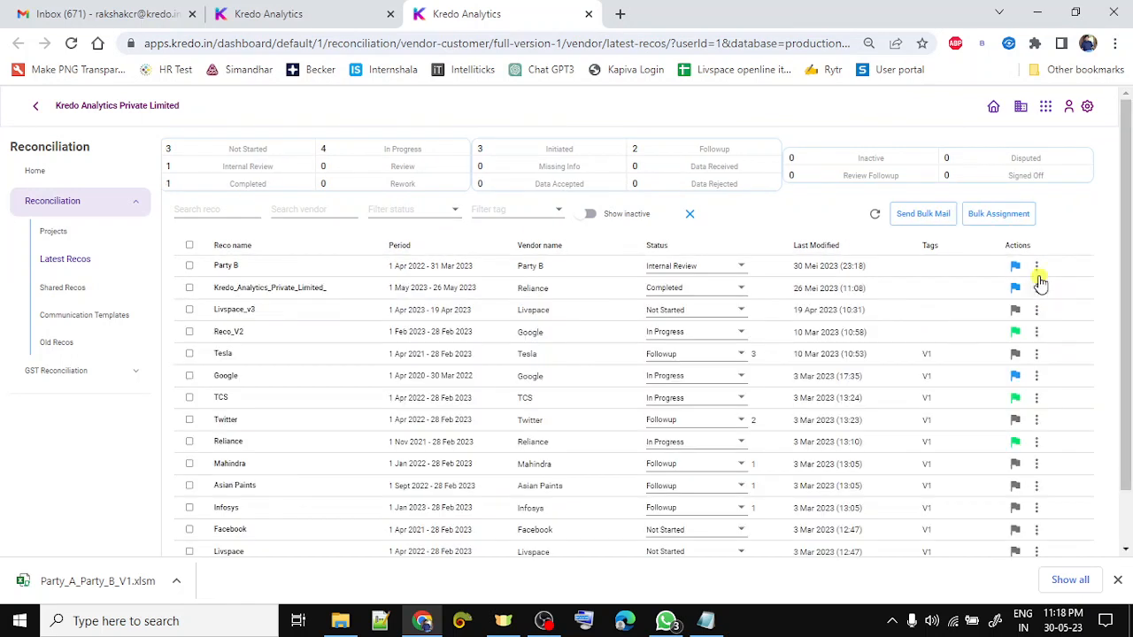
# - Download the Party B reco as 'Party_A_Party_B_V1 Review' and open it in Excel
pyautogui.click(1037, 266)
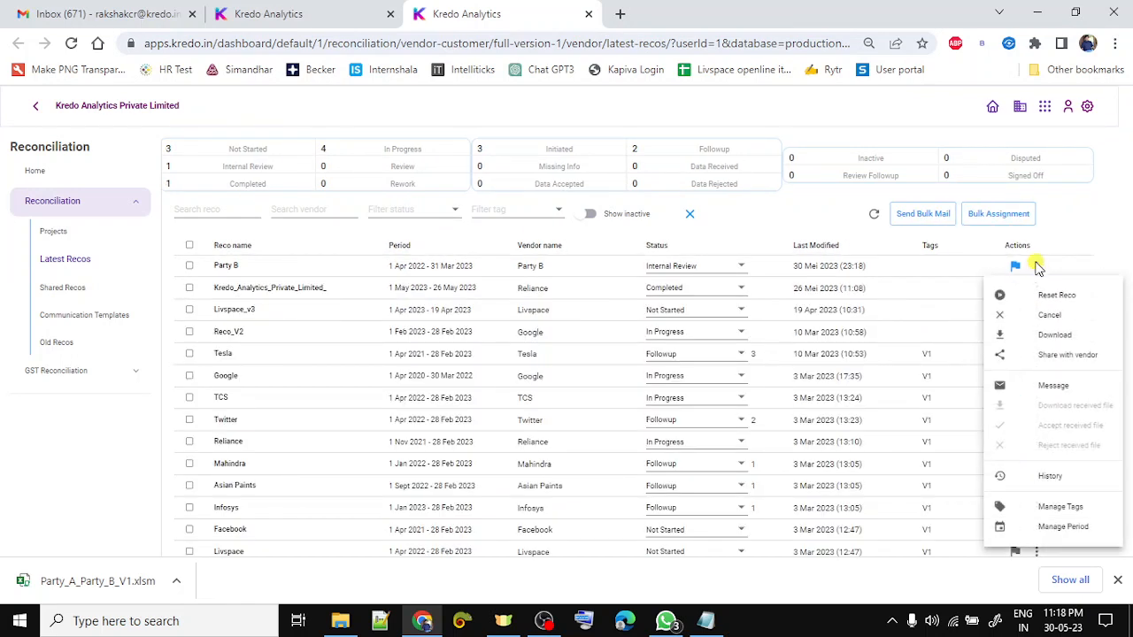
pyautogui.click(1053, 336)
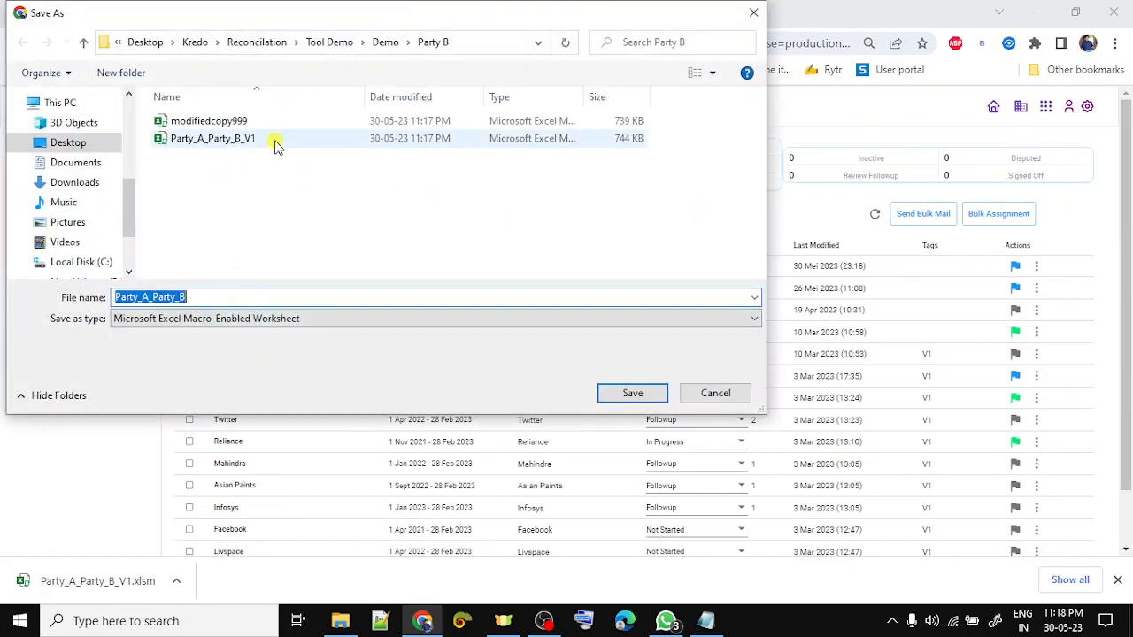
pyautogui.click(213, 298)
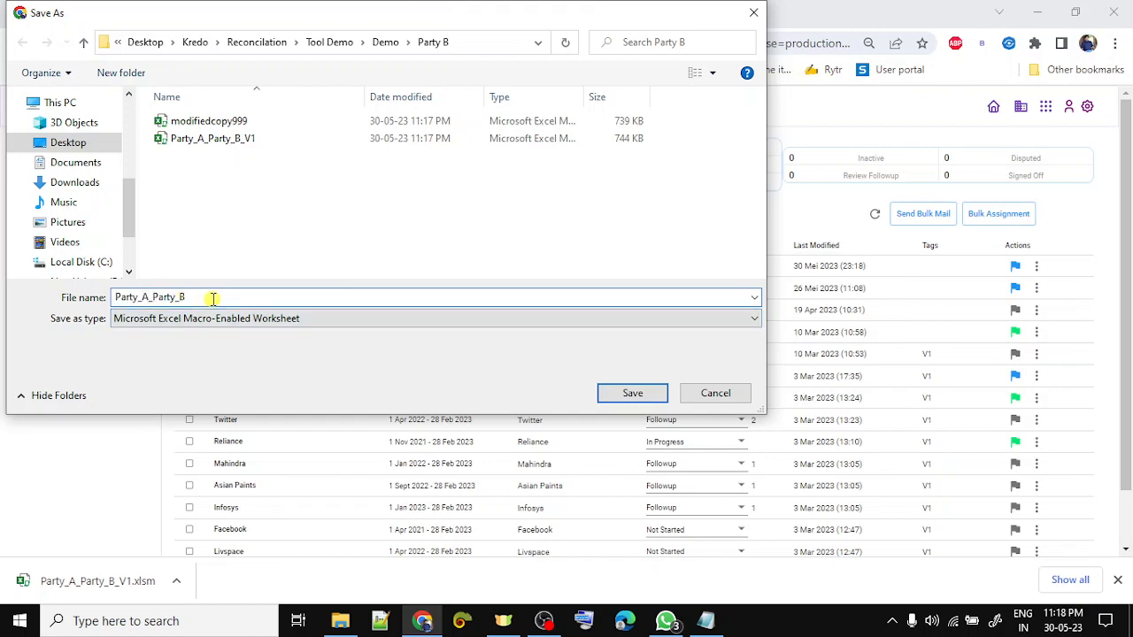
pyautogui.write('_')
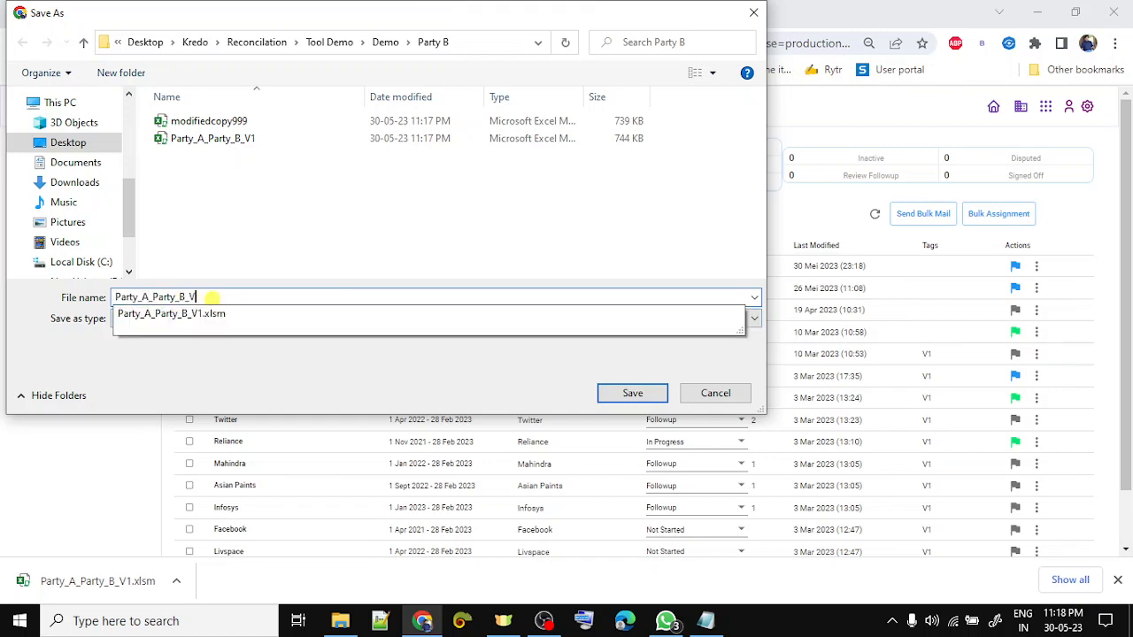
pyautogui.write('V1 F')
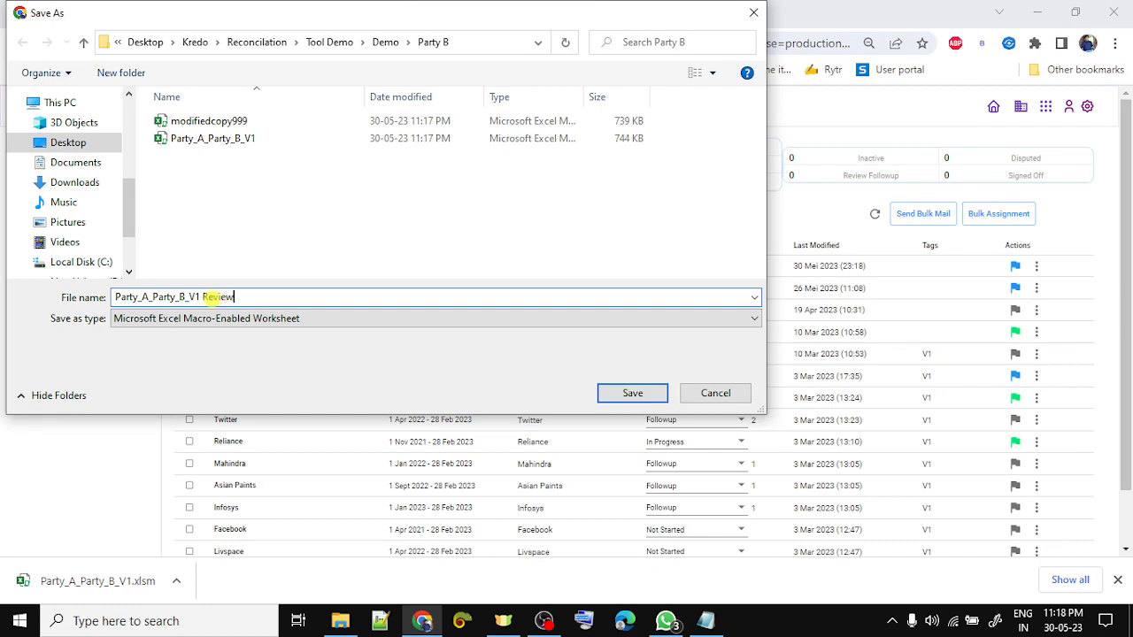
pyautogui.press('Return')
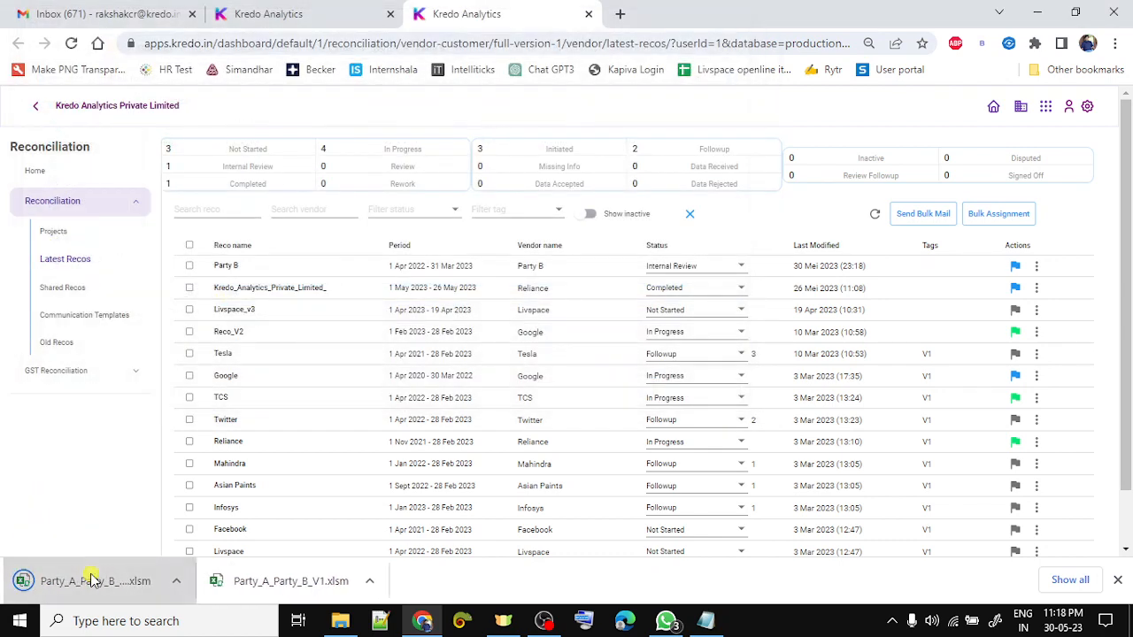
pyautogui.click(91, 577)
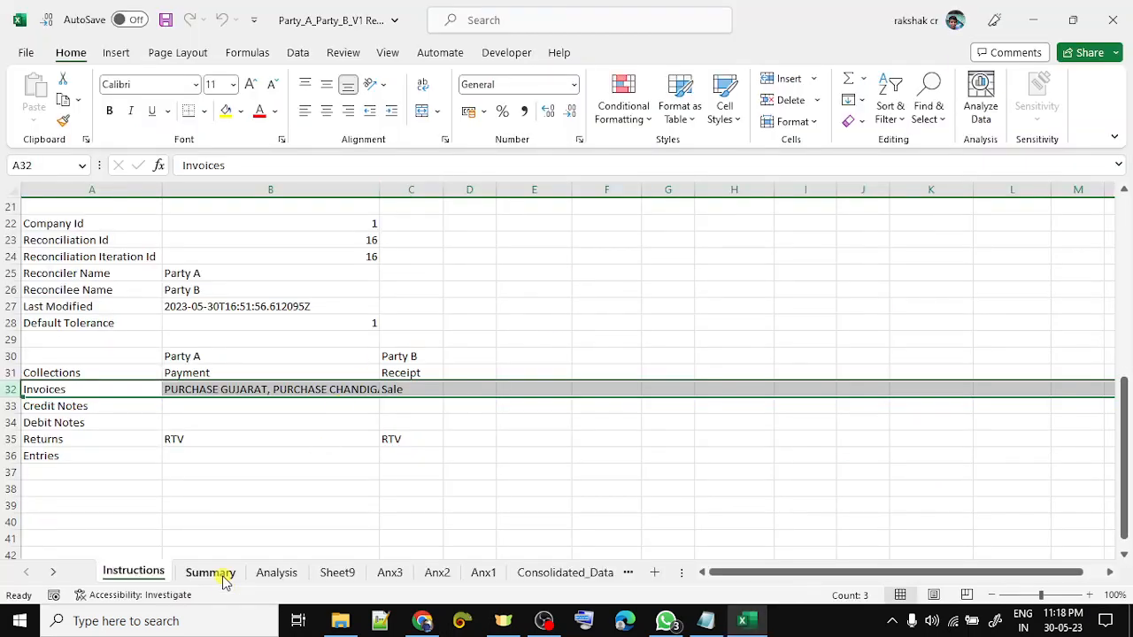
# - Review the Analysis, Anx3, Anx2, Anx1 and Sheet9 sheets, ending on Summary's 0.00 closing balances
pyautogui.click(210, 574)
pyautogui.click(289, 574)
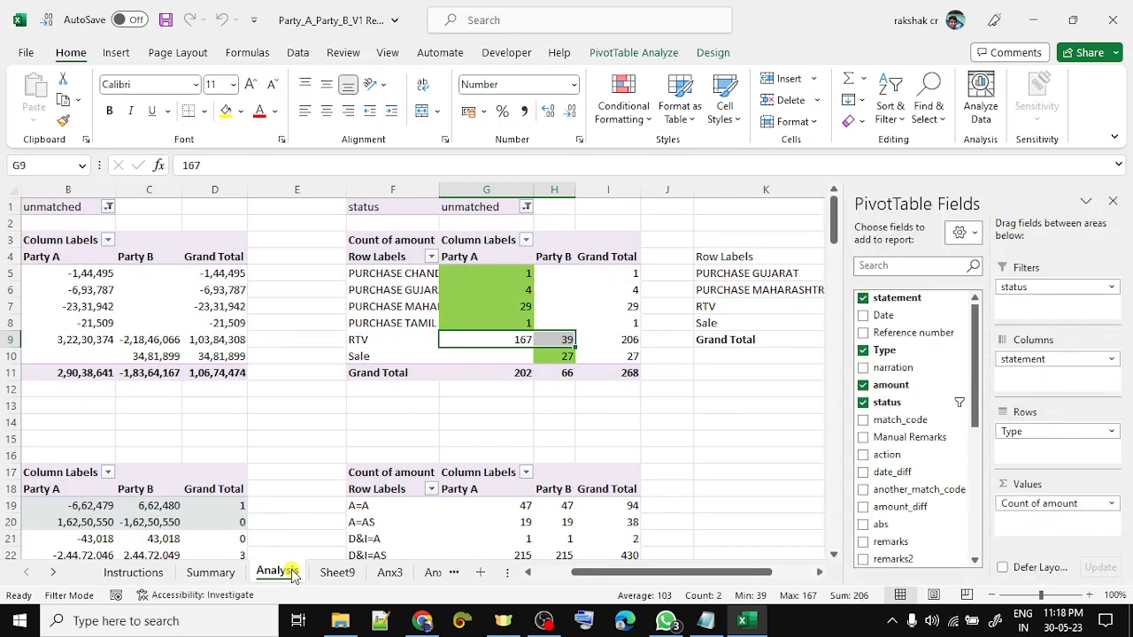
pyautogui.click(212, 574)
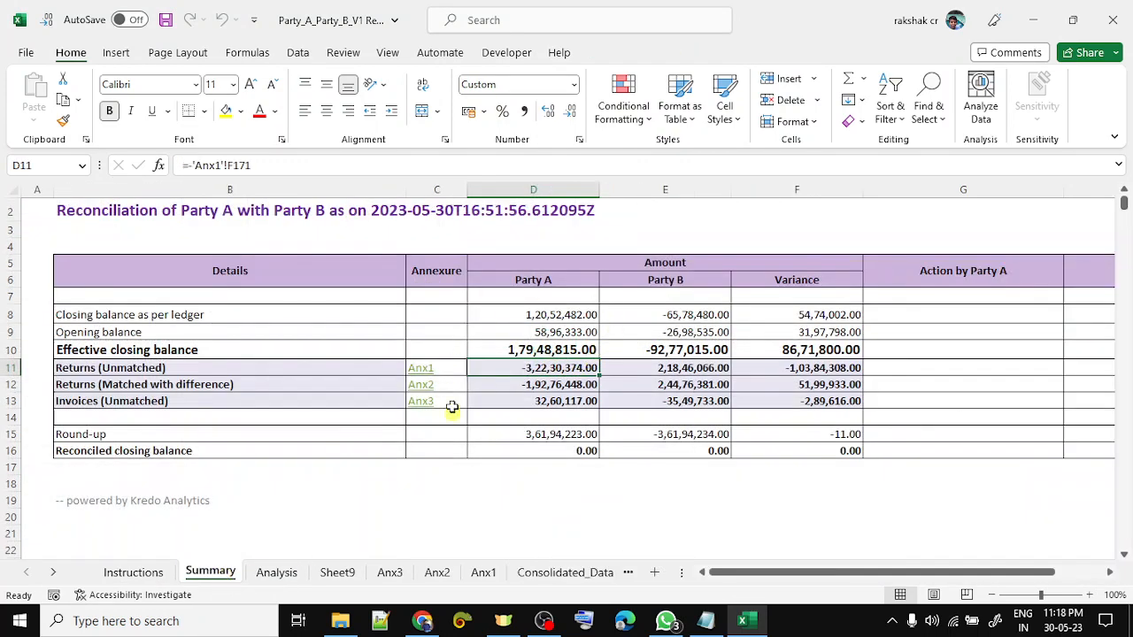
pyautogui.click(389, 575)
pyautogui.click(437, 573)
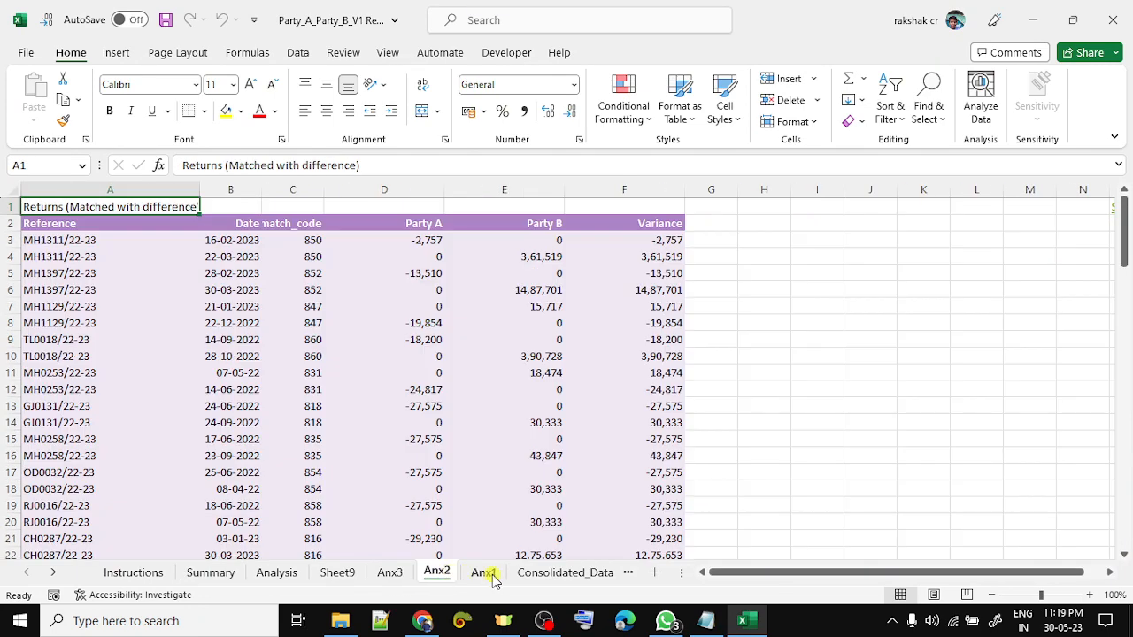
pyautogui.click(483, 574)
pyautogui.click(352, 575)
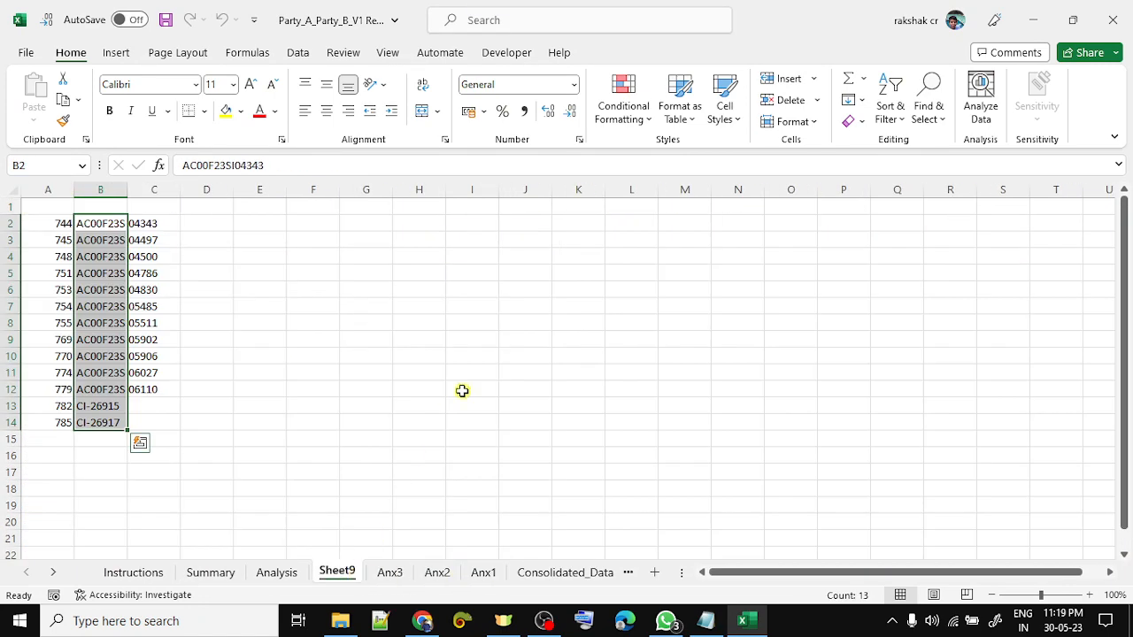
pyautogui.click(283, 573)
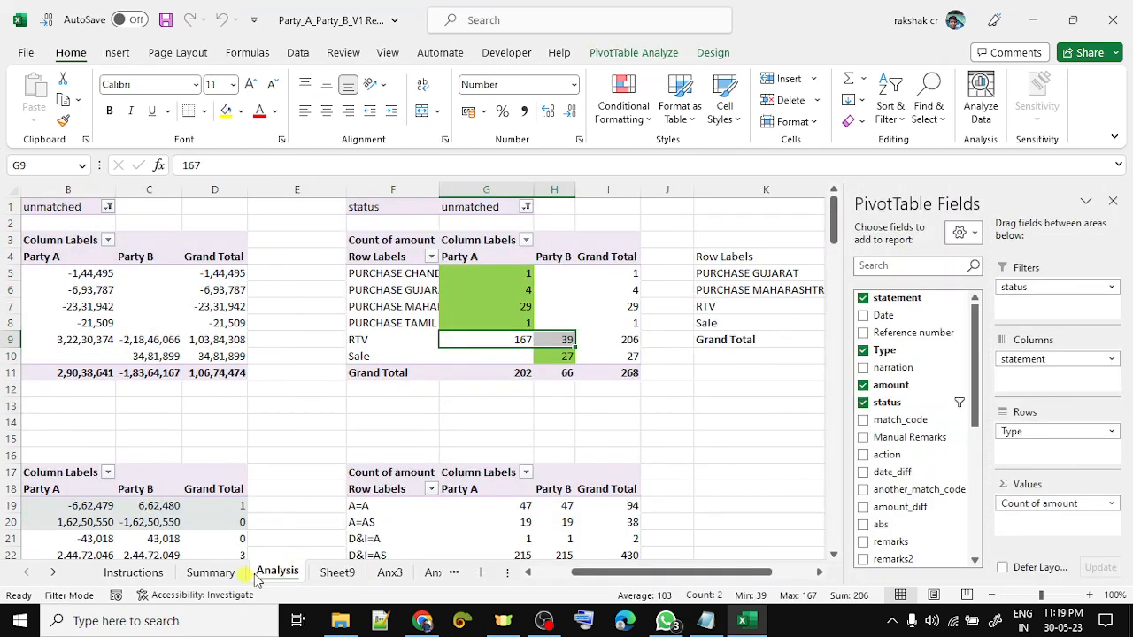
pyautogui.click(205, 575)
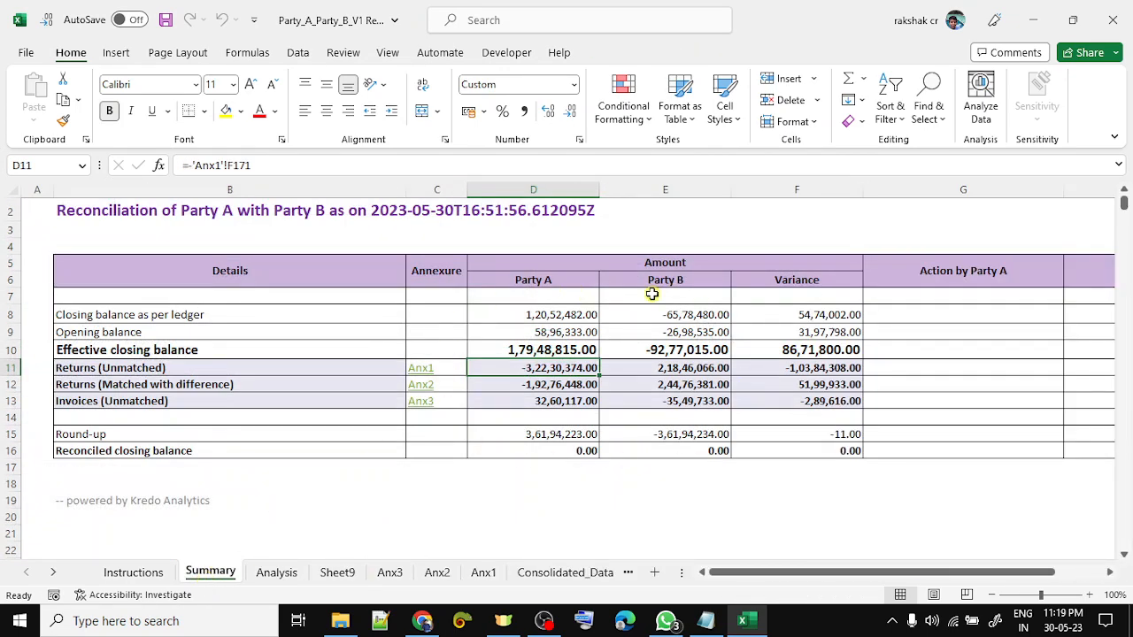
pyautogui.hotkey('alt', 'Tab')
pyautogui.hotkey('alt', 'Tab')
pyautogui.hotkey('alt', 'Tab')
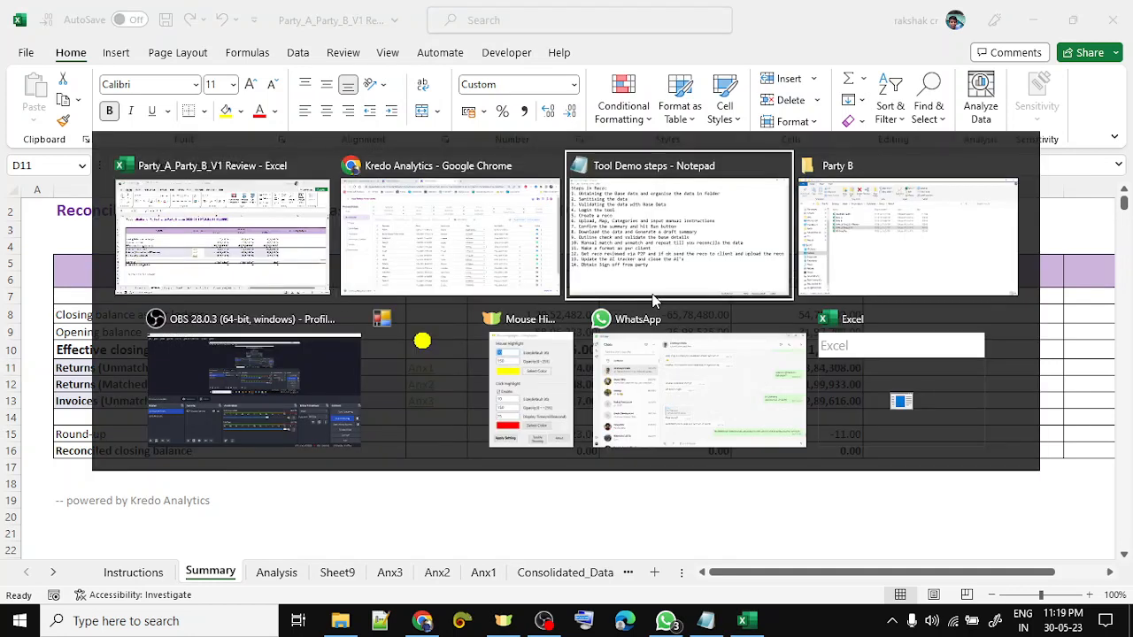
# - Check the Party B folder's files, then close the Excel review copy
pyautogui.press('Up')
pyautogui.press('Up')
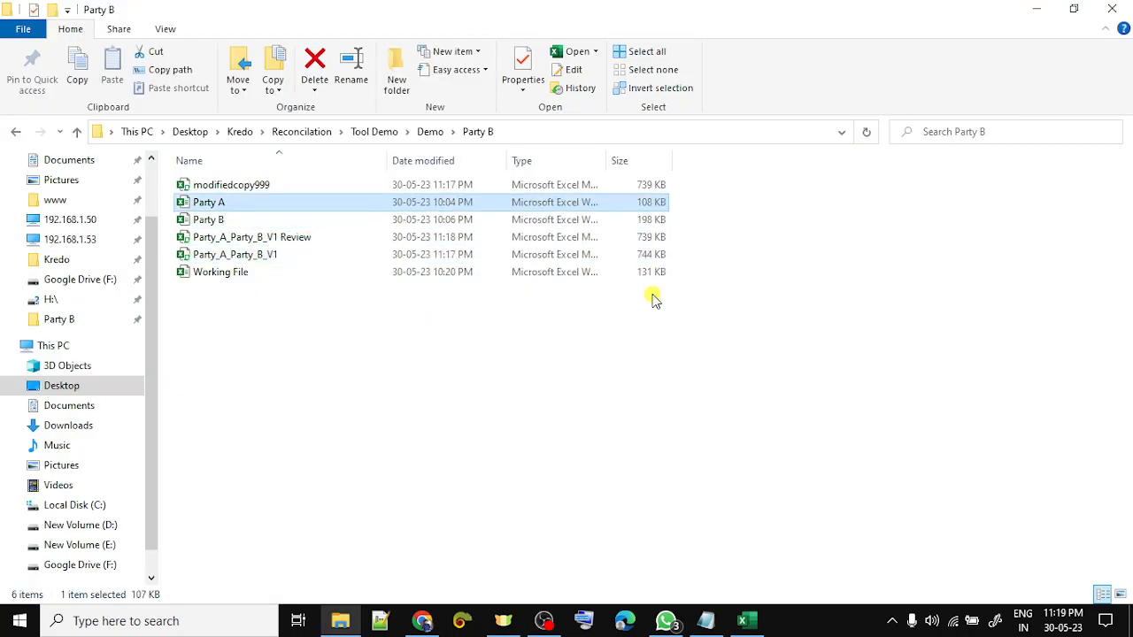
pyautogui.press('Down')
pyautogui.press('Down')
pyautogui.press('Up')
pyautogui.press('Up')
pyautogui.press('Down')
pyautogui.press('Down')
pyautogui.press('Down')
pyautogui.press('Down')
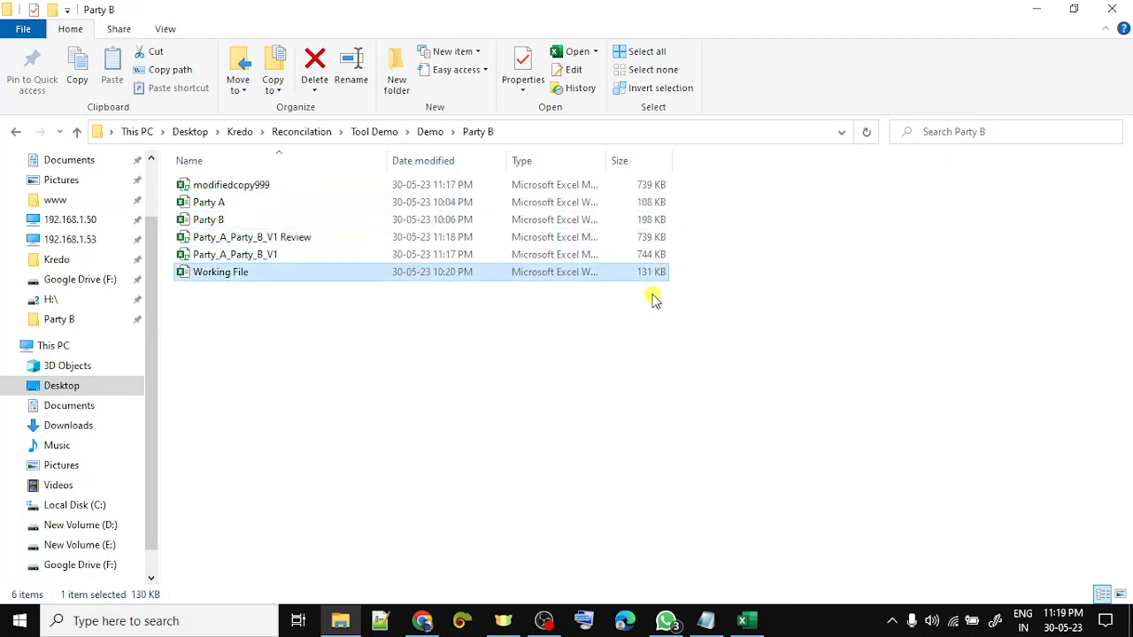
pyautogui.hotkey('alt', 'Tab')
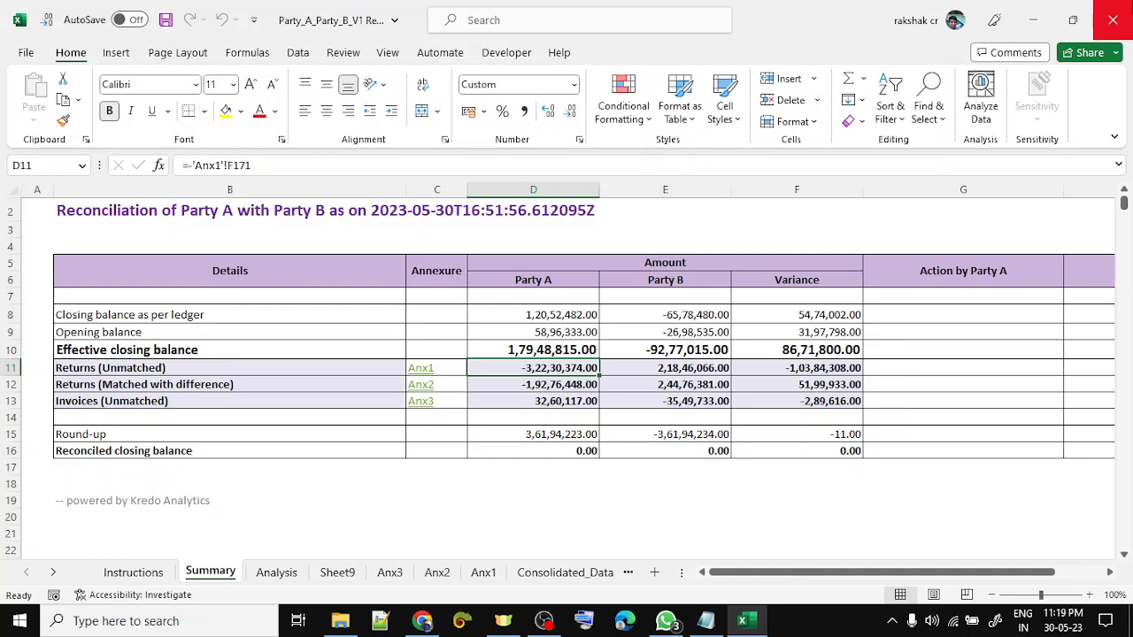
pyautogui.click(1113, 19)
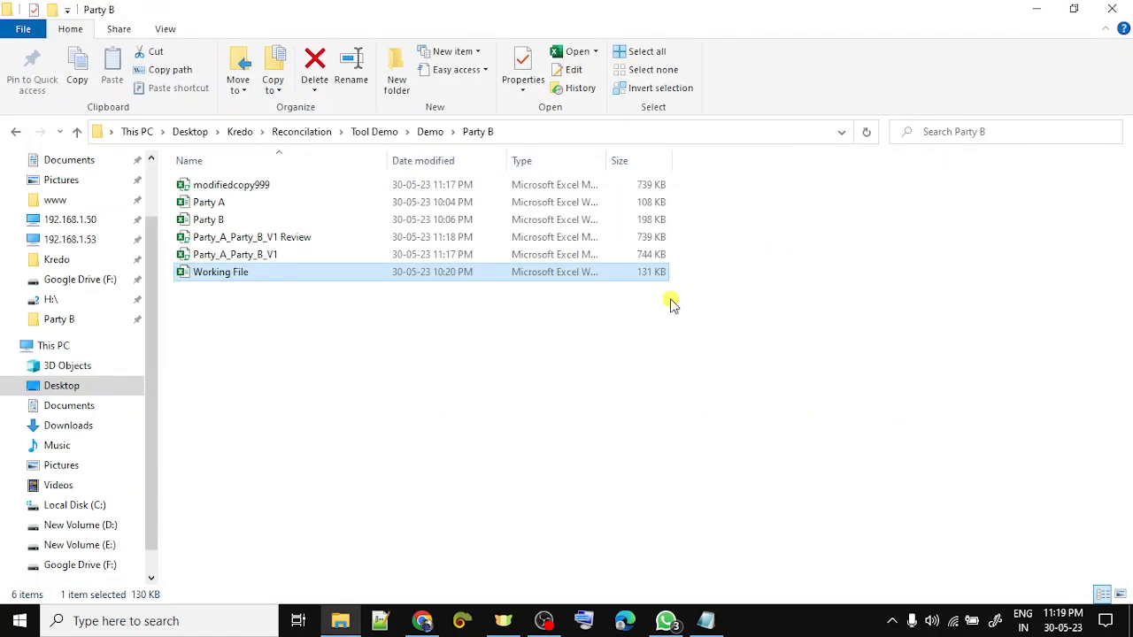
# - Delete the modifiedcopy999 workbook from the Party B folder
pyautogui.click(371, 188)
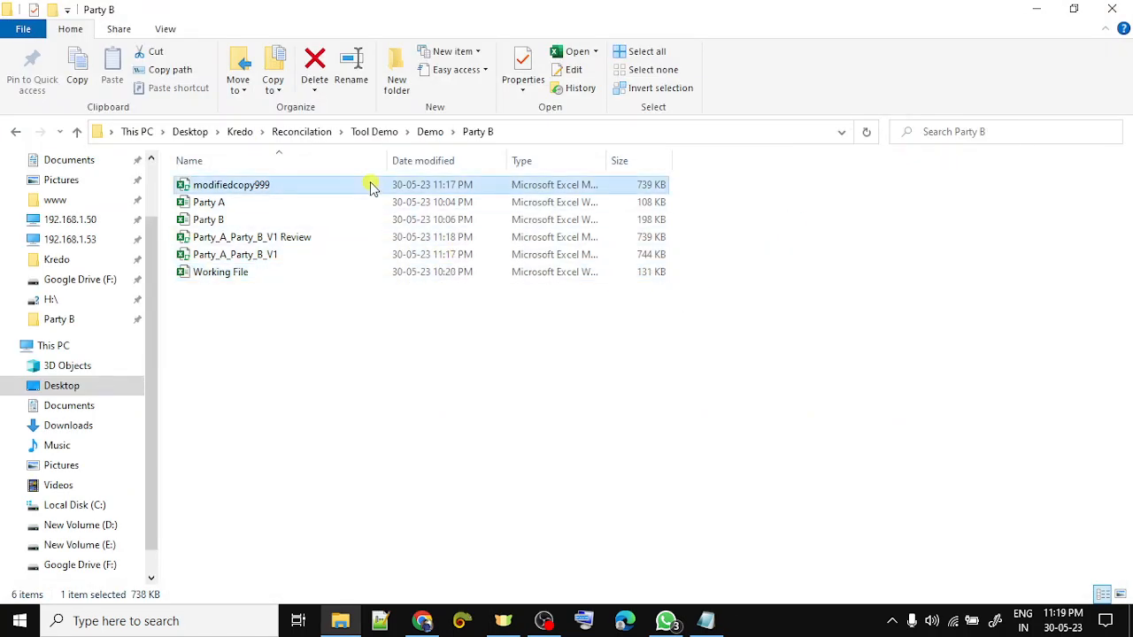
pyautogui.press('Delete')
pyautogui.press('Down')
pyautogui.press('Down')
pyautogui.press('Down')
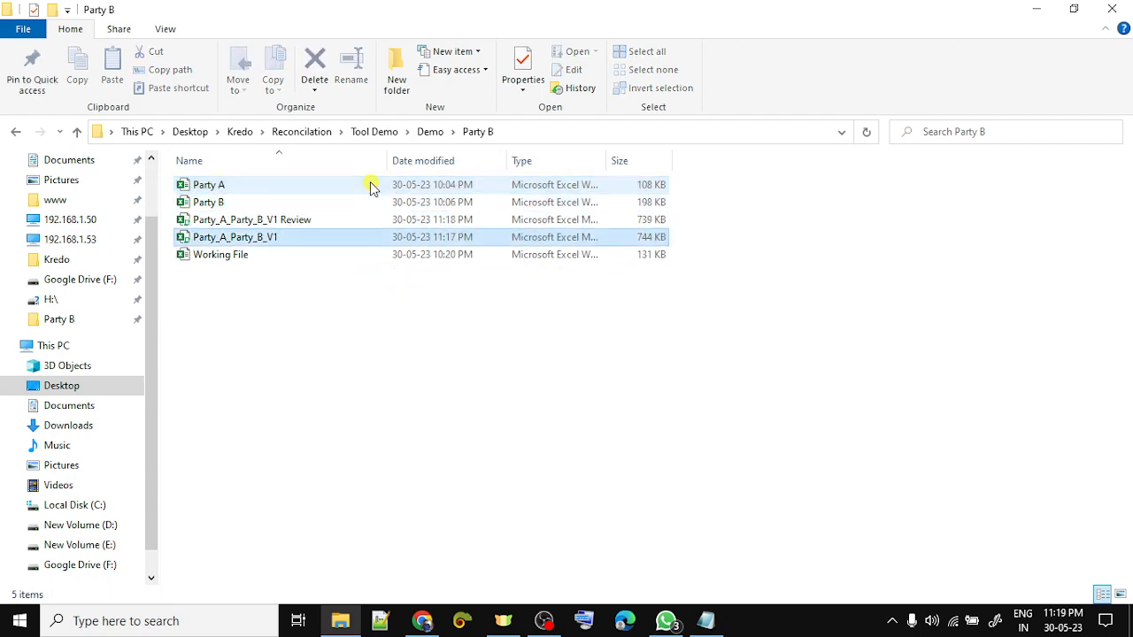
pyautogui.hotkey('alt', 'Tab')
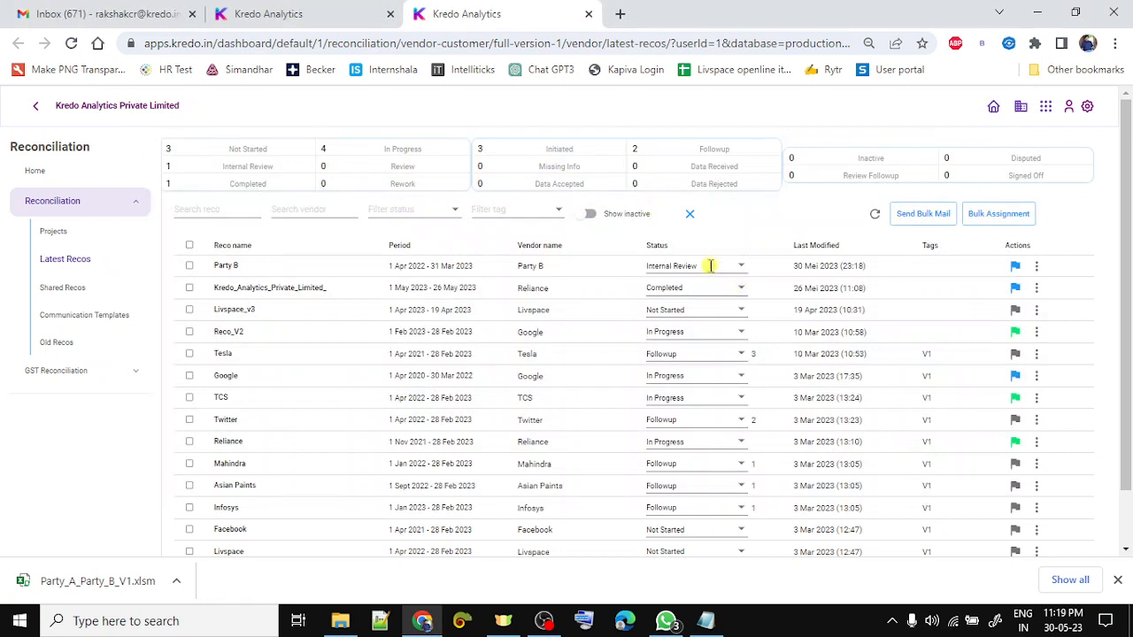
# - Change Party B's reco status to Review and then to Completed
pyautogui.click(709, 265)
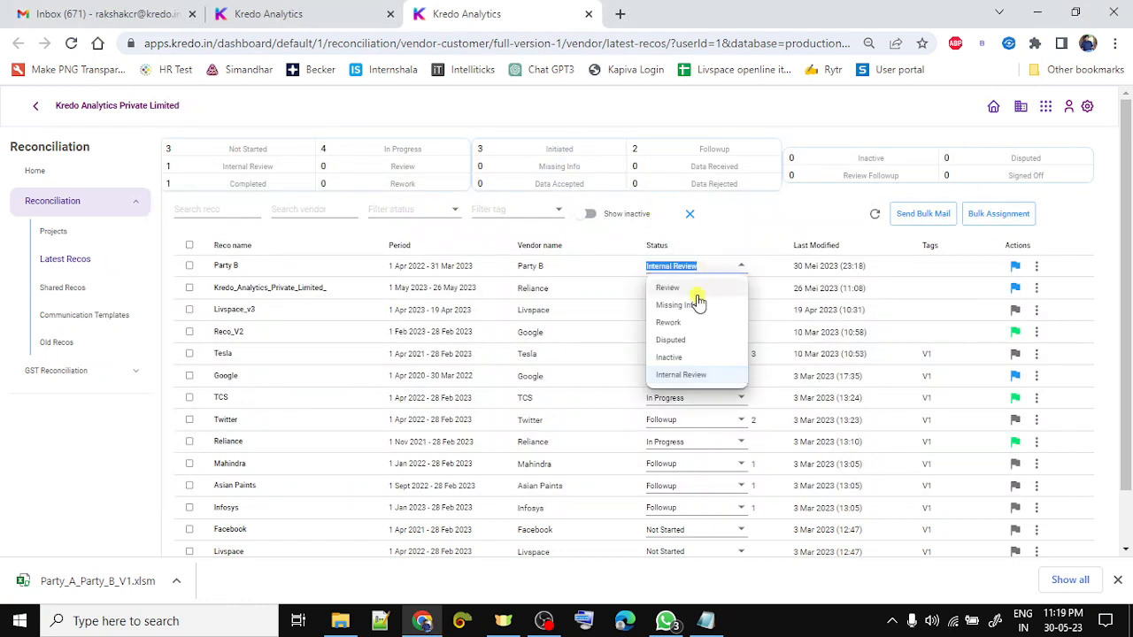
pyautogui.click(684, 288)
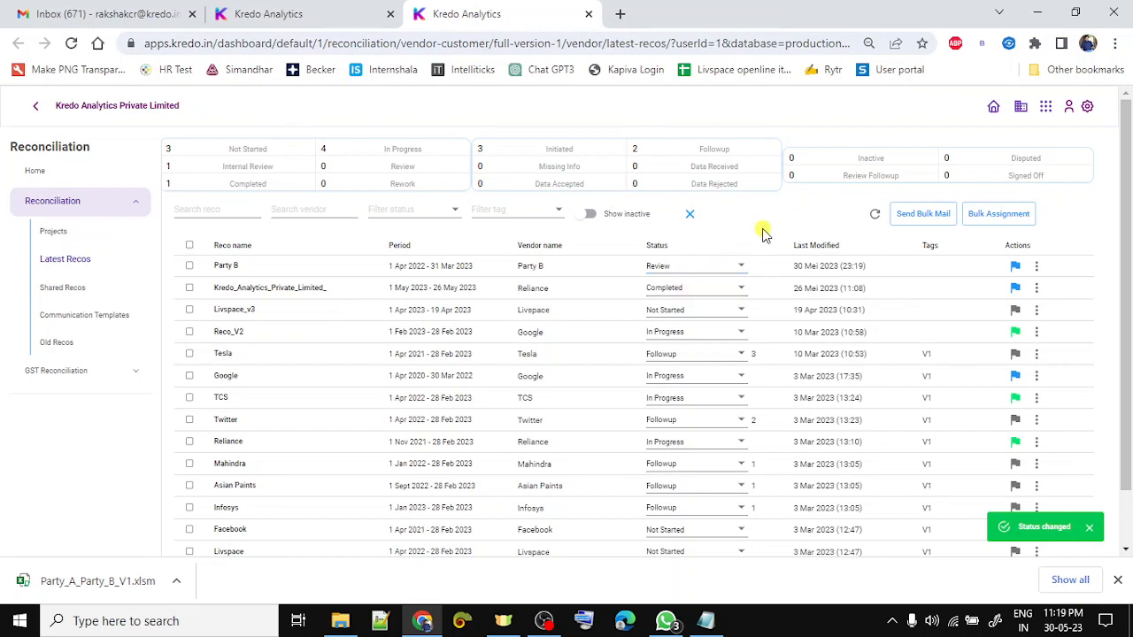
pyautogui.click(727, 265)
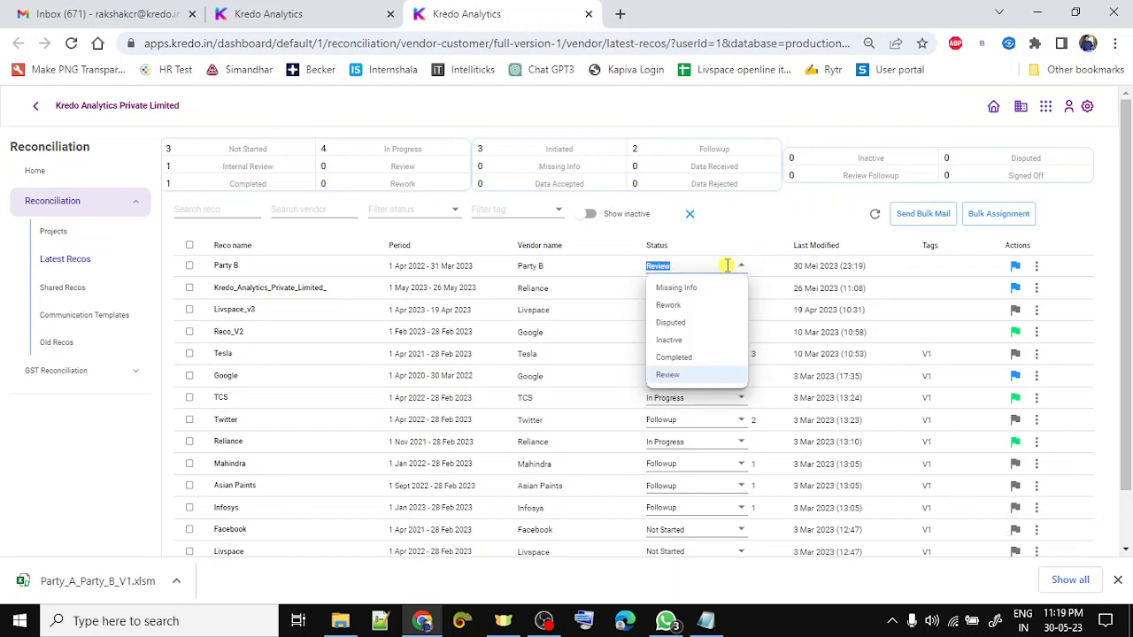
pyautogui.click(705, 357)
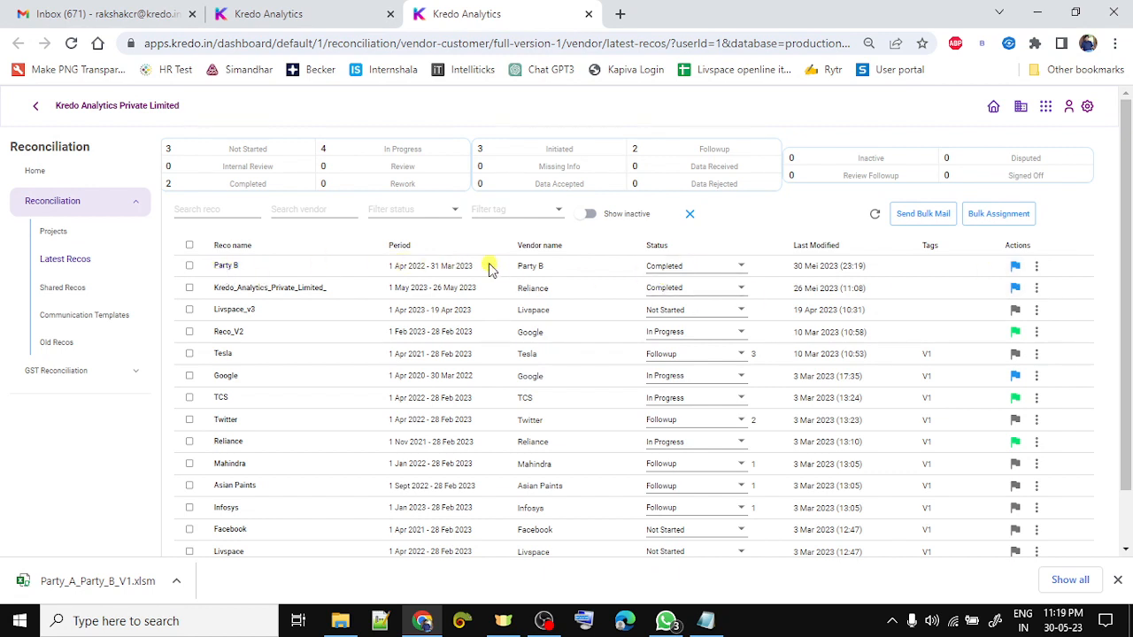
# - Highlight the Party B vendor name and the Completed reco count to confirm the update
pyautogui.moveTo(517, 267); pyautogui.dragTo(564, 273)
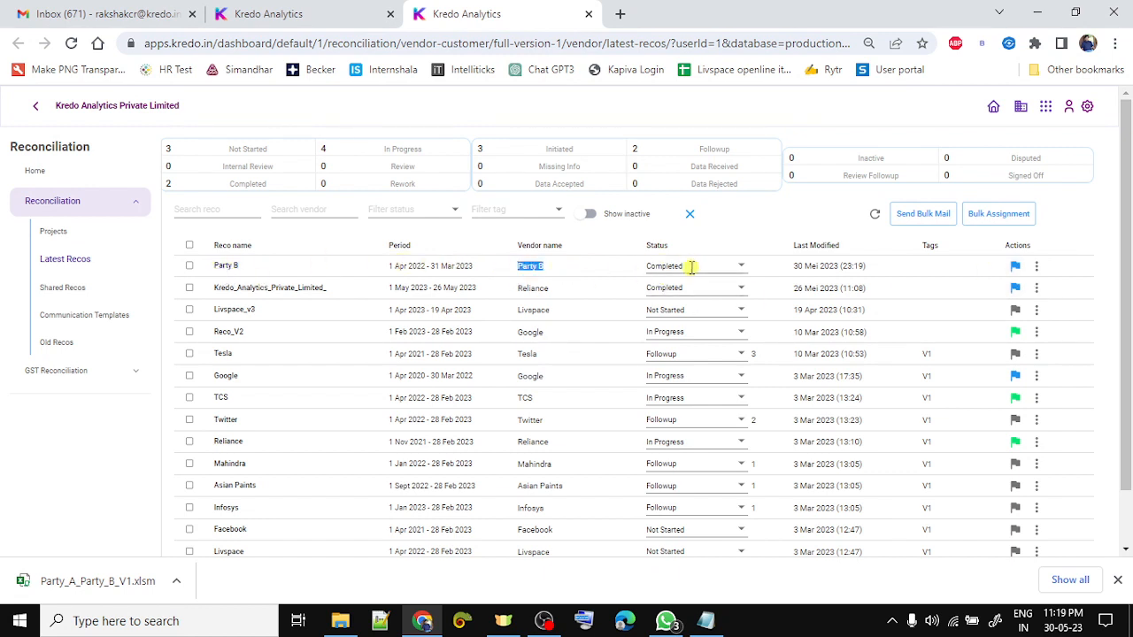
pyautogui.click(773, 227)
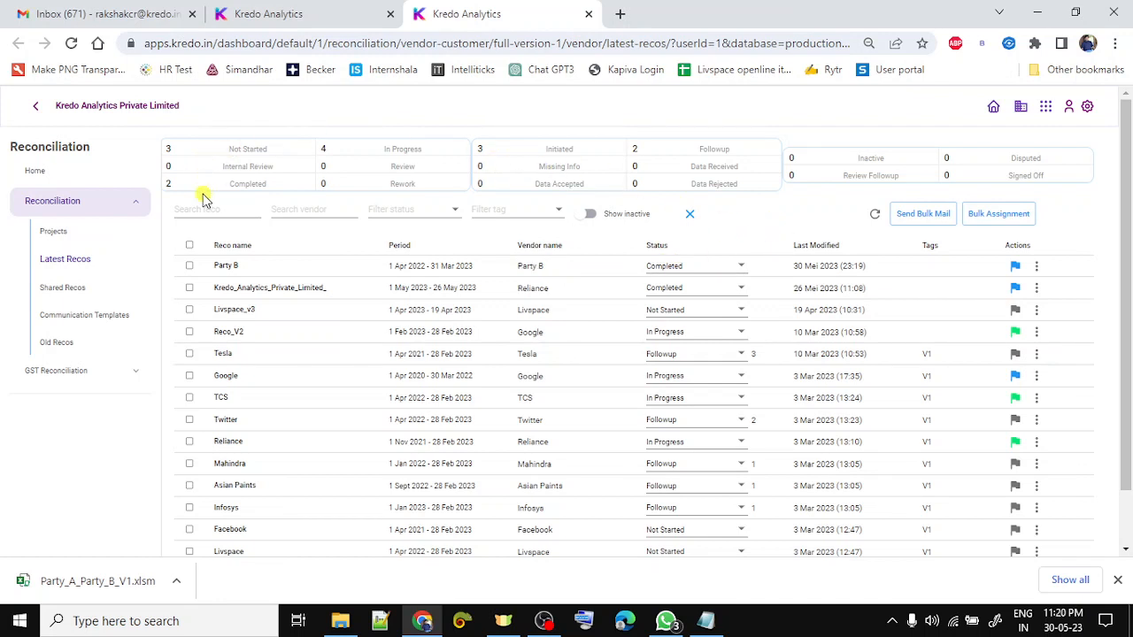
pyautogui.doubleClick(168, 183)
pyautogui.click(781, 218)
# - Show the Tool Demo steps notes and go to the end of the 14-step checklist
pyautogui.click(705, 621)
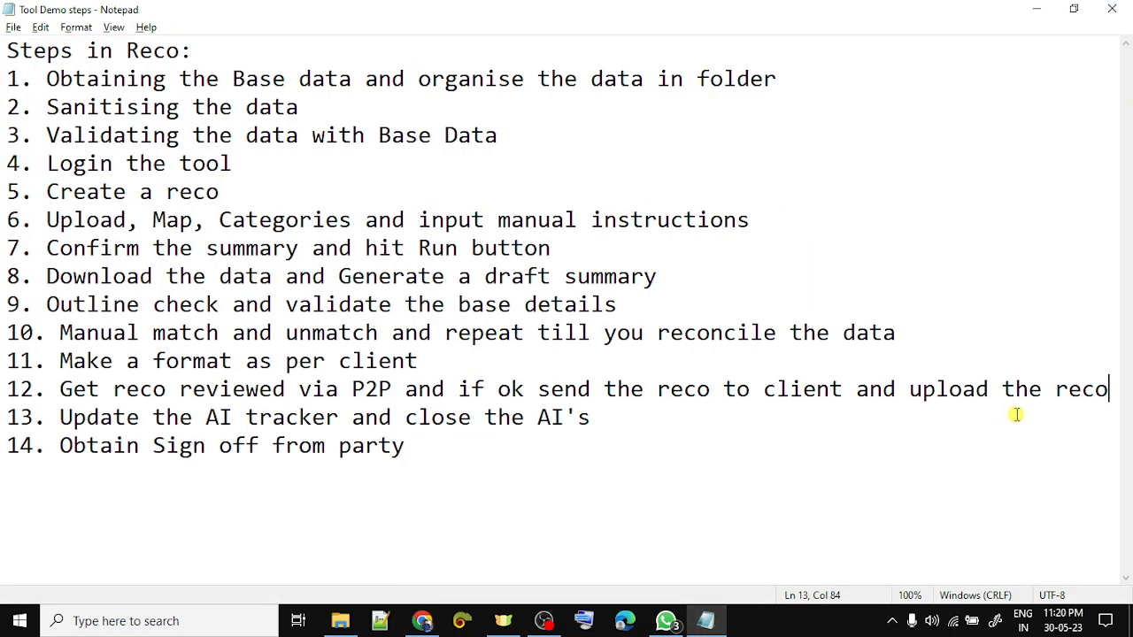
pyautogui.click(589, 444)
pyautogui.hotkey('alt', 'Tab')
pyautogui.hotkey('alt', 'Tab')
pyautogui.hotkey('alt', 'Tab')
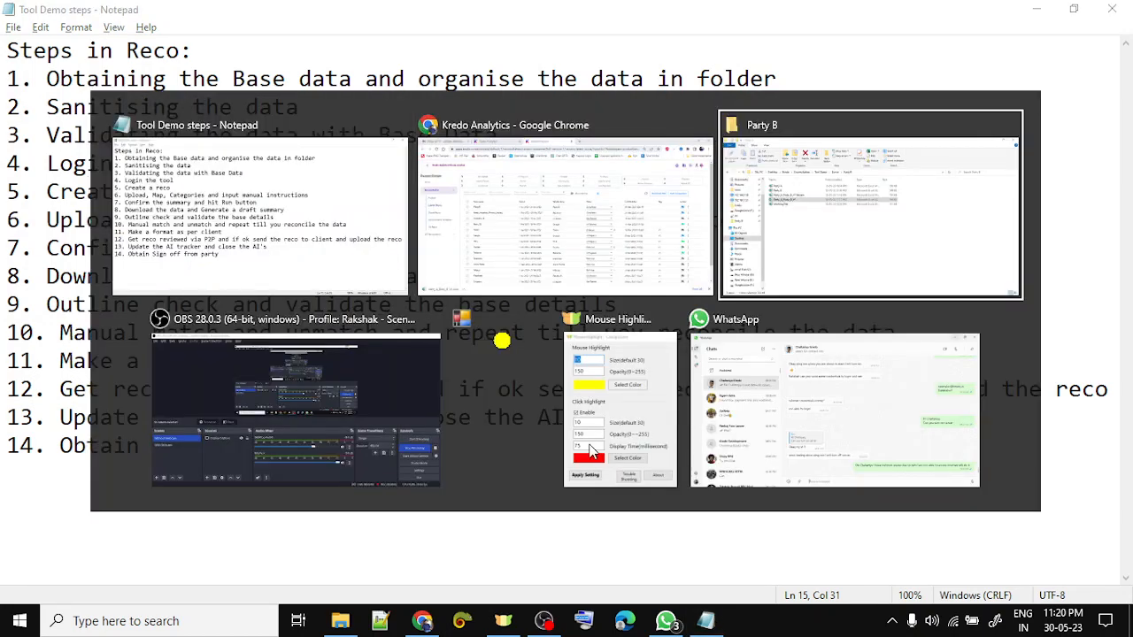